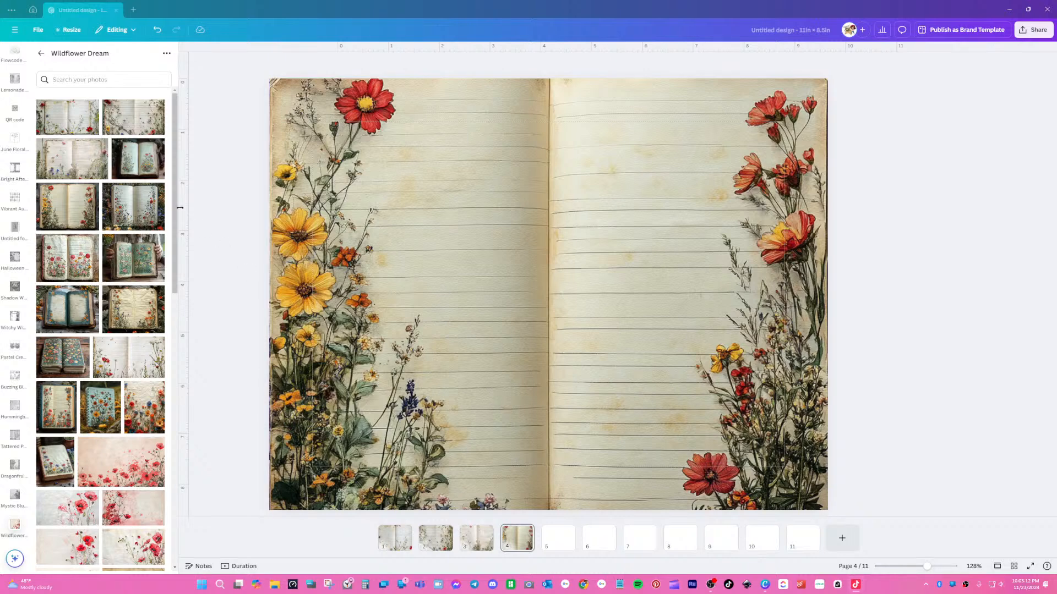
# - Add the blue-bound open journal photo to page 5 and crop all four sides to the lined, flowered pages
pyautogui.click(557, 538)
pyautogui.click(137, 159)
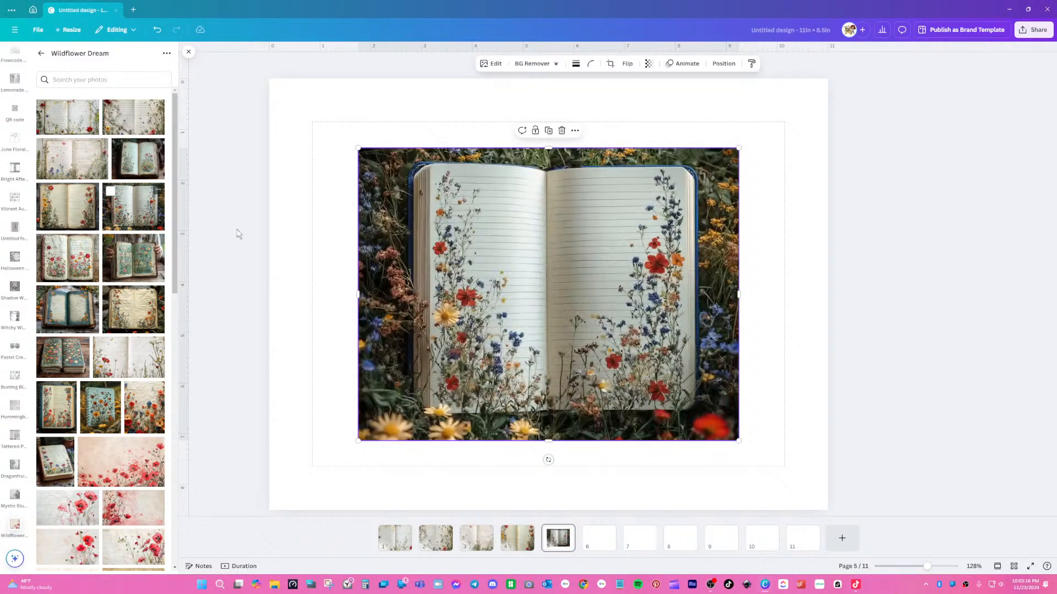
pyautogui.moveTo(738, 294); pyautogui.dragTo(689, 297)
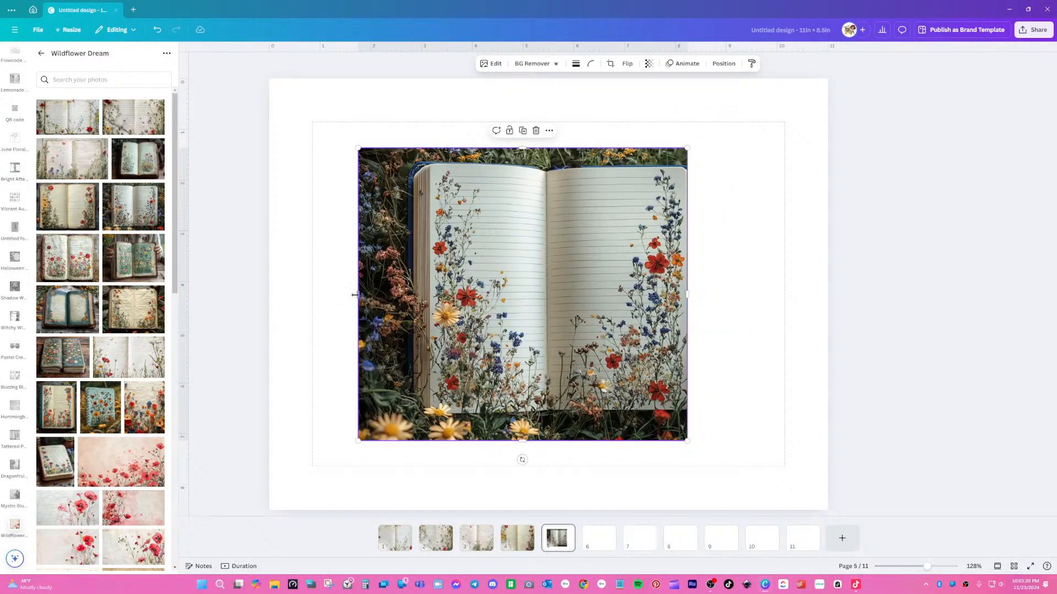
pyautogui.moveTo(358, 296); pyautogui.dragTo(430, 297)
pyautogui.moveTo(558, 148); pyautogui.dragTo(557, 173)
pyautogui.moveTo(556, 438); pyautogui.dragTo(558, 409)
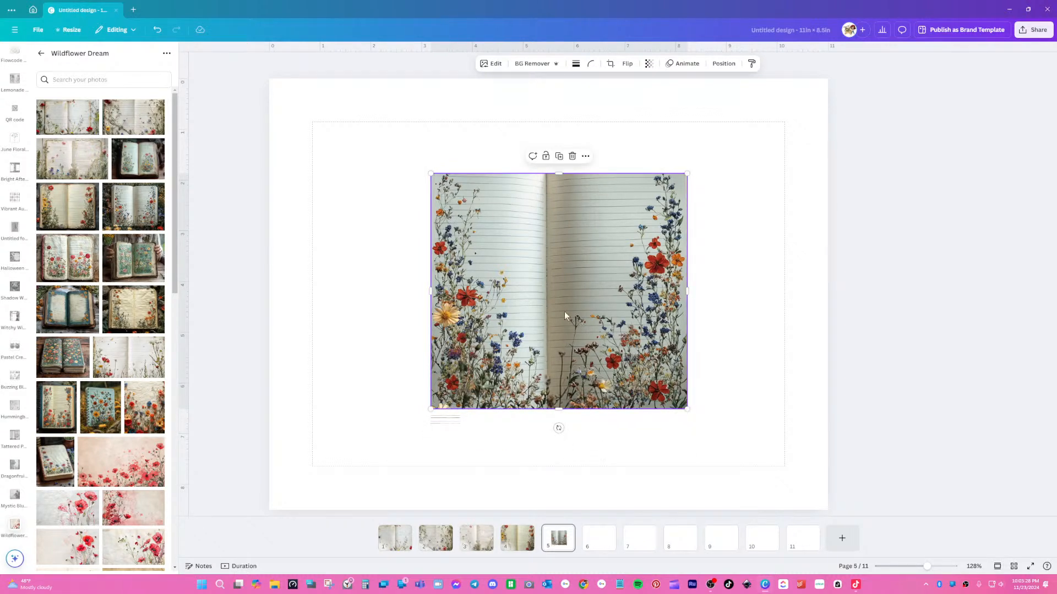
# - Enlarge the cropped journal photo past page 5's height and shift it so the spine sits near the page centre
pyautogui.moveTo(564, 315); pyautogui.dragTo(413, 223)
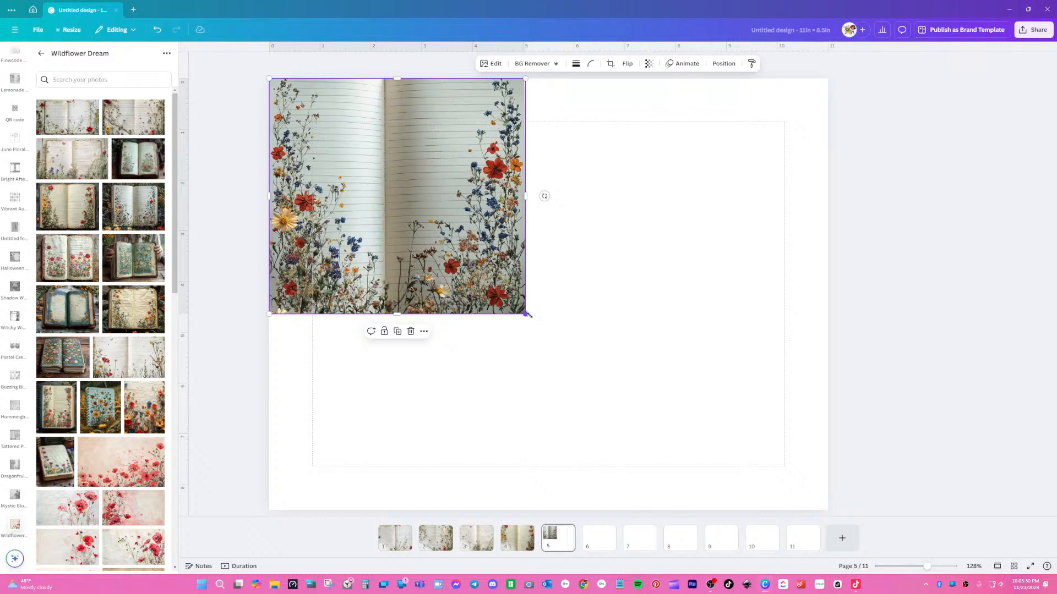
pyautogui.moveTo(529, 316); pyautogui.dragTo(774, 474)
pyautogui.moveTo(651, 381); pyautogui.dragTo(722, 381)
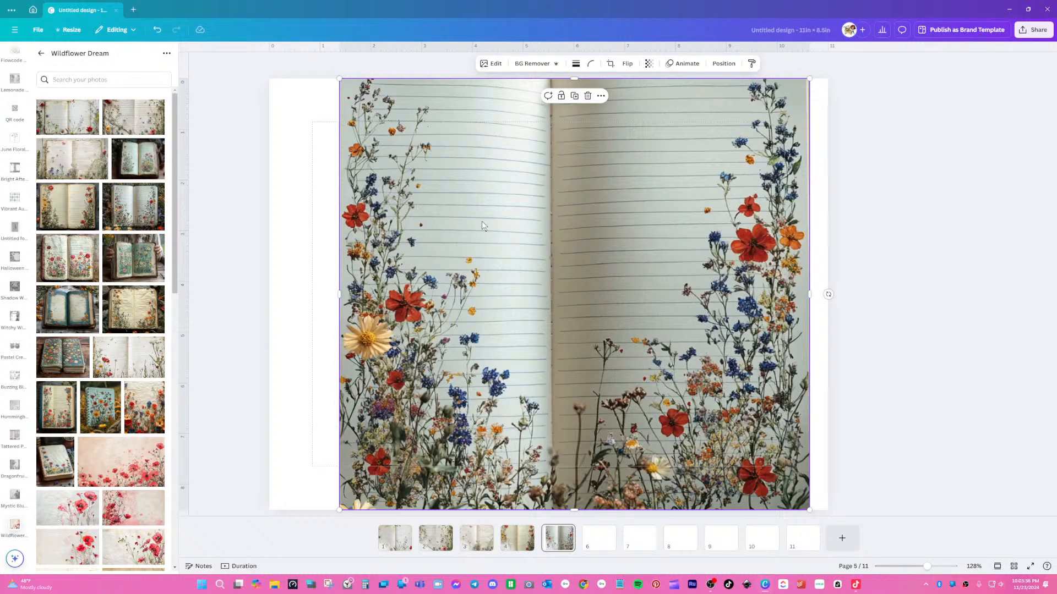
pyautogui.moveTo(339, 78); pyautogui.dragTo(239, 66)
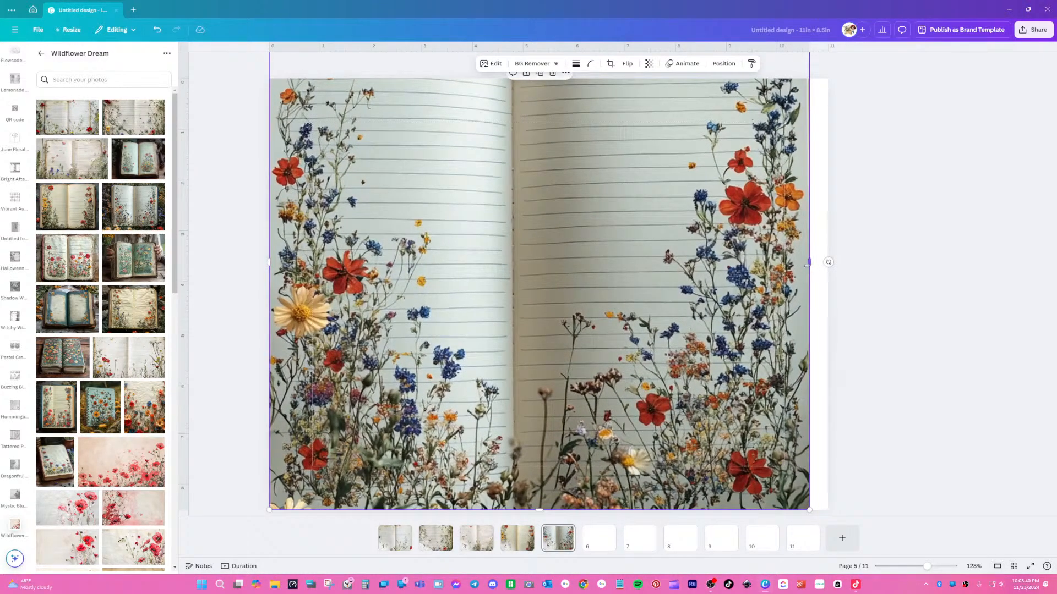
pyautogui.moveTo(732, 295); pyautogui.dragTo(770, 290)
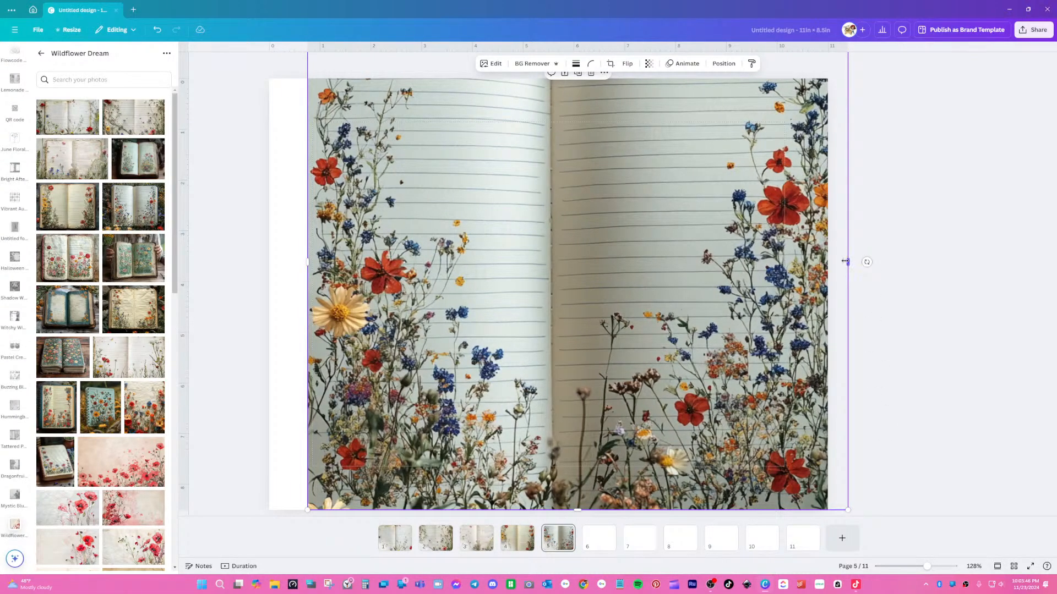
# - Adjust the journal photo's right, left and upper crop edges to meet the boundaries of page 5
pyautogui.moveTo(848, 262); pyautogui.dragTo(827, 263)
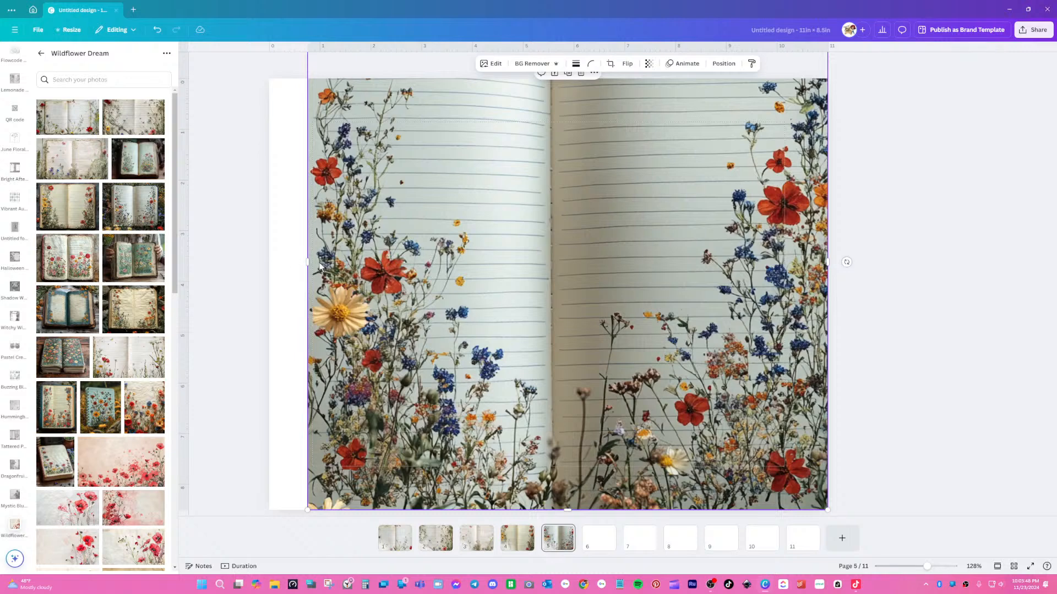
pyautogui.moveTo(307, 261); pyautogui.dragTo(269, 262)
pyautogui.moveTo(548, 488); pyautogui.dragTo(549, 485)
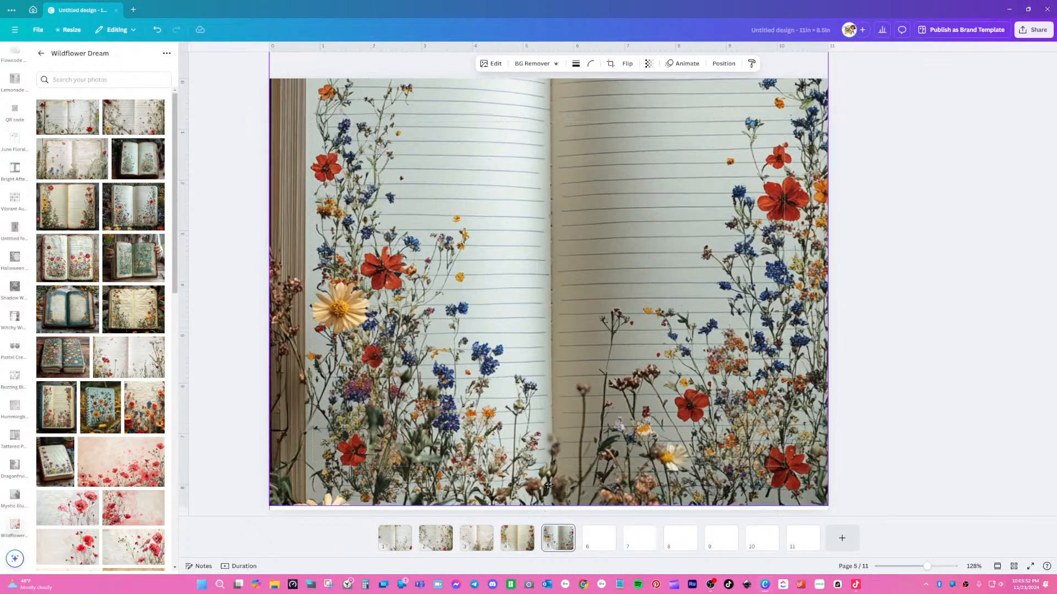
pyautogui.scroll(3, 599, 470)
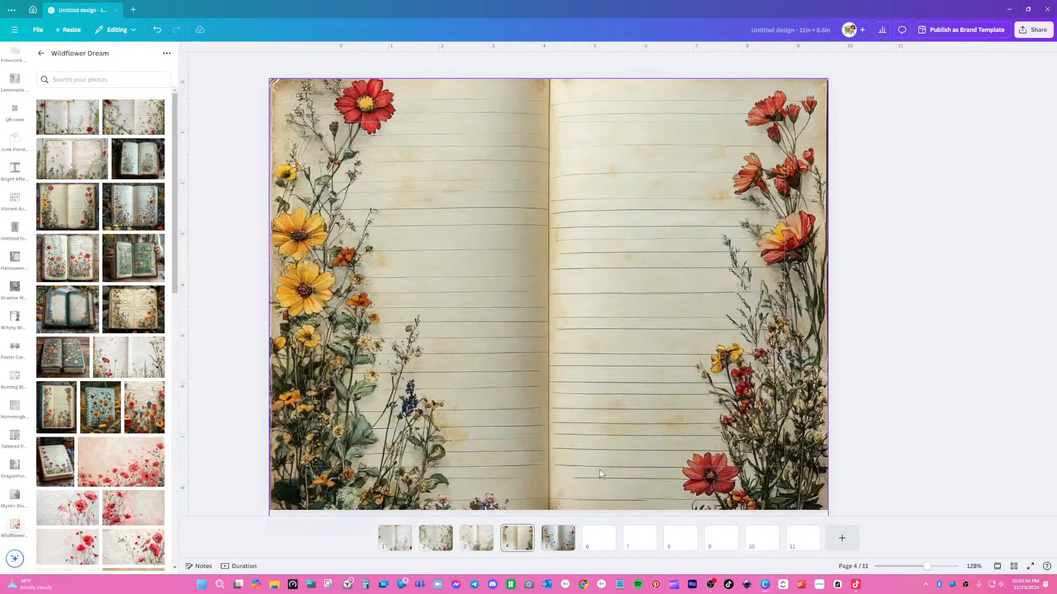
pyautogui.scroll(-3, 599, 470)
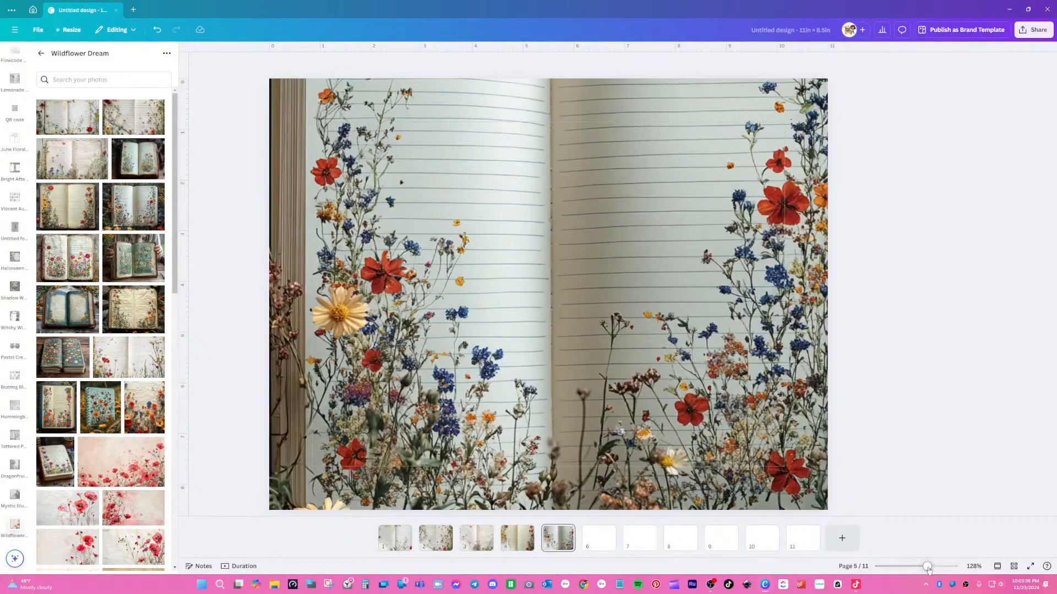
pyautogui.moveTo(926, 567); pyautogui.dragTo(921, 567)
pyautogui.click(595, 179)
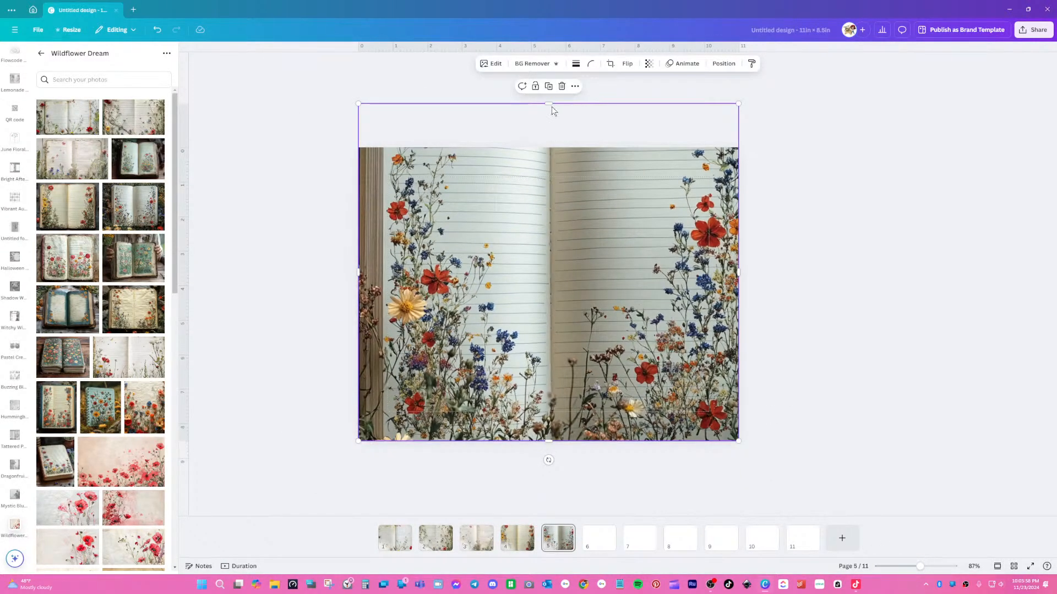
pyautogui.moveTo(552, 106); pyautogui.dragTo(549, 147)
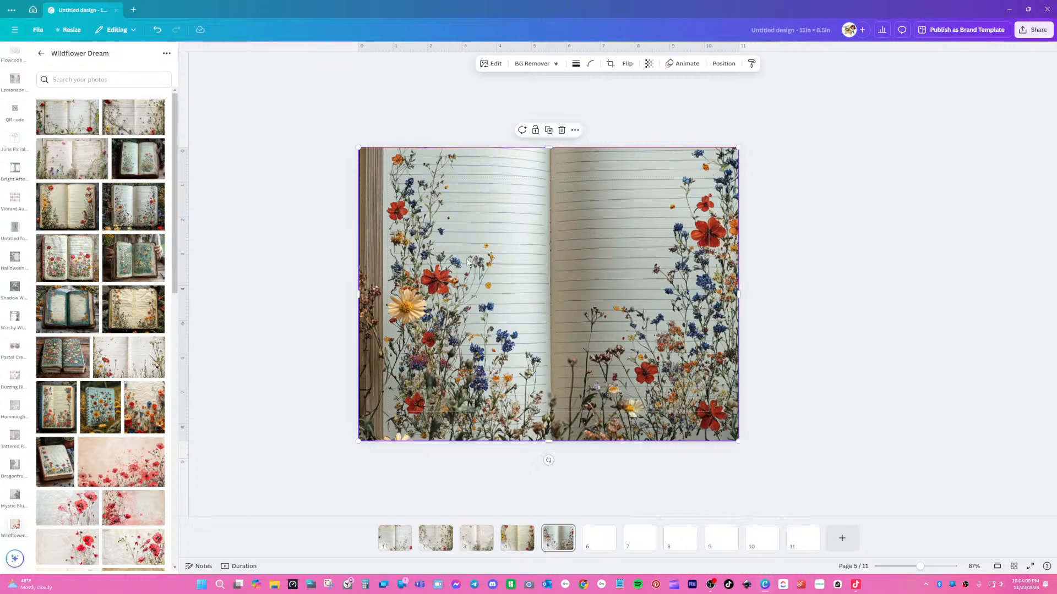
# - Enlarge the journal photo slightly and shift it so the book's outer page edges fall outside page 5
pyautogui.moveTo(359, 148); pyautogui.dragTo(320, 116)
pyautogui.moveTo(545, 224); pyautogui.dragTo(558, 225)
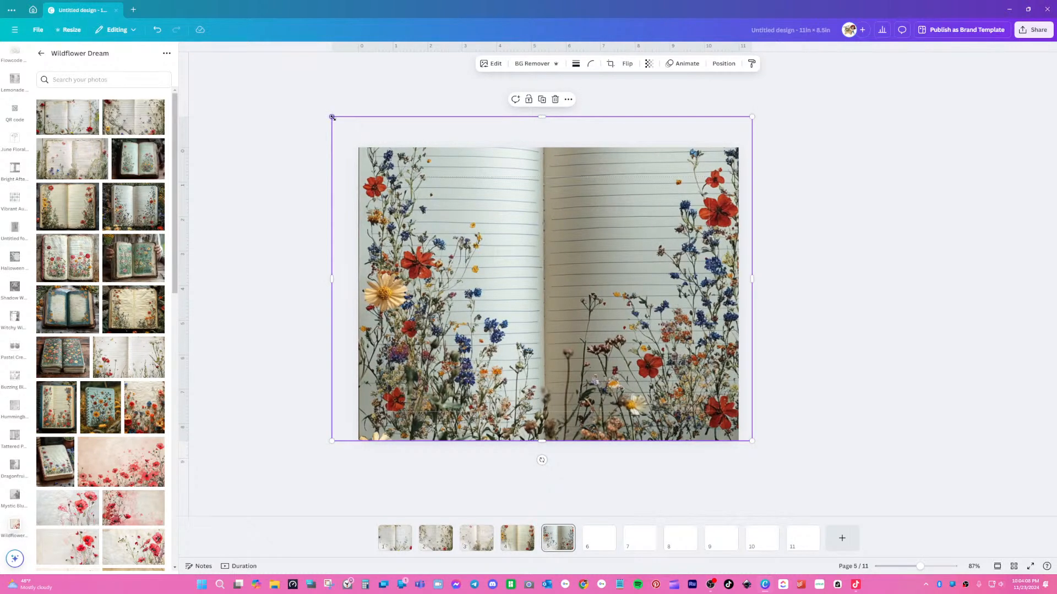
pyautogui.moveTo(333, 116); pyautogui.dragTo(325, 111)
pyautogui.moveTo(524, 221); pyautogui.dragTo(526, 219)
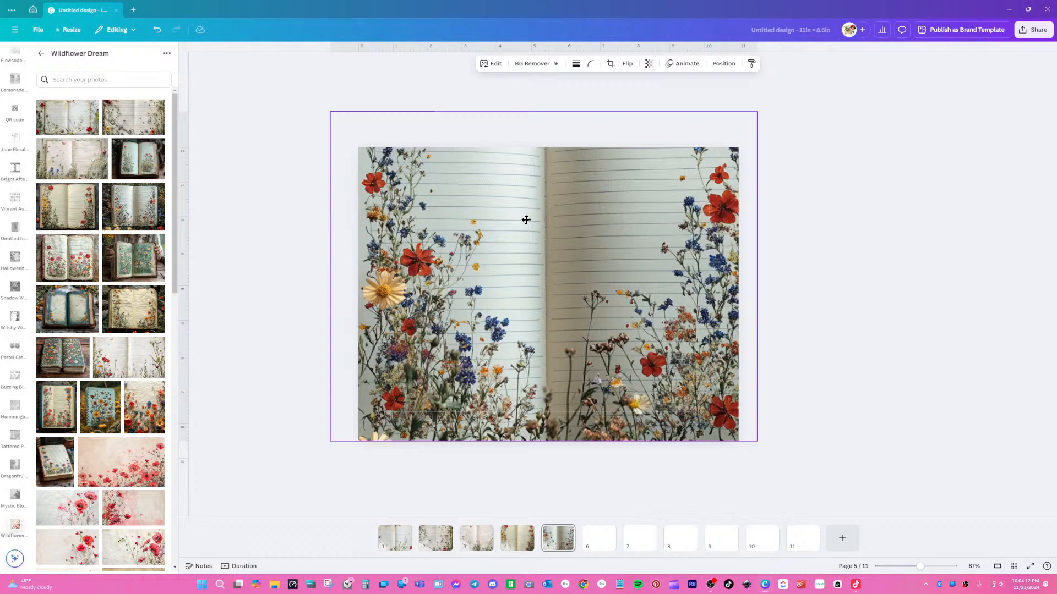
pyautogui.click(855, 292)
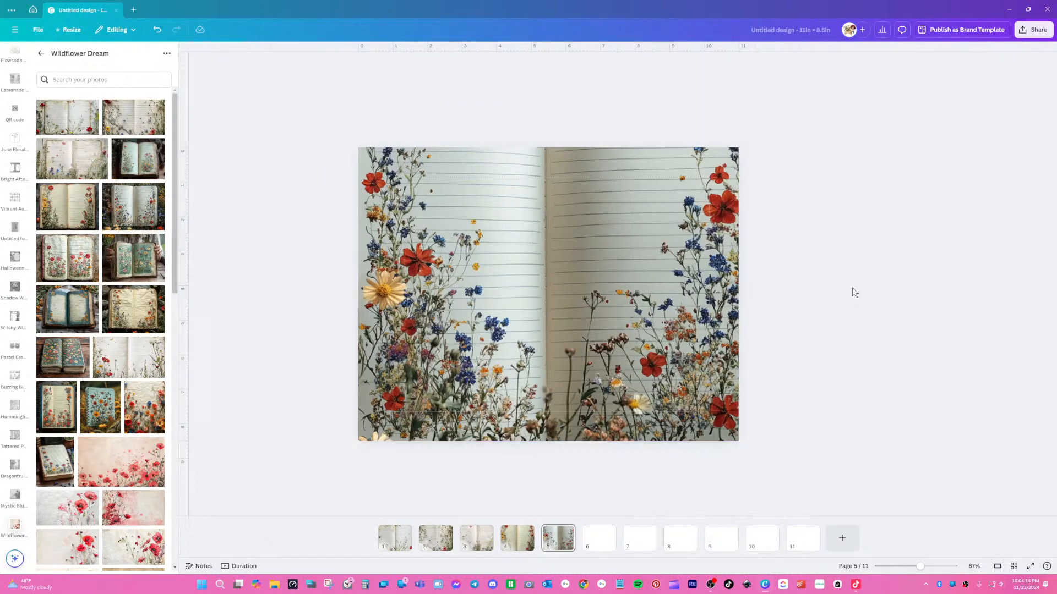
# - Add the aged journal photo with the stone background to page 6 and crop away everything around its lined pages
pyautogui.click(606, 546)
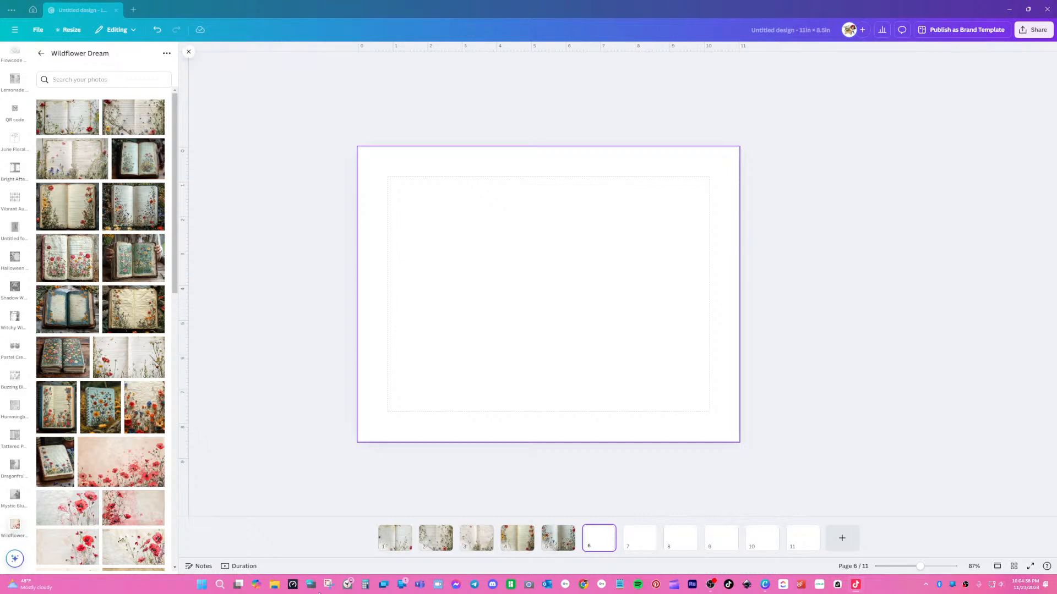
pyautogui.click(119, 315)
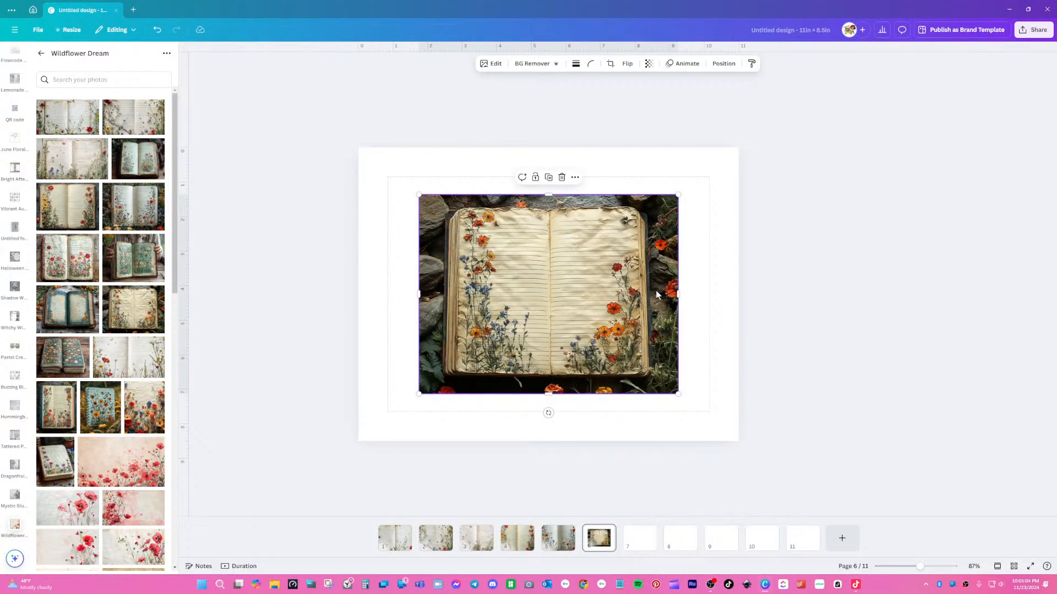
pyautogui.moveTo(679, 294); pyautogui.dragTo(641, 298)
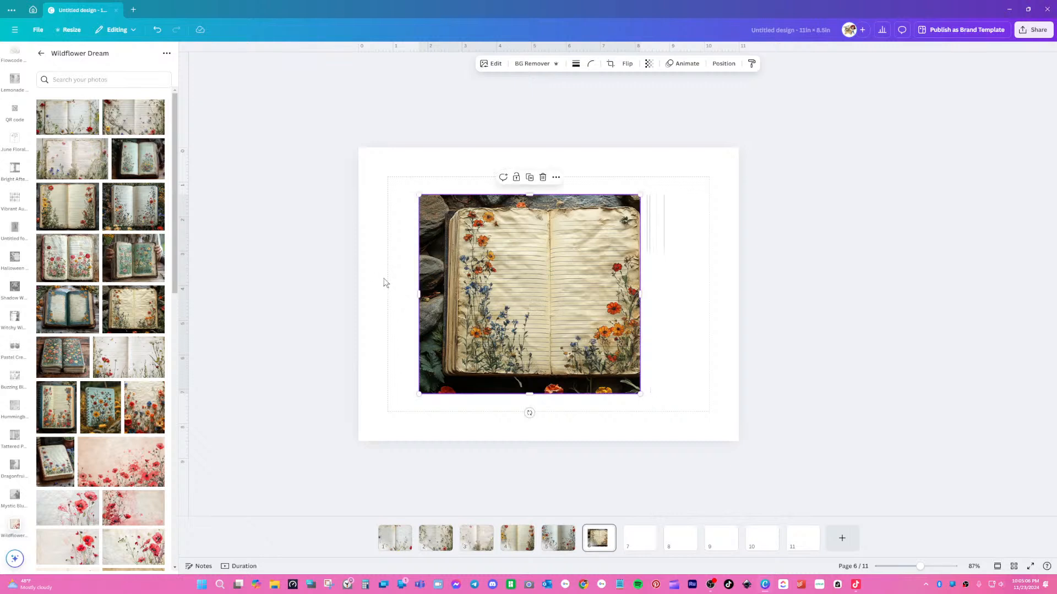
pyautogui.moveTo(419, 294); pyautogui.dragTo(457, 294)
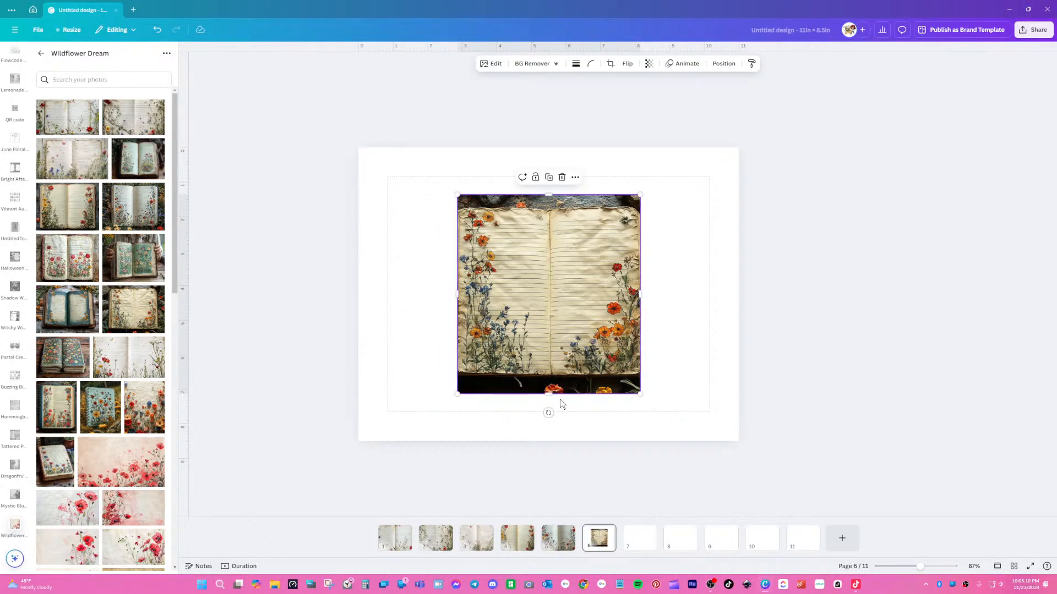
pyautogui.moveTo(548, 394); pyautogui.dragTo(549, 371)
pyautogui.moveTo(548, 194); pyautogui.dragTo(548, 211)
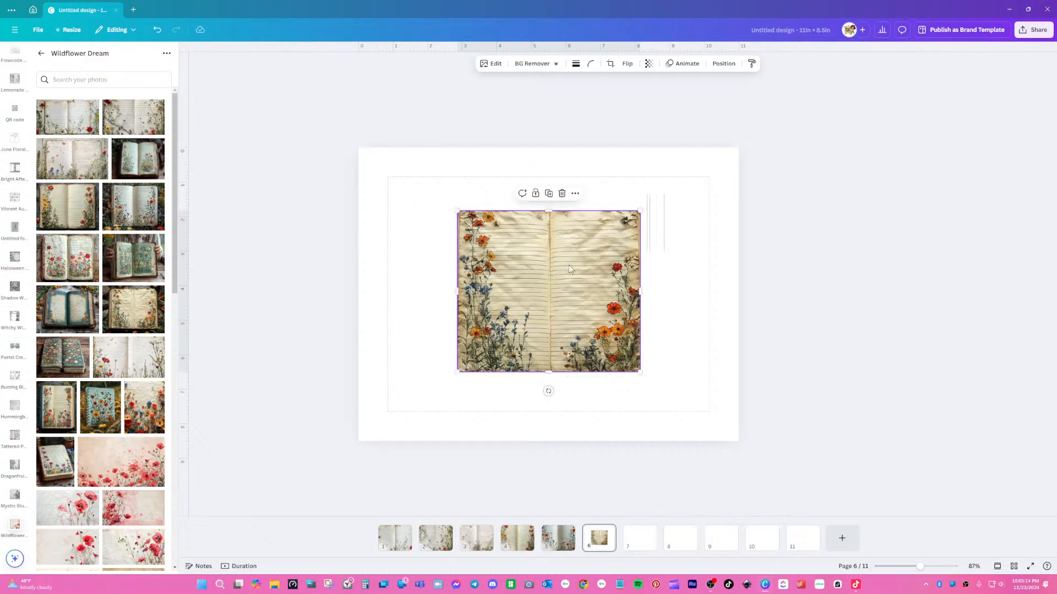
# - Enlarge the cropped photo to page 6's full width, shift it up within its crop, and trim the overhang below the page
pyautogui.moveTo(570, 269); pyautogui.dragTo(667, 205)
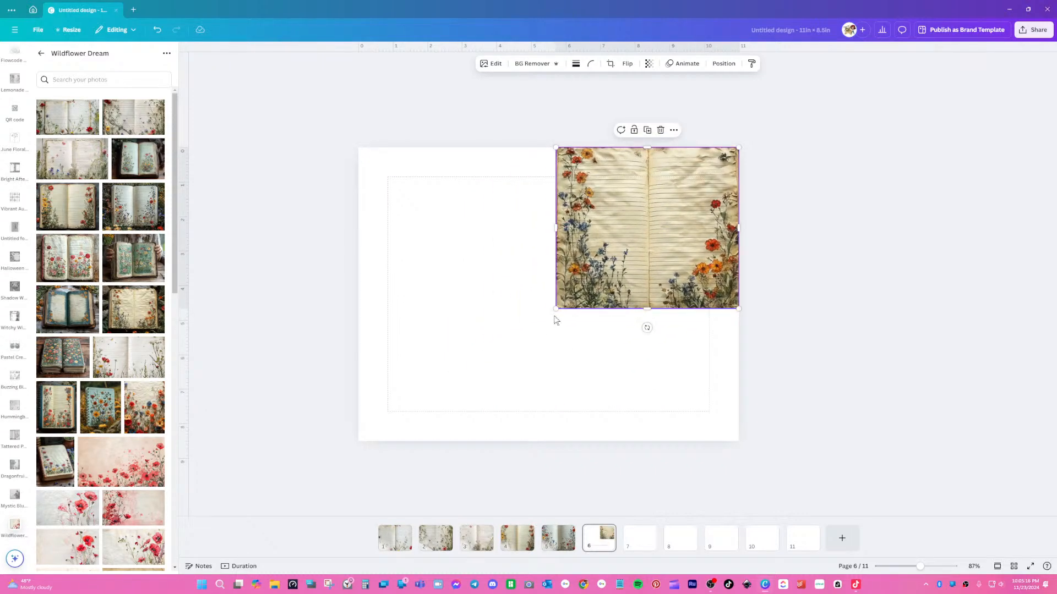
pyautogui.moveTo(554, 308); pyautogui.dragTo(324, 444)
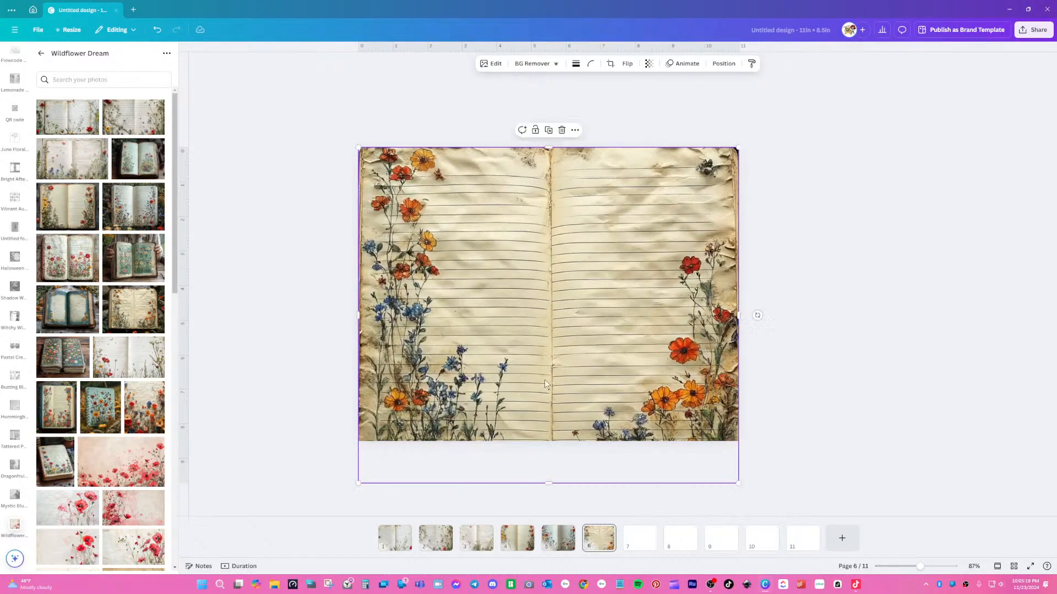
pyautogui.doubleClick(570, 361)
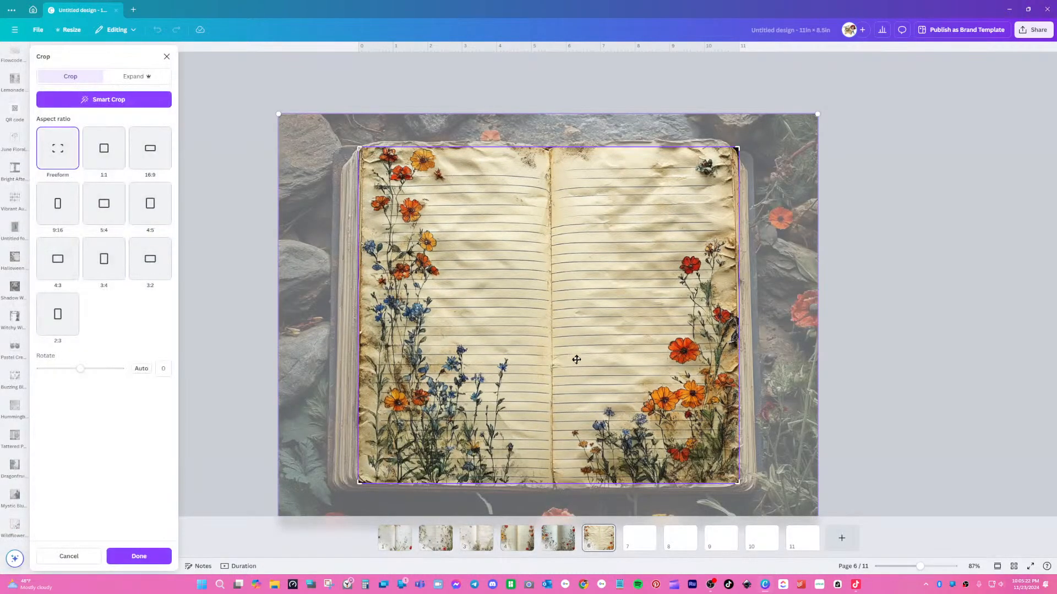
pyautogui.click(912, 358)
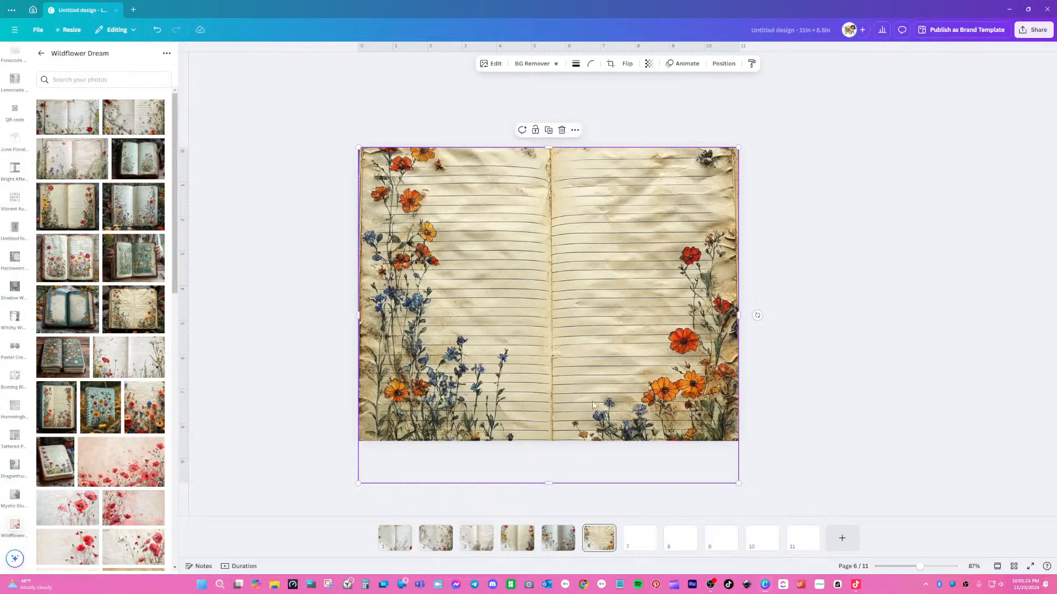
pyautogui.moveTo(551, 464); pyautogui.dragTo(551, 441)
# - Shift the photo up and slightly left within its crop frame on page 6 to centre the spine and show more lower flowers
pyautogui.doubleClick(553, 328)
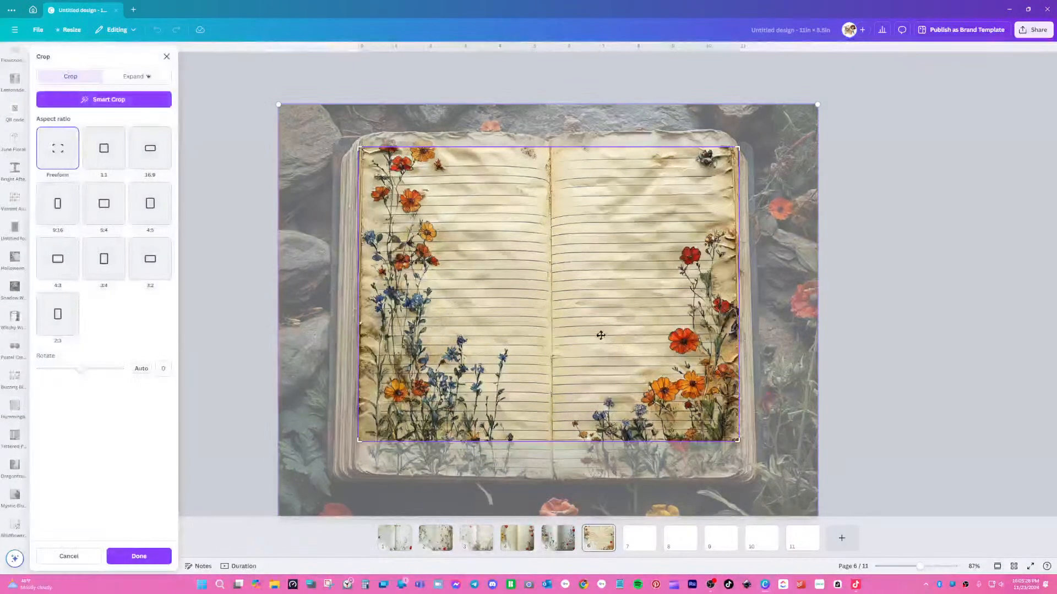
pyautogui.moveTo(601, 332); pyautogui.dragTo(597, 308)
pyautogui.click(963, 373)
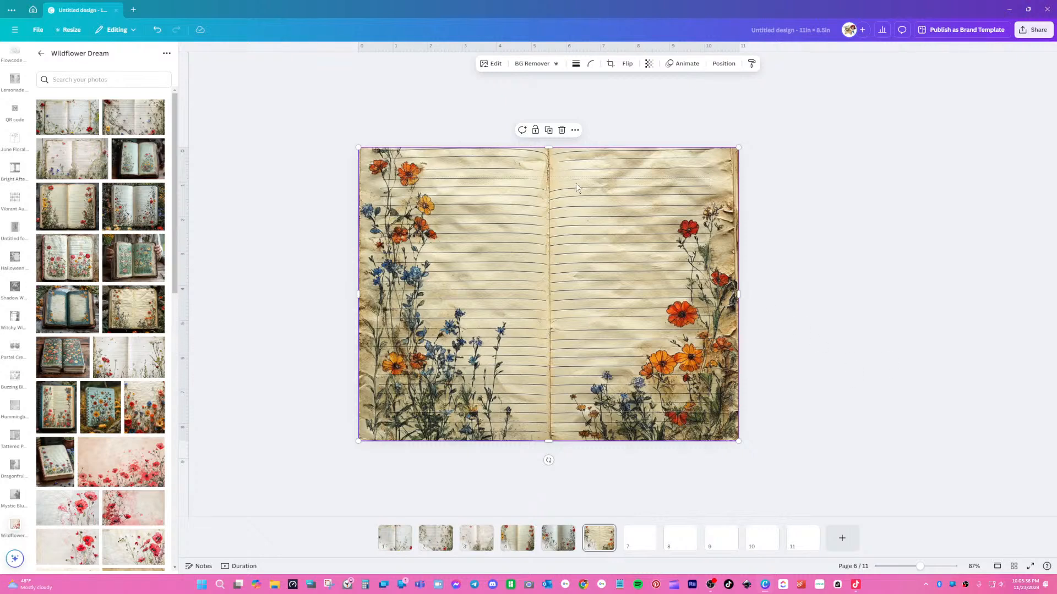
# - Review pages 1 and 2 against the Wildflower Dream folder to see which journal photos are already used
pyautogui.click(639, 544)
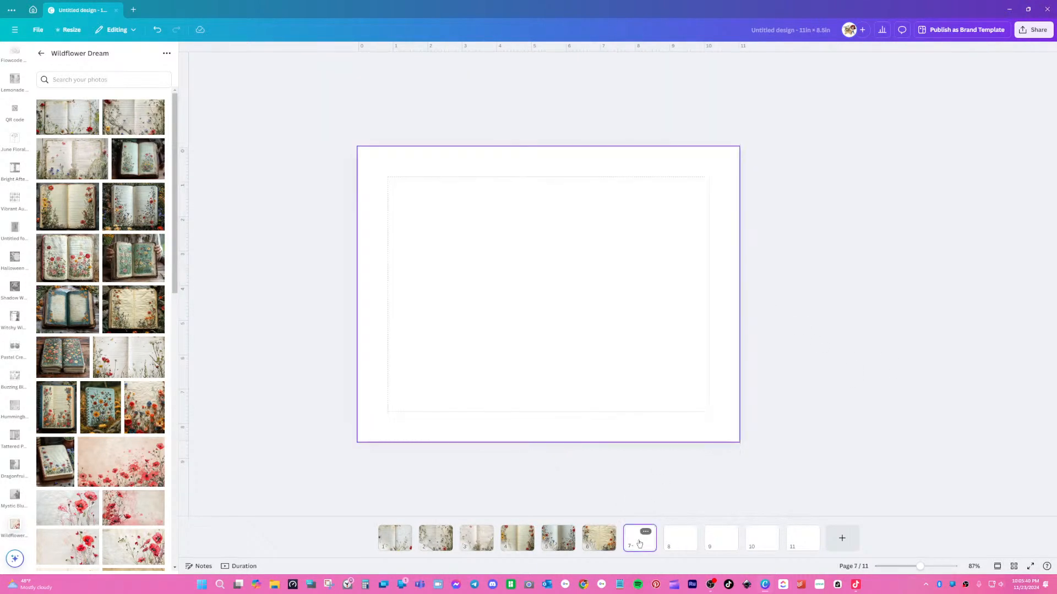
pyautogui.click(400, 546)
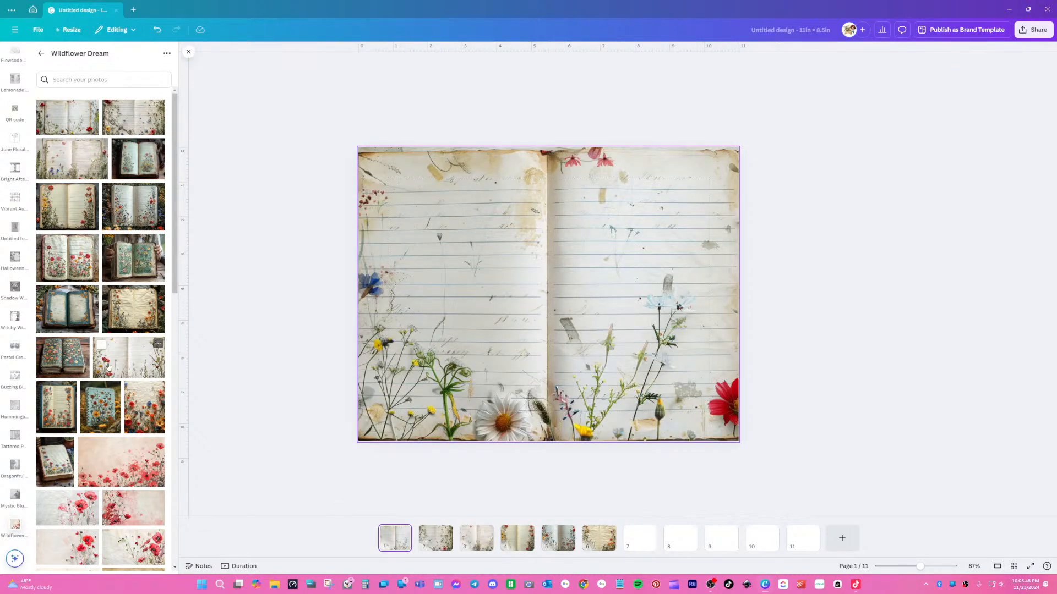
pyautogui.click(437, 539)
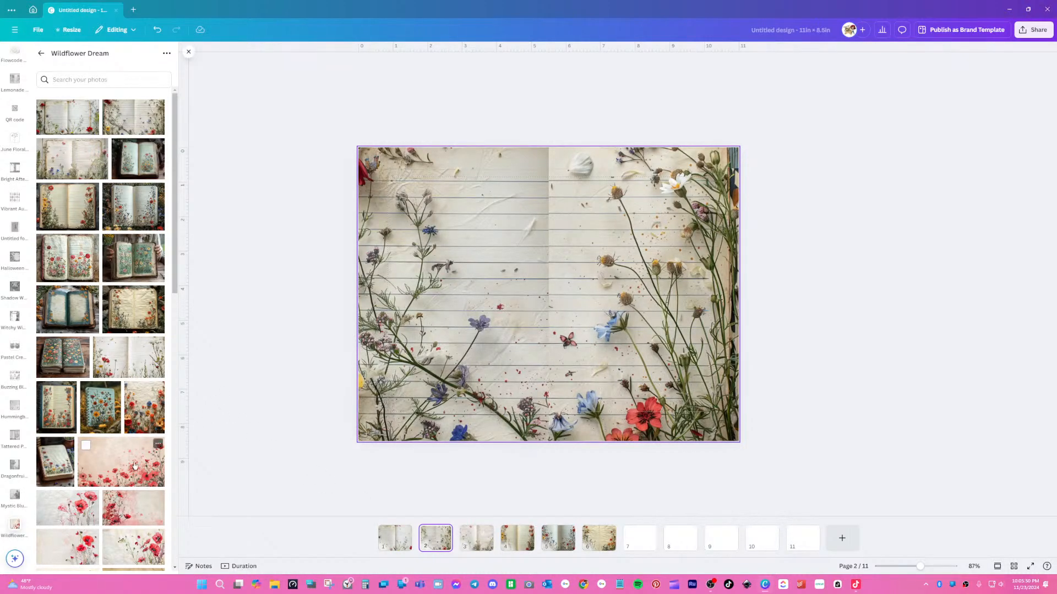
pyautogui.scroll(-2, 135, 466)
pyautogui.scroll(2, 135, 467)
pyautogui.scroll(-2, 135, 466)
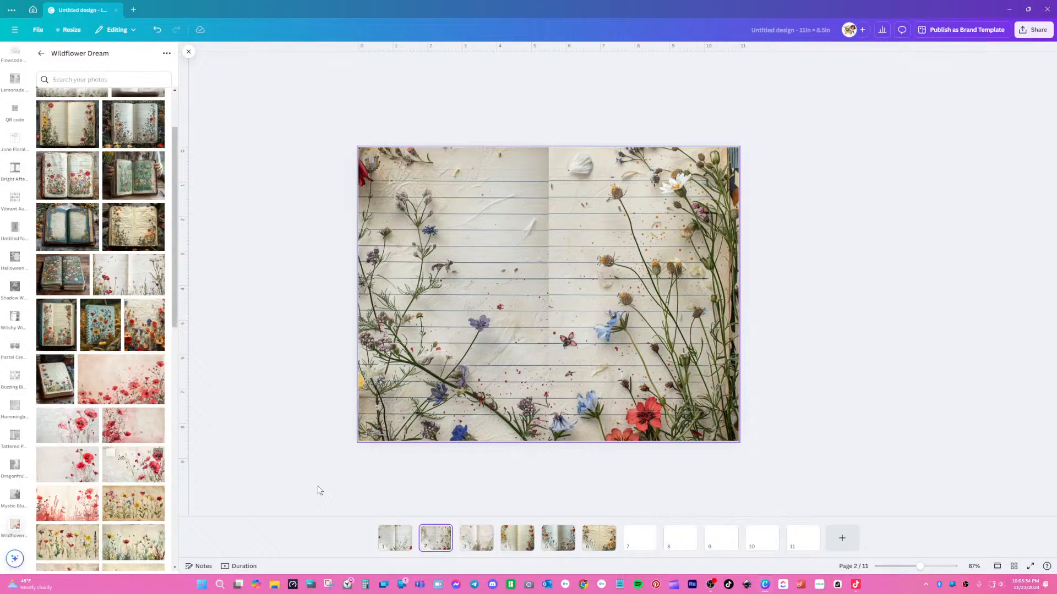
# - Add the white open journal photo with red flowers and daisies to page 7, align it to the upper-left corner, and enlarge it to full page height
pyautogui.click(644, 545)
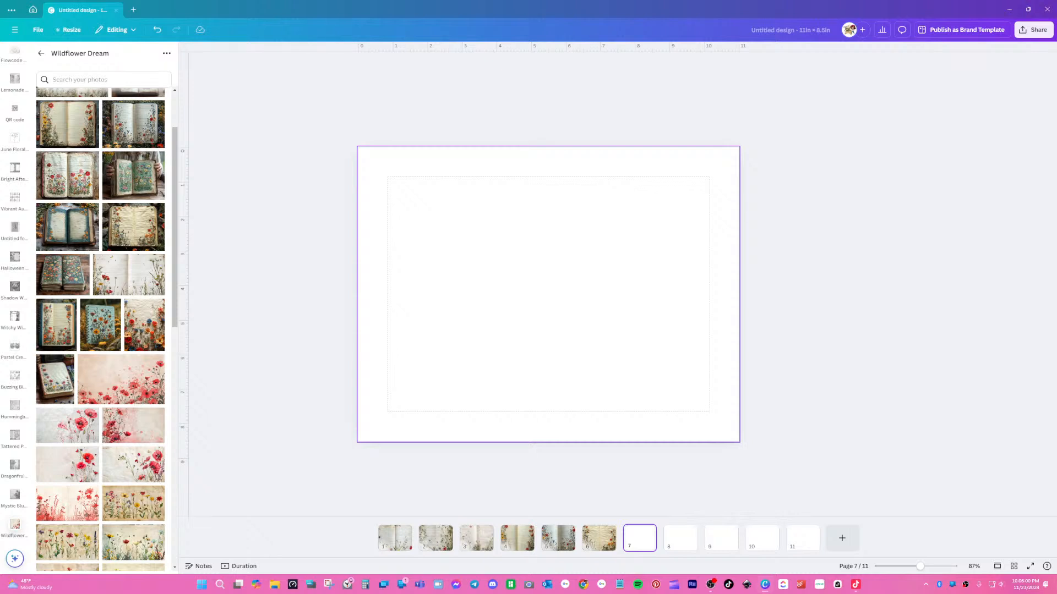
pyautogui.click(132, 279)
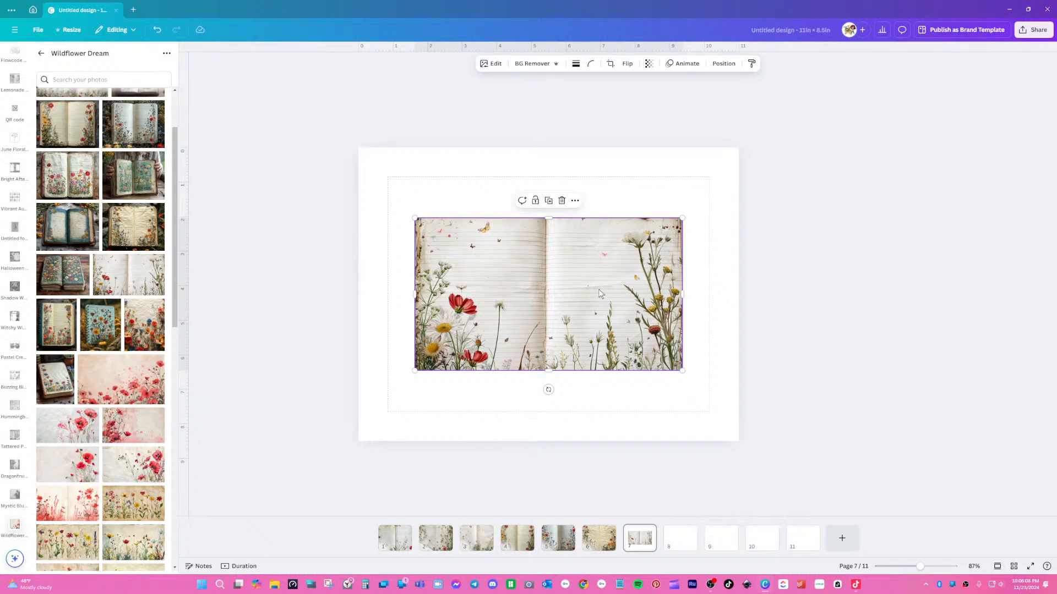
pyautogui.moveTo(599, 290); pyautogui.dragTo(533, 230)
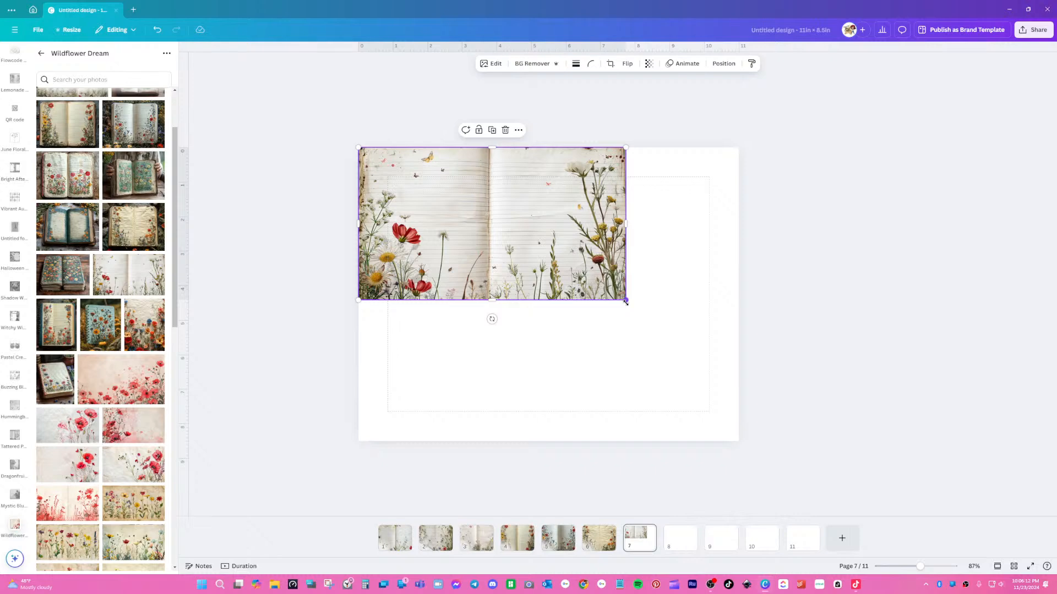
pyautogui.moveTo(626, 302); pyautogui.dragTo(852, 478)
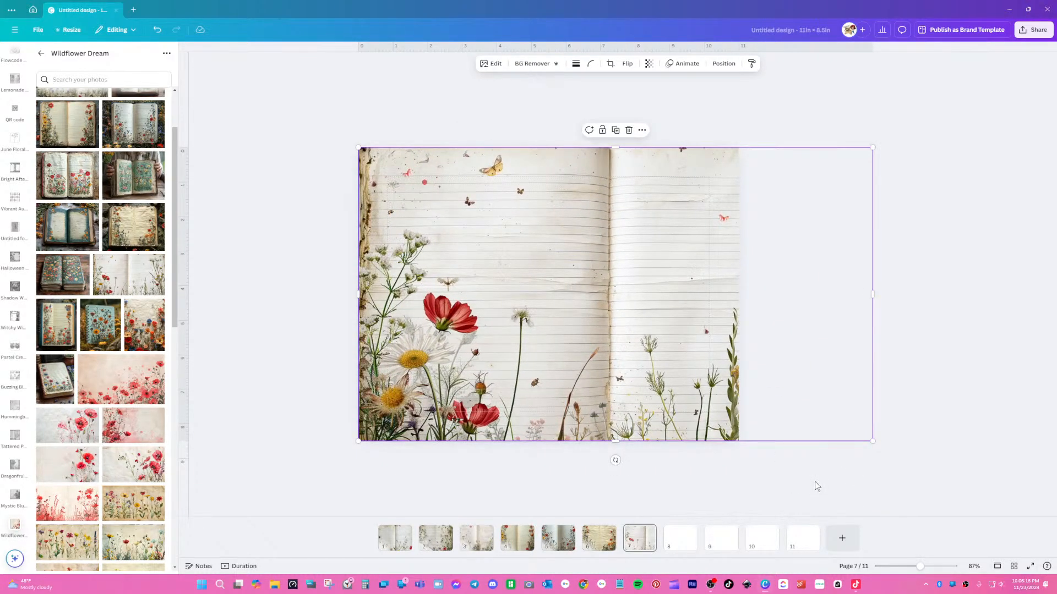
# - Review the spreads on pages 1, 2 and 4 for comparison with page 7
pyautogui.moveTo(545, 339); pyautogui.dragTo(601, 353)
pyautogui.click(436, 542)
pyautogui.click(395, 542)
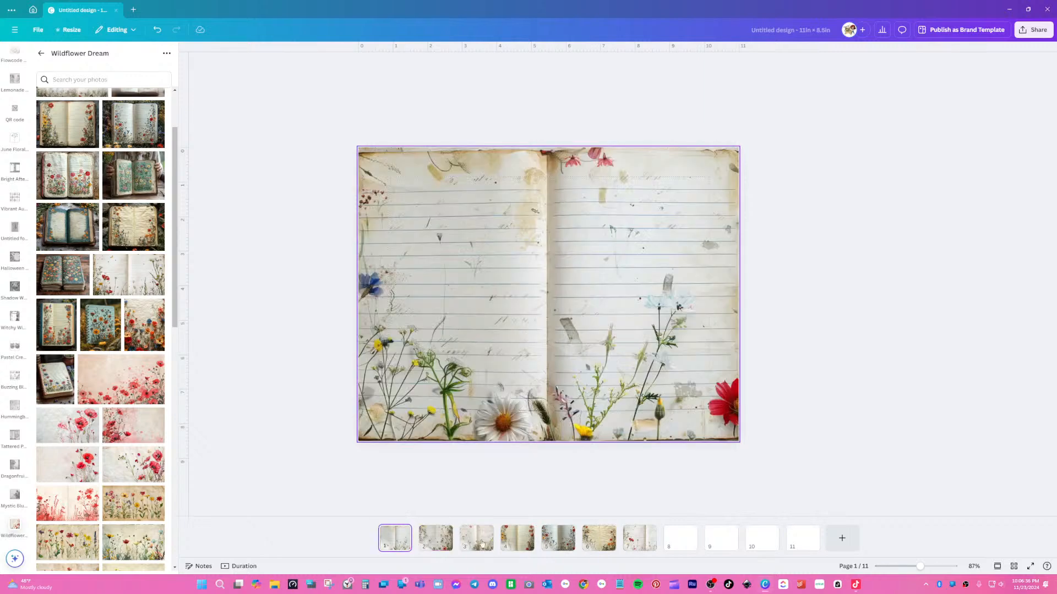
pyautogui.click(508, 542)
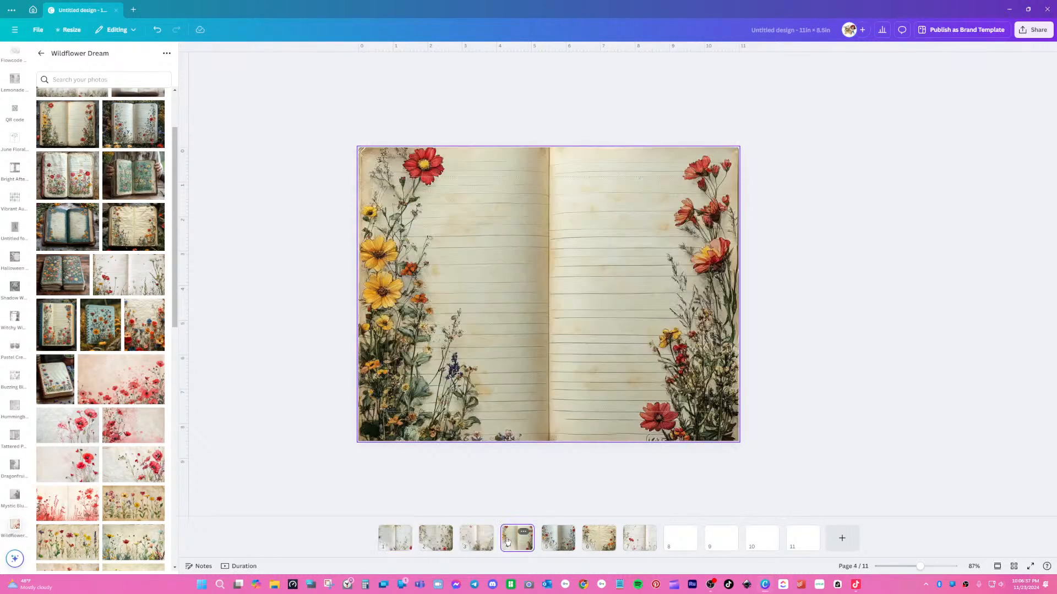
pyautogui.click(647, 539)
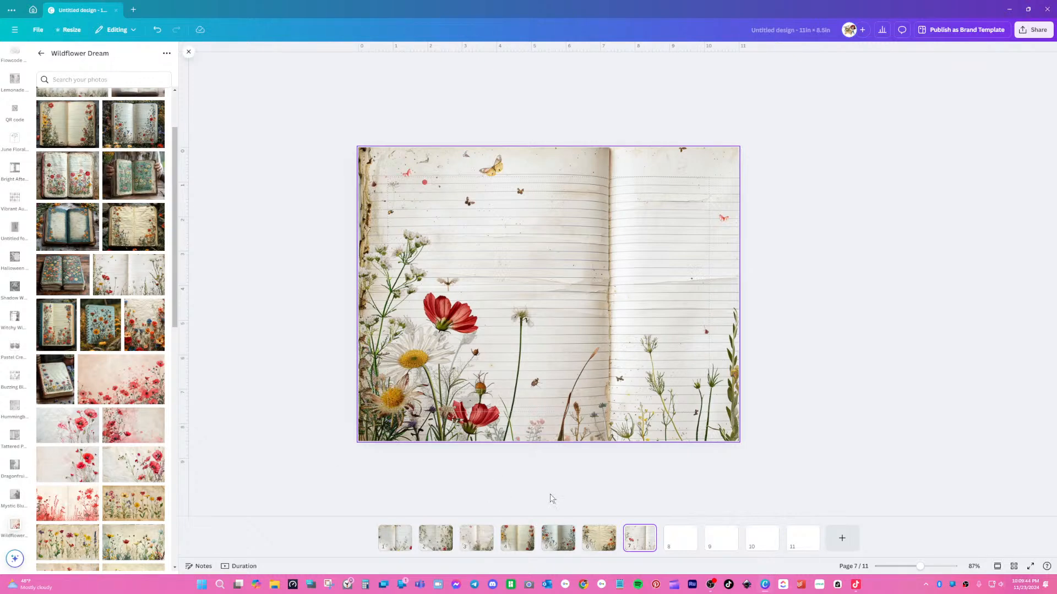
# - Trim the photo to page 7's right edge and shift it within its crop frame to centre the spine
pyautogui.doubleClick(604, 349)
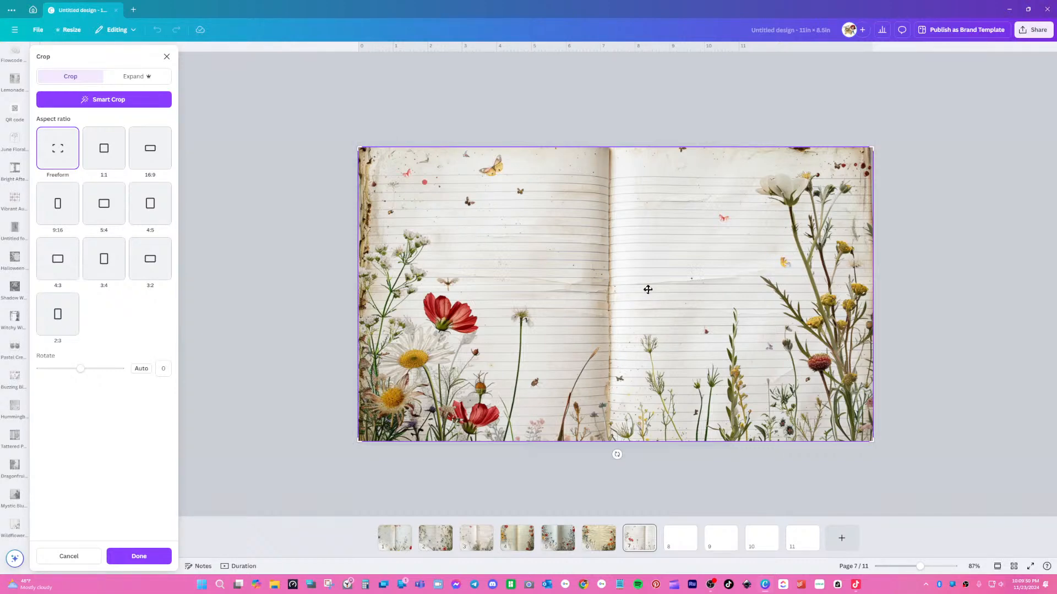
pyautogui.click(937, 321)
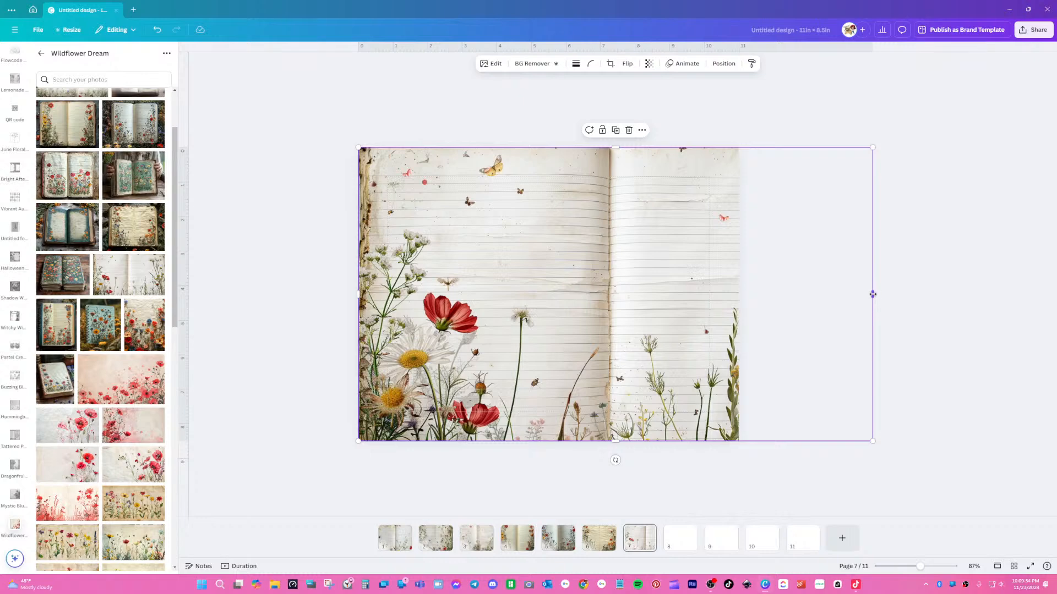
pyautogui.moveTo(871, 296); pyautogui.dragTo(738, 295)
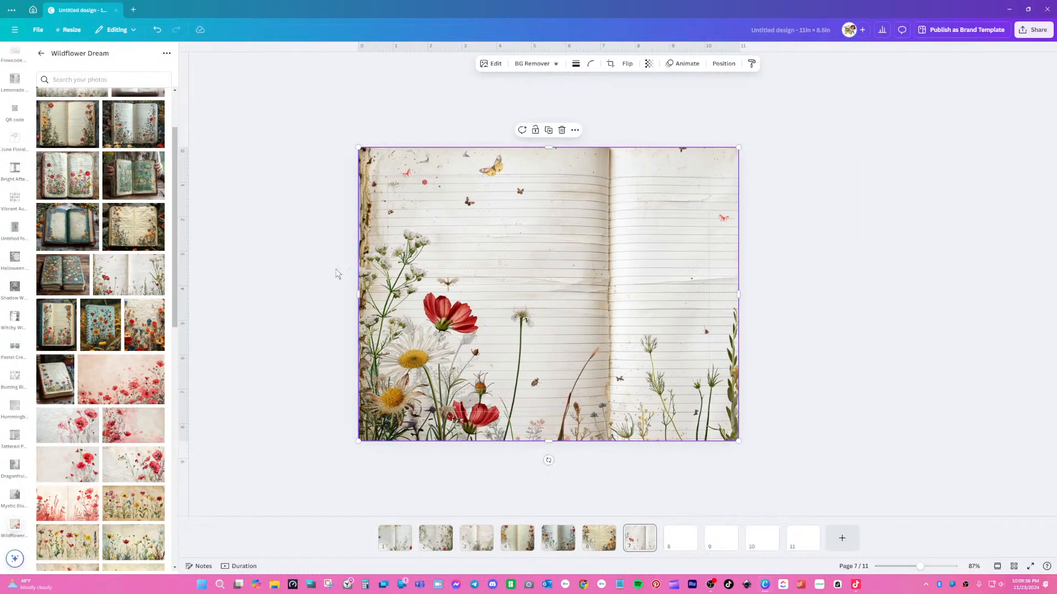
pyautogui.doubleClick(629, 294)
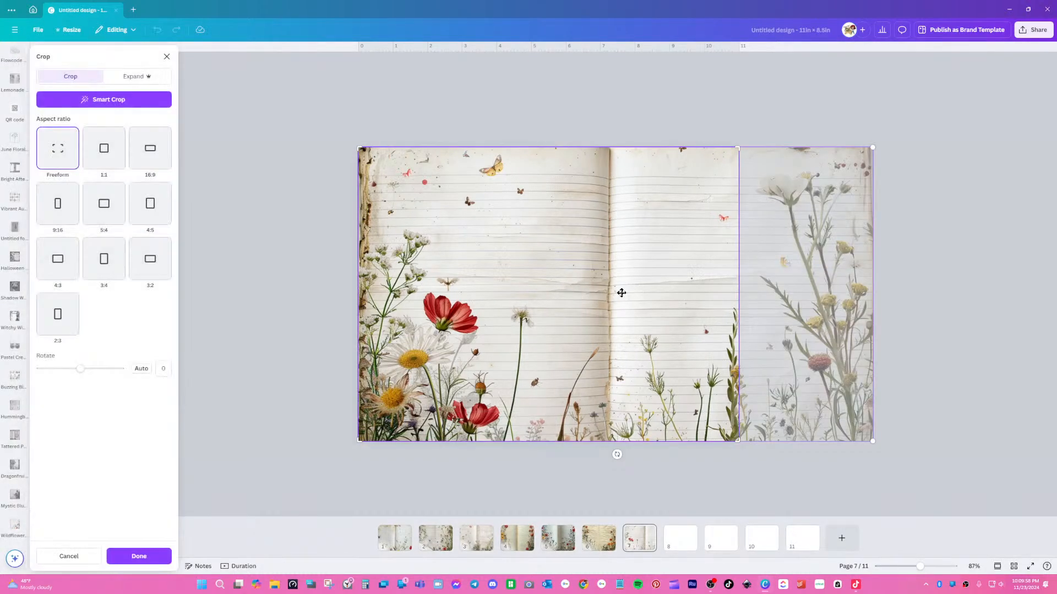
pyautogui.moveTo(621, 292); pyautogui.dragTo(562, 287)
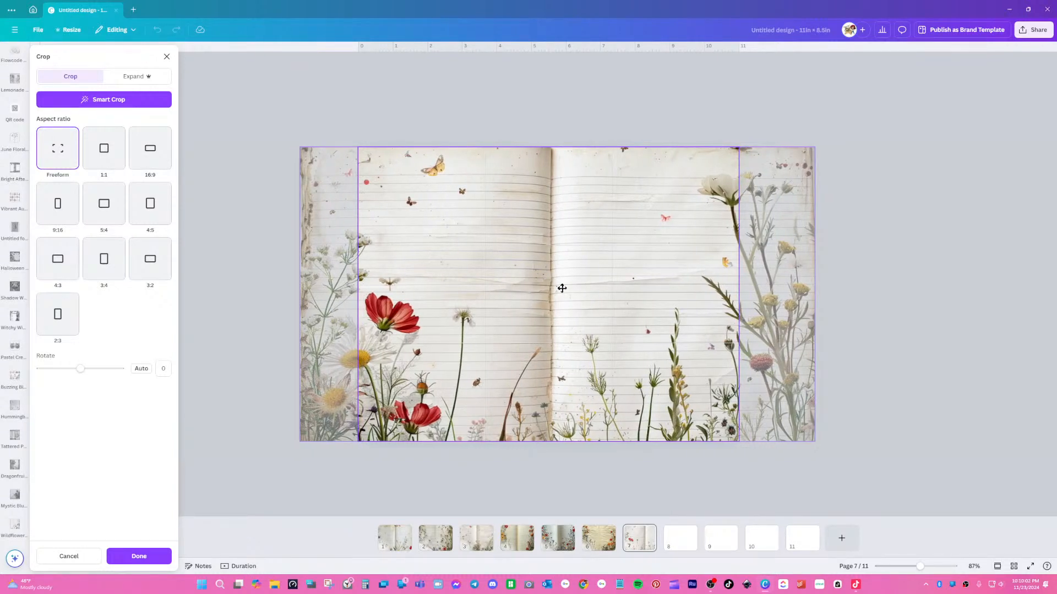
pyautogui.click(844, 290)
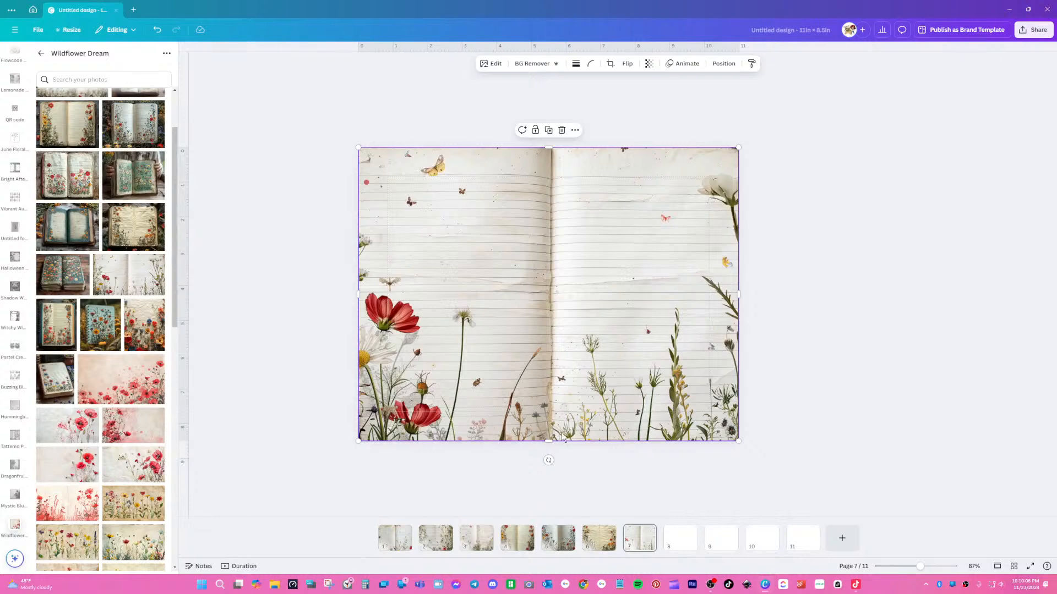
# - Shift the photo back to the right within its crop frame on page 7 to show the book's left edge again
pyautogui.doubleClick(497, 267)
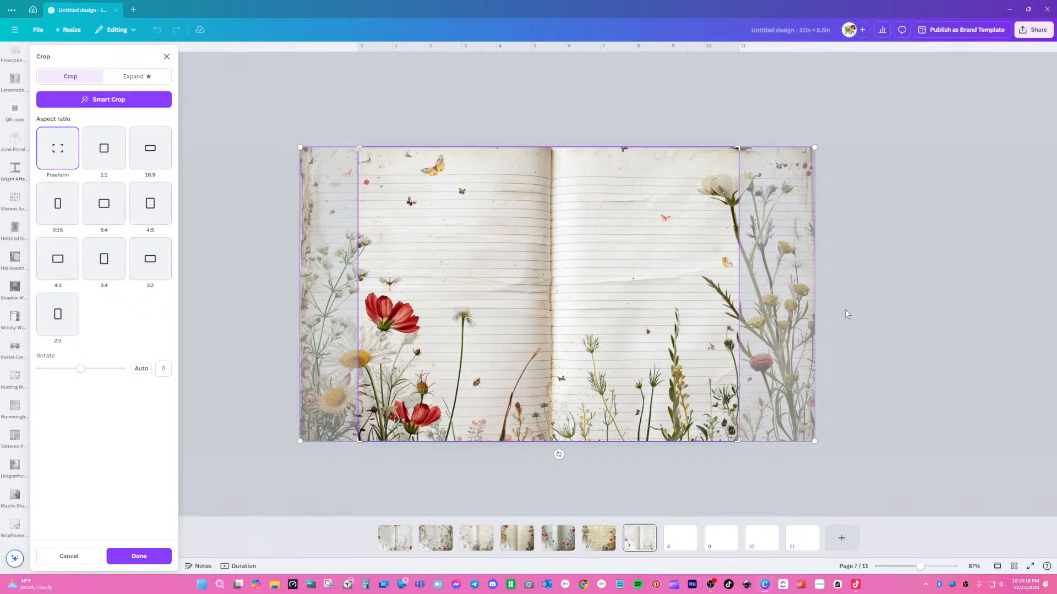
pyautogui.press('Escape')
pyautogui.doubleClick(645, 297)
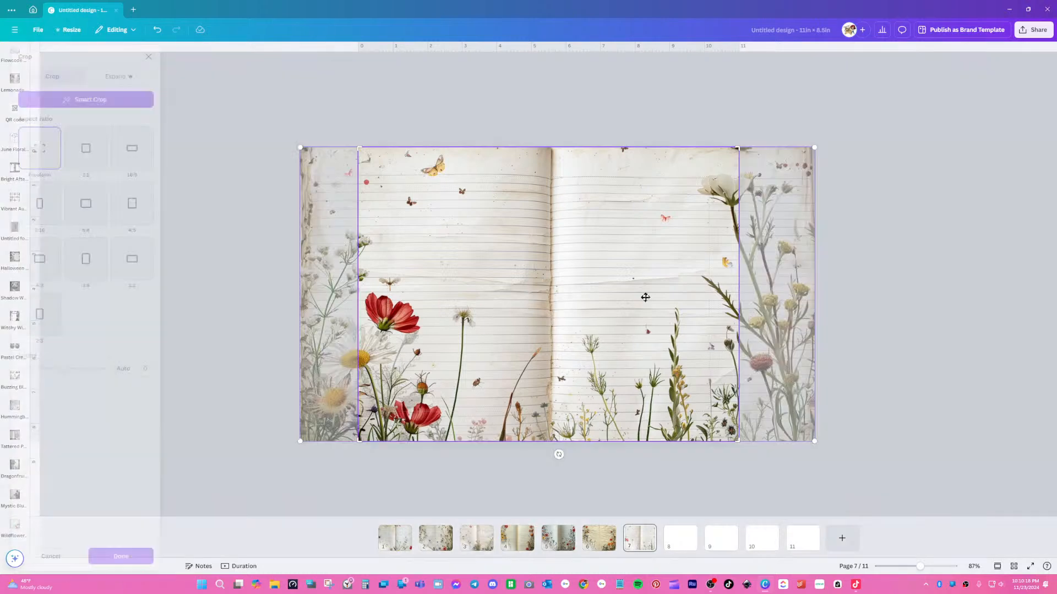
pyautogui.moveTo(610, 292); pyautogui.dragTo(665, 291)
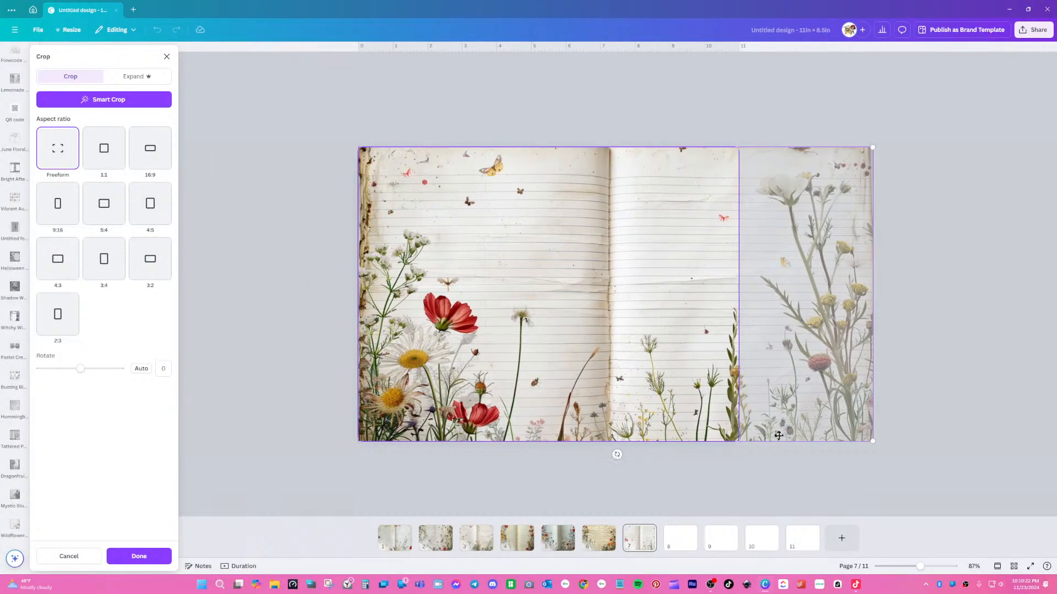
pyautogui.click(797, 465)
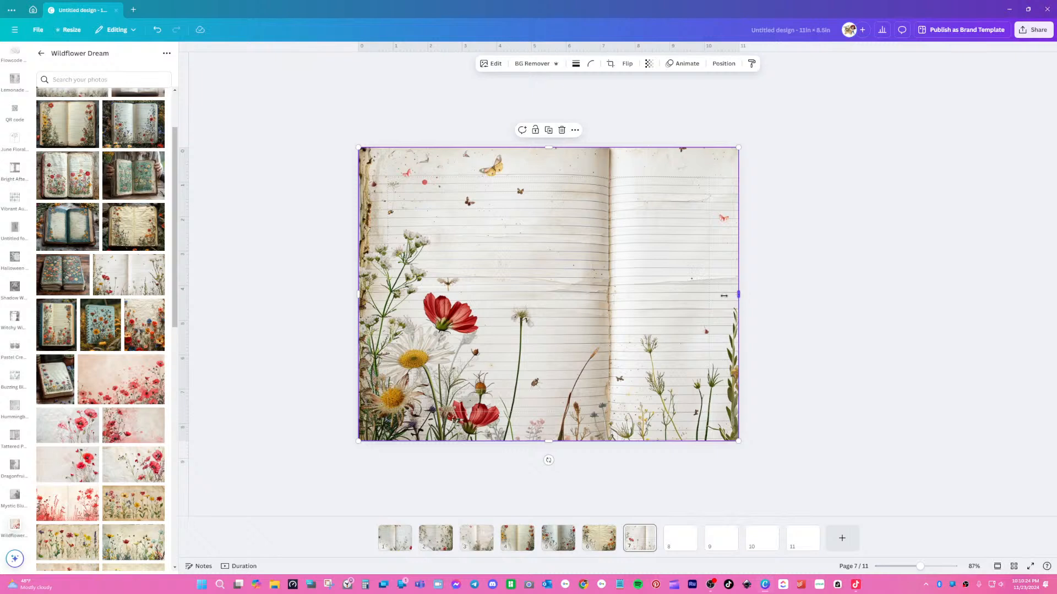
# - Trim the journal photo to the left half of page 7 and duplicate it
pyautogui.moveTo(738, 294); pyautogui.dragTo(549, 295)
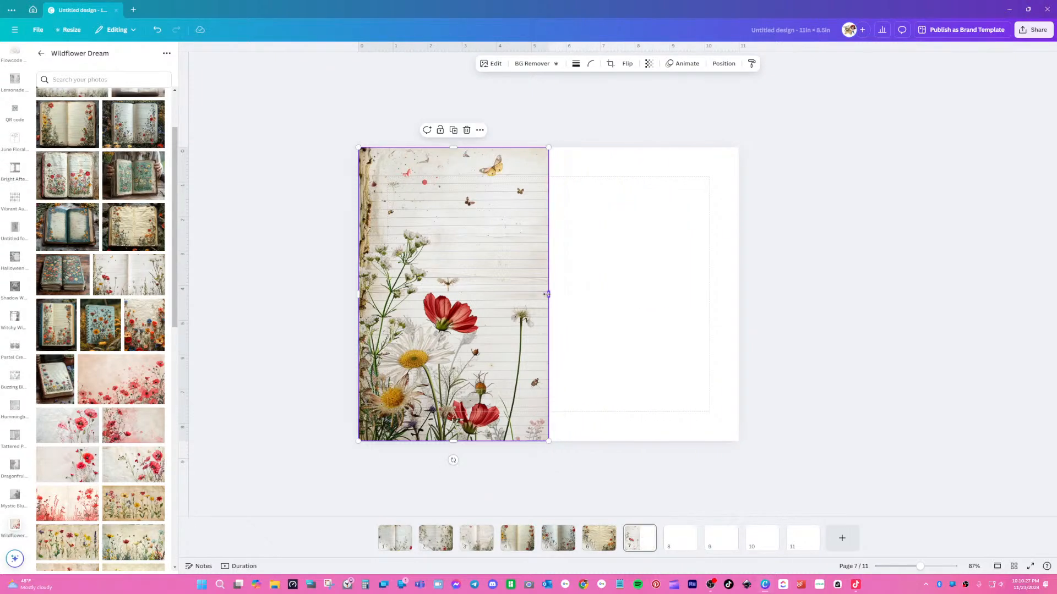
pyautogui.click(453, 130)
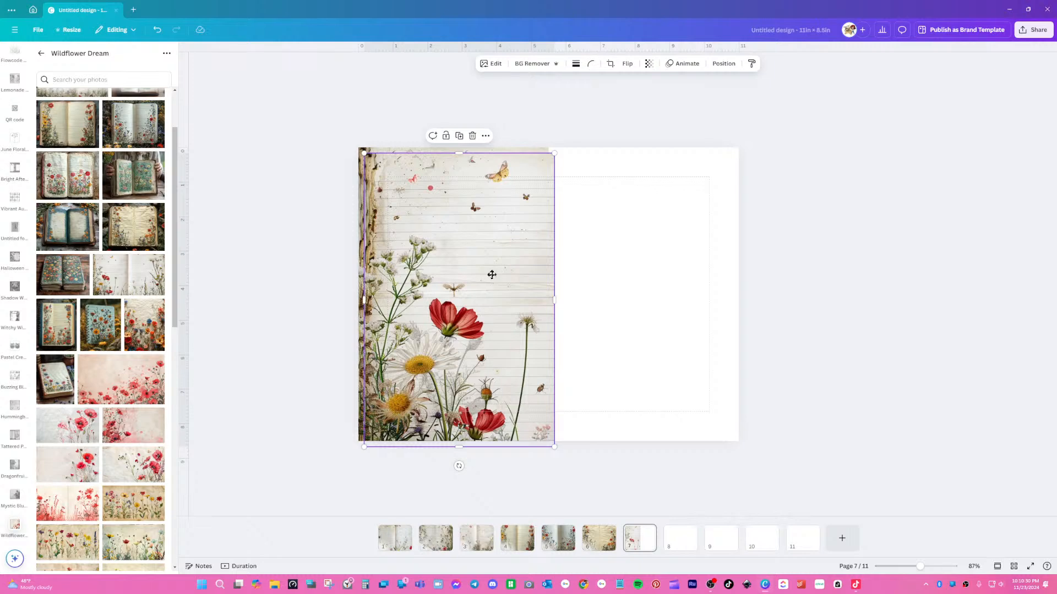
# - Shift the duplicate's photo left within its crop and resize the frame to cover only the right half of page 7
pyautogui.doubleClick(492, 278)
pyautogui.moveTo(635, 283); pyautogui.dragTo(532, 280)
pyautogui.click(782, 309)
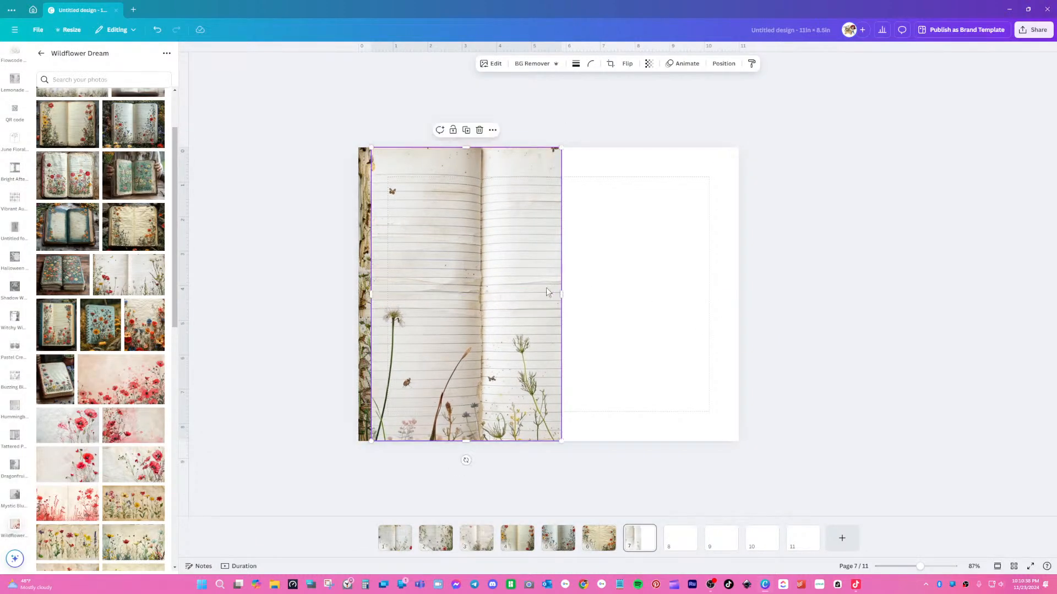
pyautogui.moveTo(561, 294); pyautogui.dragTo(738, 294)
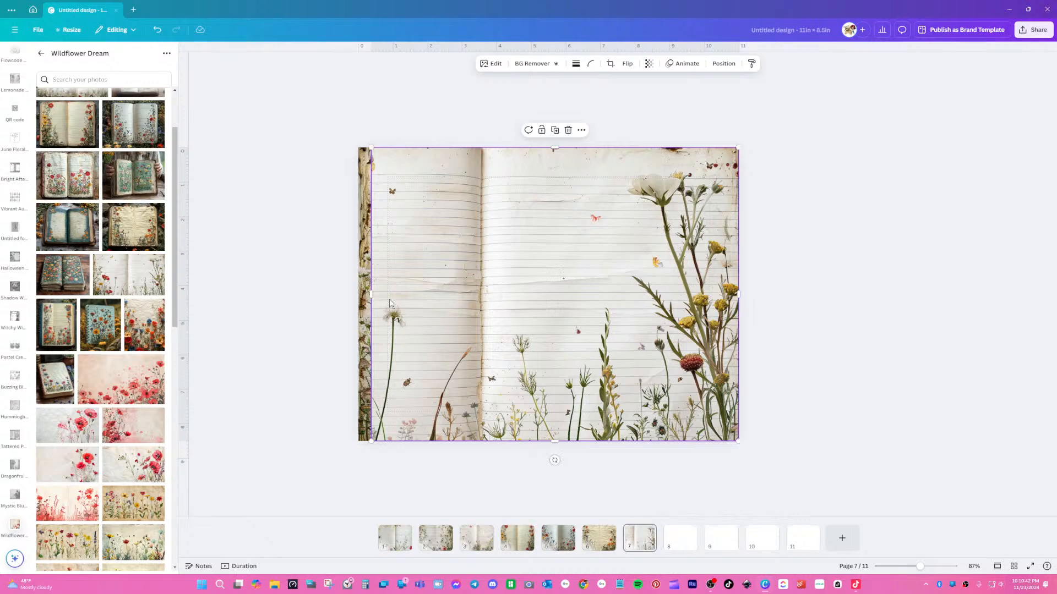
pyautogui.moveTo(373, 296); pyautogui.dragTo(549, 294)
# - Nudge the right-half photo slightly left within its crop to show the book's outer edge, and compare page 7 with page 6
pyautogui.doubleClick(607, 295)
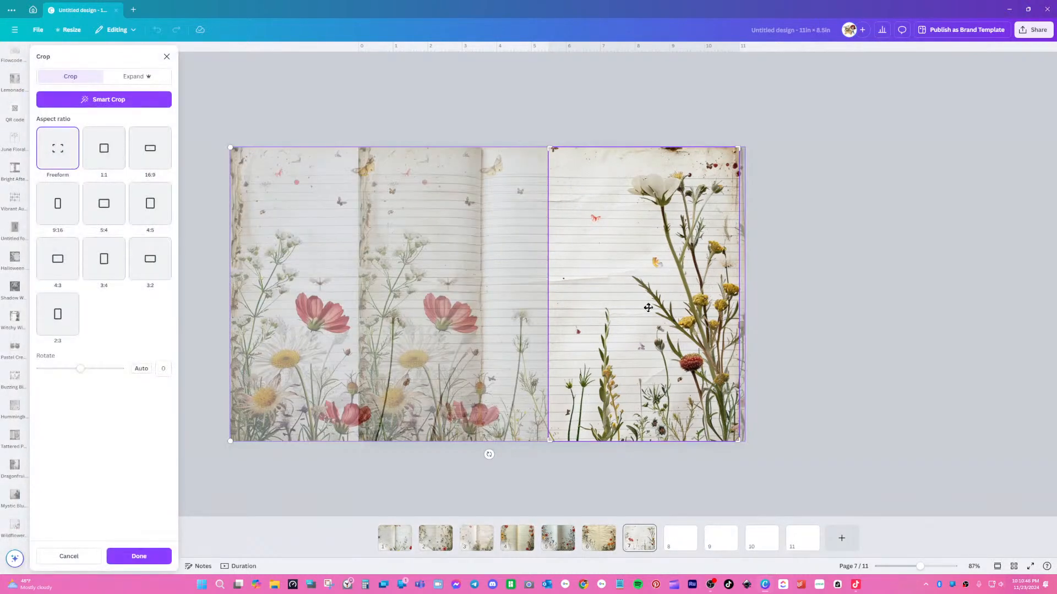
pyautogui.moveTo(642, 307); pyautogui.dragTo(637, 308)
pyautogui.click(792, 350)
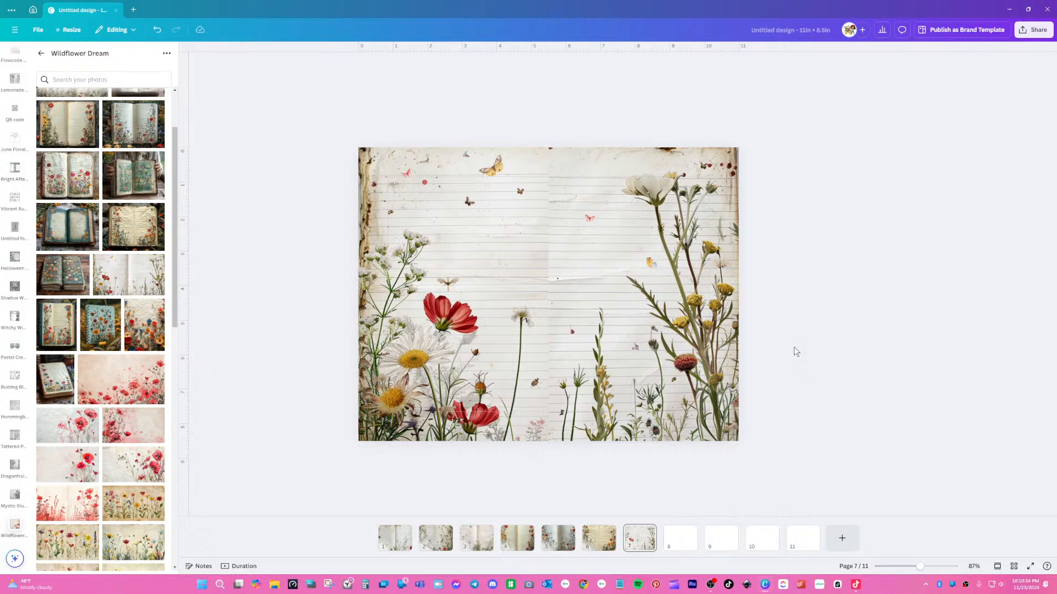
pyautogui.click(604, 539)
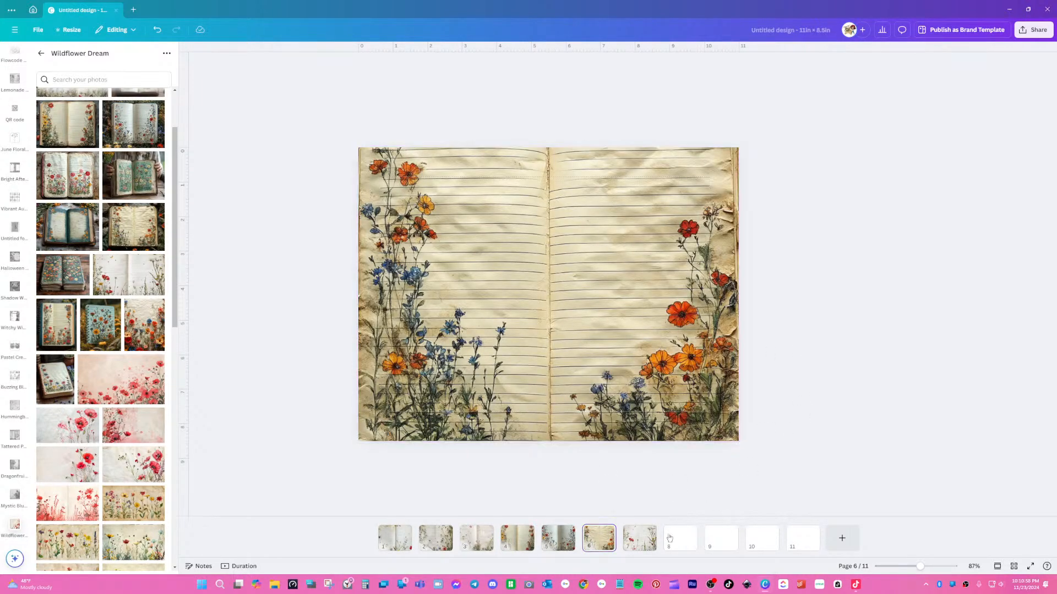
pyautogui.click(641, 541)
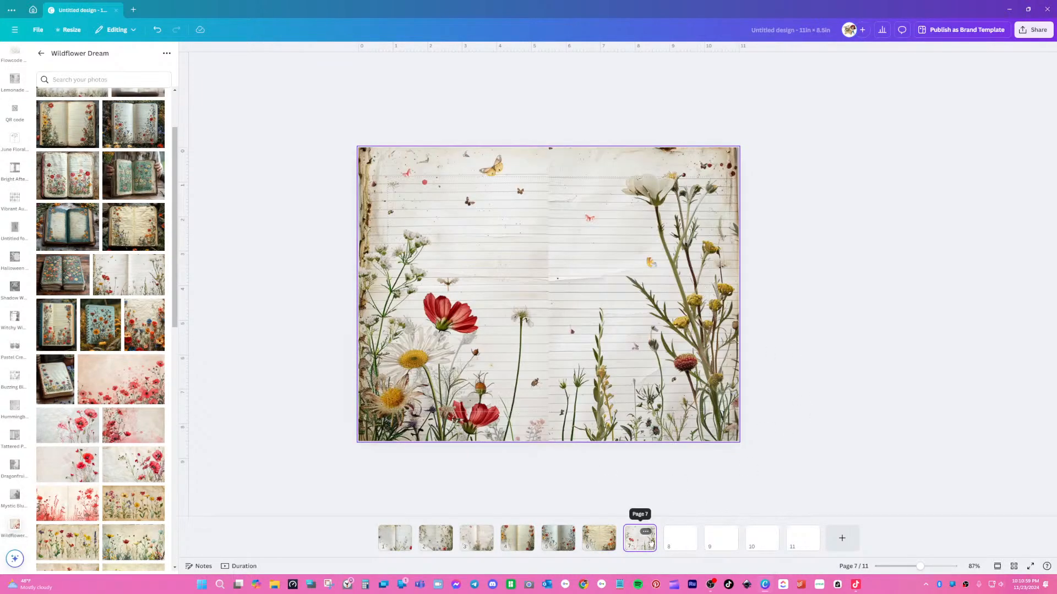
# - Add the crumpled-paper photo with red, blue and orange flowers to page 8, align it to the upper-left corner, and enlarge it to full page height
pyautogui.click(681, 545)
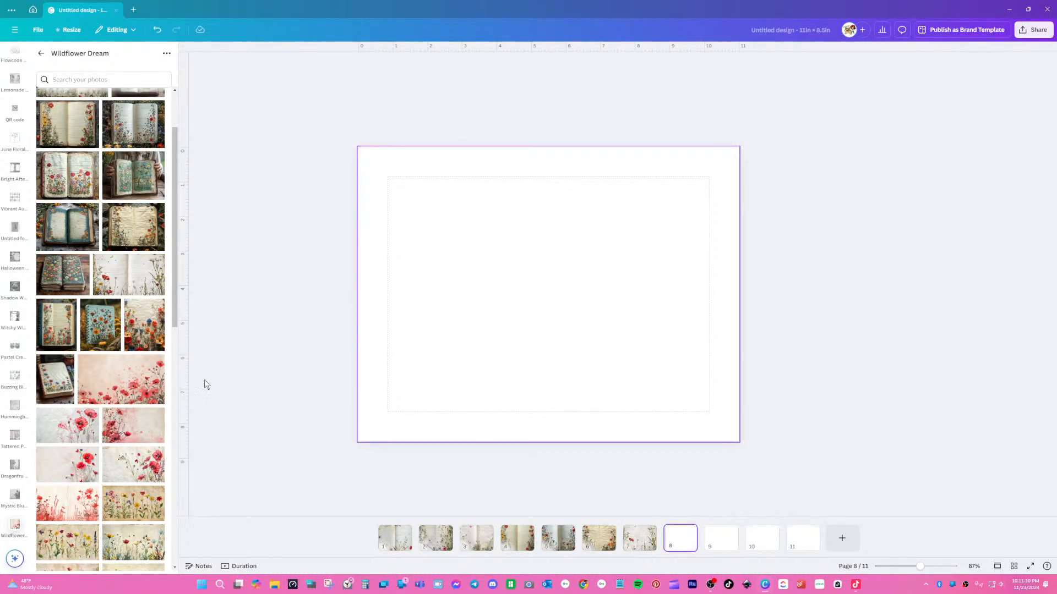
pyautogui.click(144, 333)
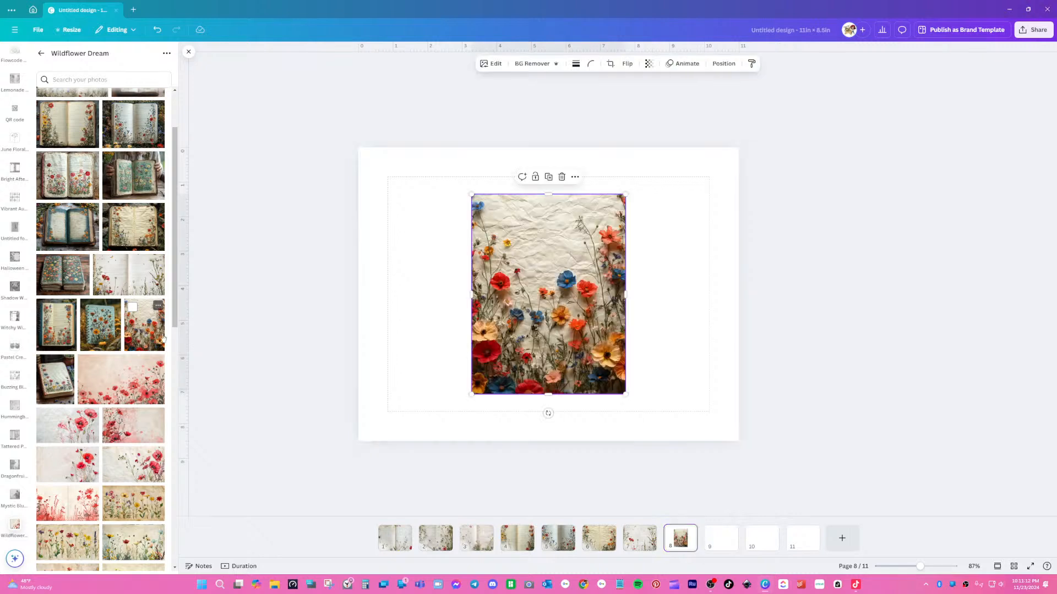
pyautogui.moveTo(515, 325); pyautogui.dragTo(403, 275)
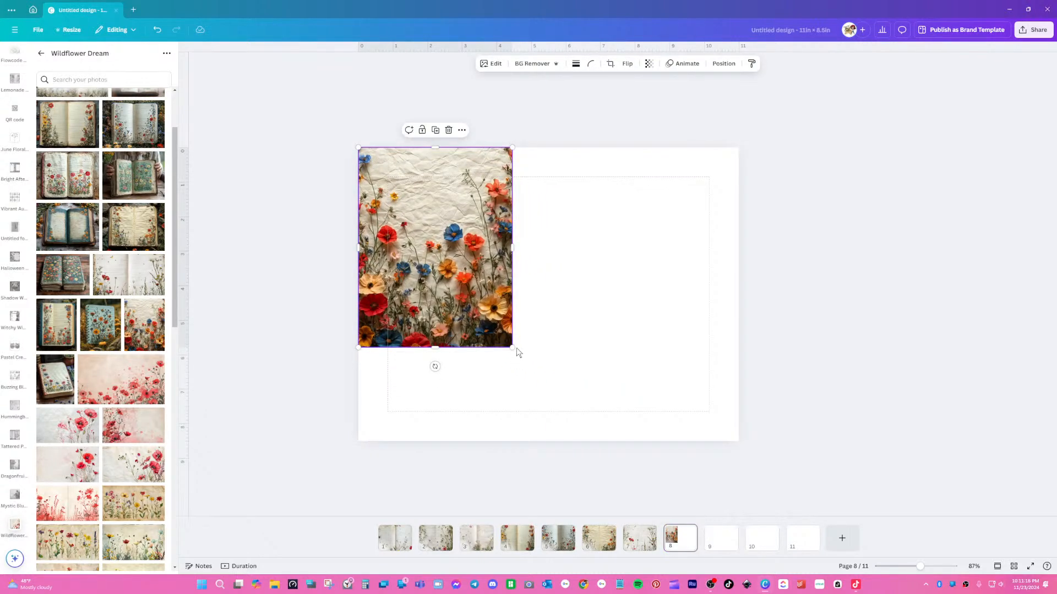
pyautogui.moveTo(512, 347); pyautogui.dragTo(595, 435)
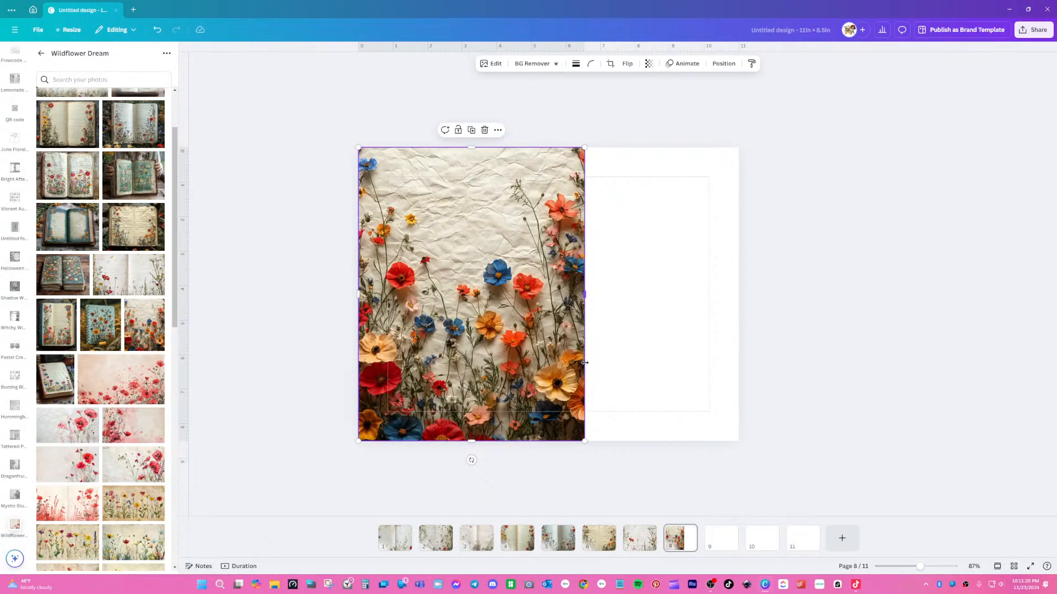
# - Centre the photo on page 8 and try Magic Expand at the Whole Page size, previewing the generated variants
pyautogui.moveTo(418, 303); pyautogui.dragTo(495, 303)
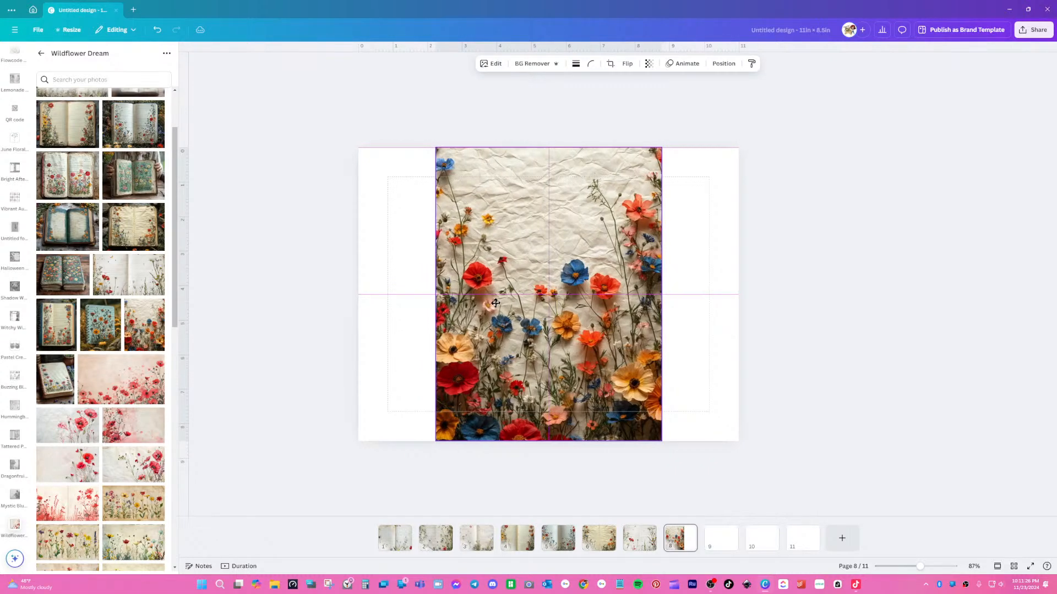
pyautogui.click(495, 64)
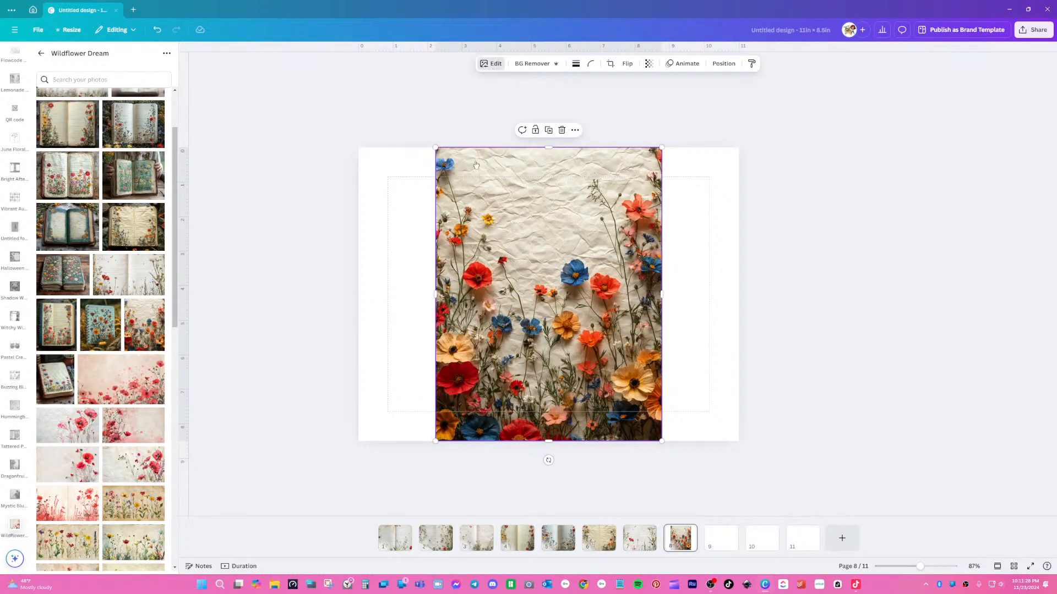
pyautogui.click(171, 139)
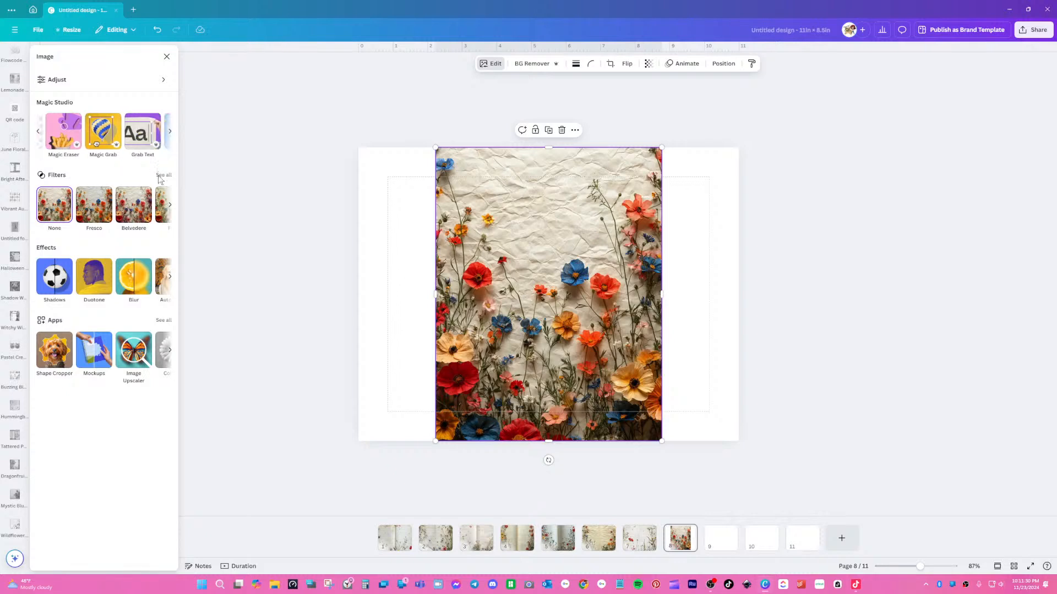
pyautogui.click(148, 139)
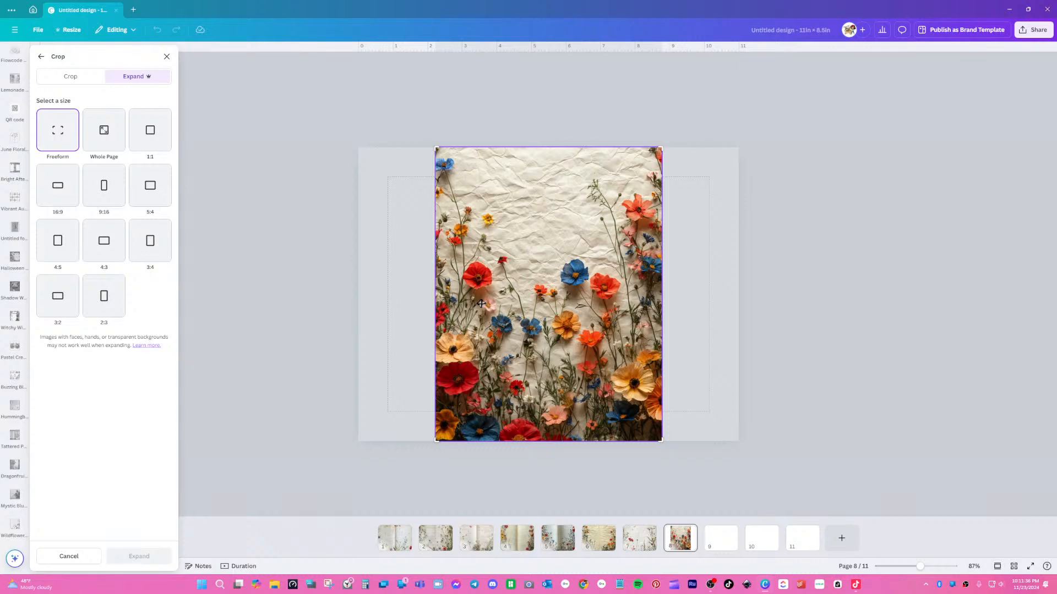
pyautogui.click(111, 140)
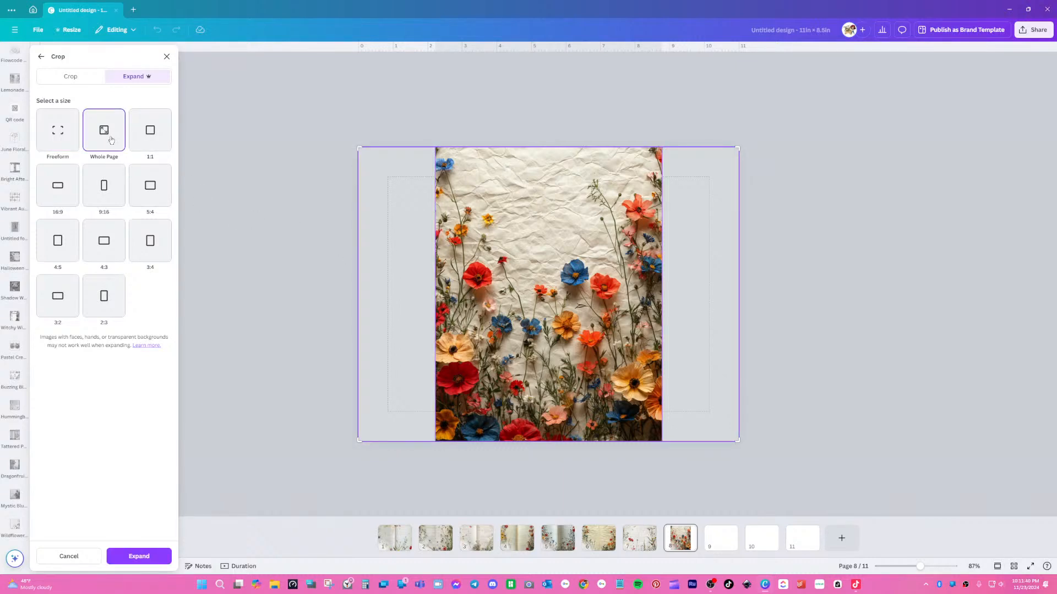
pyautogui.click(135, 557)
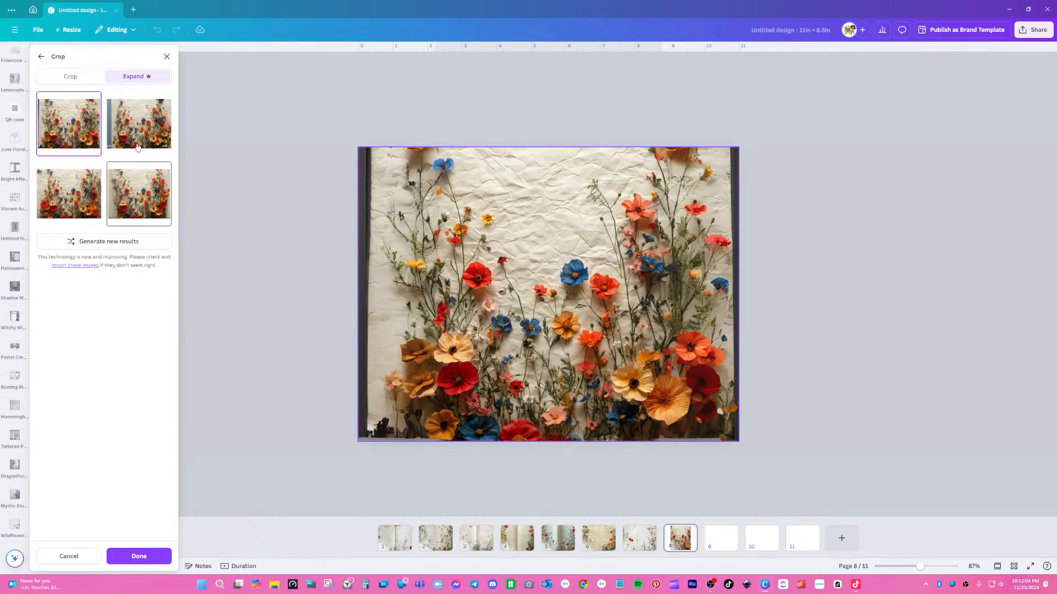
pyautogui.click(78, 193)
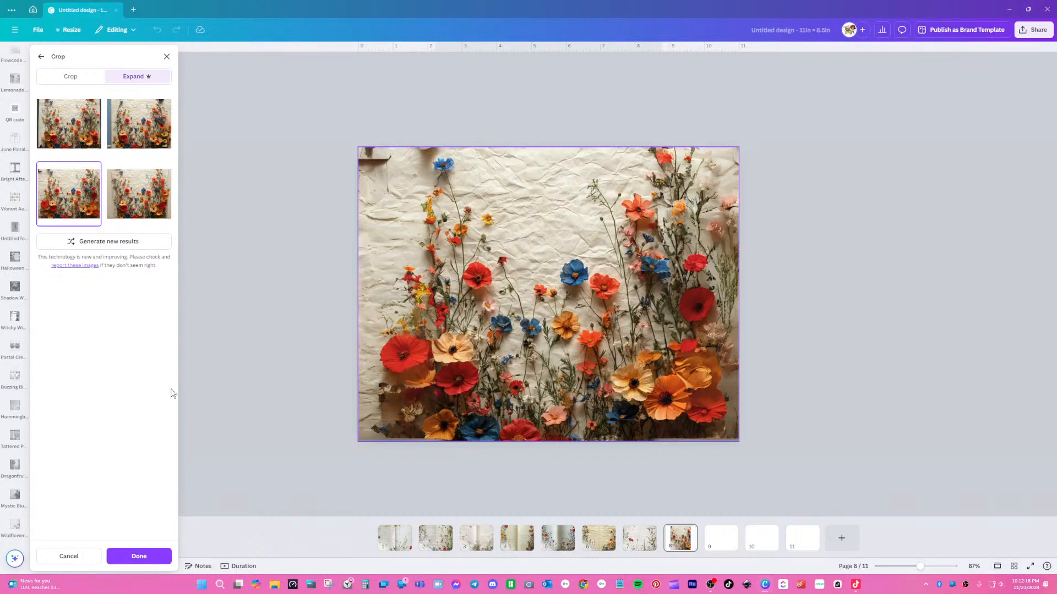
pyautogui.click(75, 555)
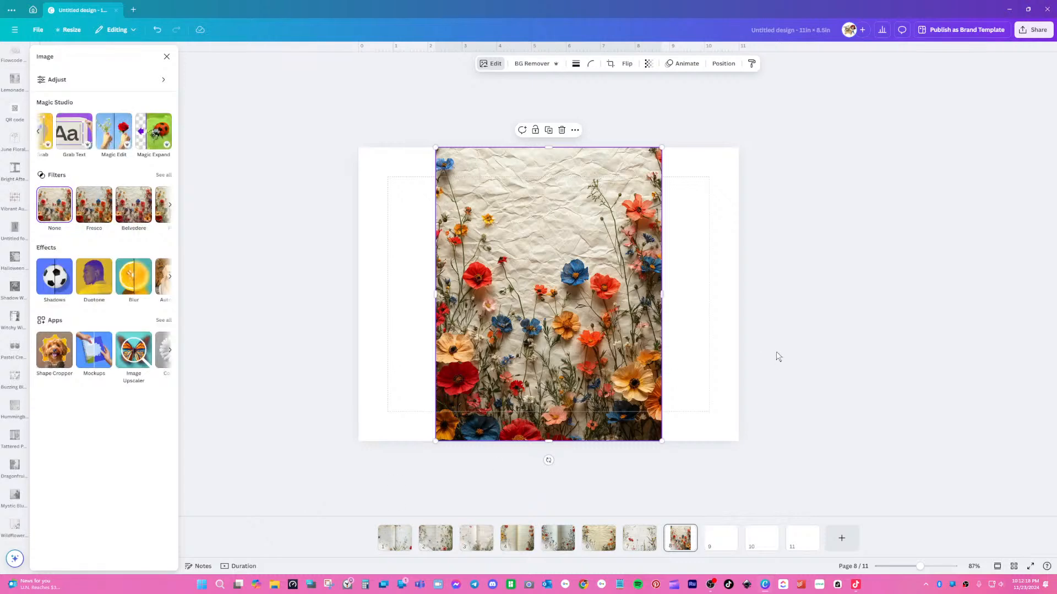
# - Align the flower photo to page 8's left edge and trim it to the left half of the page
pyautogui.click(522, 333)
pyautogui.moveTo(522, 333); pyautogui.dragTo(446, 328)
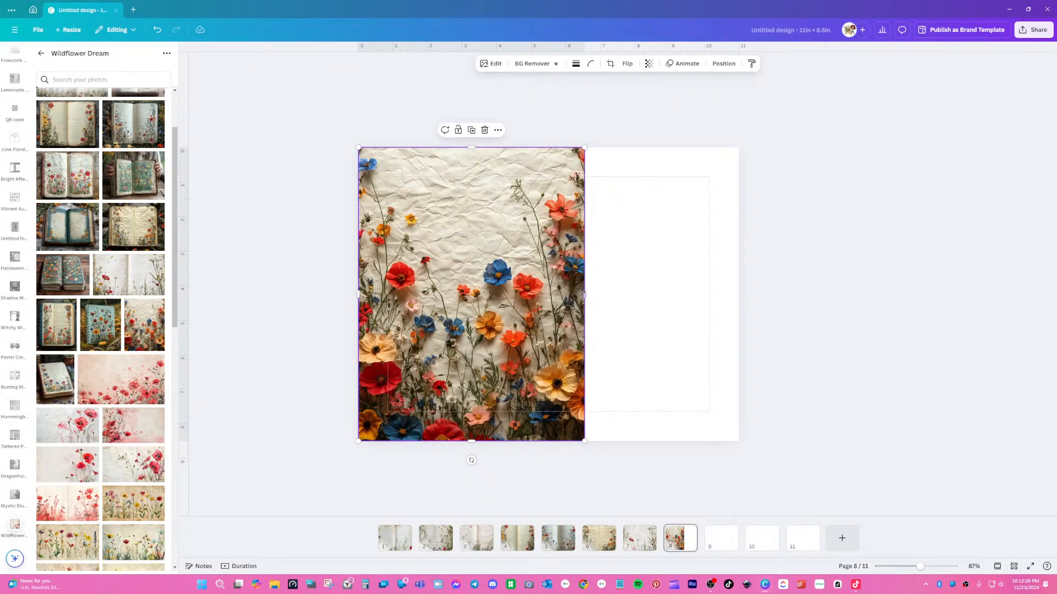
pyautogui.moveTo(581, 293); pyautogui.dragTo(548, 294)
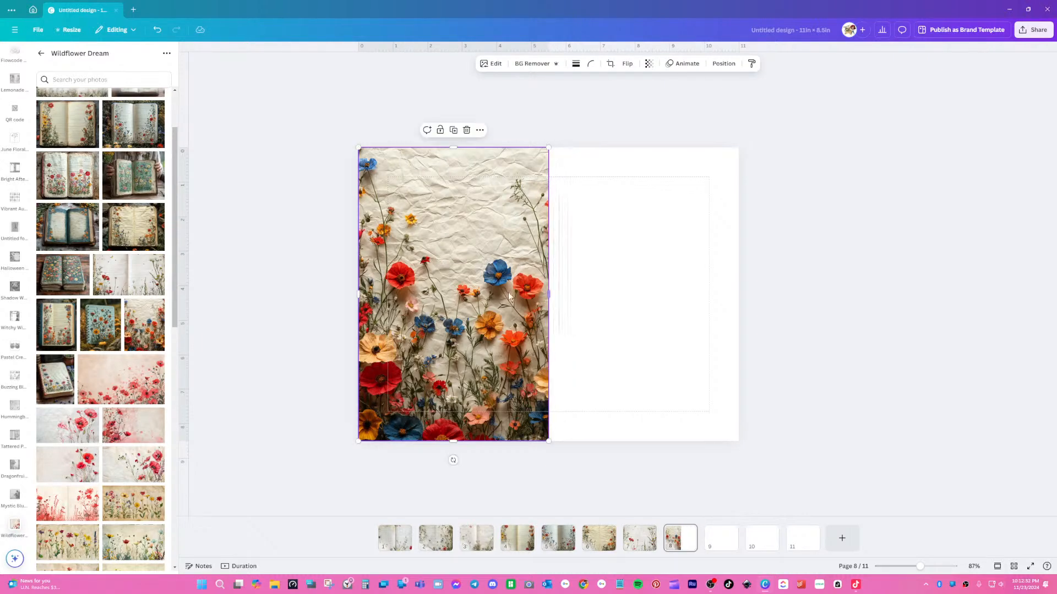
# - Duplicate page 8's left-half flower photo onto the right half and shift its crop to show the photo's right side
pyautogui.doubleClick(461, 295)
pyautogui.click(654, 300)
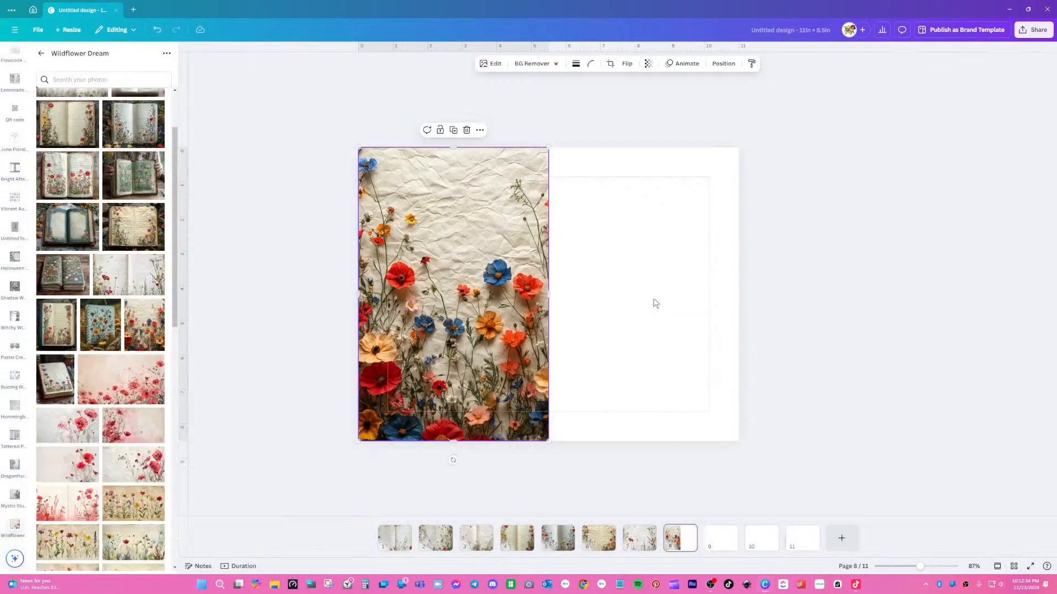
pyautogui.moveTo(499, 271); pyautogui.dragTo(602, 289)
pyautogui.doubleClick(647, 285)
pyautogui.click(798, 326)
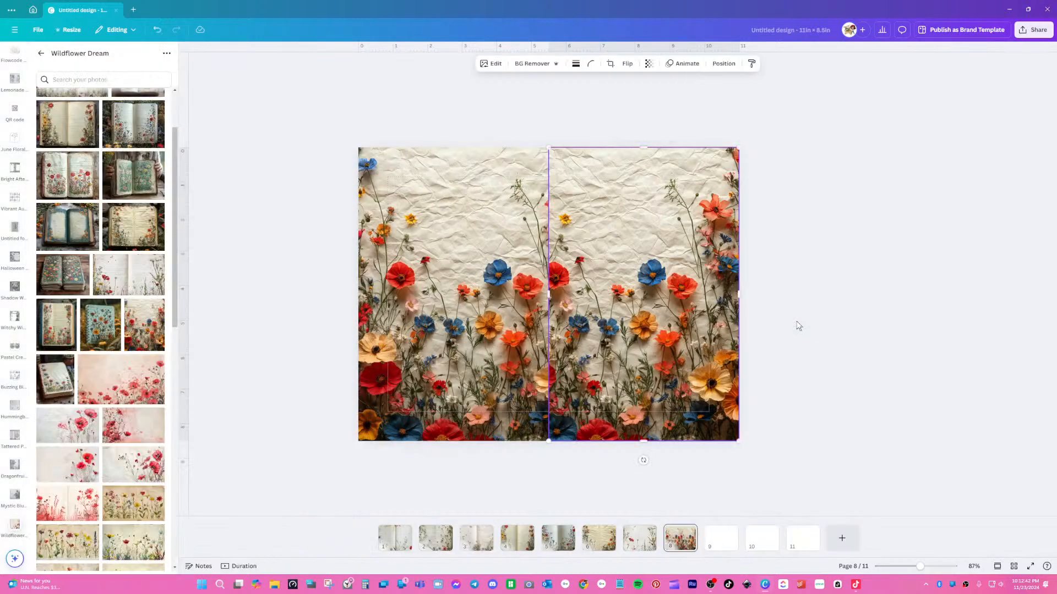
pyautogui.click(799, 326)
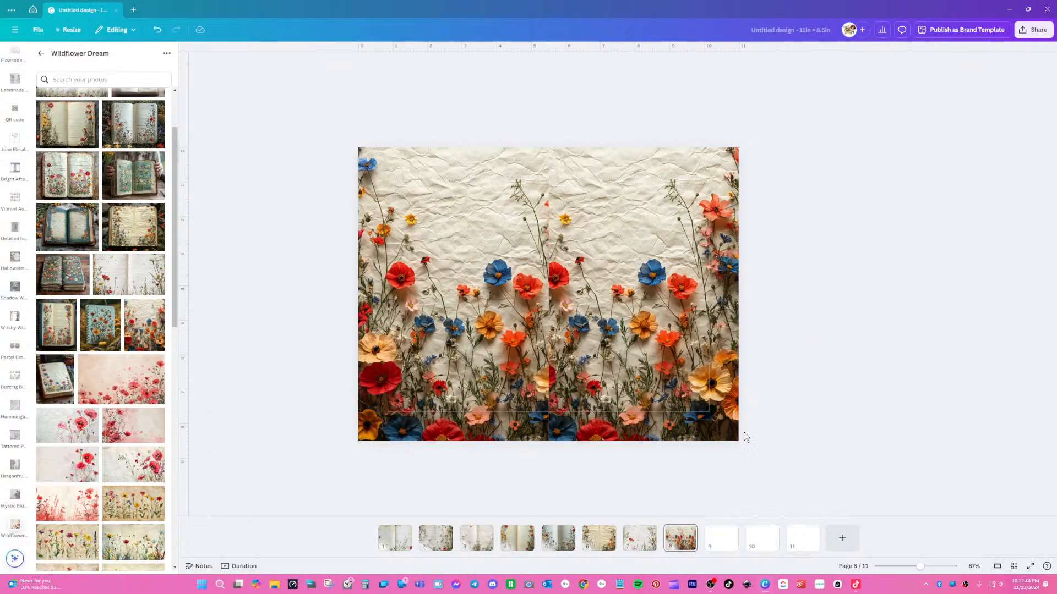
# - Add the wide pink poppy-field photo to page 9, align it to the upper-left corner, and enlarge it to full page height
pyautogui.click(729, 533)
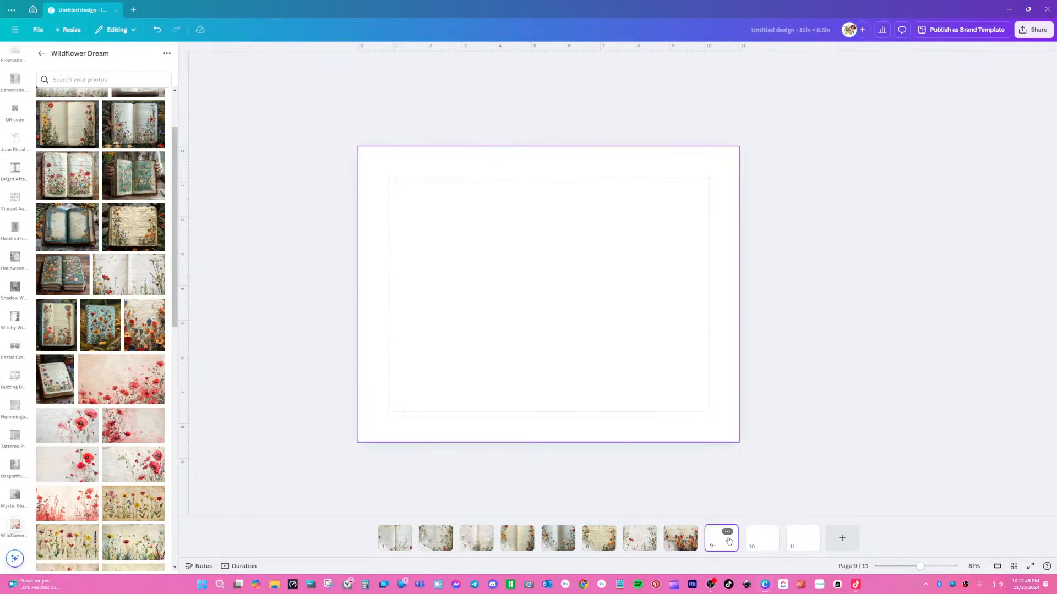
pyautogui.click(126, 395)
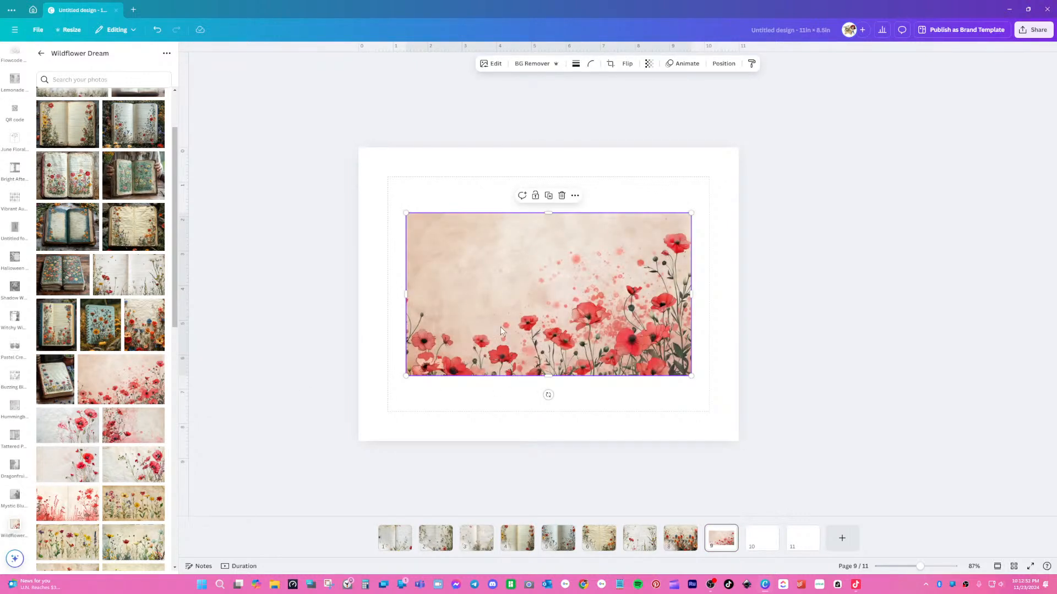
pyautogui.moveTo(501, 324); pyautogui.dragTo(455, 258)
pyautogui.moveTo(650, 321); pyautogui.dragTo(845, 490)
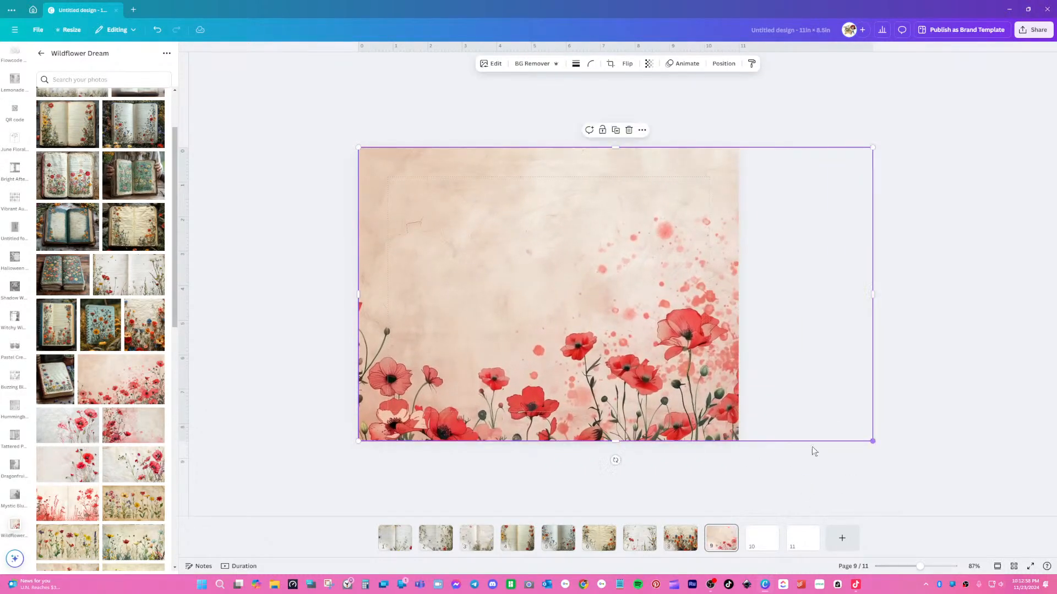
# - Trim the poppy-field photo to page 9's right edge and shift it within its crop to show the tall poppies on the right
pyautogui.doubleClick(675, 345)
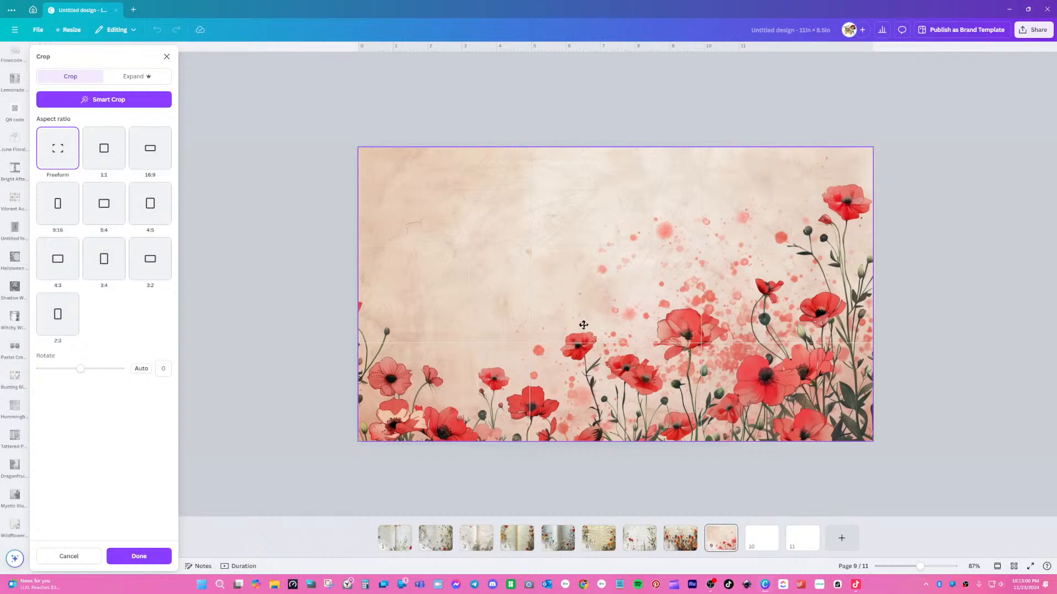
pyautogui.click(882, 345)
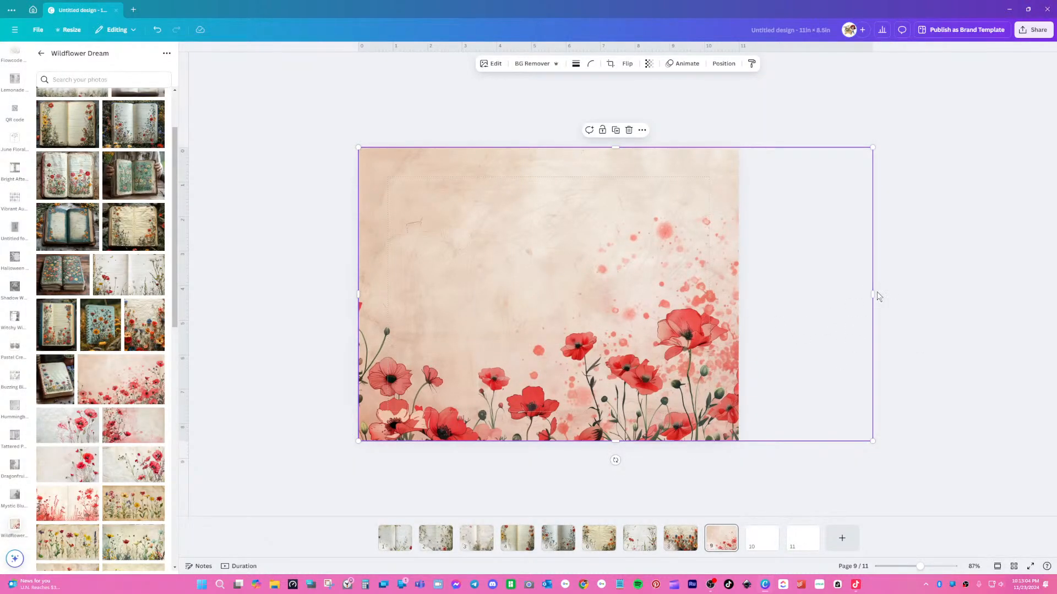
pyautogui.moveTo(868, 294); pyautogui.dragTo(739, 294)
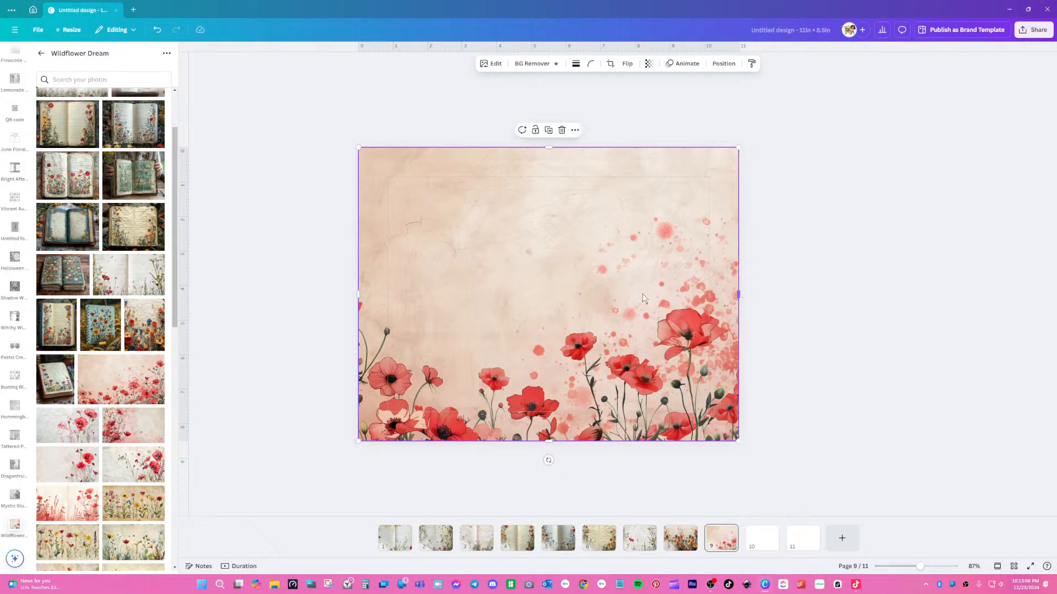
pyautogui.doubleClick(630, 297)
pyautogui.moveTo(598, 292); pyautogui.dragTo(495, 290)
pyautogui.click(770, 335)
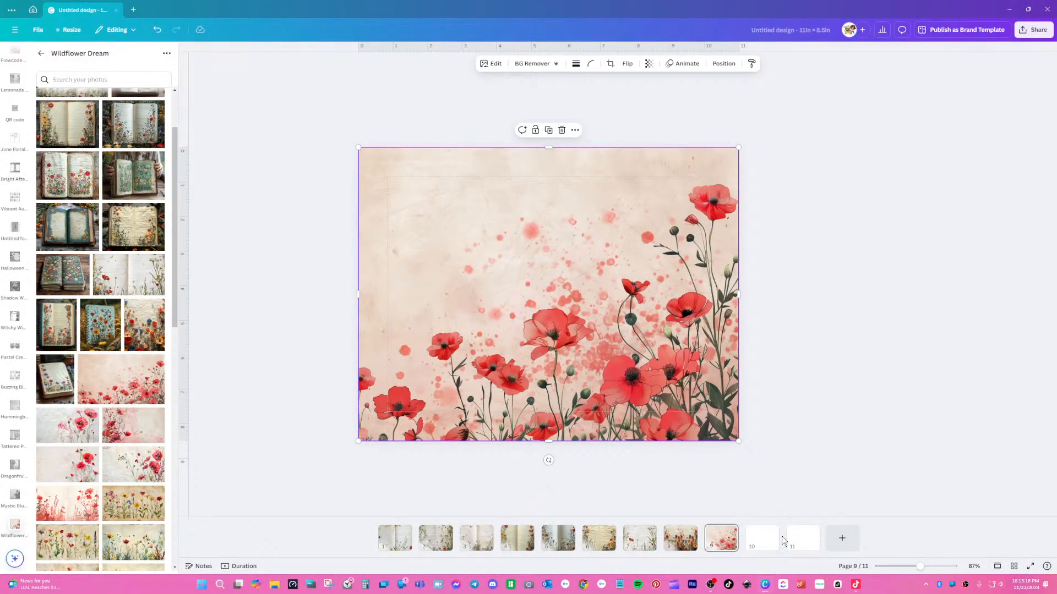
# - Place the grey crumpled-paper poppy photo in page 10's upper-right corner and enlarge it to full page height
pyautogui.click(762, 538)
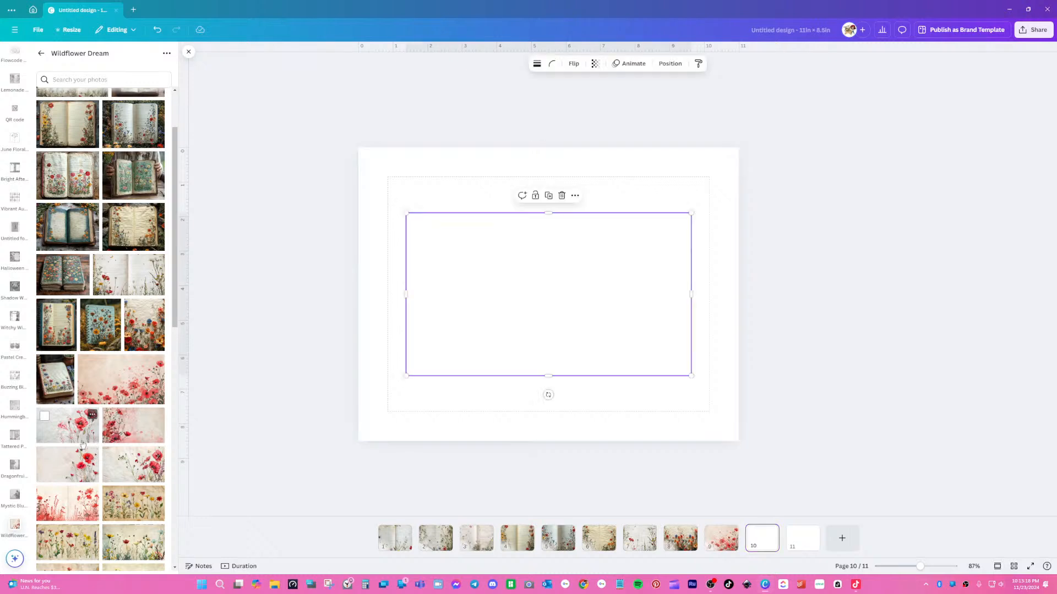
pyautogui.moveTo(83, 443); pyautogui.dragTo(630, 266)
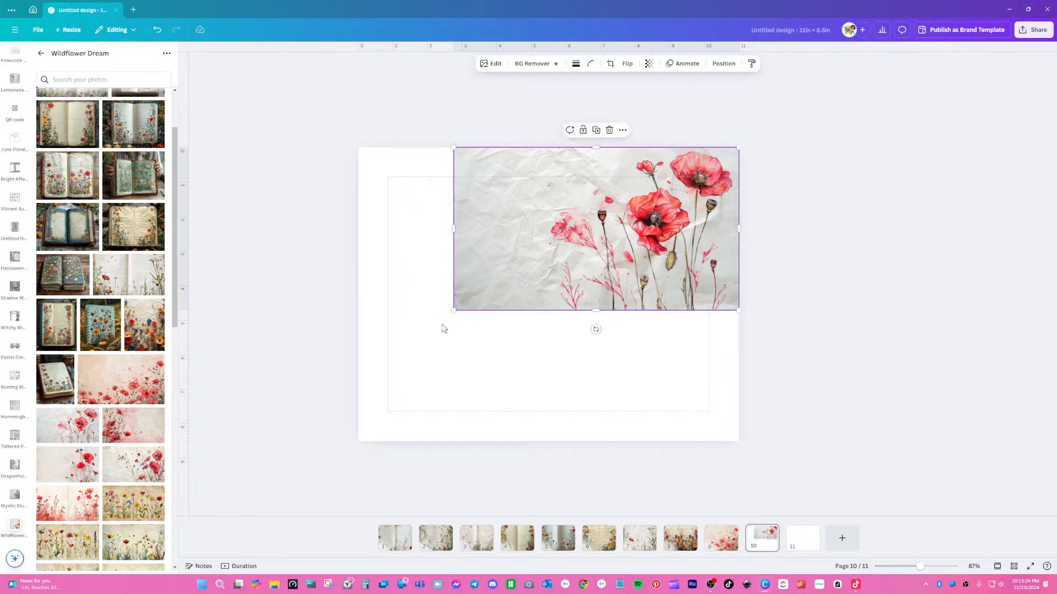
pyautogui.moveTo(454, 310); pyautogui.dragTo(243, 480)
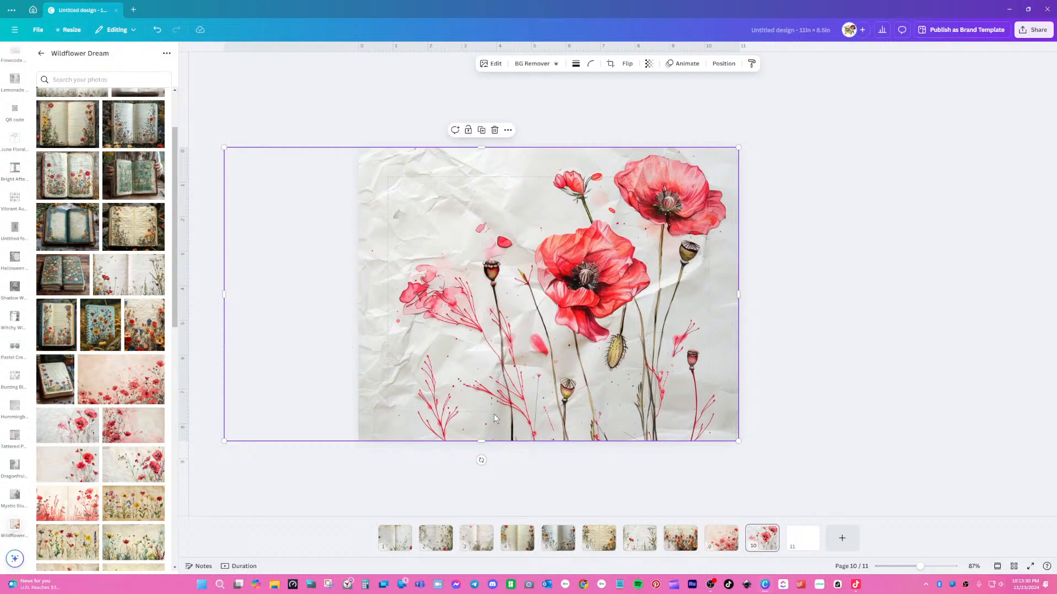
pyautogui.click(796, 299)
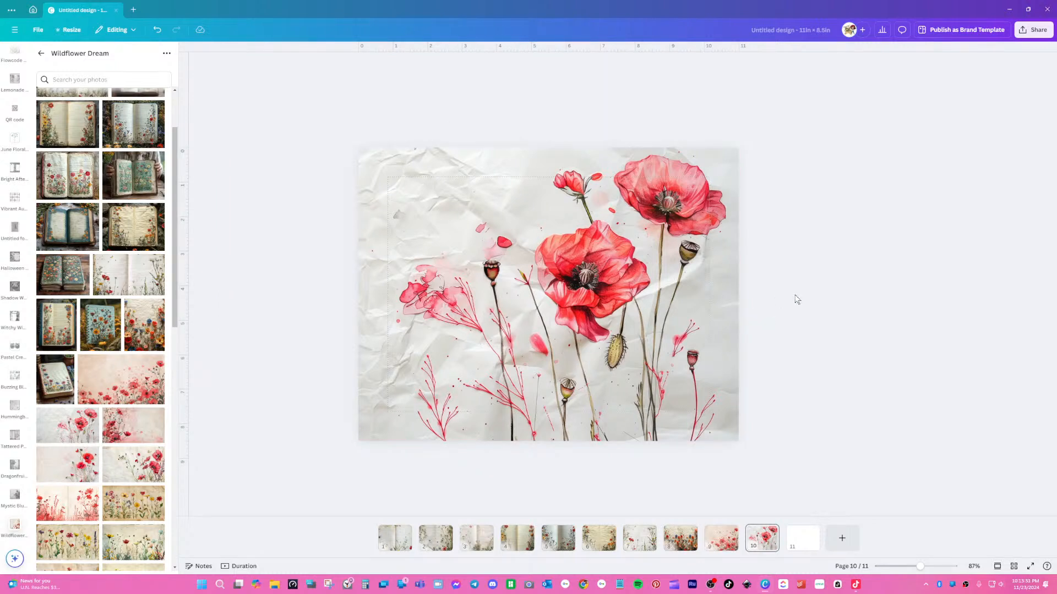
# - Add the pink-splattered photo with poppies on its left side to page 11, aligned to the upper-left corner and enlarged to full page height
pyautogui.click(801, 539)
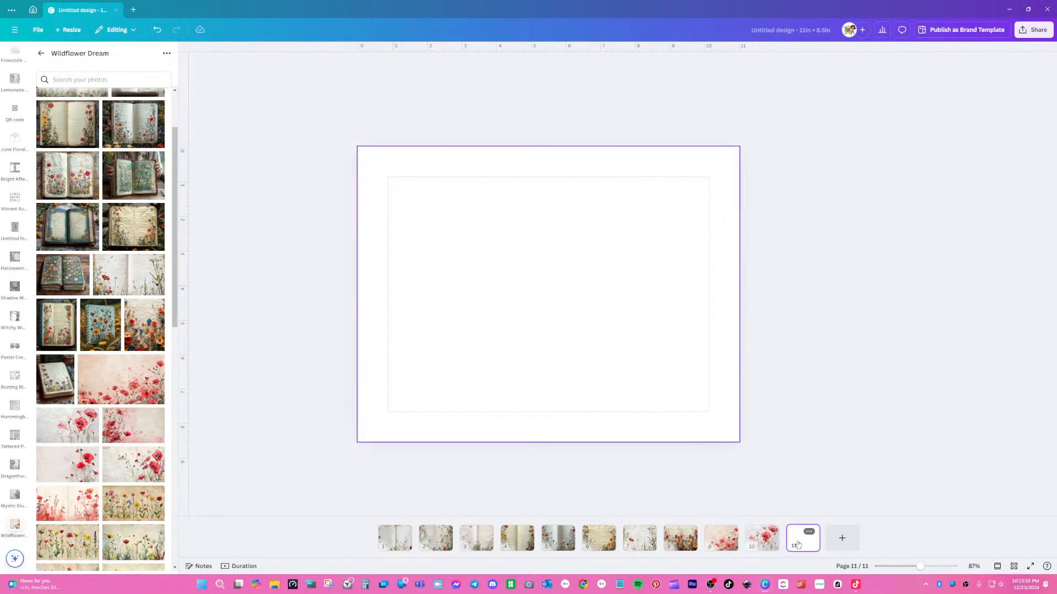
pyautogui.click(121, 432)
pyautogui.moveTo(501, 333); pyautogui.dragTo(454, 268)
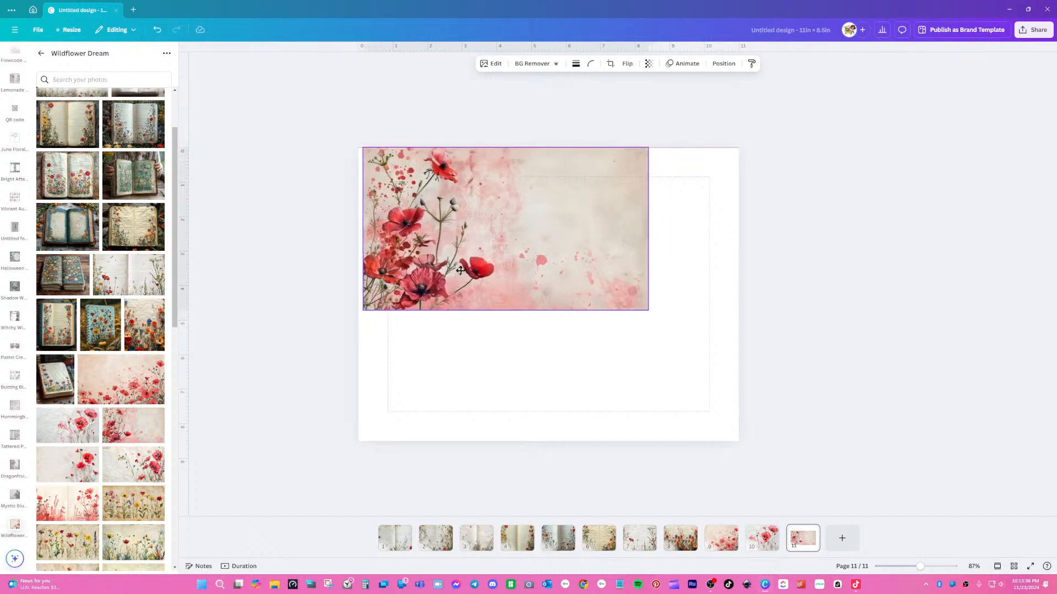
pyautogui.moveTo(644, 311); pyautogui.dragTo(854, 476)
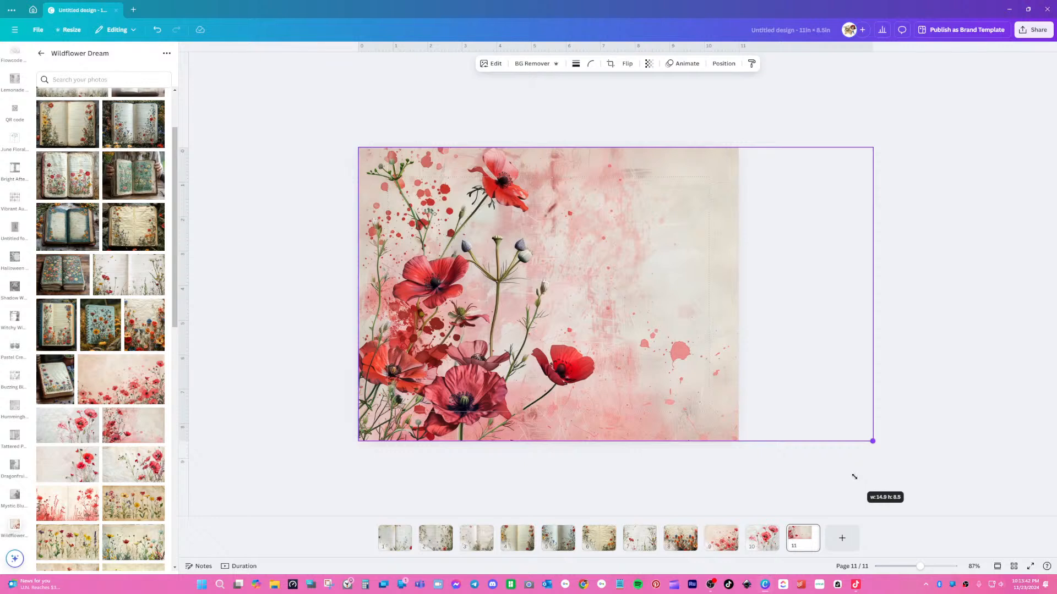
pyautogui.moveTo(854, 476); pyautogui.dragTo(855, 477)
pyautogui.click(781, 475)
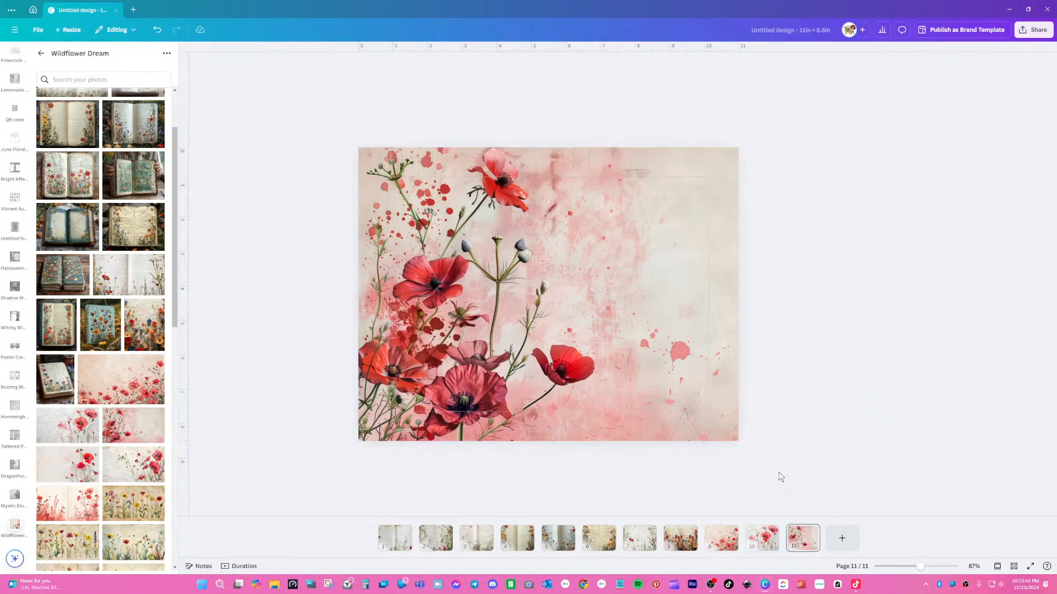
# - Add page 12 and fill it with the pale-paper photo of red poppies, aligned to the upper-right corner at full page height
pyautogui.click(840, 548)
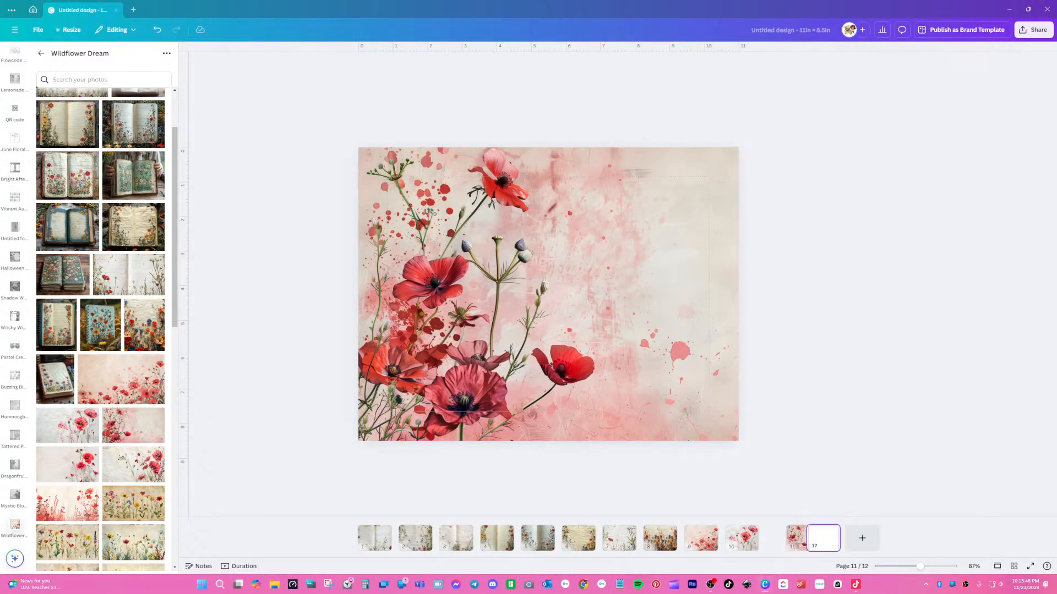
pyautogui.click(521, 323)
pyautogui.moveTo(521, 323); pyautogui.dragTo(568, 256)
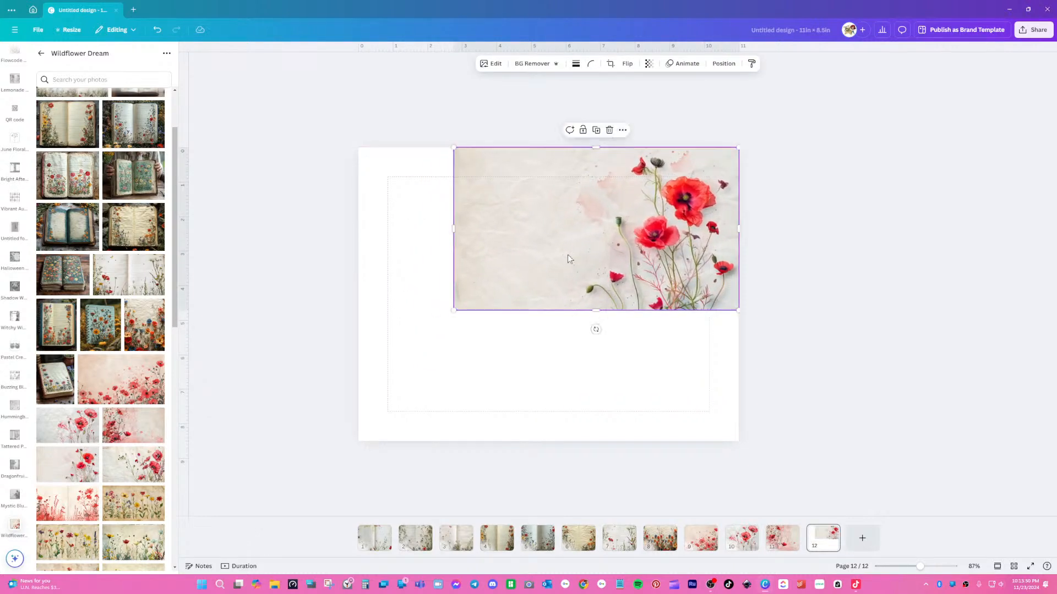
pyautogui.moveTo(452, 311); pyautogui.dragTo(239, 471)
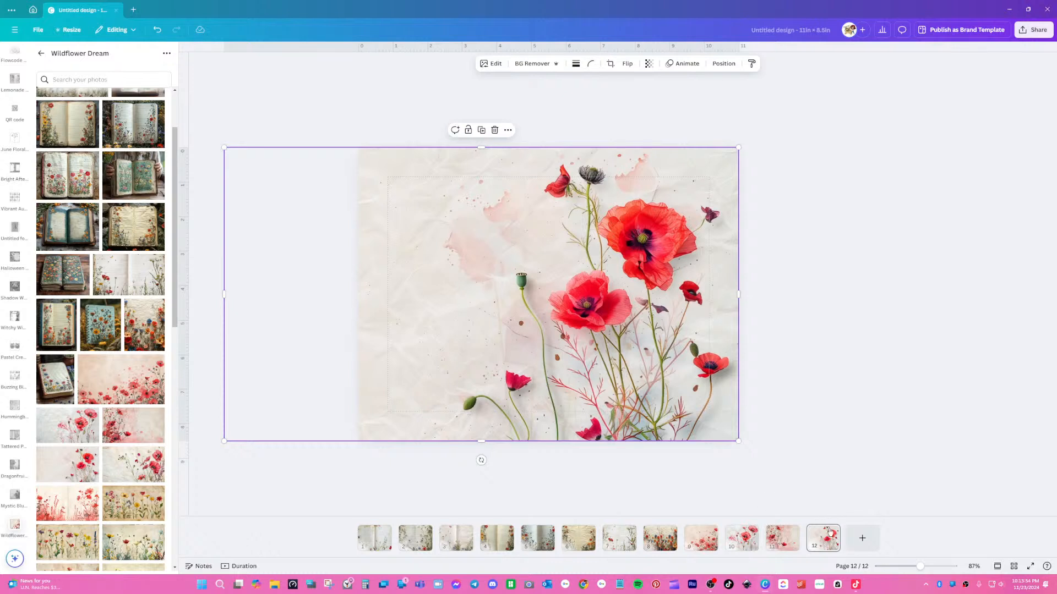
# - Add page 13 and fill it with the poppy and lavender photo, aligned to the upper-right corner at full page height
pyautogui.click(861, 542)
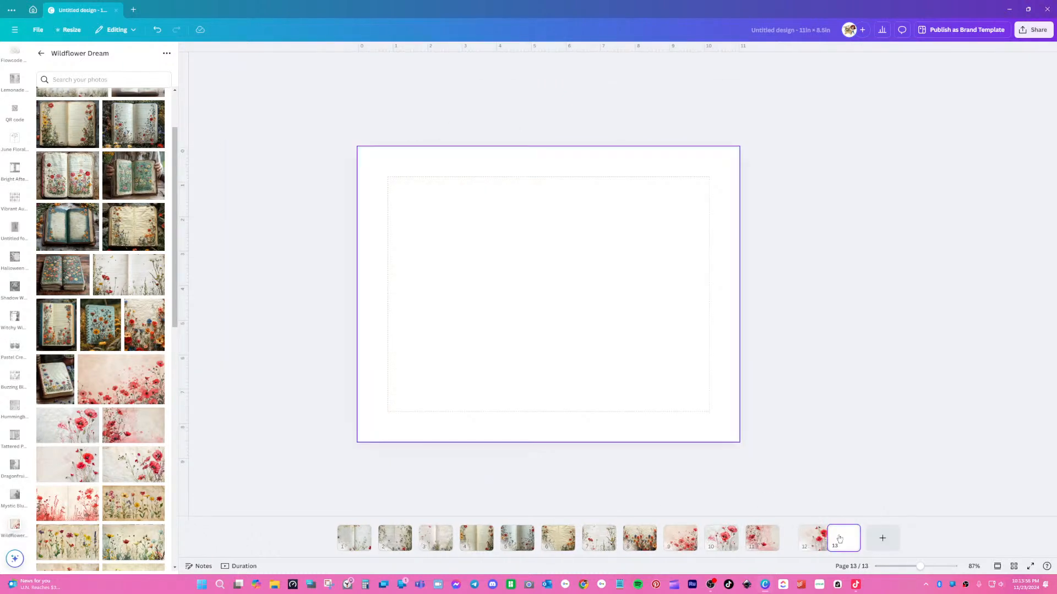
pyautogui.click(132, 476)
pyautogui.moveTo(635, 288); pyautogui.dragTo(674, 230)
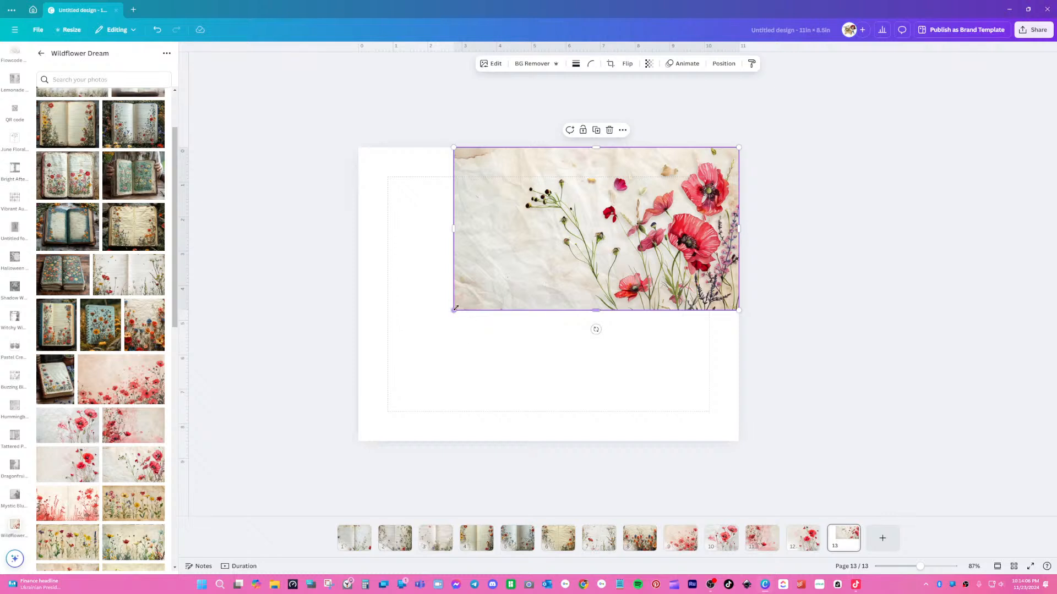
pyautogui.moveTo(452, 311); pyautogui.dragTo(256, 498)
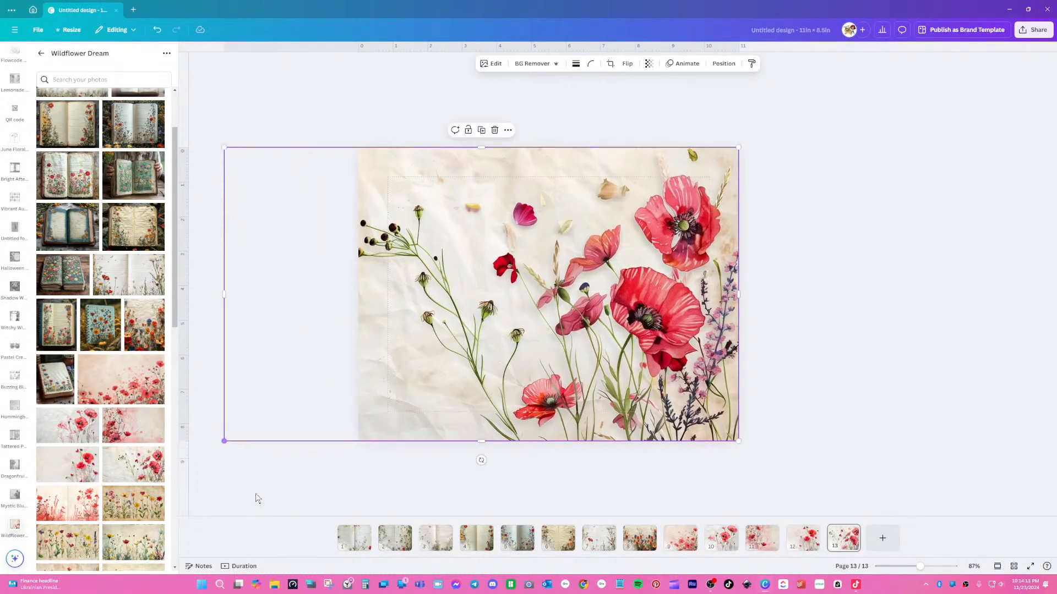
# - Add page 14 with the red wildflower open-book photo, align it to the upper-left corner, and enlarge it to full page height
pyautogui.click(883, 543)
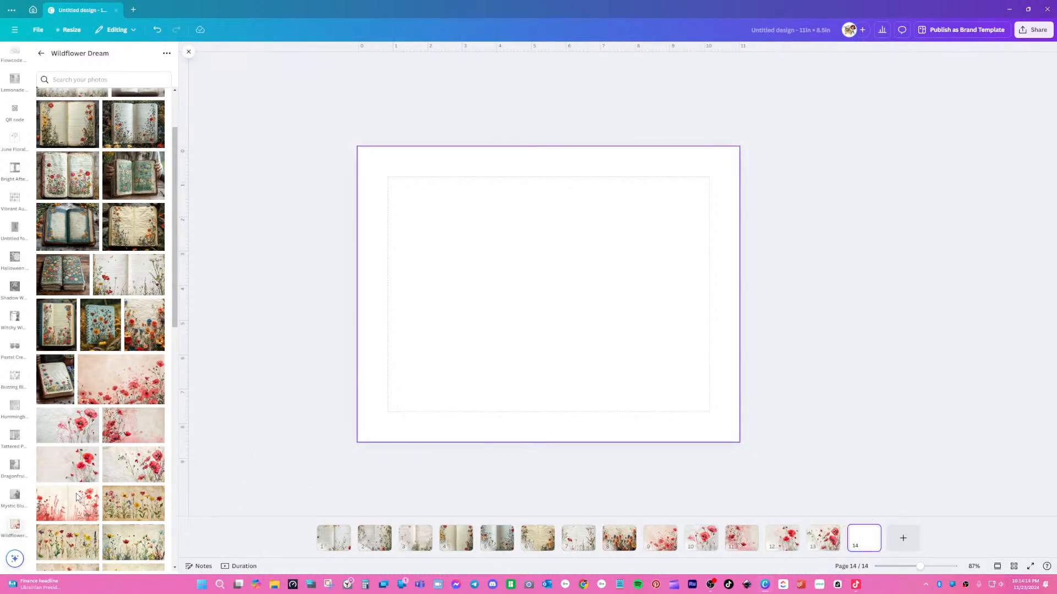
pyautogui.click(57, 505)
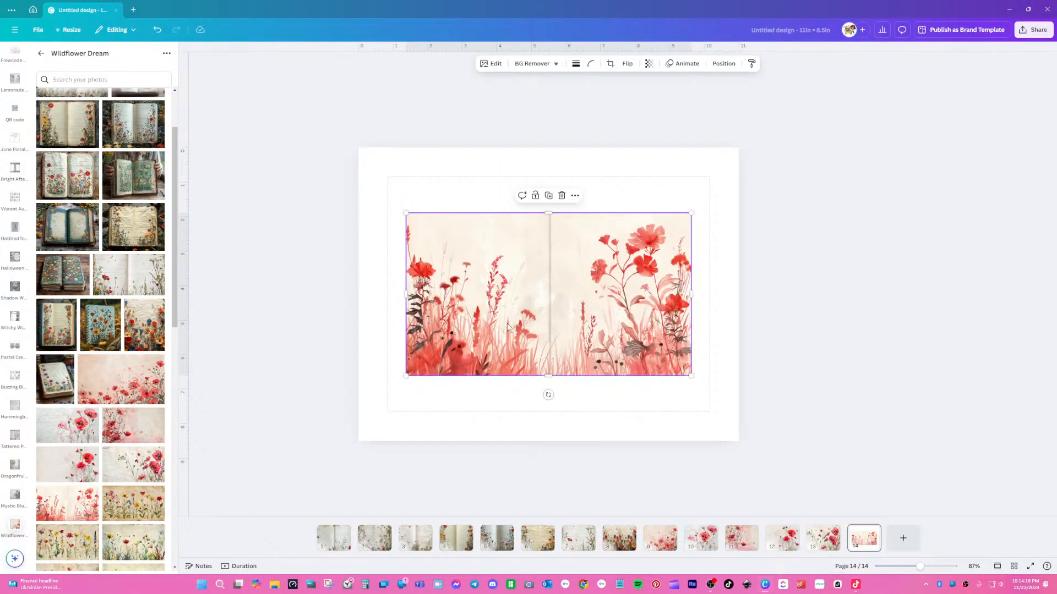
pyautogui.moveTo(507, 322); pyautogui.dragTo(460, 257)
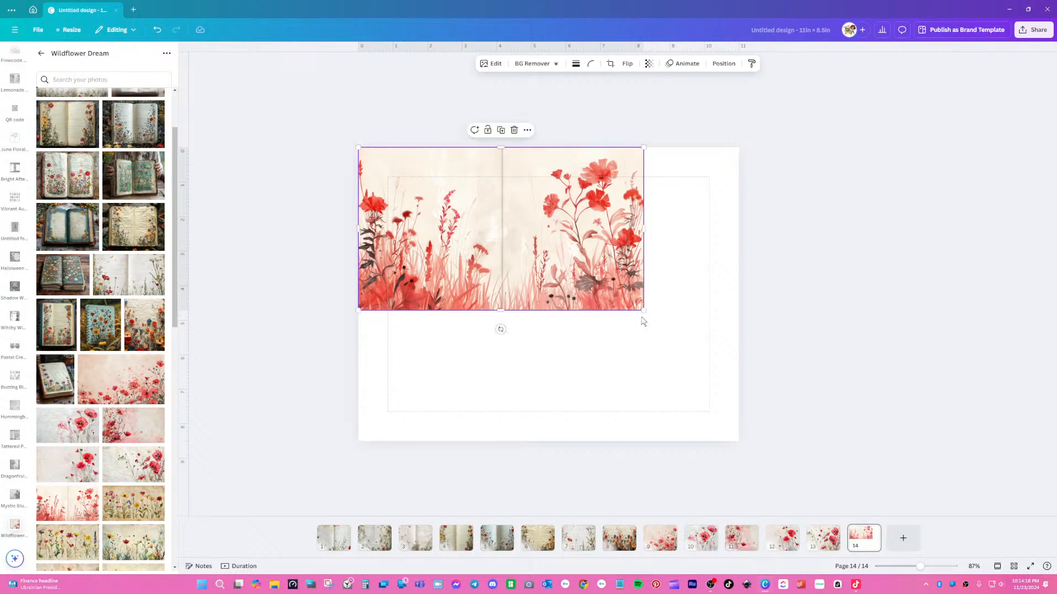
pyautogui.moveTo(642, 309); pyautogui.dragTo(874, 444)
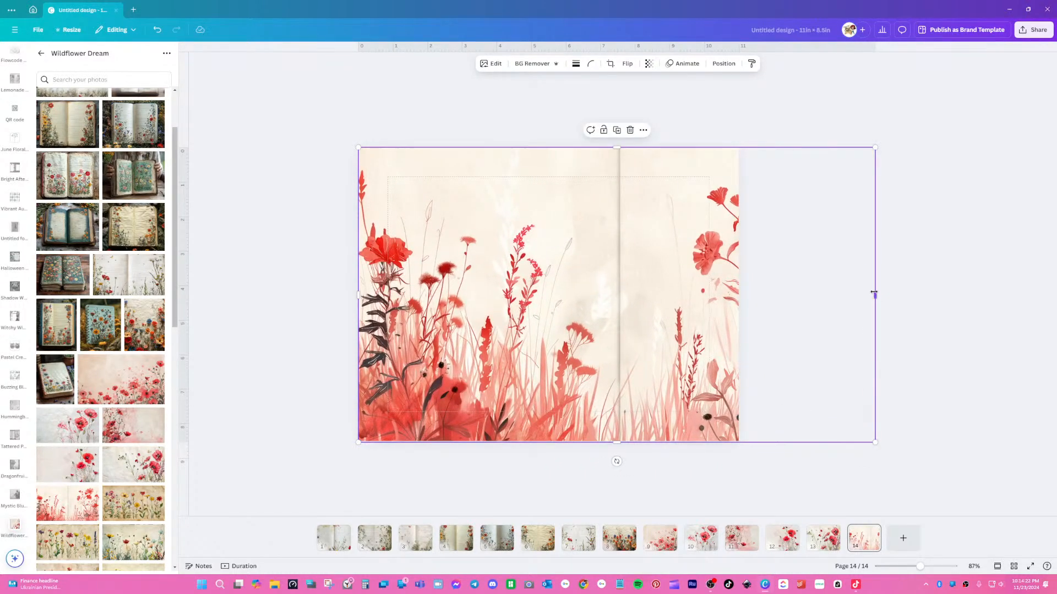
# - Trim page 14's photo to the left half, duplicate it onto the right half, and shift the copy's crop to show the book's right page
pyautogui.moveTo(874, 292); pyautogui.dragTo(547, 284)
pyautogui.moveTo(453, 176); pyautogui.dragTo(644, 229)
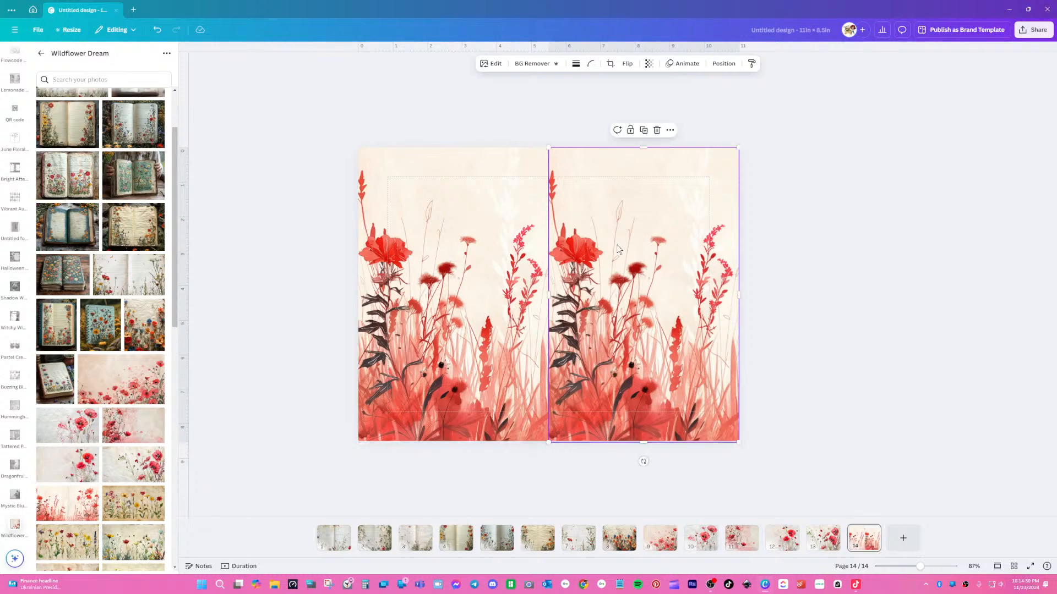
pyautogui.doubleClick(616, 247)
pyautogui.moveTo(919, 269); pyautogui.dragTo(656, 269)
pyautogui.press('Return')
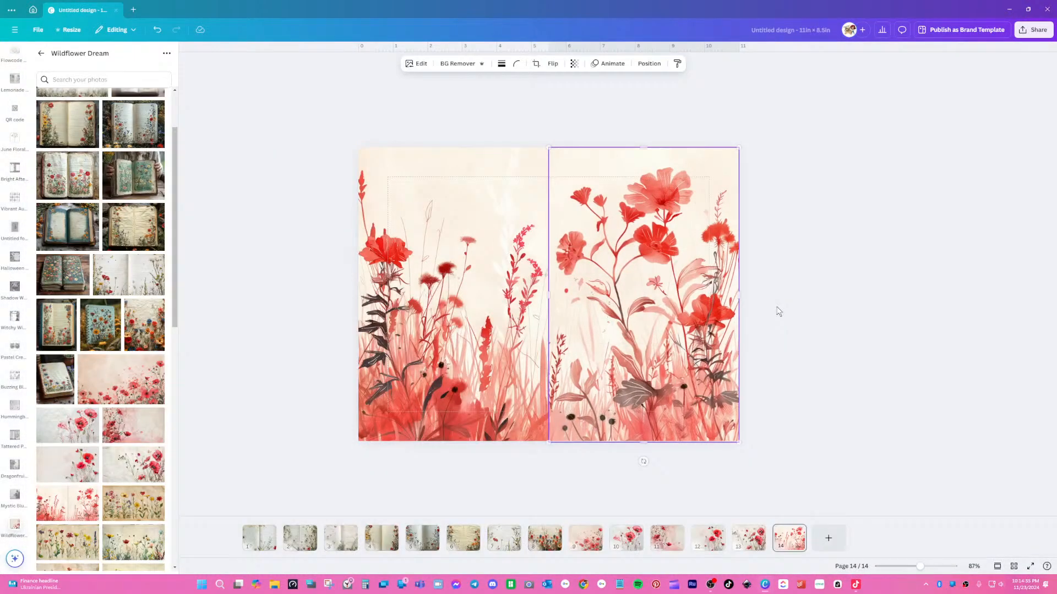
pyautogui.click(778, 311)
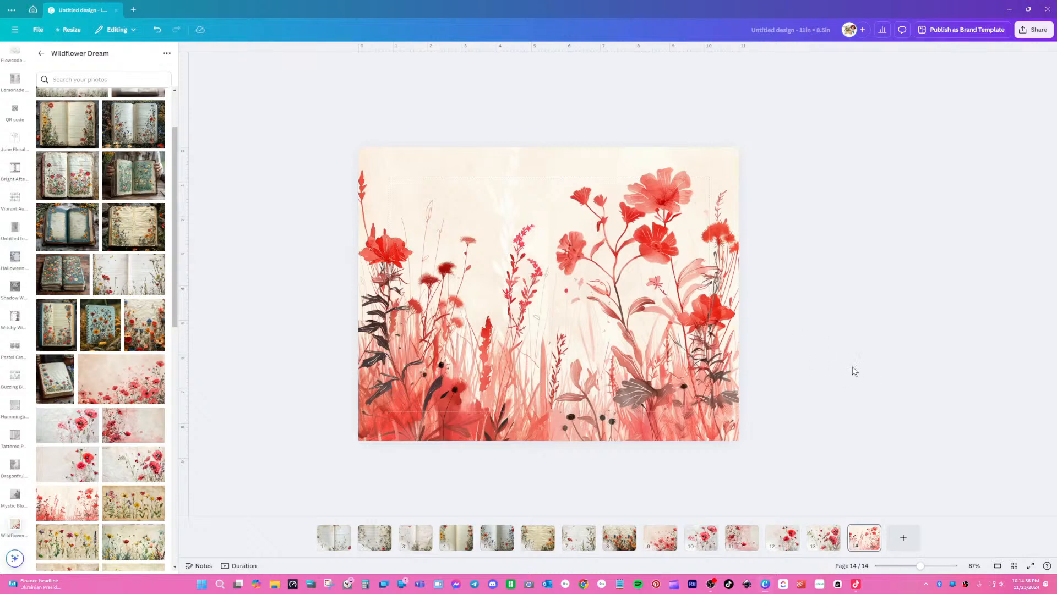
# - Add page 15 with the aged-paper photo of a row of multicoloured wildflowers, enlarge it to full page width, and centre it
pyautogui.click(902, 538)
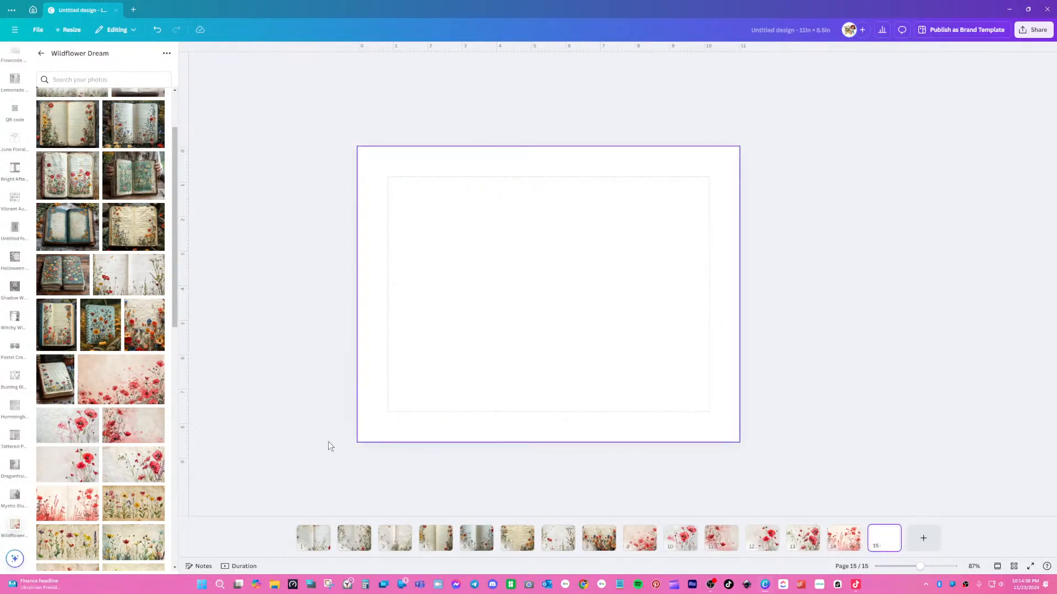
pyautogui.click(125, 506)
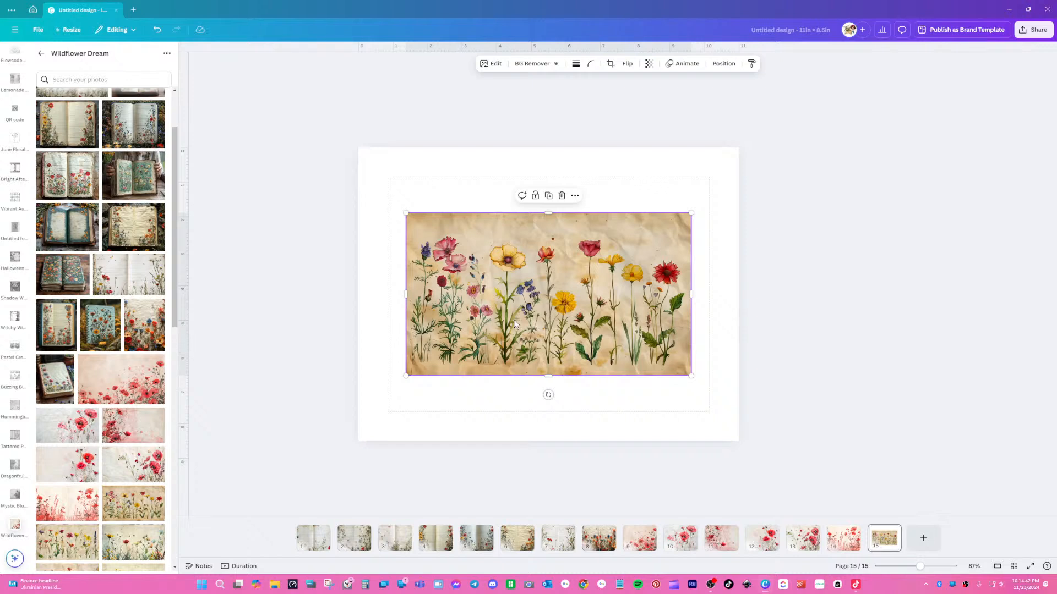
pyautogui.moveTo(536, 336); pyautogui.dragTo(490, 270)
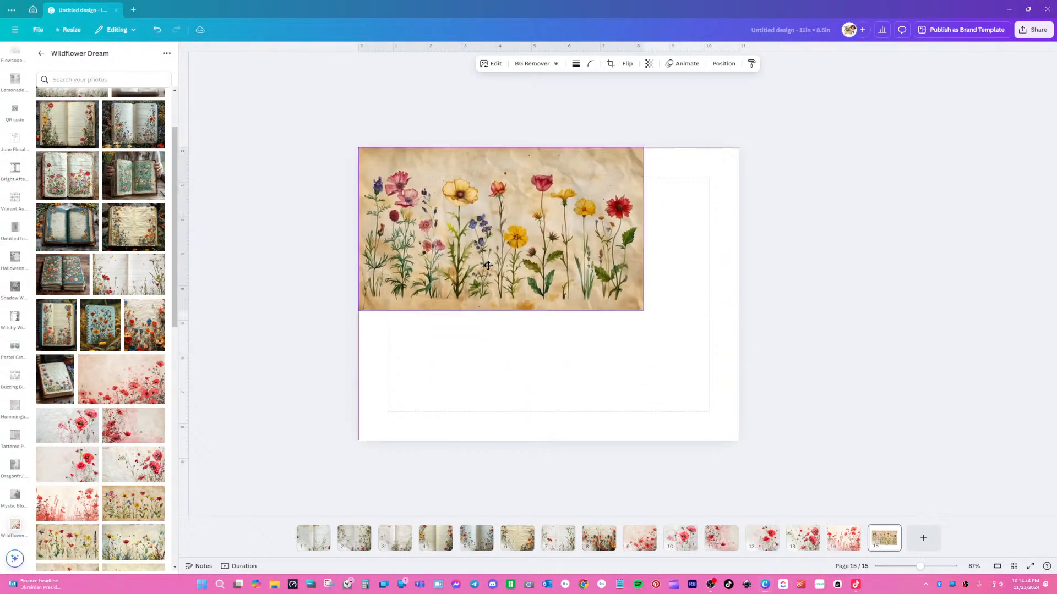
pyautogui.moveTo(642, 310); pyautogui.dragTo(719, 391)
pyautogui.moveTo(568, 290); pyautogui.dragTo(527, 296)
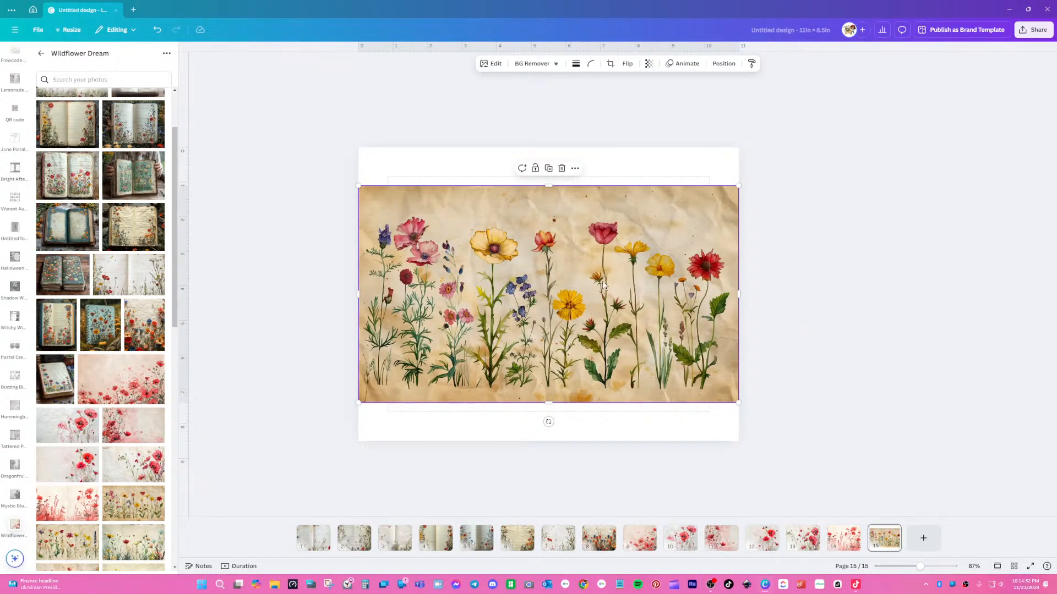
# - Move page 15's photo down to the bottom edge of the page
pyautogui.moveTo(559, 294); pyautogui.dragTo(557, 330)
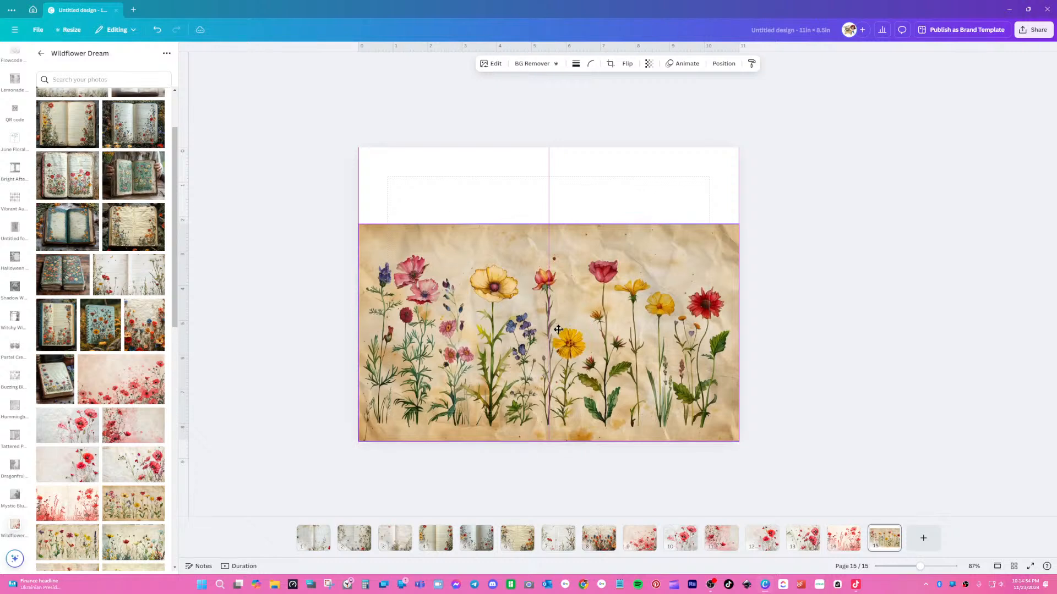
pyautogui.click(613, 256)
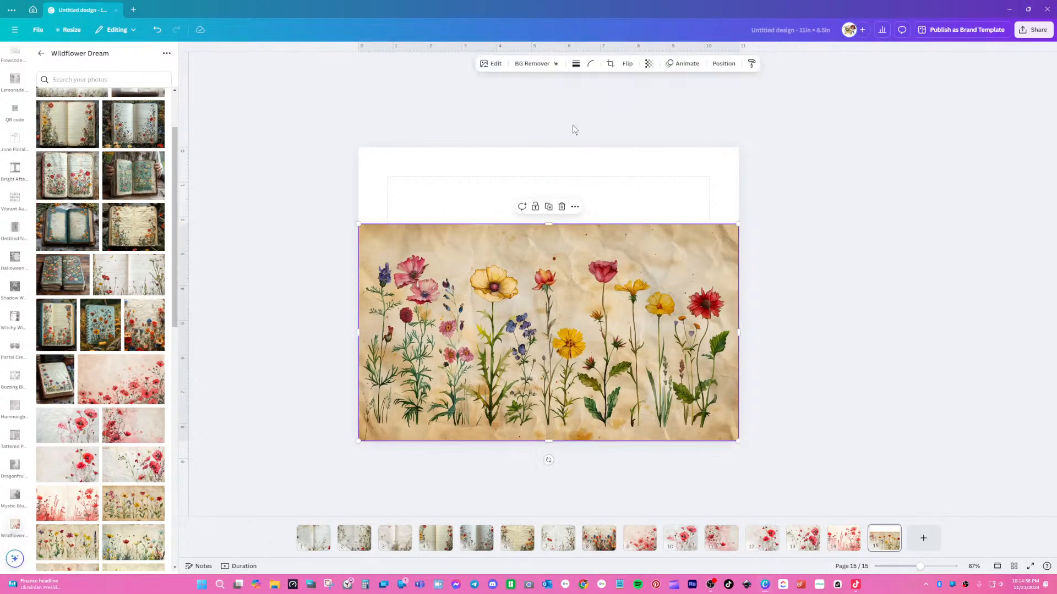
# - Try to extend page 15's photo with Magic Expand set to Whole Page, and compare the generated variants
pyautogui.click(491, 65)
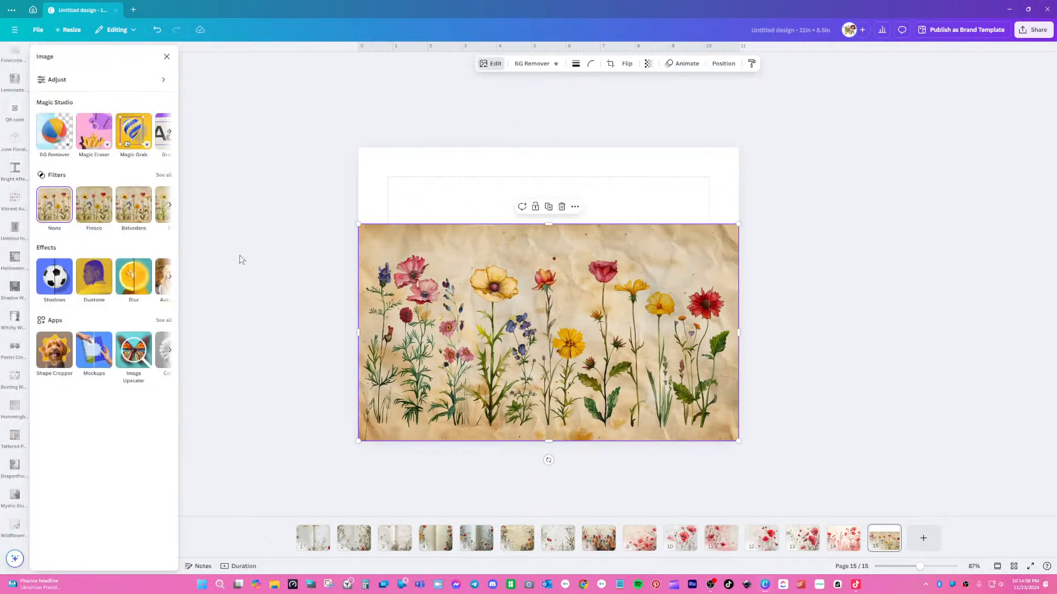
pyautogui.click(168, 132)
pyautogui.click(148, 149)
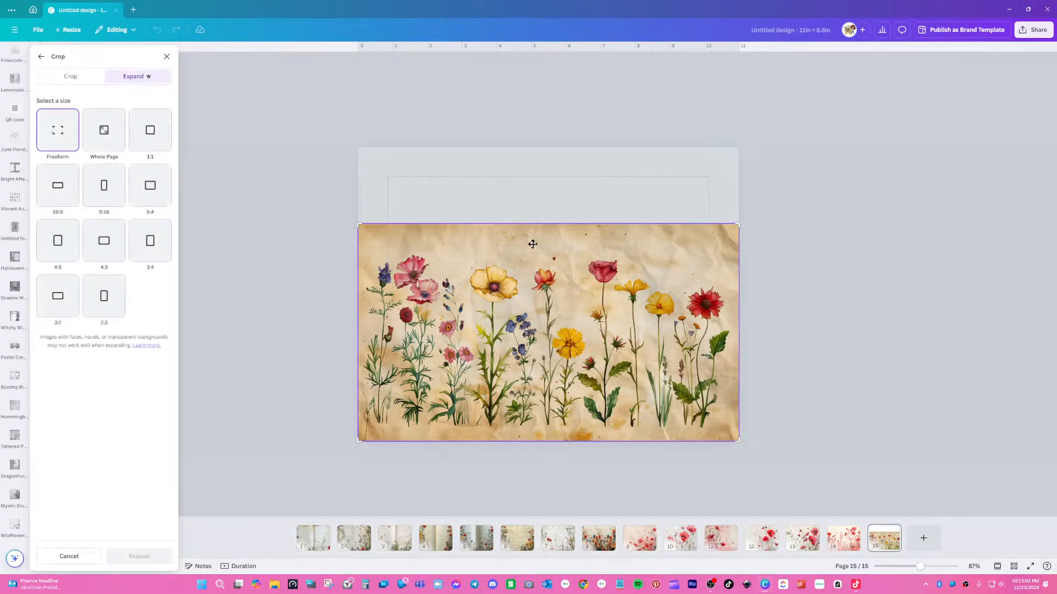
pyautogui.click(104, 132)
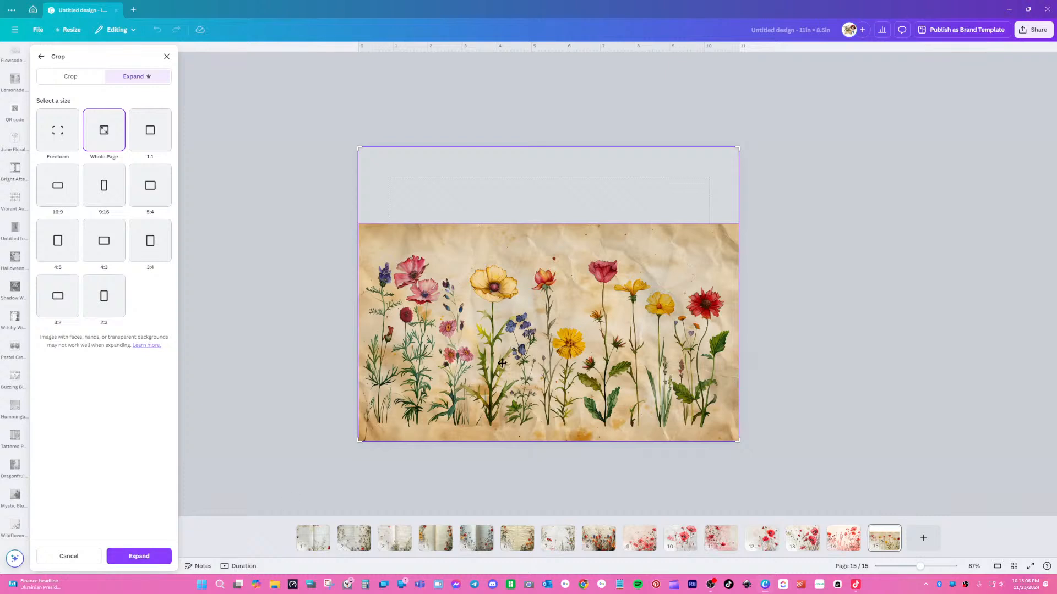
pyautogui.moveTo(518, 332)
pyautogui.mouseDown()
pyautogui.moveTo(518, 288)
pyautogui.moveTo(518, 321)
pyautogui.mouseUp()
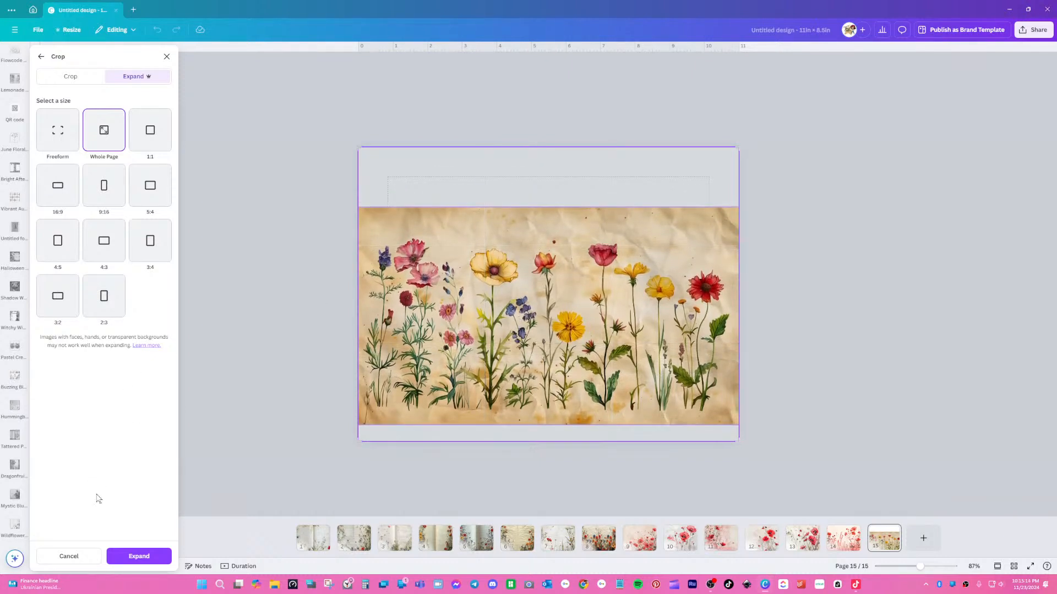
pyautogui.click(136, 556)
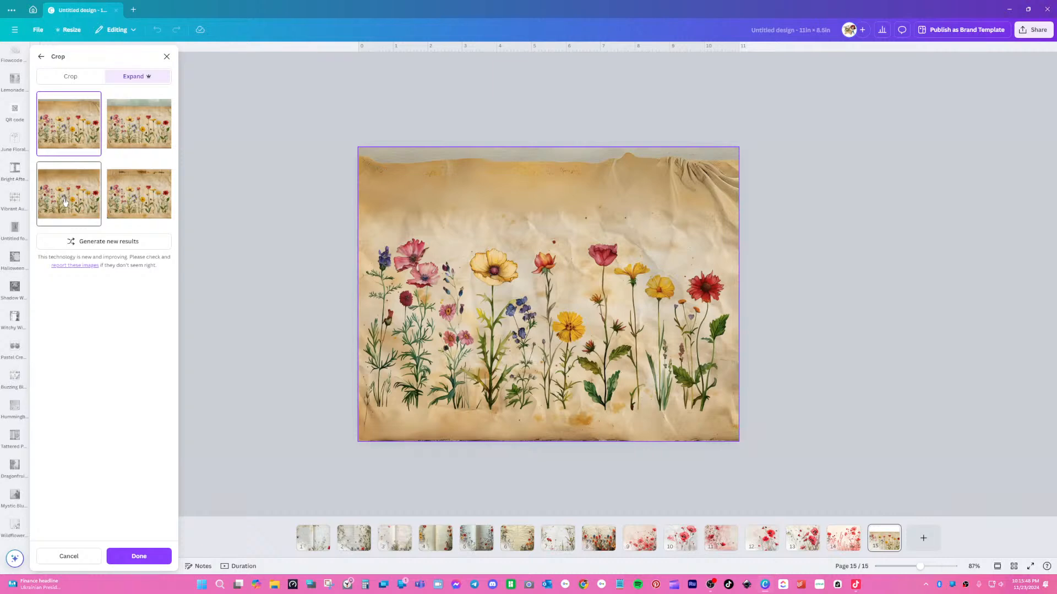
pyautogui.click(158, 189)
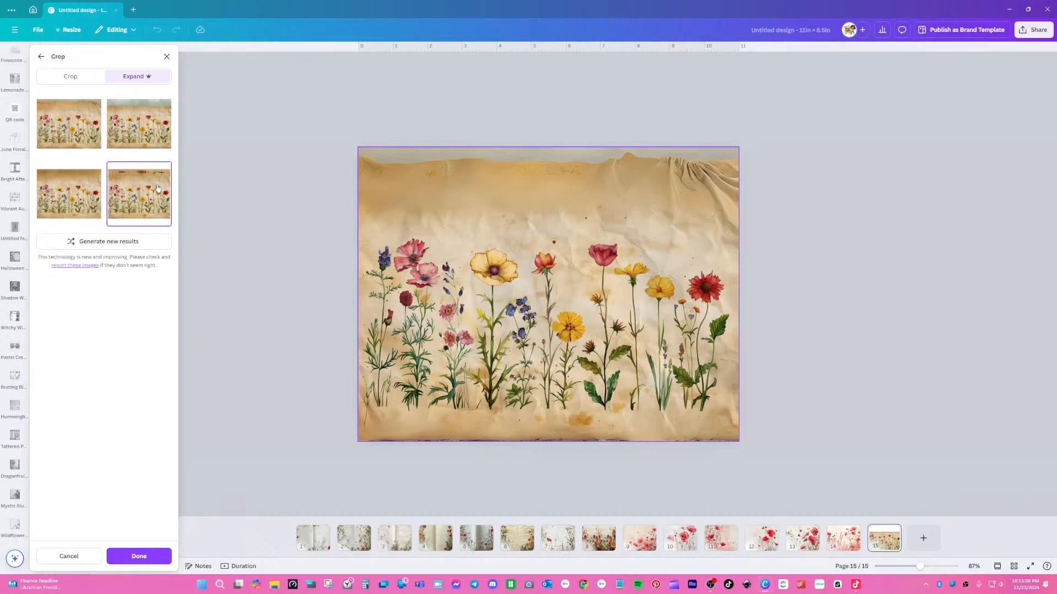
pyautogui.click(91, 194)
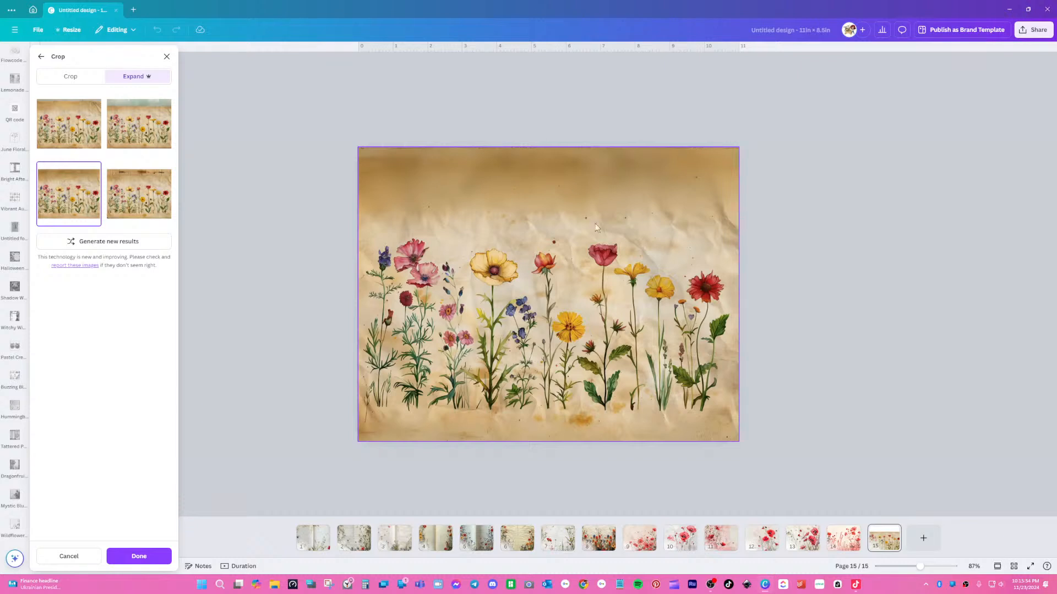
pyautogui.click(68, 556)
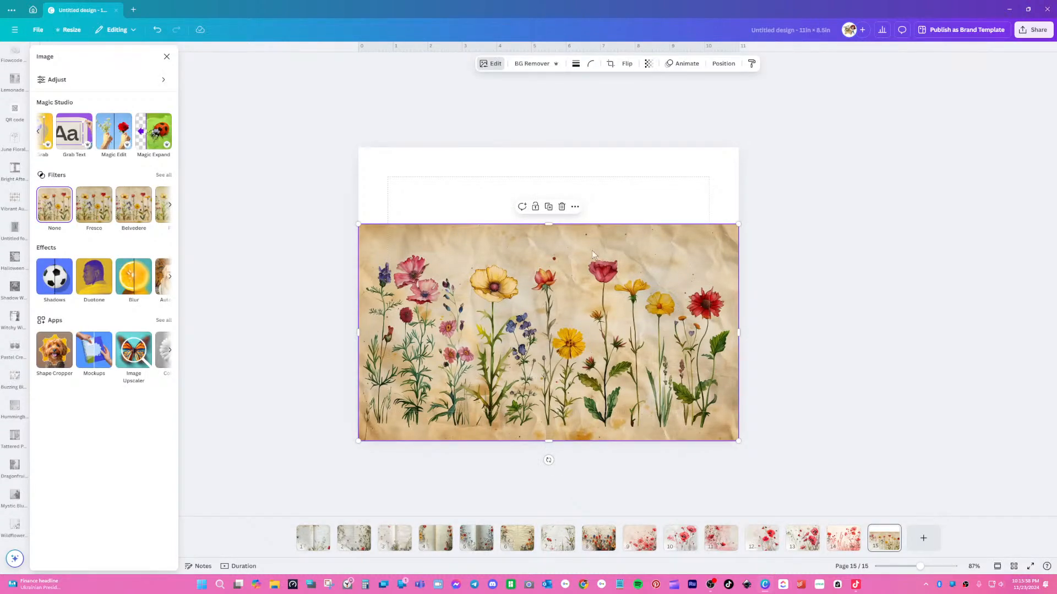
# - Enlarge page 15's photo to full page height and shift its crop to show the flowers at the photo's left end
pyautogui.moveTo(542, 188); pyautogui.dragTo(536, 148)
pyautogui.doubleClick(558, 297)
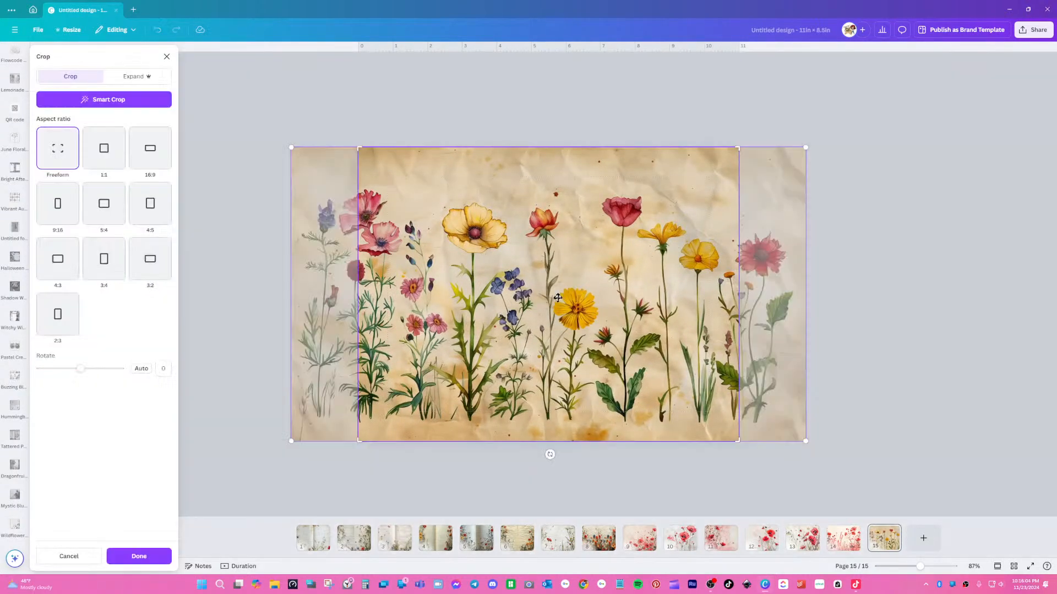
pyautogui.moveTo(557, 297); pyautogui.dragTo(607, 296)
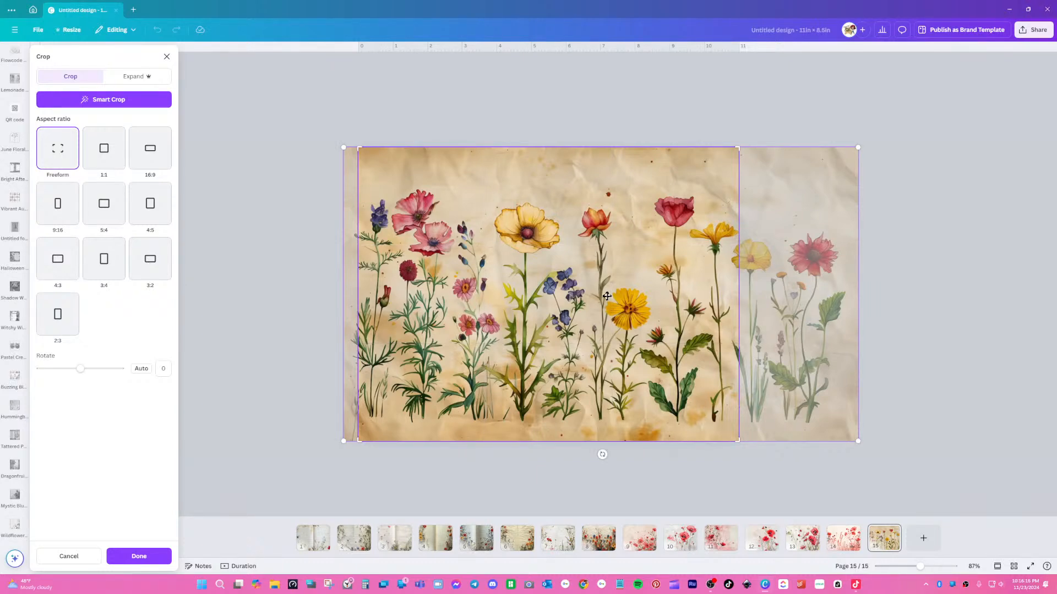
pyautogui.click(886, 279)
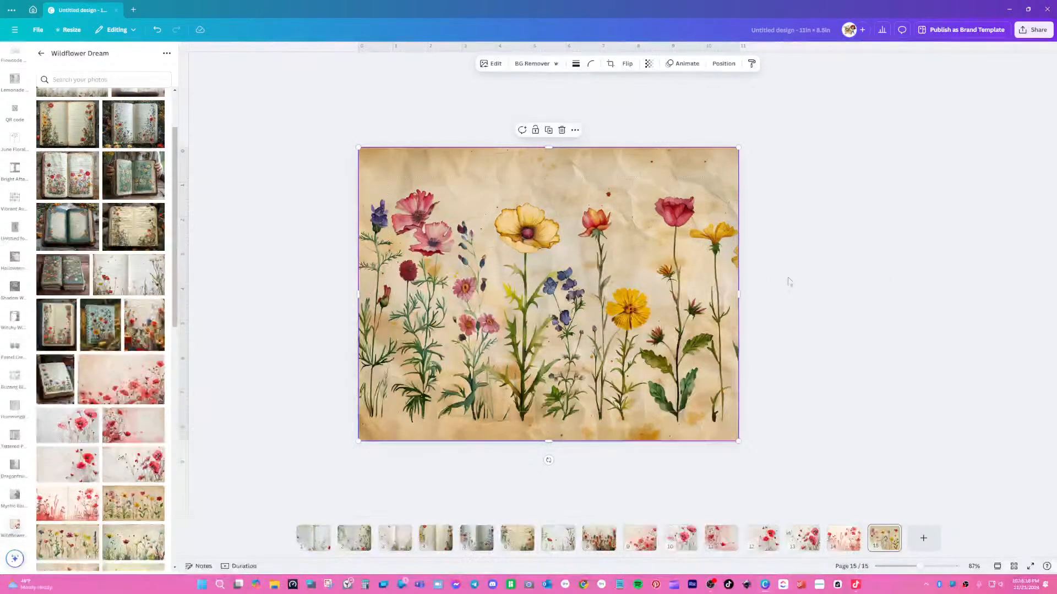
# - Add page 16 with the torn-edge aged-paper wildflower photo, align it to the upper-left corner, and enlarge it to full page height
pyautogui.click(924, 538)
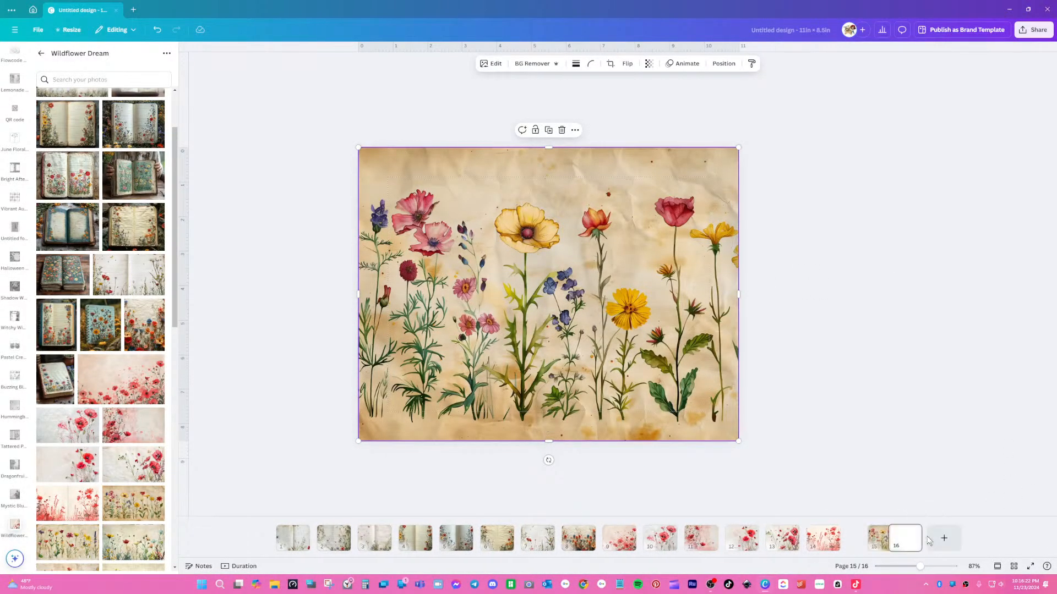
pyautogui.click(93, 530)
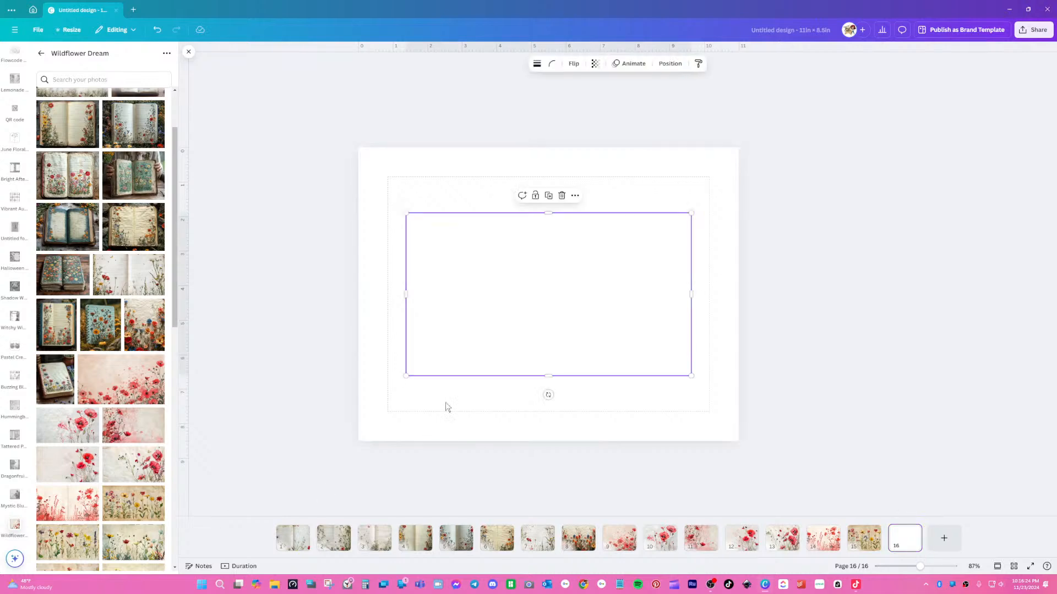
pyautogui.moveTo(486, 314); pyautogui.dragTo(438, 247)
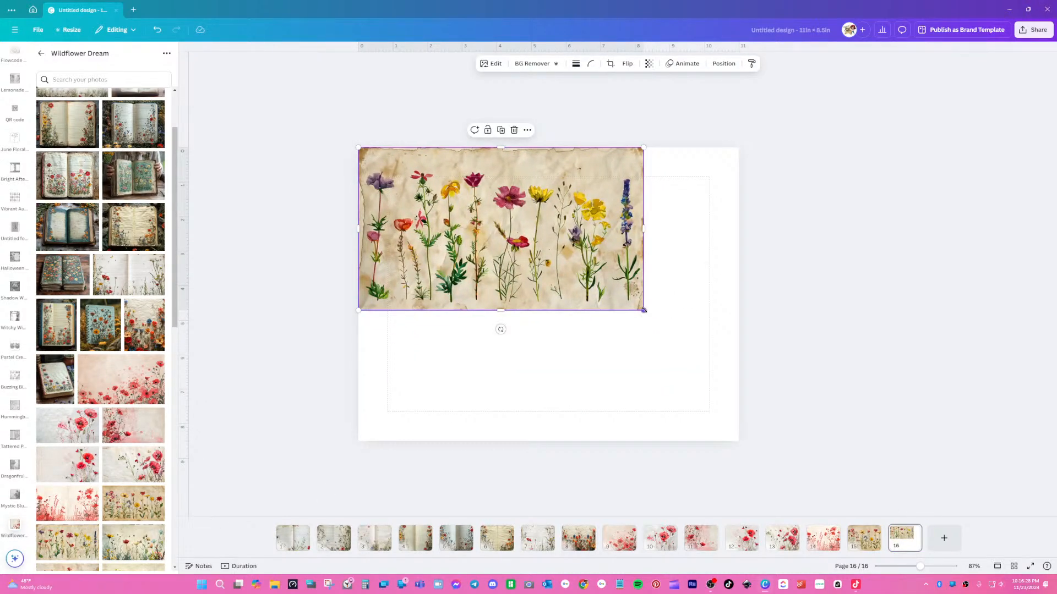
pyautogui.moveTo(644, 310); pyautogui.dragTo(859, 465)
# - Trim page 16's photo at the page's right edge and shift its crop slightly to cut off the torn left border
pyautogui.doubleClick(659, 330)
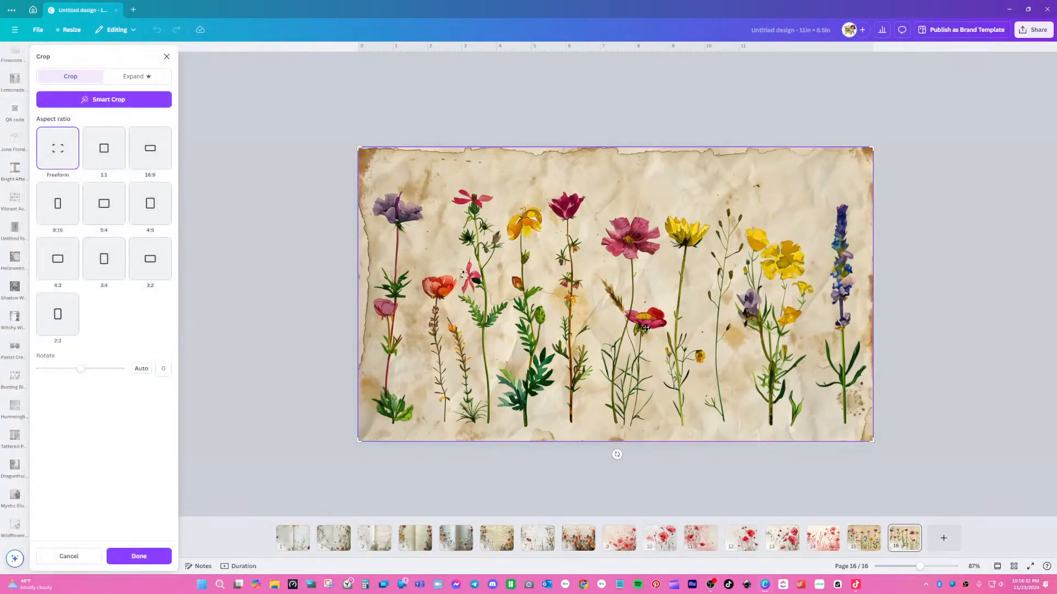
pyautogui.moveTo(613, 328); pyautogui.dragTo(611, 320)
pyautogui.click(706, 482)
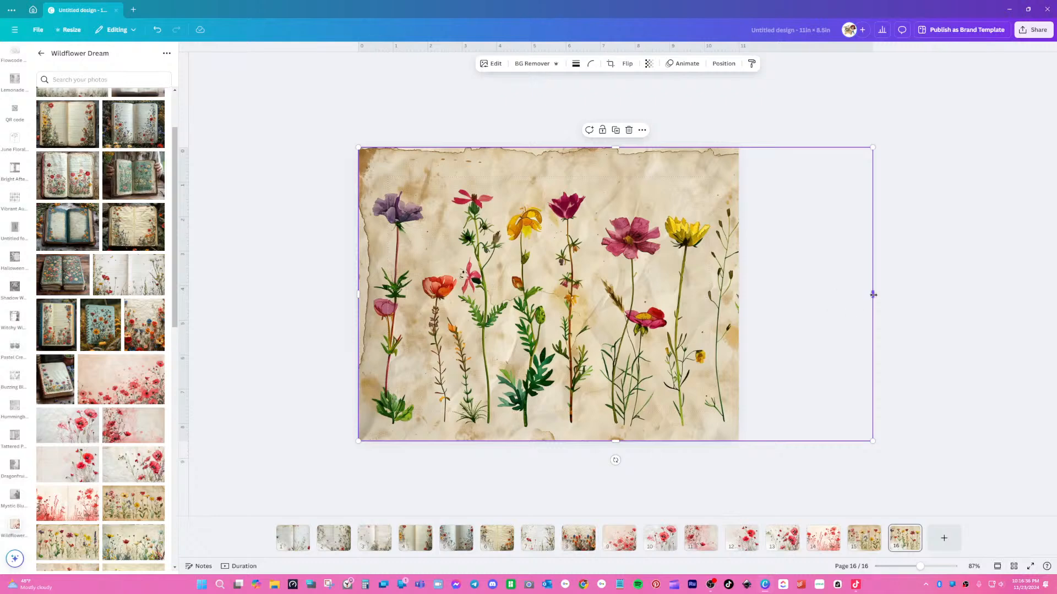
pyautogui.moveTo(873, 295); pyautogui.dragTo(738, 300)
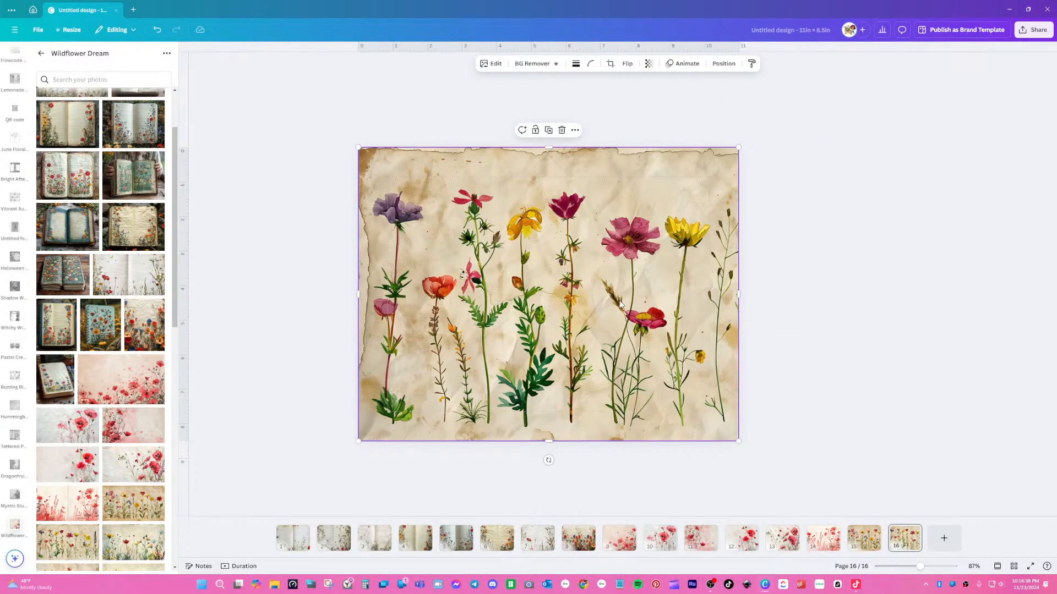
pyautogui.doubleClick(620, 305)
pyautogui.moveTo(618, 302); pyautogui.dragTo(604, 299)
pyautogui.click(895, 302)
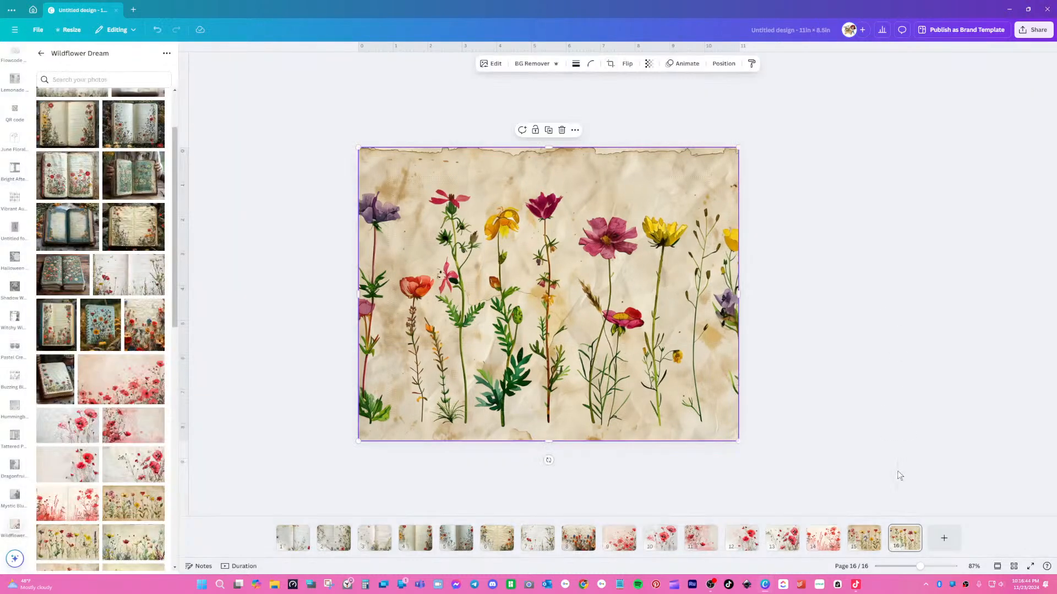
# - Add page 17 with the red, yellow and blue wildflower photo, align it to the upper-right corner, and enlarge it to full page height
pyautogui.click(944, 537)
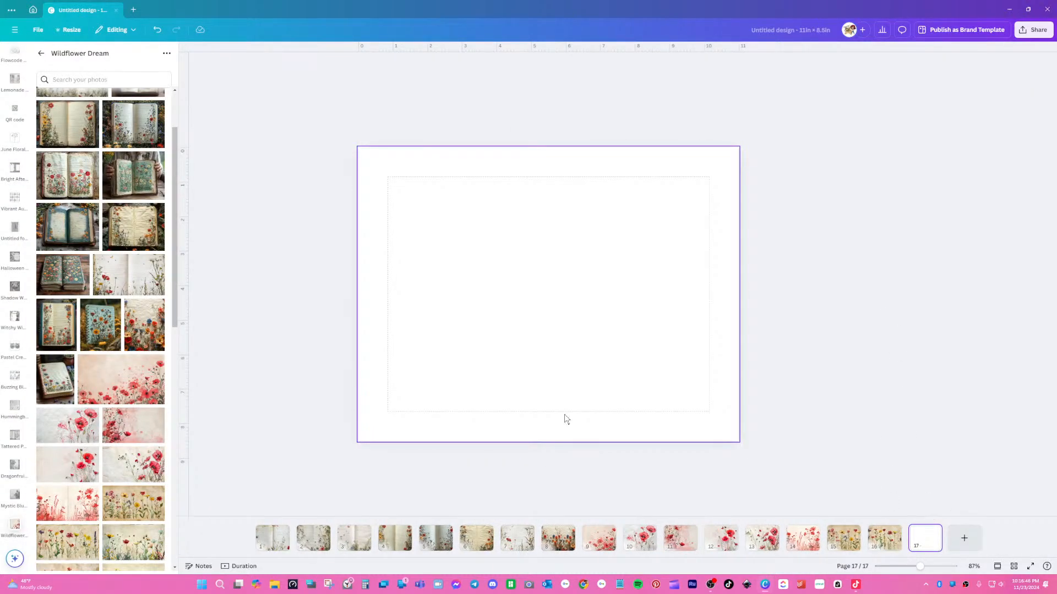
pyautogui.click(135, 553)
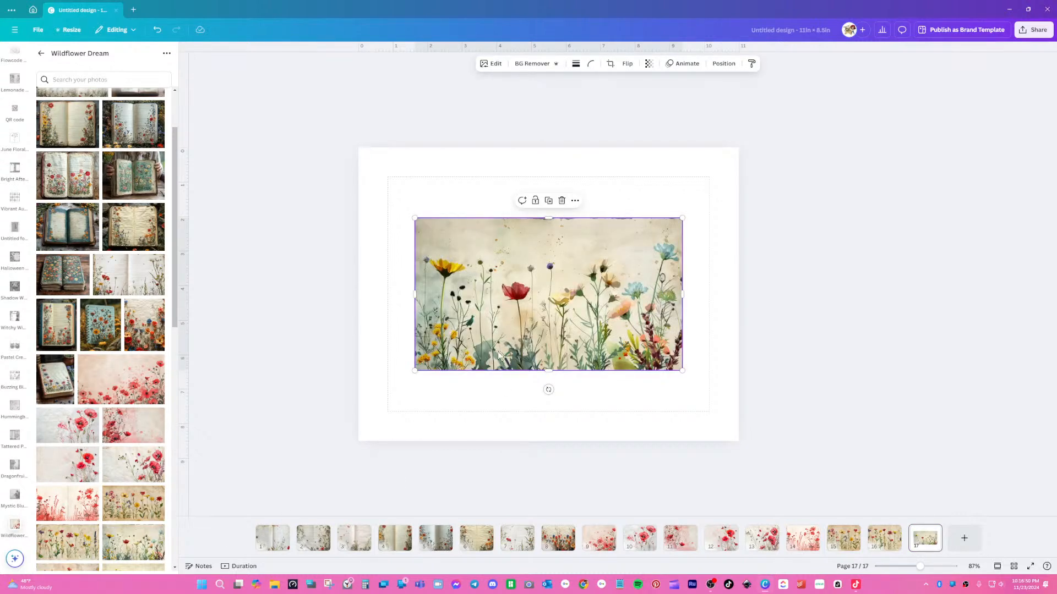
pyautogui.moveTo(517, 312); pyautogui.dragTo(572, 240)
pyautogui.moveTo(472, 298); pyautogui.dragTo(269, 517)
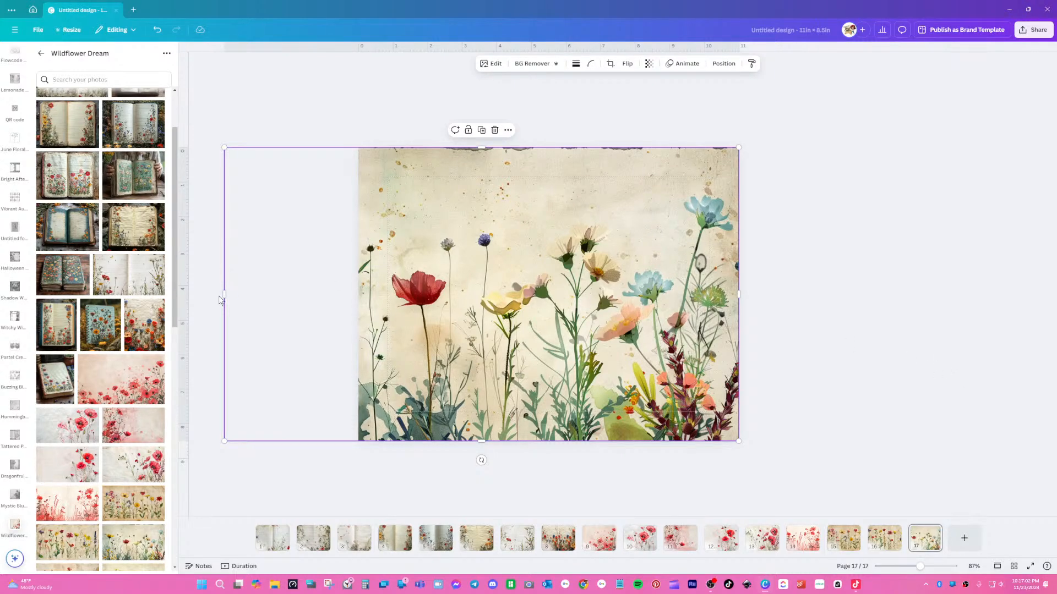
# - Trim page 17's photo at the page's left edge and shift its crop to include the large yellow flower
pyautogui.moveTo(221, 299); pyautogui.dragTo(359, 298)
pyautogui.doubleClick(479, 298)
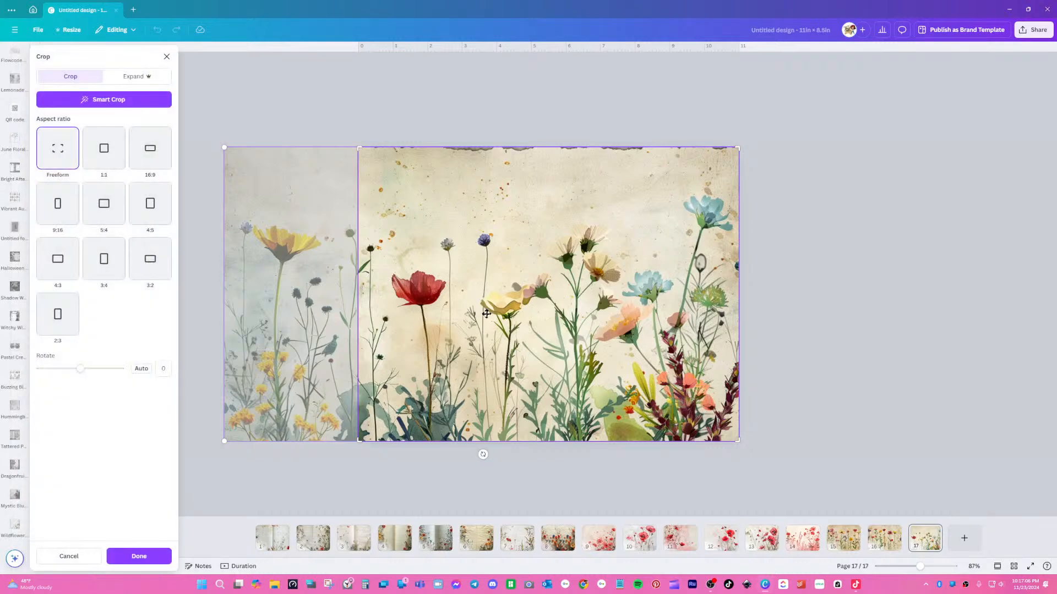
pyautogui.moveTo(479, 297); pyautogui.dragTo(596, 314)
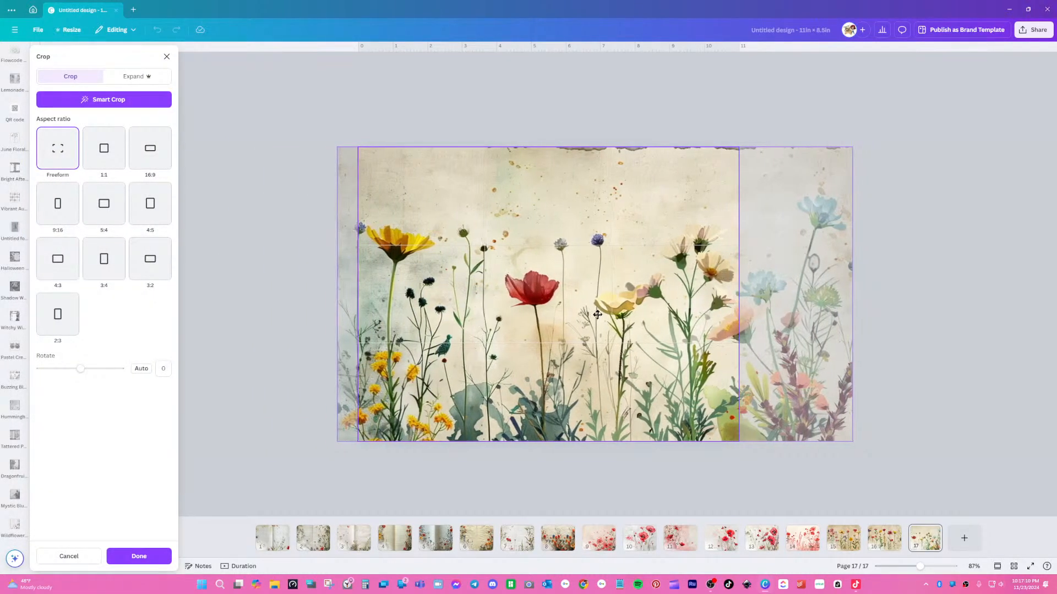
pyautogui.click(946, 345)
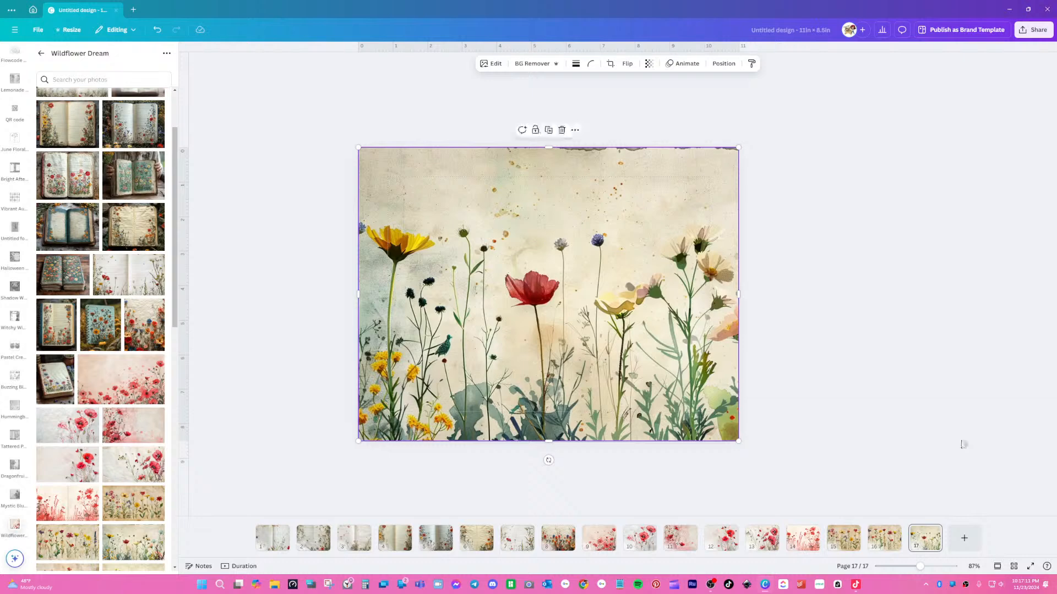
# - Add page 18 with the aged-paper photo of purple, pink and yellow wildflowers
pyautogui.click(964, 538)
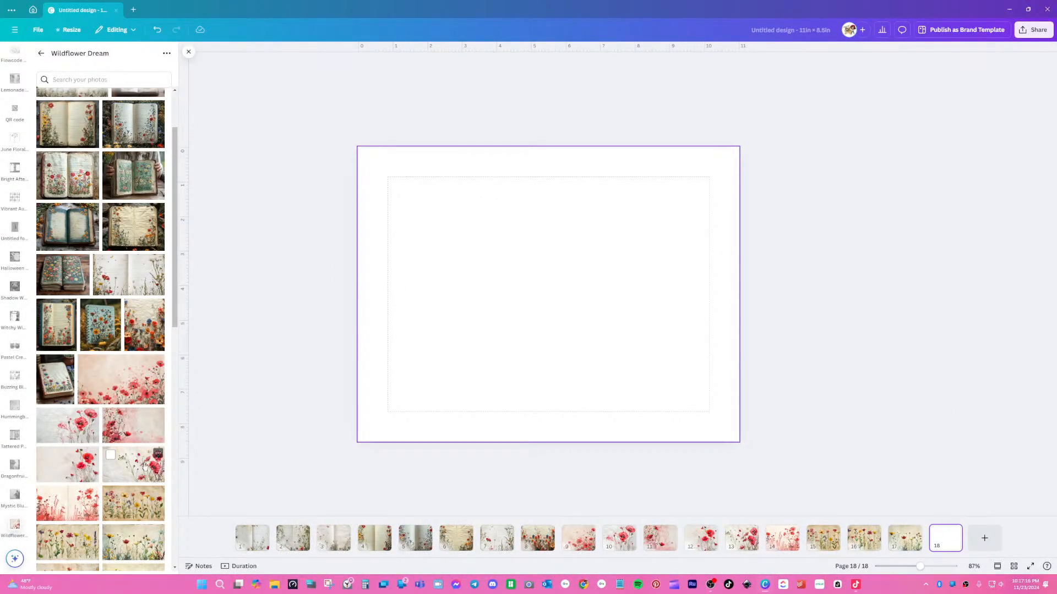
pyautogui.scroll(-2, 98, 444)
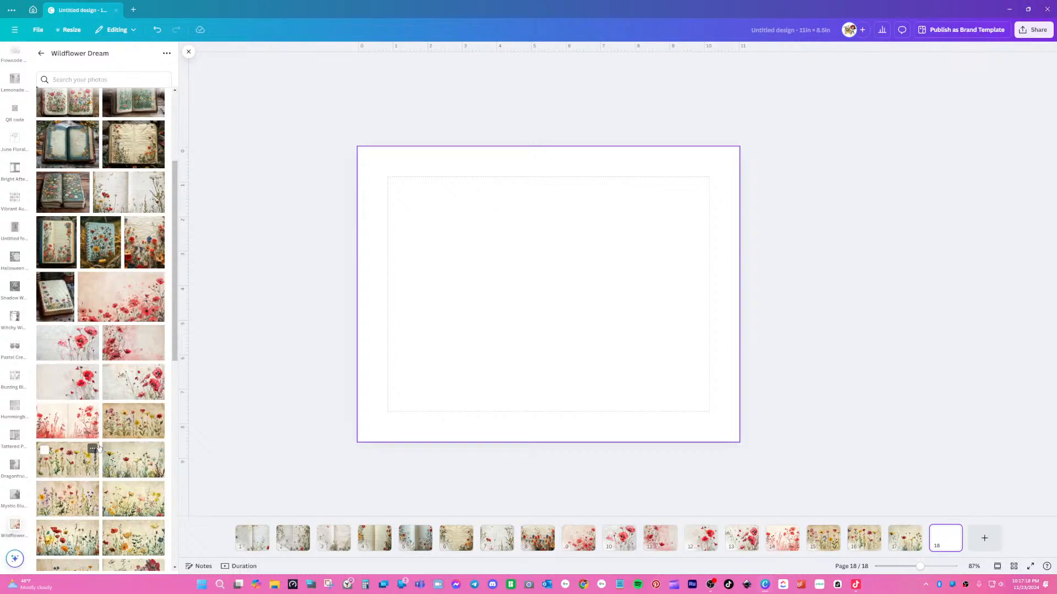
pyautogui.scroll(-1, 99, 449)
pyautogui.scroll(-1, 99, 449)
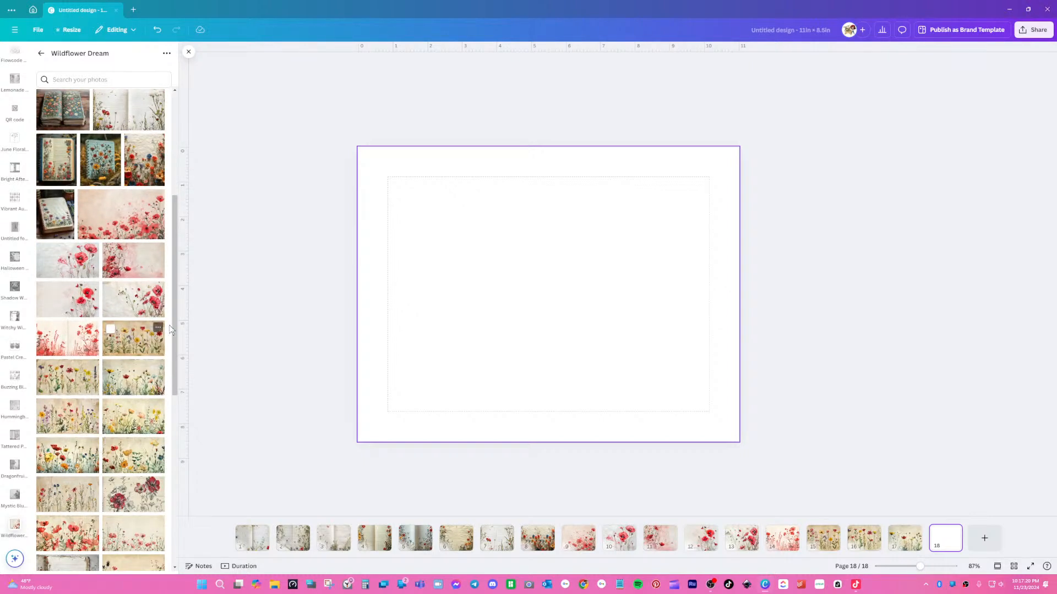
pyautogui.moveTo(176, 324); pyautogui.dragTo(168, 432)
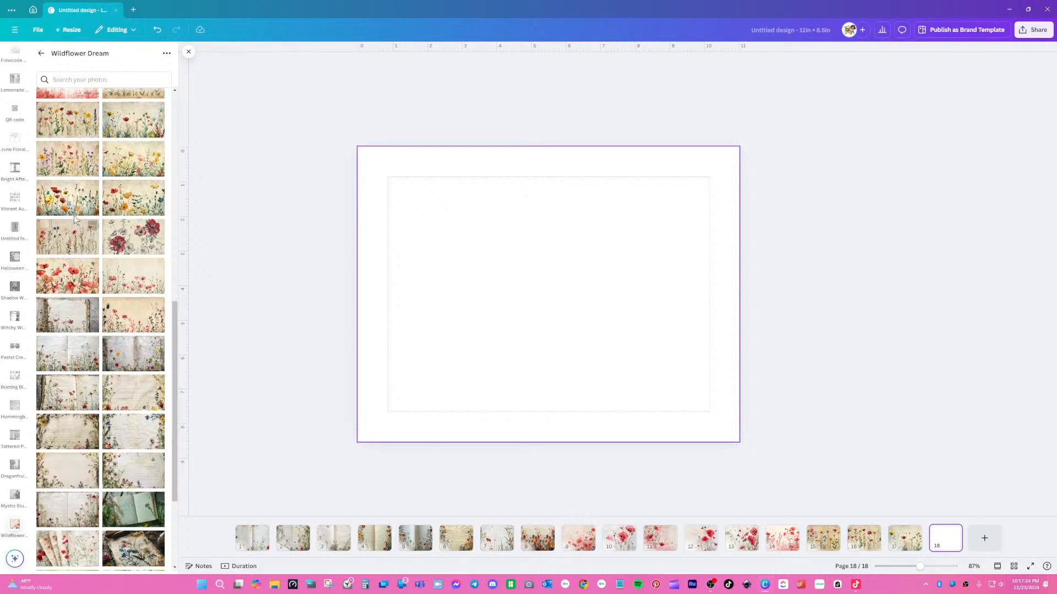
pyautogui.click(60, 169)
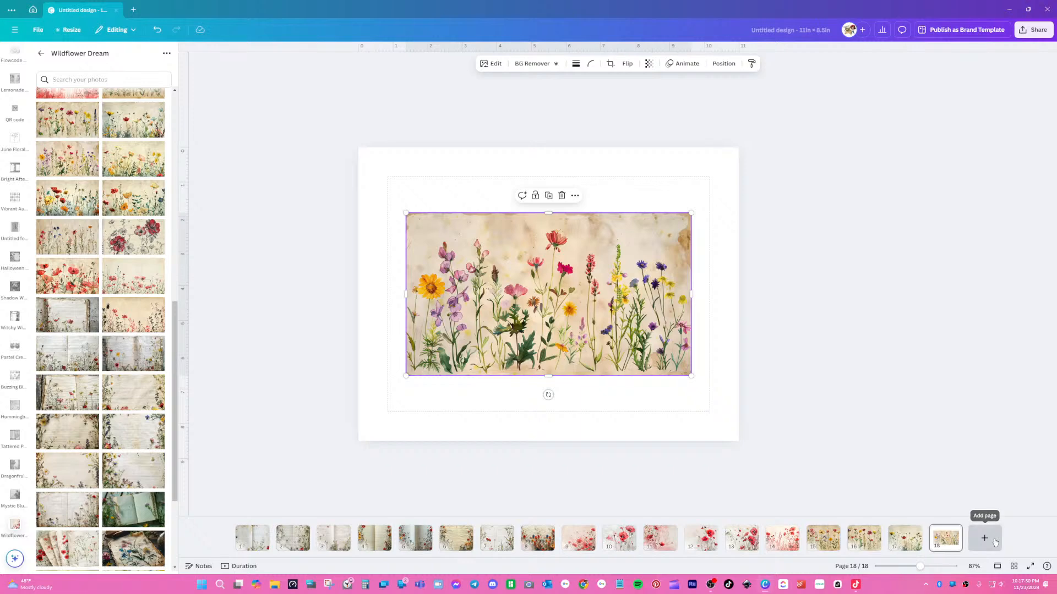
# - Add pages 19 to 22, placing one of the next four unused wildflower photos on each, ending with the wrinkled-paper one
pyautogui.click(995, 541)
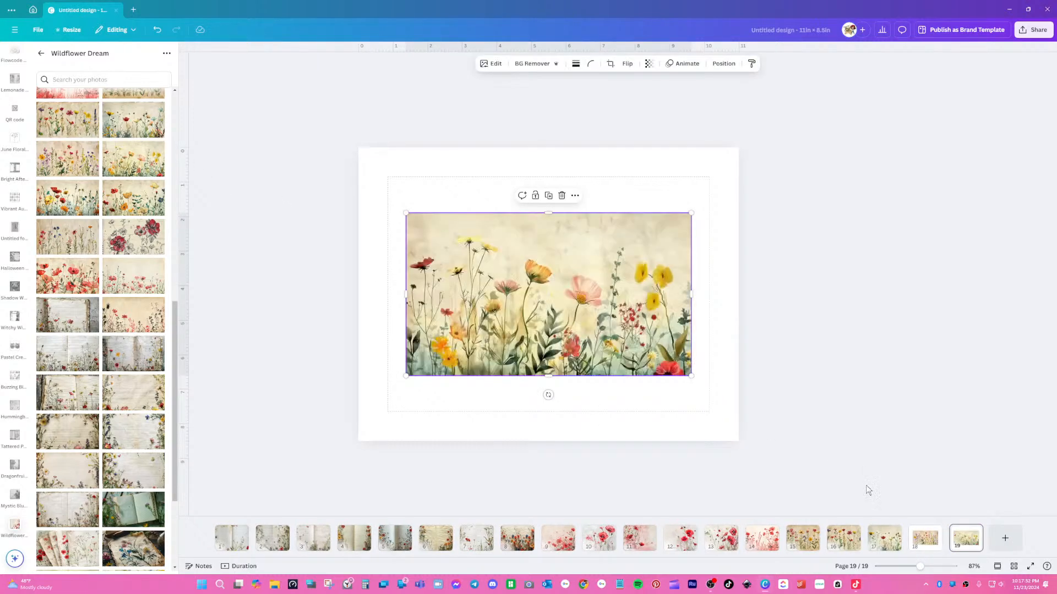
pyautogui.click(1004, 539)
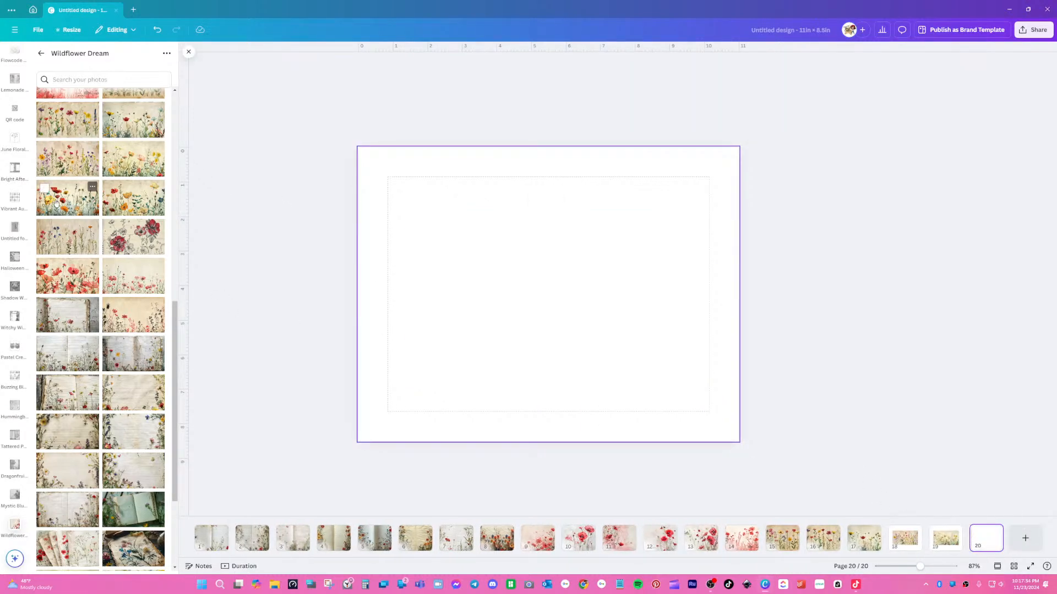
pyautogui.click(1025, 538)
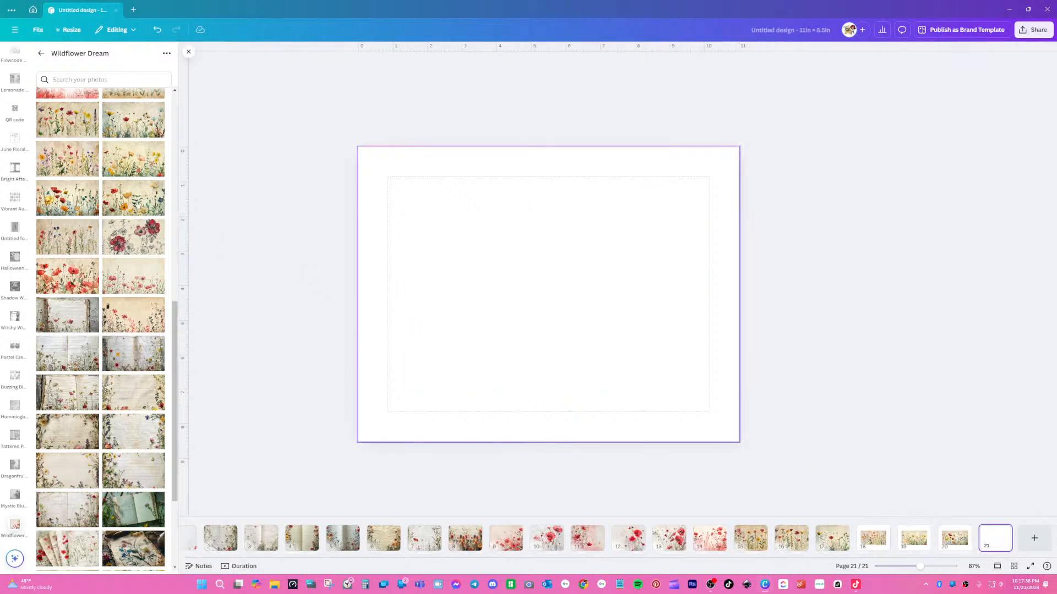
pyautogui.click(1034, 538)
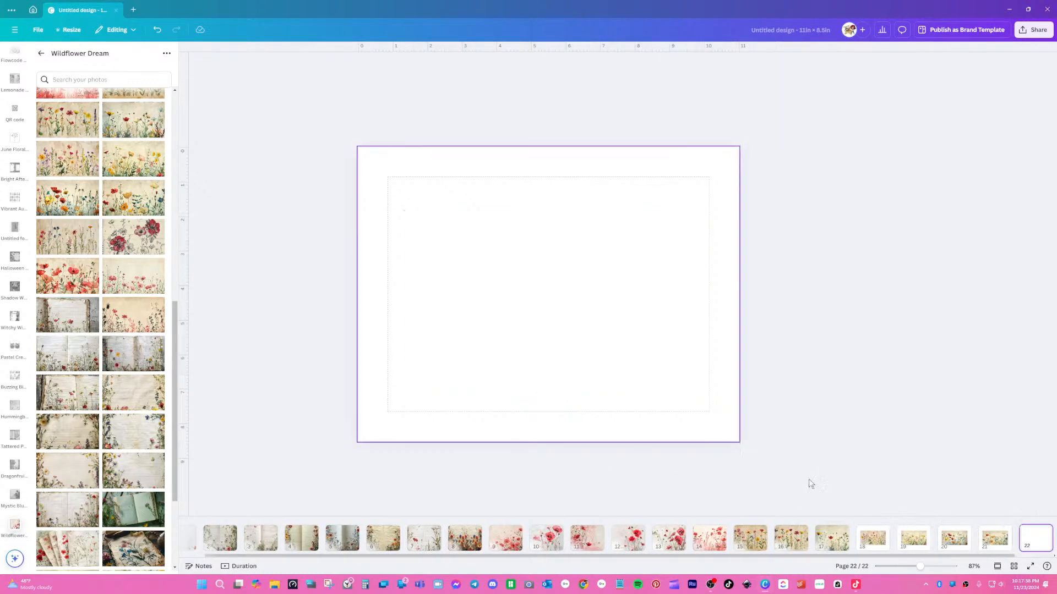
pyautogui.click(64, 240)
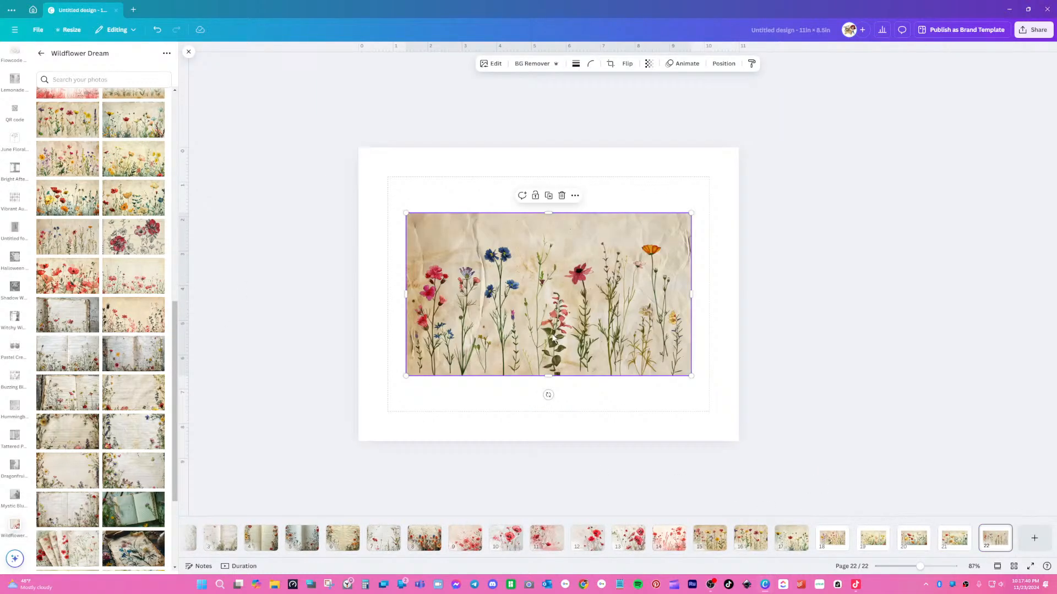
# - Add page 23 with the red poppy photo instead of the red-and-grey flower drawing, and page 24 with the pink poppy photo
pyautogui.click(1034, 538)
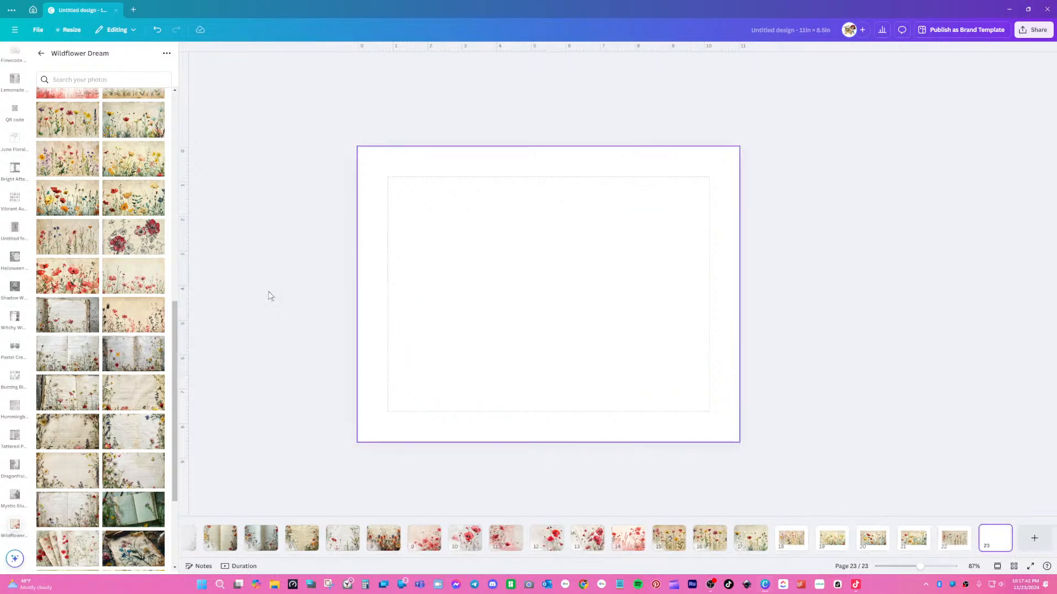
pyautogui.click(121, 242)
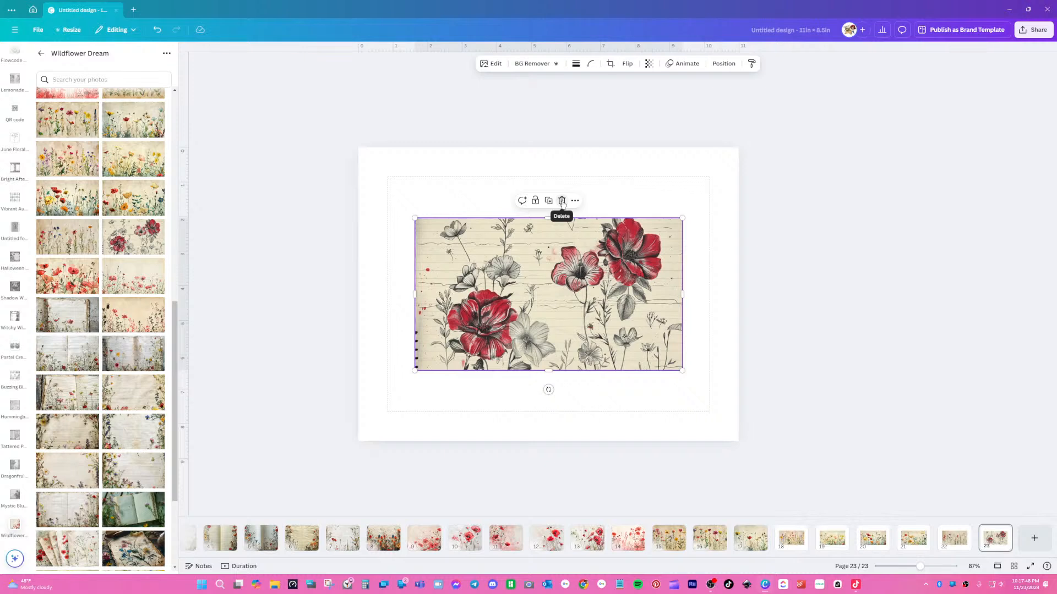
pyautogui.click(562, 201)
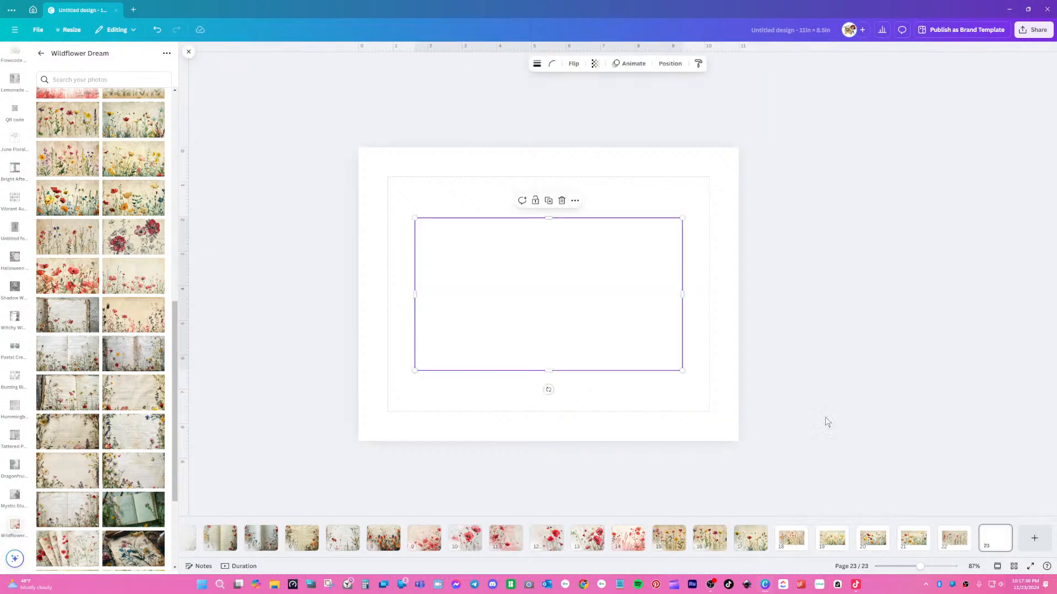
pyautogui.hotkey('ctrl', 'z')
pyautogui.click(1034, 538)
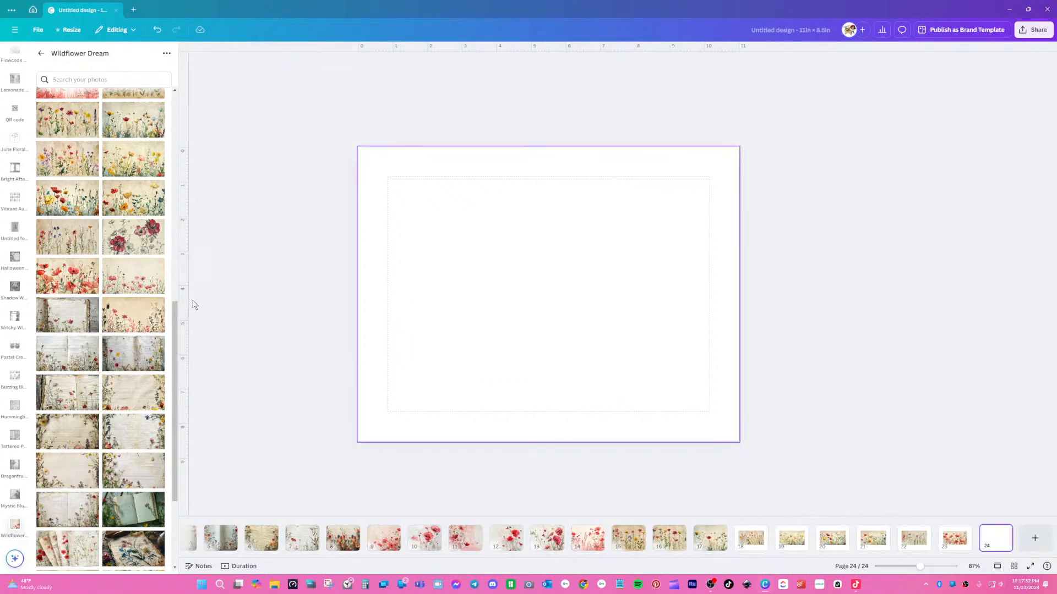
pyautogui.click(133, 275)
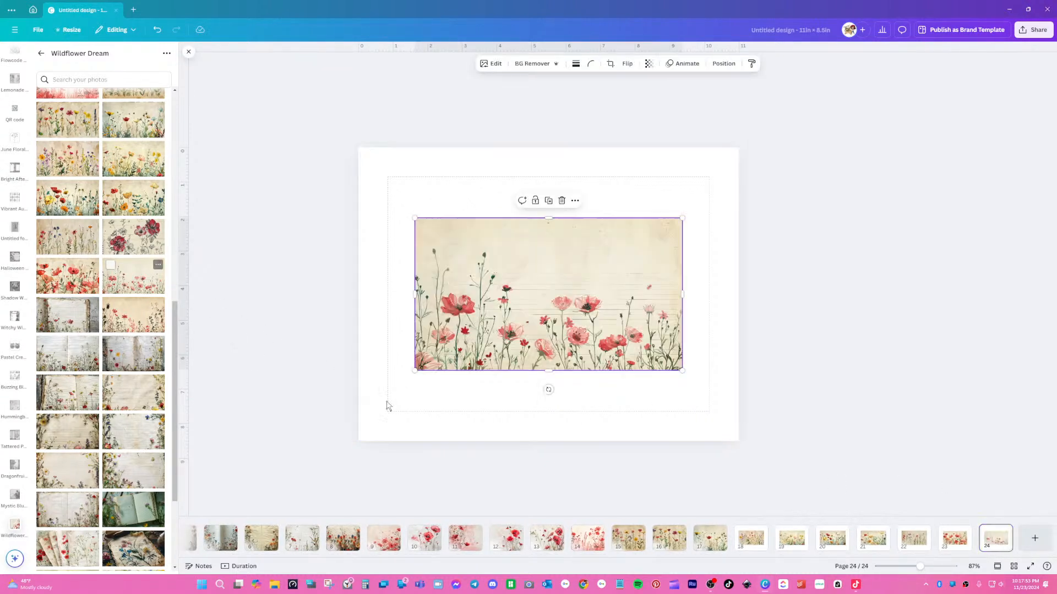
# - Add page 25, try the photo of black and red silhouetted wildflowers on it, and delete that photo again
pyautogui.click(1033, 540)
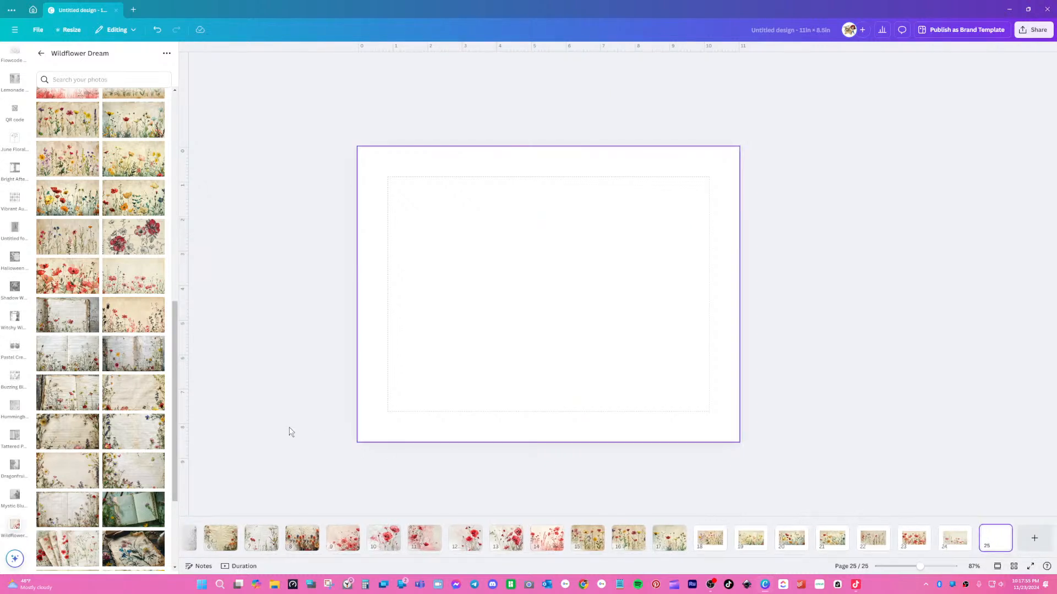
pyautogui.click(129, 323)
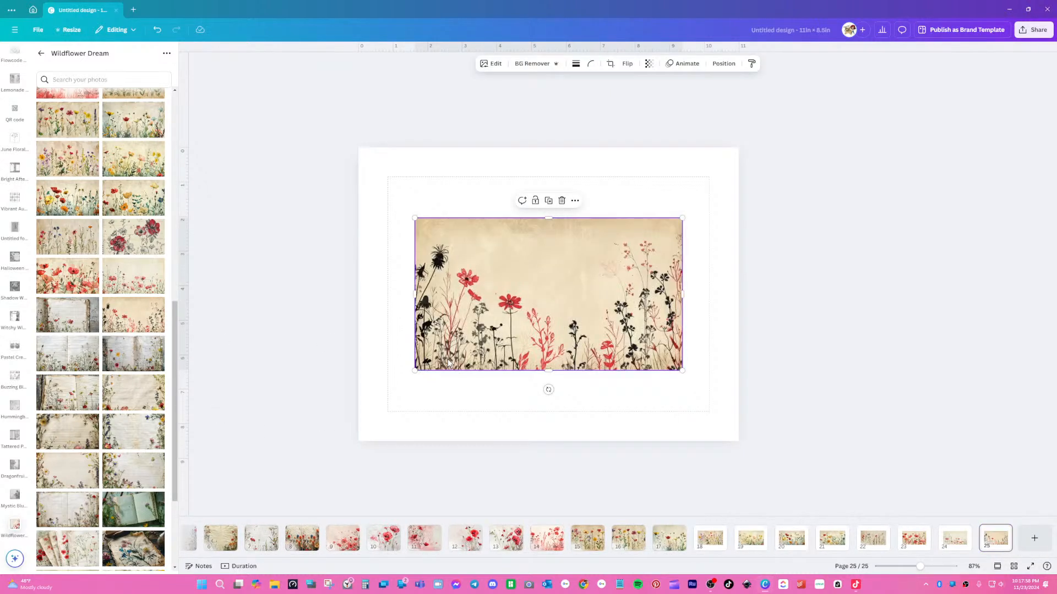
pyautogui.click(561, 200)
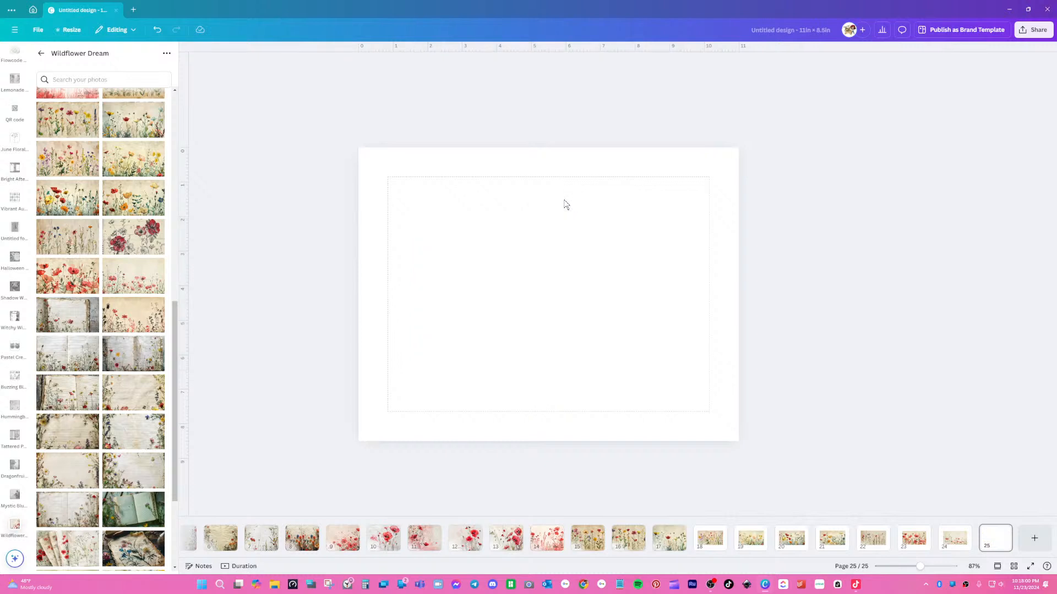
# - Align page 18's purple, pink and yellow wildflower photo to the page's upper-left corner and enlarge it to full page height
pyautogui.click(698, 539)
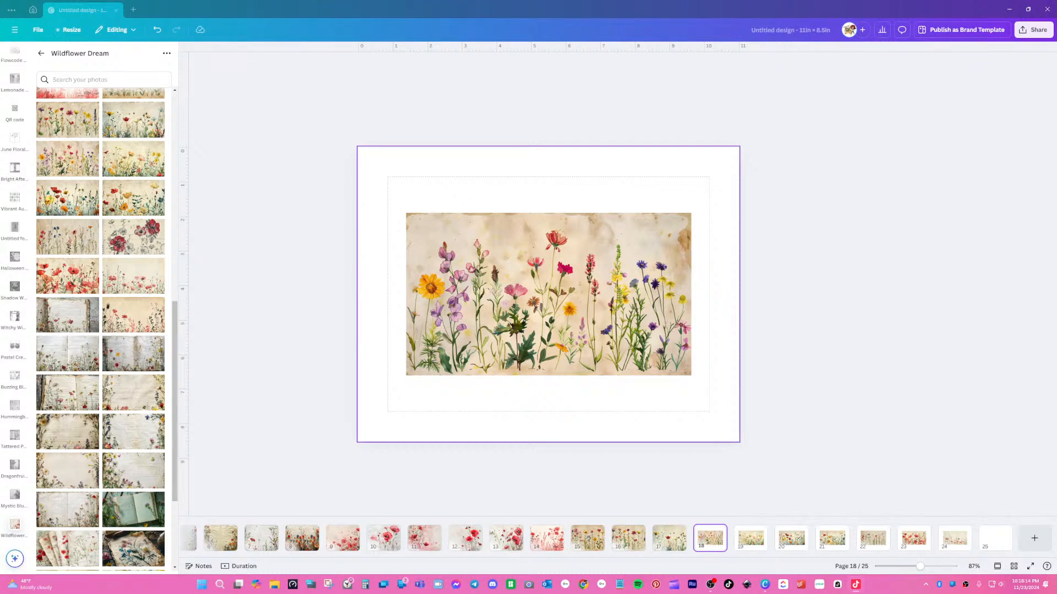
pyautogui.click(597, 311)
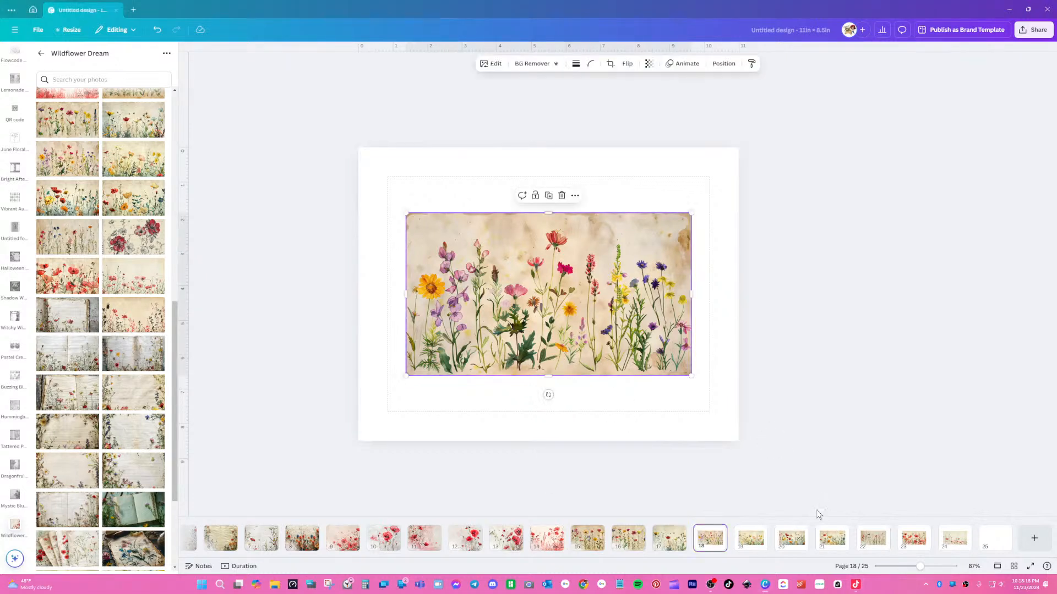
pyautogui.moveTo(527, 270); pyautogui.dragTo(480, 204)
pyautogui.moveTo(642, 309); pyautogui.dragTo(838, 497)
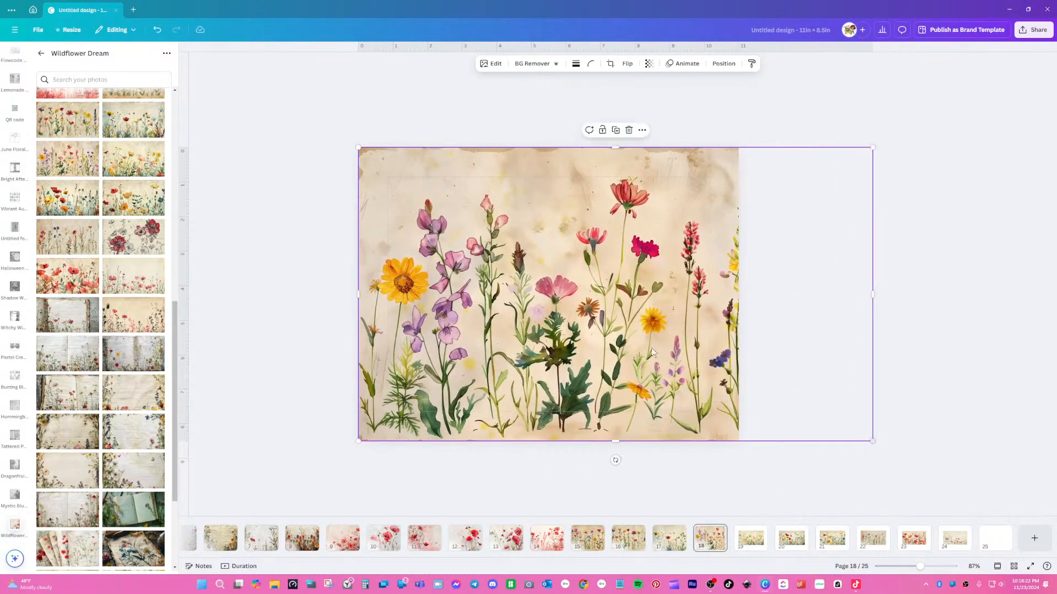
# - Trim page 18's photo at the page's right edge and shift its crop slightly to include the tall yellow flower spike
pyautogui.doubleClick(624, 330)
pyautogui.click(920, 345)
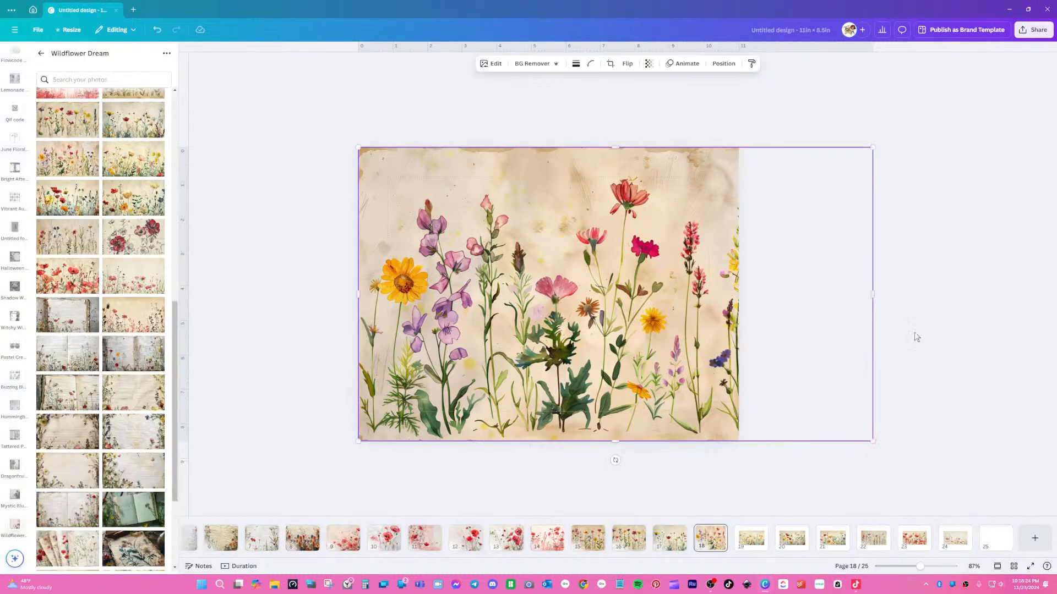
pyautogui.click(876, 293)
pyautogui.click(714, 295)
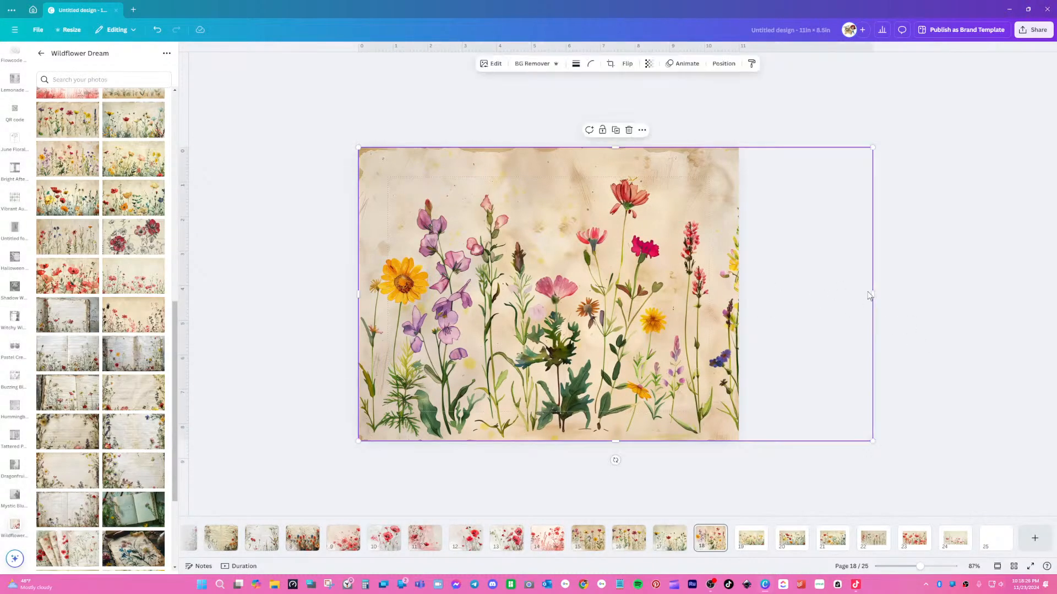
pyautogui.moveTo(837, 298); pyautogui.dragTo(737, 300)
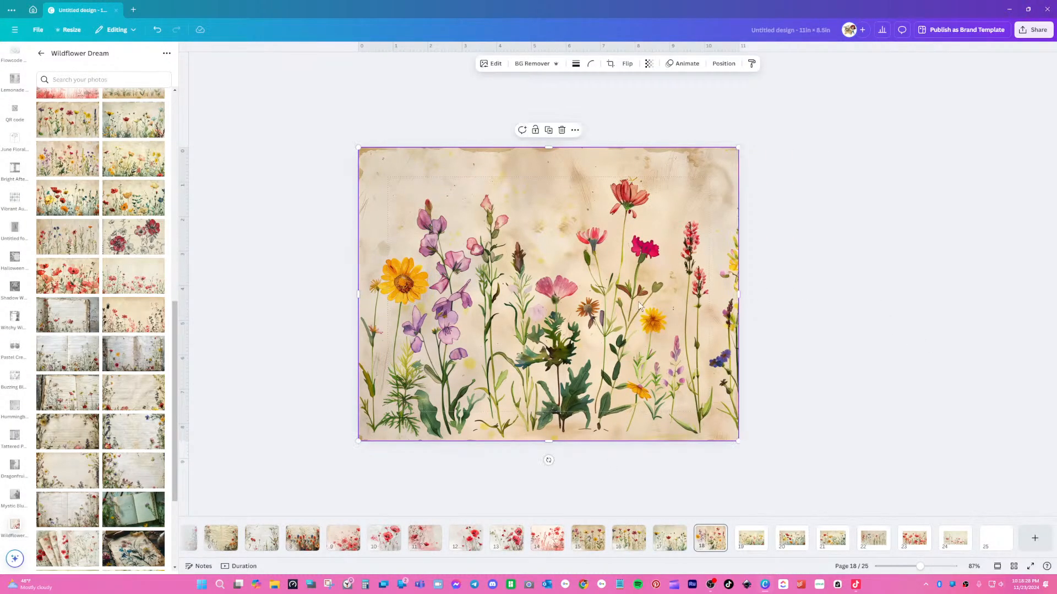
pyautogui.doubleClick(649, 300)
pyautogui.moveTo(649, 300); pyautogui.dragTo(623, 303)
pyautogui.click(927, 322)
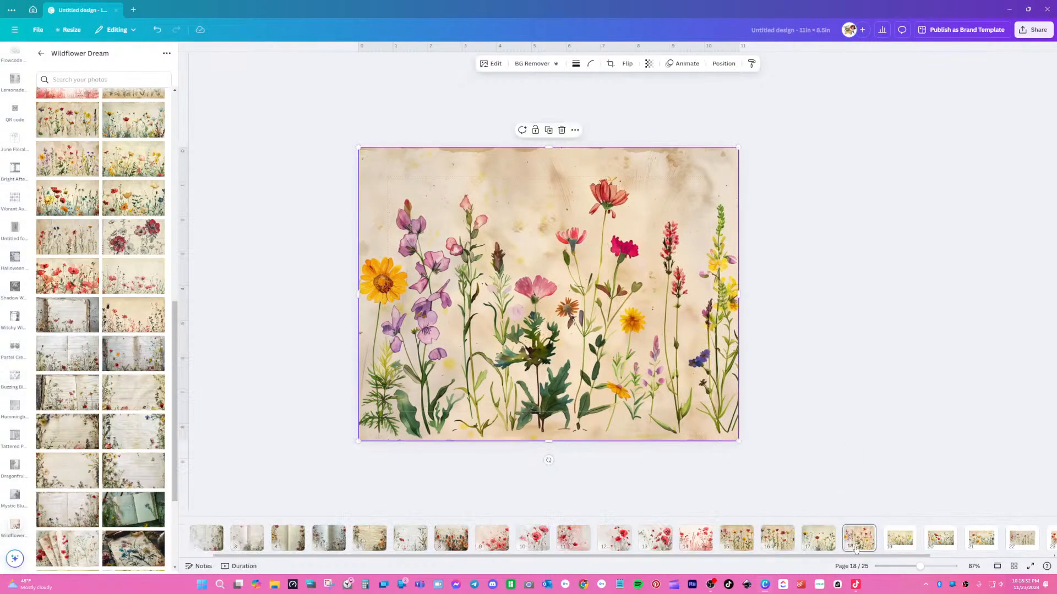
# - Align page 19's photo to the page's upper-left corner and enlarge it to full page height
pyautogui.click(900, 539)
pyautogui.moveTo(490, 273); pyautogui.dragTo(443, 209)
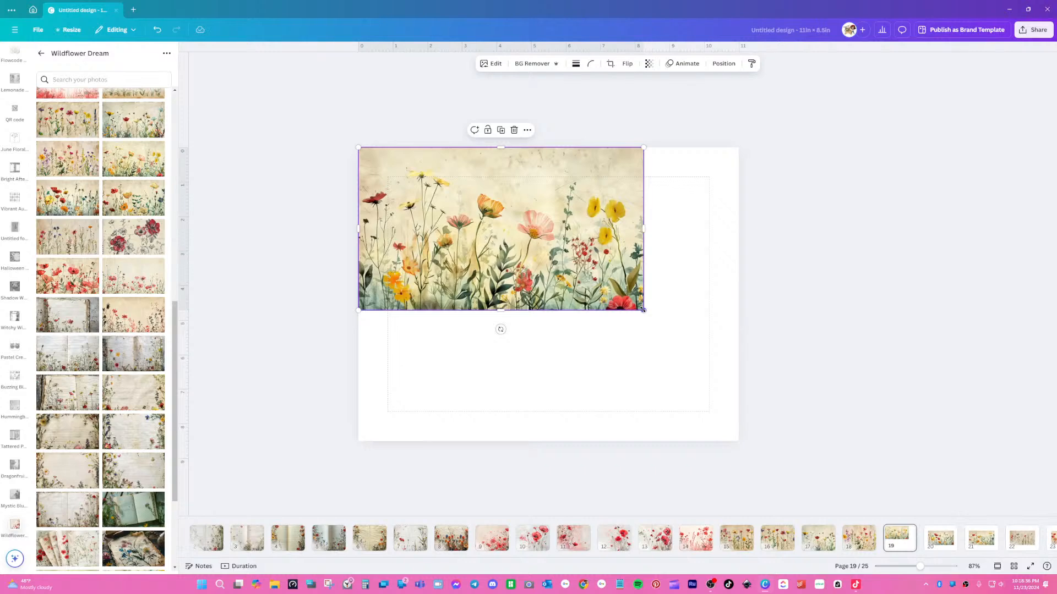
pyautogui.moveTo(643, 310); pyautogui.dragTo(862, 463)
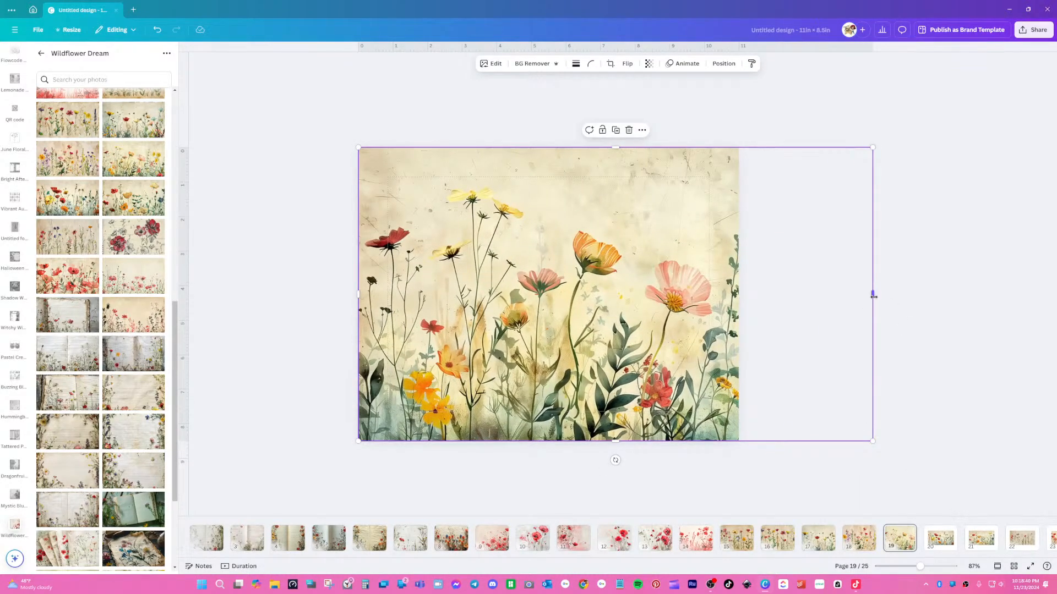
# - Trim page 19's photo at the page's right edge and shift its crop fully to the side with the three yellow flowers
pyautogui.moveTo(872, 296); pyautogui.dragTo(739, 296)
pyautogui.doubleClick(607, 297)
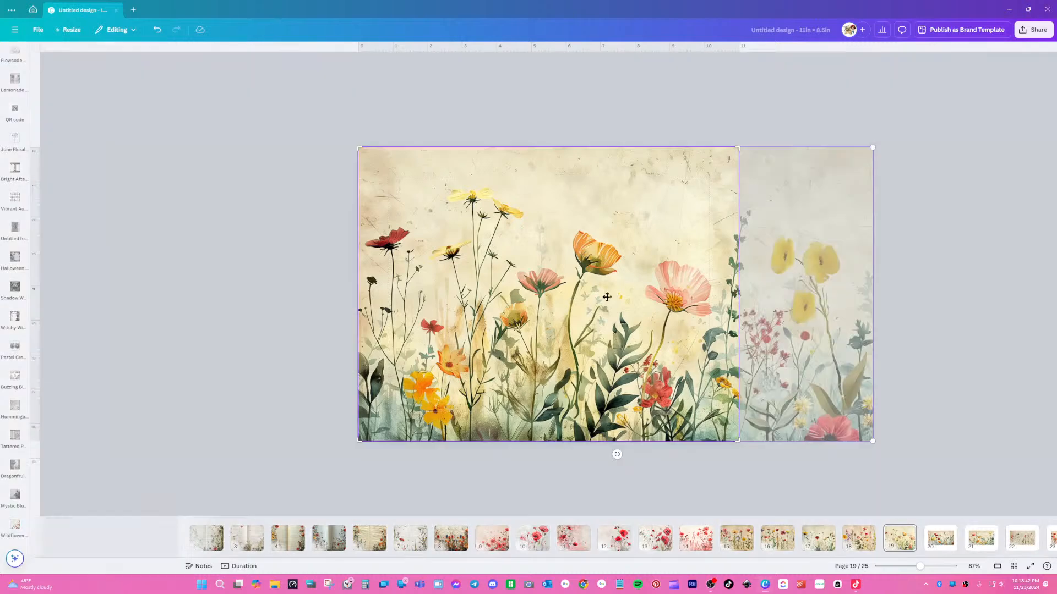
pyautogui.moveTo(606, 298); pyautogui.dragTo(502, 296)
pyautogui.moveTo(501, 297); pyautogui.dragTo(473, 300)
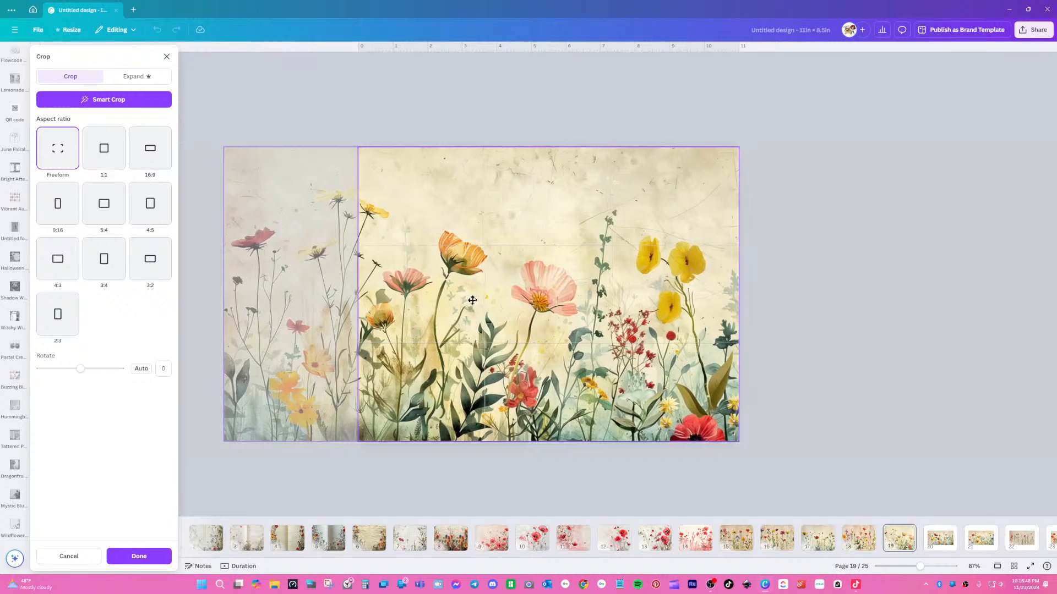
pyautogui.click(764, 302)
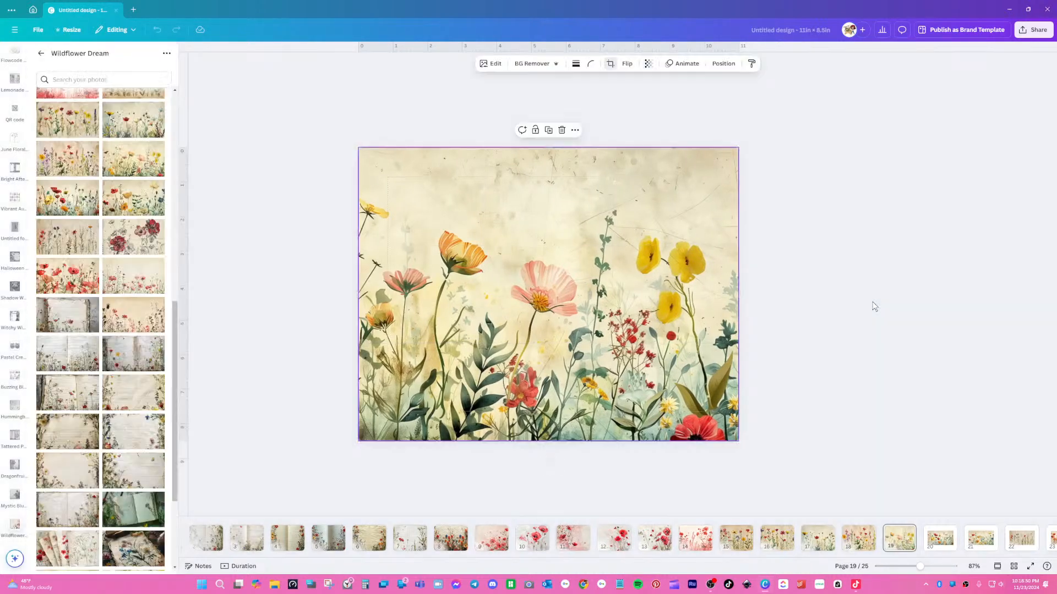
# - Align page 20's red, yellow and orange poppy photo to the page's upper-left corner and enlarge it to full page height
pyautogui.scroll(-2, 495, 292)
pyautogui.click(449, 285)
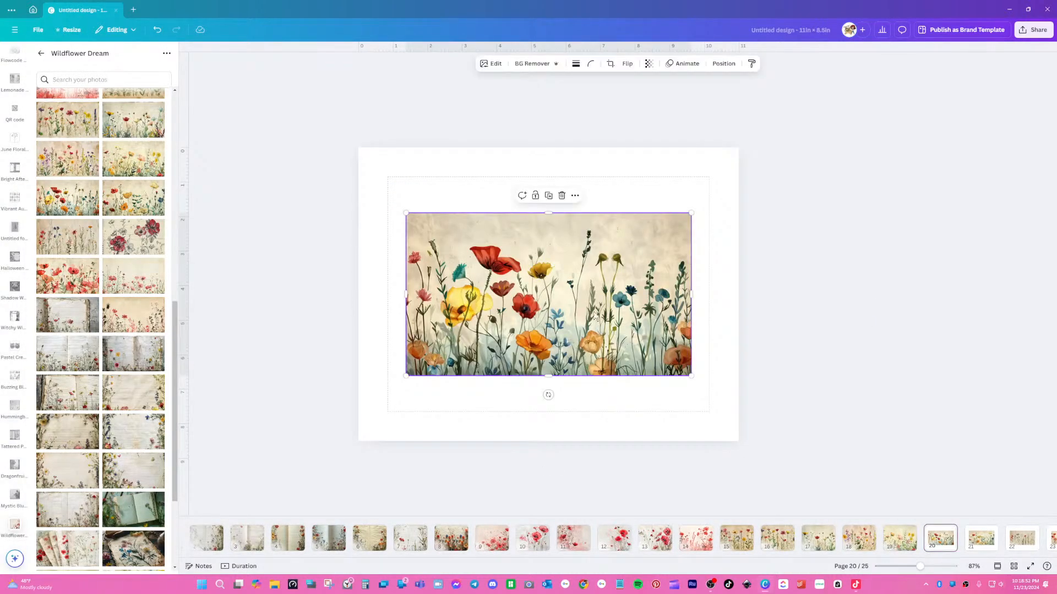
pyautogui.moveTo(595, 323); pyautogui.dragTo(546, 257)
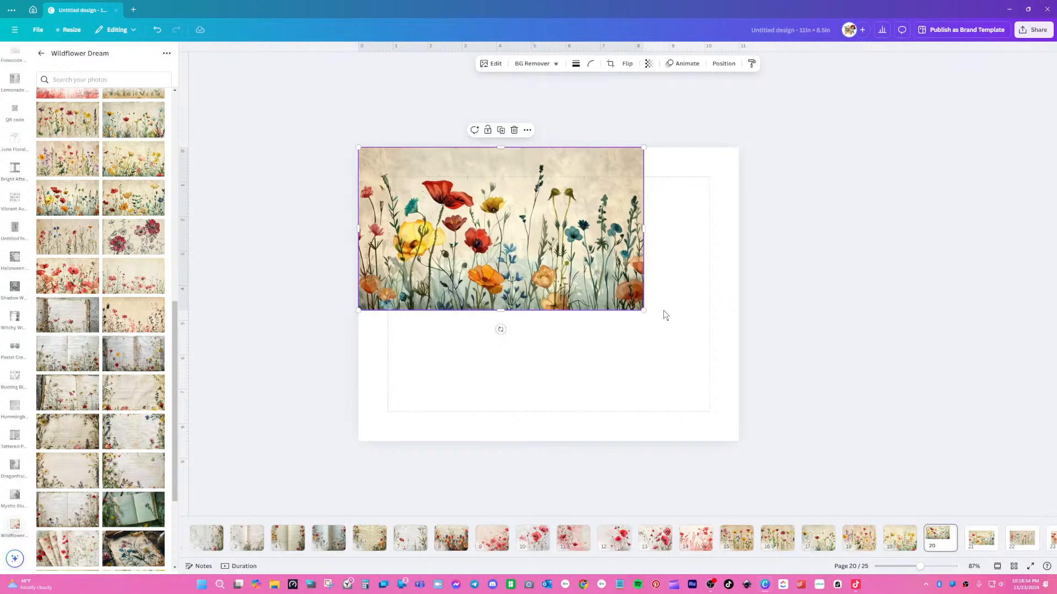
pyautogui.moveTo(646, 322); pyautogui.dragTo(864, 453)
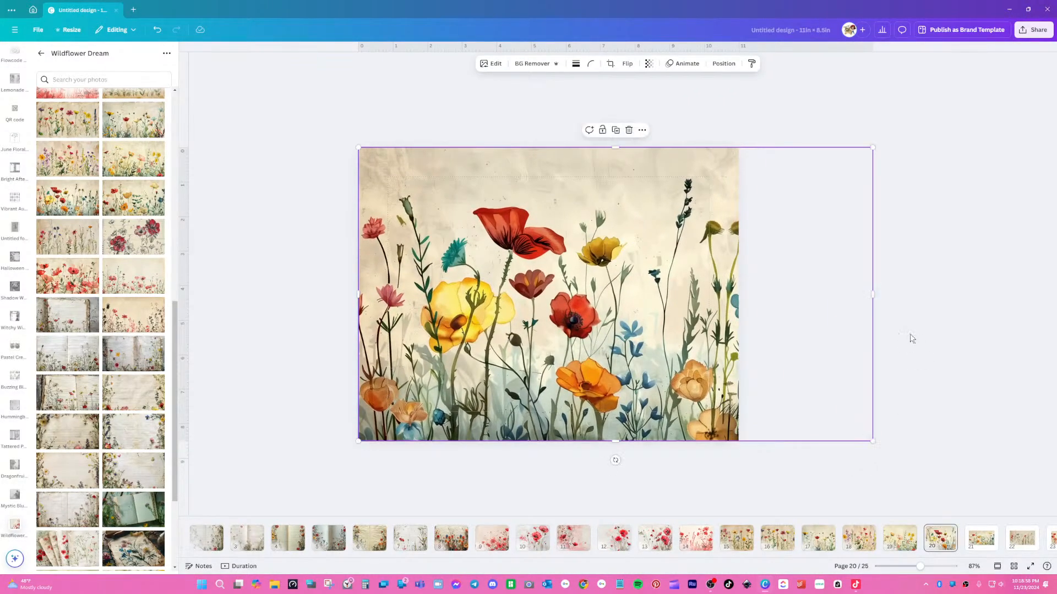
# - Trim page 20's photo at the page's right edge and shift its crop to show both the large yellow poppy and the blue flowers
pyautogui.moveTo(875, 294); pyautogui.dragTo(739, 291)
pyautogui.doubleClick(614, 298)
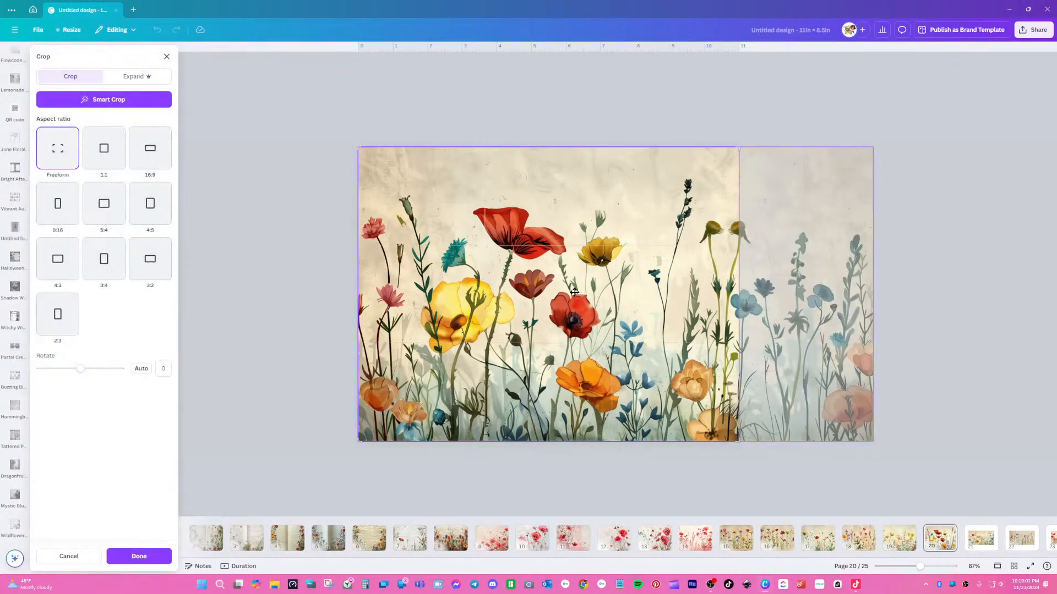
pyautogui.moveTo(614, 298); pyautogui.dragTo(477, 303)
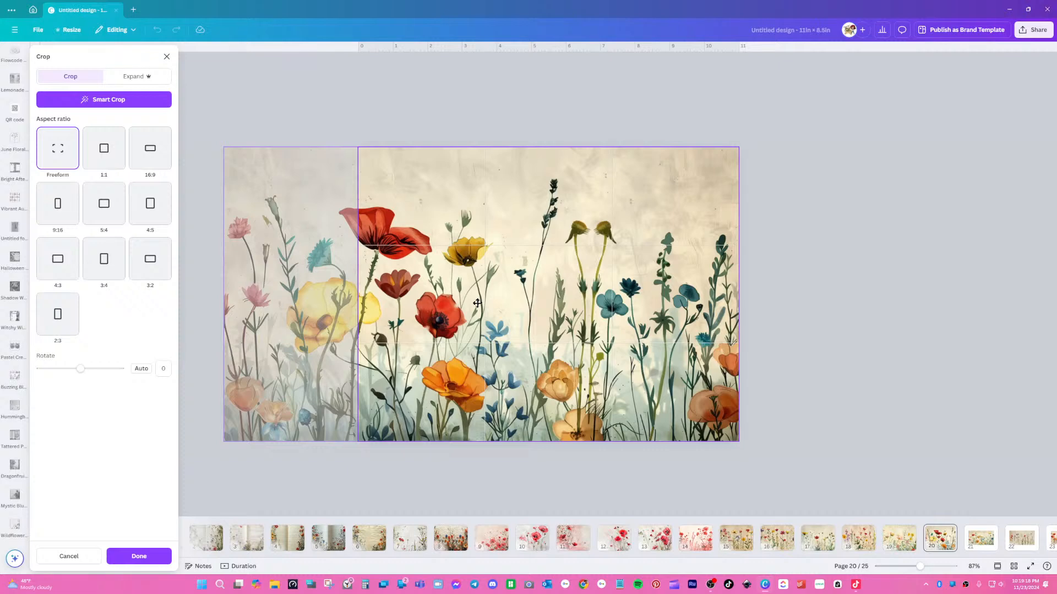
pyautogui.moveTo(477, 302); pyautogui.dragTo(558, 301)
pyautogui.click(885, 290)
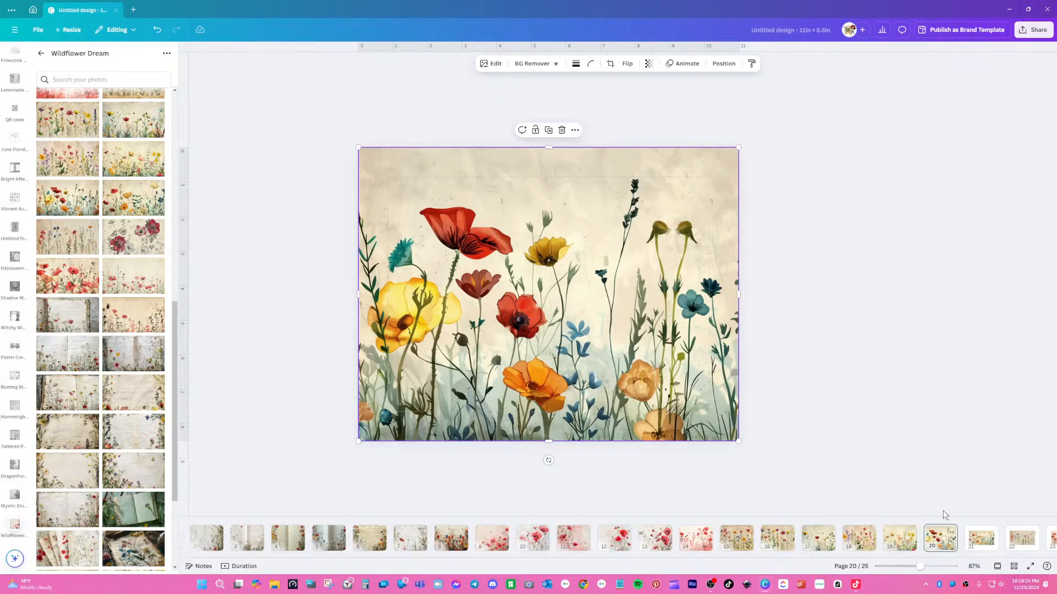
# - Fit page 21's photo to full page height from the upper-right corner and trim it at the page's left edge
pyautogui.click(982, 537)
pyautogui.click(573, 341)
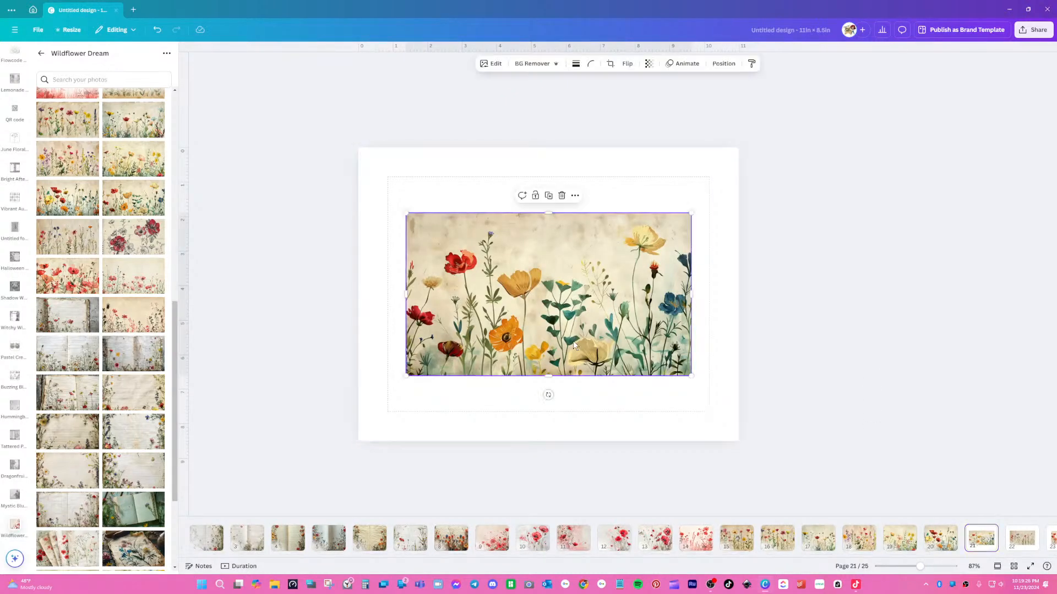
pyautogui.moveTo(573, 341); pyautogui.dragTo(593, 286)
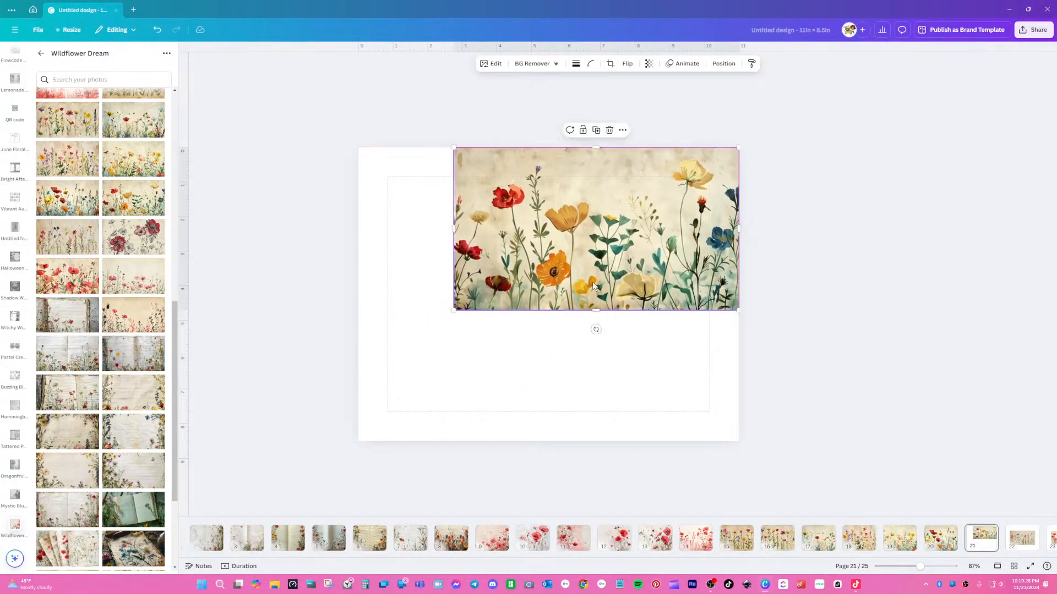
pyautogui.moveTo(453, 310); pyautogui.dragTo(255, 500)
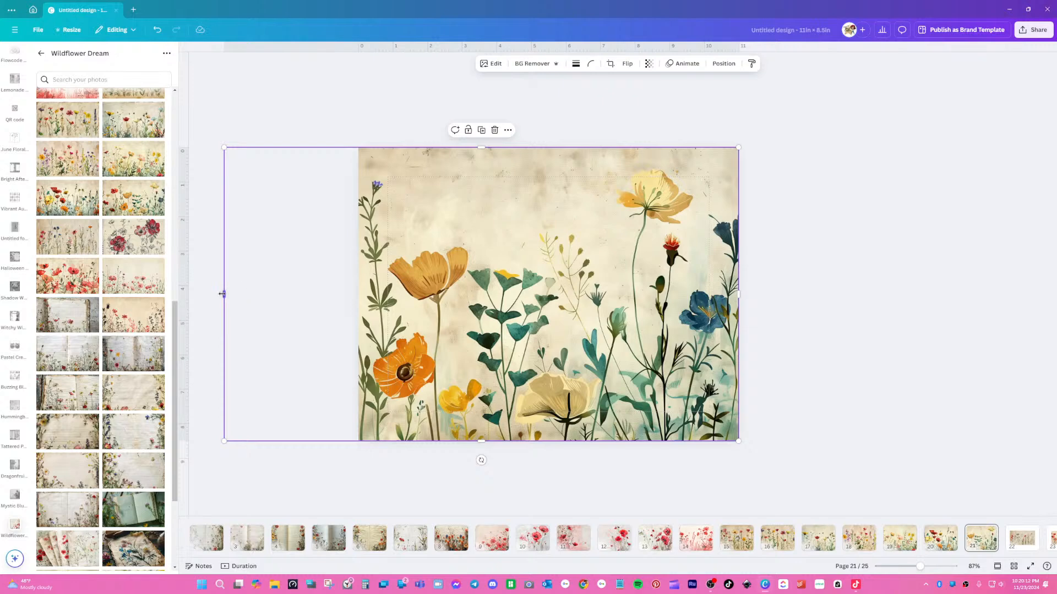
pyautogui.moveTo(224, 293); pyautogui.dragTo(356, 294)
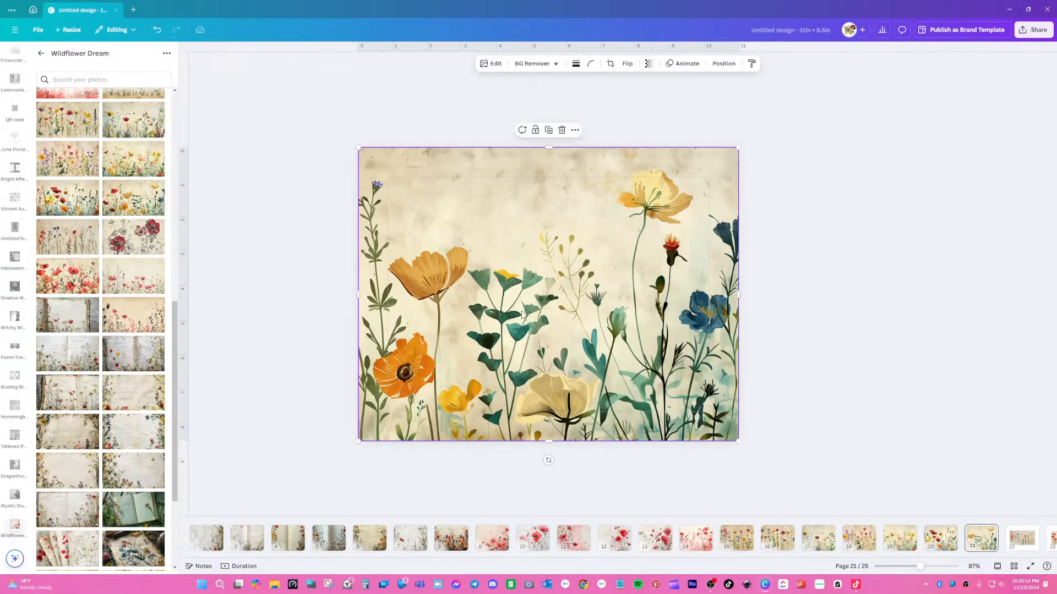
# - Check the cropped-out part of page 21's photo and keep its current crop
pyautogui.doubleClick(521, 311)
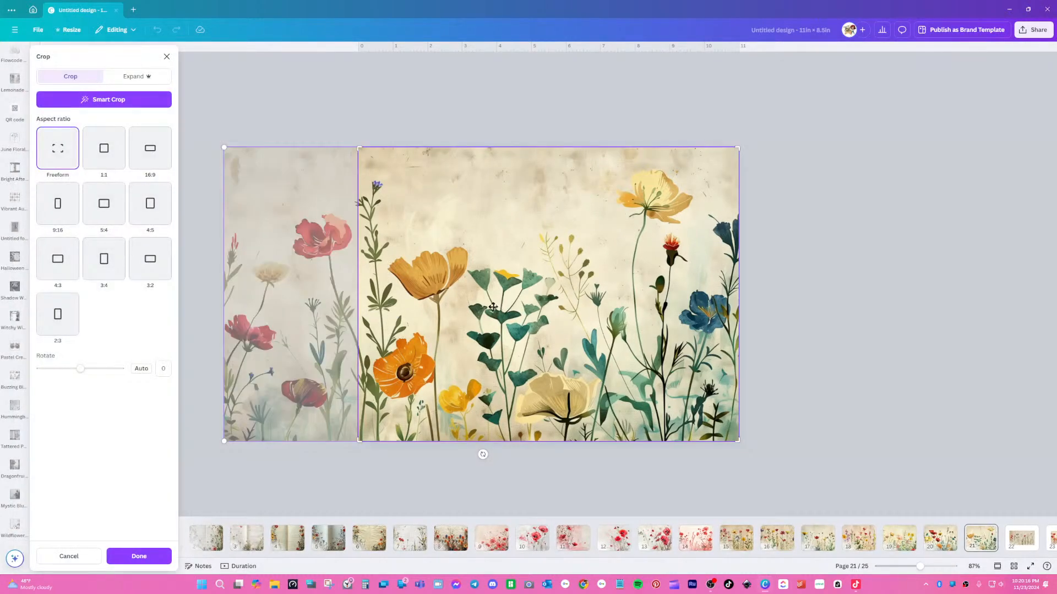
pyautogui.moveTo(493, 307)
pyautogui.mouseDown()
pyautogui.moveTo(611, 299)
pyautogui.moveTo(493, 307)
pyautogui.mouseUp()
pyautogui.press('Return')
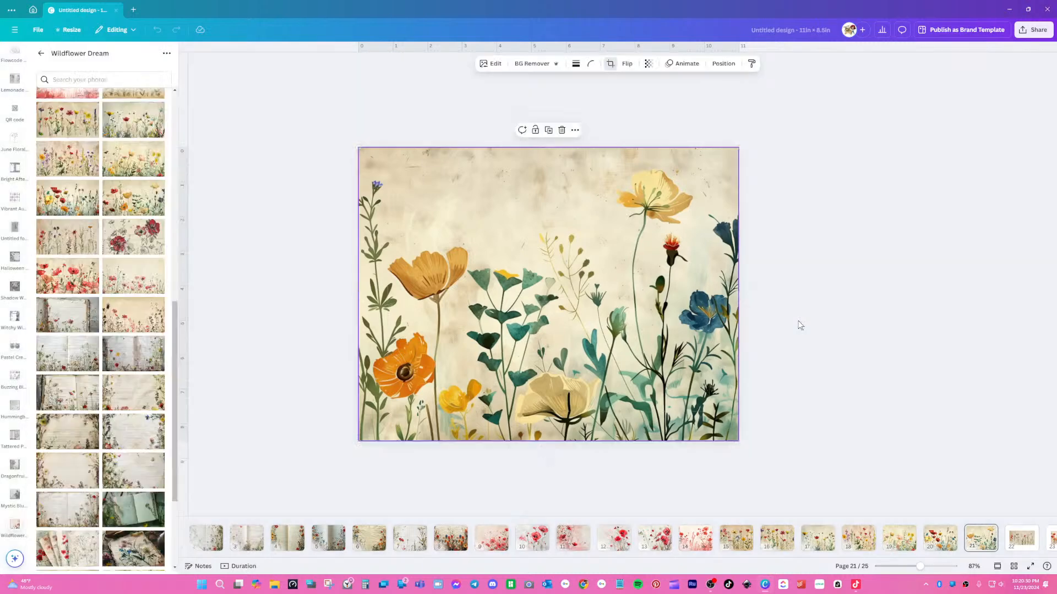
# - Fit page 22's photo to full page height from the upper-right corner and trim it at the page's left edge
pyautogui.click(1025, 530)
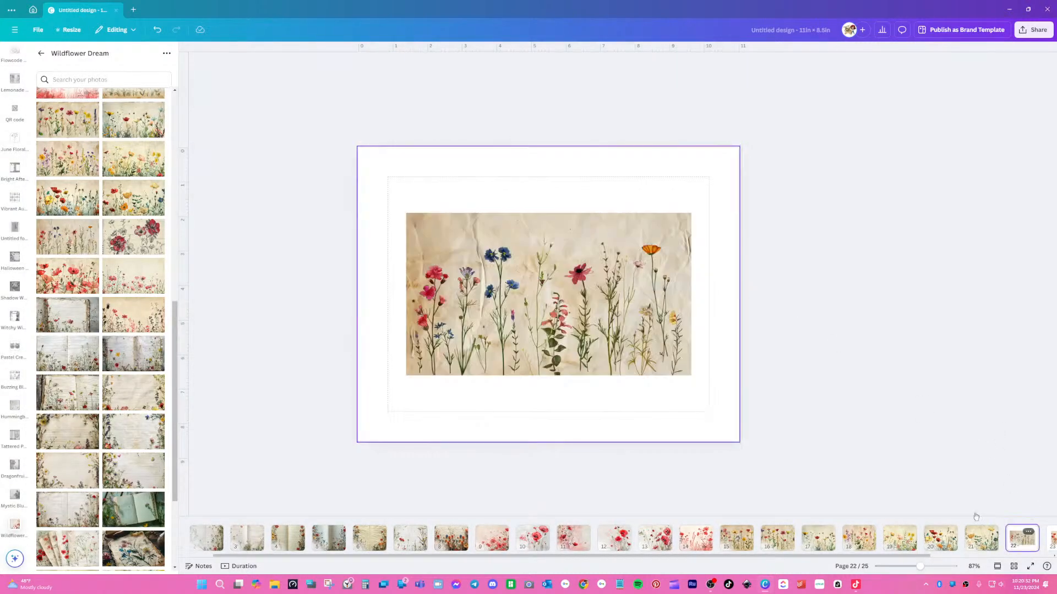
pyautogui.moveTo(541, 330); pyautogui.dragTo(589, 265)
pyautogui.moveTo(455, 317); pyautogui.dragTo(254, 499)
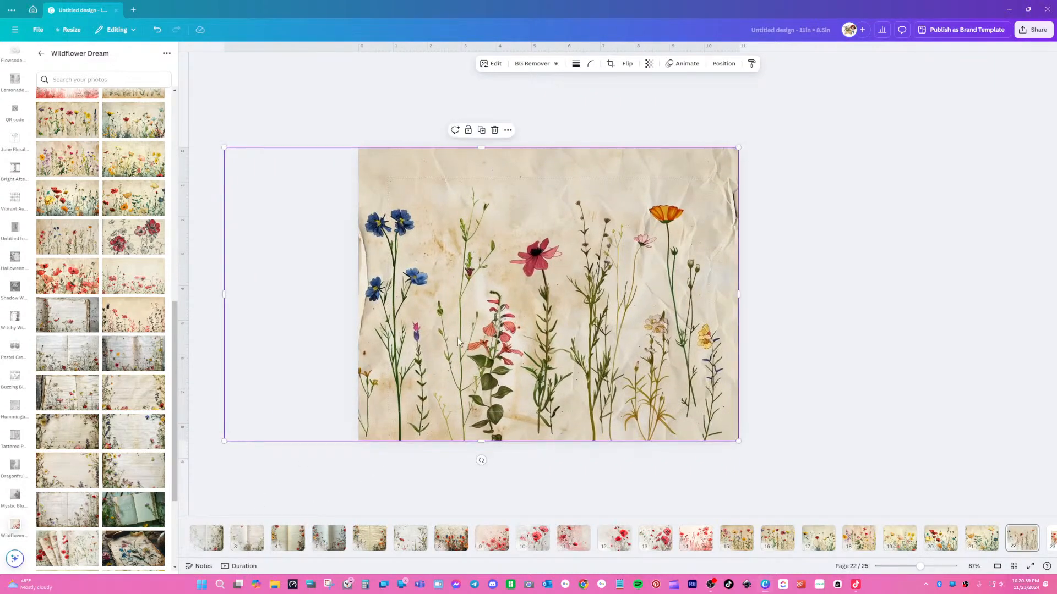
pyautogui.doubleClick(480, 314)
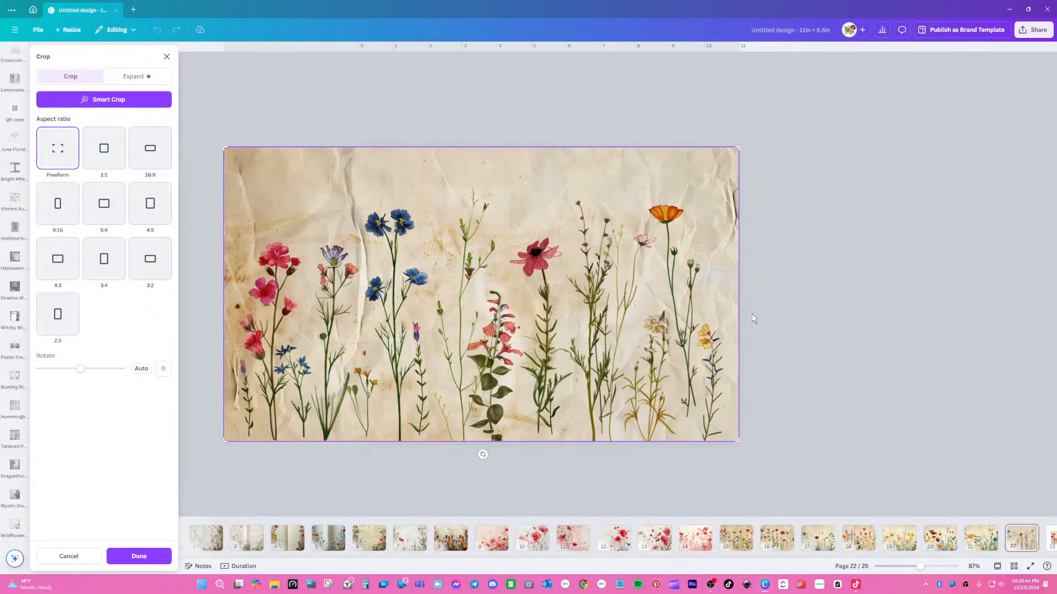
pyautogui.click(753, 318)
pyautogui.moveTo(224, 295); pyautogui.dragTo(357, 298)
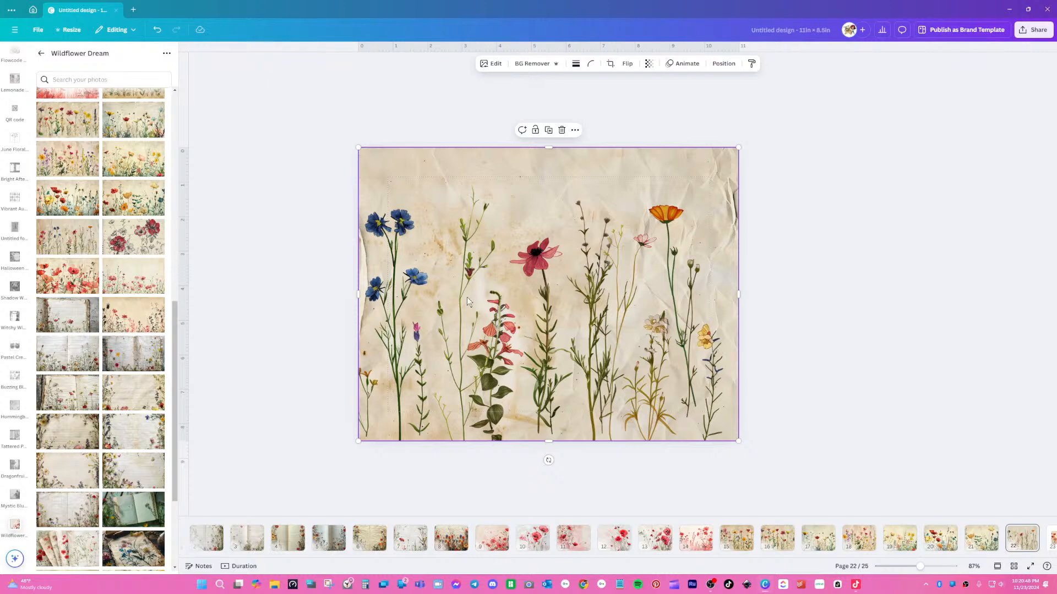
# - Shift page 22's crop to bring in the purple flower beside the blue ones while keeping the orange flower
pyautogui.doubleClick(466, 296)
pyautogui.moveTo(526, 306); pyautogui.dragTo(561, 306)
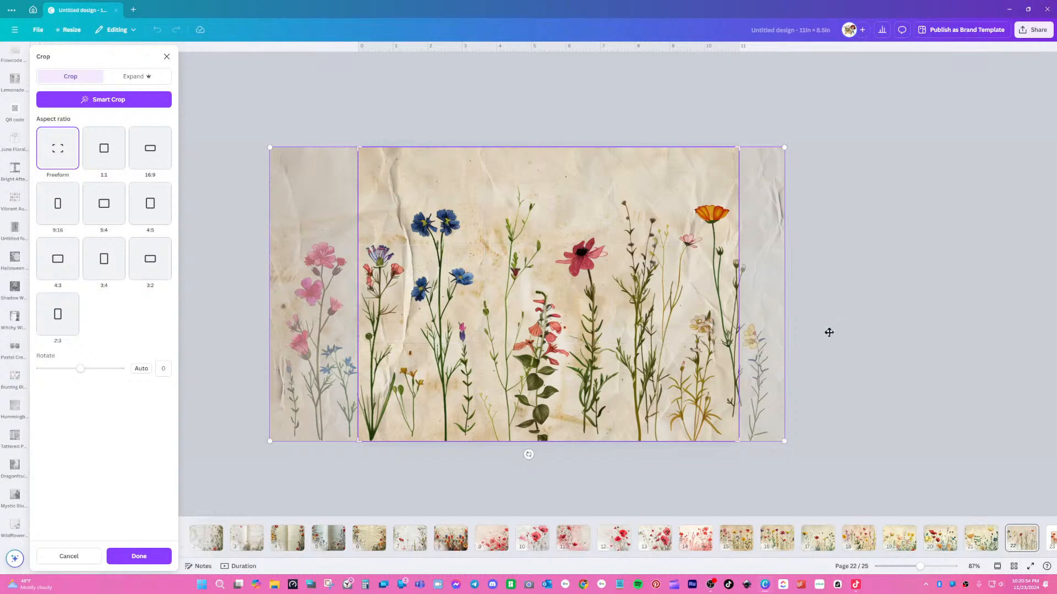
pyautogui.press('Return')
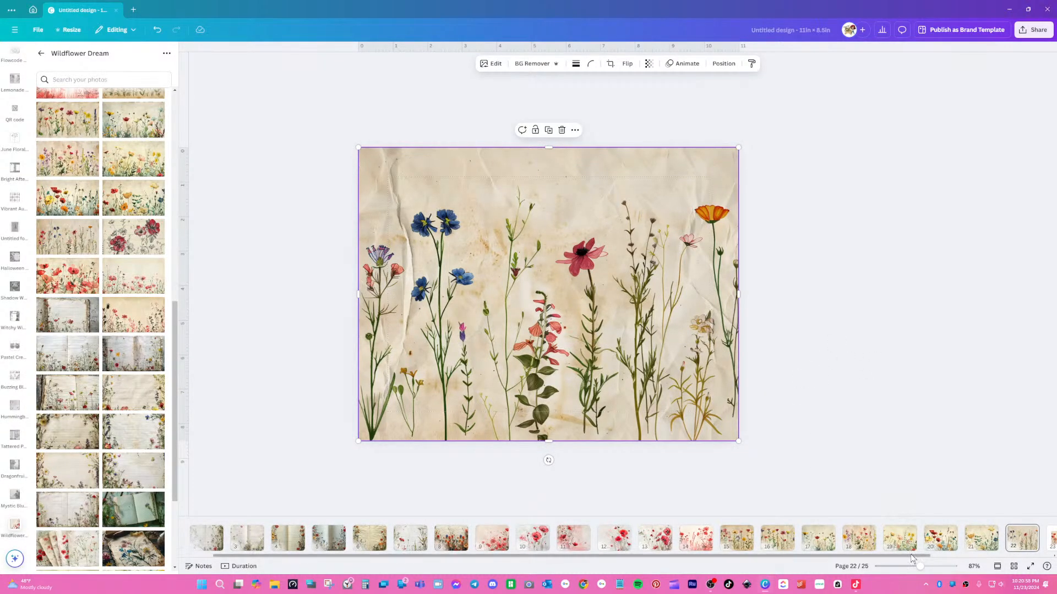
# - Fit page 23's red poppy photo to full page height from the upper-right corner and trim it at the page's left edge
pyautogui.moveTo(916, 557); pyautogui.dragTo(1048, 556)
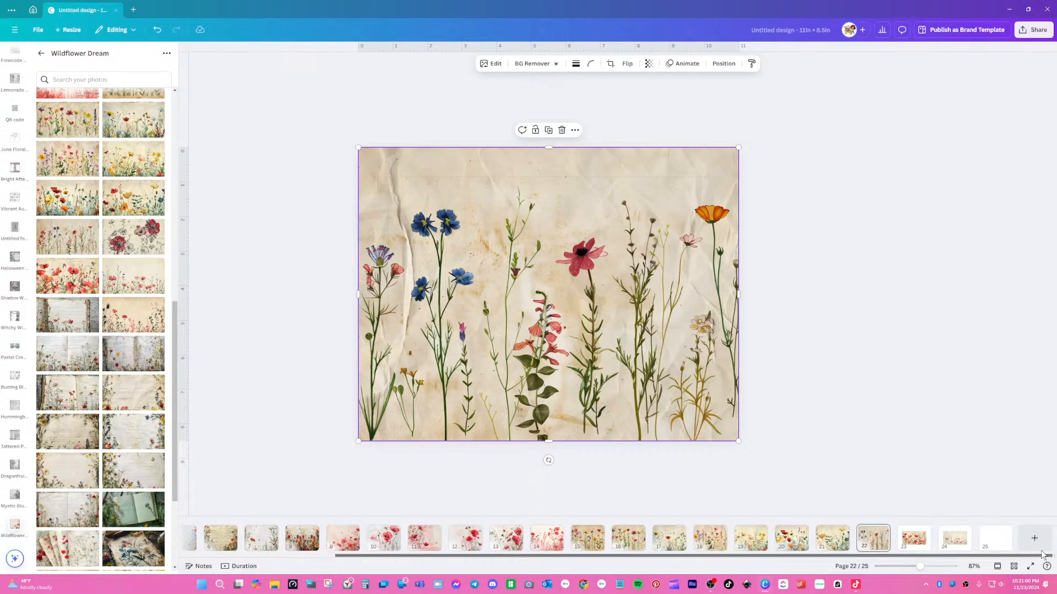
pyautogui.click(915, 543)
pyautogui.click(569, 275)
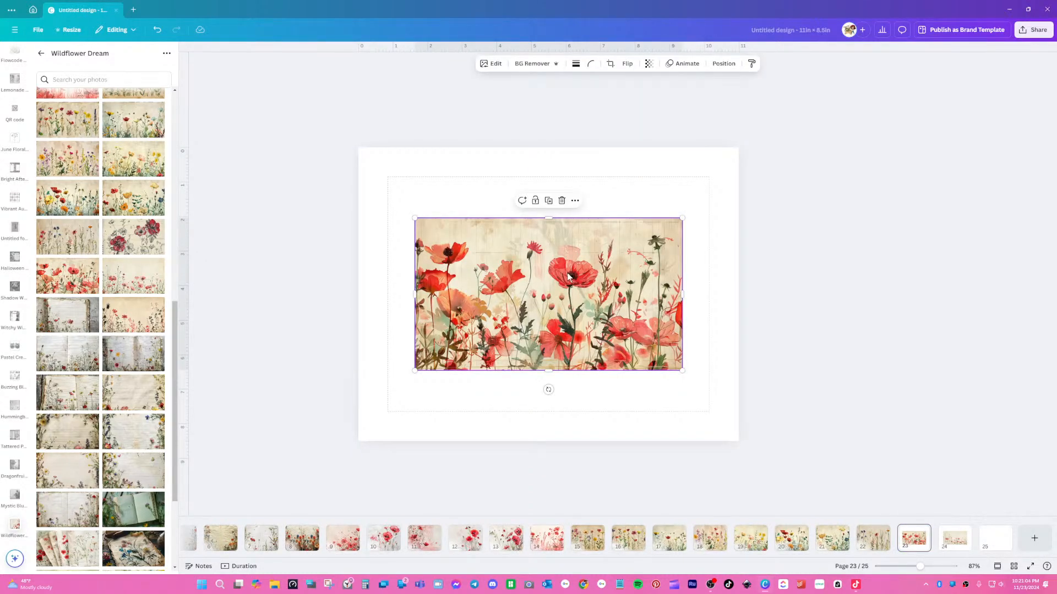
pyautogui.moveTo(567, 276); pyautogui.dragTo(625, 205)
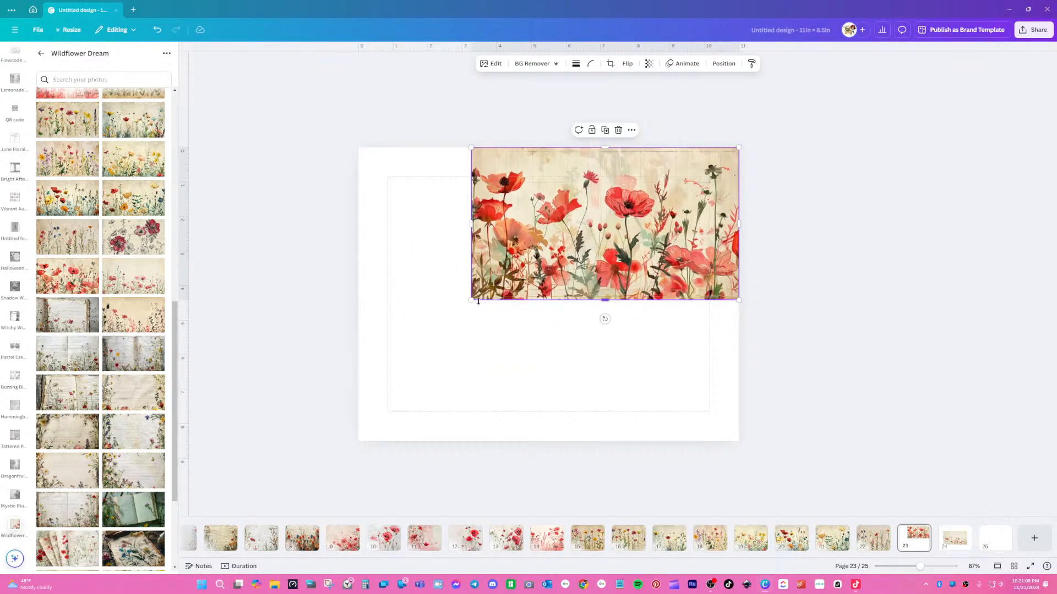
pyautogui.moveTo(472, 301); pyautogui.dragTo(267, 523)
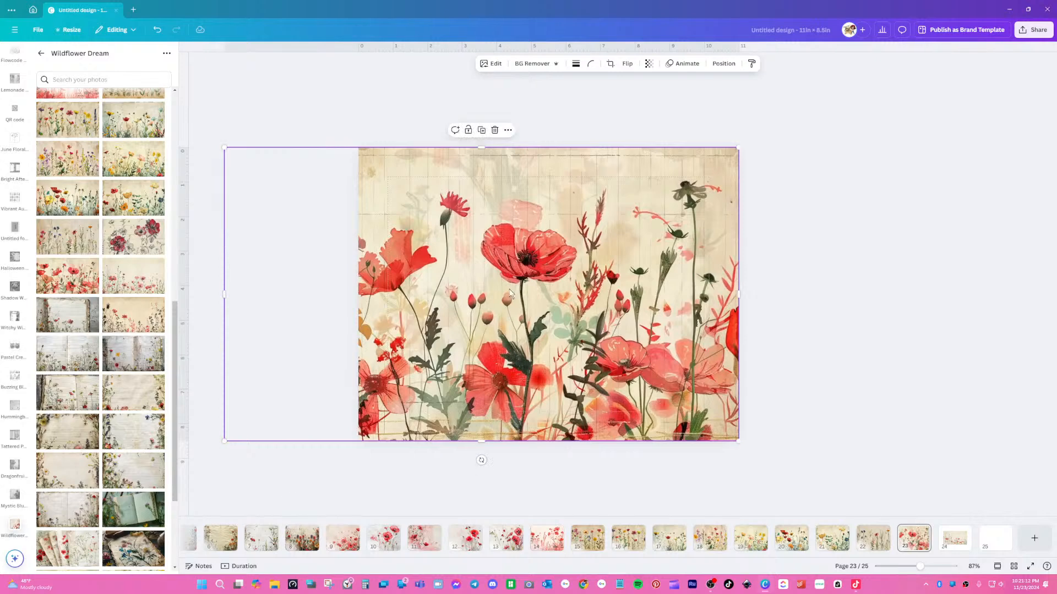
pyautogui.doubleClick(509, 289)
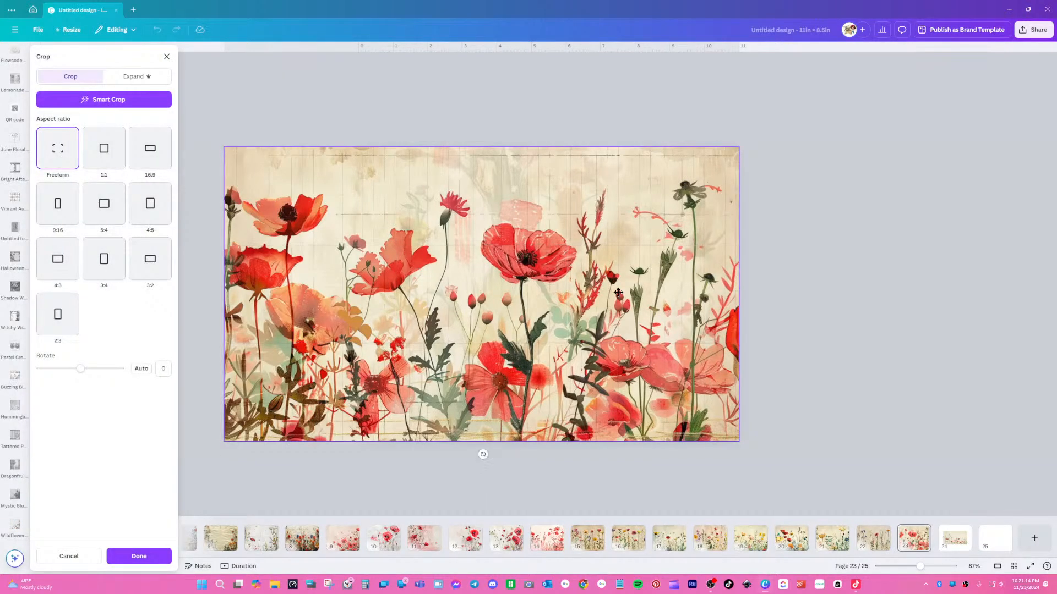
pyautogui.click(806, 292)
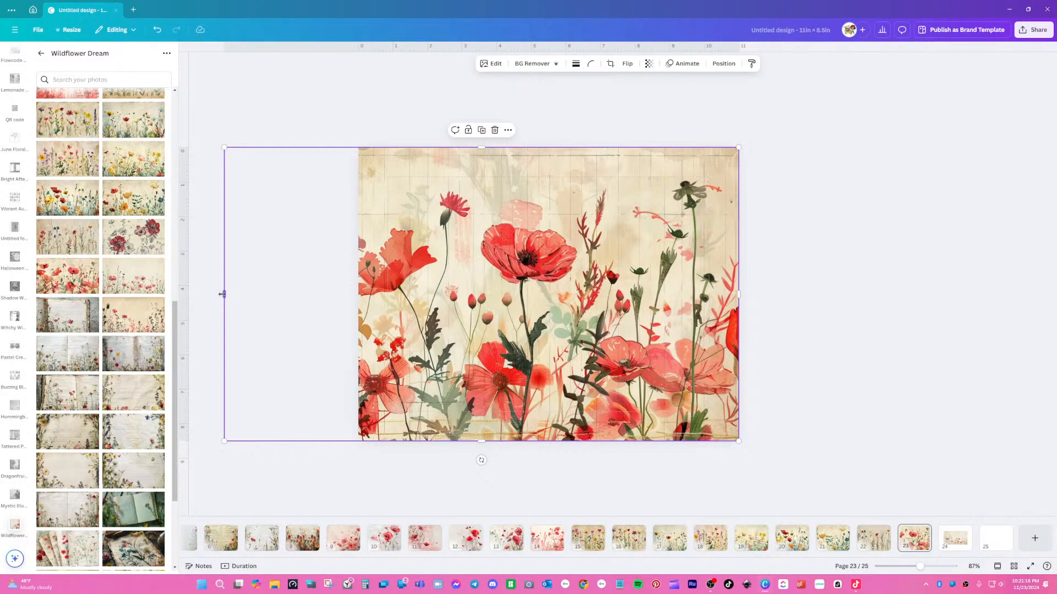
pyautogui.moveTo(224, 293); pyautogui.dragTo(360, 292)
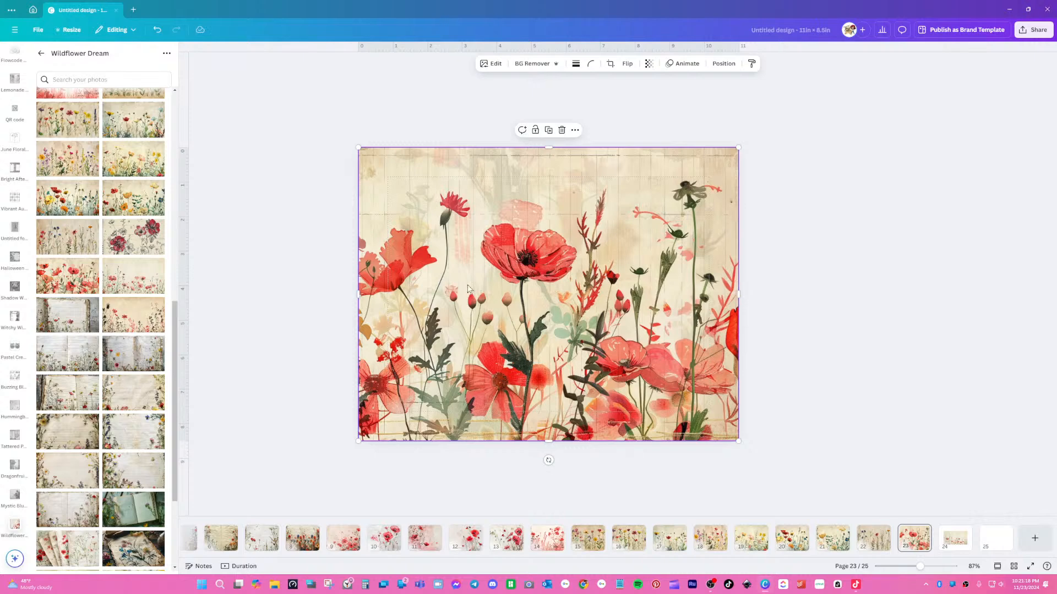
# - Shift page 23's crop fully to the photo's left side with the cluster of large red and orange poppies
pyautogui.doubleClick(480, 296)
pyautogui.moveTo(480, 295); pyautogui.dragTo(625, 297)
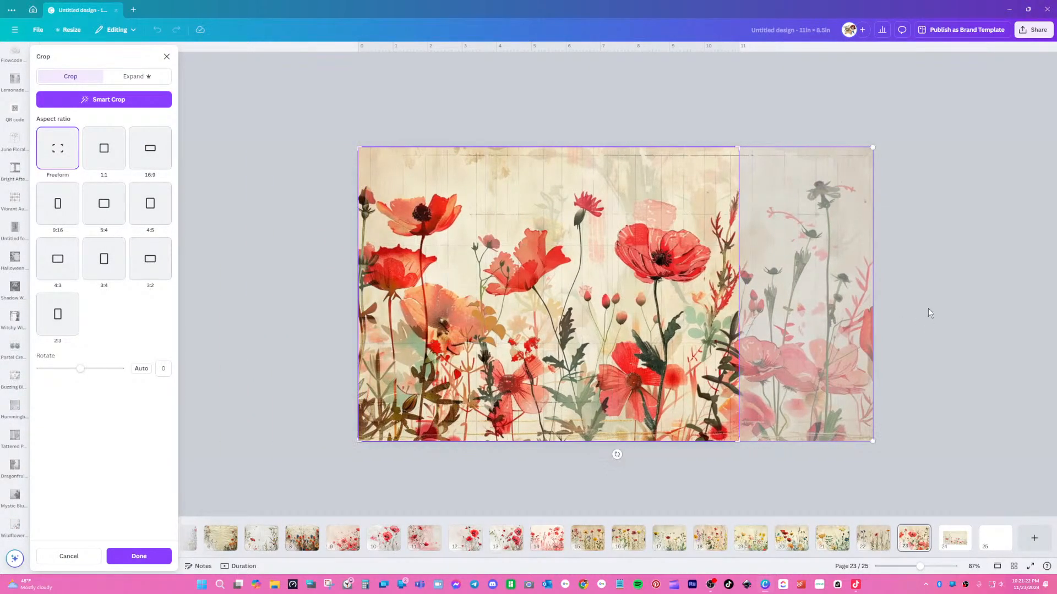
pyautogui.click(928, 310)
# - Fit page 24's pink poppy photo to full page height from the upper-left corner and trim it at the page's right edge
pyautogui.click(964, 537)
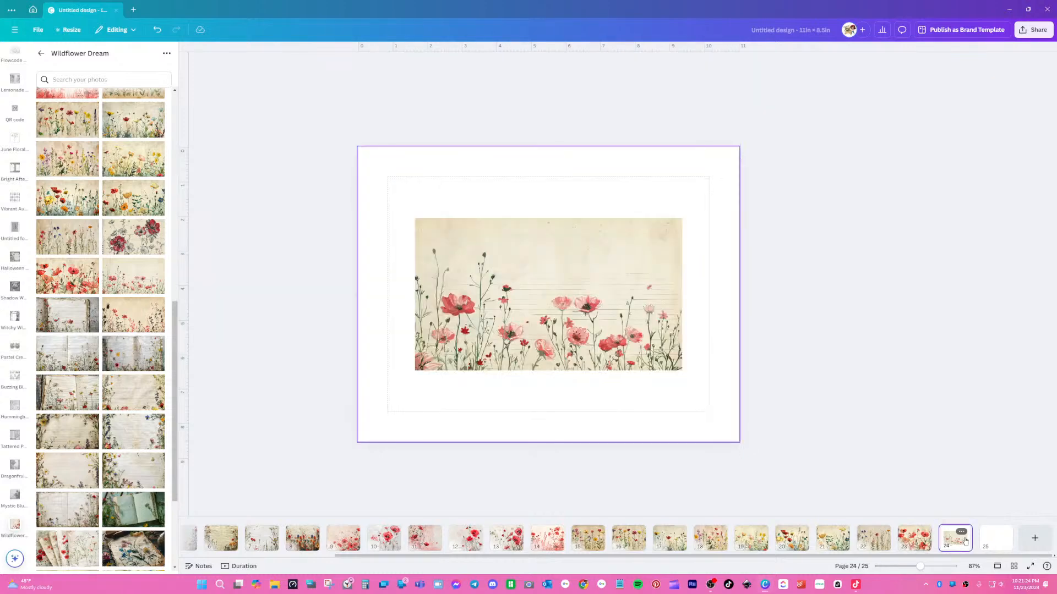
pyautogui.click(523, 297)
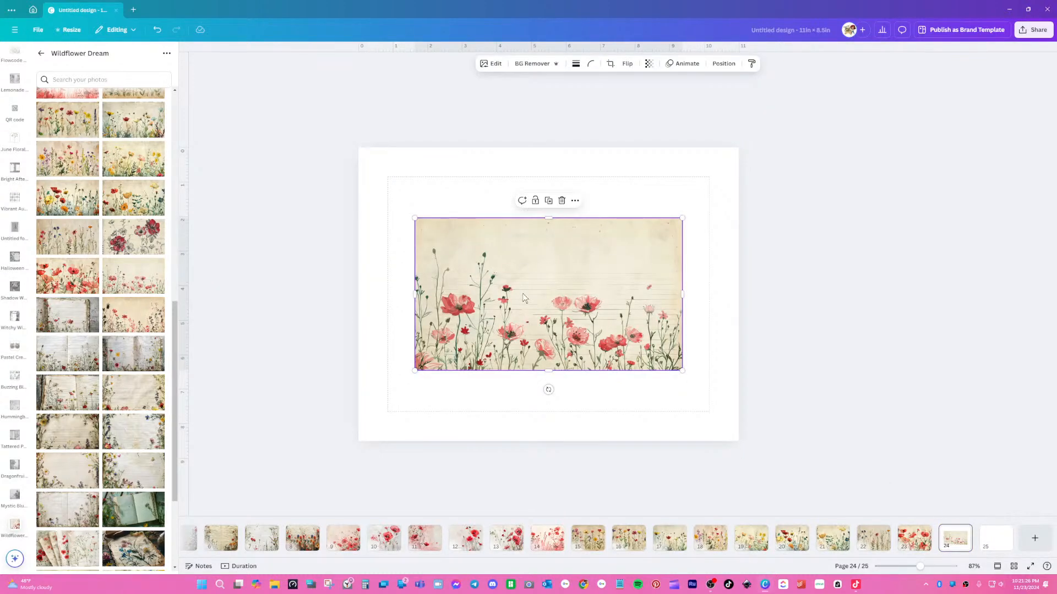
pyautogui.moveTo(523, 298); pyautogui.dragTo(468, 224)
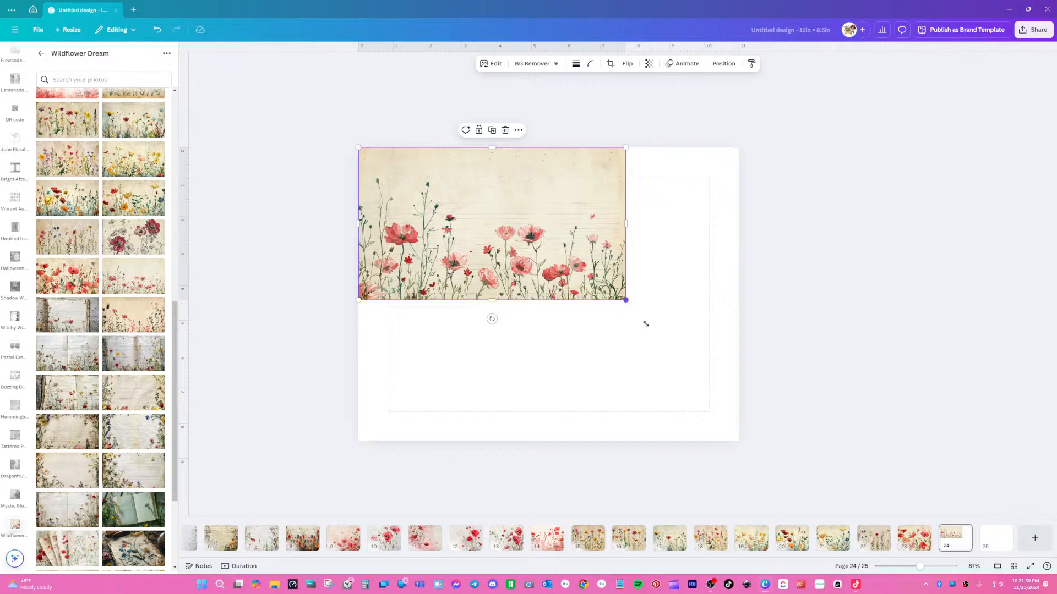
pyautogui.moveTo(645, 325); pyautogui.dragTo(870, 440)
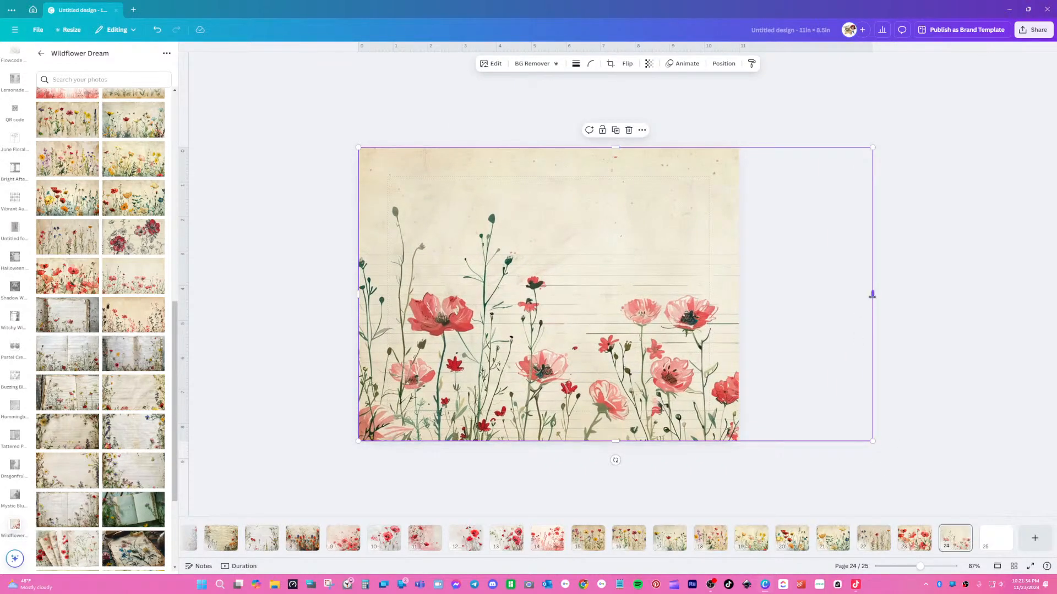
pyautogui.moveTo(870, 295); pyautogui.dragTo(738, 303)
pyautogui.doubleClick(634, 285)
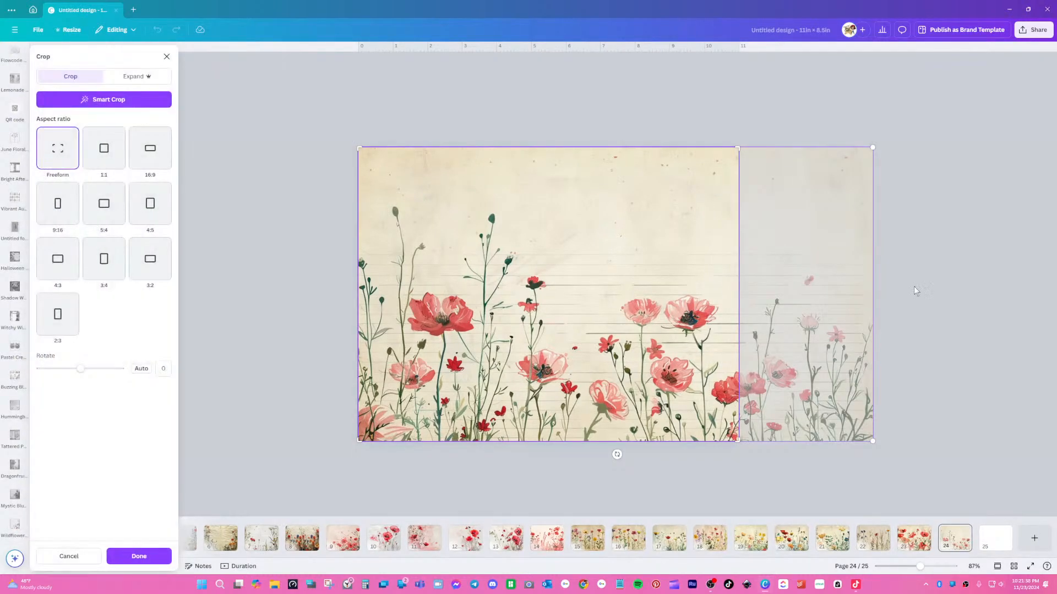
pyautogui.click(952, 288)
# - Set the vibrance of page 24's photo to 62 and slightly increase its sharpness
pyautogui.click(491, 63)
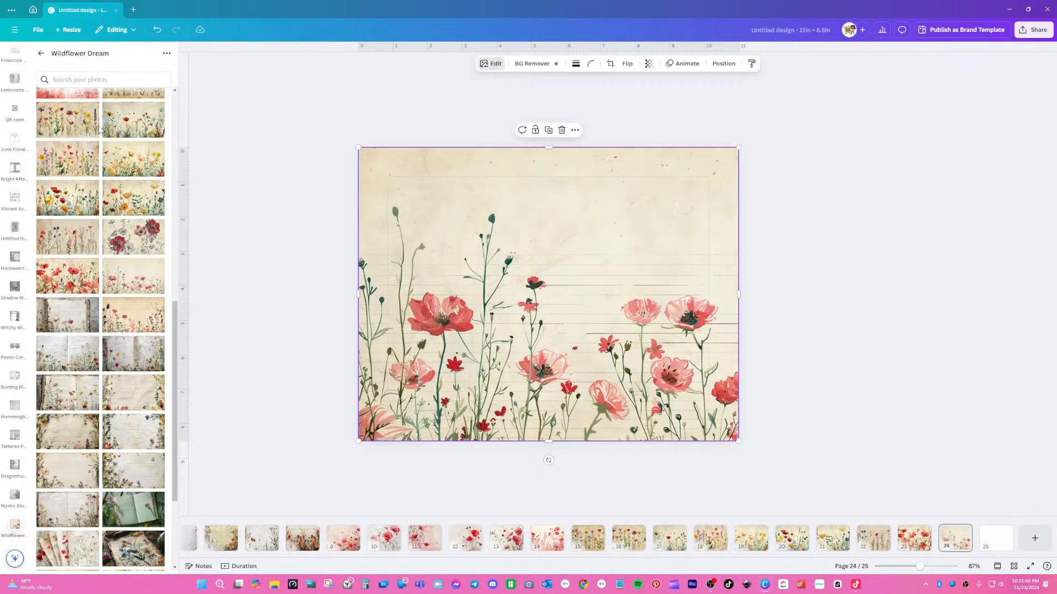
pyautogui.click(72, 81)
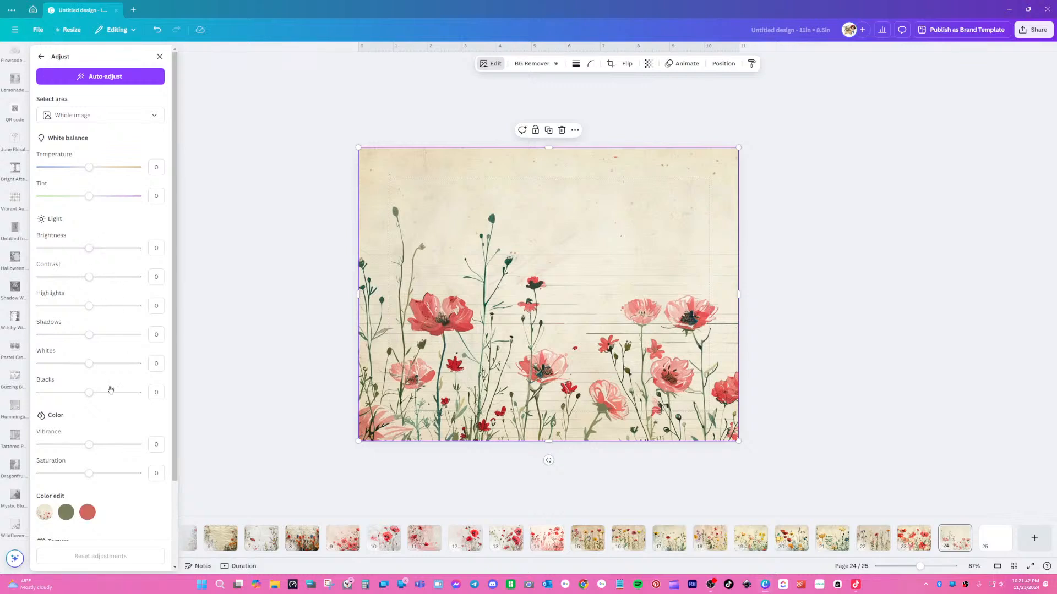
pyautogui.moveTo(89, 445); pyautogui.dragTo(120, 443)
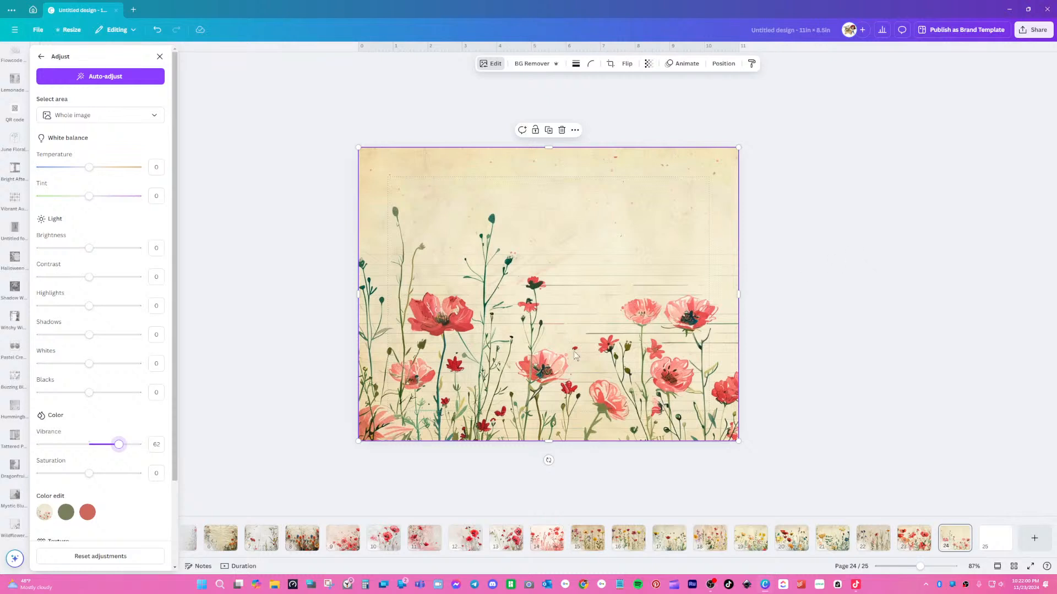
pyautogui.scroll(-3, 97, 385)
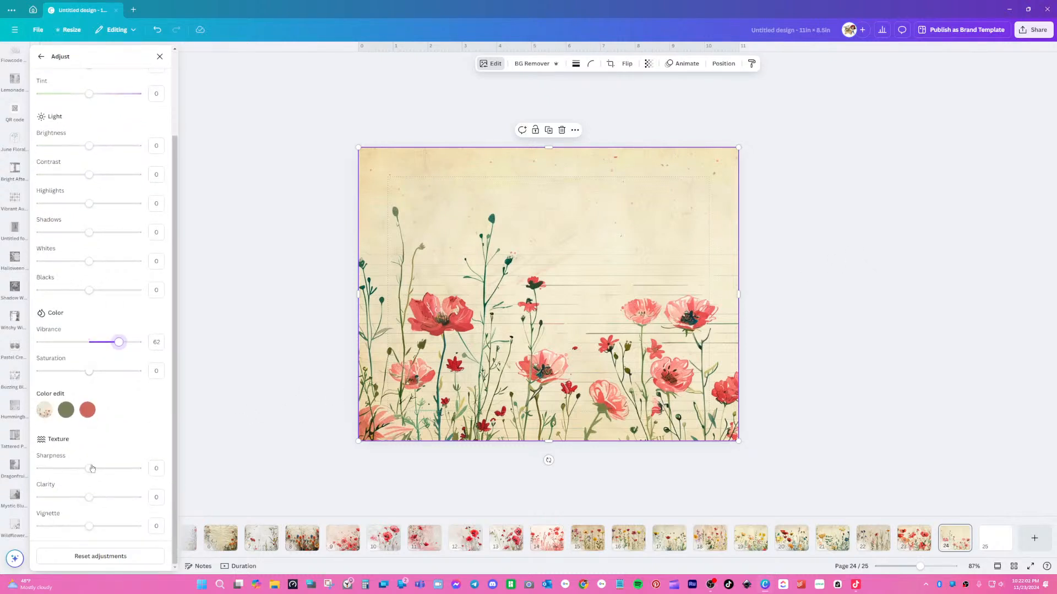
pyautogui.moveTo(90, 469); pyautogui.dragTo(101, 472)
# - Add the open lined journal photo to page 25 and crop its left, right and top sides down to the lined paper
pyautogui.click(997, 542)
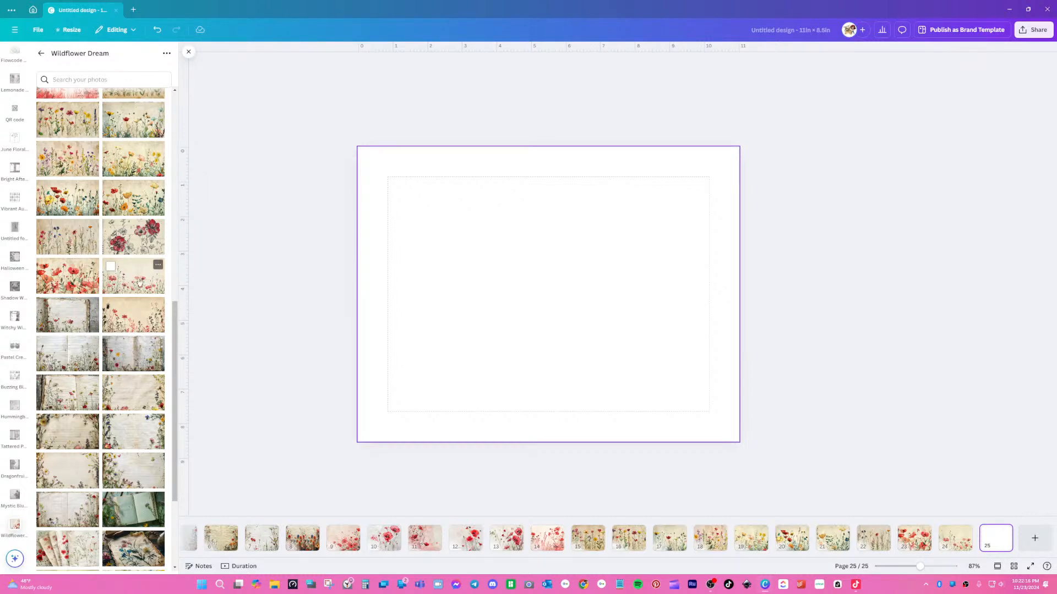
pyautogui.click(65, 327)
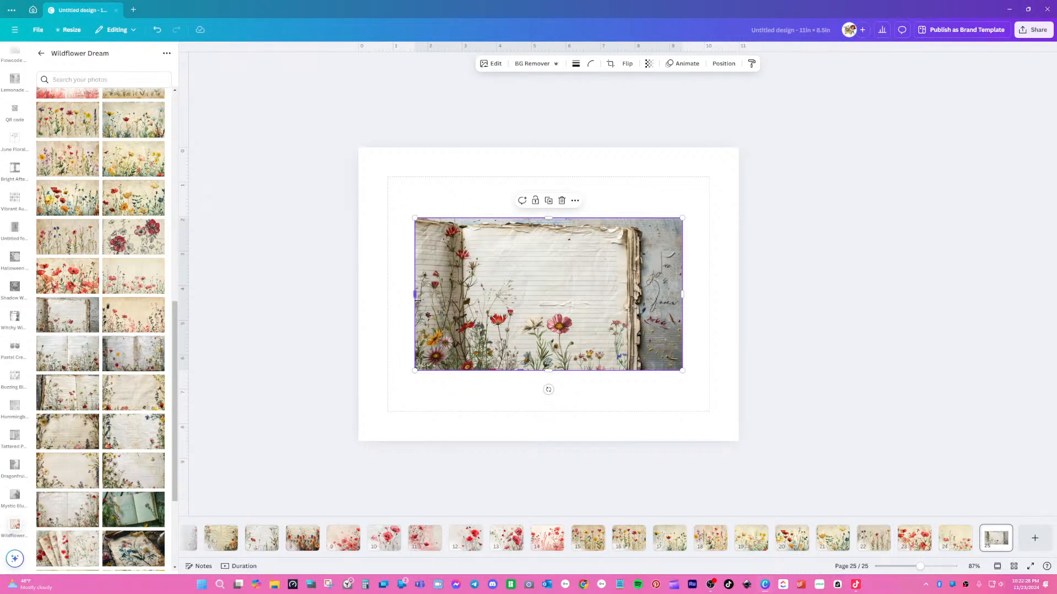
pyautogui.moveTo(418, 301); pyautogui.dragTo(460, 294)
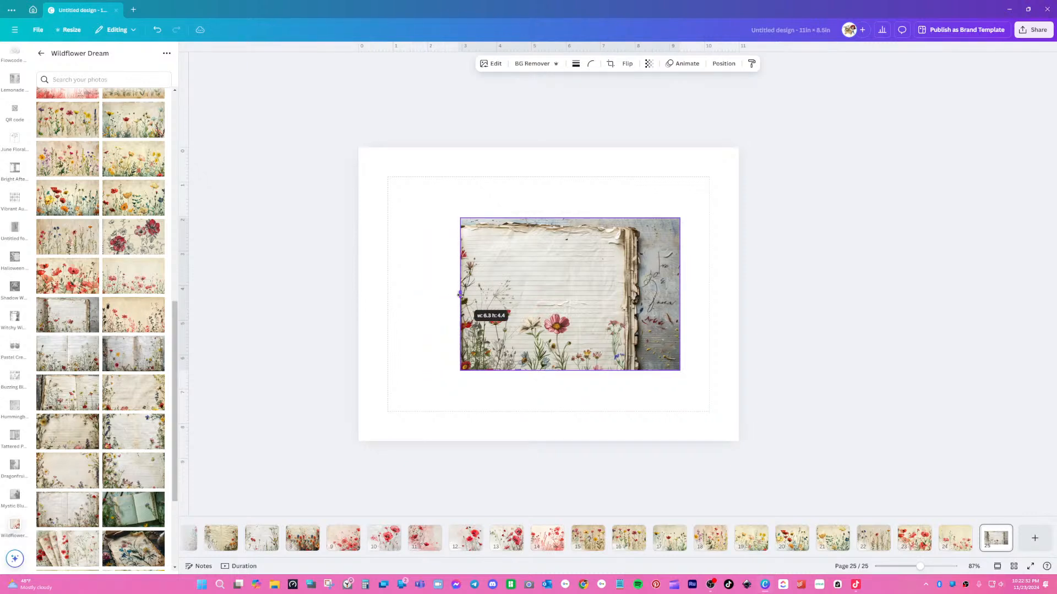
pyautogui.moveTo(680, 294); pyautogui.dragTo(616, 294)
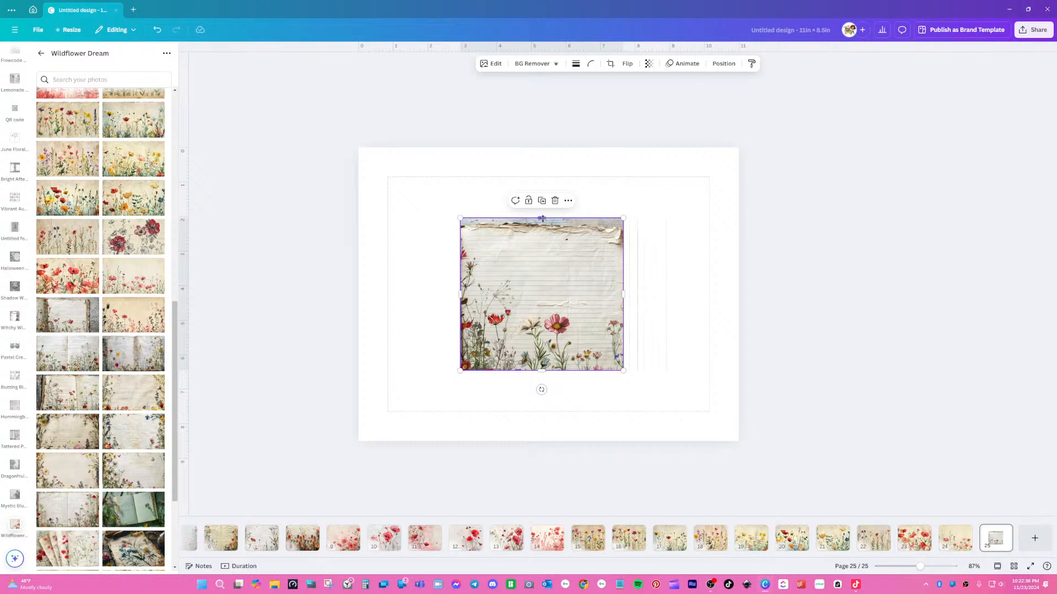
pyautogui.moveTo(542, 219); pyautogui.dragTo(541, 229)
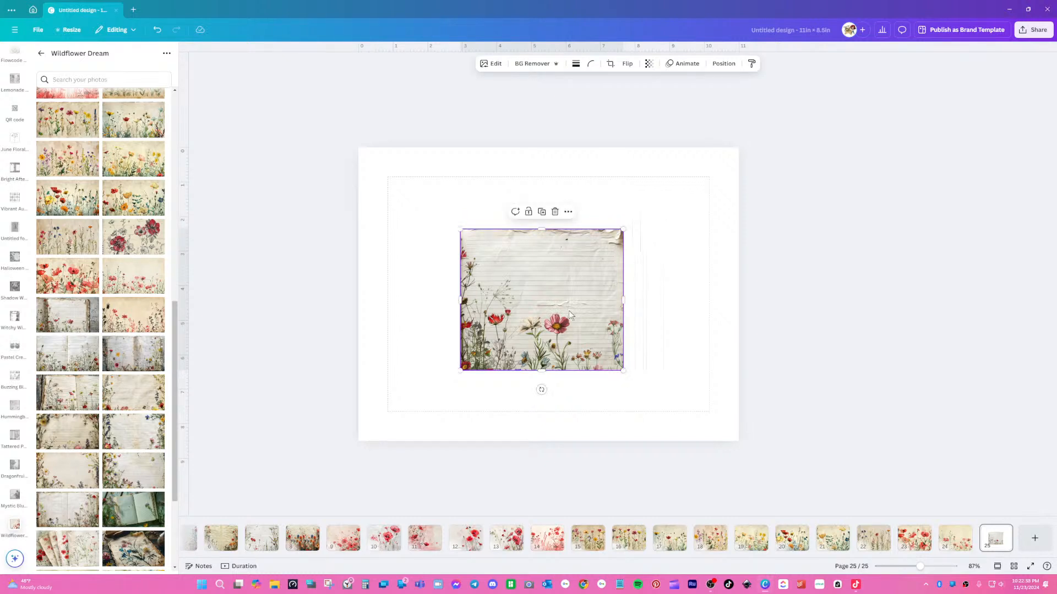
# - Align page 25's photo to the page's upper-left corner, enlarge it, trim its torn right edge and scale it to full page width
pyautogui.moveTo(570, 309); pyautogui.dragTo(474, 229)
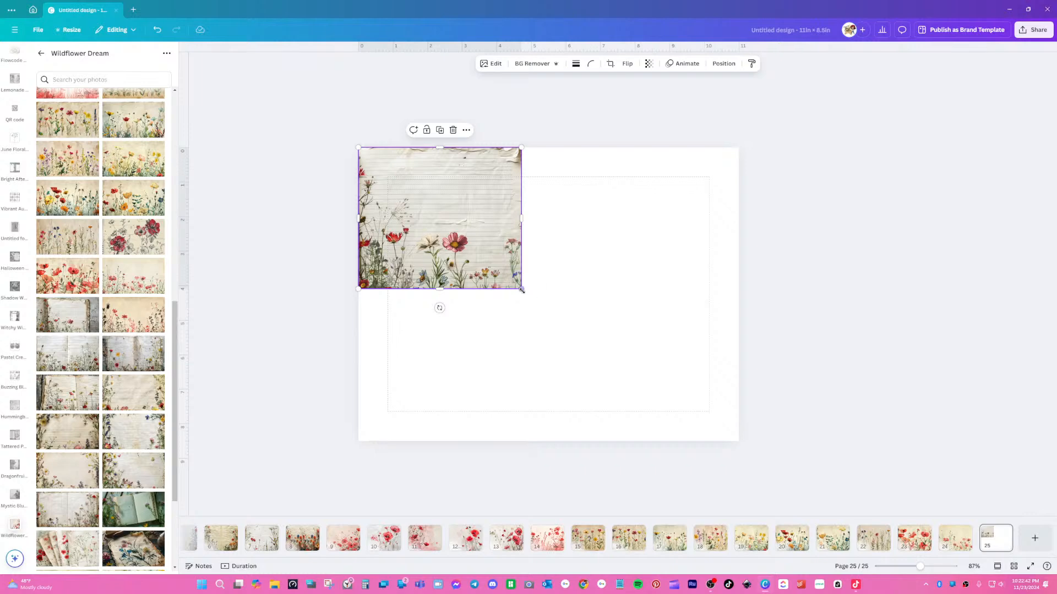
pyautogui.moveTo(542, 325); pyautogui.dragTo(693, 443)
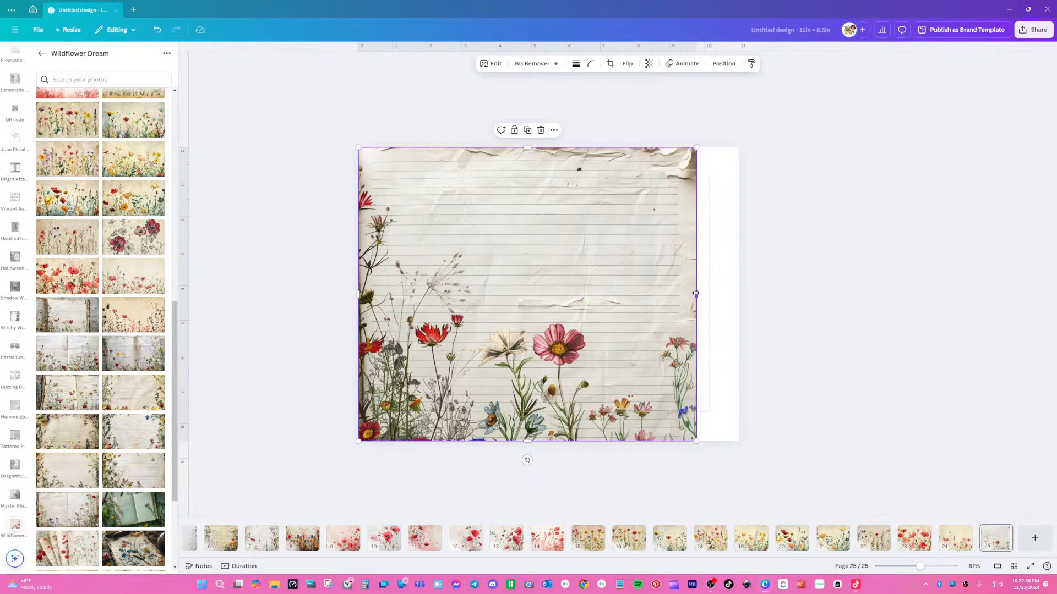
pyautogui.moveTo(696, 294); pyautogui.dragTo(681, 295)
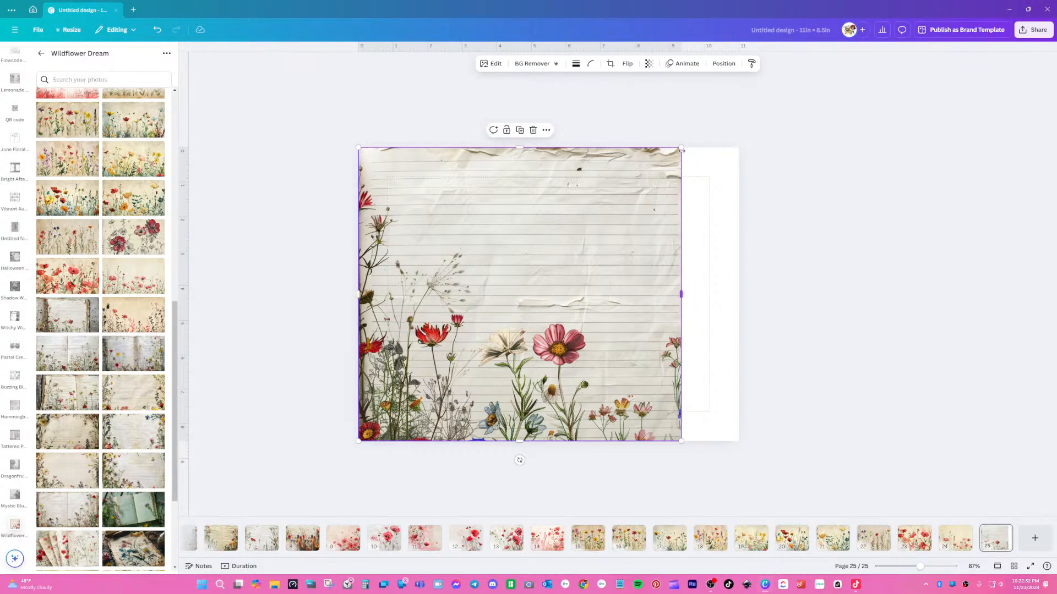
pyautogui.moveTo(681, 150); pyautogui.dragTo(761, 138)
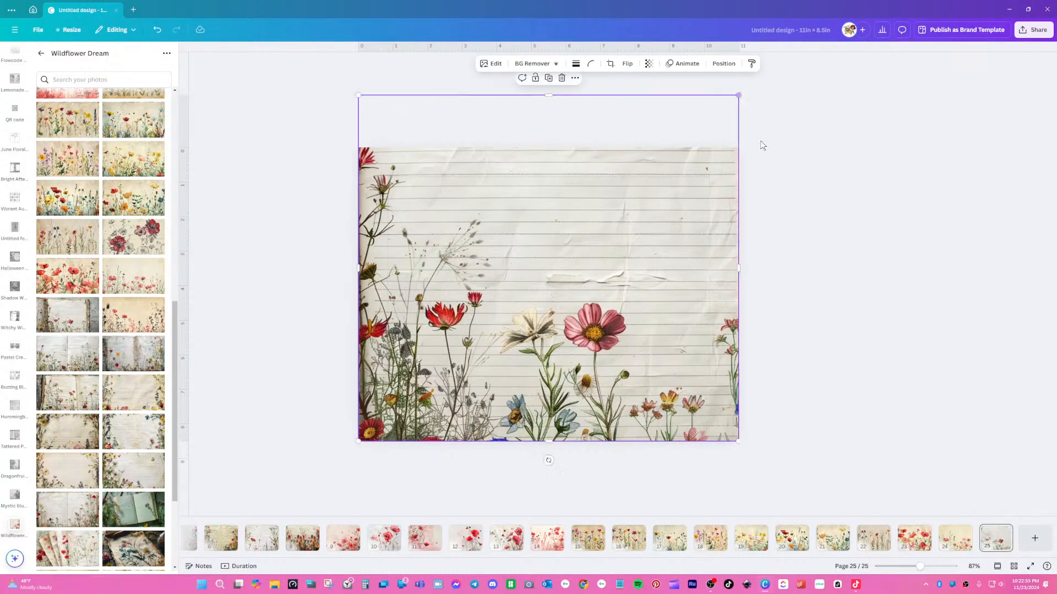
# - Trim the left edge of page 25's lined journal photo and scale it back out to full page width
pyautogui.click(815, 308)
pyautogui.click(563, 279)
pyautogui.moveTo(361, 268); pyautogui.dragTo(366, 269)
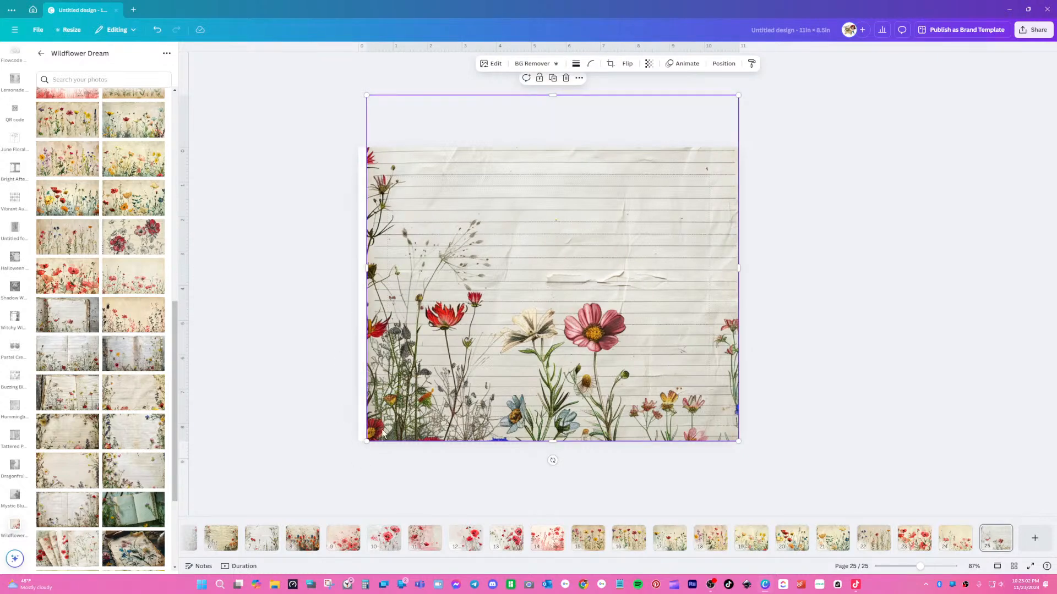
pyautogui.moveTo(367, 442); pyautogui.dragTo(358, 449)
pyautogui.doubleClick(437, 401)
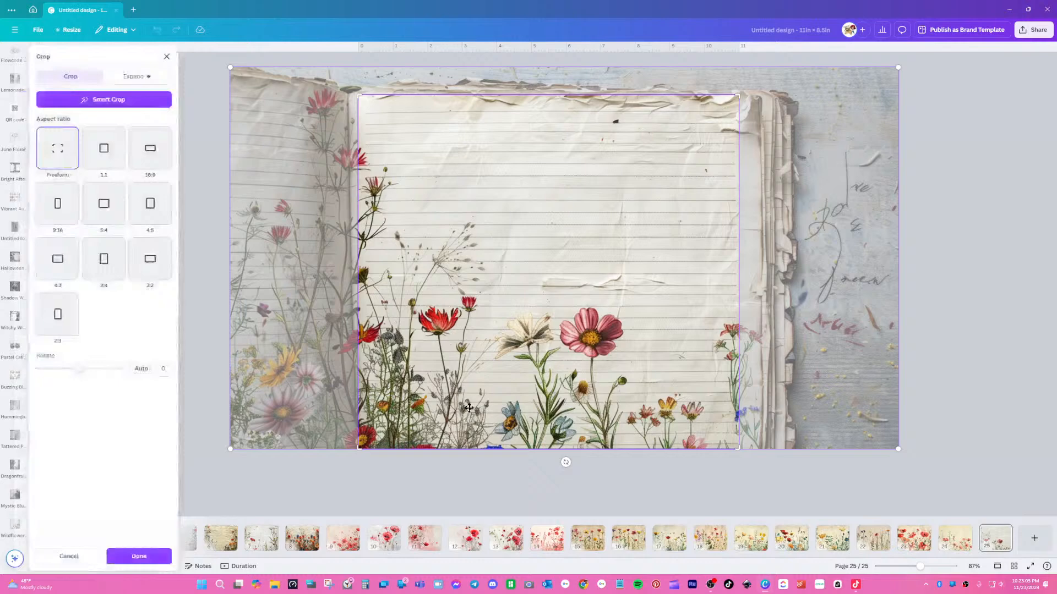
pyautogui.click(570, 477)
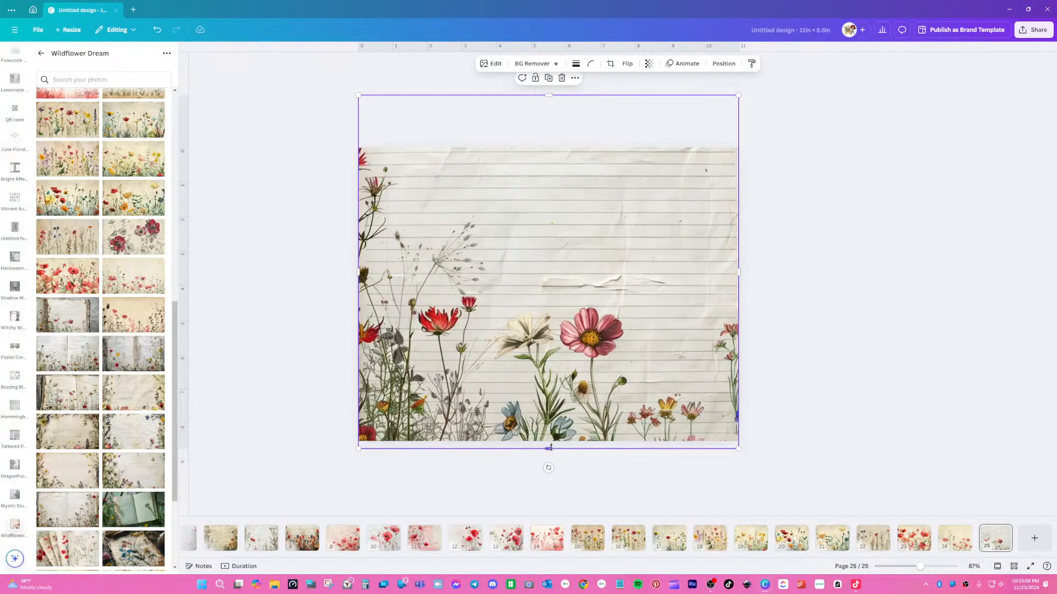
# - Crop page 25's photo to the page's bottom and top edges and shift the image upward inside its crop frame
pyautogui.moveTo(549, 445); pyautogui.dragTo(551, 441)
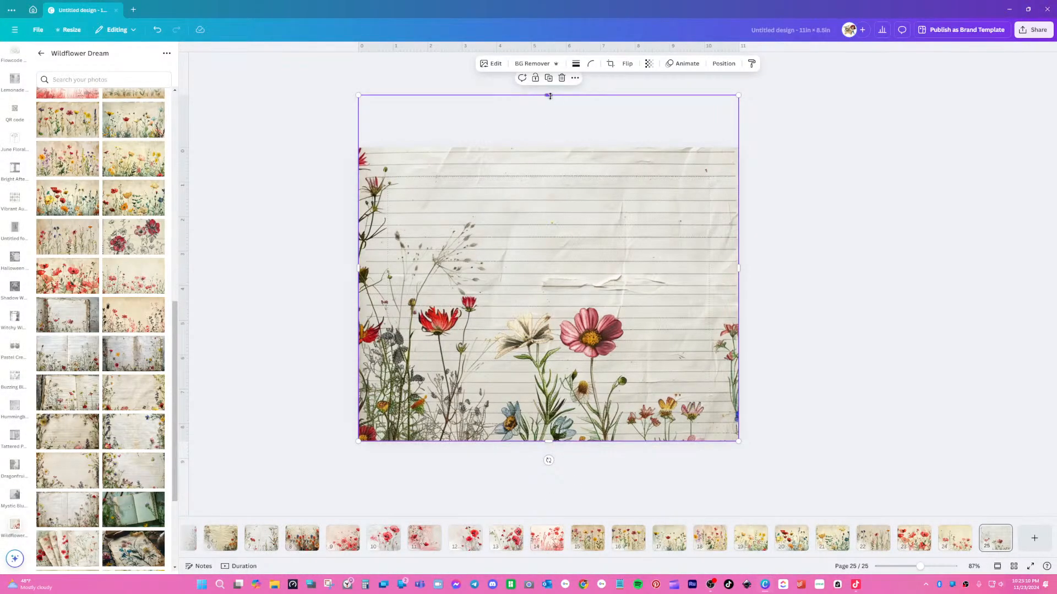
pyautogui.moveTo(548, 95); pyautogui.dragTo(541, 148)
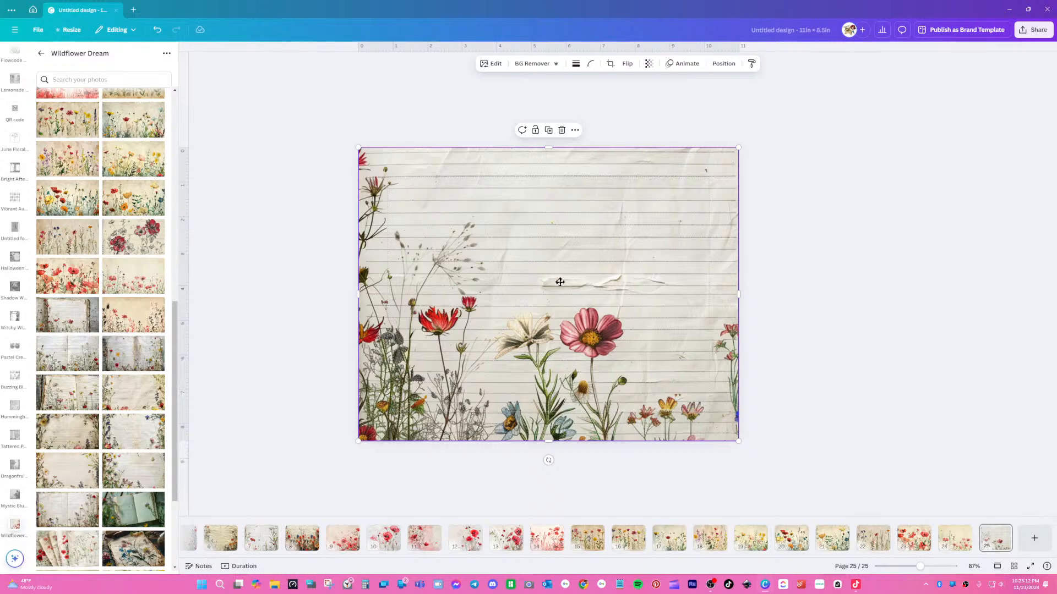
pyautogui.doubleClick(560, 295)
pyautogui.moveTo(561, 297); pyautogui.dragTo(565, 277)
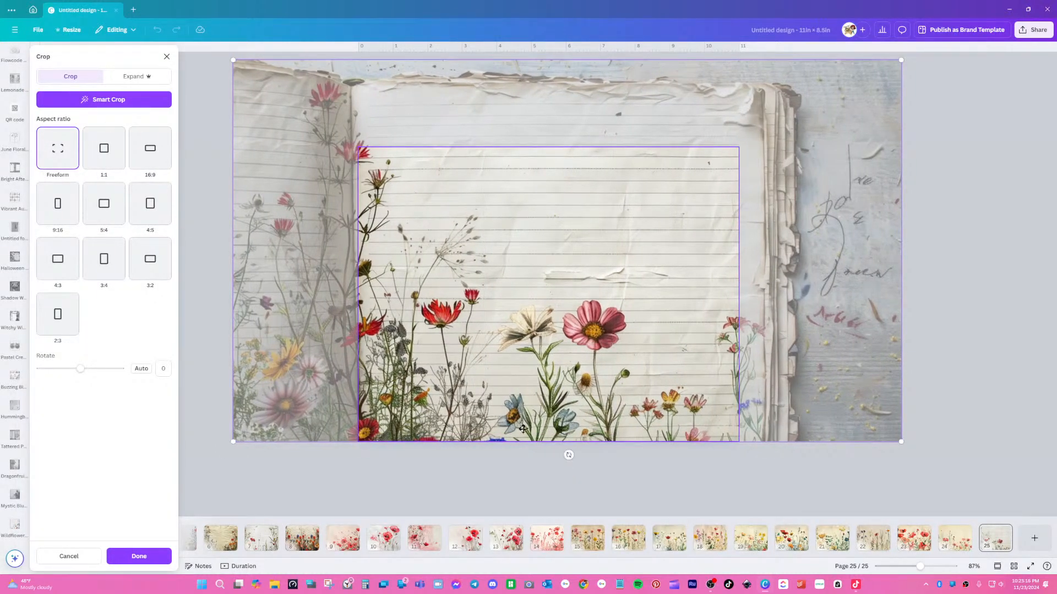
pyautogui.press('Return')
pyautogui.click(527, 478)
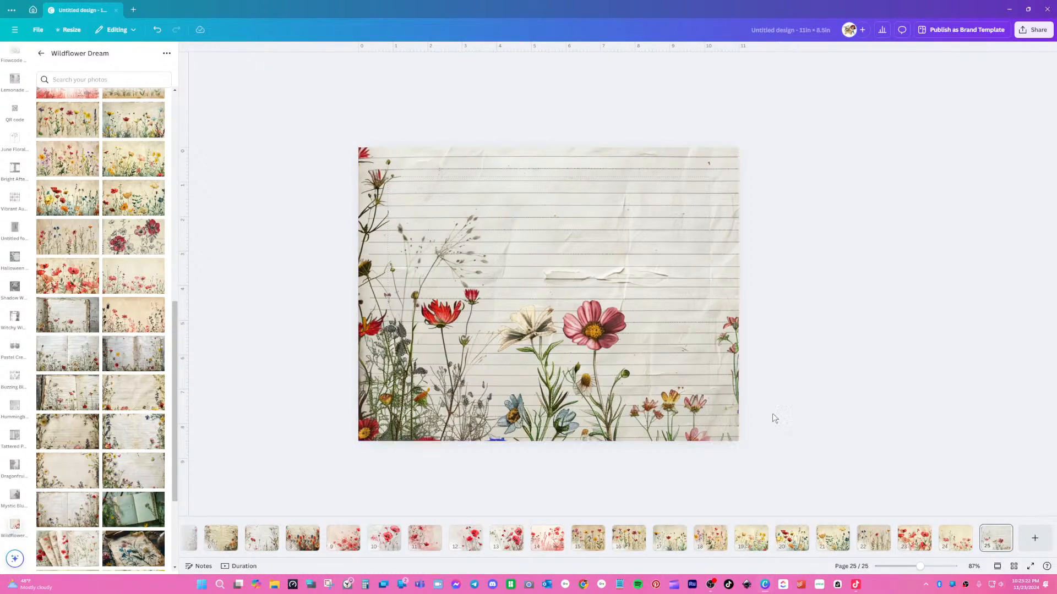
# - Add page 26 and place the open lined journal photo with the center crease in the page's upper-left corner
pyautogui.click(1033, 541)
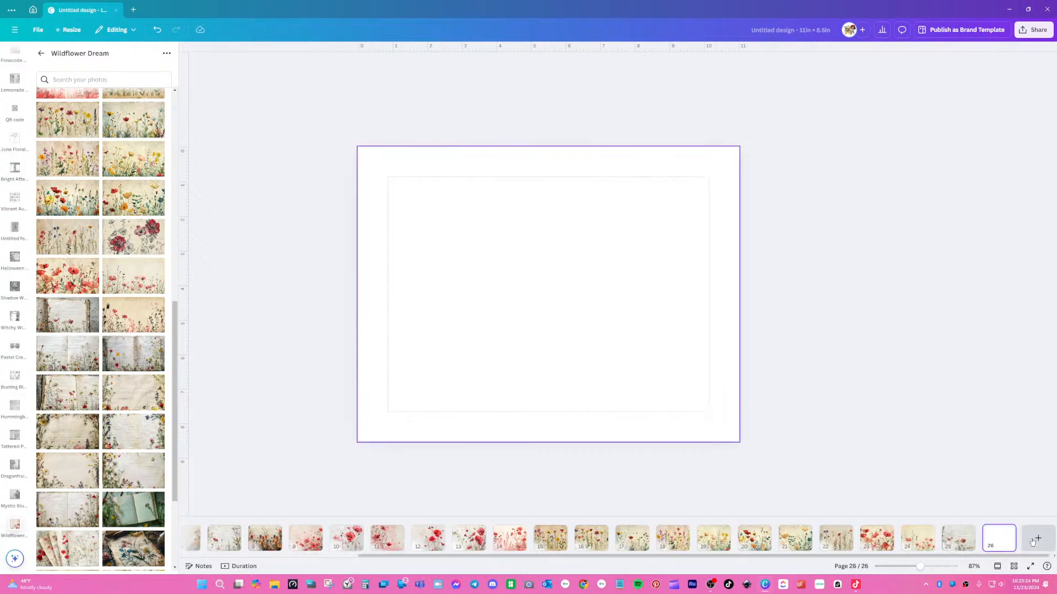
pyautogui.click(132, 319)
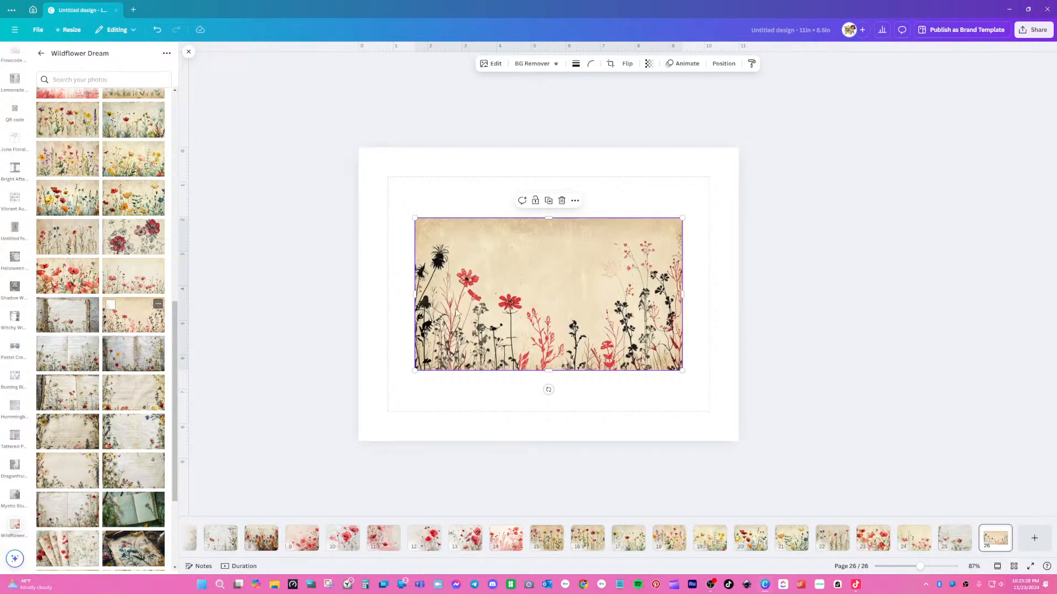
pyautogui.click(564, 204)
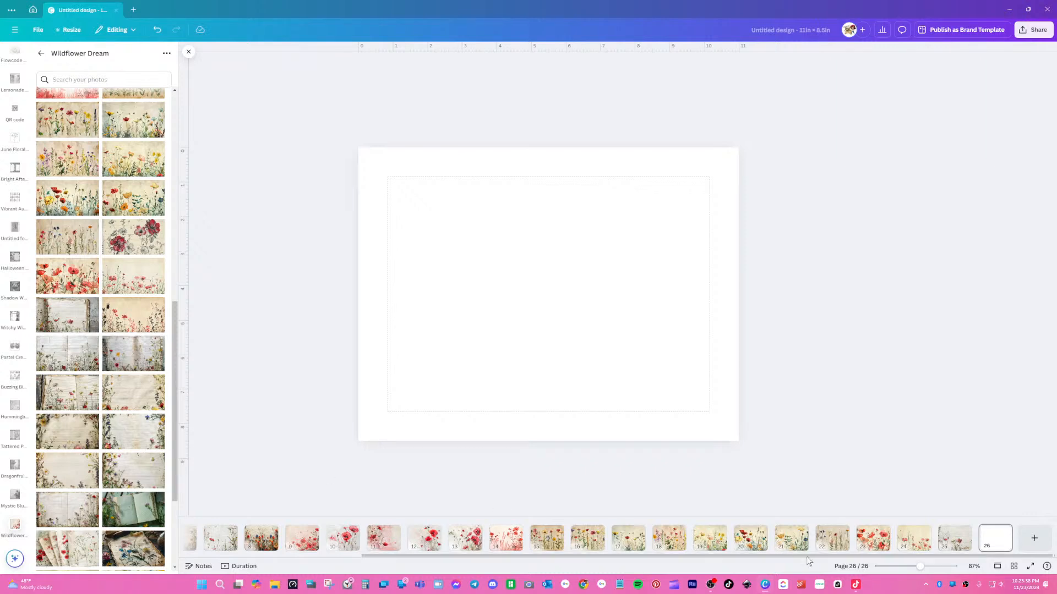
pyautogui.click(950, 548)
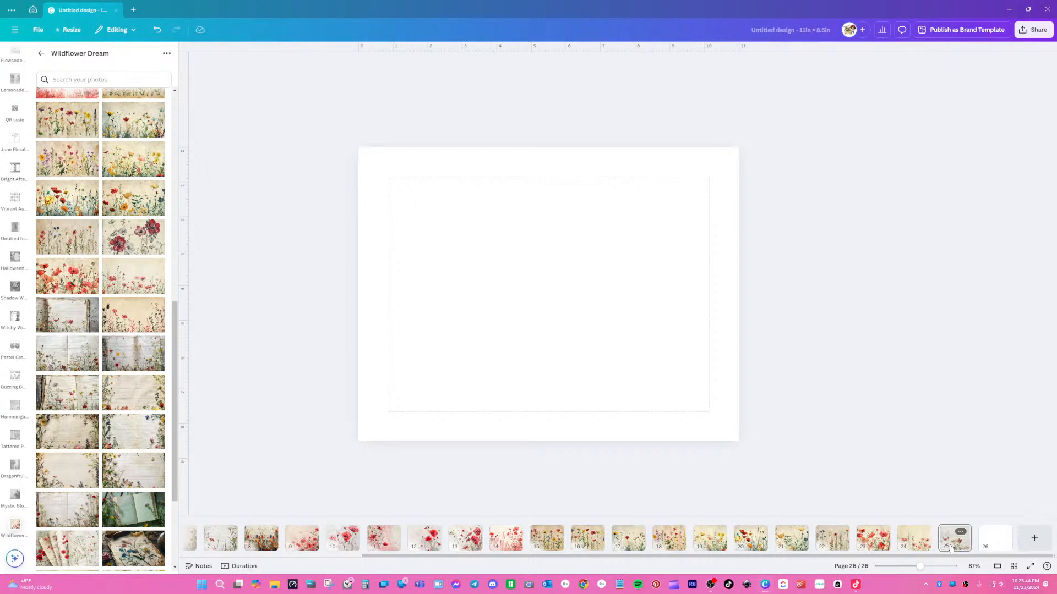
pyautogui.click(985, 545)
pyautogui.click(118, 370)
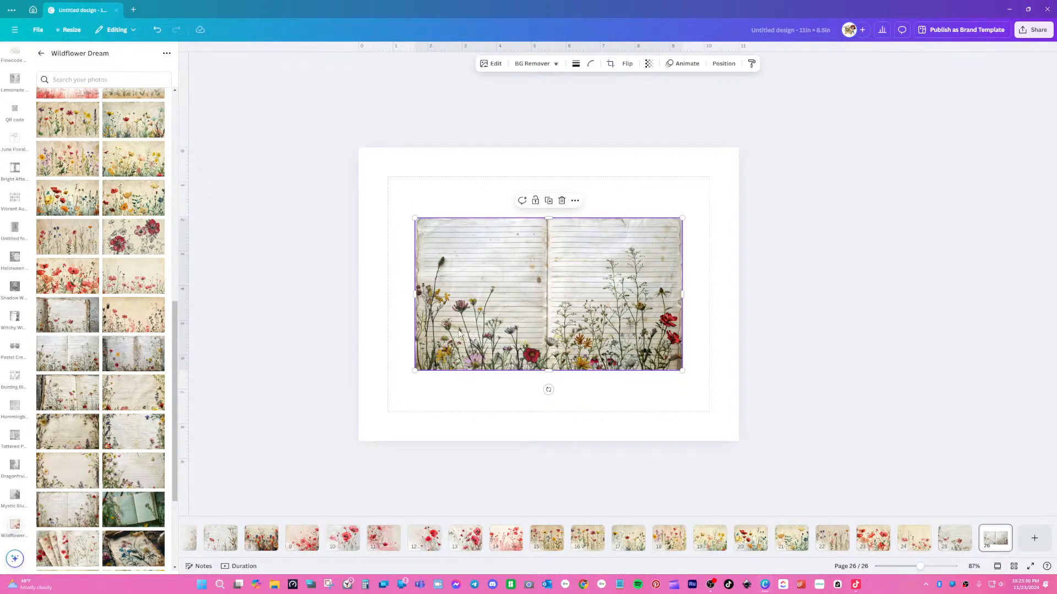
pyautogui.moveTo(481, 324); pyautogui.dragTo(426, 253)
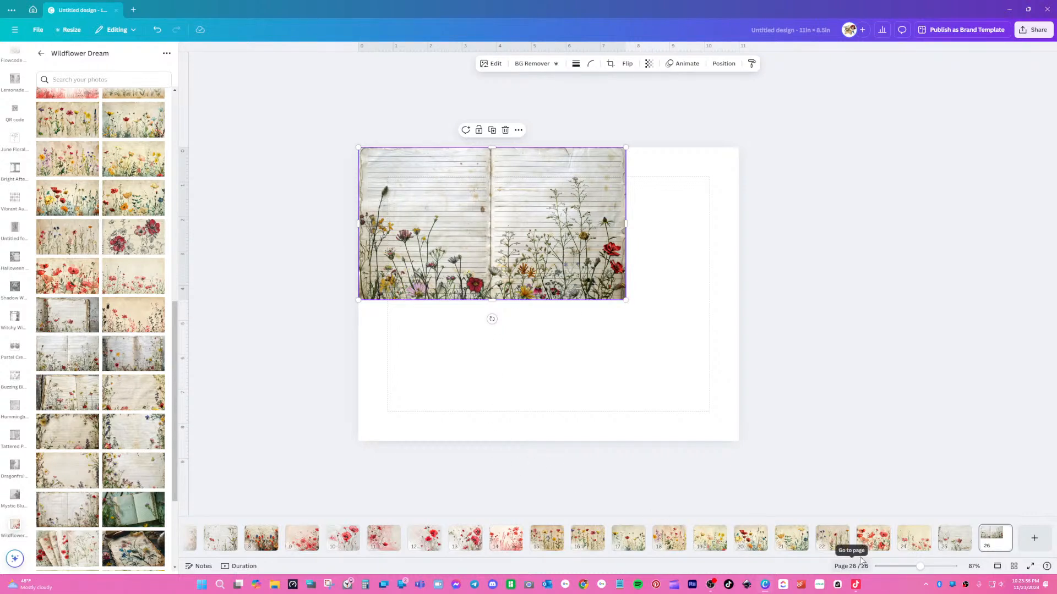
# - Enlarge page 26's journal photo to full page width and extend it down to the page's bottom edge
pyautogui.moveTo(844, 557); pyautogui.dragTo(656, 566)
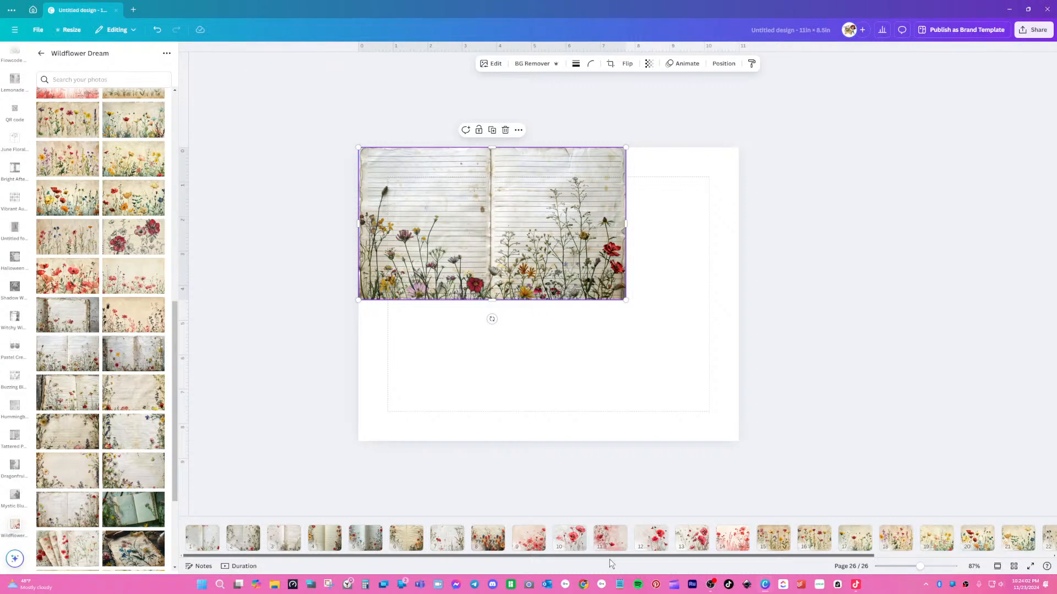
pyautogui.moveTo(669, 557); pyautogui.dragTo(962, 553)
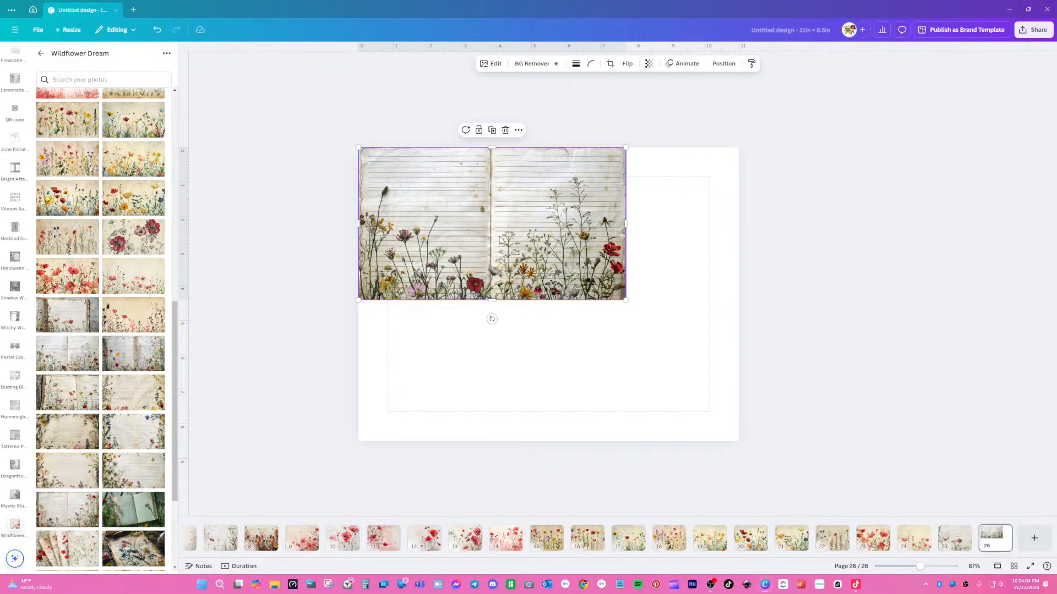
pyautogui.moveTo(624, 299); pyautogui.dragTo(717, 406)
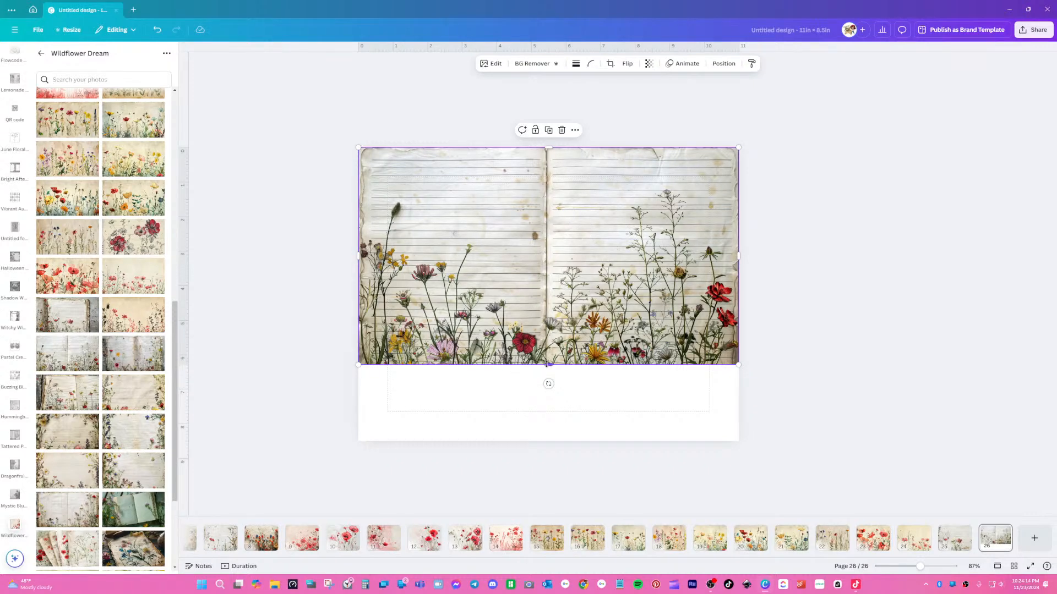
pyautogui.moveTo(548, 365); pyautogui.dragTo(547, 441)
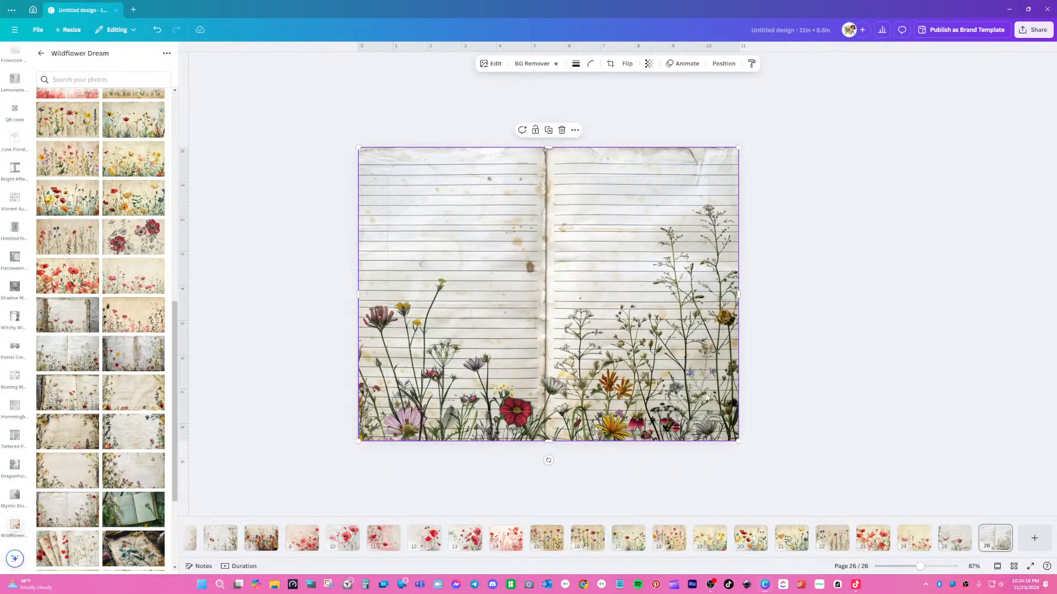
pyautogui.doubleClick(609, 324)
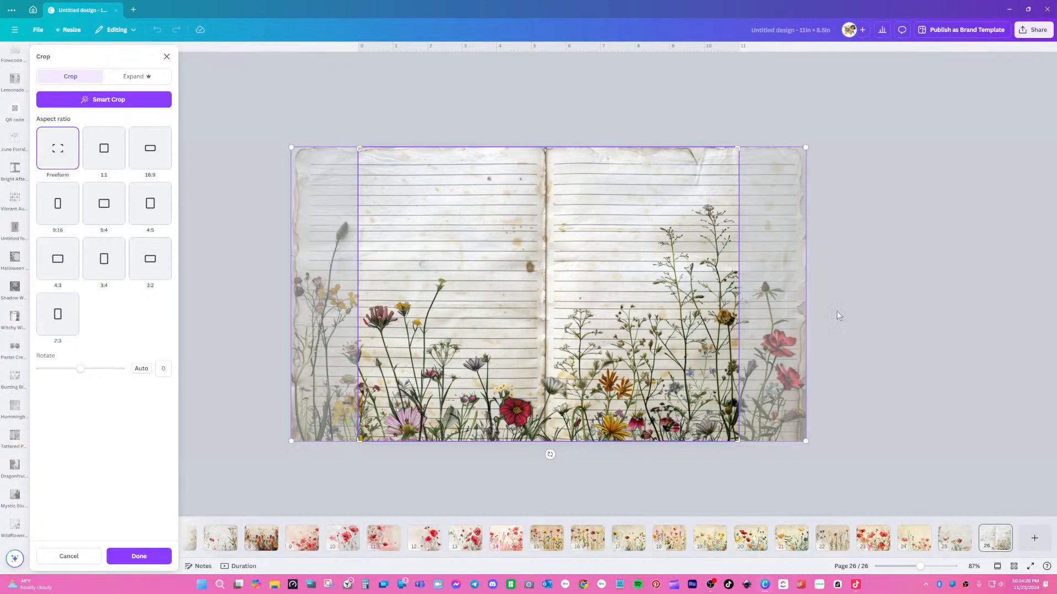
pyautogui.click(843, 311)
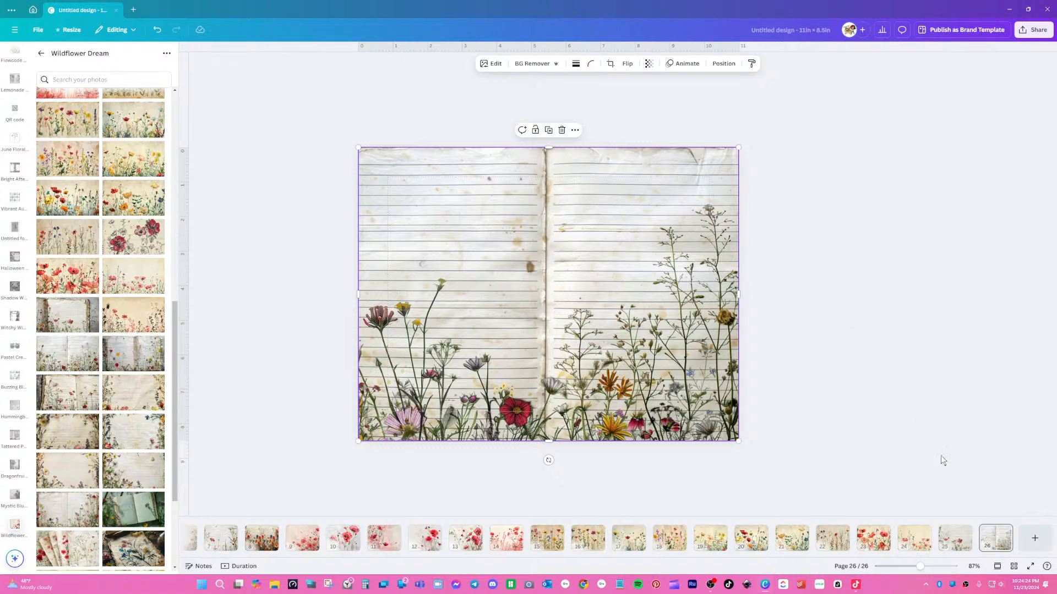
# - Add pages 27 to 30 and place the next four lined journal paper photos, one on each page
pyautogui.click(1031, 542)
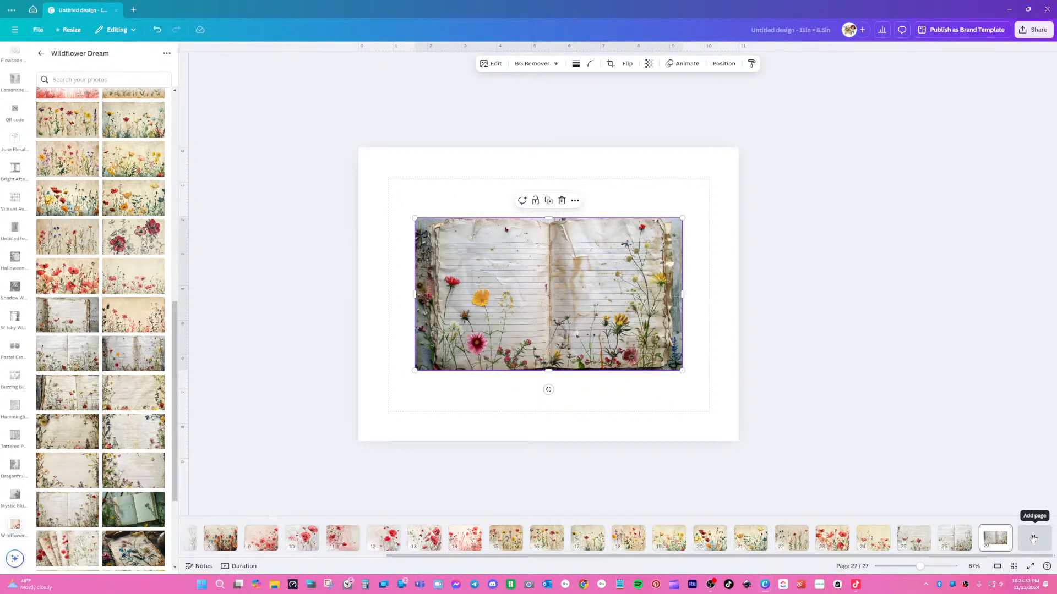
pyautogui.click(1032, 539)
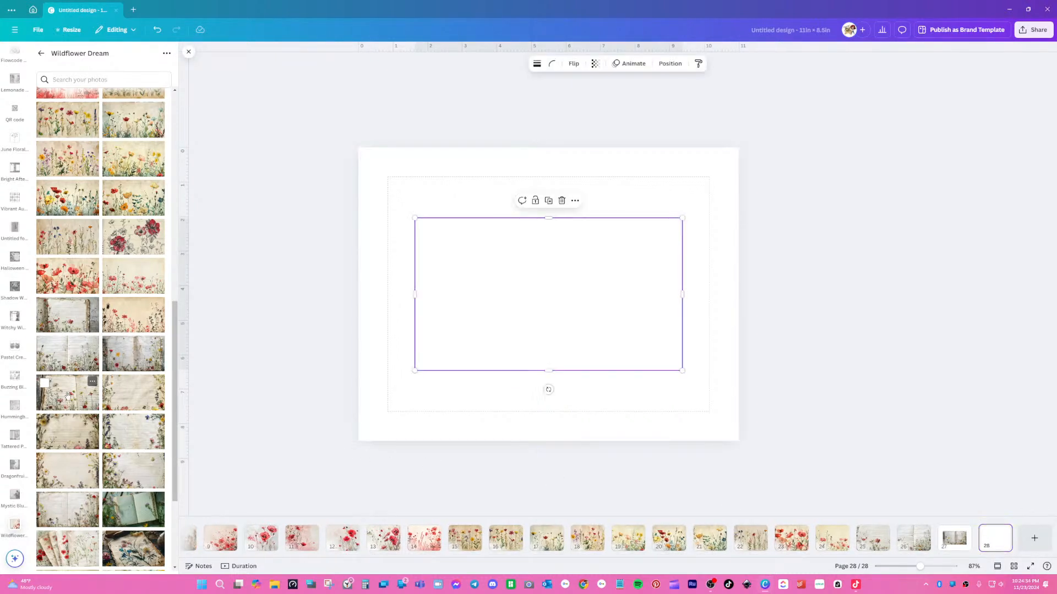
pyautogui.click(68, 395)
pyautogui.click(1033, 538)
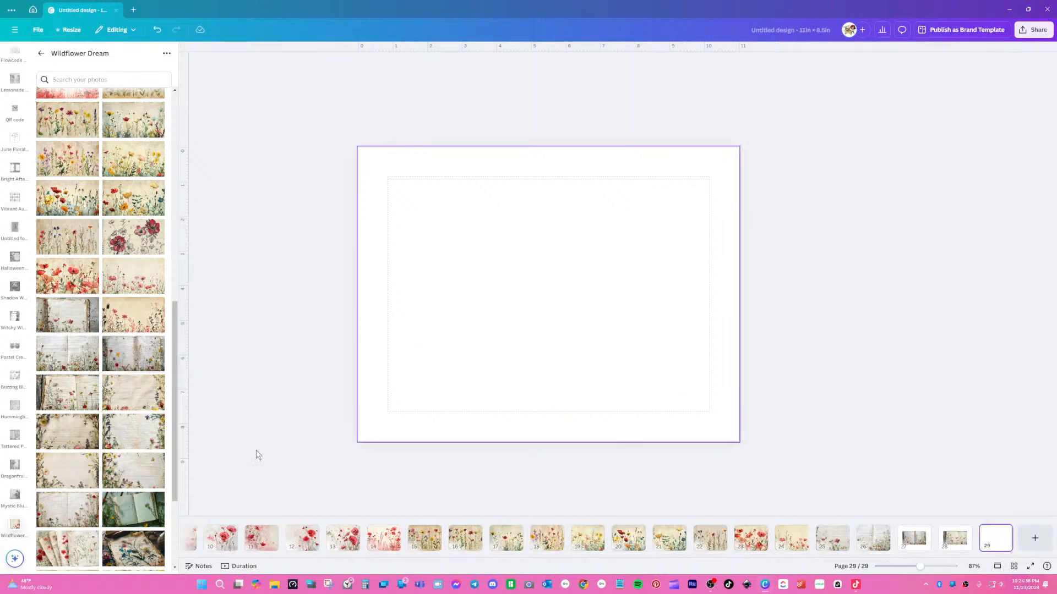
pyautogui.click(131, 400)
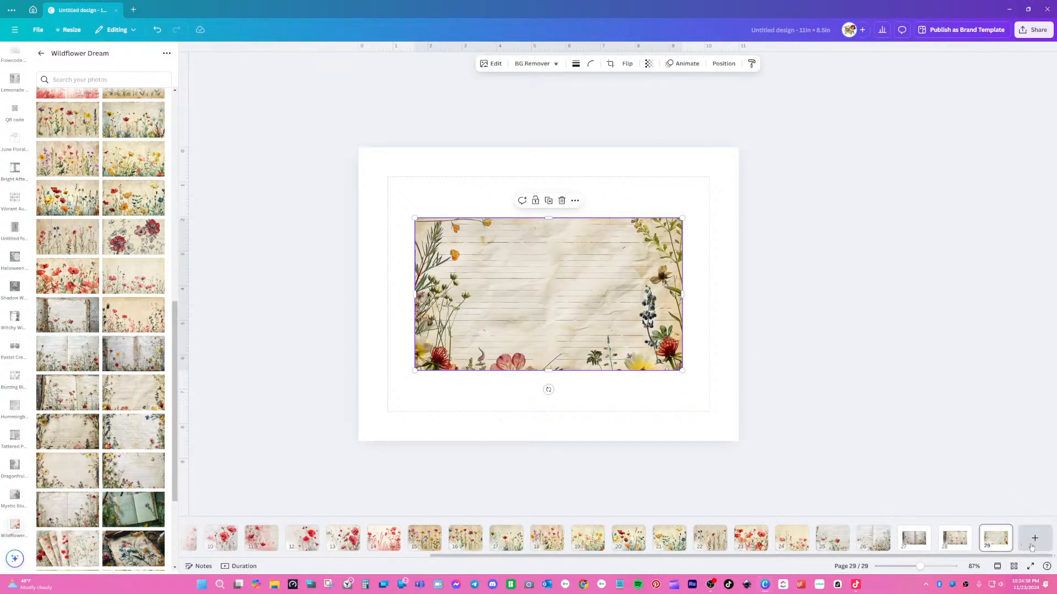
pyautogui.click(1033, 538)
pyautogui.click(88, 432)
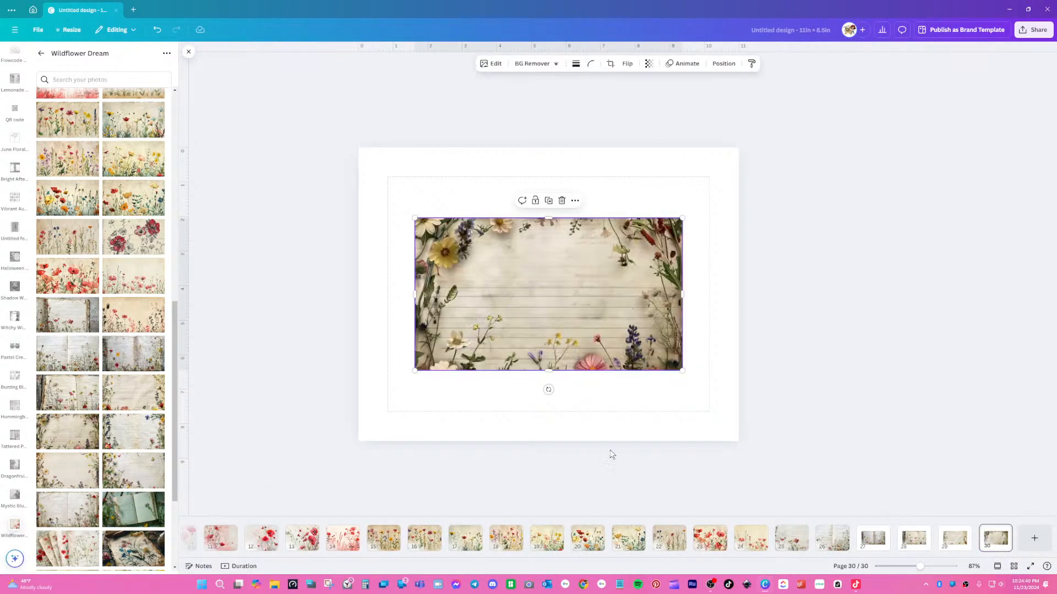
# - Add pages 31 to 34 and place one of the following floral-bordered lined paper photos on each
pyautogui.click(1033, 538)
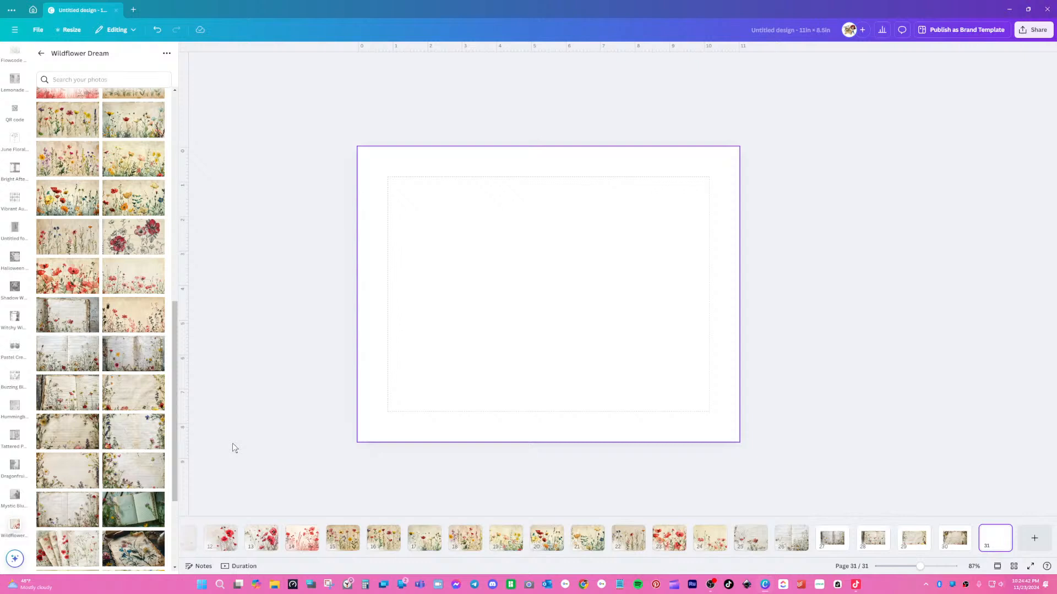
pyautogui.click(139, 432)
pyautogui.click(1034, 538)
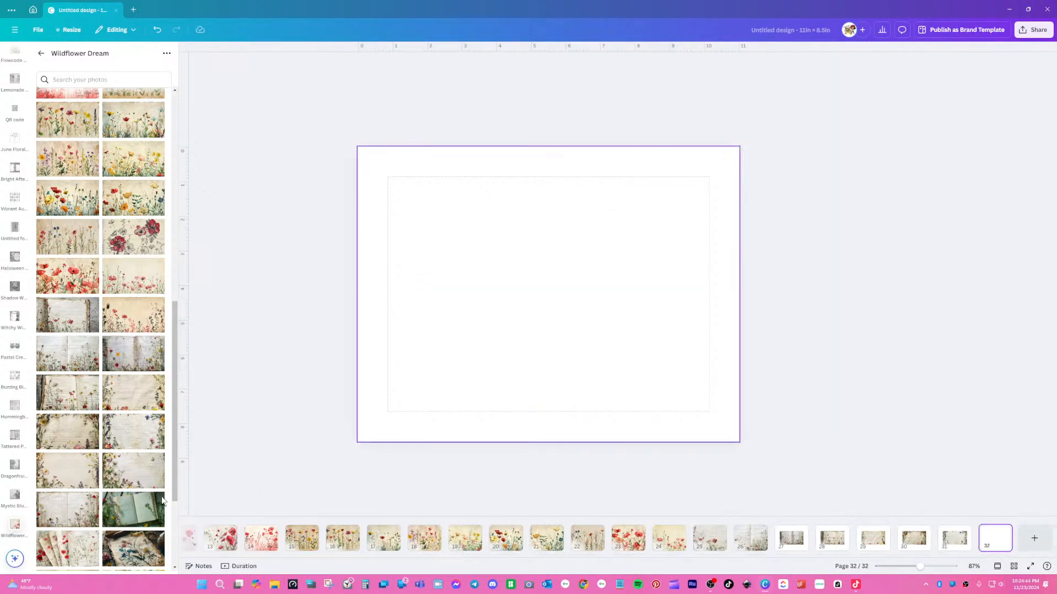
pyautogui.click(59, 472)
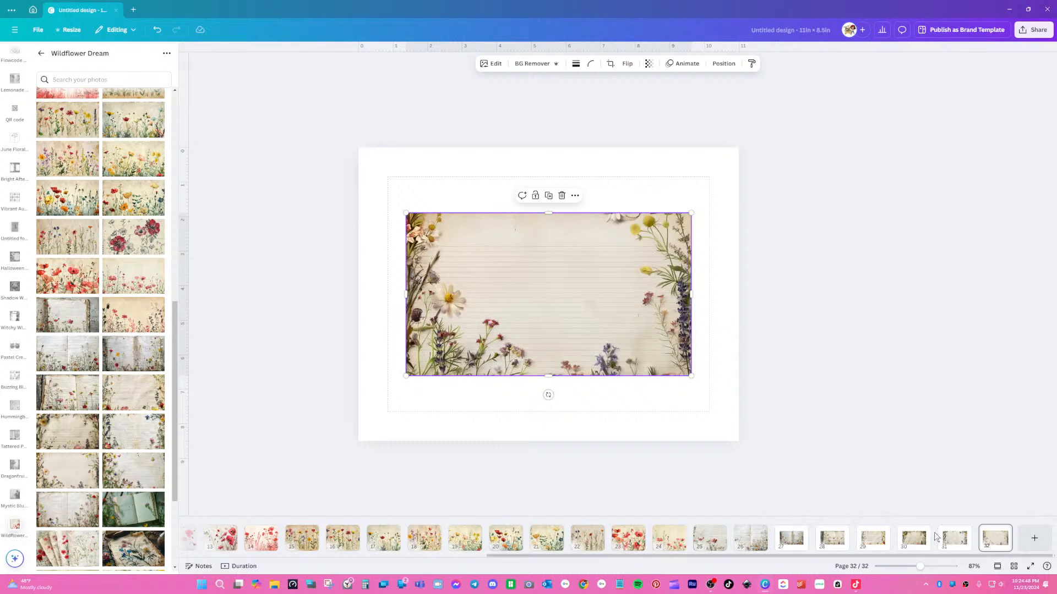
pyautogui.press('Escape')
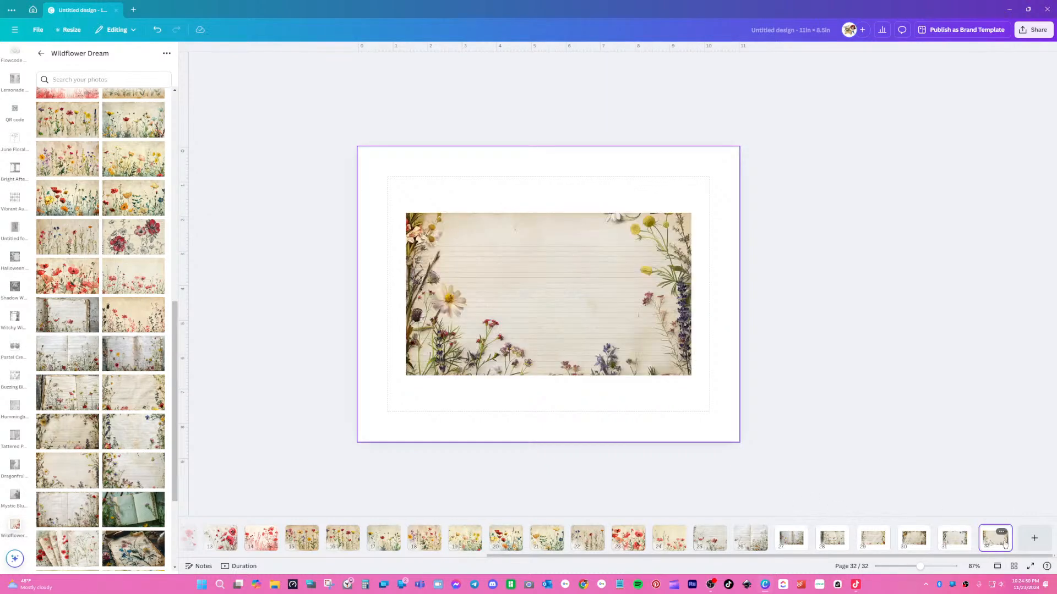
pyautogui.click(1034, 539)
pyautogui.click(123, 478)
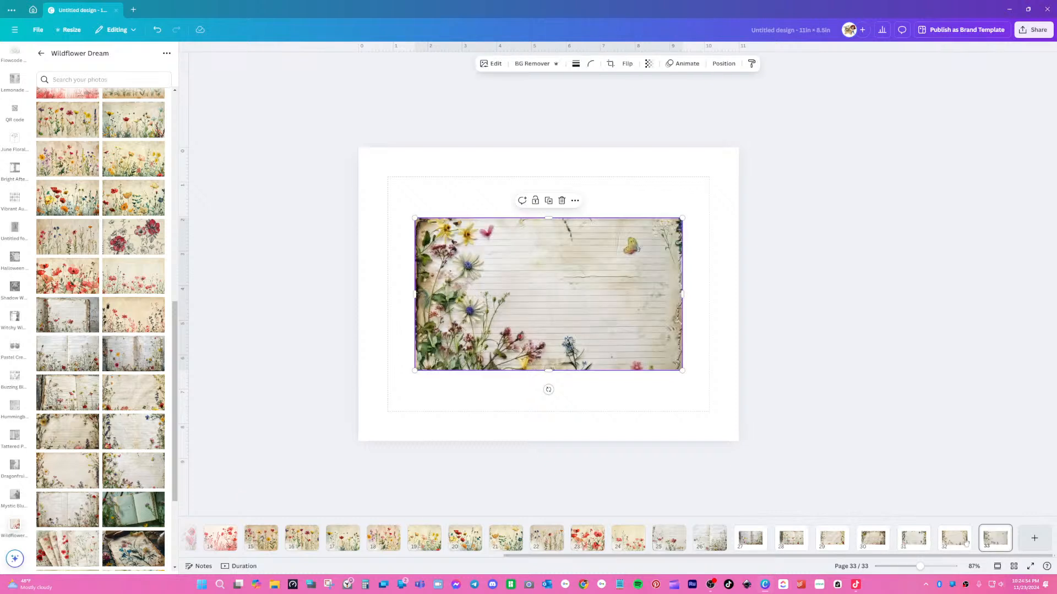
pyautogui.click(1034, 538)
pyautogui.click(67, 510)
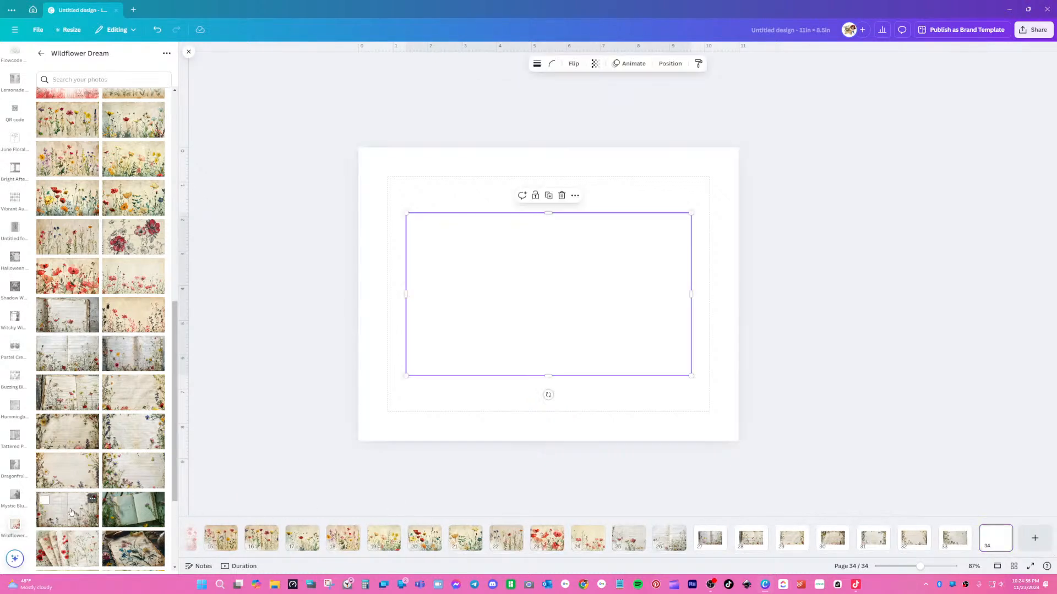
# - Crop all four sides of page 27's open journal photo to remove the book's outer edges and background
pyautogui.click(710, 538)
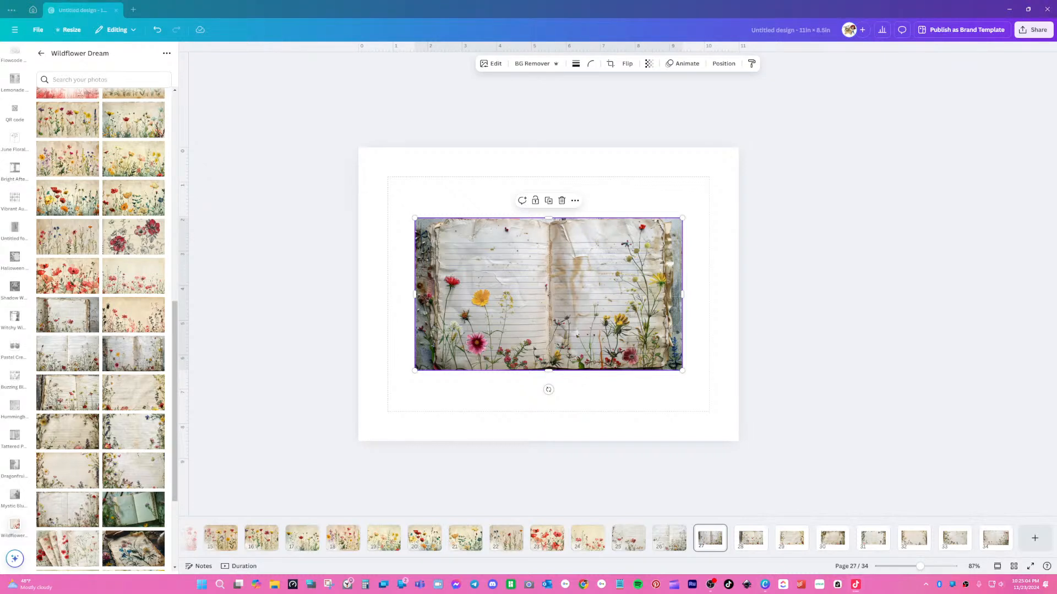
pyautogui.click(536, 305)
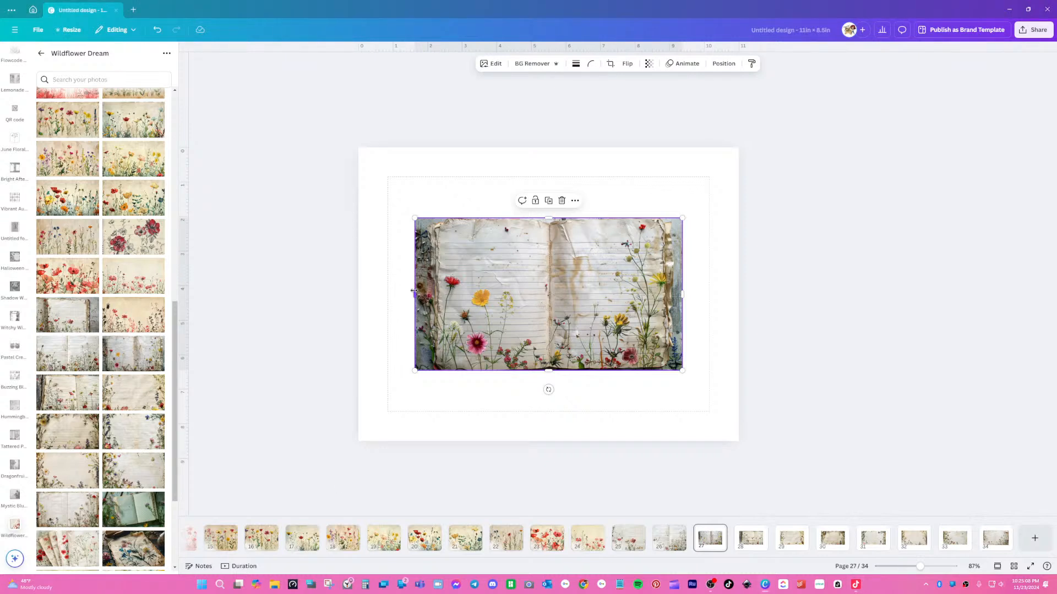
pyautogui.moveTo(413, 291); pyautogui.dragTo(437, 288)
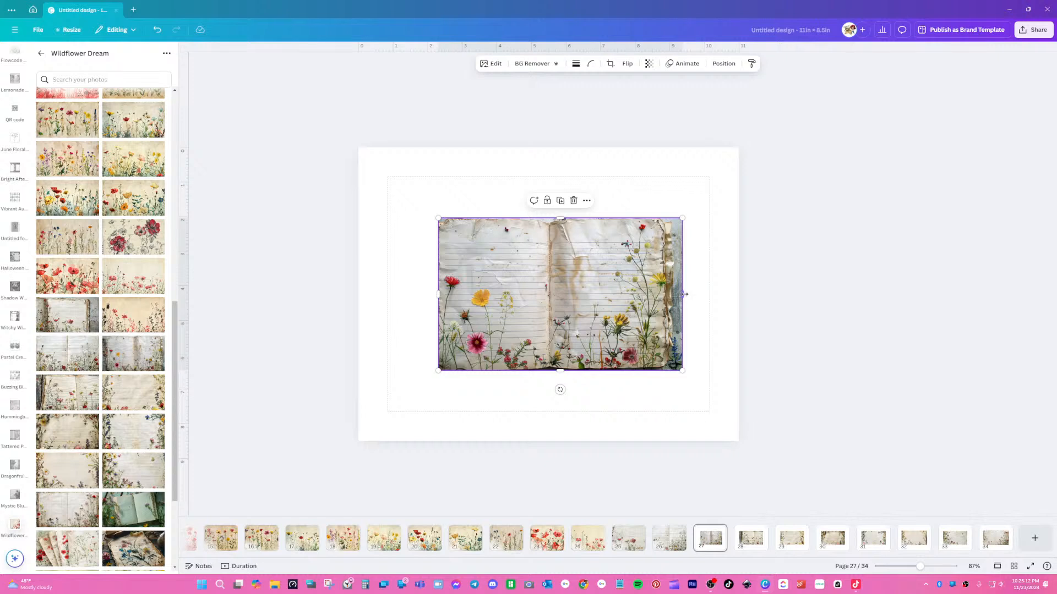
pyautogui.moveTo(684, 294); pyautogui.dragTo(667, 294)
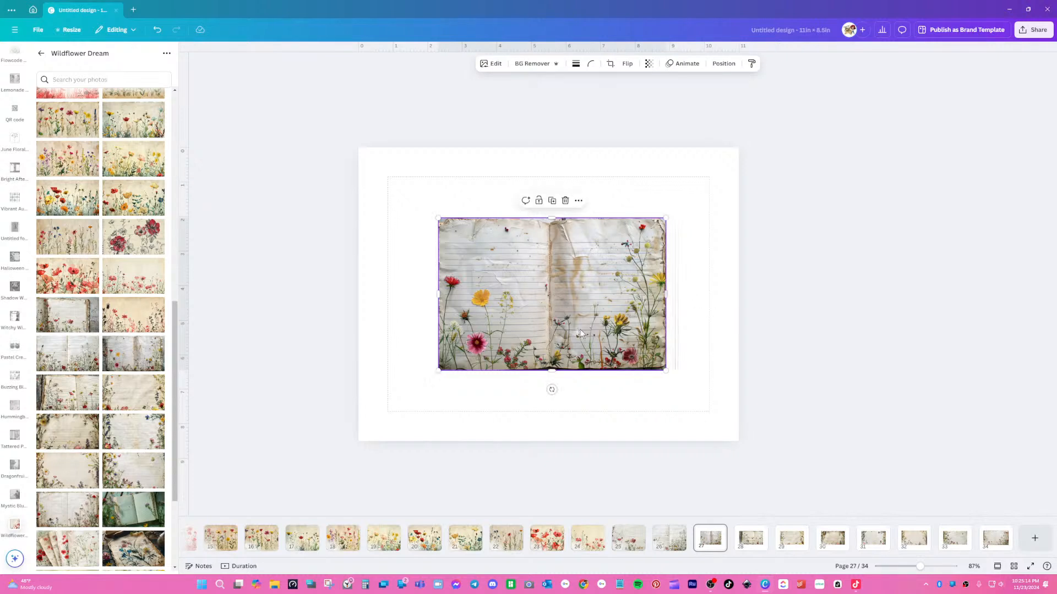
pyautogui.moveTo(551, 371); pyautogui.dragTo(551, 367)
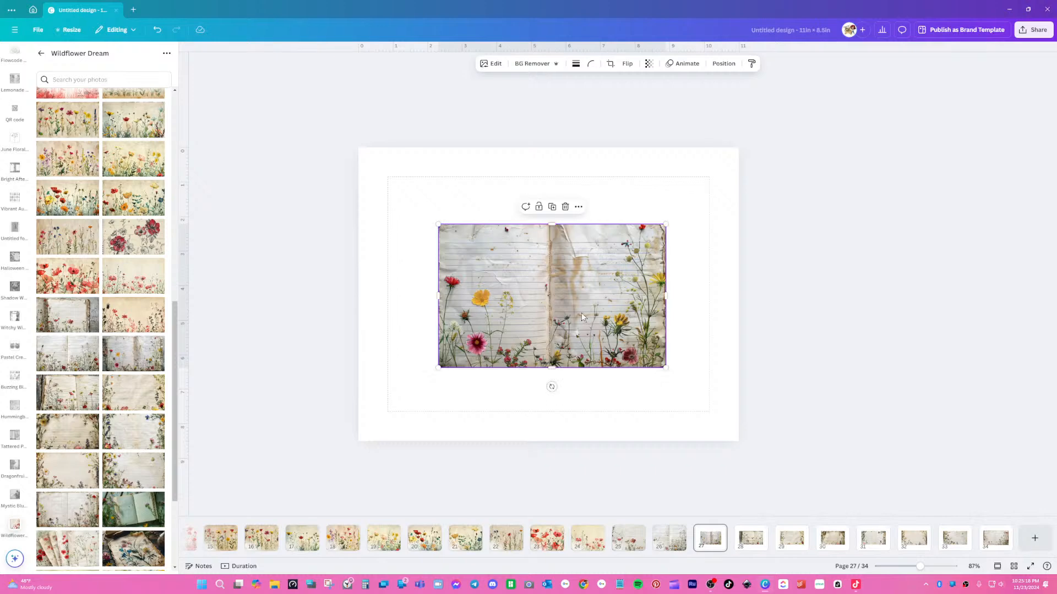
# - Align page 27's cropped journal photo to the page's top-left corner, enlarge it to full page width and trim the overhanging right side
pyautogui.moveTo(581, 310); pyautogui.dragTo(504, 239)
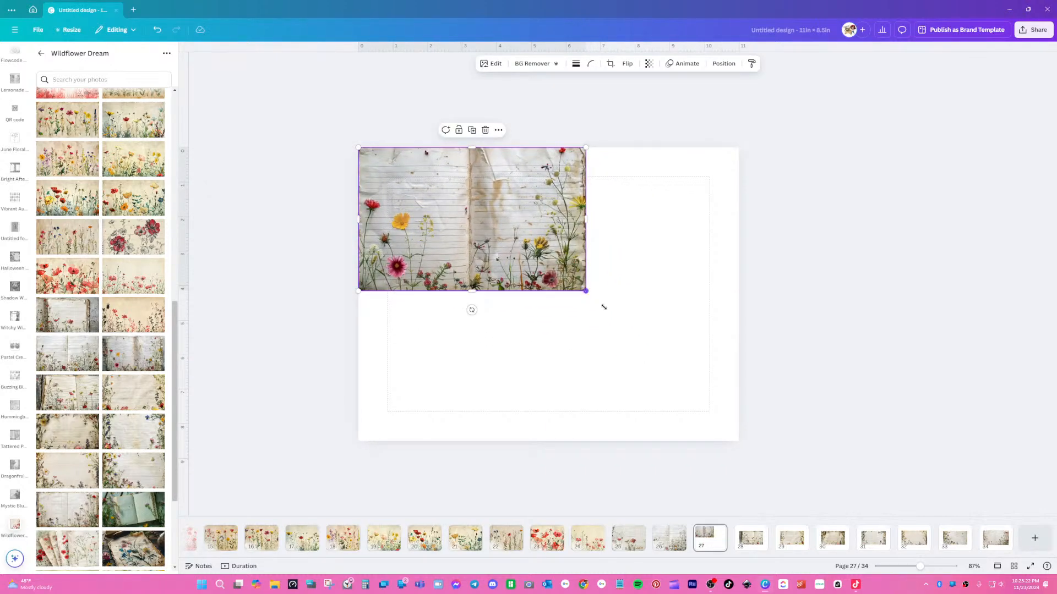
pyautogui.moveTo(585, 291); pyautogui.dragTo(721, 413)
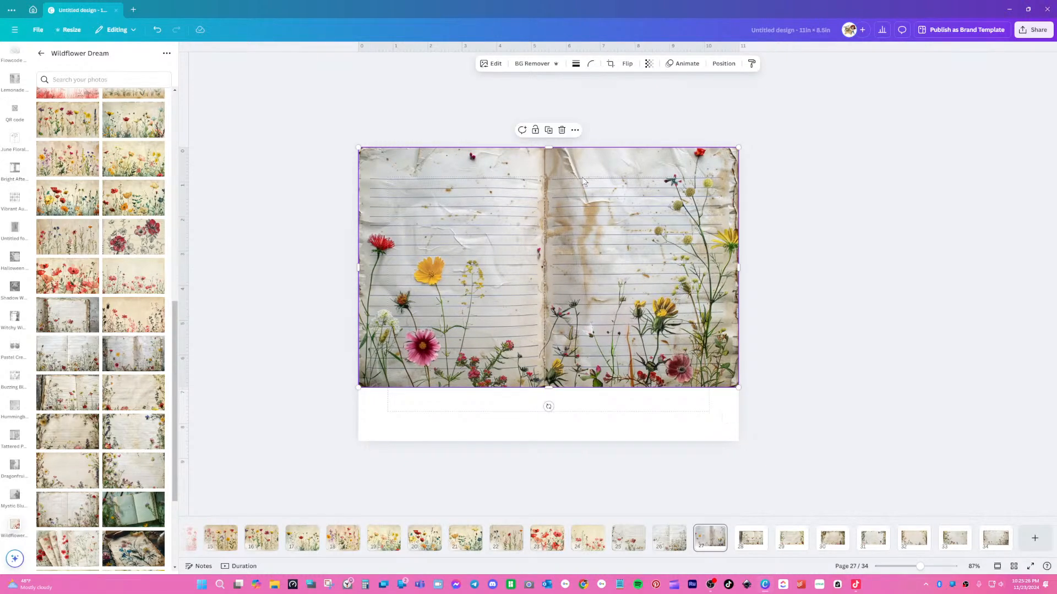
pyautogui.moveTo(577, 207); pyautogui.dragTo(584, 209)
pyautogui.moveTo(363, 388); pyautogui.dragTo(358, 391)
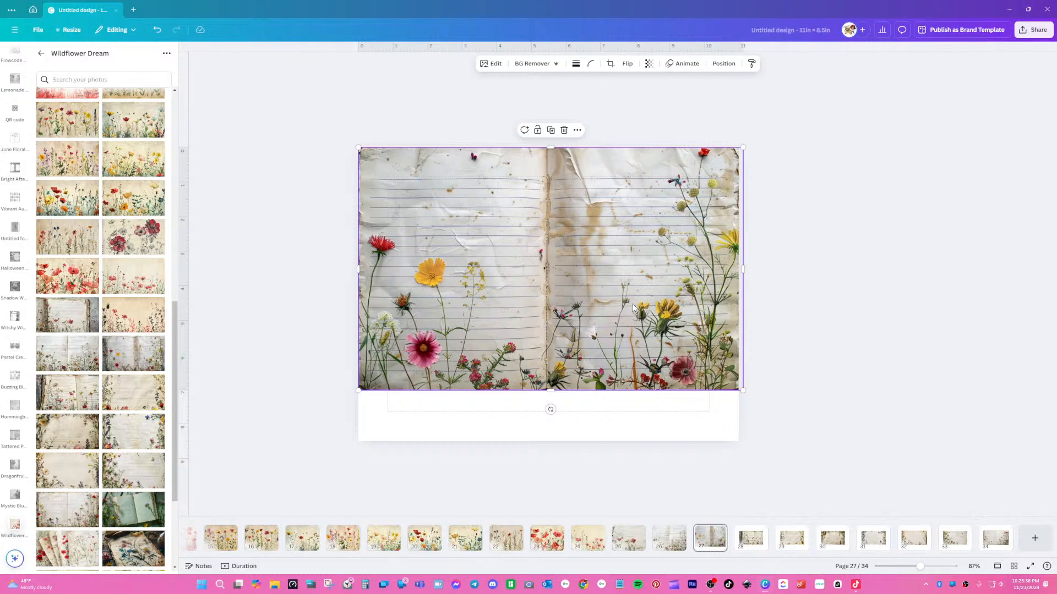
pyautogui.moveTo(633, 308); pyautogui.dragTo(628, 304)
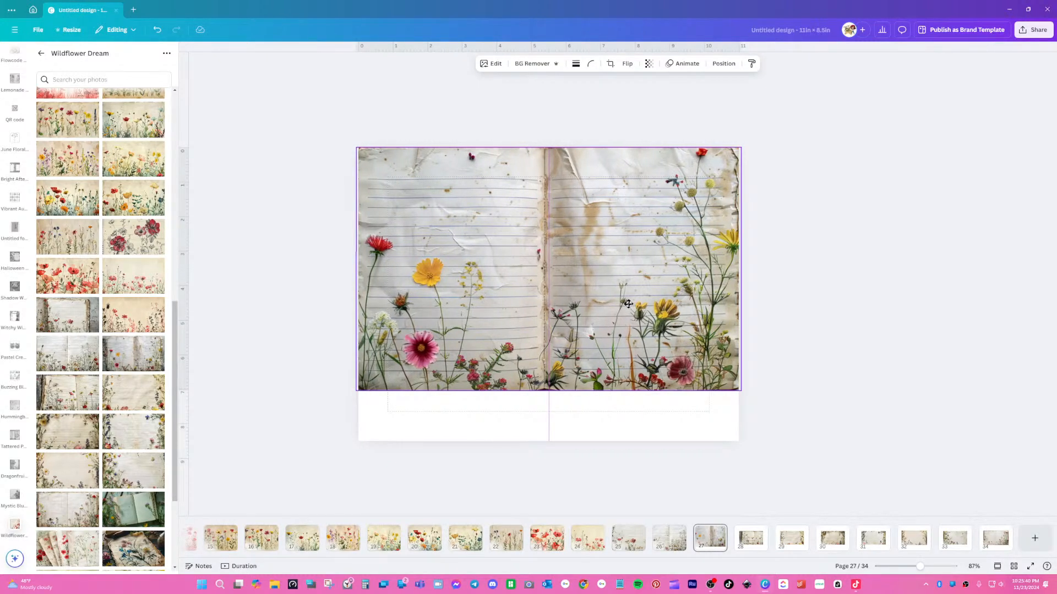
pyautogui.moveTo(630, 304); pyautogui.dragTo(632, 304)
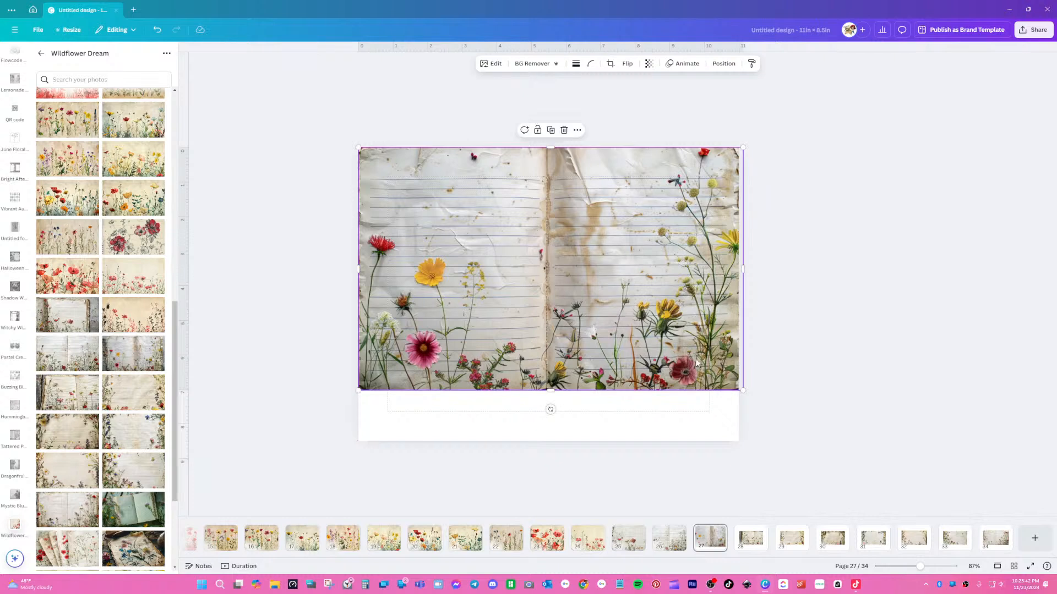
pyautogui.moveTo(742, 270); pyautogui.dragTo(738, 271)
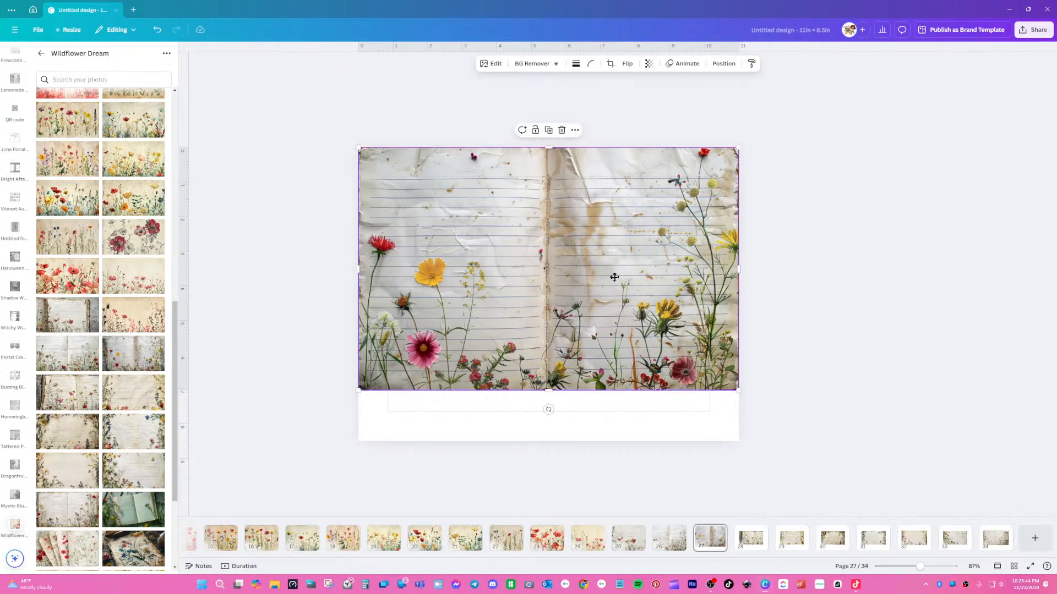
pyautogui.moveTo(611, 276); pyautogui.dragTo(613, 277)
# - Extend page 27's journal photo down to the page's bottom edge, trim the overhang and check its crop area
pyautogui.moveTo(549, 391); pyautogui.dragTo(549, 448)
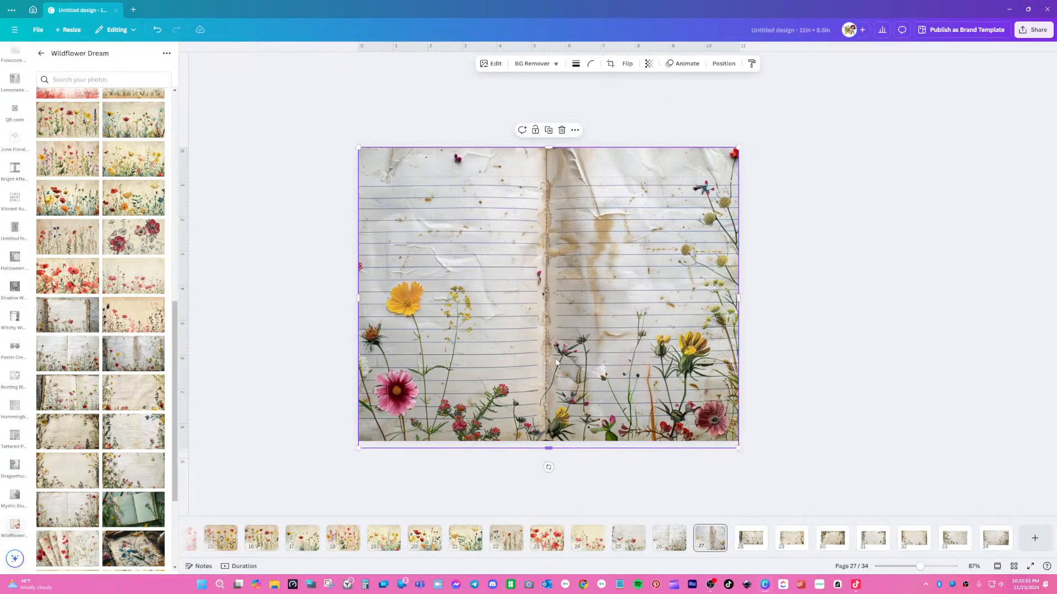
pyautogui.click(810, 282)
pyautogui.click(530, 398)
pyautogui.moveTo(548, 448); pyautogui.dragTo(547, 442)
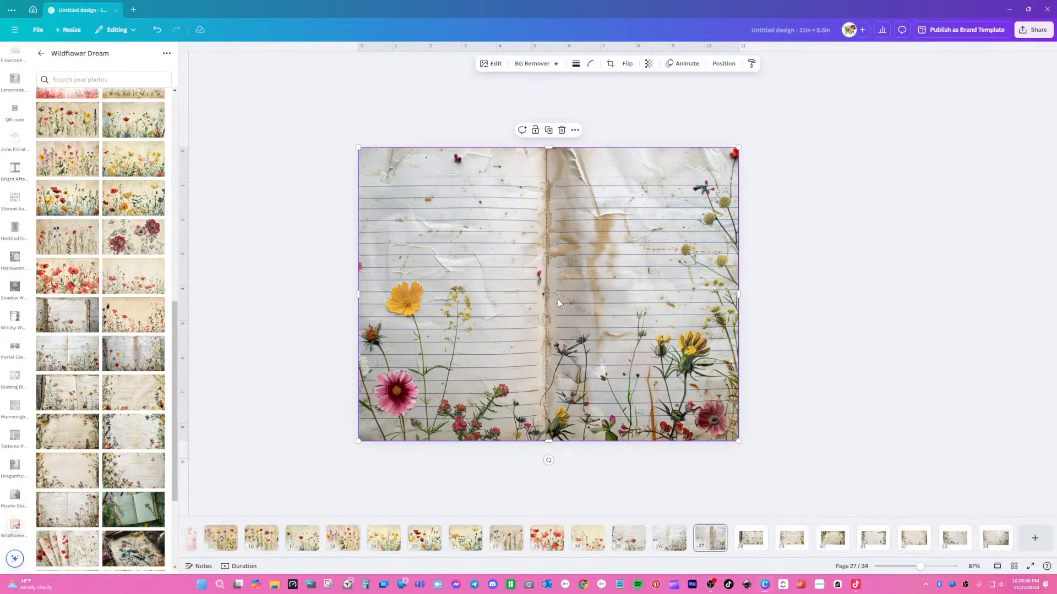
pyautogui.doubleClick(557, 299)
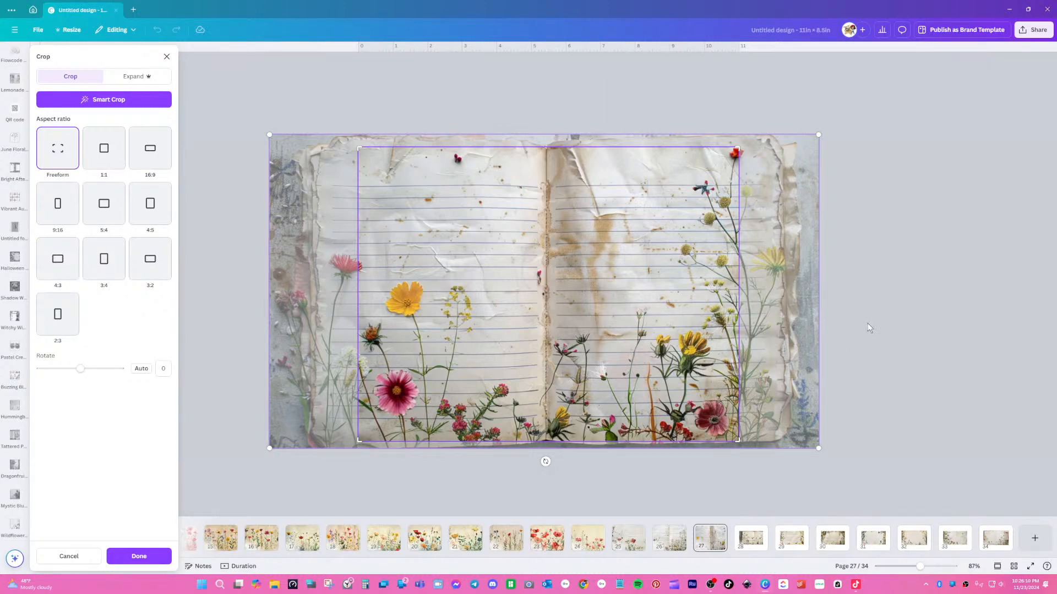
pyautogui.press('Return')
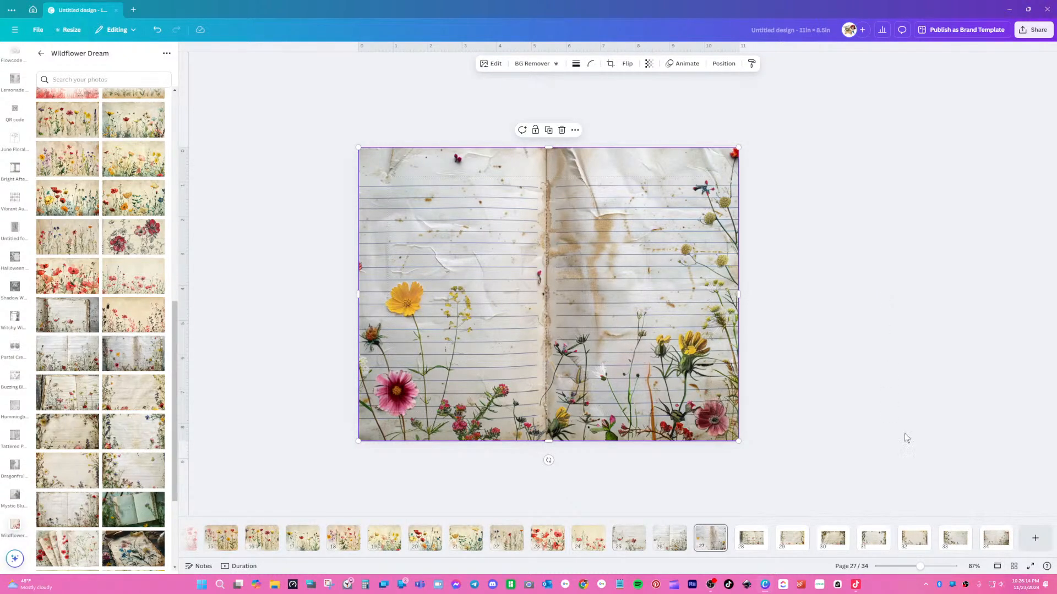
# - Crop page 28's journal photo to the page's top-left corner, enlarge it to full page height and trim it to the left half
pyautogui.click(762, 543)
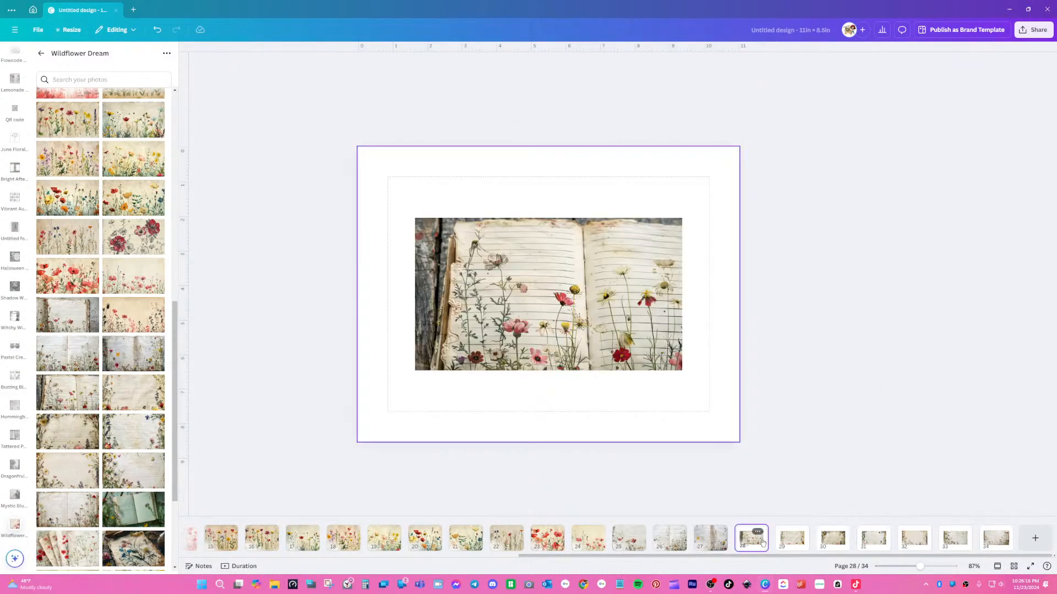
pyautogui.click(590, 308)
pyautogui.moveTo(589, 309); pyautogui.dragTo(502, 233)
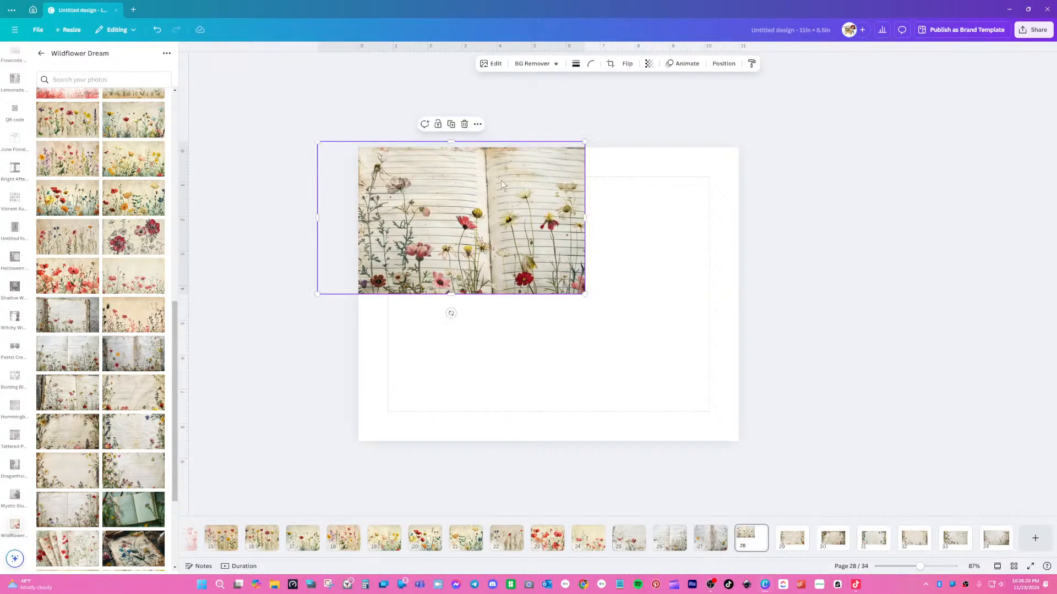
pyautogui.moveTo(451, 142); pyautogui.dragTo(451, 147)
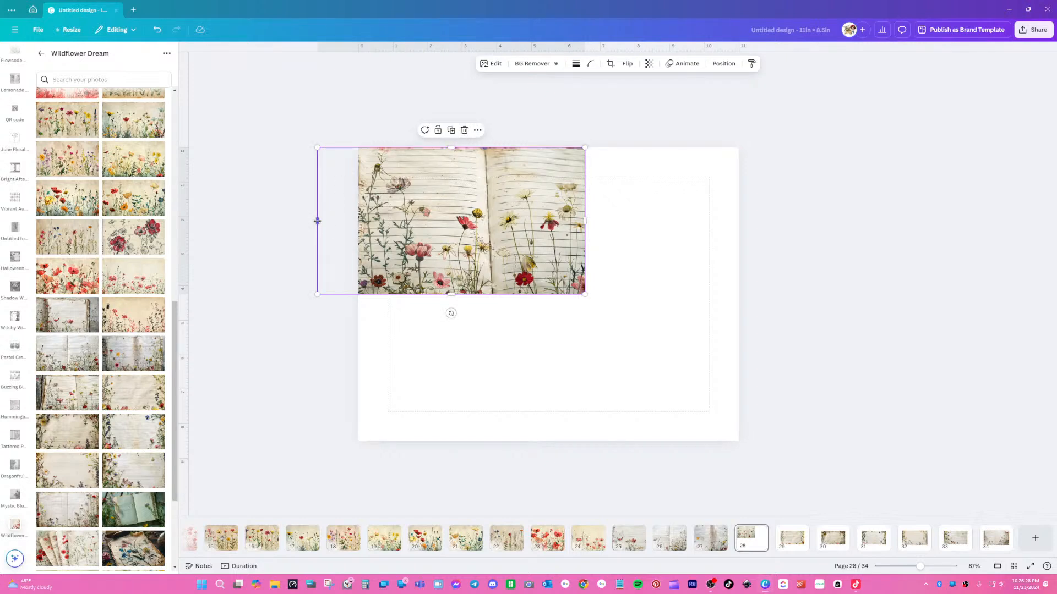
pyautogui.moveTo(317, 221); pyautogui.dragTo(358, 220)
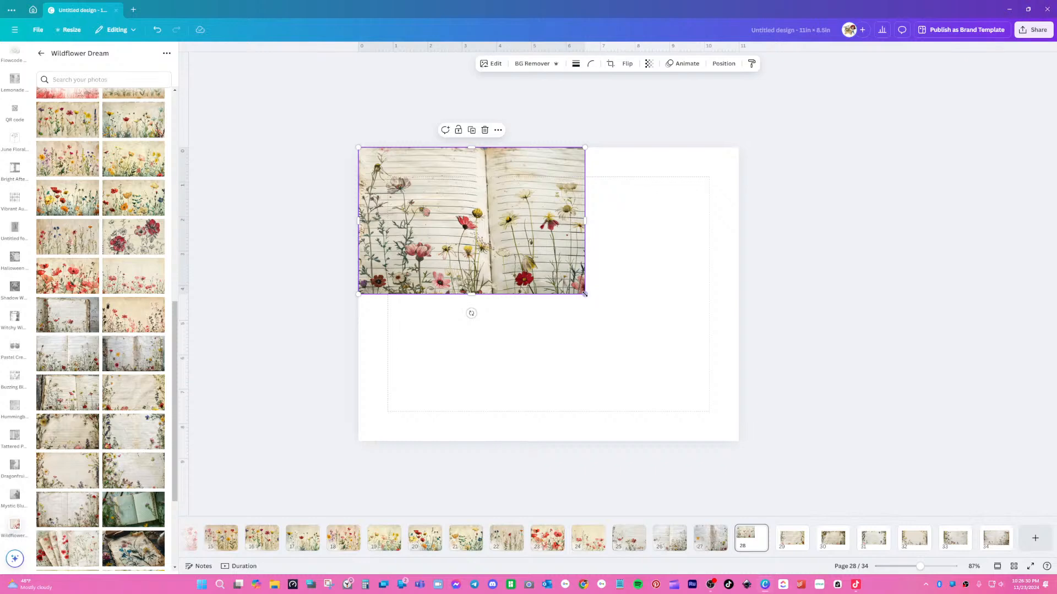
pyautogui.moveTo(585, 294); pyautogui.dragTo(811, 447)
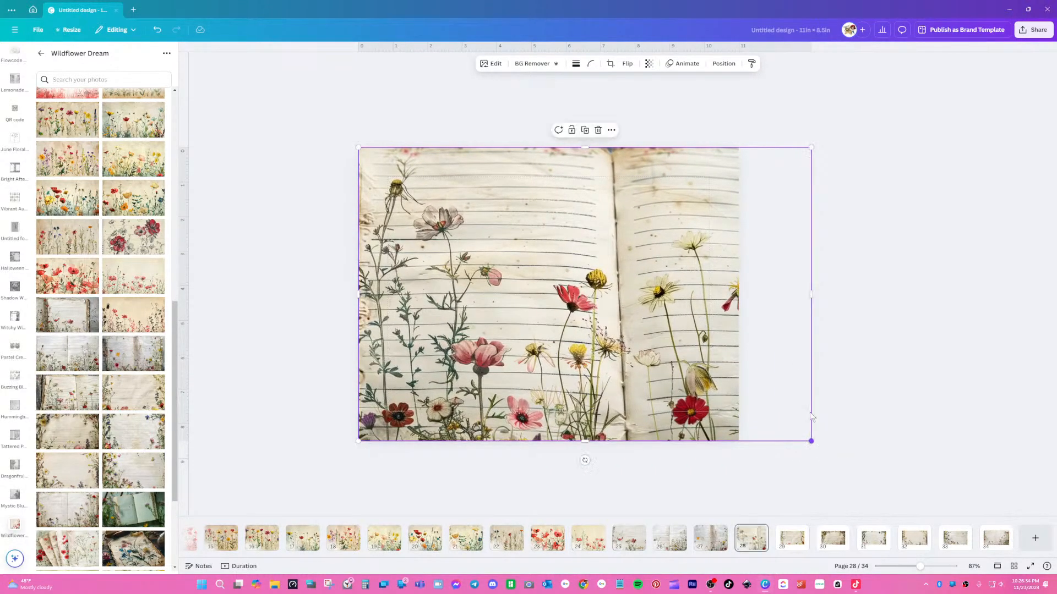
pyautogui.moveTo(811, 295); pyautogui.dragTo(548, 295)
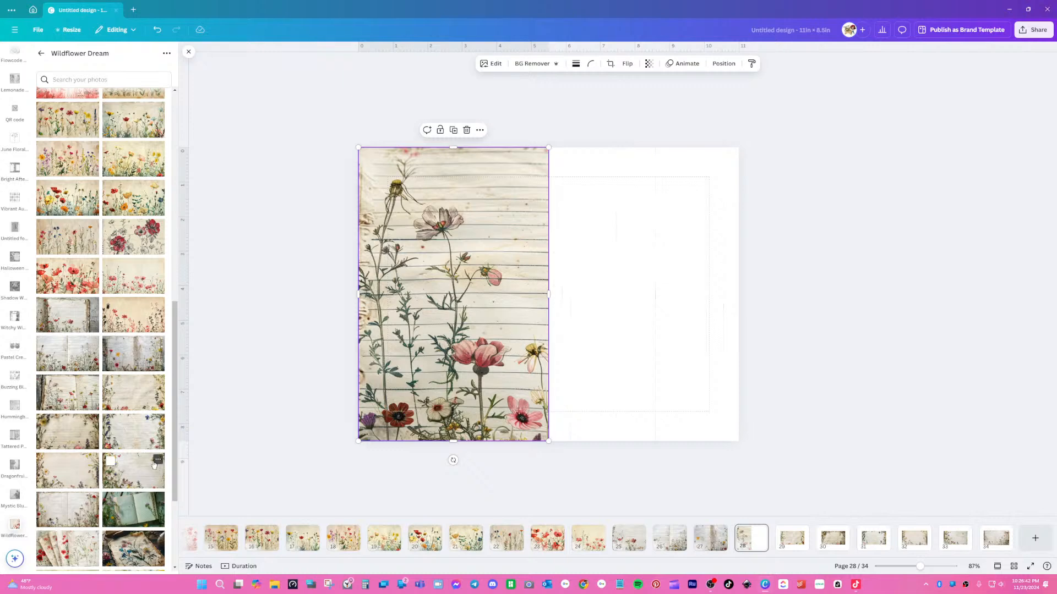
# - Add the spiral-bound floral notebook photo to page 28 and crop all four sides down to the lined paper
pyautogui.scroll(-2, 151, 462)
pyautogui.scroll(-2, 152, 462)
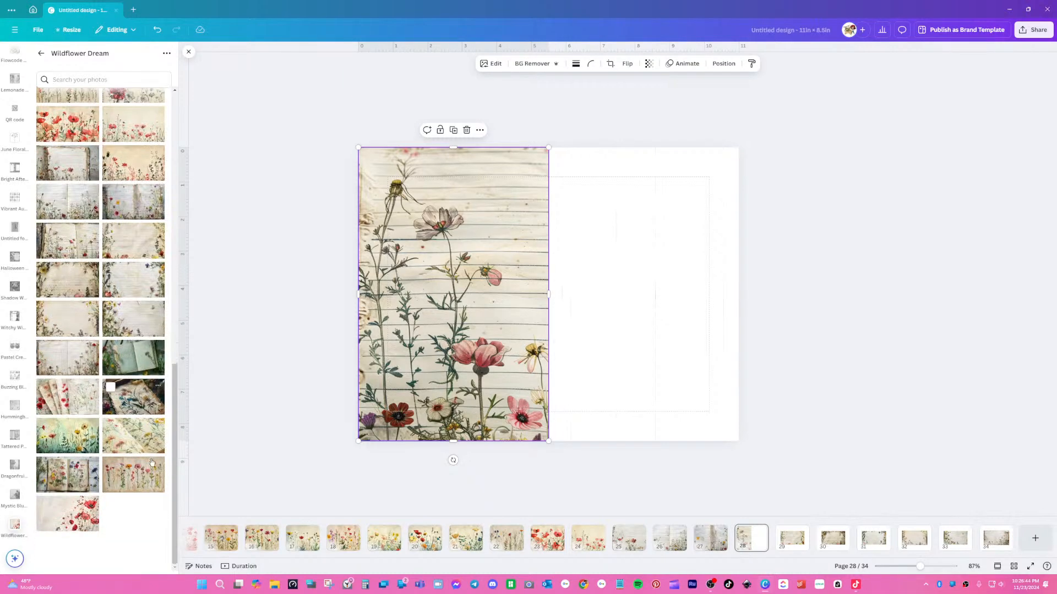
pyautogui.scroll(10, 151, 463)
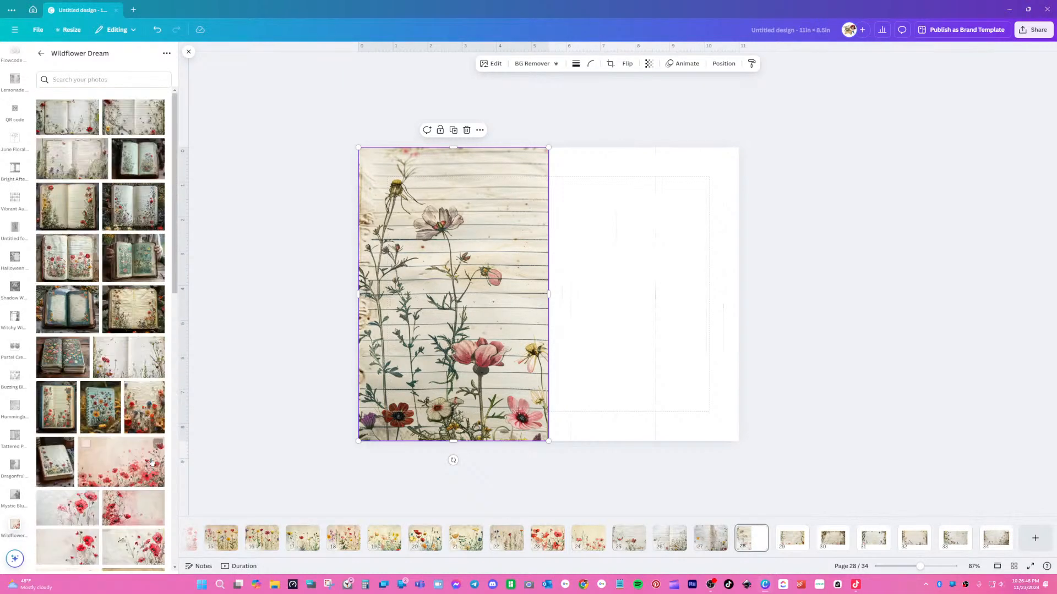
pyautogui.click(57, 416)
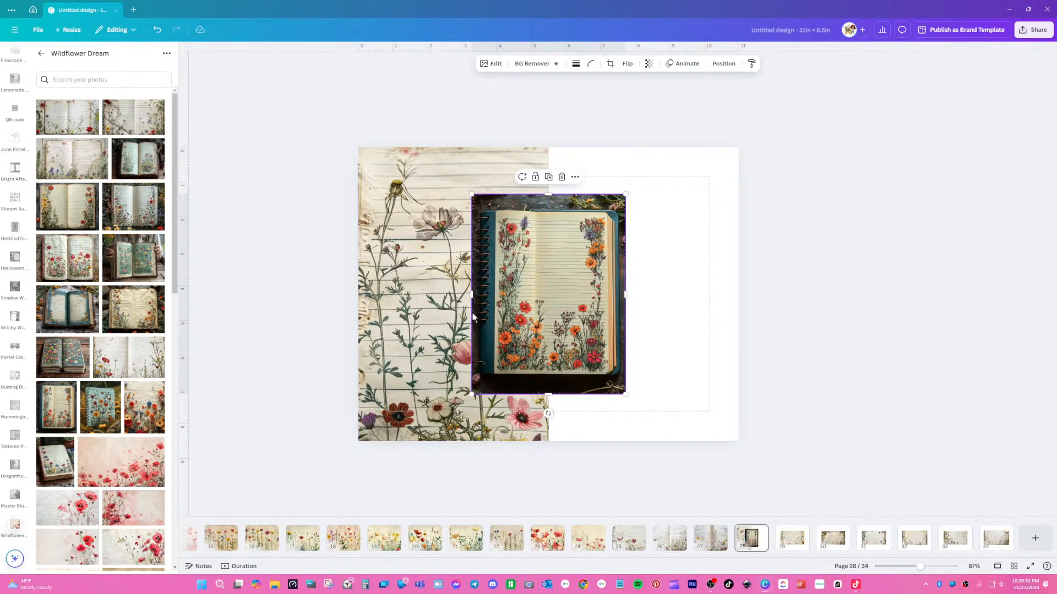
pyautogui.moveTo(474, 299); pyautogui.dragTo(496, 299)
pyautogui.moveTo(625, 294); pyautogui.dragTo(604, 295)
pyautogui.moveTo(548, 196); pyautogui.dragTo(548, 216)
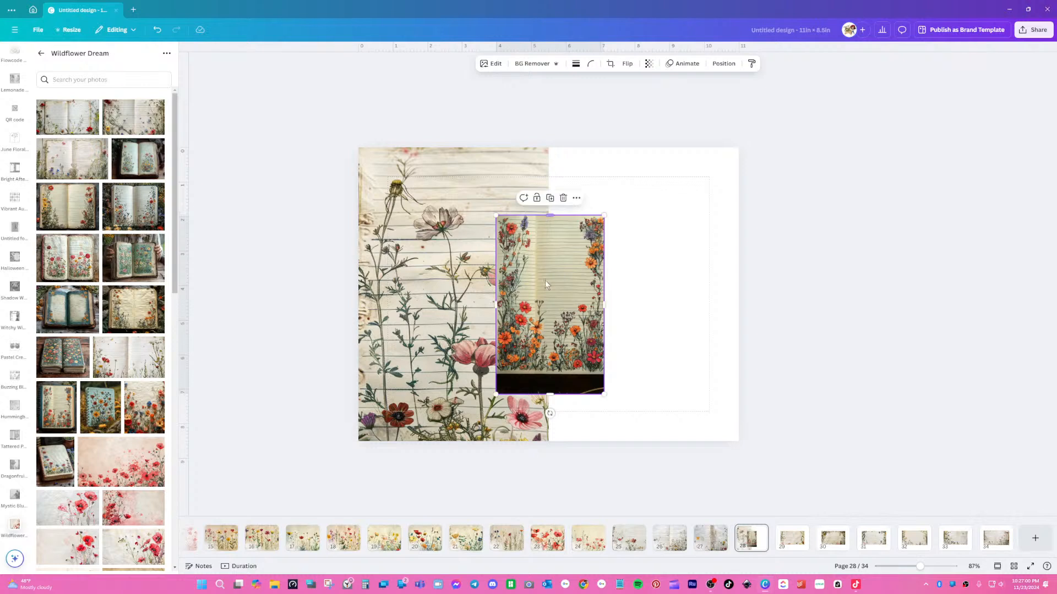
pyautogui.moveTo(549, 394); pyautogui.dragTo(545, 369)
# - Align the notebook photo to page 28's top-right corner and enlarge it to fill the right half down to the bottom edge
pyautogui.moveTo(549, 317); pyautogui.dragTo(684, 249)
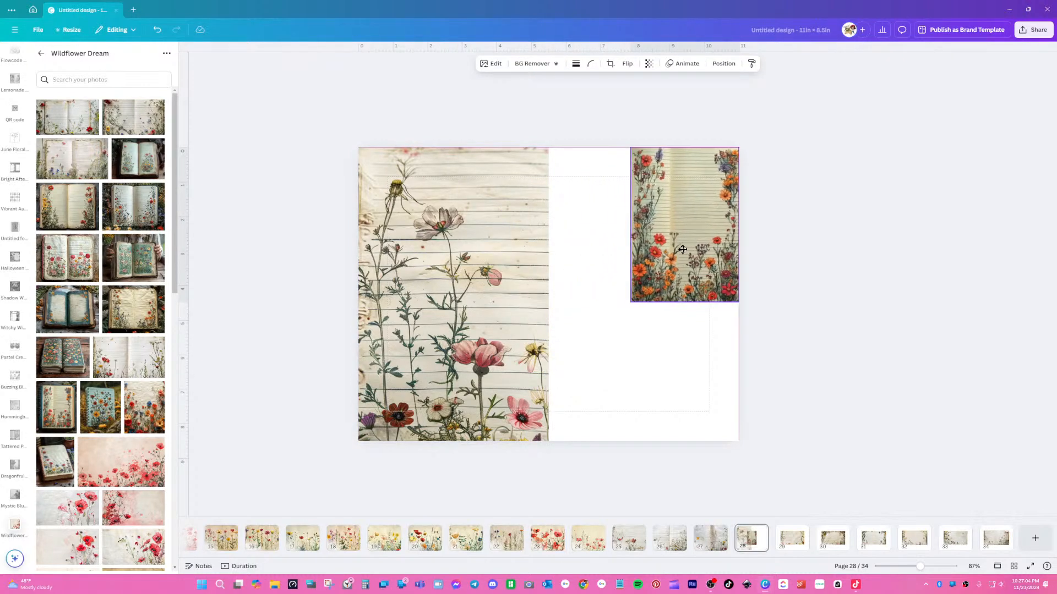
pyautogui.moveTo(630, 302); pyautogui.dragTo(507, 390)
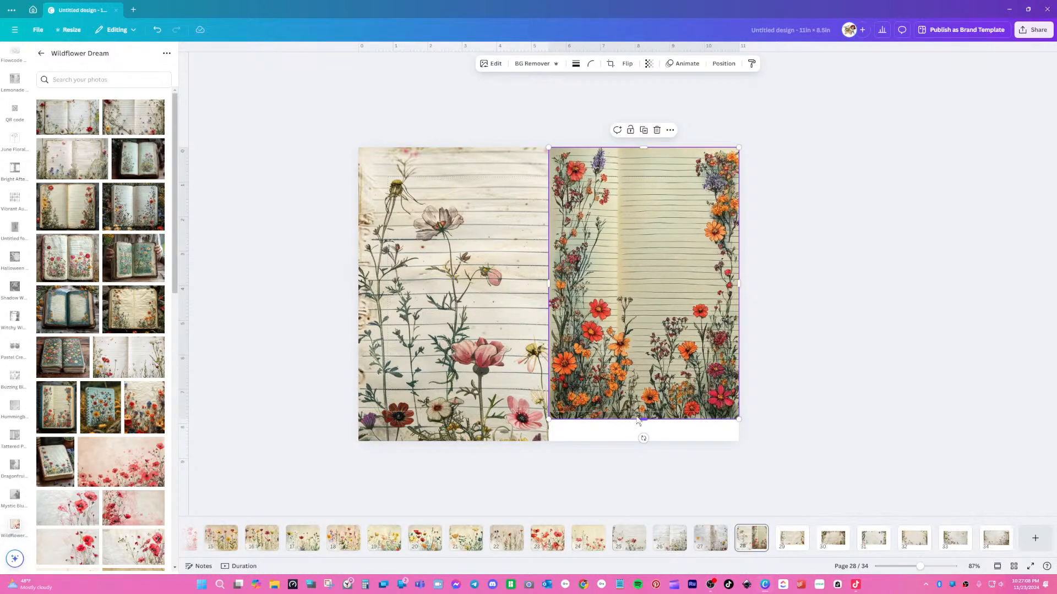
pyautogui.moveTo(643, 419); pyautogui.dragTo(625, 440)
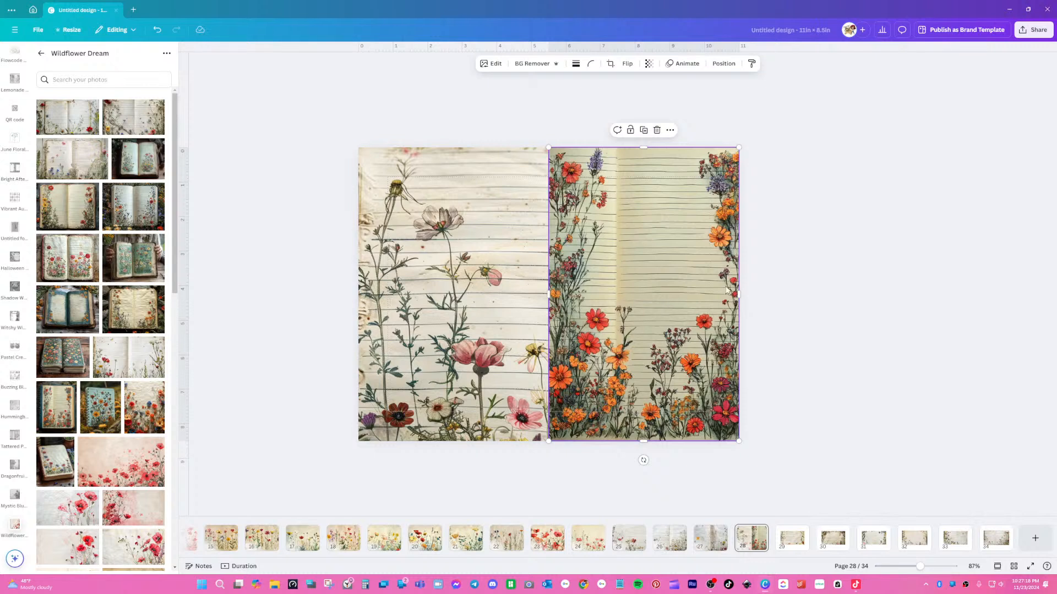
pyautogui.click(840, 292)
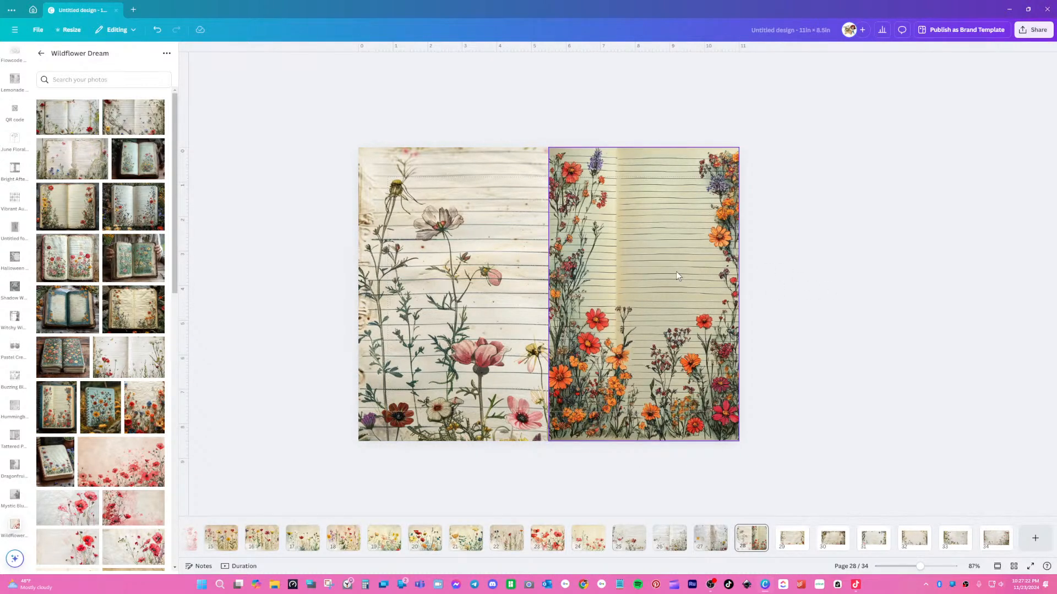
# - Crop the notebook photo's left part up to the center fold and enlarge the remainder to half the page width
pyautogui.click(579, 364)
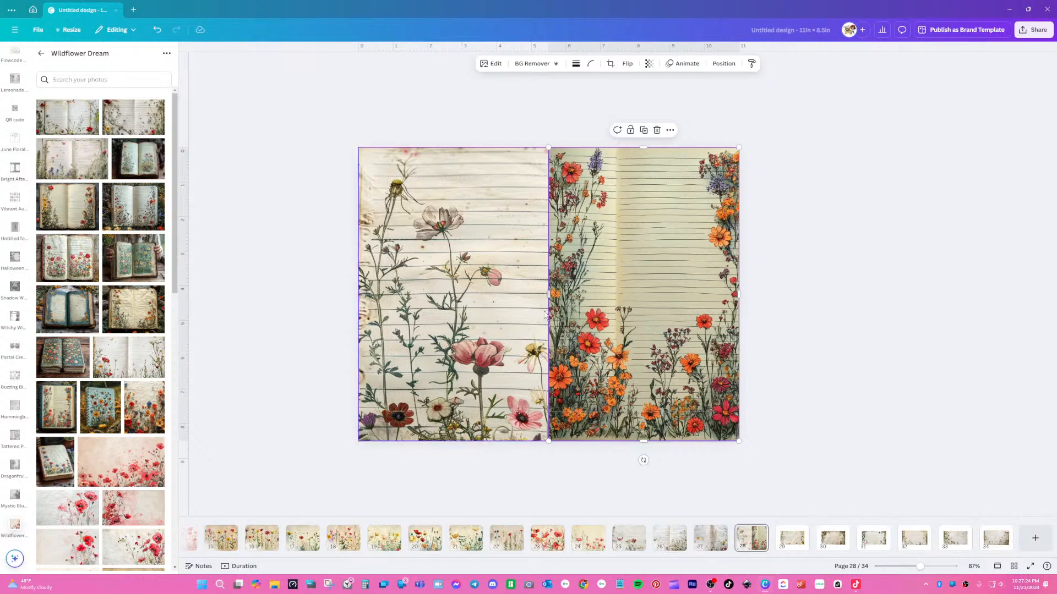
pyautogui.moveTo(547, 299); pyautogui.dragTo(621, 302)
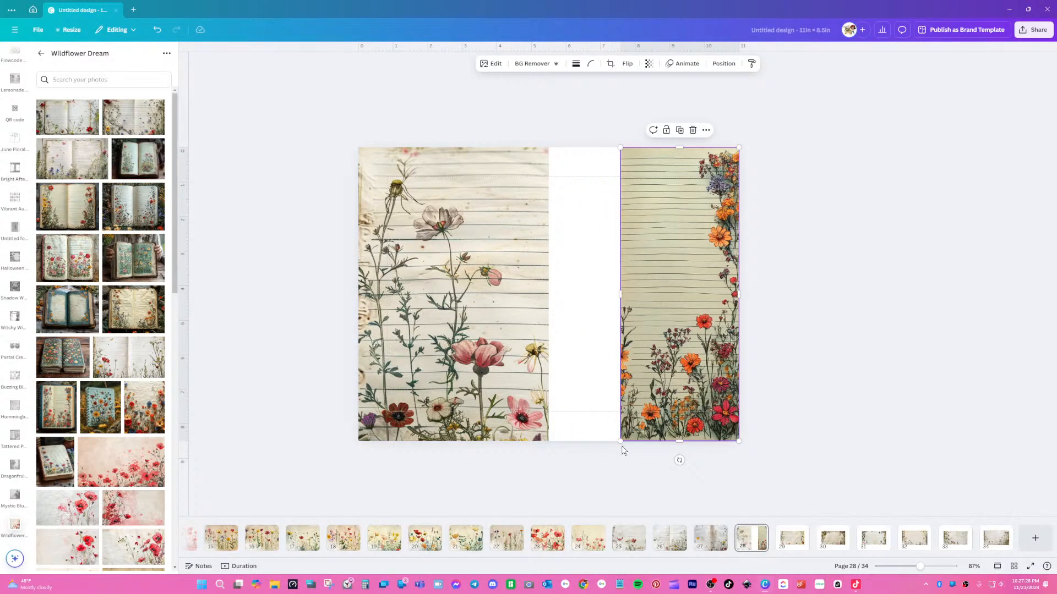
pyautogui.moveTo(620, 441); pyautogui.dragTo(465, 570)
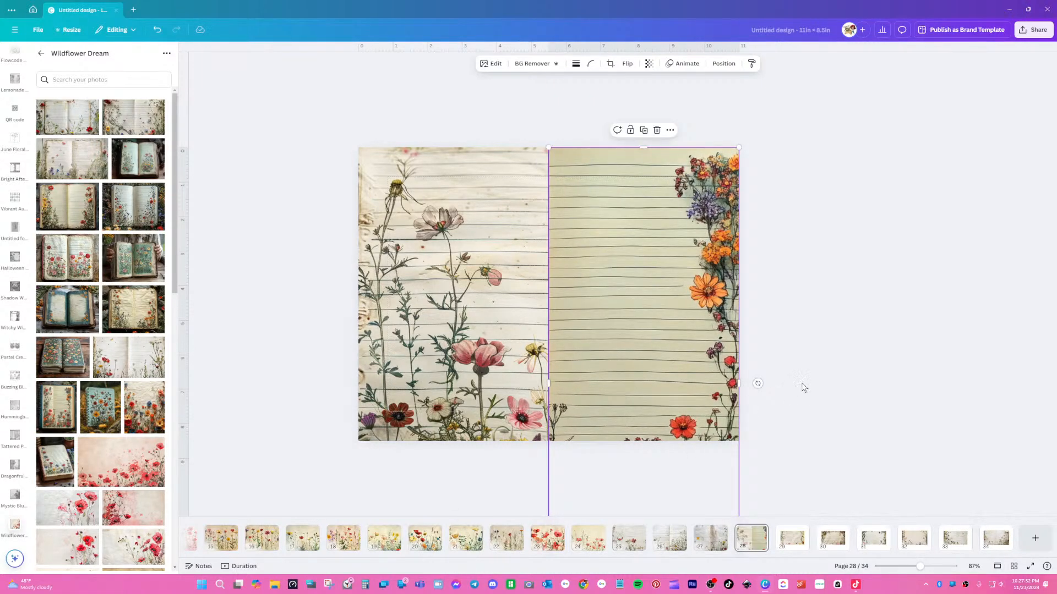
pyautogui.scroll(-1, 806, 386)
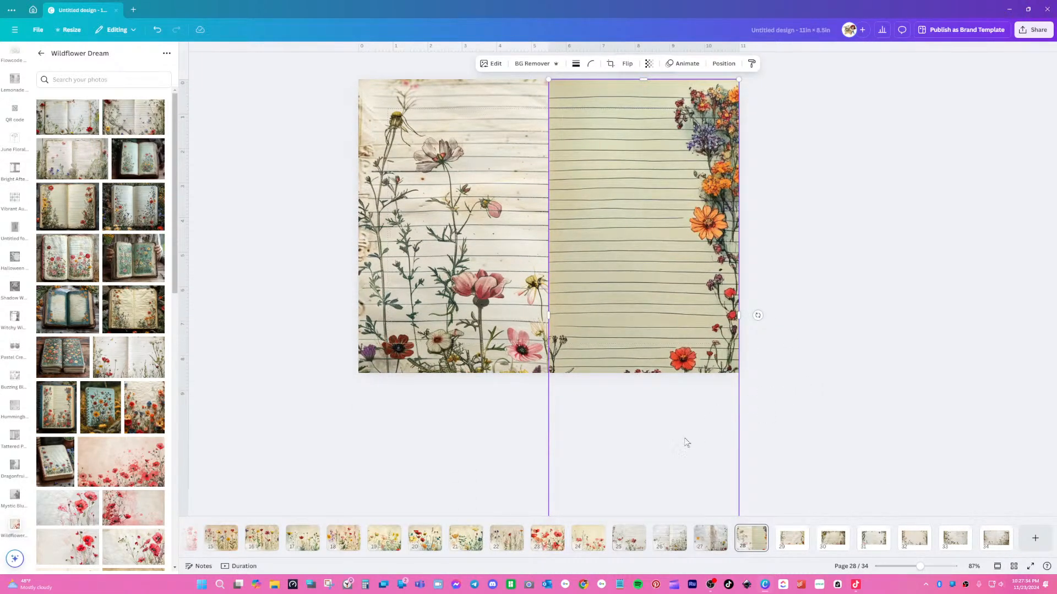
pyautogui.scroll(1, 680, 447)
pyautogui.press('Escape')
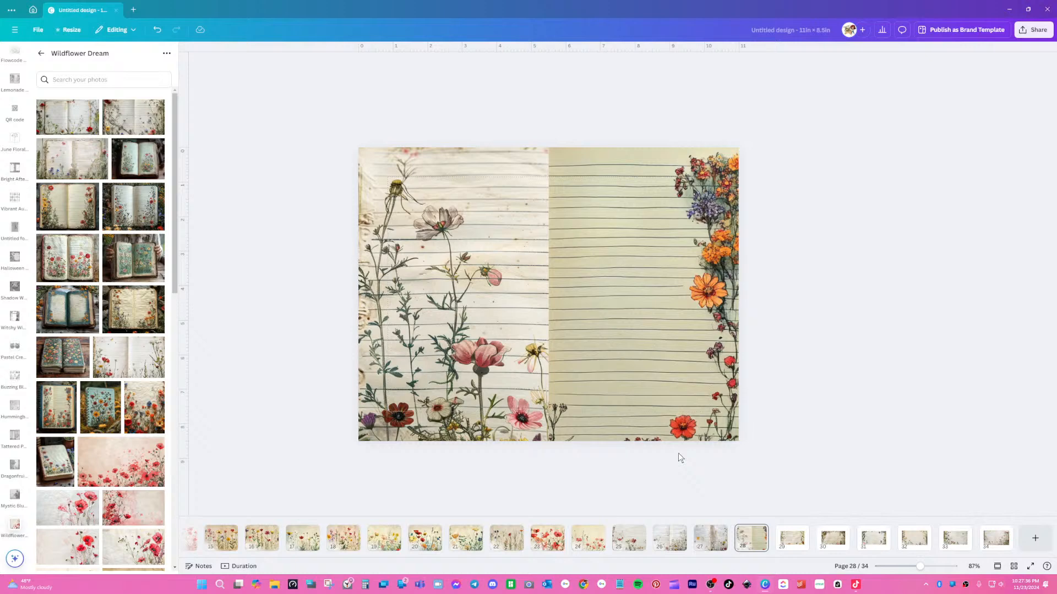
# - Shift the enlarged notebook photo upward so its lower flowers fill the bottom of page 28's right half
pyautogui.click(648, 400)
pyautogui.scroll(-1, 854, 361)
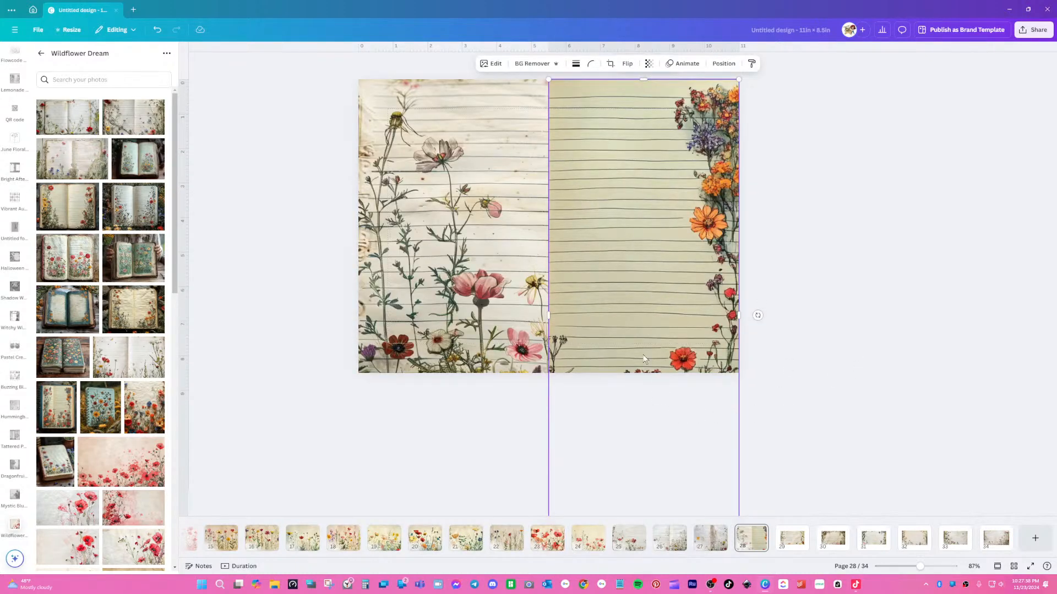
pyautogui.moveTo(645, 357); pyautogui.dragTo(631, 256)
pyautogui.scroll(1, 631, 287)
pyautogui.click(826, 266)
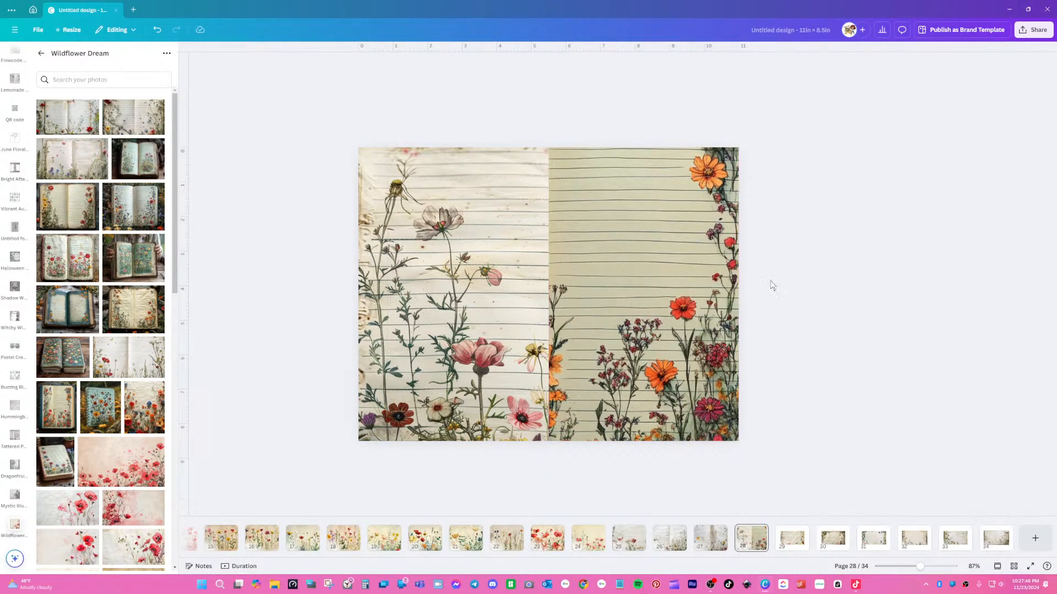
# - Trim the notebook photo's overhanging lower part to page 28's bottom edge
pyautogui.click(694, 359)
pyautogui.moveTo(643, 501); pyautogui.dragTo(636, 444)
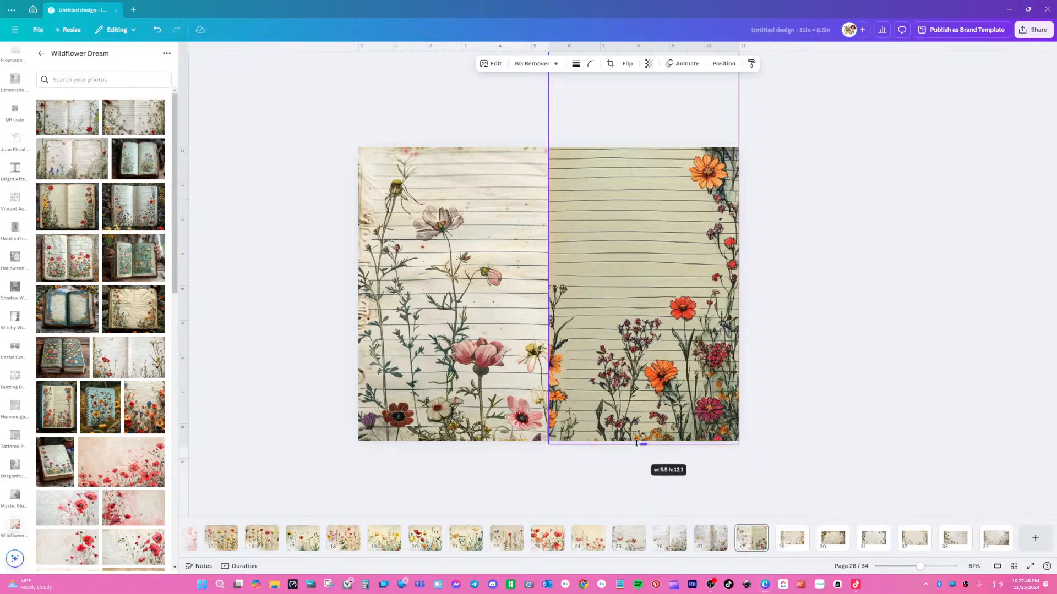
pyautogui.scroll(2, 810, 387)
pyautogui.scroll(-2, 810, 387)
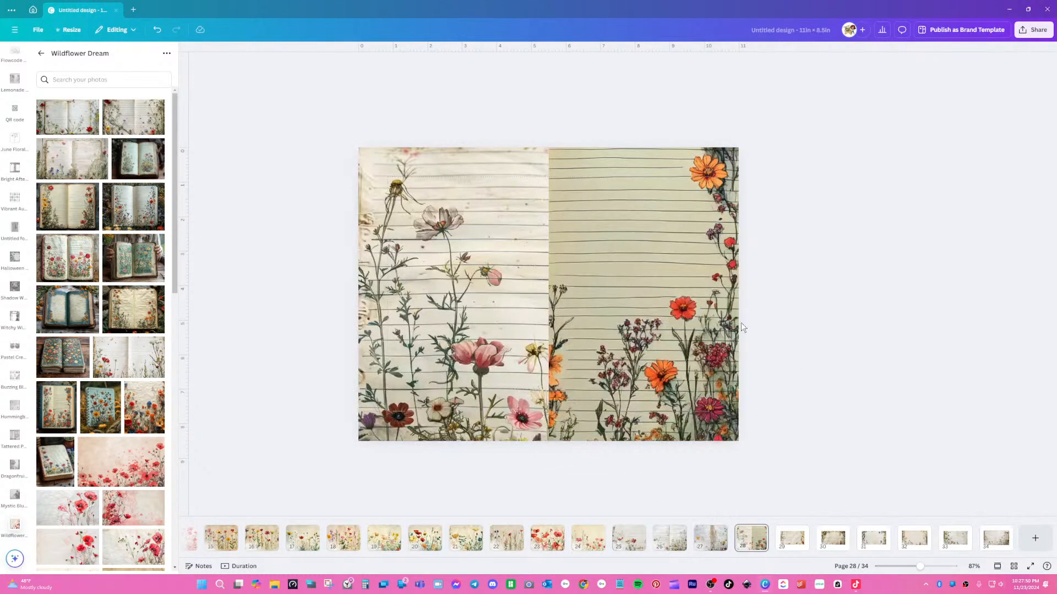
pyautogui.click(706, 278)
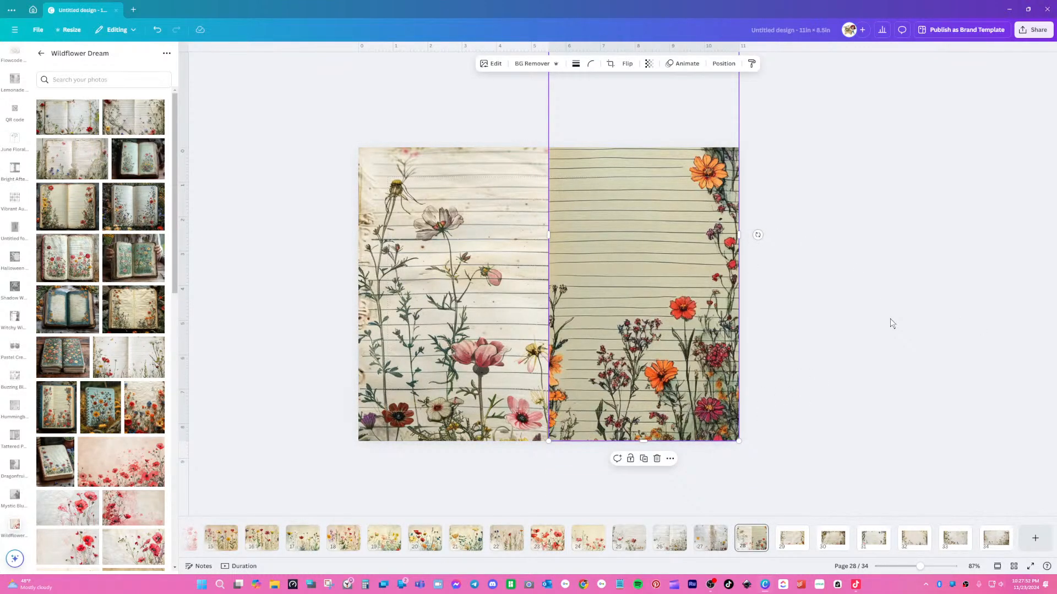
pyautogui.scroll(-2, 892, 323)
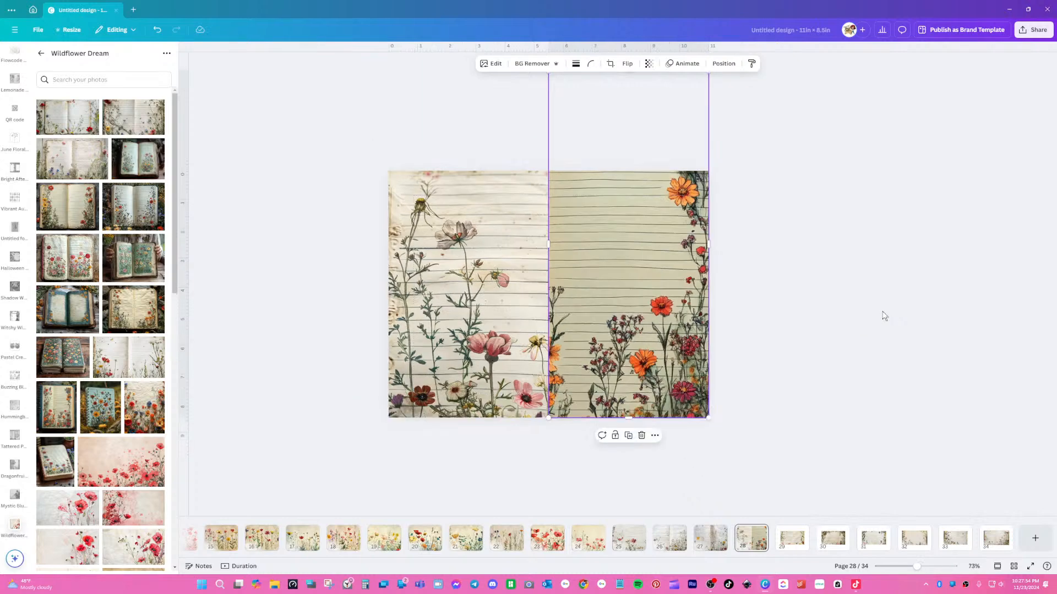
# - Trim the notebook photo's overhanging upper part to page 28's top edge
pyautogui.scroll(-2, 885, 316)
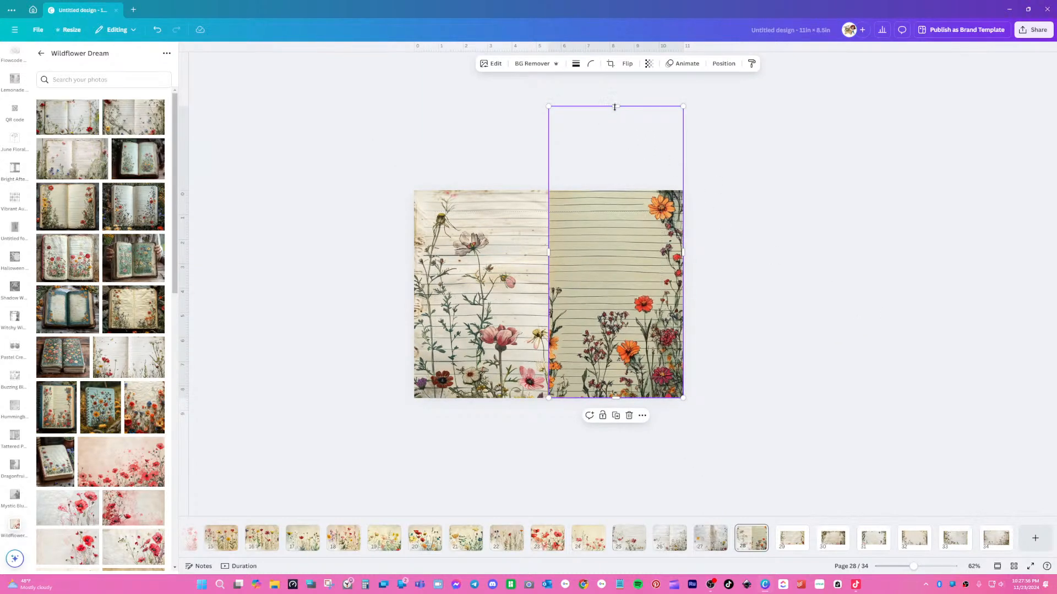
pyautogui.moveTo(615, 108); pyautogui.dragTo(615, 191)
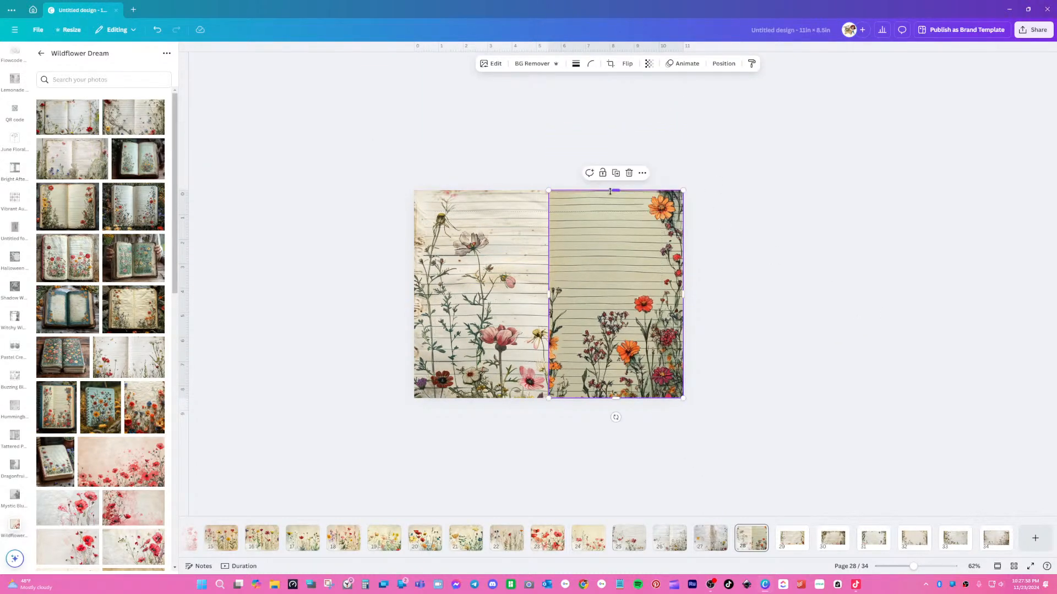
# - Compare the Myst, Aero, Capri and Arctic filters on page 28's notebook photo and apply the Nordic filter
pyautogui.click(489, 63)
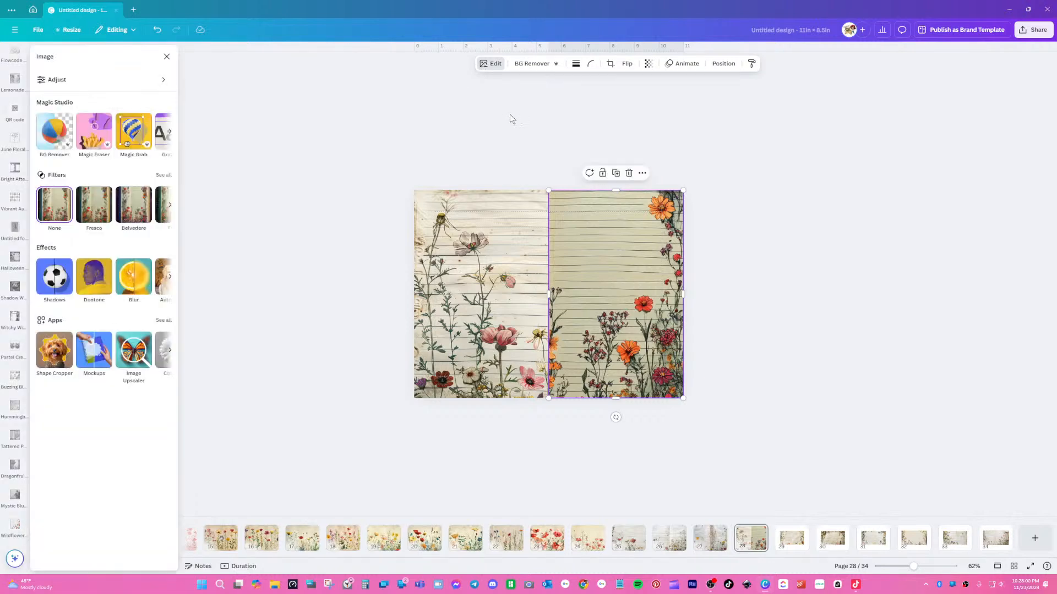
pyautogui.click(165, 176)
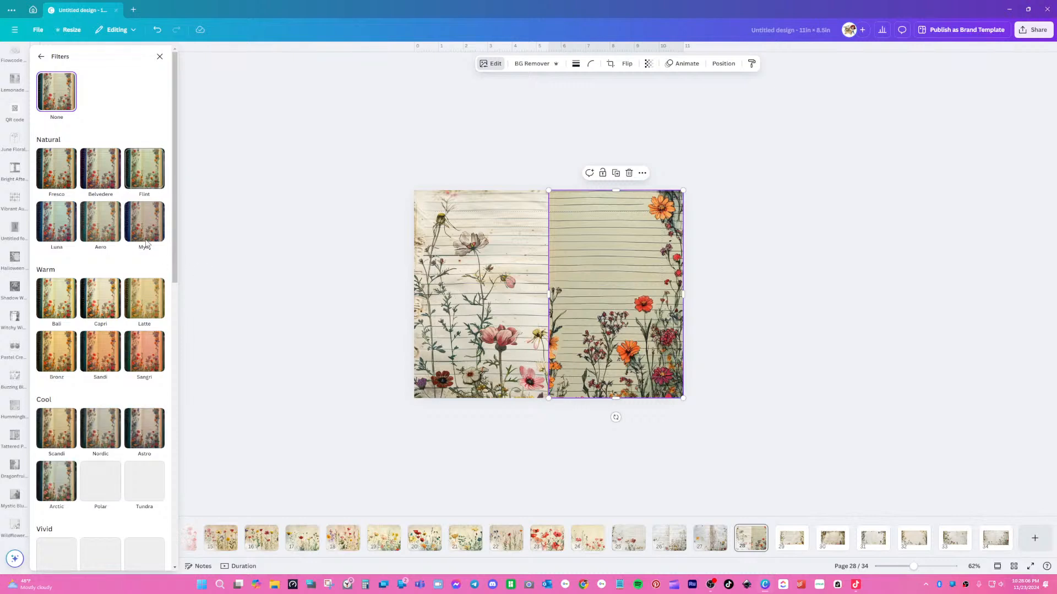
pyautogui.click(143, 234)
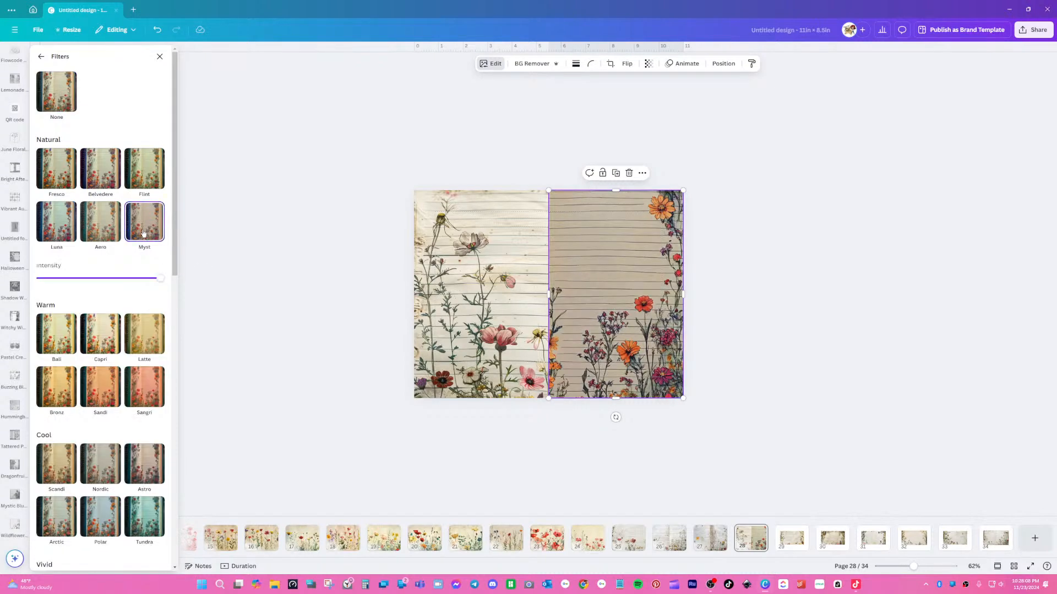
pyautogui.click(101, 235)
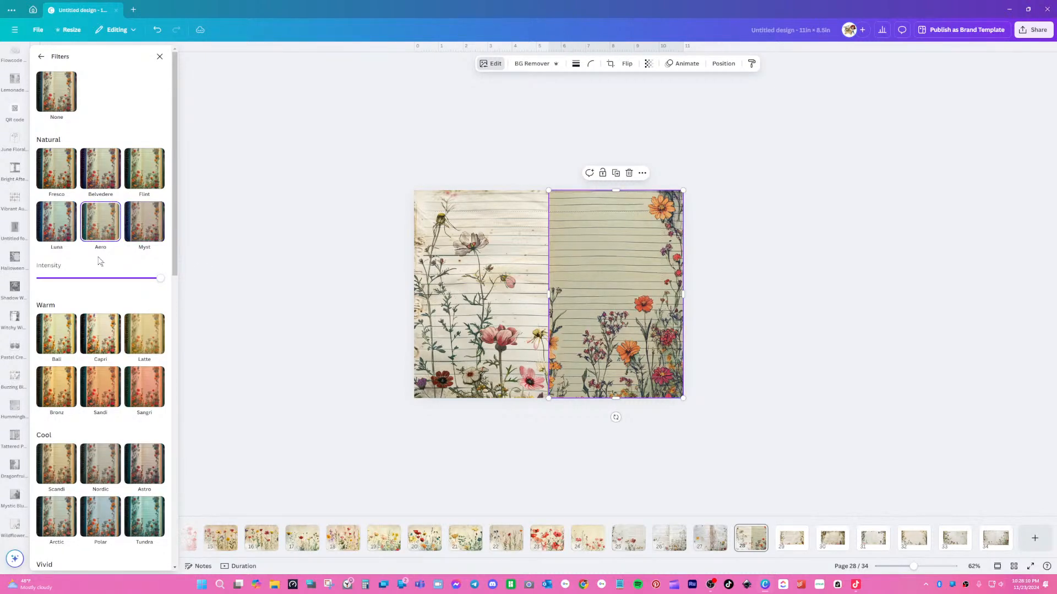
pyautogui.click(103, 332)
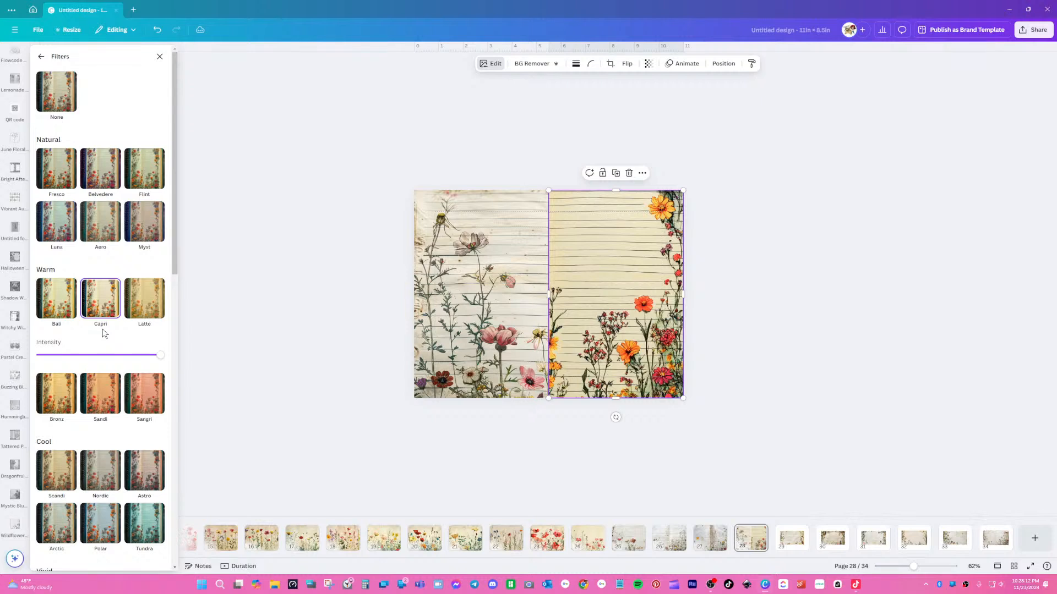
pyautogui.click(110, 478)
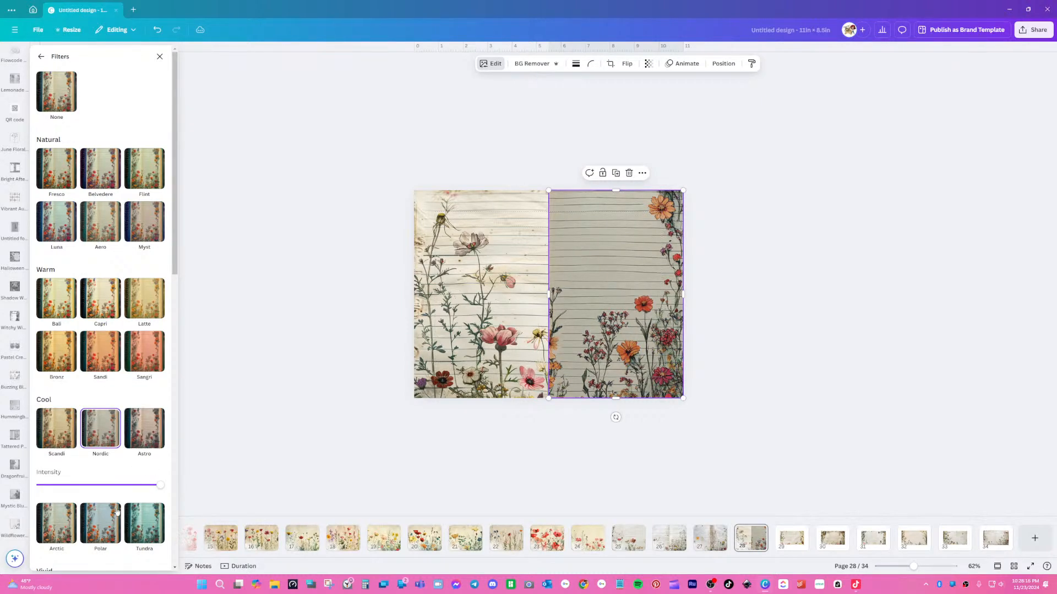
pyautogui.click(68, 526)
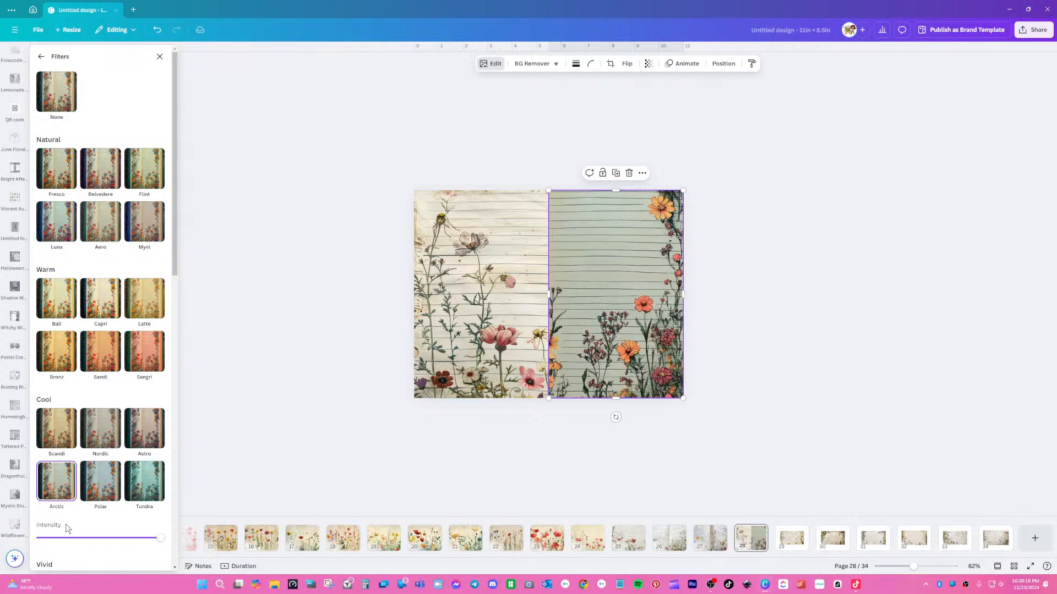
pyautogui.click(106, 430)
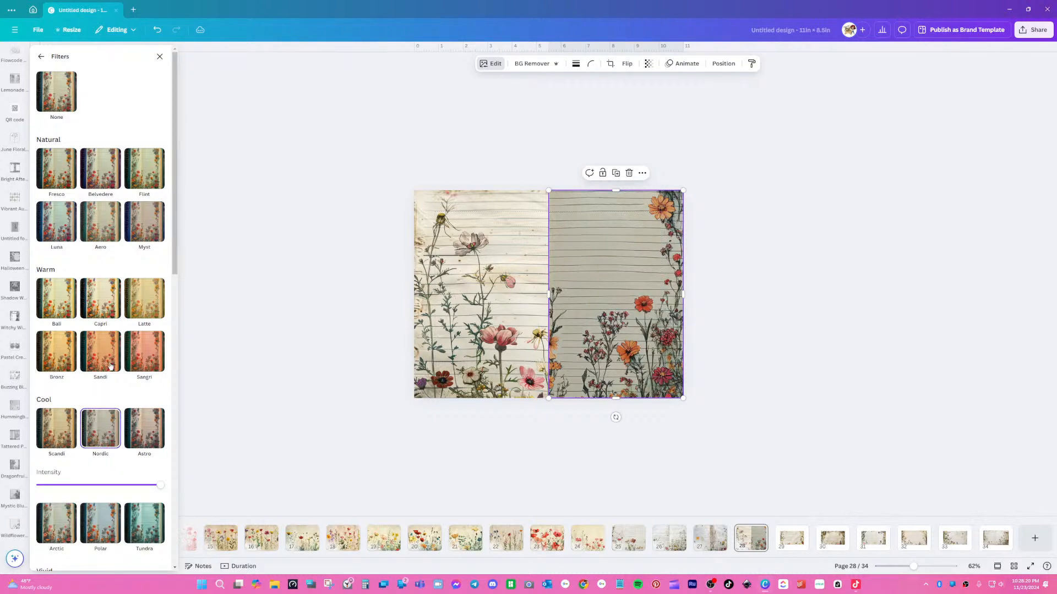
# - Raise the notebook photo's brightness to 36 for the whole image
pyautogui.click(41, 56)
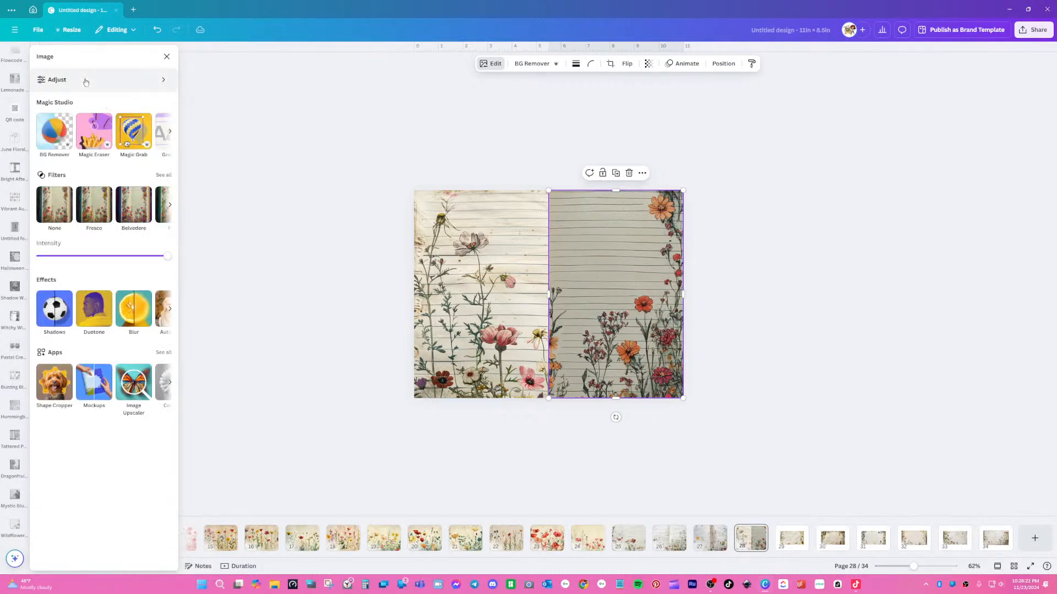
pyautogui.click(85, 81)
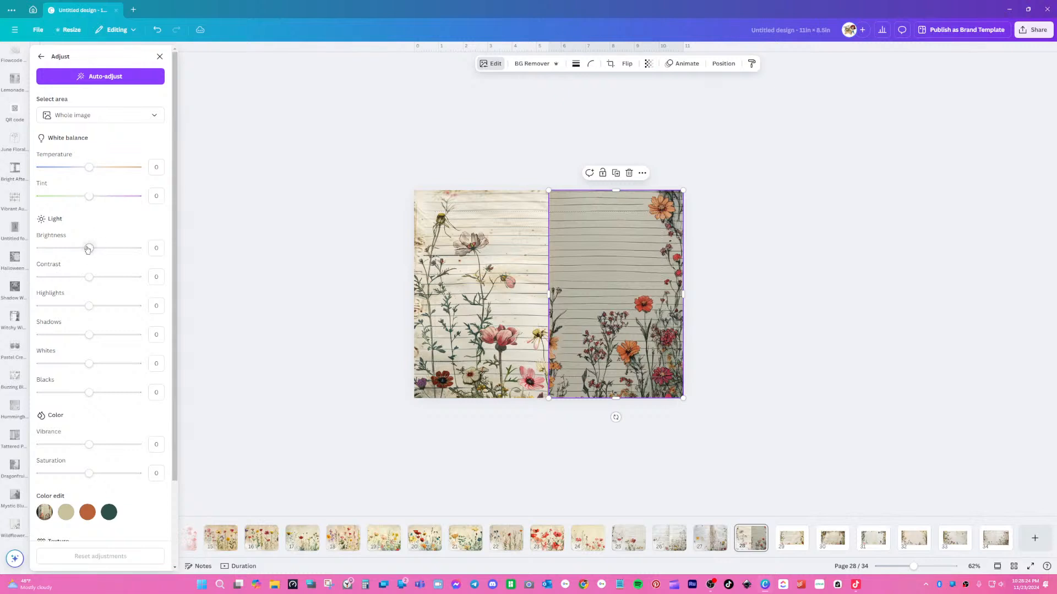
pyautogui.moveTo(88, 249); pyautogui.dragTo(106, 248)
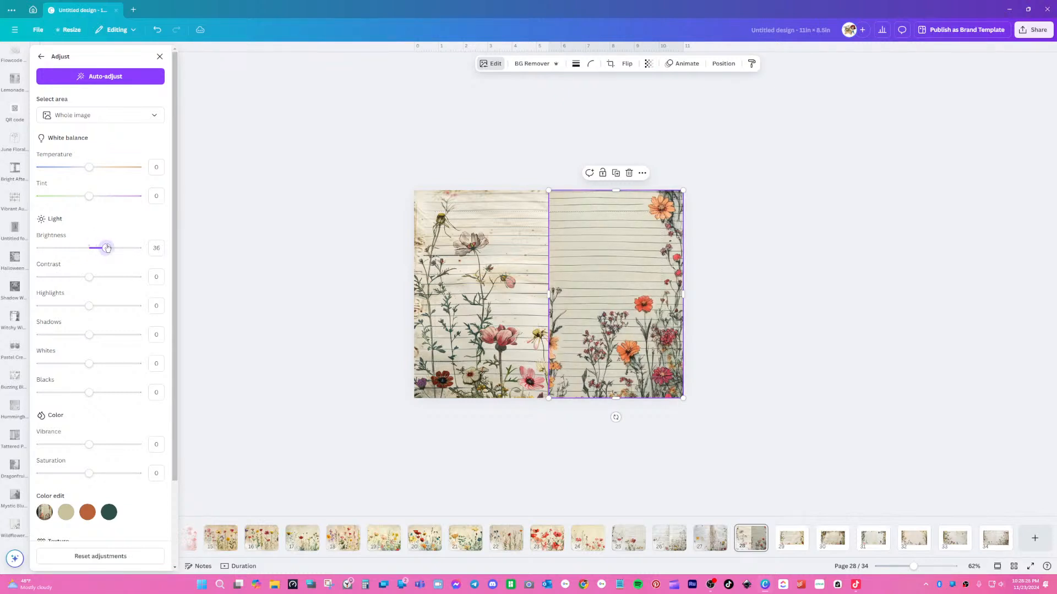
pyautogui.click(793, 334)
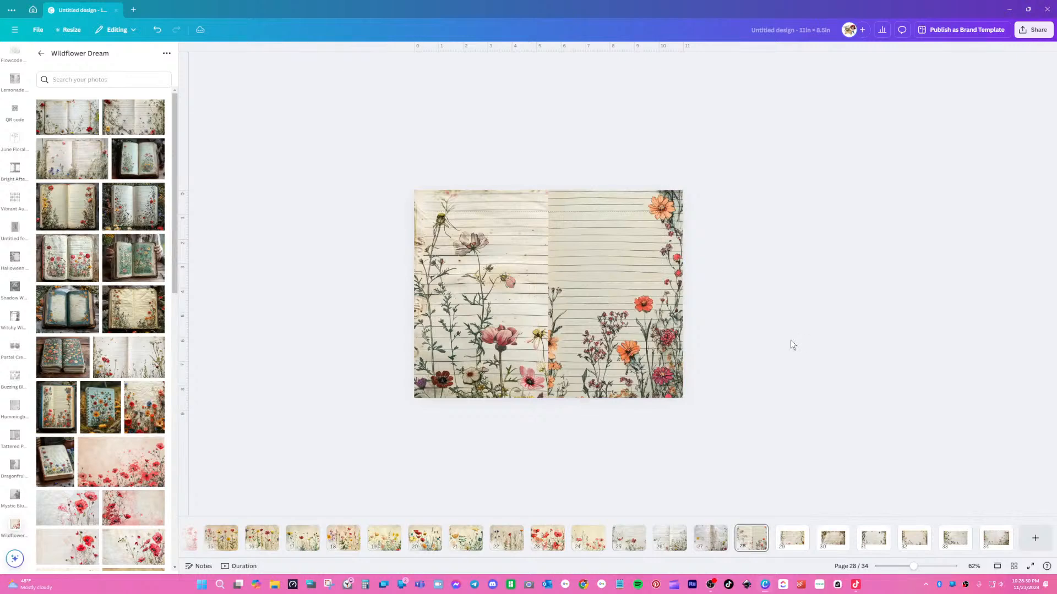
# - Shift the notebook photo slightly left and down inside its crop frame so more of its right floral border fits
pyautogui.click(583, 332)
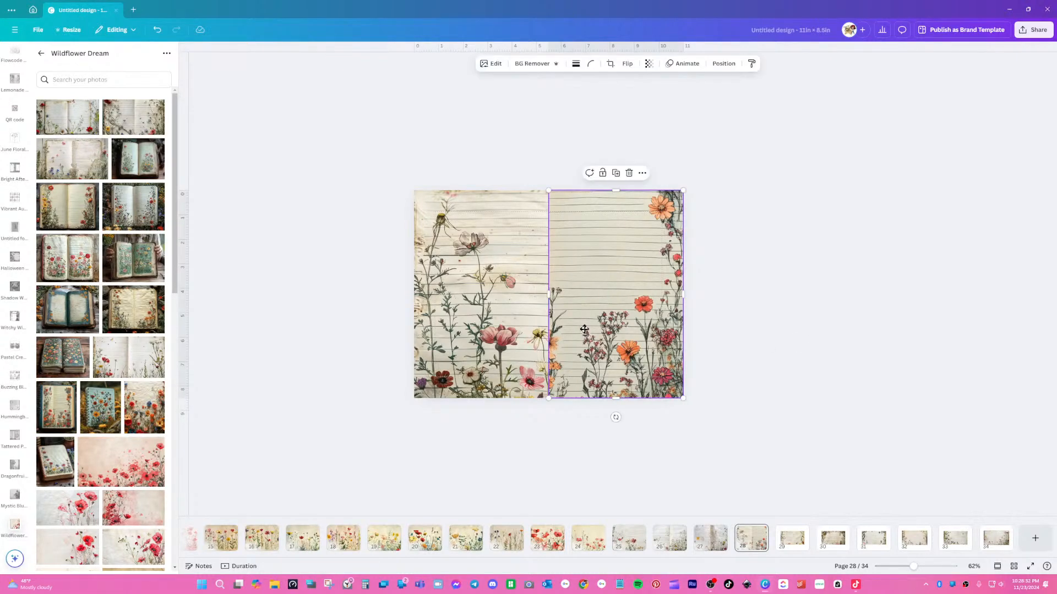
pyautogui.doubleClick(583, 329)
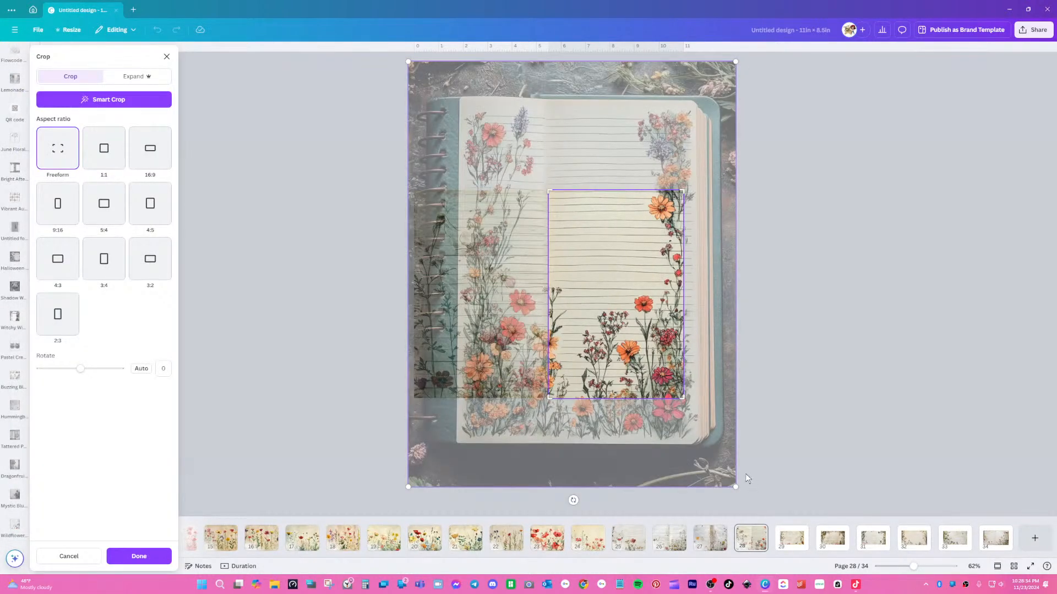
pyautogui.moveTo(696, 438); pyautogui.dragTo(681, 437)
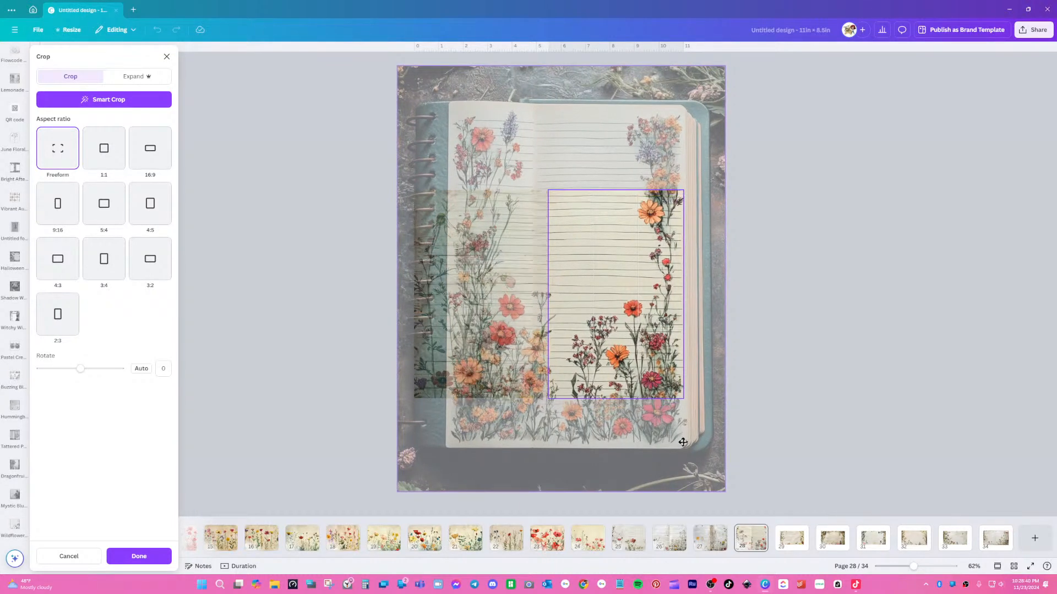
pyautogui.click(862, 413)
pyautogui.click(862, 413)
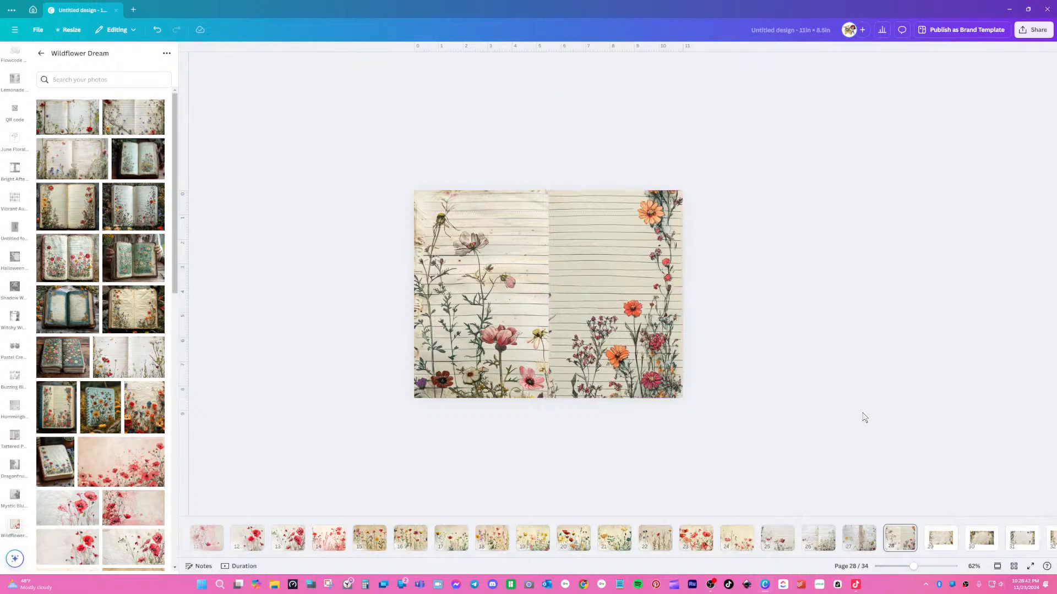
# - Enlarge page 29's lined flower photo from the page's top-left corner to full page height and crop it to the left half
pyautogui.click(947, 542)
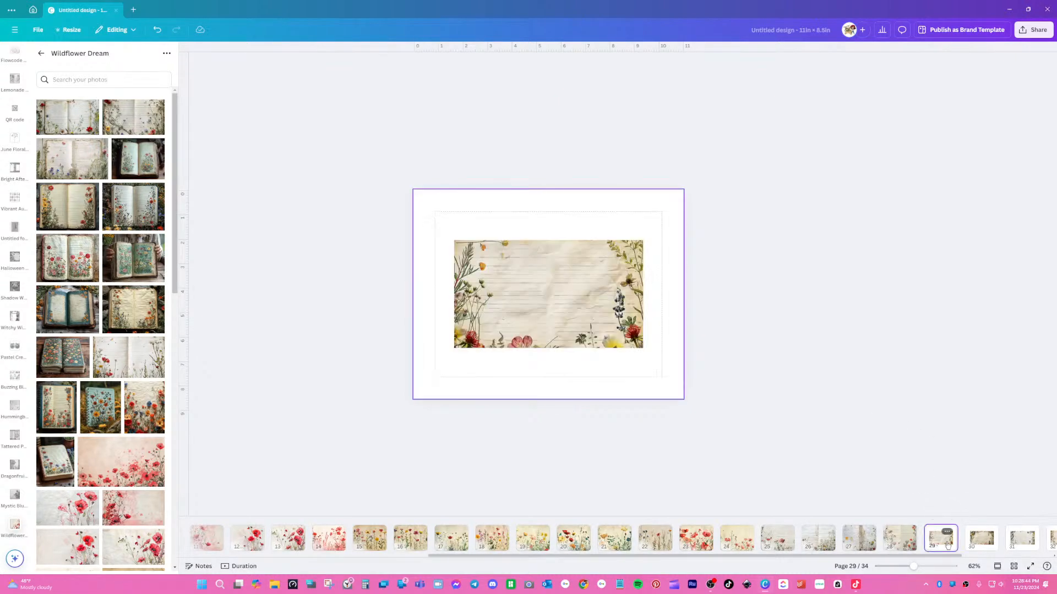
pyautogui.click(584, 320)
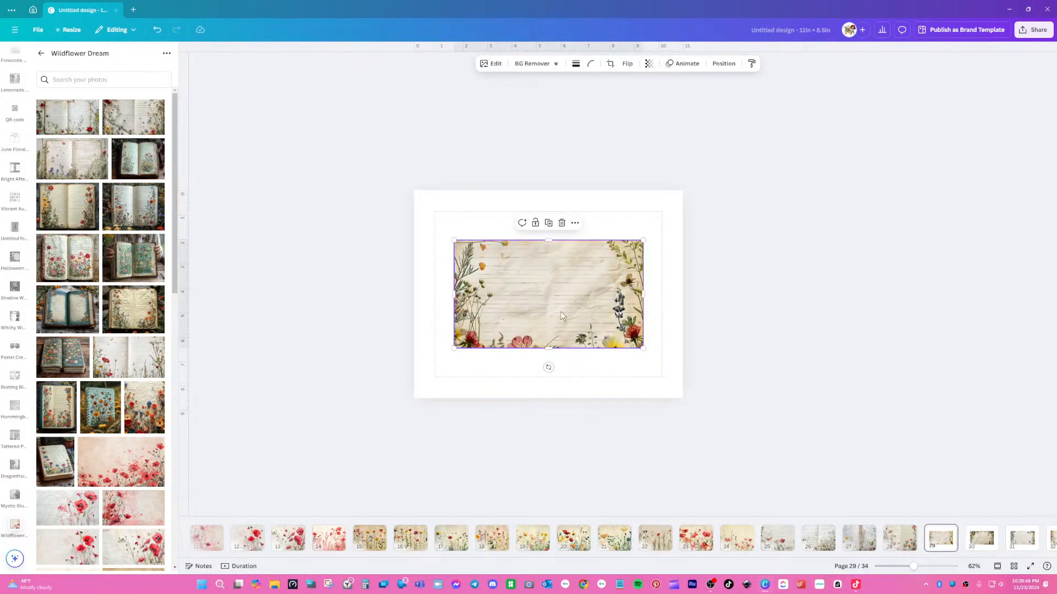
pyautogui.moveTo(560, 312); pyautogui.dragTo(520, 260)
pyautogui.moveTo(603, 299); pyautogui.dragTo(761, 429)
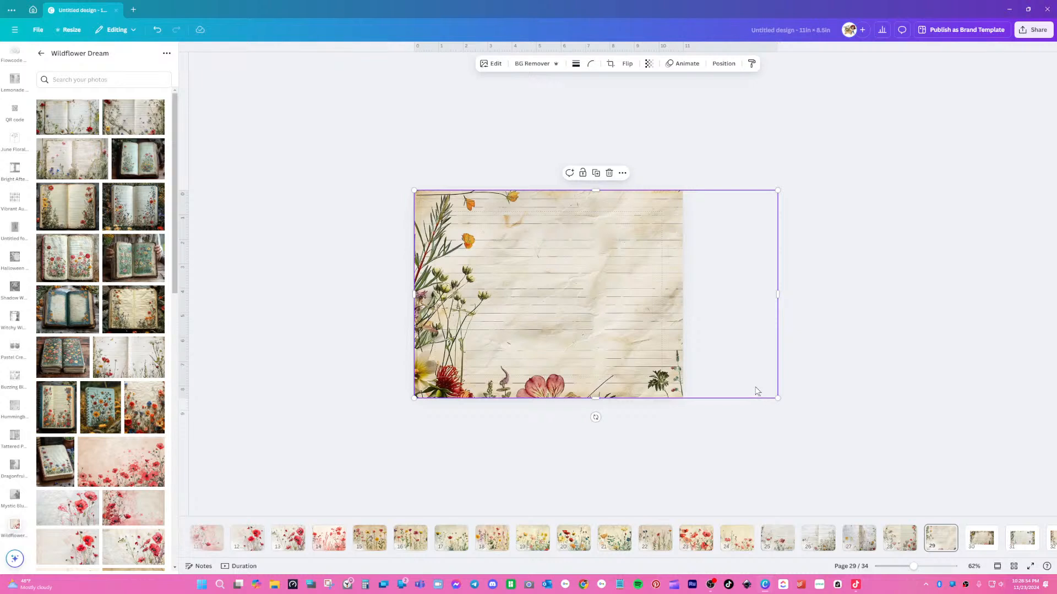
pyautogui.moveTo(778, 294); pyautogui.dragTo(639, 283)
# - Duplicate the cropped photo onto page 29's right half and slide its image left to show the right floral border
pyautogui.hotkey('ctrl', 'd')
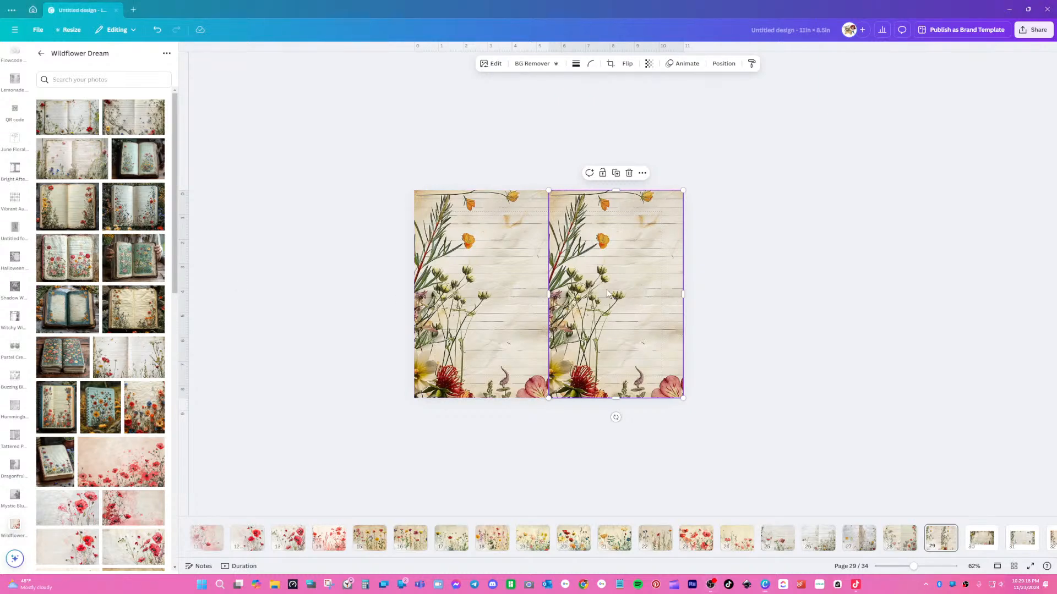
pyautogui.doubleClick(630, 289)
pyautogui.moveTo(630, 289); pyautogui.dragTo(366, 284)
pyautogui.click(751, 325)
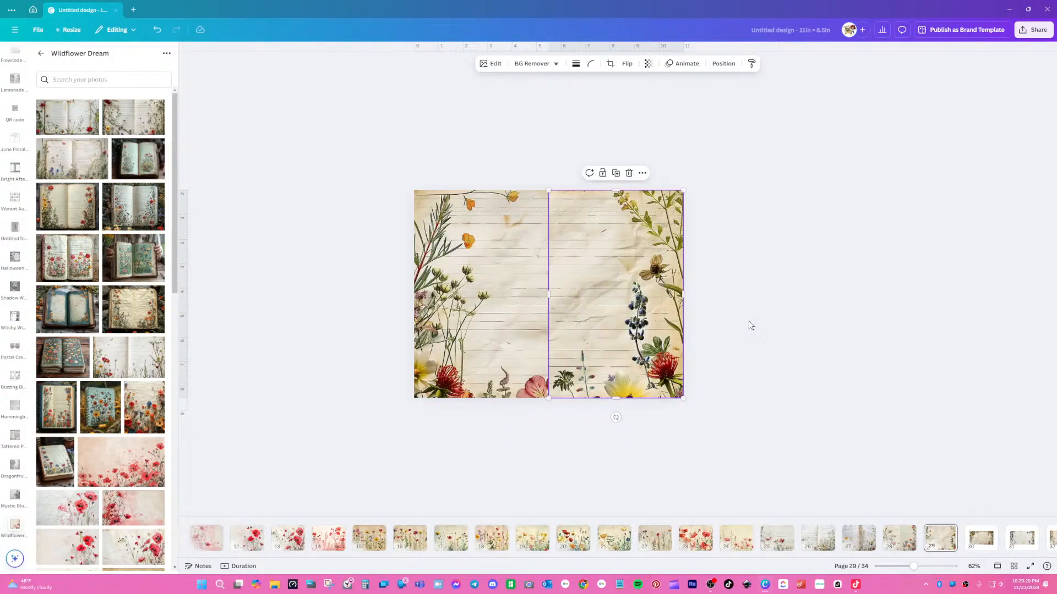
pyautogui.click(842, 358)
# - Enlarge page 30's lined flower photo from the page's top-left corner to full page height and crop it to the left half
pyautogui.click(981, 538)
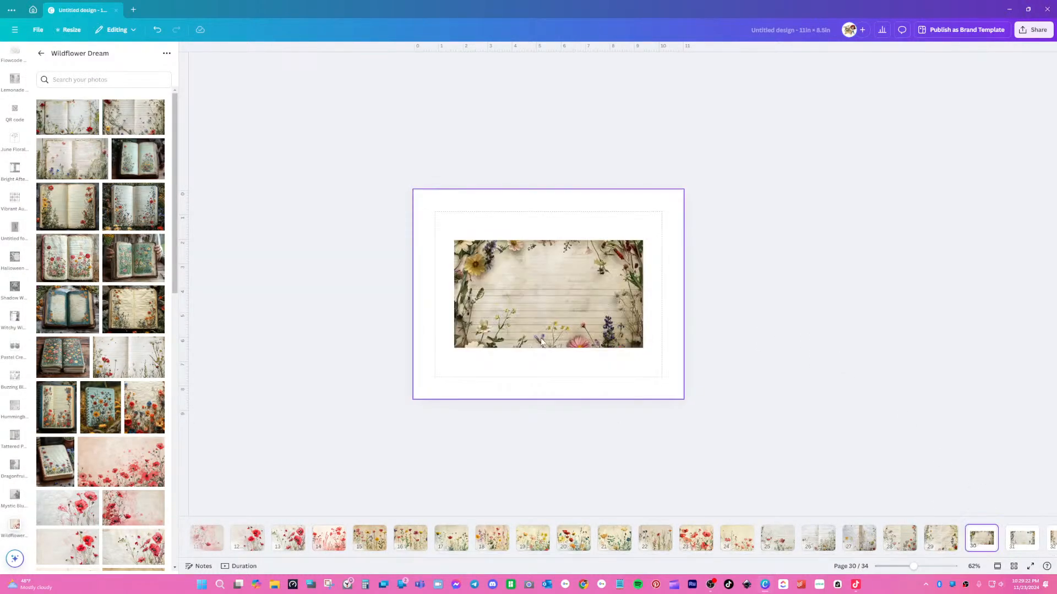
pyautogui.click(526, 315)
pyautogui.moveTo(525, 315); pyautogui.dragTo(486, 264)
pyautogui.moveTo(602, 297); pyautogui.dragTo(777, 397)
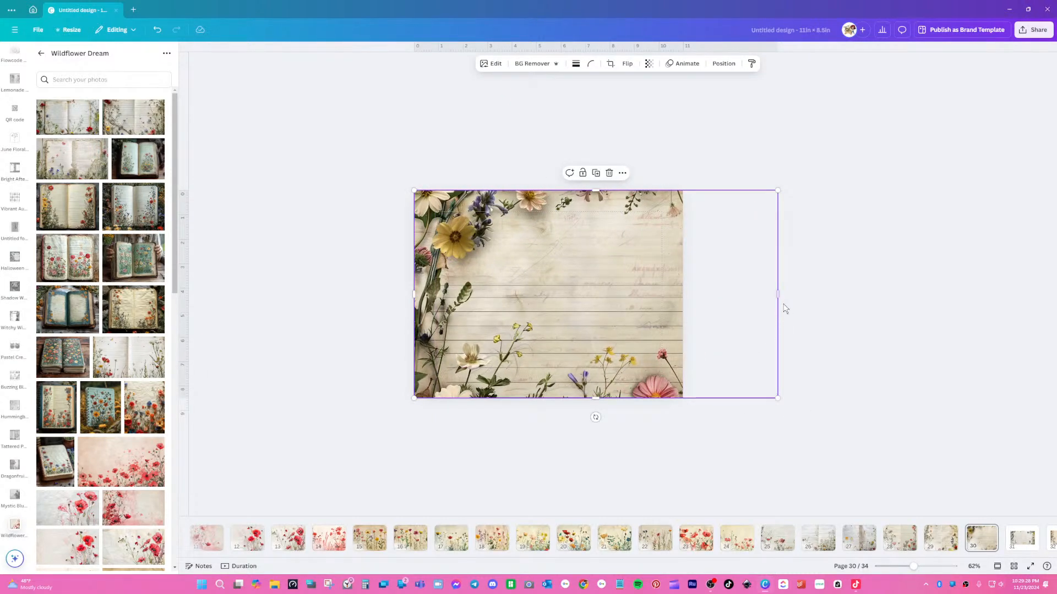
pyautogui.moveTo(778, 293); pyautogui.dragTo(551, 305)
# - Duplicate the cropped photo onto page 30's right half and slide its image left to show the right floral border
pyautogui.moveTo(913, 567); pyautogui.dragTo(928, 567)
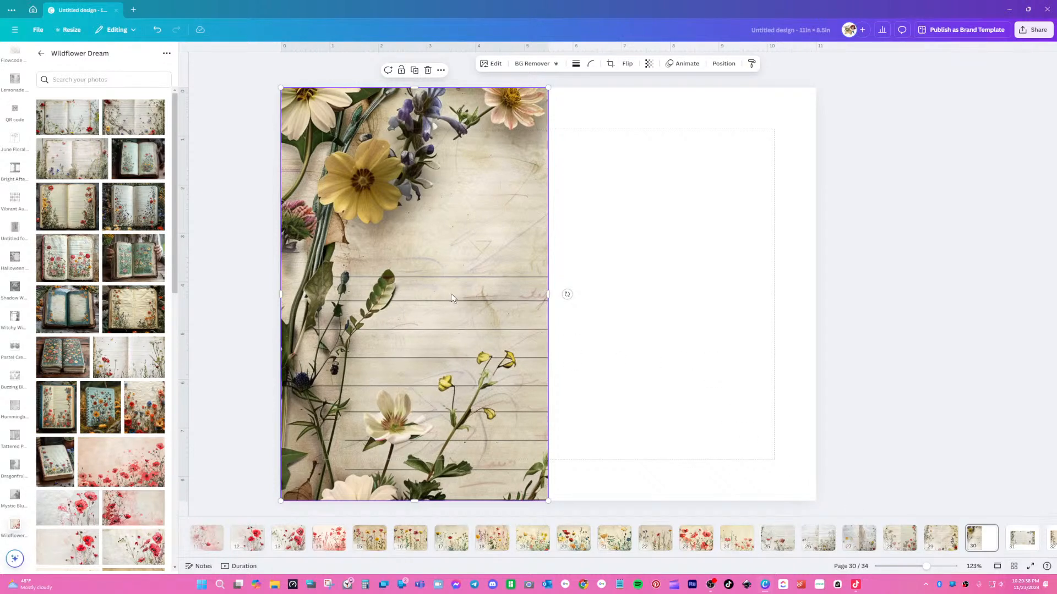
pyautogui.click(421, 73)
pyautogui.moveTo(501, 250); pyautogui.dragTo(527, 313)
pyautogui.doubleClick(721, 264)
pyautogui.moveTo(668, 297); pyautogui.dragTo(526, 309)
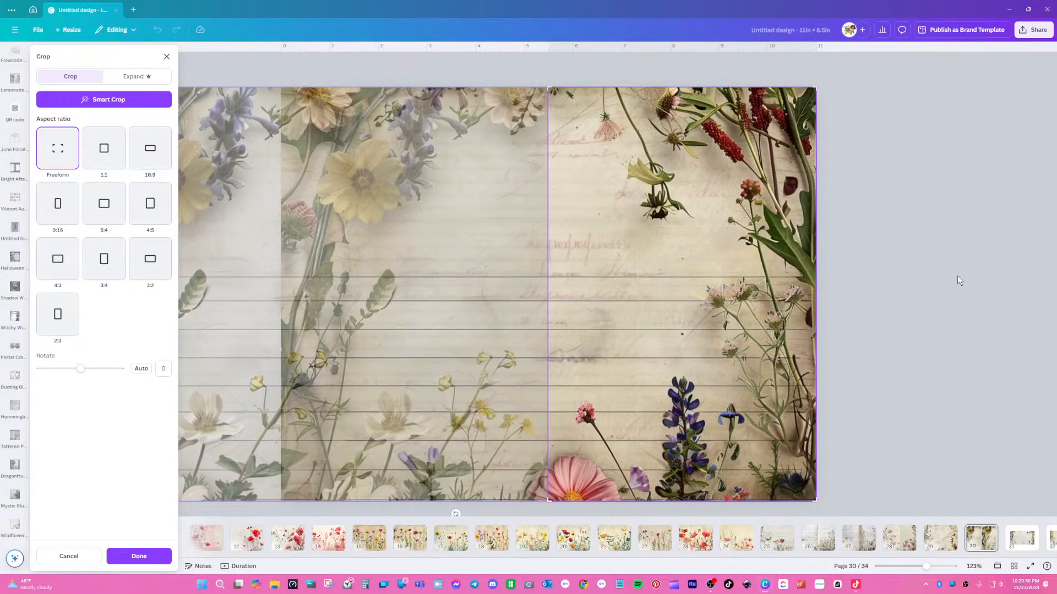
pyautogui.click(935, 280)
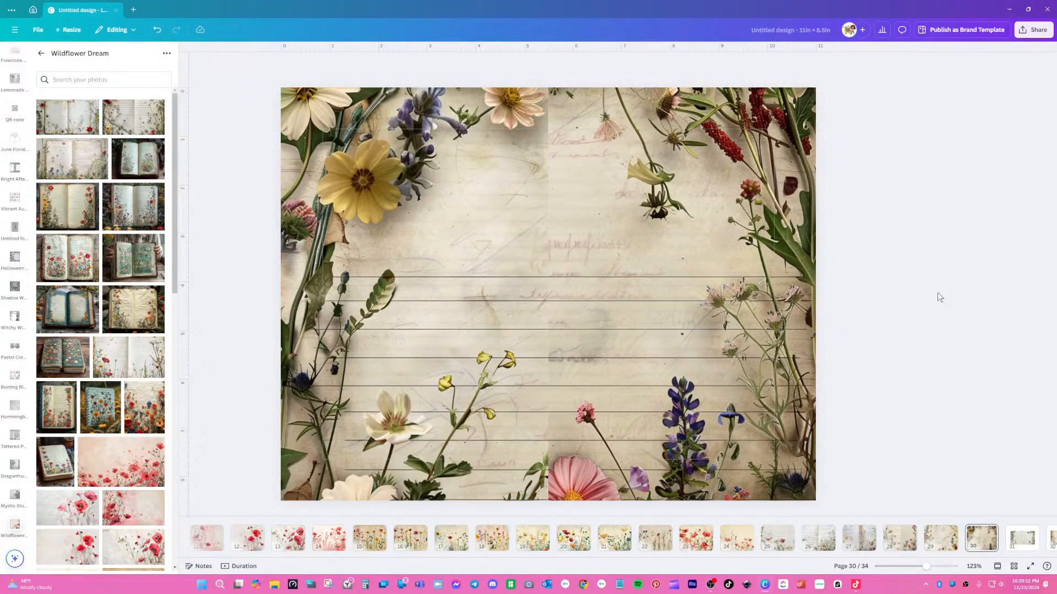
# - Enlarge page 31's lavender and pansy photo from the page's top-left corner to full page height and crop it to the left half
pyautogui.click(1022, 537)
pyautogui.click(544, 308)
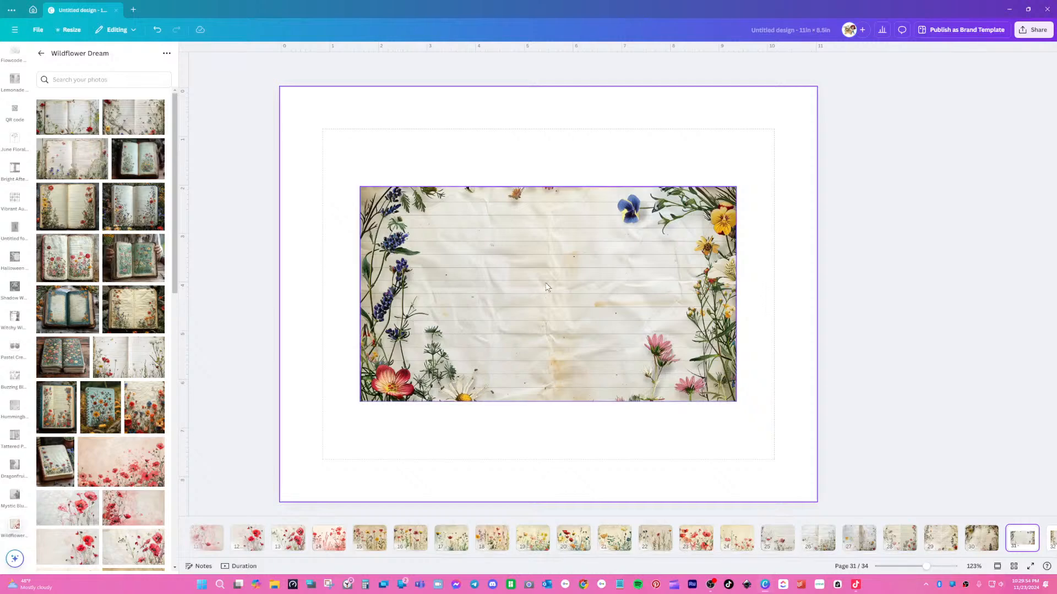
pyautogui.moveTo(543, 308); pyautogui.dragTo(463, 206)
pyautogui.moveTo(657, 302); pyautogui.dragTo(982, 548)
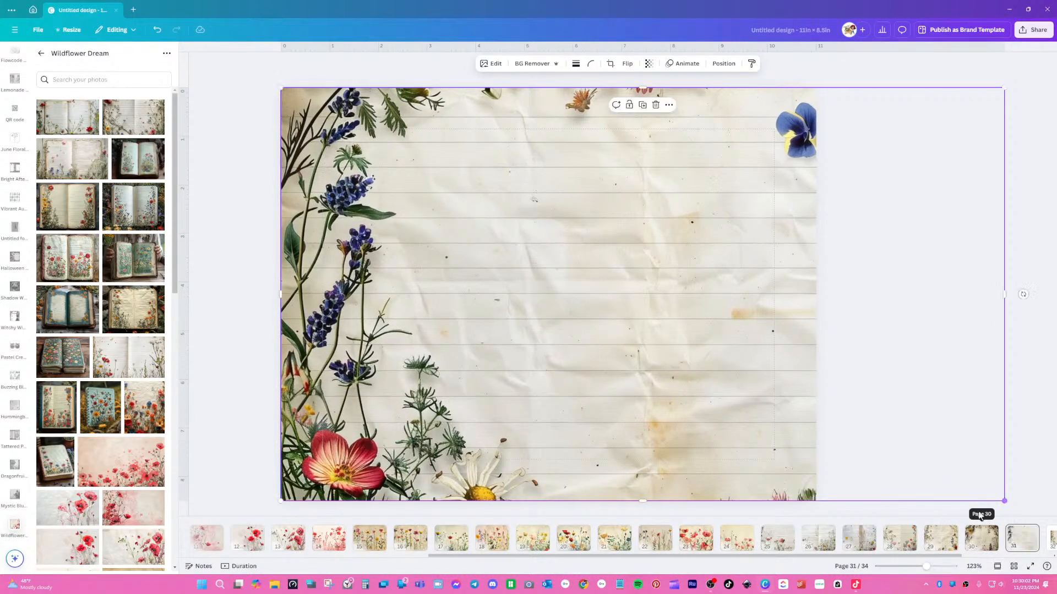
pyautogui.moveTo(1004, 294); pyautogui.dragTo(550, 294)
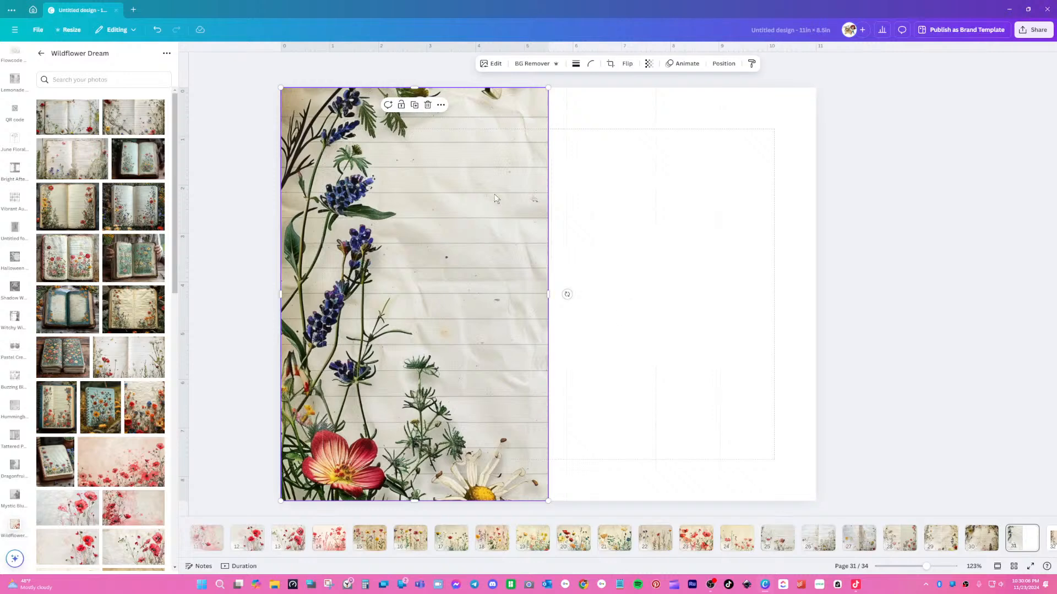
# - Duplicate the cropped lavender photo onto page 31's right half and slide its image left to show the pansies and right floral border
pyautogui.click(420, 104)
pyautogui.moveTo(447, 208); pyautogui.dragTo(708, 218)
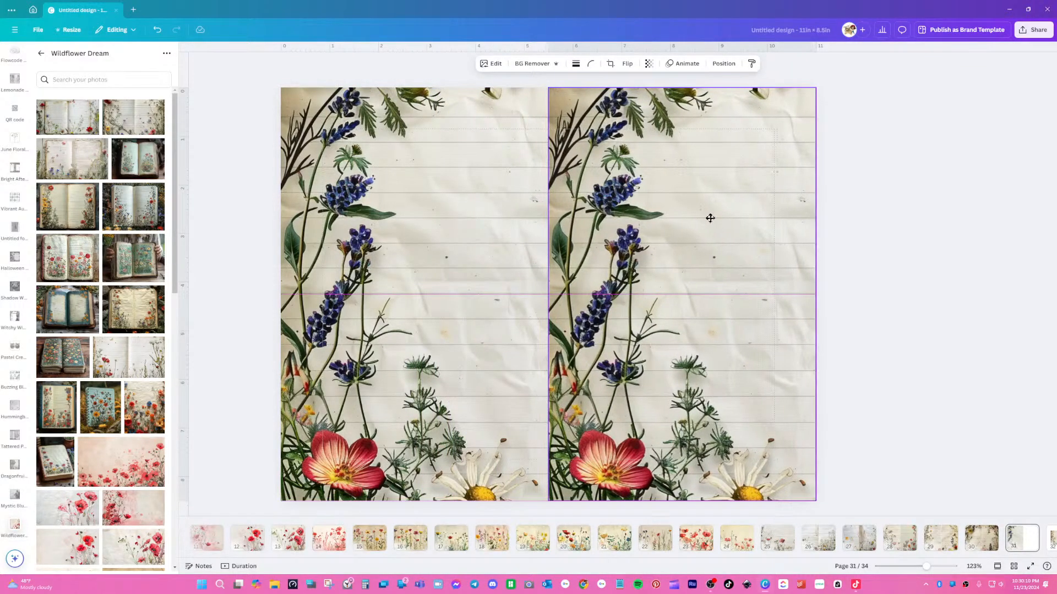
pyautogui.doubleClick(661, 233)
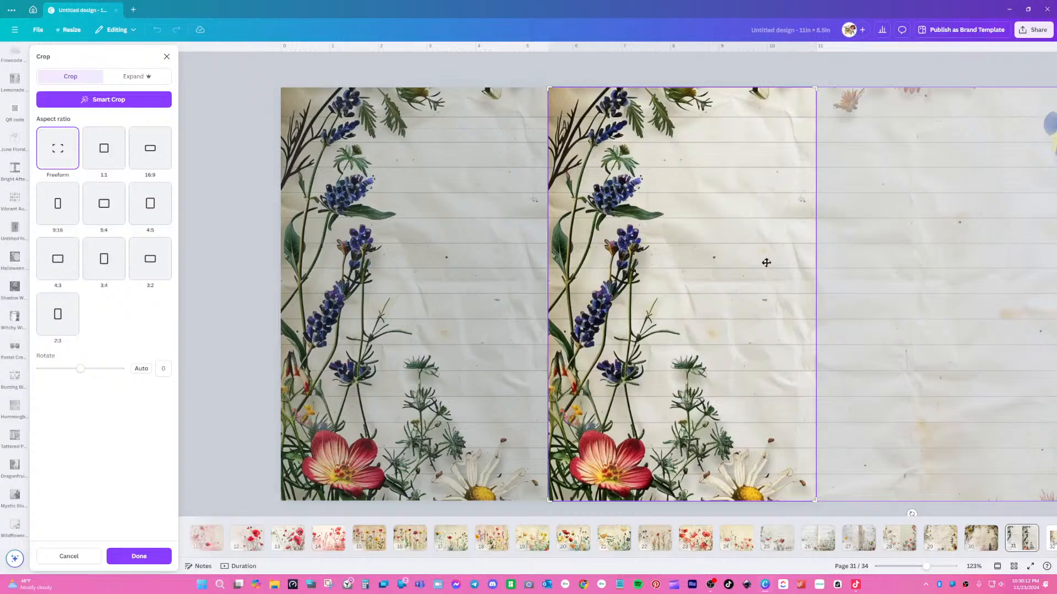
pyautogui.moveTo(767, 259); pyautogui.dragTo(502, 252)
pyautogui.moveTo(601, 245); pyautogui.dragTo(532, 248)
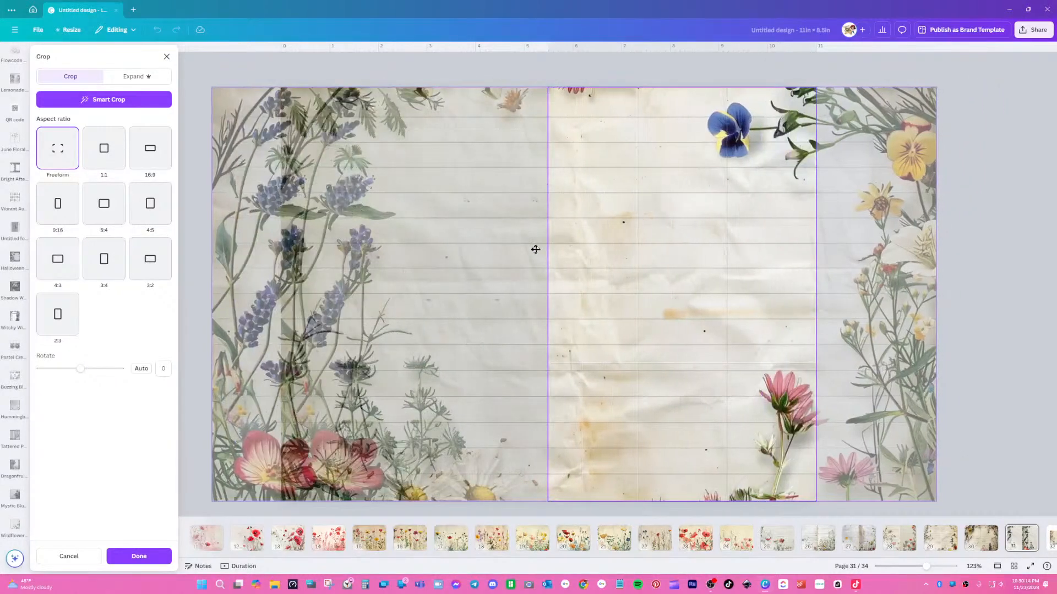
pyautogui.moveTo(754, 240); pyautogui.dragTo(620, 242)
pyautogui.click(868, 253)
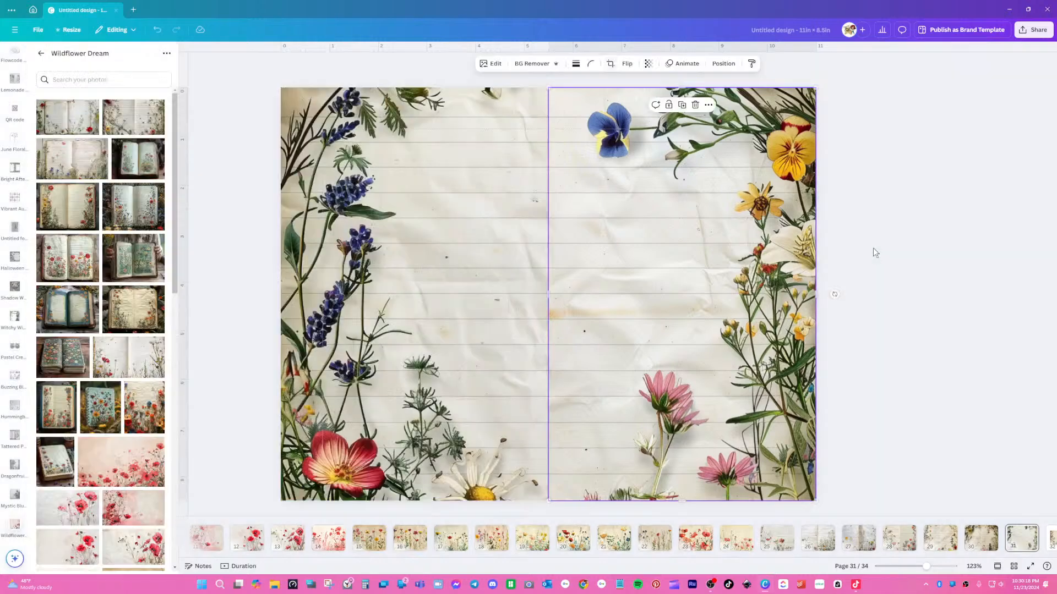
# - Enlarge page 32's lined daisy and lavender photo from the page's top-left corner to full page height and crop it to the left half
pyautogui.click(873, 249)
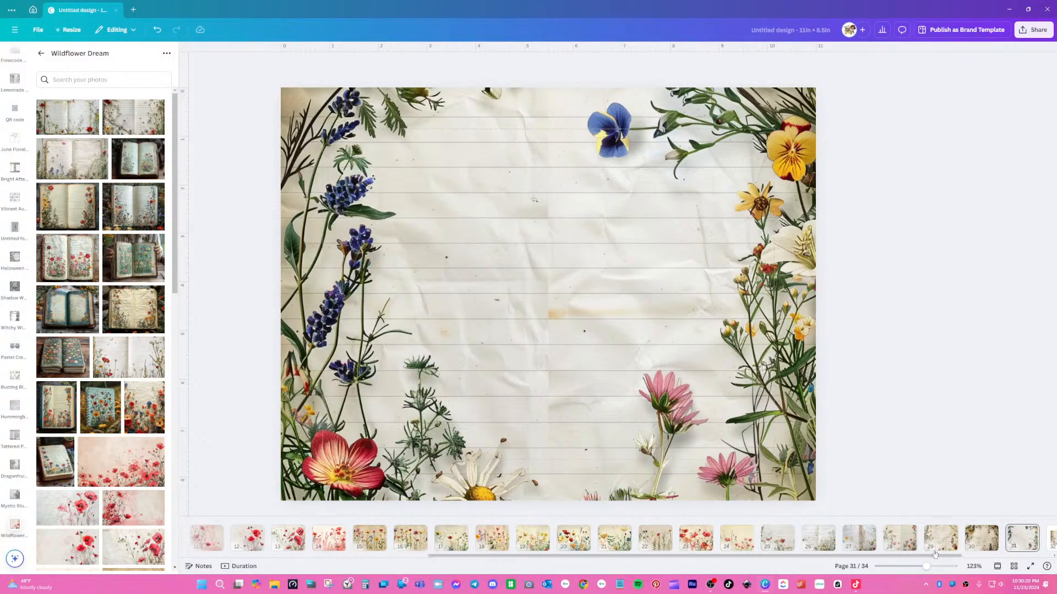
pyautogui.moveTo(900, 555); pyautogui.dragTo(1011, 557)
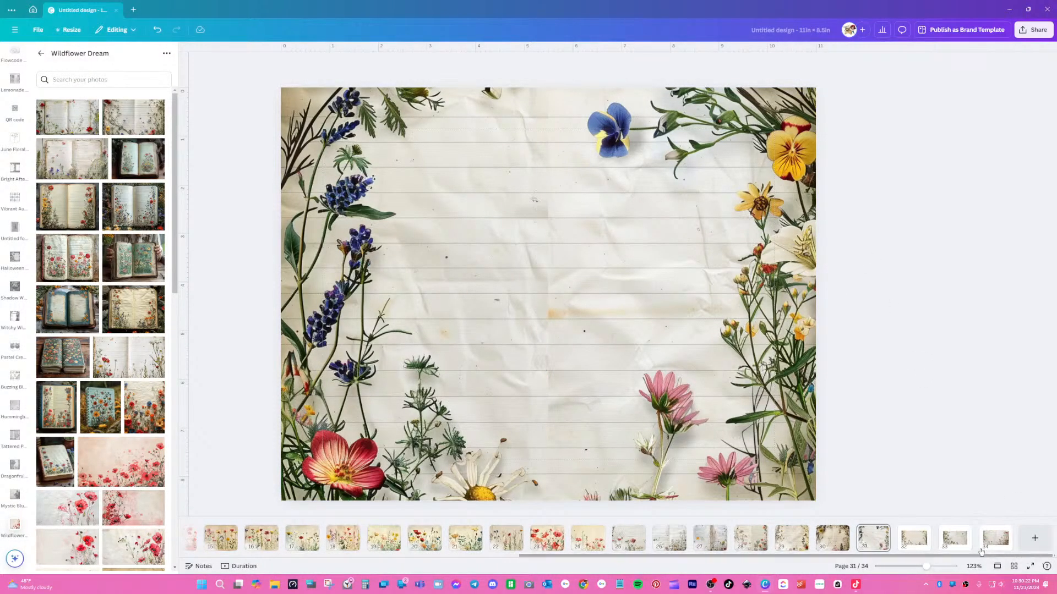
pyautogui.click(919, 532)
pyautogui.click(528, 325)
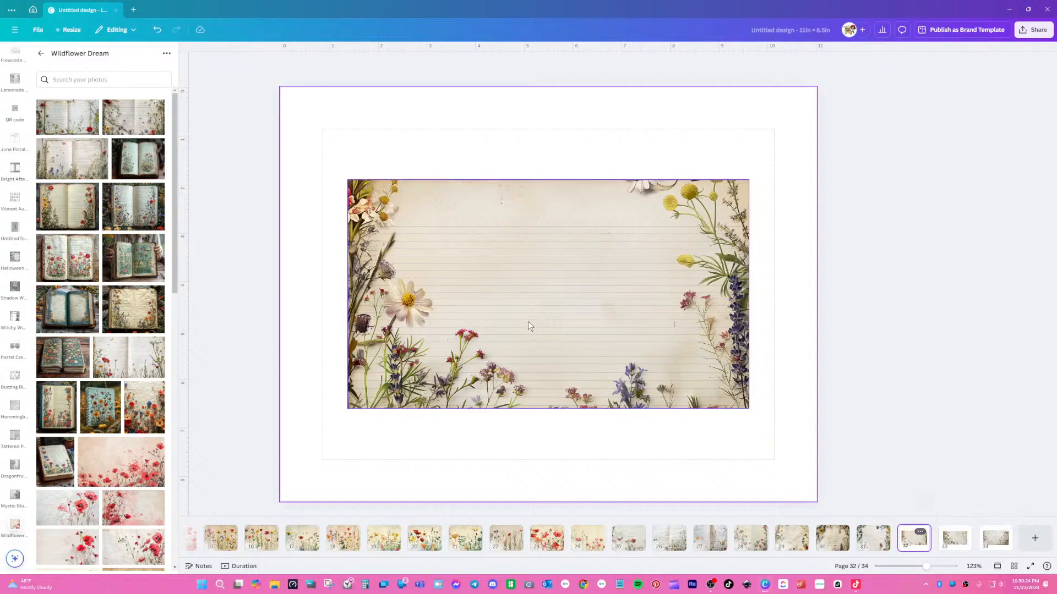
pyautogui.moveTo(528, 325); pyautogui.dragTo(464, 231)
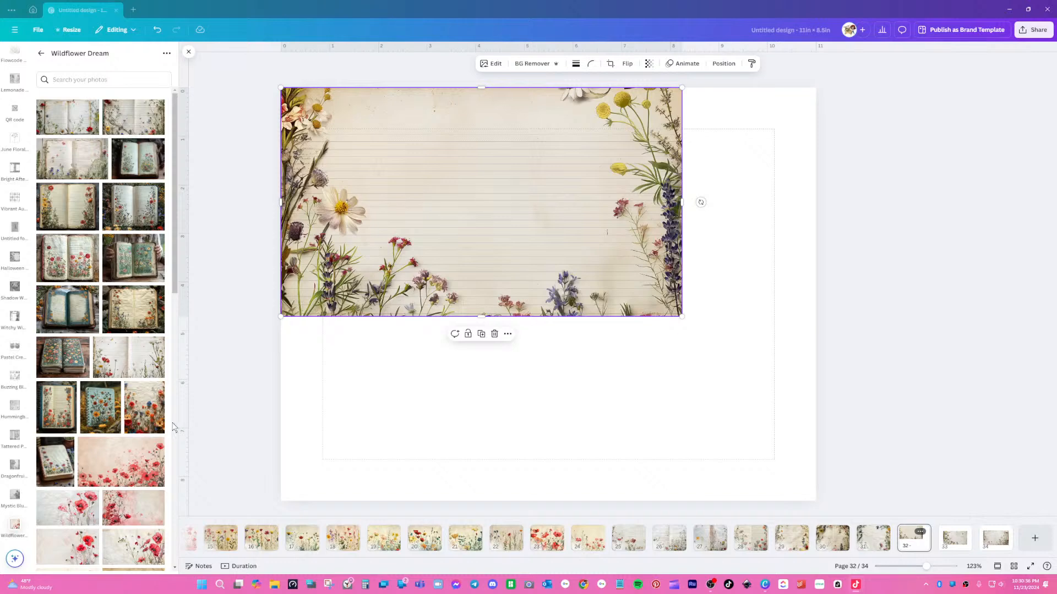
pyautogui.moveTo(682, 316); pyautogui.dragTo(988, 531)
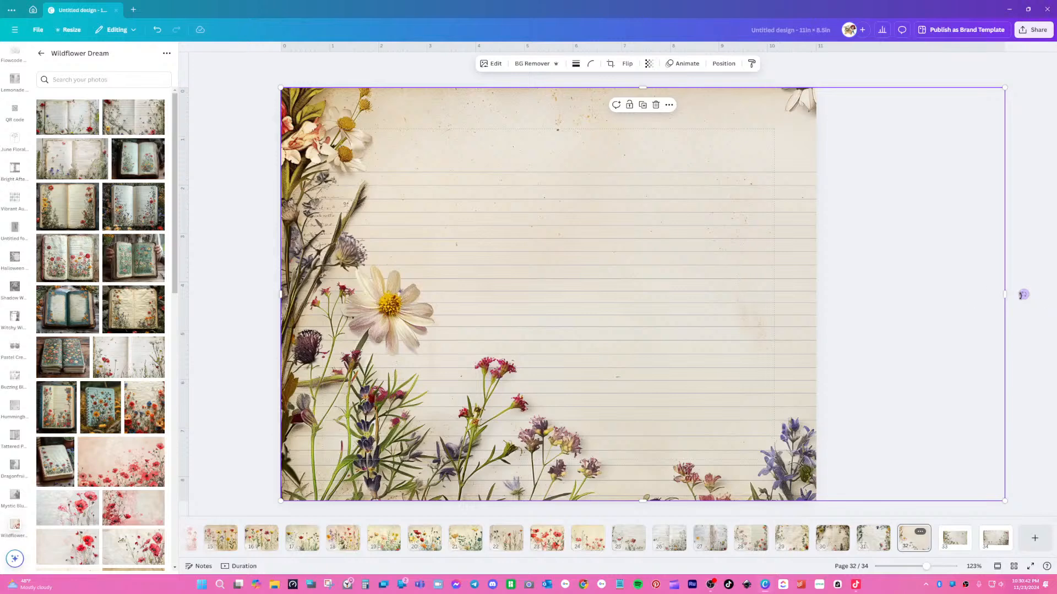
pyautogui.moveTo(1005, 295); pyautogui.dragTo(547, 297)
# - Duplicate the cropped daisy photo onto page 32's right half and slide its image left to show the yellow flowers and lavender border
pyautogui.click(411, 106)
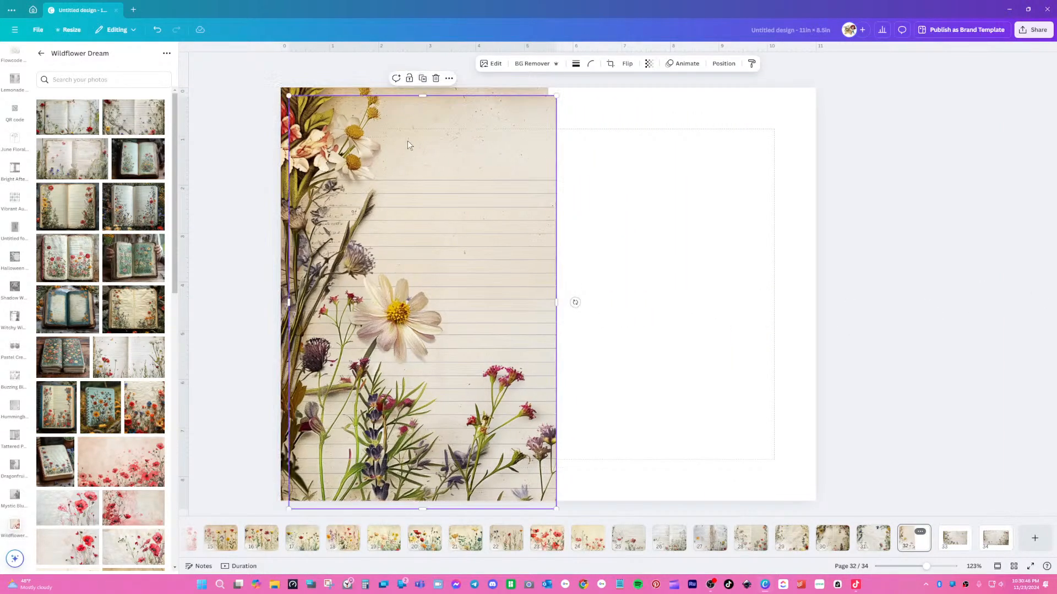
pyautogui.moveTo(416, 220); pyautogui.dragTo(669, 210)
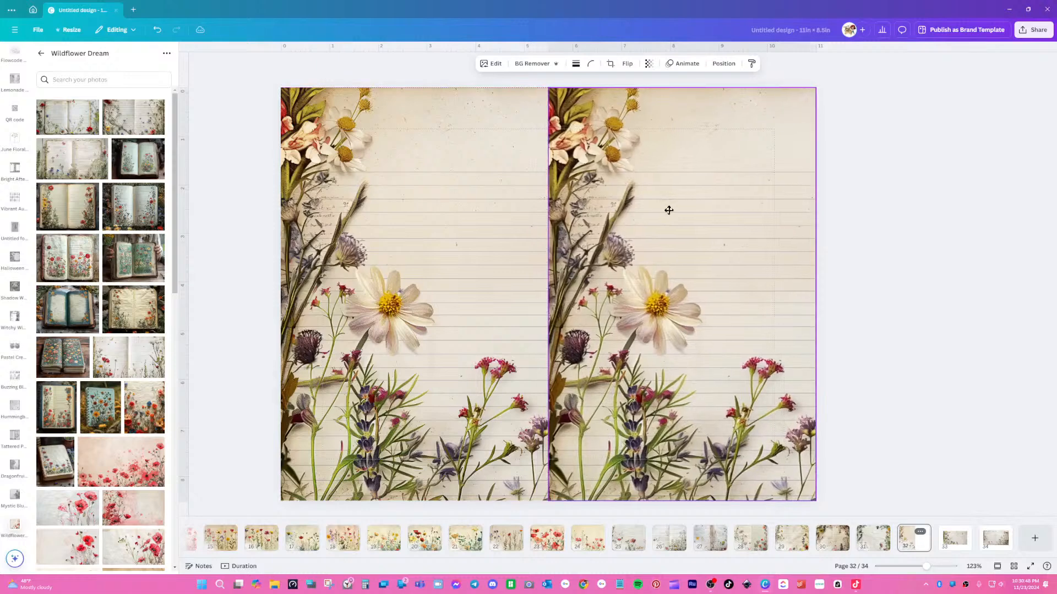
pyautogui.doubleClick(676, 256)
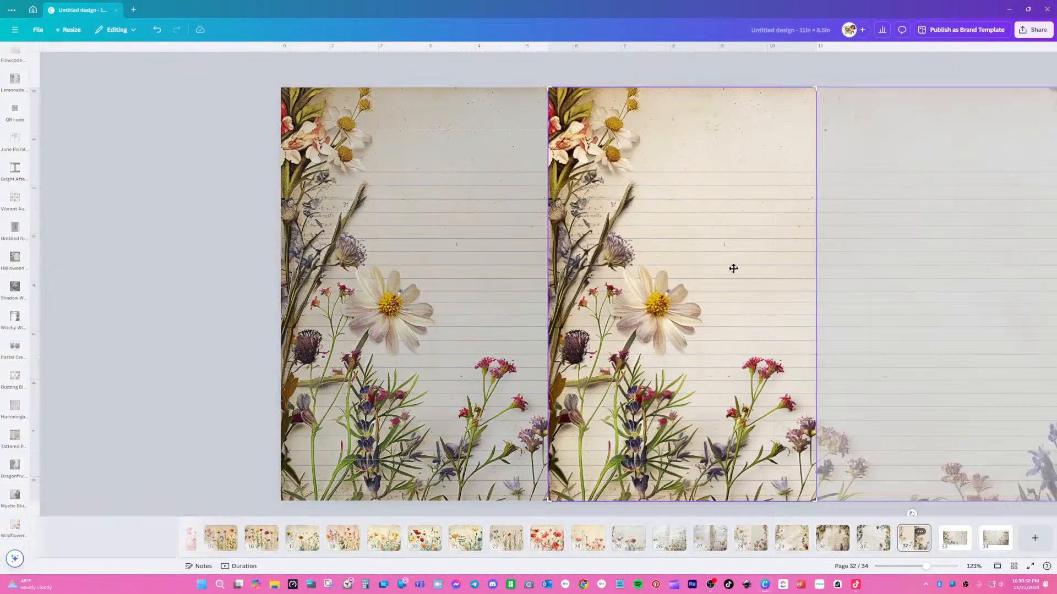
pyautogui.moveTo(733, 269); pyautogui.dragTo(559, 264)
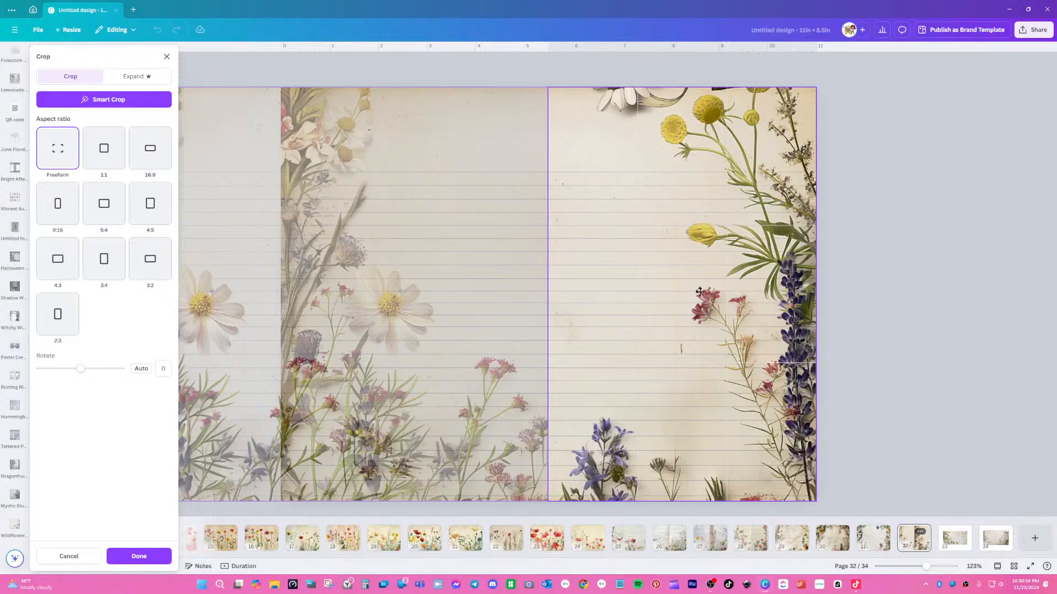
pyautogui.click(857, 299)
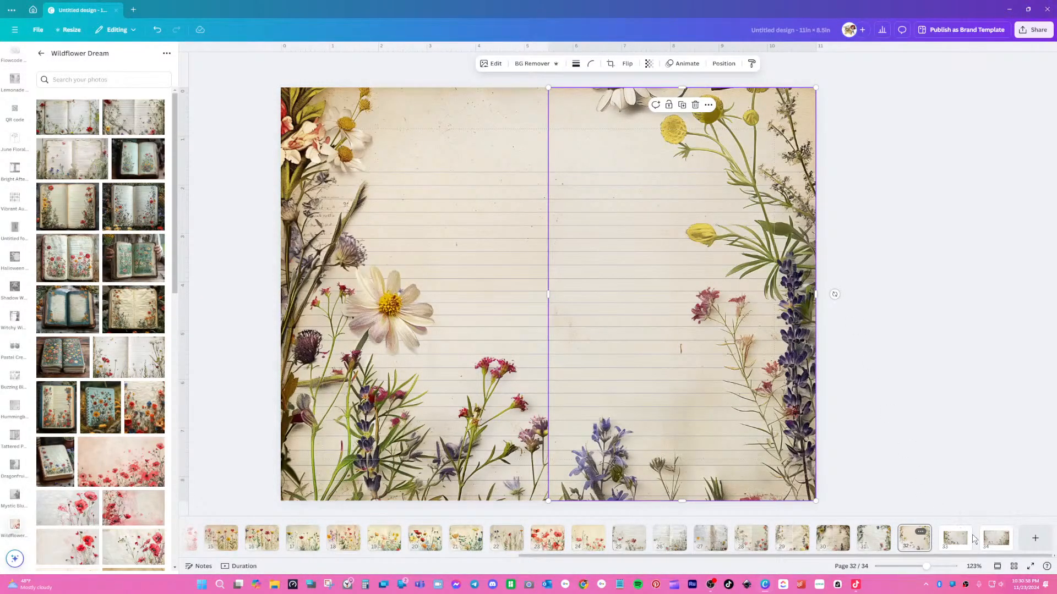
# - Enlarge page 33's lined photo with blue-centred daisies from the page's top-left corner to full page height and crop it to about the left half
pyautogui.click(955, 538)
pyautogui.moveTo(500, 264); pyautogui.dragTo(423, 184)
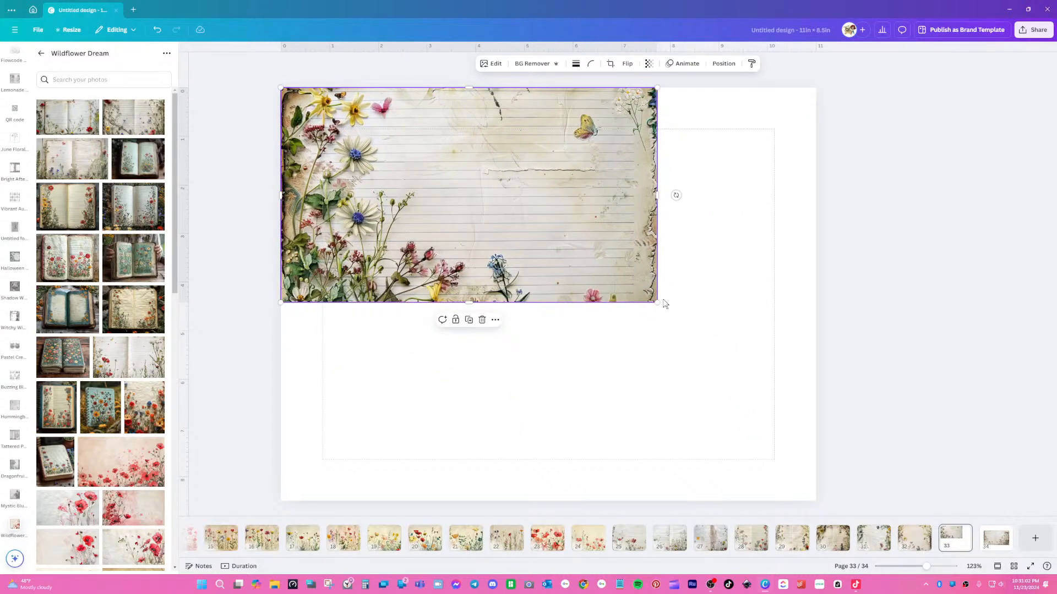
pyautogui.moveTo(658, 302); pyautogui.dragTo(1006, 500)
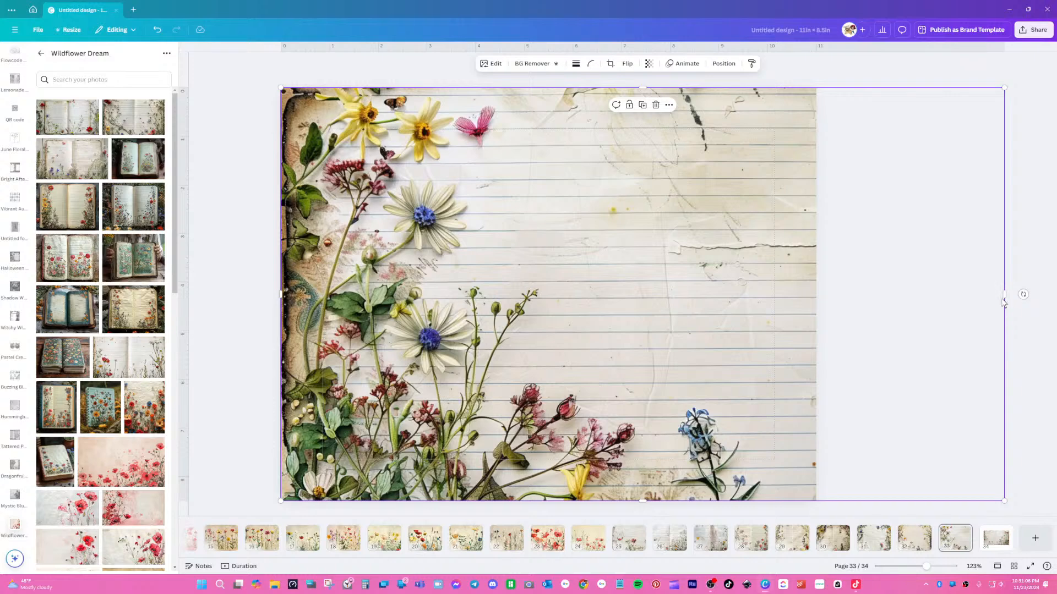
pyautogui.moveTo(1004, 295); pyautogui.dragTo(553, 282)
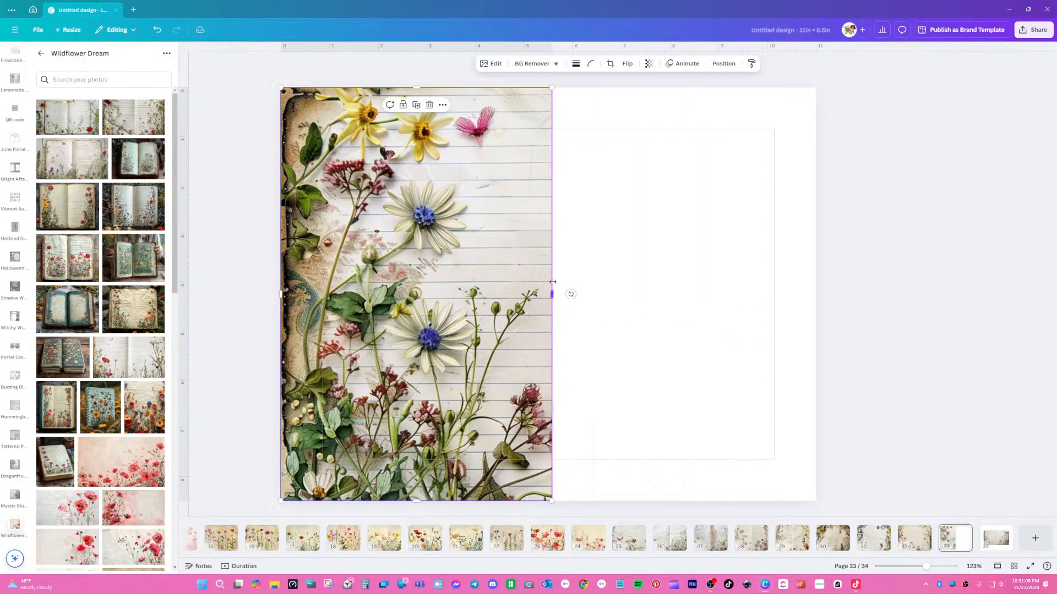
# - Duplicate the cropped photo onto page 33's right half and slide its image left to show the butterfly and torn right edge
pyautogui.click(416, 104)
pyautogui.moveTo(479, 297); pyautogui.dragTo(733, 286)
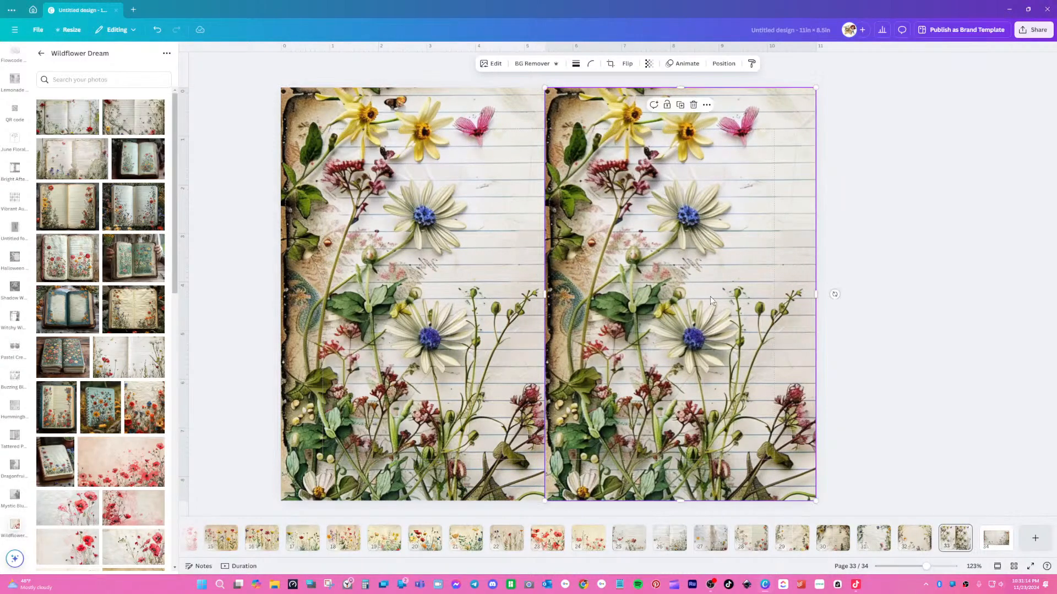
pyautogui.doubleClick(711, 298)
pyautogui.moveTo(573, 297); pyautogui.dragTo(331, 292)
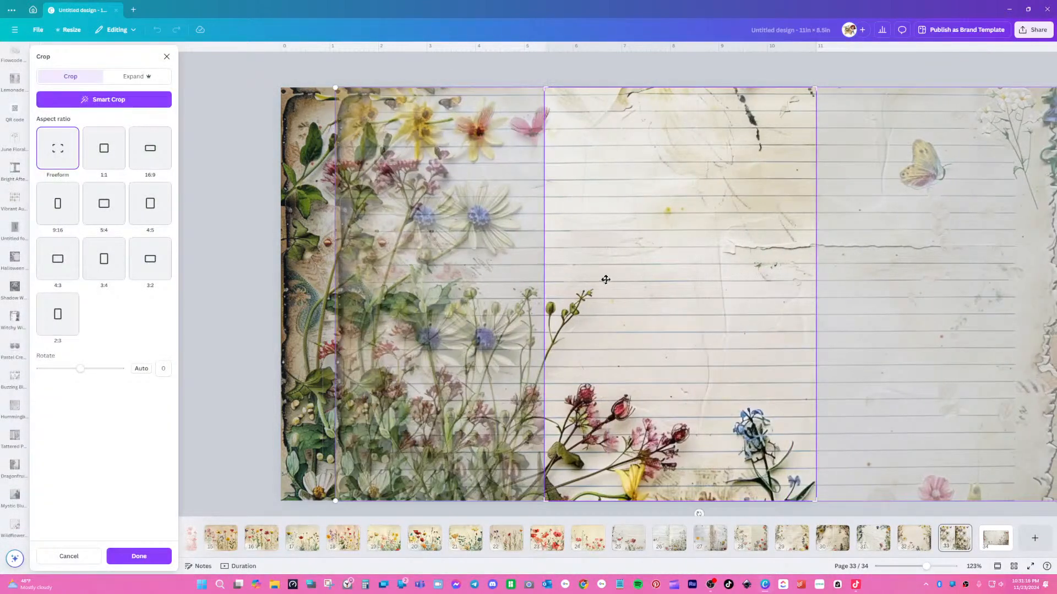
pyautogui.moveTo(736, 275); pyautogui.dragTo(598, 274)
pyautogui.click(847, 298)
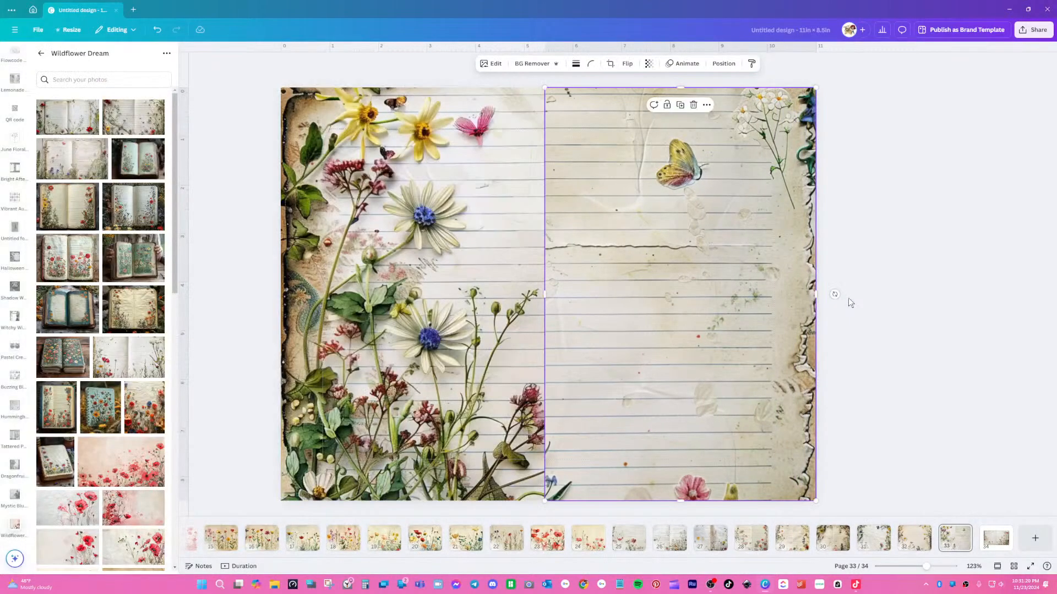
# - Move page 34's open-book photo slightly past the page's top-left corner and crop its top and left sides to the page edges
pyautogui.click(996, 538)
pyautogui.click(574, 312)
pyautogui.moveTo(489, 328); pyautogui.dragTo(409, 222)
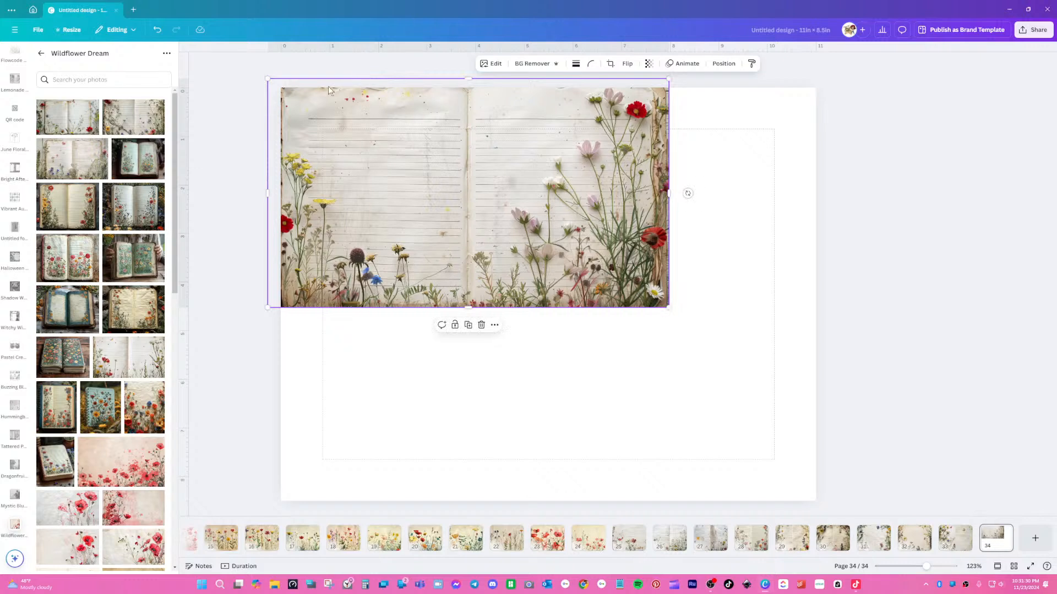
pyautogui.moveTo(468, 79); pyautogui.dragTo(465, 88)
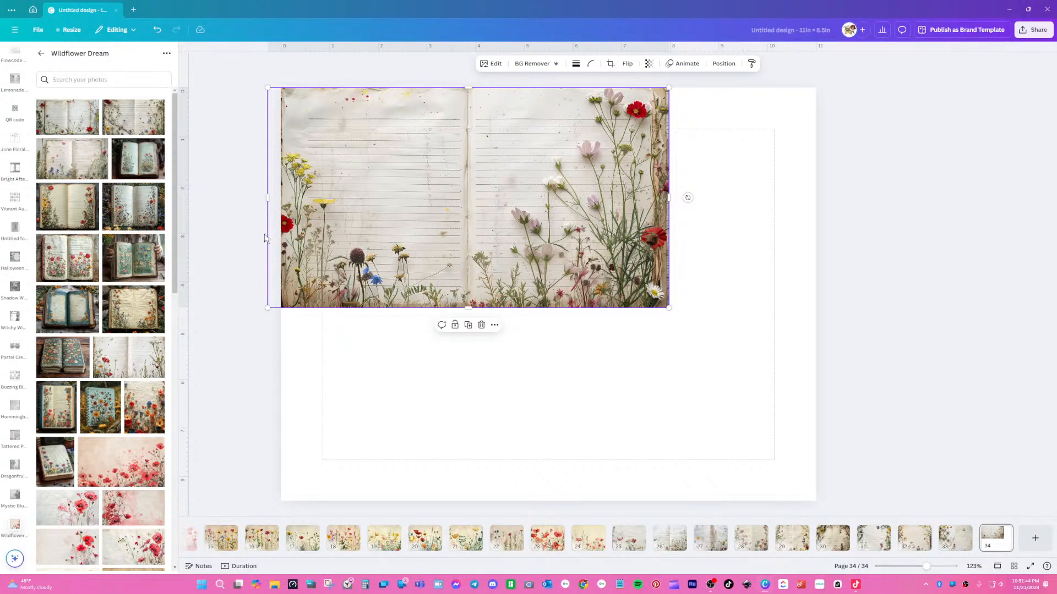
pyautogui.moveTo(266, 197); pyautogui.dragTo(281, 203)
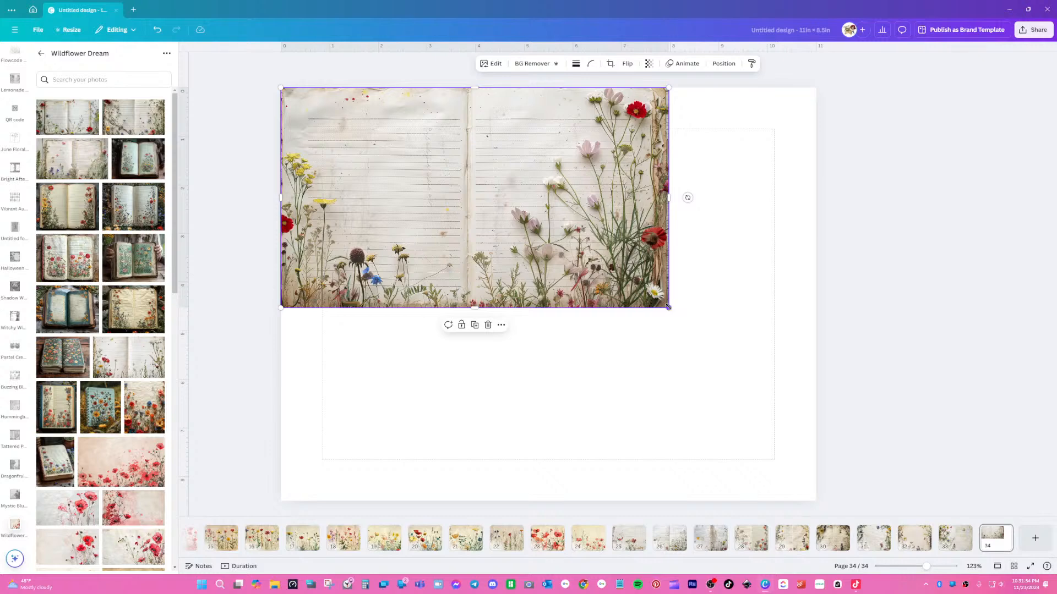
# - Enlarge page 34's open-book photo to full page height and crop it to the left half
pyautogui.moveTo(668, 307); pyautogui.dragTo(1008, 505)
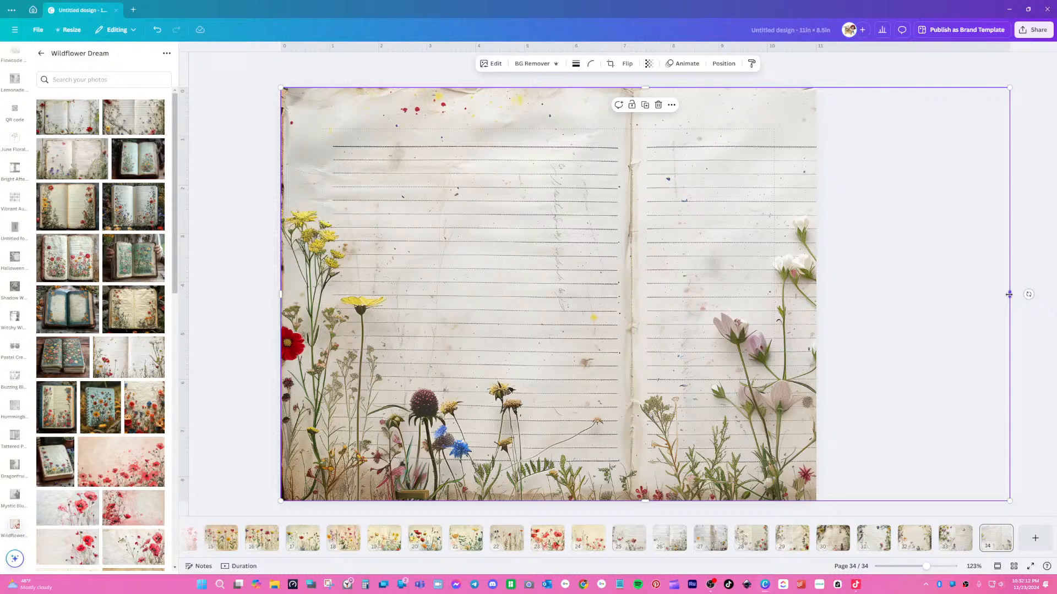
pyautogui.moveTo(1009, 294); pyautogui.dragTo(547, 287)
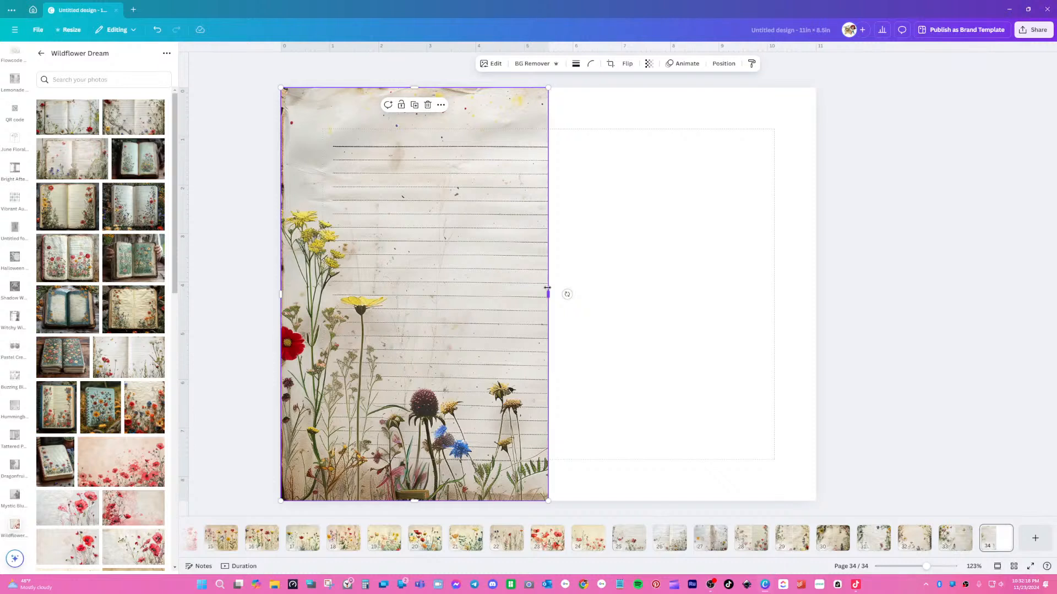
# - Slide the left-half image on page 34 slightly right within its crop to show the book's worn left edge
pyautogui.doubleClick(424, 235)
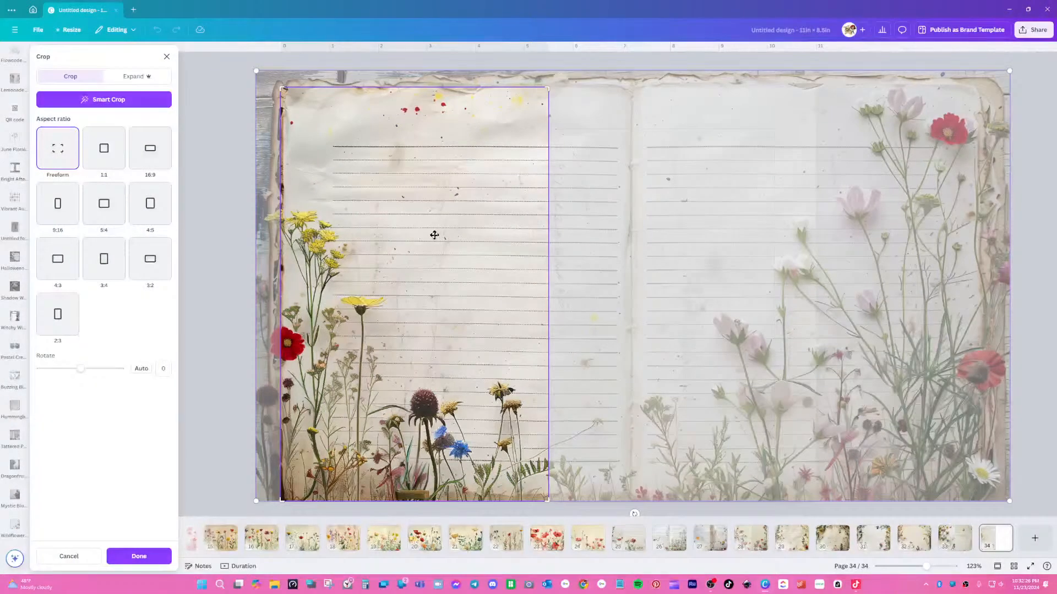
pyautogui.moveTo(426, 234)
pyautogui.mouseDown()
pyautogui.moveTo(451, 235)
pyautogui.moveTo(441, 236)
pyautogui.mouseUp()
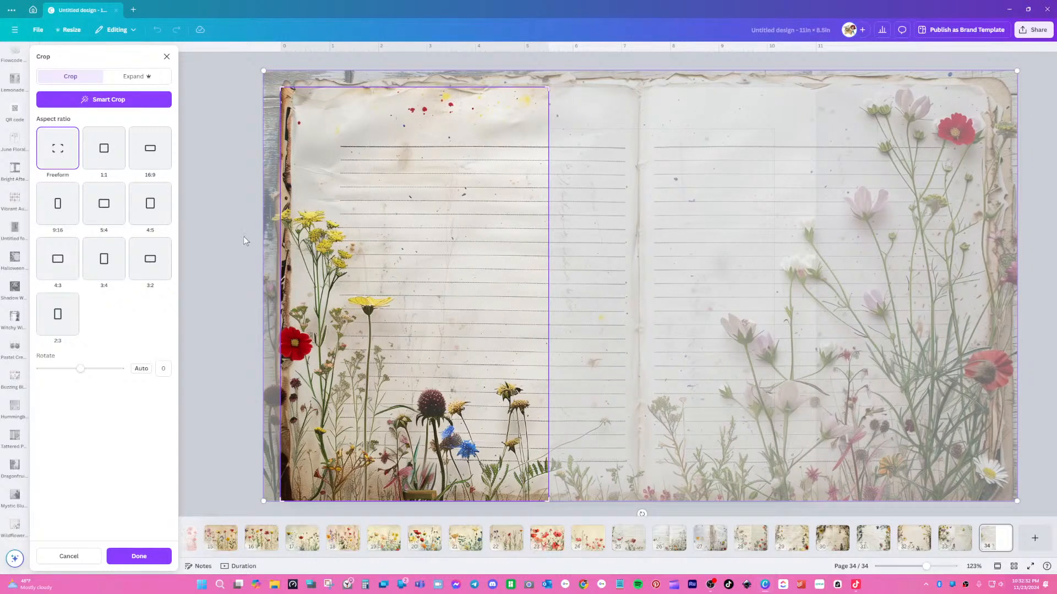
pyautogui.click(244, 236)
# - Duplicate the cropped book photo onto page 34's right half and slide its image left past the spine to show the pink flowers
pyautogui.click(416, 108)
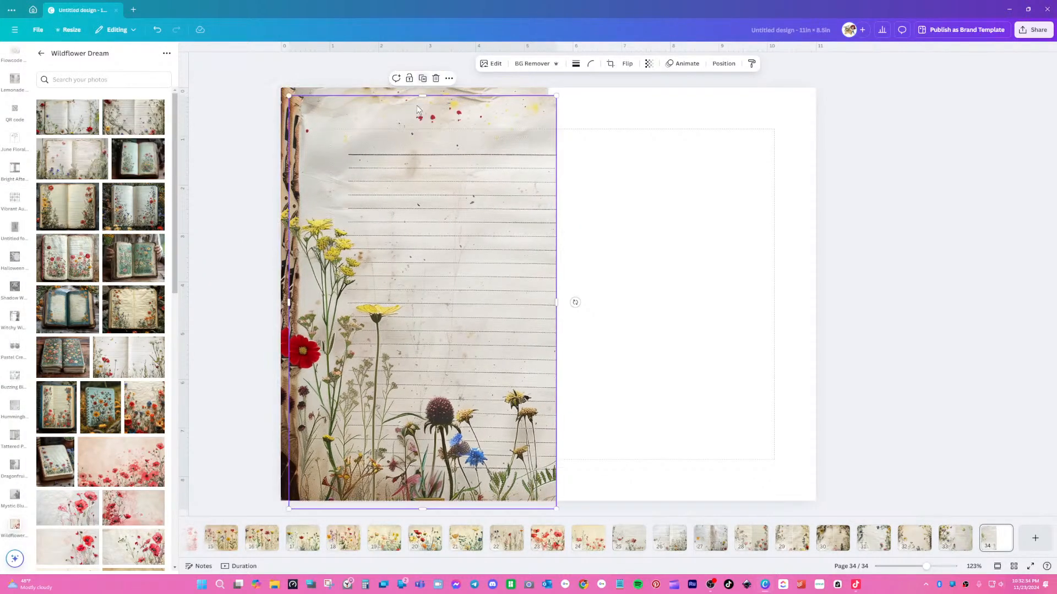
pyautogui.moveTo(460, 264)
pyautogui.mouseDown()
pyautogui.moveTo(627, 257)
pyautogui.moveTo(719, 275)
pyautogui.moveTo(563, 257)
pyautogui.mouseUp()
pyautogui.doubleClick(696, 277)
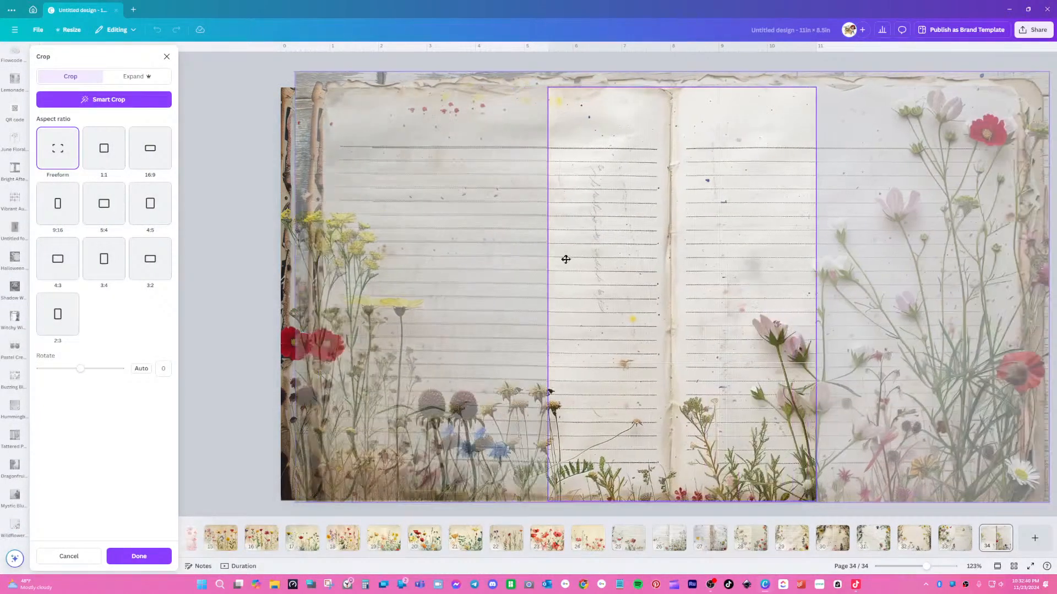
pyautogui.moveTo(741, 256)
pyautogui.mouseDown()
pyautogui.moveTo(601, 250)
pyautogui.moveTo(737, 258)
pyautogui.moveTo(725, 256)
pyautogui.mouseUp()
pyautogui.click(995, 296)
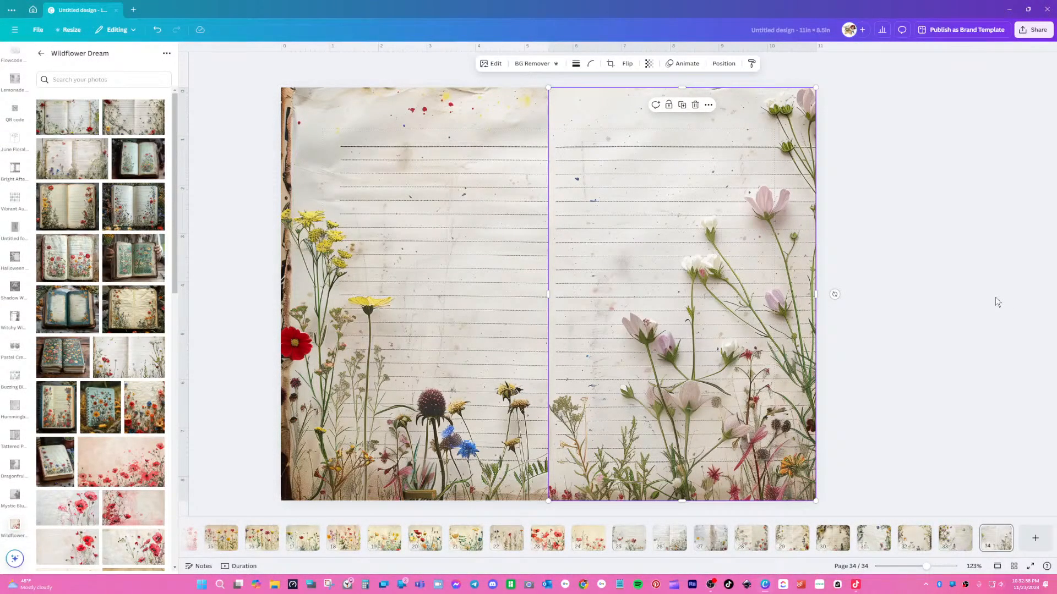
# - Slide page 34's left-half image slightly left within its crop to hide the book's worn edge
pyautogui.click(418, 291)
pyautogui.doubleClick(418, 292)
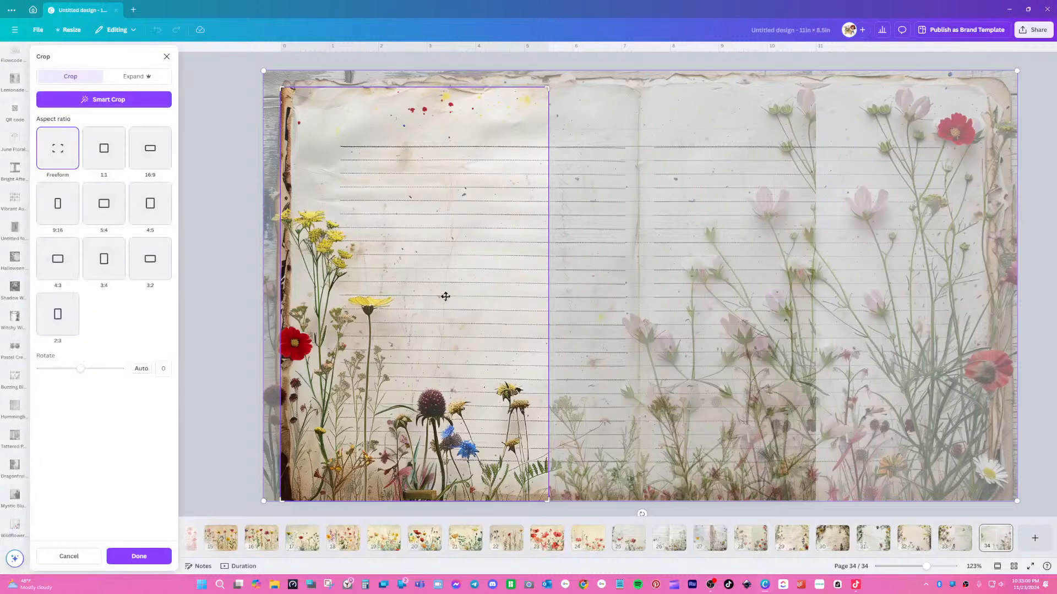
pyautogui.moveTo(445, 297); pyautogui.dragTo(432, 297)
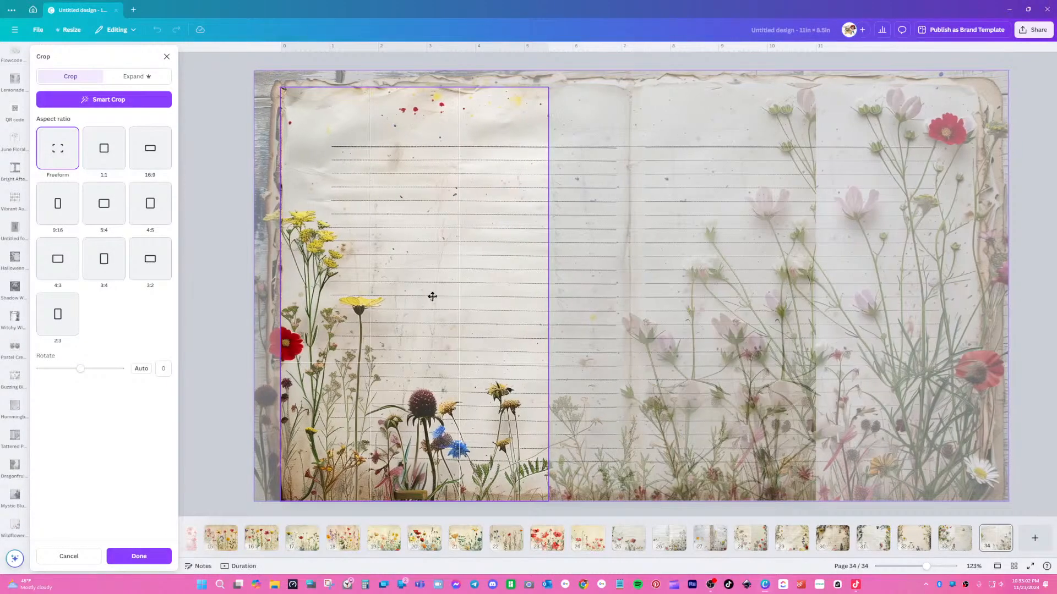
pyautogui.click(229, 217)
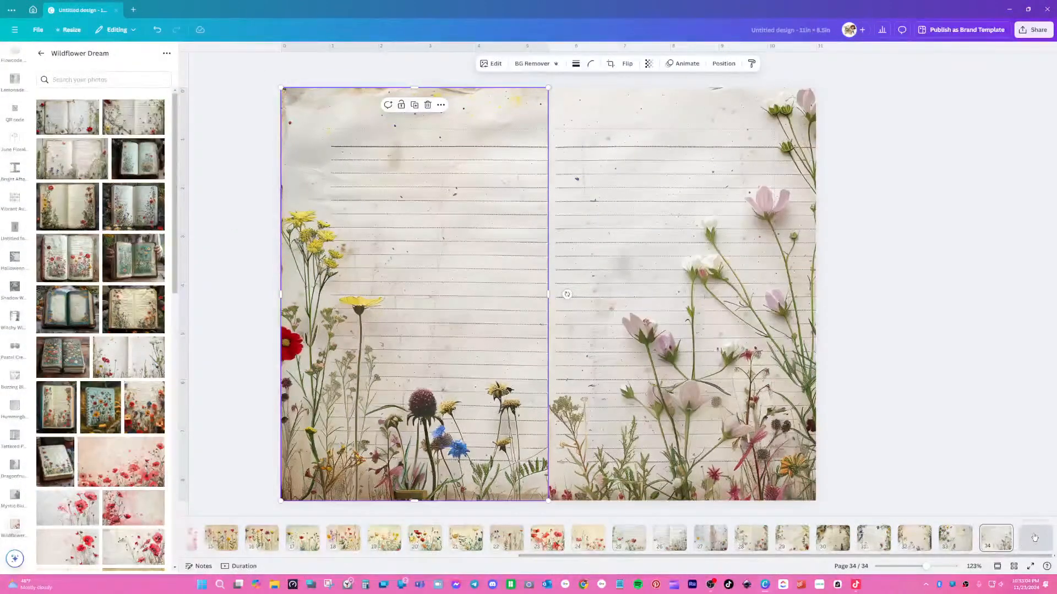
# - Add pages 35 to 37 with the teal wildflower meadow, the beige row of wildflowers and the red poppy photo respectively
pyautogui.click(1034, 538)
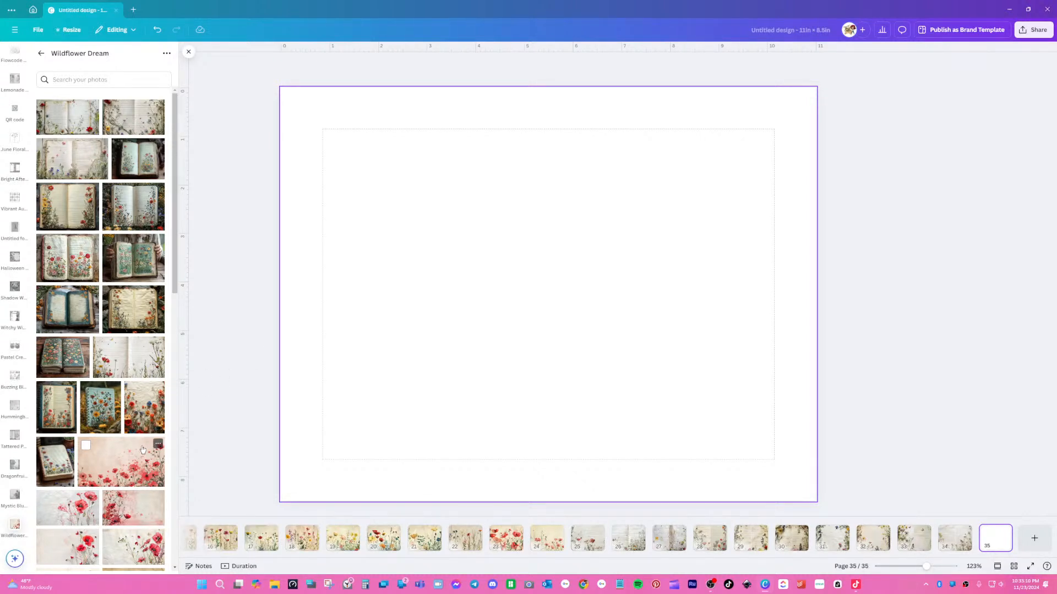
pyautogui.scroll(-15, 143, 451)
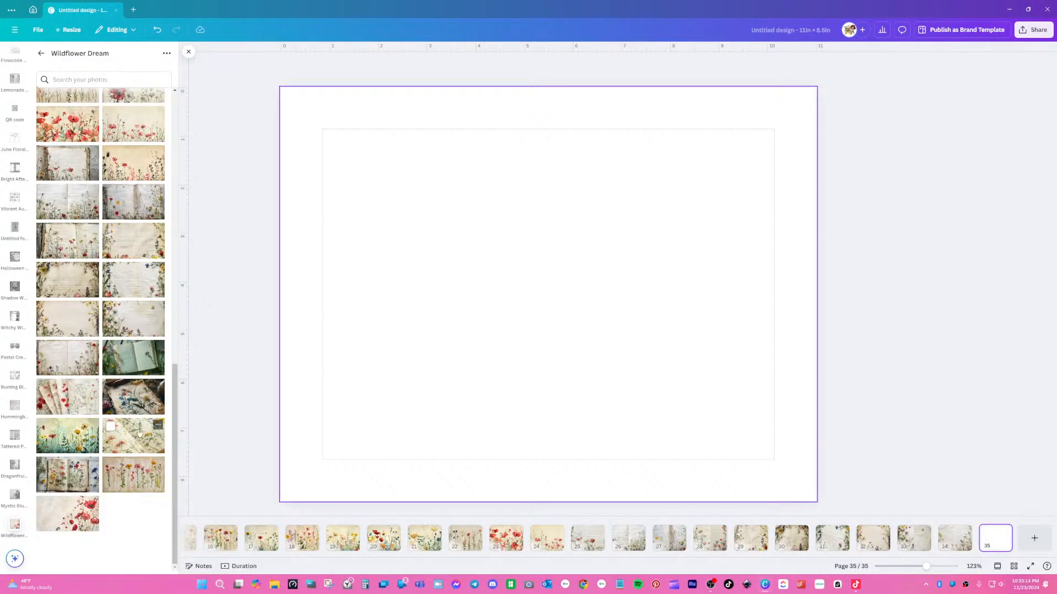
pyautogui.click(64, 439)
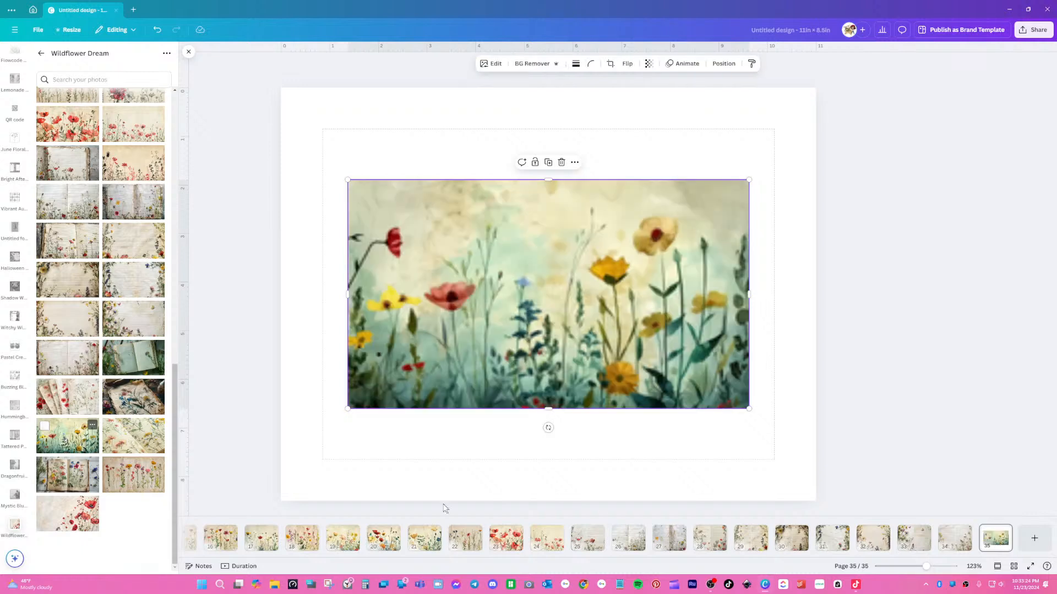
pyautogui.click(1046, 549)
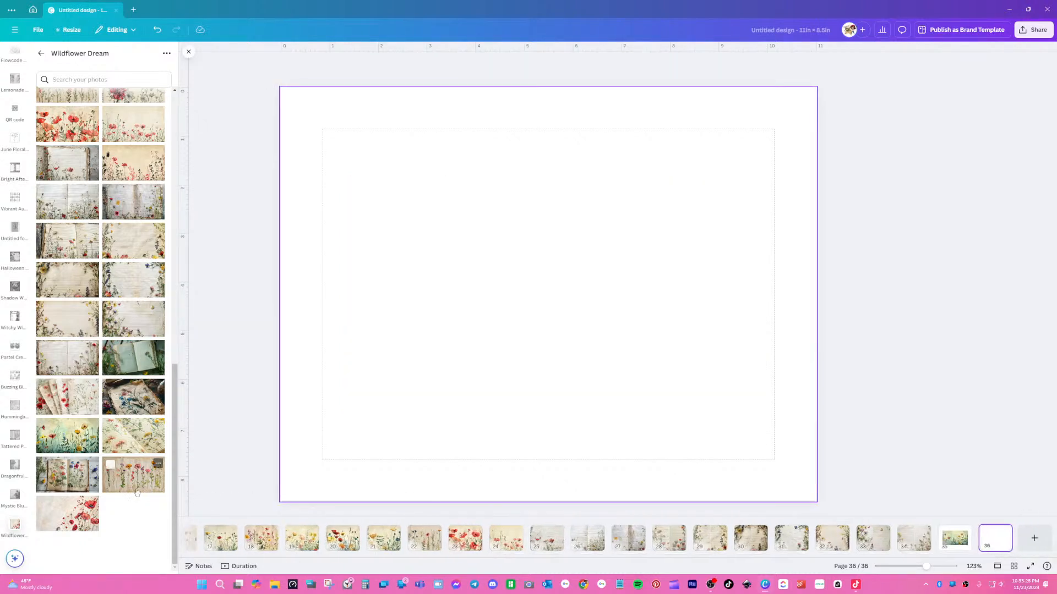
pyautogui.click(139, 484)
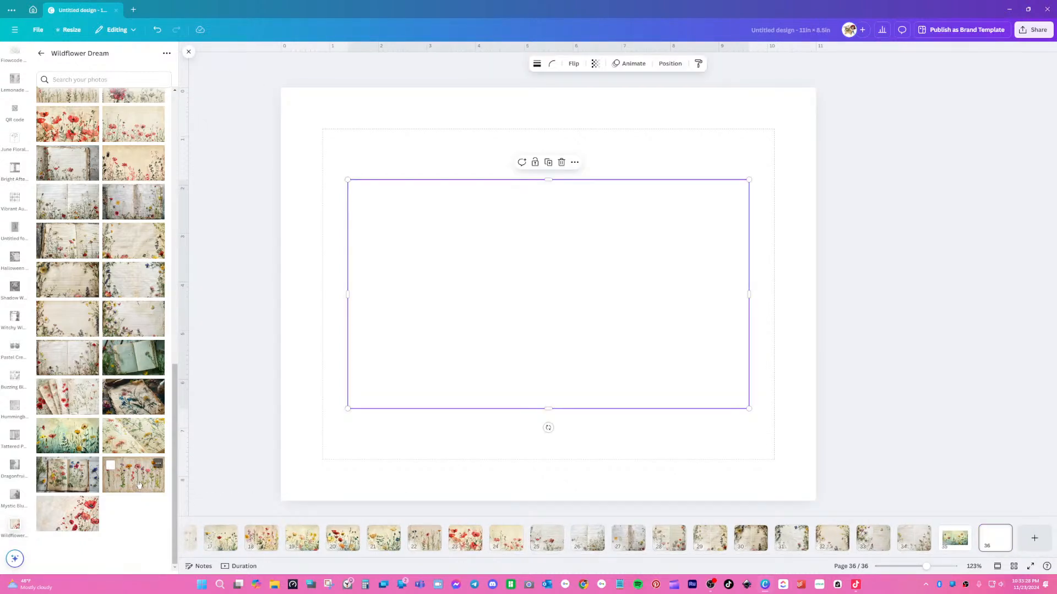
pyautogui.click(1033, 539)
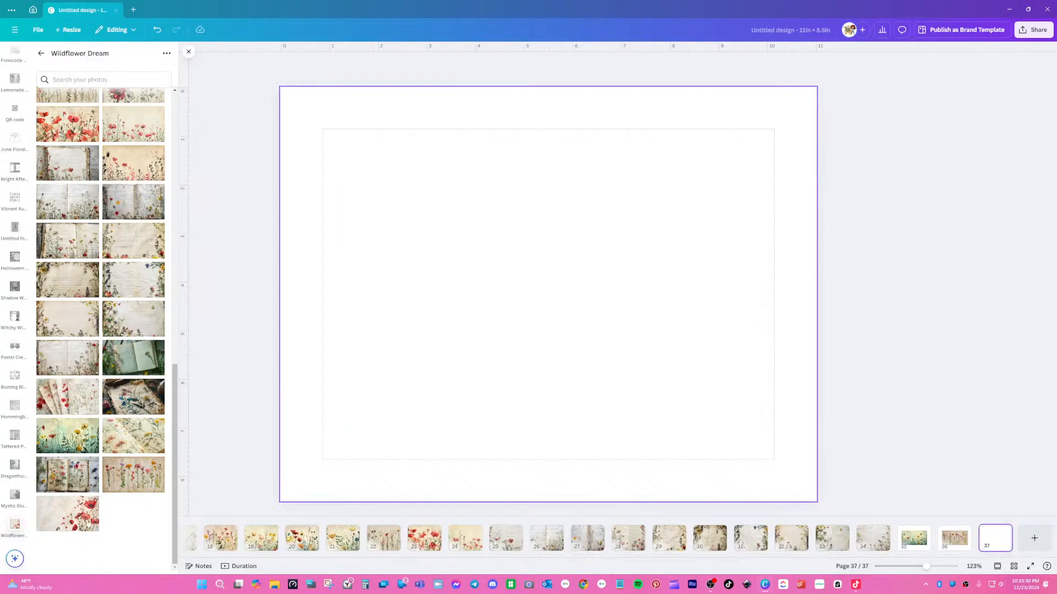
pyautogui.click(83, 514)
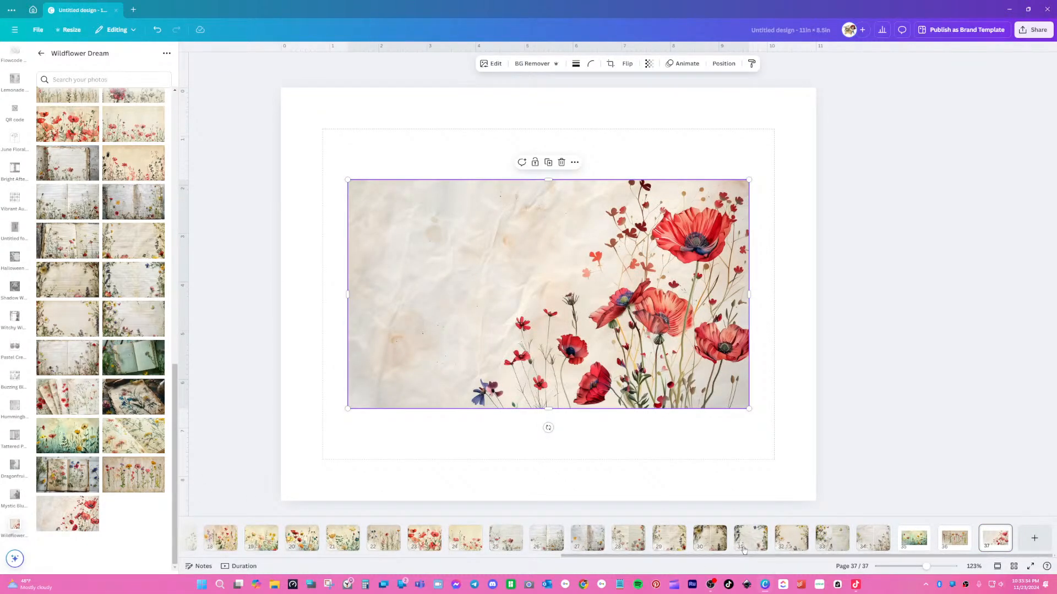
# - Align the red poppy image with the lower-right corner of page 37 and enlarge it to cover the whole page
pyautogui.scroll(8, 86, 322)
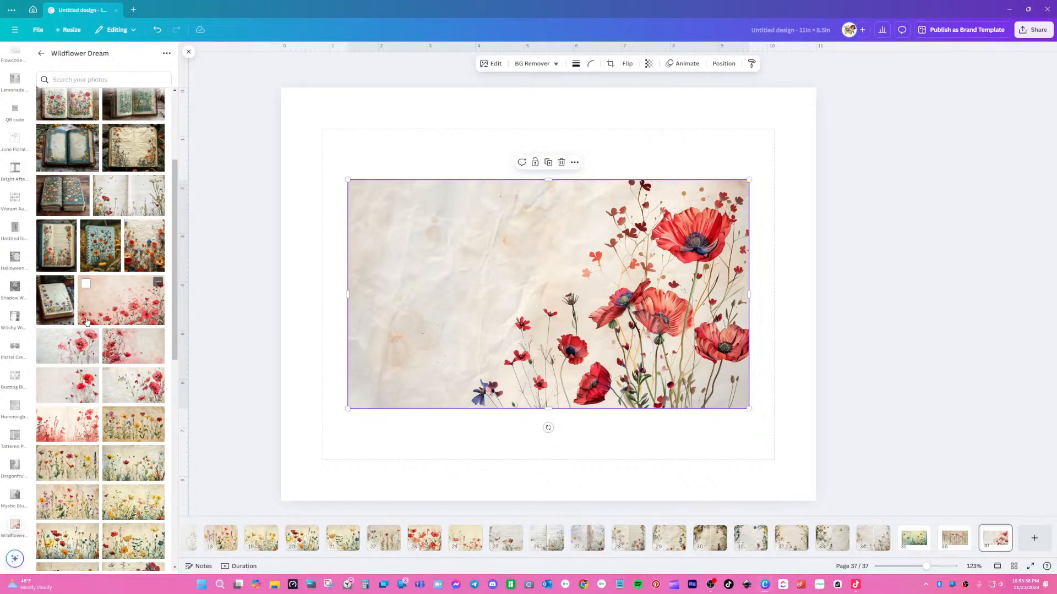
pyautogui.scroll(3, 86, 322)
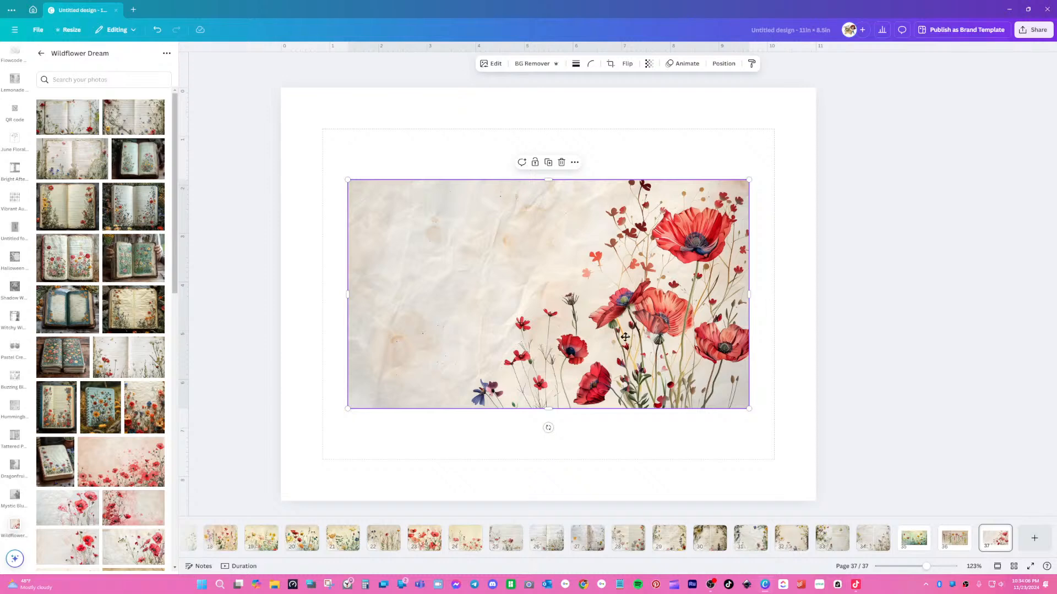
pyautogui.moveTo(617, 351); pyautogui.dragTo(683, 437)
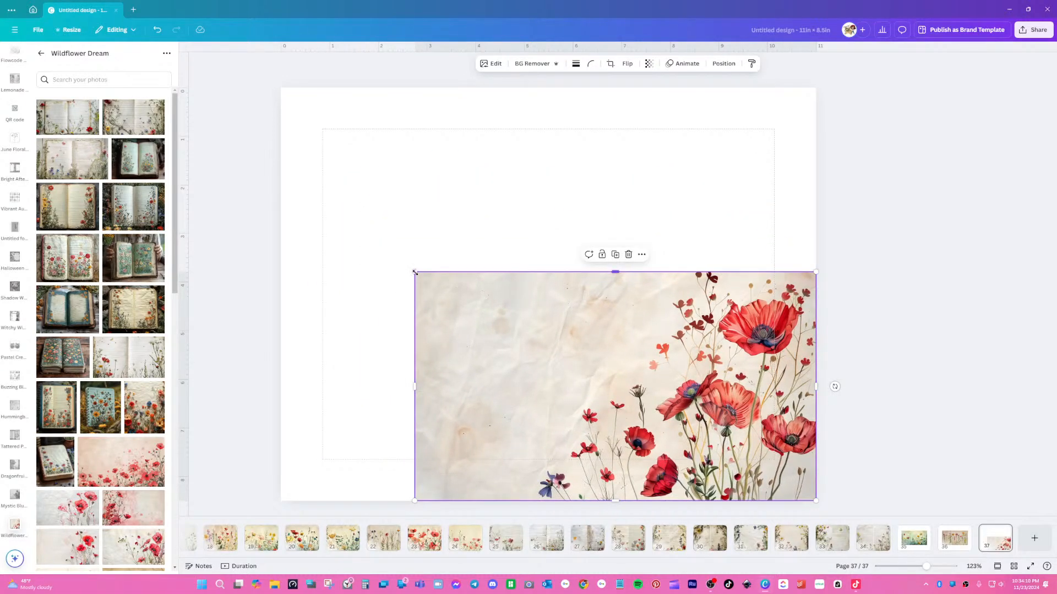
pyautogui.moveTo(392, 260); pyautogui.dragTo(91, 88)
pyautogui.click(883, 289)
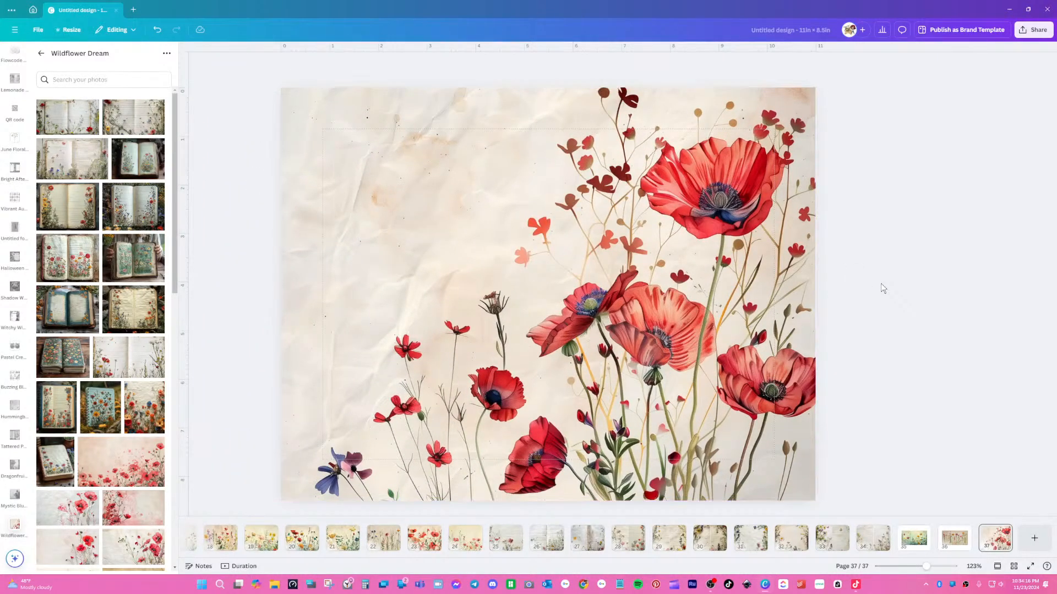
# - On page 36, align the pressed-wildflower image with the page's upper-left corner and enlarge it beyond the page edges to hide its torn border
pyautogui.click(960, 532)
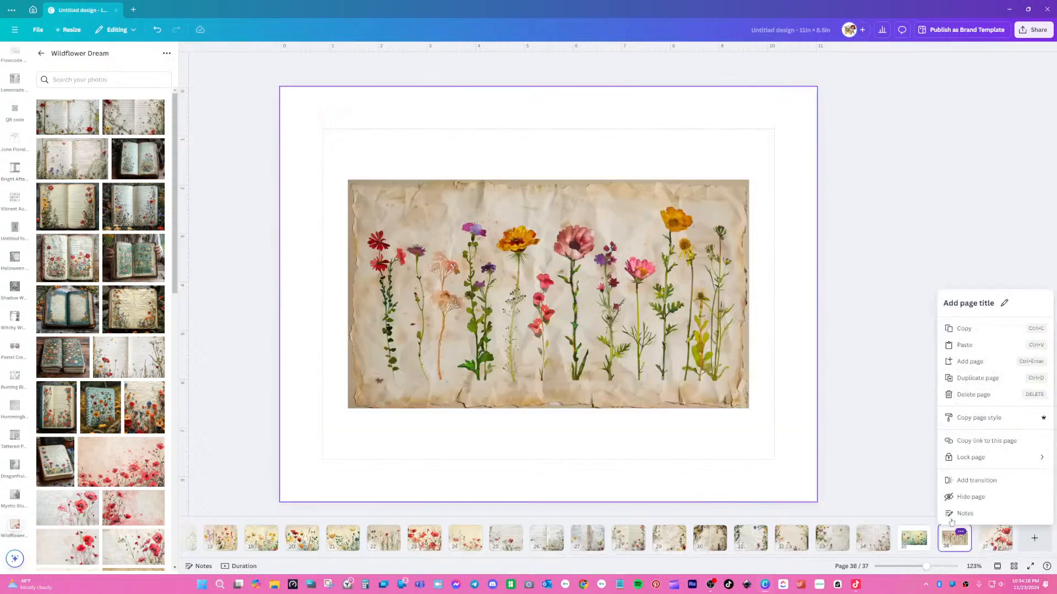
pyautogui.click(628, 297)
pyautogui.moveTo(628, 297); pyautogui.dragTo(561, 207)
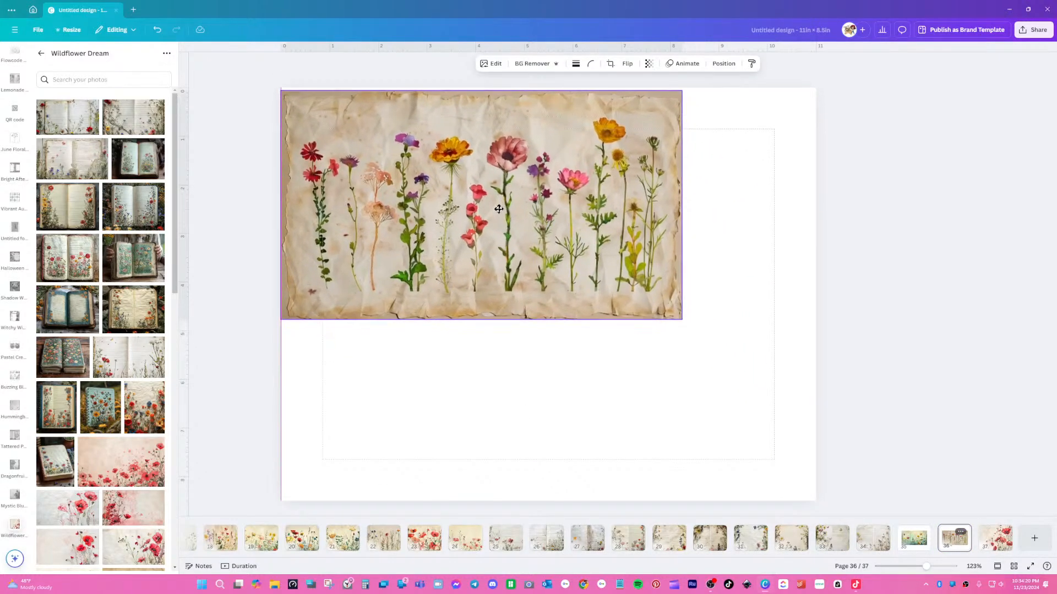
pyautogui.moveTo(682, 317); pyautogui.dragTo(971, 578)
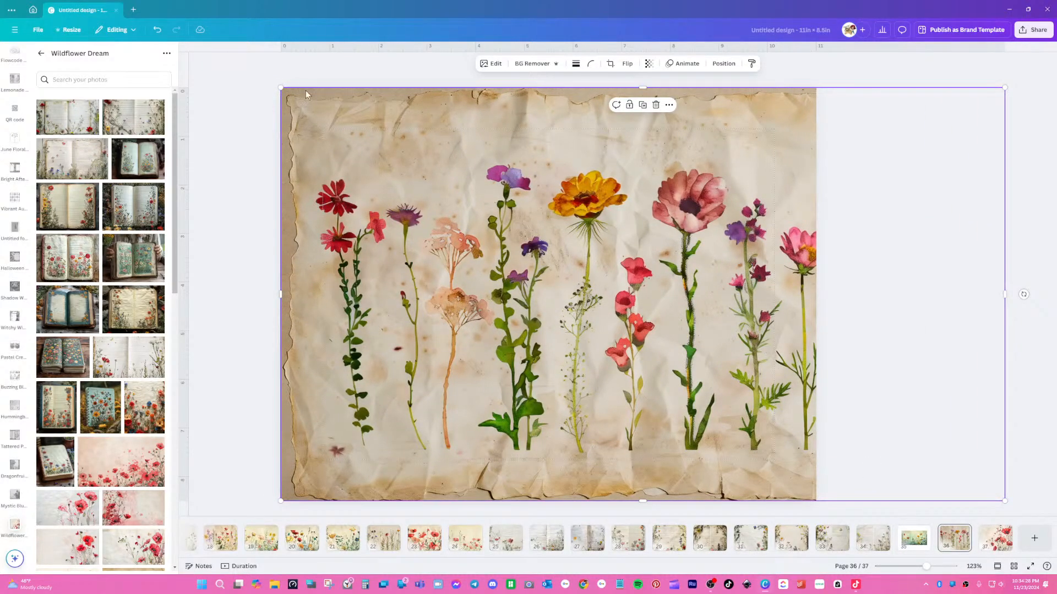
pyautogui.moveTo(282, 87); pyautogui.dragTo(257, 81)
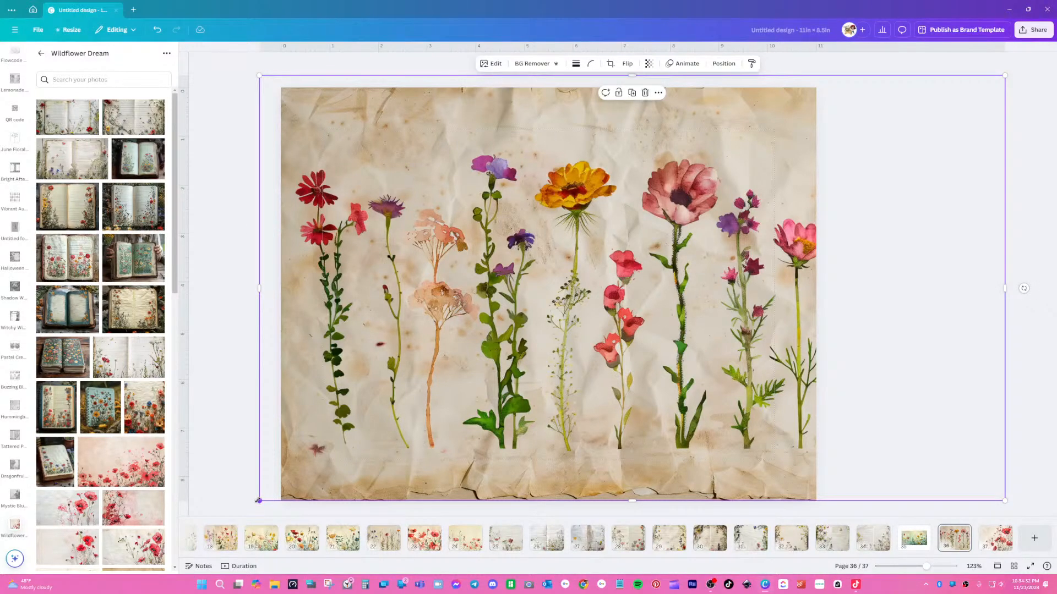
pyautogui.moveTo(258, 501); pyautogui.dragTo(235, 515)
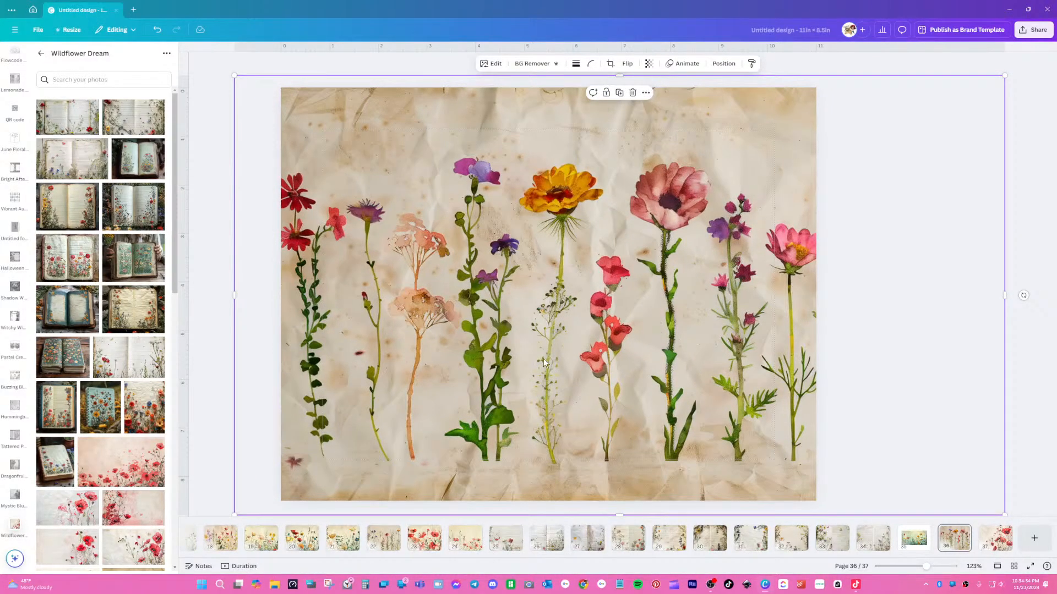
# - Crop all four sides of the wildflower image on page 36 to the page edges
pyautogui.doubleClick(543, 359)
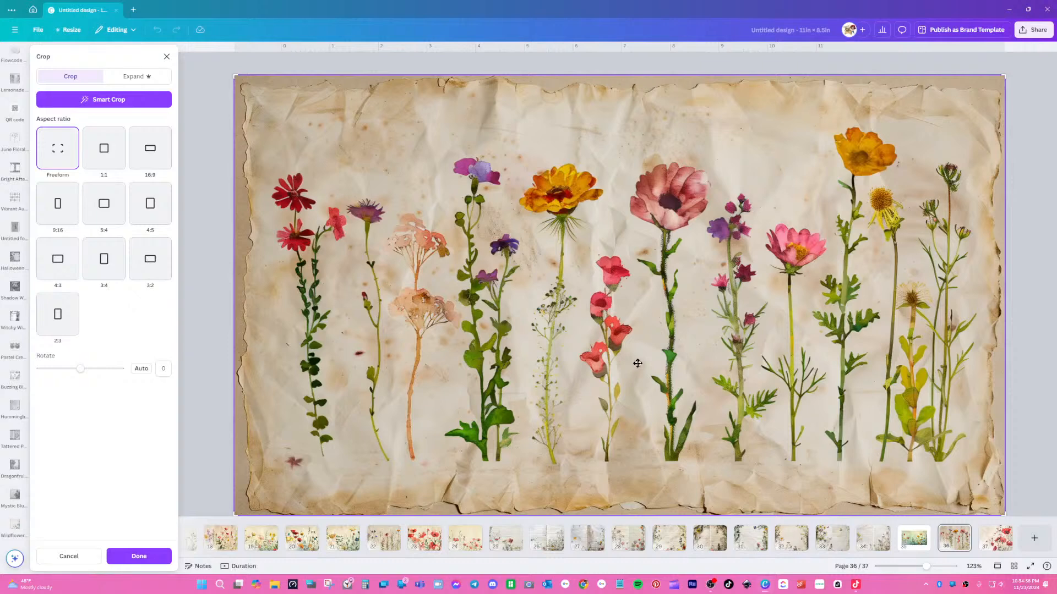
pyautogui.click(214, 295)
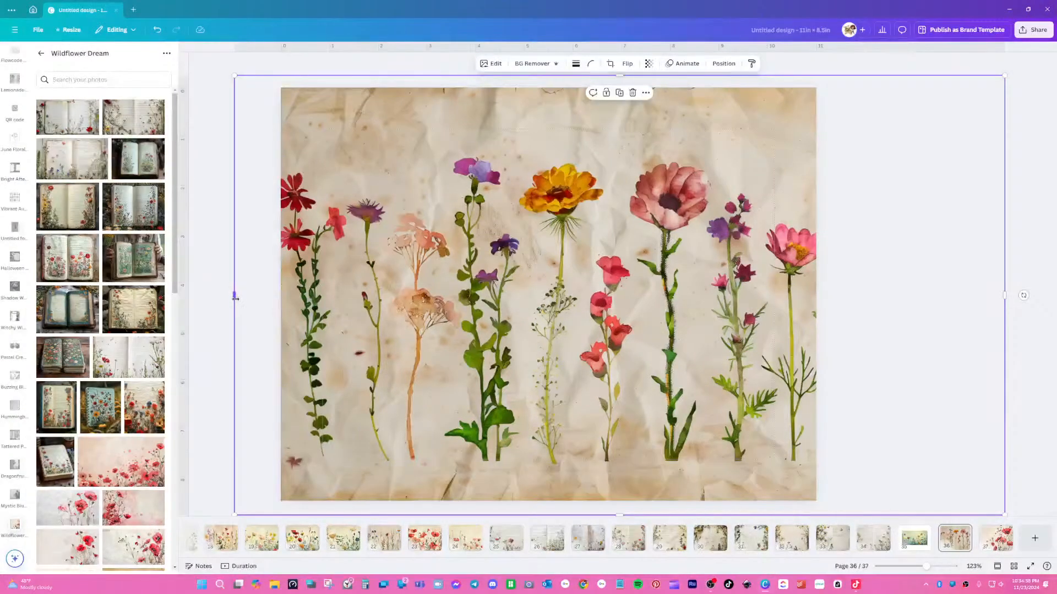
pyautogui.moveTo(235, 298); pyautogui.dragTo(281, 299)
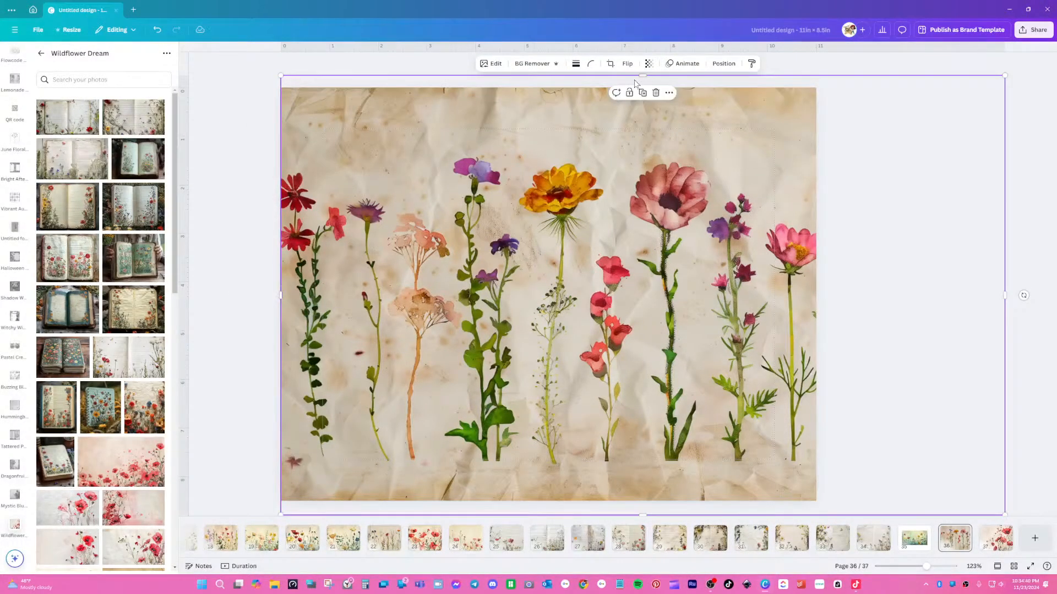
pyautogui.moveTo(642, 75); pyautogui.dragTo(642, 87)
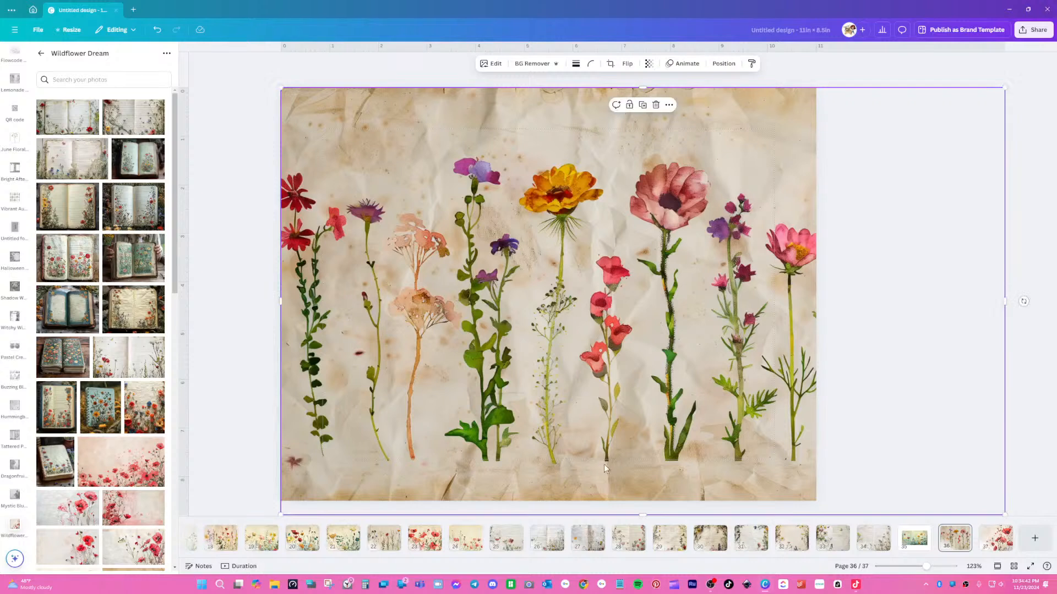
pyautogui.moveTo(642, 515); pyautogui.dragTo(644, 502)
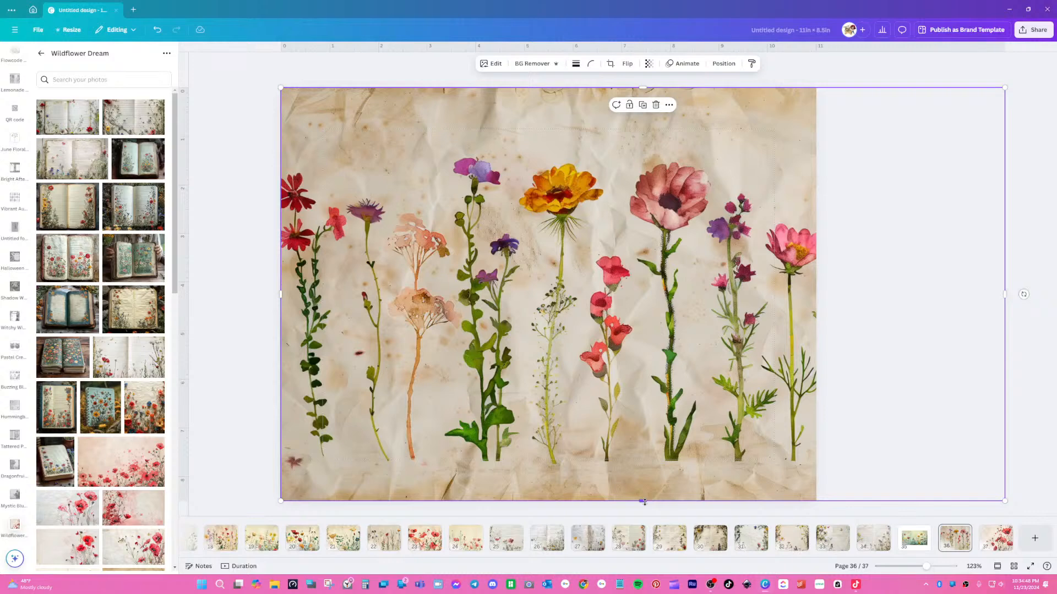
pyautogui.doubleClick(499, 283)
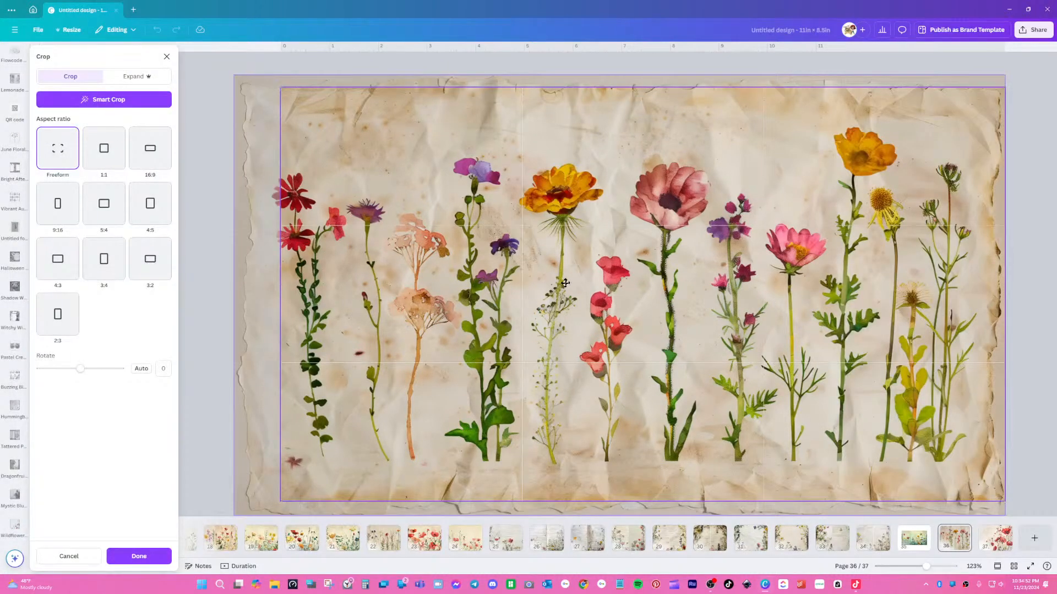
pyautogui.click(1019, 263)
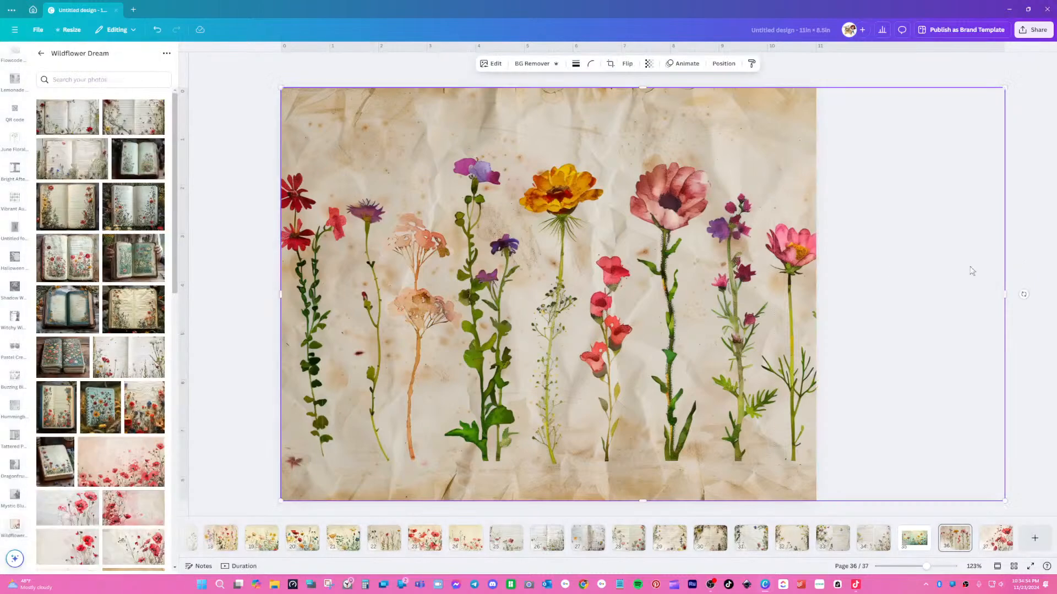
pyautogui.moveTo(1005, 291); pyautogui.dragTo(816, 294)
# - Shift the wildflower picture left within its crop frame until the tall yellow flower falls inside the page's right edge
pyautogui.doubleClick(682, 266)
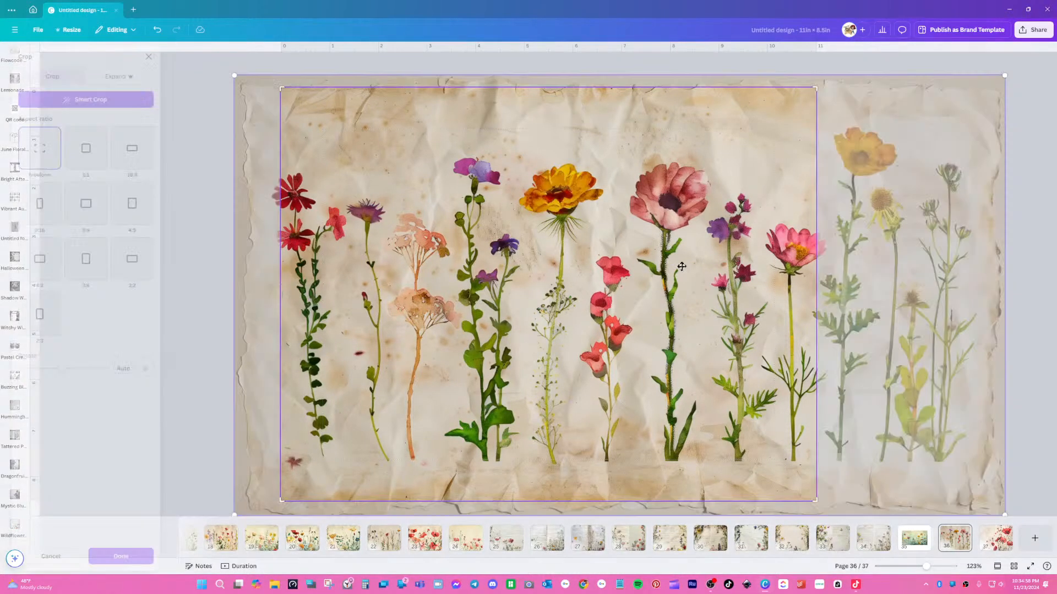
pyautogui.moveTo(681, 265); pyautogui.dragTo(660, 266)
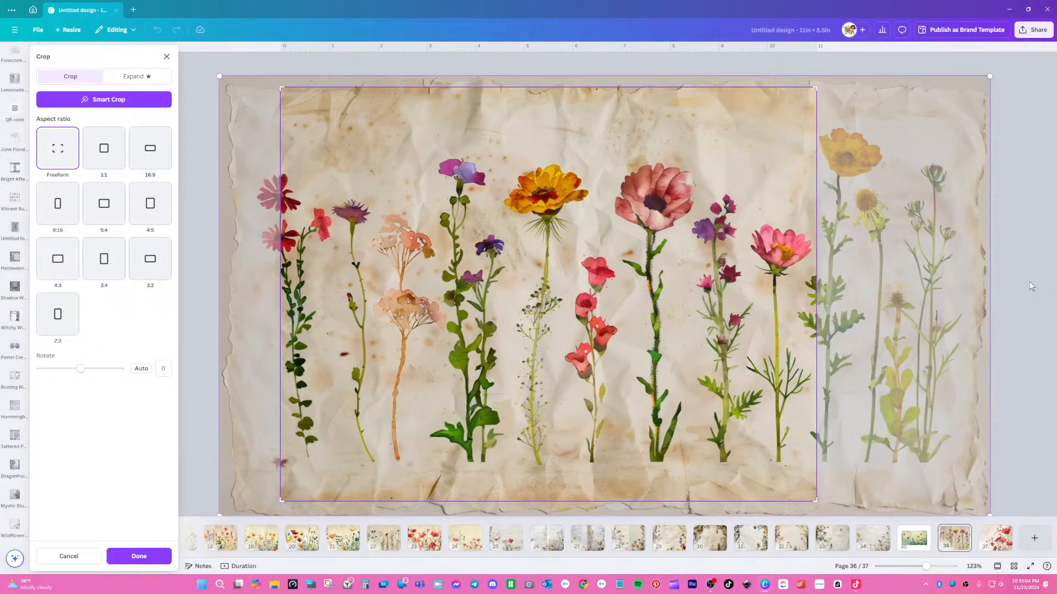
pyautogui.press('Return')
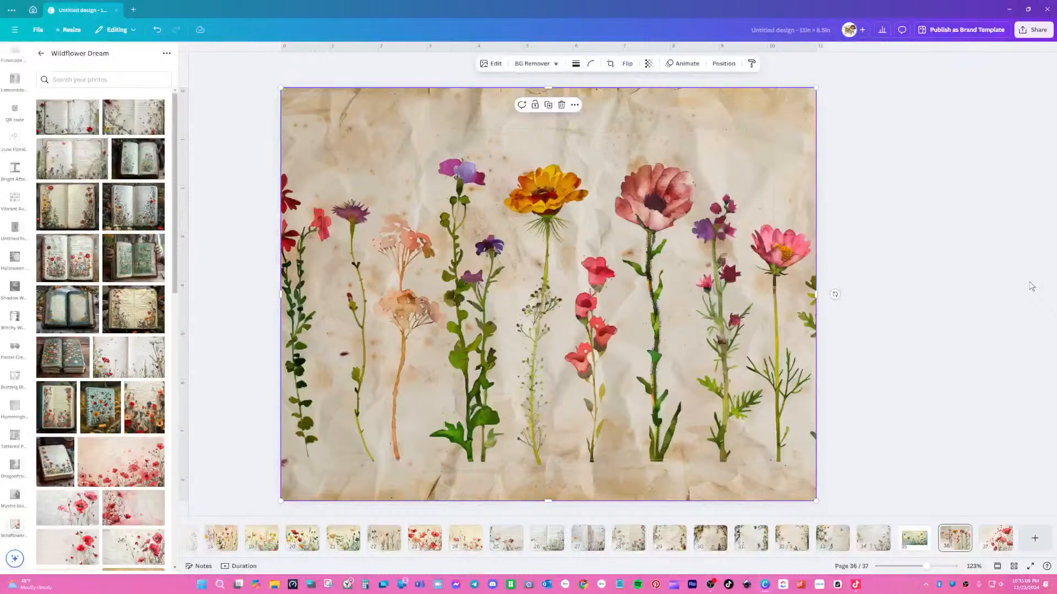
pyautogui.doubleClick(718, 264)
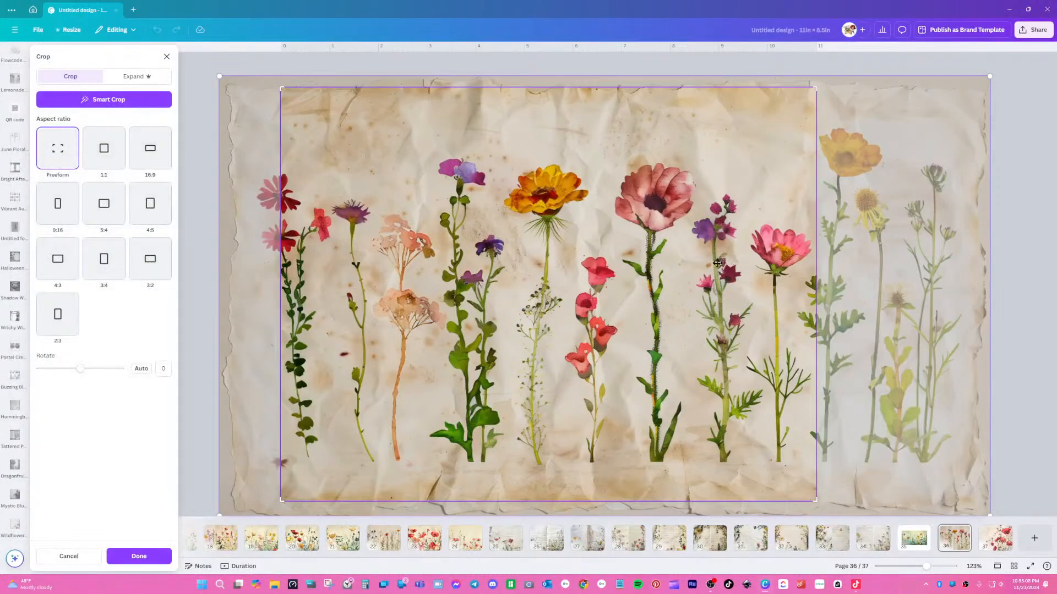
pyautogui.moveTo(717, 263); pyautogui.dragTo(659, 262)
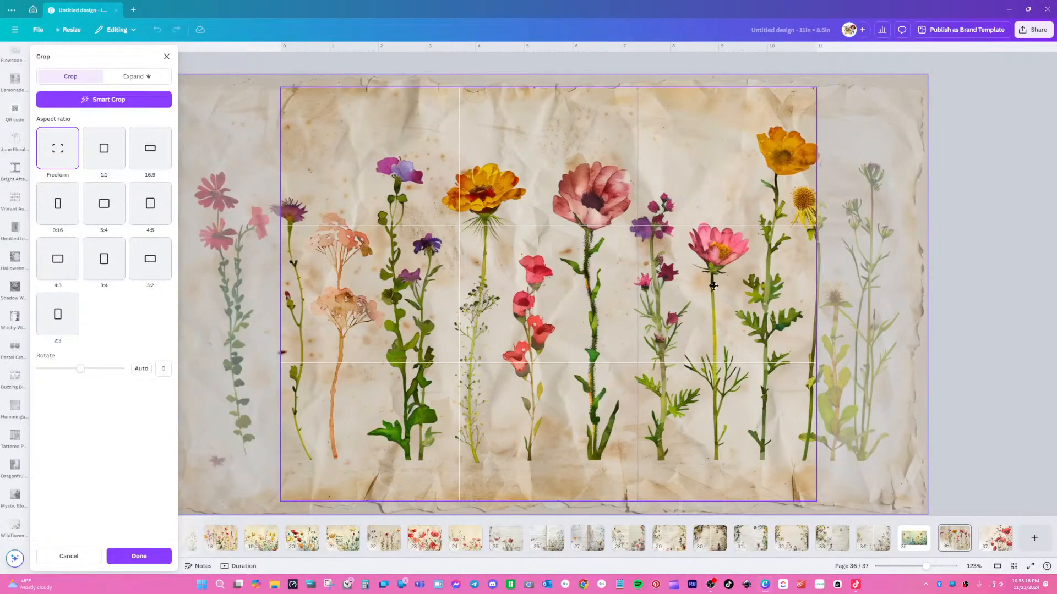
pyautogui.click(967, 297)
pyautogui.click(969, 301)
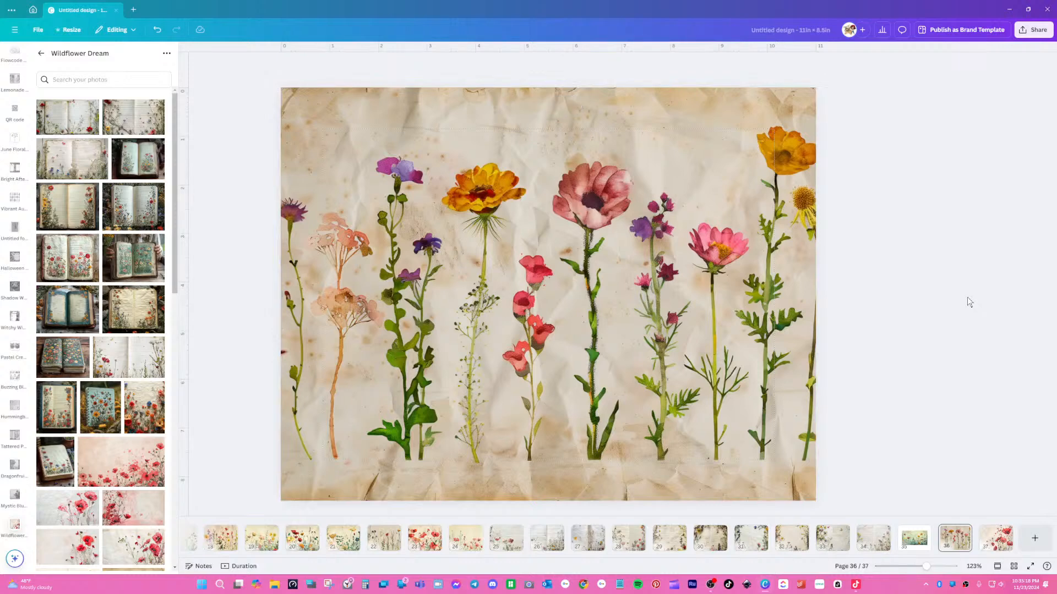
# - On page 35, align the teal meadow image with the page's upper-left corner and enlarge it to the full page height
pyautogui.click(914, 538)
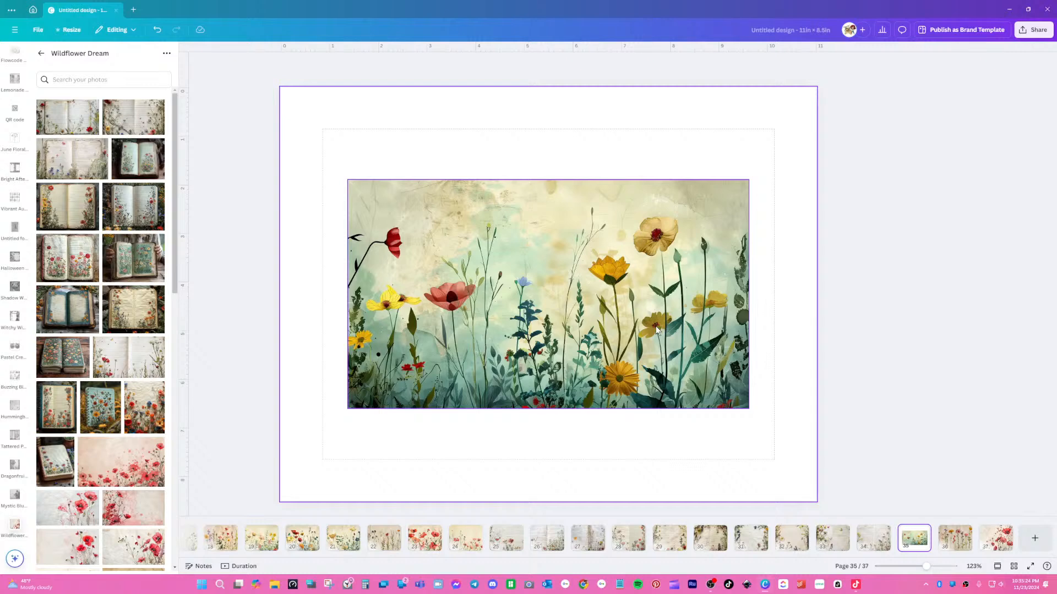
pyautogui.click(507, 345)
pyautogui.moveTo(465, 276); pyautogui.dragTo(445, 246)
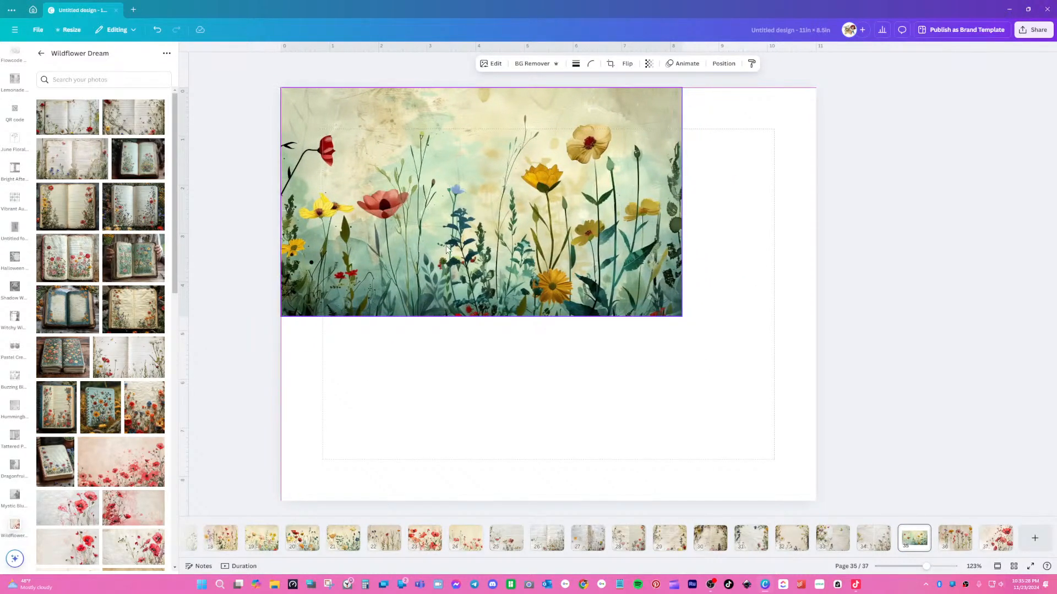
pyautogui.moveTo(686, 320); pyautogui.dragTo(993, 520)
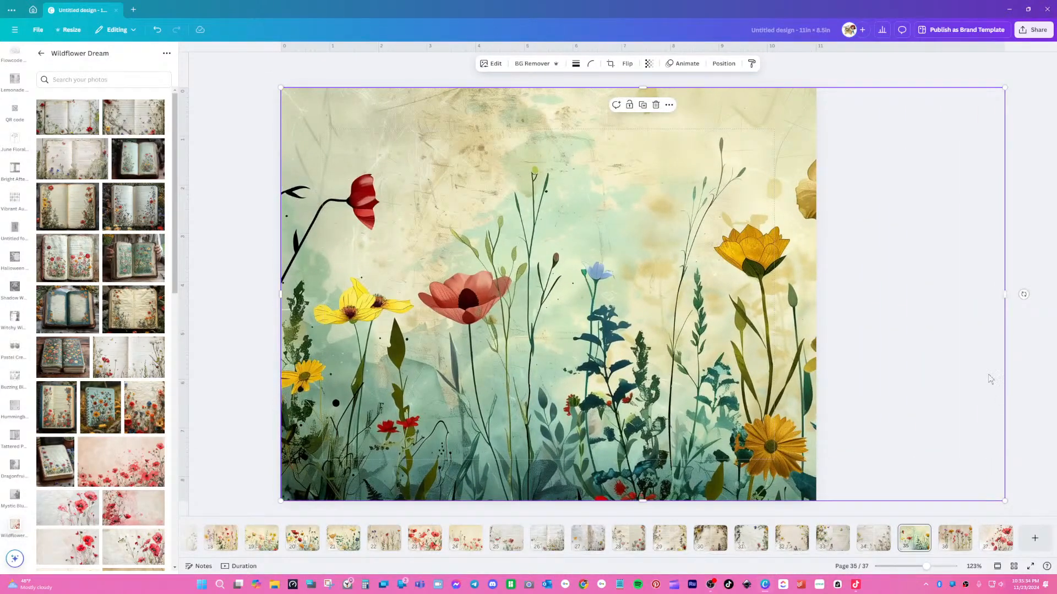
# - Crop the meadow image's right side to the page edge and shift the picture left to include the large pale-yellow flower
pyautogui.doubleClick(672, 288)
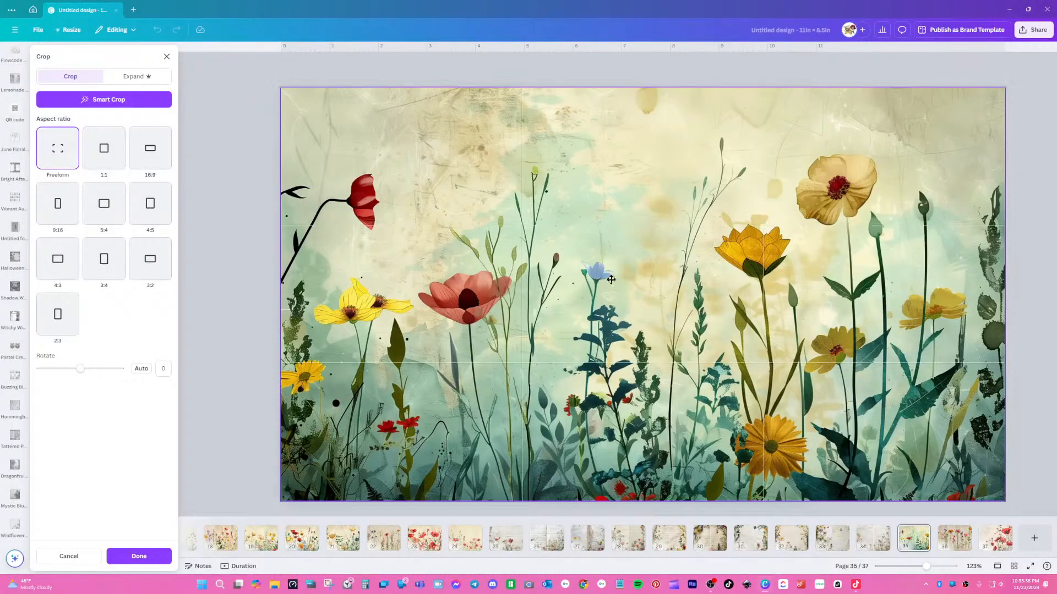
pyautogui.click(216, 253)
pyautogui.moveTo(1003, 296); pyautogui.dragTo(816, 296)
pyautogui.doubleClick(617, 268)
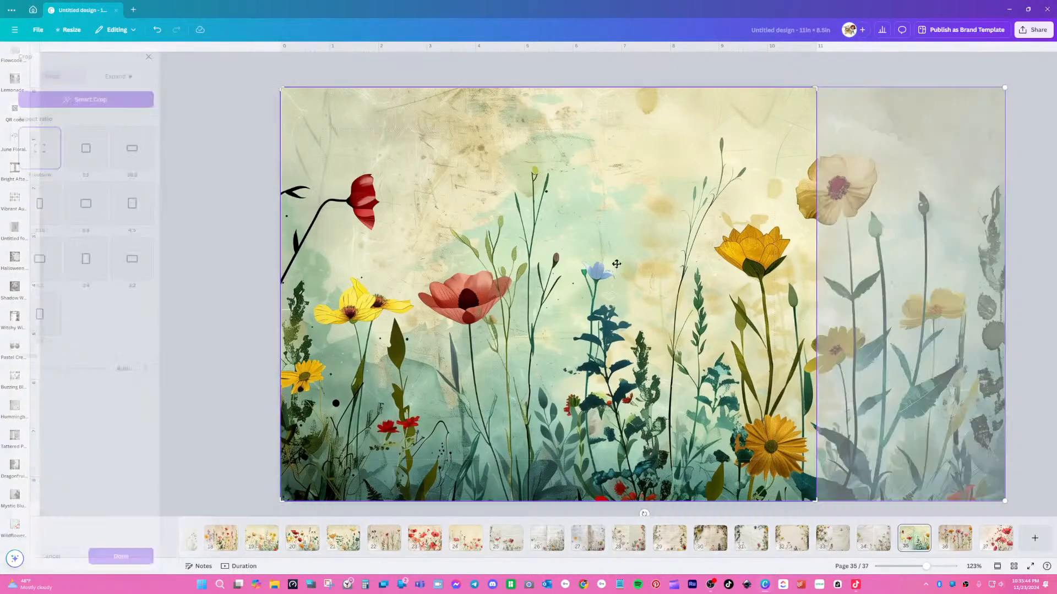
pyautogui.moveTo(643, 278); pyautogui.dragTo(576, 279)
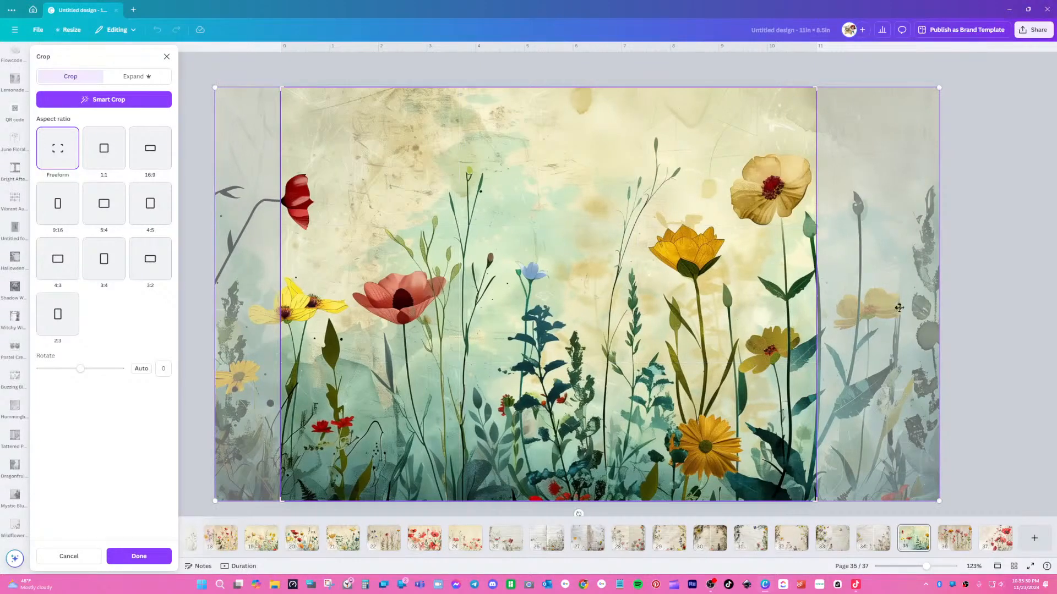
pyautogui.click(973, 306)
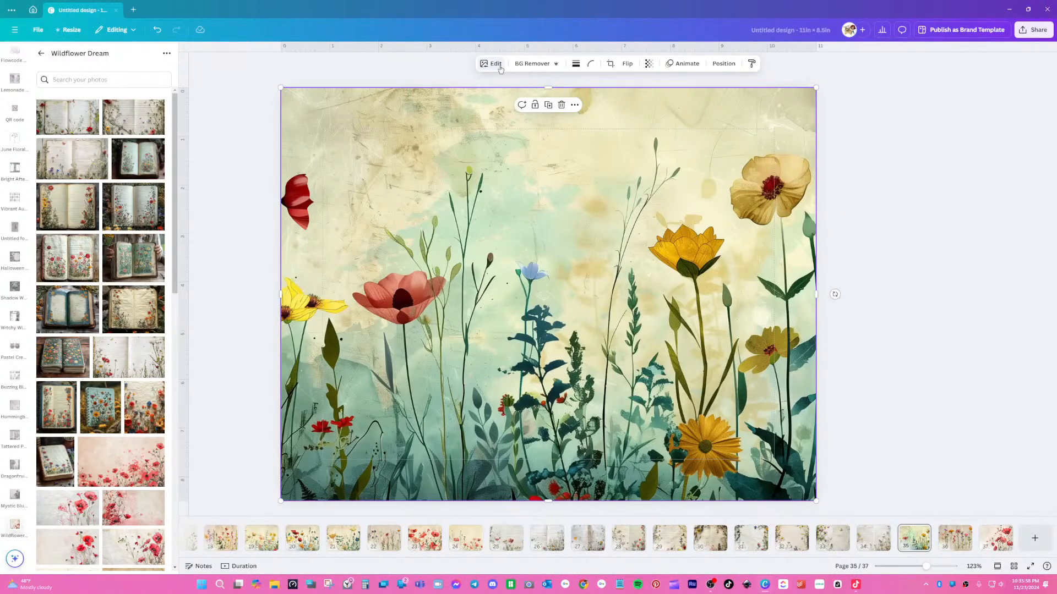
# - Separate the cut-off red flower at the meadow image's left edge with Magic Grab and delete it
pyautogui.click(496, 65)
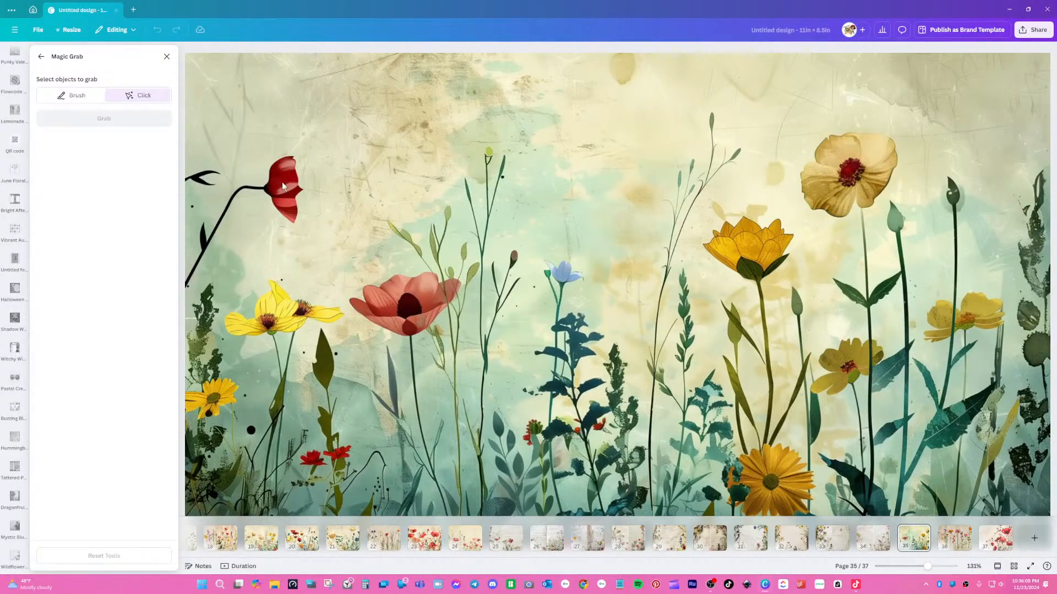
pyautogui.click(282, 185)
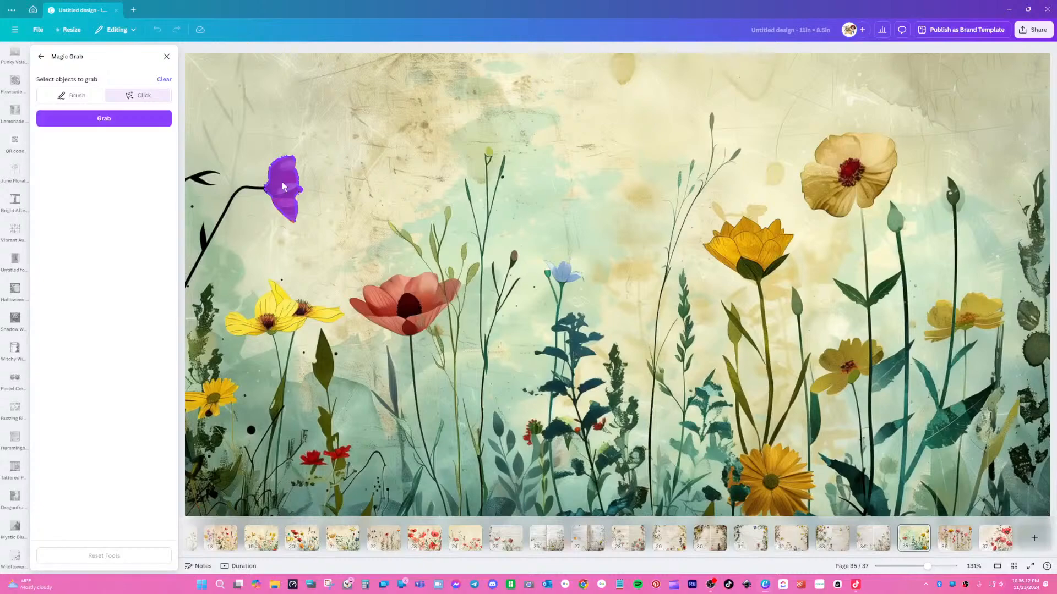
pyautogui.click(94, 119)
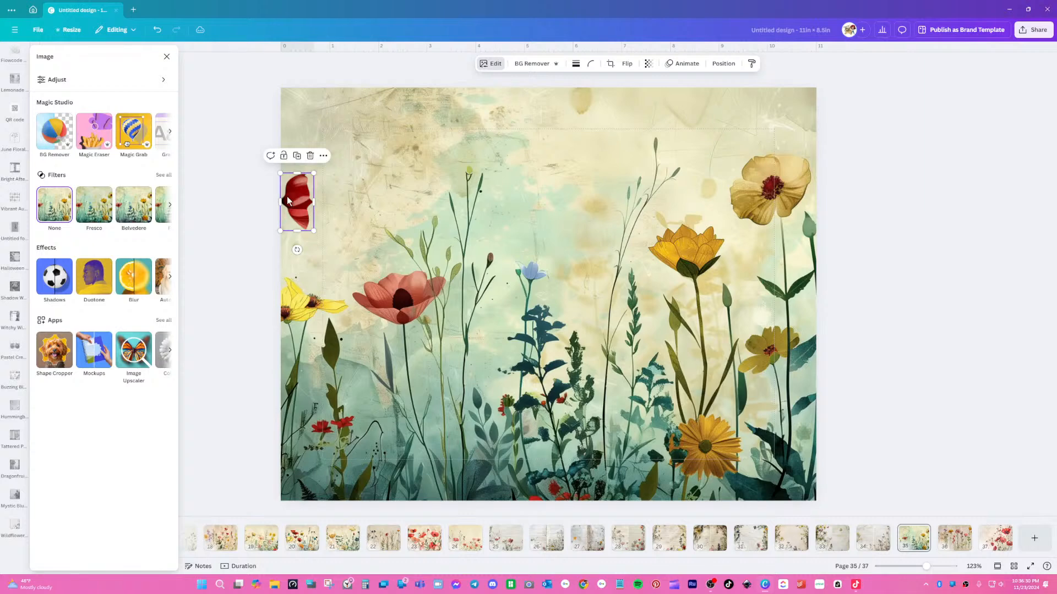
pyautogui.click(310, 156)
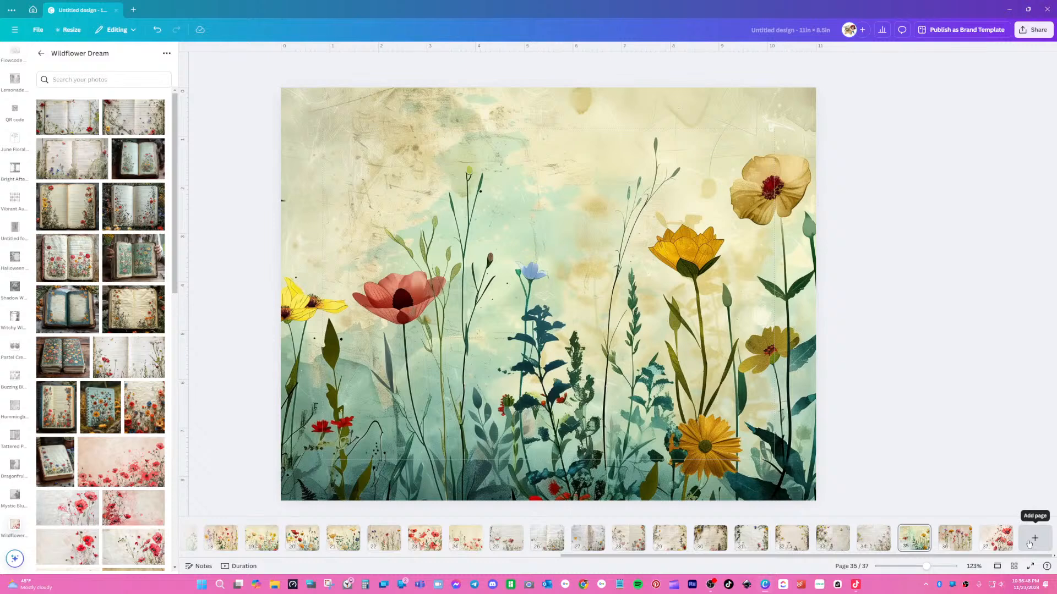
# - Delete page 14, the pale background with red poppies and grasses, from the page overview
pyautogui.scroll(-6, 115, 486)
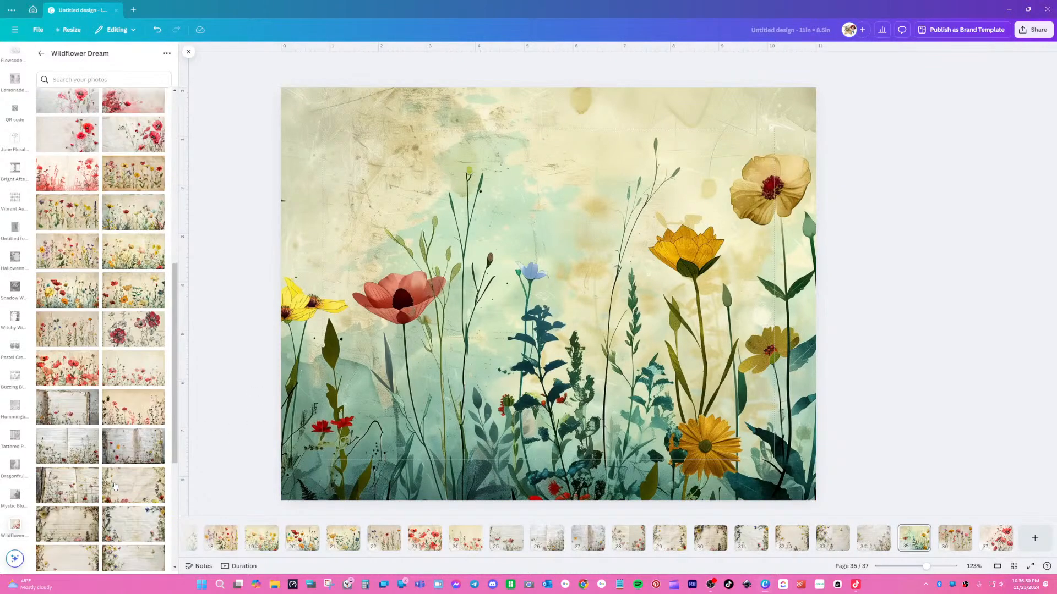
pyautogui.scroll(-5, 115, 486)
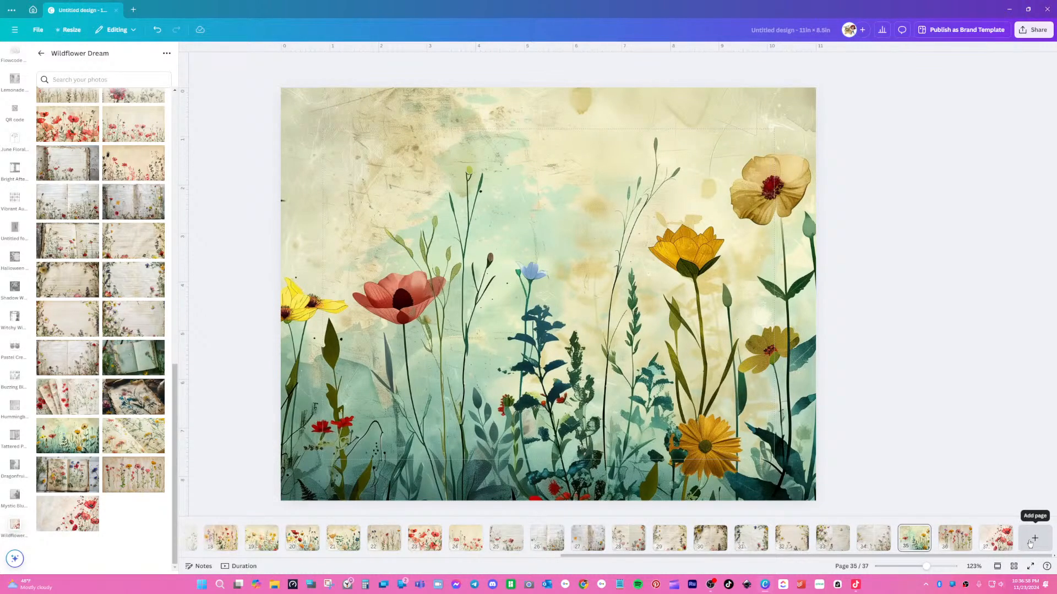
pyautogui.click(1014, 567)
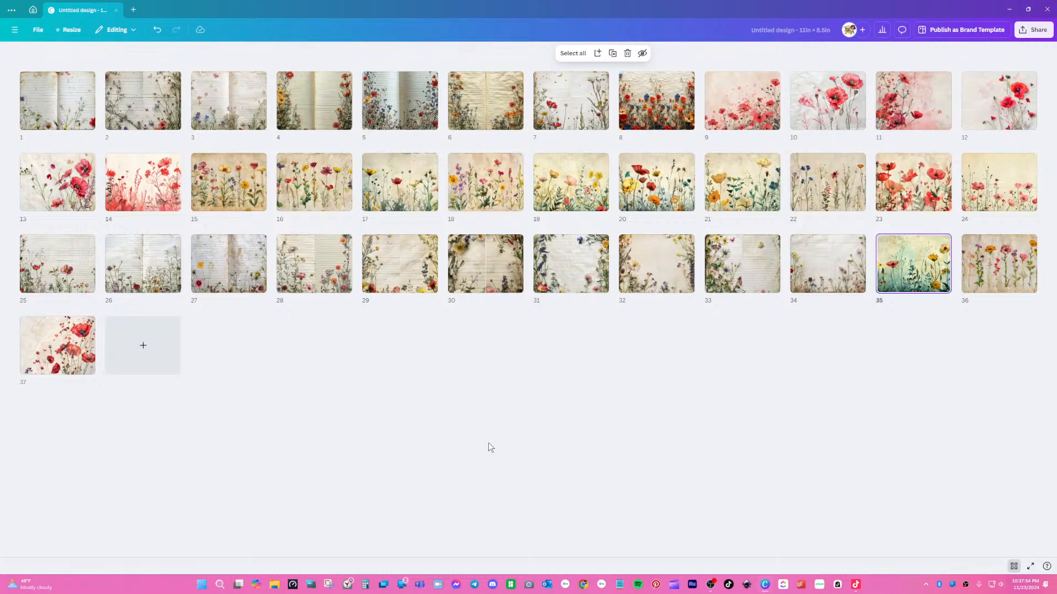
pyautogui.click(139, 190)
pyautogui.press('Delete')
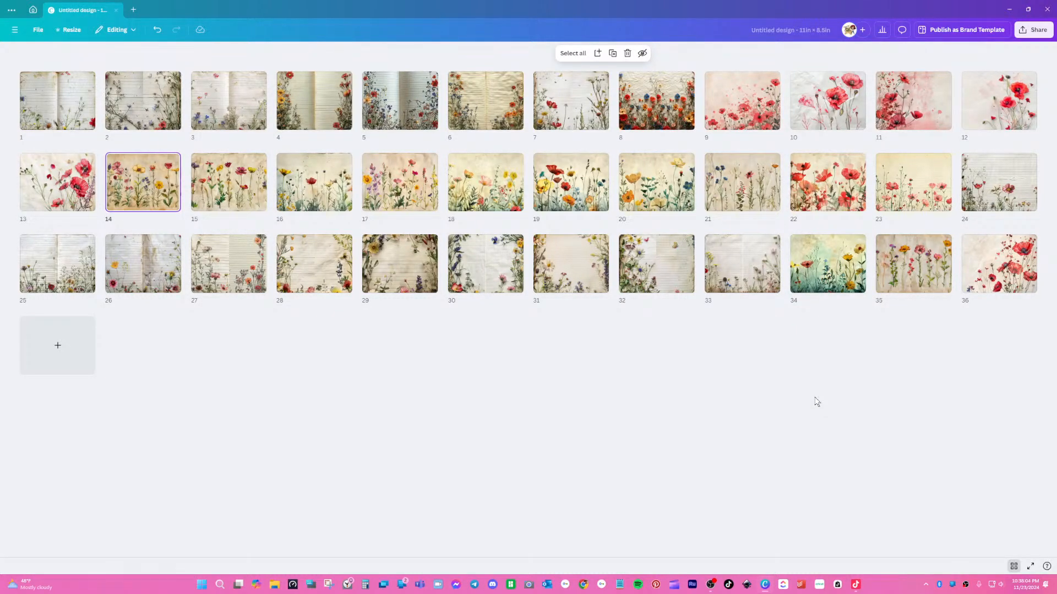
# - Open page 5, the grey-green lined journal spread with red and blue flowers, and delete it
pyautogui.click(407, 109)
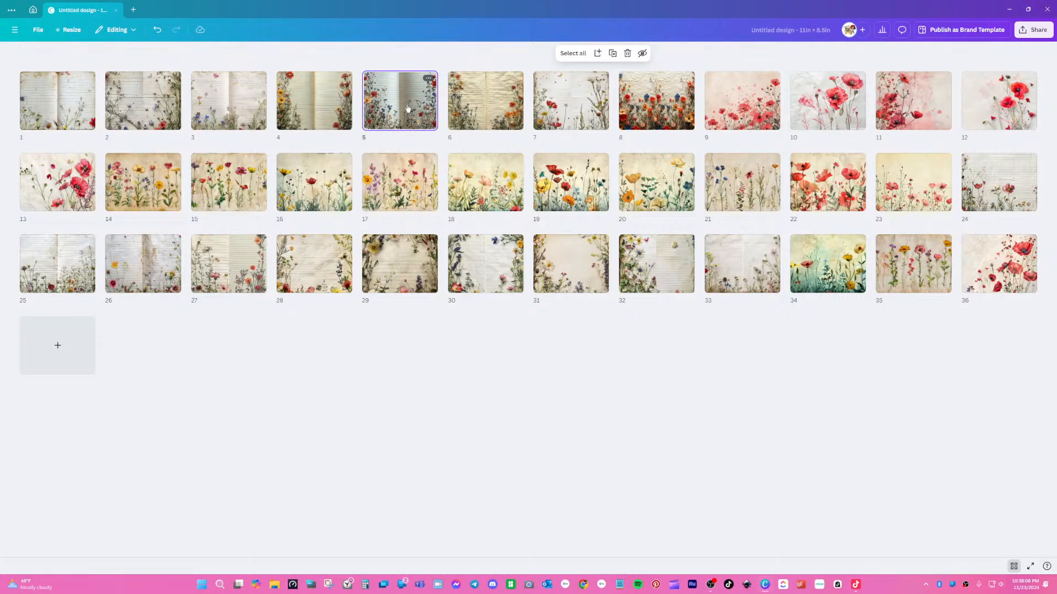
pyautogui.doubleClick(408, 109)
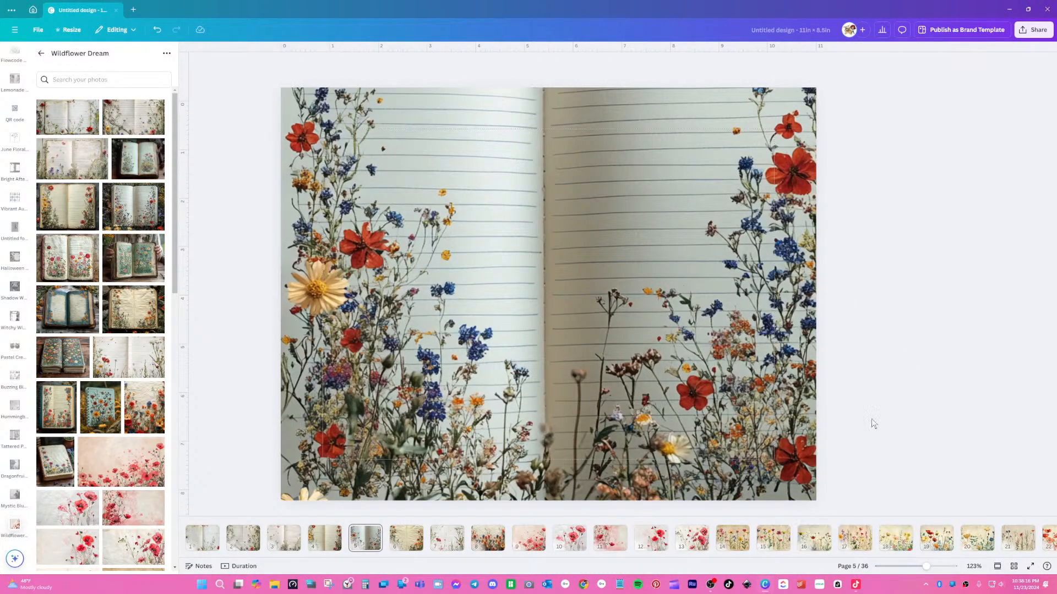
pyautogui.moveTo(370, 544)
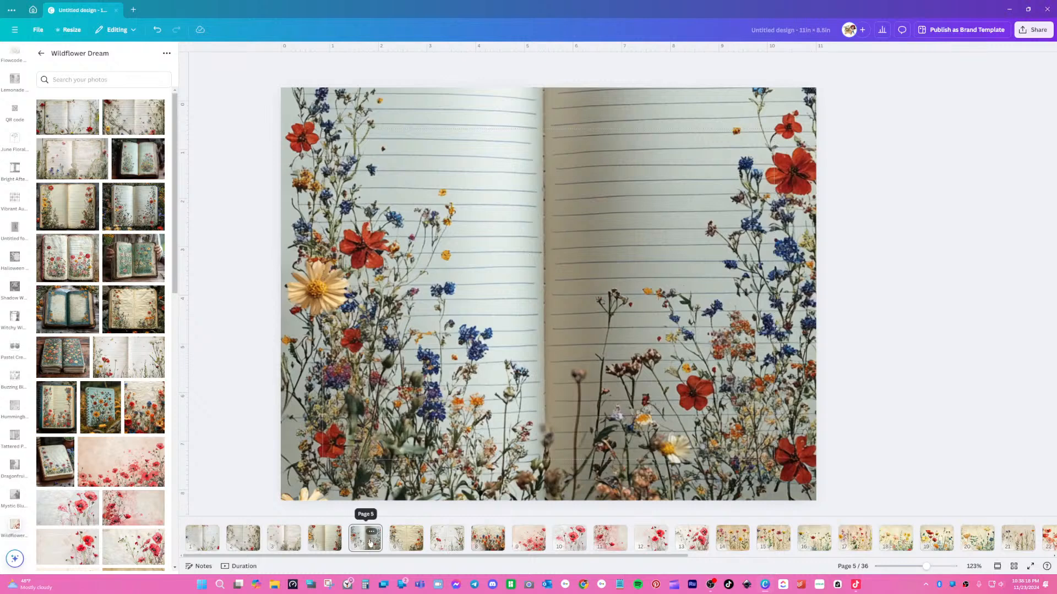
pyautogui.press('Delete')
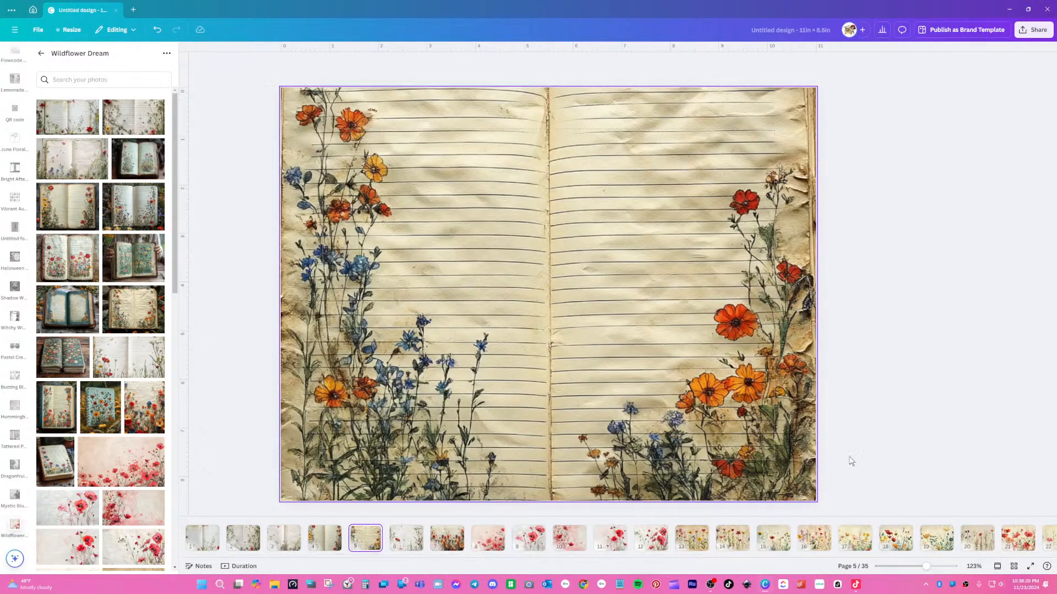
# - Add a blank page at the end of the design and open it for editing
pyautogui.click(1014, 566)
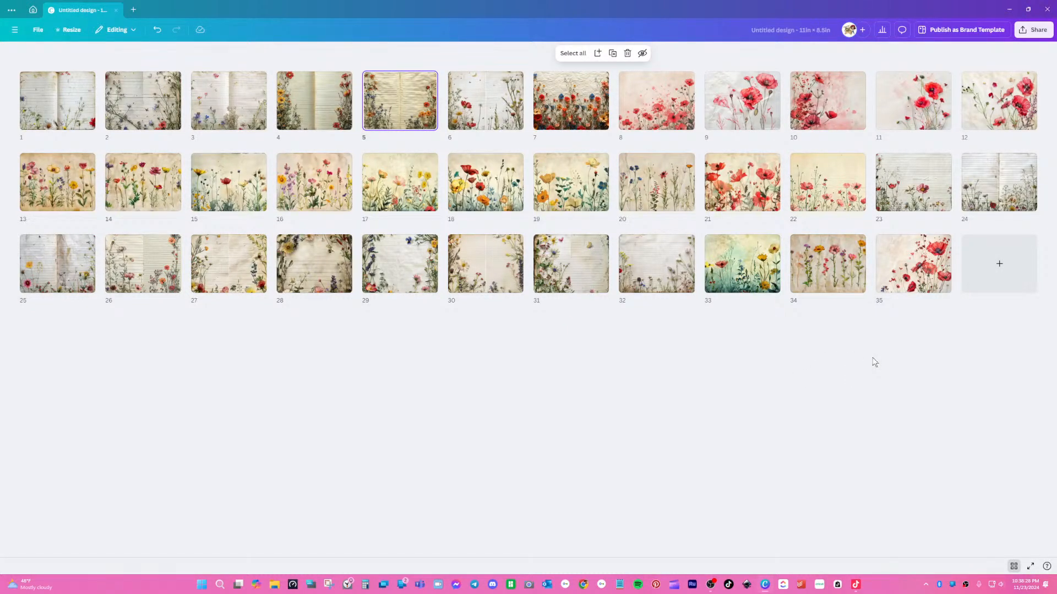
pyautogui.click(999, 267)
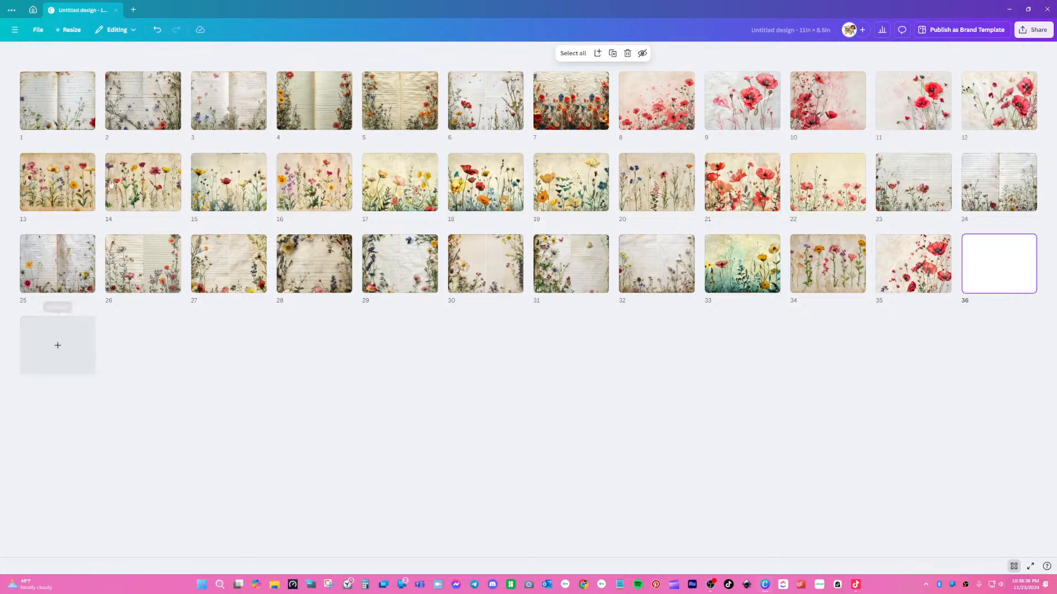
pyautogui.doubleClick(982, 274)
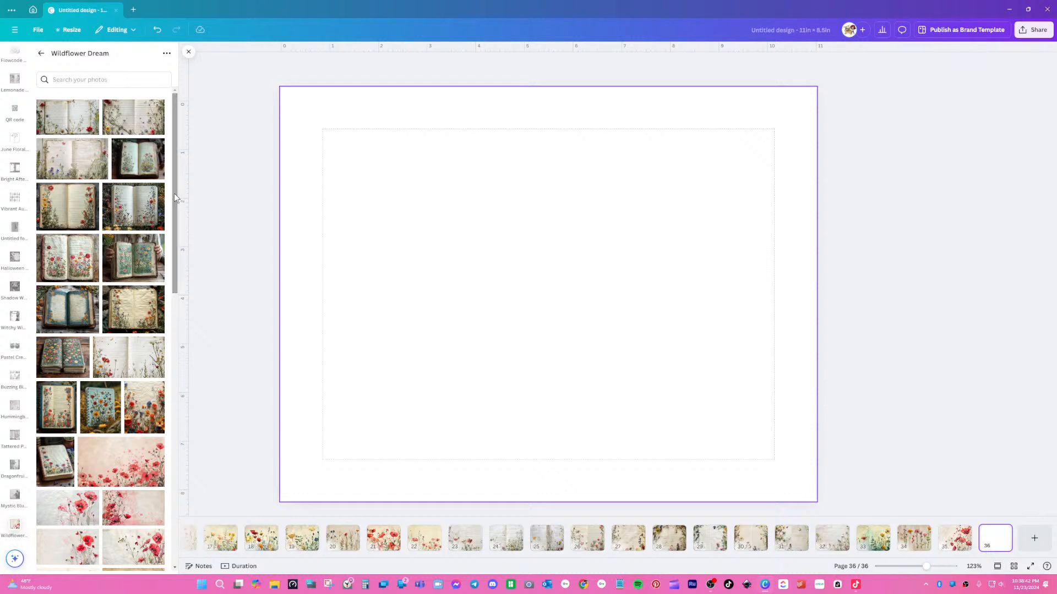
# - Apply the template of eight tags with hole reinforcements from the BLANKS folder's designs to blank page 36
pyautogui.click(217, 182)
pyautogui.click(41, 54)
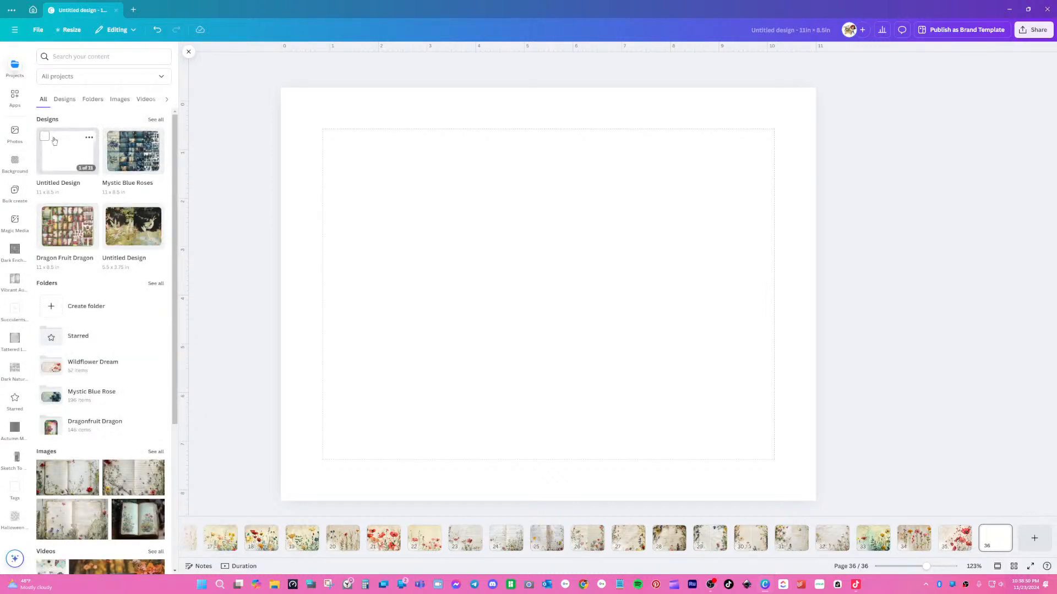
pyautogui.scroll(3, 15, 205)
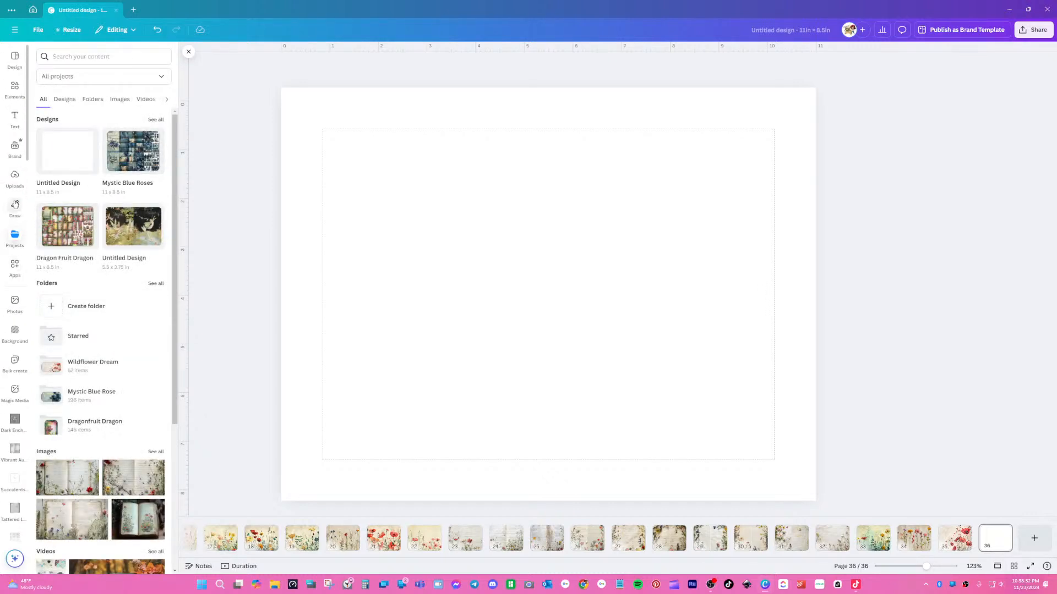
pyautogui.click(15, 237)
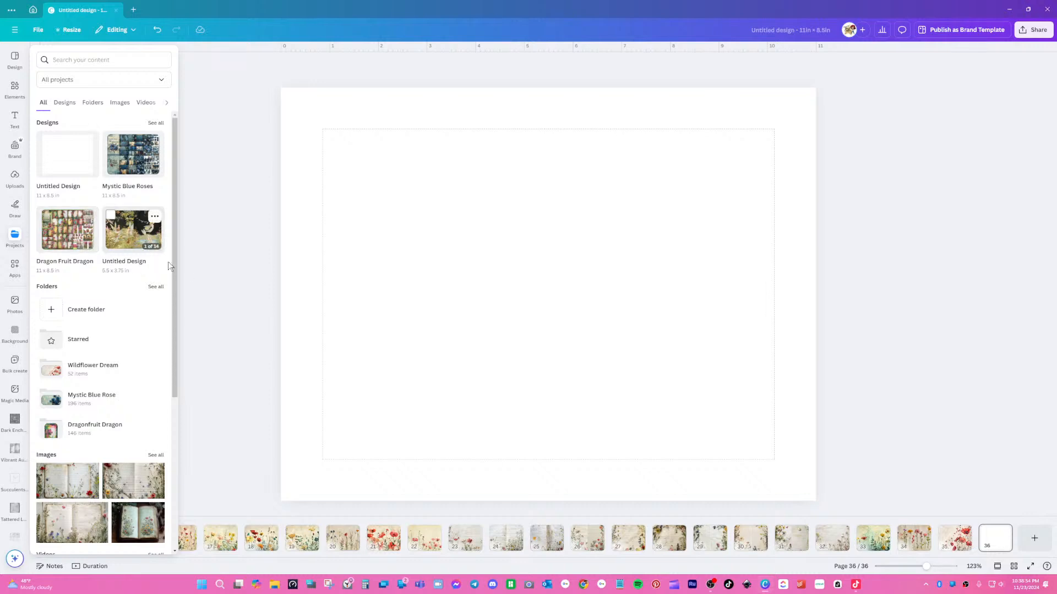
pyautogui.click(155, 287)
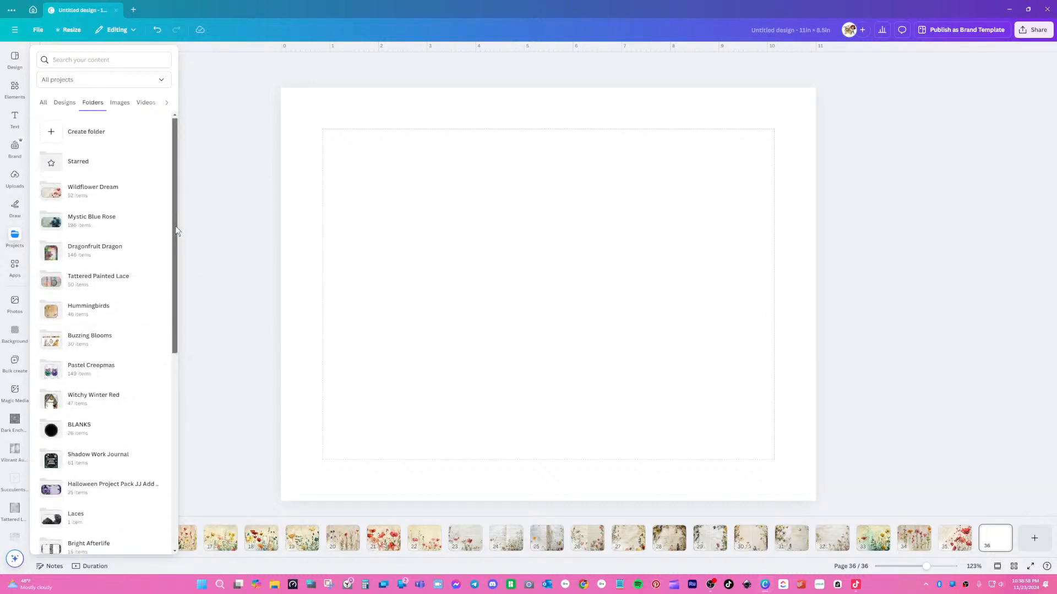
pyautogui.scroll(-2, 174, 262)
pyautogui.click(147, 352)
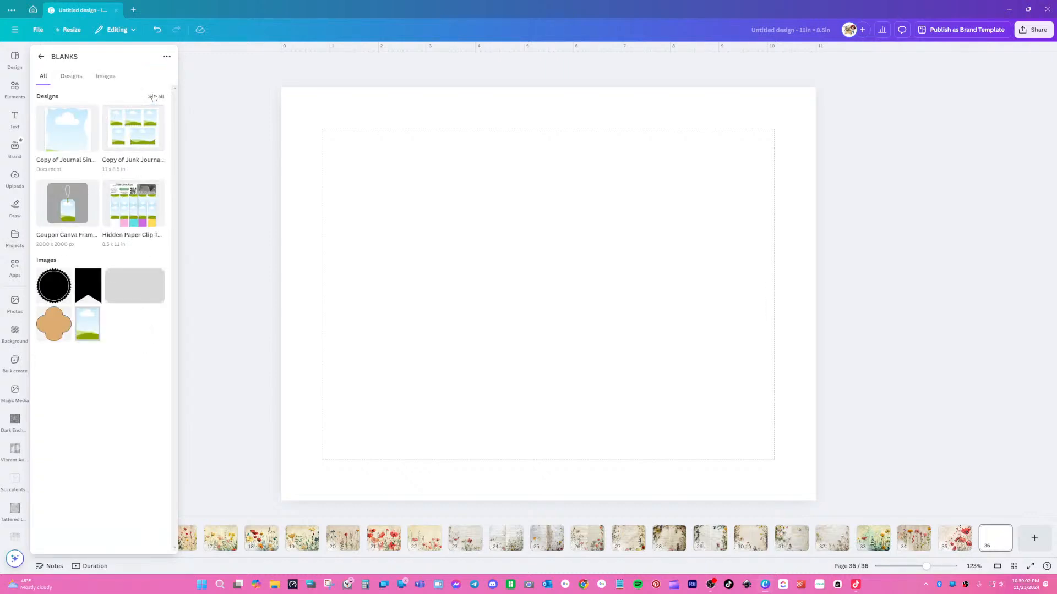
pyautogui.click(155, 97)
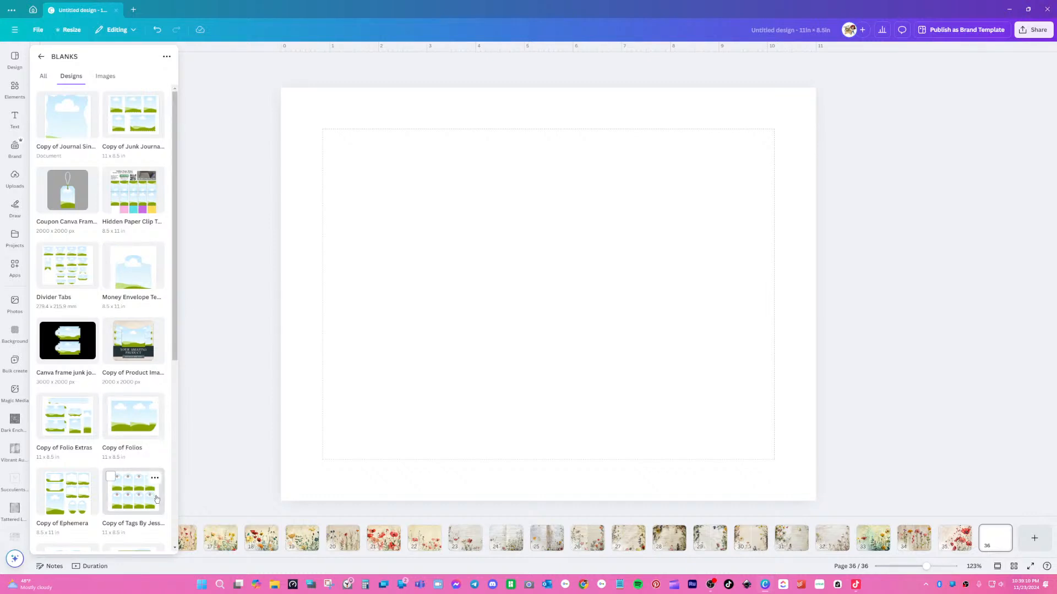
pyautogui.click(126, 499)
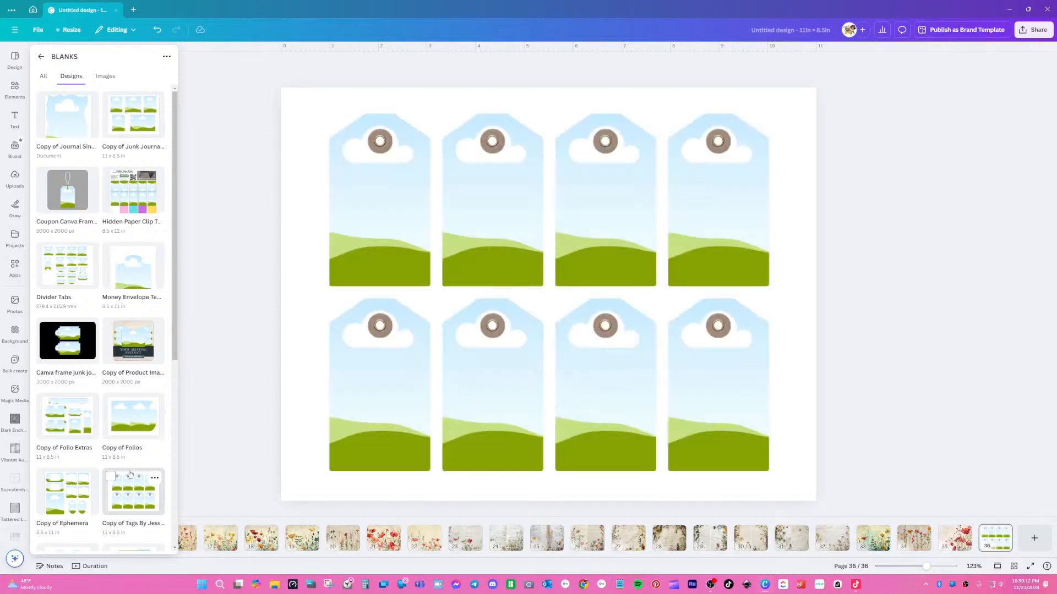
# - Delete all eight tag frames and their hole rings from page 36
pyautogui.click(309, 421)
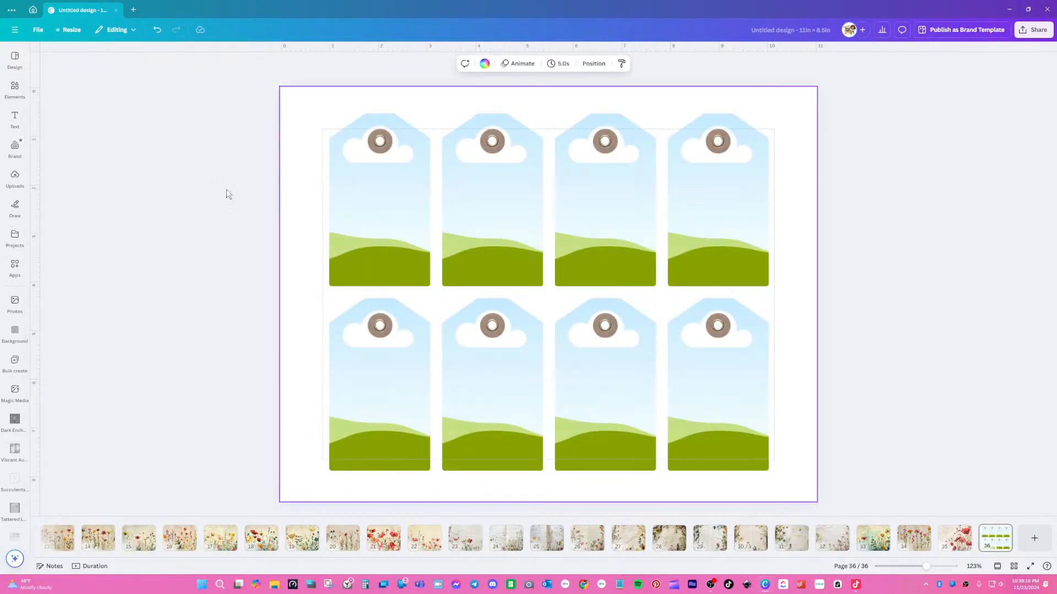
pyautogui.click(379, 141)
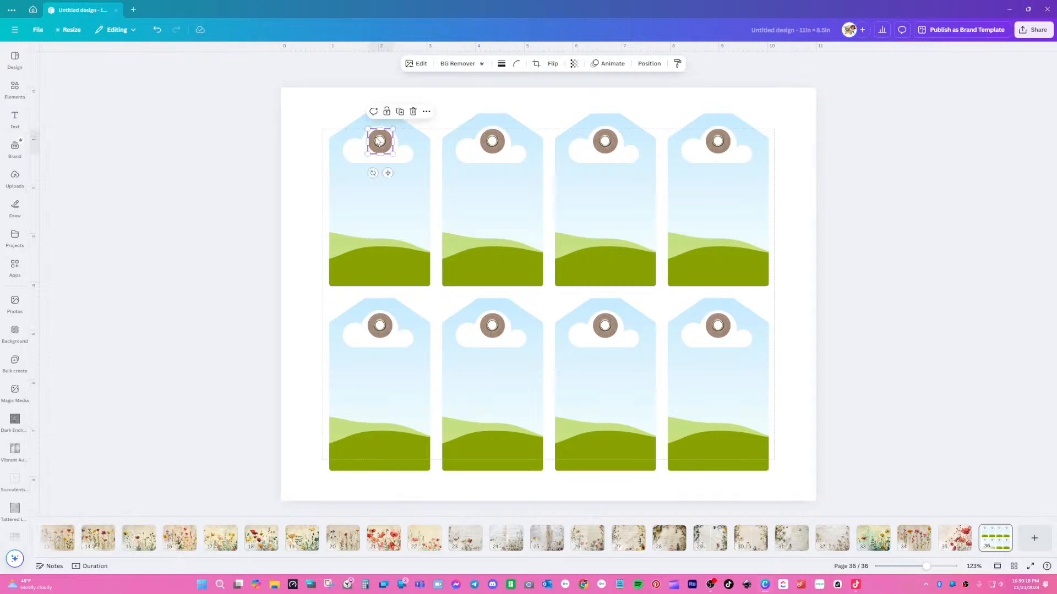
pyautogui.moveTo(829, 140); pyautogui.dragTo(338, 380)
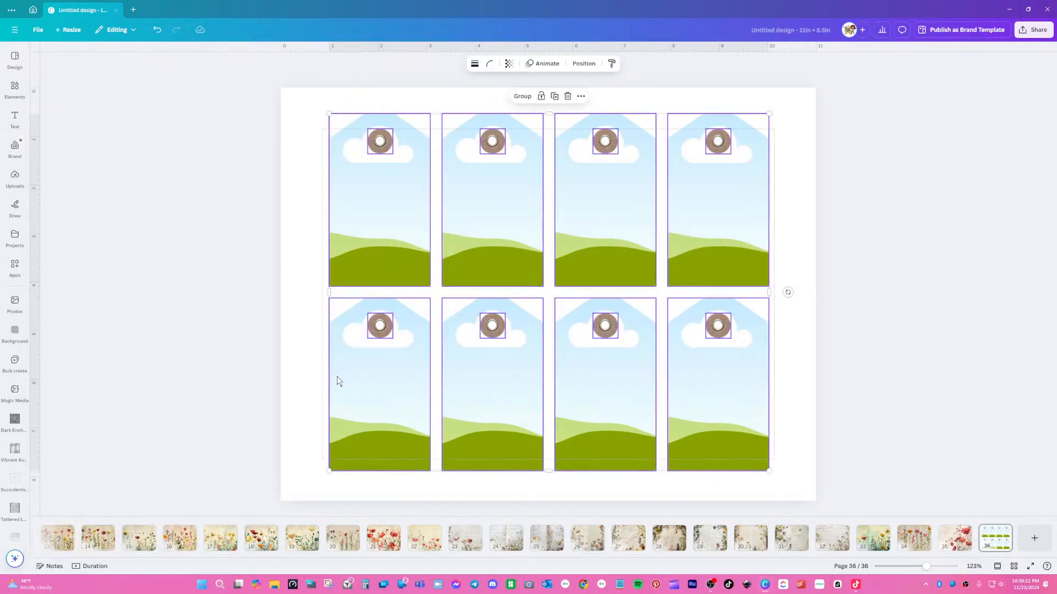
pyautogui.press('Delete')
# - From the BLANKS folder's "tags with no holes" landscape design, apply the page with ten pointed tags to page 36
pyautogui.click(15, 235)
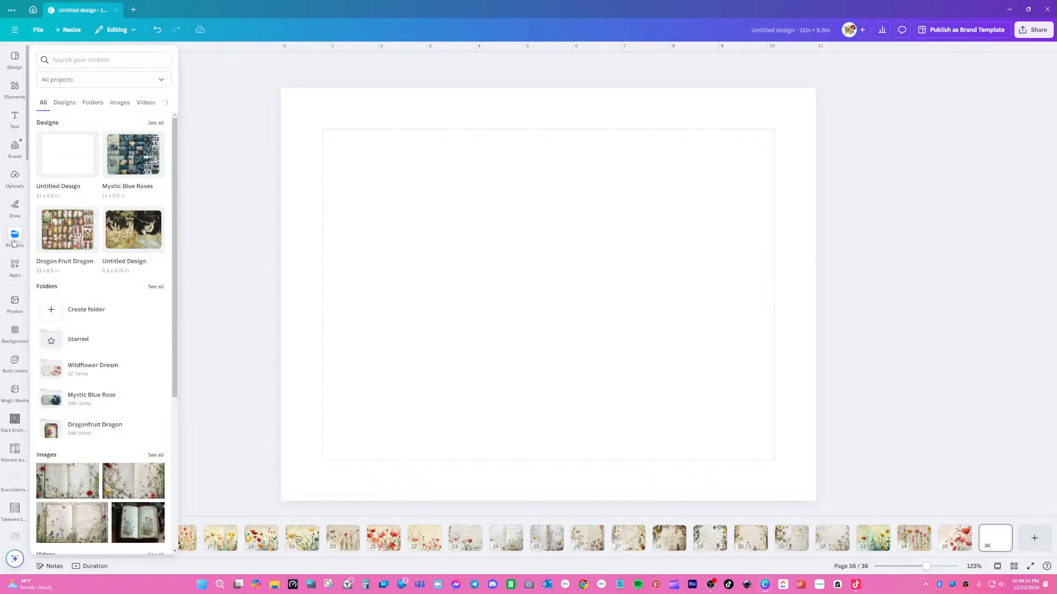
pyautogui.click(155, 284)
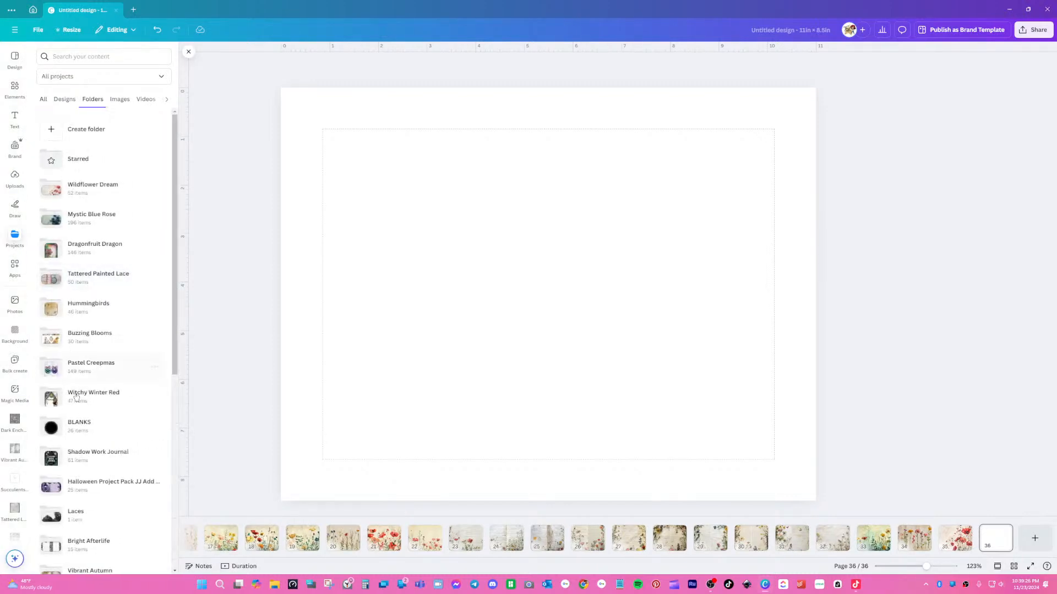
pyautogui.click(79, 425)
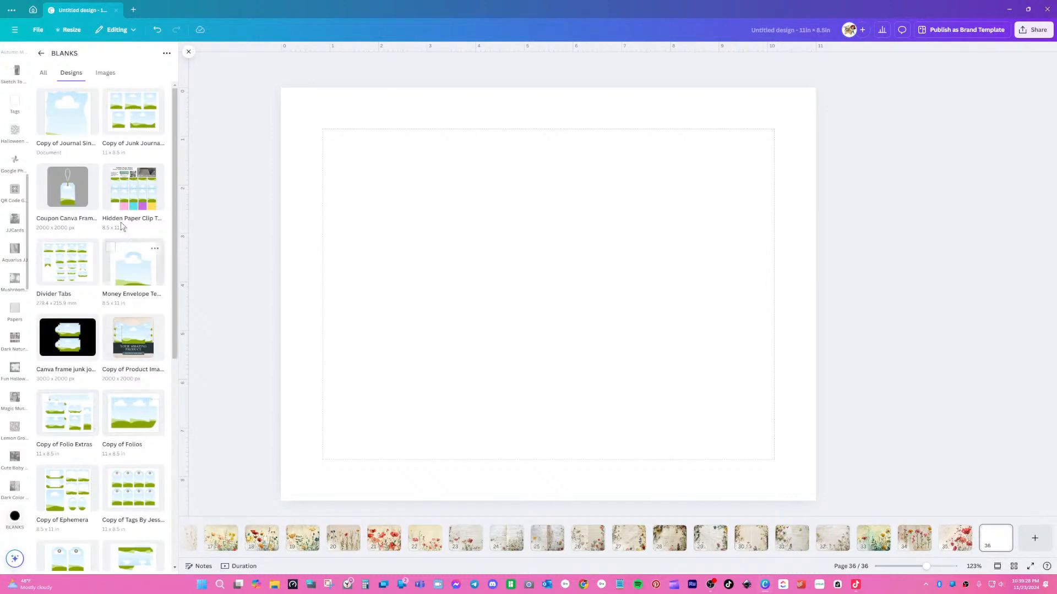
pyautogui.moveTo(176, 138); pyautogui.dragTo(171, 358)
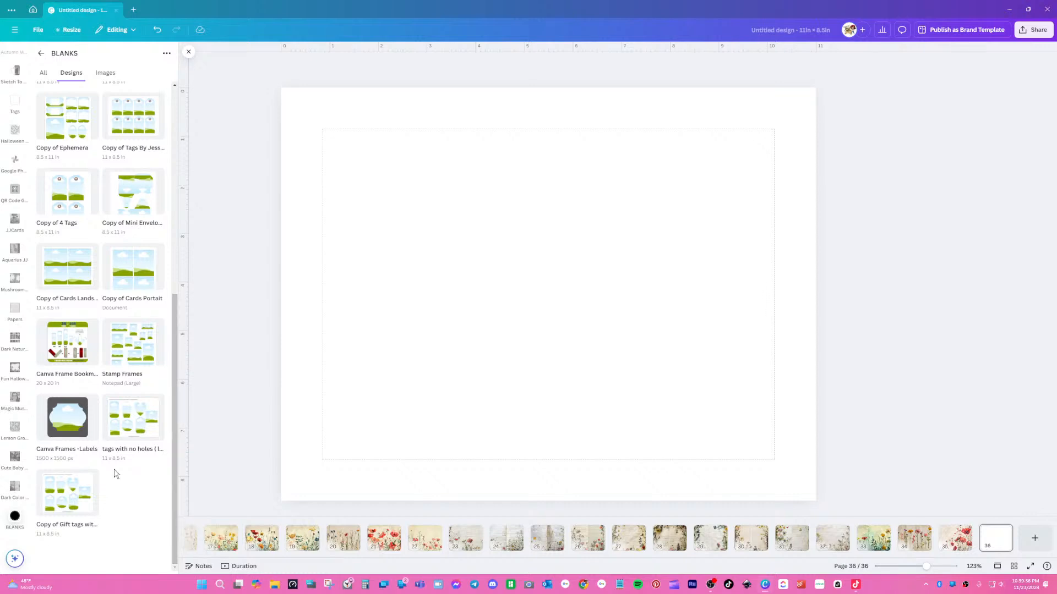
pyautogui.click(126, 409)
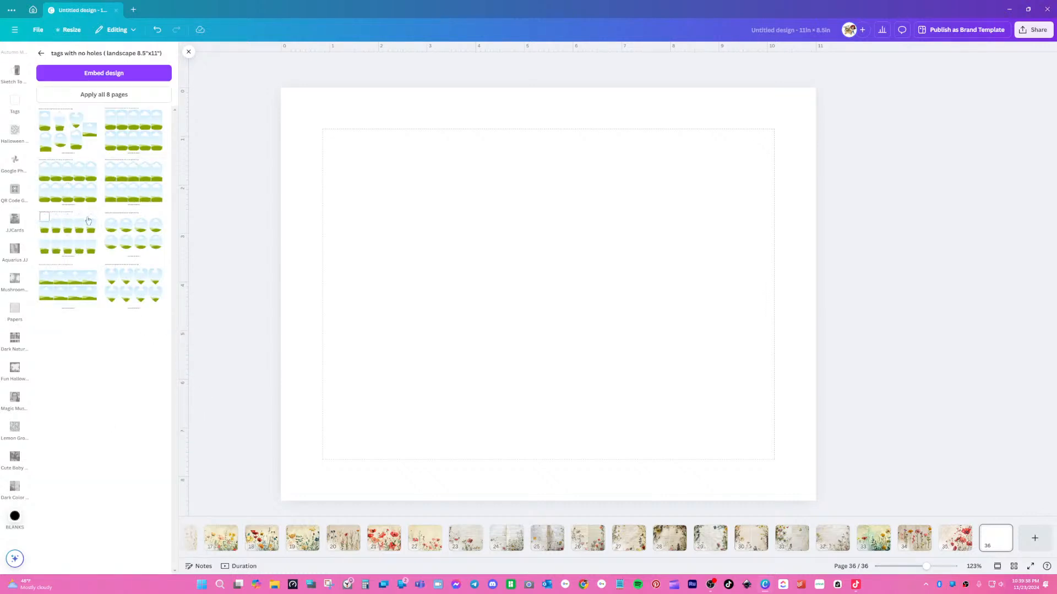
pyautogui.click(126, 195)
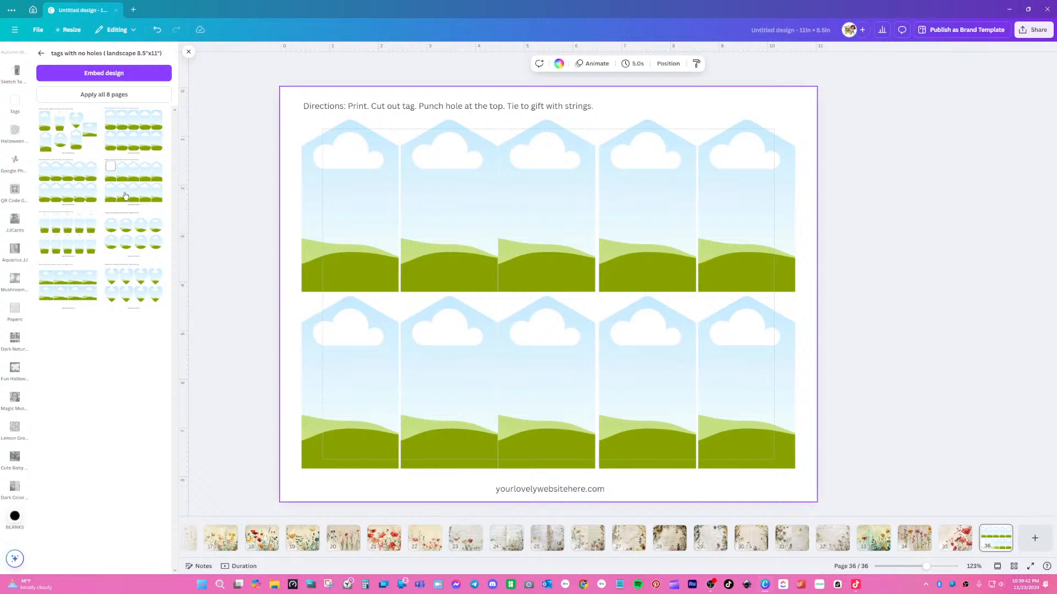
# - Delete the directions text above the tags and the website placeholder text below them
pyautogui.click(380, 109)
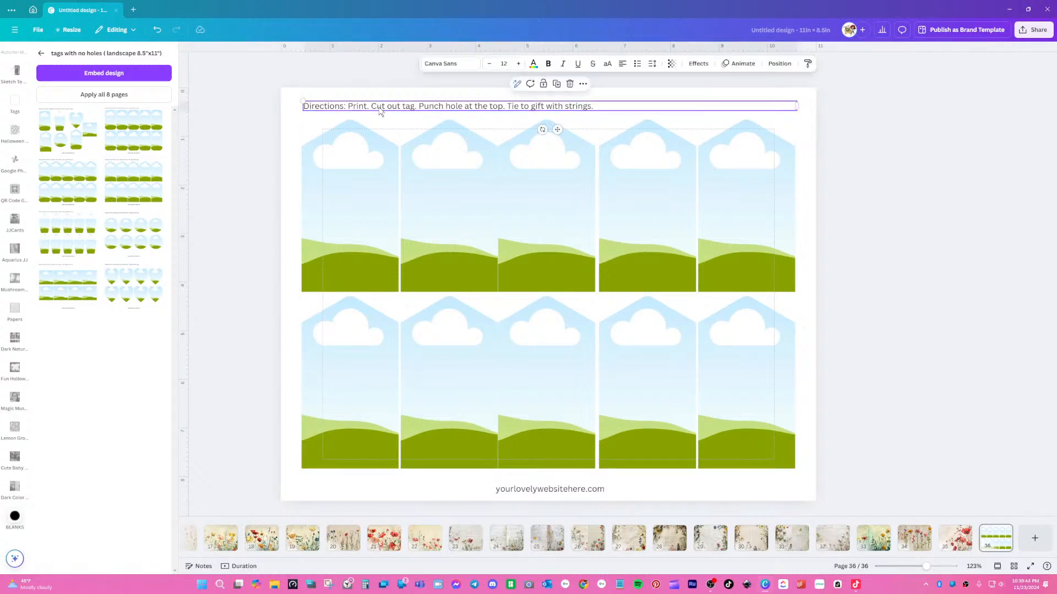
pyautogui.press('Delete')
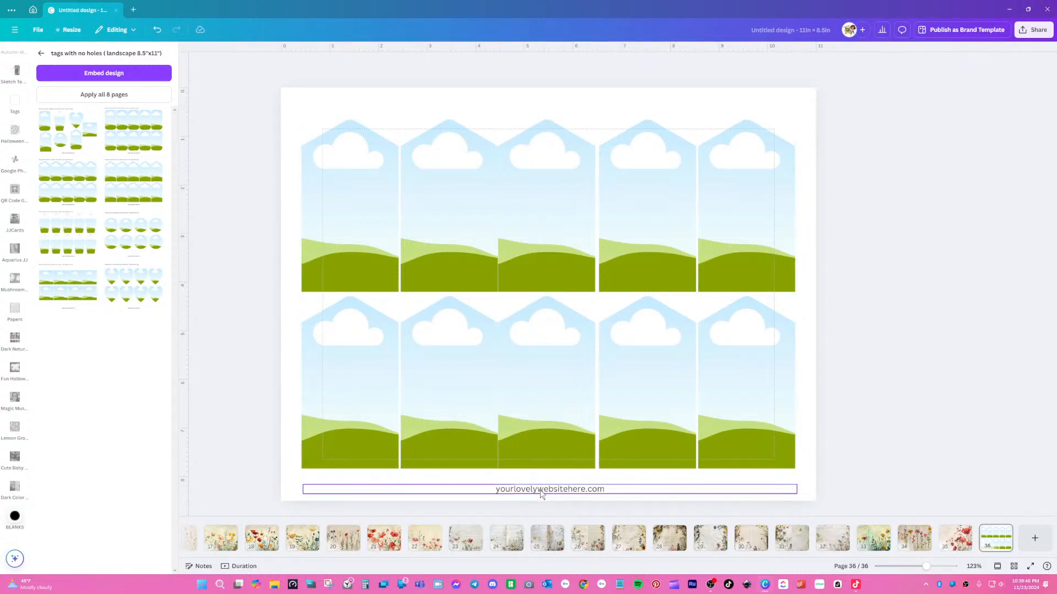
pyautogui.click(542, 491)
pyautogui.press('Delete')
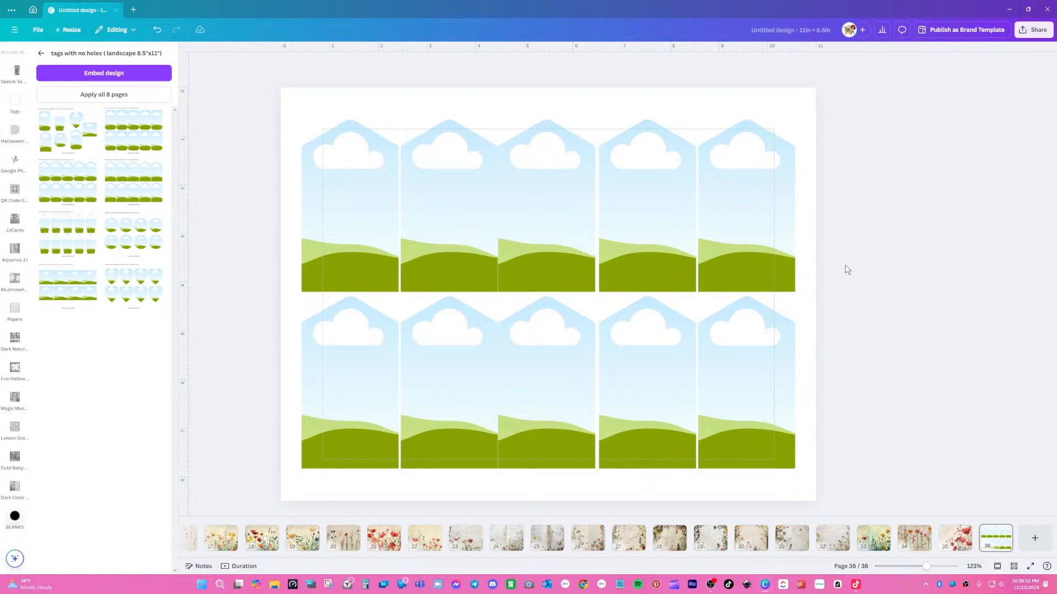
# - Lock the aspect ratio of the tag group and ungroup it into separate frames
pyautogui.click(358, 209)
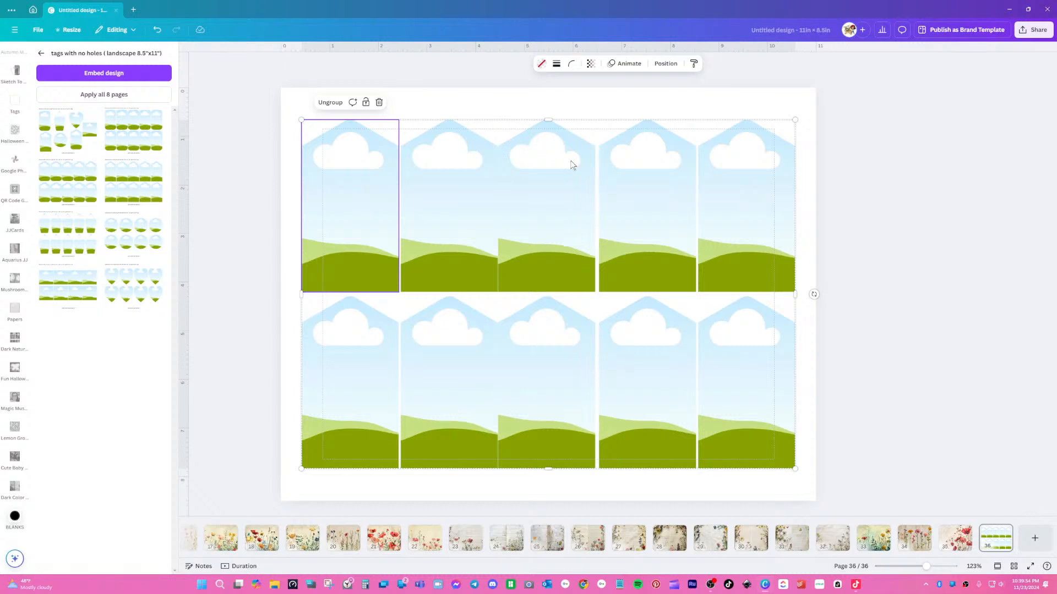
pyautogui.click(665, 64)
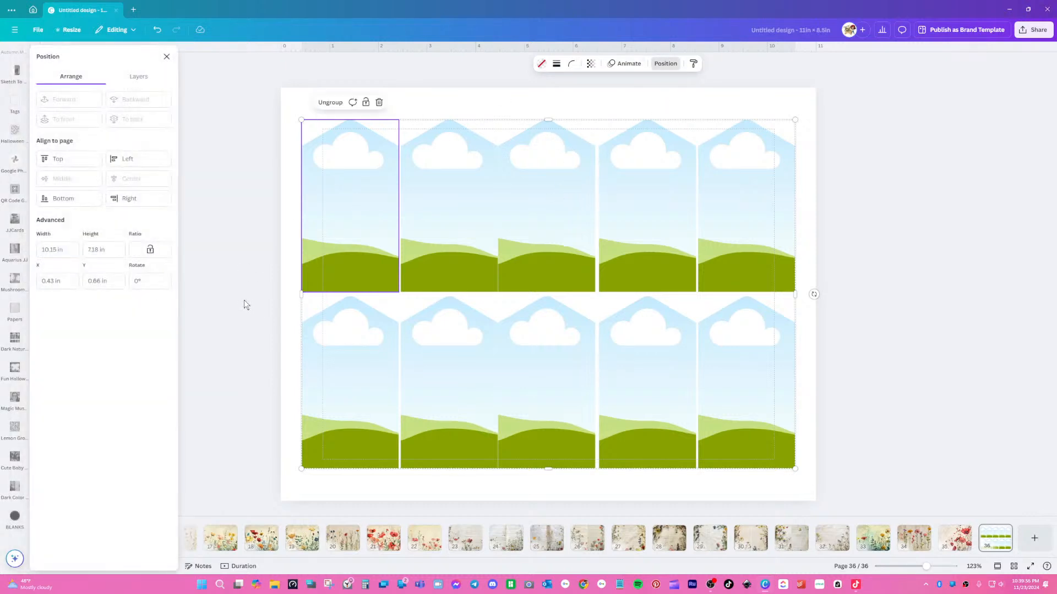
pyautogui.click(151, 252)
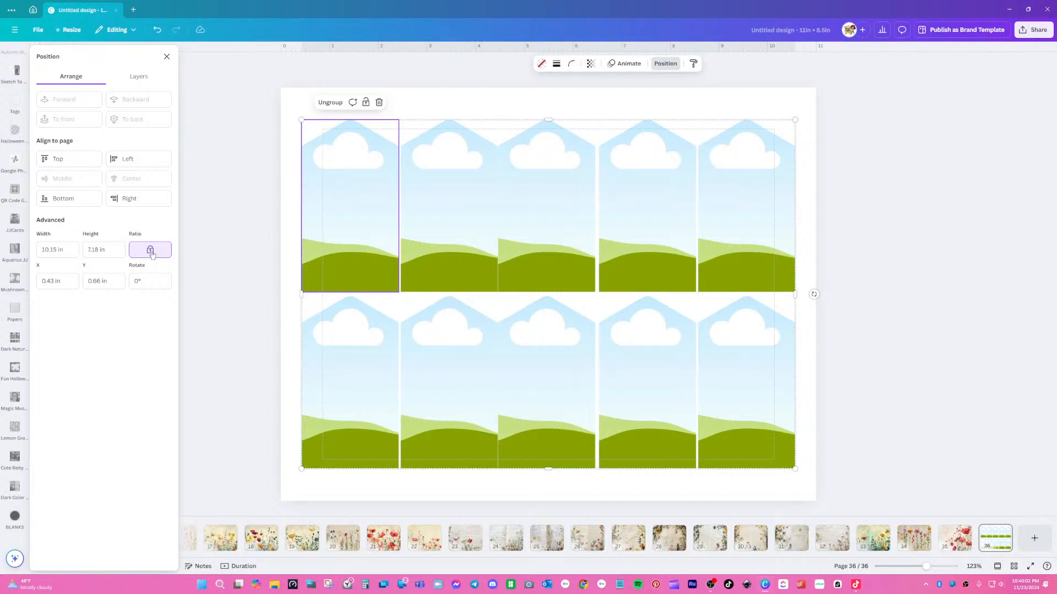
pyautogui.click(330, 103)
# - Scale all ten tag frames up together to about 2.08 x 3.69 in each and center the block on page 36
pyautogui.click(289, 95)
pyautogui.click(350, 171)
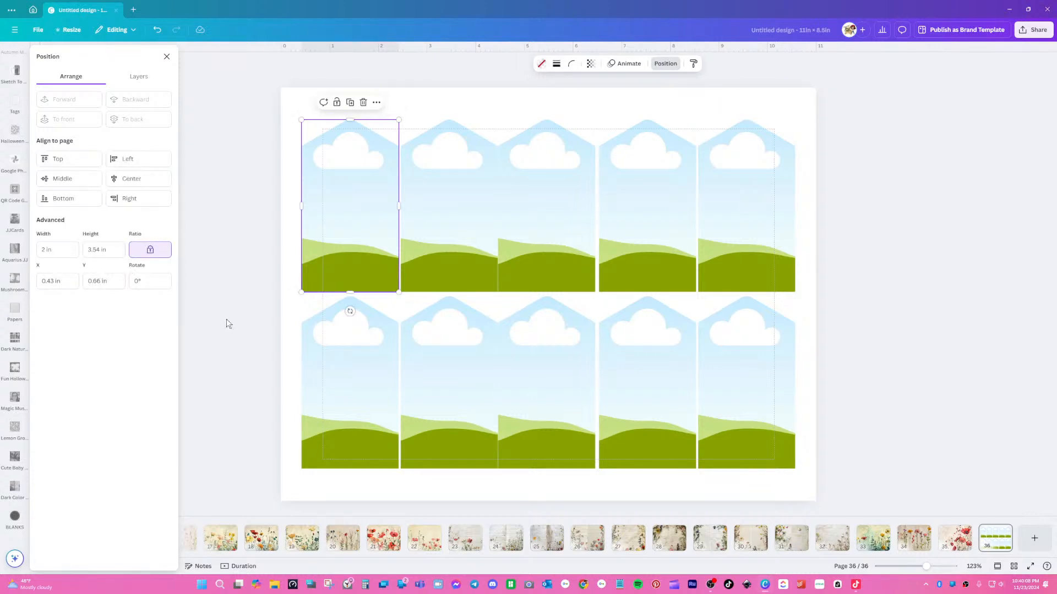
pyautogui.moveTo(841, 156); pyautogui.dragTo(325, 429)
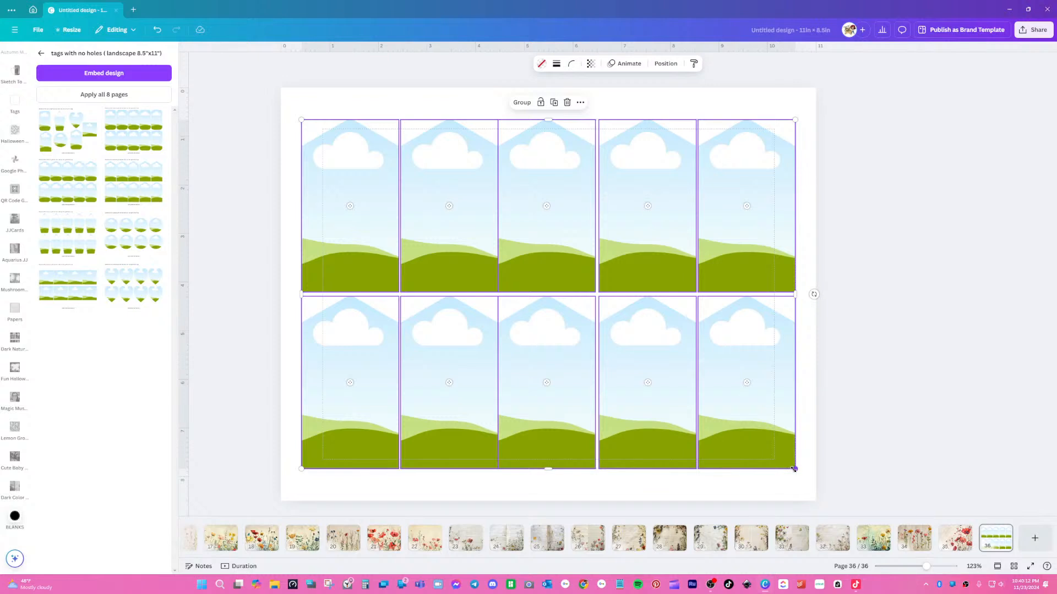
pyautogui.moveTo(794, 469); pyautogui.dragTo(837, 505)
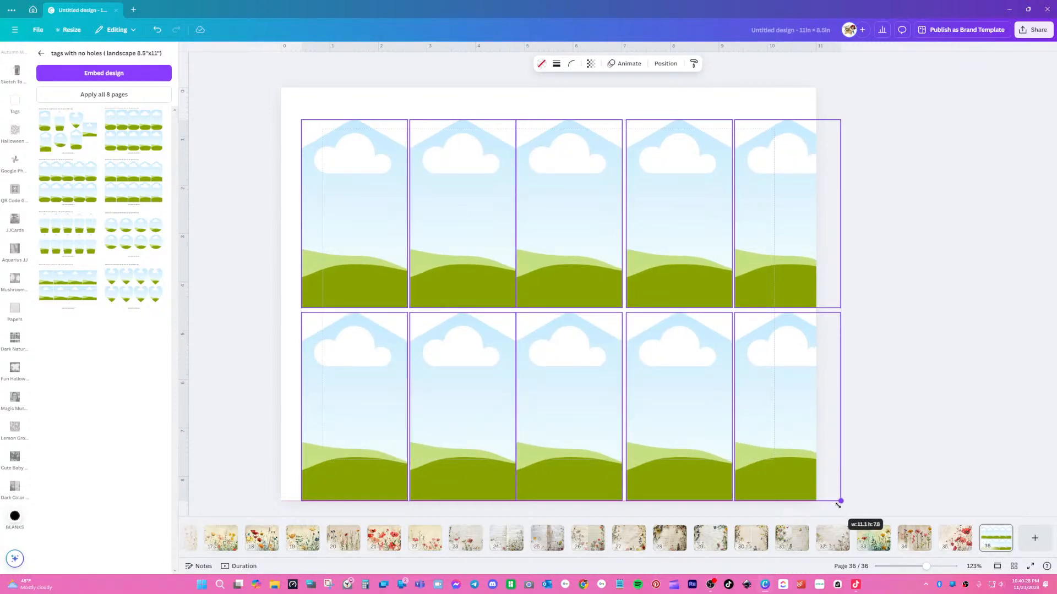
pyautogui.moveTo(838, 504); pyautogui.dragTo(815, 484)
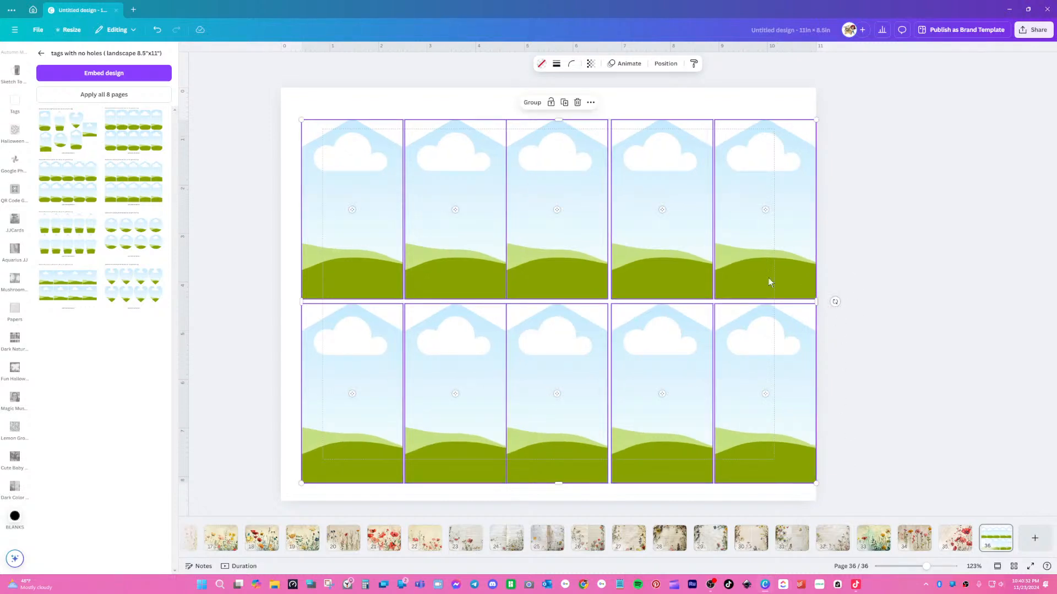
pyautogui.moveTo(738, 280)
pyautogui.mouseDown()
pyautogui.moveTo(700, 276)
pyautogui.moveTo(727, 269)
pyautogui.mouseUp()
# - Check the width and height of the first tag frame in the upper row
pyautogui.click(880, 401)
pyautogui.click(361, 201)
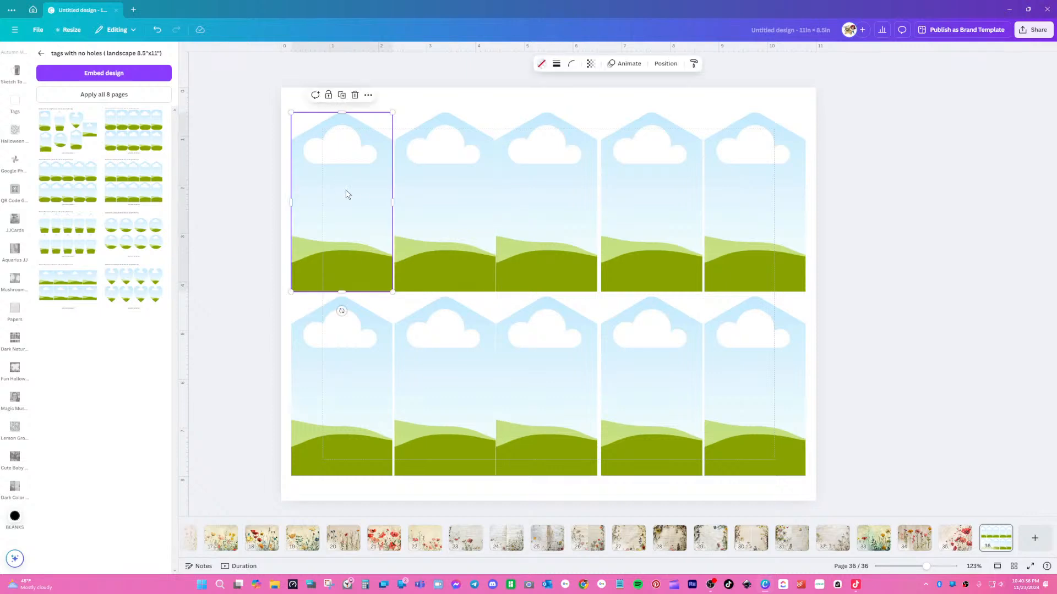
pyautogui.click(665, 63)
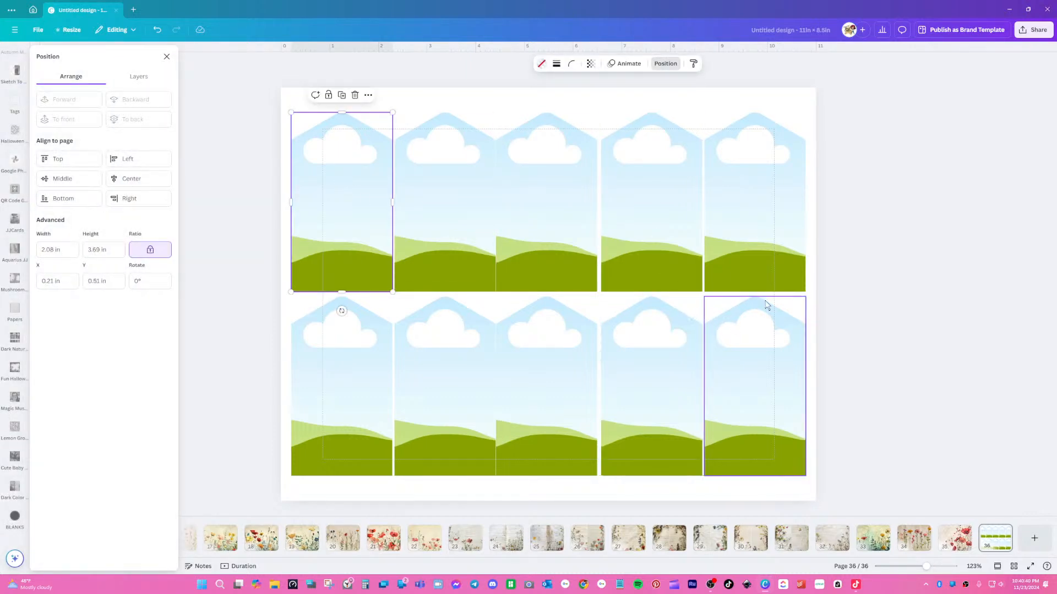
pyautogui.click(836, 297)
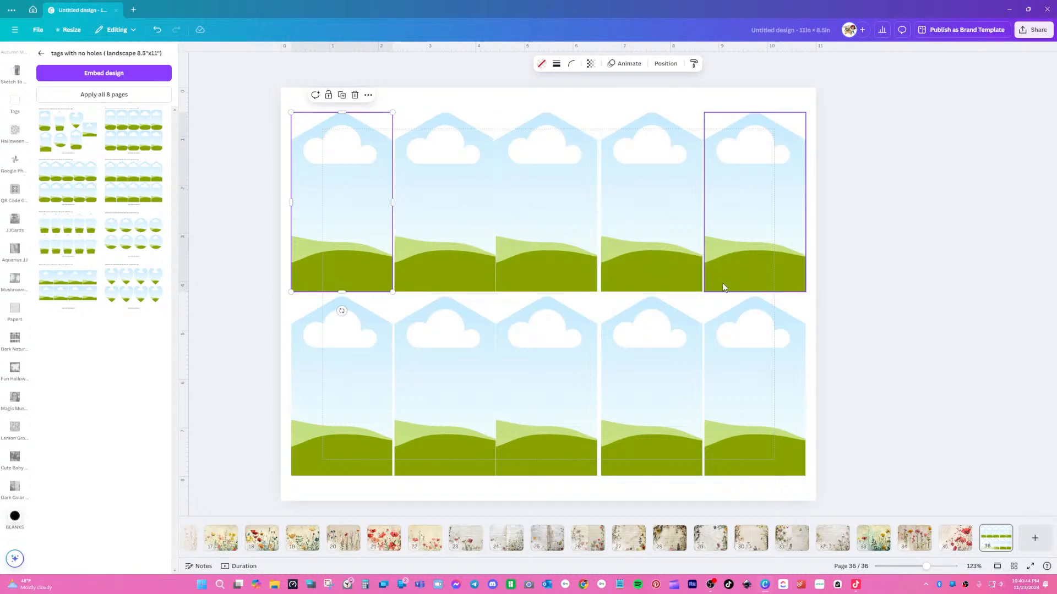
# - Space the five tags of the upper row evenly horizontally, and do the same for the lower row
pyautogui.moveTo(898, 220); pyautogui.dragTo(266, 195)
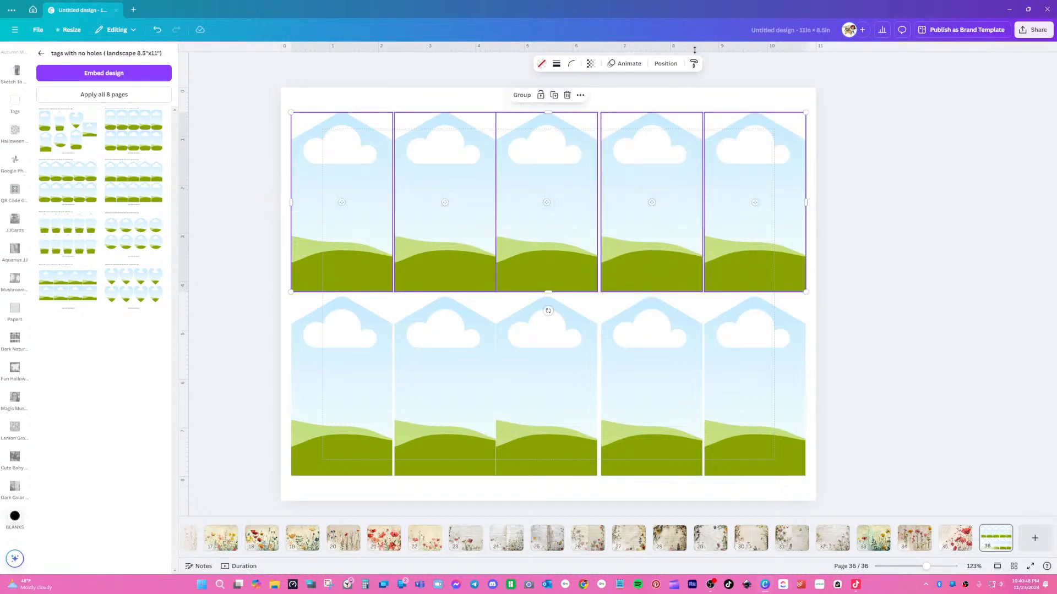
pyautogui.click(665, 63)
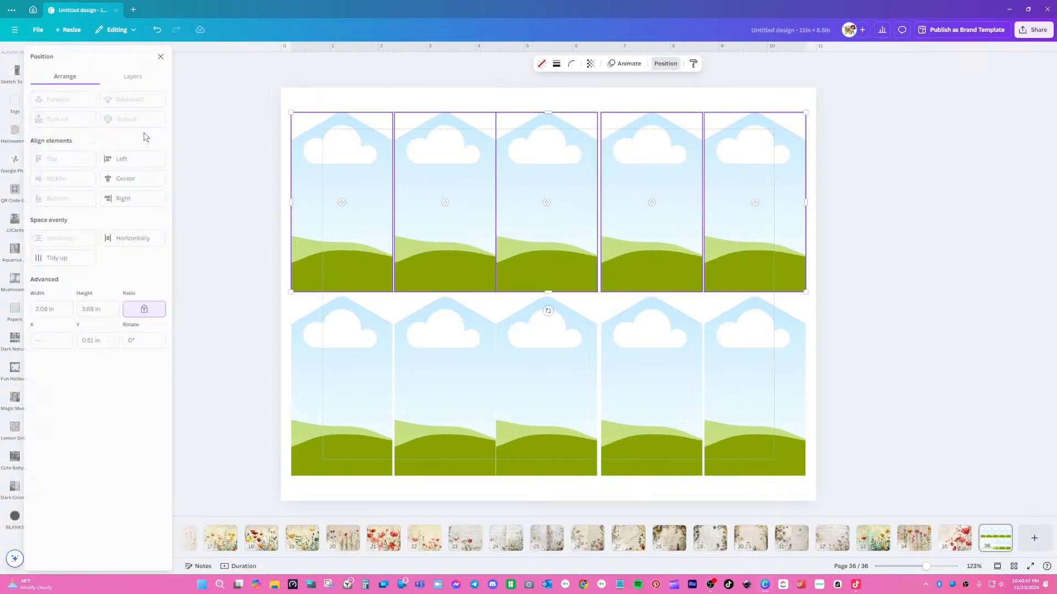
pyautogui.click(135, 238)
pyautogui.moveTo(845, 366); pyautogui.dragTo(297, 381)
pyautogui.click(144, 239)
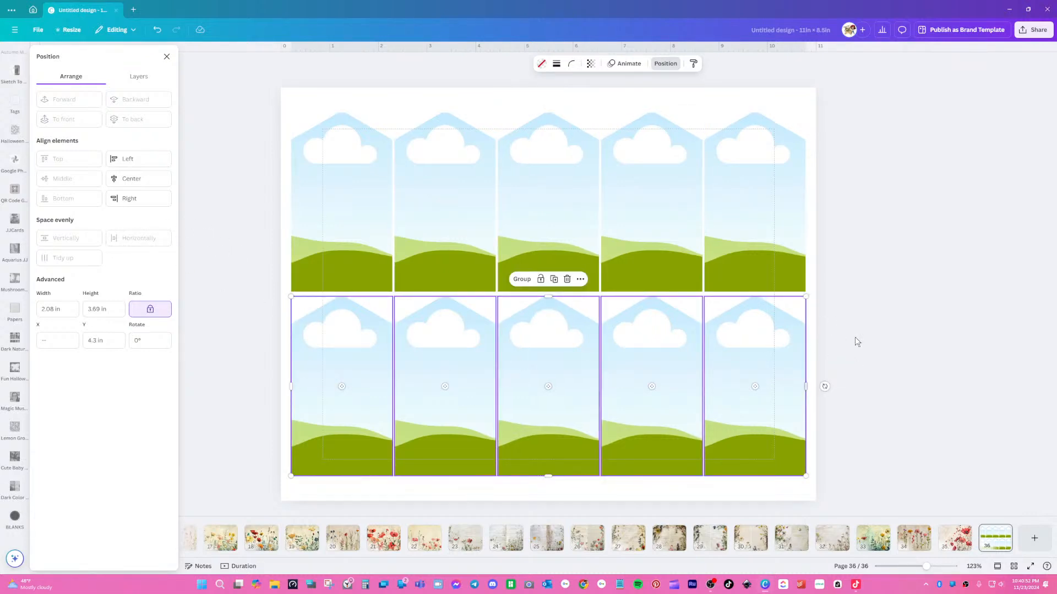
pyautogui.press('Escape')
pyautogui.click(896, 378)
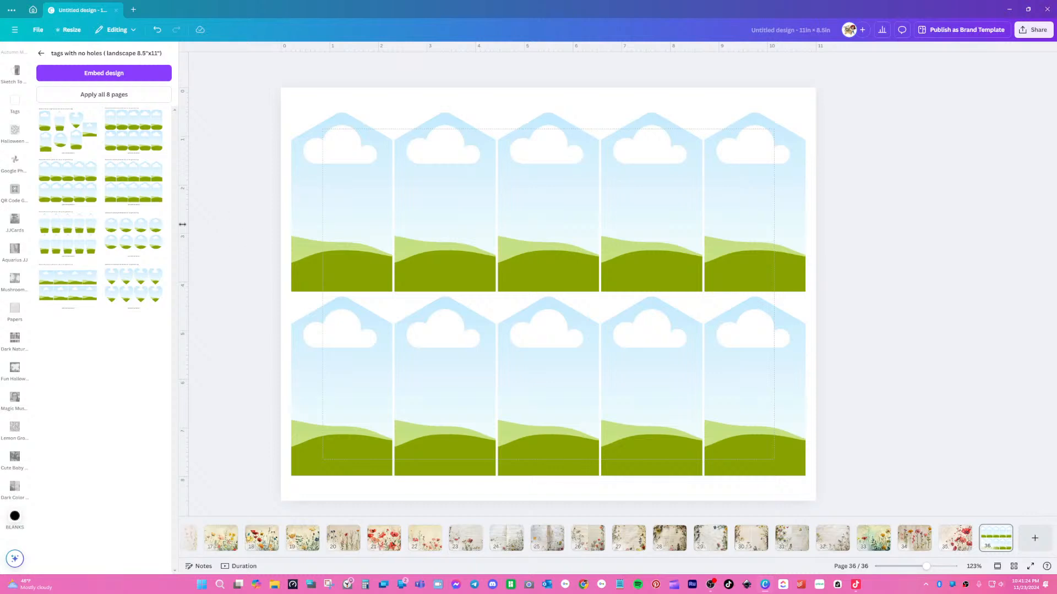
# - Open the Wildflower Dream folder from the projects
pyautogui.click(191, 54)
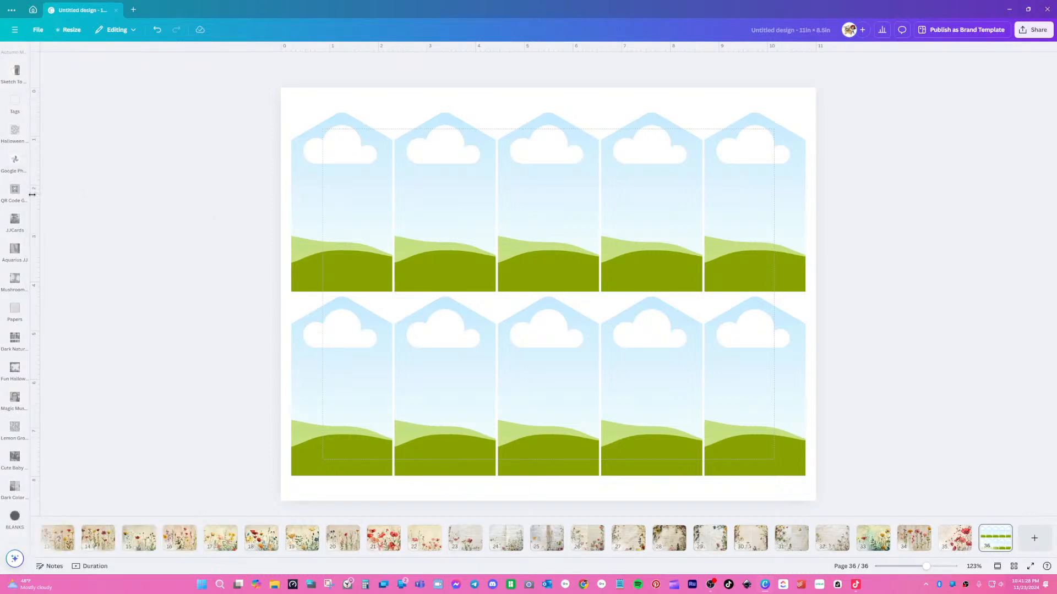
pyautogui.scroll(10, 15, 194)
pyautogui.click(15, 205)
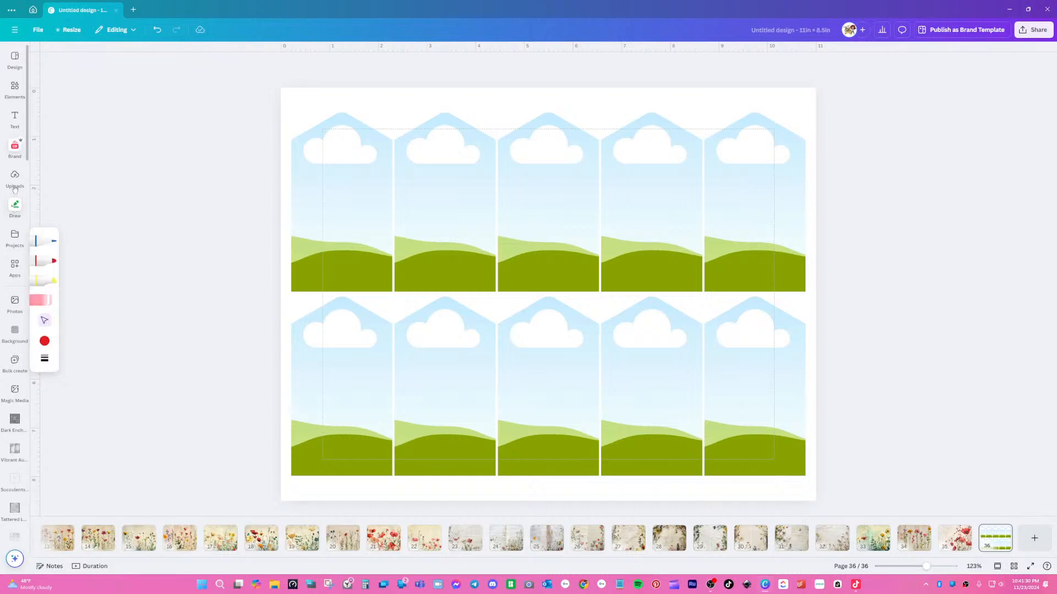
pyautogui.click(15, 181)
pyautogui.click(15, 237)
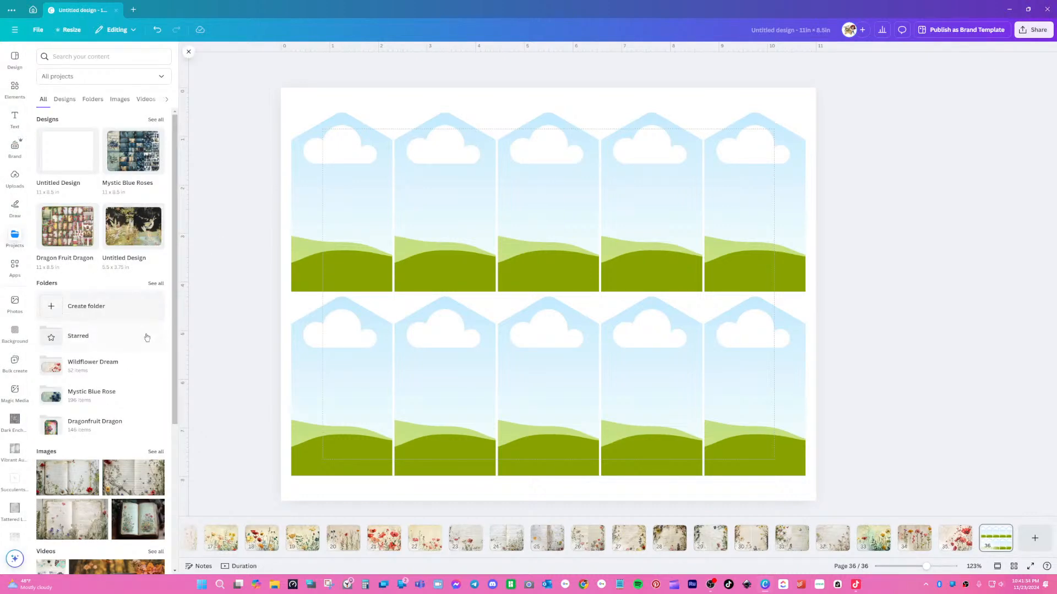
pyautogui.click(118, 365)
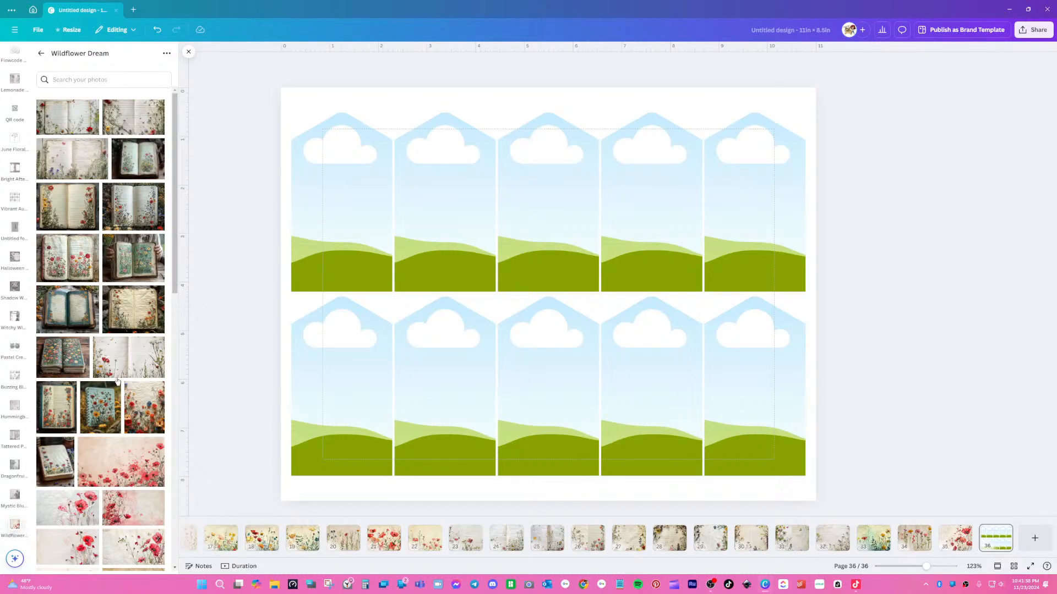
# - Fill the first upper tag with the colorful flowers on crumpled paper image, cropped so the blooms cover the frame
pyautogui.moveTo(145, 421); pyautogui.dragTo(301, 228)
pyautogui.click(341, 258)
pyautogui.doubleClick(342, 256)
pyautogui.moveTo(254, 112); pyautogui.dragTo(92, 118)
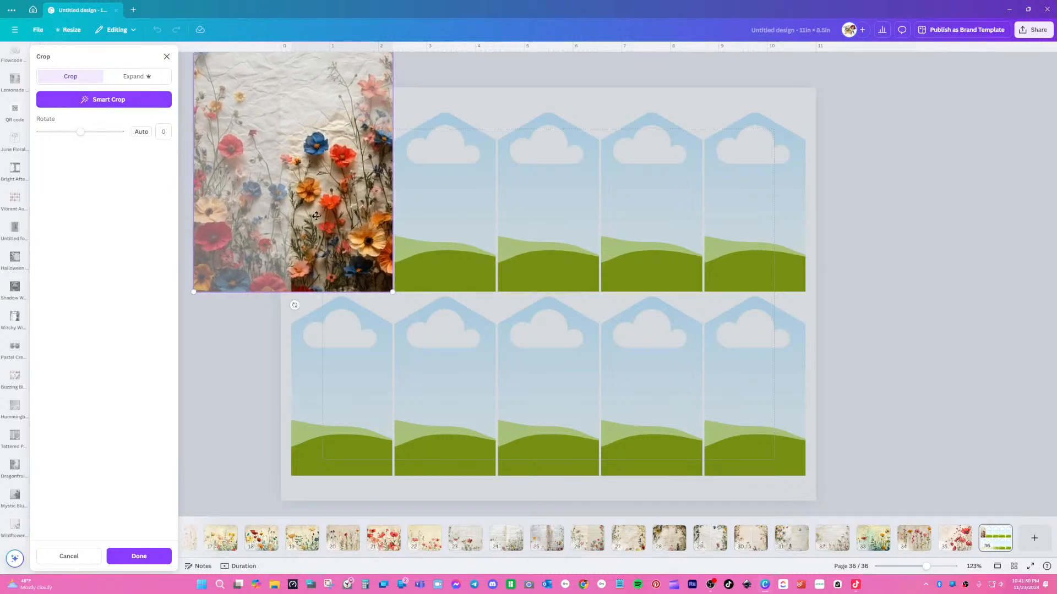
pyautogui.click(856, 227)
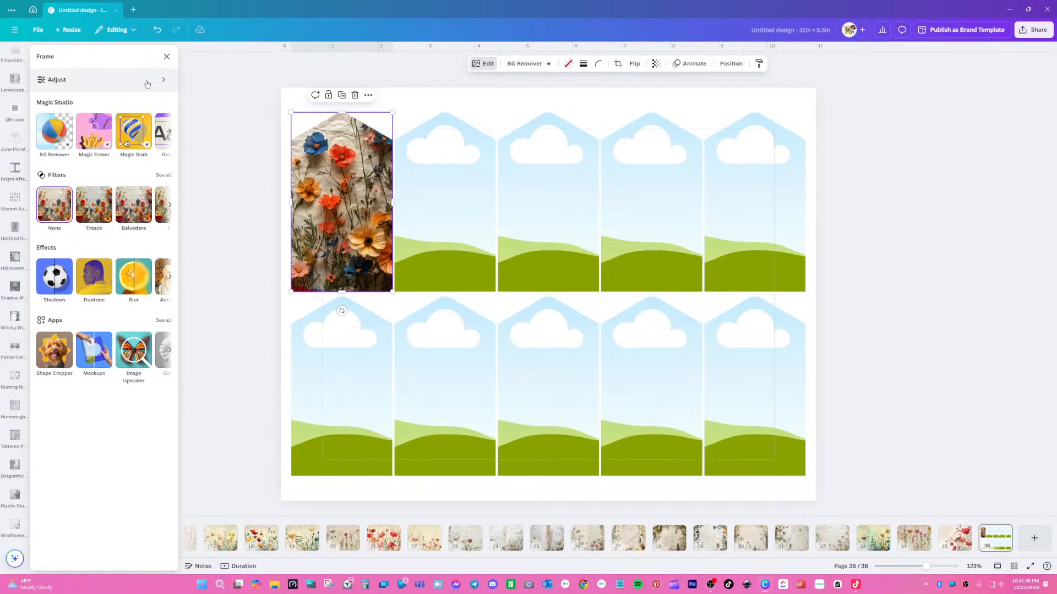
# - Raise the brightness of the first tag's flower image and return to the Wildflower Dream images
pyautogui.click(144, 84)
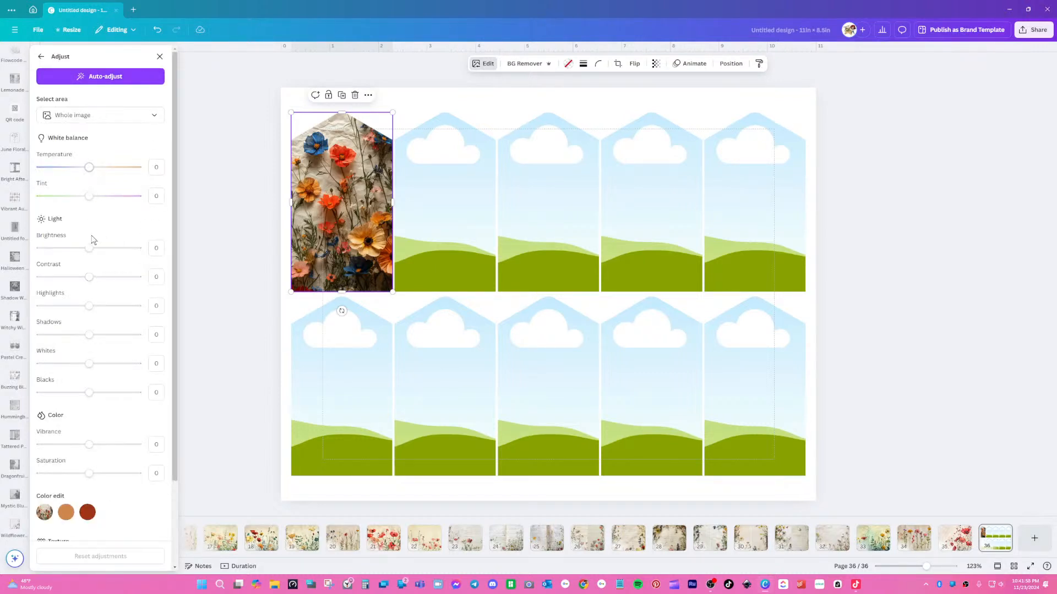
pyautogui.moveTo(90, 252); pyautogui.dragTo(111, 249)
pyautogui.click(14, 527)
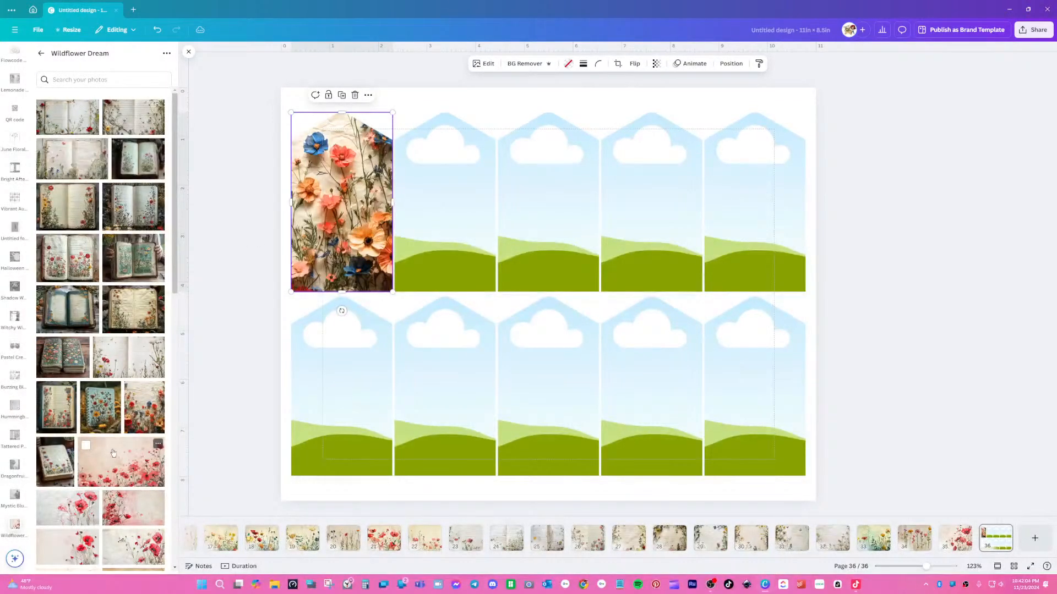
# - Fill the second upper tag with the teal spiral notebook image, enlarged and shifted so only its floral cover shows
pyautogui.moveTo(217, 365); pyautogui.dragTo(420, 242)
pyautogui.doubleClick(419, 242)
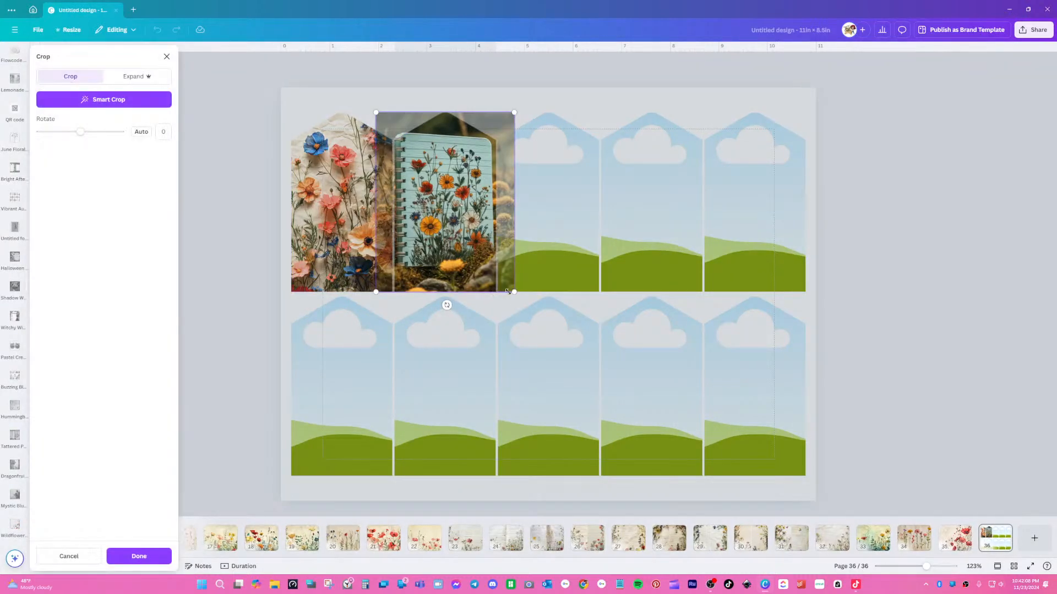
pyautogui.moveTo(513, 290); pyautogui.dragTo(655, 474)
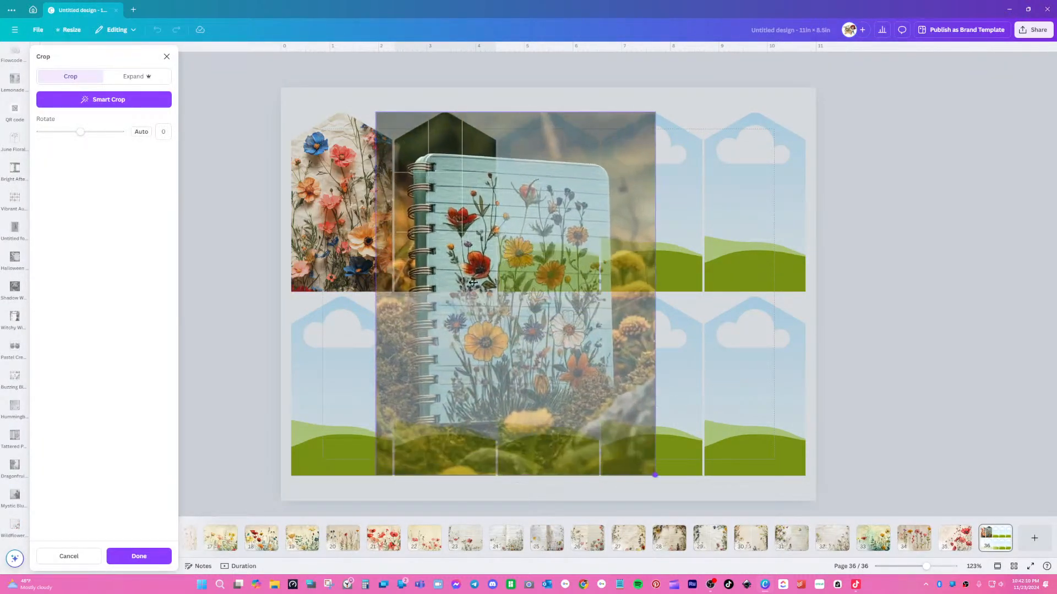
pyautogui.moveTo(435, 229); pyautogui.dragTo(340, 159)
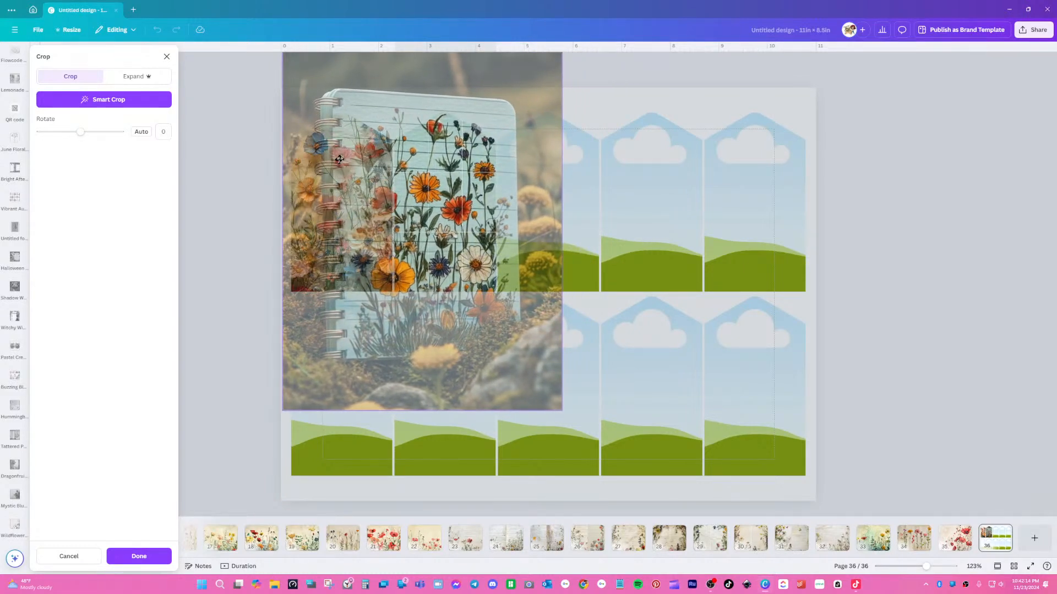
pyautogui.click(930, 273)
pyautogui.click(930, 319)
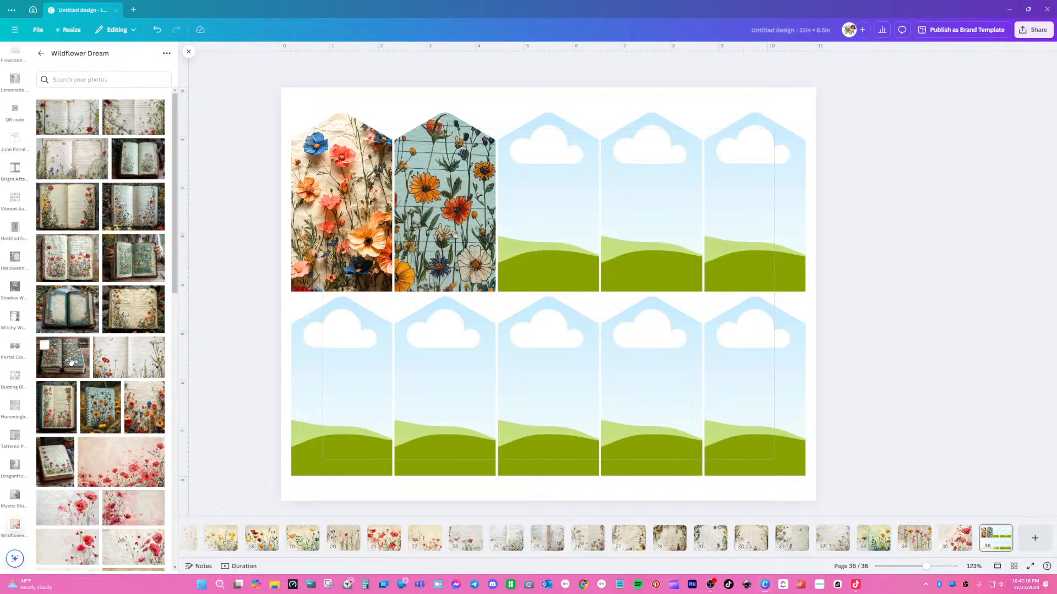
# - Fill the third upper tag with the dark floral book image, enlarged and repositioned so only the cover's flower pattern shows
pyautogui.moveTo(188, 359); pyautogui.dragTo(534, 251)
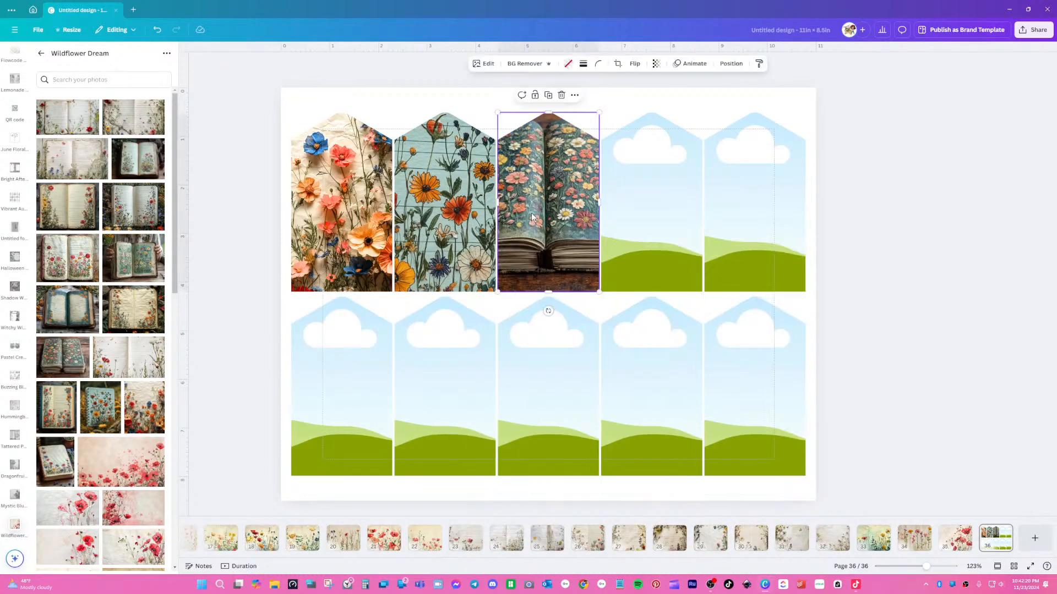
pyautogui.doubleClick(542, 227)
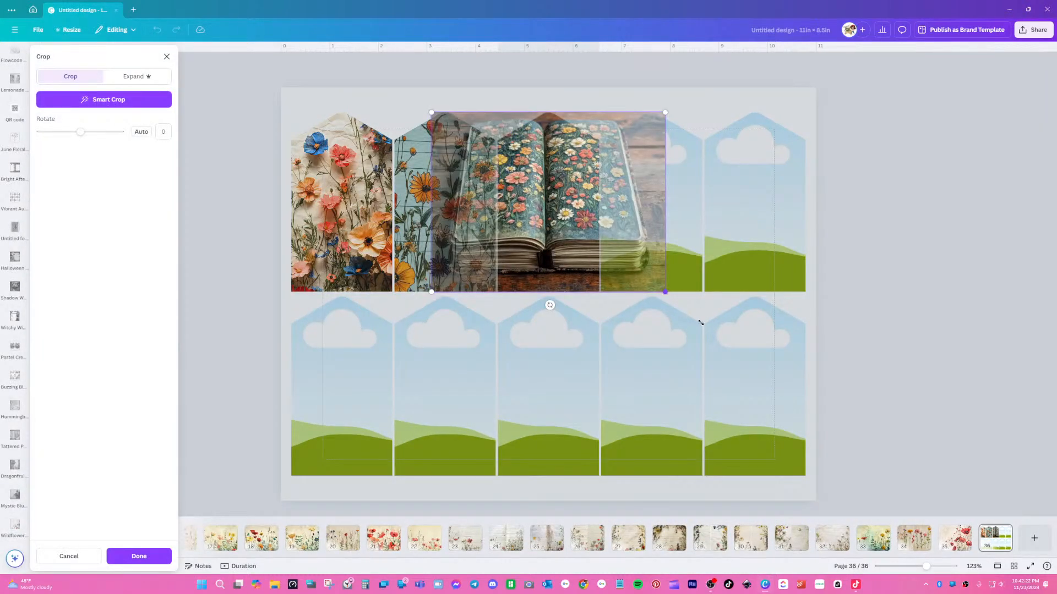
pyautogui.moveTo(700, 323); pyautogui.dragTo(878, 434)
pyautogui.moveTo(562, 217); pyautogui.dragTo(552, 197)
pyautogui.click(890, 221)
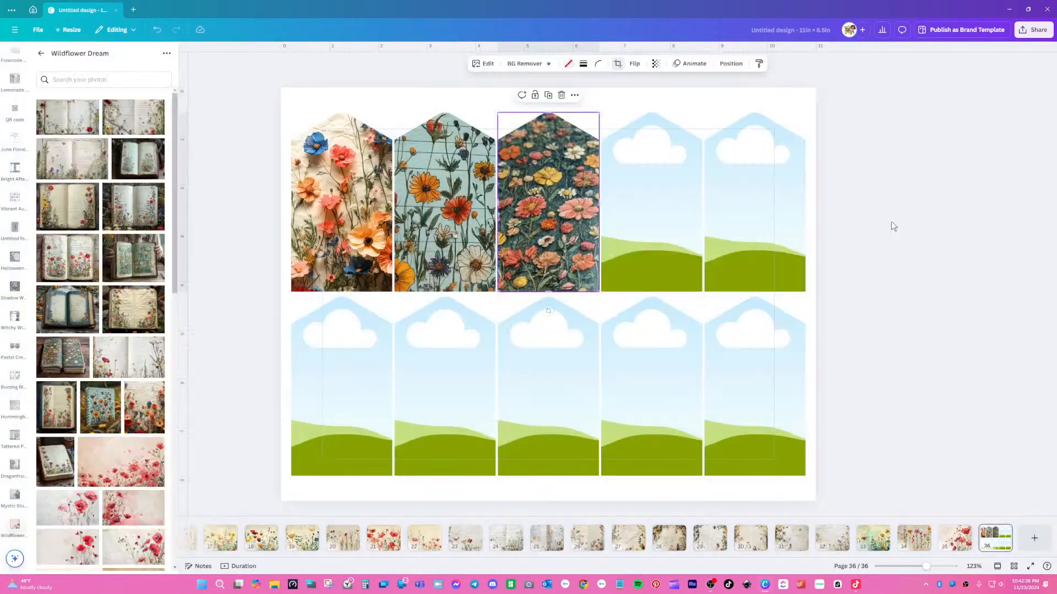
pyautogui.click(891, 223)
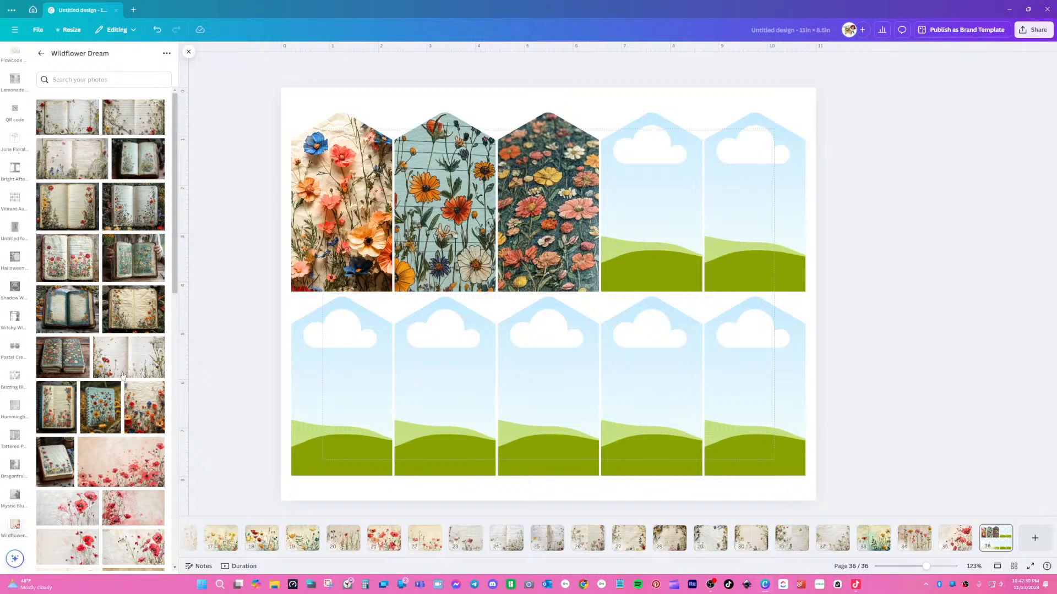
# - Fill the fourth upper tag with the open lined journal image, enlarged and shifted to its right page's pink and red flowers
pyautogui.moveTo(69, 259); pyautogui.dragTo(709, 232)
pyautogui.doubleClick(662, 255)
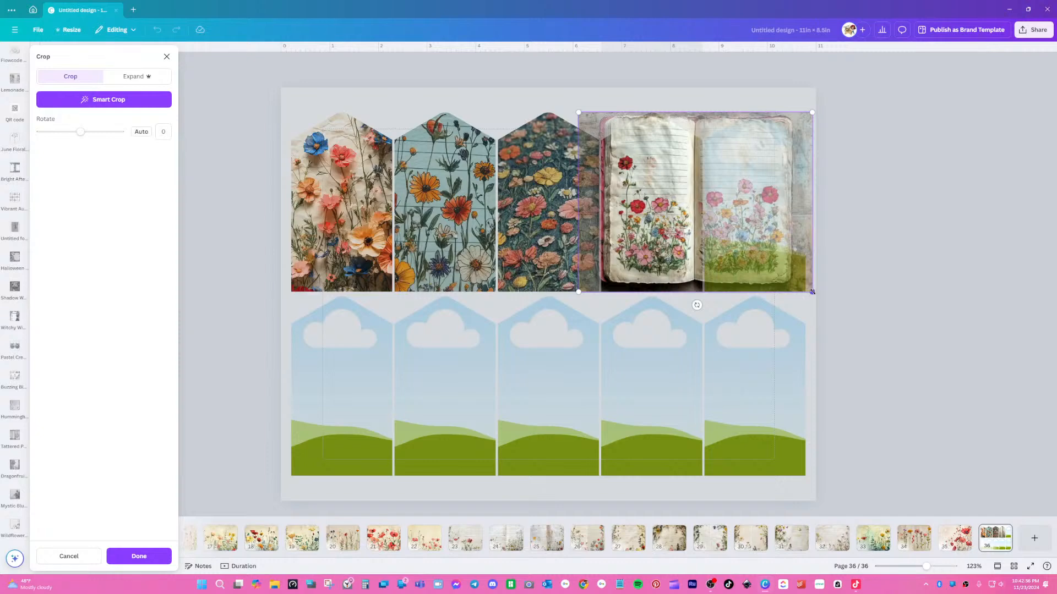
pyautogui.moveTo(813, 293); pyautogui.dragTo(950, 376)
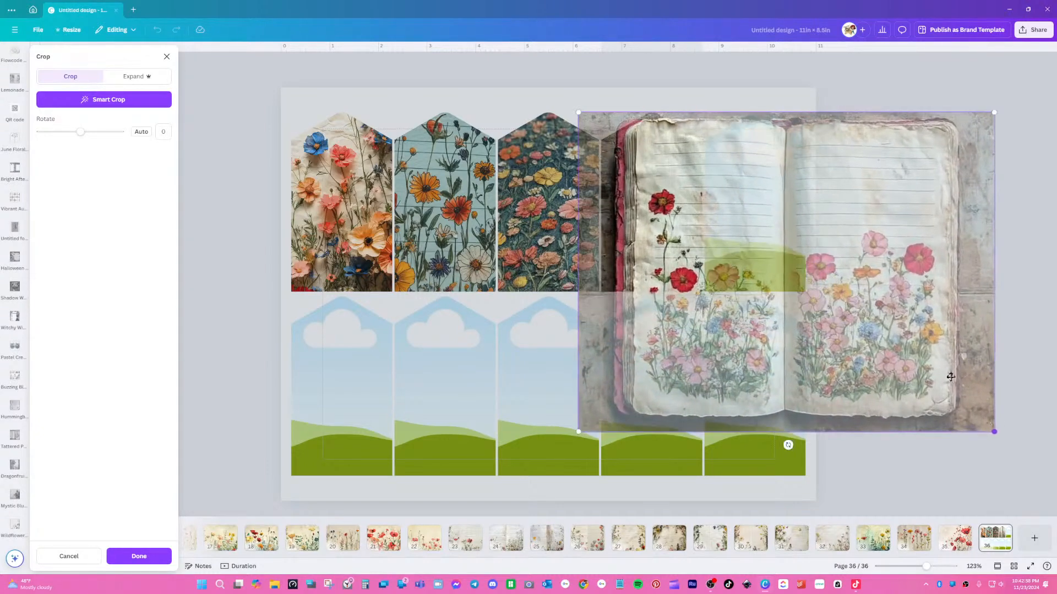
pyautogui.moveTo(819, 263); pyautogui.dragTo(749, 160)
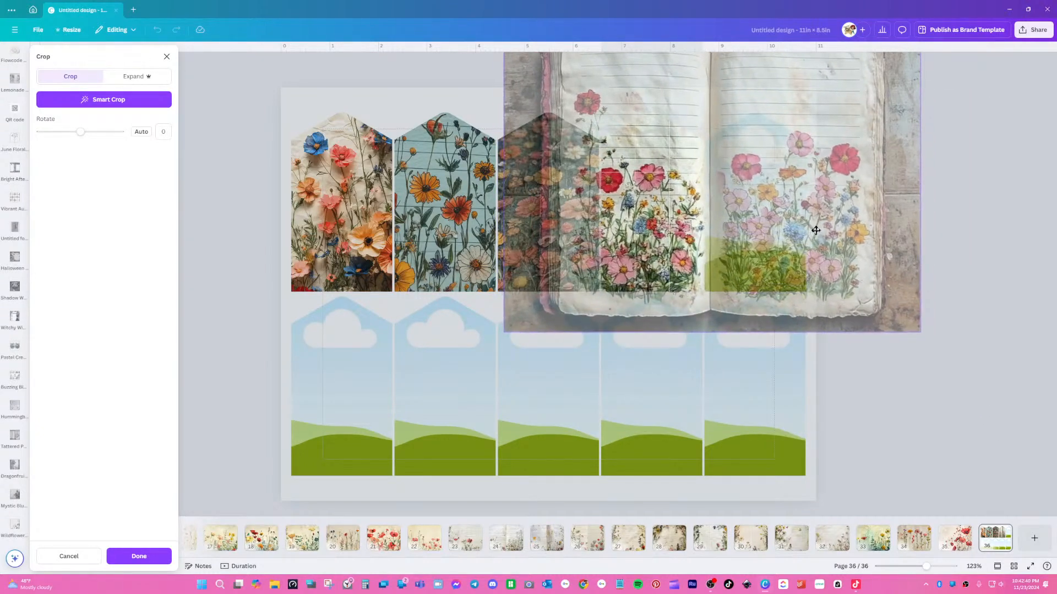
pyautogui.moveTo(819, 227); pyautogui.dragTo(662, 228)
pyautogui.click(871, 348)
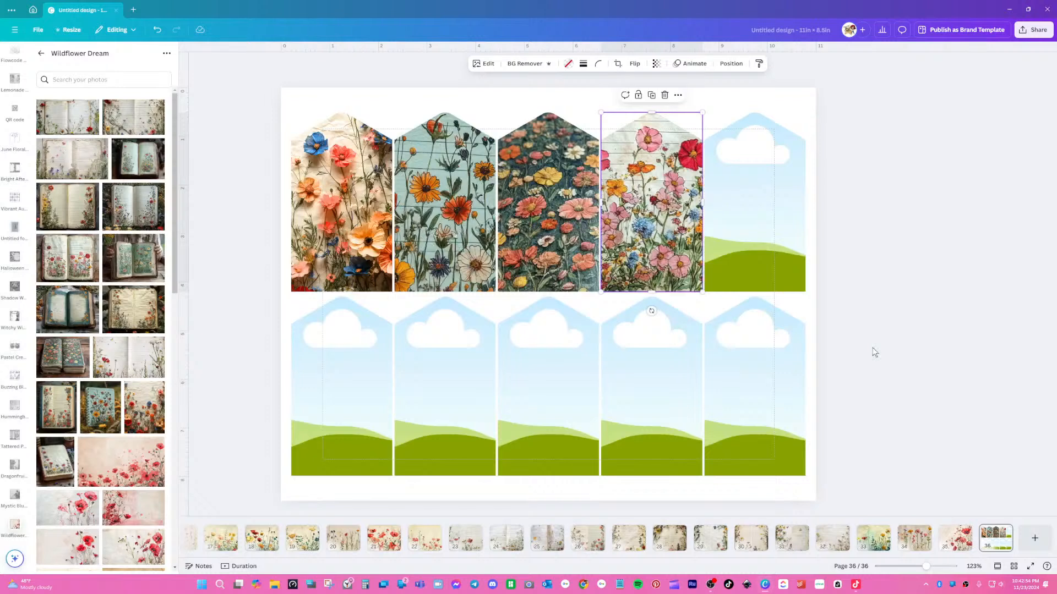
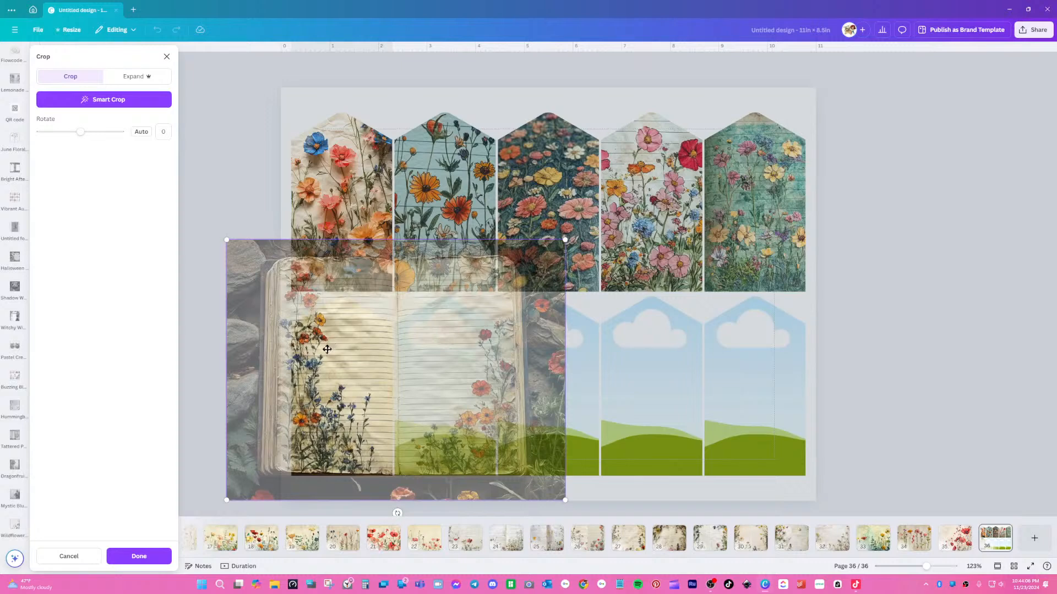
# - Reposition the open journal image in the first lower tag so the lined left page and its flowers fill the frame
pyautogui.moveTo(327, 349); pyautogui.dragTo(326, 354)
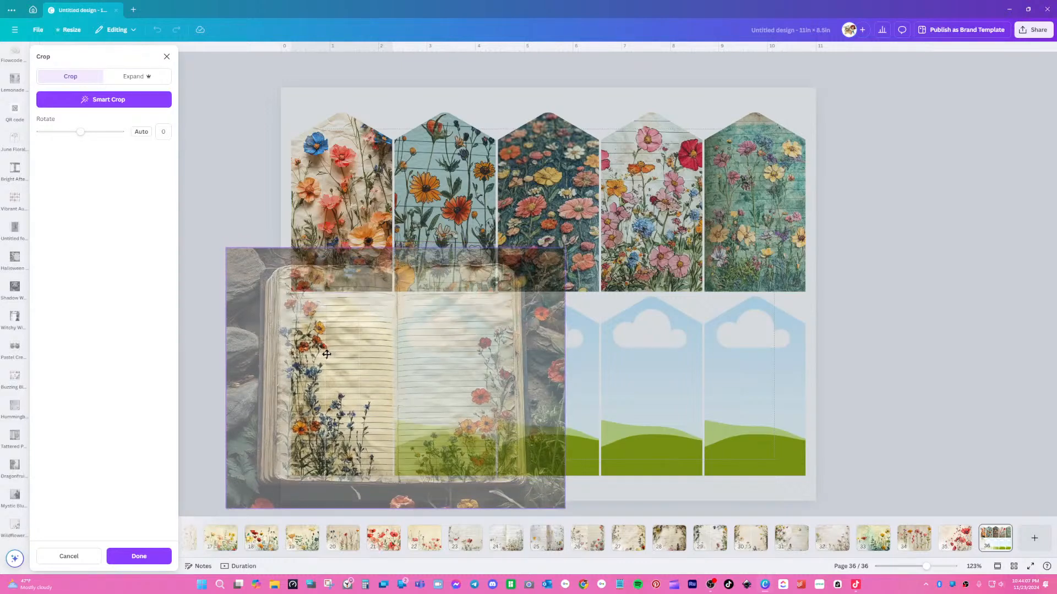
pyautogui.click(939, 379)
pyautogui.click(939, 396)
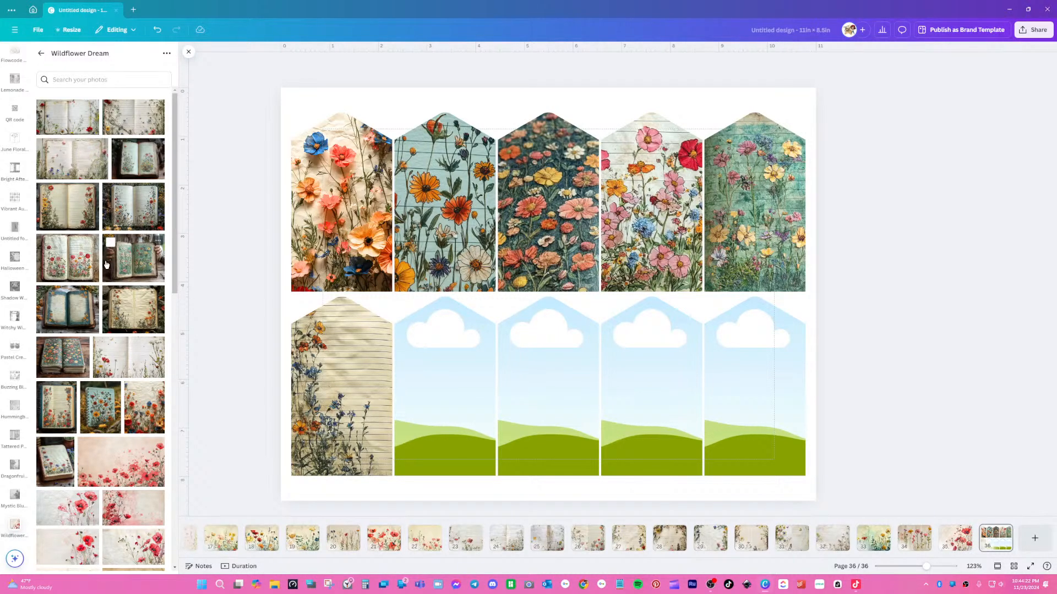
# - Fill the second lower tag with the cream wildflower meadow image, showing its red poppy and large yellow flower
pyautogui.scroll(-10, 120, 249)
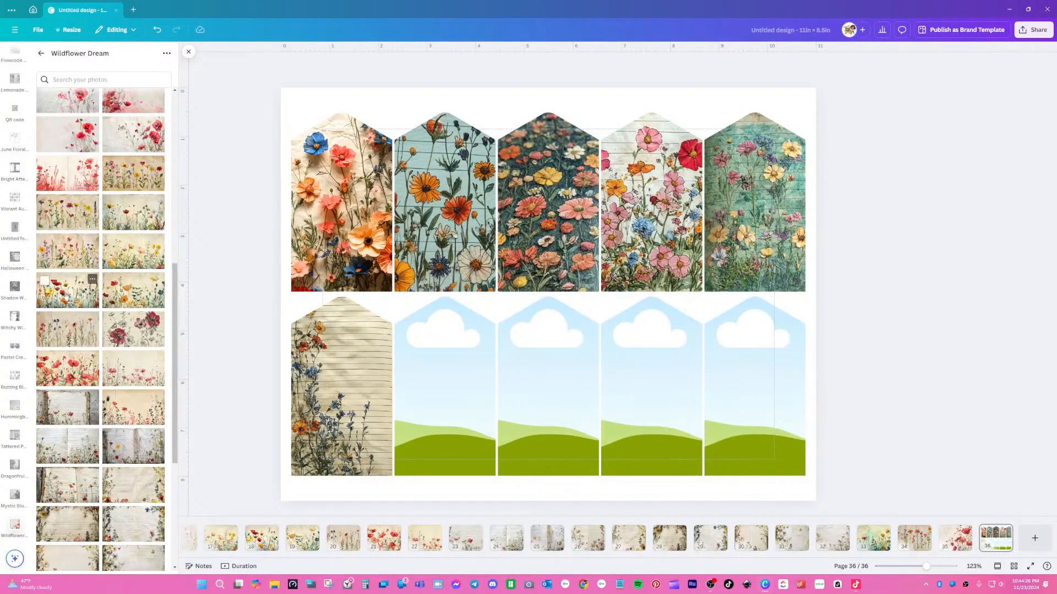
pyautogui.moveTo(66, 296); pyautogui.dragTo(557, 410)
pyautogui.doubleClick(445, 394)
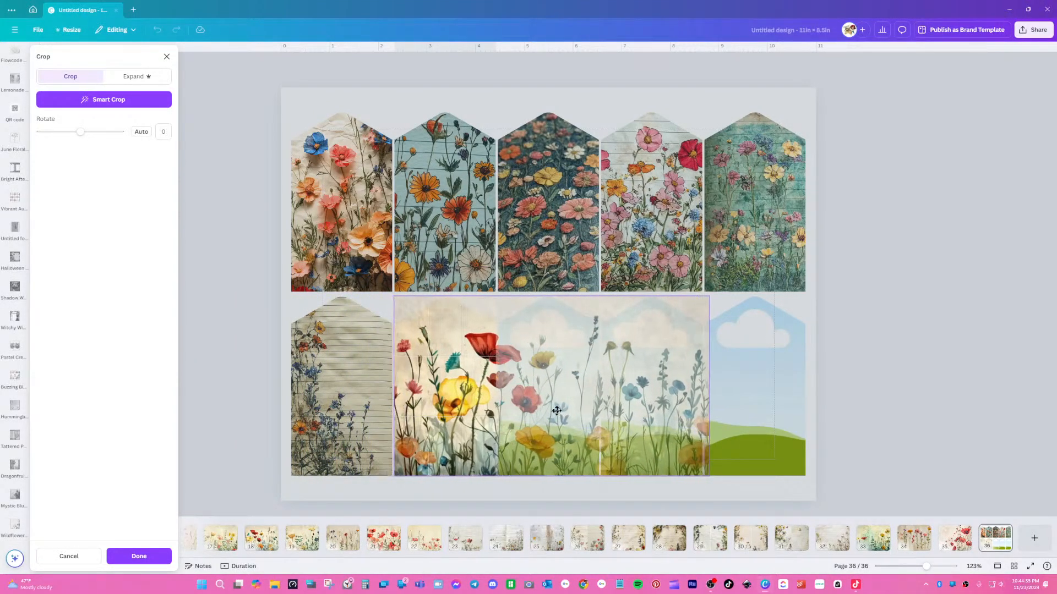
pyautogui.click(888, 375)
# - Try the crumpled journal image in the third lower tag, enlarged and shifted to its blue and pink flowers
pyautogui.scroll(-1, 112, 367)
pyautogui.scroll(-4, 113, 367)
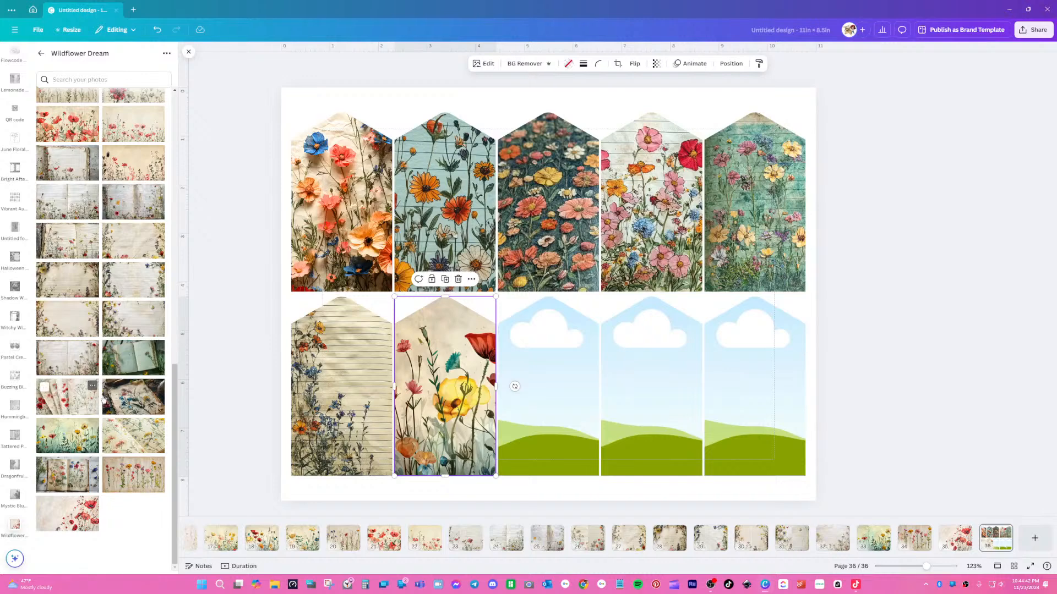
pyautogui.click(127, 403)
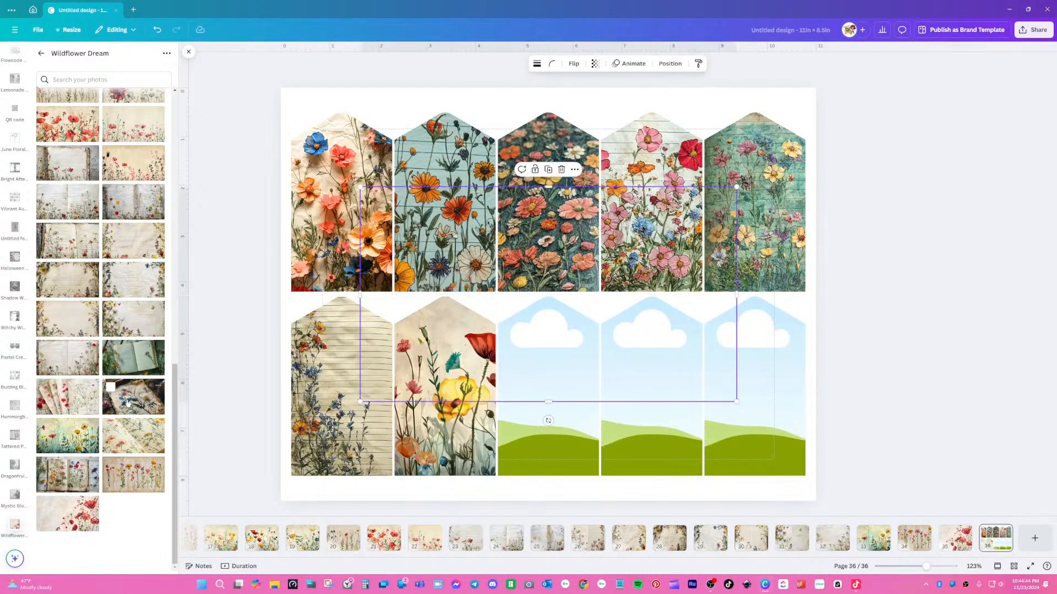
pyautogui.moveTo(548, 302); pyautogui.dragTo(559, 388)
pyautogui.doubleClick(559, 388)
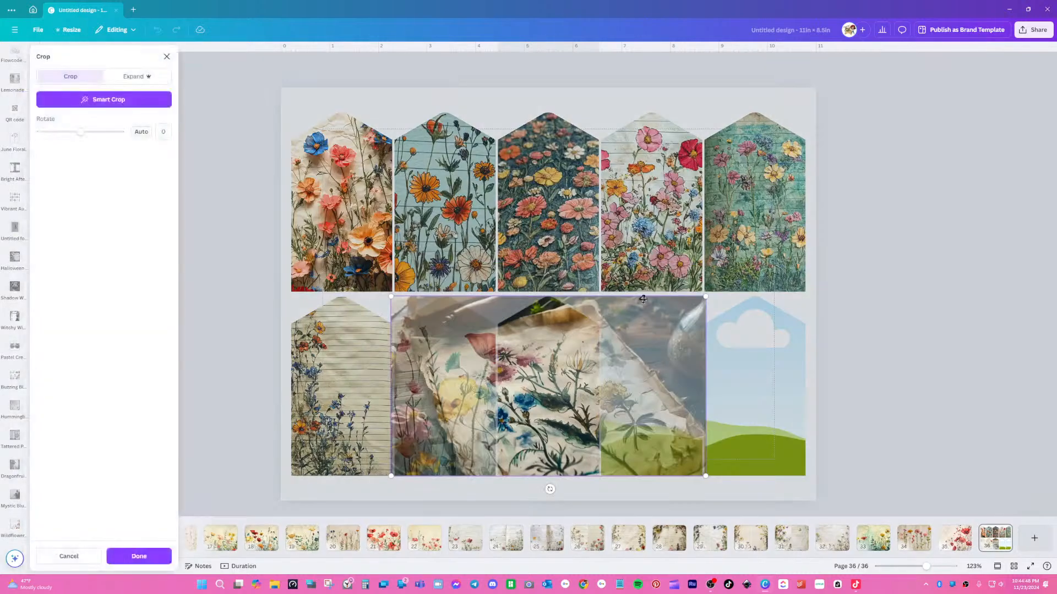
pyautogui.moveTo(705, 297); pyautogui.dragTo(786, 251)
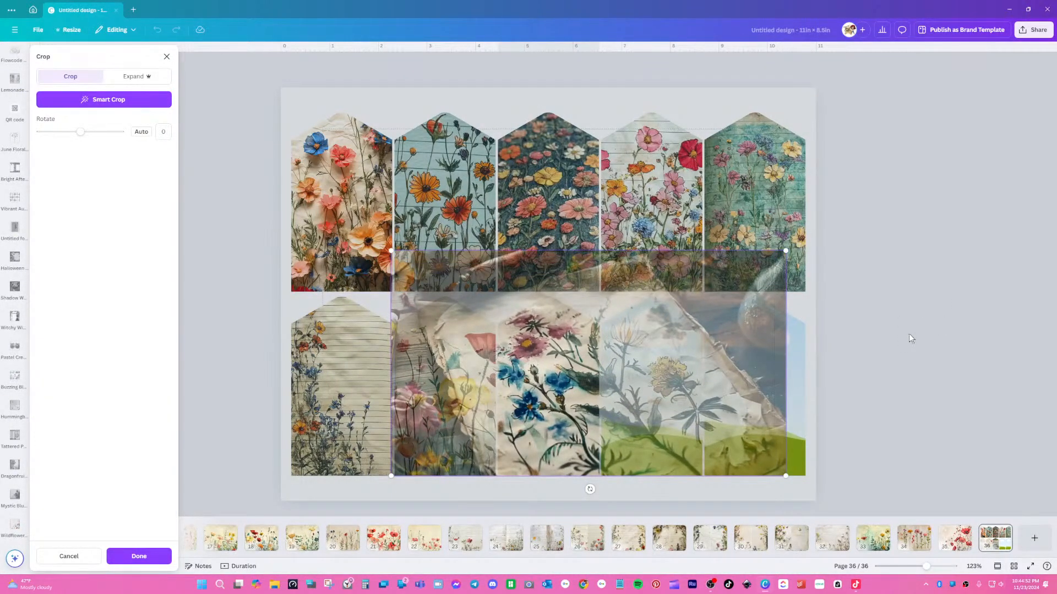
pyautogui.moveTo(555, 366)
pyautogui.mouseDown()
pyautogui.moveTo(456, 364)
pyautogui.moveTo(545, 363)
pyautogui.mouseUp()
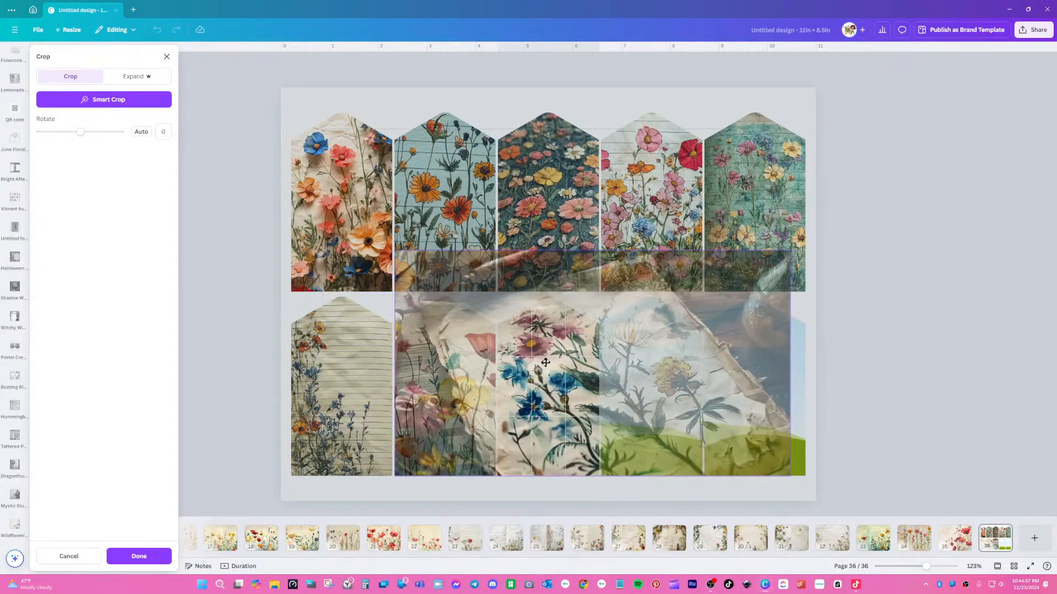
pyautogui.click(883, 332)
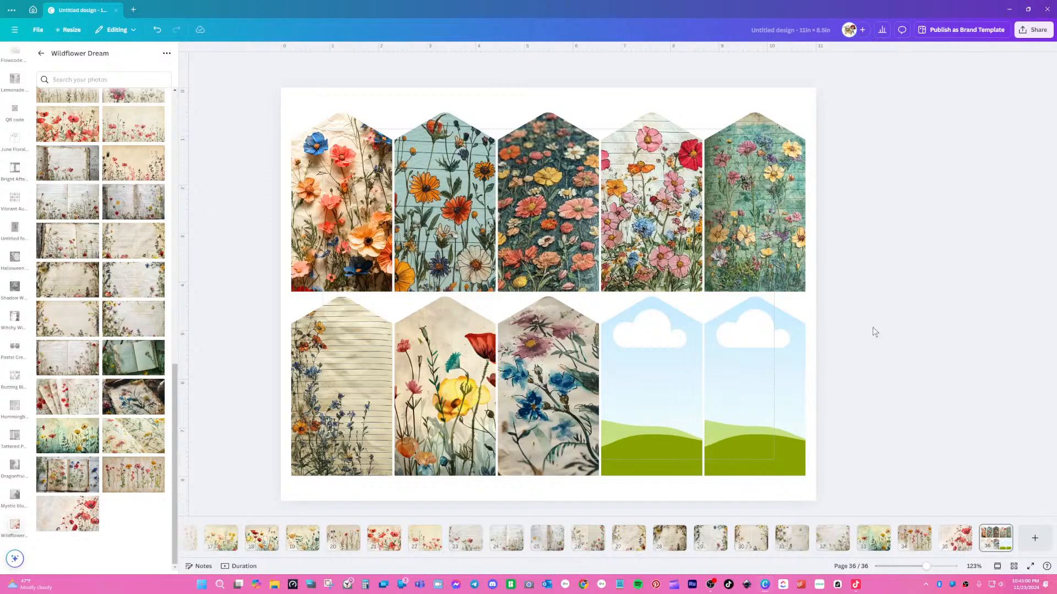
# - Fill the third lower tag with the wildflower stems on aged paper, enlarged and shifted to the orange and pink blooms
pyautogui.moveTo(132, 474); pyautogui.dragTo(571, 399)
pyautogui.doubleClick(553, 401)
pyautogui.press('Return')
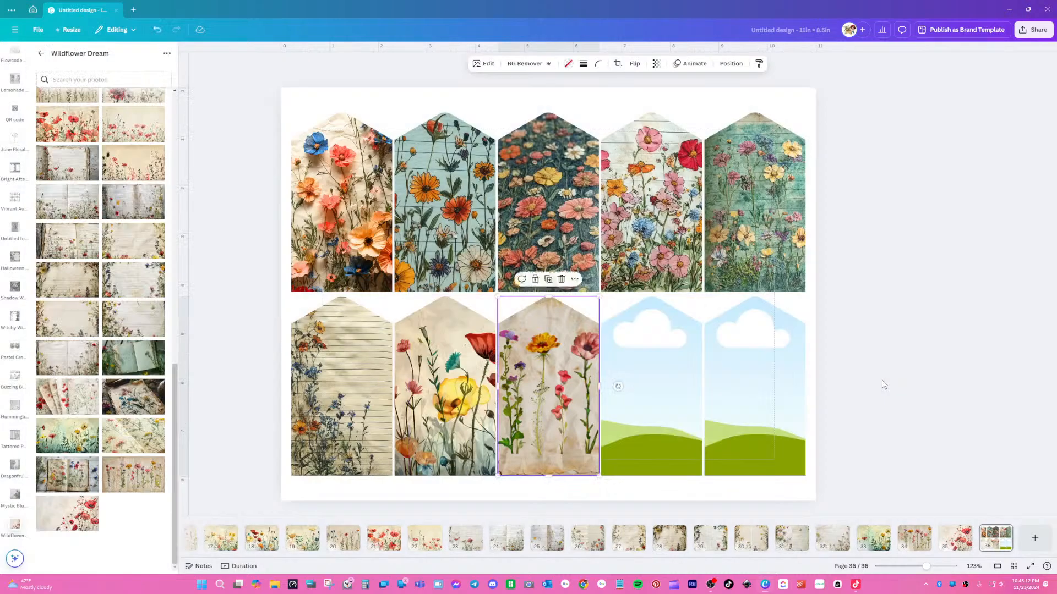
pyautogui.doubleClick(560, 426)
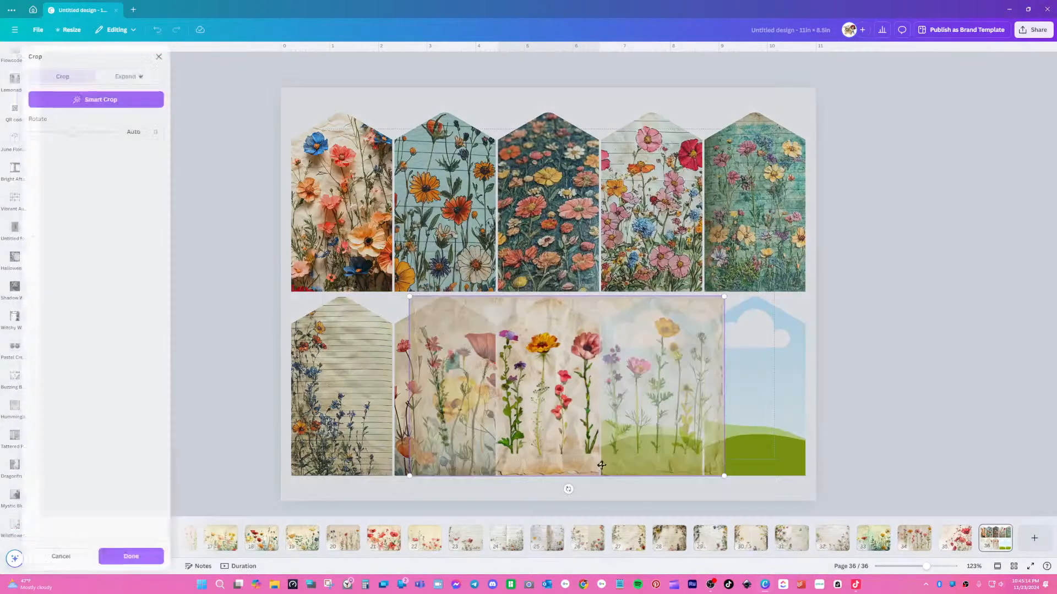
pyautogui.moveTo(724, 476); pyautogui.dragTo(766, 500)
pyautogui.moveTo(561, 402); pyautogui.dragTo(529, 401)
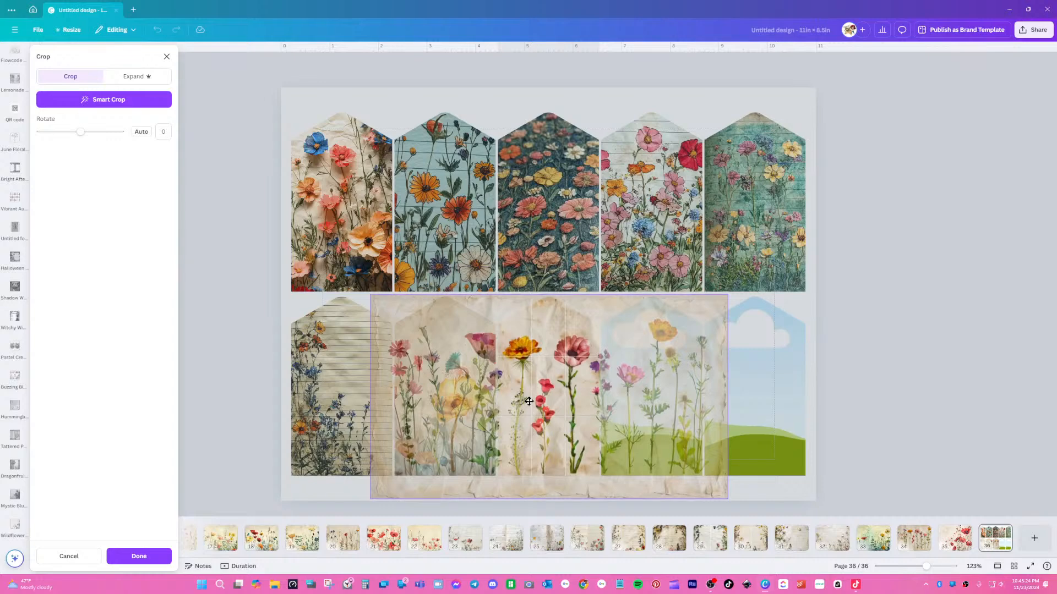
pyautogui.click(868, 379)
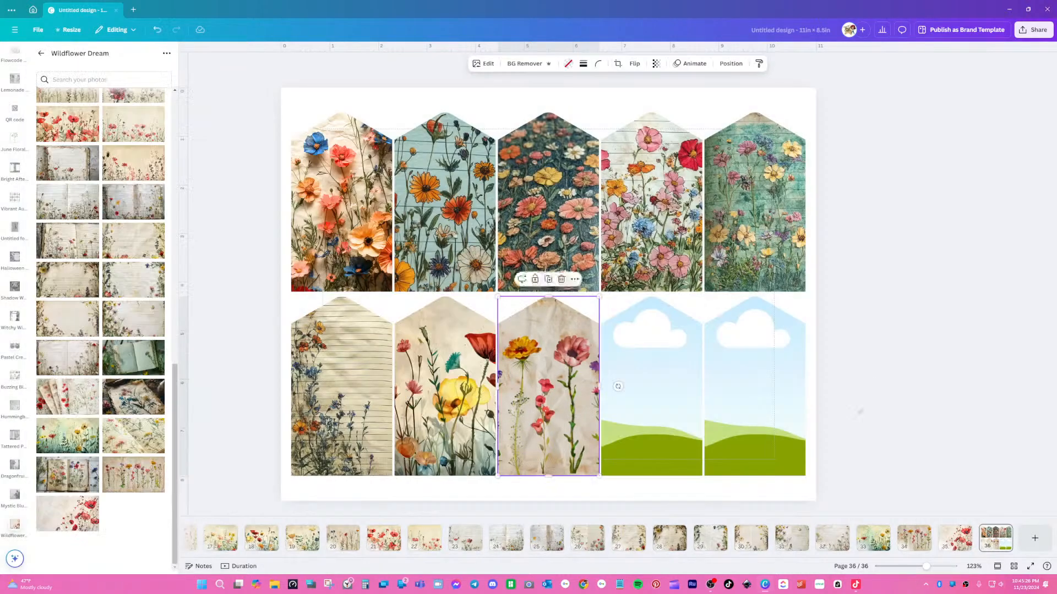
pyautogui.click(865, 431)
# - Set the third lower tag image's vibrance to 34 and saturation to 25, and raise its brightness slightly
pyautogui.click(550, 369)
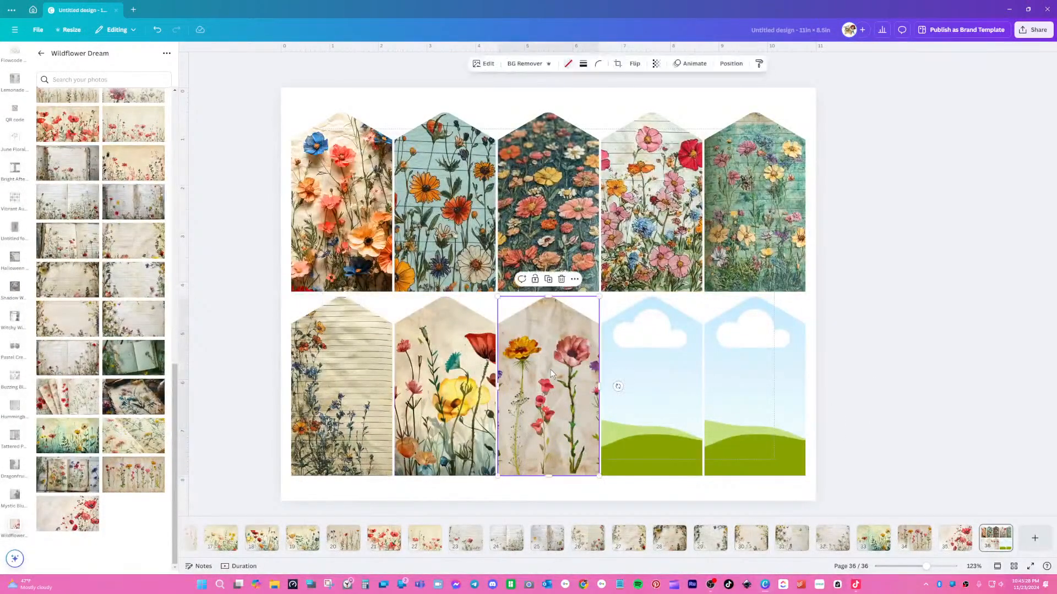
pyautogui.click(488, 63)
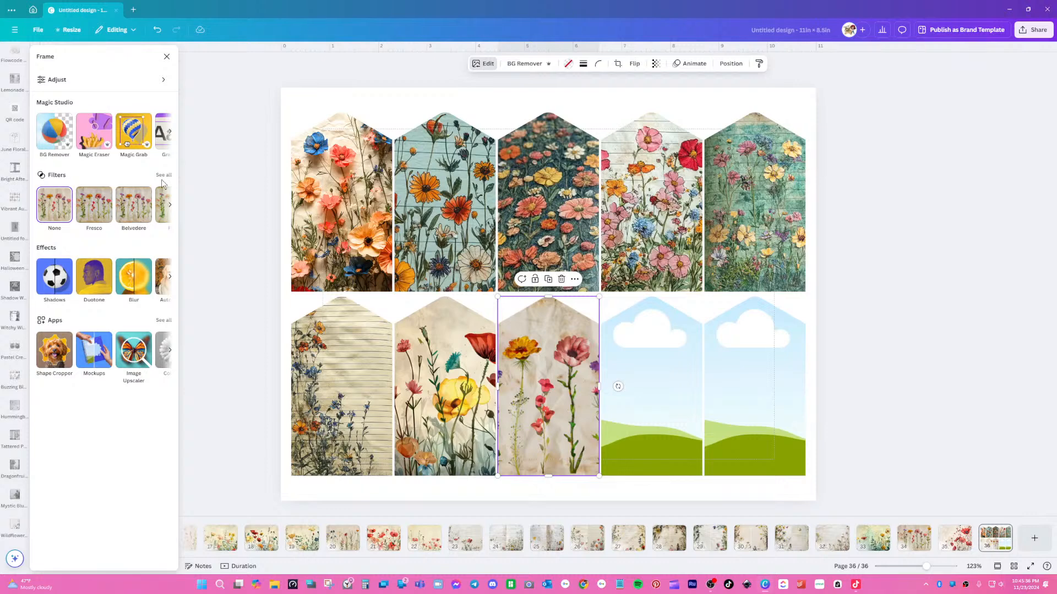
pyautogui.click(157, 80)
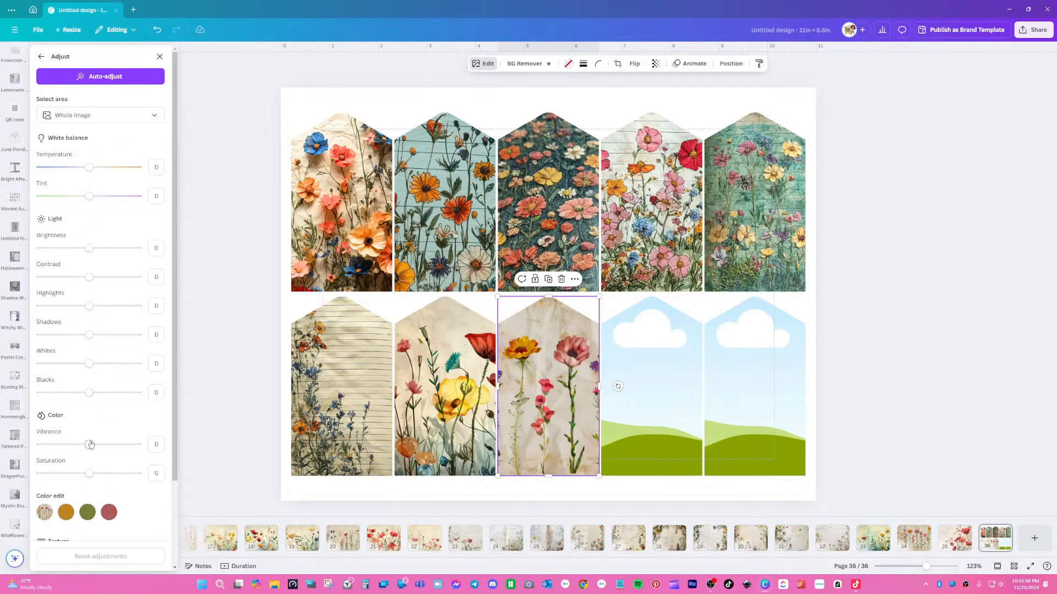
pyautogui.moveTo(89, 444); pyautogui.dragTo(103, 474)
pyautogui.click(92, 473)
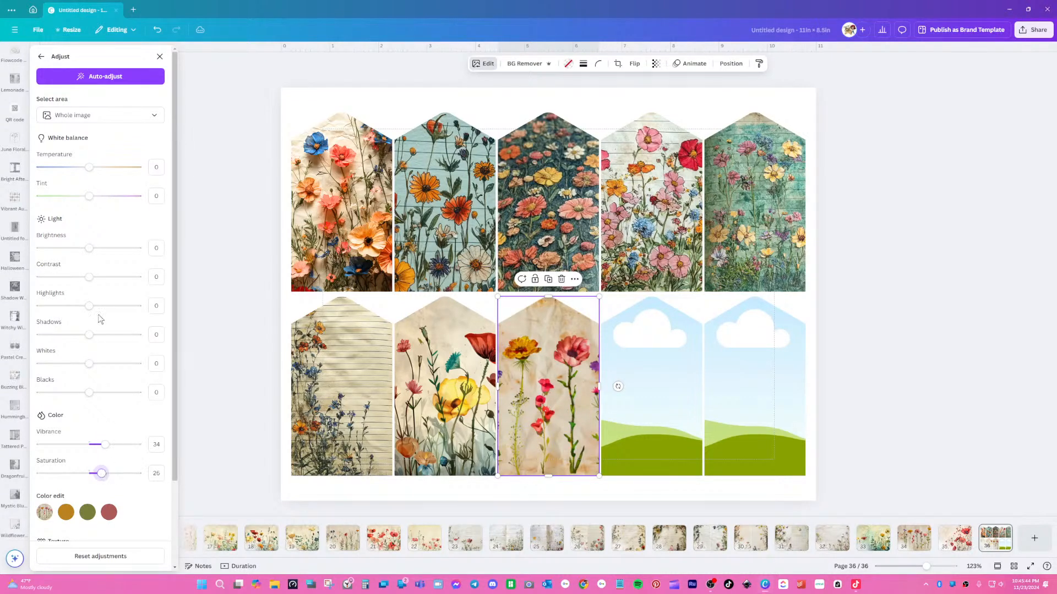
pyautogui.click(99, 250)
pyautogui.moveTo(99, 249); pyautogui.dragTo(101, 252)
pyautogui.press('Escape')
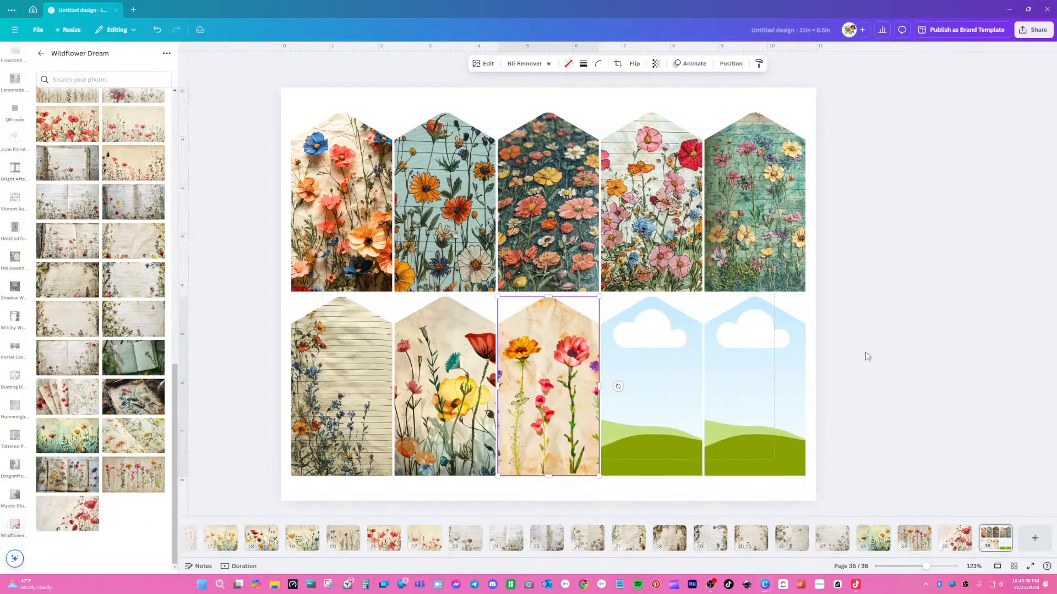
# - Try the blue-edged open lined book in the fourth lower tag, enlarged and shifted to its left page's lower floral corner
pyautogui.click(652, 380)
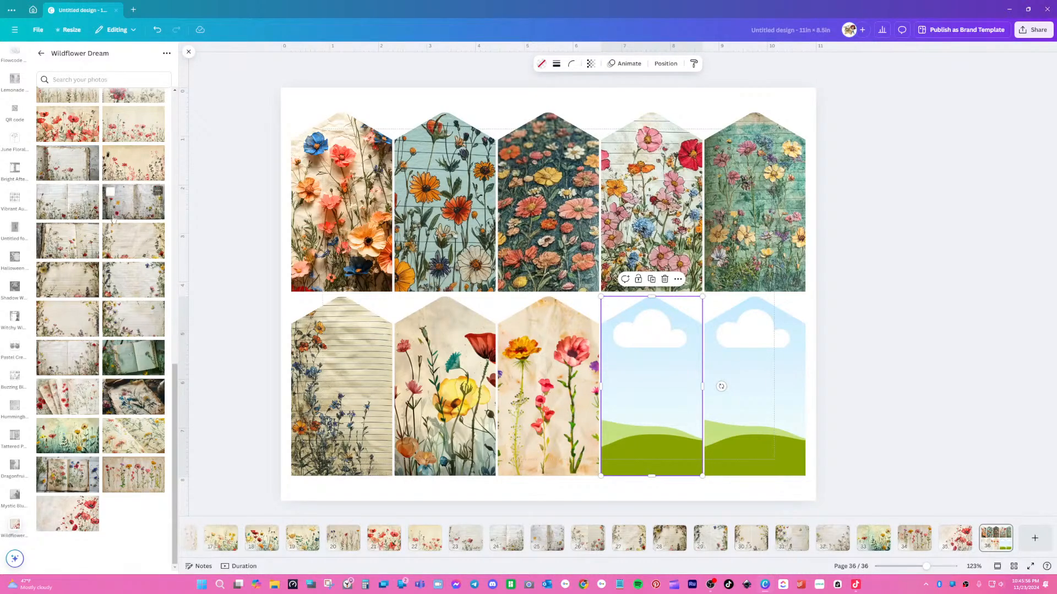
pyautogui.scroll(1, 124, 276)
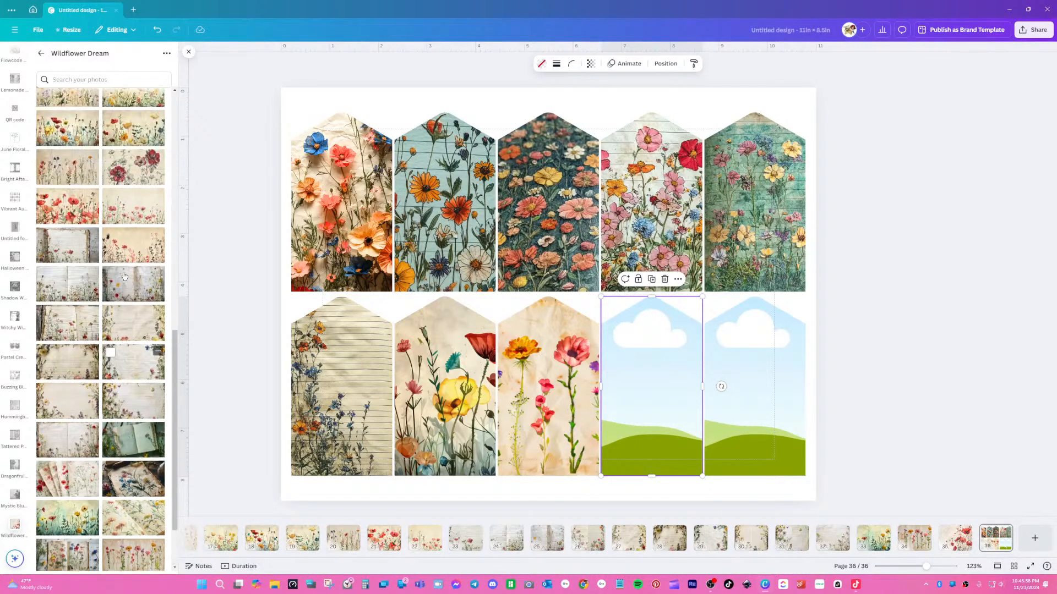
pyautogui.scroll(10, 125, 277)
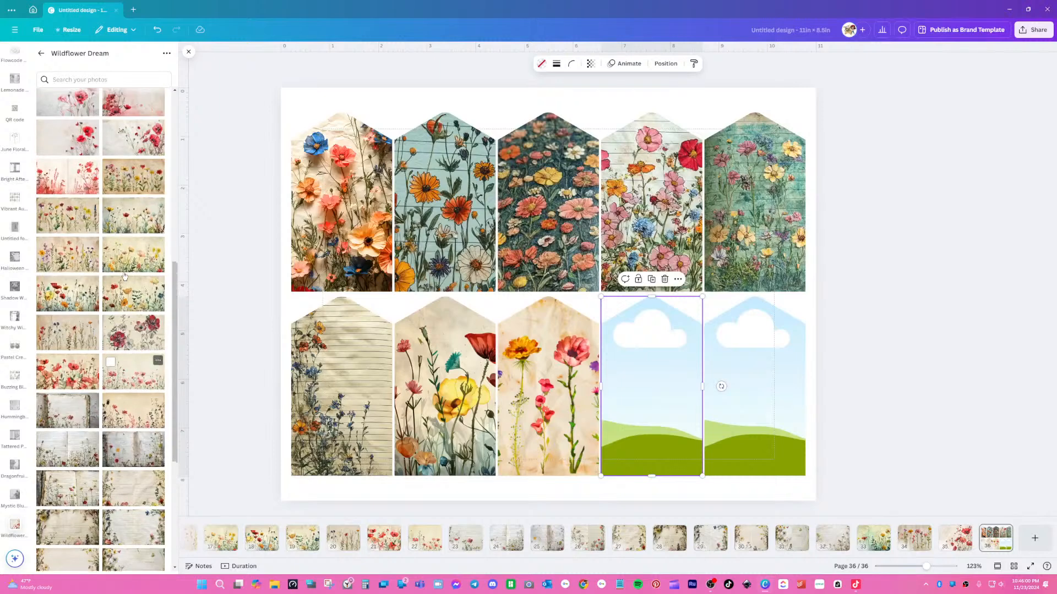
pyautogui.scroll(3, 124, 276)
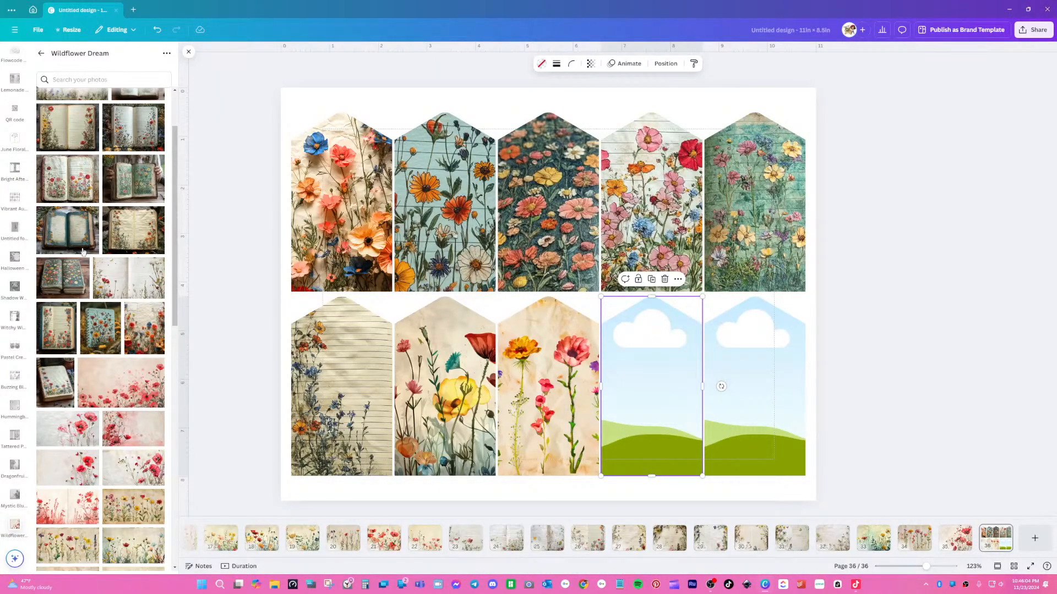
pyautogui.moveTo(78, 238); pyautogui.dragTo(646, 380)
pyautogui.doubleClick(682, 347)
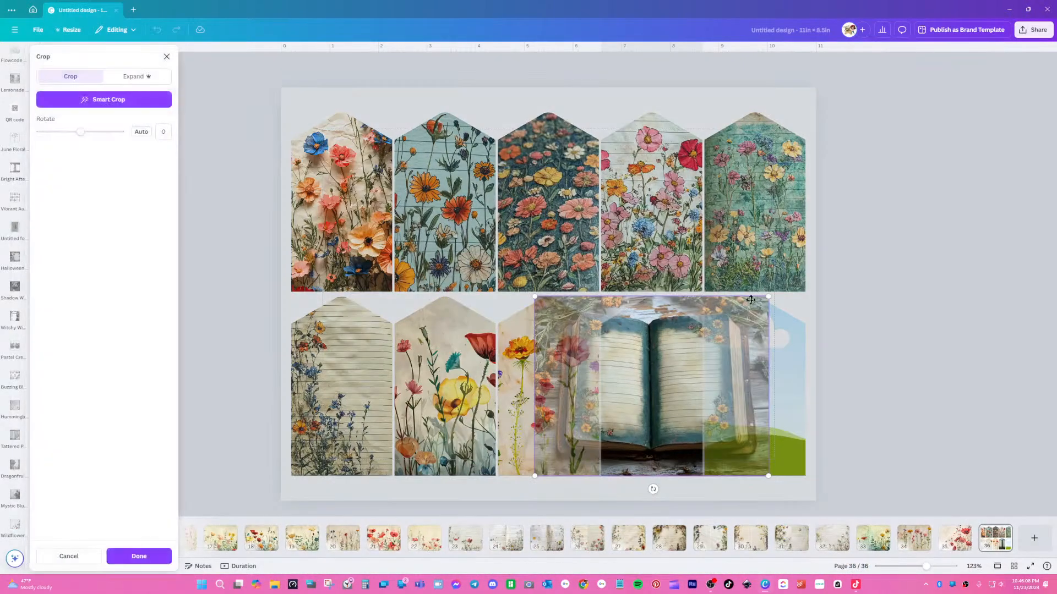
pyautogui.moveTo(769, 297); pyautogui.dragTo(1051, 138)
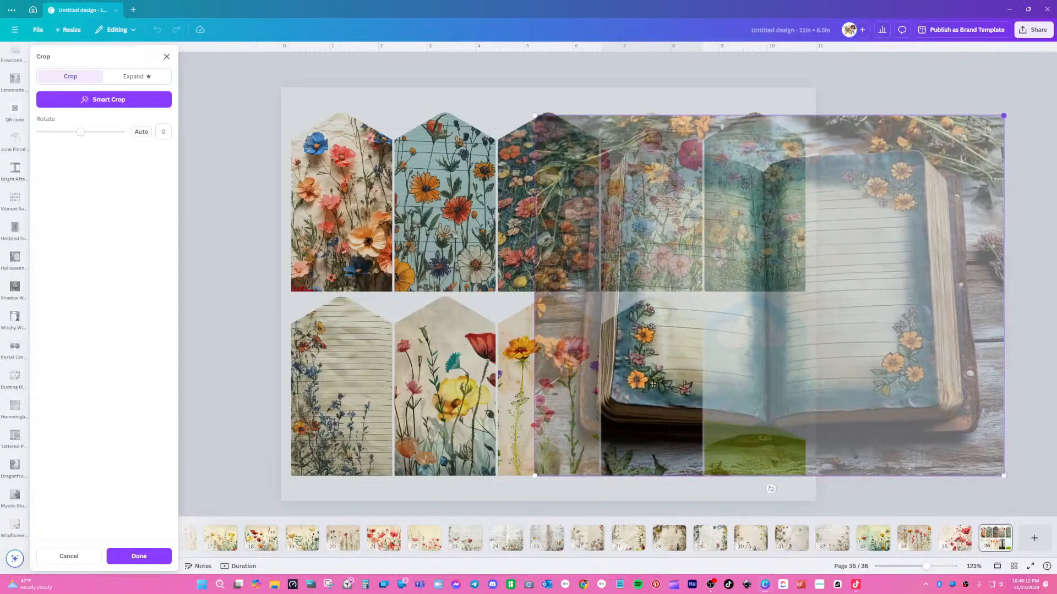
pyautogui.moveTo(610, 423); pyautogui.dragTo(605, 456)
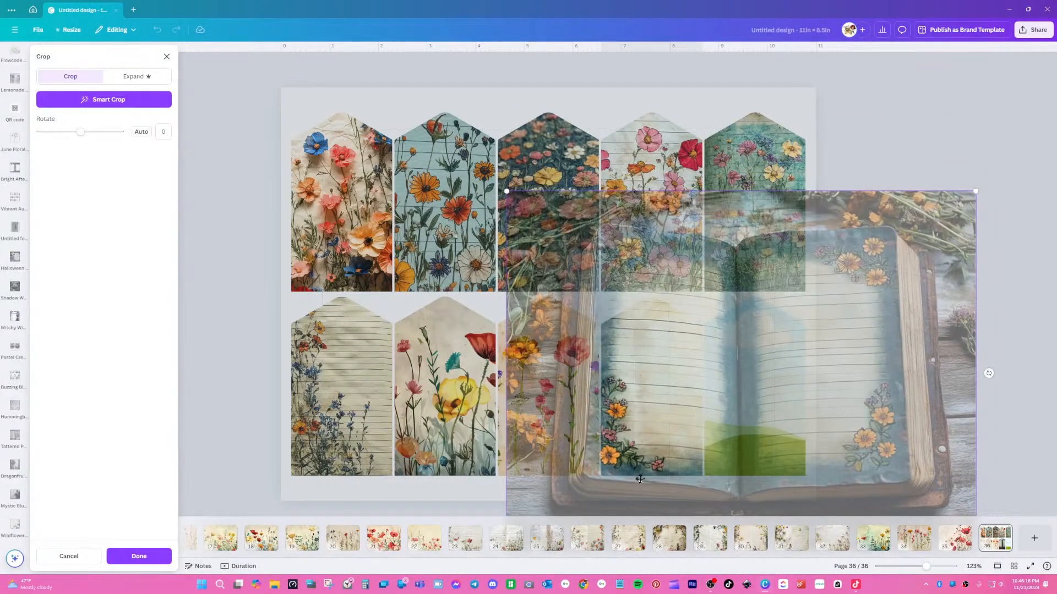
pyautogui.click(891, 154)
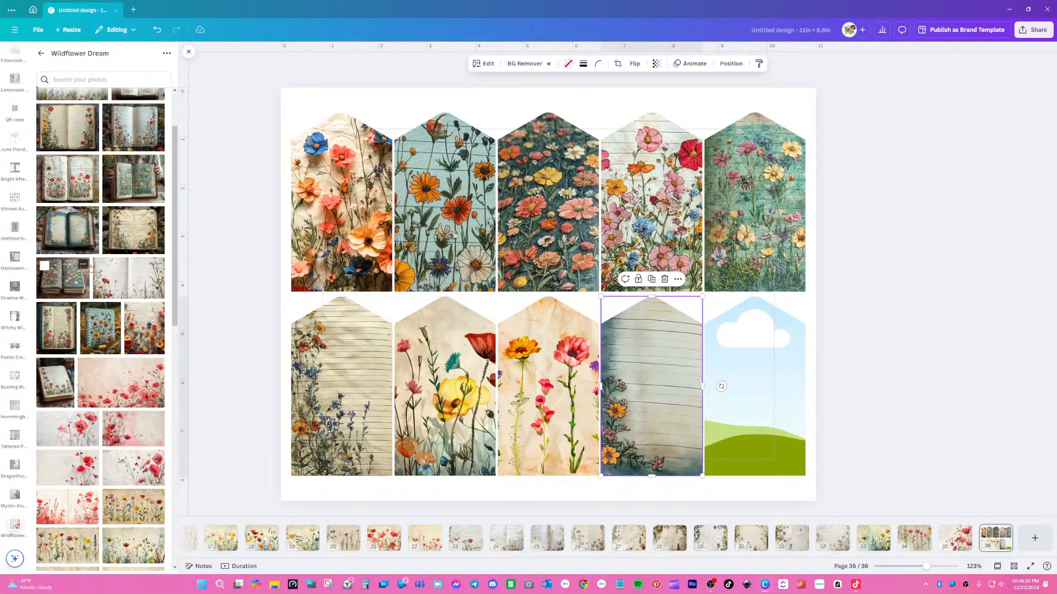
# - Fill the fourth lower tag with the dark-background open journal image, enlarged and shifted to the right page's bouquet
pyautogui.scroll(2, 100, 278)
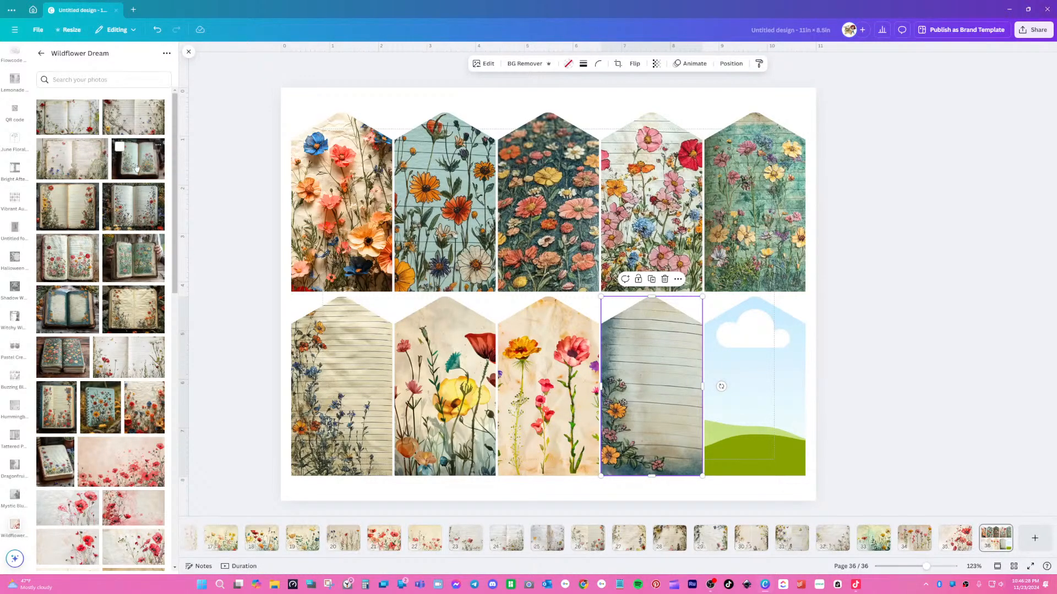
pyautogui.moveTo(136, 167); pyautogui.dragTo(620, 439)
pyautogui.doubleClick(667, 409)
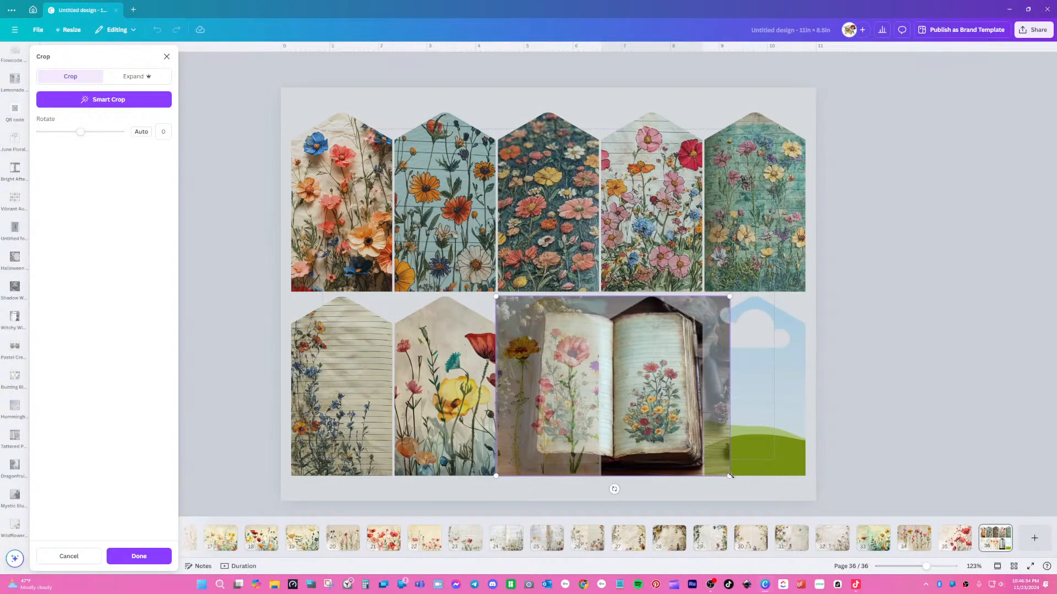
pyautogui.moveTo(729, 477); pyautogui.dragTo(847, 504)
pyautogui.moveTo(662, 424); pyautogui.dragTo(597, 396)
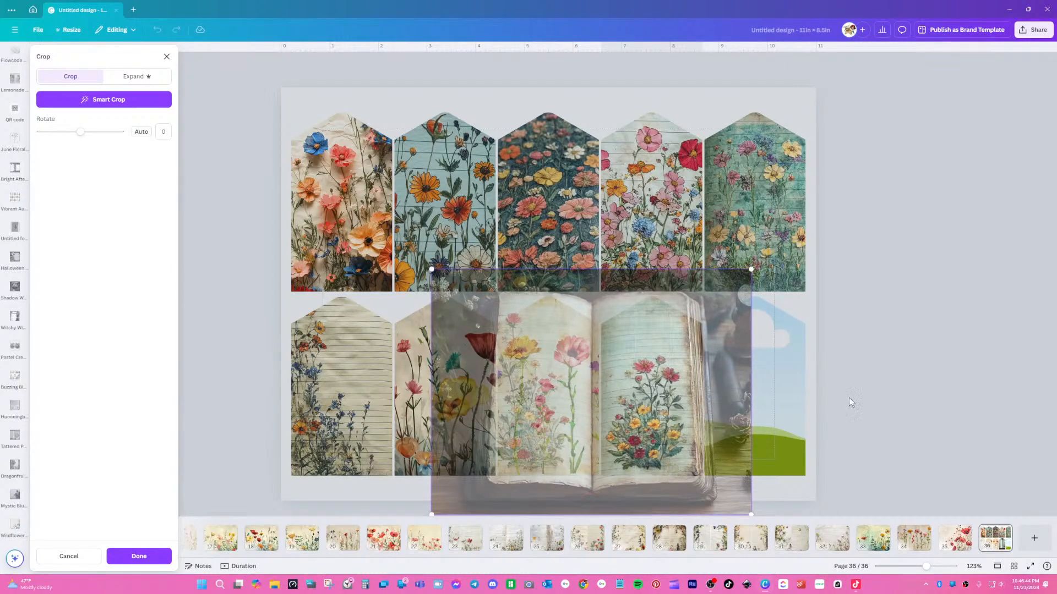
pyautogui.click(907, 387)
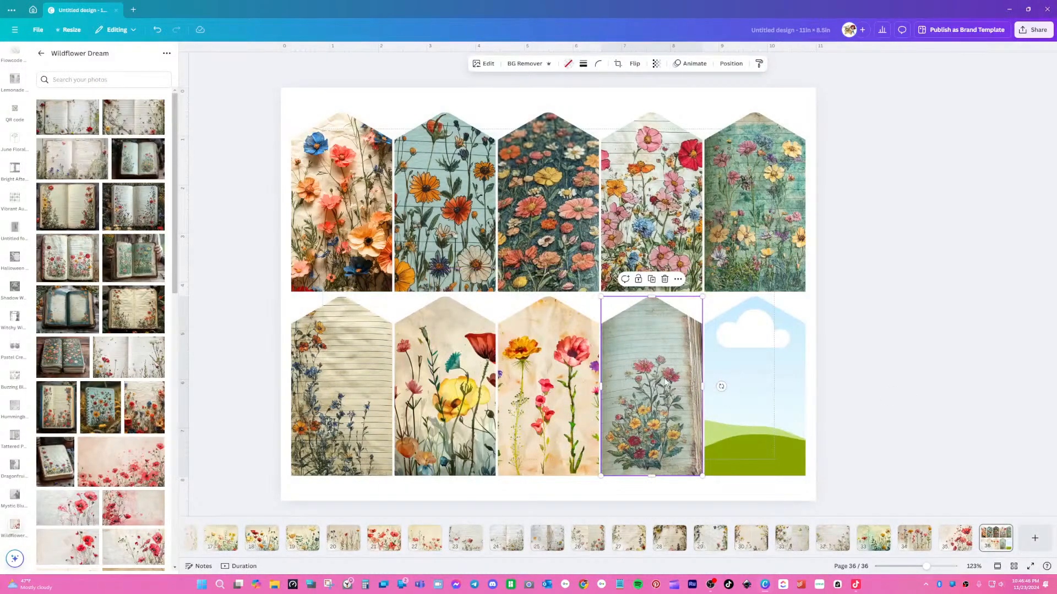
# - Enlarge the journal image in the fourth lower tag further and reposition it so the book's outer edge is cropped out
pyautogui.doubleClick(665, 415)
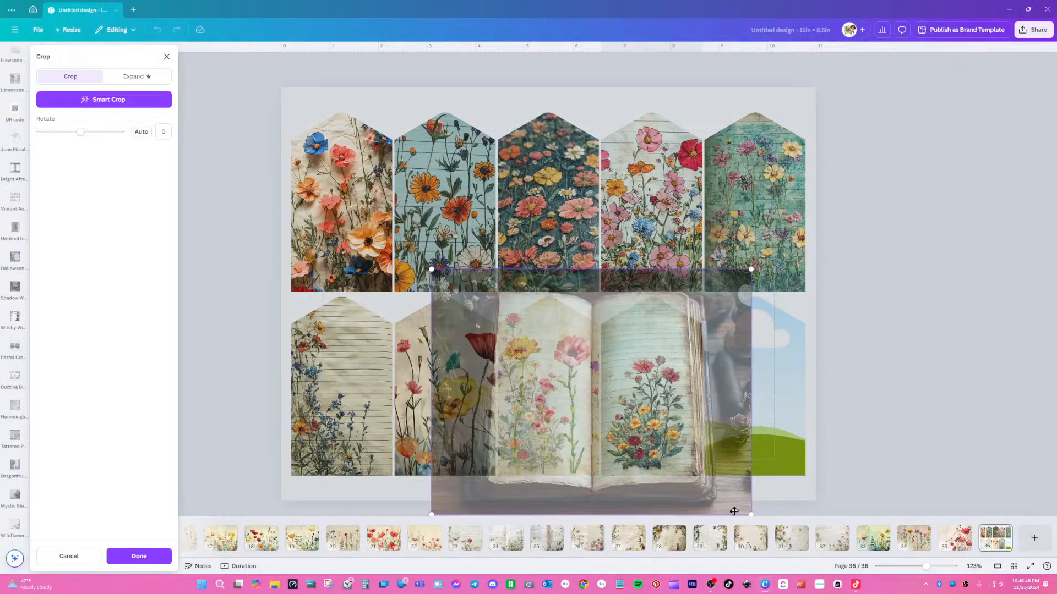
pyautogui.moveTo(750, 515); pyautogui.dragTo(787, 542)
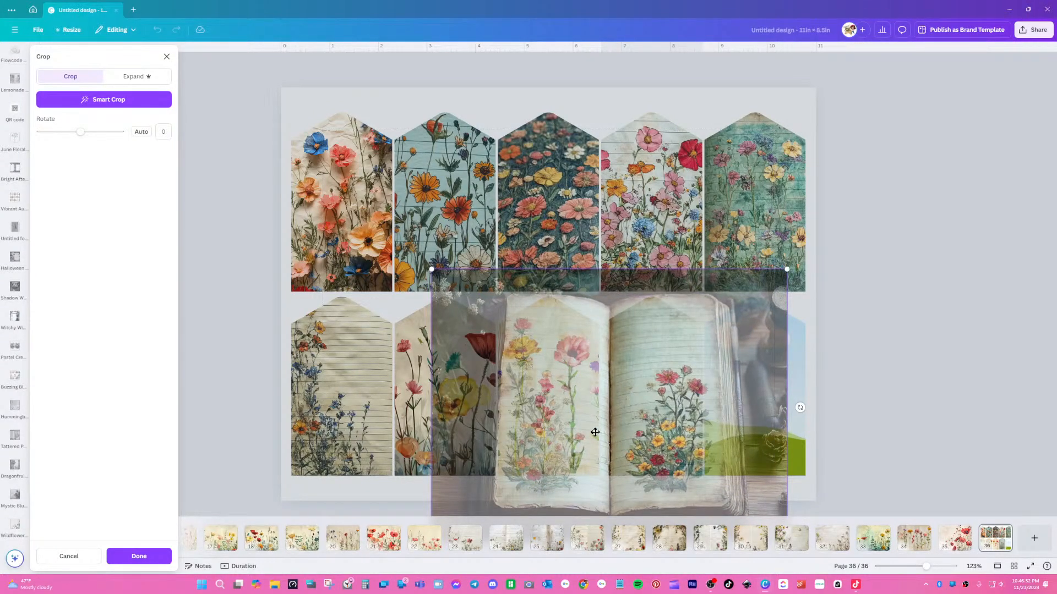
pyautogui.moveTo(655, 426); pyautogui.dragTo(636, 411)
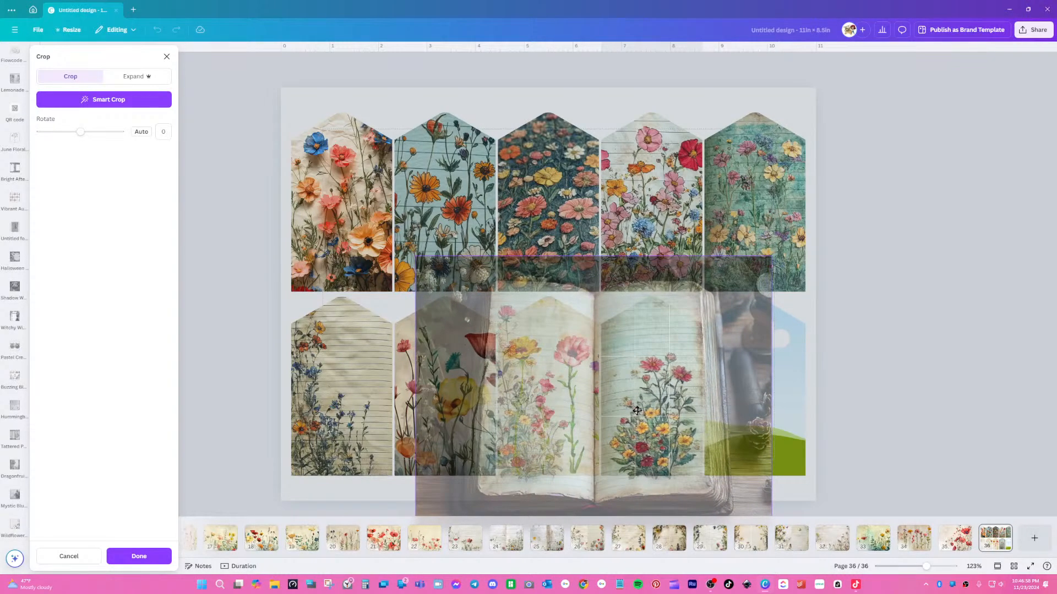
pyautogui.click(859, 422)
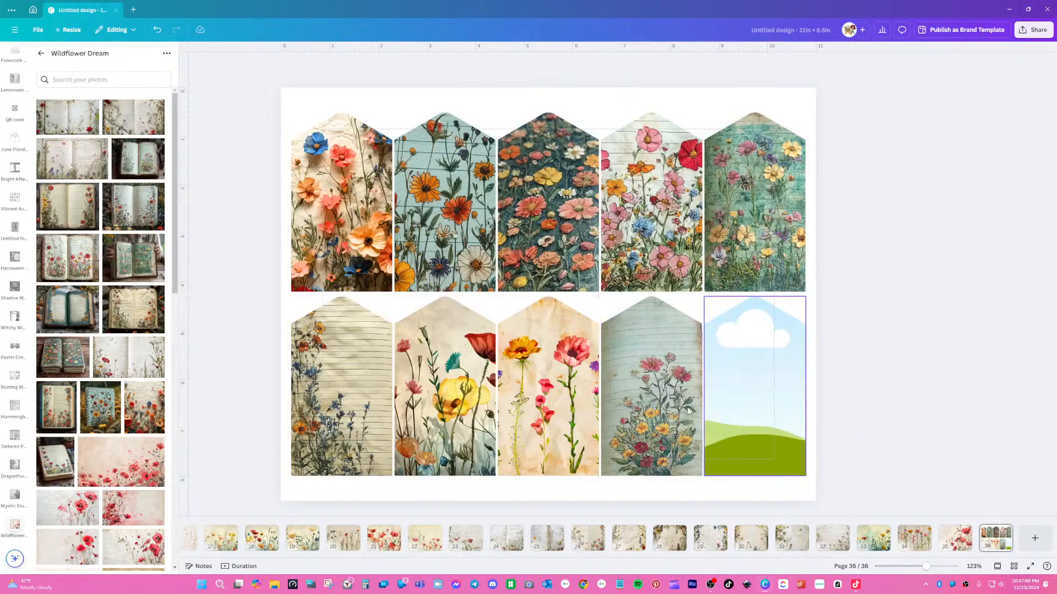
# - Reposition the journal image in the fourth lower tag to show the left page's flowers and lined paper
pyautogui.click(661, 405)
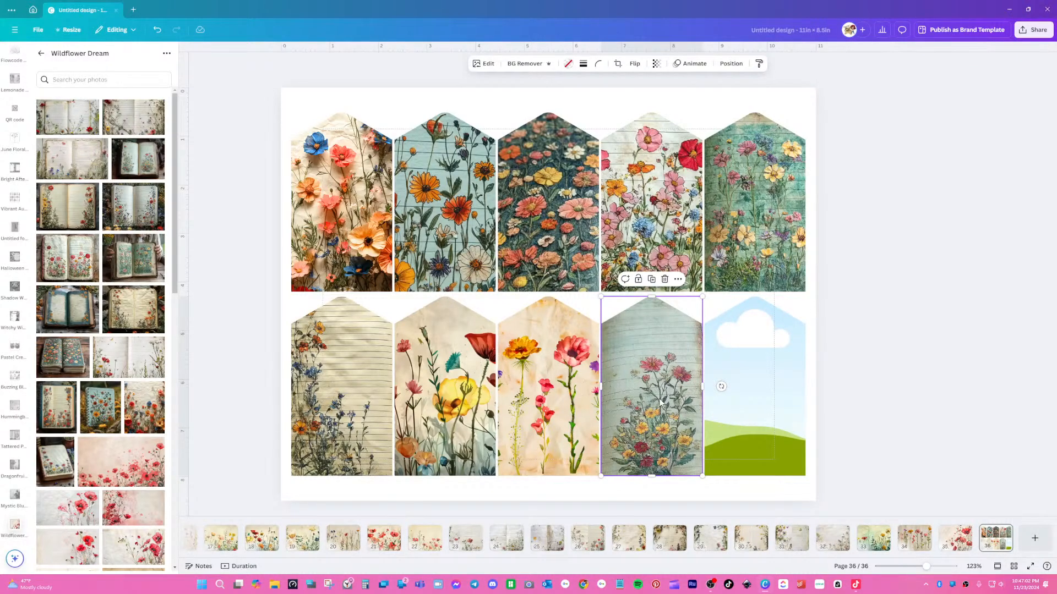
pyautogui.doubleClick(659, 398)
pyautogui.moveTo(659, 398); pyautogui.dragTo(746, 396)
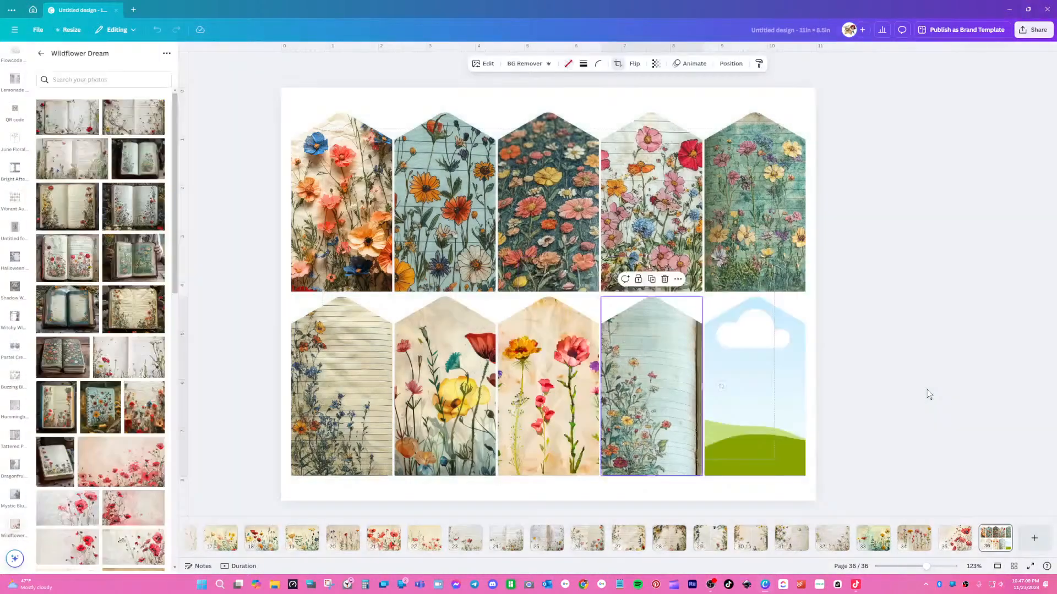
# - Enlarge the journal image in the fourth lower tag and shift it so only the left page's flowers and lined paper show
pyautogui.click(928, 395)
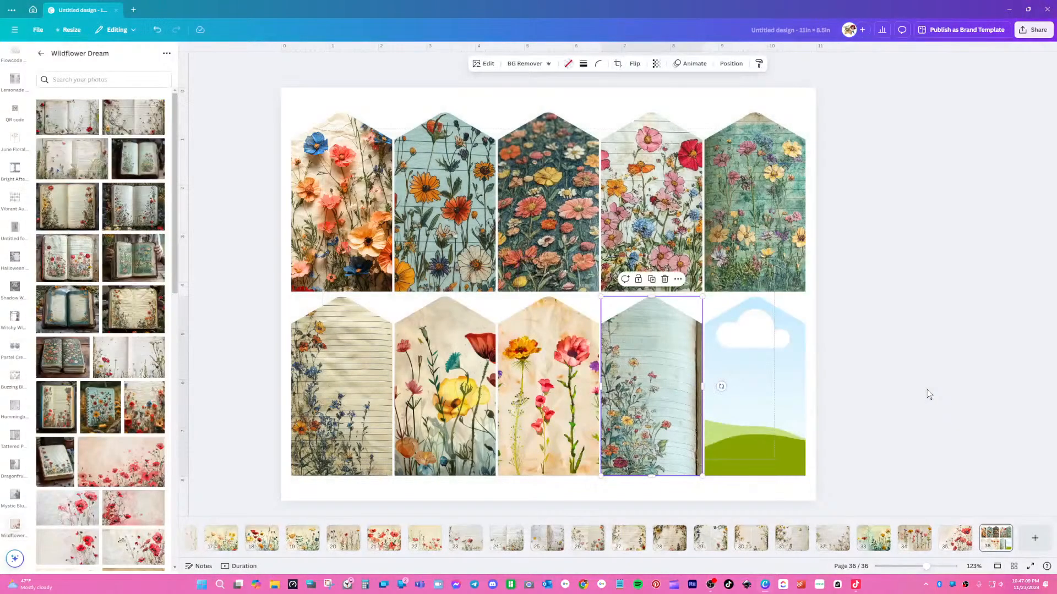
pyautogui.doubleClick(676, 401)
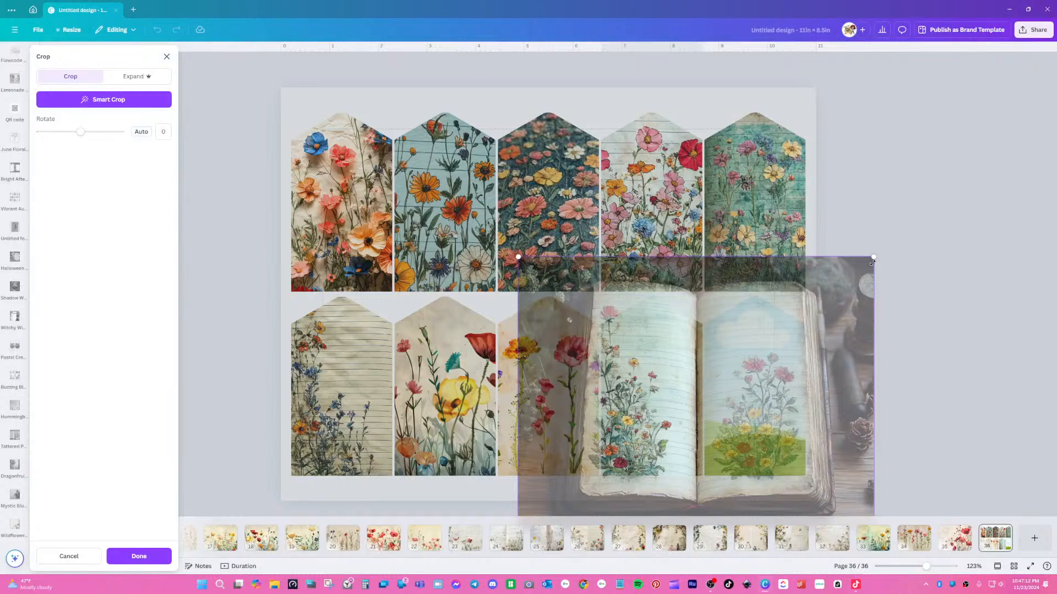
pyautogui.moveTo(873, 258); pyautogui.dragTo(930, 236)
pyautogui.moveTo(646, 379); pyautogui.dragTo(639, 381)
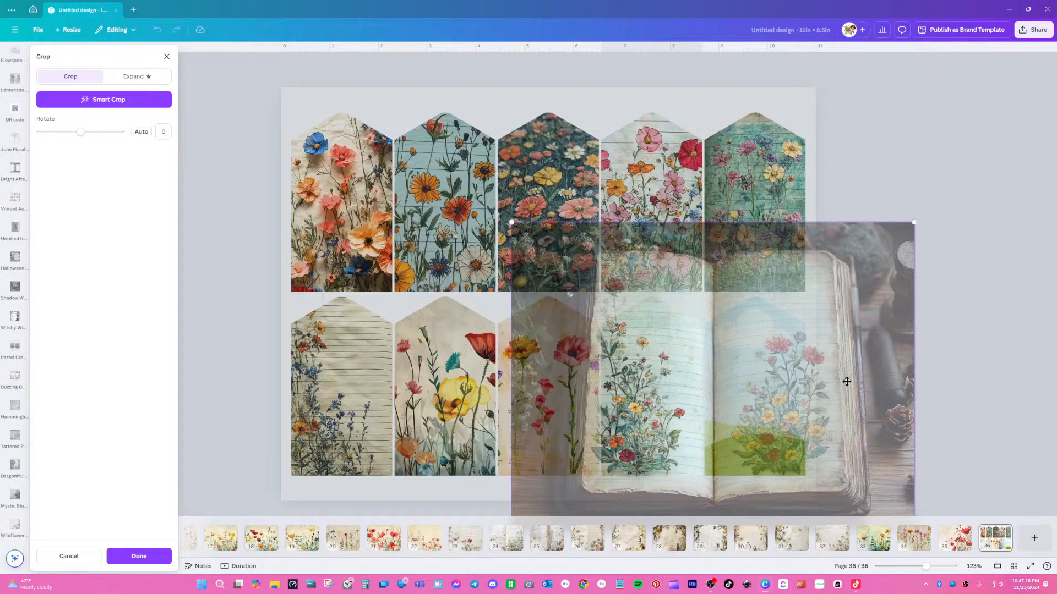
pyautogui.click(934, 351)
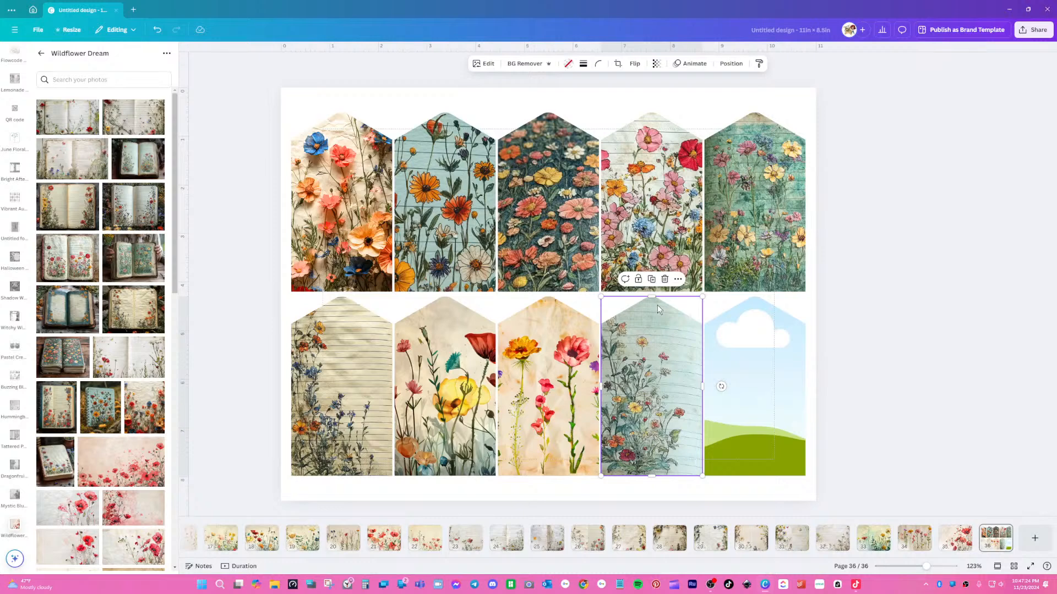
# - Use Magic Grab with a size 40 brush to separate the left page's flowers from the journal image in the fourth lower tag
pyautogui.click(490, 66)
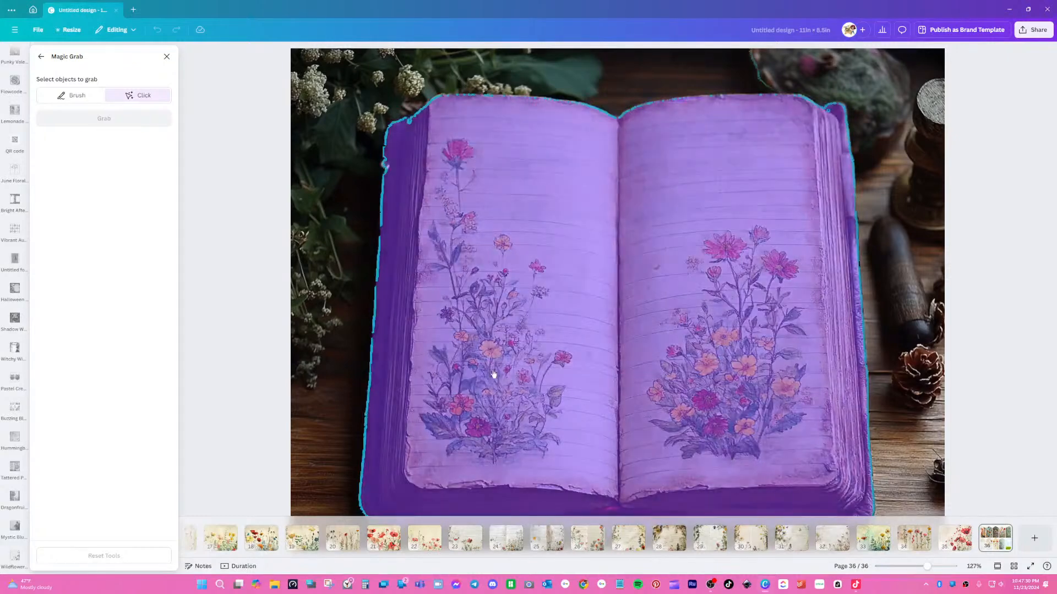
pyautogui.click(82, 96)
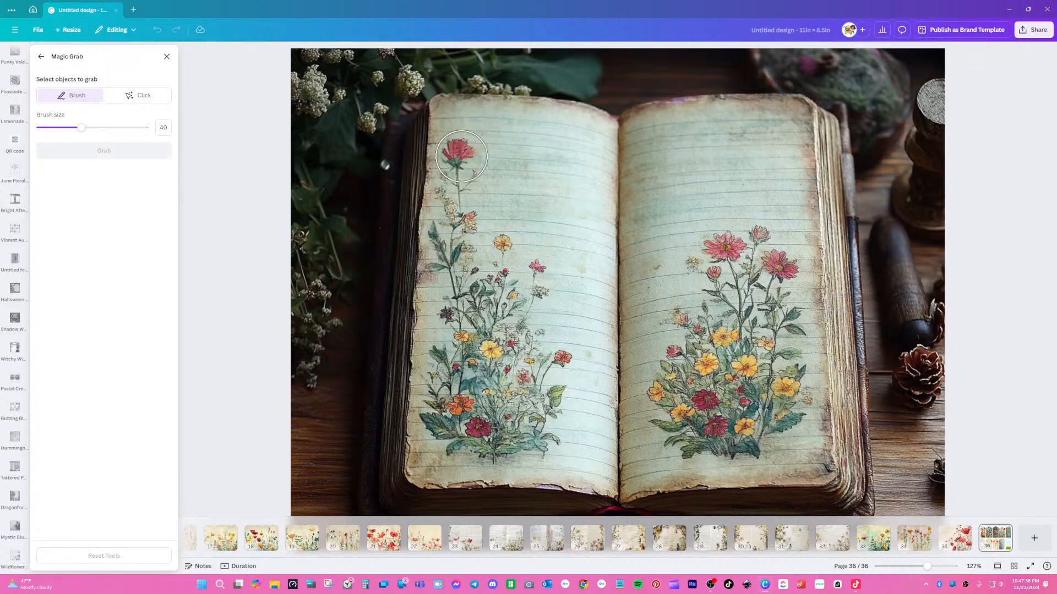
pyautogui.click(463, 156)
pyautogui.moveTo(462, 157)
pyautogui.mouseDown()
pyautogui.moveTo(466, 231)
pyautogui.moveTo(551, 291)
pyautogui.moveTo(558, 330)
pyautogui.moveTo(541, 436)
pyautogui.moveTo(446, 440)
pyautogui.moveTo(457, 267)
pyautogui.moveTo(441, 239)
pyautogui.moveTo(440, 247)
pyautogui.mouseUp()
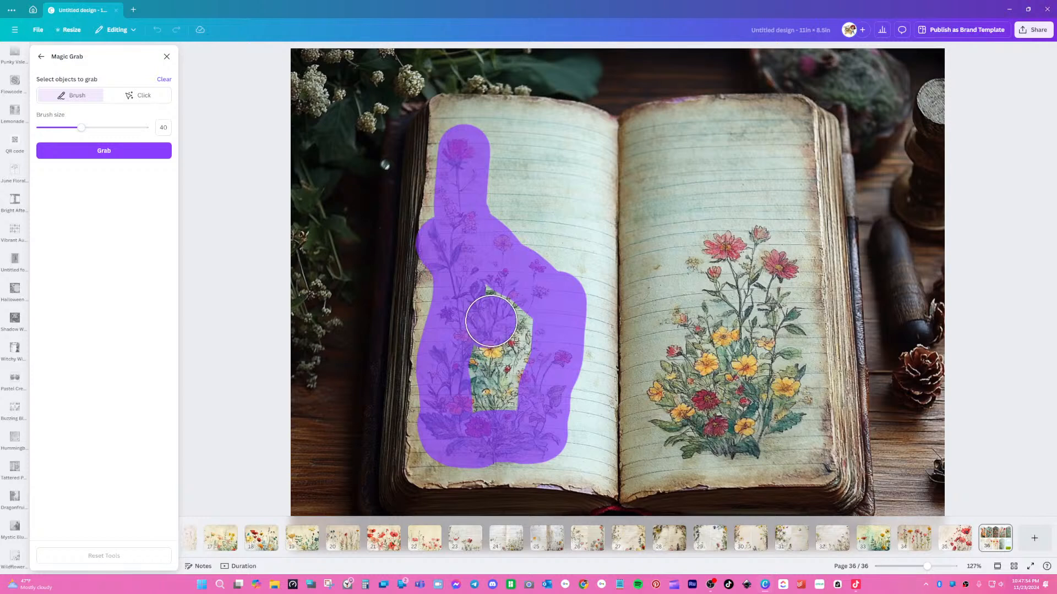
pyautogui.moveTo(491, 321)
pyautogui.mouseDown()
pyautogui.moveTo(484, 295)
pyautogui.moveTo(529, 333)
pyautogui.moveTo(491, 372)
pyautogui.moveTo(500, 396)
pyautogui.moveTo(473, 358)
pyautogui.moveTo(479, 401)
pyautogui.mouseUp()
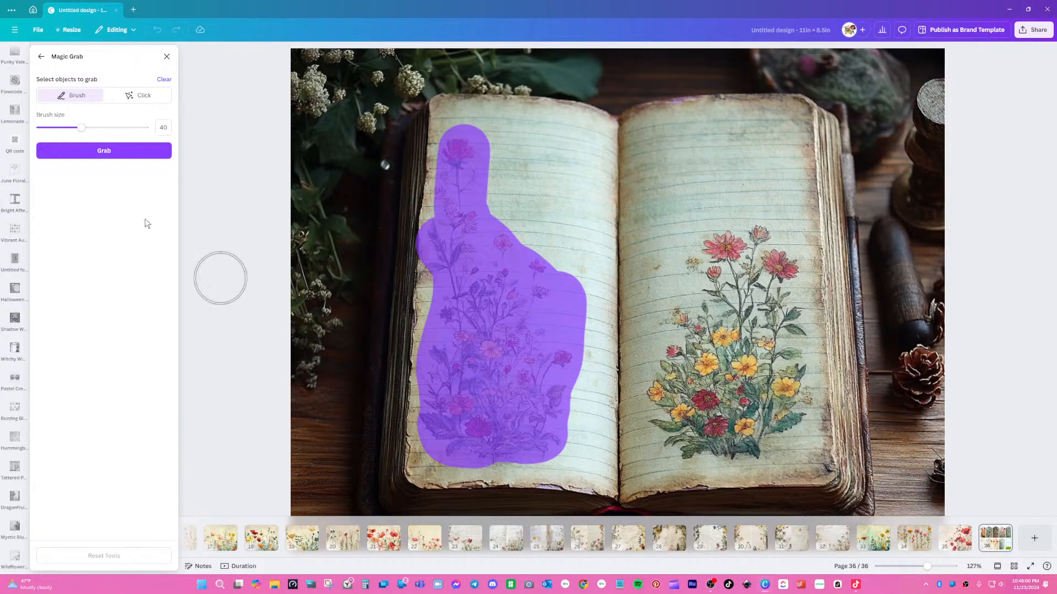
pyautogui.click(73, 156)
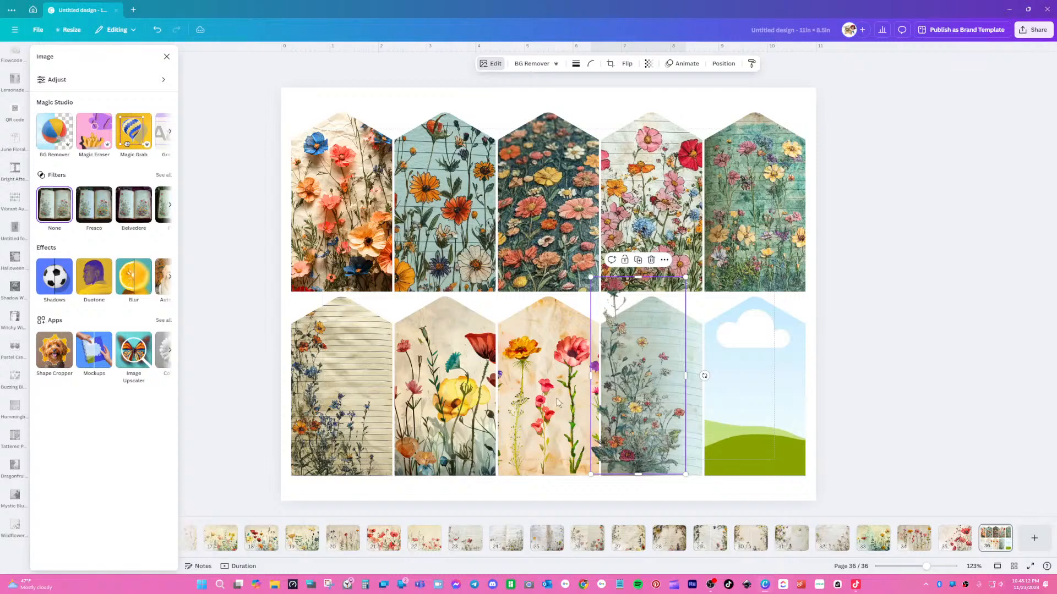
# - Move the grabbed flowers aside and delete the remaining journal image from the fourth lower tag, leaving its frame empty
pyautogui.moveTo(677, 353); pyautogui.dragTo(703, 298)
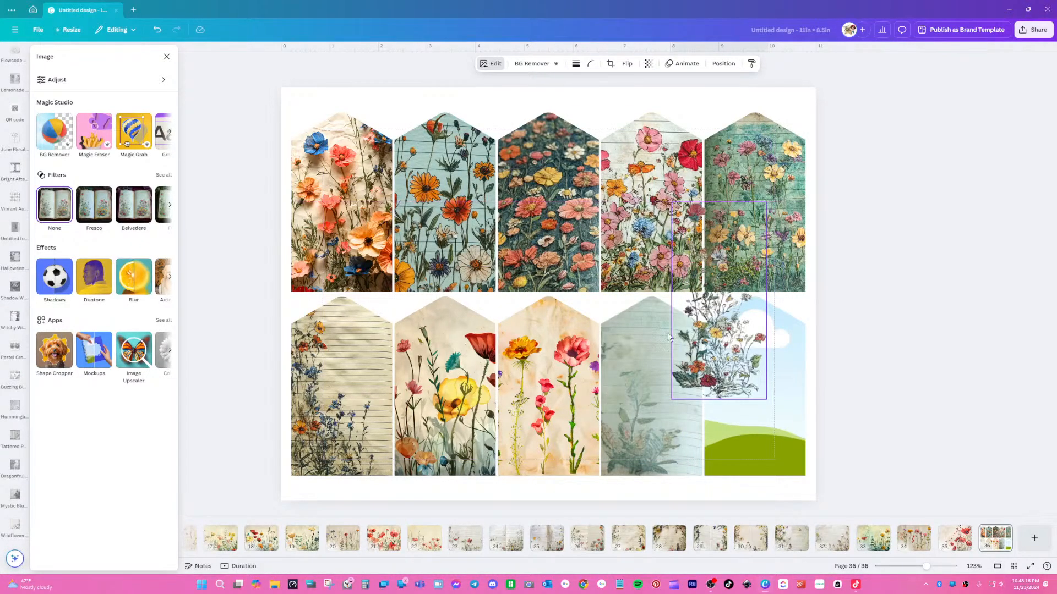
pyautogui.moveTo(668, 337); pyautogui.dragTo(668, 336)
pyautogui.click(622, 402)
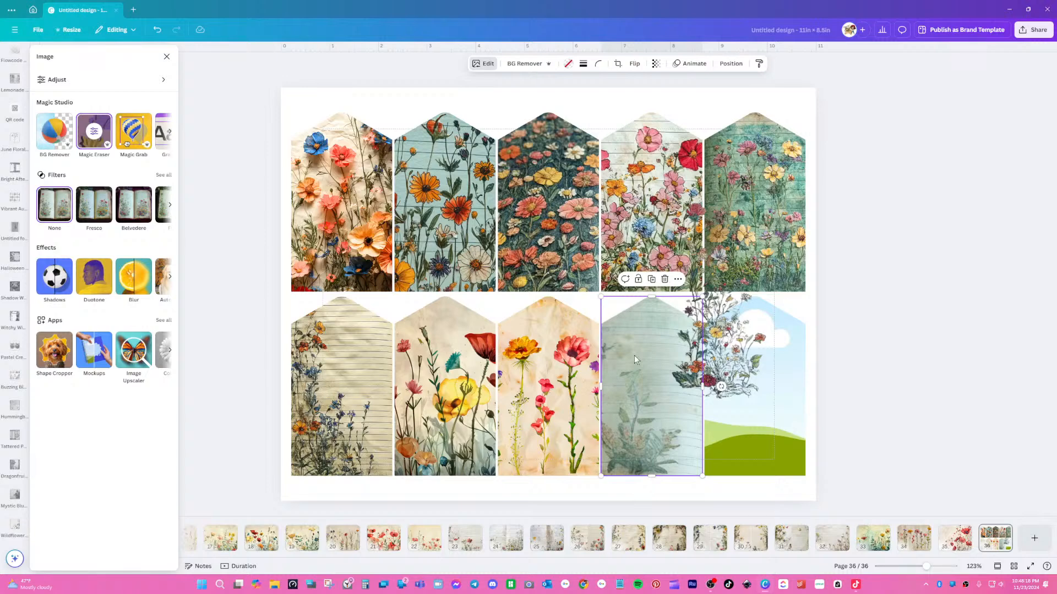
pyautogui.click(665, 280)
pyautogui.click(667, 301)
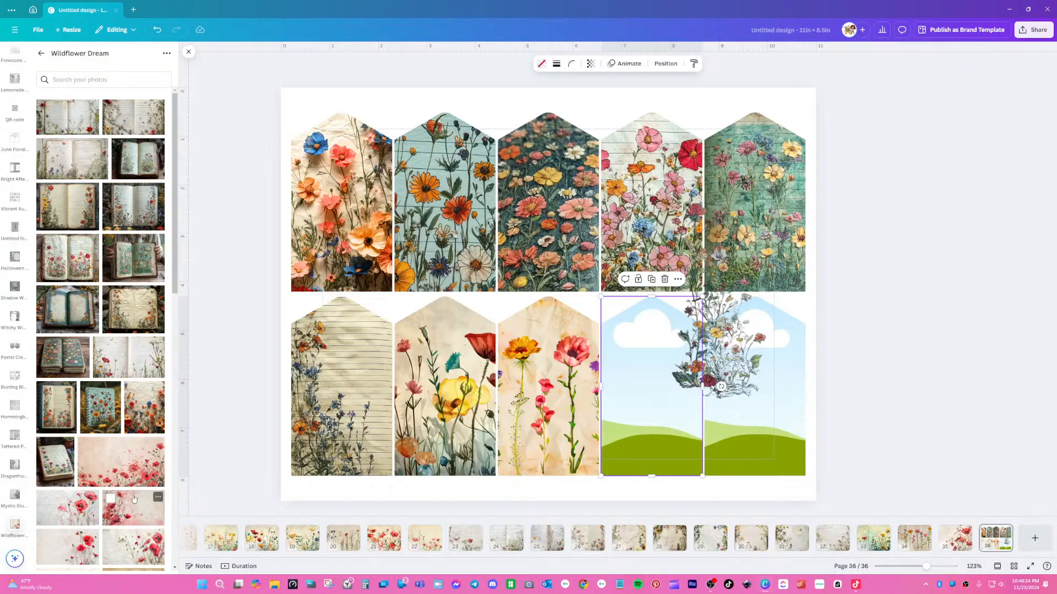
# - Fill the fourth lower tag with the flower-bordered lined paper image, enlarged and shifted so only plain lined paper shows
pyautogui.scroll(-3, 131, 495)
pyautogui.scroll(-5, 129, 494)
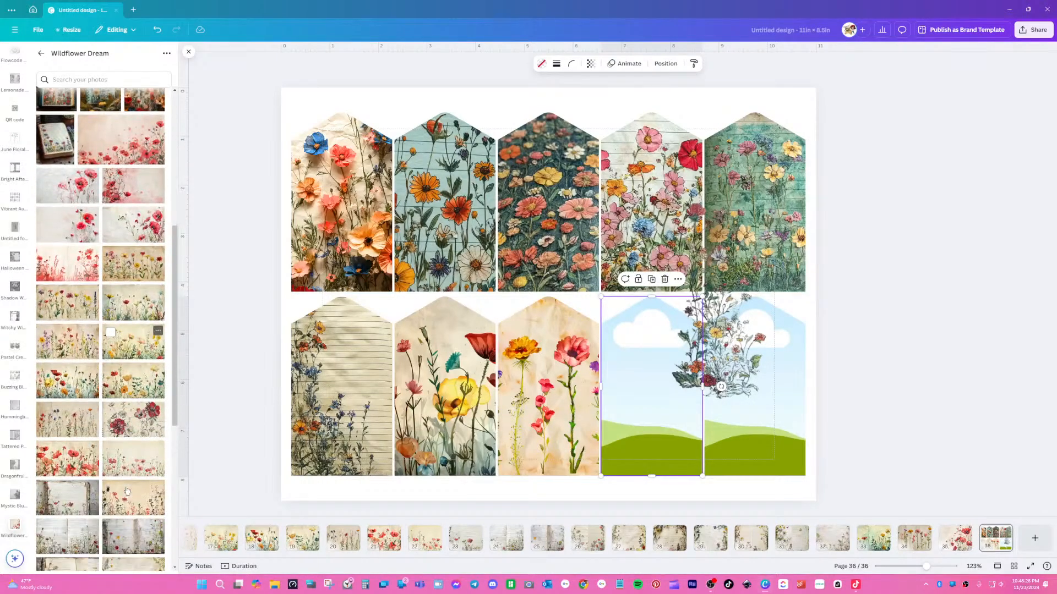
pyautogui.scroll(2, 127, 491)
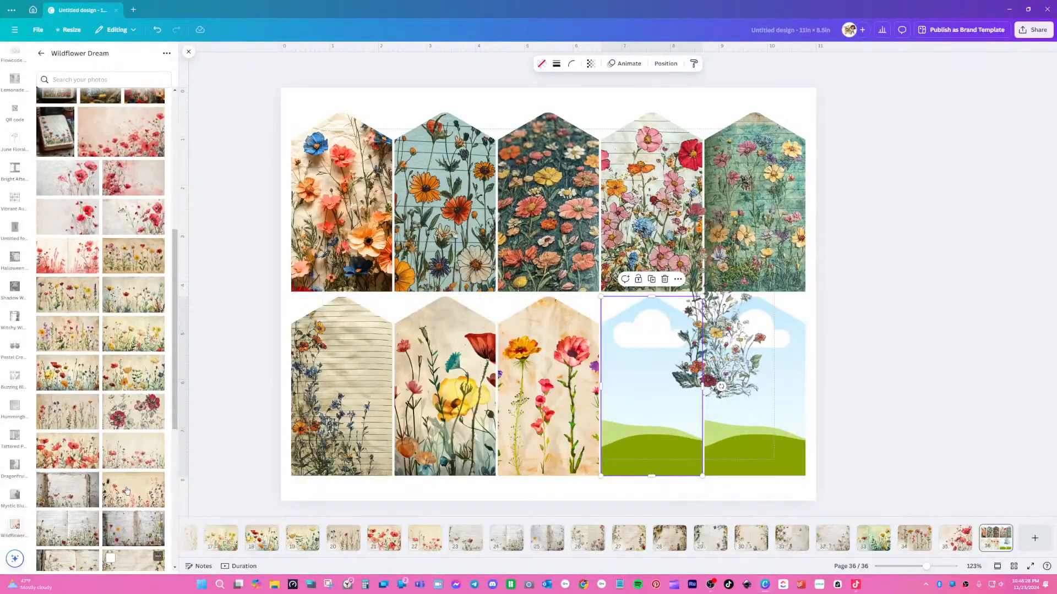
pyautogui.scroll(-3, 127, 490)
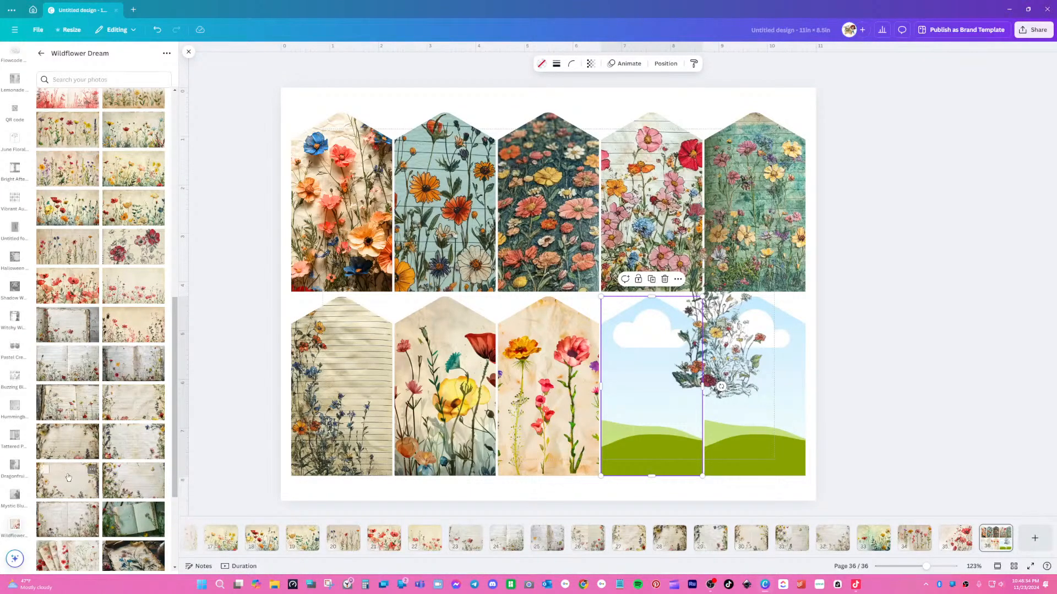
pyautogui.moveTo(88, 473); pyautogui.dragTo(636, 417)
pyautogui.doubleClick(638, 392)
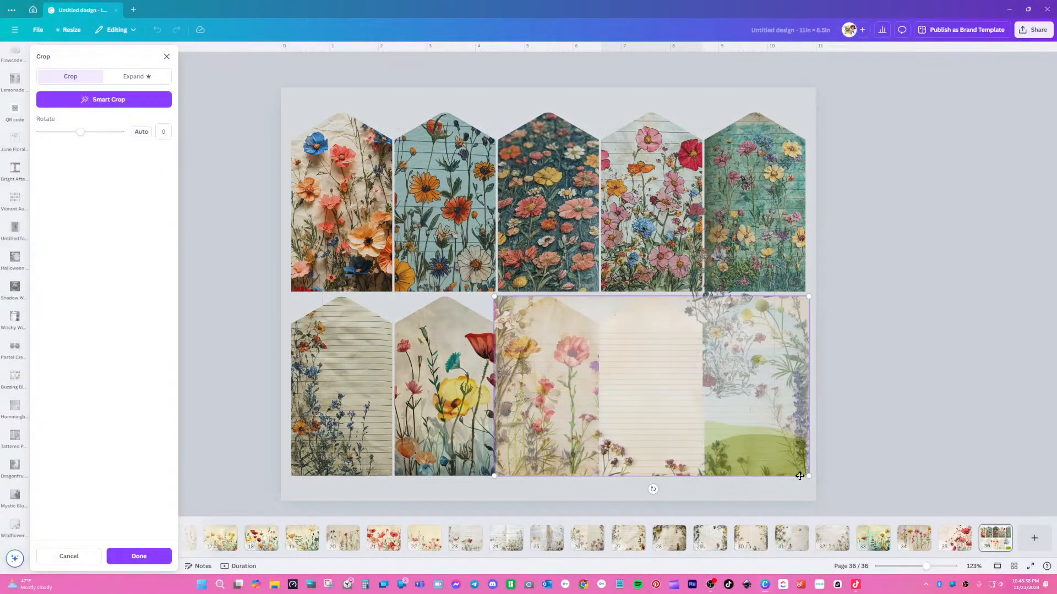
pyautogui.moveTo(810, 475); pyautogui.dragTo(903, 517)
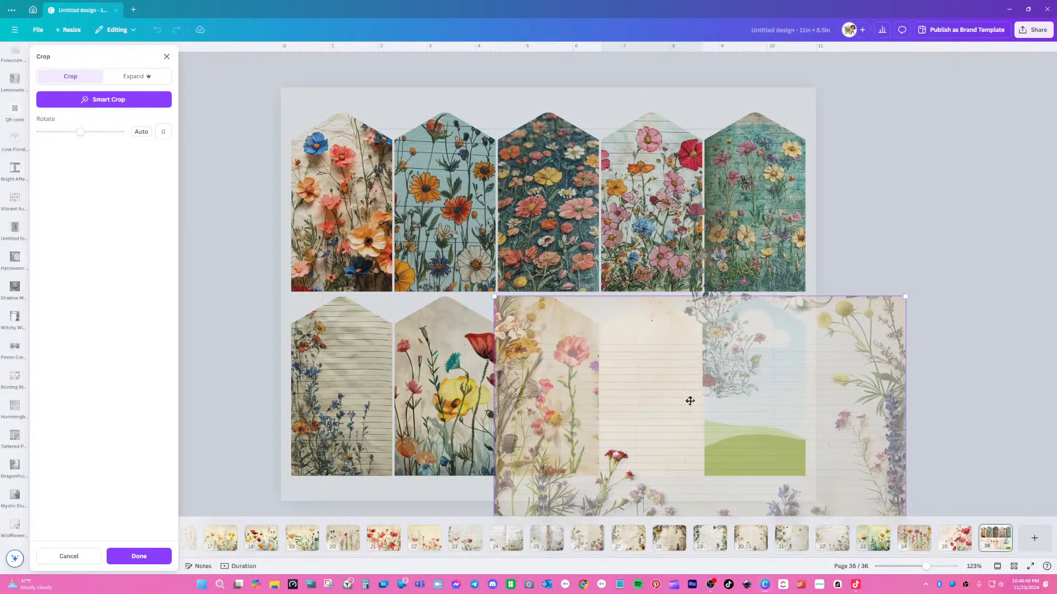
pyautogui.moveTo(644, 408)
pyautogui.mouseDown()
pyautogui.moveTo(628, 413)
pyautogui.moveTo(654, 412)
pyautogui.mouseUp()
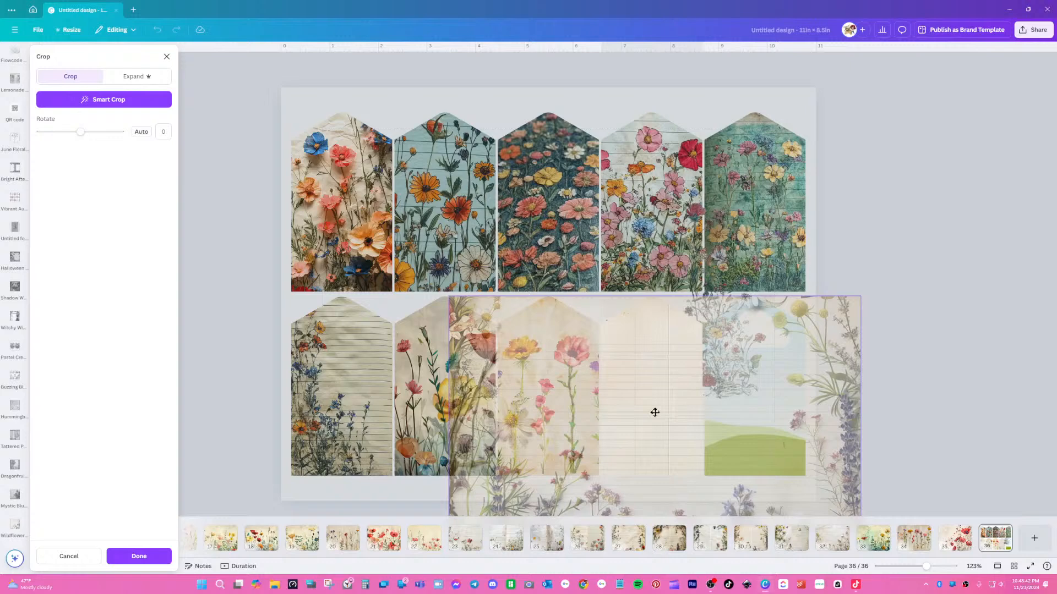
pyautogui.click(912, 378)
# - Move the grabbed flowers onto the fifth lower tag and lock the fourth tag with its lined paper
pyautogui.moveTo(660, 308); pyautogui.dragTo(754, 385)
pyautogui.rightClick(665, 380)
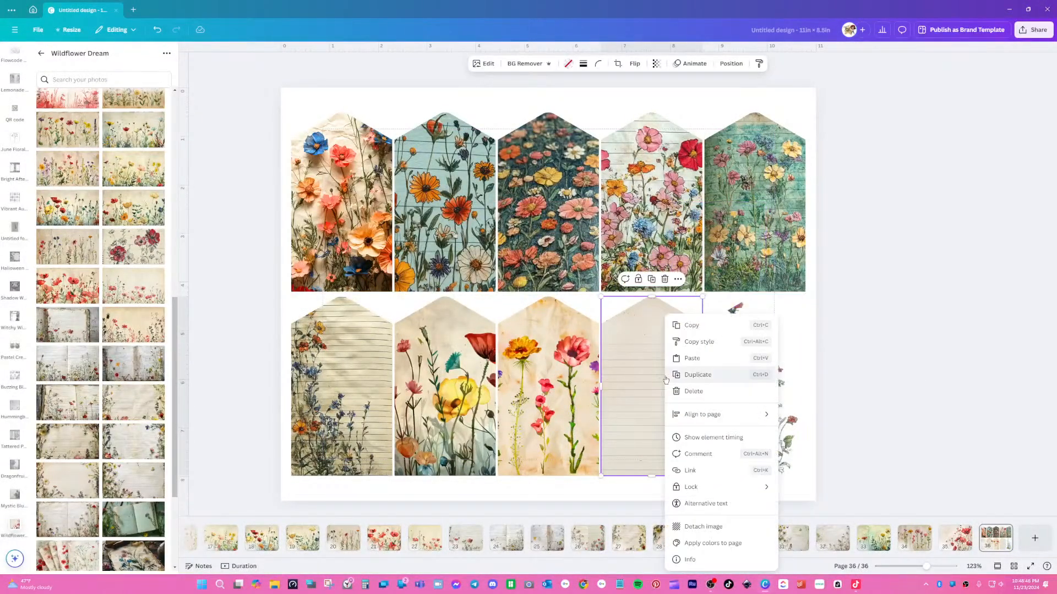
pyautogui.moveTo(716, 487)
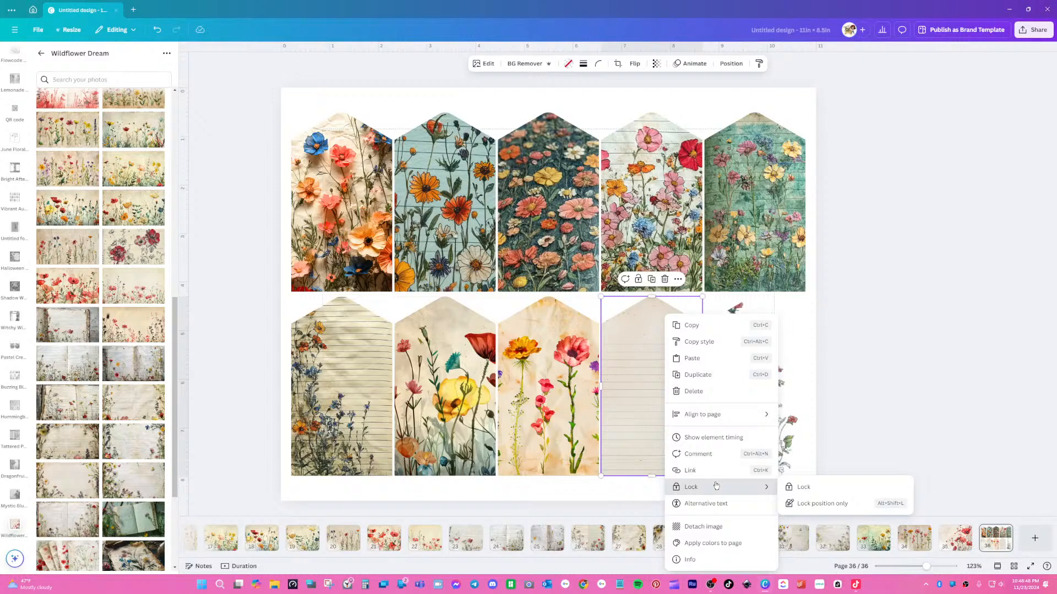
pyautogui.click(799, 486)
# - Detach the flowers from the fifth lower tag, place them over the fourth tag's lined paper and scale them down to fit
pyautogui.rightClick(764, 430)
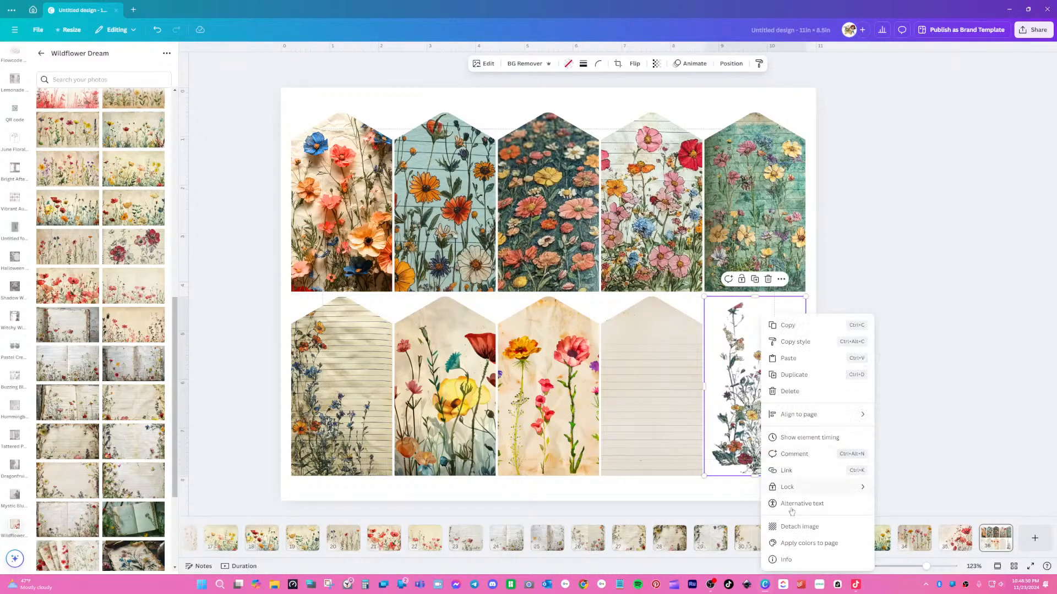
pyautogui.click(799, 528)
pyautogui.moveTo(498, 347); pyautogui.dragTo(675, 413)
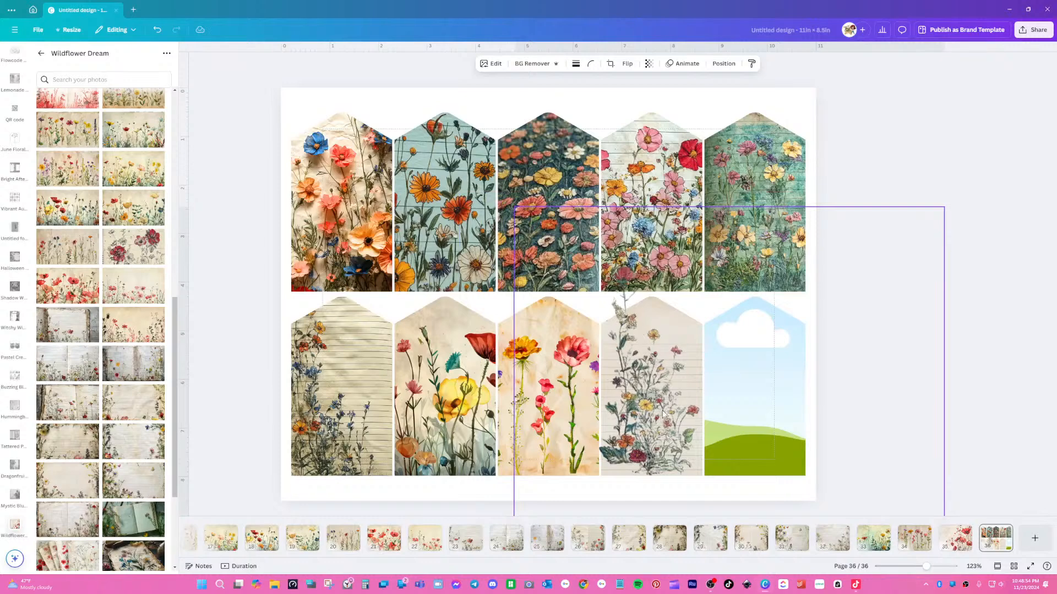
pyautogui.moveTo(943, 207); pyautogui.dragTo(848, 281)
pyautogui.moveTo(592, 460); pyautogui.dragTo(620, 437)
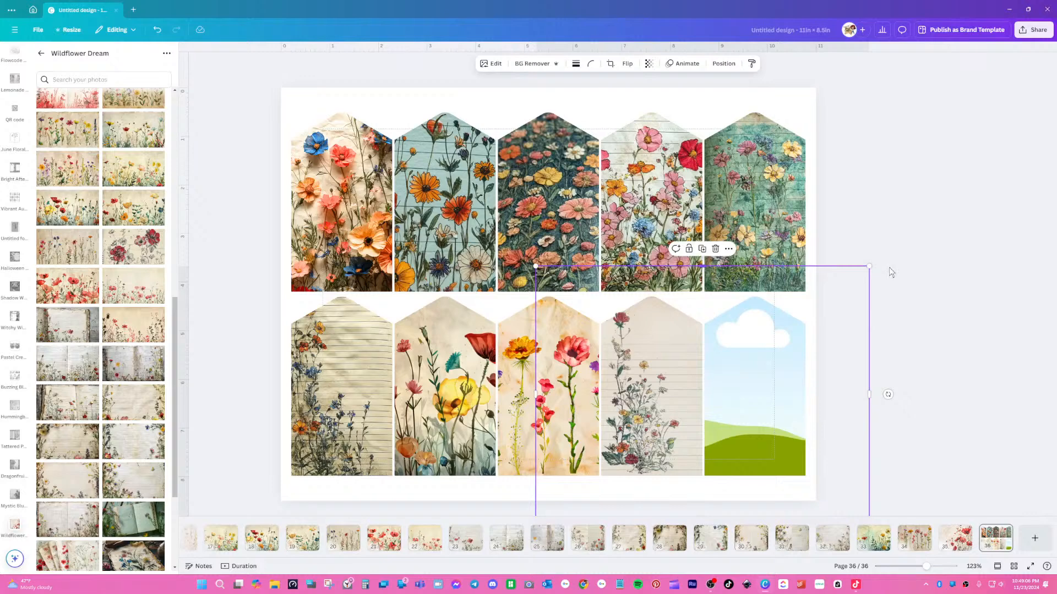
pyautogui.moveTo(869, 267); pyautogui.dragTo(846, 284)
pyautogui.moveTo(628, 419); pyautogui.dragTo(631, 413)
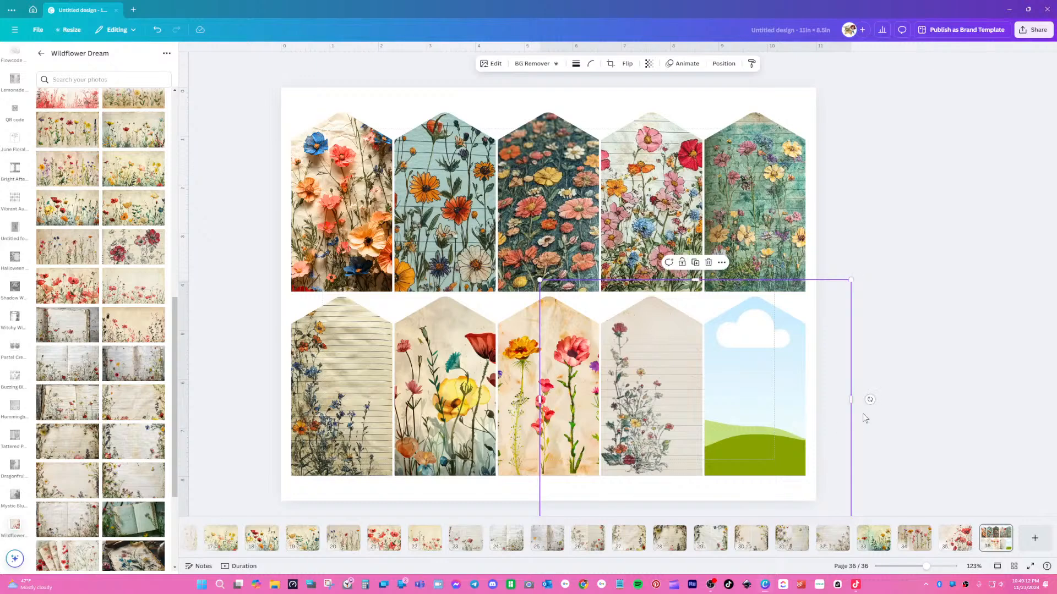
pyautogui.click(898, 400)
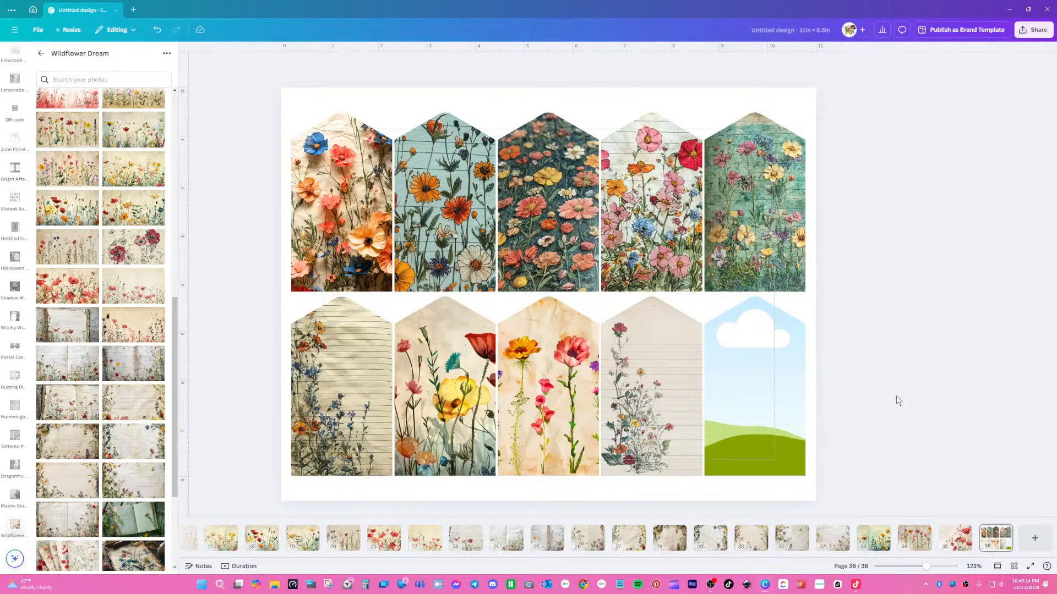
# - Crop the flower cutout's empty margins on all sides to fit within the fourth lower tag, about 3.7 in high
pyautogui.click(734, 400)
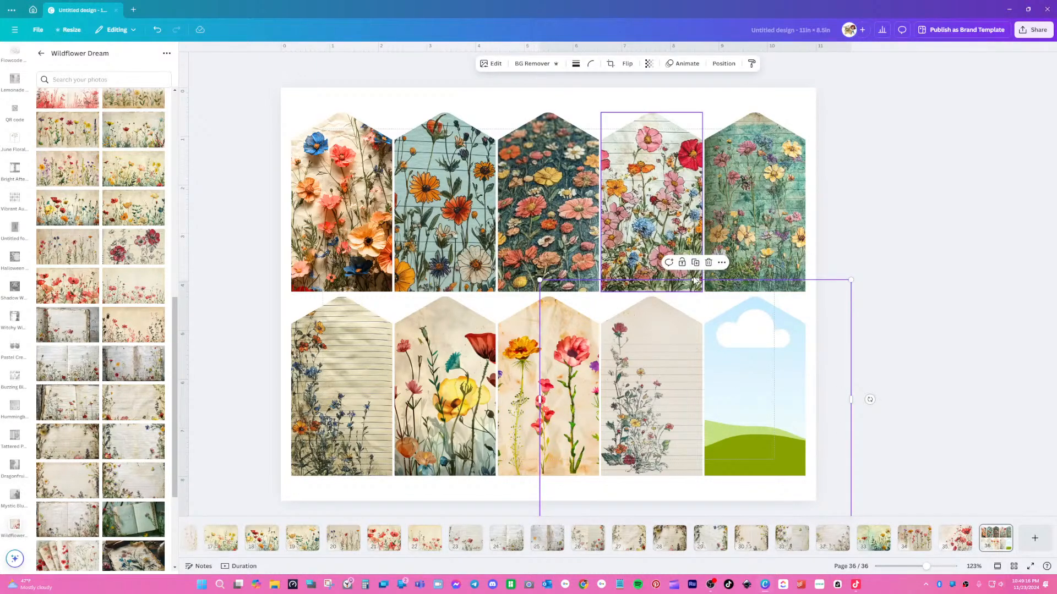
pyautogui.moveTo(696, 280); pyautogui.dragTo(689, 296)
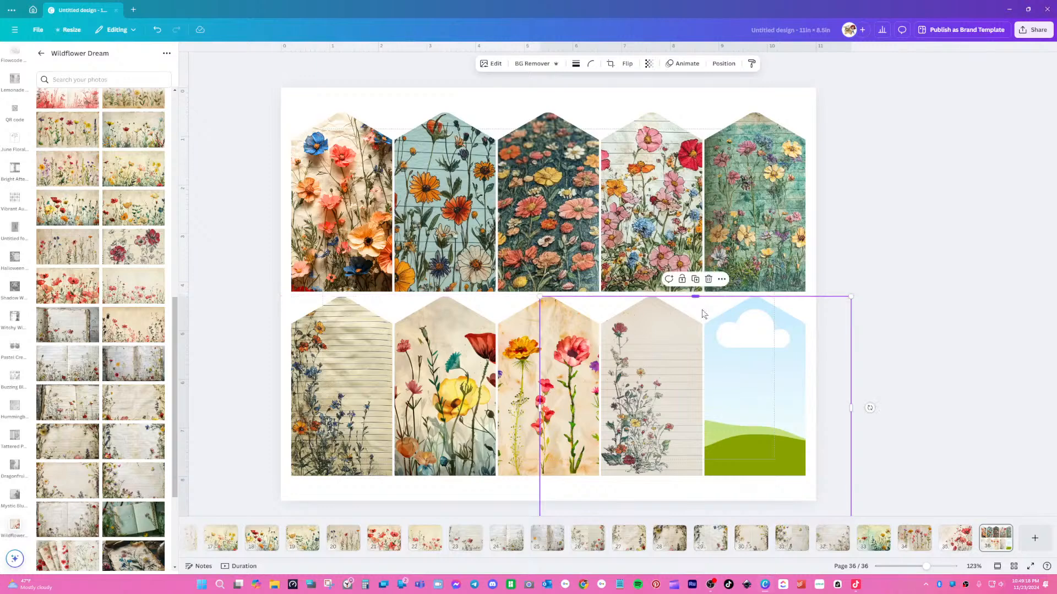
pyautogui.moveTo(849, 408); pyautogui.dragTo(678, 408)
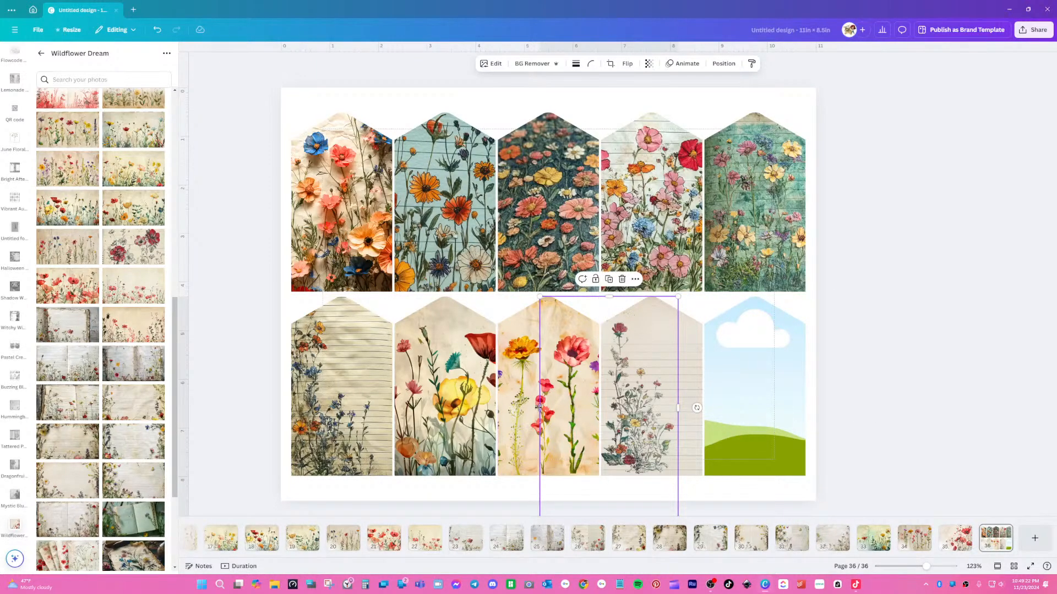
pyautogui.moveTo(539, 408); pyautogui.dragTo(600, 408)
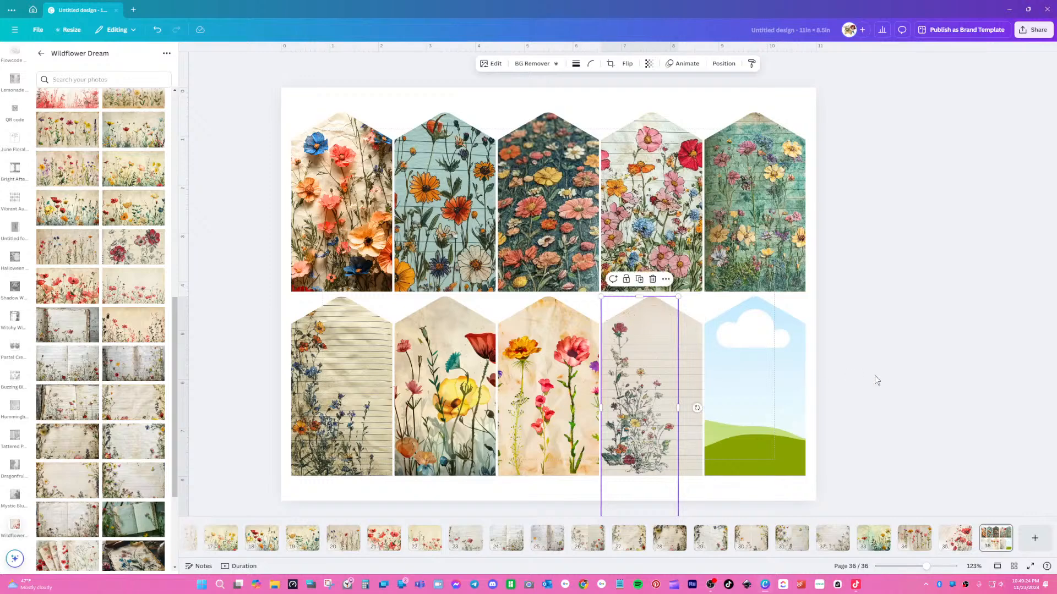
pyautogui.scroll(-1, 873, 376)
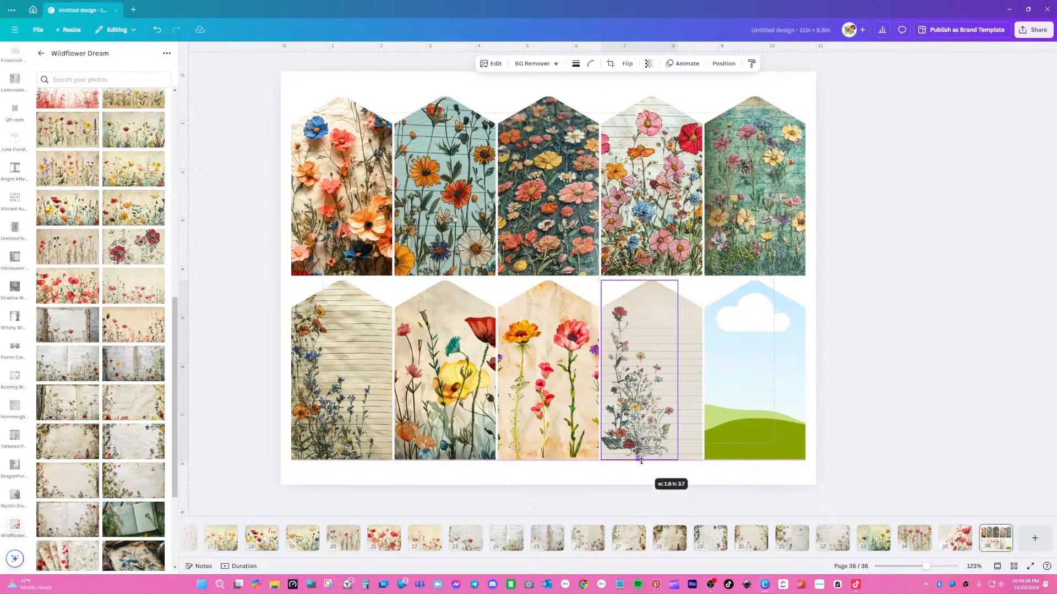
pyautogui.click(849, 381)
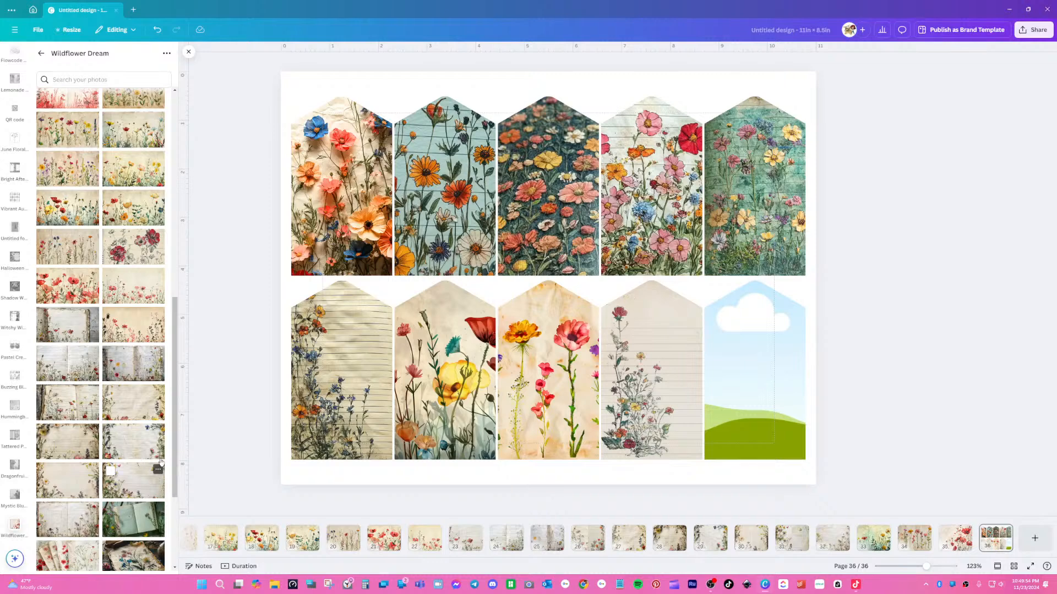
# - Fill the fifth lower tag with the purple, red and yellow wildflowers on cream image and add a blank page after the tag page
pyautogui.click(780, 396)
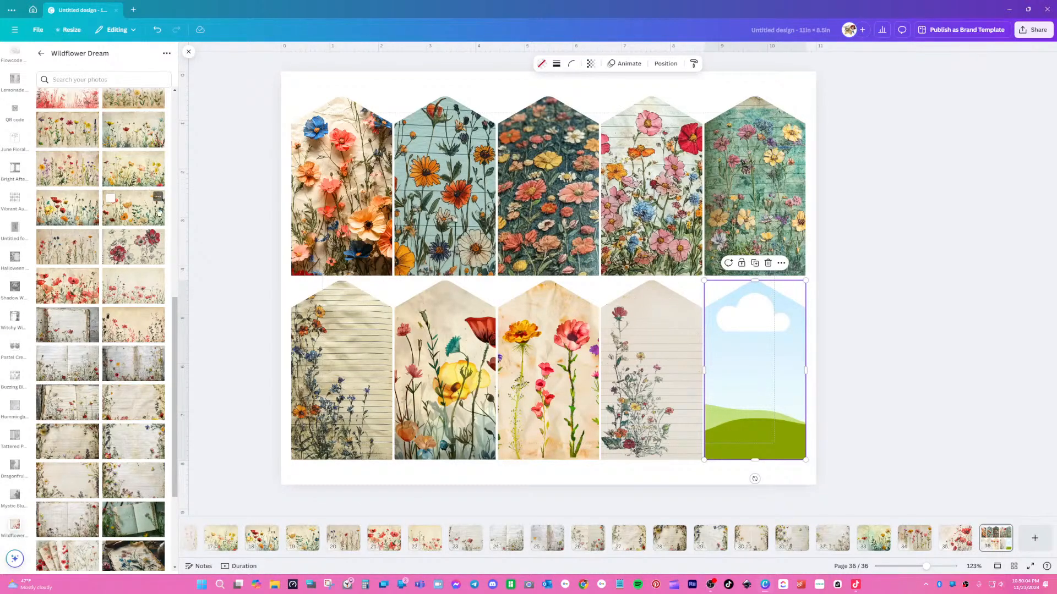
pyautogui.scroll(5, 153, 221)
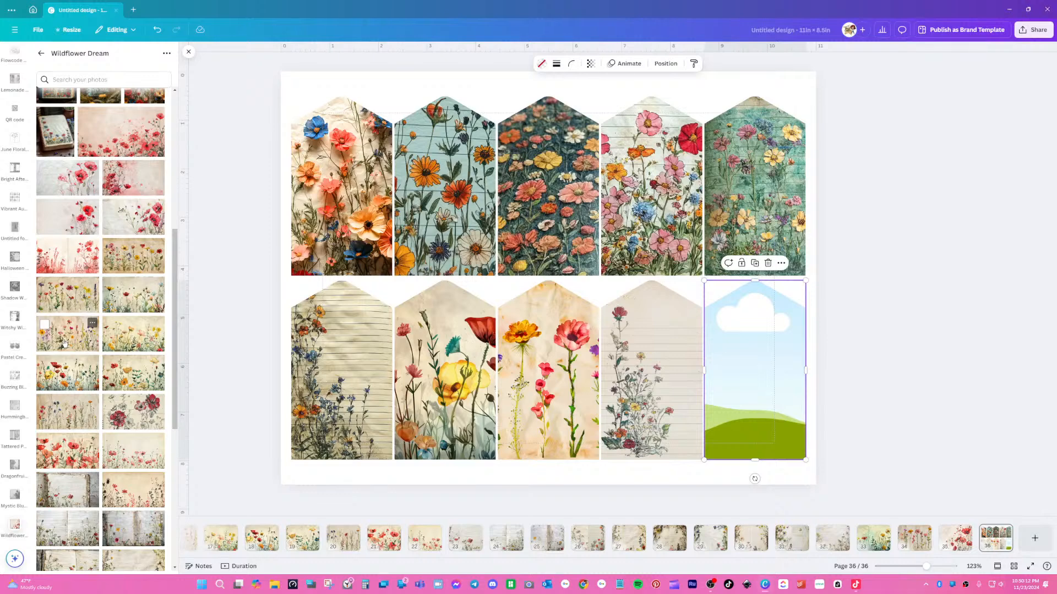
pyautogui.moveTo(65, 344); pyautogui.dragTo(740, 377)
pyautogui.click(883, 390)
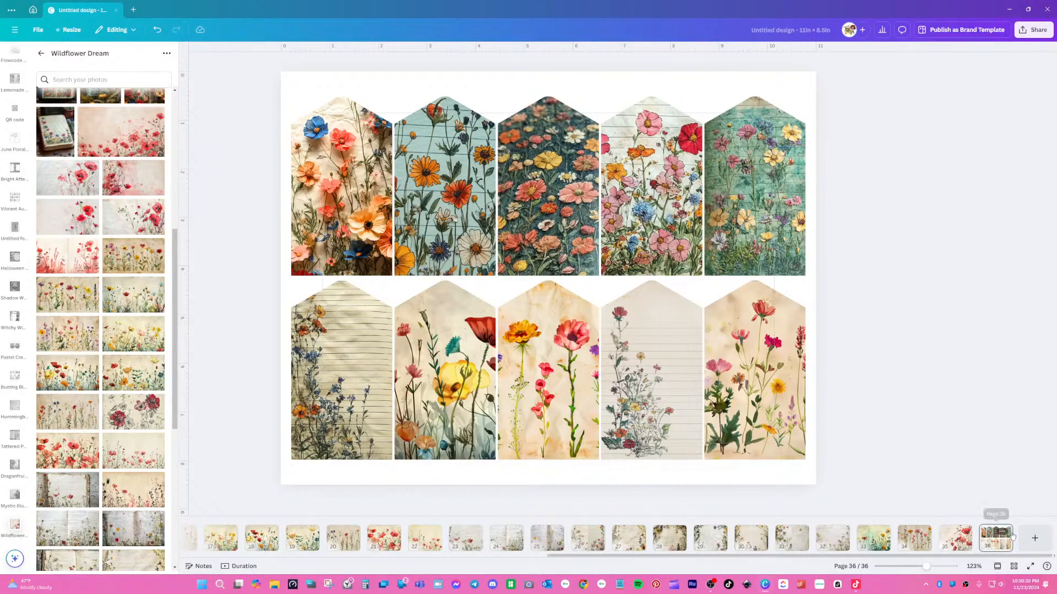
pyautogui.click(1034, 539)
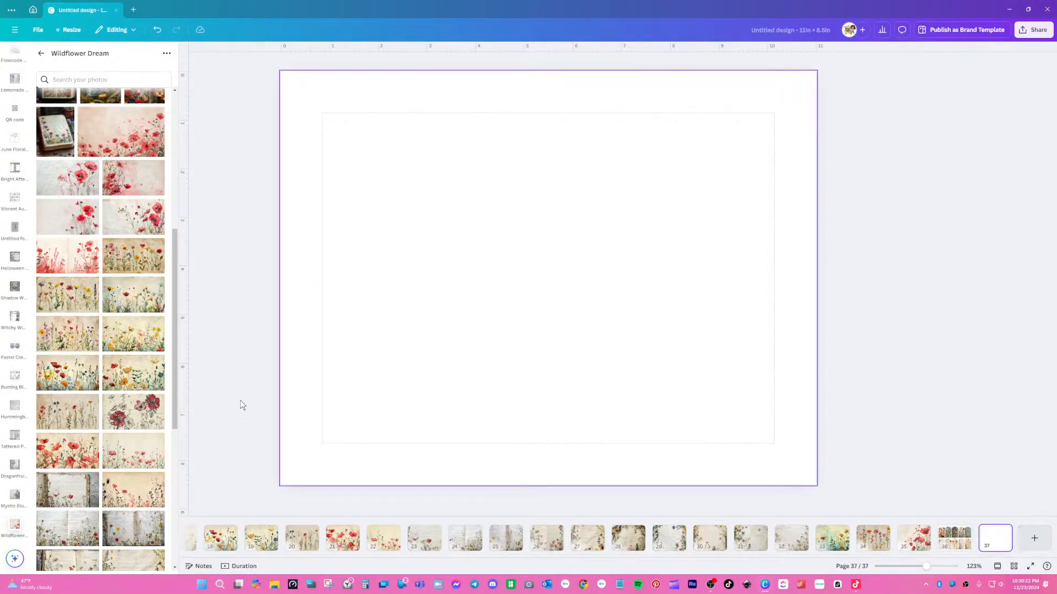
# - Insert the Divider Tabs template from the BLANKS project folder onto the blank page 37
pyautogui.scroll(10, 26, 121)
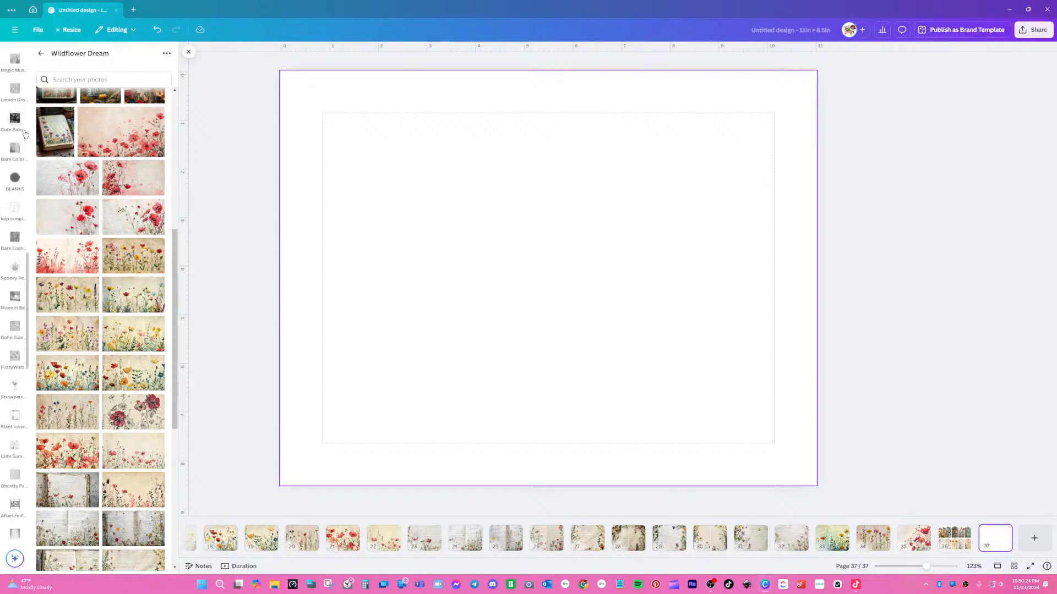
pyautogui.scroll(3, 25, 134)
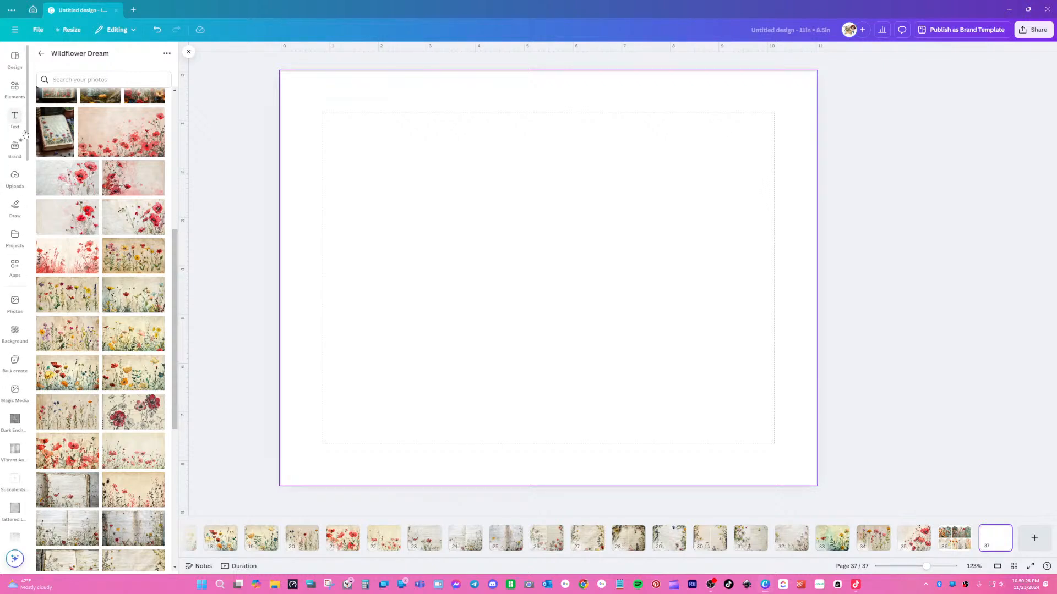
pyautogui.click(14, 237)
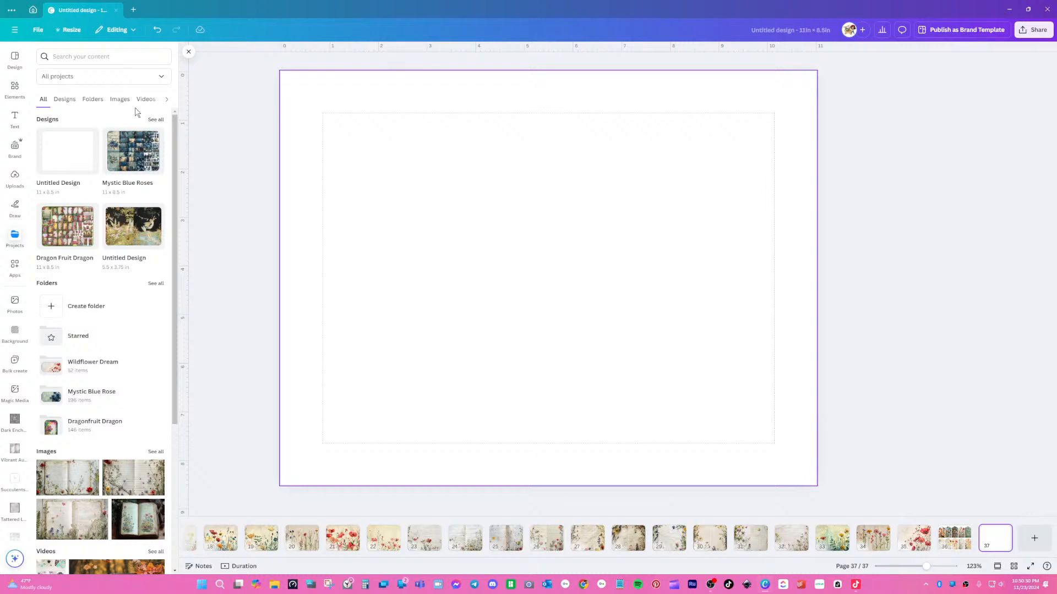
pyautogui.click(155, 284)
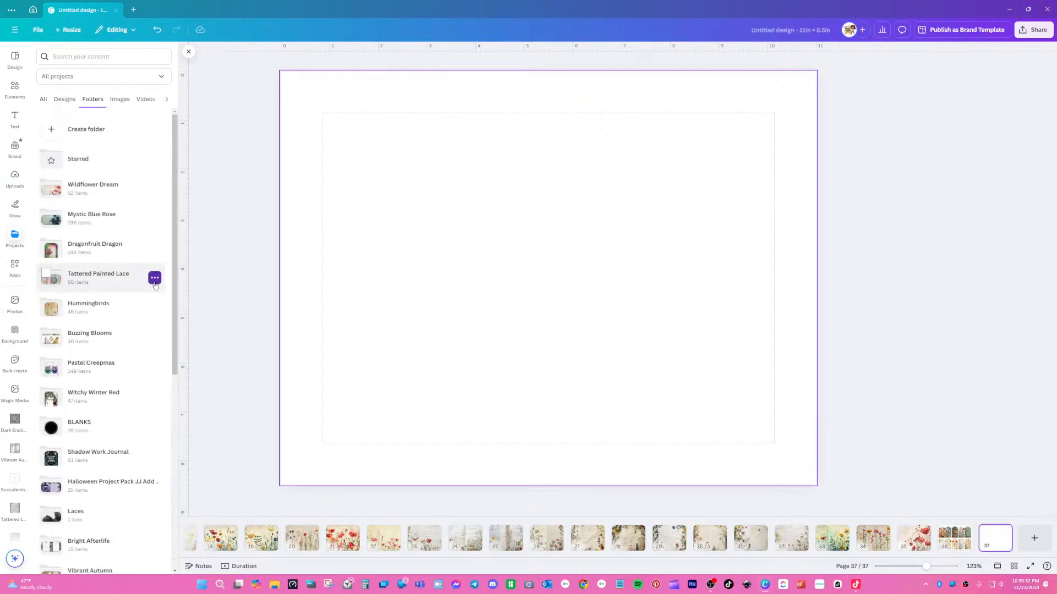
pyautogui.click(108, 434)
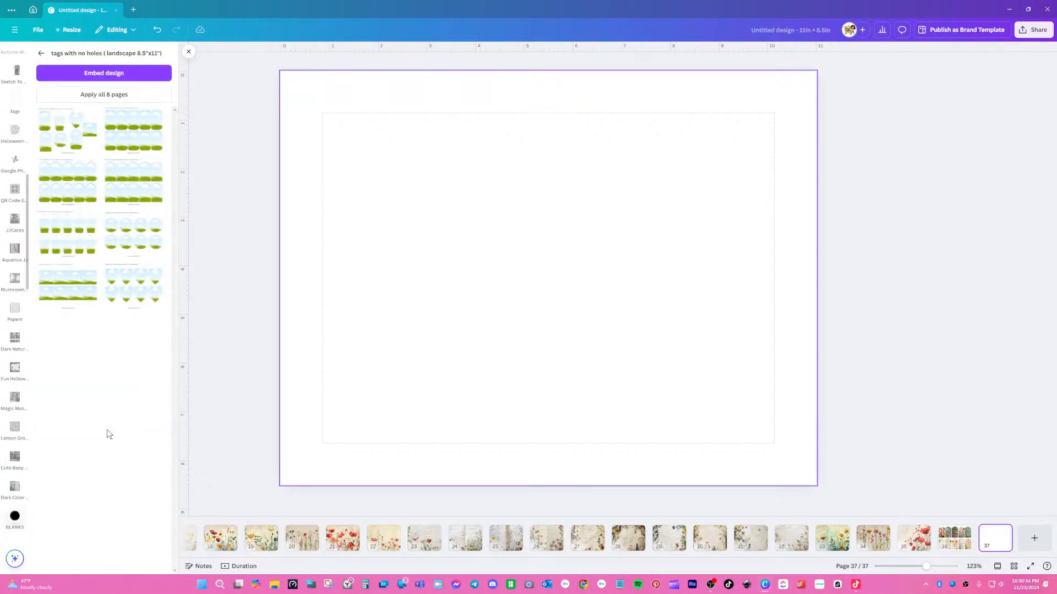
pyautogui.click(41, 53)
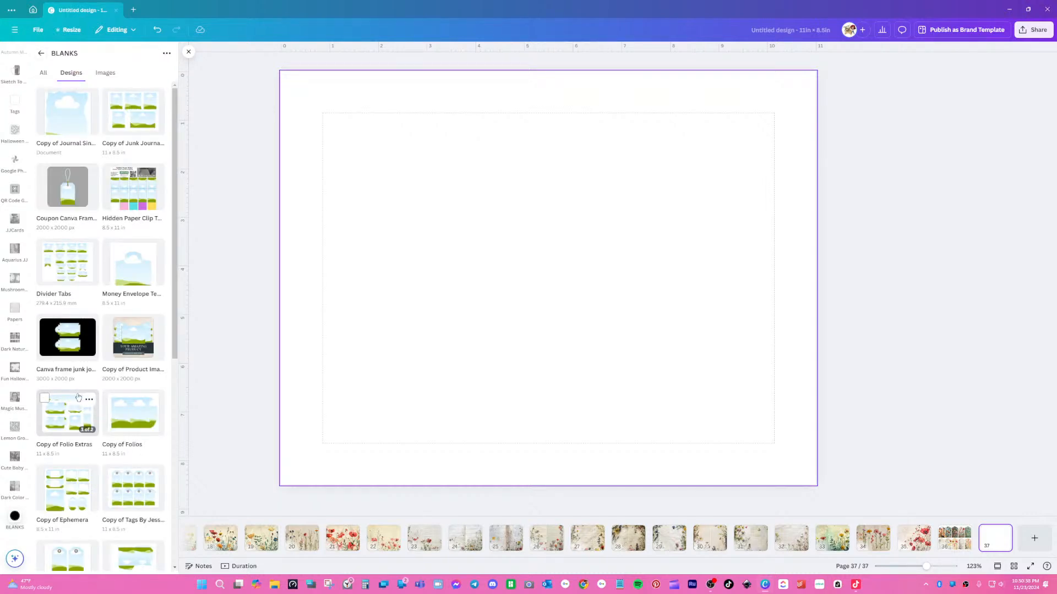
pyautogui.click(68, 271)
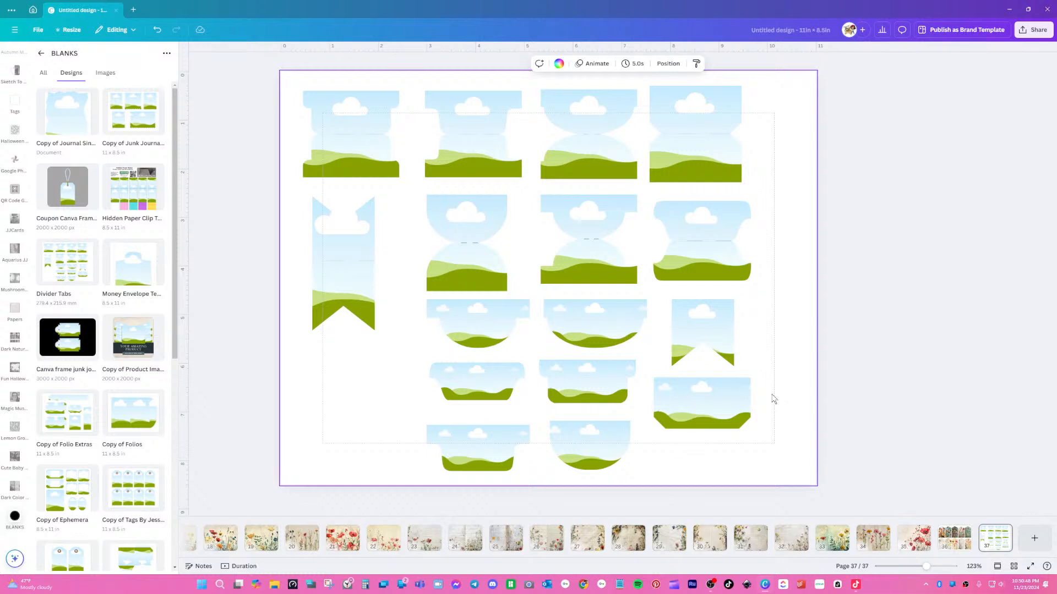
# - Shift all the divider tab shapes about 1 in to the right and delete the tall swallowtail banner
pyautogui.moveTo(780, 104); pyautogui.dragTo(323, 451)
pyautogui.moveTo(490, 395); pyautogui.dragTo(539, 395)
pyautogui.click(400, 268)
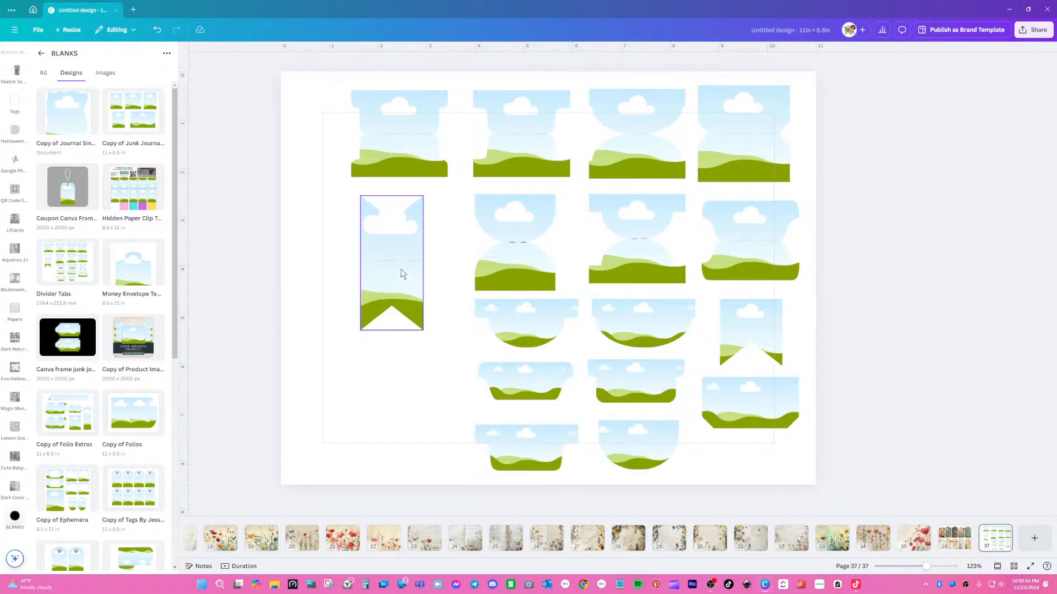
pyautogui.click(406, 181)
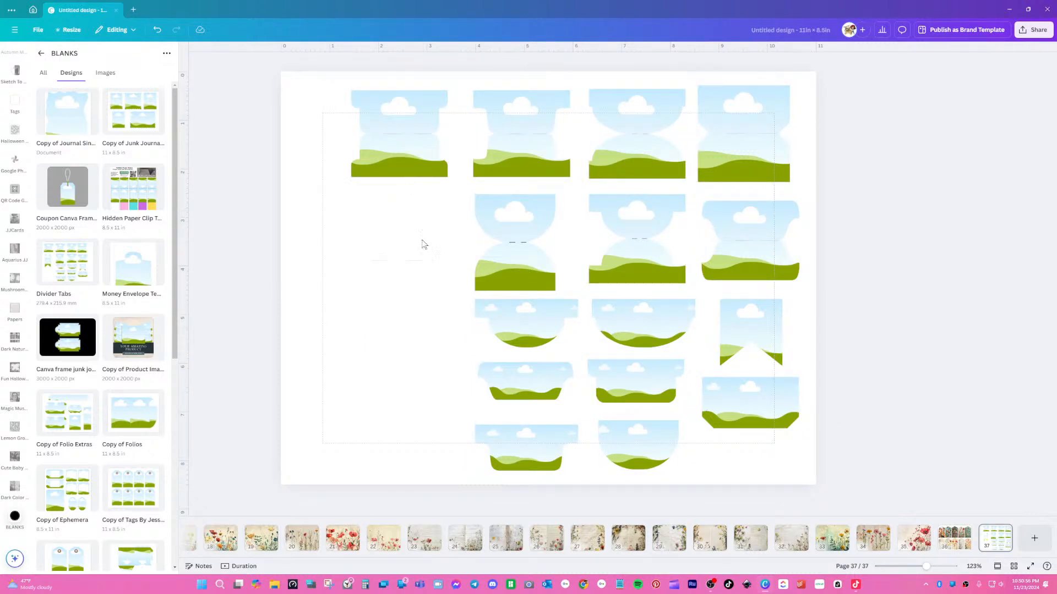
# - Delete the six small tabs below the second row, plus the small swallowtail banner and angled-corner tab in the last column
pyautogui.moveTo(439, 326); pyautogui.dragTo(679, 467)
pyautogui.press('Delete')
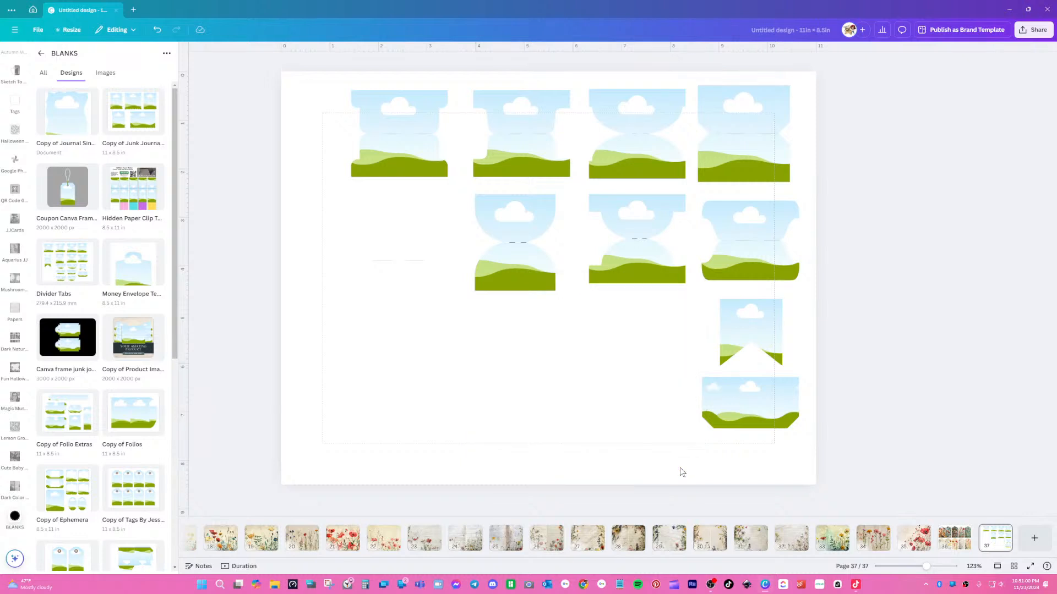
pyautogui.moveTo(805, 355); pyautogui.dragTo(686, 443)
pyautogui.press('Delete')
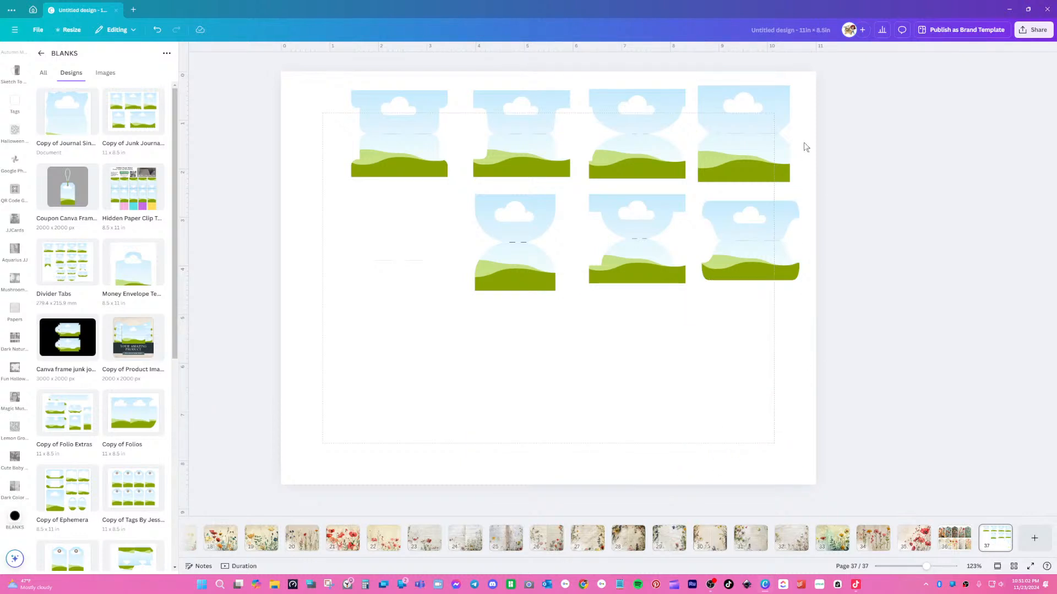
# - Delete the leftover fold line in the first column where the tall banner was
pyautogui.moveTo(822, 83); pyautogui.dragTo(366, 292)
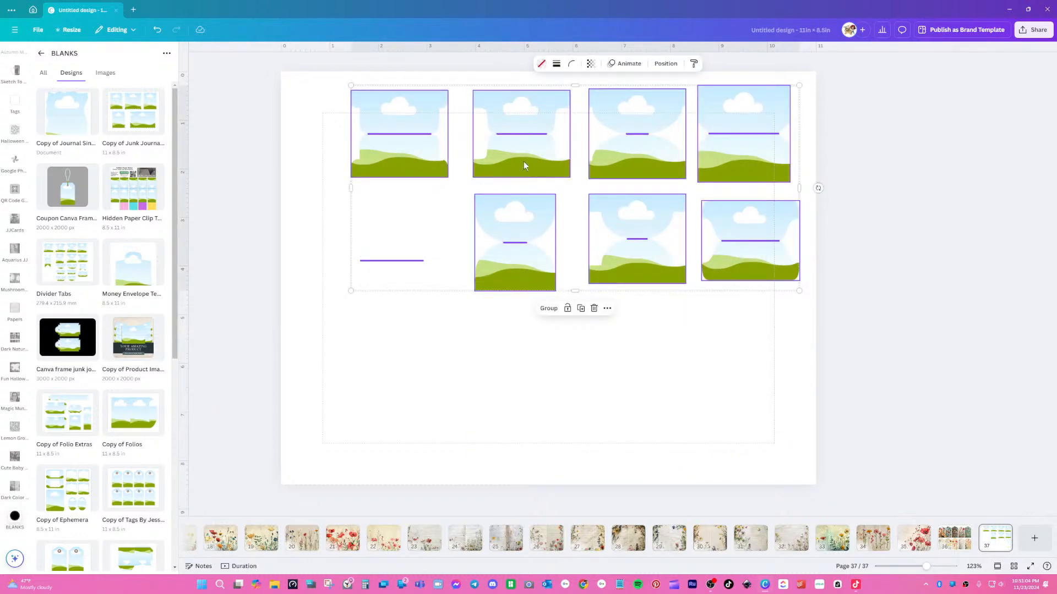
pyautogui.click(383, 373)
pyautogui.moveTo(359, 241); pyautogui.dragTo(422, 394)
pyautogui.press('Delete')
pyautogui.click(650, 401)
# - Group the seven folded tabs, duplicate the group and place the copy directly below in the page's lower half
pyautogui.moveTo(838, 112); pyautogui.dragTo(343, 294)
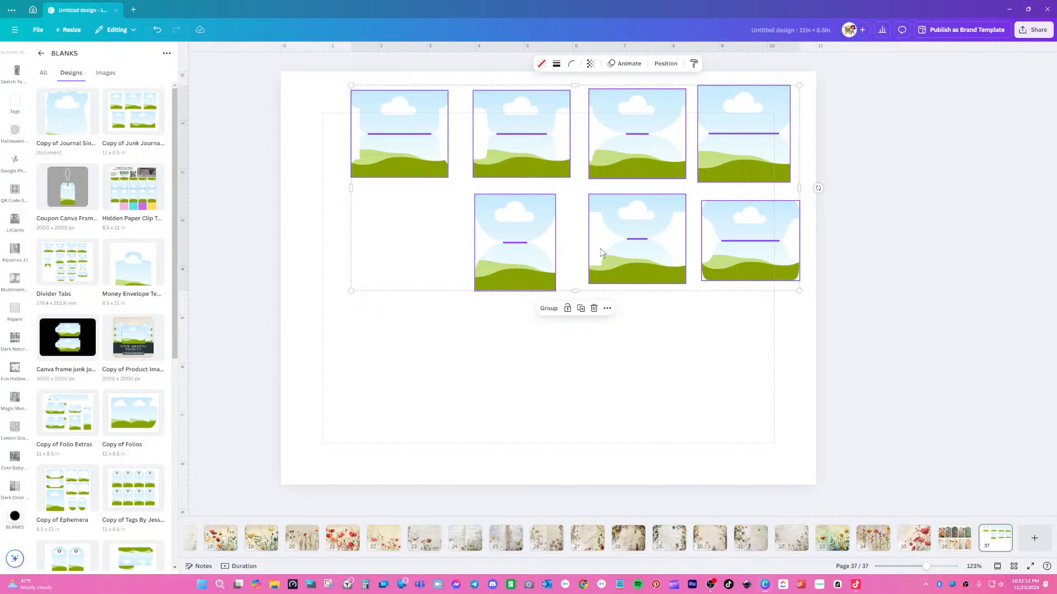
pyautogui.click(552, 310)
pyautogui.click(590, 308)
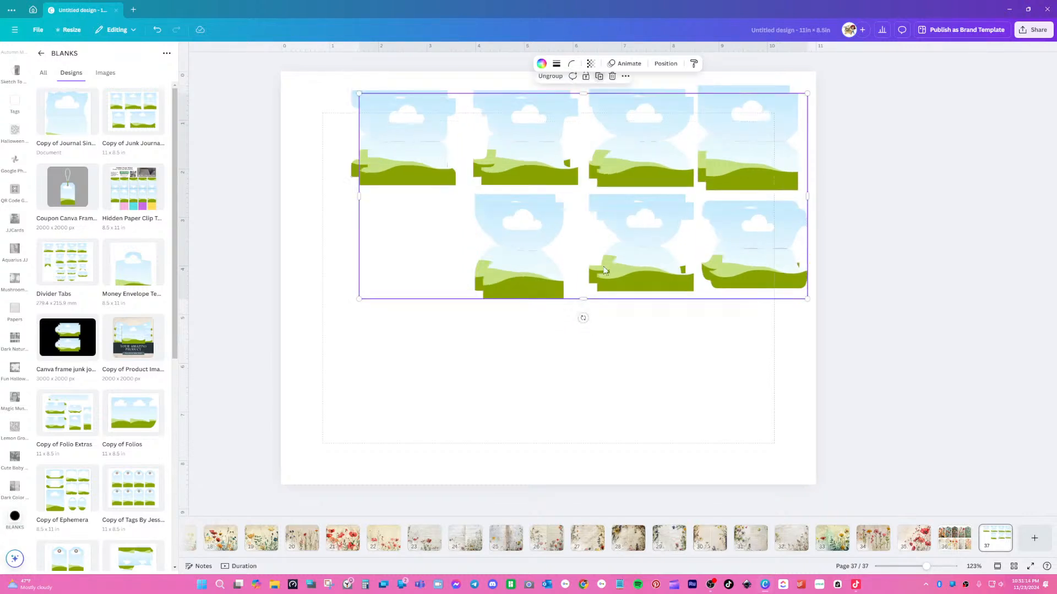
pyautogui.moveTo(583, 295); pyautogui.dragTo(607, 380)
# - Move the original group of seven tabs slightly up and to the right, and ungroup it
pyautogui.click(673, 187)
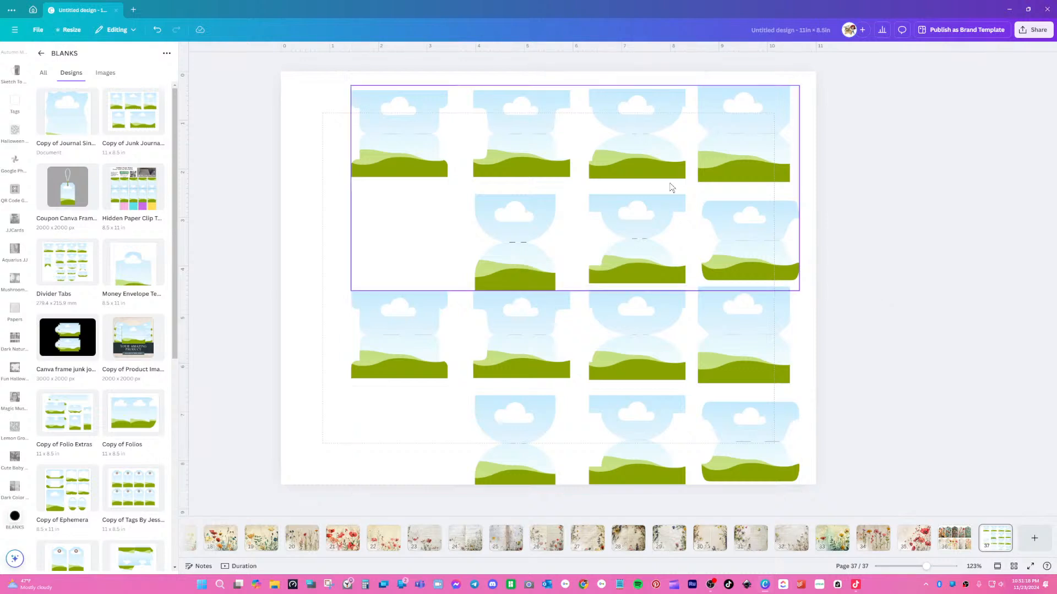
pyautogui.moveTo(546, 192); pyautogui.dragTo(557, 185)
pyautogui.click(553, 301)
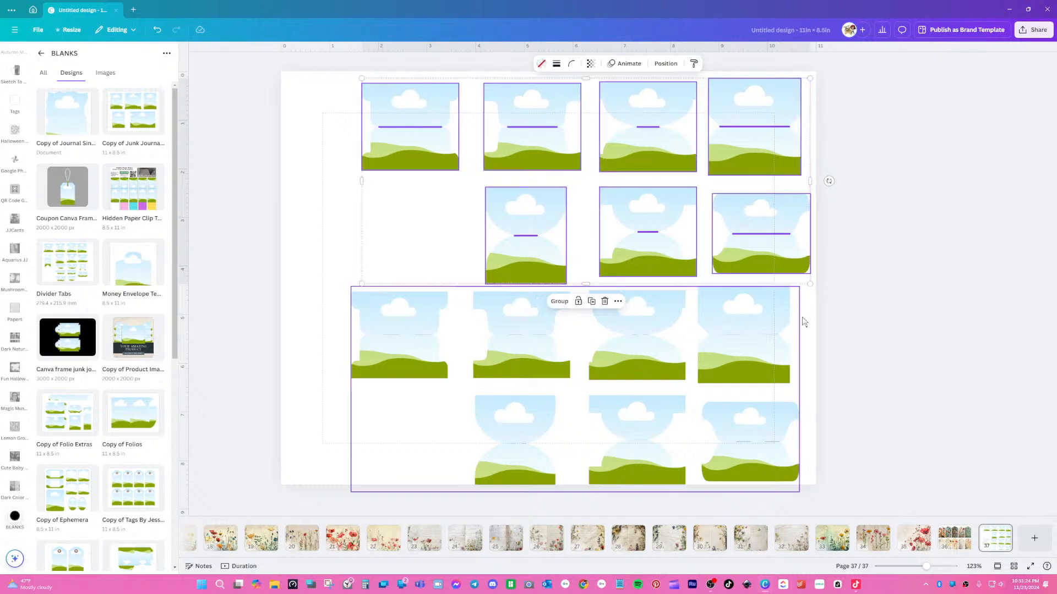
pyautogui.click(905, 325)
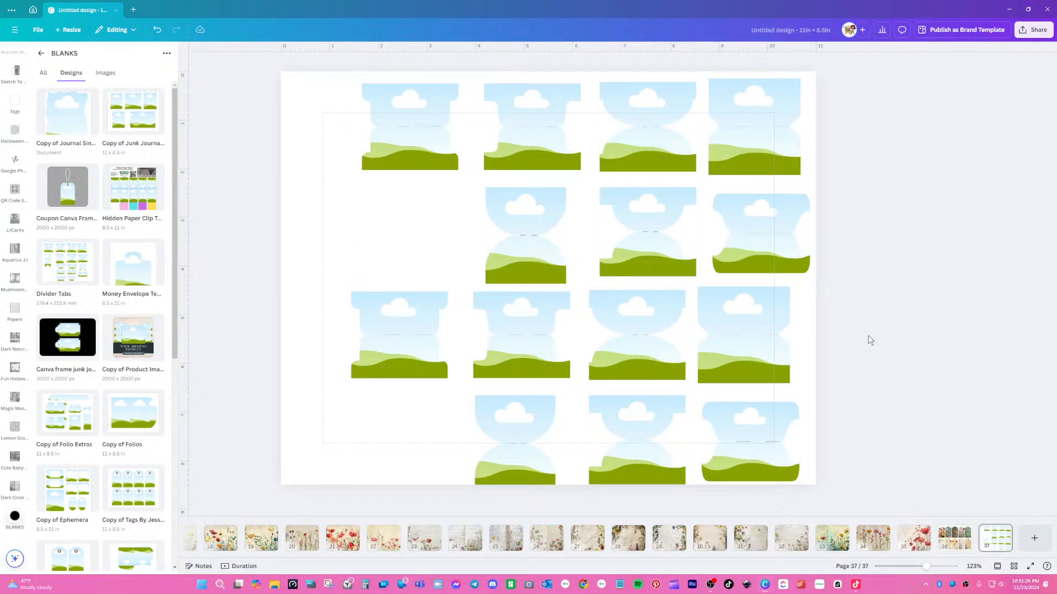
pyautogui.moveTo(336, 498); pyautogui.dragTo(705, 355)
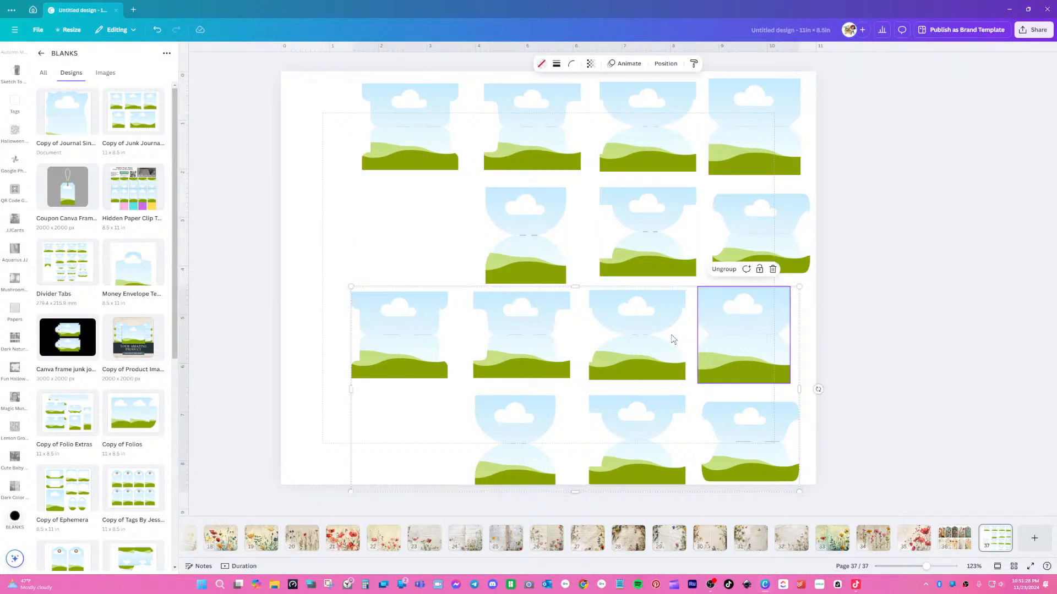
pyautogui.click(853, 378)
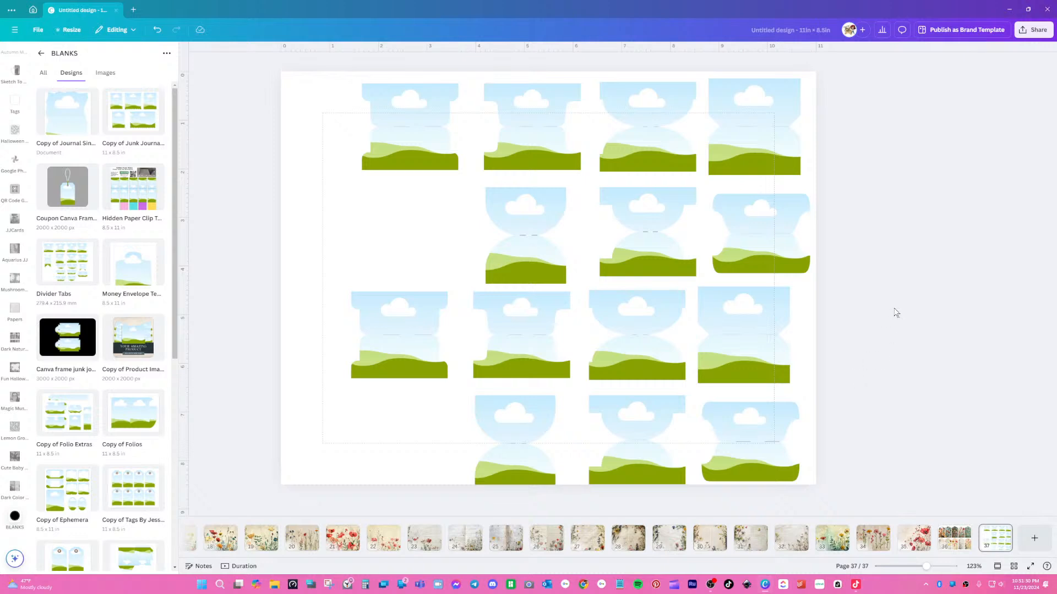
# - Group each of the four tabs in the first row with its own fold line
pyautogui.moveTo(329, 106); pyautogui.dragTo(411, 164)
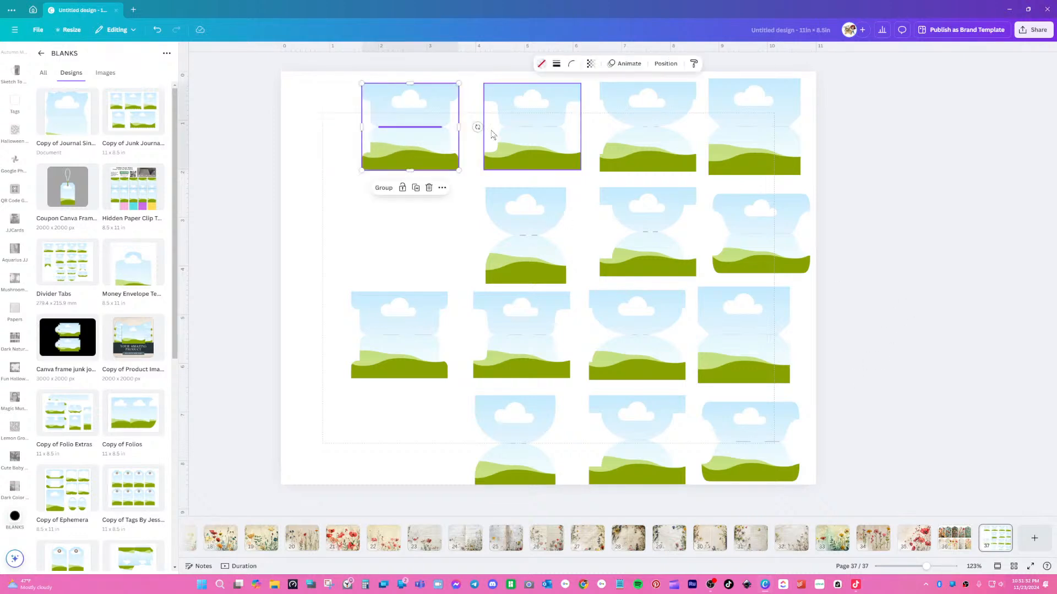
pyautogui.click(383, 188)
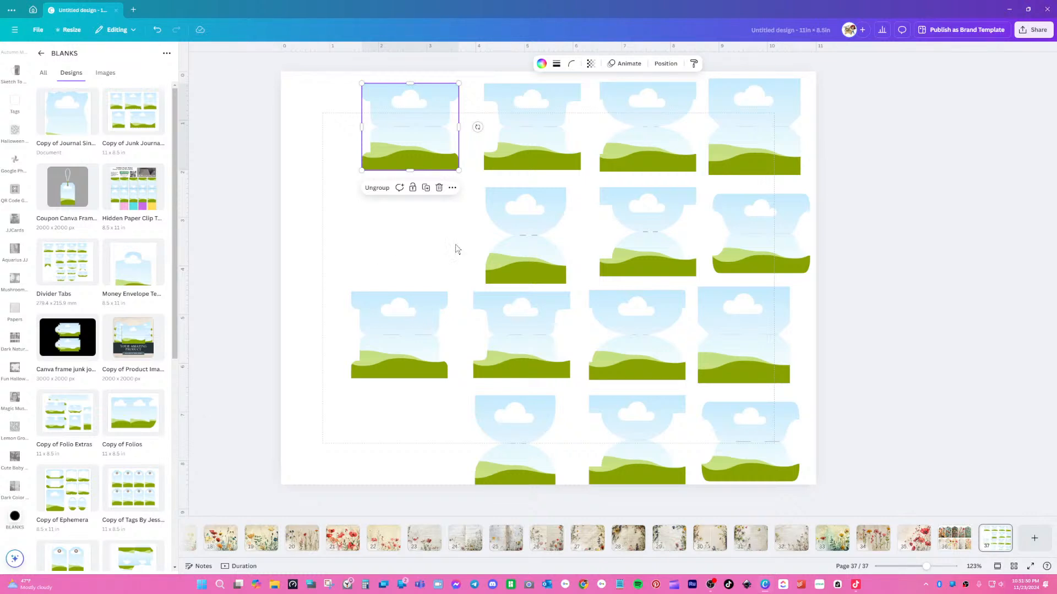
pyautogui.click(441, 70)
pyautogui.moveTo(496, 81); pyautogui.dragTo(543, 158)
pyautogui.click(506, 188)
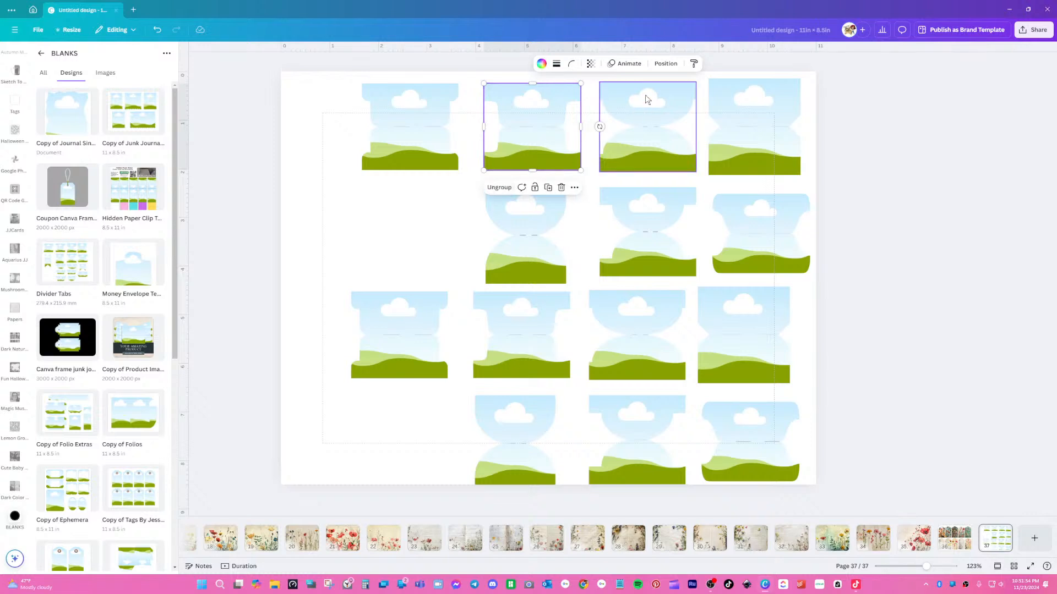
pyautogui.click(892, 129)
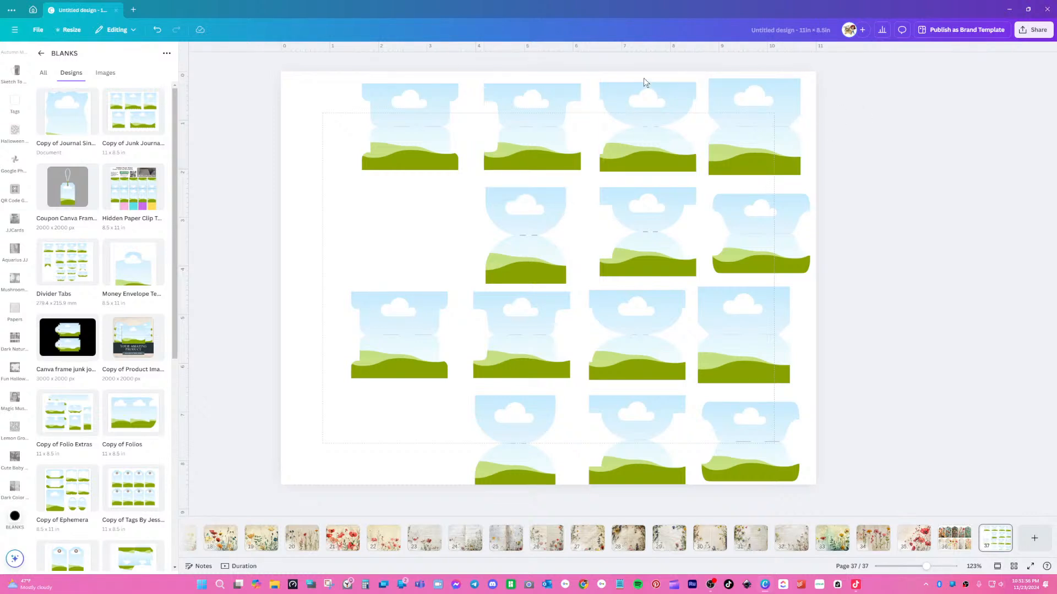
pyautogui.click(640, 99)
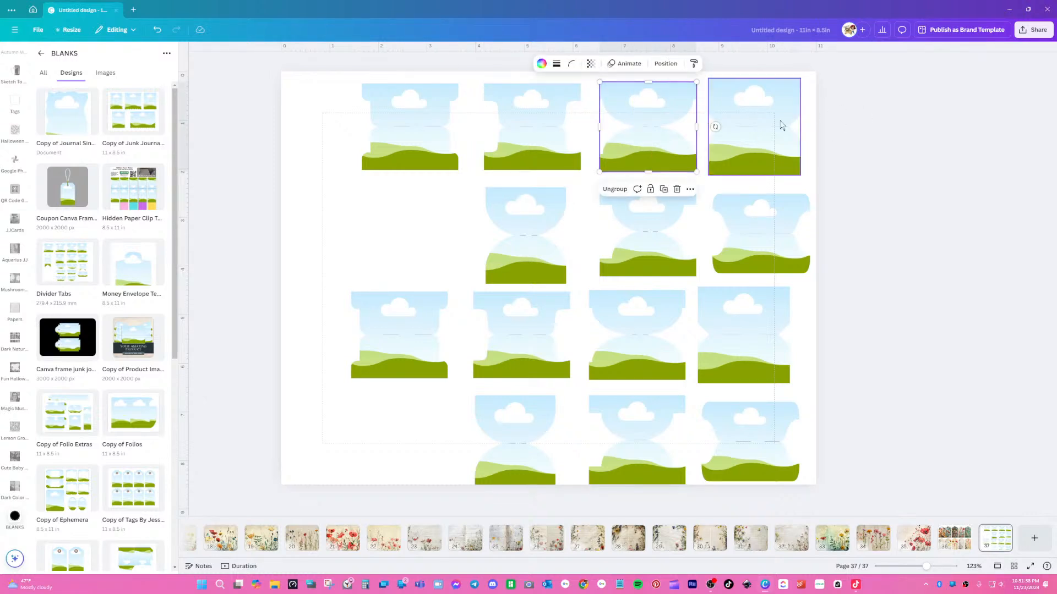
pyautogui.click(757, 150)
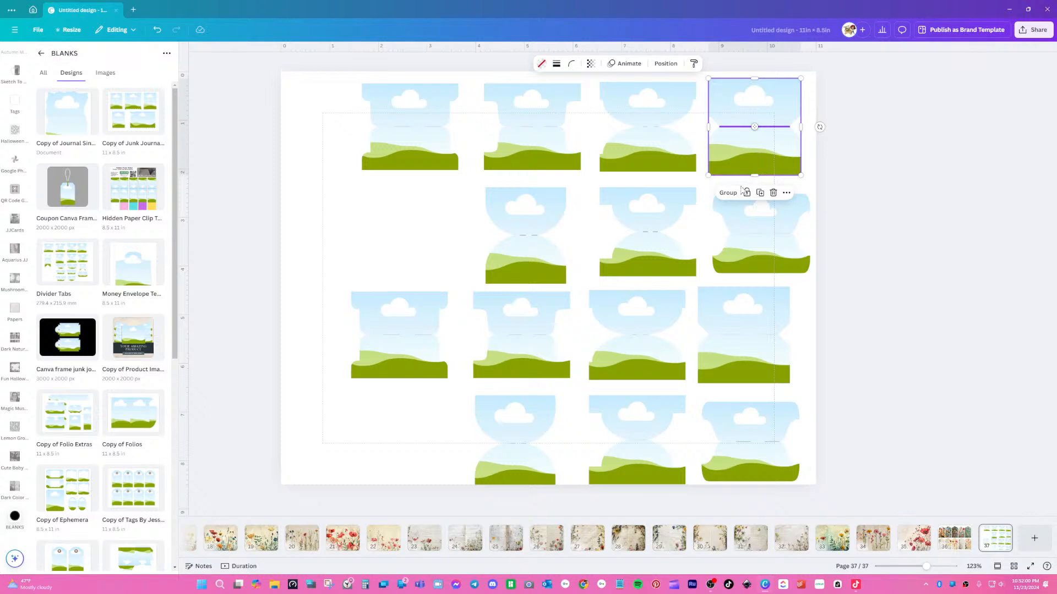
# - Group each of the three tabs in the second row with its own fold line
pyautogui.moveTo(838, 219); pyautogui.dragTo(755, 250)
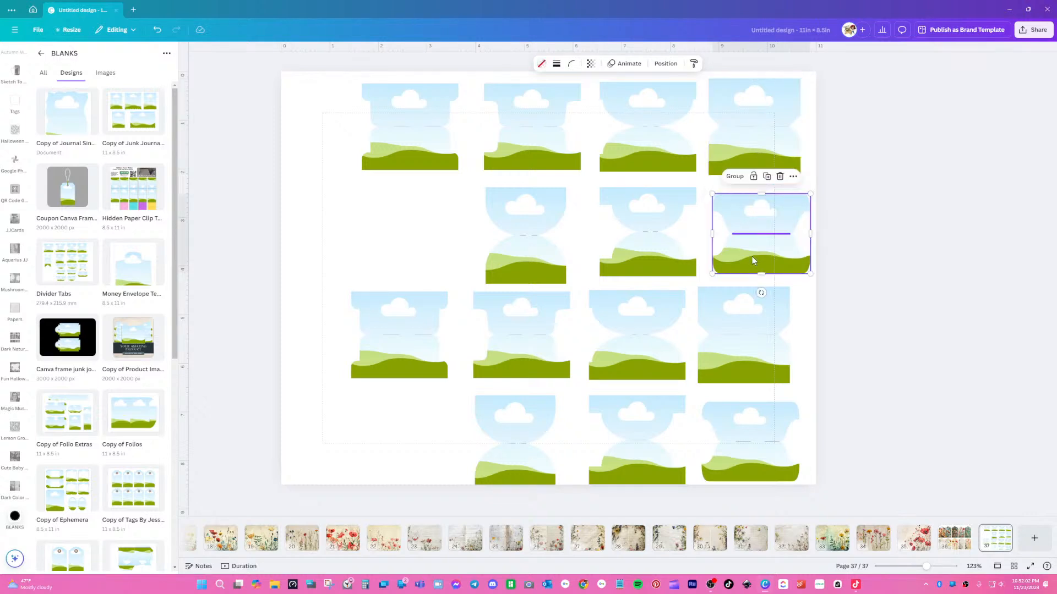
pyautogui.click(735, 176)
pyautogui.moveTo(587, 211); pyautogui.dragTo(657, 257)
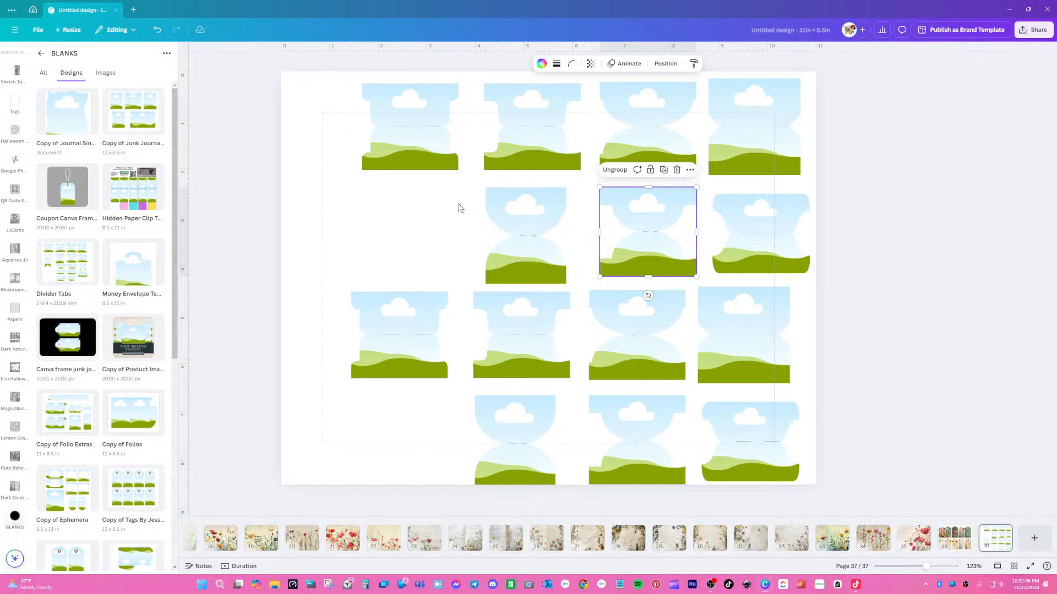
pyautogui.moveTo(459, 205); pyautogui.dragTo(547, 252)
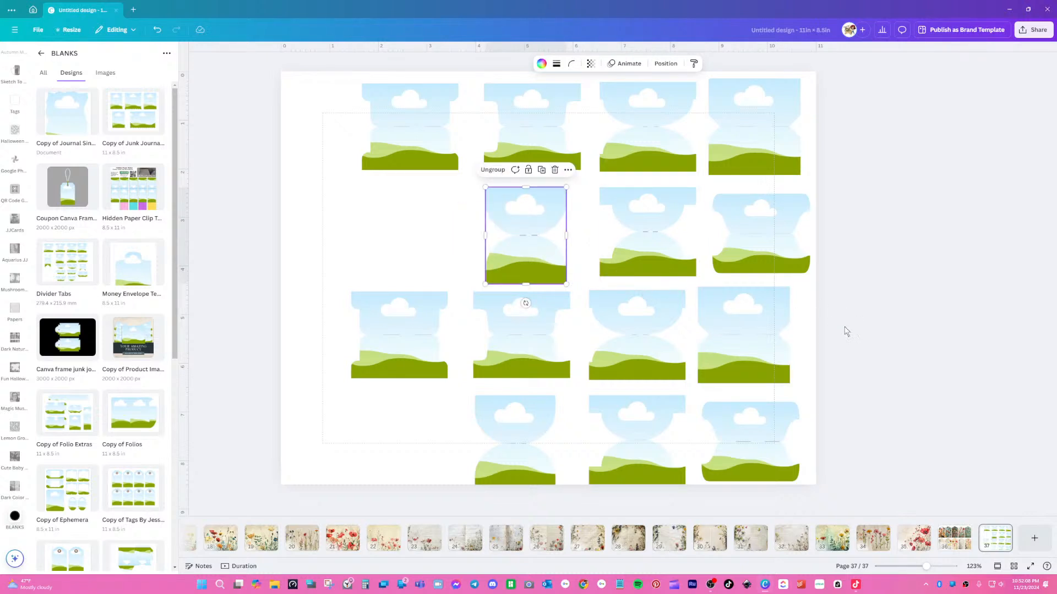
# - Delete the duplicated set of tabs from the lower half of the page
pyautogui.moveTo(843, 314); pyautogui.dragTo(398, 489)
pyautogui.press('Delete')
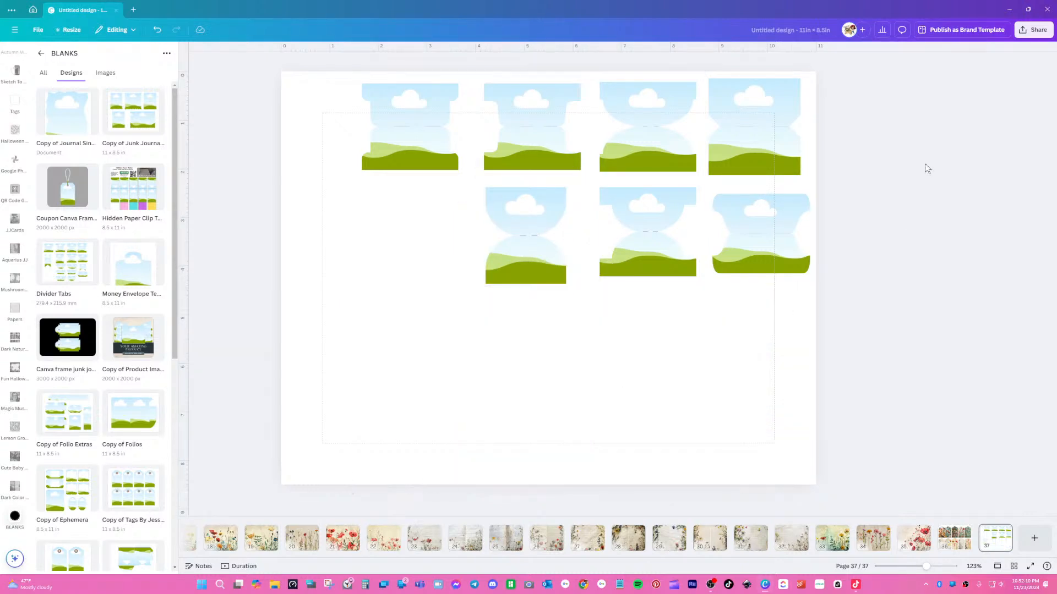
# - Group all seven remaining tabs together and ungroup them again
pyautogui.moveTo(874, 106); pyautogui.dragTo(361, 276)
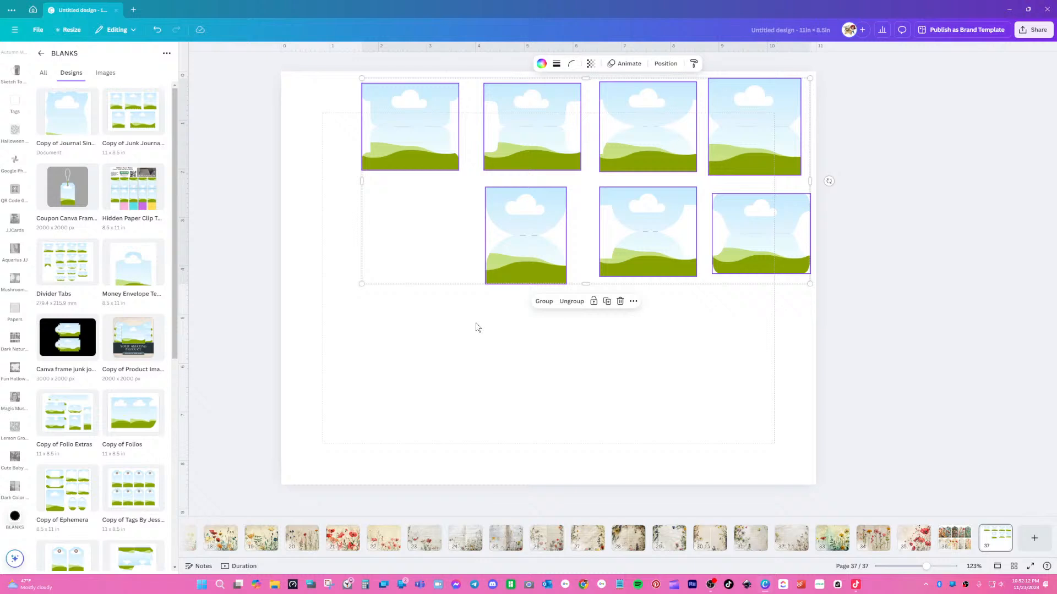
pyautogui.click(544, 302)
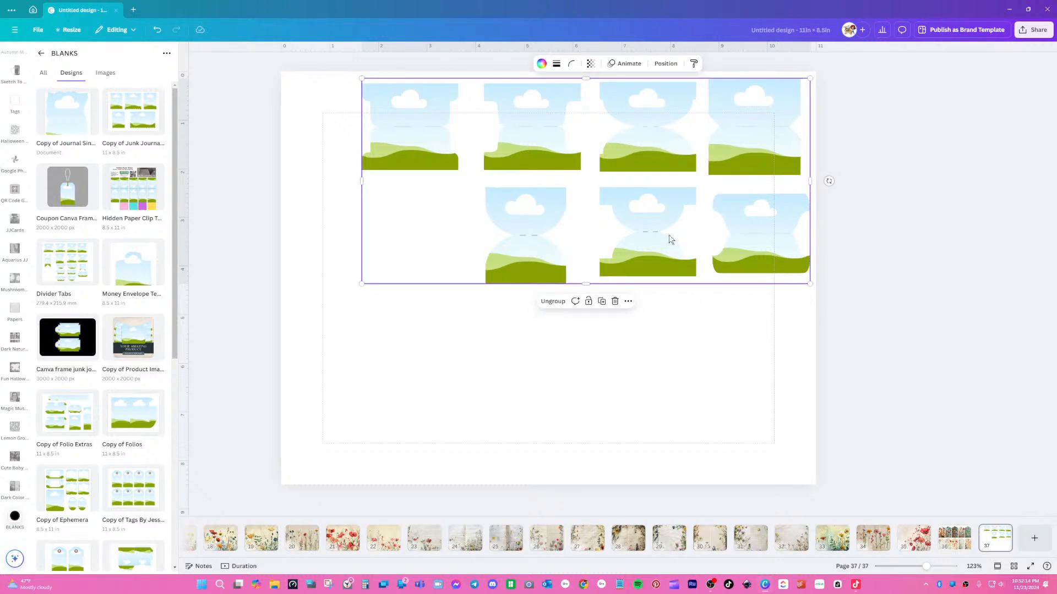
pyautogui.click(565, 299)
pyautogui.click(833, 260)
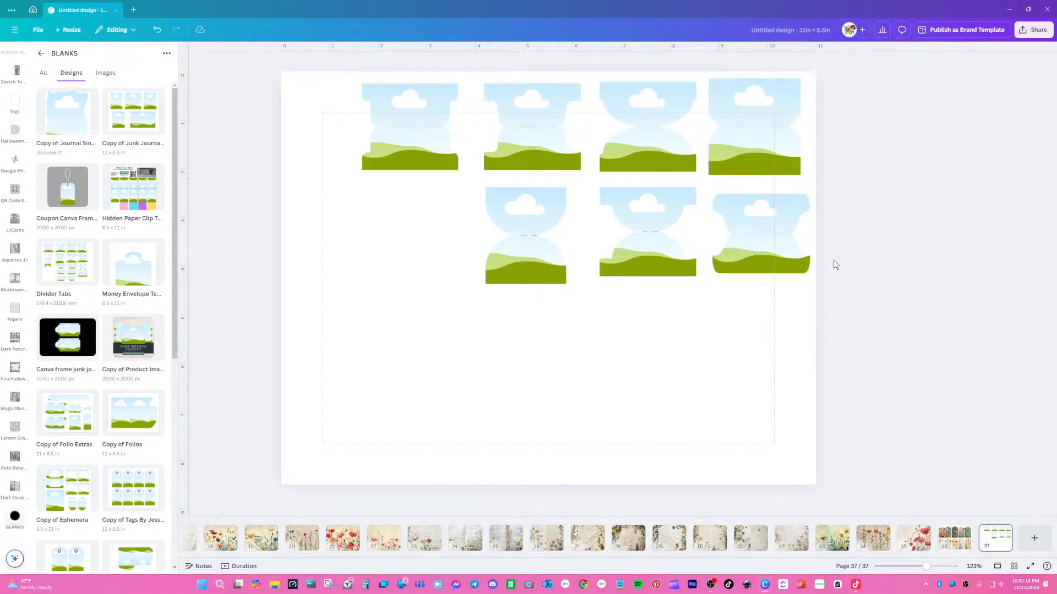
# - Try moving the last tab of the second row about 1 in down, and undo the move
pyautogui.click(766, 242)
pyautogui.moveTo(767, 242); pyautogui.dragTo(767, 282)
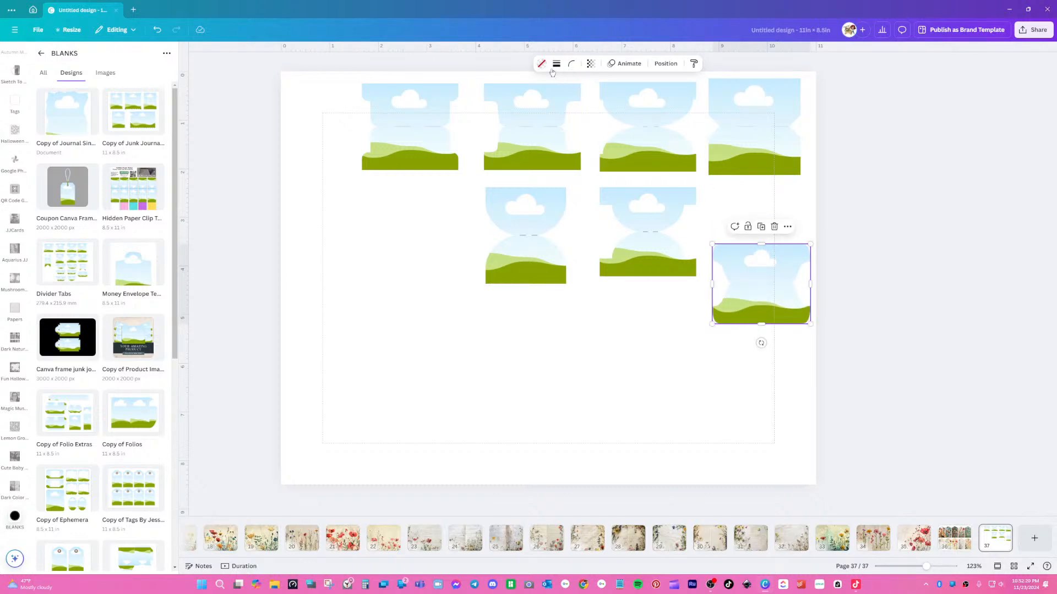
pyautogui.click(159, 33)
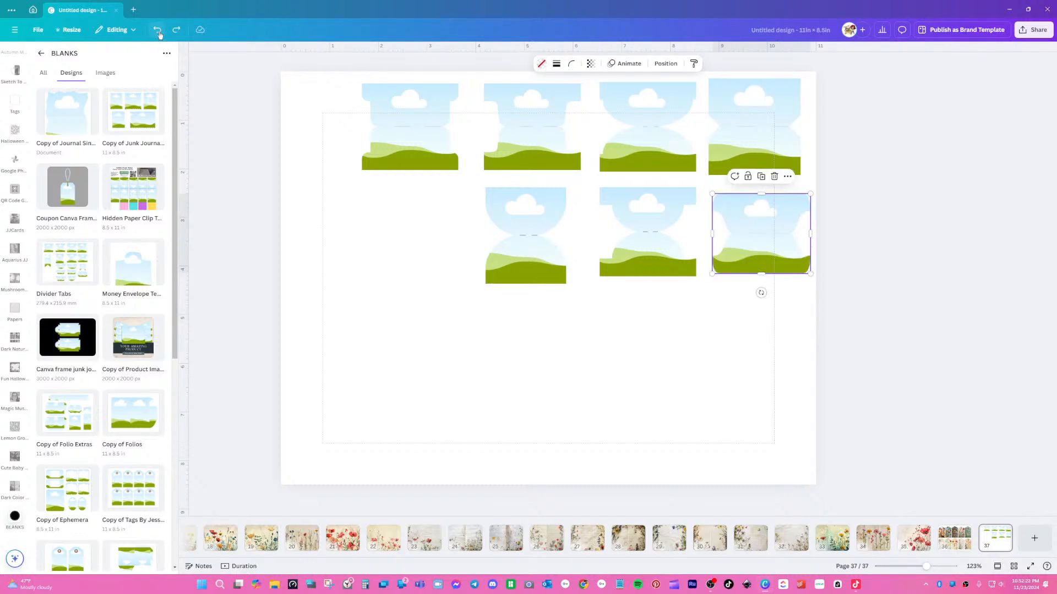
pyautogui.click(872, 207)
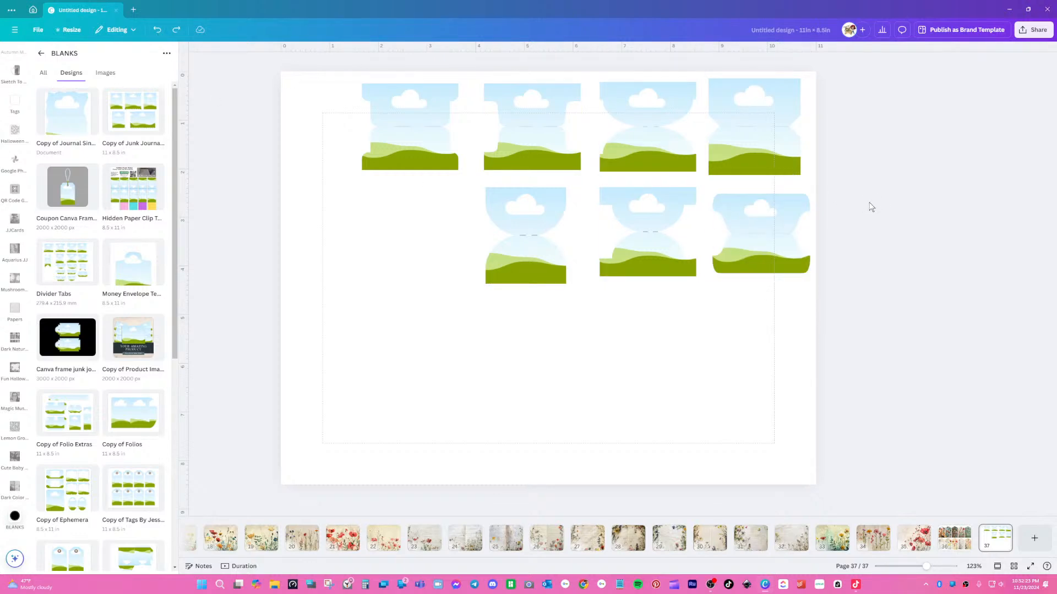
# - Nudge the last tab of the second row slightly inward from the page's edge
pyautogui.click(156, 32)
pyautogui.click(771, 255)
pyautogui.moveTo(771, 254)
pyautogui.mouseDown()
pyautogui.moveTo(771, 319)
pyautogui.moveTo(762, 237)
pyautogui.mouseUp()
pyautogui.click(850, 110)
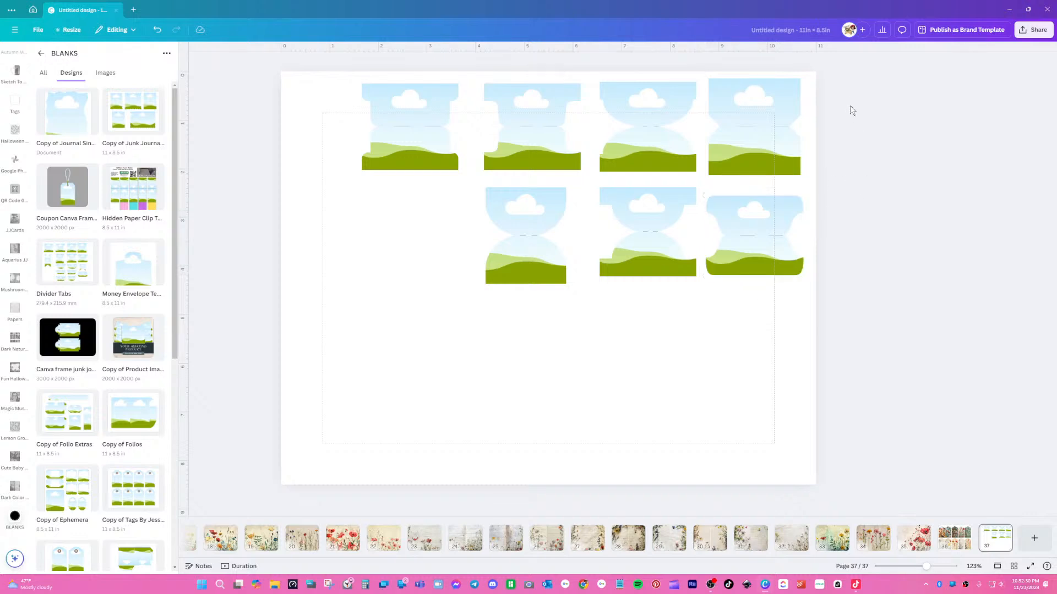
# - Duplicate all seven tabs and place the copies on the lower half of the page
pyautogui.moveTo(849, 110); pyautogui.dragTo(331, 297)
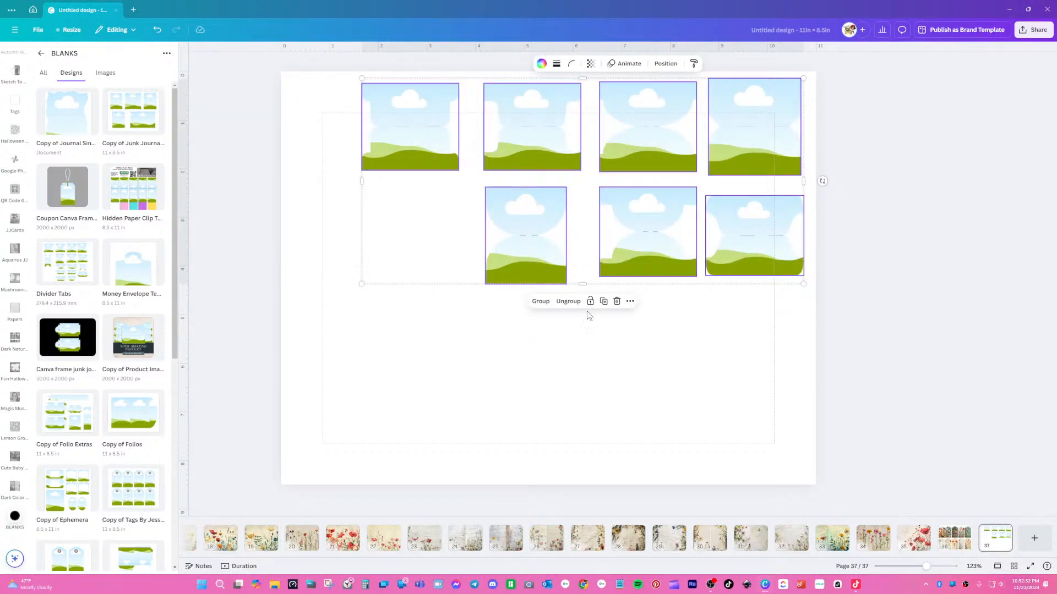
pyautogui.click(603, 301)
pyautogui.moveTo(692, 230); pyautogui.dragTo(677, 420)
pyautogui.click(917, 389)
# - Shift the four top-row tabs and the round-topped tab below them closer to the page's upper edge
pyautogui.moveTo(554, 229); pyautogui.dragTo(569, 213)
pyautogui.moveTo(424, 127); pyautogui.dragTo(438, 124)
pyautogui.moveTo(511, 133); pyautogui.dragTo(511, 129)
pyautogui.moveTo(625, 137); pyautogui.dragTo(617, 129)
pyautogui.moveTo(752, 139)
pyautogui.mouseDown()
pyautogui.moveTo(747, 130)
pyautogui.moveTo(758, 132)
pyautogui.mouseUp()
pyautogui.moveTo(659, 134); pyautogui.dragTo(674, 134)
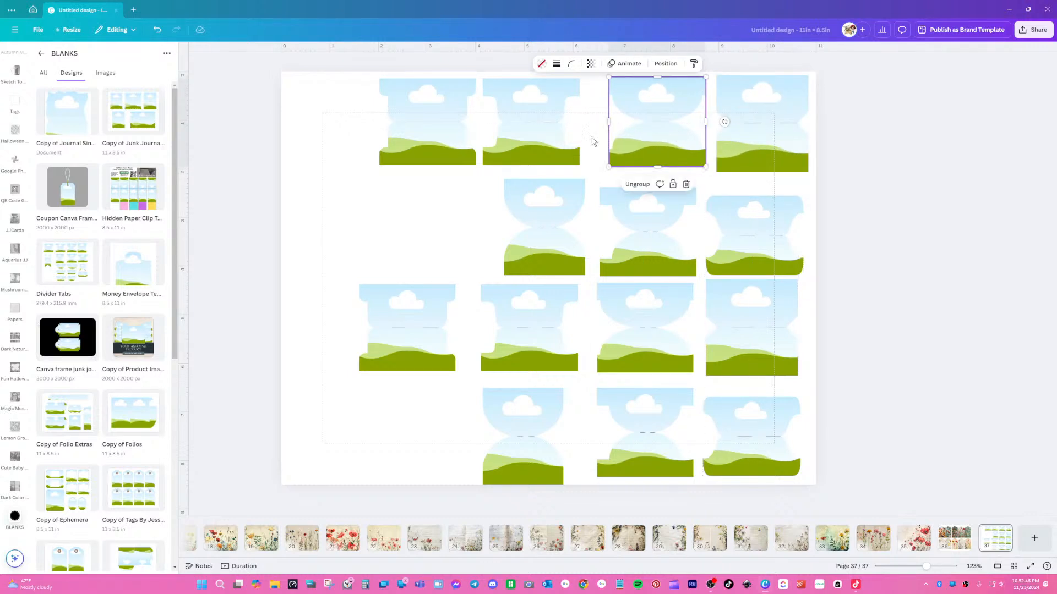
# - Close up the top row toward its last tab and place the round-topped tab in the freed first position
pyautogui.moveTo(540, 139); pyautogui.dragTo(562, 138)
pyautogui.click(435, 138)
pyautogui.moveTo(435, 137); pyautogui.dragTo(460, 157)
pyautogui.click(544, 228)
pyautogui.moveTo(544, 229); pyautogui.dragTo(368, 160)
# - Tighten the last two second-row tabs under the top row and move copies of the two square-shouldered tabs in beside them
pyautogui.moveTo(748, 228); pyautogui.dragTo(756, 218)
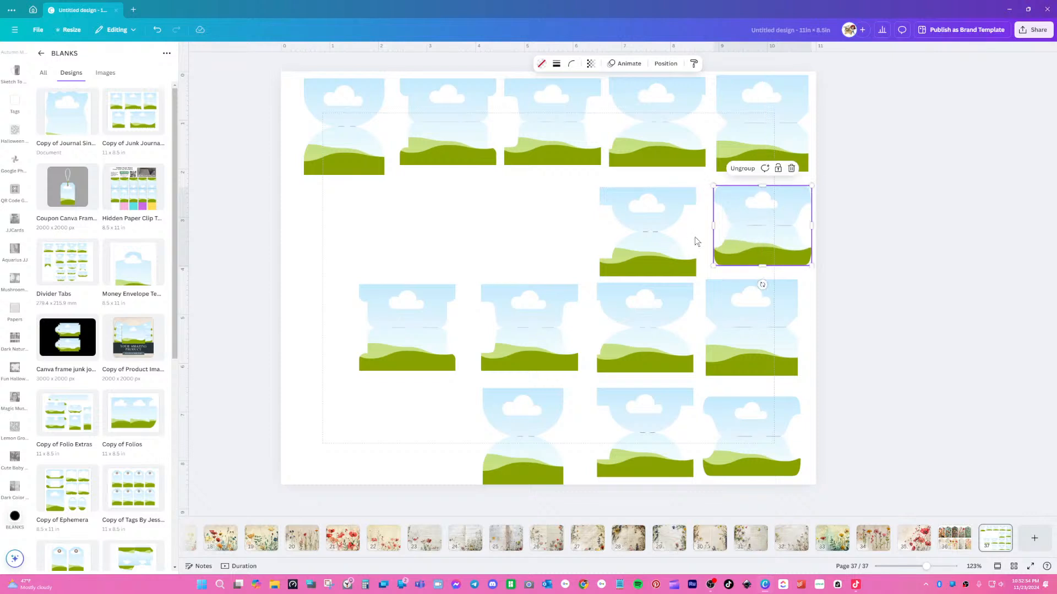
pyautogui.click(663, 228)
pyautogui.moveTo(662, 229); pyautogui.dragTo(672, 223)
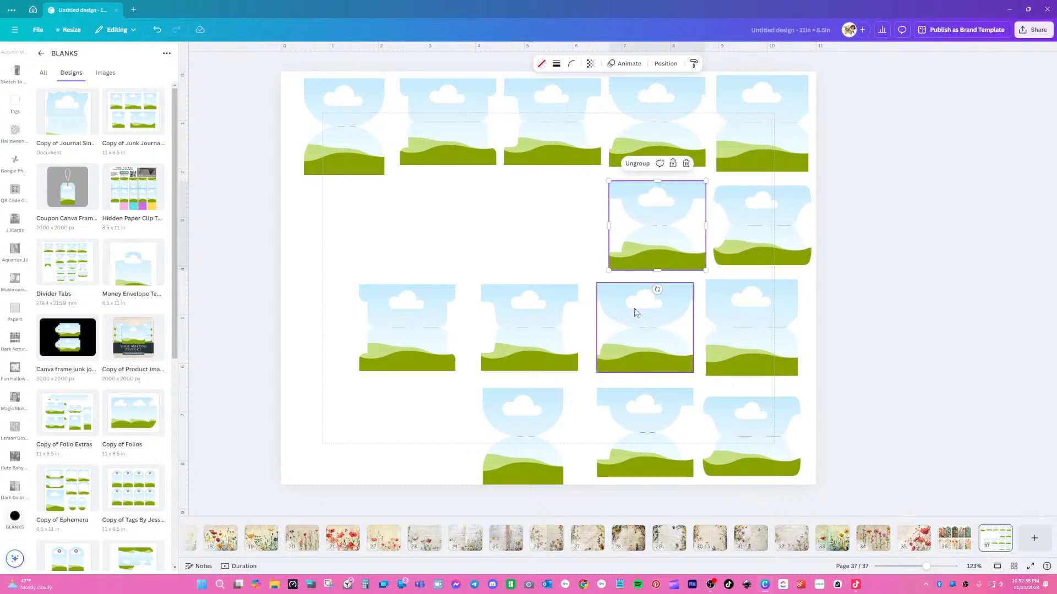
pyautogui.click(414, 324)
pyautogui.moveTo(414, 325); pyautogui.dragTo(450, 212)
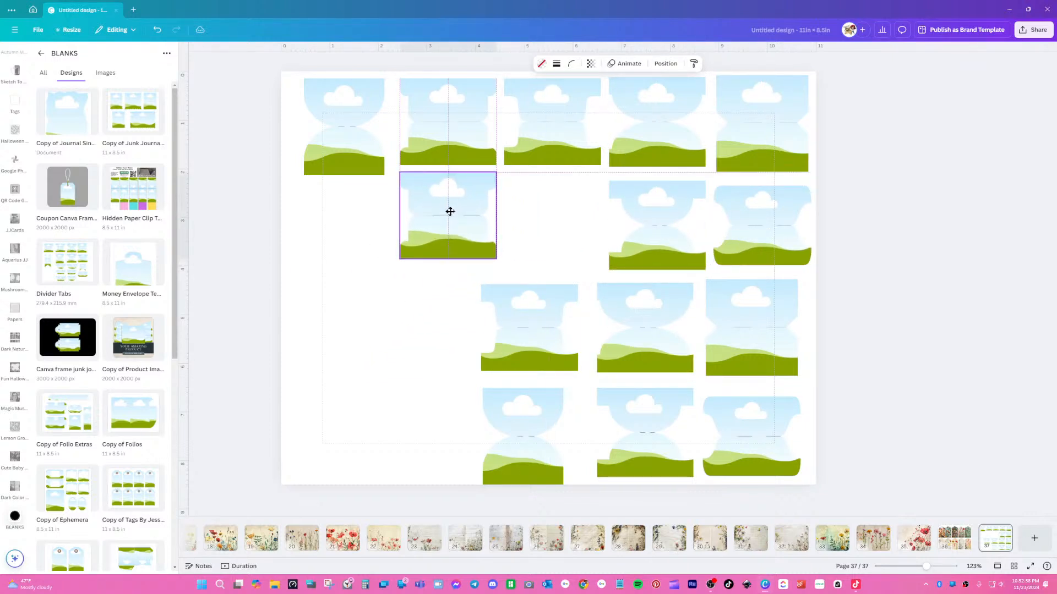
pyautogui.click(519, 332)
pyautogui.moveTo(518, 332); pyautogui.dragTo(547, 228)
# - Delete the round-topped tab frame from the top row and its copy from the lower half of the page
pyautogui.click(344, 152)
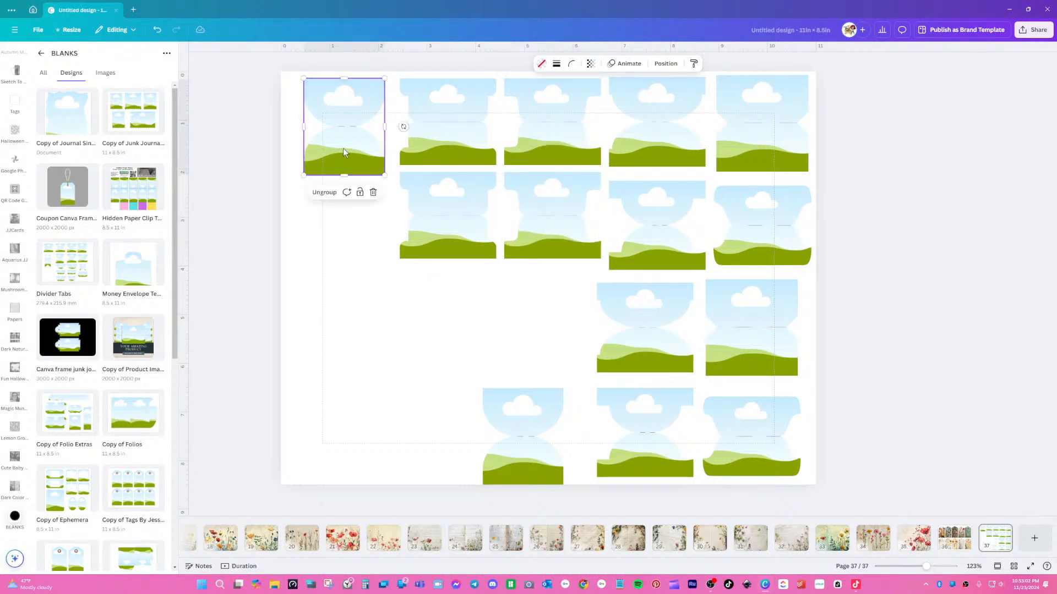
pyautogui.press('Delete')
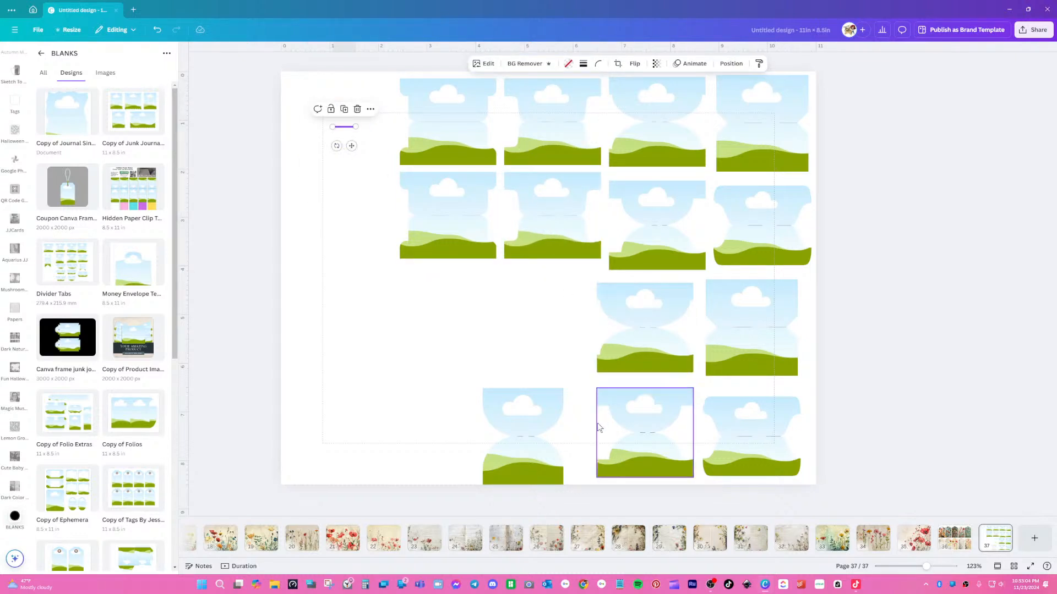
pyautogui.click(539, 437)
pyautogui.press('Delete')
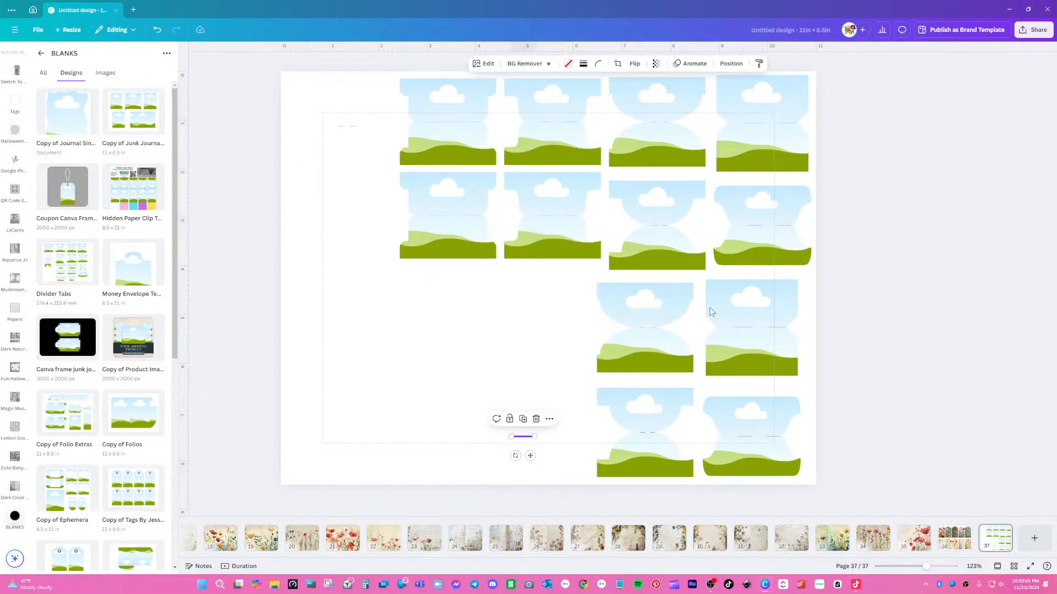
# - Move the second row's half-round tab with square shoulders to the top row's first position, and delete the second row's rounded-corner tab
pyautogui.click(666, 230)
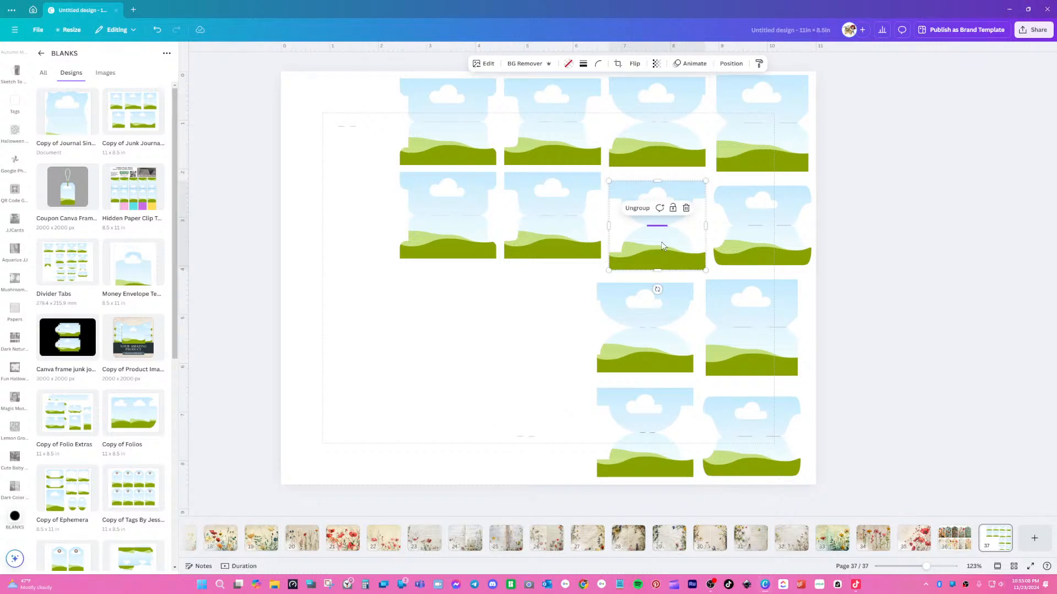
pyautogui.moveTo(662, 246); pyautogui.dragTo(349, 249)
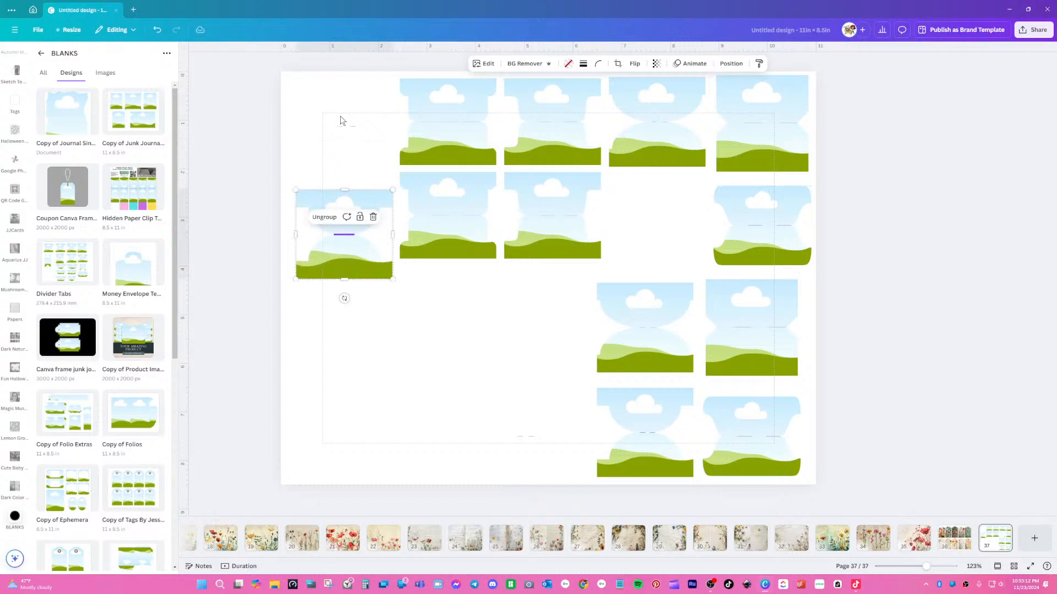
pyautogui.moveTo(341, 120); pyautogui.dragTo(348, 143)
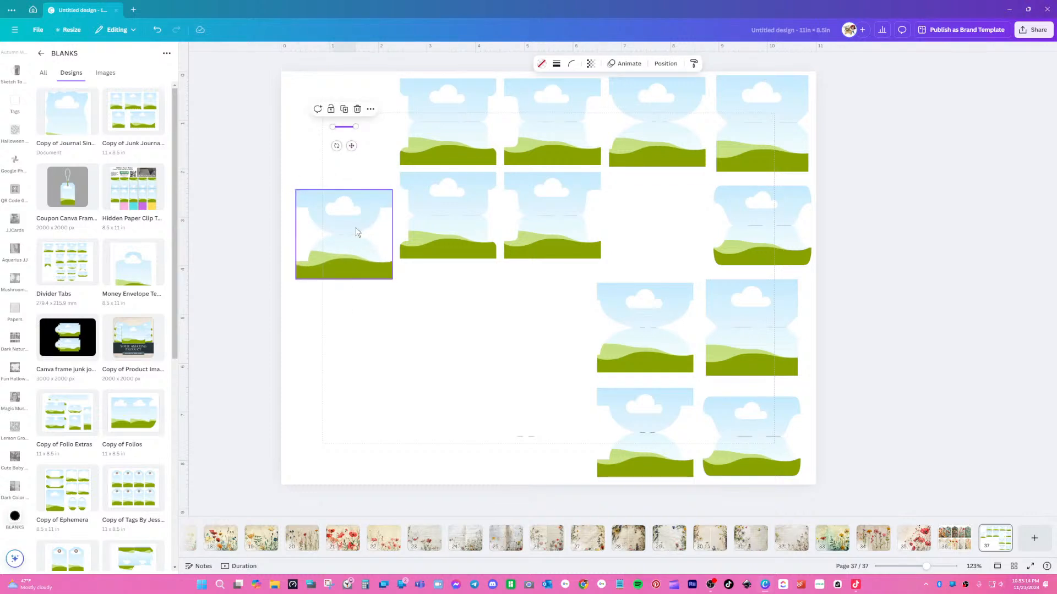
pyautogui.moveTo(356, 232); pyautogui.dragTo(349, 117)
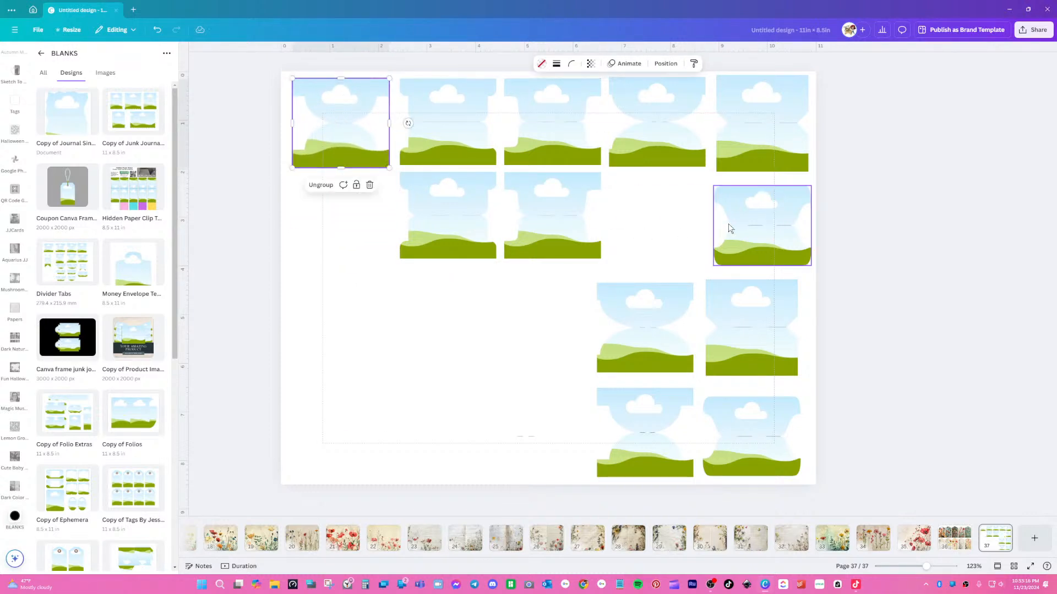
pyautogui.click(736, 229)
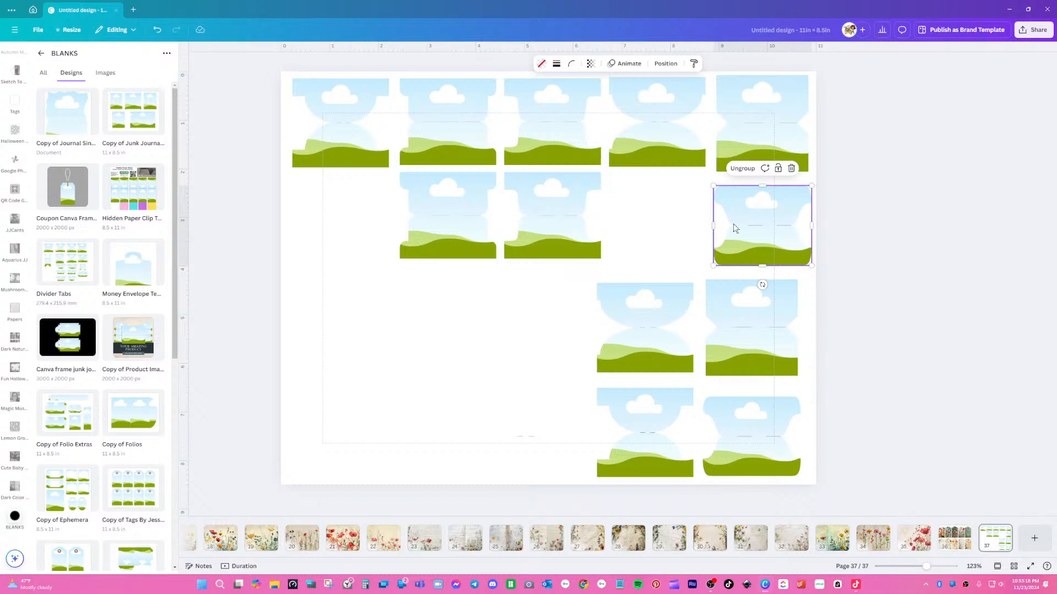
pyautogui.press('Delete')
# - Try deleting all the tabs below the top row, and undo the deletion
pyautogui.moveTo(843, 190); pyautogui.dragTo(424, 487)
pyautogui.press('Delete')
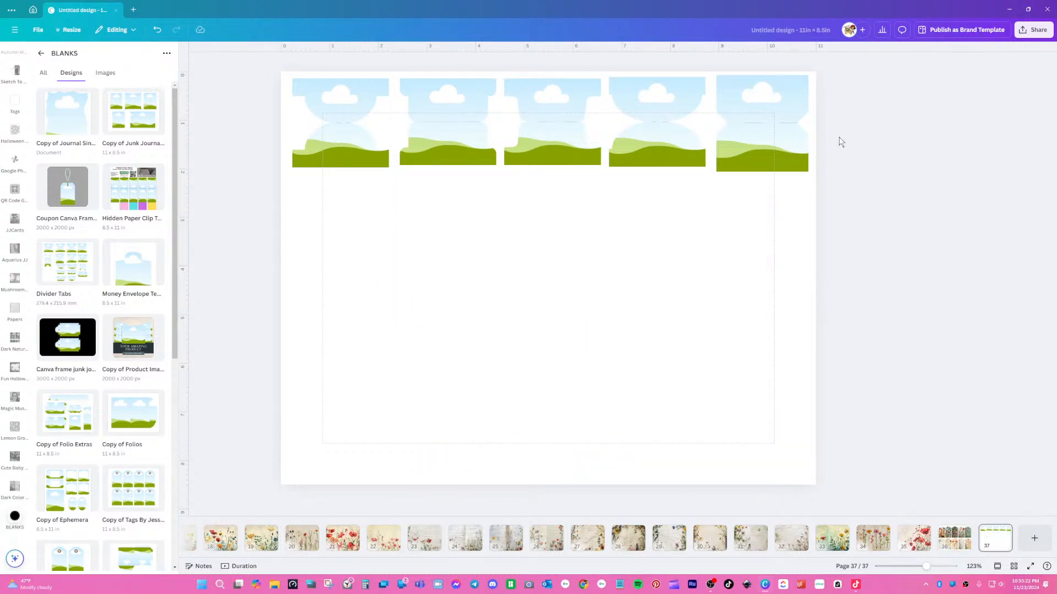
pyautogui.moveTo(840, 82); pyautogui.dragTo(792, 210)
pyautogui.click(157, 31)
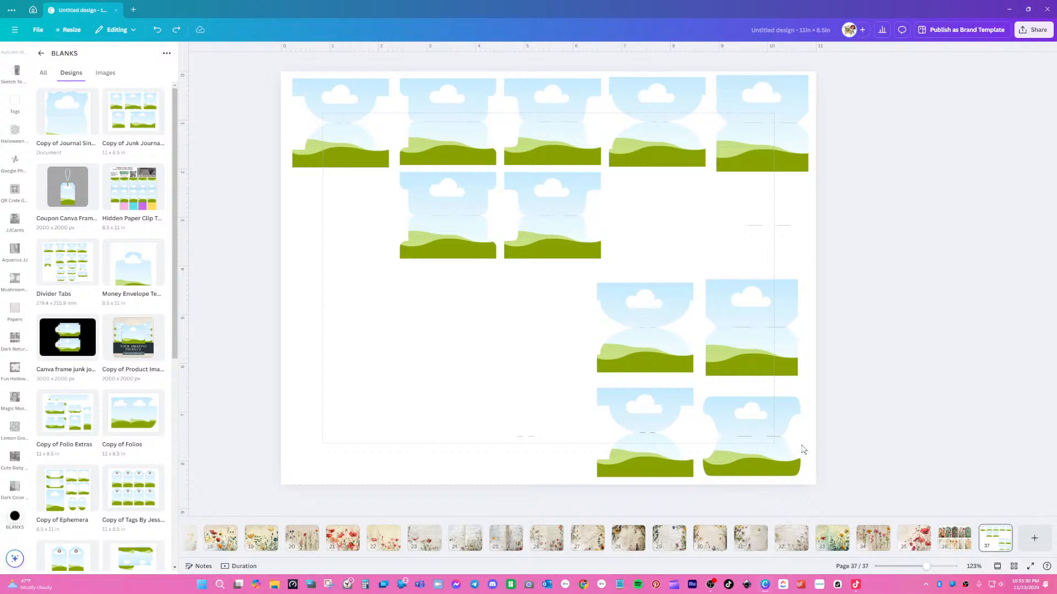
# - Move the lower rounded-corner tab to just below the top row's fourth tab and delete all other tabs beneath the top row
pyautogui.click(741, 458)
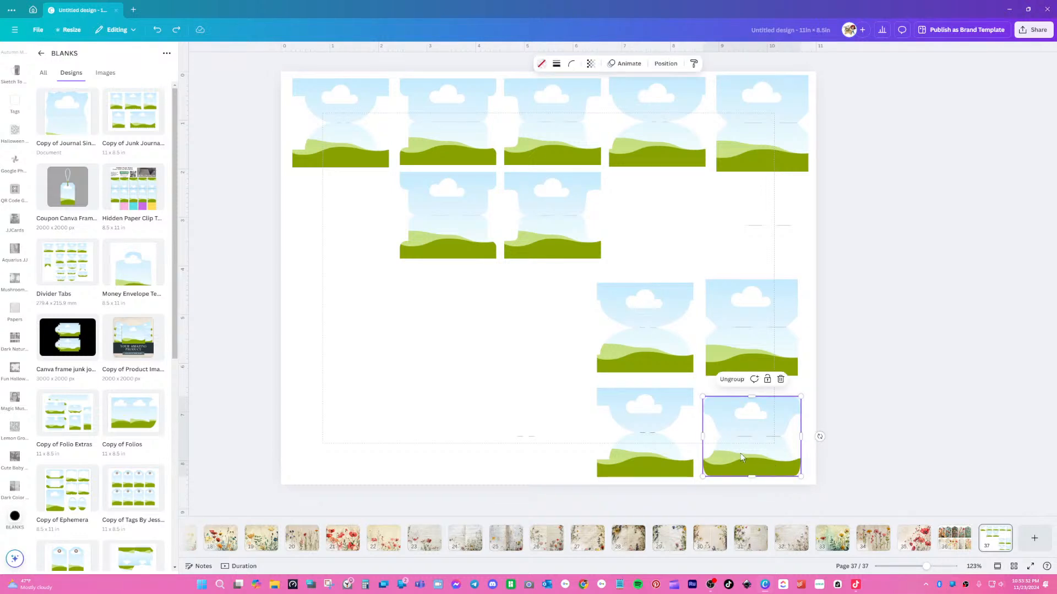
pyautogui.moveTo(741, 458); pyautogui.dragTo(650, 234)
pyautogui.moveTo(854, 321); pyautogui.dragTo(622, 459)
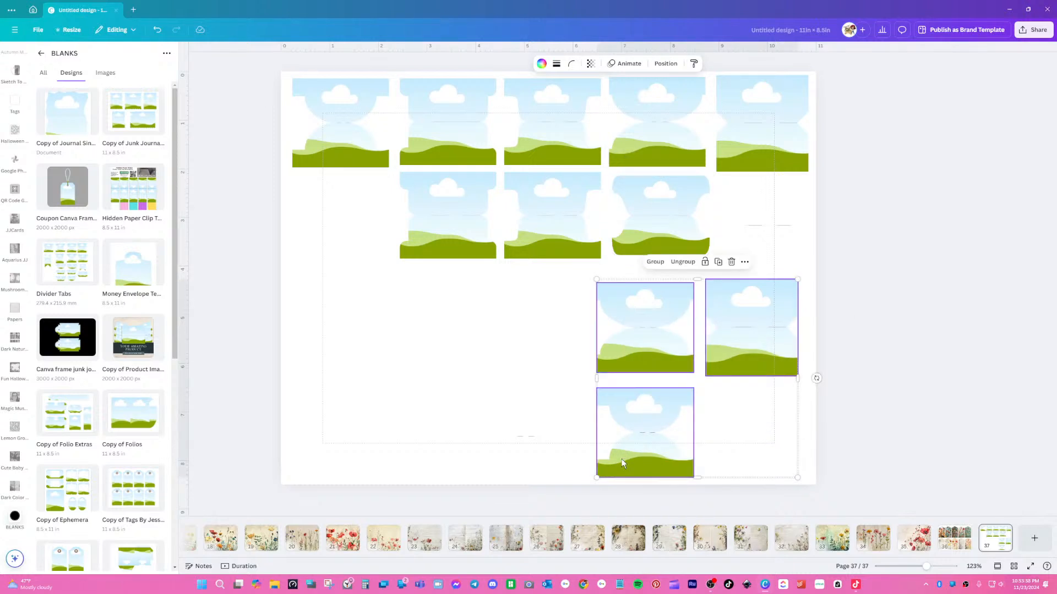
pyautogui.press('Delete')
pyautogui.moveTo(374, 219); pyautogui.dragTo(572, 264)
pyautogui.press('Delete')
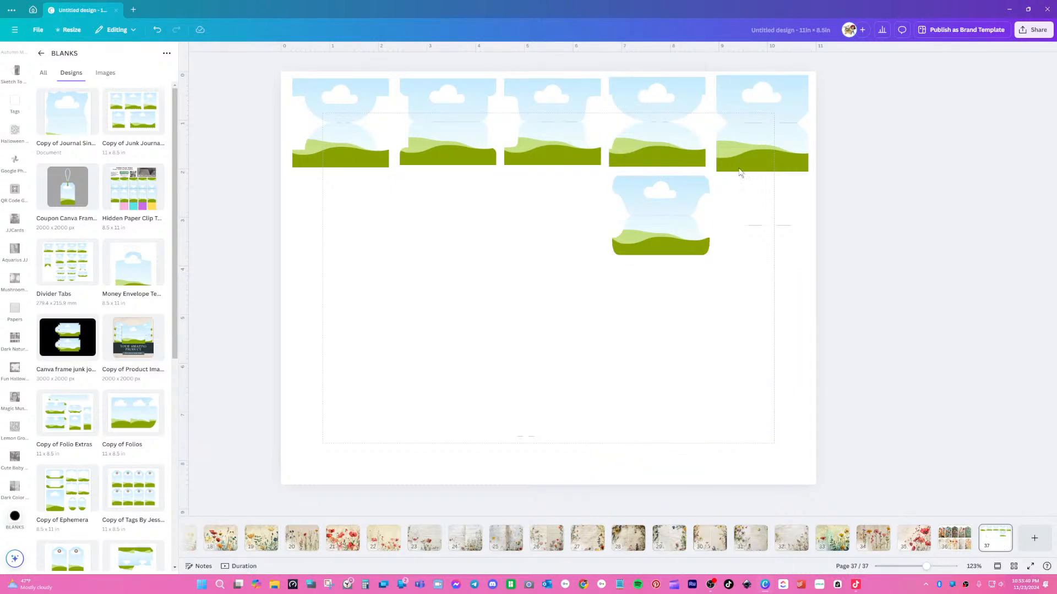
# - Delete the last tab of the top row together with its fold-line frame
pyautogui.click(769, 108)
pyautogui.press('Delete')
pyautogui.click(770, 124)
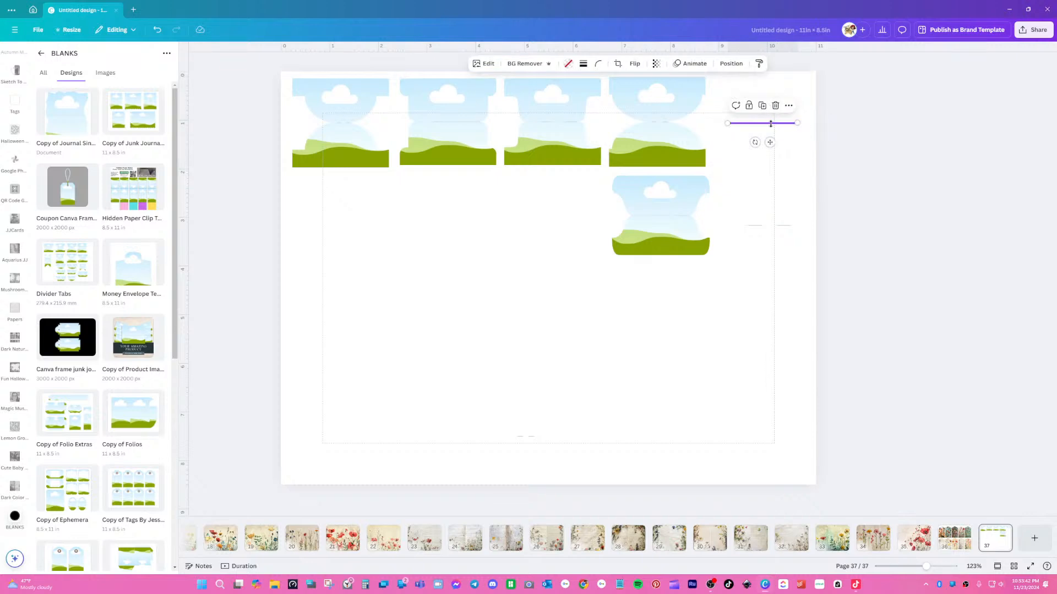
pyautogui.click(775, 105)
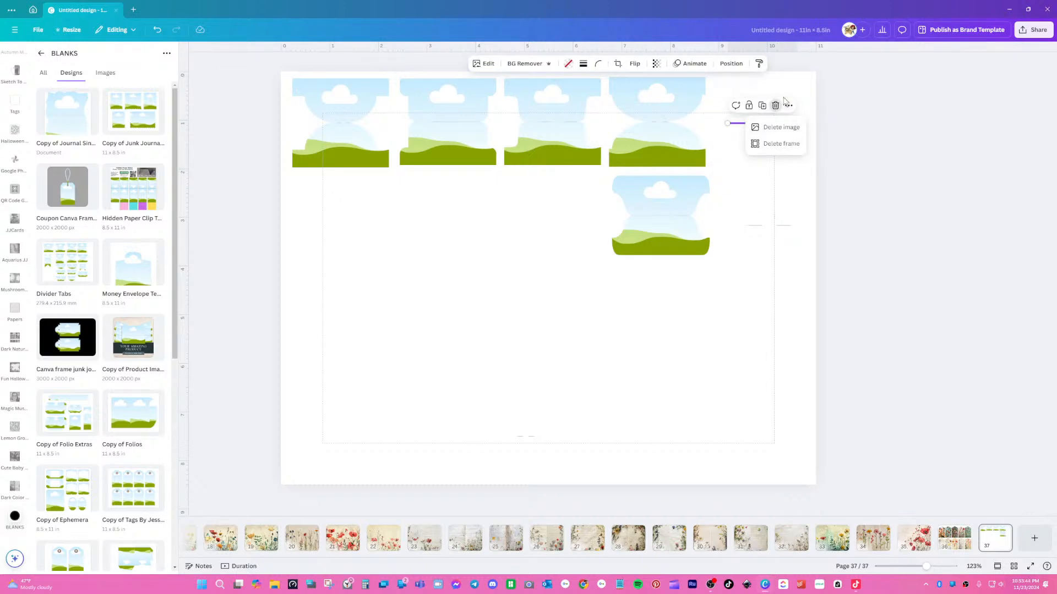
pyautogui.click(779, 144)
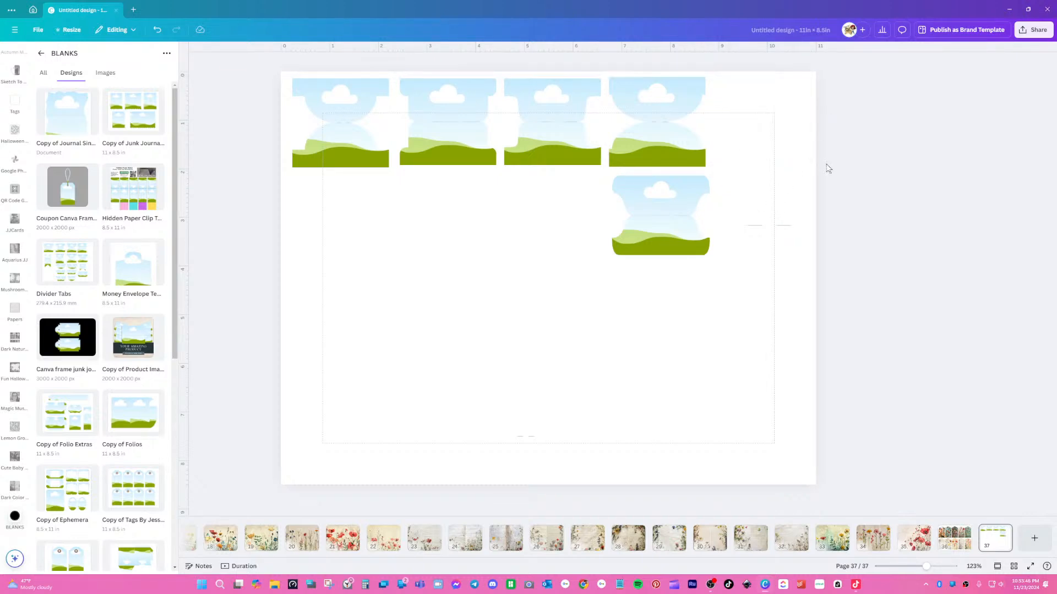
# - Remove the stray fold line beside the rounded-corner tab and move that tab into the top row's last position
pyautogui.moveTo(810, 209); pyautogui.dragTo(744, 286)
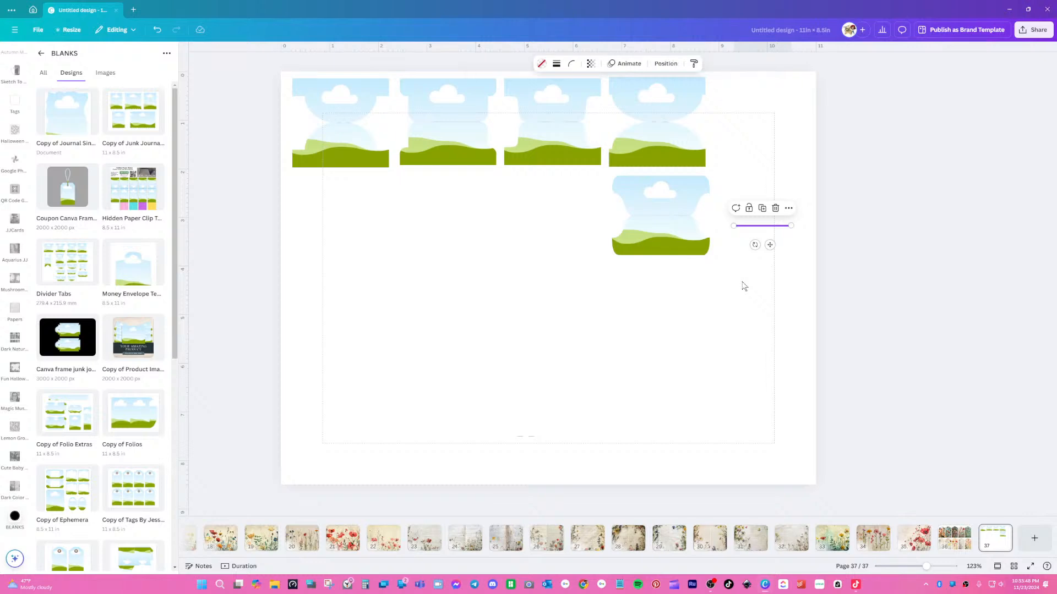
pyautogui.moveTo(687, 229); pyautogui.dragTo(770, 125)
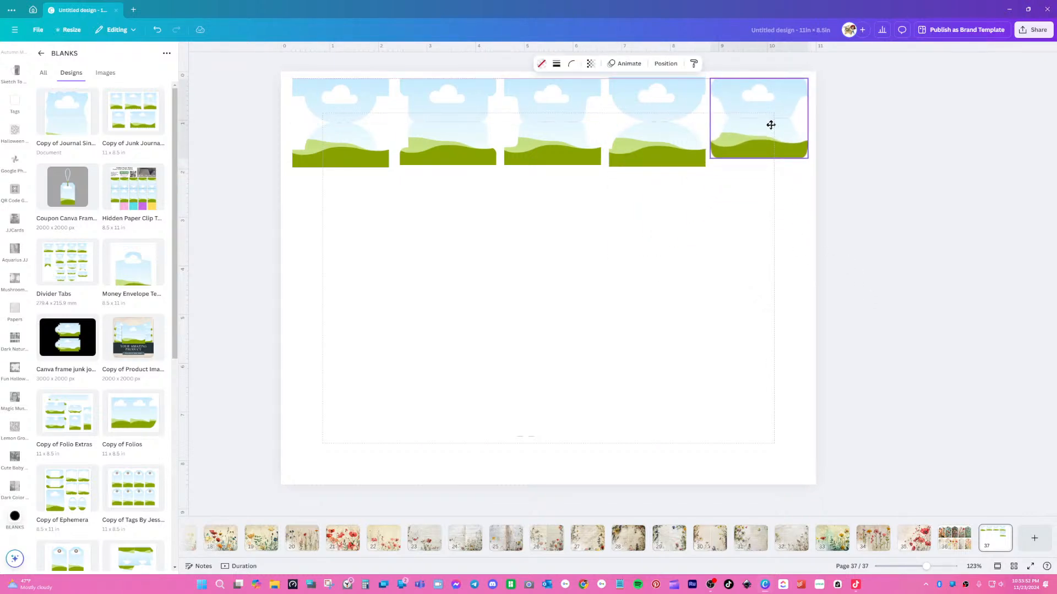
pyautogui.click(869, 160)
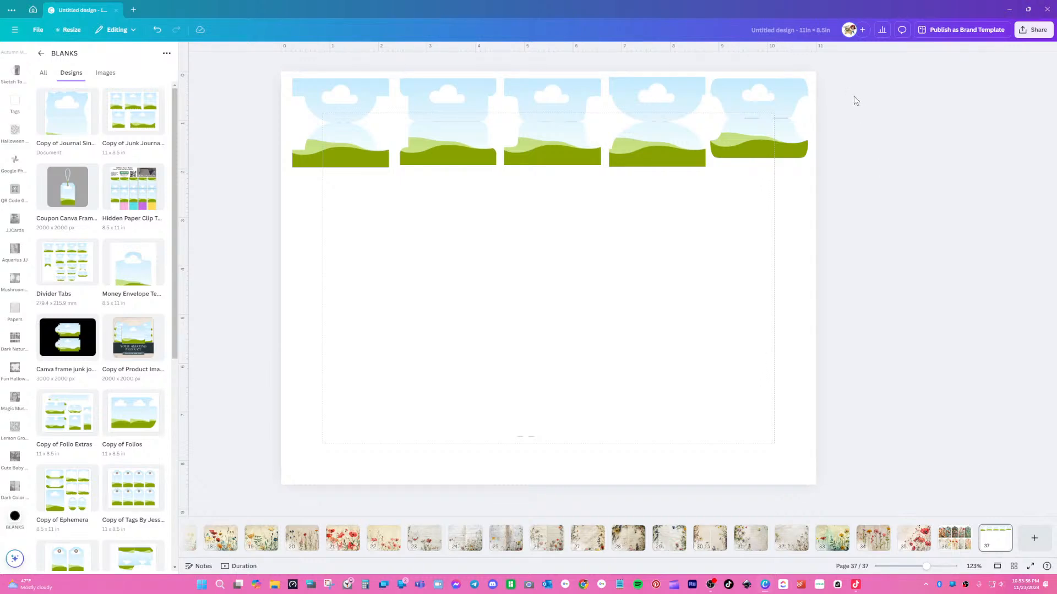
# - Nudge the first and last top-row tabs slightly outward to even the spacing across the row
pyautogui.moveTo(839, 88); pyautogui.dragTo(284, 187)
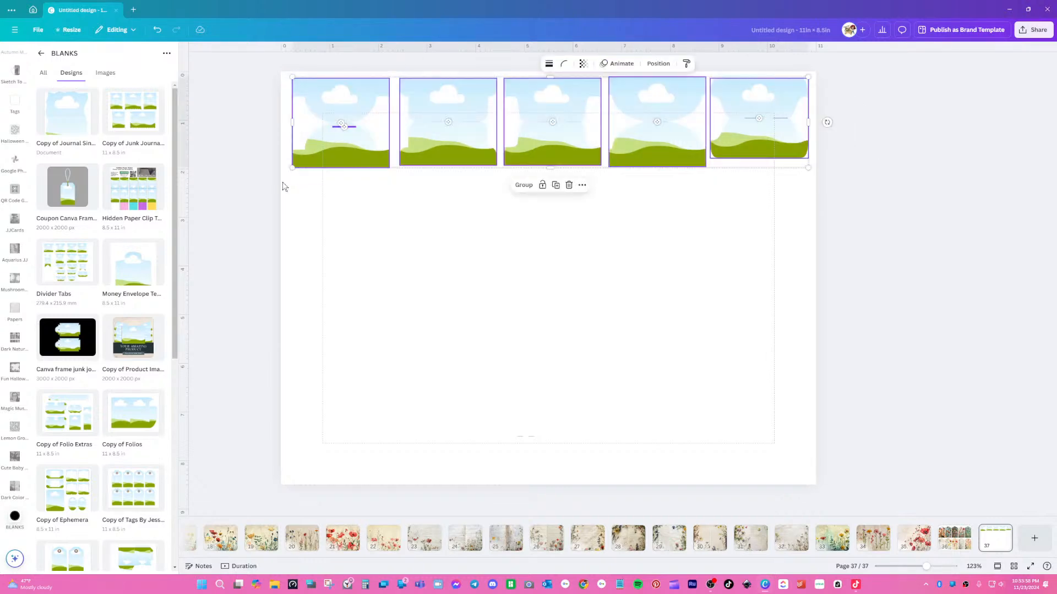
pyautogui.click(373, 242)
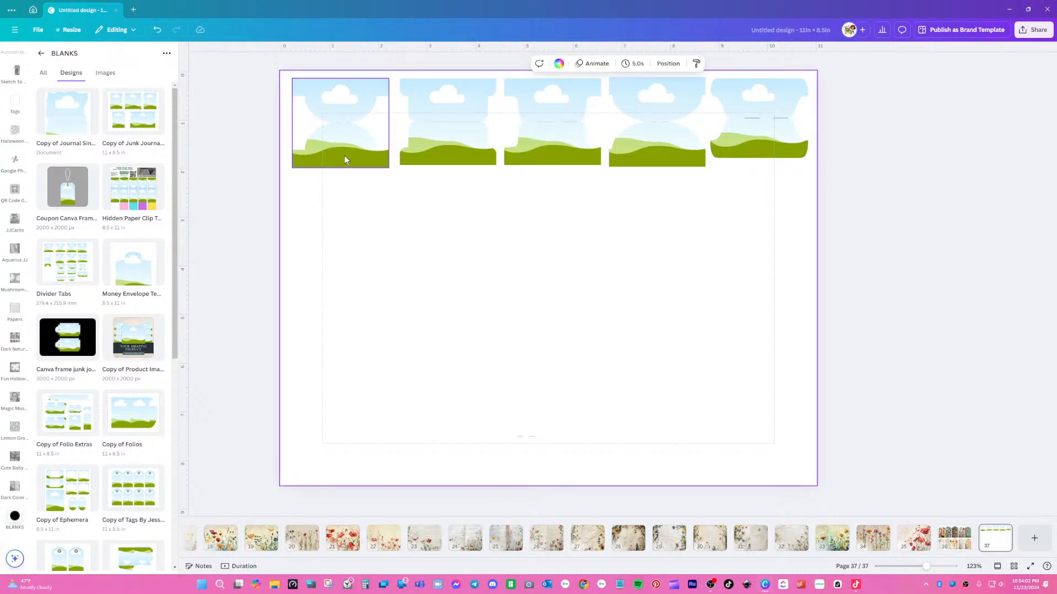
pyautogui.moveTo(345, 160)
pyautogui.mouseDown()
pyautogui.moveTo(346, 266)
pyautogui.moveTo(342, 160)
pyautogui.mouseUp()
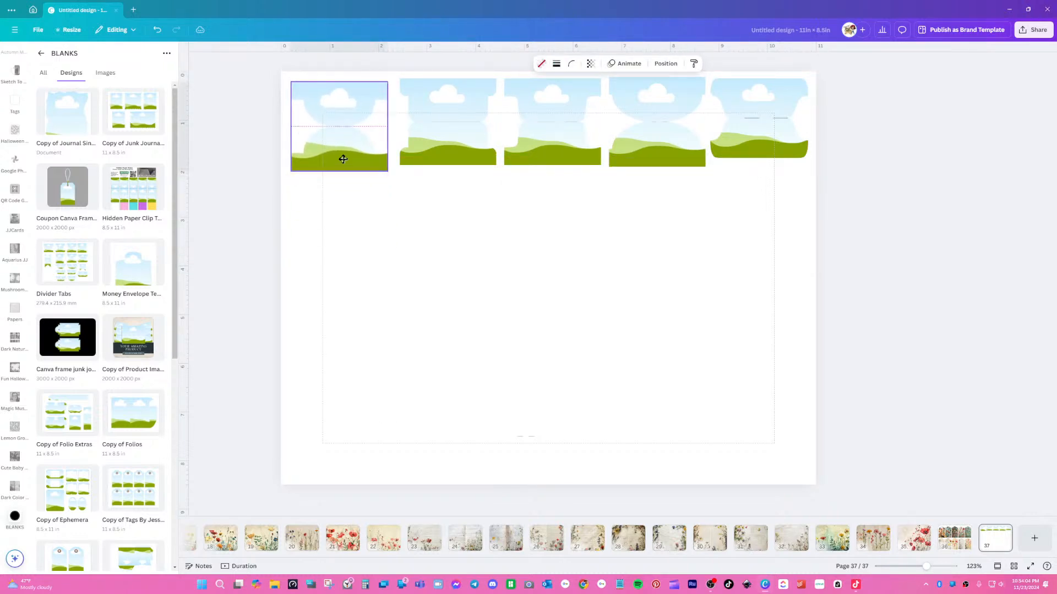
pyautogui.click(576, 254)
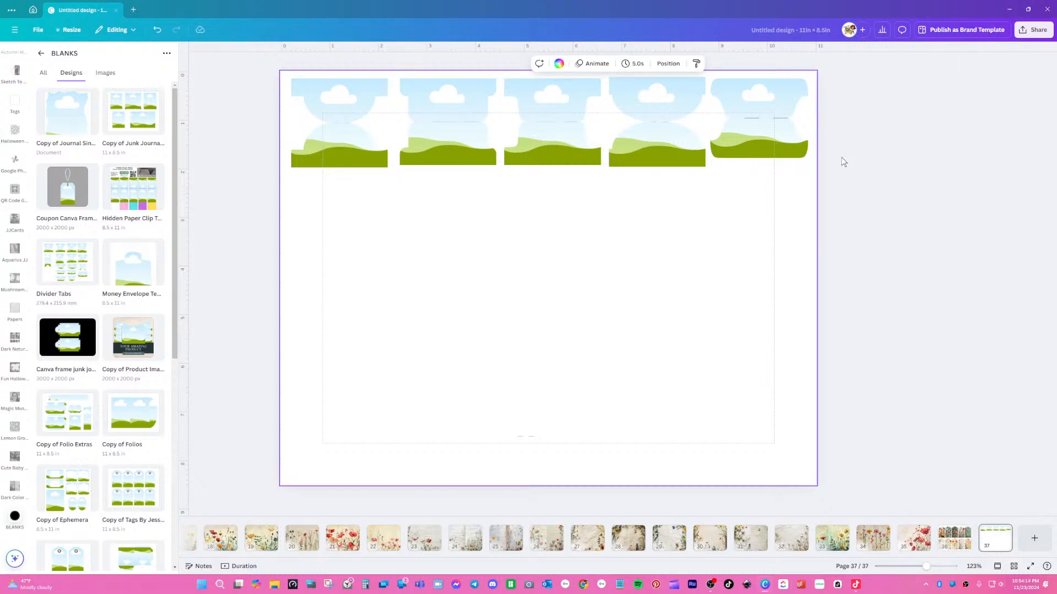
pyautogui.moveTo(836, 83); pyautogui.dragTo(886, 190)
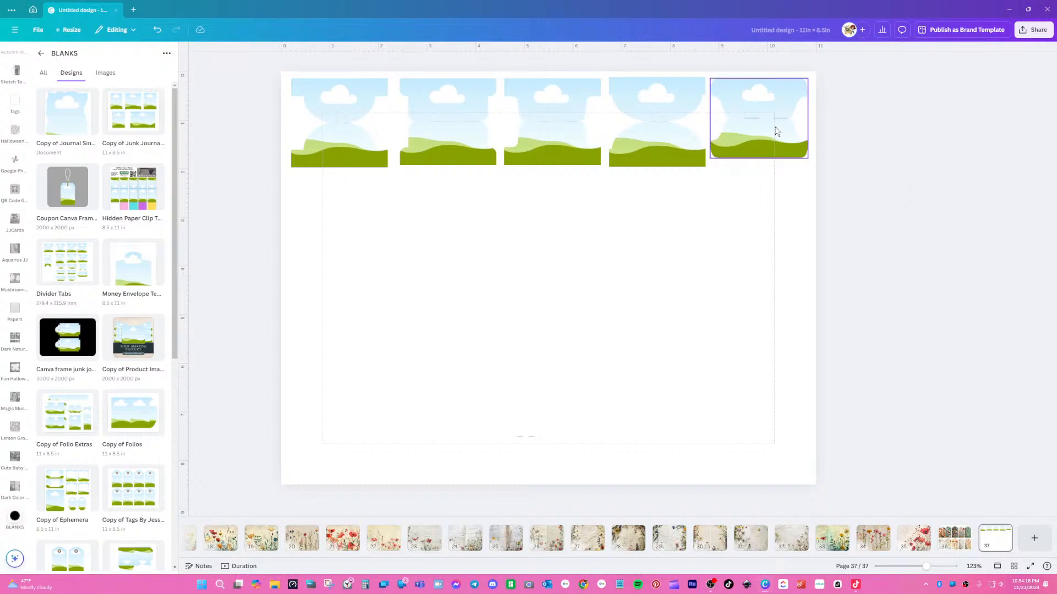
pyautogui.moveTo(773, 129)
pyautogui.mouseDown()
pyautogui.moveTo(776, 139)
pyautogui.moveTo(776, 128)
pyautogui.mouseUp()
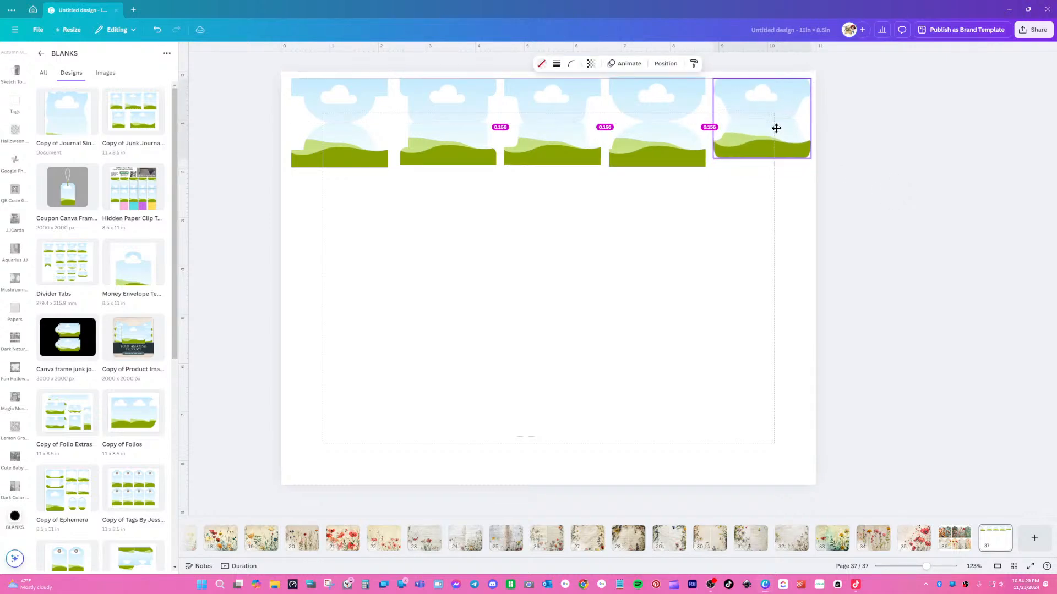
# - Move the first tab aside, remove the stray fold line beneath it, and return the tab to the row's start
pyautogui.click(346, 144)
pyautogui.moveTo(347, 144); pyautogui.dragTo(348, 231)
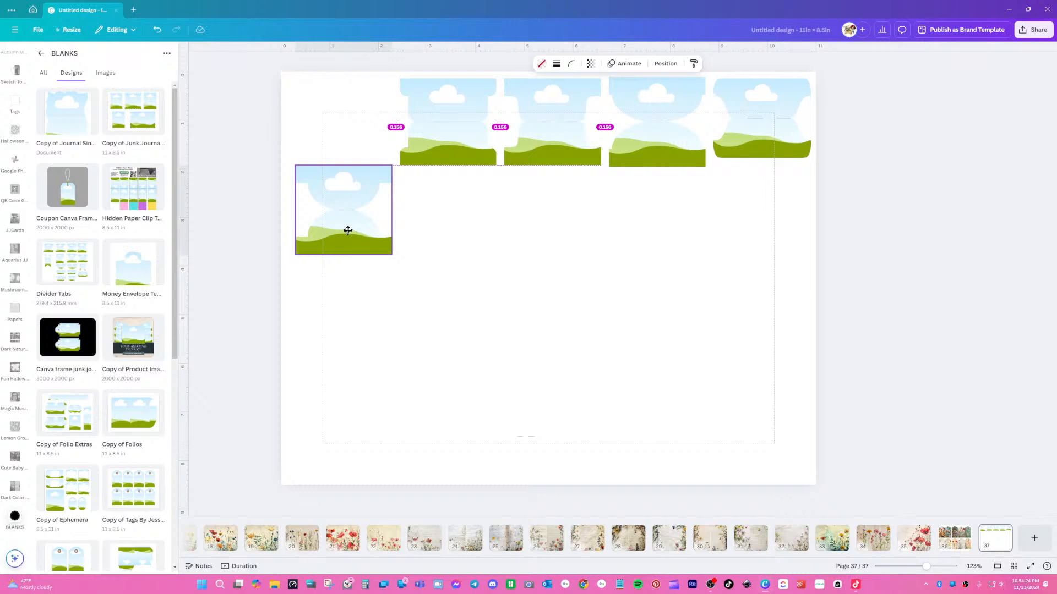
pyautogui.click(344, 127)
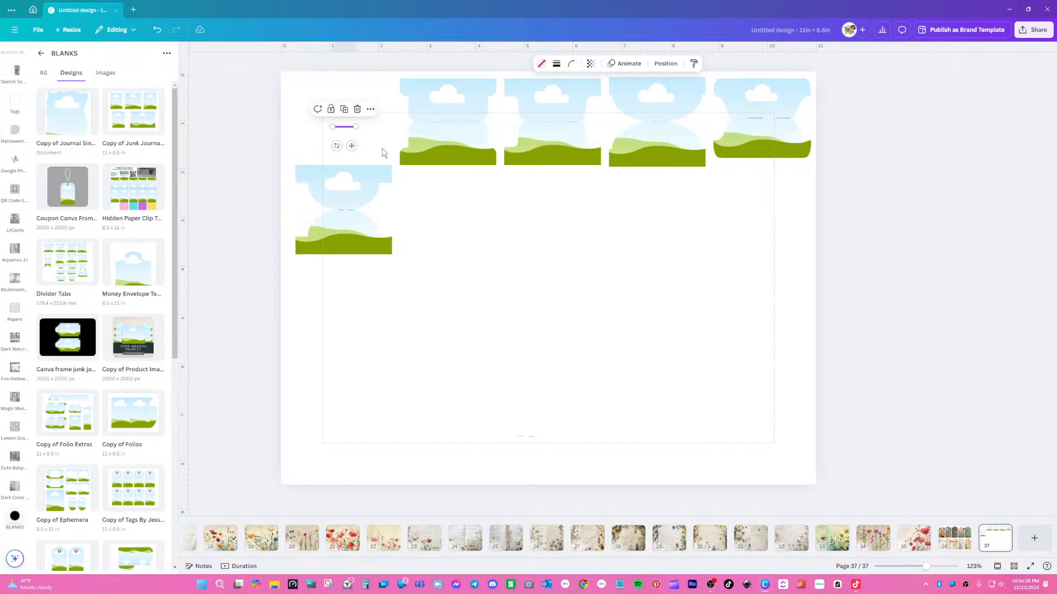
pyautogui.click(334, 215)
pyautogui.moveTo(334, 215); pyautogui.dragTo(325, 141)
# - Shift the second, third and fourth top-row tabs toward the first tab with even gaps between them
pyautogui.moveTo(437, 149); pyautogui.dragTo(431, 151)
pyautogui.moveTo(531, 150); pyautogui.dragTo(523, 151)
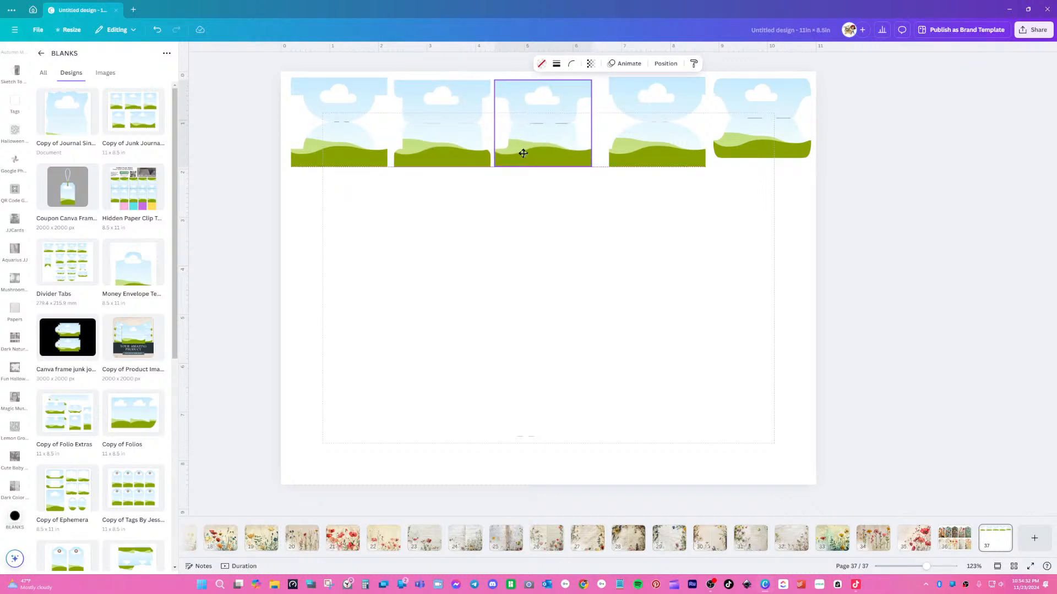
pyautogui.moveTo(619, 154); pyautogui.dragTo(623, 151)
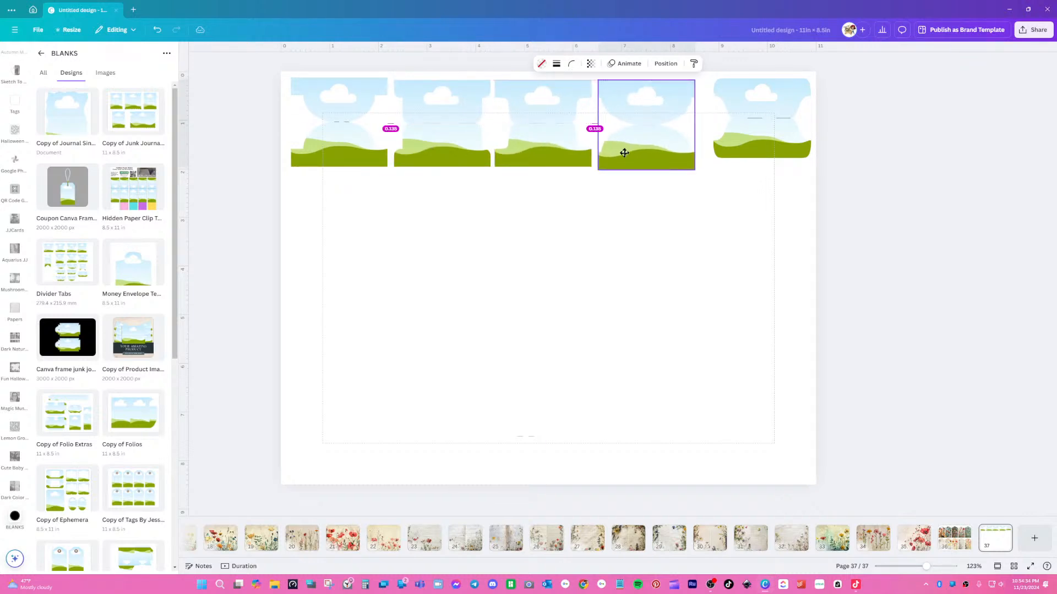
# - Move the last top-row tab closer to the fourth tab and resize both to match the row's height
pyautogui.moveTo(735, 144); pyautogui.dragTo(731, 143)
pyautogui.click(657, 155)
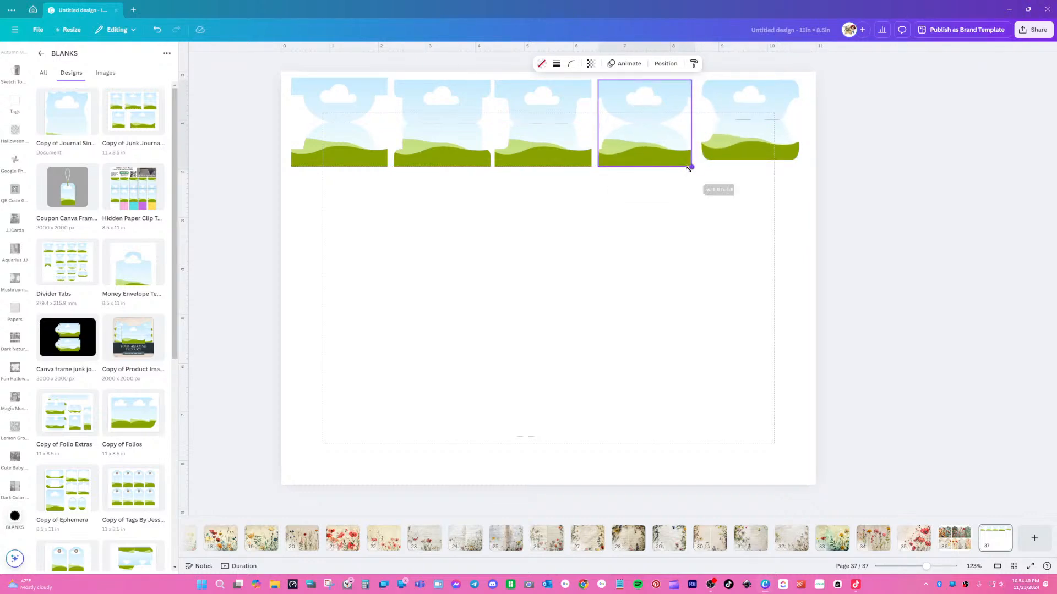
pyautogui.moveTo(695, 170); pyautogui.dragTo(691, 167)
pyautogui.click(731, 147)
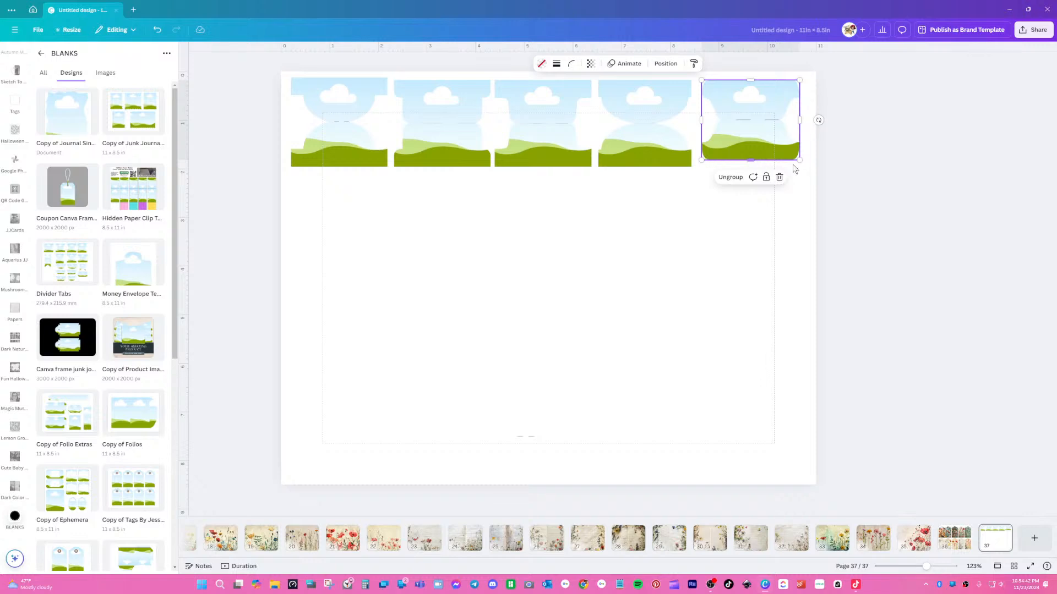
pyautogui.moveTo(799, 159); pyautogui.dragTo(807, 167)
pyautogui.click(867, 188)
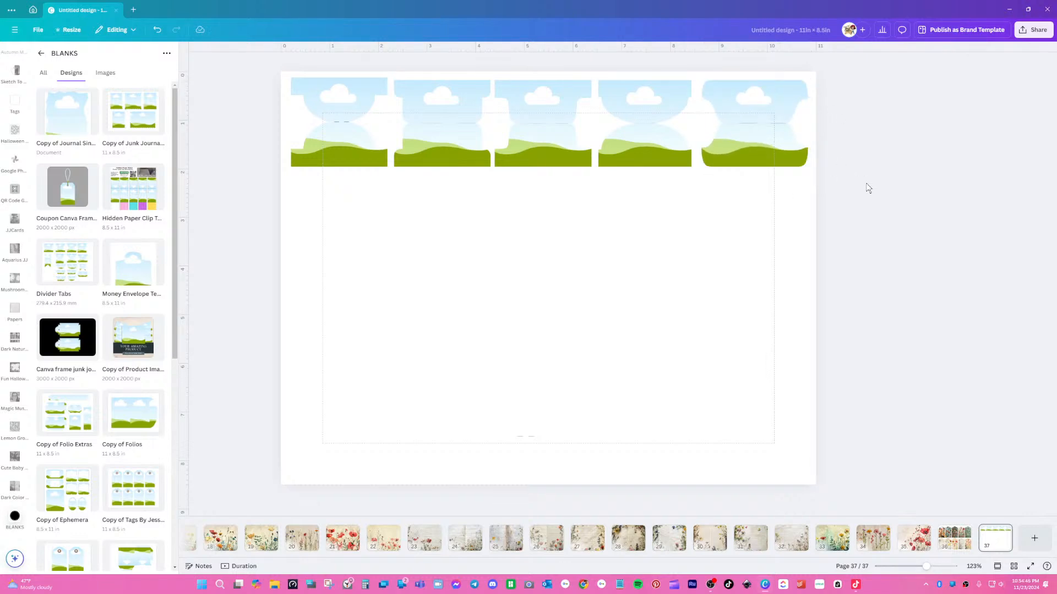
# - Shrink the first top-row tab slightly so its upper edge lines up with the rest of the row
pyautogui.click(308, 144)
pyautogui.moveTo(290, 77); pyautogui.dragTo(293, 79)
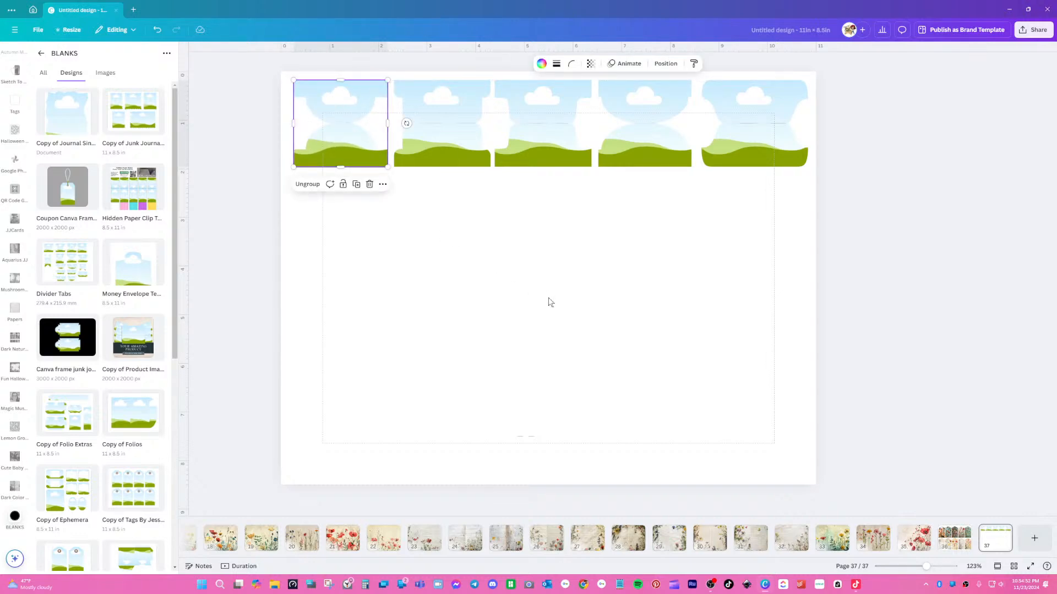
pyautogui.click(550, 302)
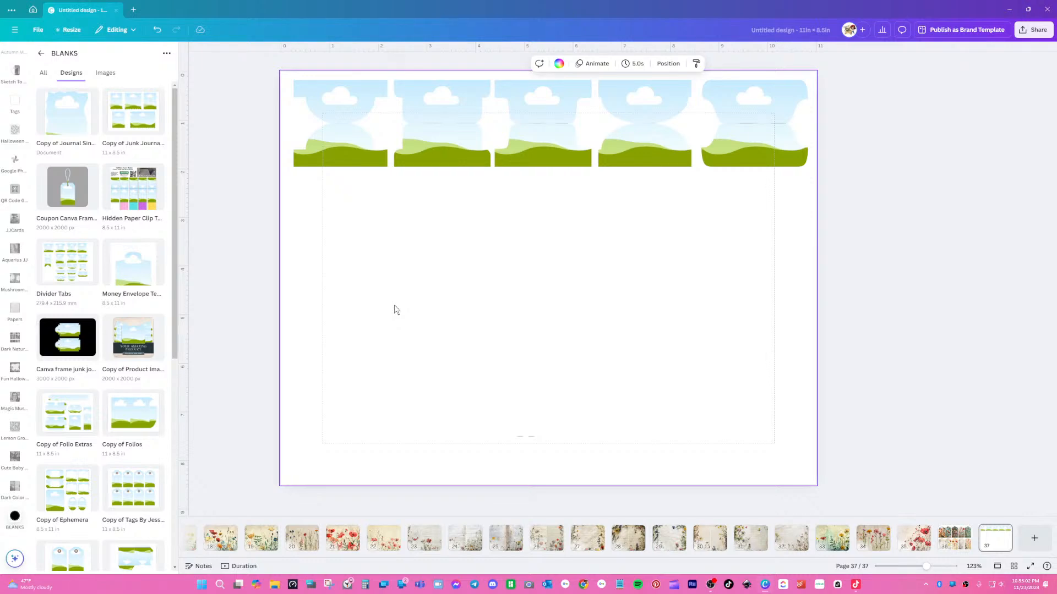
# - Try the Money Envelope template from the BLANKS folder on page 37 and undo its insertion
pyautogui.scroll(-6, 97, 349)
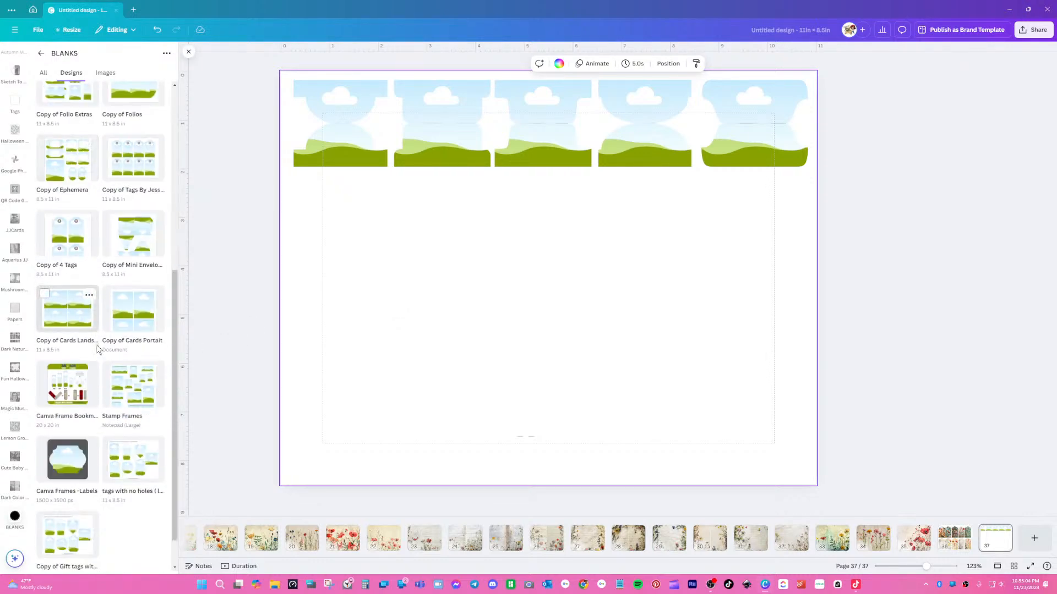
pyautogui.scroll(-1, 99, 350)
pyautogui.scroll(1, 125, 353)
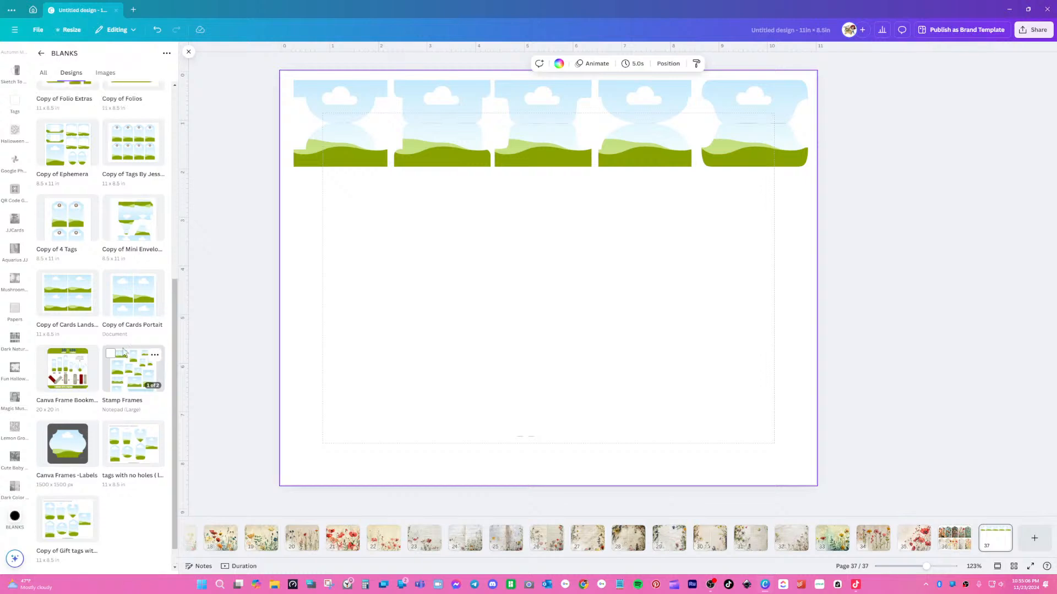
pyautogui.scroll(5, 125, 353)
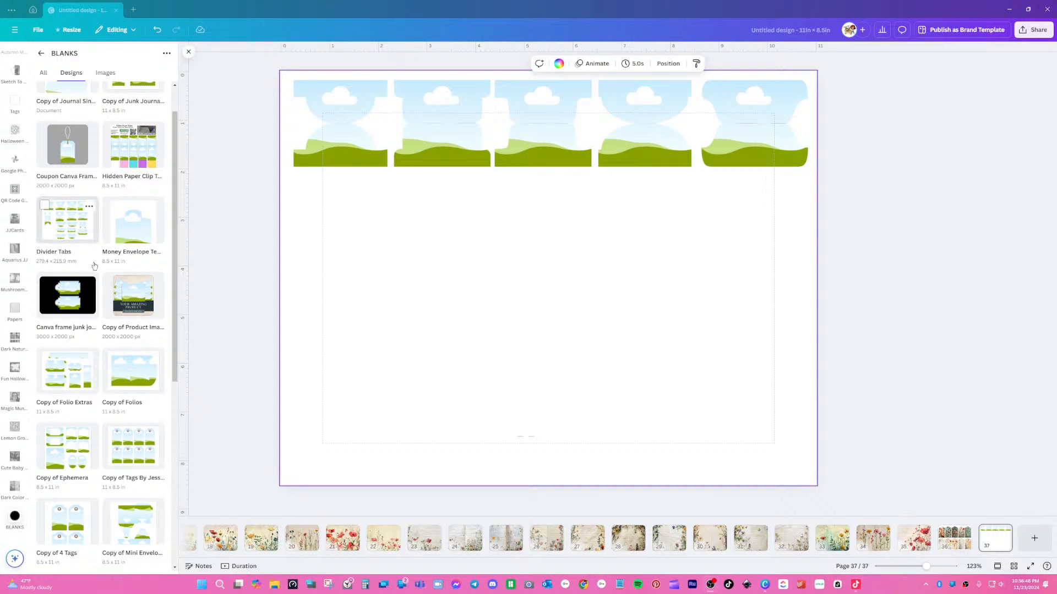
pyautogui.click(126, 228)
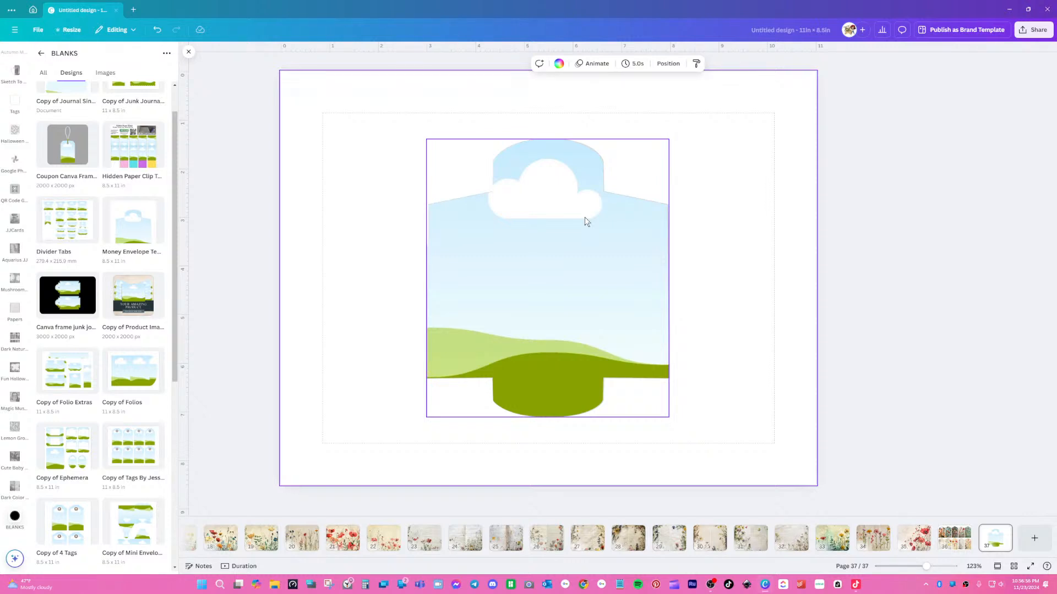
pyautogui.click(157, 30)
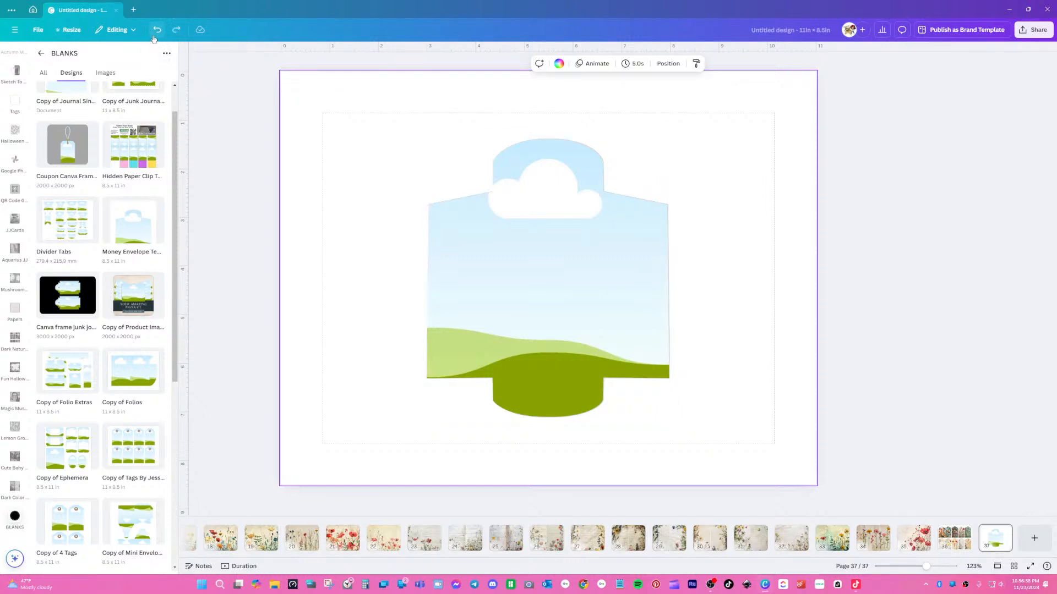
pyautogui.click(156, 31)
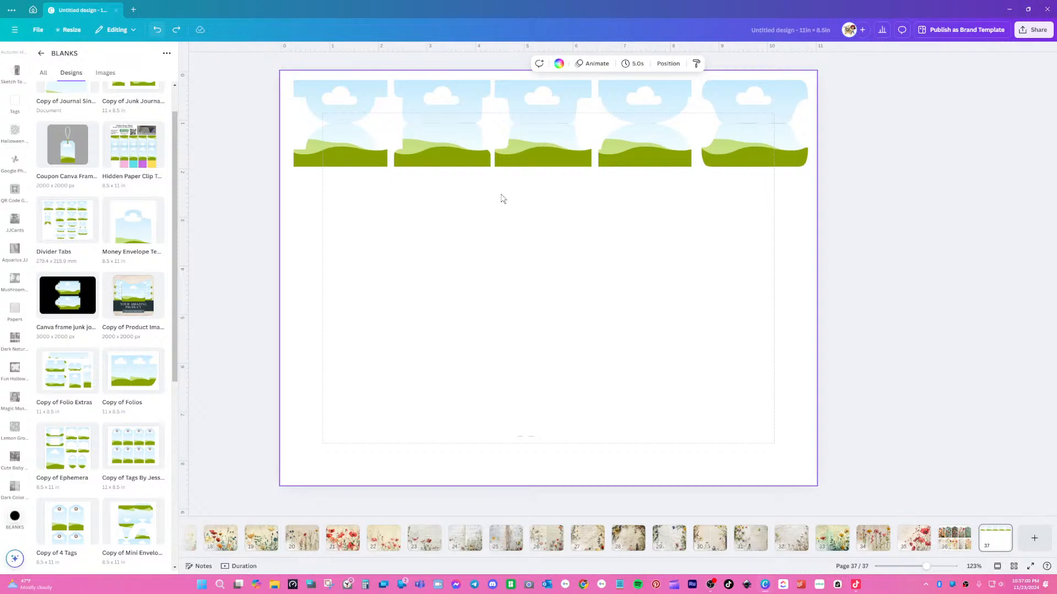
# - Duplicate the whole row of five tabs and place the copy directly beneath as a second row
pyautogui.moveTo(852, 93); pyautogui.dragTo(293, 175)
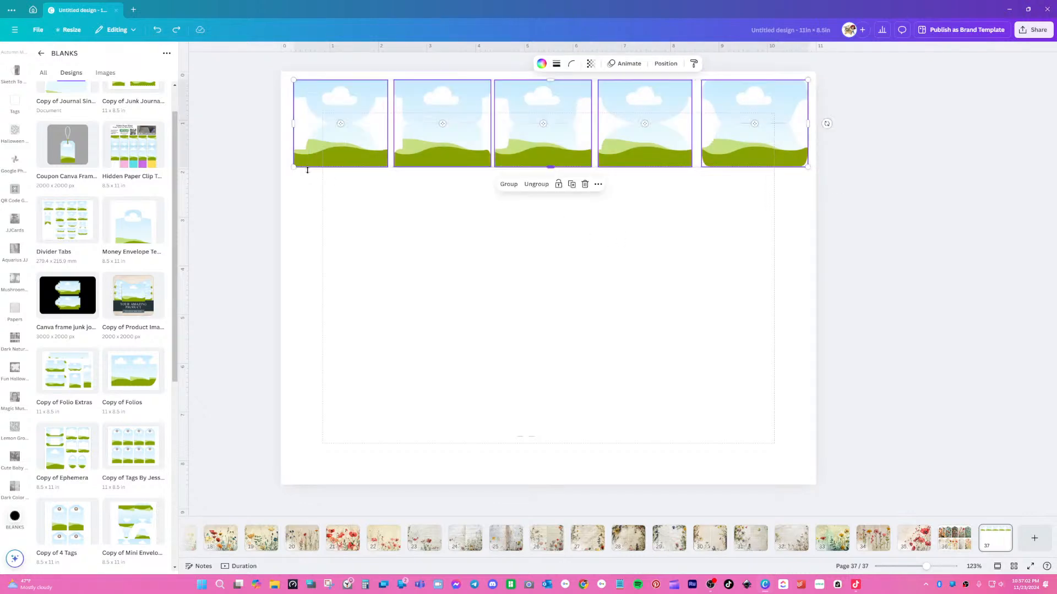
pyautogui.click(572, 184)
pyautogui.moveTo(564, 165); pyautogui.dragTo(555, 248)
pyautogui.click(876, 331)
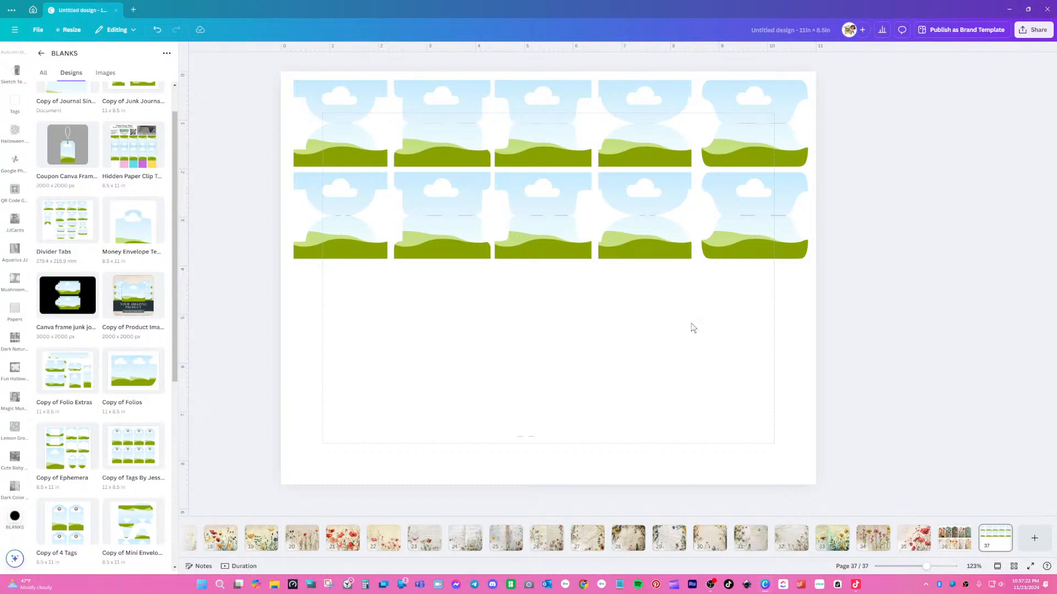
# - Delete the stray fold line near the page's lower edge and check the empty area for leftovers
pyautogui.moveTo(691, 326); pyautogui.dragTo(383, 474)
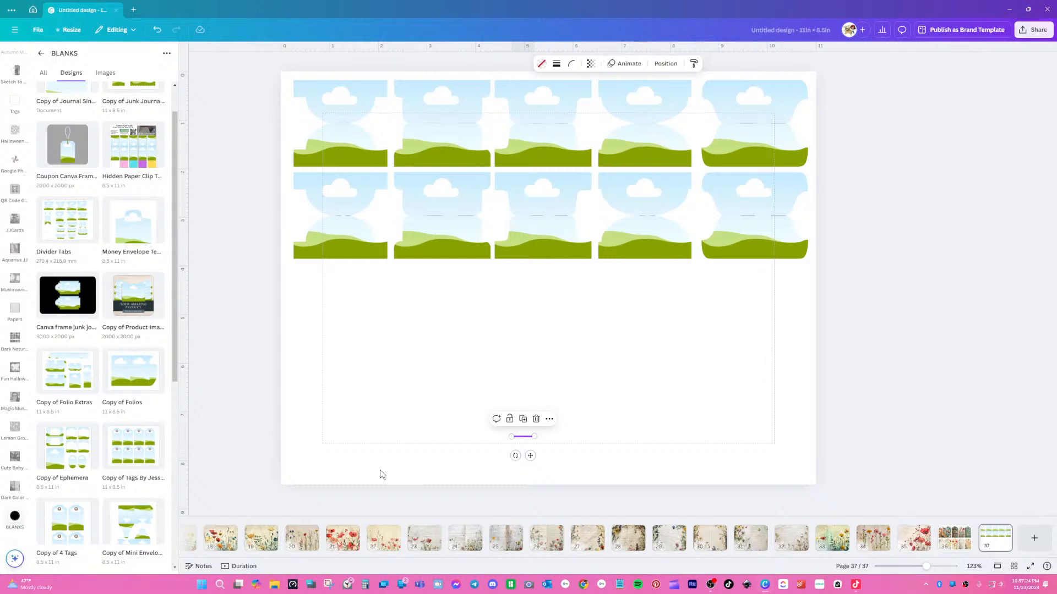
pyautogui.click(536, 419)
pyautogui.moveTo(840, 271); pyautogui.dragTo(244, 482)
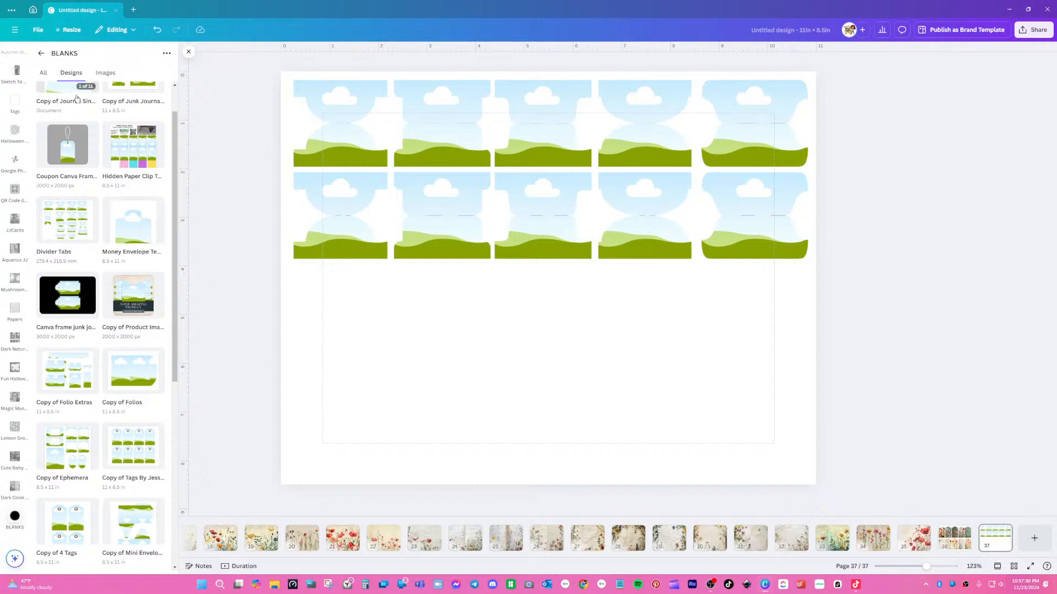
# - Fill the second row's first tab with the tan mixed-wildflower image from the Wildflower Dream project folder
pyautogui.click(188, 51)
pyautogui.click(15, 102)
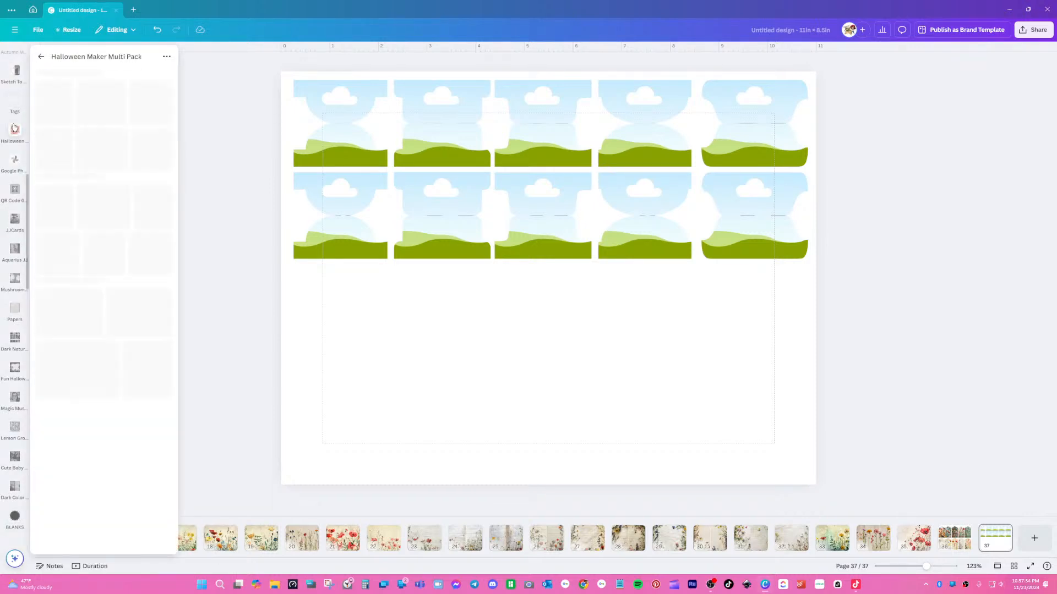
pyautogui.scroll(10, 15, 128)
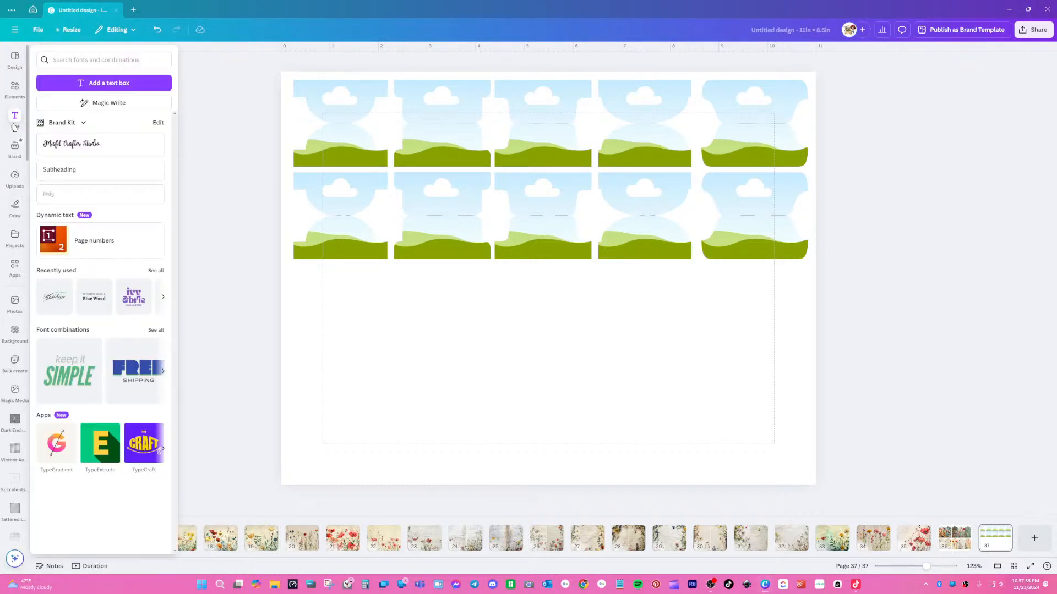
pyautogui.click(15, 239)
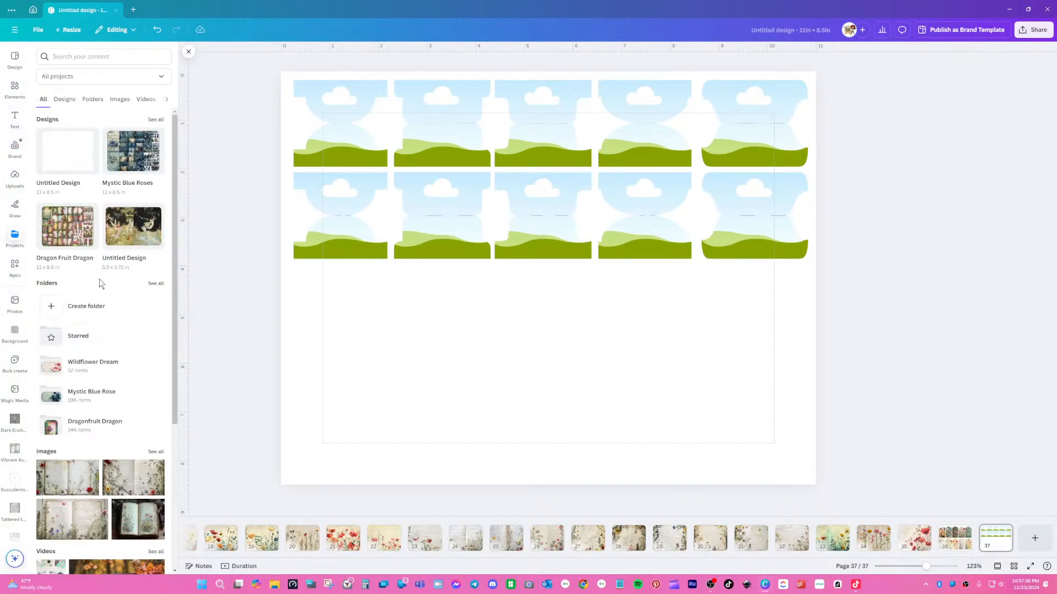
pyautogui.click(112, 361)
pyautogui.scroll(-5, 80, 445)
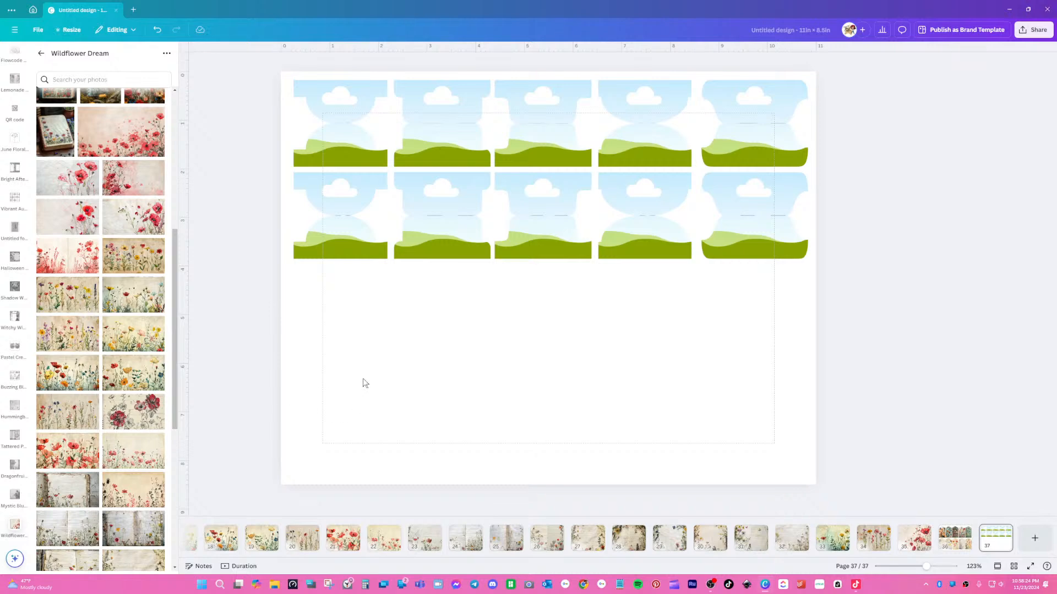
pyautogui.moveTo(157, 246); pyautogui.dragTo(318, 255)
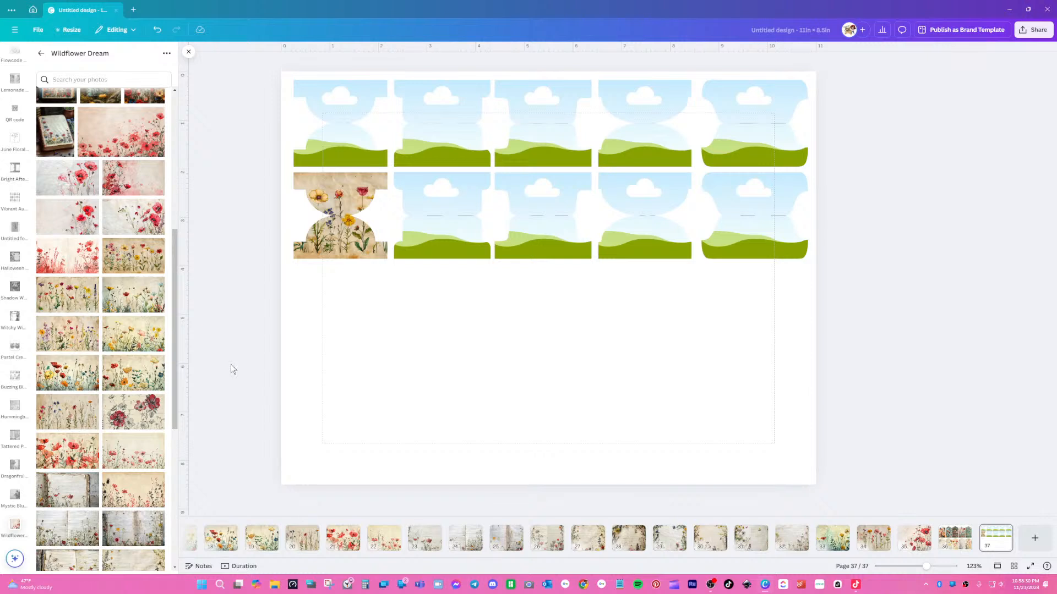
# - Try a larger crop of the wildflower image in the second row's first tab and restore its size
pyautogui.doubleClick(349, 243)
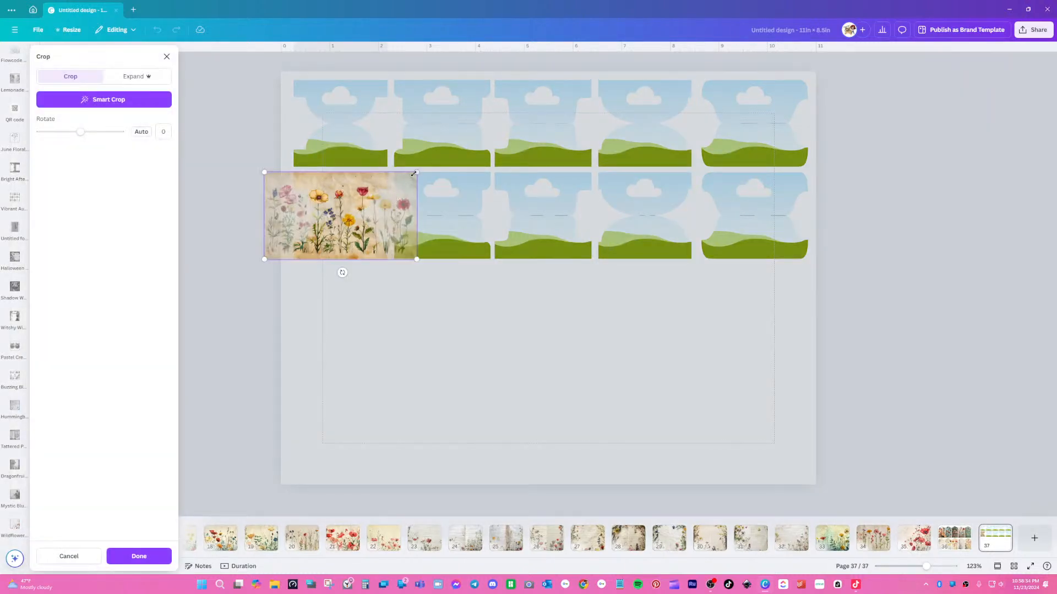
pyautogui.moveTo(416, 172); pyautogui.dragTo(479, 159)
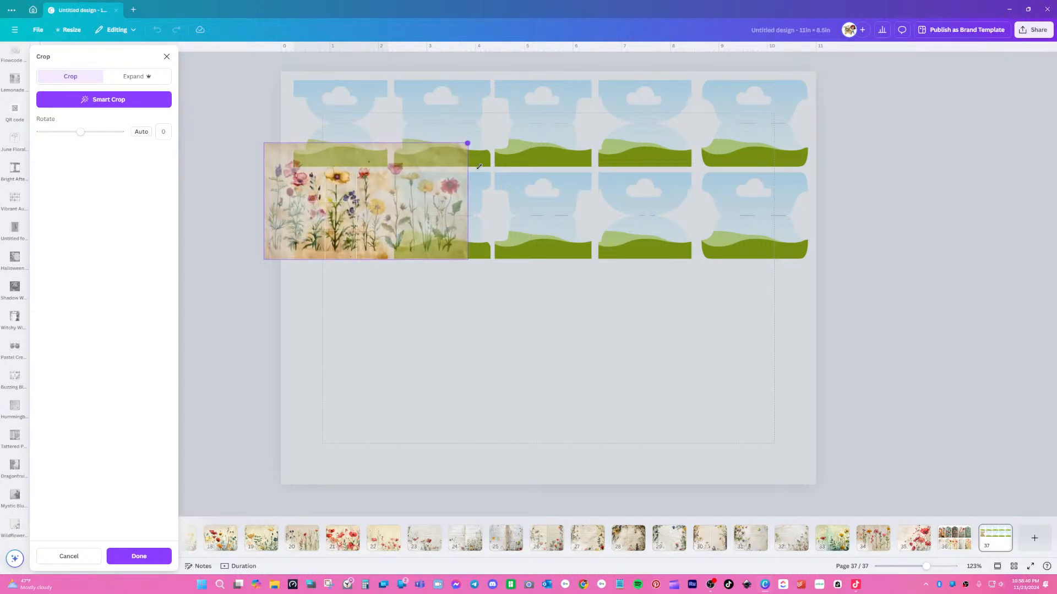
pyautogui.moveTo(480, 159); pyautogui.dragTo(416, 172)
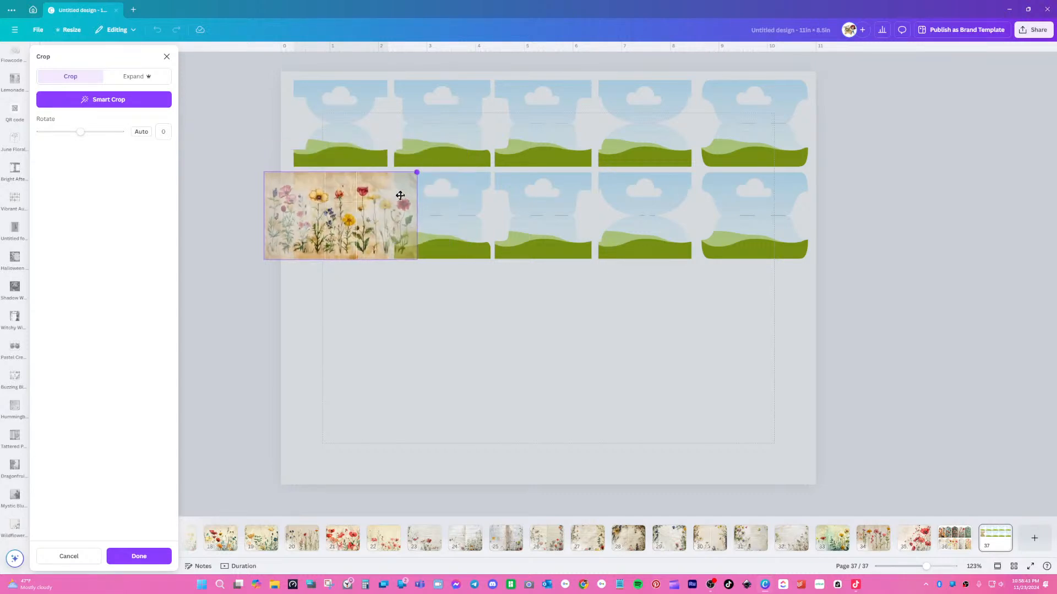
pyautogui.click(378, 324)
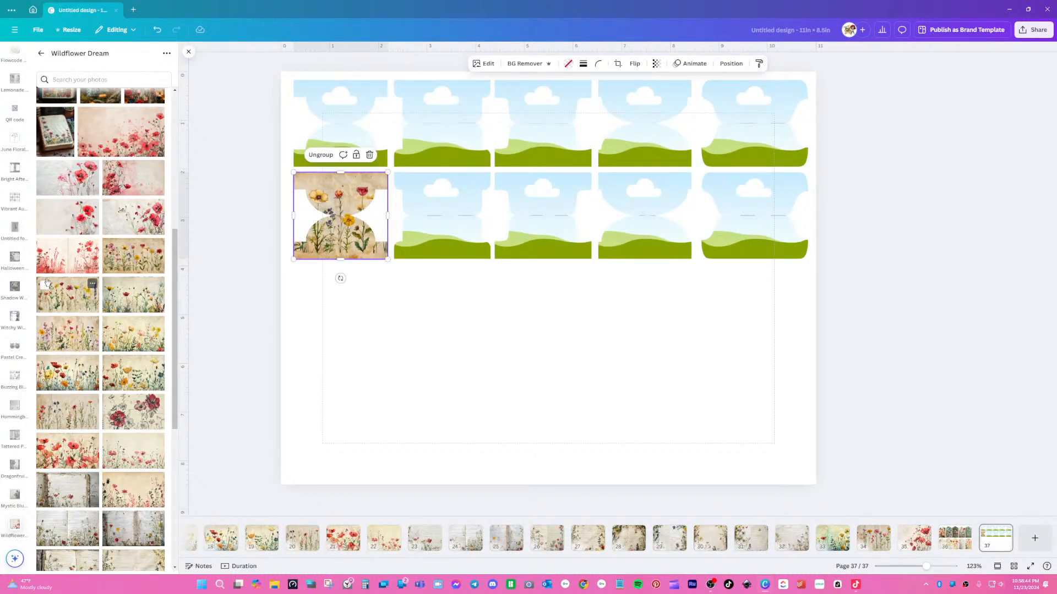
# - Fill the second row's second tab with the red-blossom image on cream and its third with the colourful poppy image
pyautogui.scroll(-5, 154, 519)
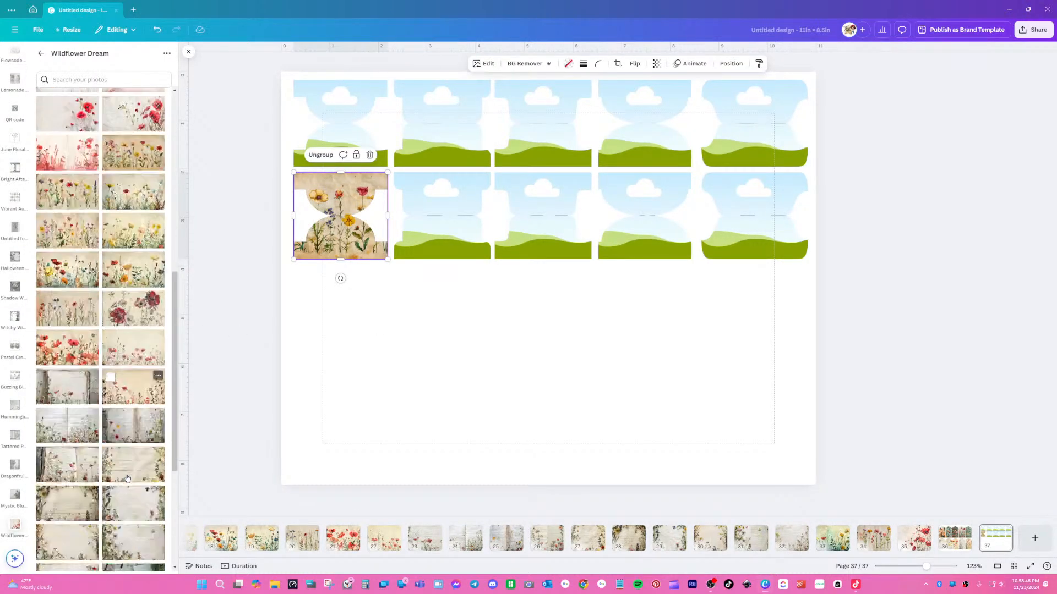
pyautogui.scroll(-3, 138, 484)
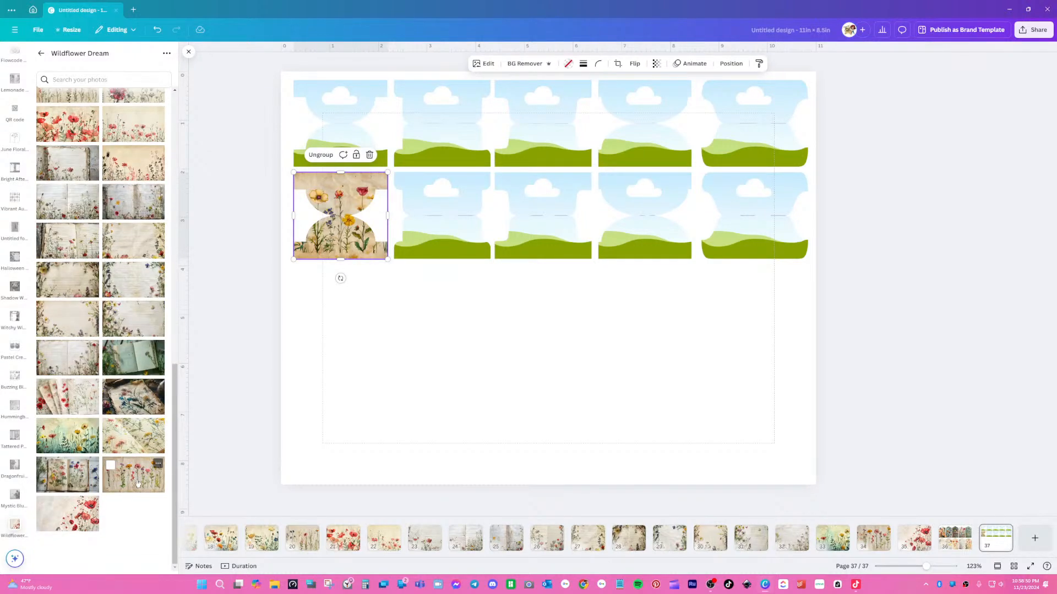
pyautogui.moveTo(83, 515); pyautogui.dragTo(428, 249)
pyautogui.scroll(5, 138, 376)
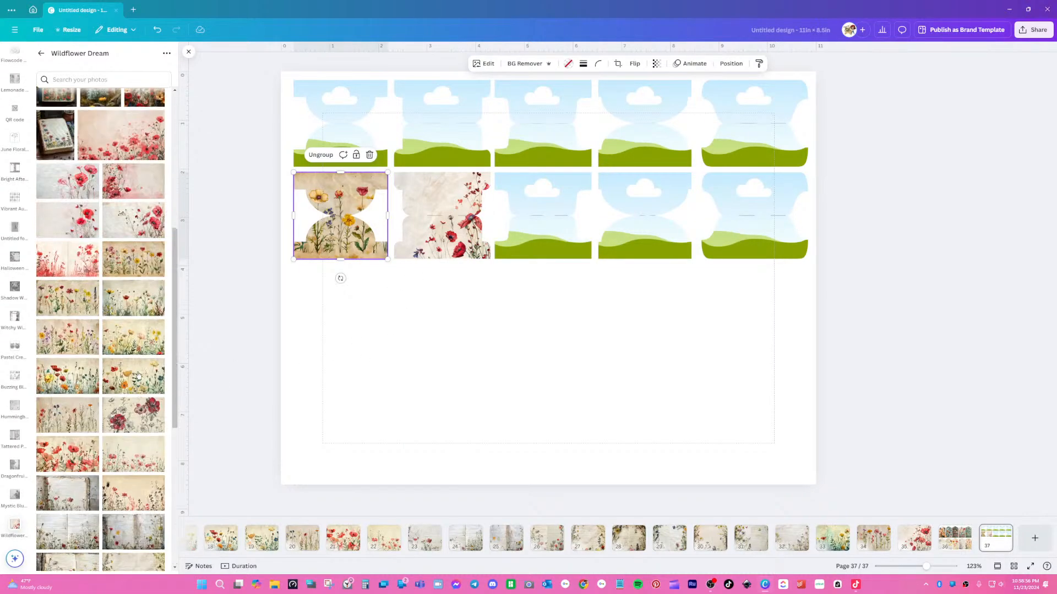
pyautogui.scroll(6, 139, 376)
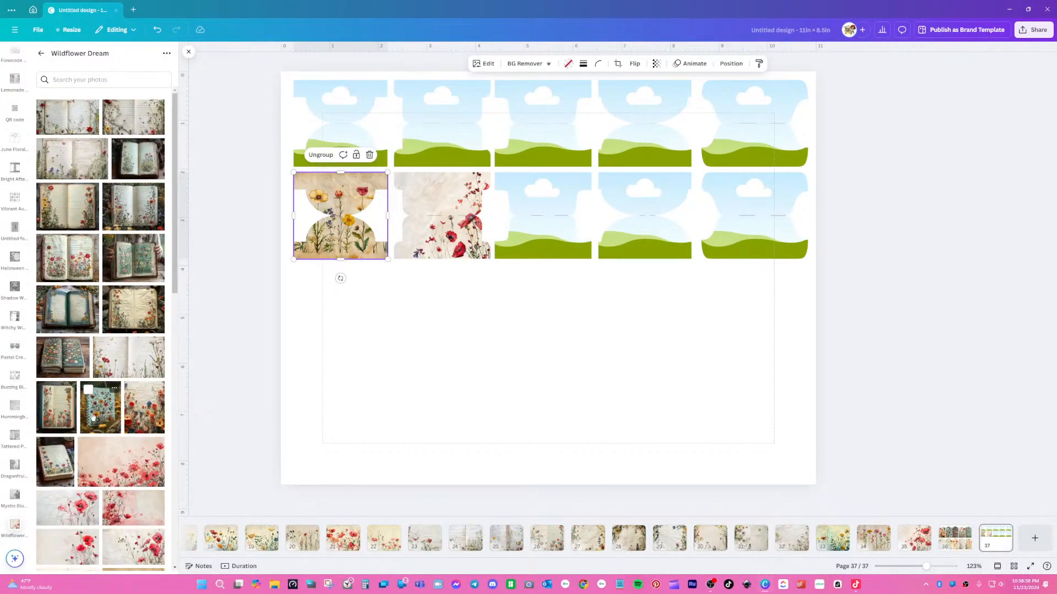
pyautogui.moveTo(144, 407); pyautogui.dragTo(523, 241)
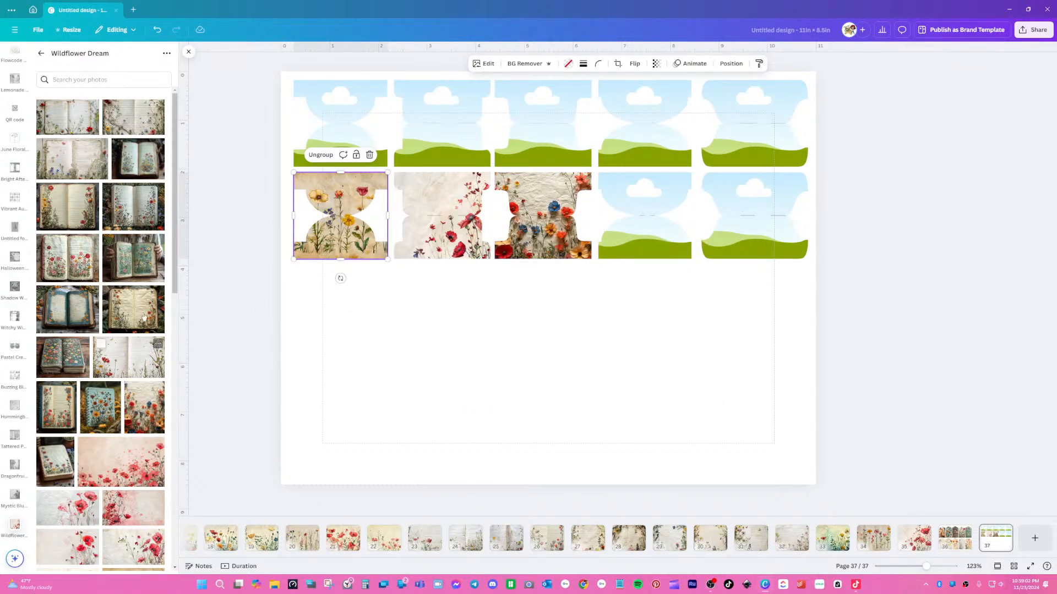
# - Fill the second row's fourth tab with the held green book image, enlarged and positioned to show only its floral right page
pyautogui.moveTo(133, 258); pyautogui.dragTo(638, 235)
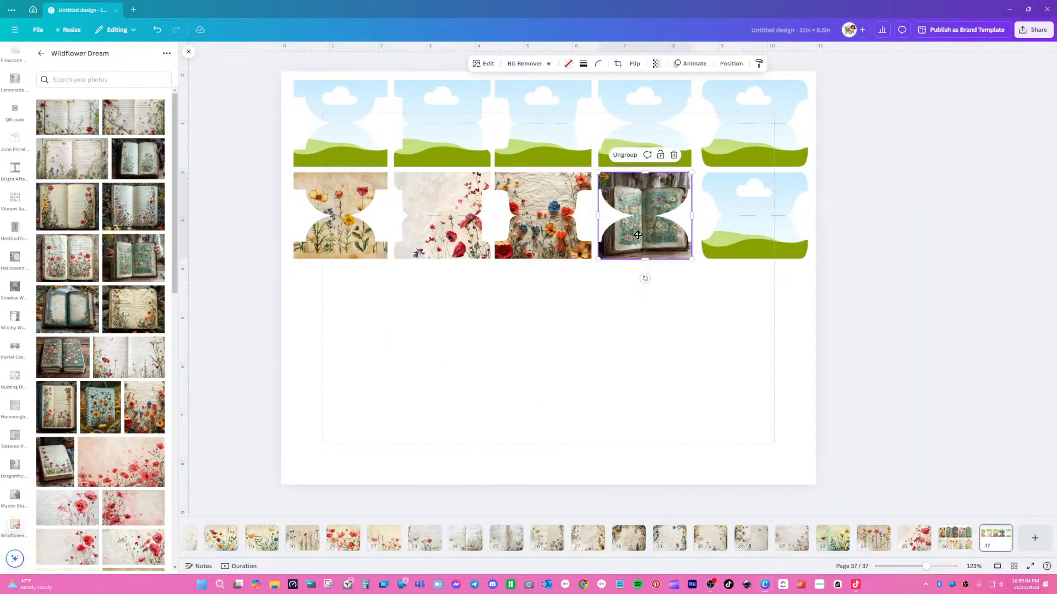
pyautogui.doubleClick(638, 235)
pyautogui.moveTo(702, 260); pyautogui.dragTo(854, 378)
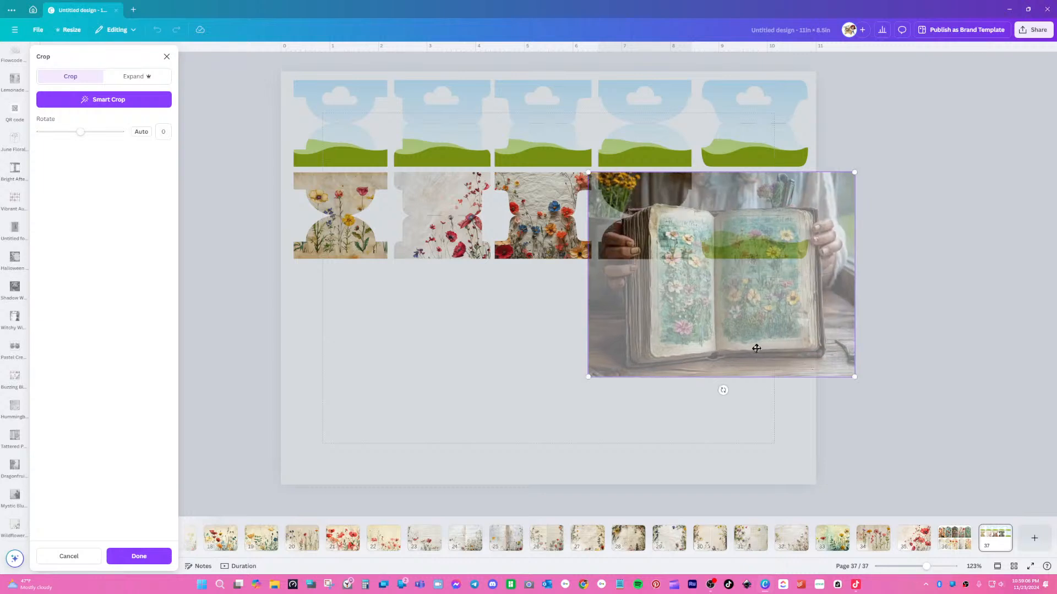
pyautogui.moveTo(754, 349); pyautogui.dragTo(634, 290)
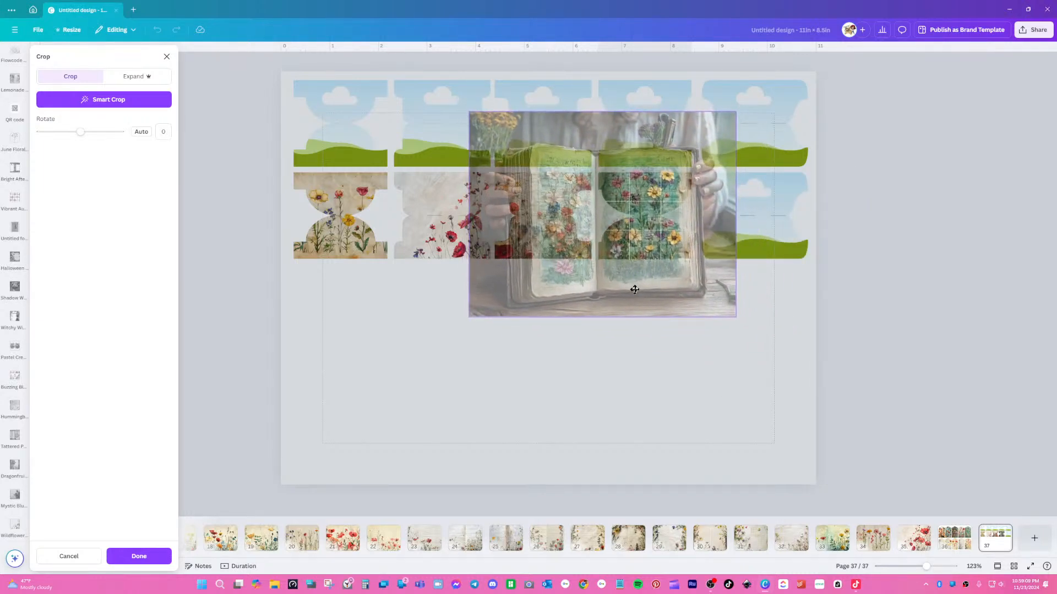
pyautogui.click(665, 366)
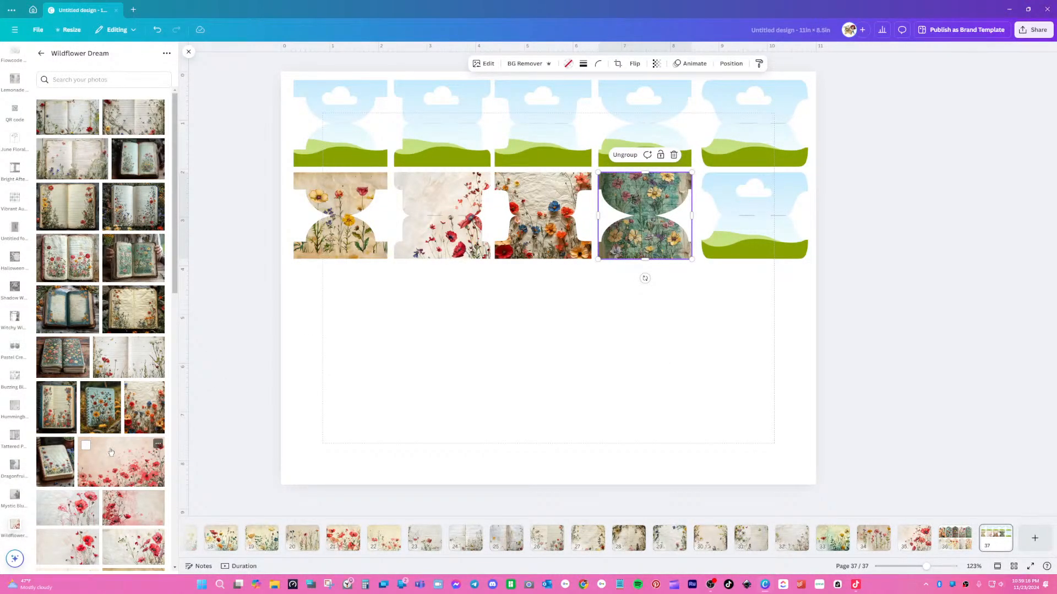
# - Fill the second row's fifth tab with the dark green floral open-book image, enlarged and positioned to show only its right page
pyautogui.moveTo(80, 346); pyautogui.dragTo(531, 385)
pyautogui.doubleClick(704, 253)
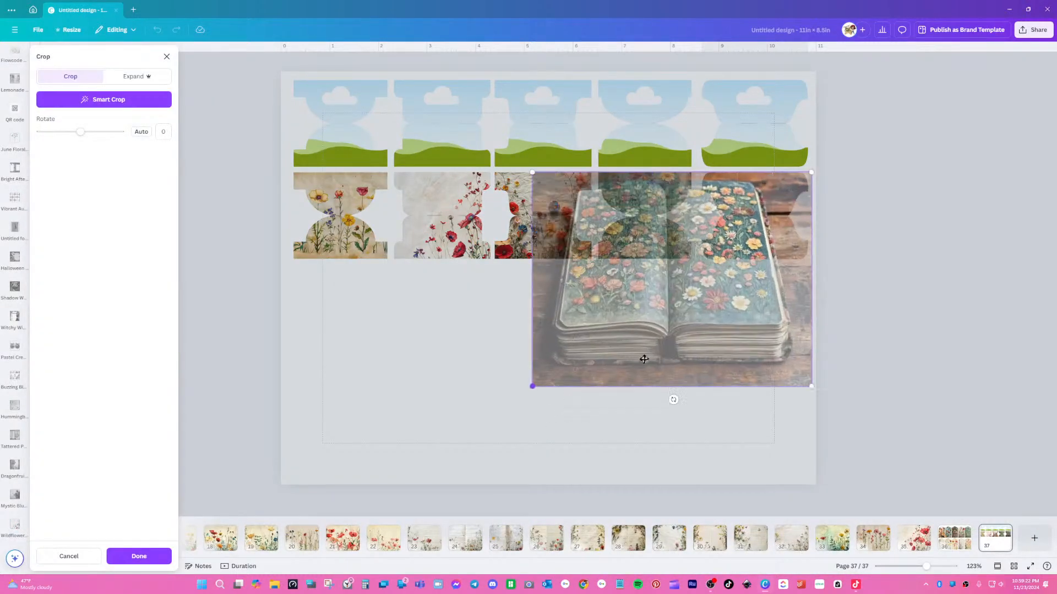
pyautogui.moveTo(649, 351); pyautogui.dragTo(696, 306)
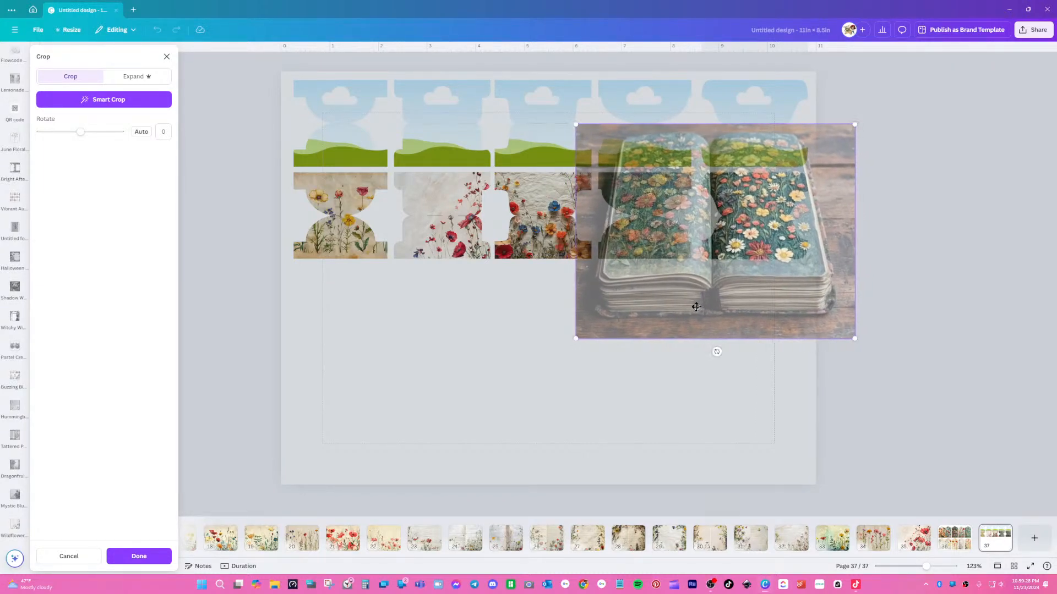
pyautogui.moveTo(873, 351); pyautogui.dragTo(899, 373)
pyautogui.moveTo(770, 322); pyautogui.dragTo(744, 317)
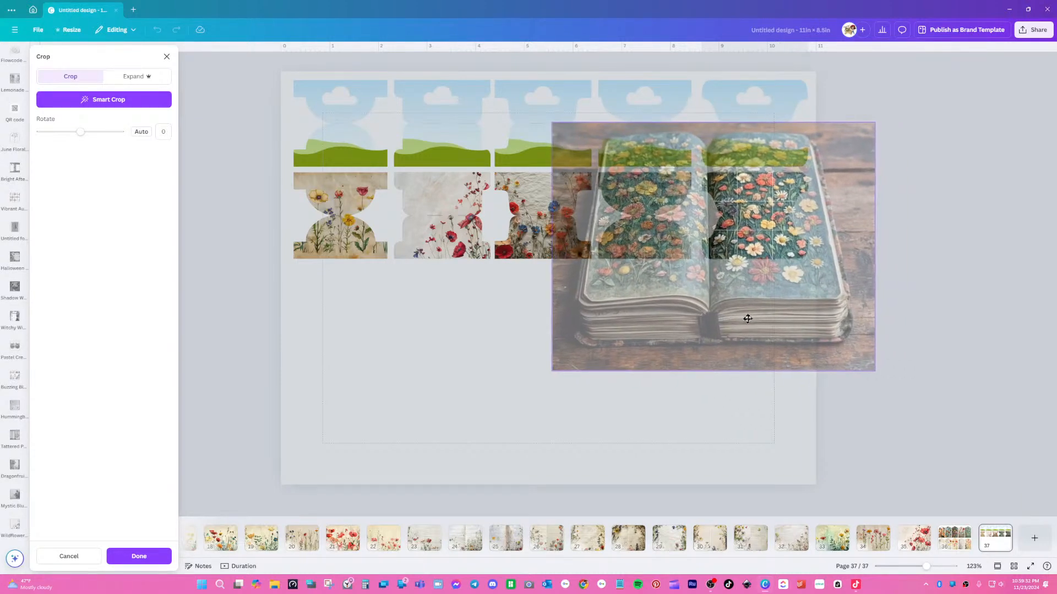
pyautogui.press('Return')
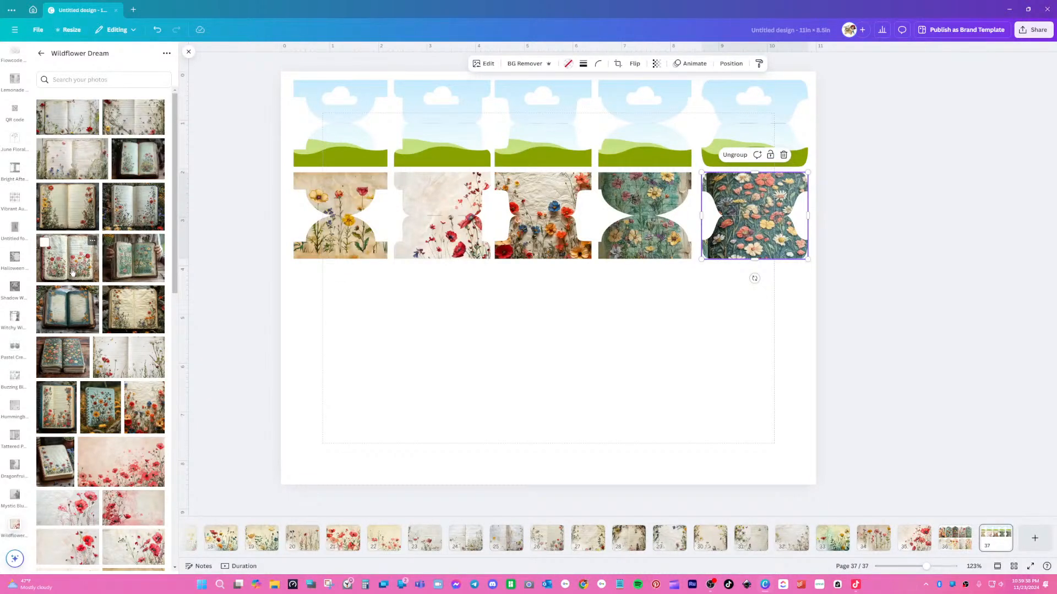
# - Fill the first row's first tab with the open-book image with red and pink blooms, enlarged and positioned on its dense flowers
pyautogui.moveTo(93, 241); pyautogui.dragTo(332, 139)
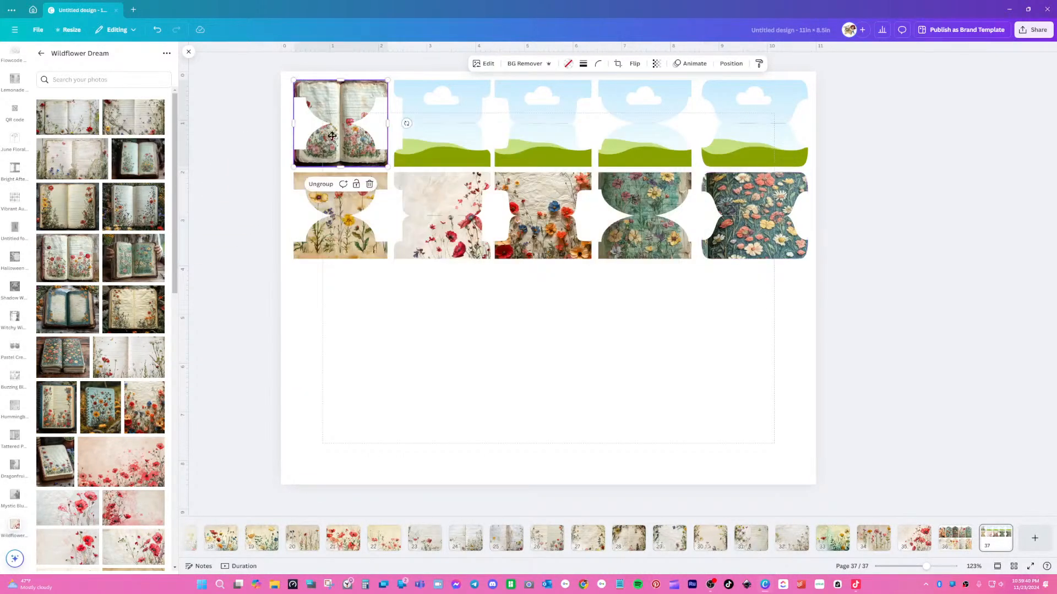
pyautogui.doubleClick(331, 139)
pyautogui.moveTo(397, 167); pyautogui.dragTo(639, 358)
pyautogui.moveTo(475, 306); pyautogui.dragTo(265, 153)
pyautogui.click(419, 368)
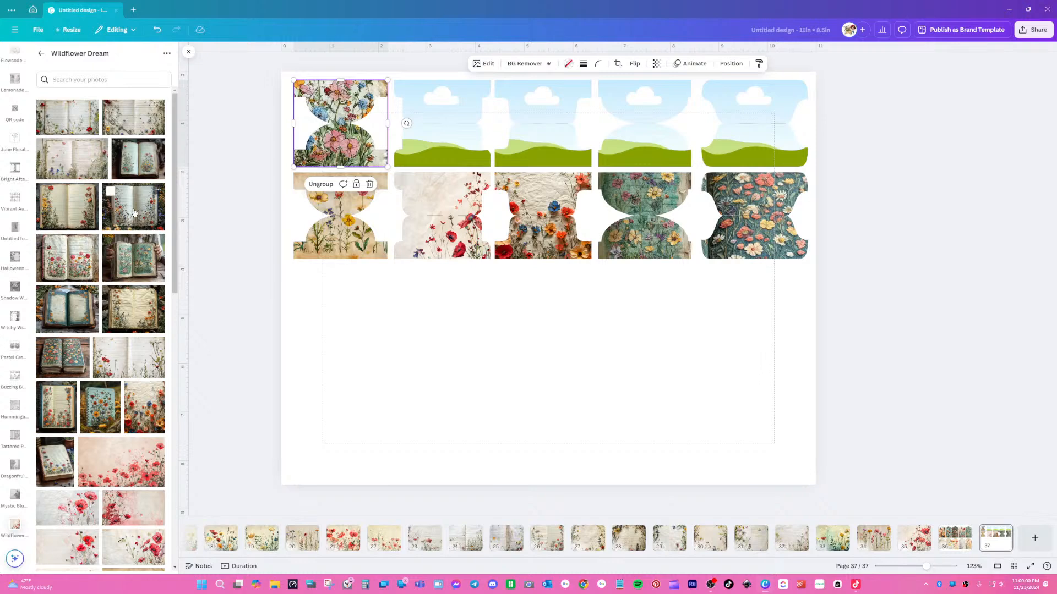
# - Fill the first row's second tab with the open-book image bordered by blue and red wildflowers, enlarged to show the left page's flowers
pyautogui.moveTo(144, 220); pyautogui.dragTo(439, 150)
pyautogui.doubleClick(461, 146)
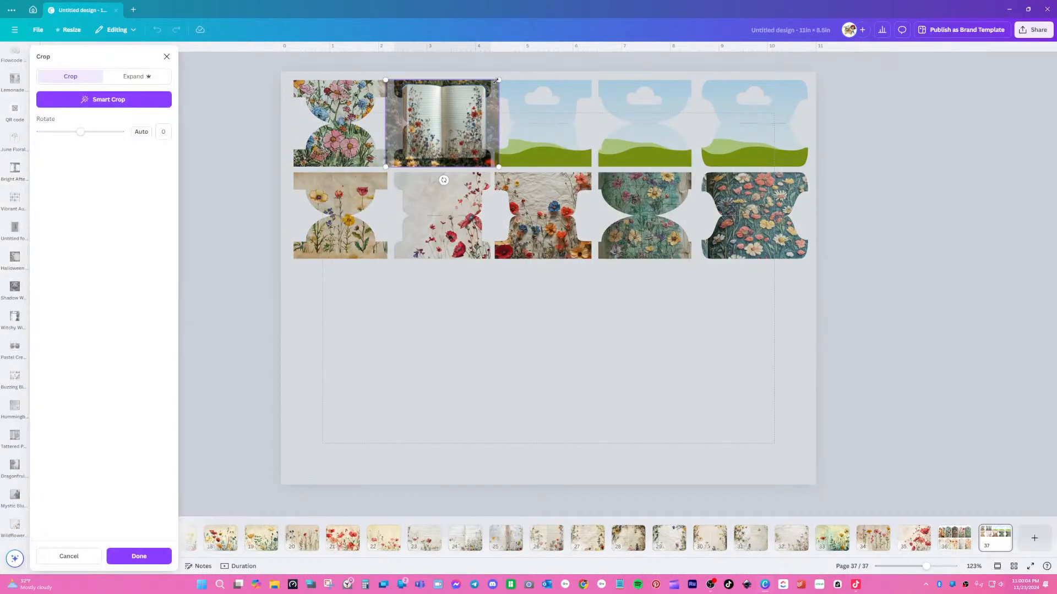
pyautogui.moveTo(517, 69); pyautogui.dragTo(694, 24)
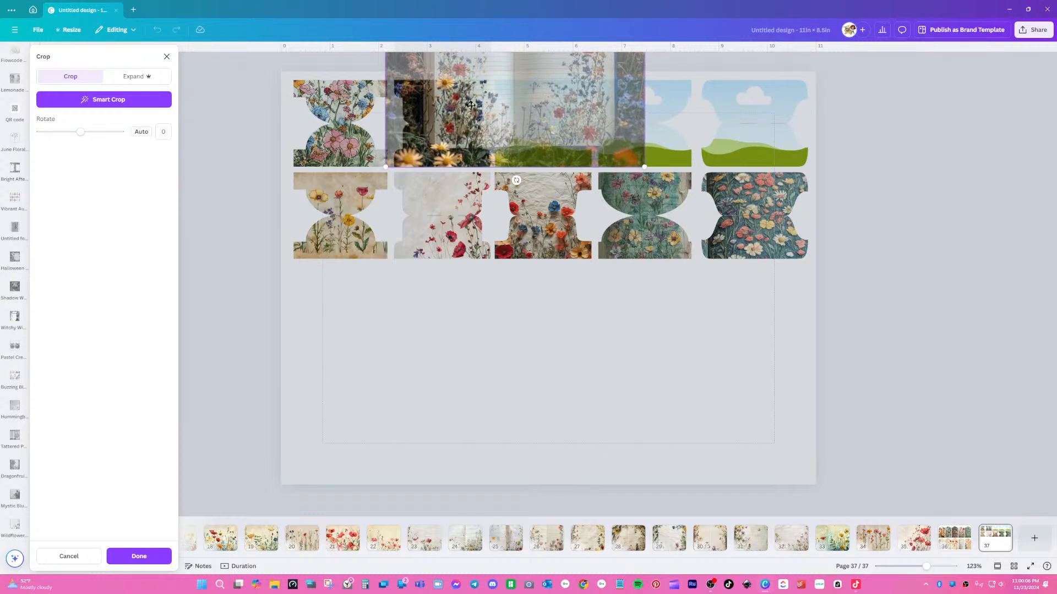
pyautogui.moveTo(418, 128); pyautogui.dragTo(395, 143)
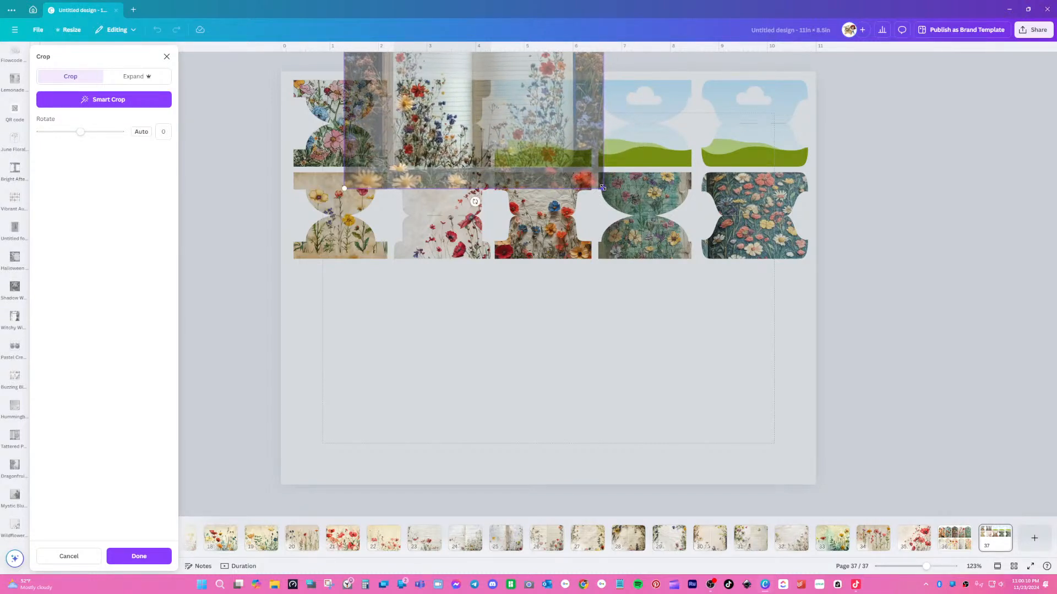
pyautogui.moveTo(602, 188); pyautogui.dragTo(695, 259)
pyautogui.moveTo(458, 104); pyautogui.dragTo(441, 62)
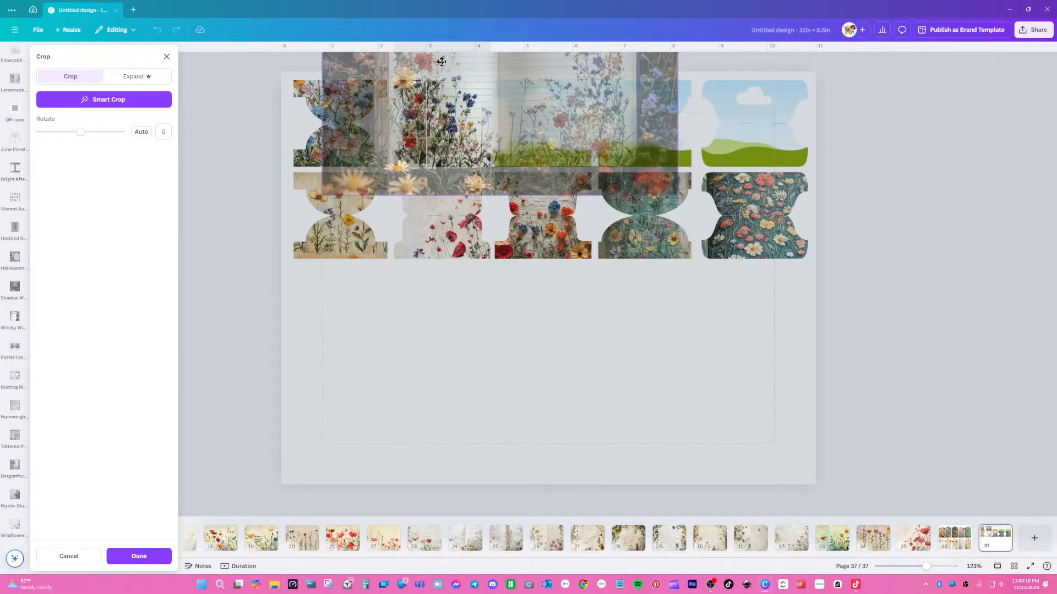
pyautogui.click(534, 385)
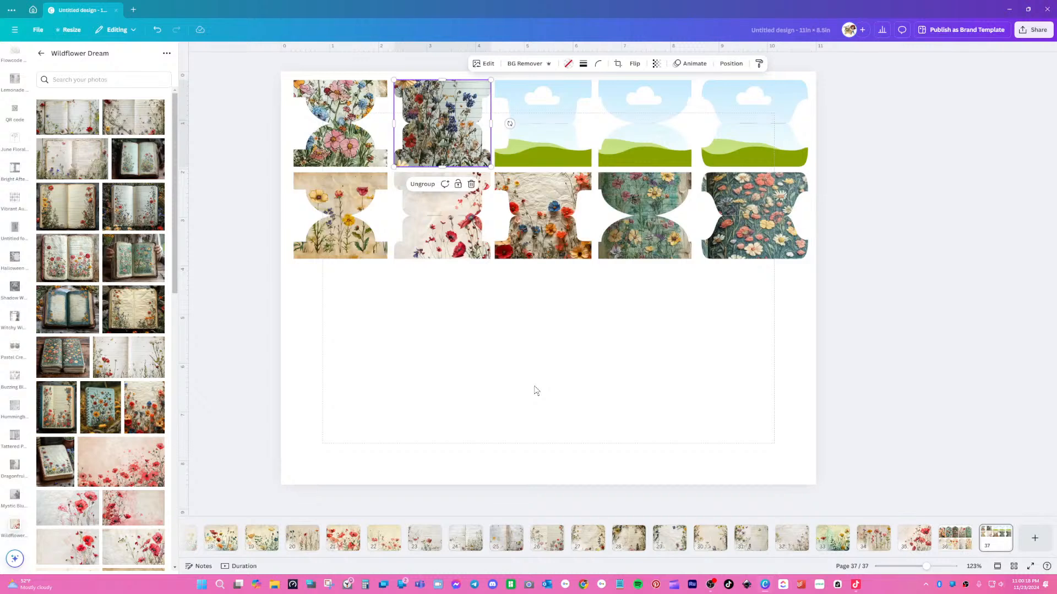
pyautogui.click(535, 390)
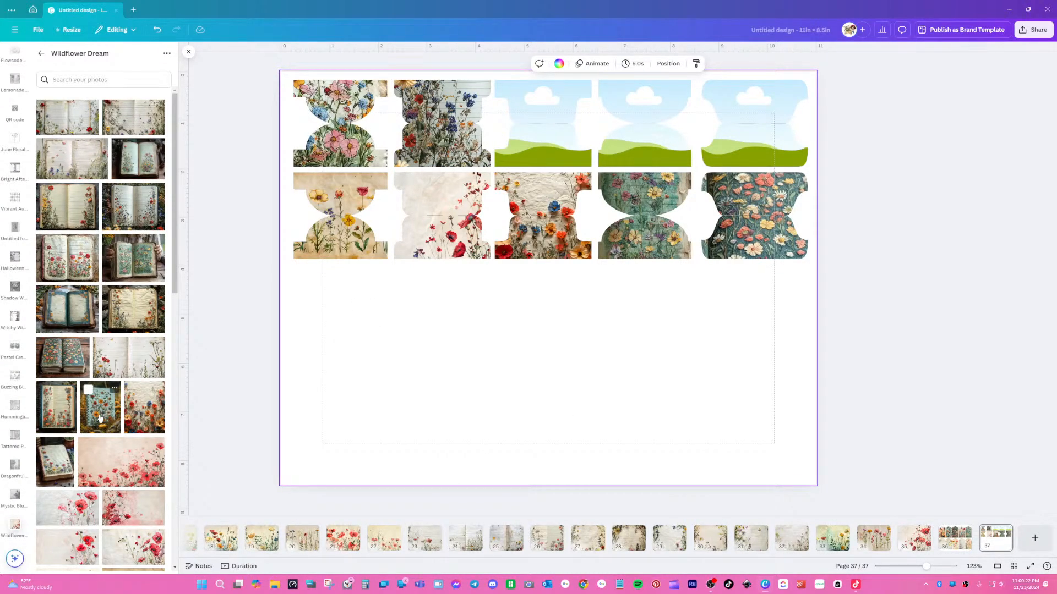
# - Fill the first row's third tab with the teal floral notebook image, enlarged and positioned to show only the cover's flowers
pyautogui.moveTo(100, 418); pyautogui.dragTo(537, 148)
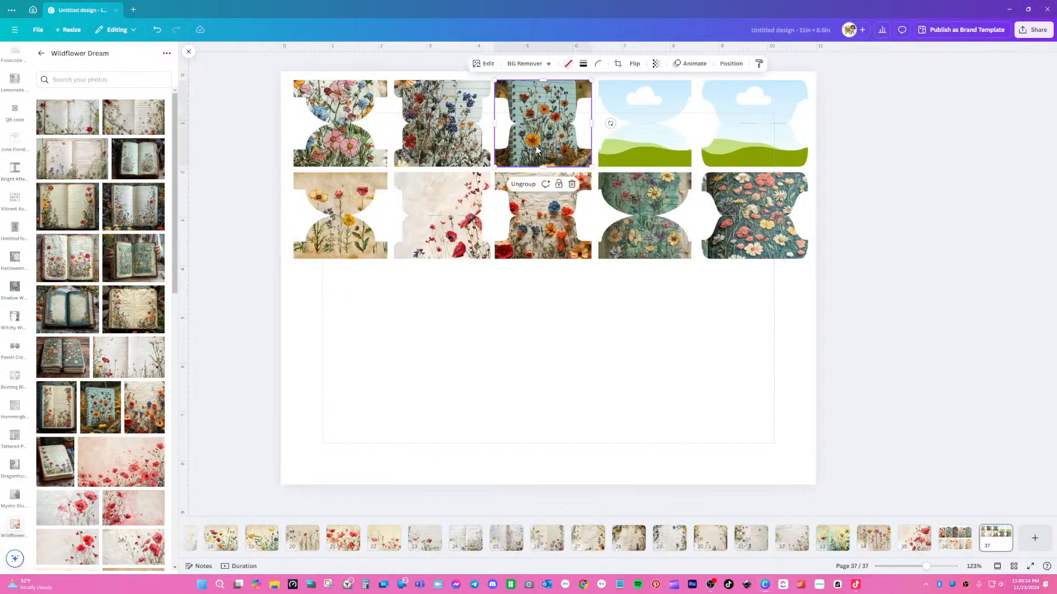
pyautogui.doubleClick(537, 147)
pyautogui.moveTo(588, 186); pyautogui.dragTo(722, 358)
pyautogui.moveTo(611, 294); pyautogui.dragTo(533, 199)
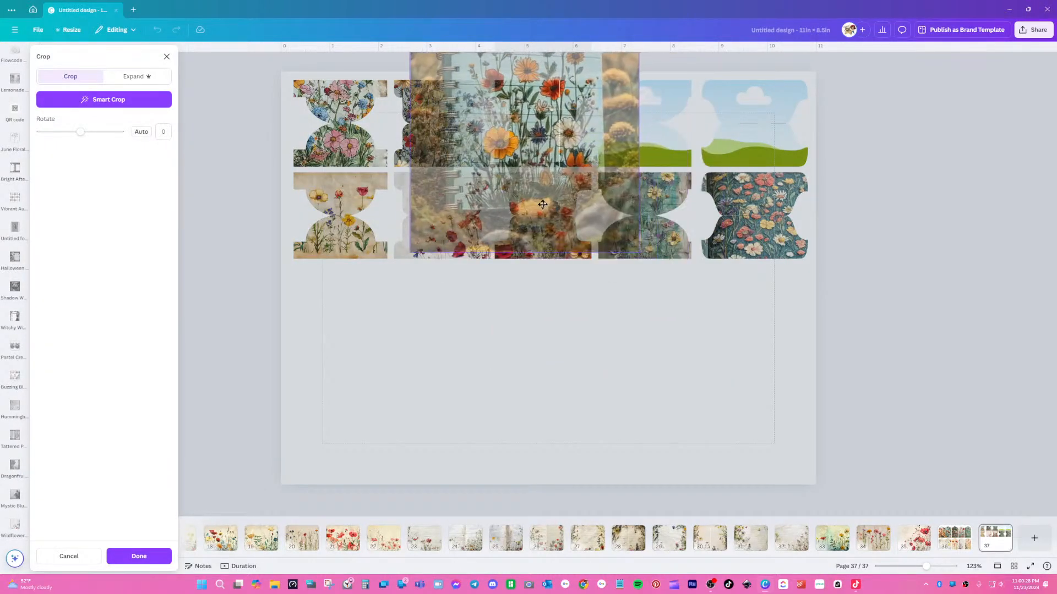
pyautogui.click(566, 336)
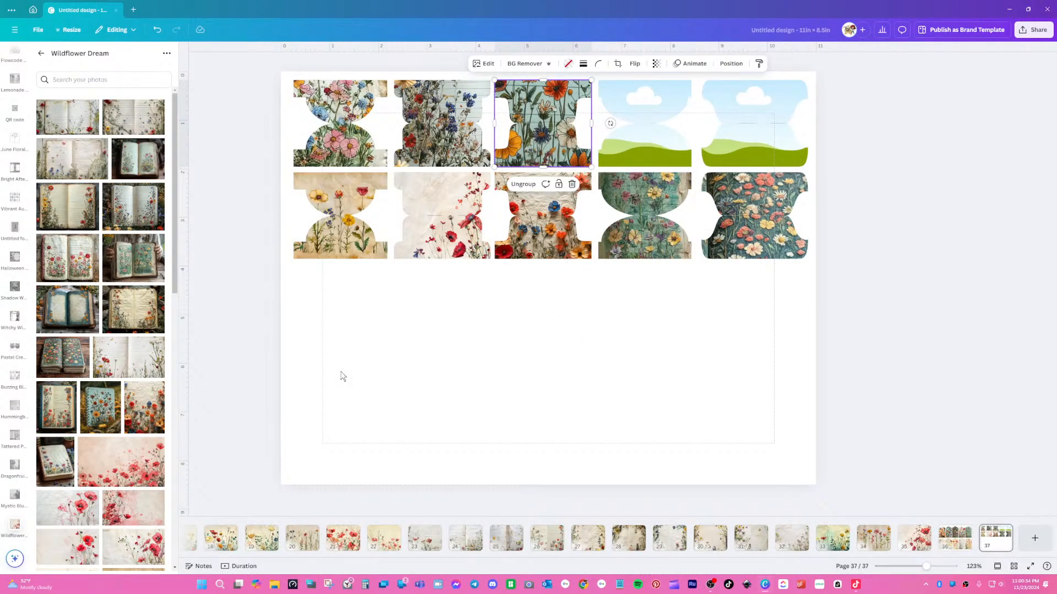
# - Reposition the red-blossom image in the second row's second tab so its large poppies fall inside the frame
pyautogui.doubleClick(443, 251)
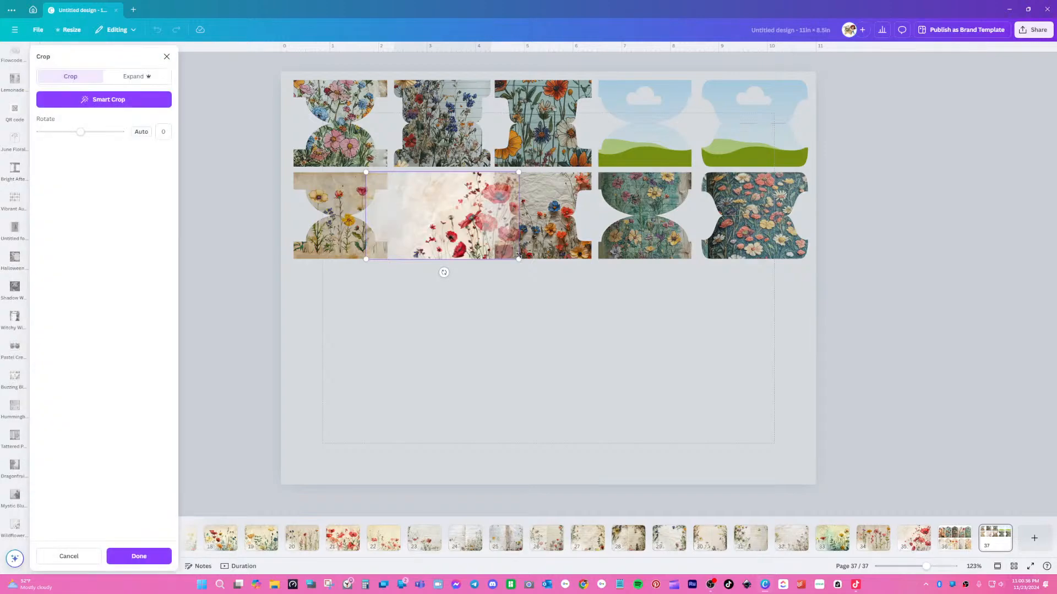
pyautogui.moveTo(458, 245); pyautogui.dragTo(429, 245)
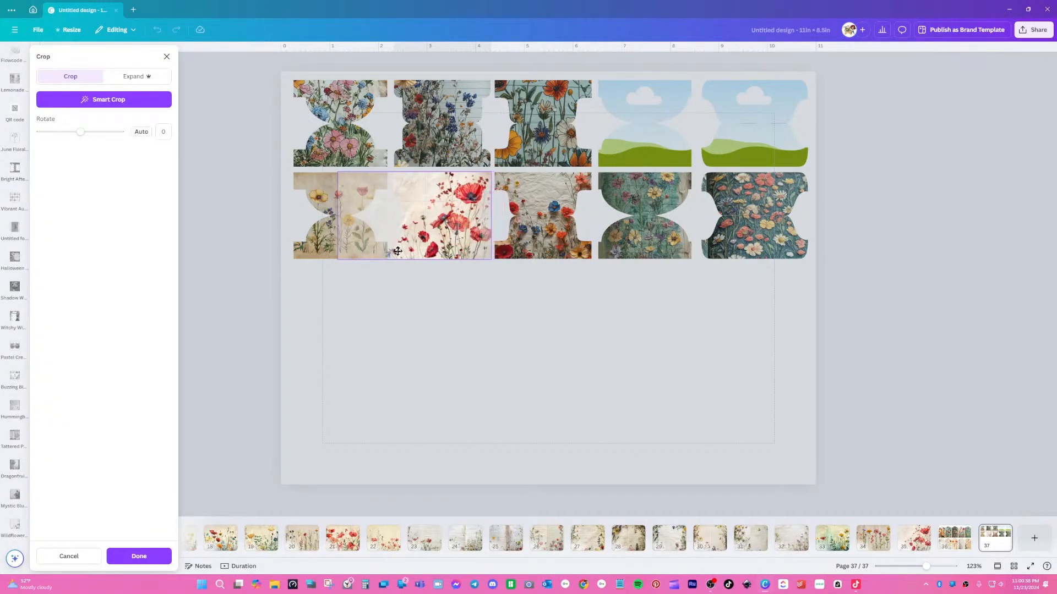
pyautogui.click(474, 357)
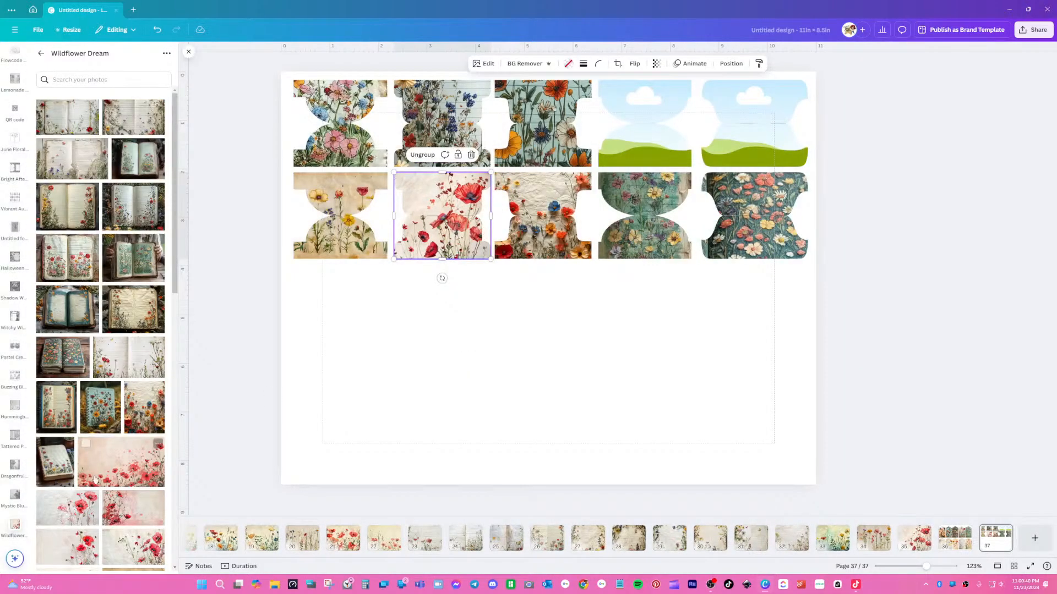
# - Fill the first row's fourth tab with the dark image of blue flowers on aged paper, enlarged and positioned on the painted flowers
pyautogui.scroll(-15, 110, 487)
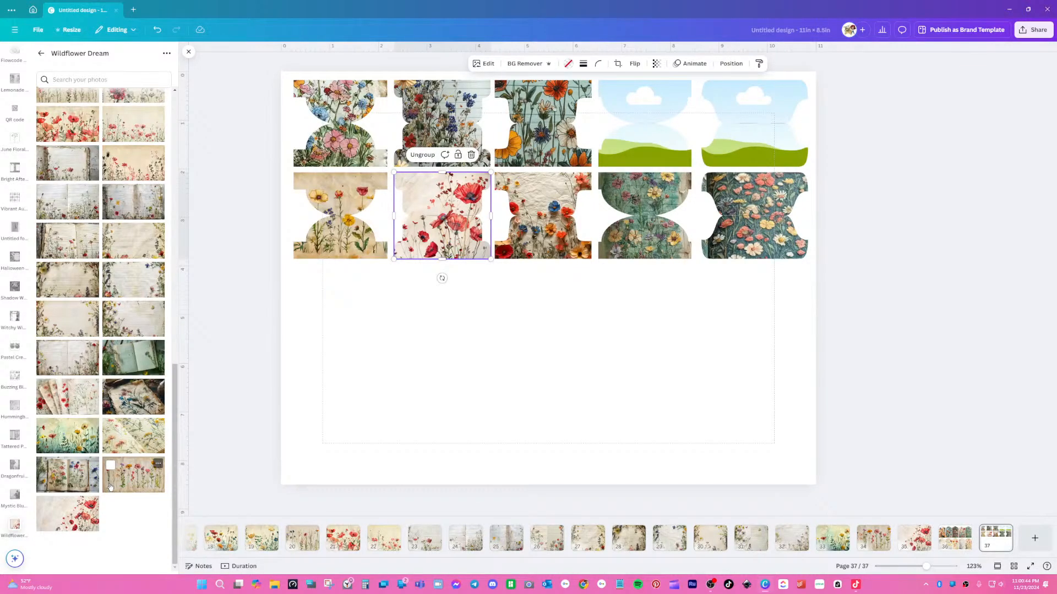
pyautogui.moveTo(261, 434); pyautogui.dragTo(62, 475)
pyautogui.moveTo(134, 404); pyautogui.dragTo(647, 151)
pyautogui.doubleClick(647, 151)
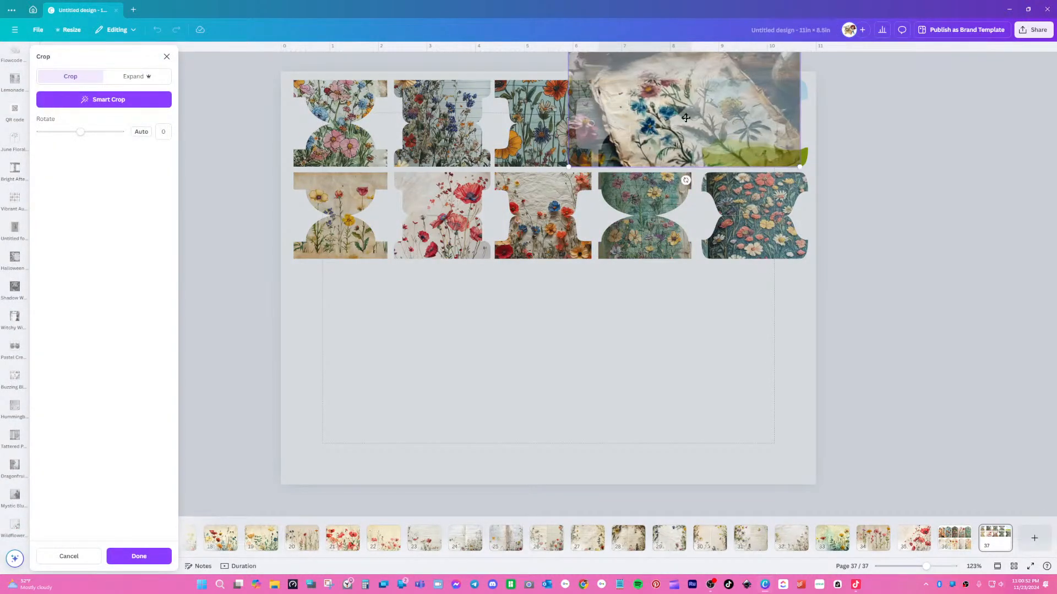
pyautogui.moveTo(645, 137); pyautogui.dragTo(615, 138)
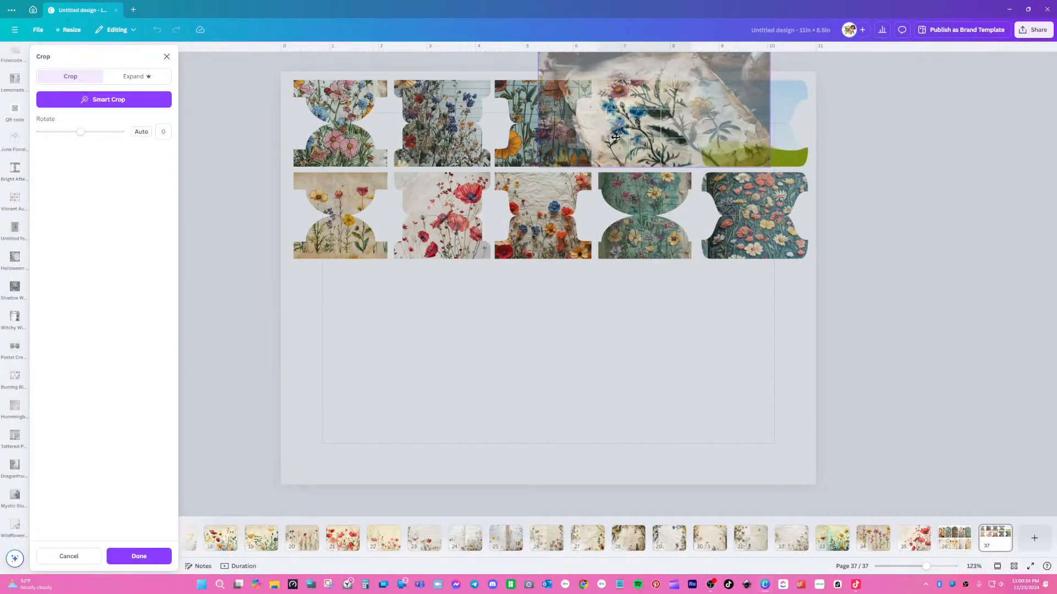
pyautogui.click(610, 335)
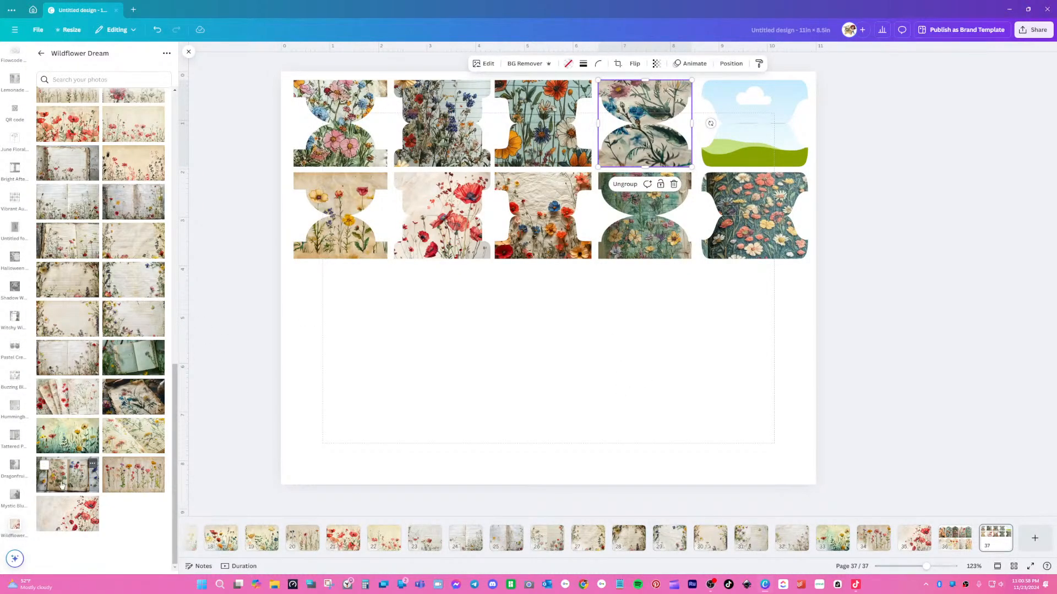
# - Fill the first row's fifth tab with the pressed-flower open-book image, enlarged and positioned to show the right page's blue and pink flowers
pyautogui.moveTo(64, 484); pyautogui.dragTo(744, 136)
pyautogui.doubleClick(744, 136)
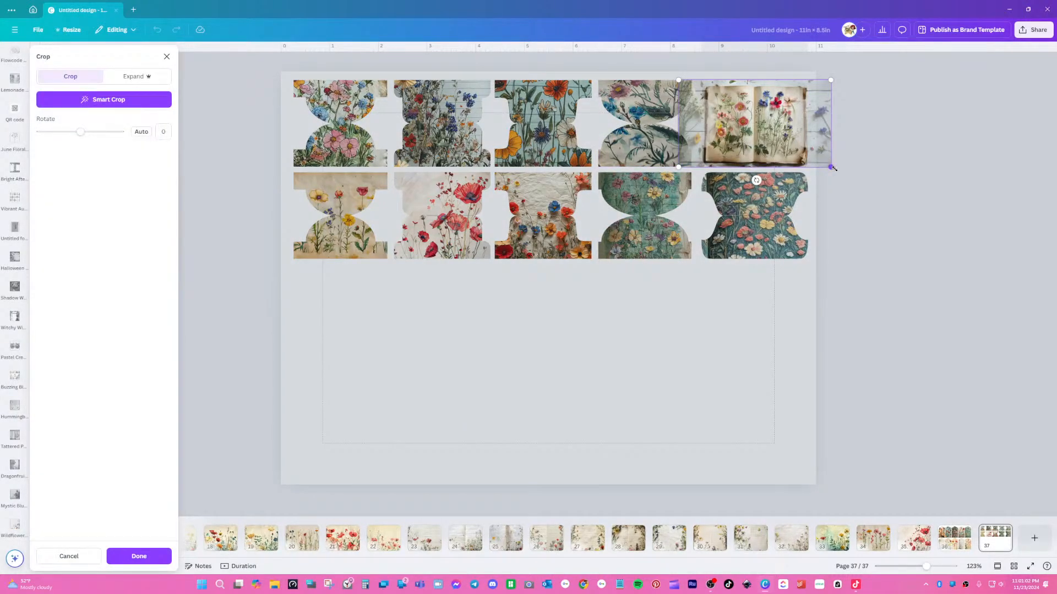
pyautogui.moveTo(830, 168); pyautogui.dragTo(1022, 286)
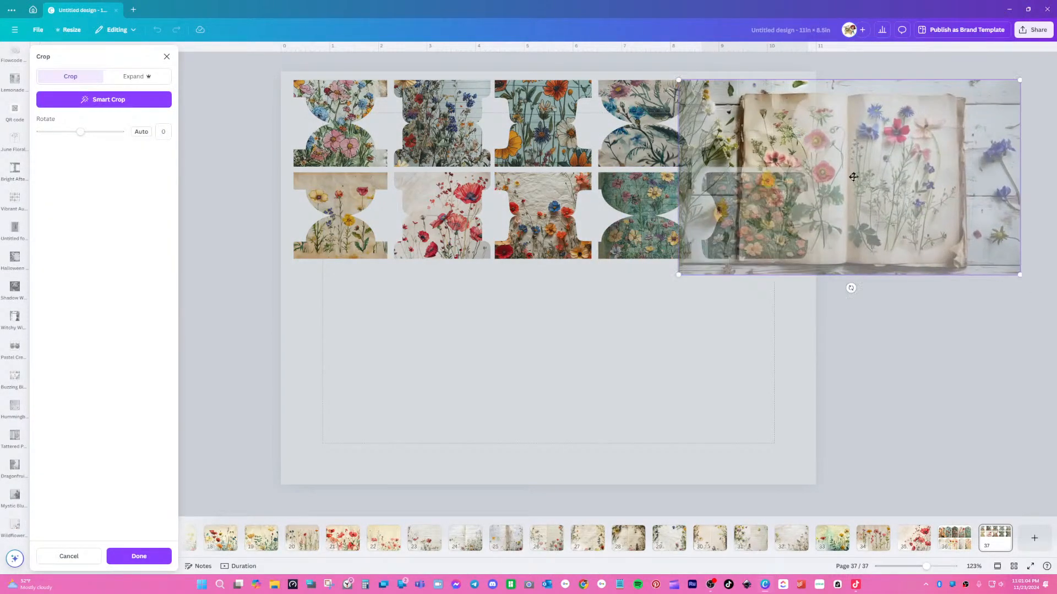
pyautogui.moveTo(851, 173); pyautogui.dragTo(776, 144)
pyautogui.moveTo(837, 156); pyautogui.dragTo(774, 182)
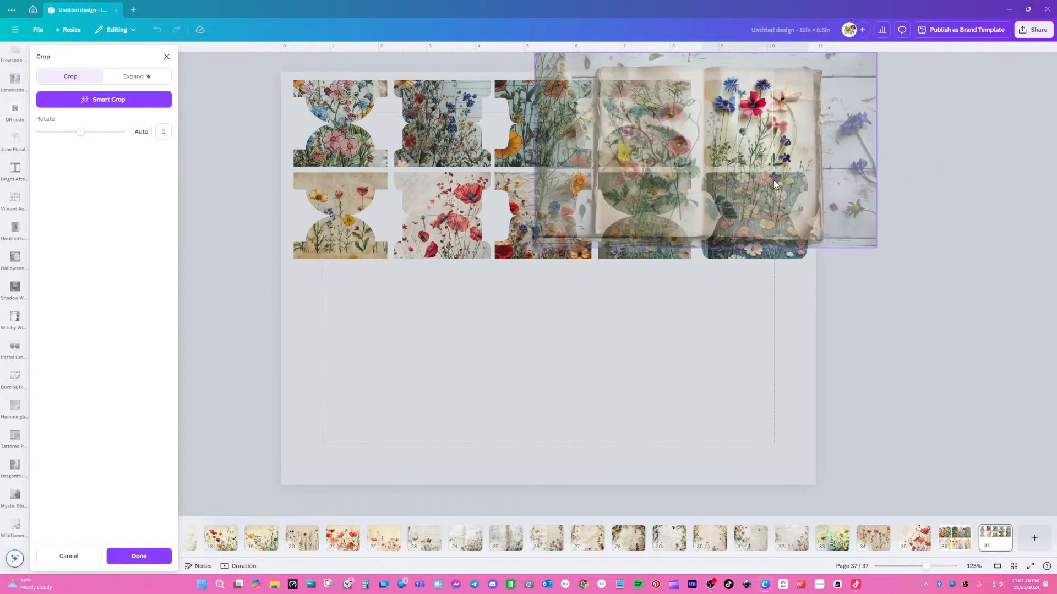
pyautogui.click(877, 325)
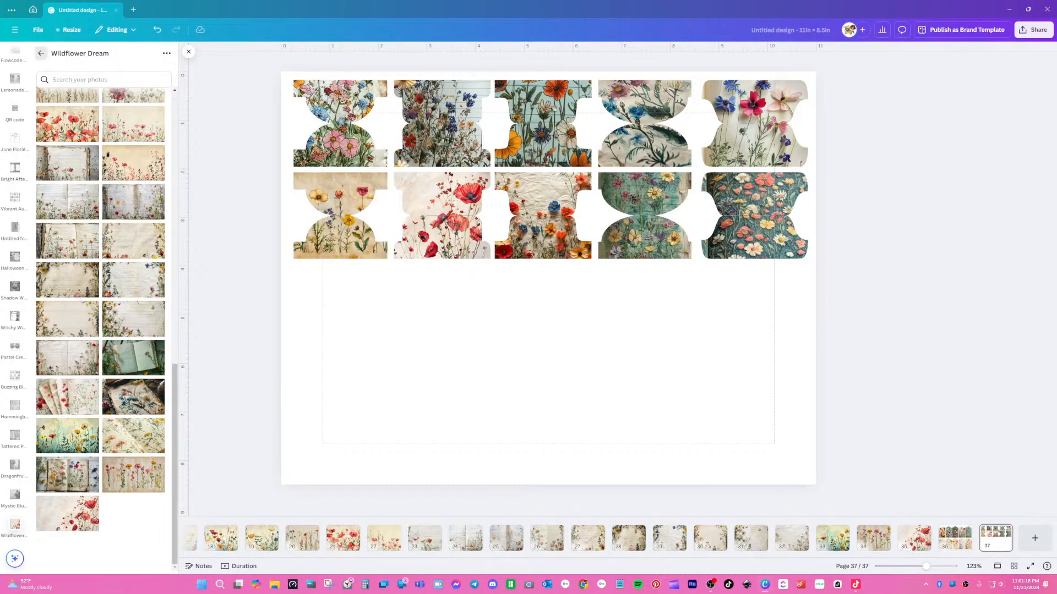
# - Open the Stamp Frames design from the BLANKS project folder
pyautogui.click(41, 53)
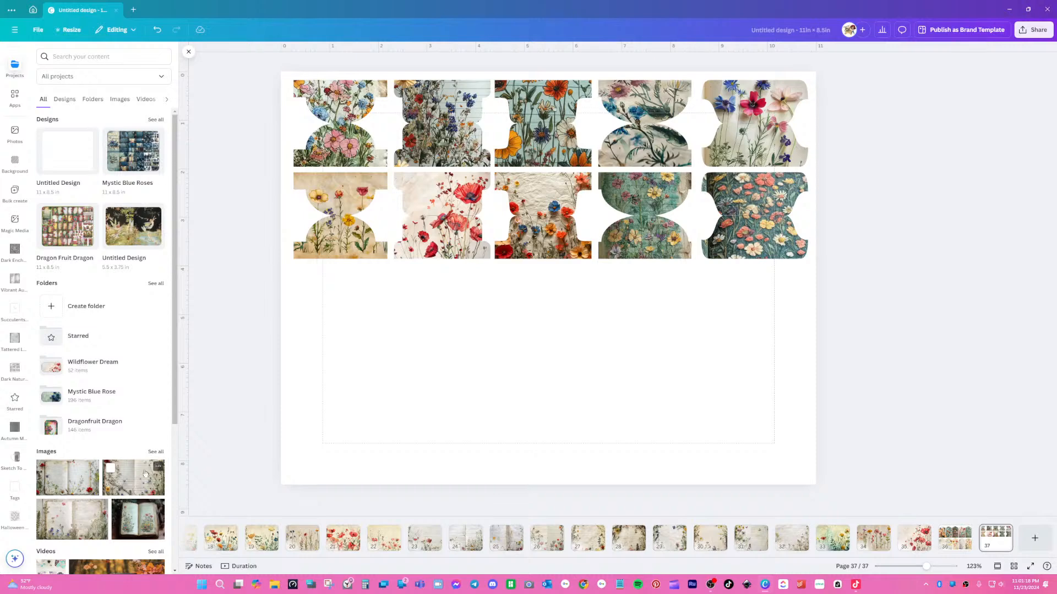
pyautogui.click(156, 283)
pyautogui.click(82, 423)
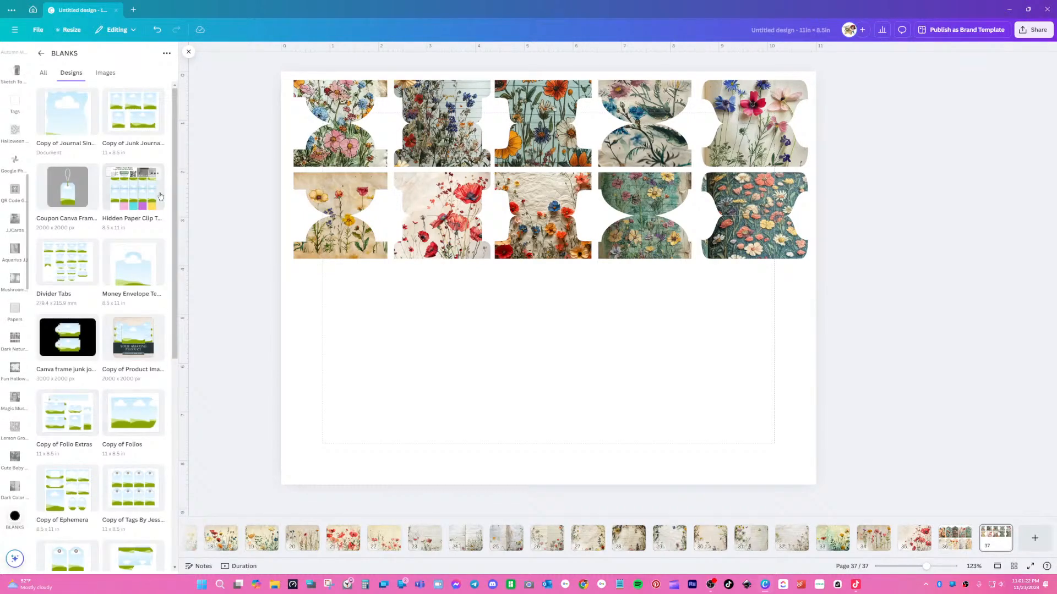
pyautogui.moveTo(173, 175); pyautogui.dragTo(172, 443)
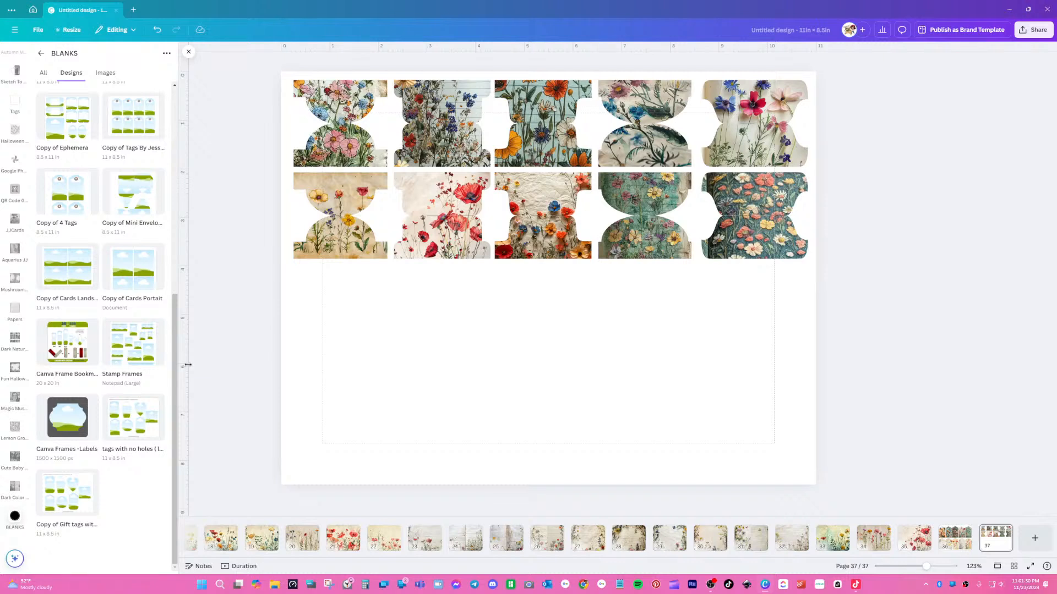
pyautogui.moveTo(131, 350)
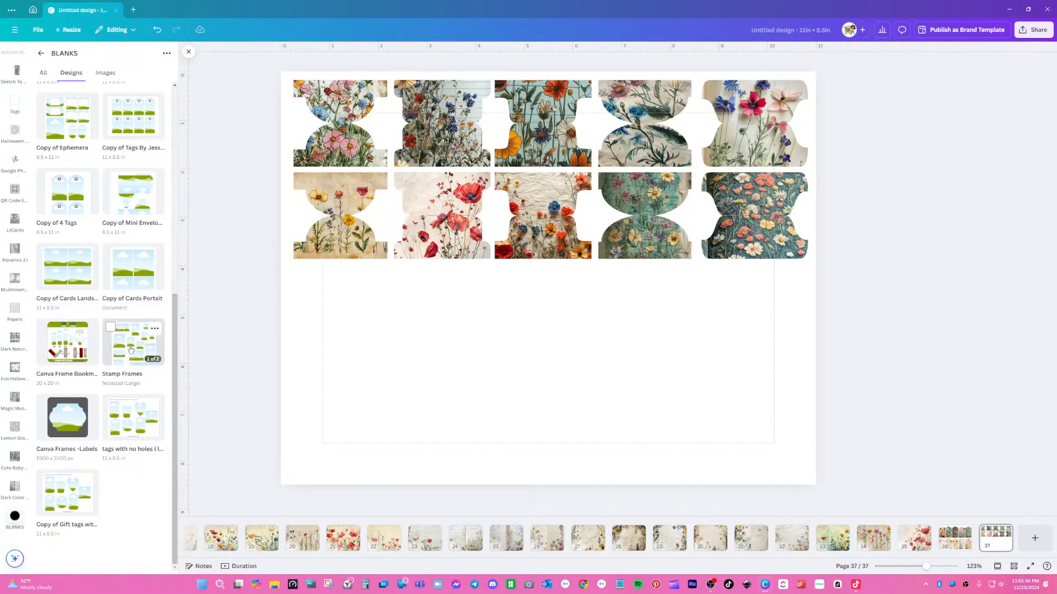
pyautogui.click(131, 349)
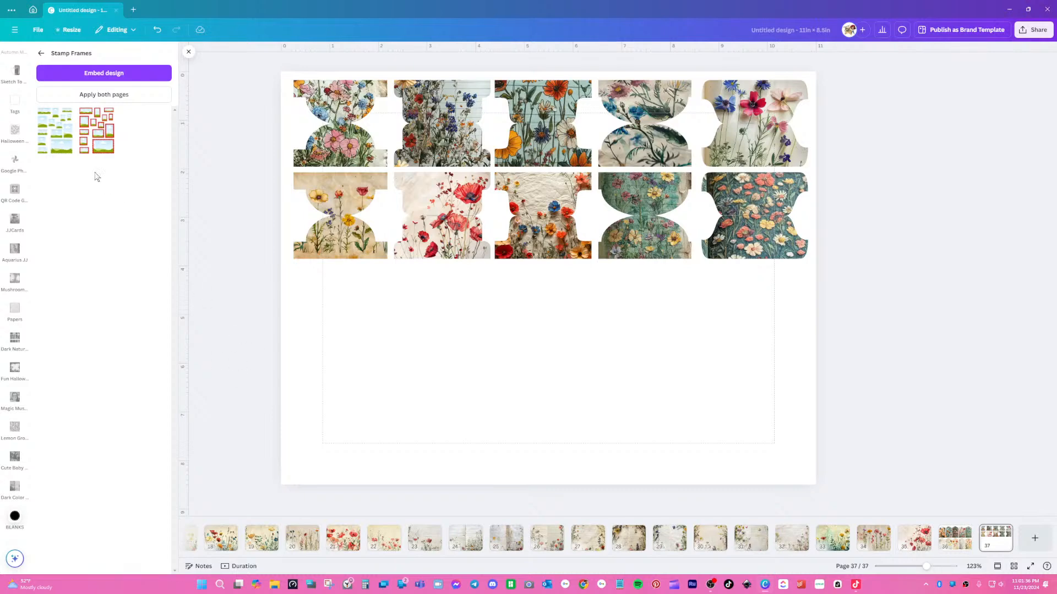
# - Undo a trial of the first Stamp Frames layout on page 37 and apply that layout to a new page 38 instead
pyautogui.click(54, 147)
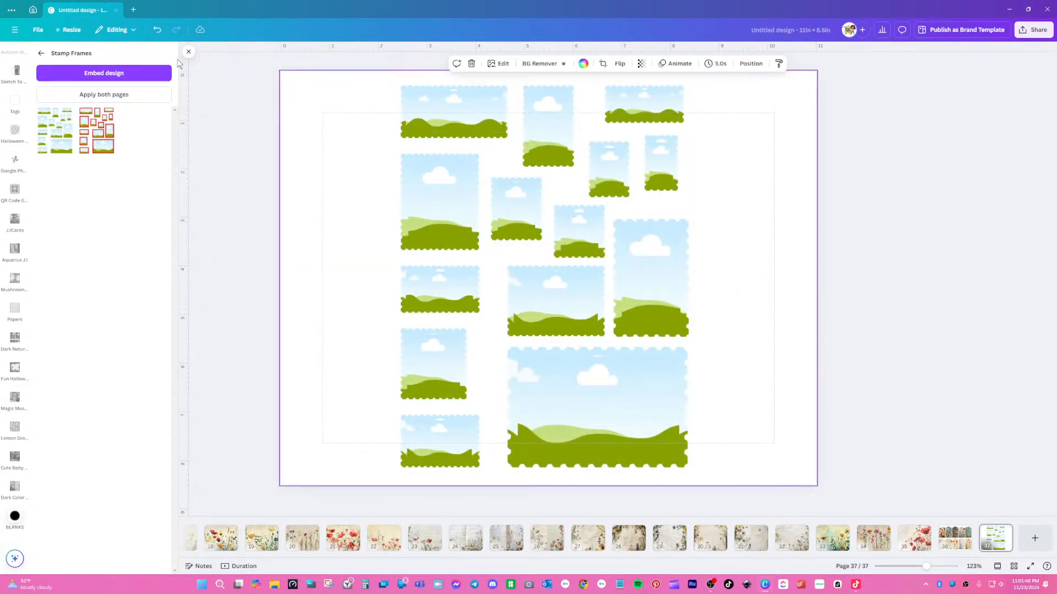
pyautogui.click(157, 29)
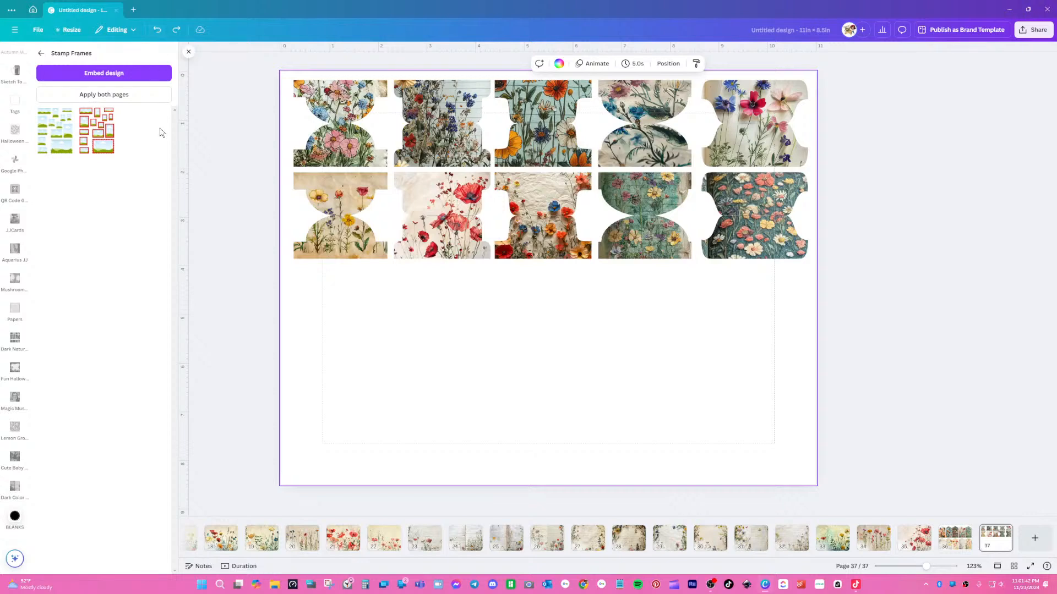
pyautogui.click(1021, 544)
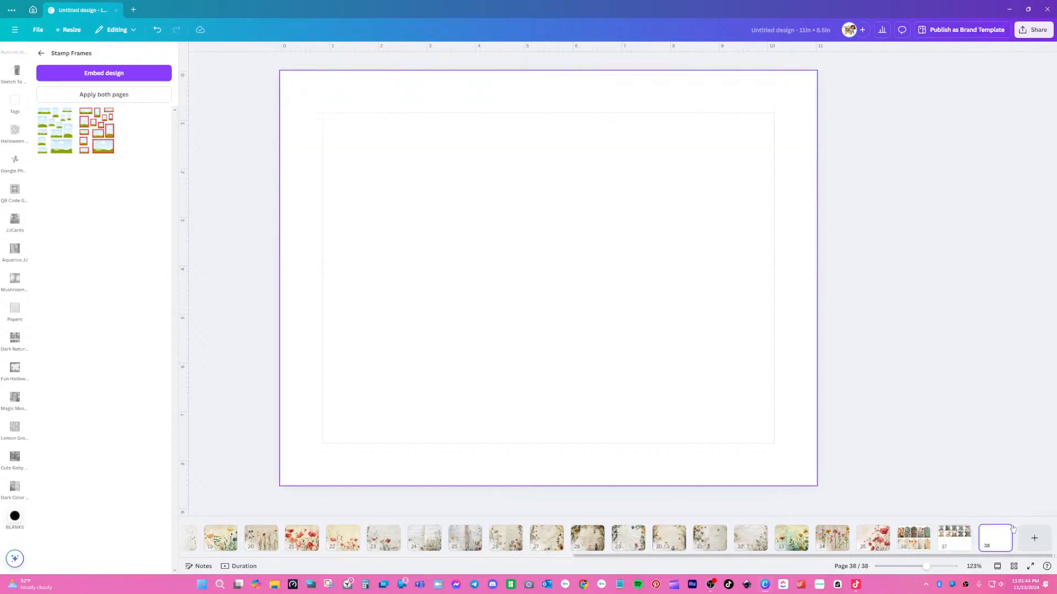
pyautogui.click(54, 144)
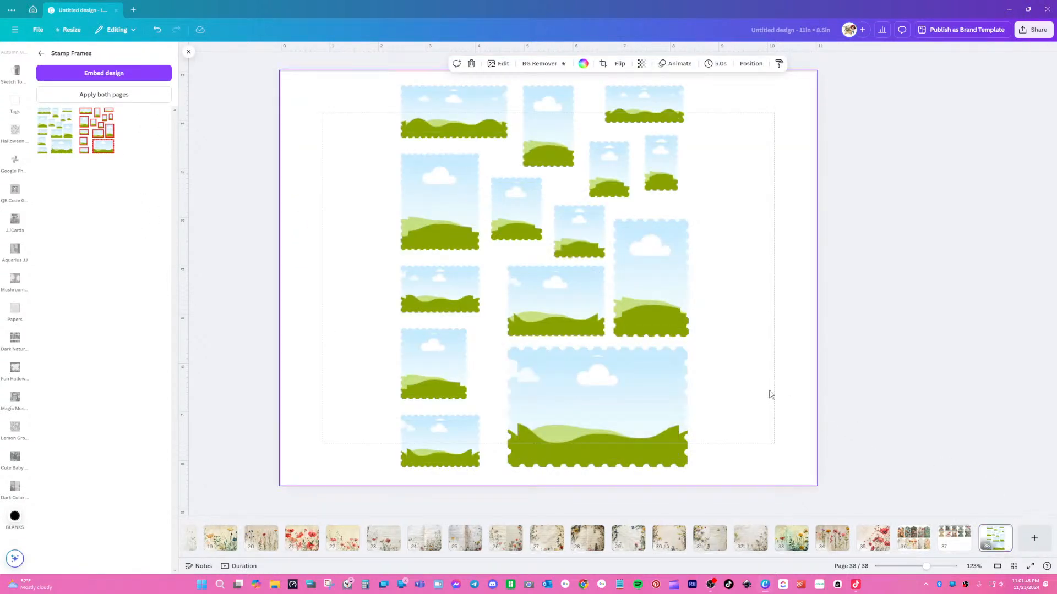
# - Delete the inner rectangular frames from the stamps in the lower half of page 38, keeping the perforated stamp frames
pyautogui.click(615, 402)
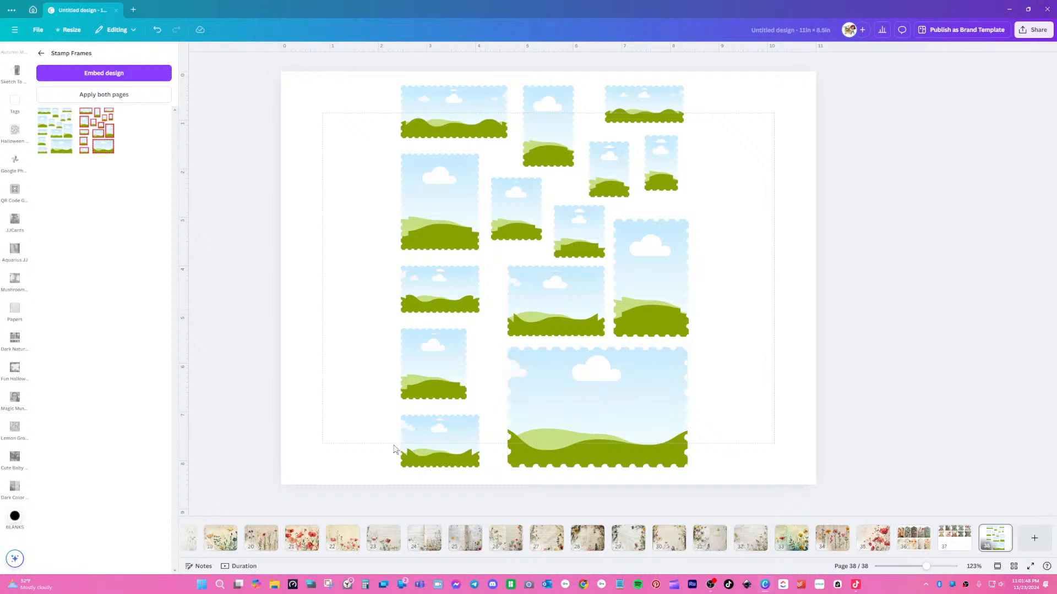
pyautogui.click(432, 375)
pyautogui.click(547, 314)
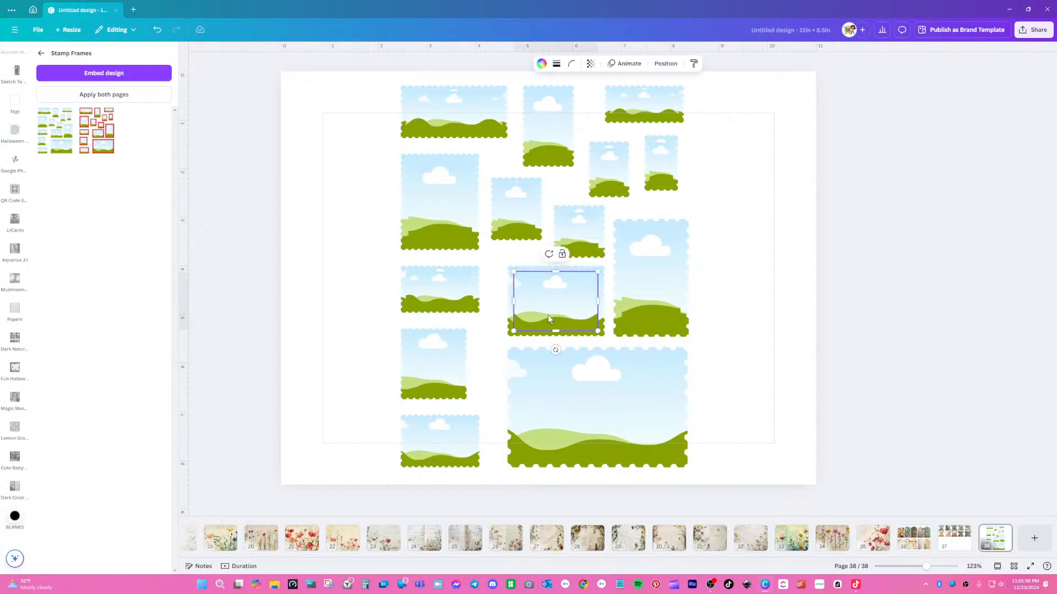
pyautogui.click(660, 280)
pyautogui.click(512, 285)
pyautogui.click(450, 292)
# - Delete the inner rectangular frames from the remaining stamps in the upper half of page 38
pyautogui.click(514, 211)
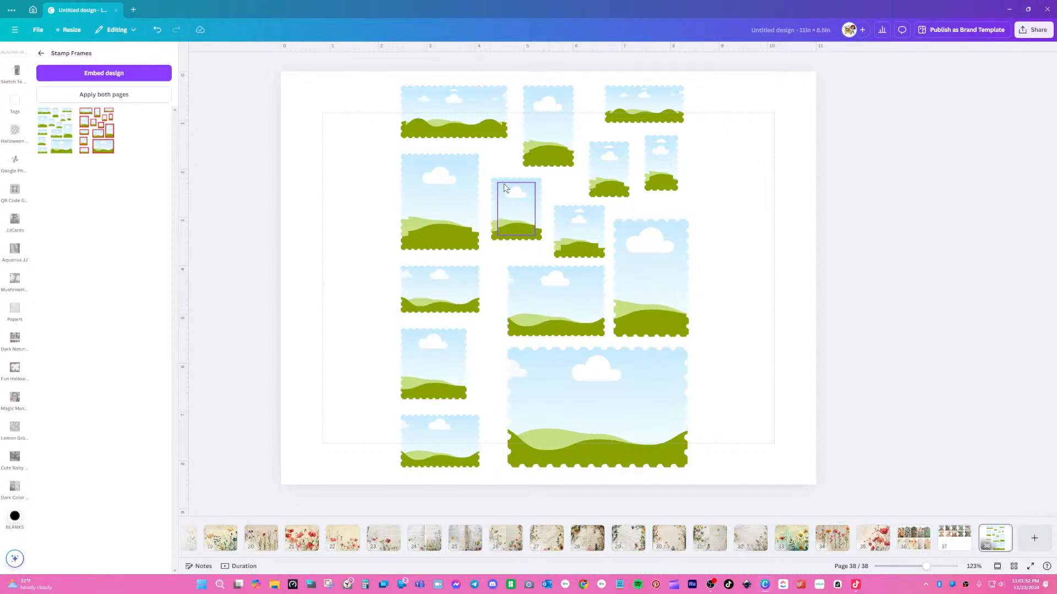
pyautogui.click(578, 231)
pyautogui.click(605, 183)
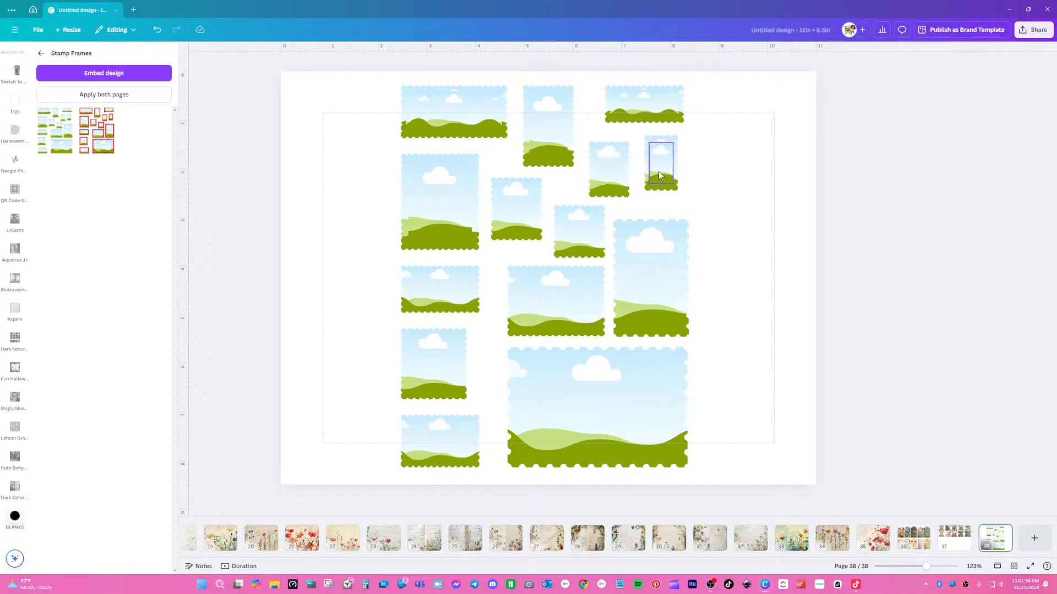
pyautogui.click(647, 104)
pyautogui.click(550, 113)
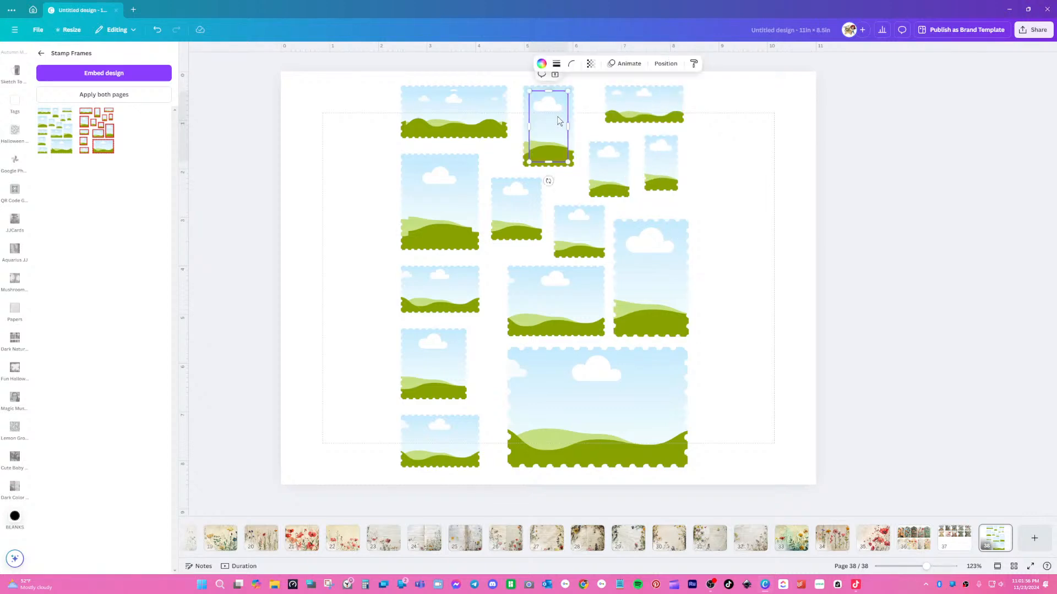
pyautogui.click(467, 111)
pyautogui.click(447, 222)
pyautogui.click(447, 223)
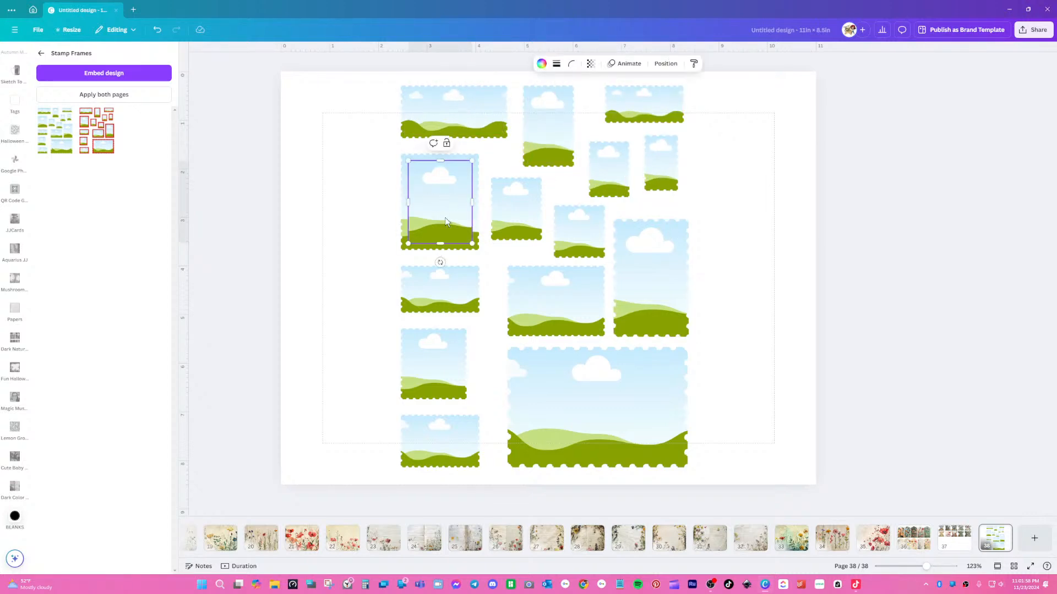
pyautogui.press('Delete')
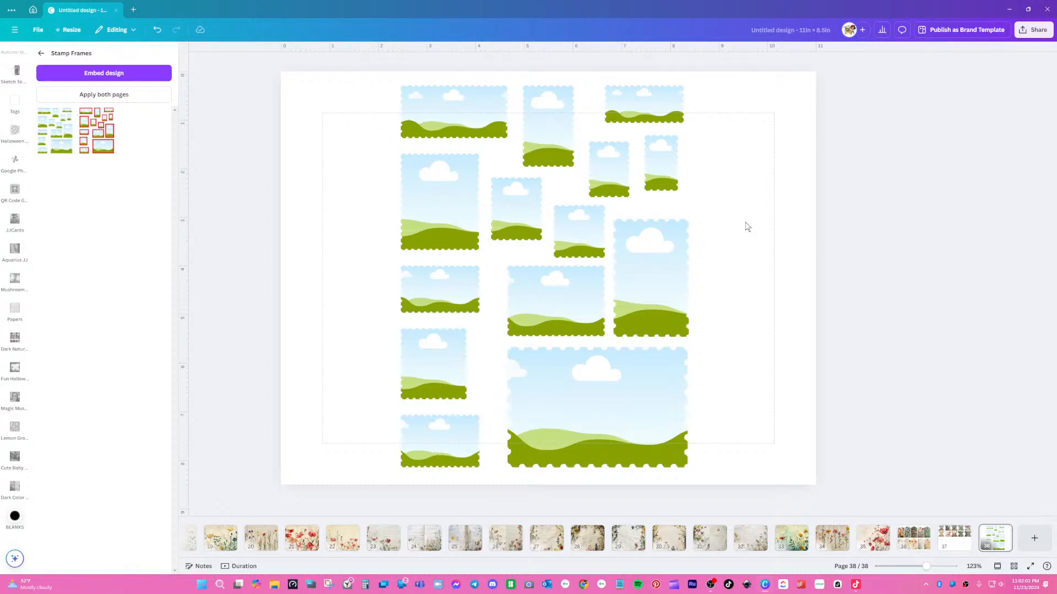
pyautogui.click(794, 283)
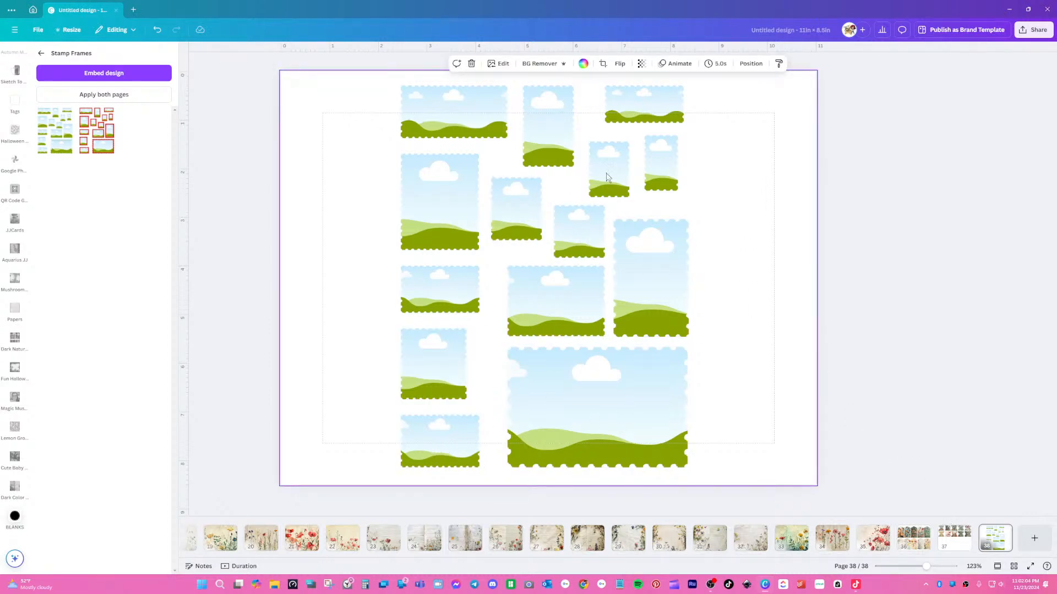
# - Bring the large portrait stamp frame from page 38 onto page 37 below the first tab column and set its height to 1.5 in
pyautogui.click(559, 138)
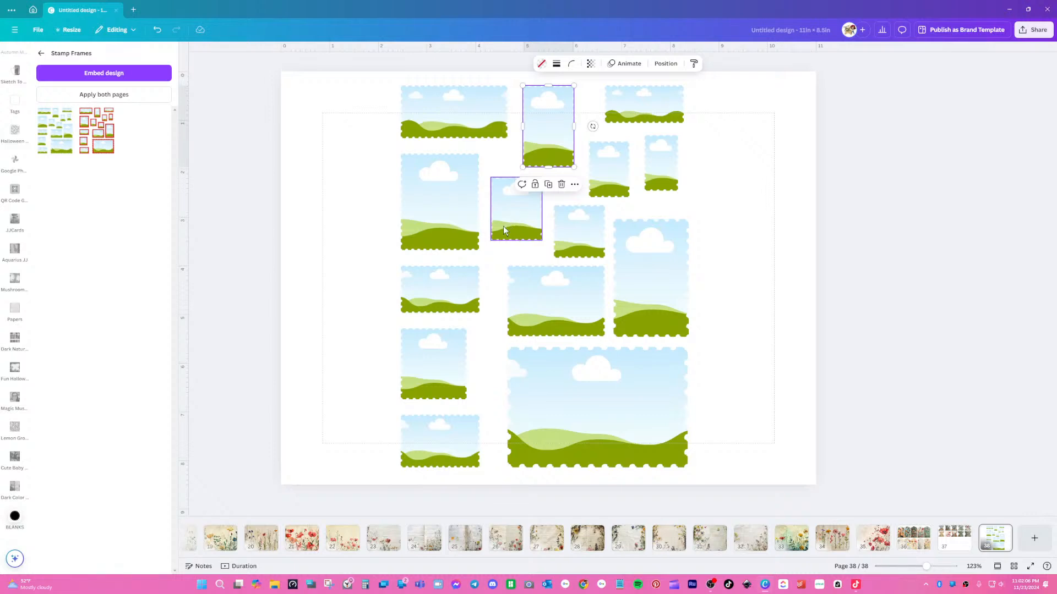
pyautogui.moveTo(441, 224); pyautogui.dragTo(328, 323)
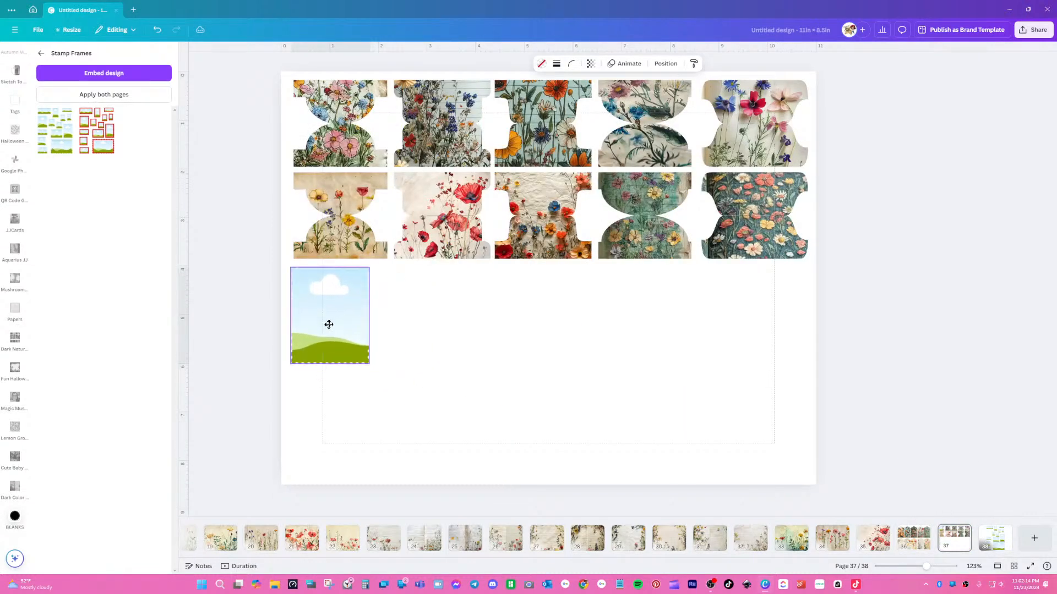
pyautogui.click(657, 63)
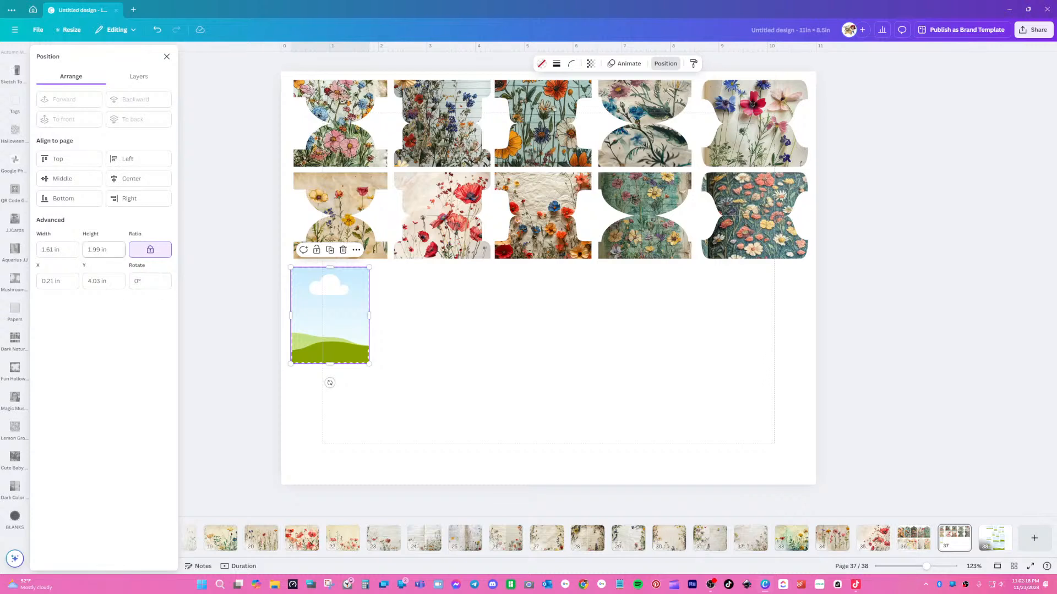
pyautogui.click(99, 250)
pyautogui.write('1.5')
pyautogui.press('Return')
# - Duplicate the 1.5 in stamp frame side by side into a row of eight below the tabs
pyautogui.click(320, 250)
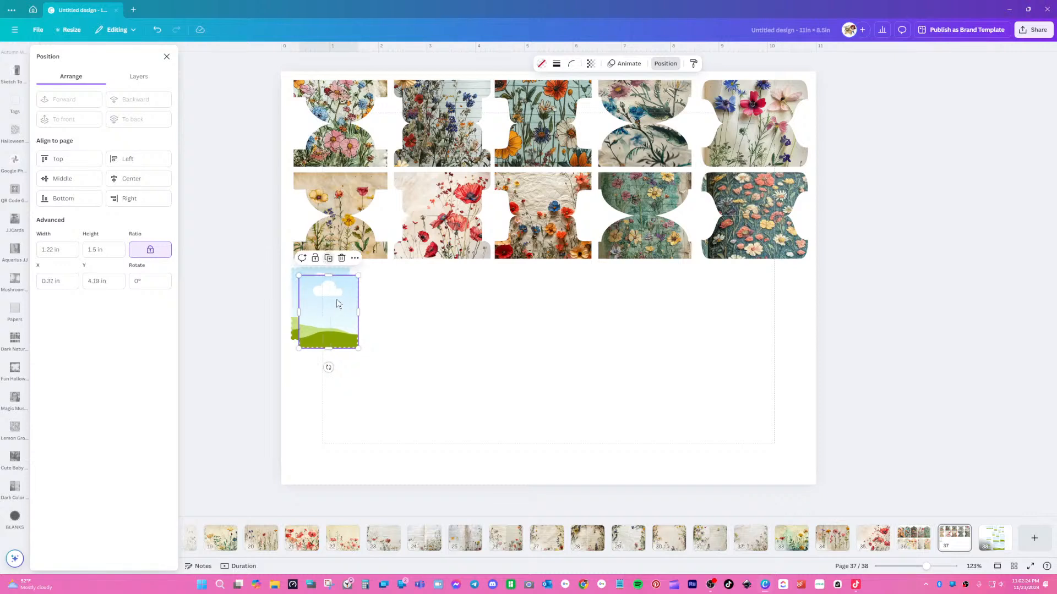
pyautogui.moveTo(330, 310); pyautogui.dragTo(379, 305)
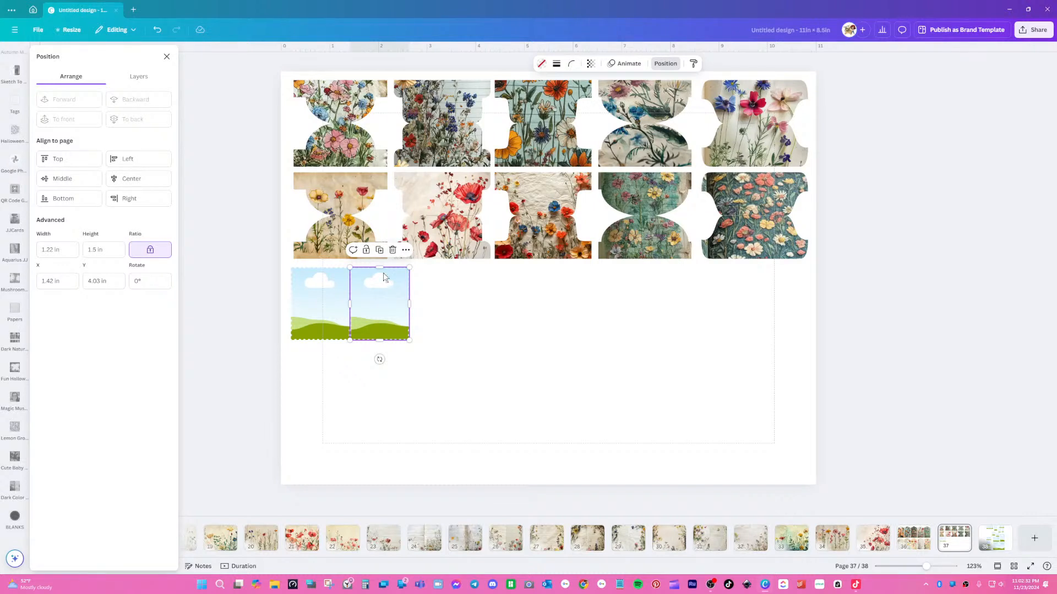
pyautogui.click(379, 250)
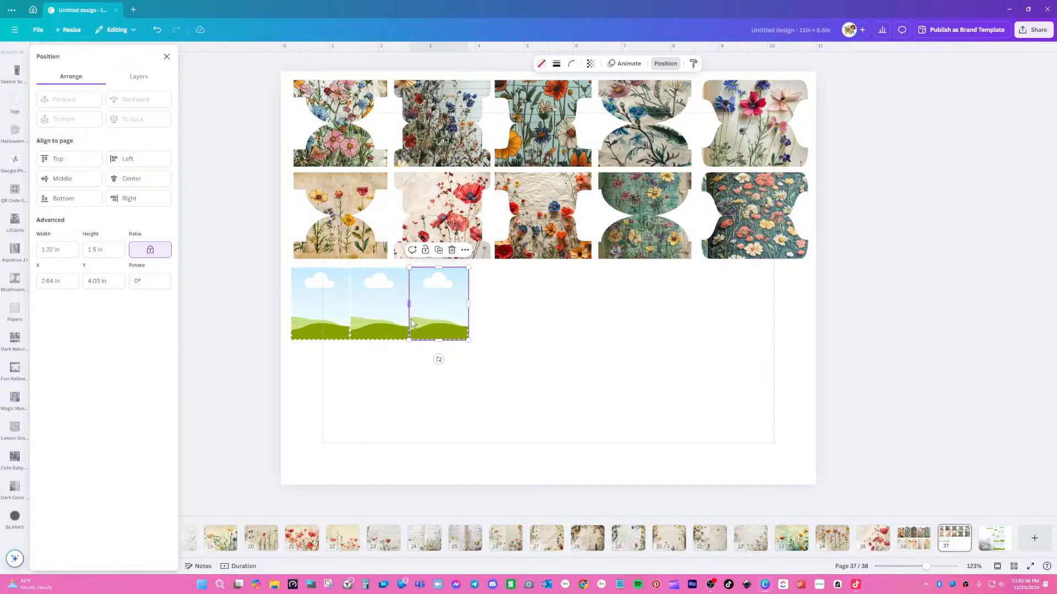
pyautogui.click(439, 251)
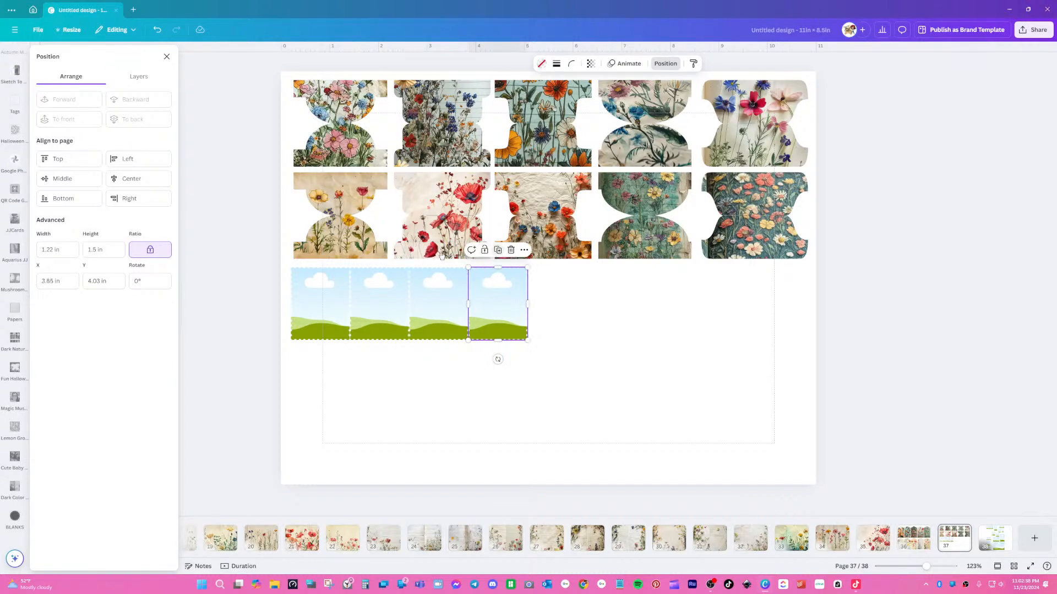
pyautogui.click(498, 252)
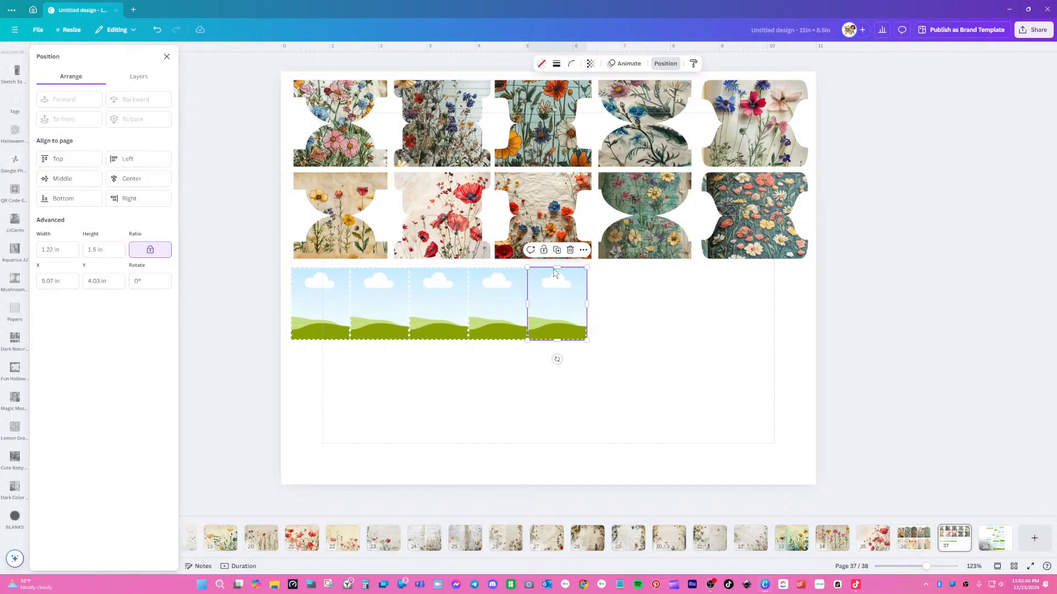
pyautogui.click(559, 251)
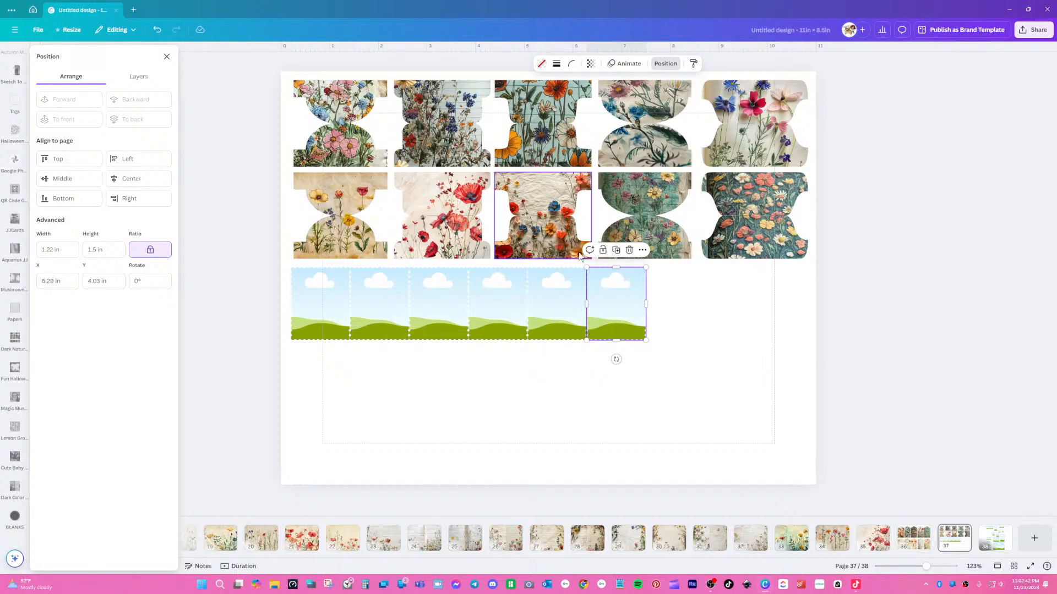
pyautogui.click(617, 251)
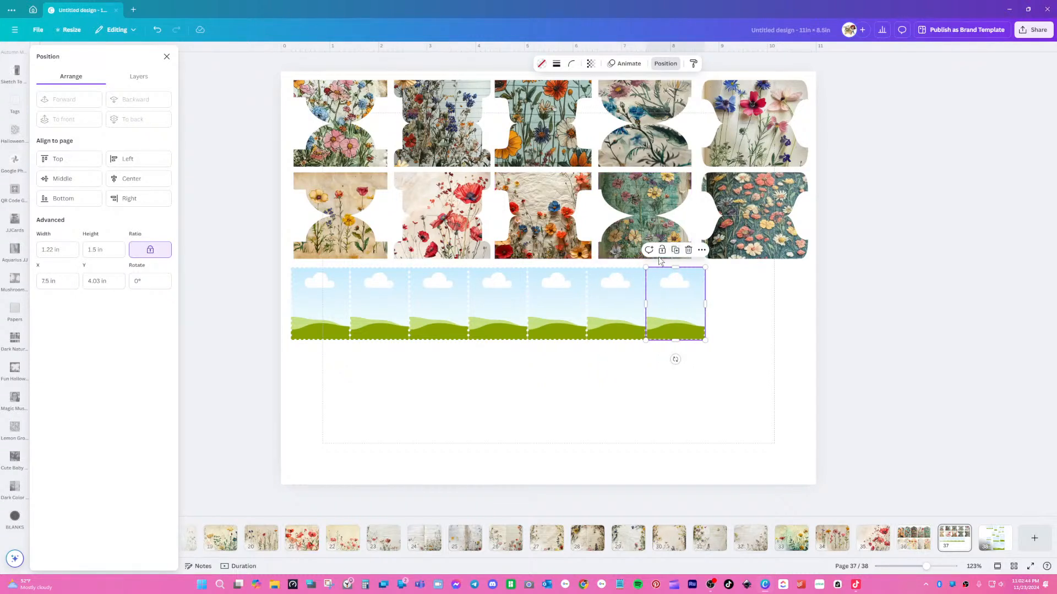
pyautogui.click(676, 250)
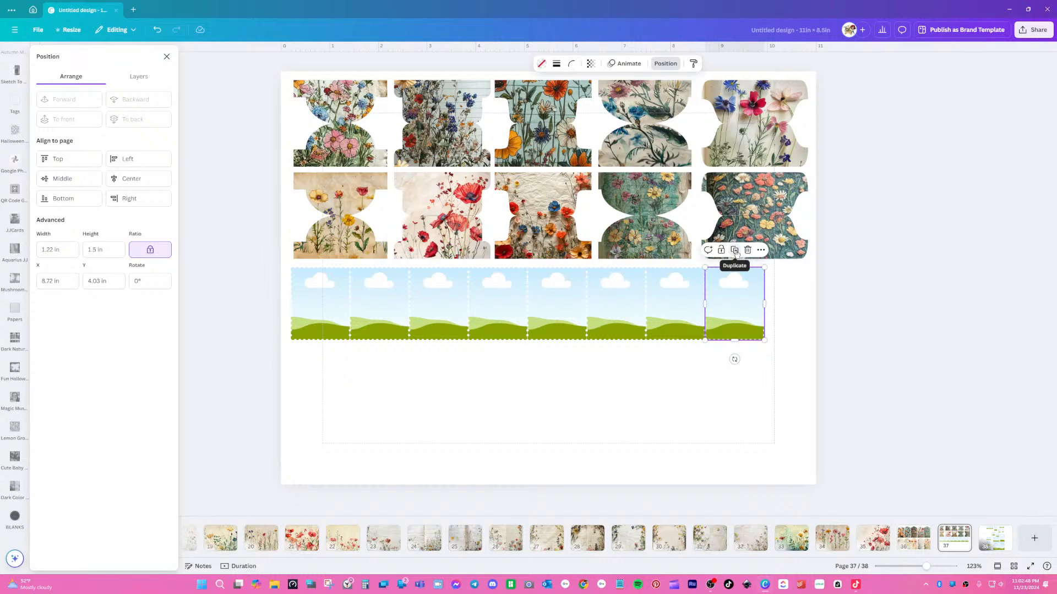
# - Select all eight stamp frames together and center the row horizontally on the page, slightly lower beneath the tabs
pyautogui.moveTo(804, 297); pyautogui.dragTo(322, 353)
pyautogui.moveTo(422, 312); pyautogui.dragTo(430, 319)
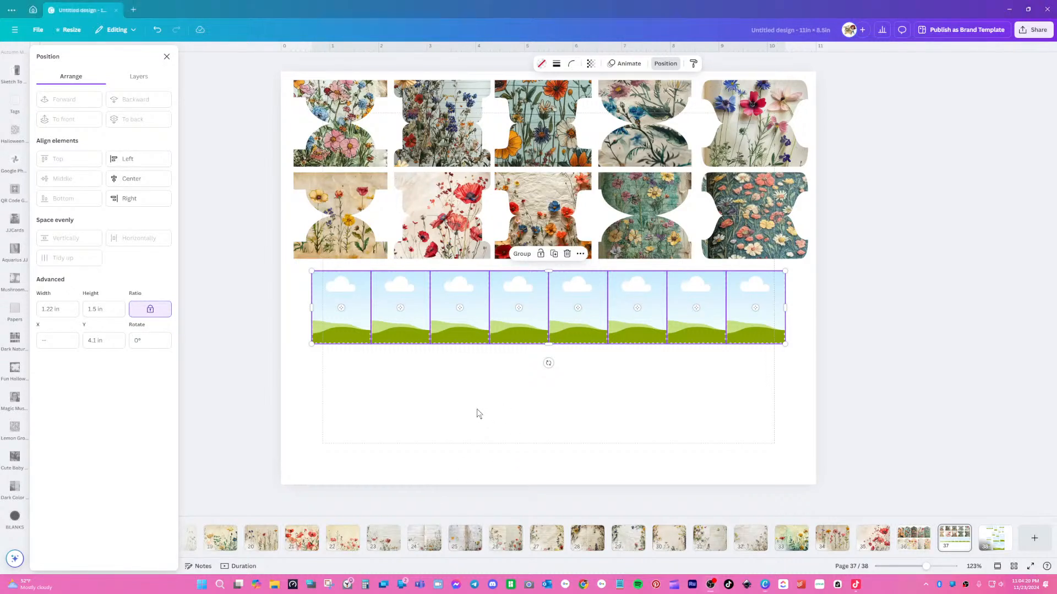
pyautogui.click(438, 417)
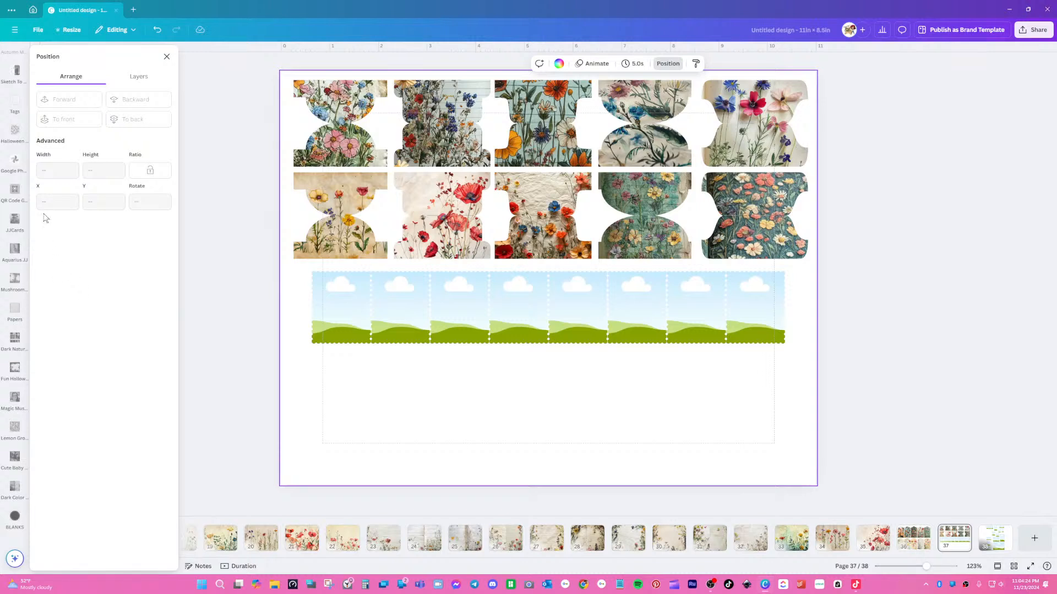
# - Open the Wildflower Dream image folder and fill the first stamp with the pink and orange flower stems on beige paper
pyautogui.scroll(5, 25, 149)
pyautogui.scroll(1, 25, 149)
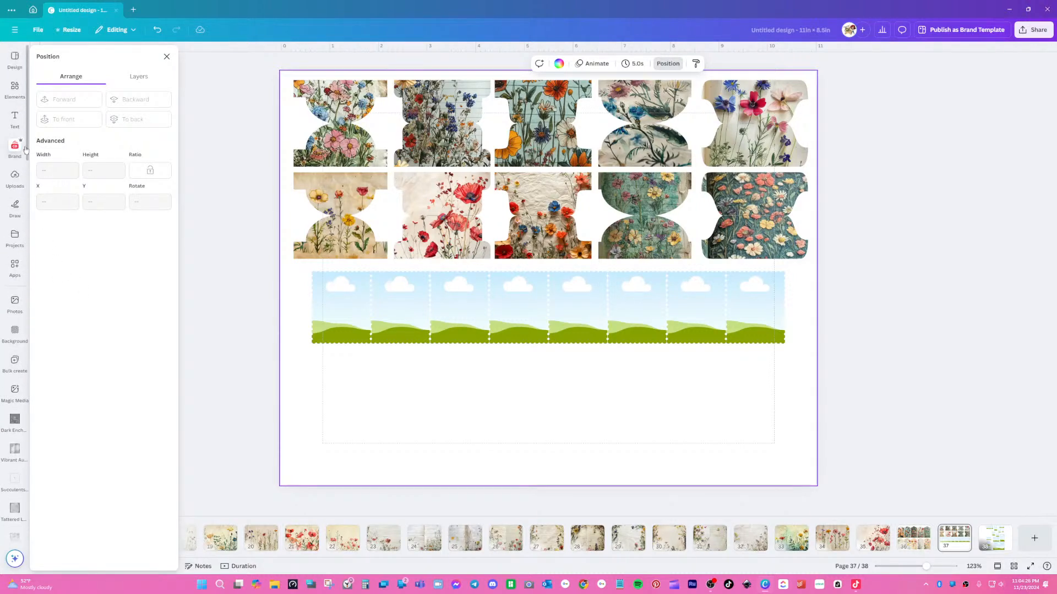
pyautogui.click(15, 234)
pyautogui.click(104, 364)
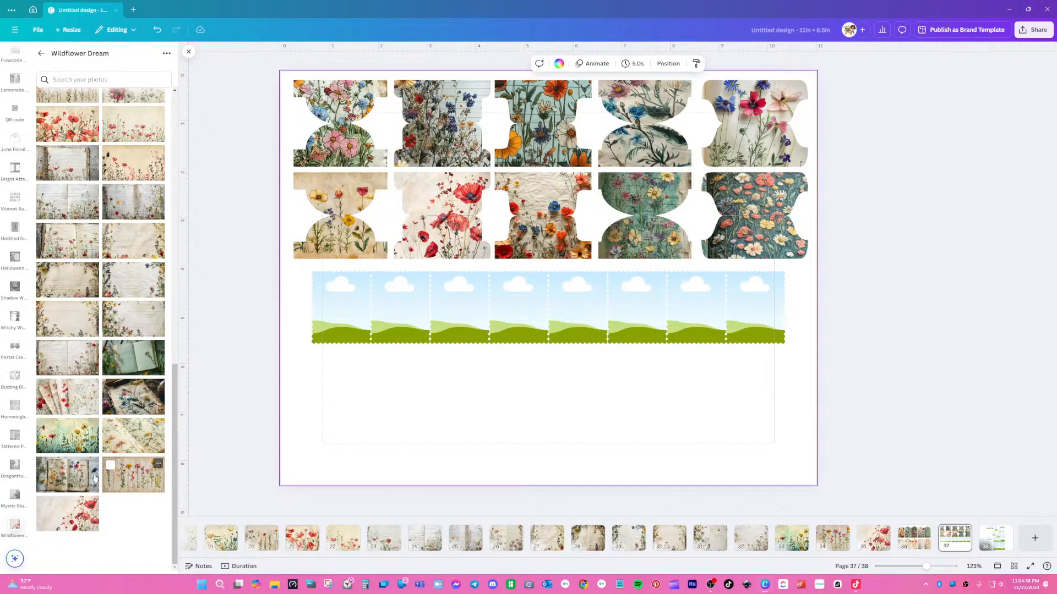
pyautogui.moveTo(108, 481); pyautogui.dragTo(334, 329)
# - Fill the second stamp with the red and blue flowers on crumpled paper and the third with the pale blue wildflower meadow image
pyautogui.scroll(10, 156, 333)
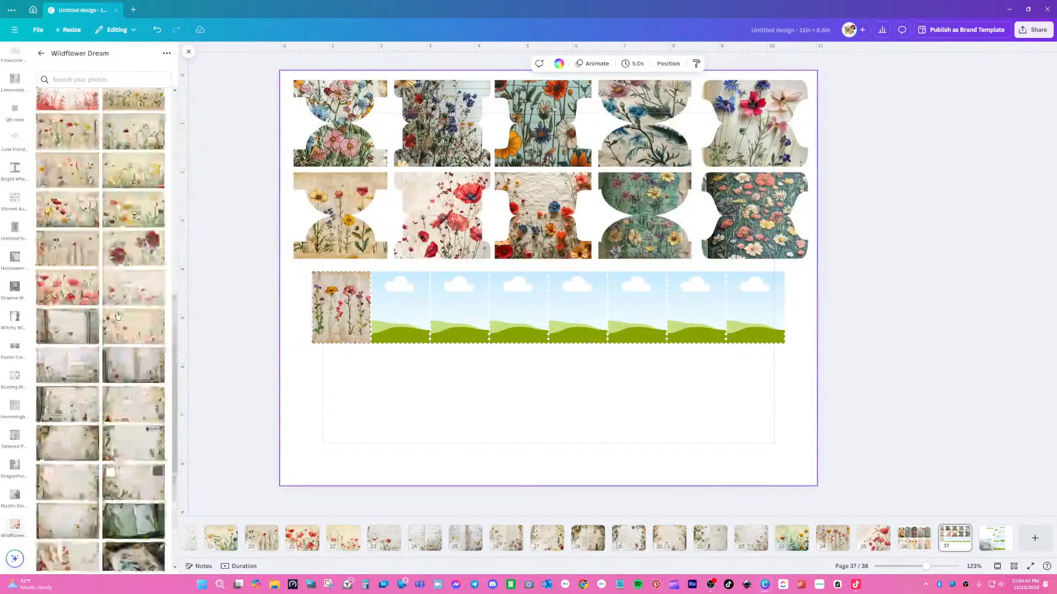
pyautogui.moveTo(156, 144); pyautogui.dragTo(385, 319)
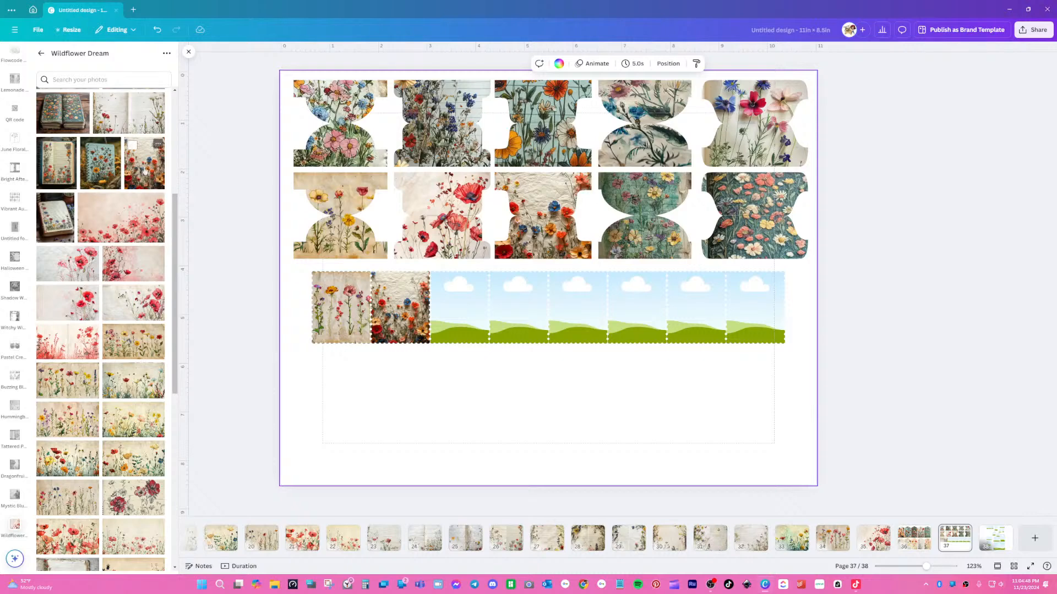
pyautogui.scroll(3, 142, 358)
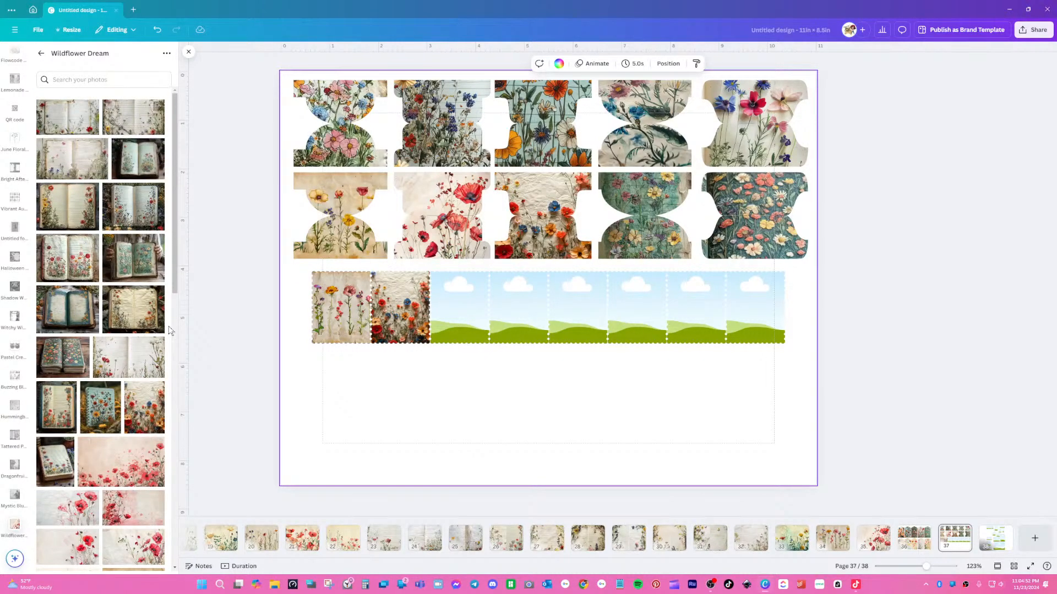
pyautogui.scroll(-3, 170, 332)
pyautogui.moveTo(134, 387); pyautogui.dragTo(419, 318)
pyautogui.doubleClick(460, 312)
pyautogui.click(431, 375)
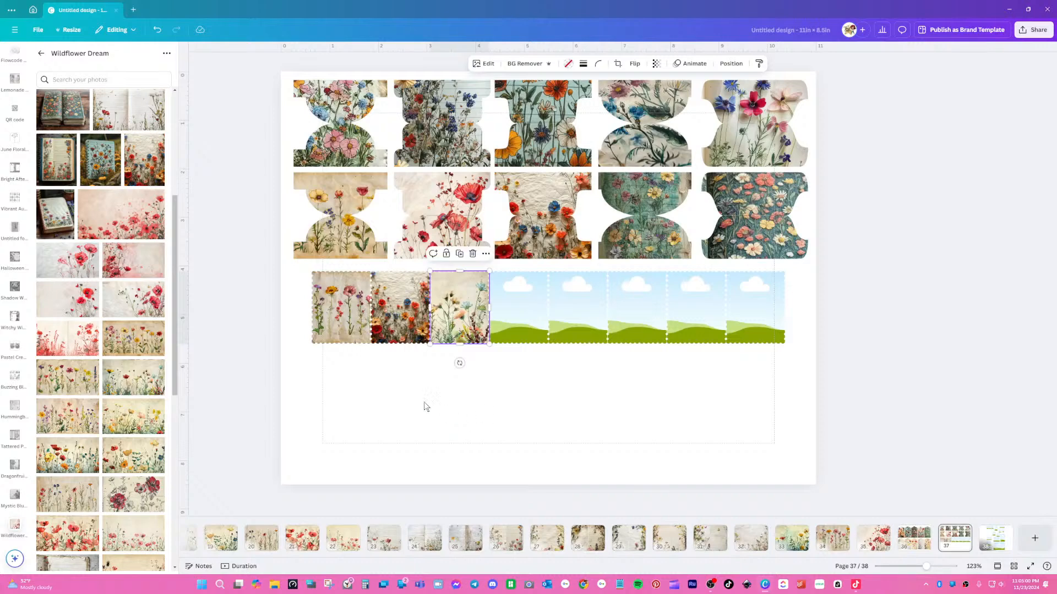
# - Fill the fourth stamp with the red poppy meadow image and the fifth with the purple wildflower image, positioned to show its left-hand flowers
pyautogui.moveTo(80, 464); pyautogui.dragTo(522, 314)
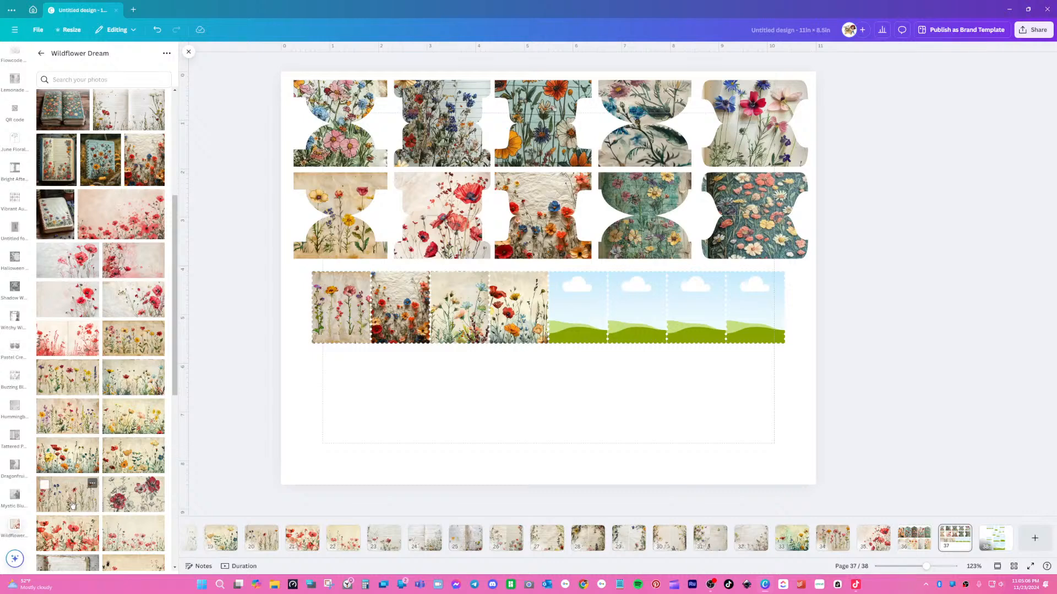
pyautogui.moveTo(69, 416); pyautogui.dragTo(585, 329)
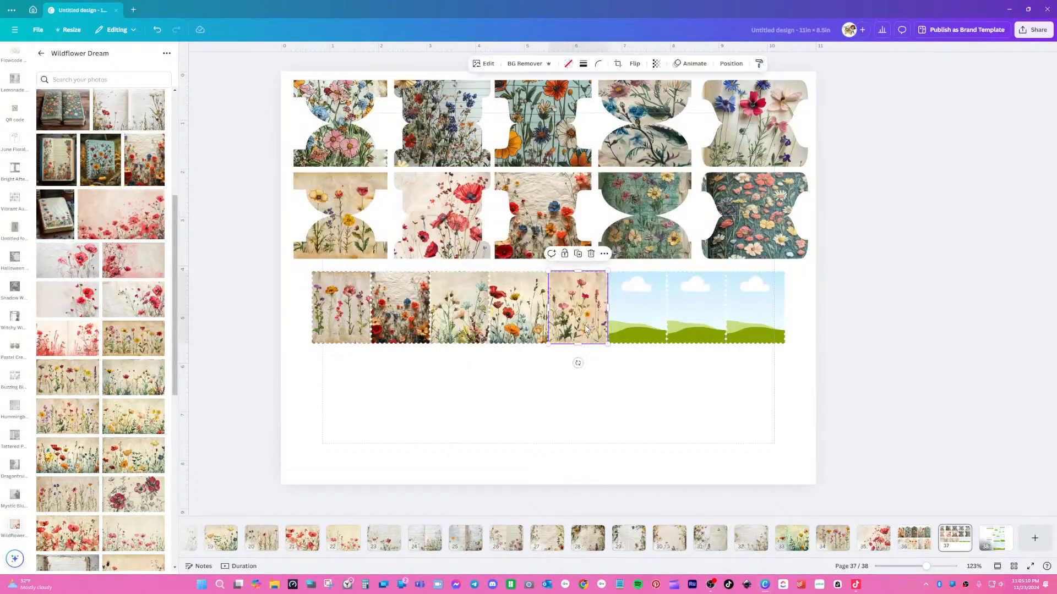
pyautogui.doubleClick(579, 325)
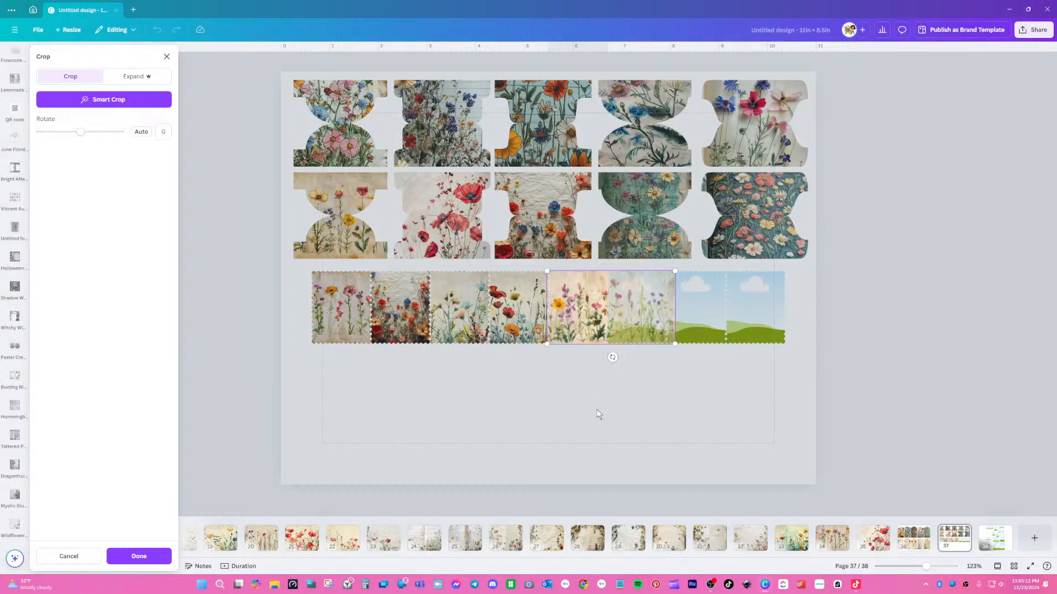
pyautogui.click(599, 415)
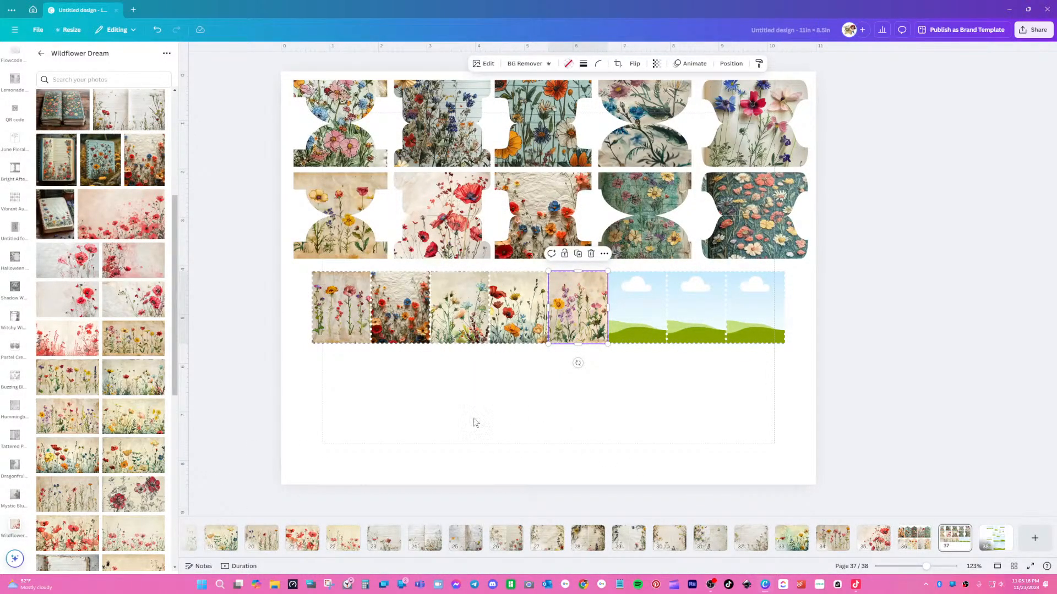
# - Fill the sixth stamp with the multicolored wildflower meadow image and reposition it to show the tall yellow flower
pyautogui.click(126, 462)
pyautogui.moveTo(716, 325); pyautogui.dragTo(604, 316)
pyautogui.click(642, 318)
pyautogui.doubleClick(642, 318)
pyautogui.click(649, 392)
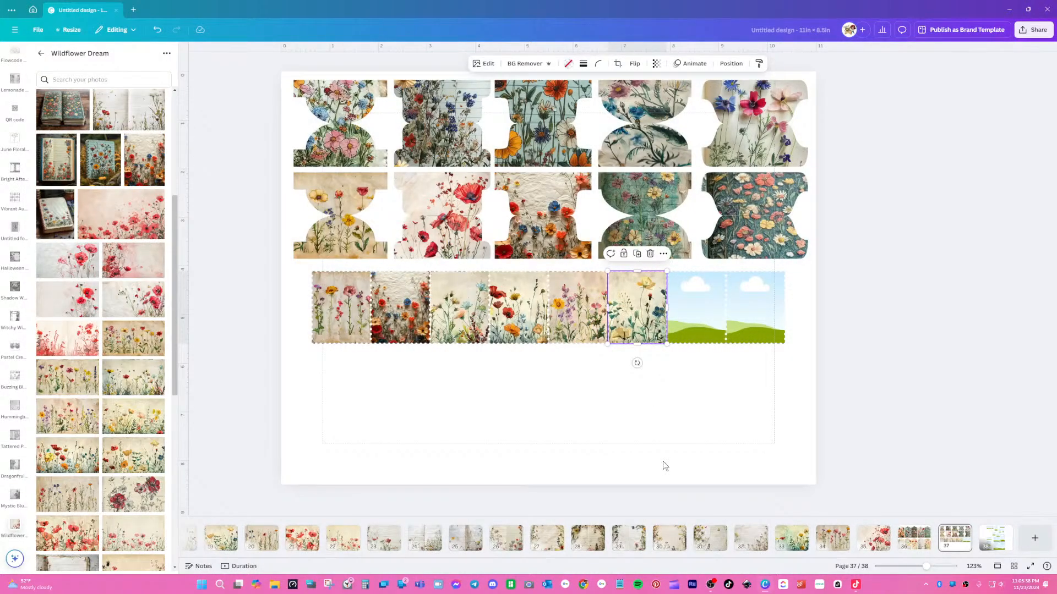
pyautogui.click(665, 466)
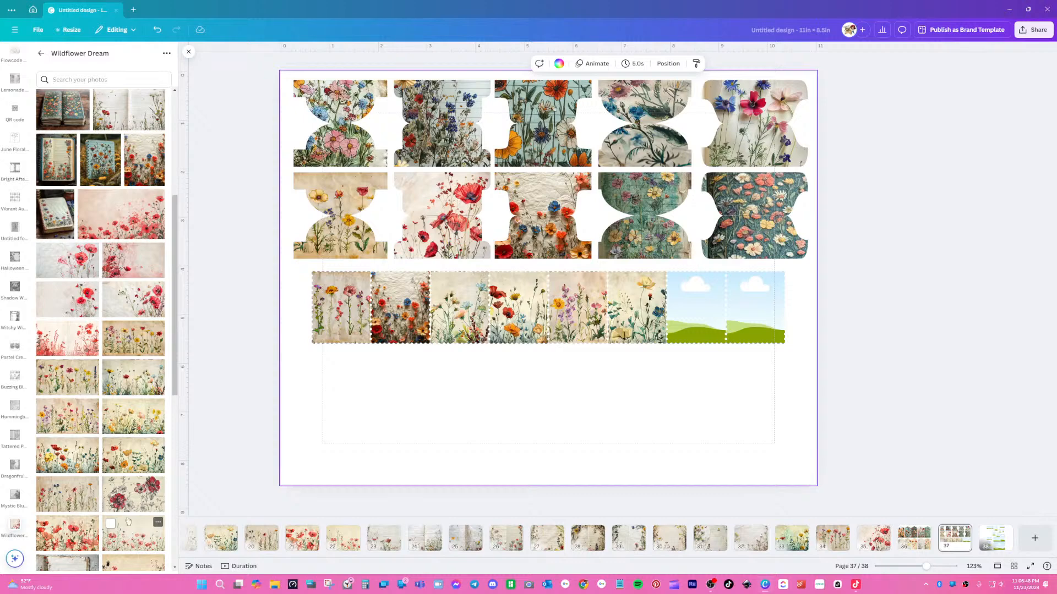
# - Fill the seventh stamp with the dark image of blue flowers on aged paper, enlarged and positioned on the painted flowers
pyautogui.scroll(-3, 129, 534)
pyautogui.scroll(-3, 125, 515)
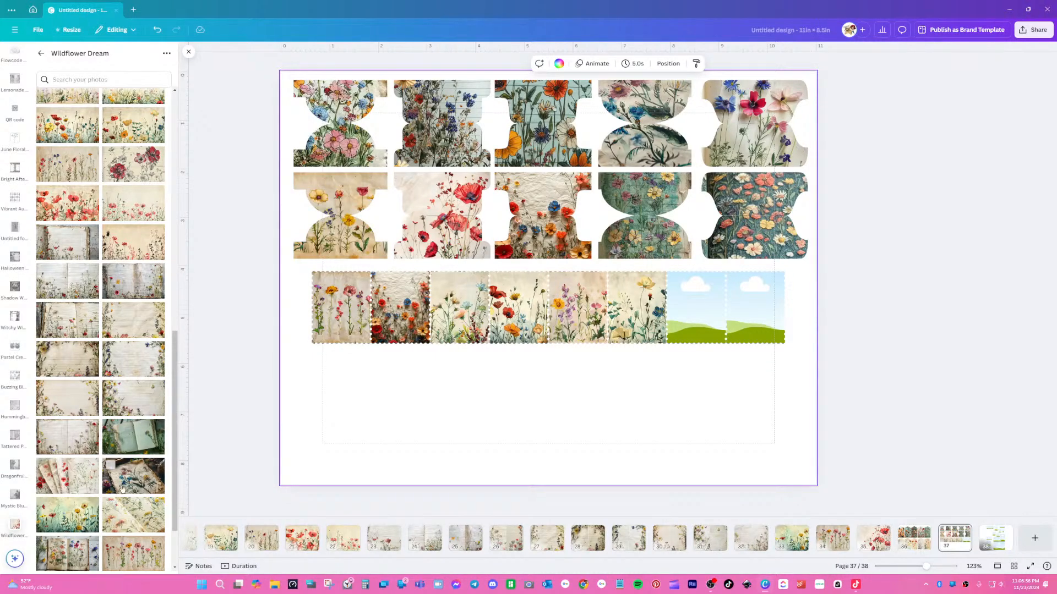
pyautogui.moveTo(129, 481); pyautogui.dragTo(719, 292)
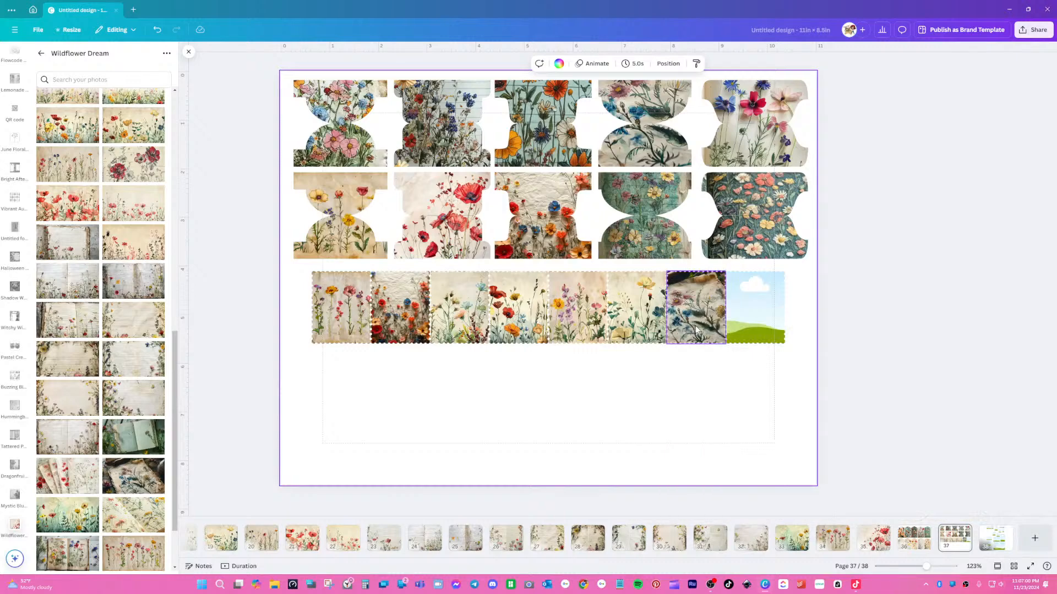
pyautogui.doubleClick(719, 292)
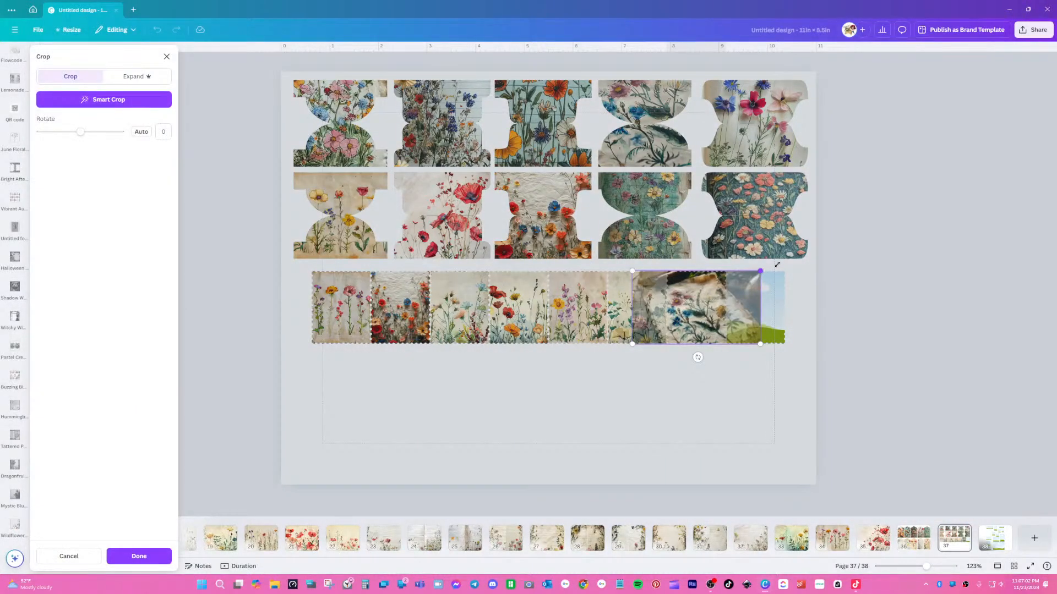
pyautogui.moveTo(777, 265); pyautogui.dragTo(812, 239)
pyautogui.moveTo(678, 319); pyautogui.dragTo(637, 318)
pyautogui.click(648, 353)
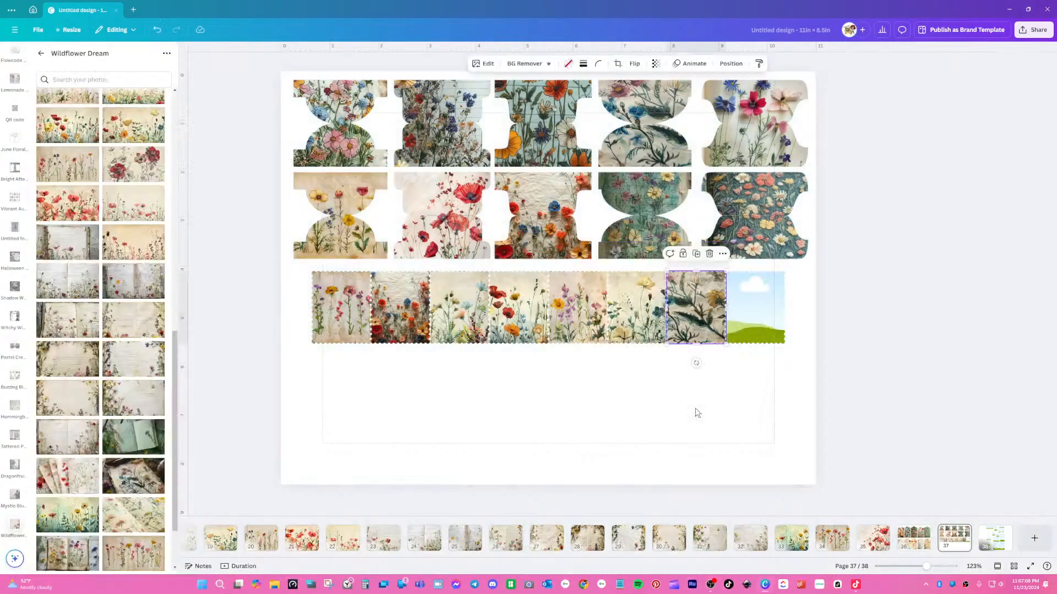
pyautogui.doubleClick(693, 331)
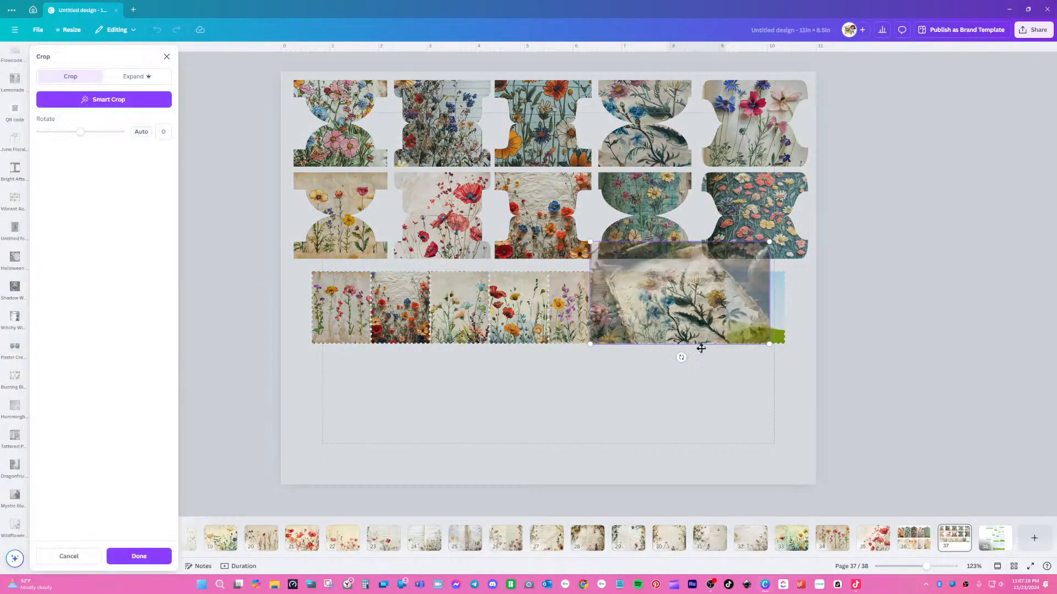
# - Rotate the dark botanical photo inside the seventh stamp frame by about 18 degrees, reposition it, and apply the crop
pyautogui.moveTo(683, 361); pyautogui.dragTo(660, 355)
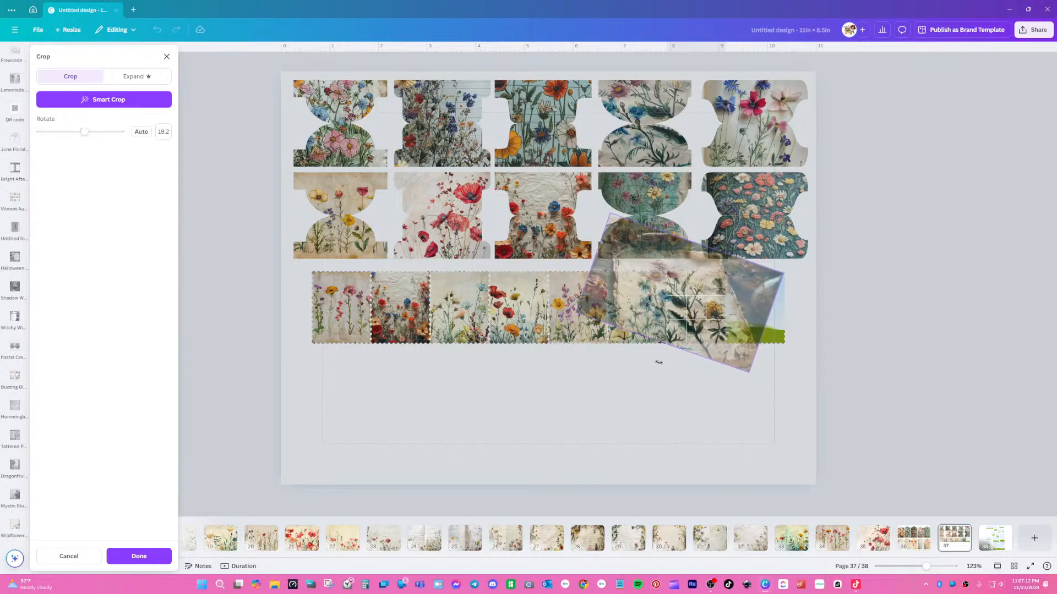
pyautogui.moveTo(693, 308); pyautogui.dragTo(687, 307)
pyautogui.click(672, 427)
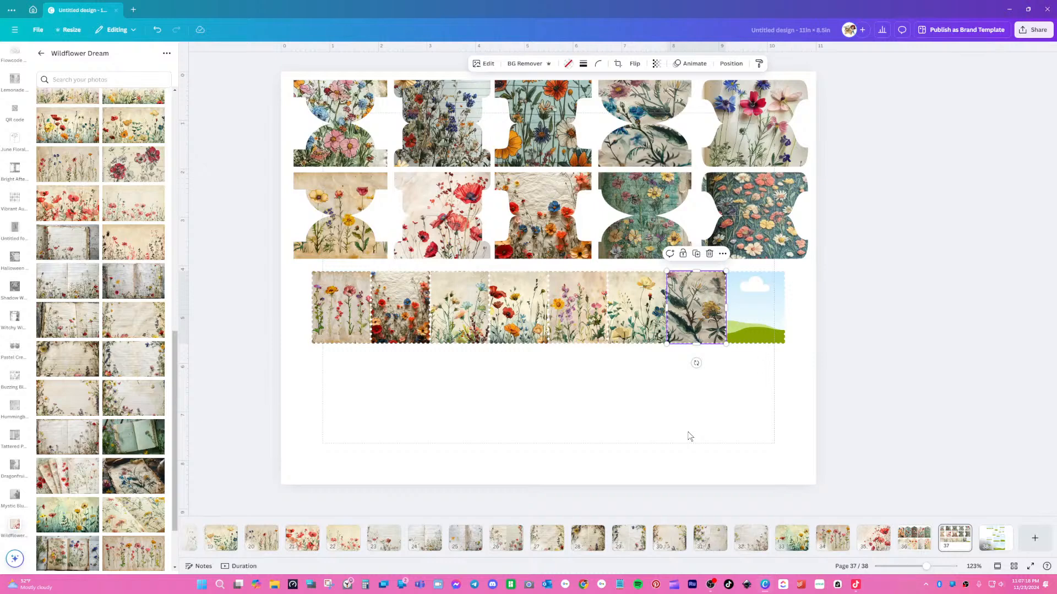
pyautogui.click(756, 426)
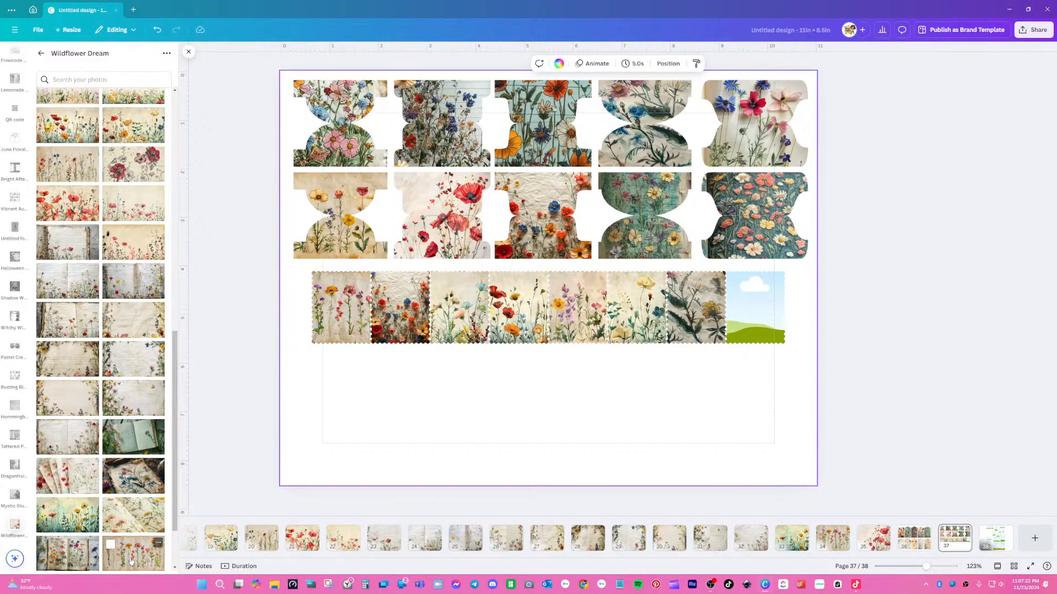
pyautogui.click(402, 585)
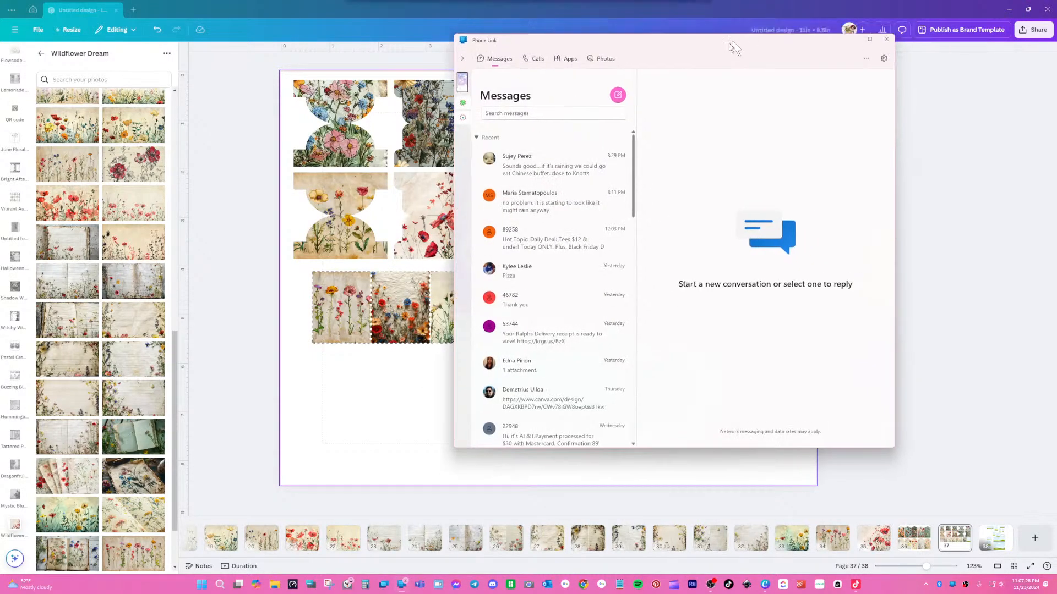
pyautogui.press('super+Down')
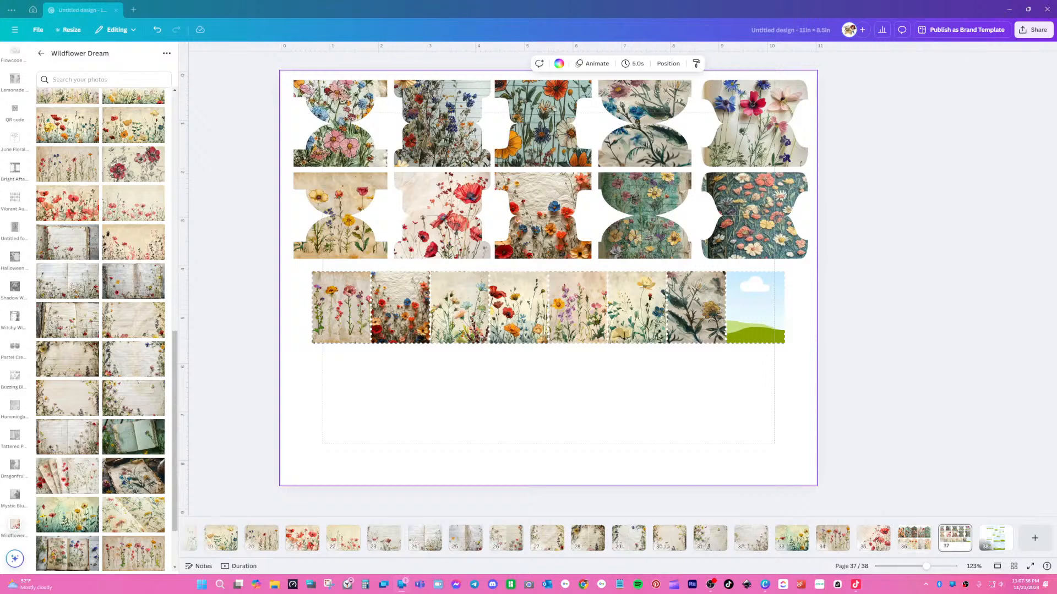
pyautogui.click(242, 373)
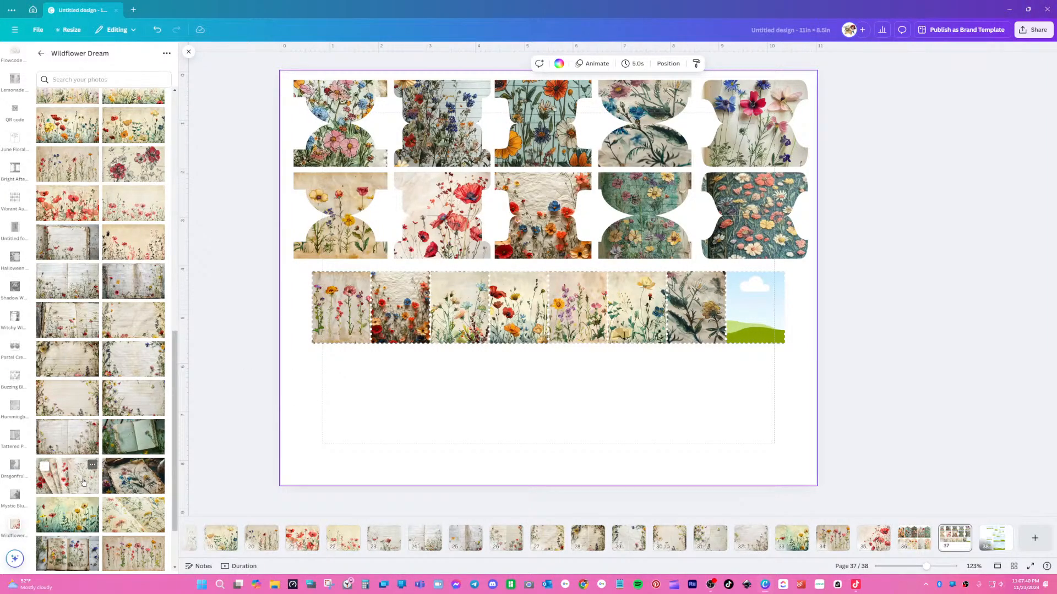
# - Fill the empty eighth stamp frame with the open-book flower photo, enlarging and repositioning it so the right page's flowers fill the frame
pyautogui.moveTo(118, 531); pyautogui.dragTo(749, 330)
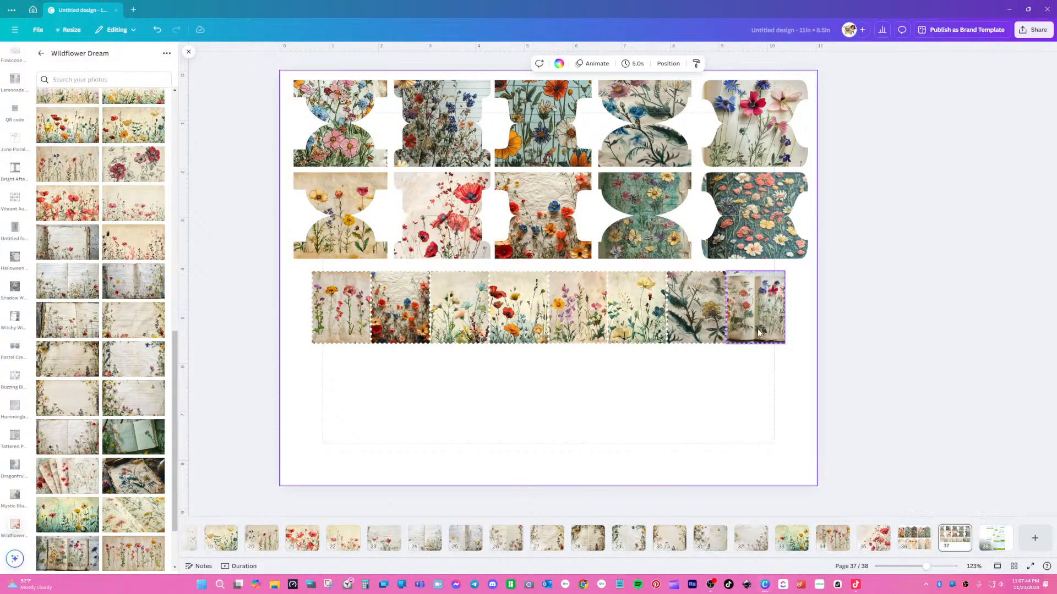
pyautogui.doubleClick(760, 330)
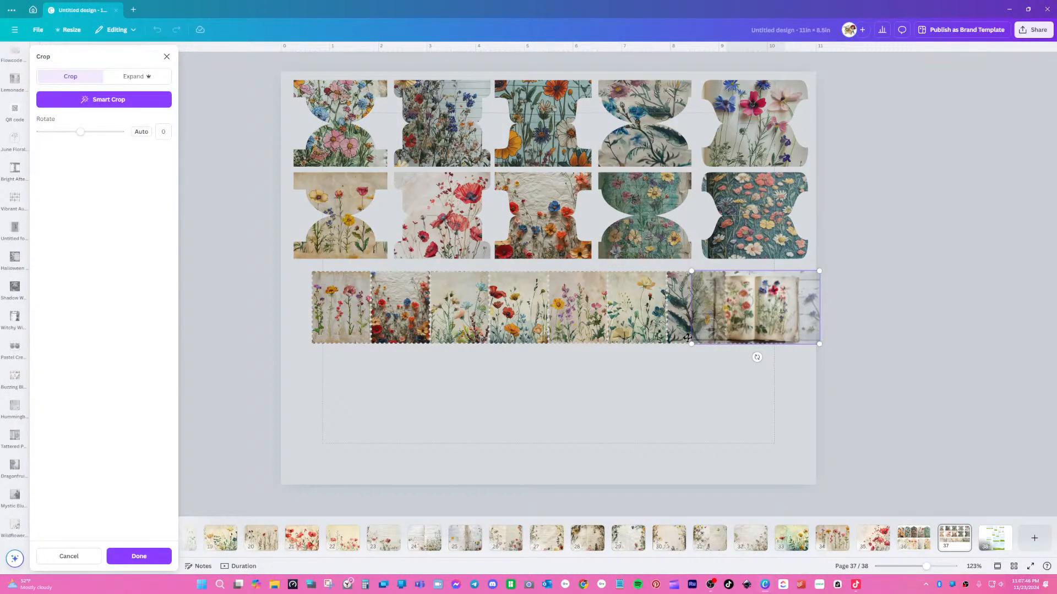
pyautogui.moveTo(690, 344); pyautogui.dragTo(583, 406)
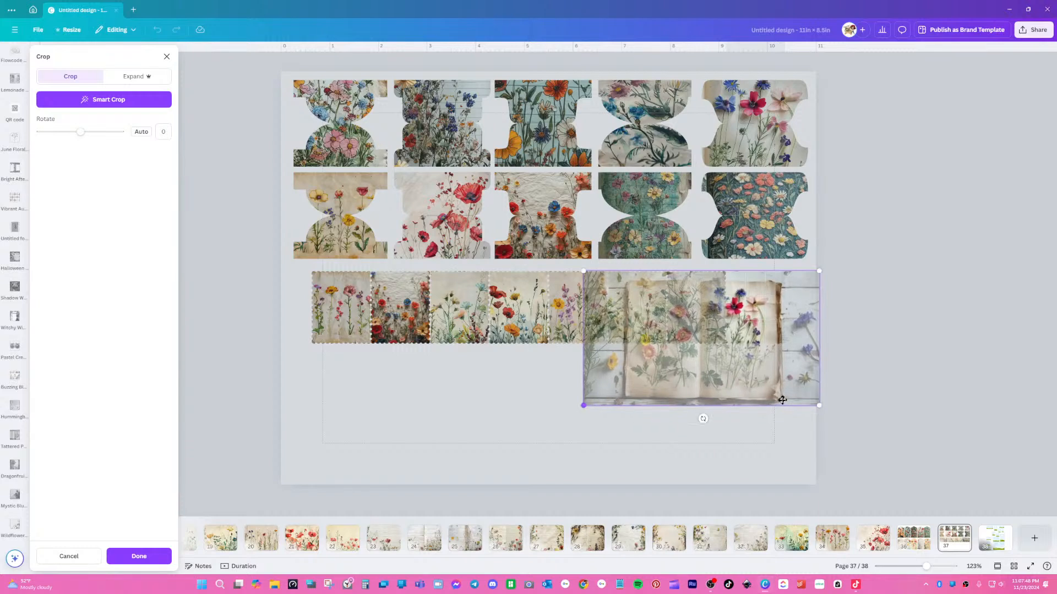
pyautogui.moveTo(763, 357); pyautogui.dragTo(777, 363)
pyautogui.moveTo(837, 391); pyautogui.dragTo(799, 375)
pyautogui.moveTo(729, 365); pyautogui.dragTo(755, 365)
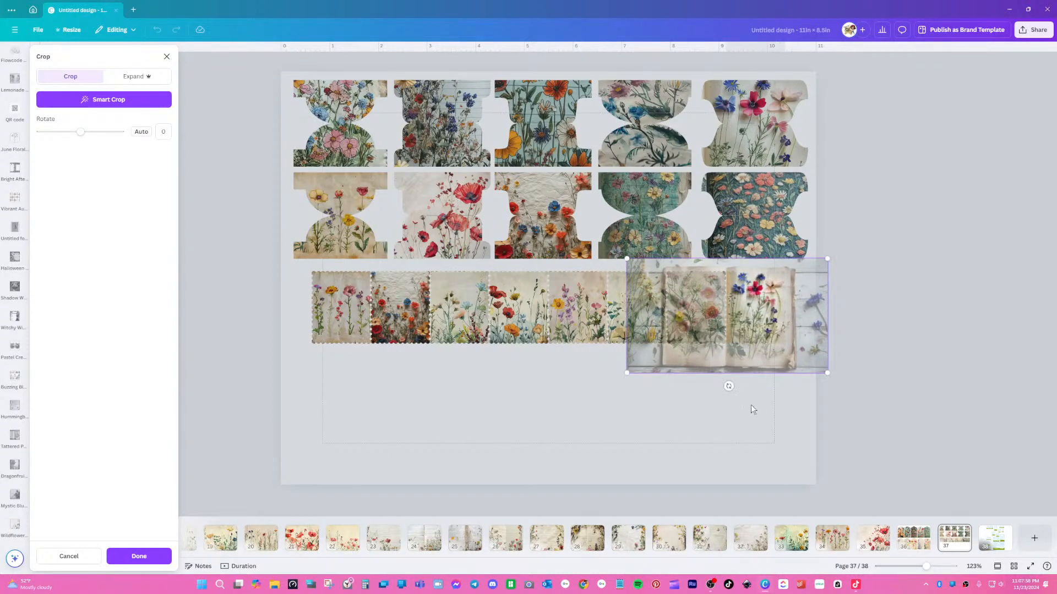
pyautogui.click(756, 424)
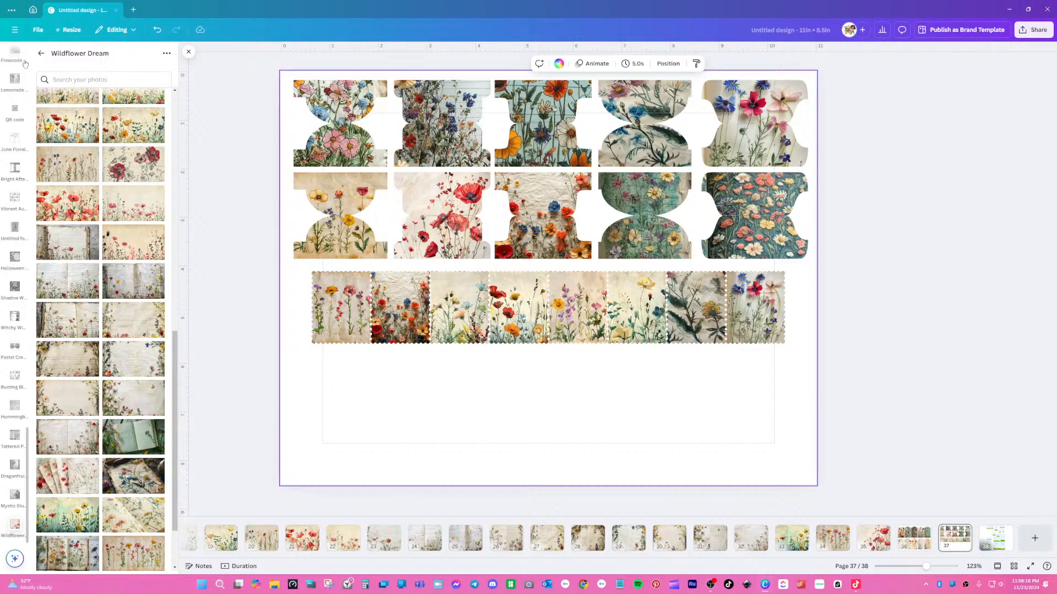
pyautogui.scroll(10, 12, 94)
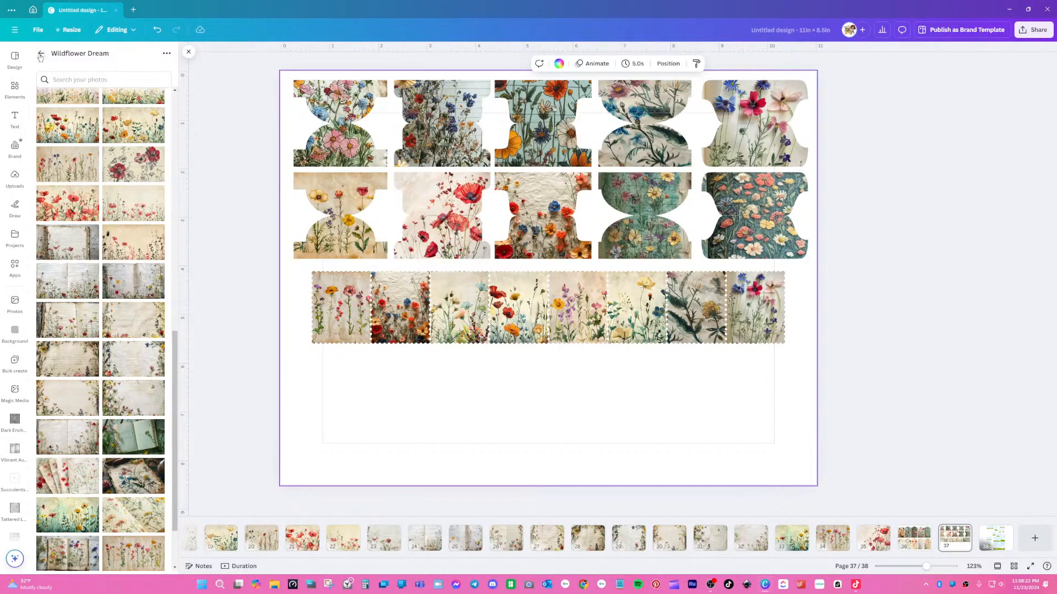
pyautogui.click(15, 237)
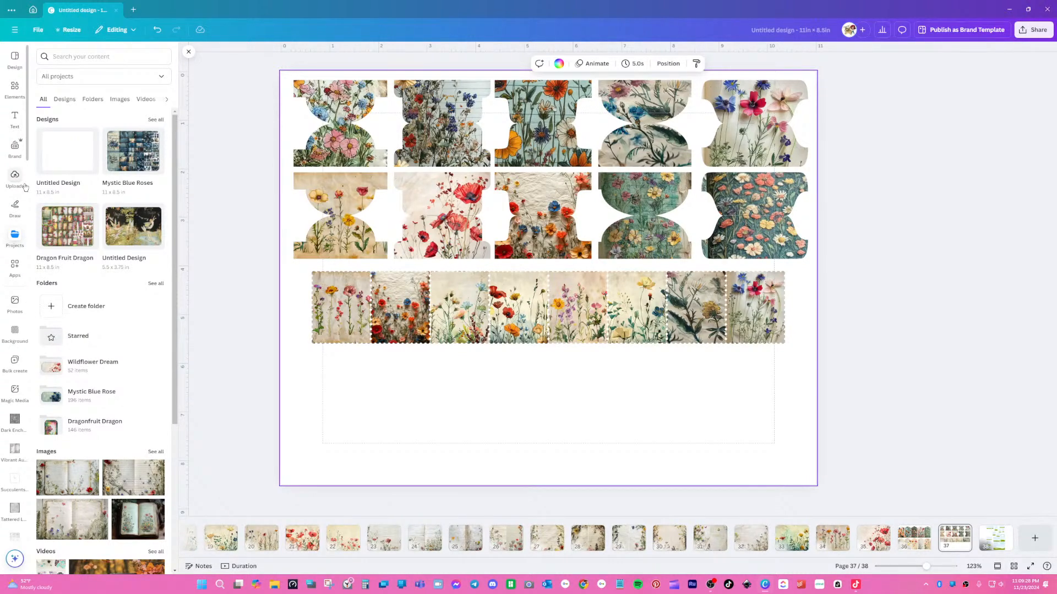
pyautogui.moveTo(793, 269); pyautogui.dragTo(327, 355)
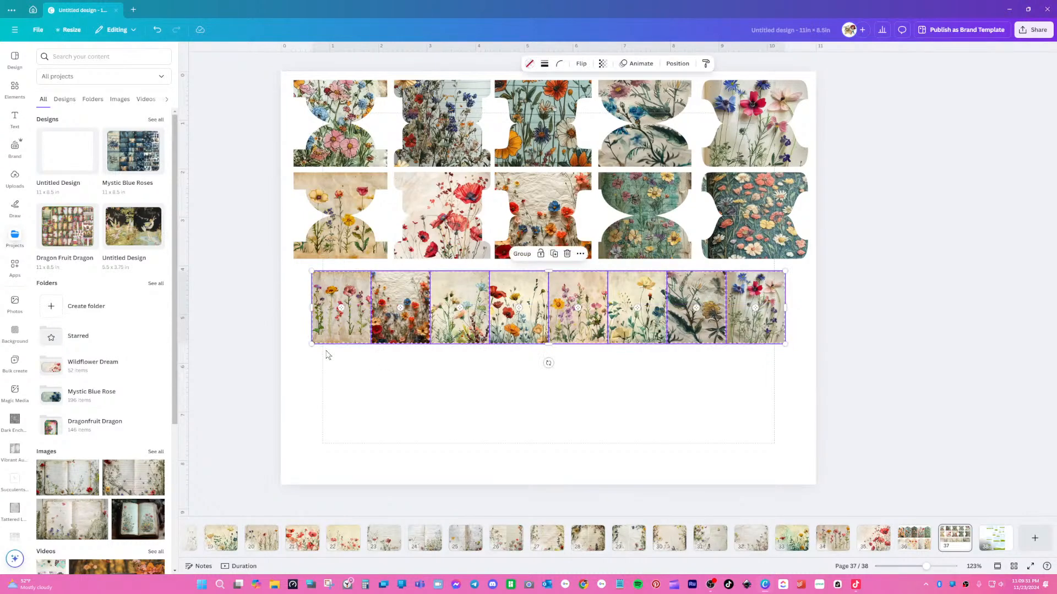
pyautogui.click(498, 378)
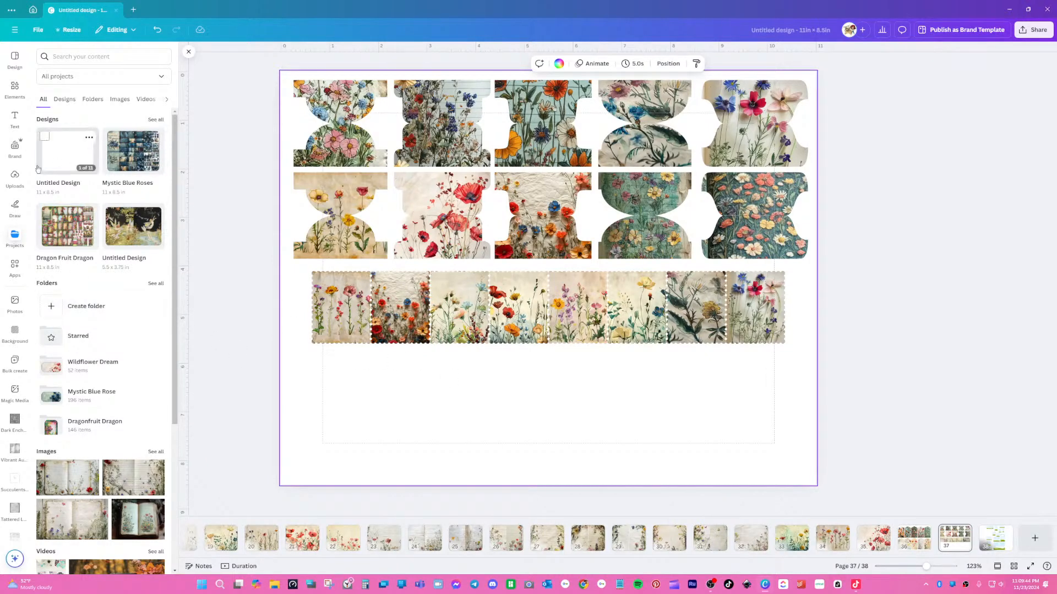
# - Start the AI image generator from the elements library and set the aspect ratio to Landscape
pyautogui.click(15, 89)
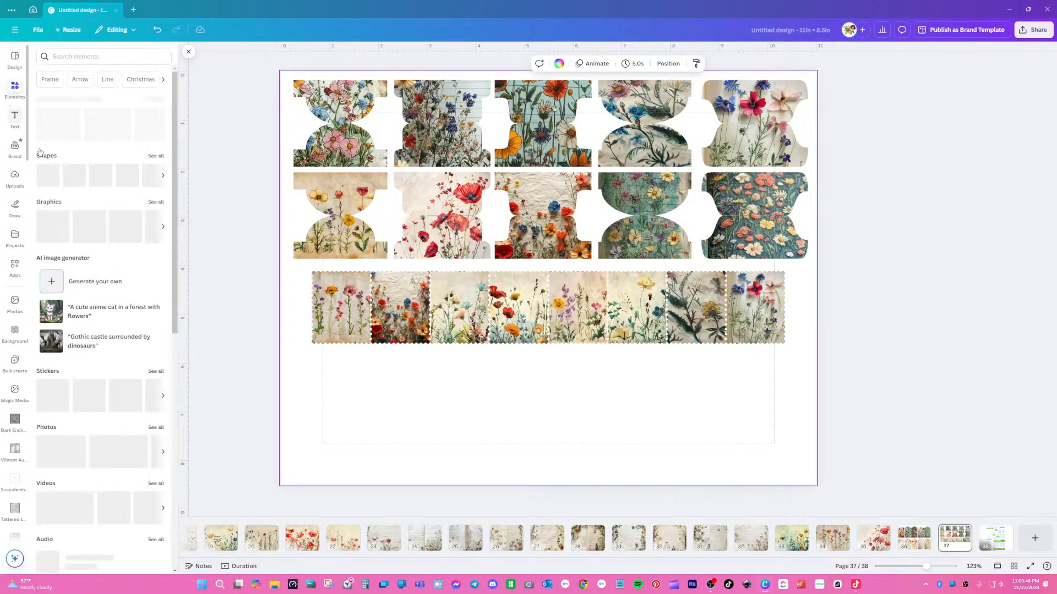
pyautogui.click(101, 283)
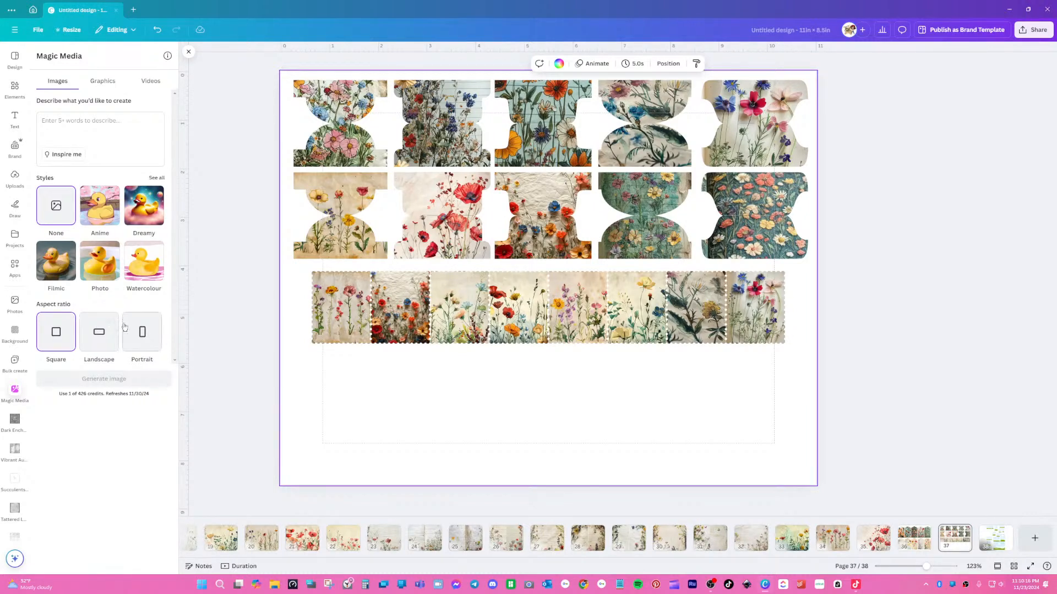
pyautogui.click(108, 336)
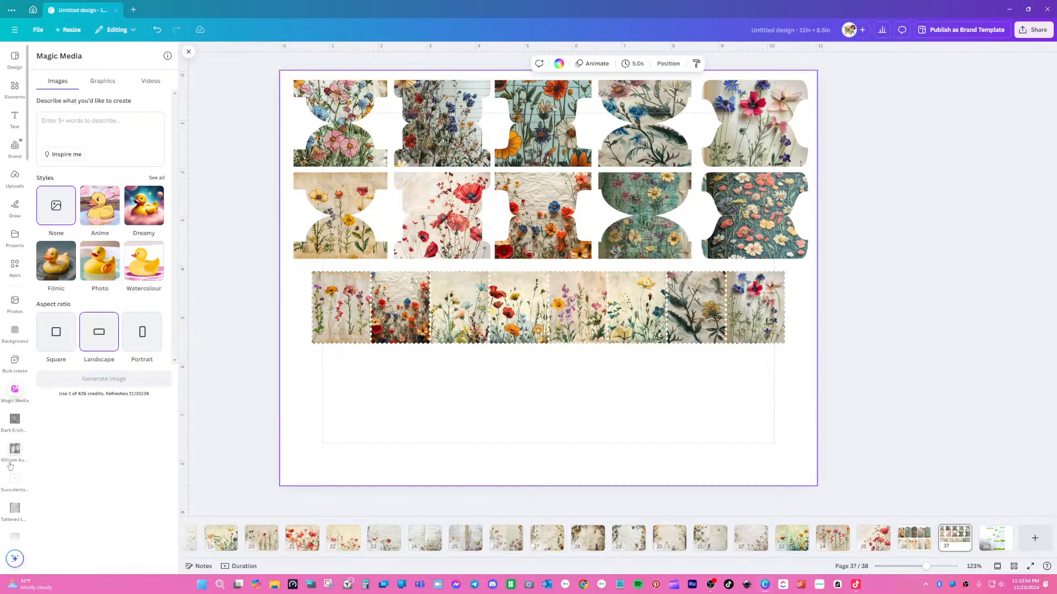
pyautogui.scroll(-10, 15, 534)
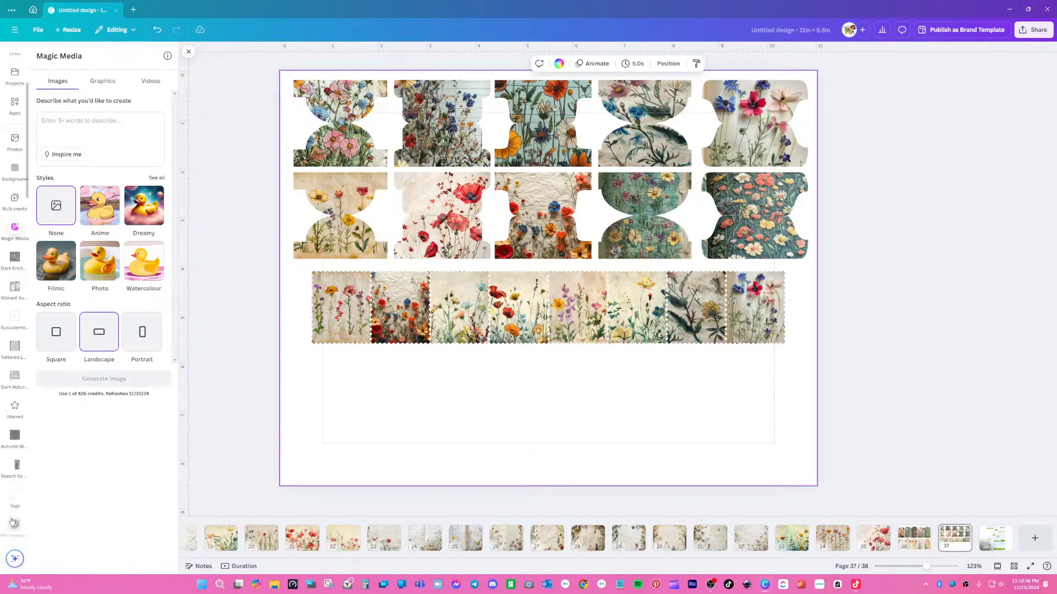
pyautogui.scroll(-9, 13, 521)
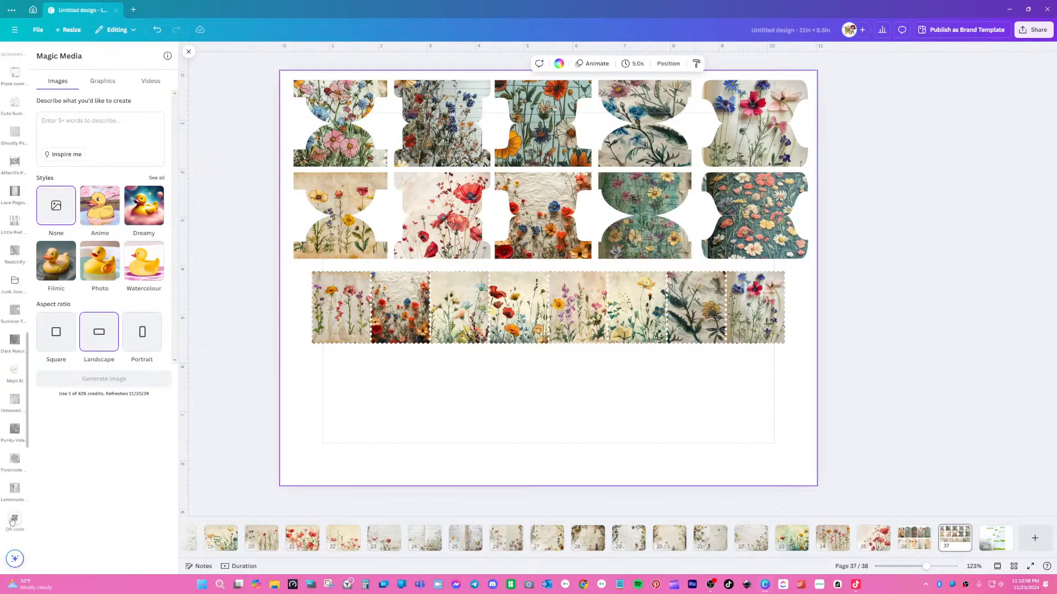
pyautogui.scroll(18, 12, 521)
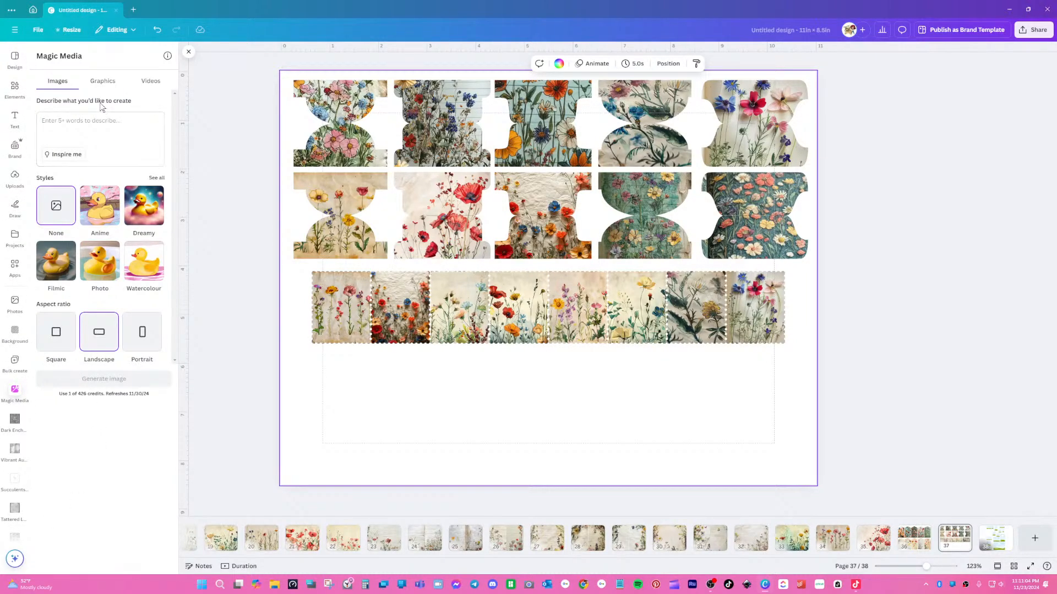
# - Generate images from the prompt "Create a tattered event ticket for a wildflower festival using watercolor wildflowers on tattered paper"
pyautogui.click(100, 124)
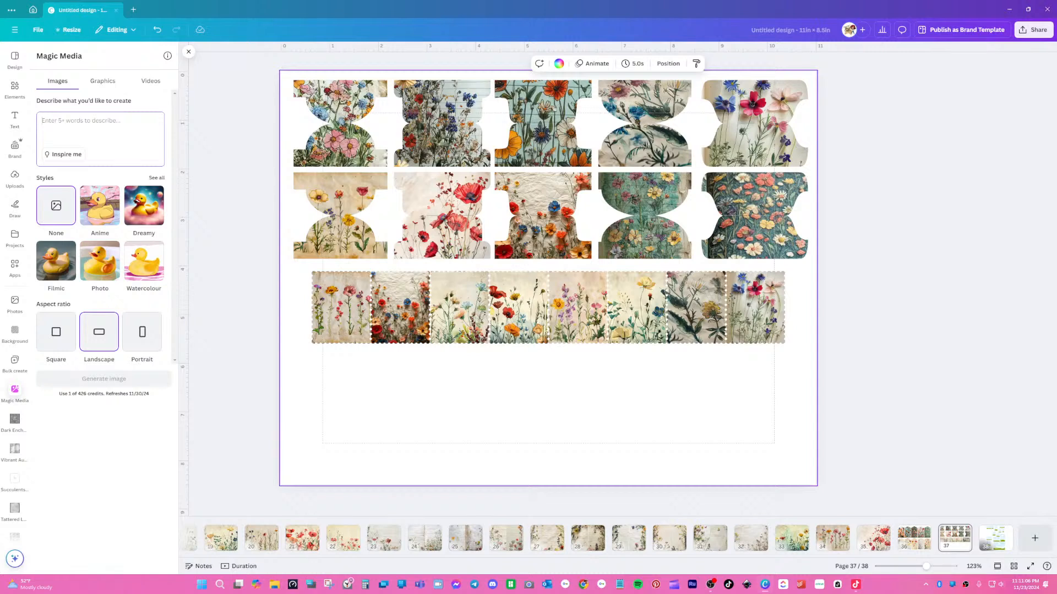
pyautogui.write('Cre')
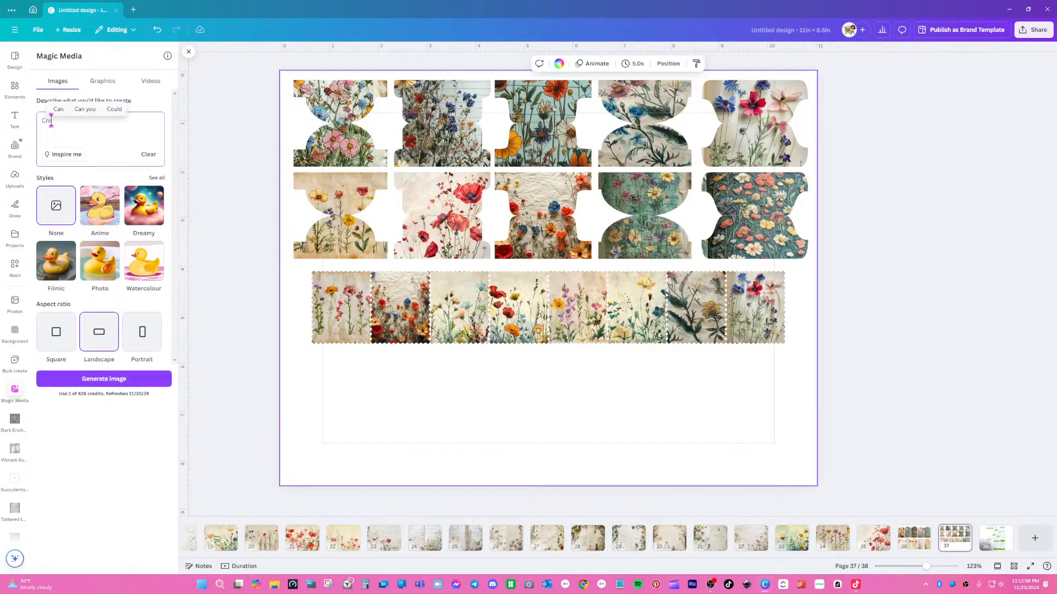
pyautogui.write('ate a tattered')
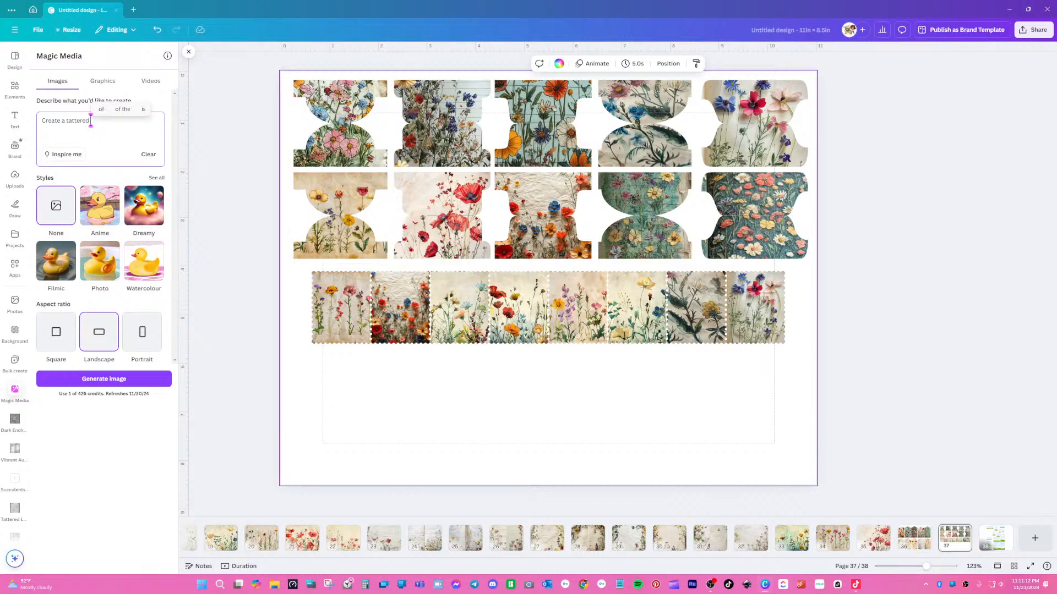
pyautogui.write(' Event')
pyautogui.press('BackSpace')
pyautogui.press('BackSpace')
pyautogui.press('BackSpace')
pyautogui.press('BackSpace')
pyautogui.write('event ticke')
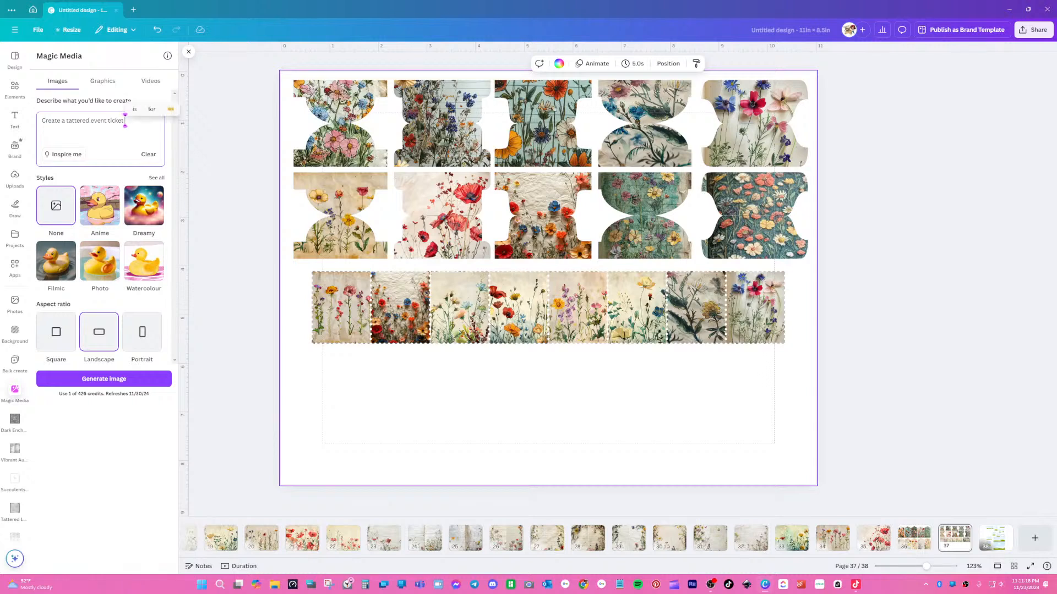
pyautogui.write('t')
pyautogui.press('BackSpace')
pyautogui.write('for a wildflower ')
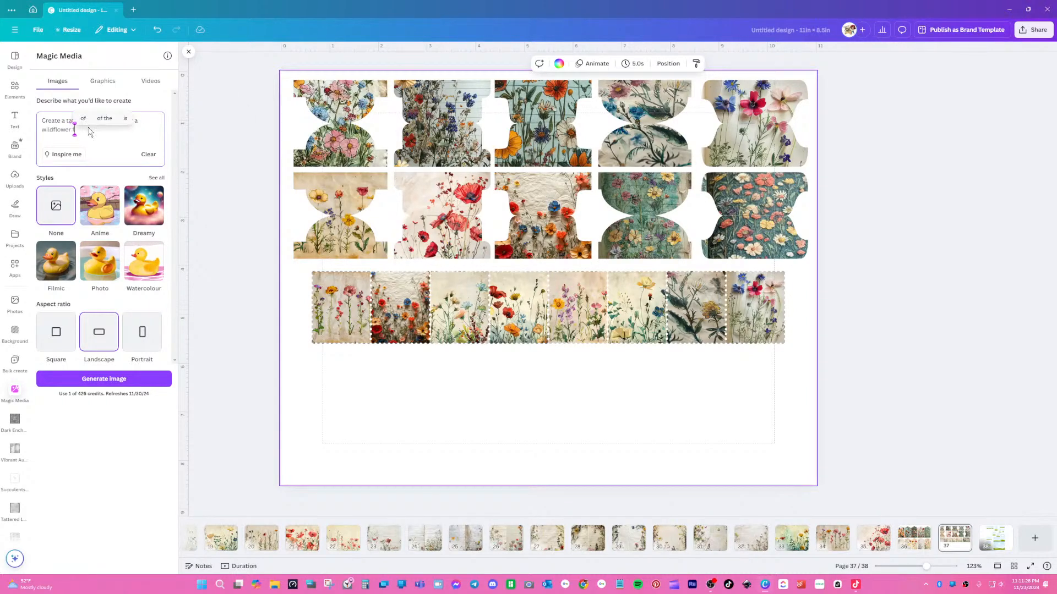
pyautogui.write('festival us')
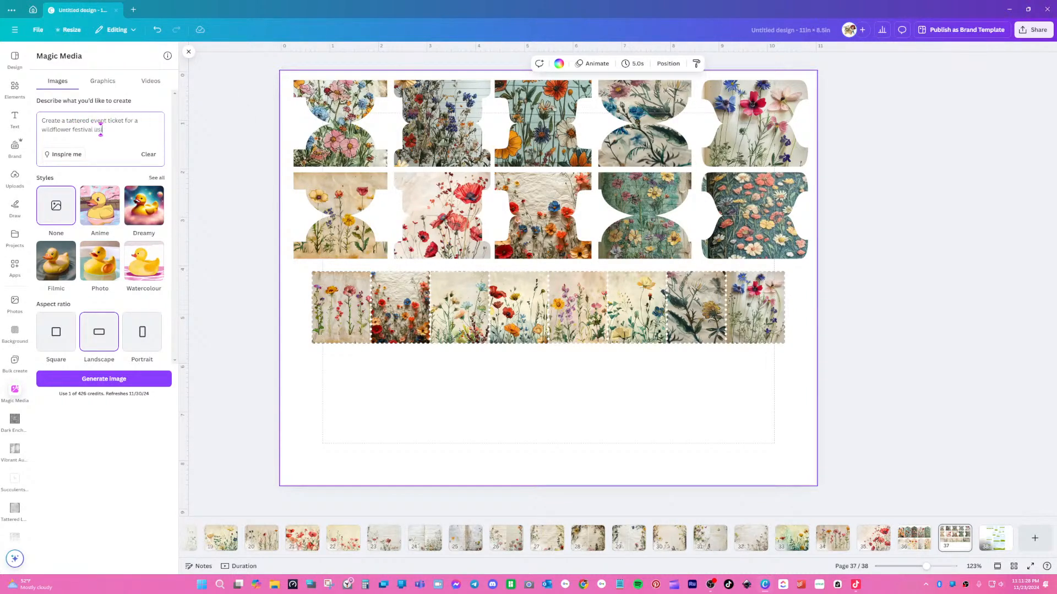
pyautogui.write('ing water')
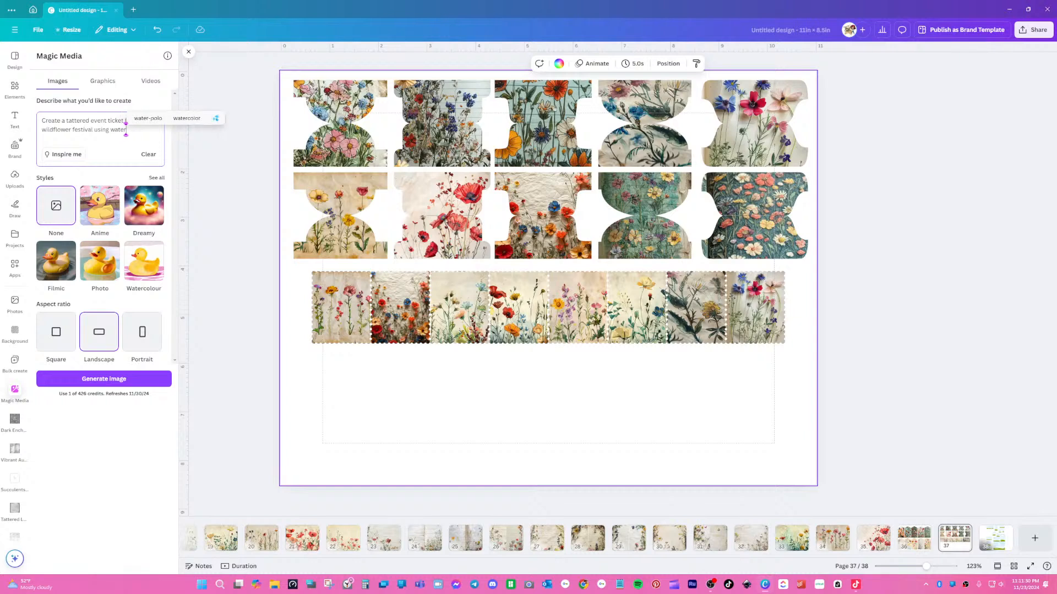
pyautogui.write('color')
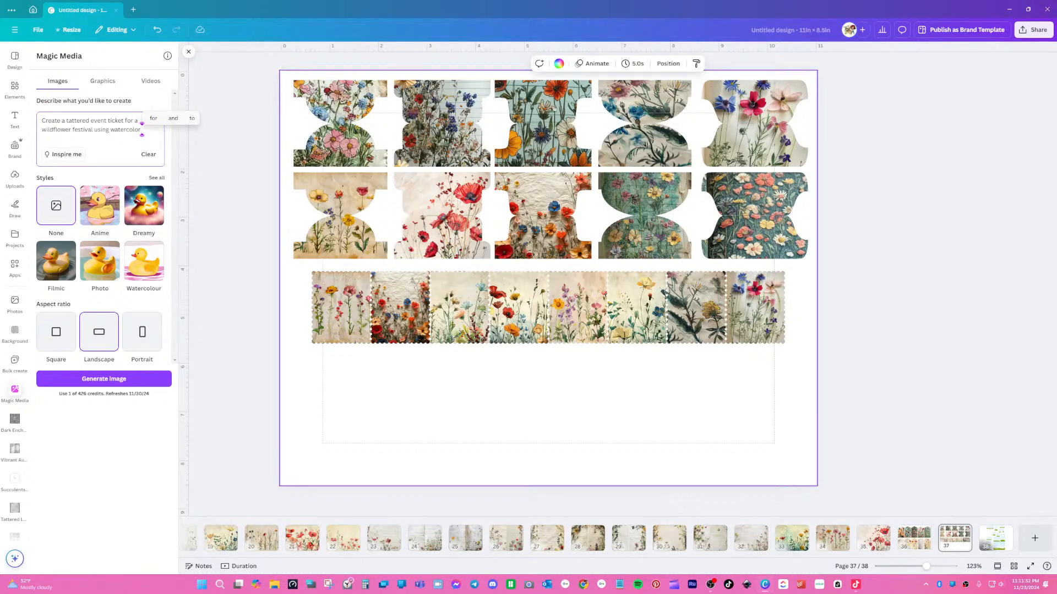
pyautogui.write(' wildflowers')
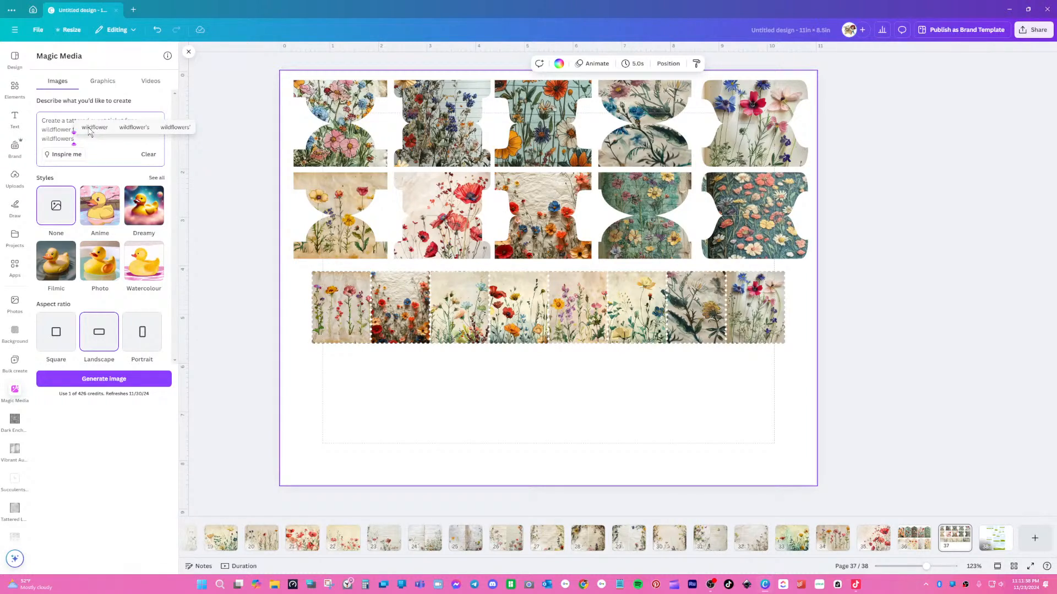
pyautogui.write('on')
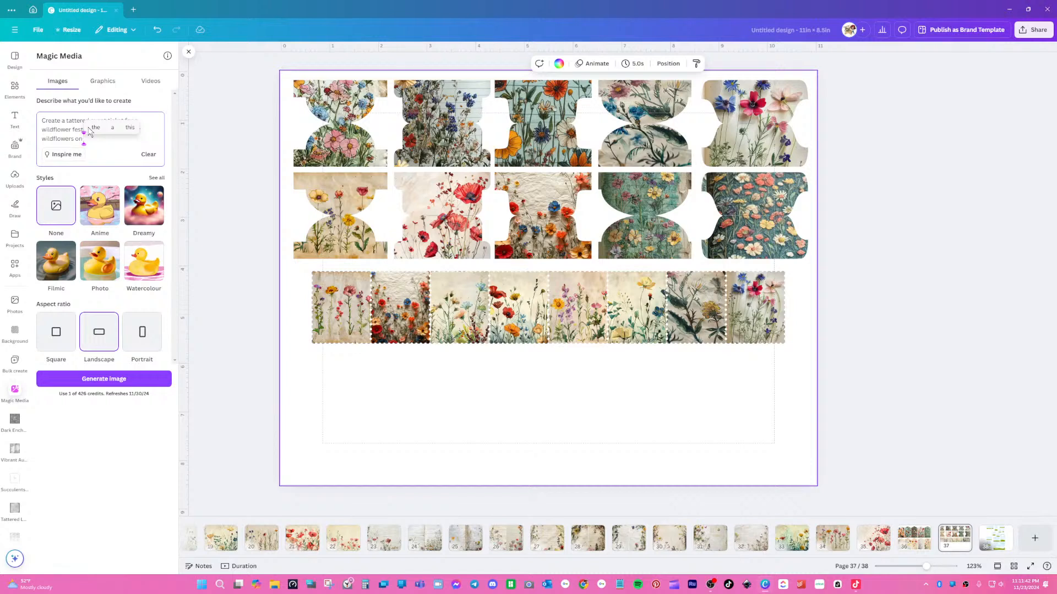
pyautogui.write(' tattered paper')
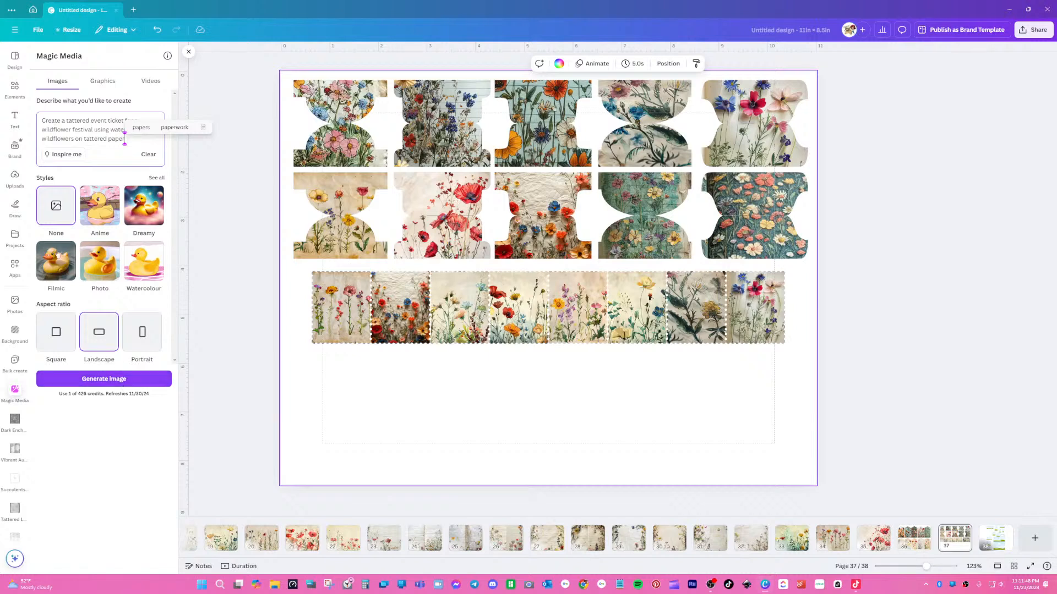
pyautogui.click(125, 379)
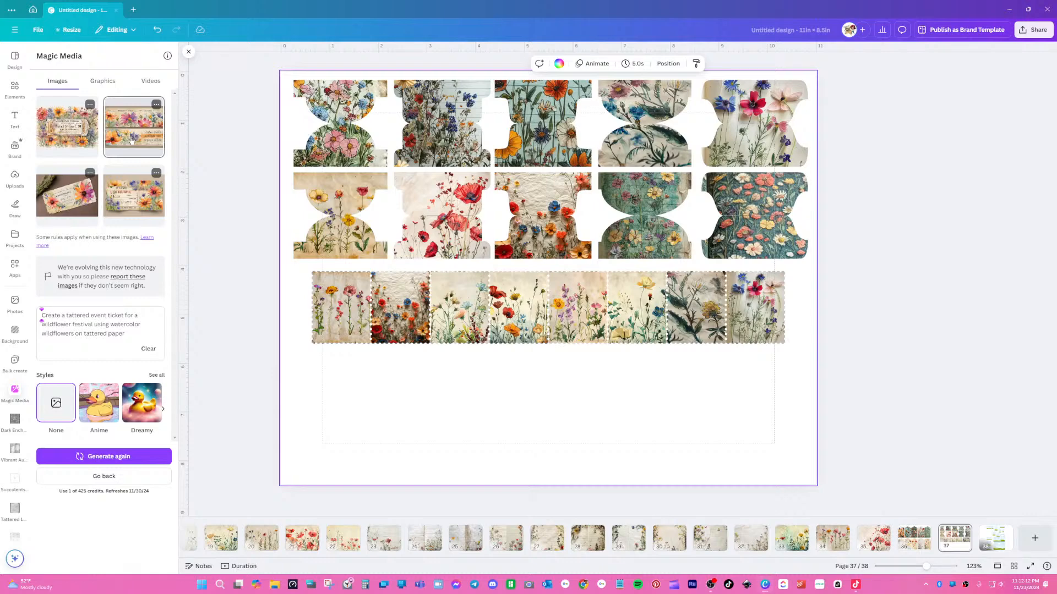
# - Try the generated two-ticket image on the page, remove the word "watercolor" from the prompt, and delete the image from the page
pyautogui.click(131, 140)
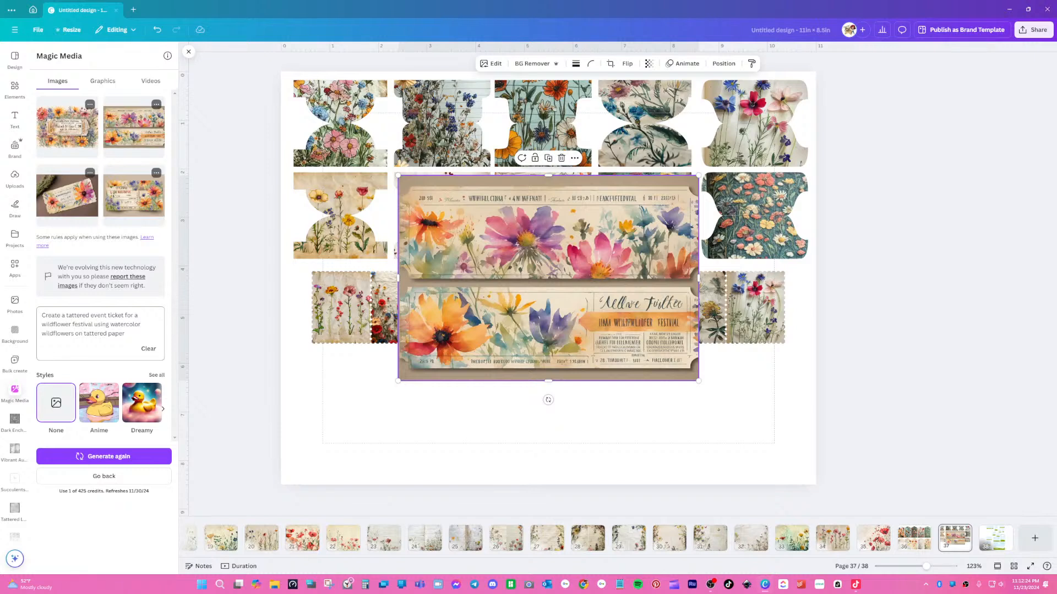
pyautogui.moveTo(142, 324); pyautogui.dragTo(120, 324)
pyautogui.press('BackSpace')
pyautogui.click(562, 160)
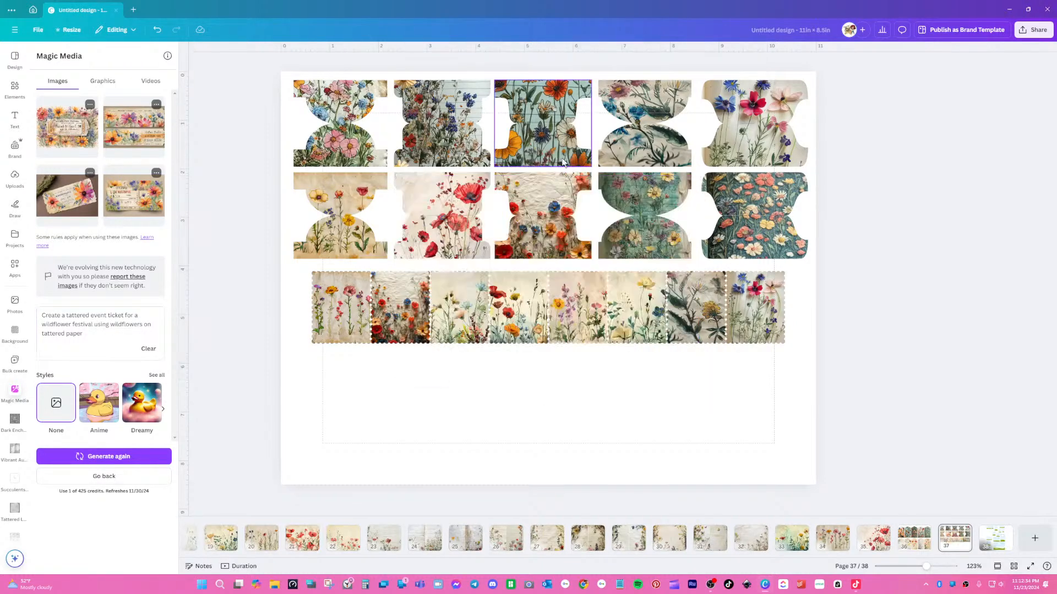
# - Generate images from the revised ticket prompt and place the red-poppy ticket image below the stamp row
pyautogui.click(101, 457)
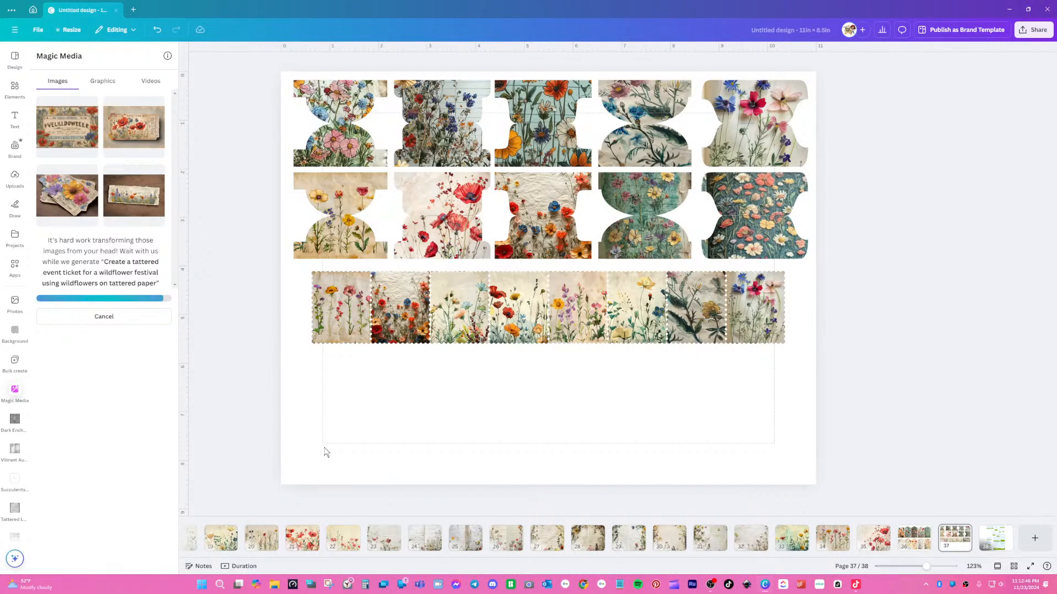
pyautogui.click(127, 140)
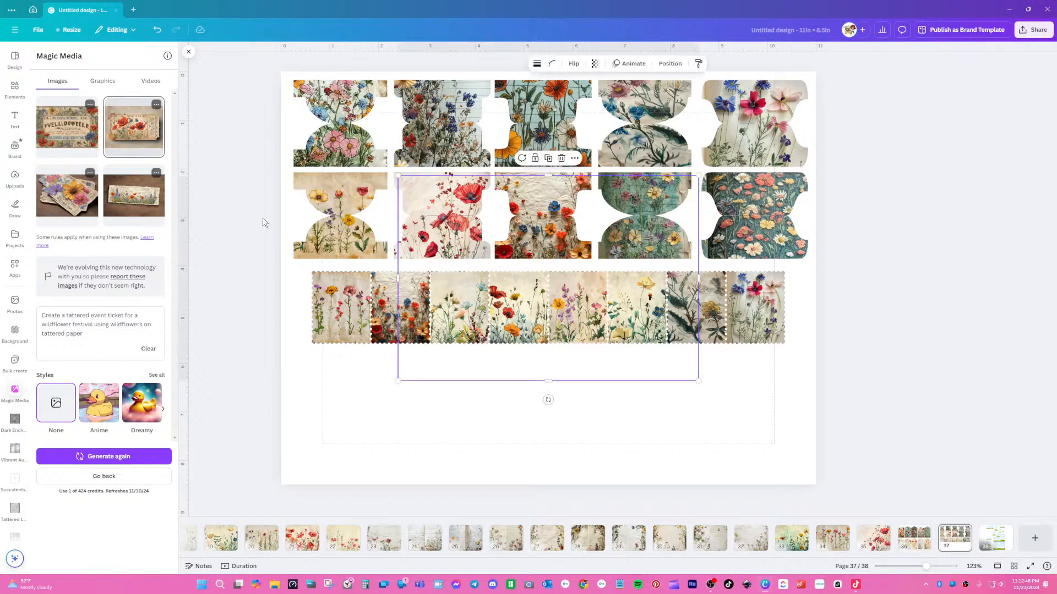
pyautogui.moveTo(509, 273); pyautogui.dragTo(398, 415)
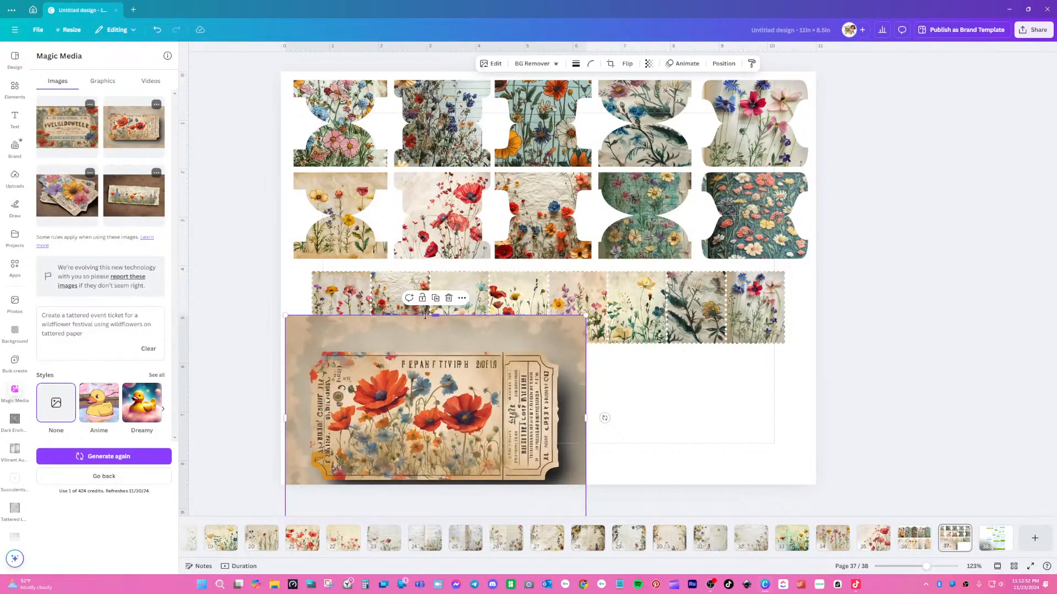
# - Crop the poppy ticket image to the ticket's edges, remove its background, and position the ticket in the page's lower-left area
pyautogui.moveTo(433, 319); pyautogui.dragTo(435, 352)
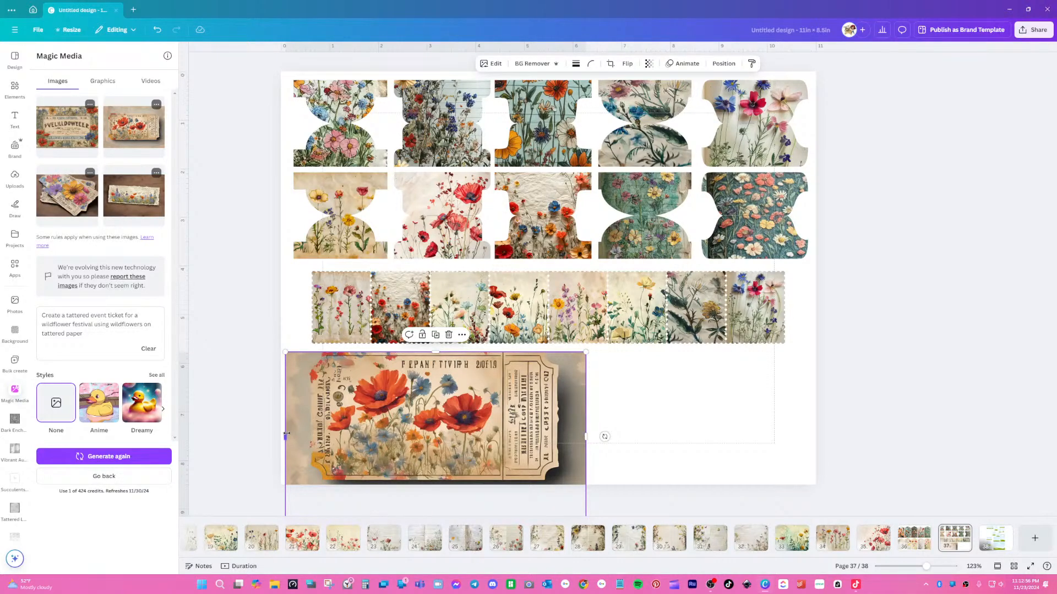
pyautogui.moveTo(286, 436); pyautogui.dragTo(312, 437)
pyautogui.moveTo(587, 437); pyautogui.dragTo(562, 440)
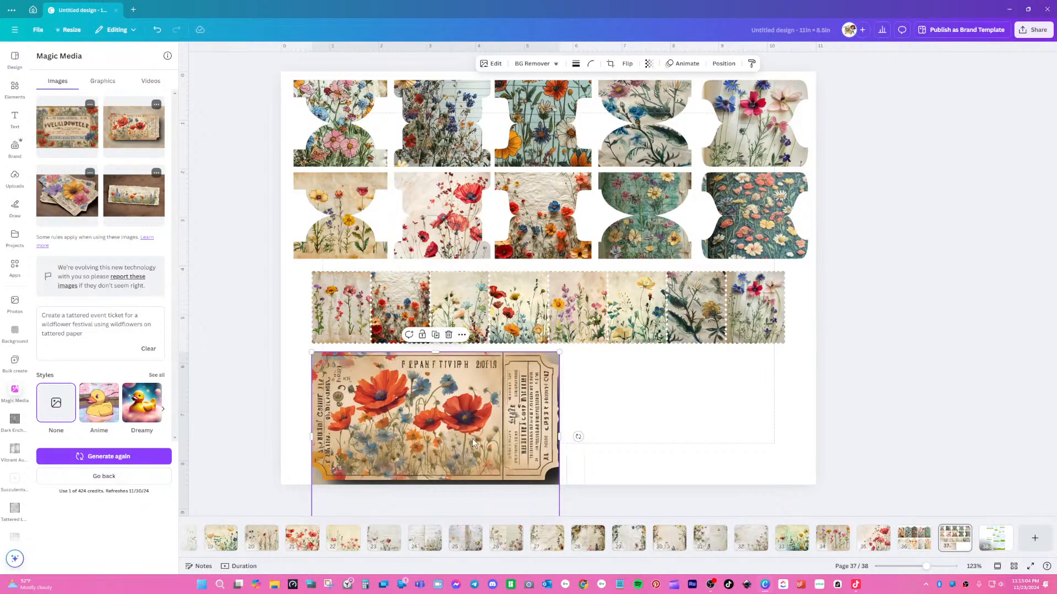
pyautogui.moveTo(472, 437); pyautogui.dragTo(467, 411)
pyautogui.moveTo(434, 492); pyautogui.dragTo(427, 452)
pyautogui.click(530, 69)
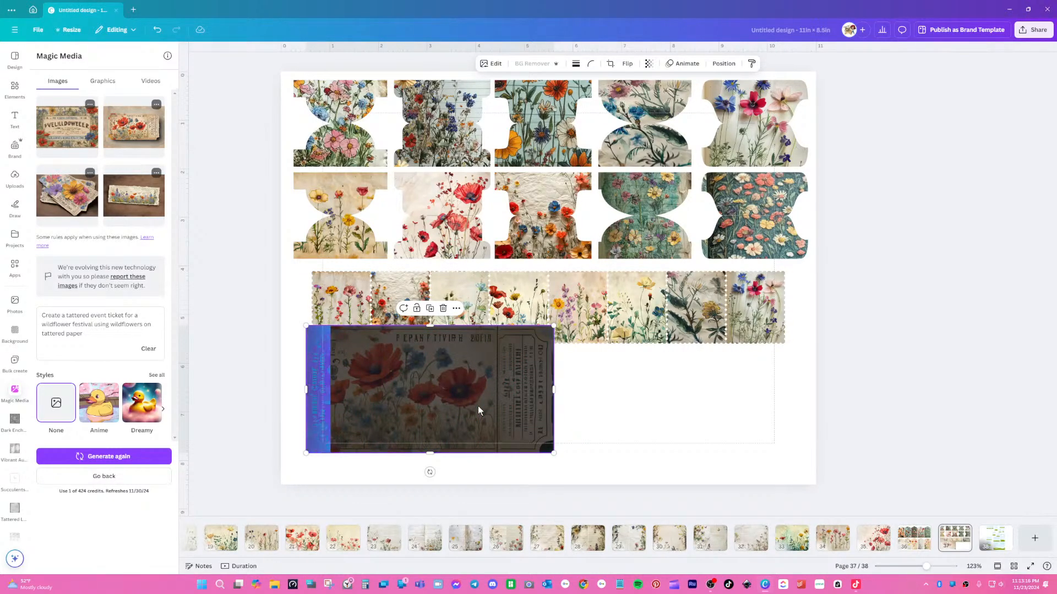
pyautogui.moveTo(478, 405); pyautogui.dragTo(457, 431)
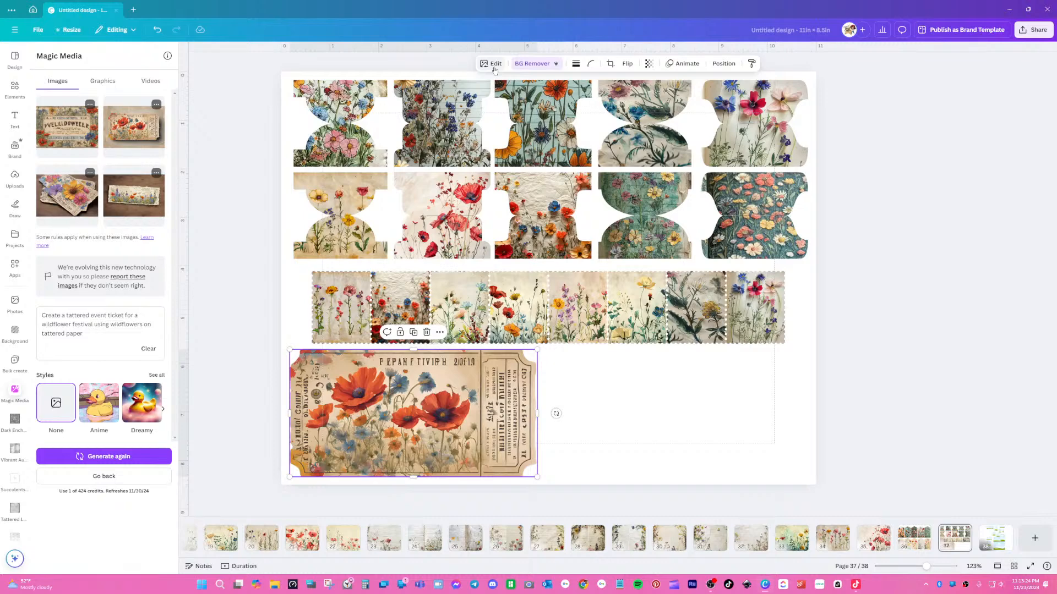
# - Place the torn-edge ticket image on the wooden background beside the poppy ticket, and generate more variations of the poppy ticket image
pyautogui.click(148, 203)
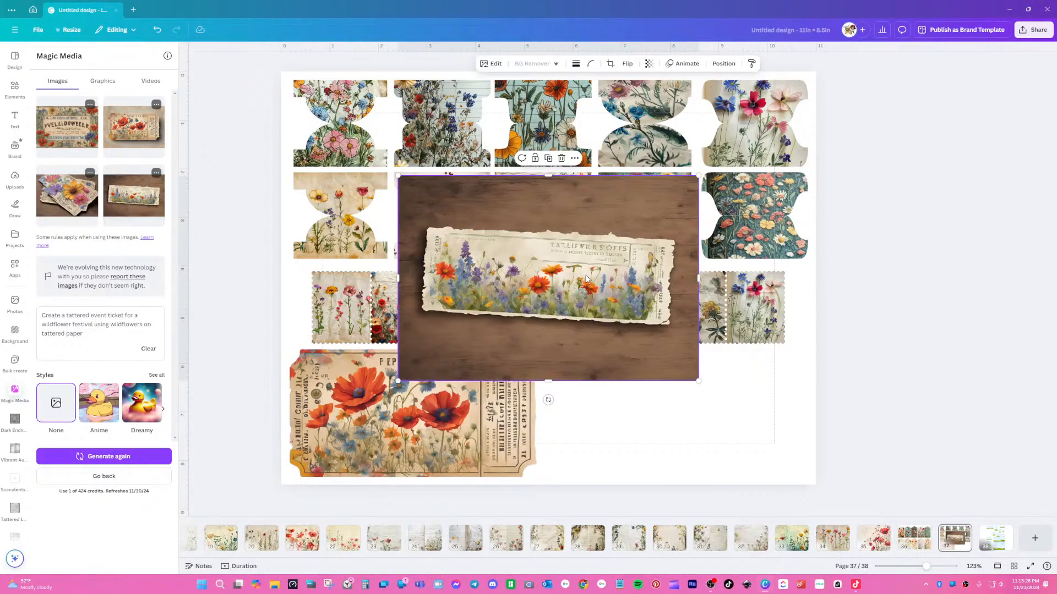
pyautogui.moveTo(593, 274); pyautogui.dragTo(729, 410)
pyautogui.click(414, 396)
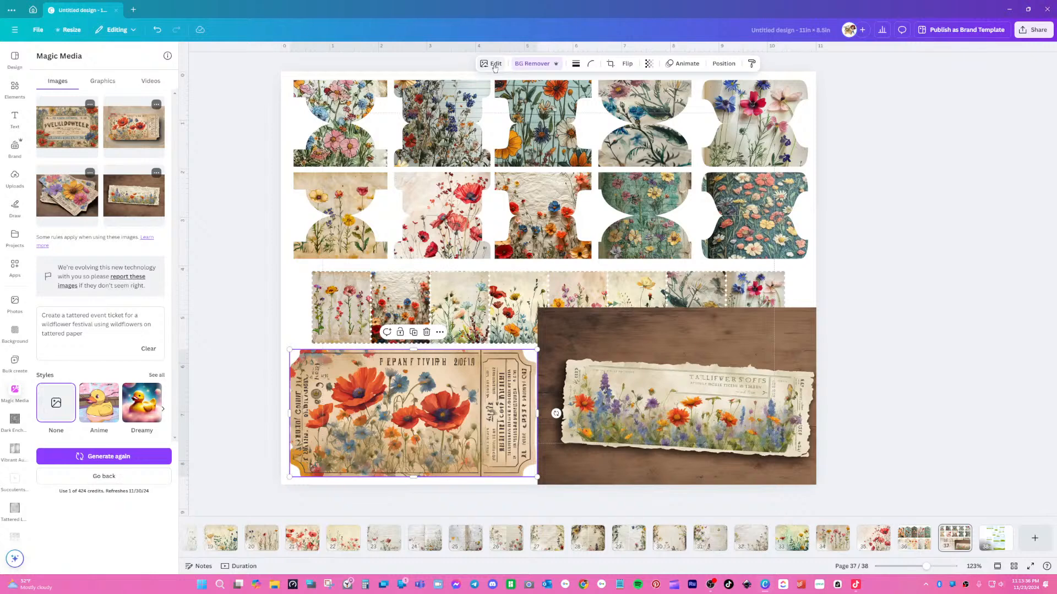
pyautogui.click(156, 106)
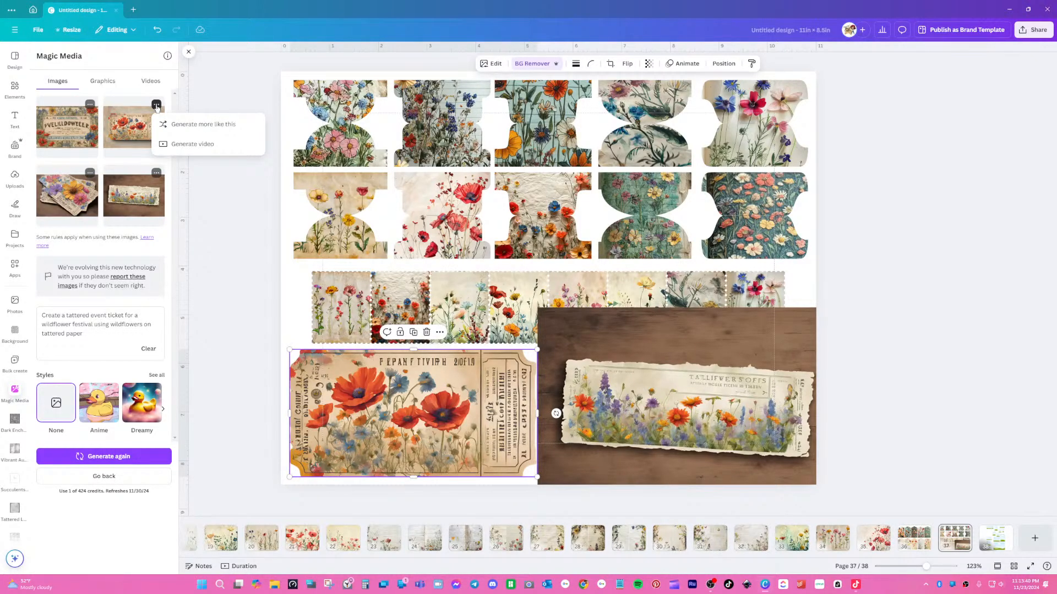
pyautogui.click(187, 125)
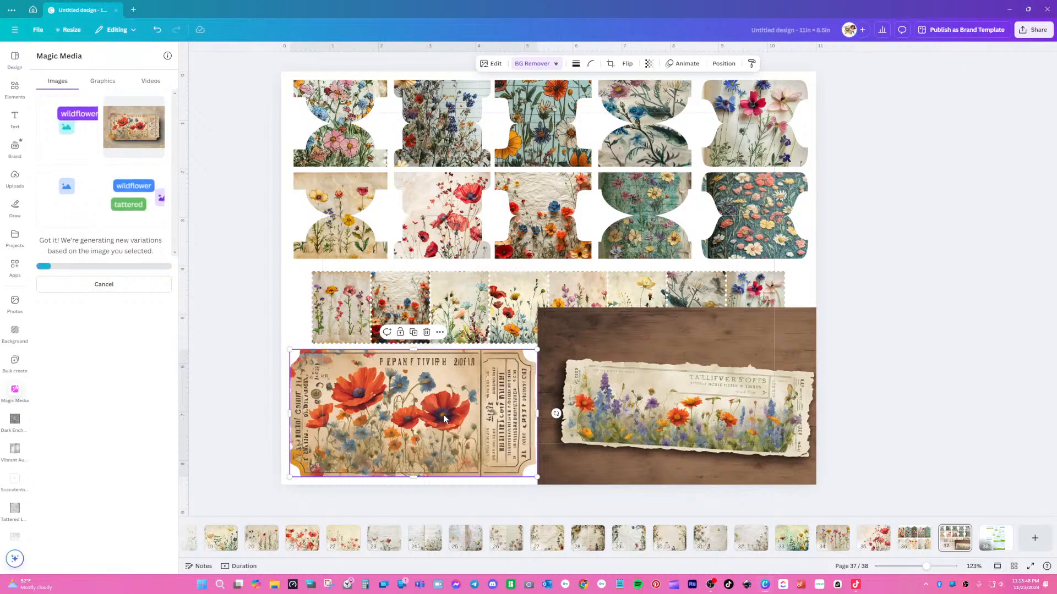
# - Erase the garbled heading along the top of the poppy ticket with Magic Eraser
pyautogui.click(490, 64)
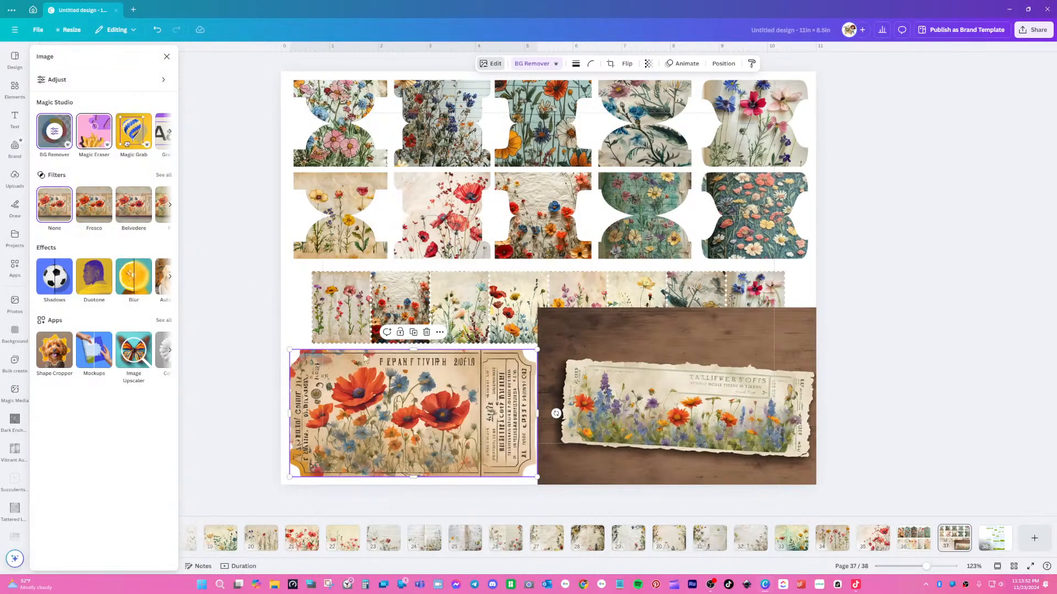
pyautogui.click(96, 132)
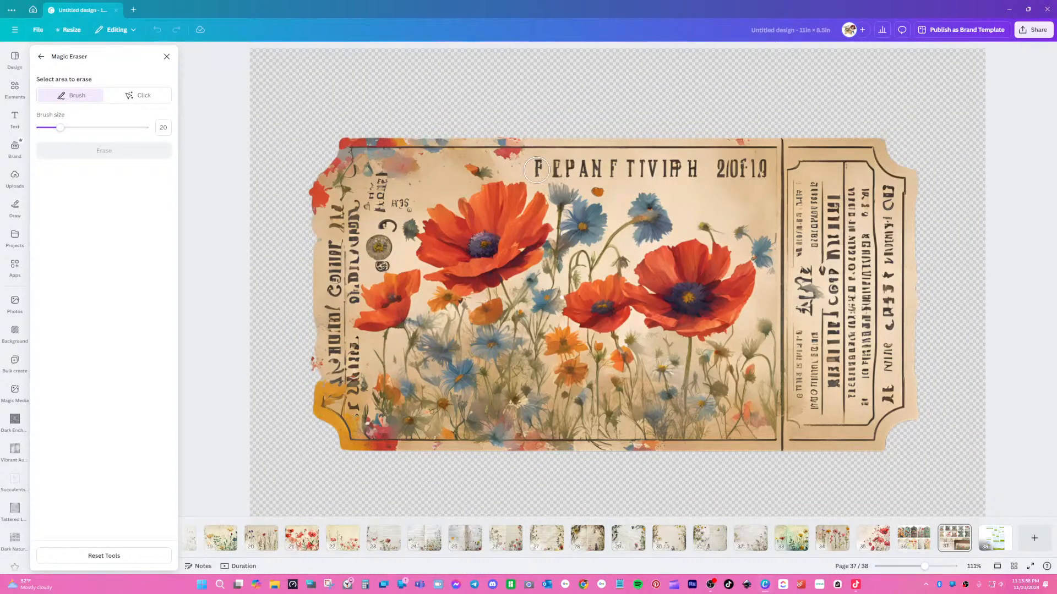
pyautogui.moveTo(537, 168); pyautogui.dragTo(755, 170)
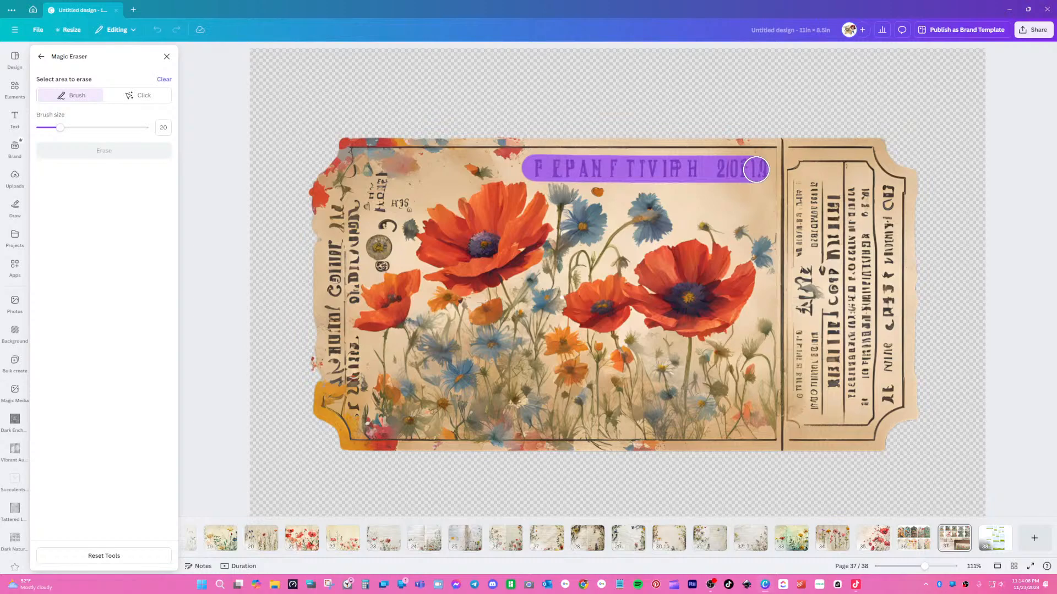
pyautogui.moveTo(756, 169); pyautogui.dragTo(755, 170)
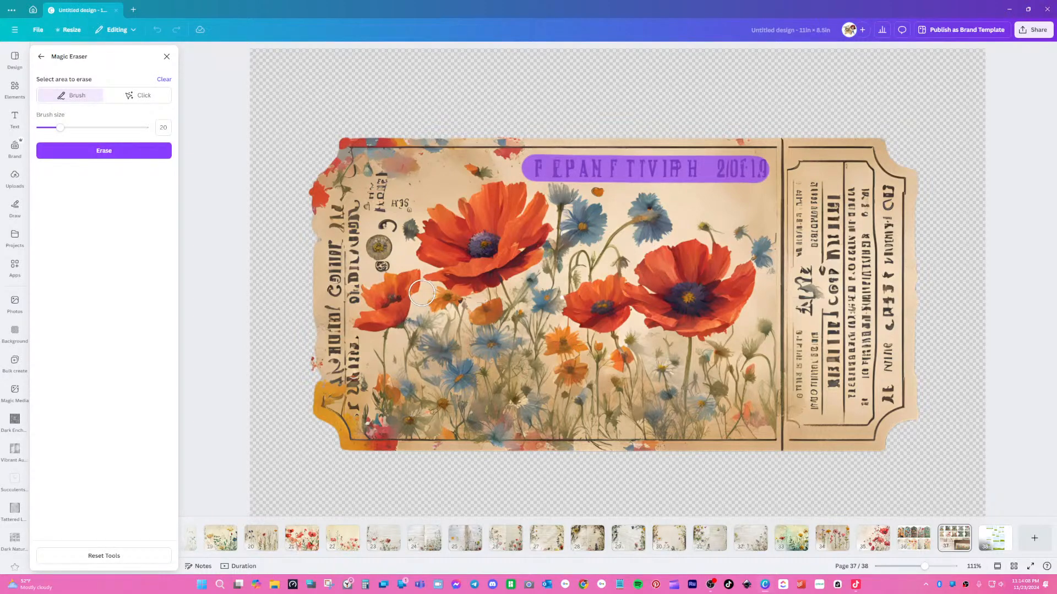
pyautogui.click(119, 153)
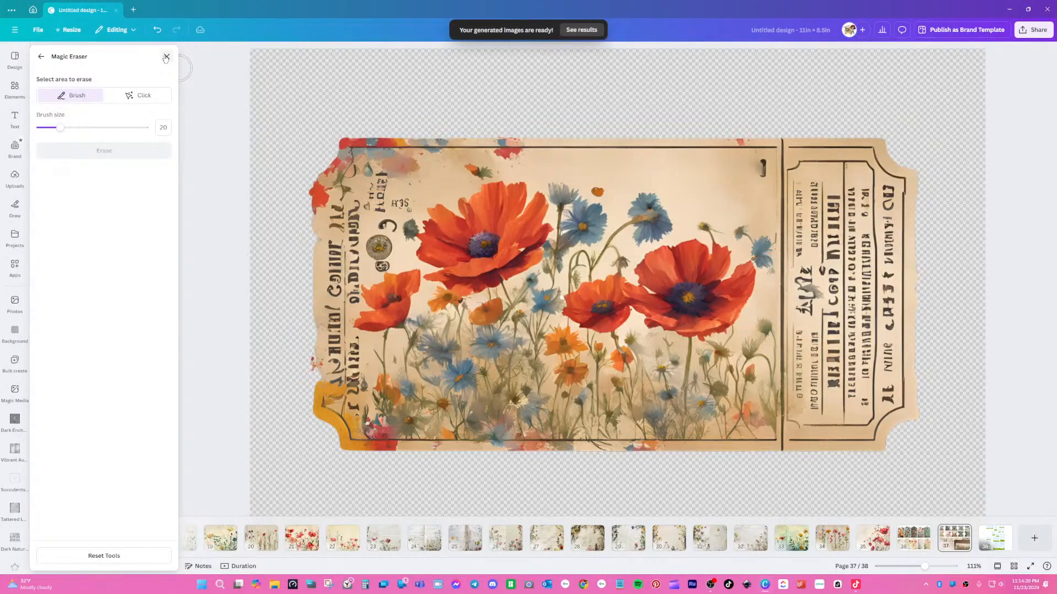
pyautogui.click(168, 57)
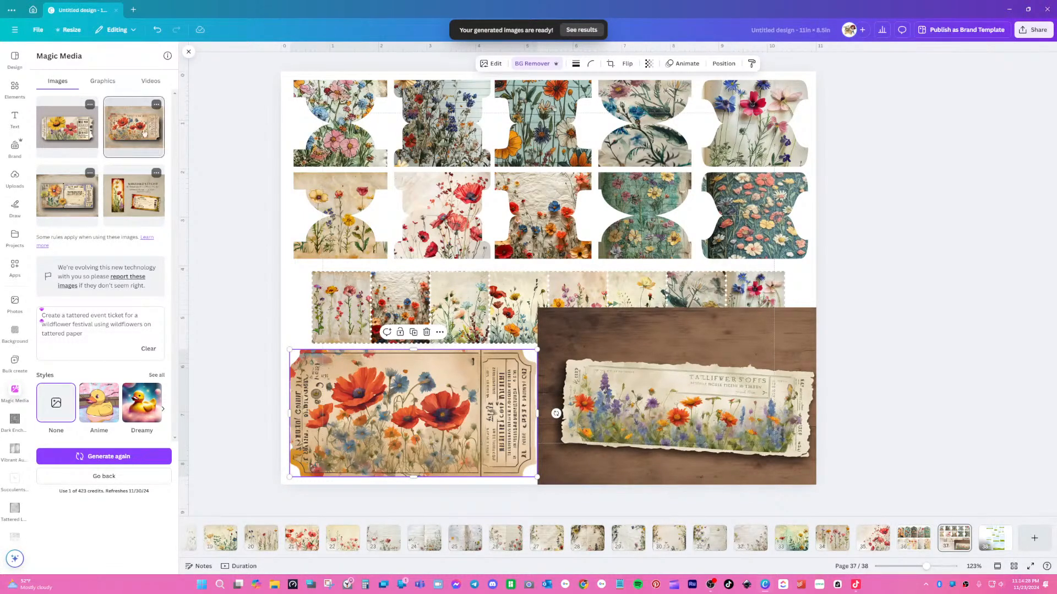
# - Add the yellow-flower ticket, the blue-bordered ticket and the stamp-and-ticket variations to the page, moving them clear of the poppy ticket
pyautogui.click(61, 135)
pyautogui.click(65, 208)
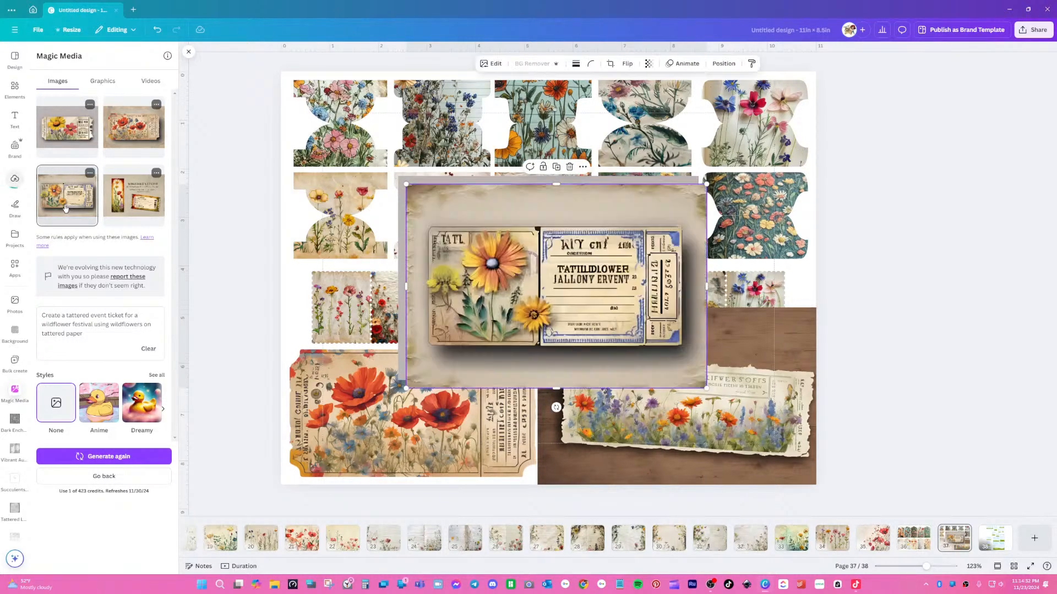
pyautogui.click(119, 207)
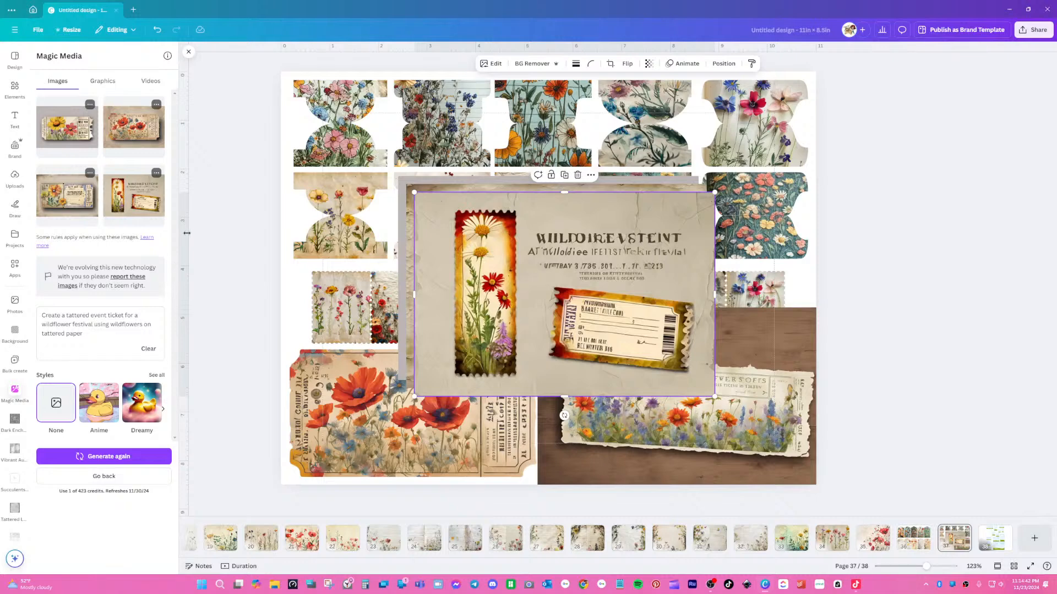
pyautogui.click(342, 407)
pyautogui.moveTo(632, 245); pyautogui.dragTo(705, 183)
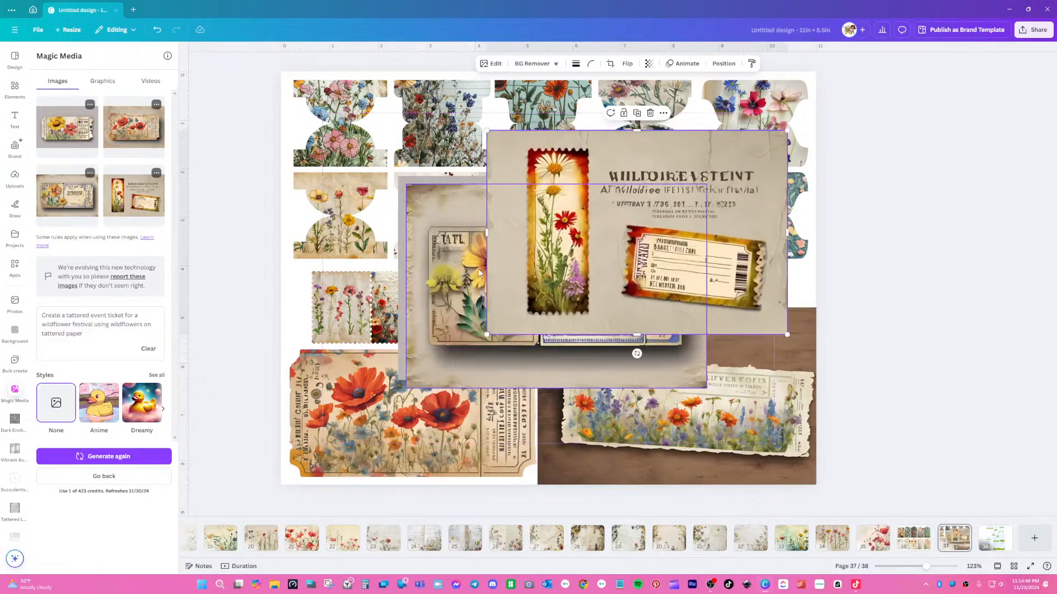
pyautogui.moveTo(541, 233); pyautogui.dragTo(500, 219)
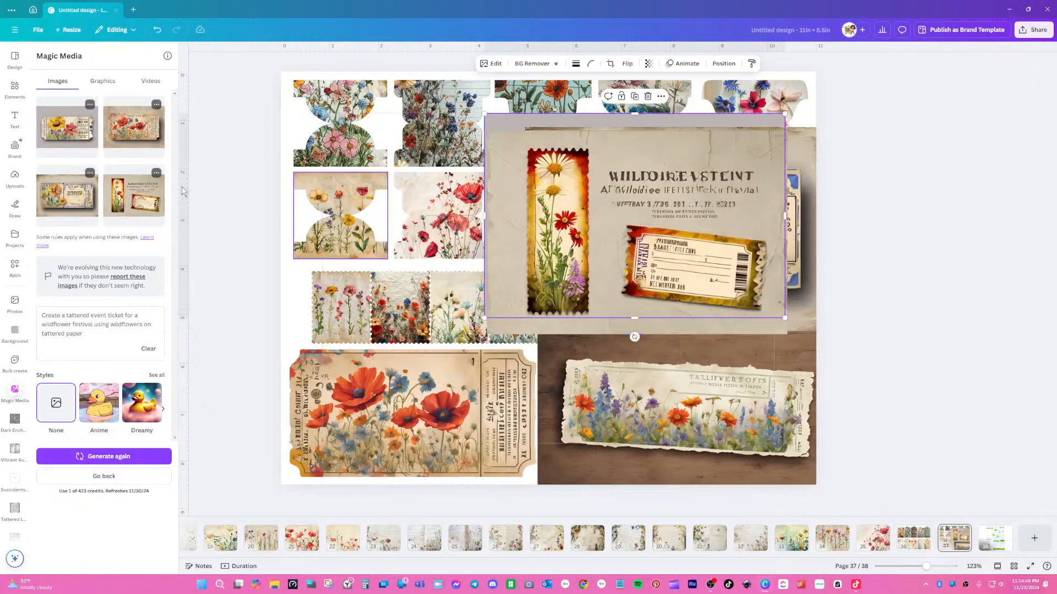
# - Add a text box and move it to the blank heading area of the poppy ticket
pyautogui.click(187, 52)
pyautogui.click(385, 413)
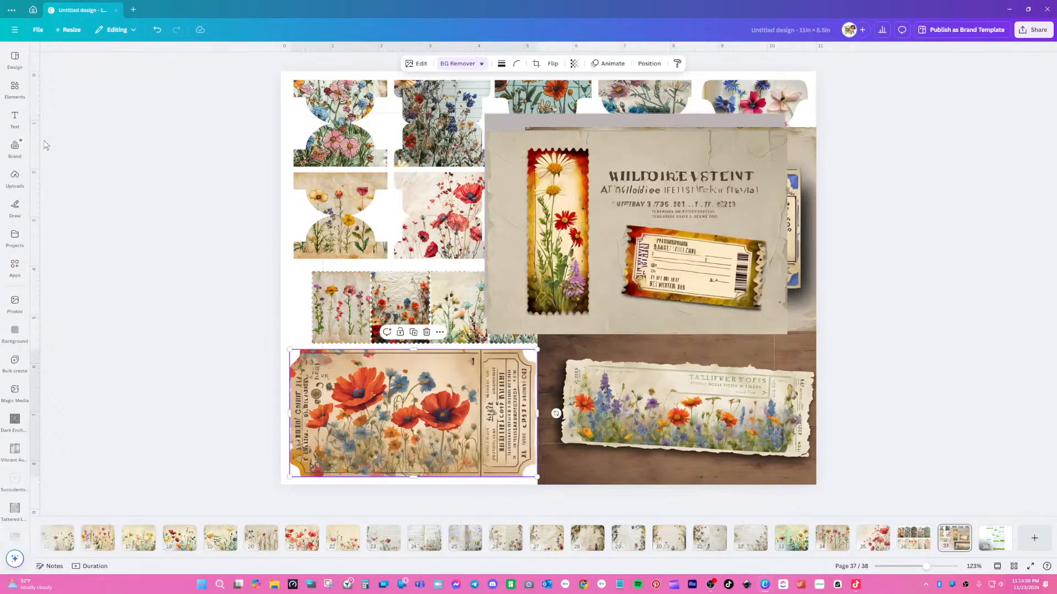
pyautogui.click(15, 118)
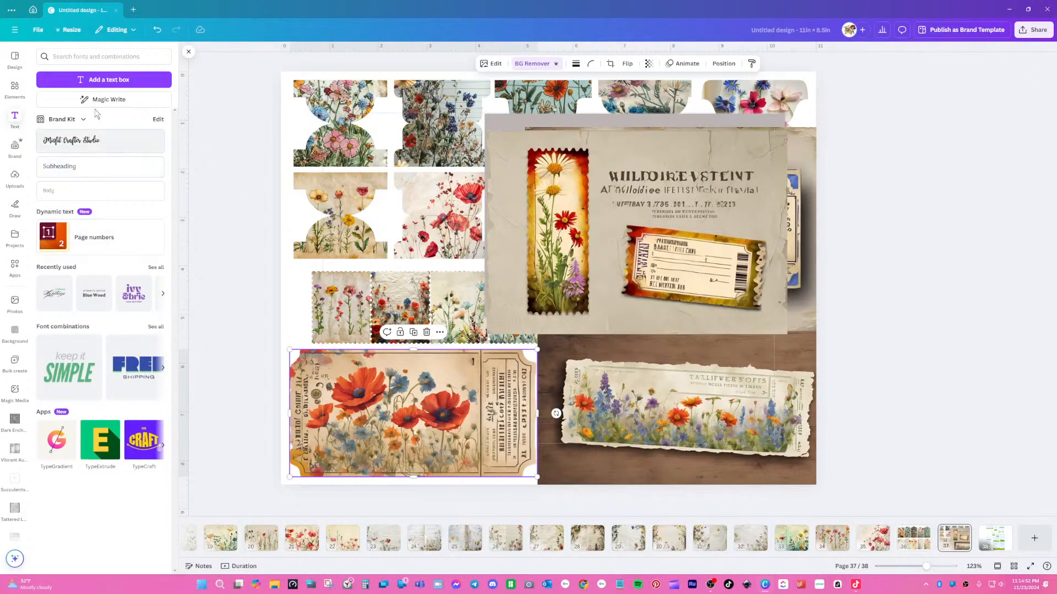
pyautogui.click(104, 80)
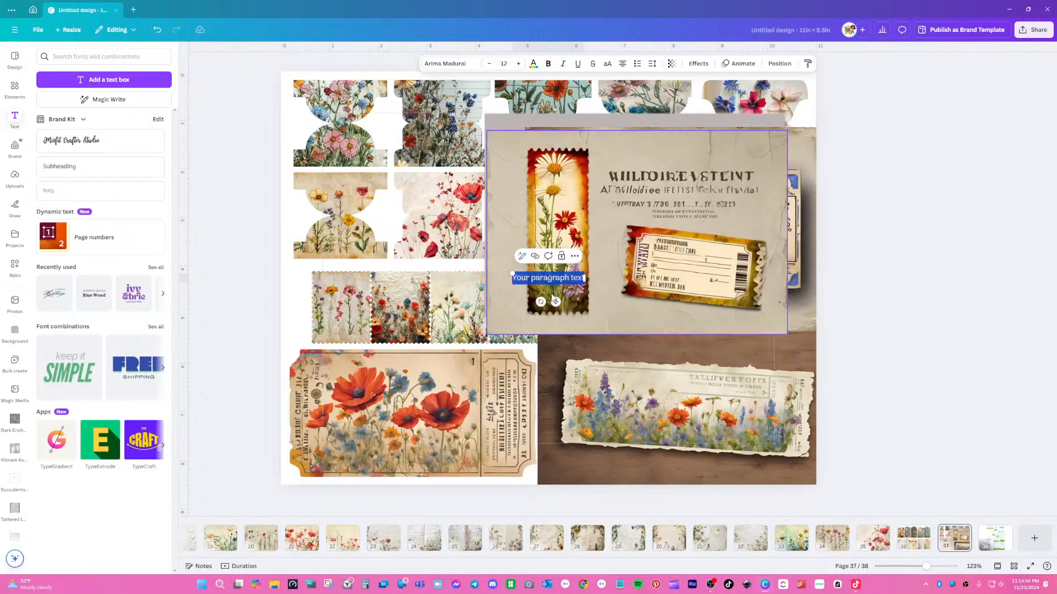
pyautogui.moveTo(555, 302); pyautogui.dragTo(423, 381)
# - Enter "Wildflower Festival ~ Admit One" as the ticket heading and nudge it slightly lower
pyautogui.write('Wildfl')
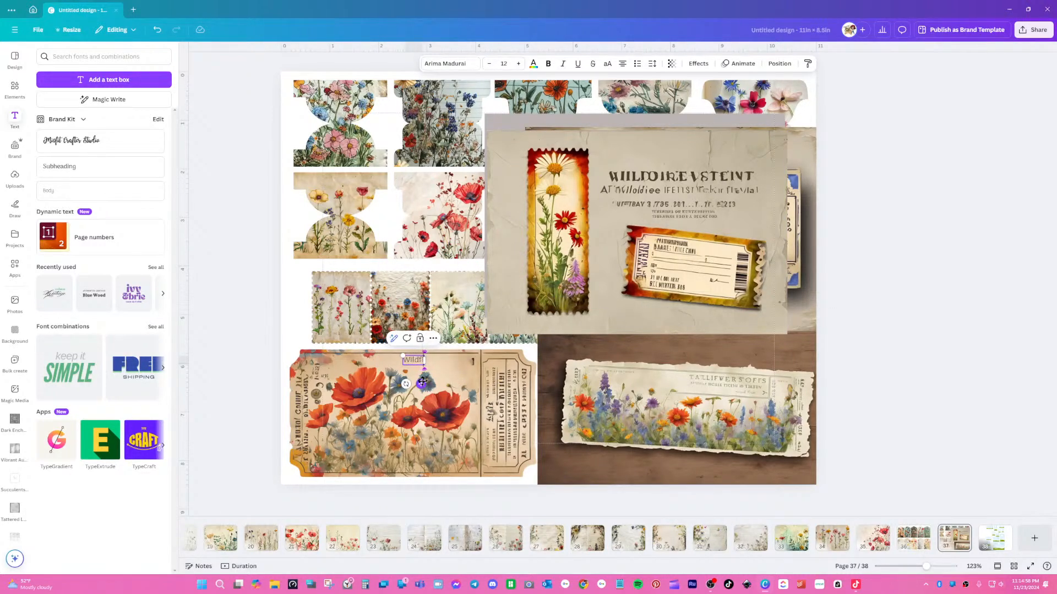
pyautogui.write('ower Festiv')
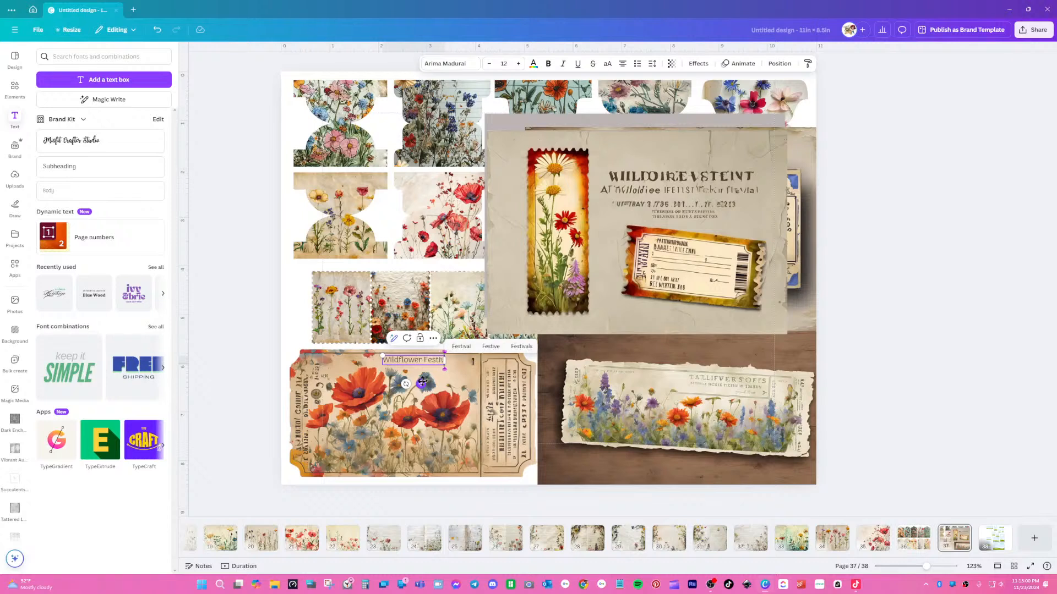
pyautogui.write('al A')
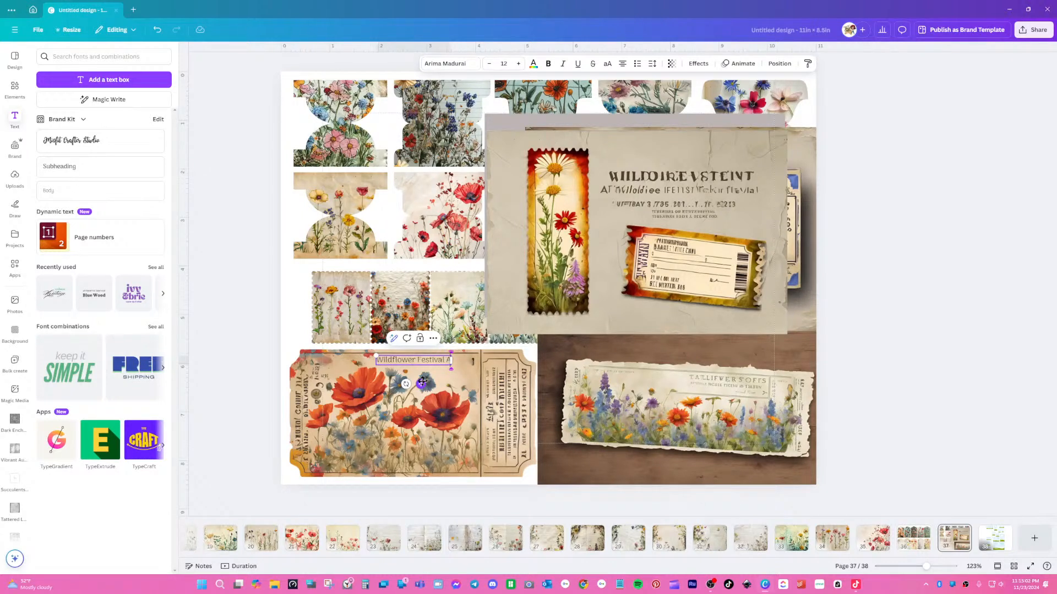
pyautogui.write('dmit')
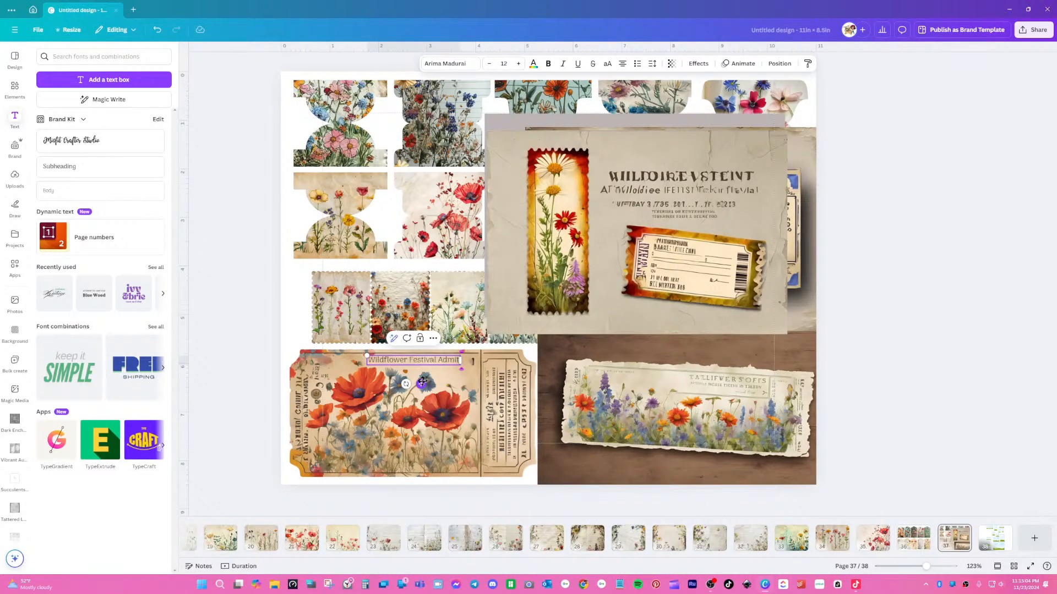
pyautogui.write(' One')
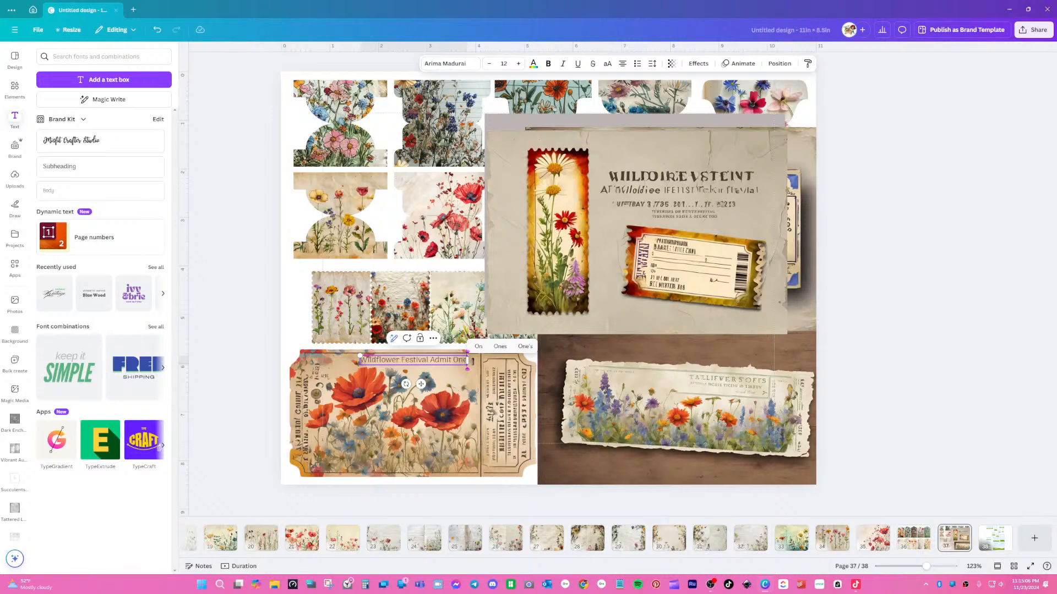
pyautogui.click(457, 401)
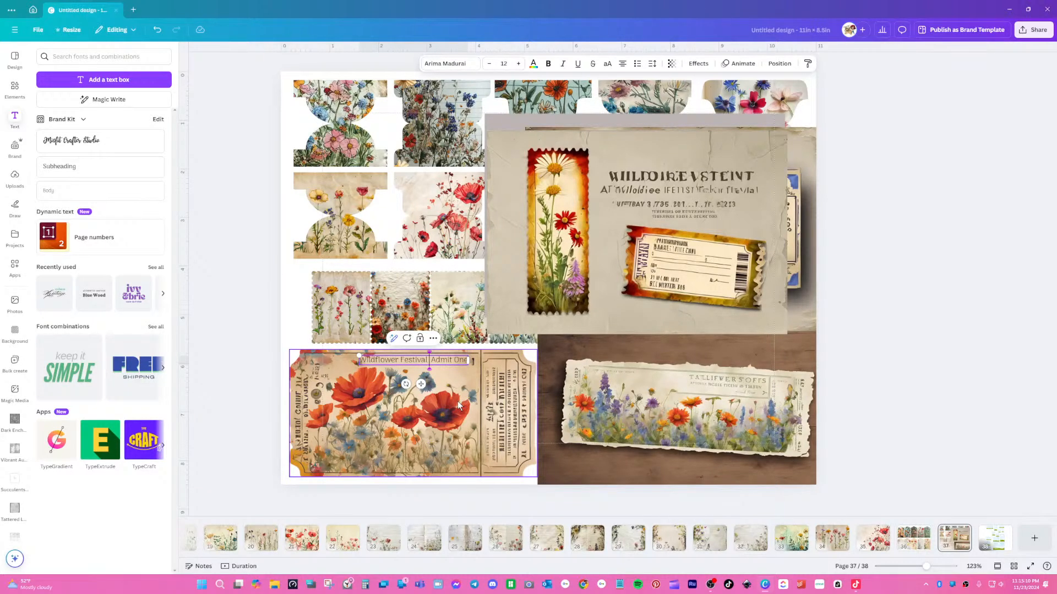
pyautogui.write('~')
pyautogui.moveTo(454, 364); pyautogui.dragTo(456, 367)
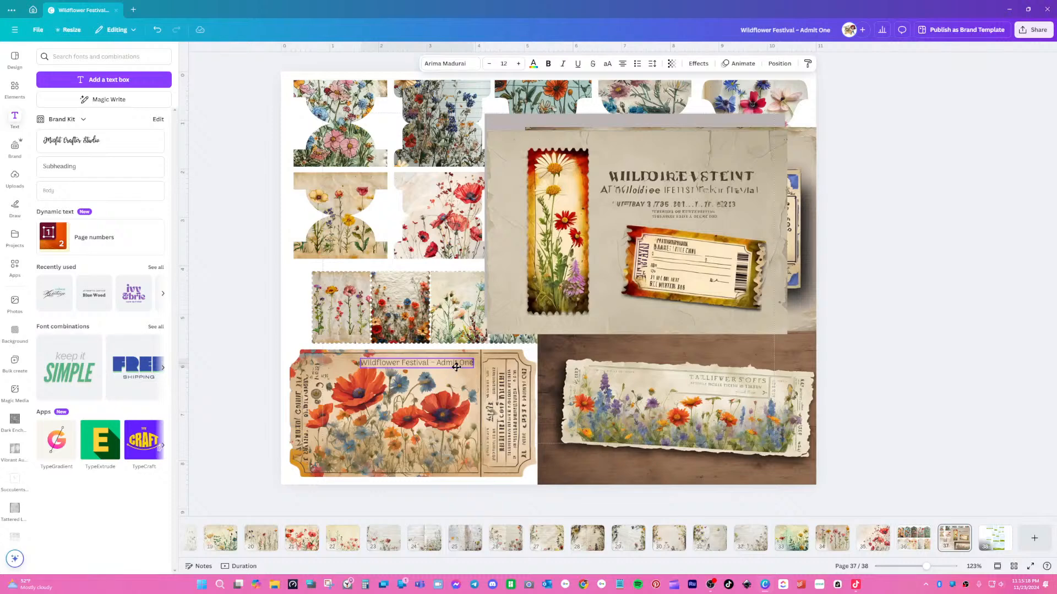
# - Set the ticket heading's font to Art Nuvo Letterpress, enlarge it to size 15.5, and shift it toward the ticket stub
pyautogui.click(448, 64)
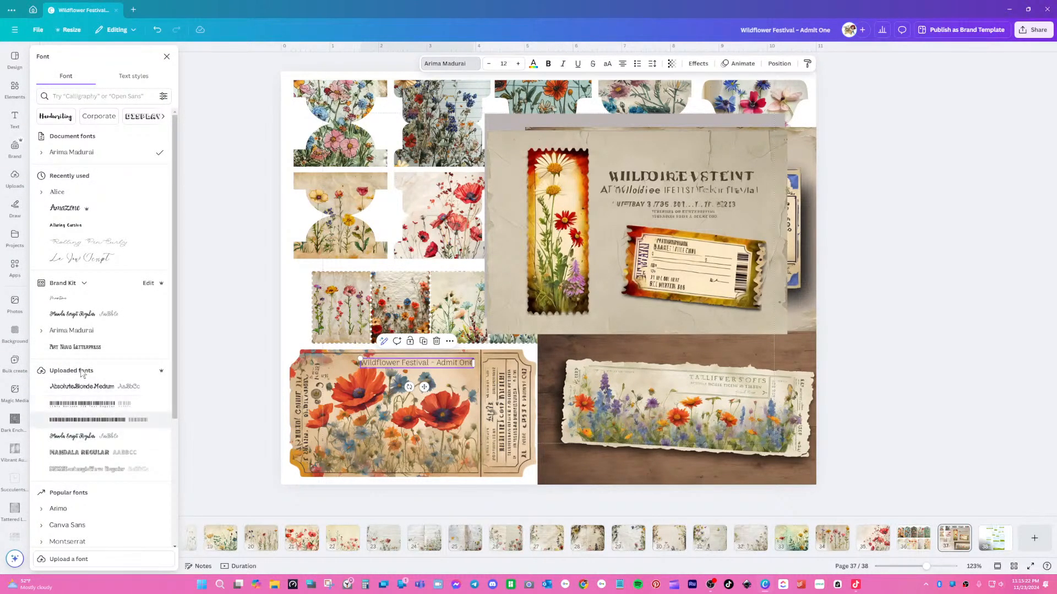
pyautogui.click(73, 348)
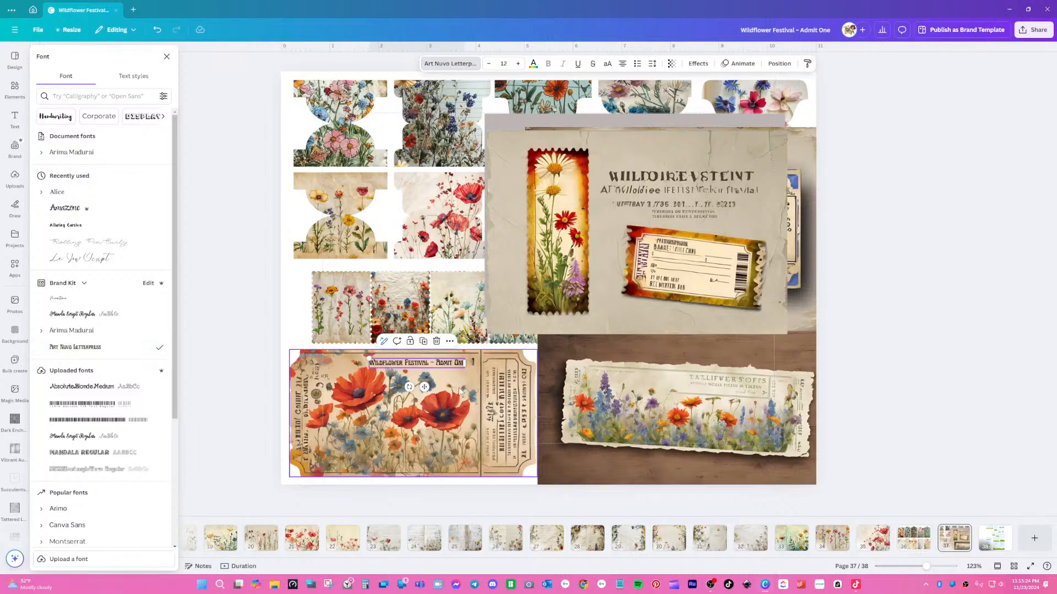
pyautogui.moveTo(366, 359); pyautogui.dragTo(338, 355)
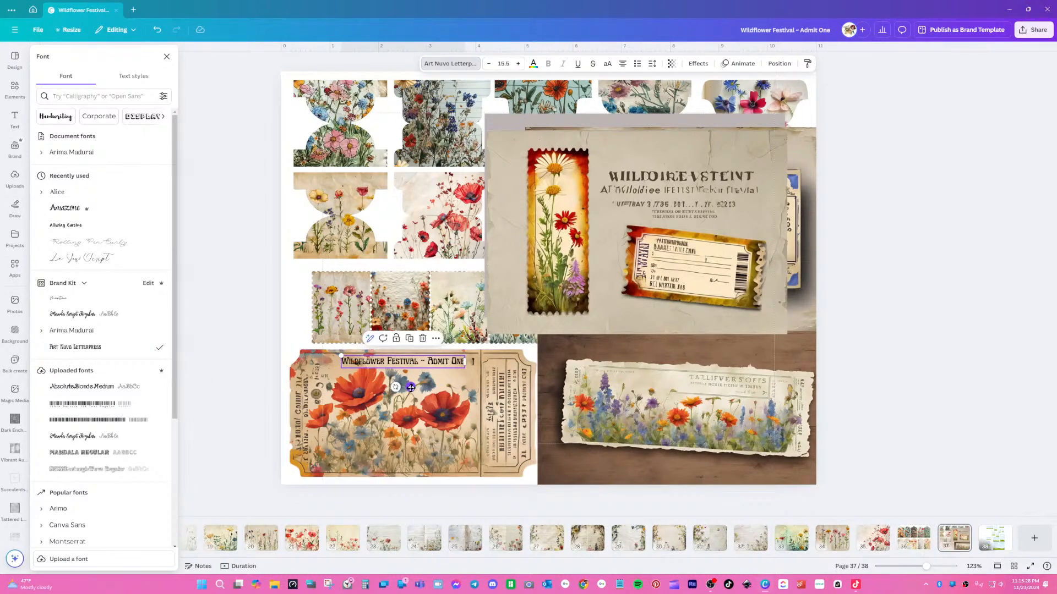
pyautogui.moveTo(410, 387); pyautogui.dragTo(426, 389)
pyautogui.click(442, 412)
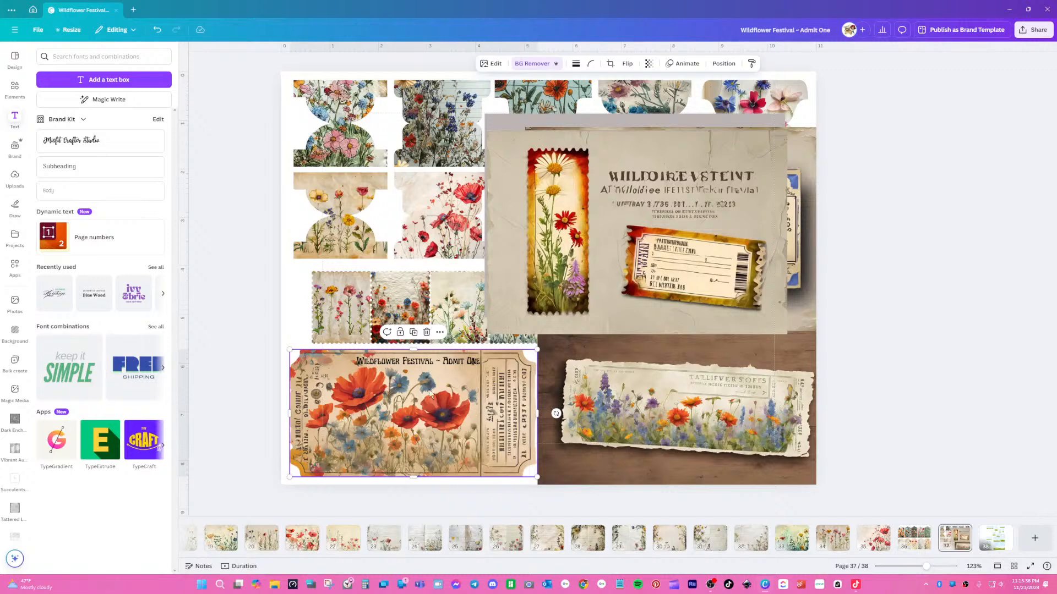
# - Group the heading with the poppy ticket and scale the group down to about 60% of its width
pyautogui.click(287, 348)
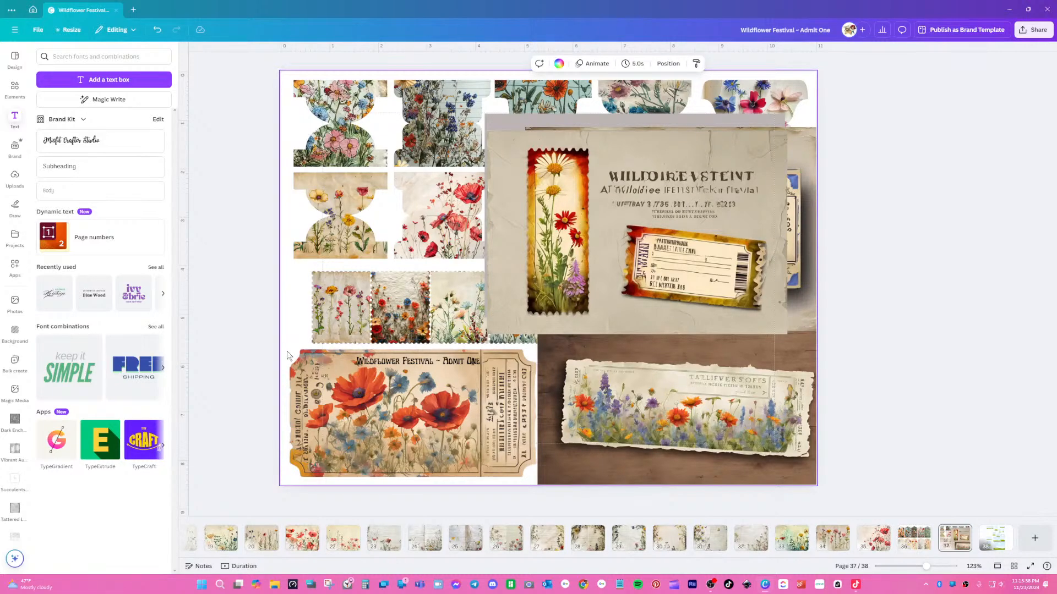
pyautogui.click(385, 375)
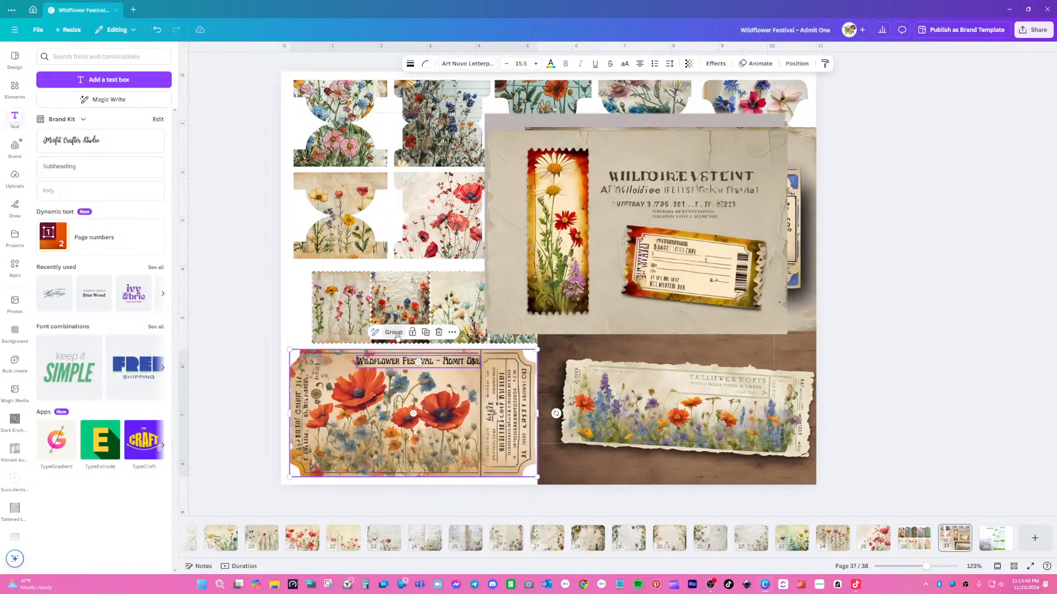
pyautogui.moveTo(537, 477); pyautogui.dragTo(414, 426)
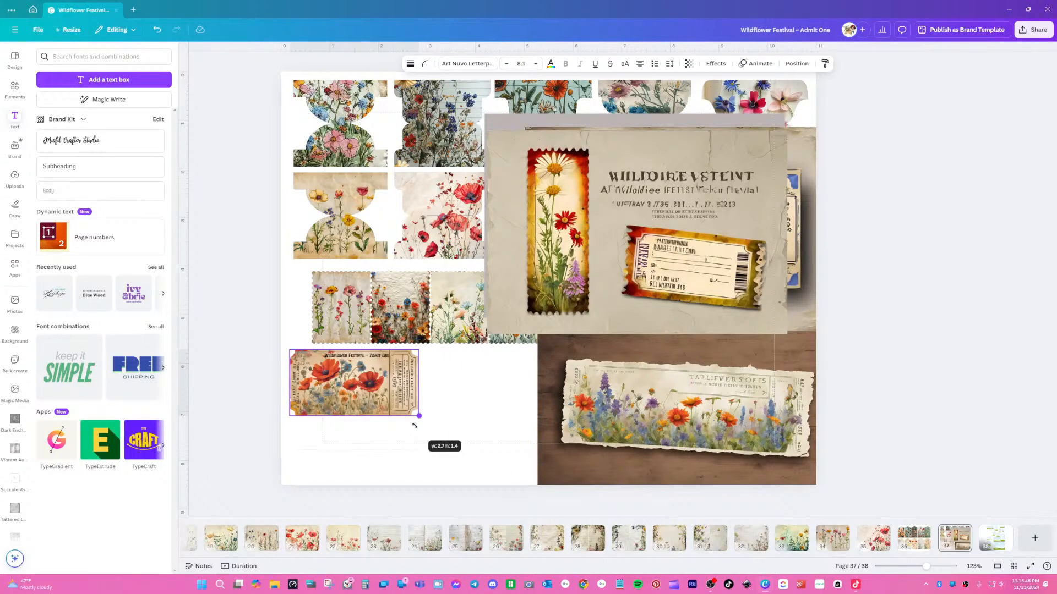
pyautogui.moveTo(414, 425); pyautogui.dragTo(441, 427)
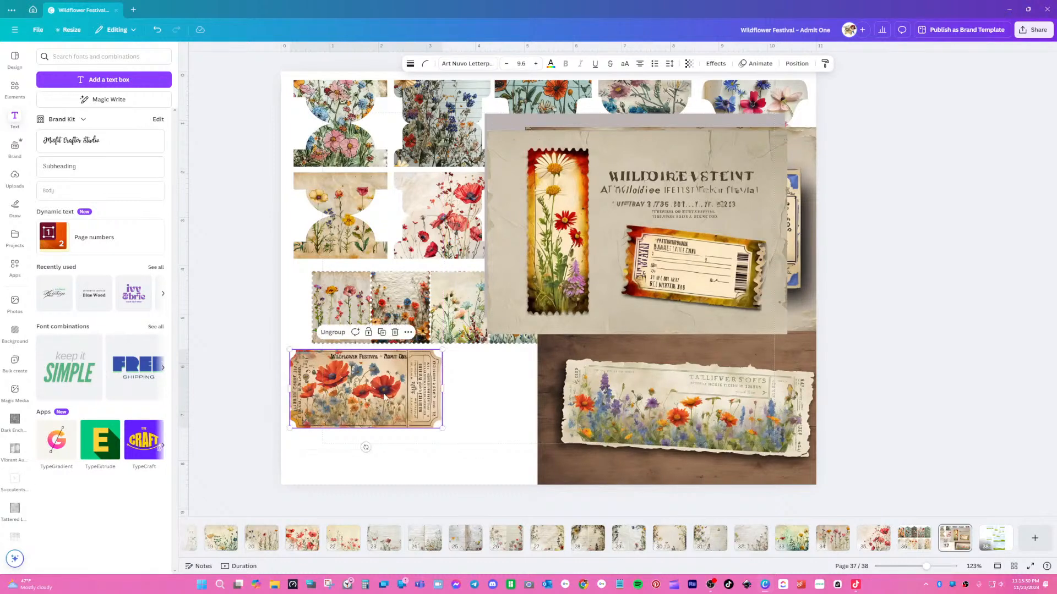
pyautogui.moveTo(385, 396); pyautogui.dragTo(382, 393)
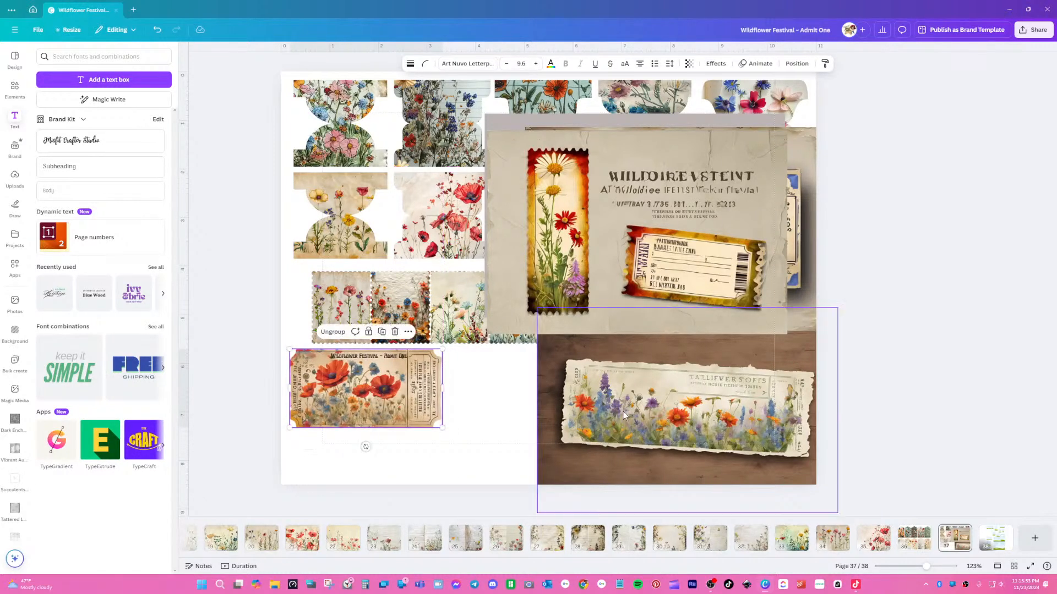
# - Remove the background from the stamp-and-ticket image and crop it to just the daisy stamp
pyautogui.click(714, 284)
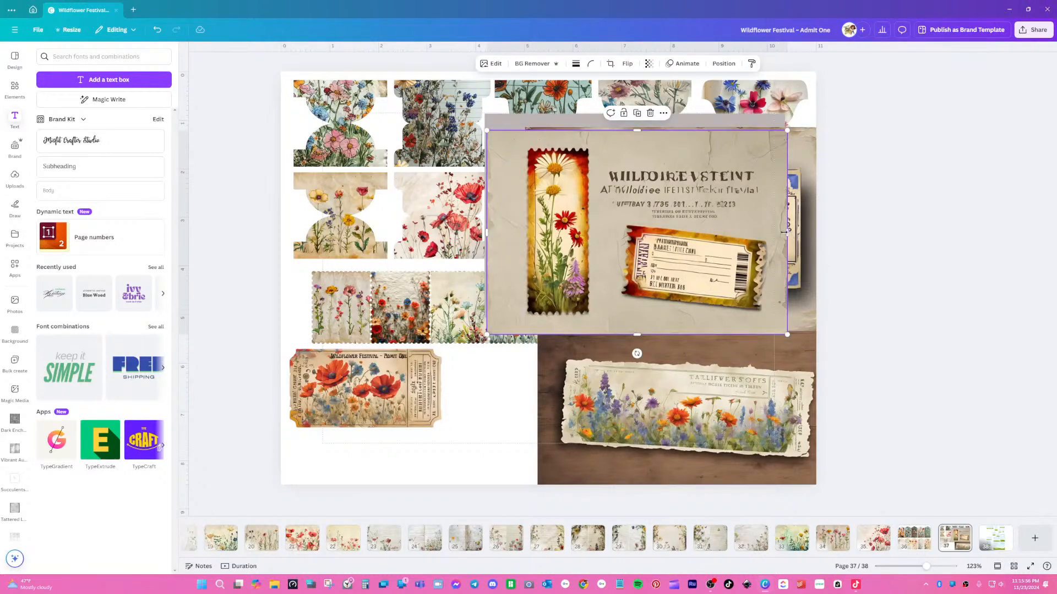
pyautogui.click(533, 64)
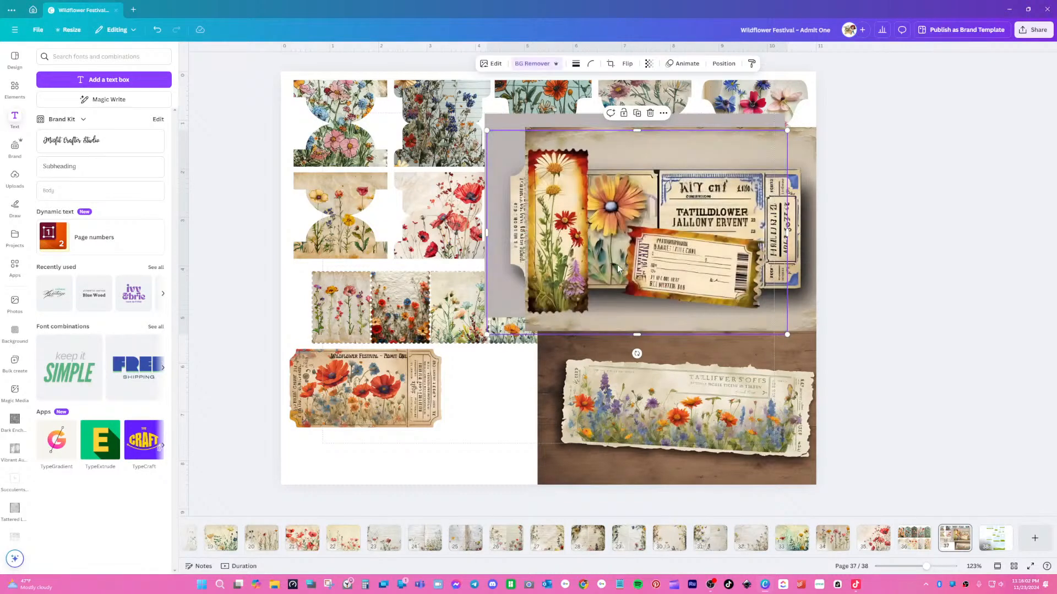
pyautogui.moveTo(787, 240); pyautogui.dragTo(588, 240)
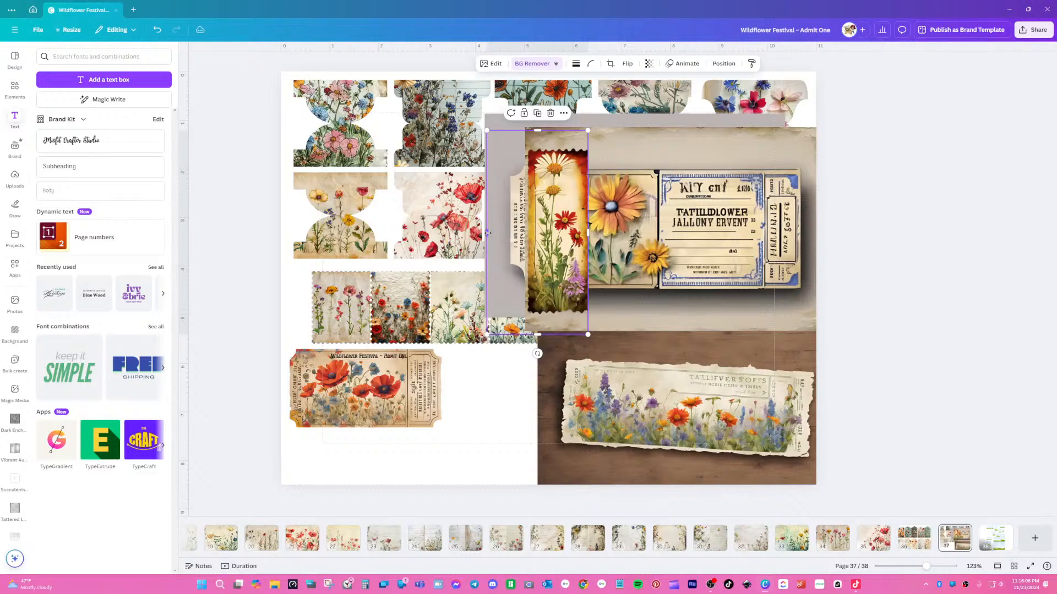
pyautogui.moveTo(488, 233); pyautogui.dragTo(529, 232)
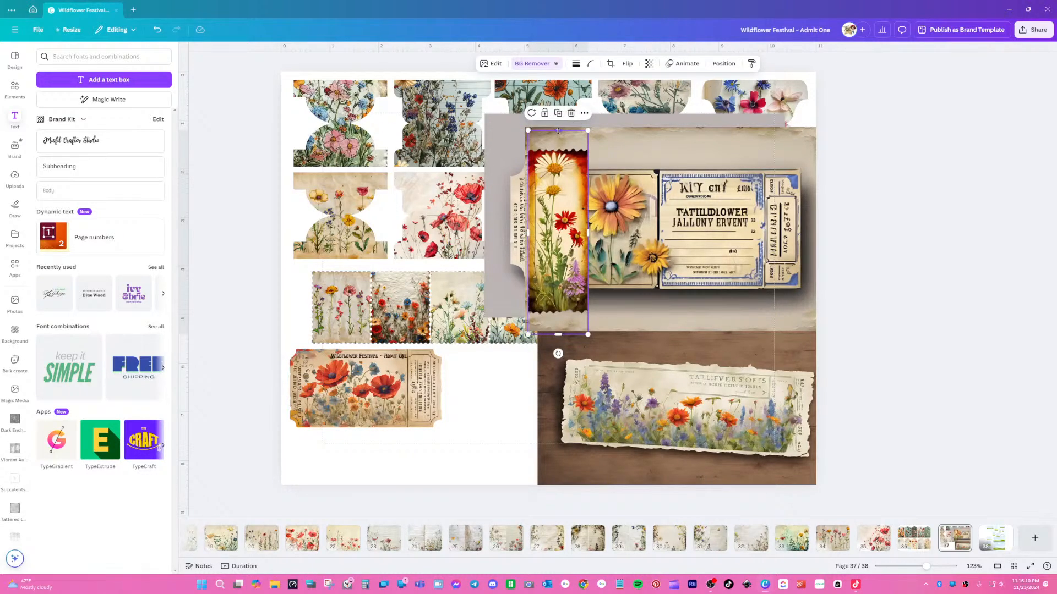
pyautogui.moveTo(558, 131); pyautogui.dragTo(559, 148)
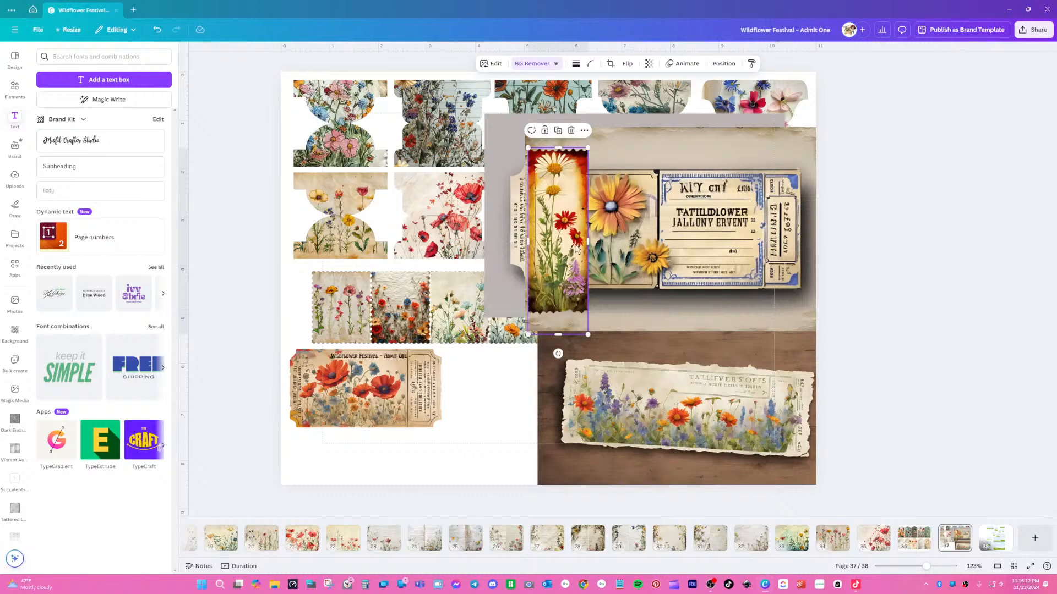
pyautogui.moveTo(560, 333); pyautogui.dragTo(561, 311)
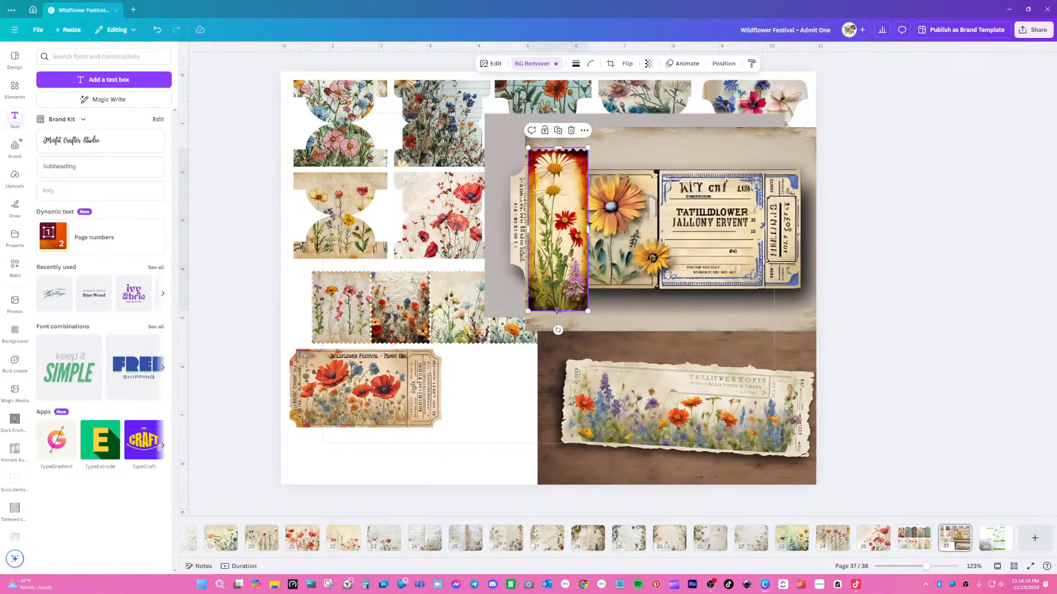
# - Place the cropped daisy stamp beside the poppy ticket and shrink it to fit the space below the stamp row
pyautogui.moveTo(576, 237); pyautogui.dragTo(511, 395)
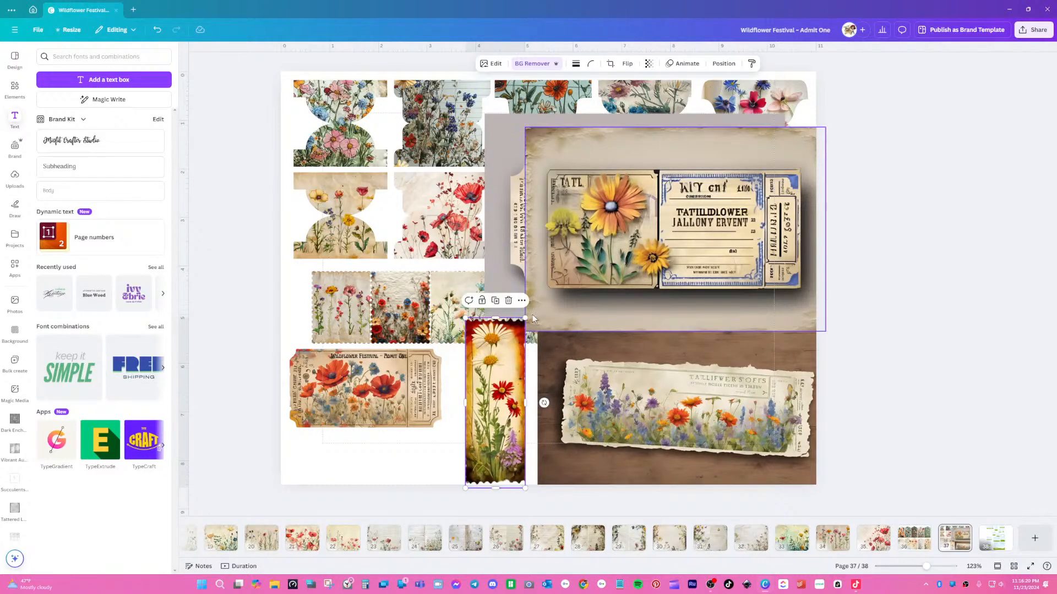
pyautogui.moveTo(525, 319); pyautogui.dragTo(512, 352)
pyautogui.moveTo(461, 392); pyautogui.dragTo(481, 413)
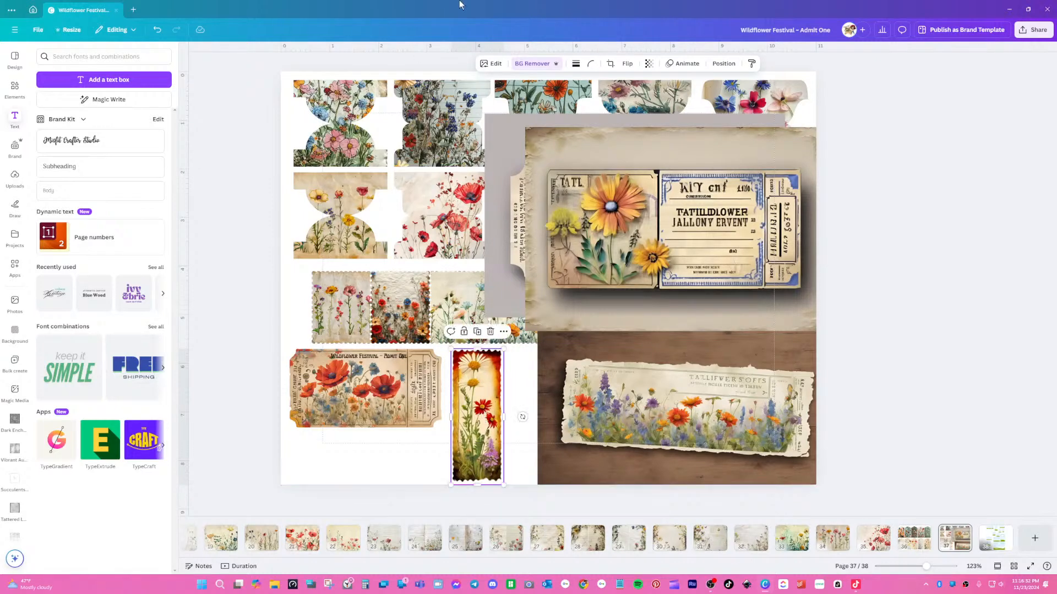
# - Try adjusting the daisy stamp's brightness
pyautogui.click(489, 65)
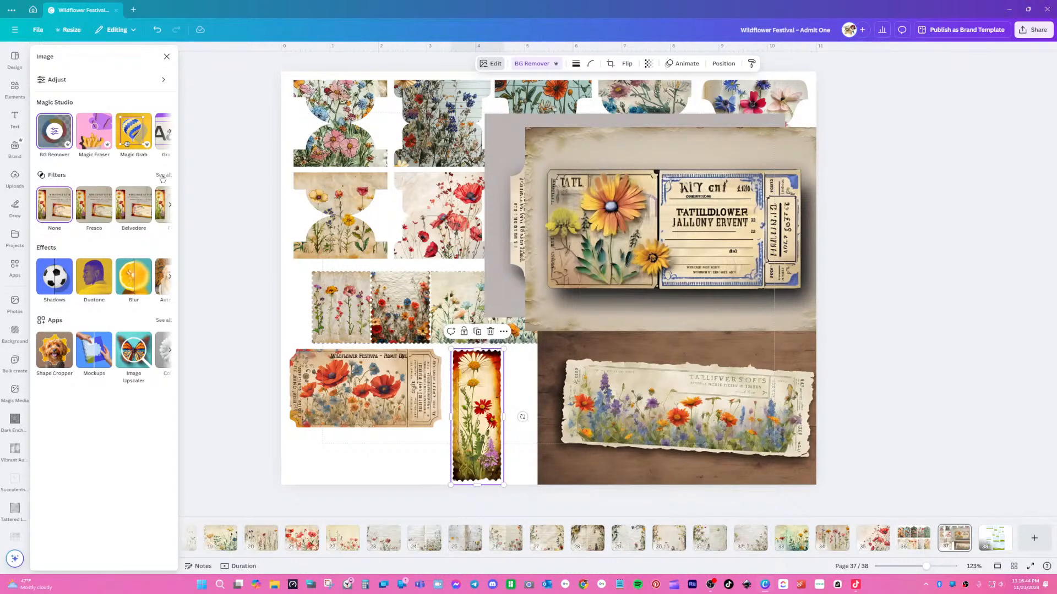
pyautogui.click(128, 83)
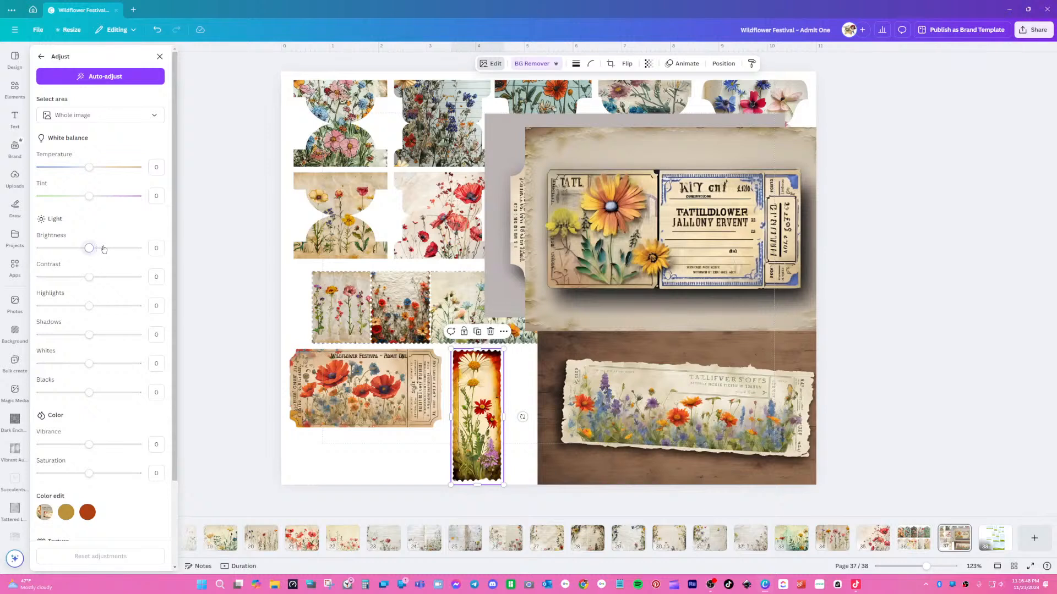
pyautogui.moveTo(104, 250); pyautogui.dragTo(89, 249)
pyautogui.click(42, 56)
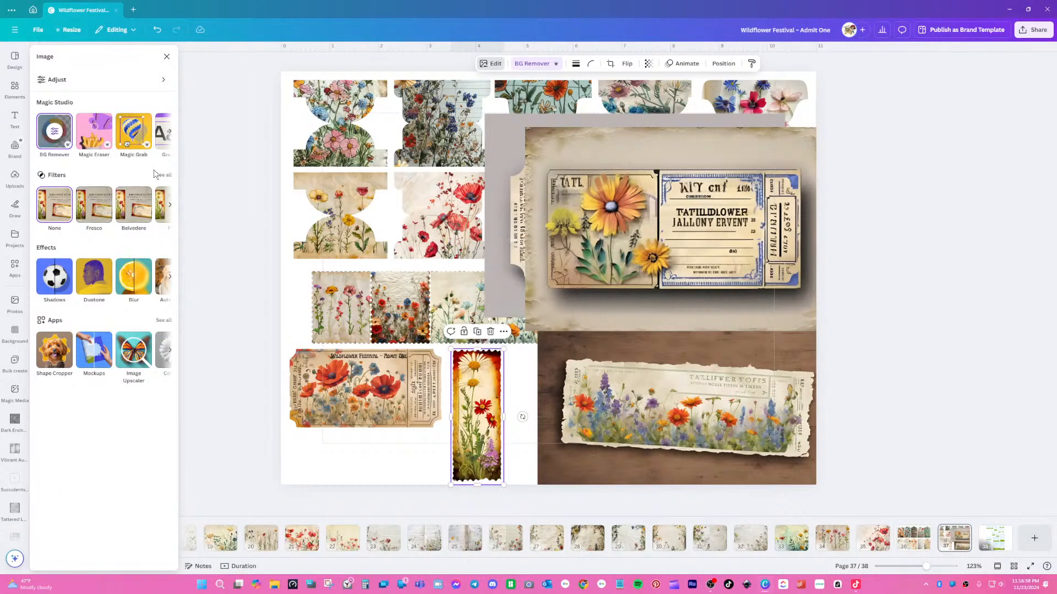
# - Try the Capri, Sandi, Sangri and Polar filters on the daisy stamp, and apply the Arctic filter
pyautogui.click(160, 175)
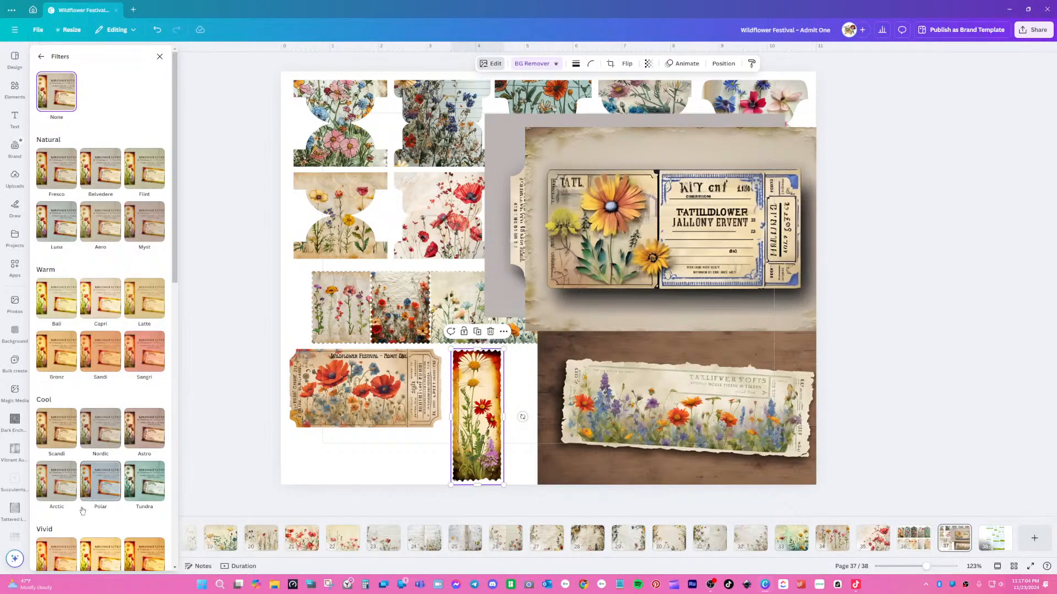
pyautogui.click(87, 306)
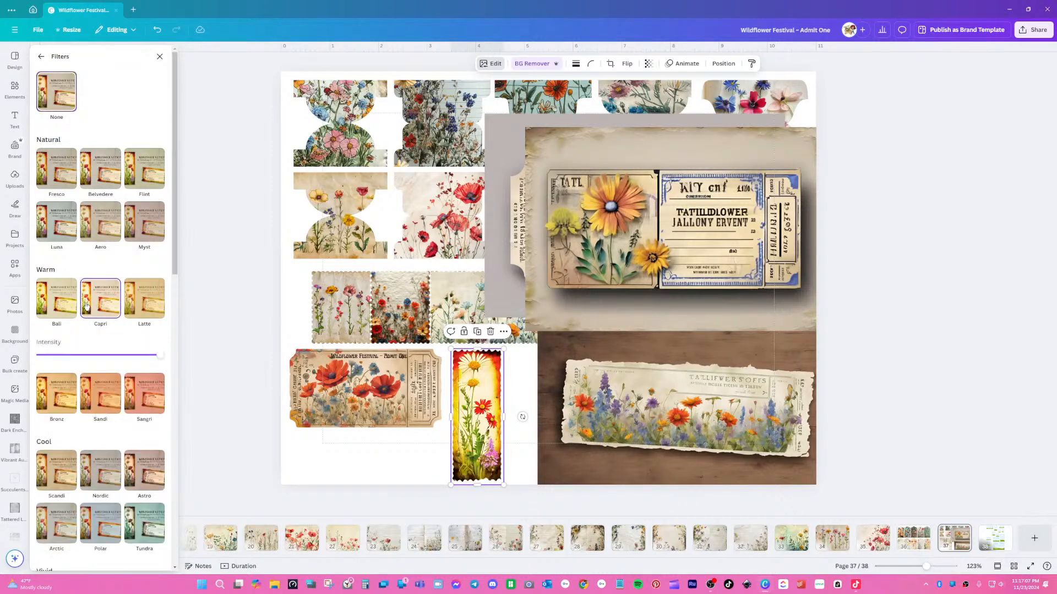
pyautogui.click(94, 394)
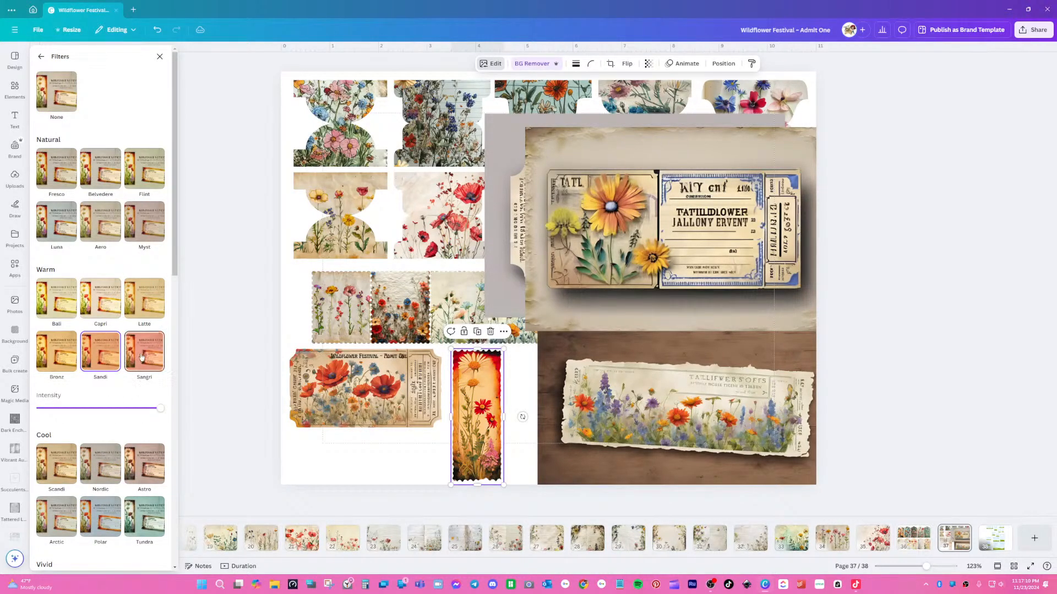
pyautogui.click(142, 357)
pyautogui.scroll(-5, 134, 388)
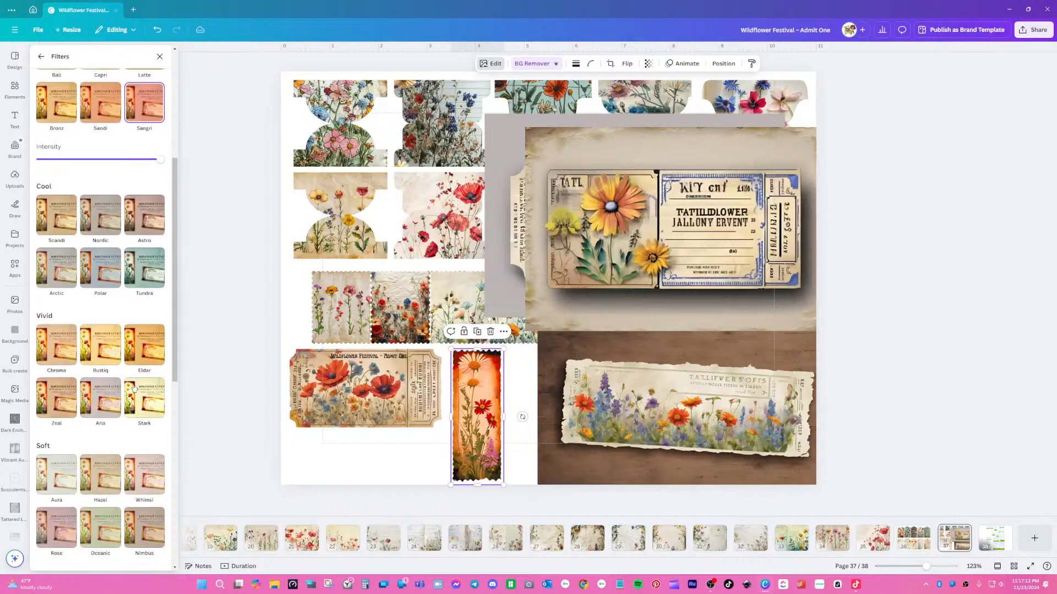
pyautogui.click(91, 277)
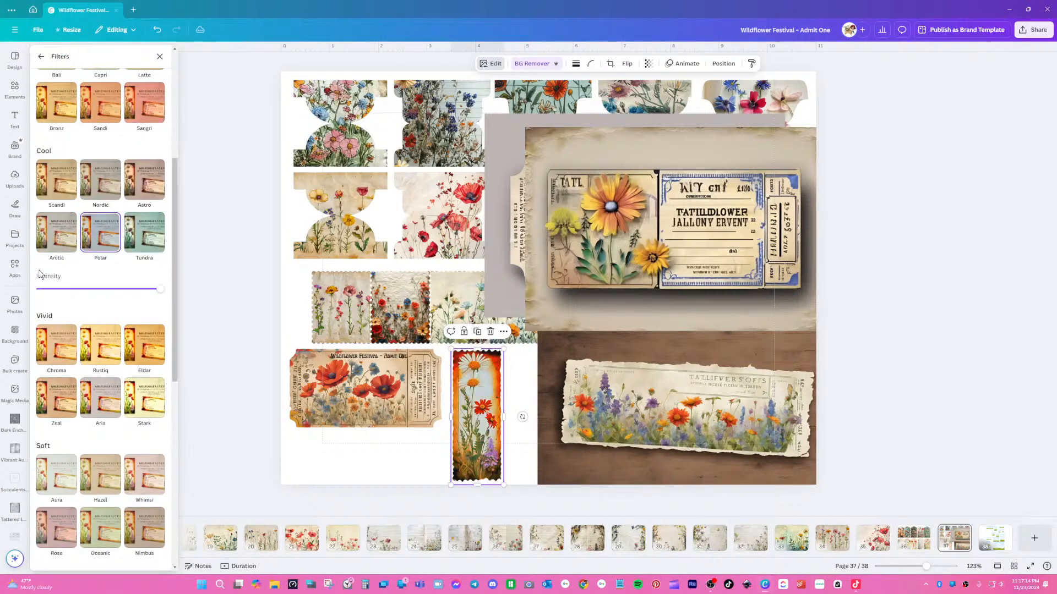
pyautogui.click(50, 230)
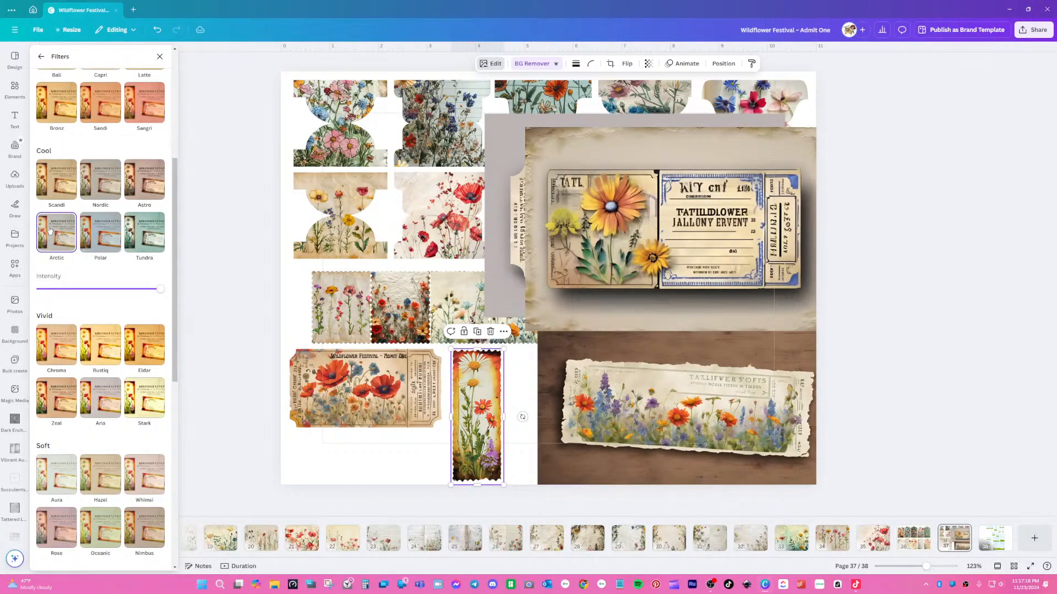
pyautogui.click(515, 460)
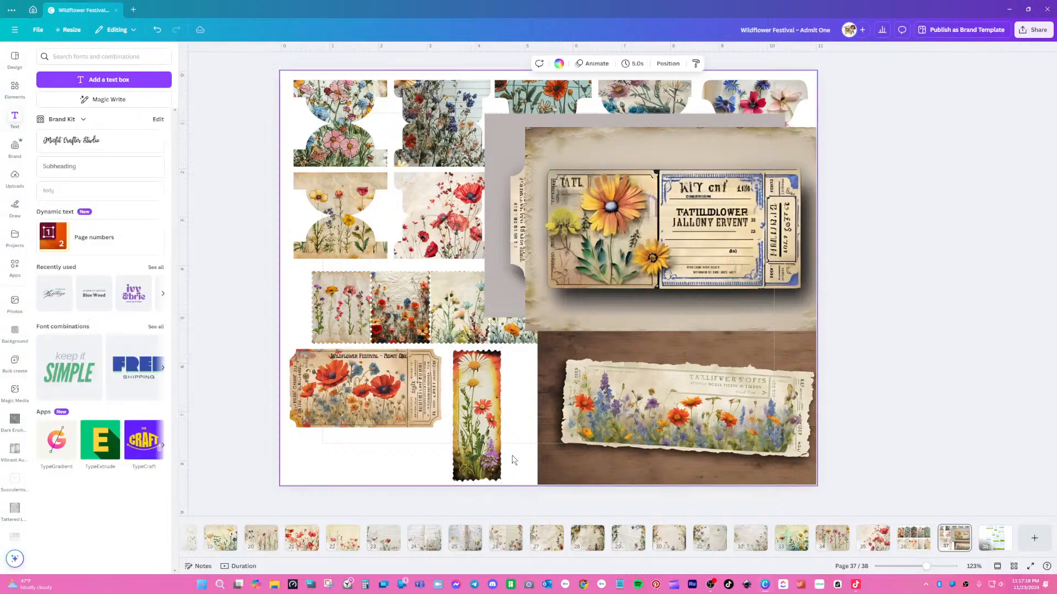
# - Remove the wooden background from the torn-edge wildflower ticket and crop the image close to the ticket's edges
pyautogui.click(616, 412)
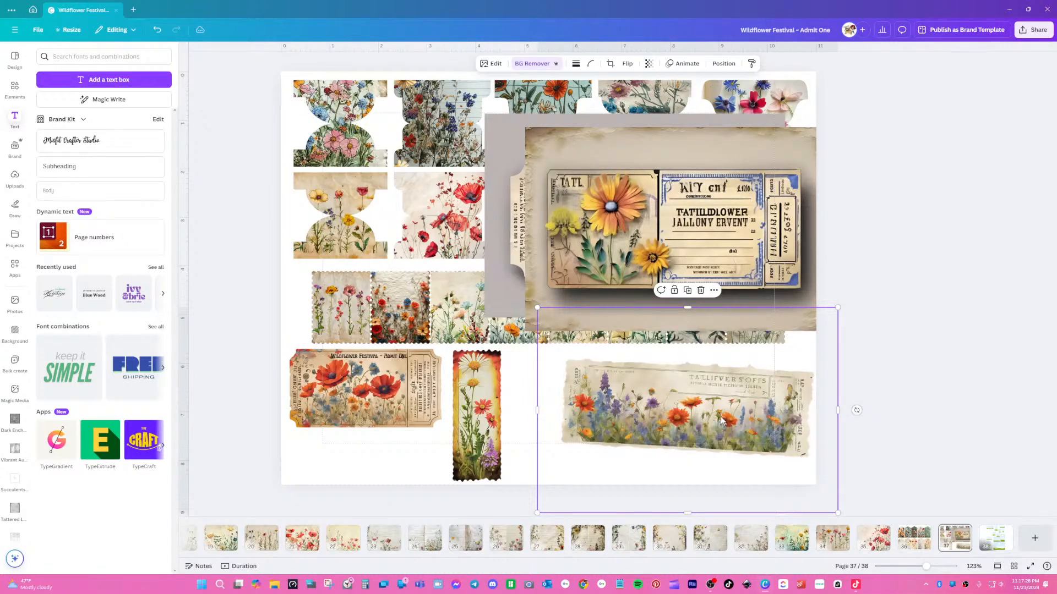
pyautogui.moveTo(683, 308); pyautogui.dragTo(688, 355)
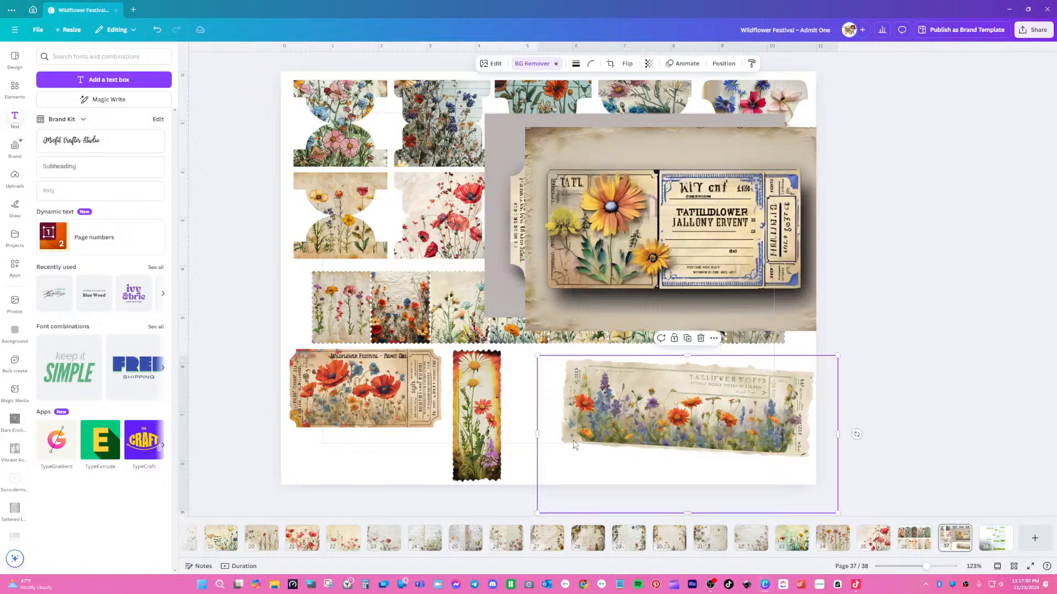
pyautogui.moveTo(534, 433); pyautogui.dragTo(559, 433)
pyautogui.moveTo(698, 513); pyautogui.dragTo(700, 463)
pyautogui.moveTo(837, 410); pyautogui.dragTo(785, 404)
# - Straighten the torn-edge wildflower ticket and place it beside the daisy stamp
pyautogui.moveTo(695, 434); pyautogui.dragTo(695, 420)
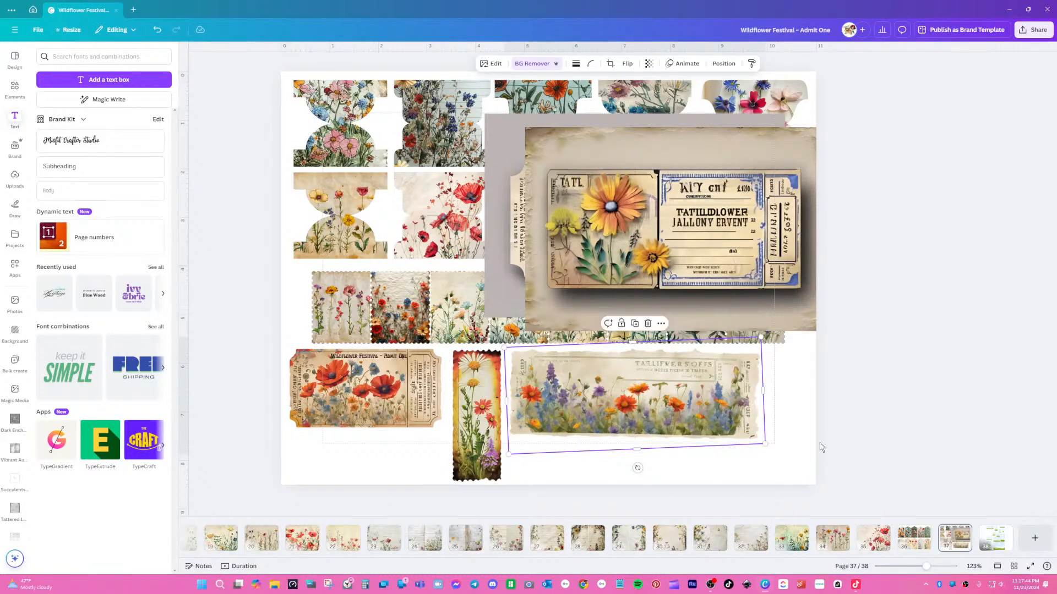
pyautogui.click(820, 444)
# - Erase the garbled title and subtitle lettering from the torn-edge ticket with Magic Eraser at brush size 20
pyautogui.click(675, 375)
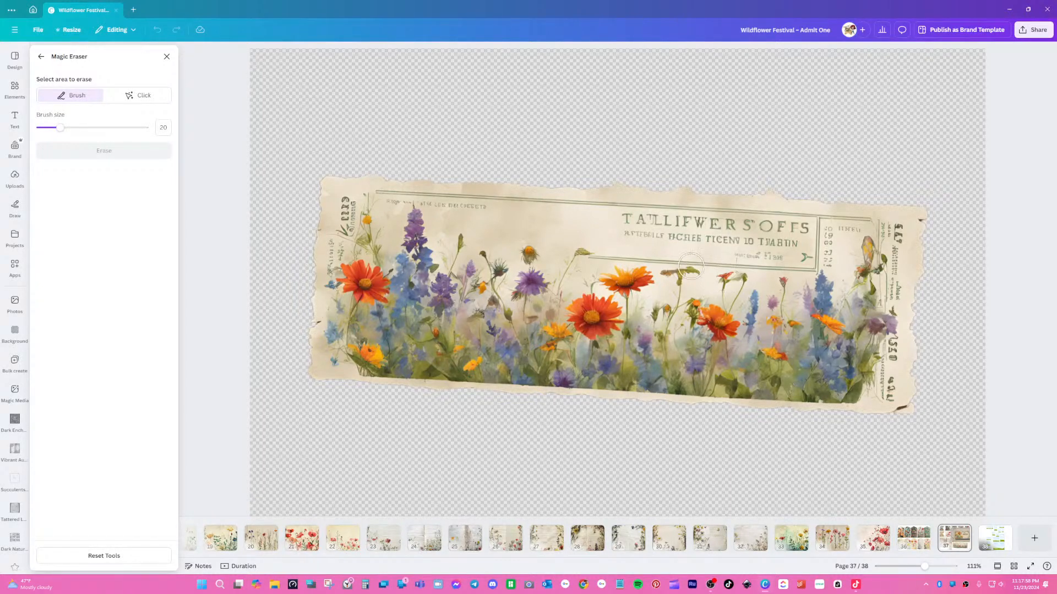
pyautogui.moveTo(625, 218)
pyautogui.mouseDown()
pyautogui.moveTo(705, 241)
pyautogui.moveTo(787, 241)
pyautogui.mouseUp()
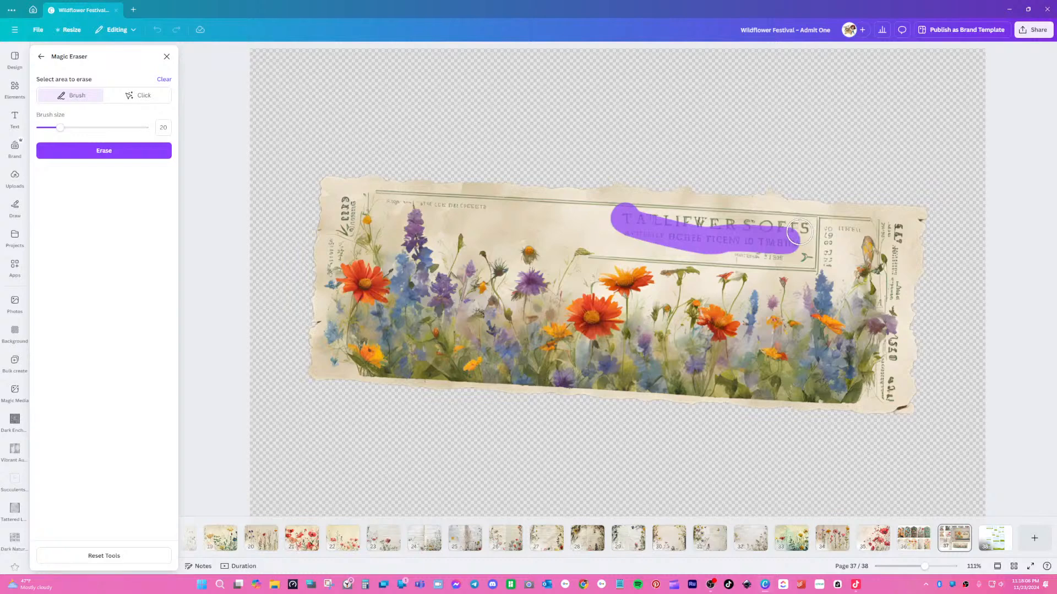
pyautogui.moveTo(799, 232)
pyautogui.mouseDown()
pyautogui.moveTo(644, 229)
pyautogui.moveTo(754, 238)
pyautogui.moveTo(740, 252)
pyautogui.moveTo(800, 253)
pyautogui.mouseUp()
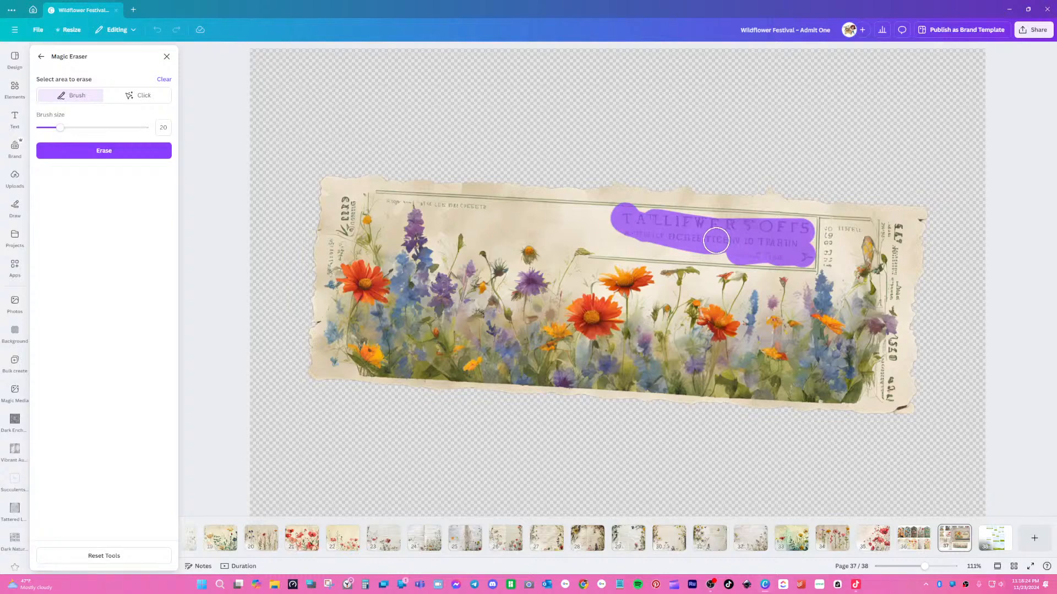
pyautogui.click(54, 156)
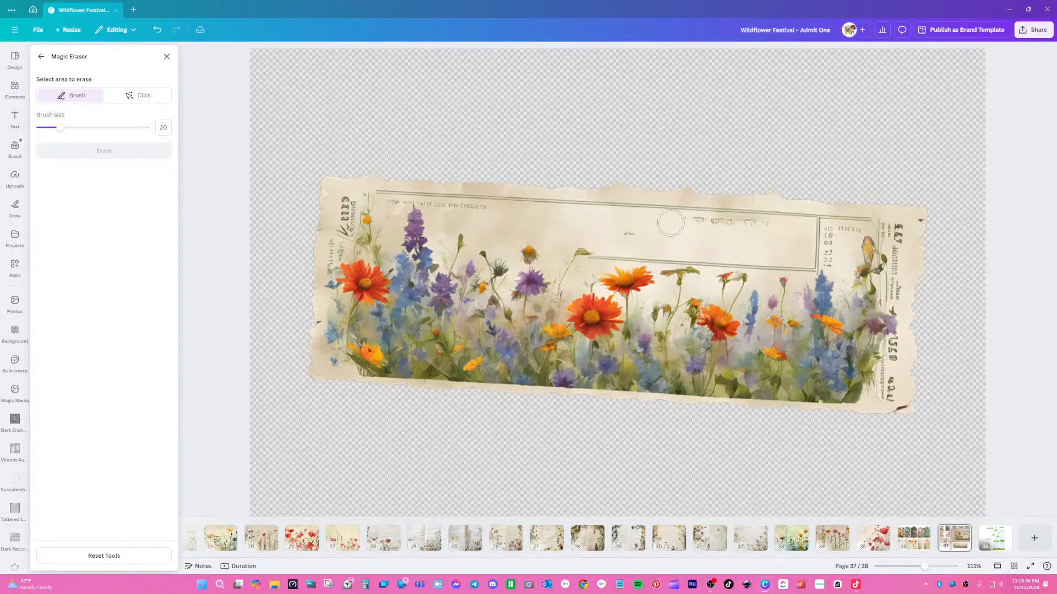
# - Erase the leftover text marks in the ticket's heading area and finish the Magic Eraser edit
pyautogui.moveTo(676, 225); pyautogui.dragTo(789, 225)
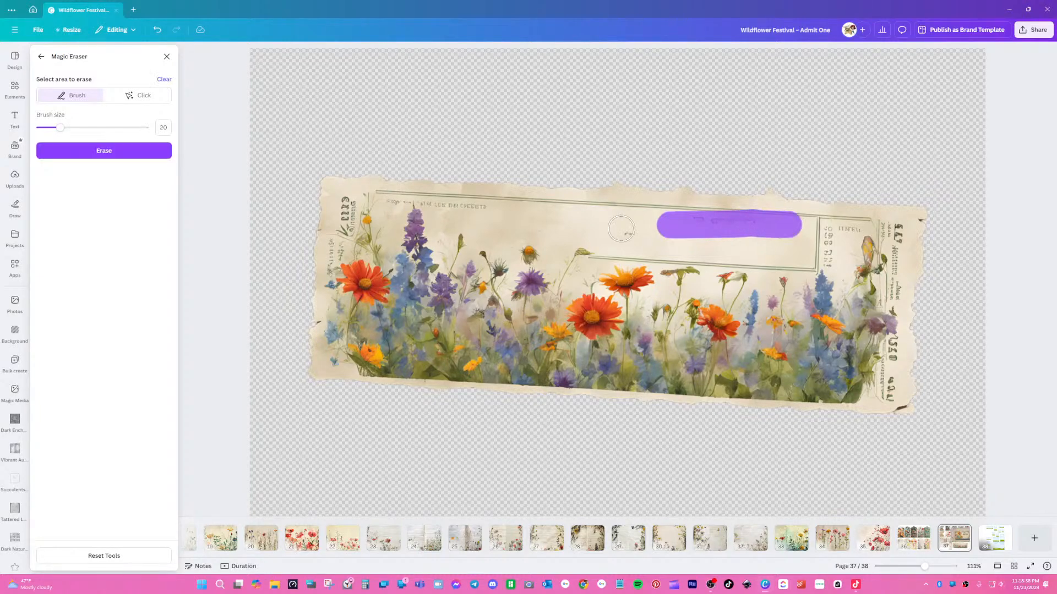
pyautogui.moveTo(620, 232); pyautogui.dragTo(632, 233)
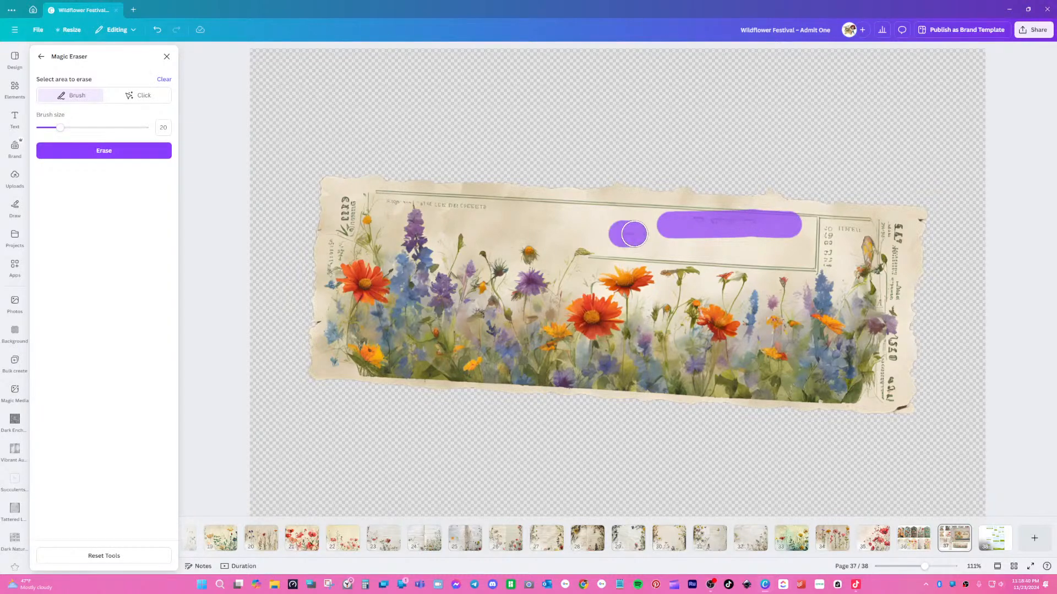
pyautogui.click(105, 151)
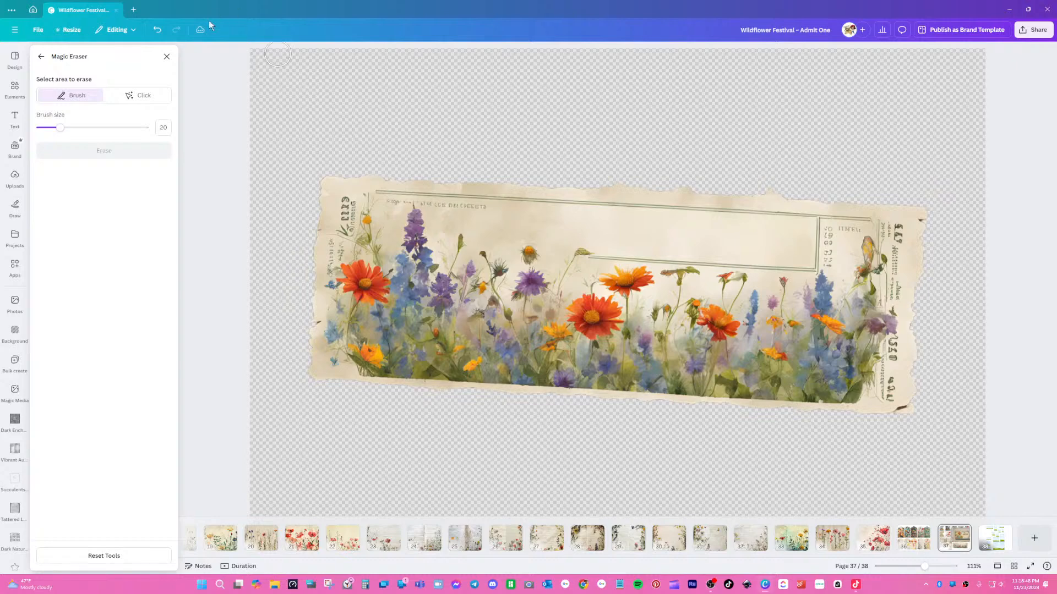
pyautogui.click(167, 56)
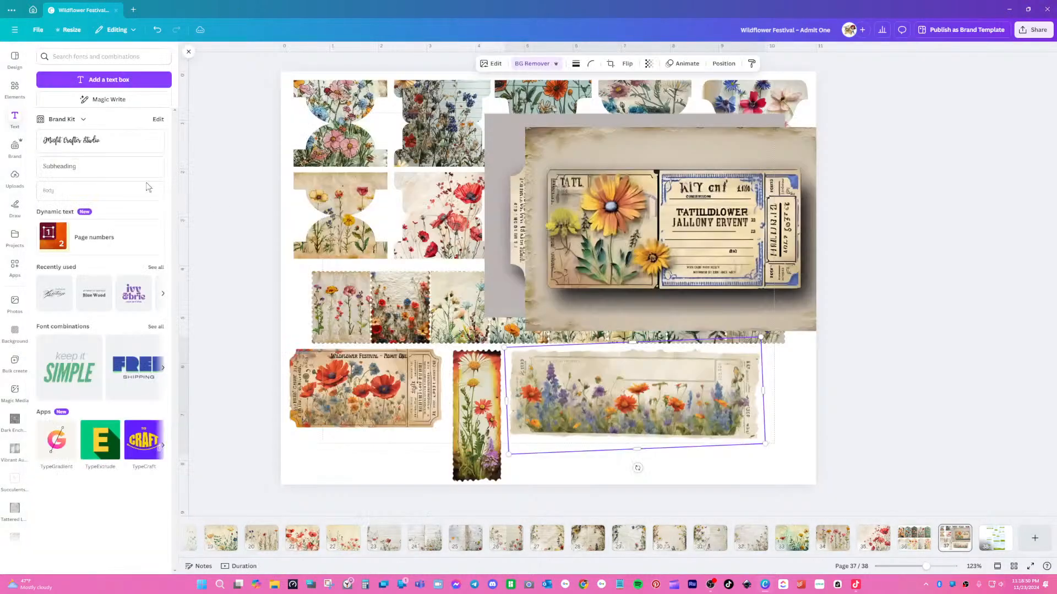
# - Add a text box reading "Flower Show & Wine tasting ADMIT ONE" below the torn-edge ticket
pyautogui.click(105, 80)
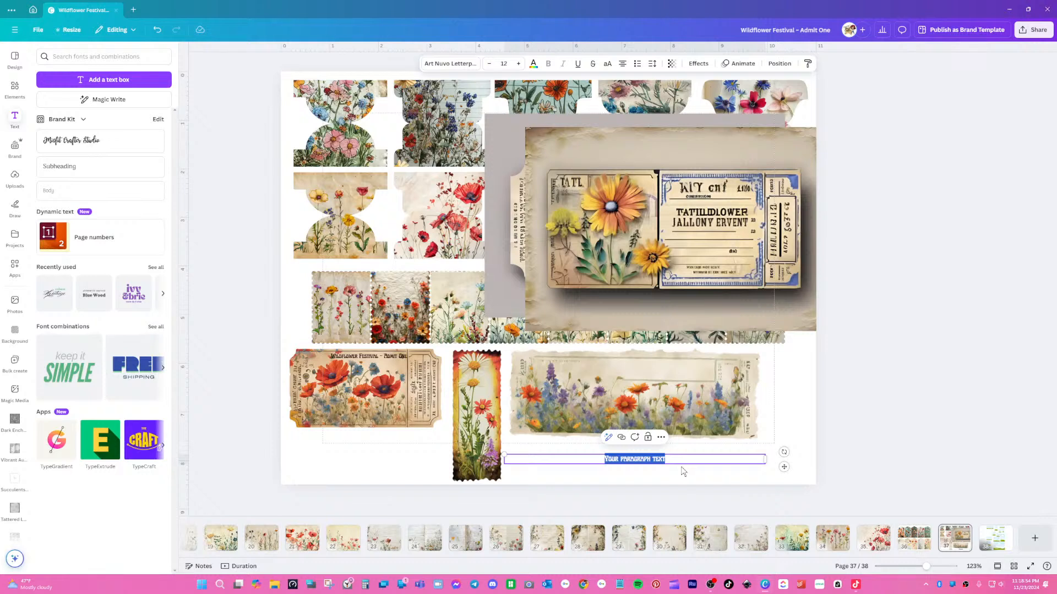
pyautogui.write('Flower ')
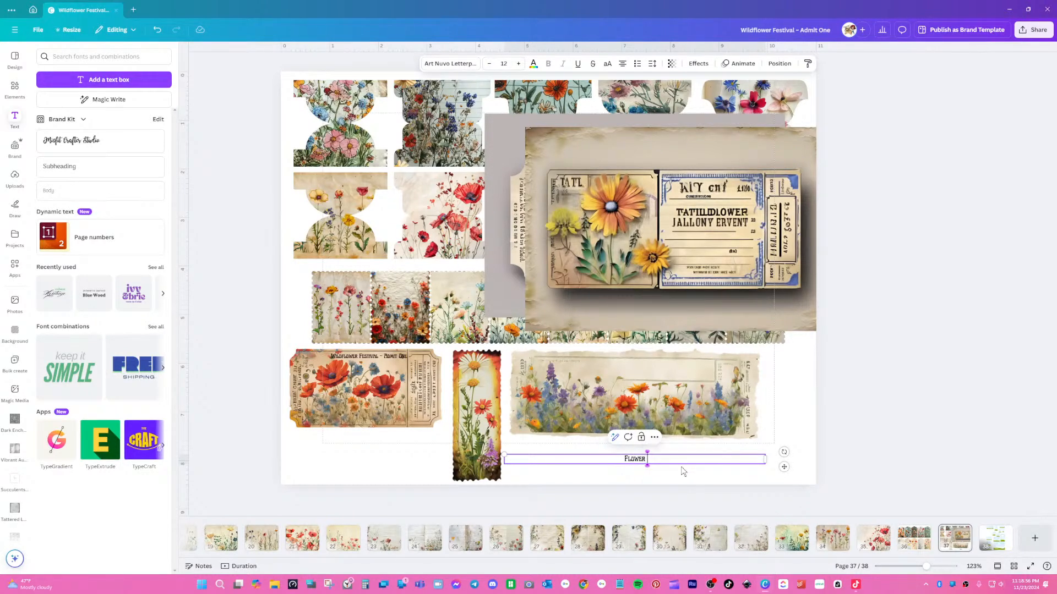
pyautogui.write('Show & Win')
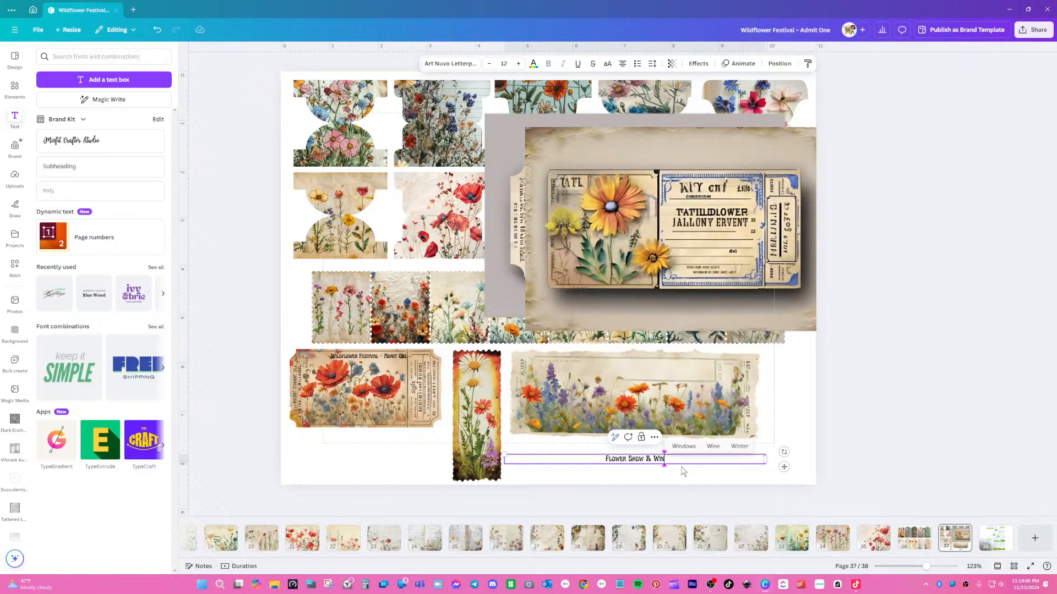
pyautogui.write('e tasting')
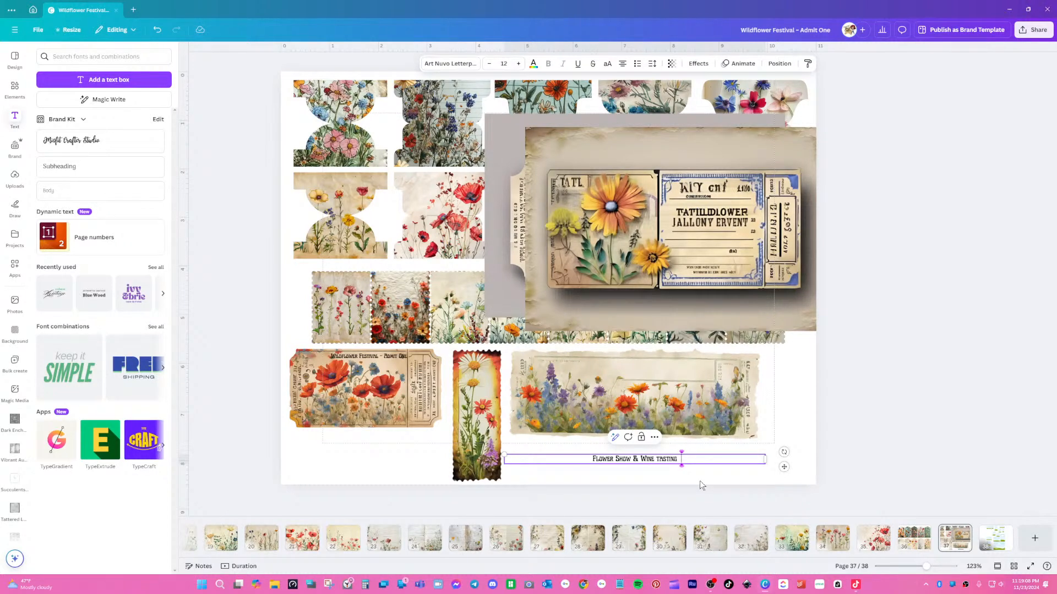
pyautogui.write(' ADMIT ONE')
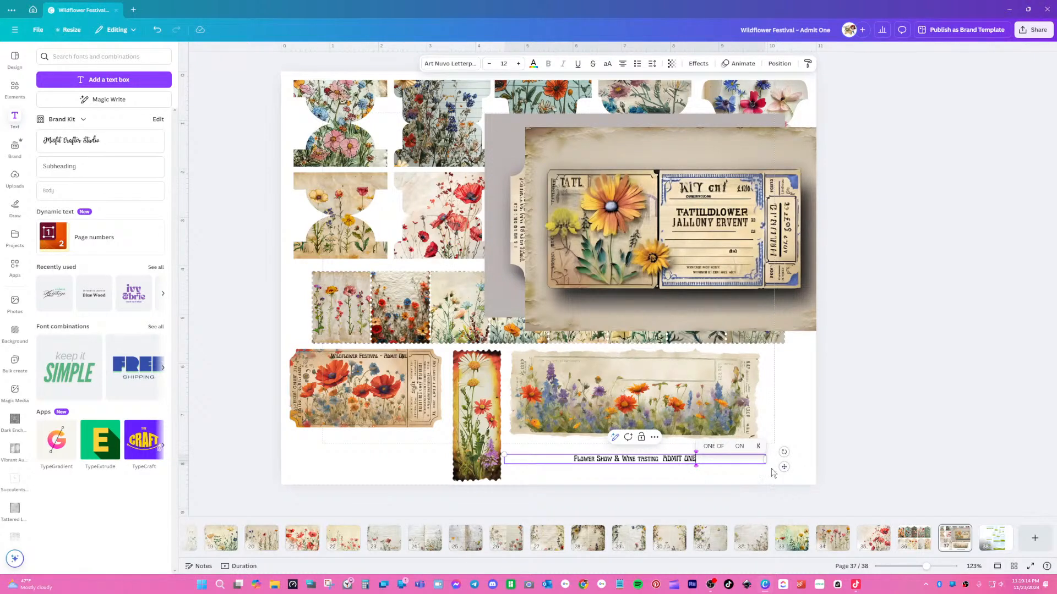
# - Narrow the text box to two lines, right-align it and place it in the torn-edge ticket's blank heading area
pyautogui.moveTo(767, 461); pyautogui.dragTo(605, 465)
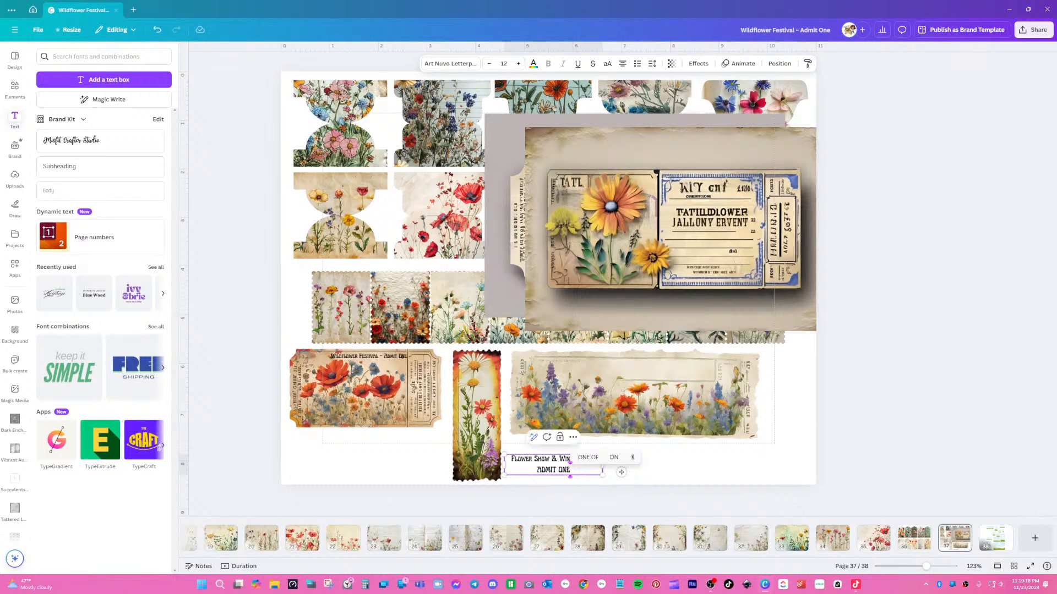
pyautogui.click(623, 64)
pyautogui.click(623, 65)
pyautogui.click(623, 64)
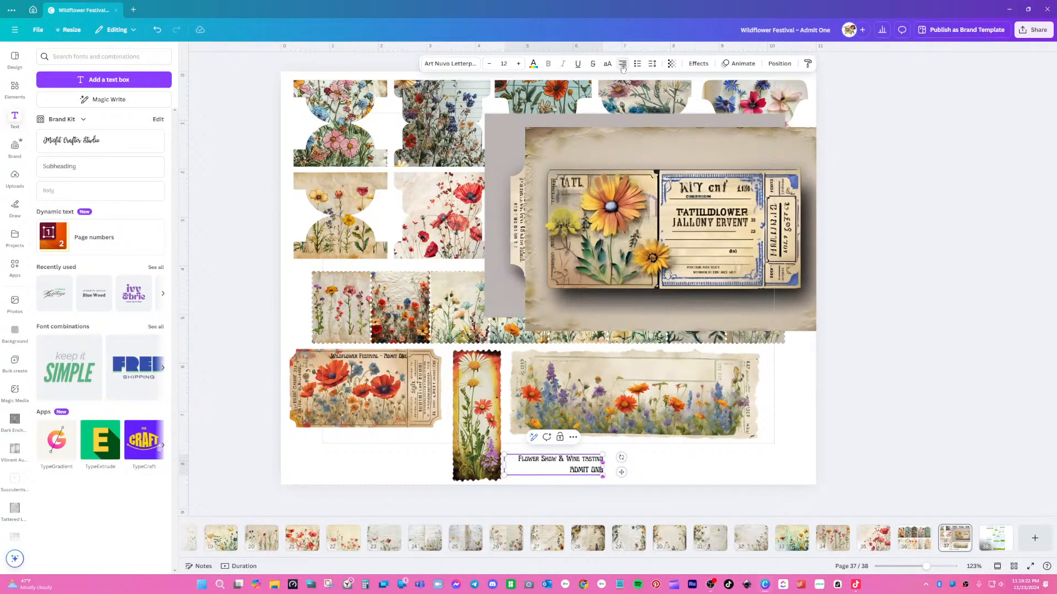
pyautogui.moveTo(621, 472); pyautogui.dragTo(728, 384)
# - Colour the ticket heading dark grey and group it with the torn-edge ticket
pyautogui.click(532, 63)
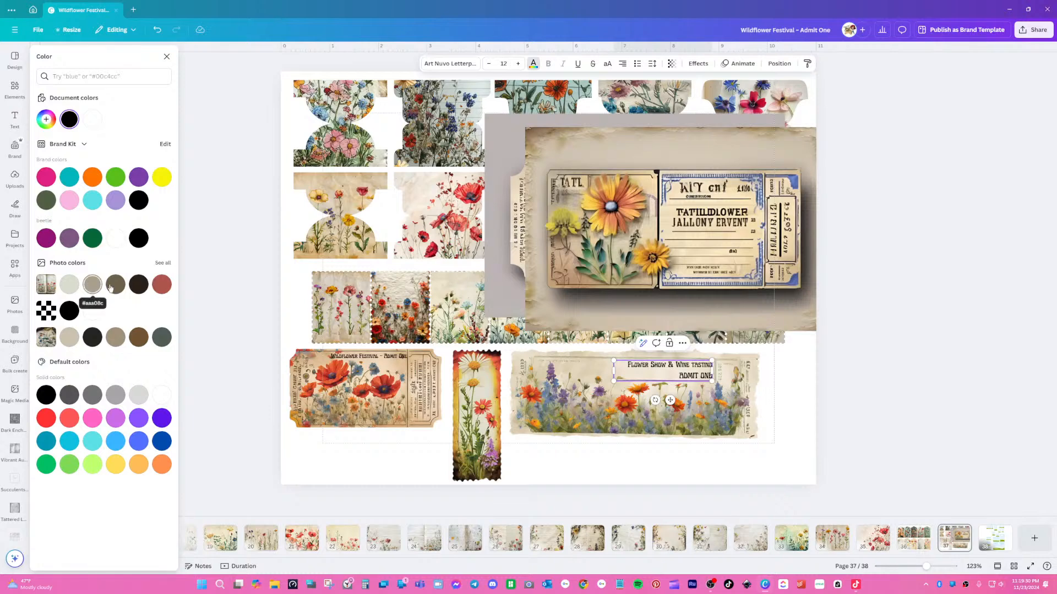
pyautogui.click(69, 395)
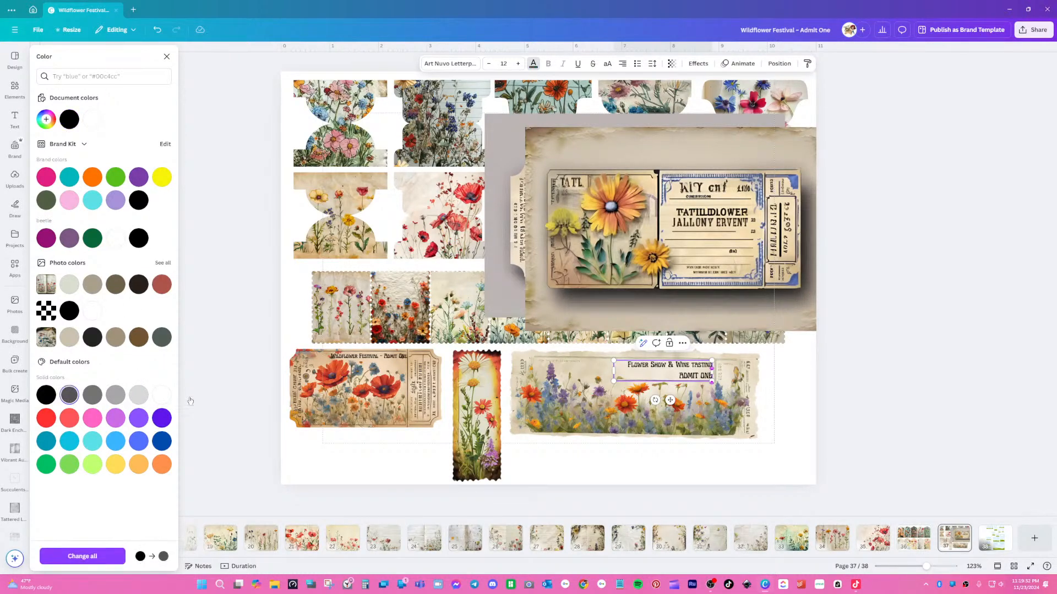
pyautogui.click(820, 395)
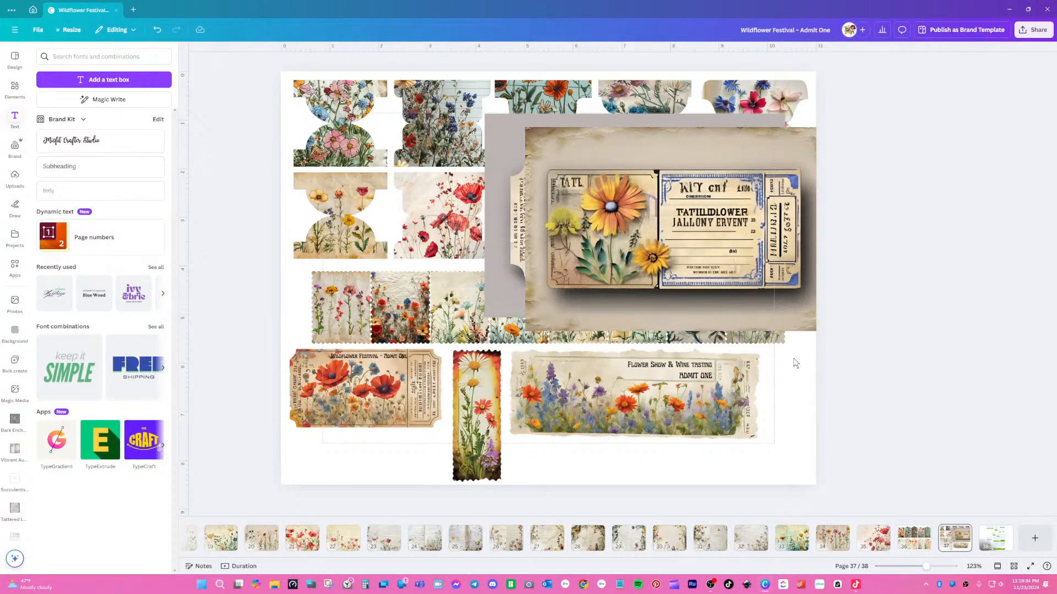
pyautogui.click(645, 387)
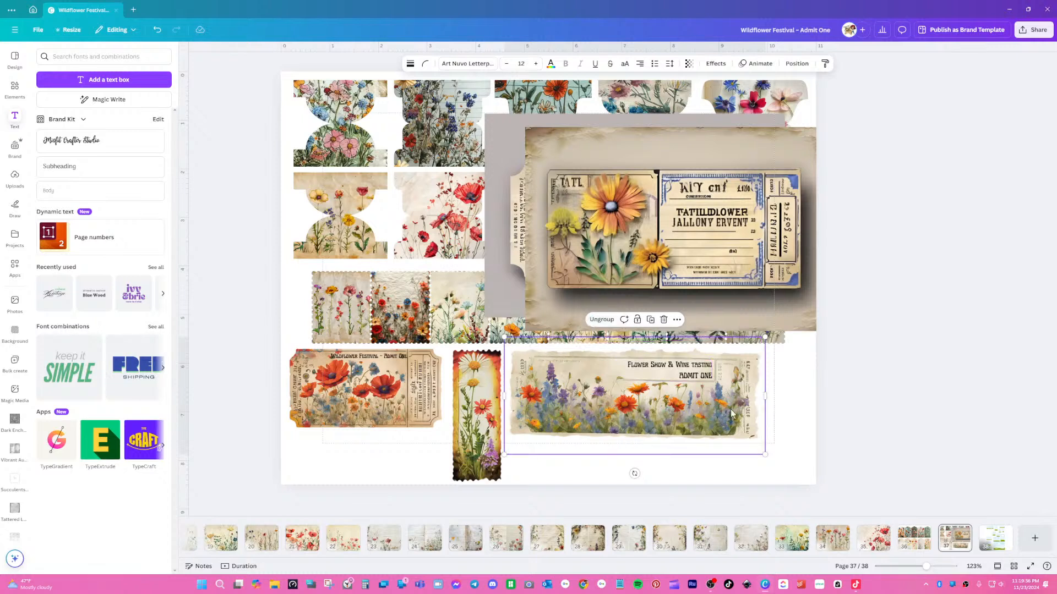
pyautogui.click(787, 429)
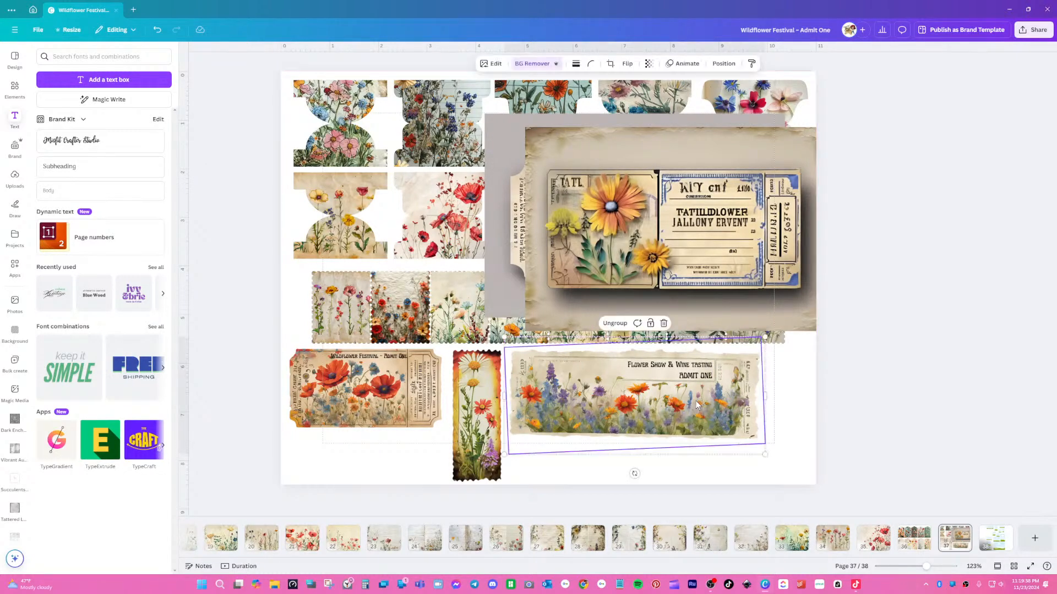
# - Remove the background from the blue-bordered flower ticket and shrink it to fit under the torn-edge ticket
pyautogui.click(702, 253)
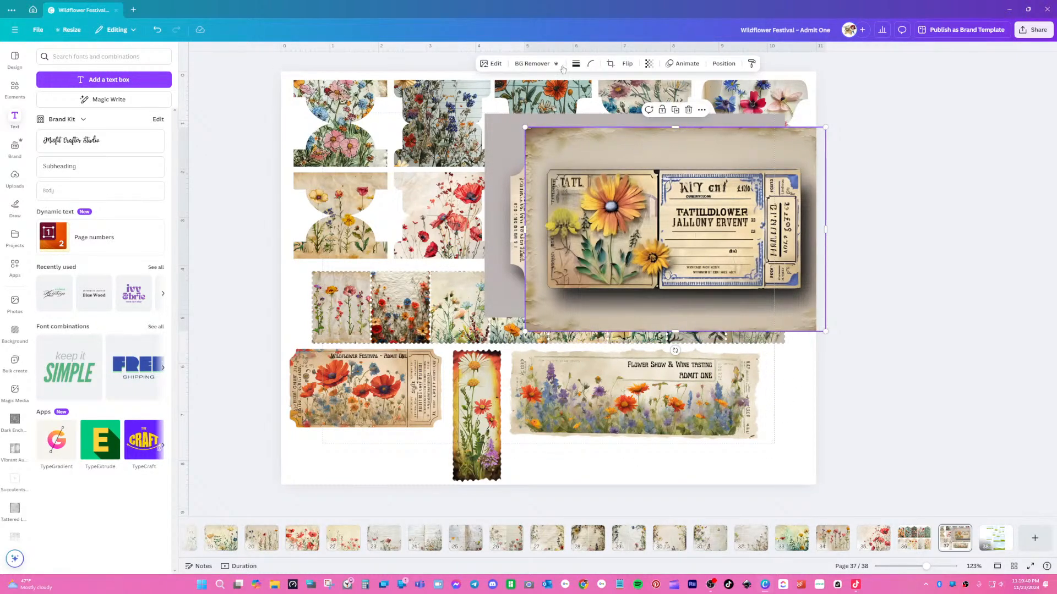
pyautogui.click(532, 64)
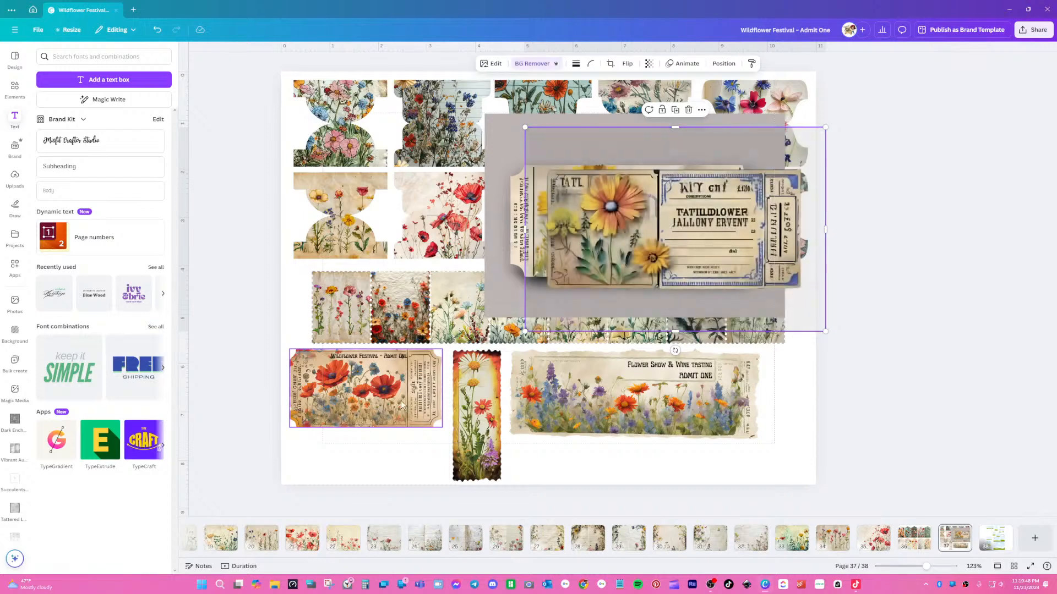
pyautogui.moveTo(685, 238); pyautogui.dragTo(578, 378)
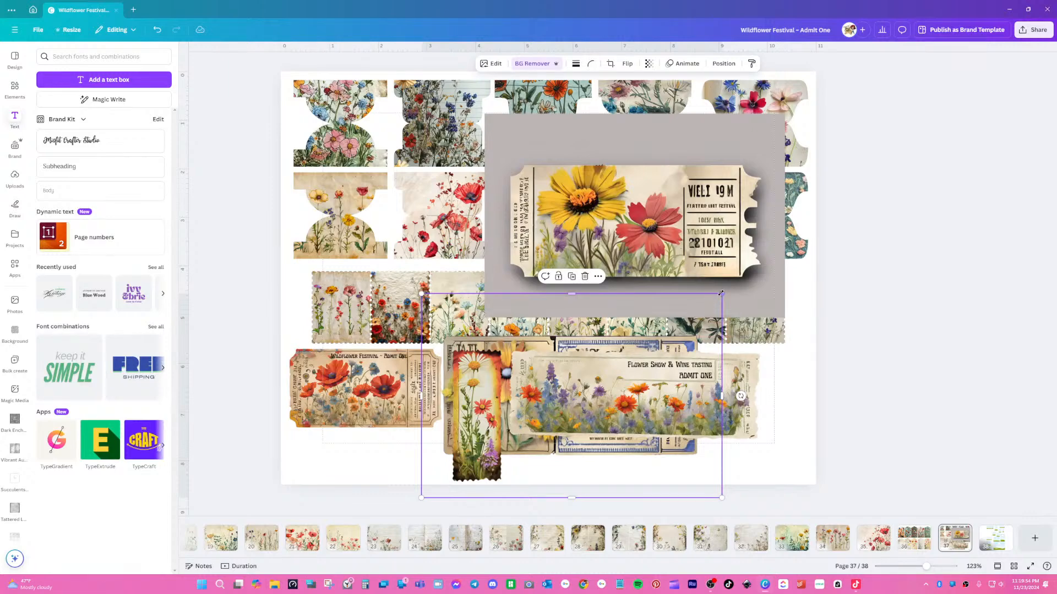
pyautogui.moveTo(721, 294); pyautogui.dragTo(608, 371)
pyautogui.moveTo(573, 462); pyautogui.dragTo(609, 469)
# - Rotate the poppy ticket group upright and place it in the page's lower-left corner
pyautogui.click(397, 387)
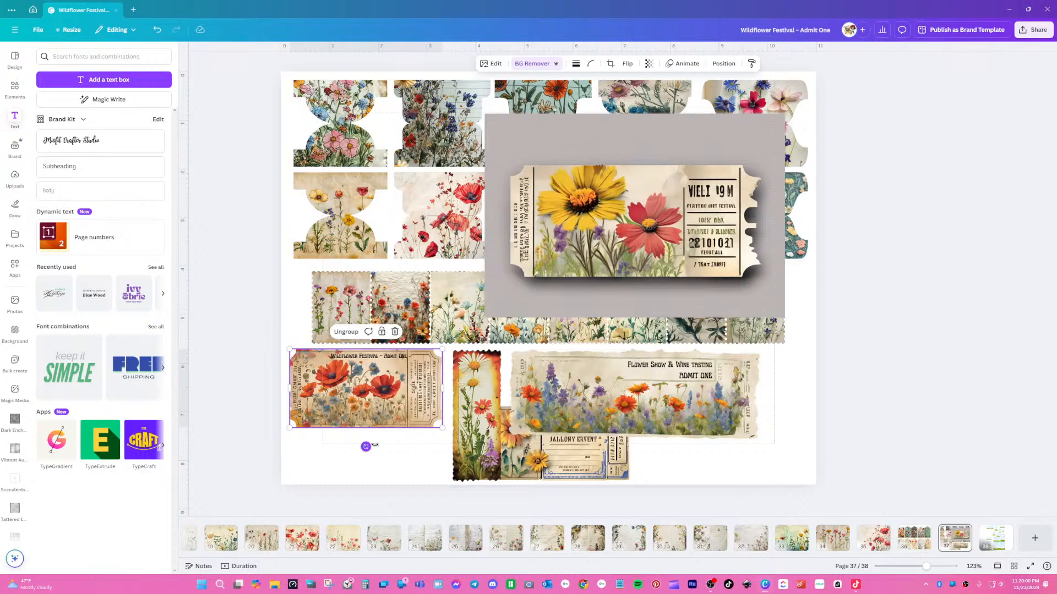
pyautogui.moveTo(365, 446); pyautogui.dragTo(407, 395)
pyautogui.moveTo(365, 380); pyautogui.dragTo(331, 398)
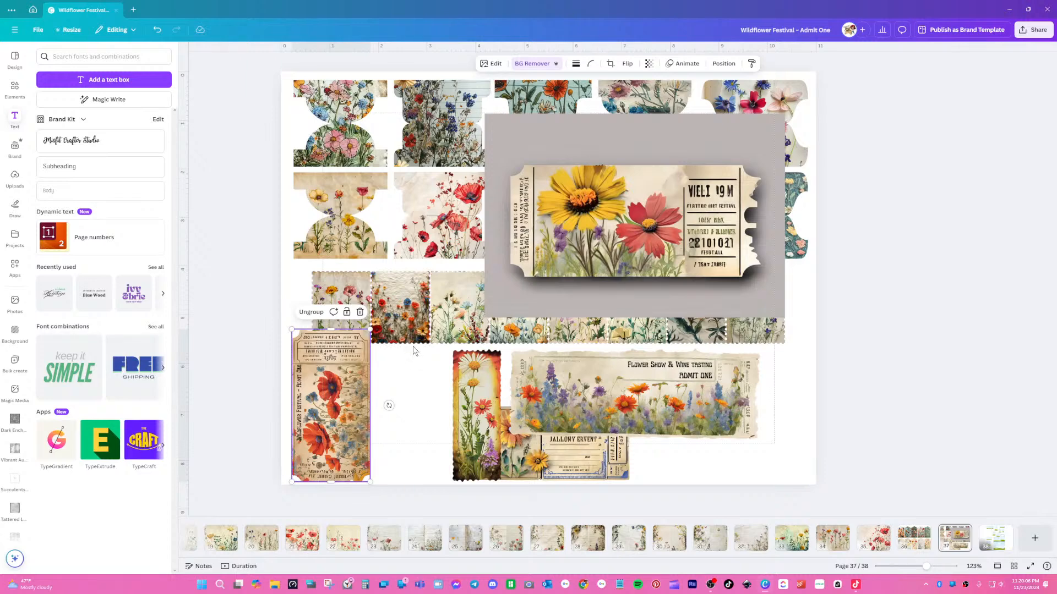
# - Shrink the torn-edge ticket group and move it to the page's right edge, just below the stamp row
pyautogui.moveTo(691, 386); pyautogui.dragTo(687, 397)
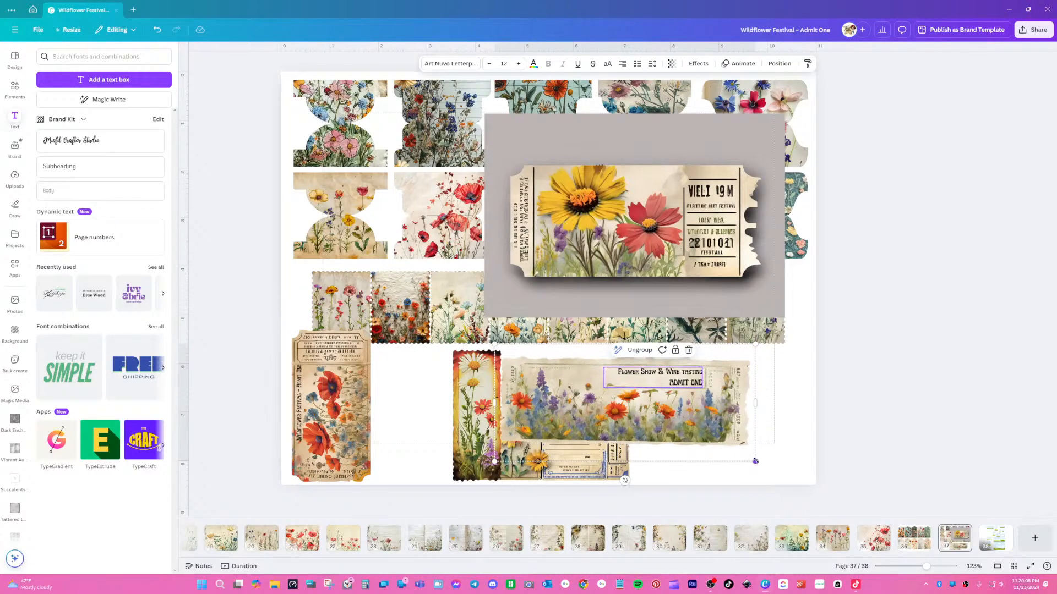
pyautogui.moveTo(755, 461); pyautogui.dragTo(677, 429)
pyautogui.moveTo(613, 397); pyautogui.dragTo(735, 391)
# - Move the daisy stamp beside the upright poppy ticket and raise the blue-bordered ticket into the gap before the torn-edge ticket
pyautogui.click(578, 392)
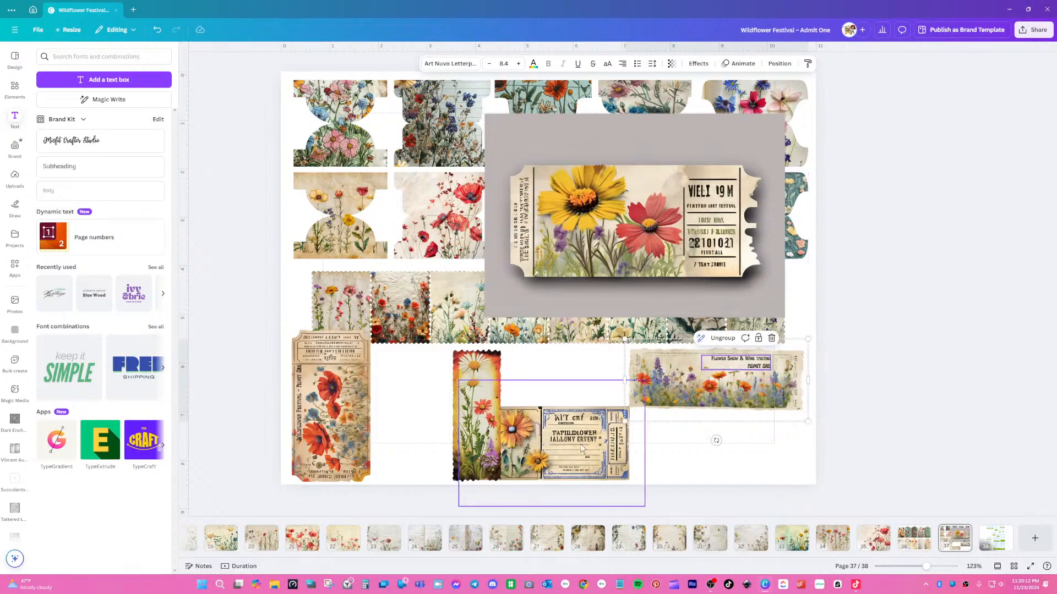
pyautogui.moveTo(472, 366); pyautogui.dragTo(398, 362)
pyautogui.click(601, 460)
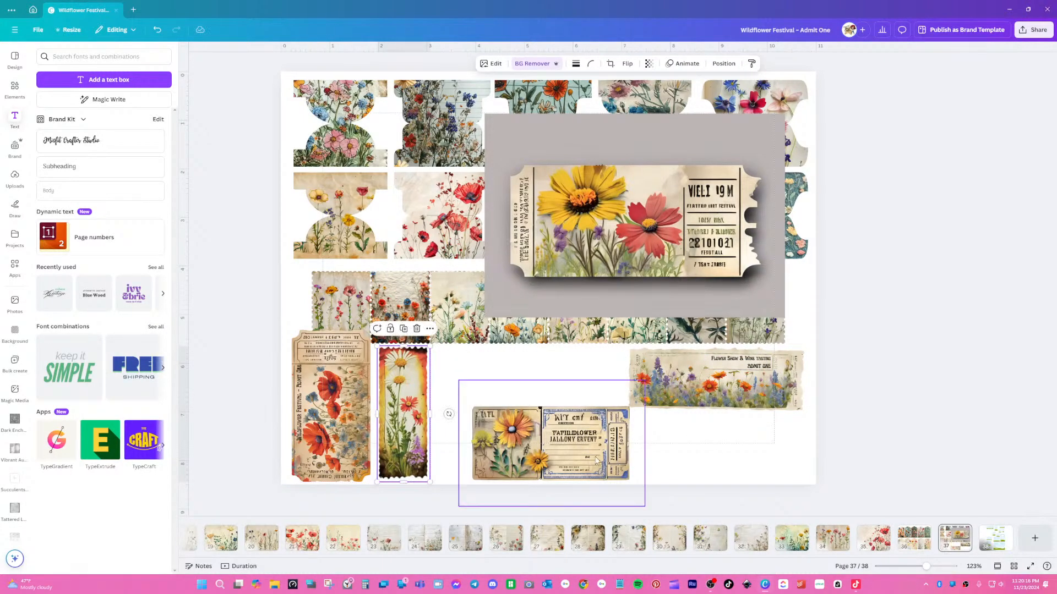
pyautogui.moveTo(601, 459); pyautogui.dragTo(589, 413)
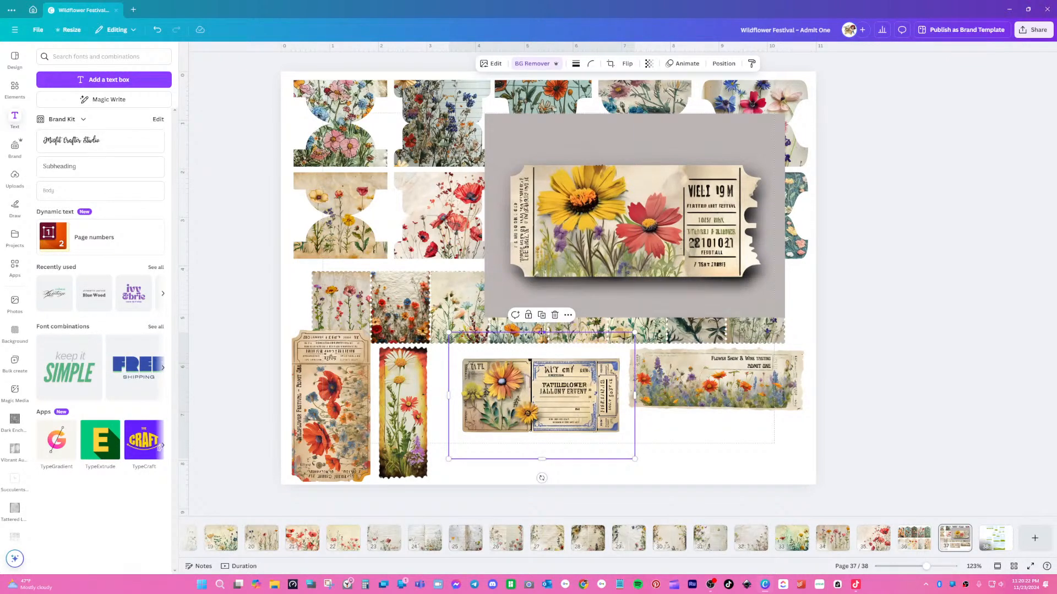
# - Crop the blue-bordered ticket image on all four sides close to the ticket, to about 3.4 wide and 1.7 high
pyautogui.moveTo(541, 333); pyautogui.dragTo(542, 356)
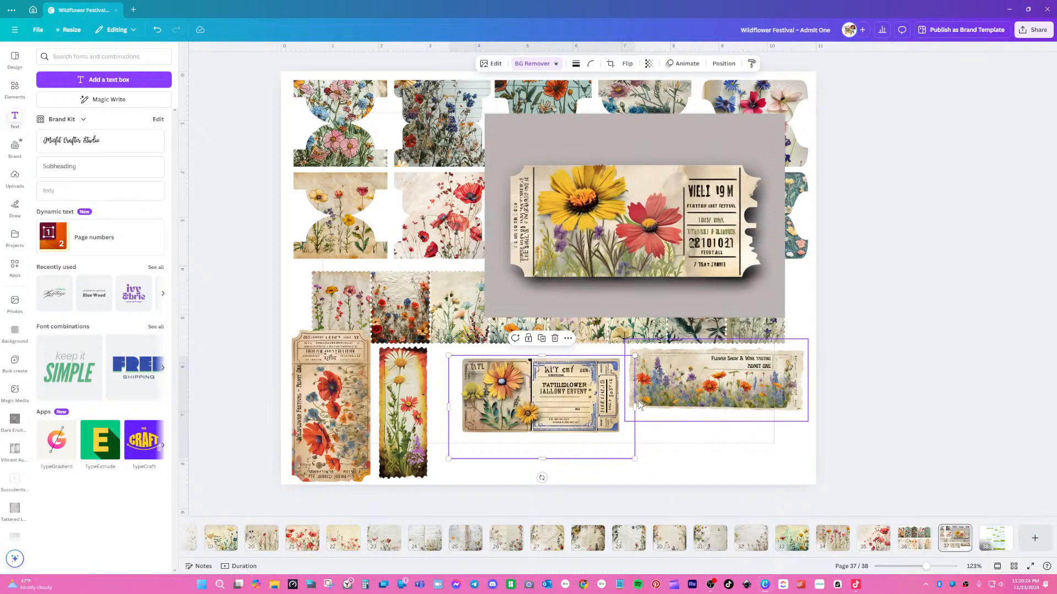
pyautogui.moveTo(634, 407); pyautogui.dragTo(624, 407)
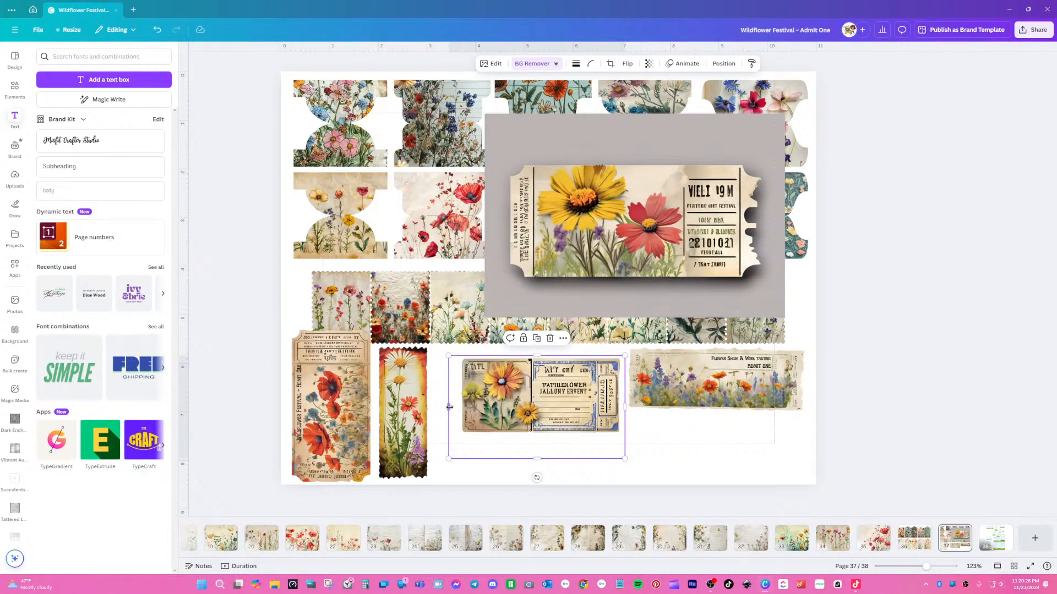
pyautogui.moveTo(449, 408); pyautogui.dragTo(460, 408)
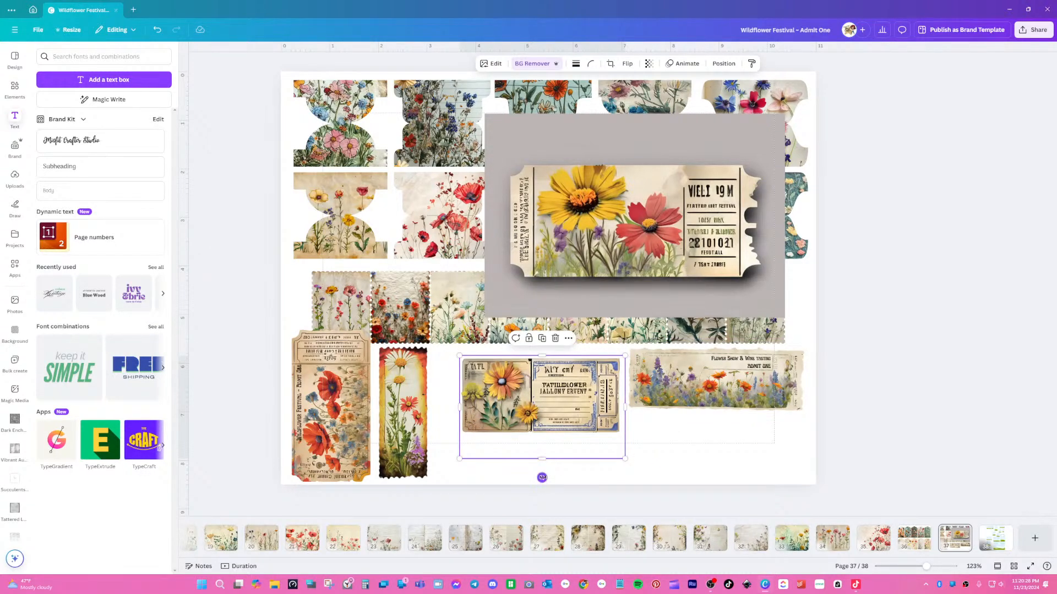
pyautogui.moveTo(540, 460); pyautogui.dragTo(540, 439)
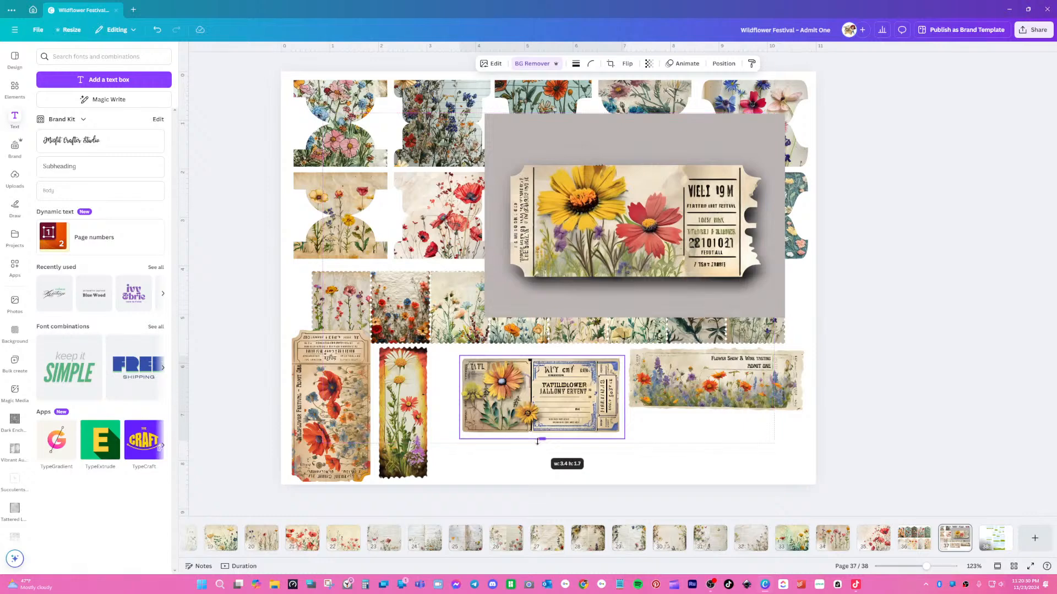
# - Remove the grey background from the yellow-and-red flower ticket and crop it to the ticket's edges, about 4.9 wide and 2.3 high
pyautogui.click(736, 444)
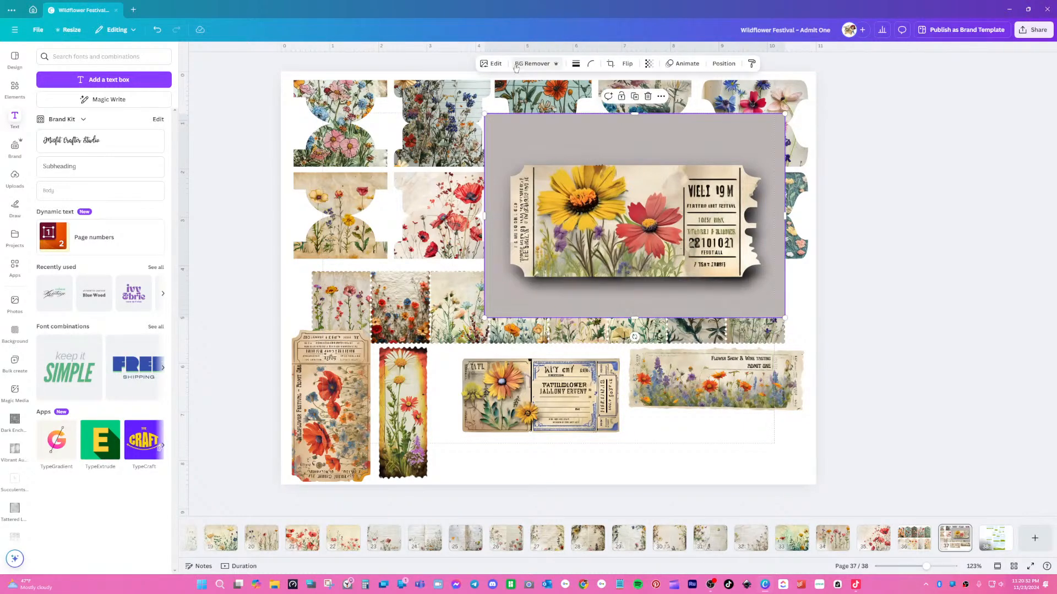
pyautogui.click(684, 260)
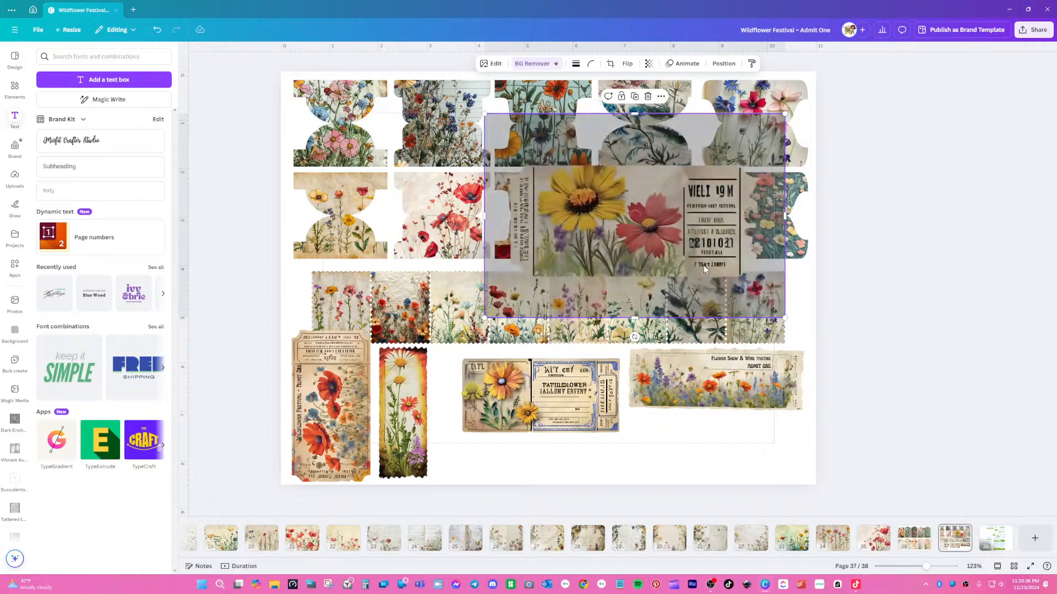
pyautogui.moveTo(635, 114); pyautogui.dragTo(635, 164)
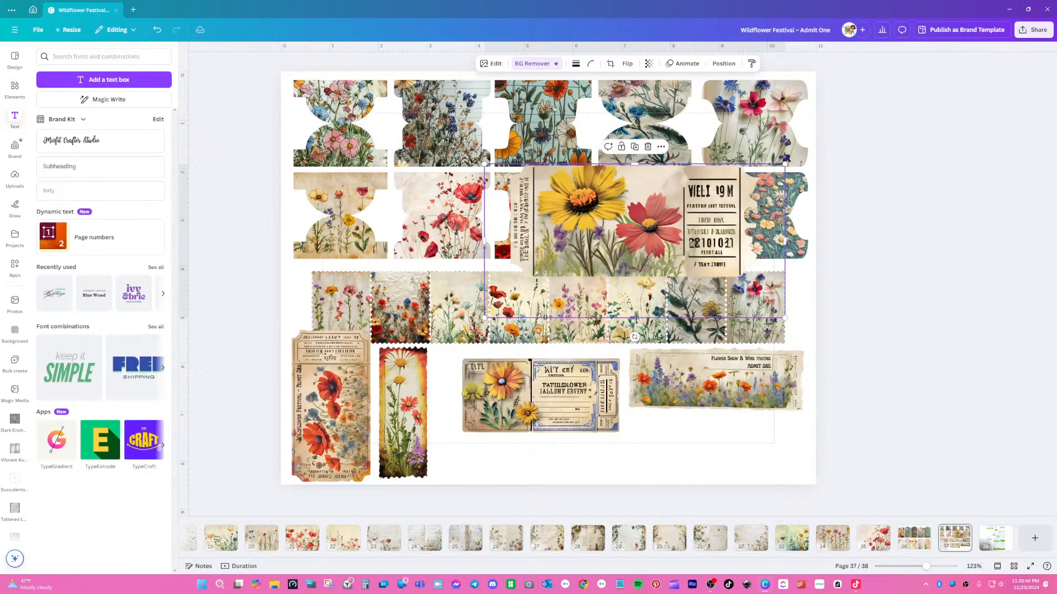
pyautogui.moveTo(635, 318); pyautogui.dragTo(635, 278)
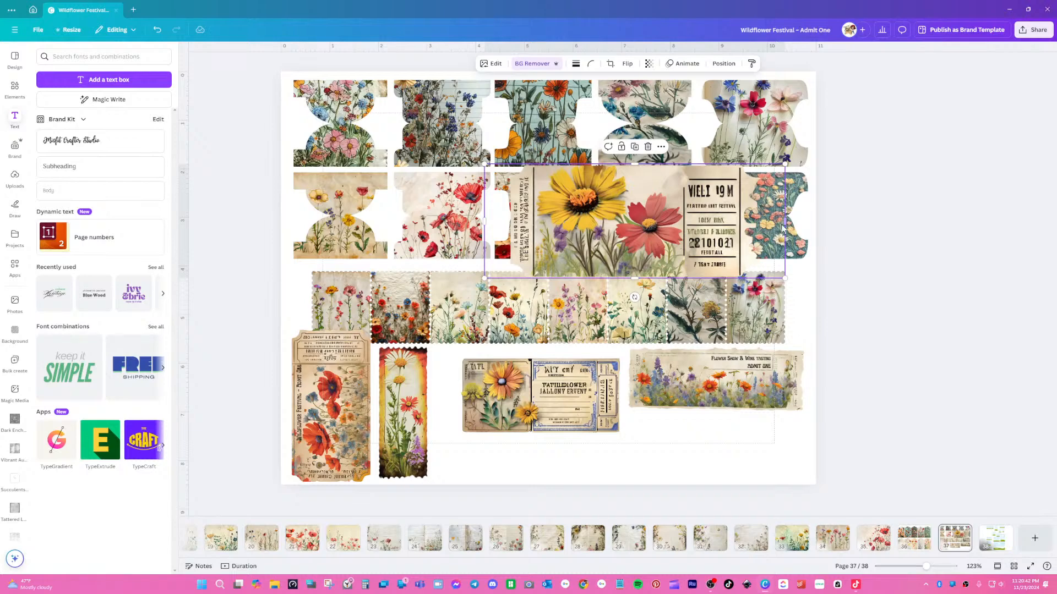
pyautogui.moveTo(783, 222); pyautogui.dragTo(750, 226)
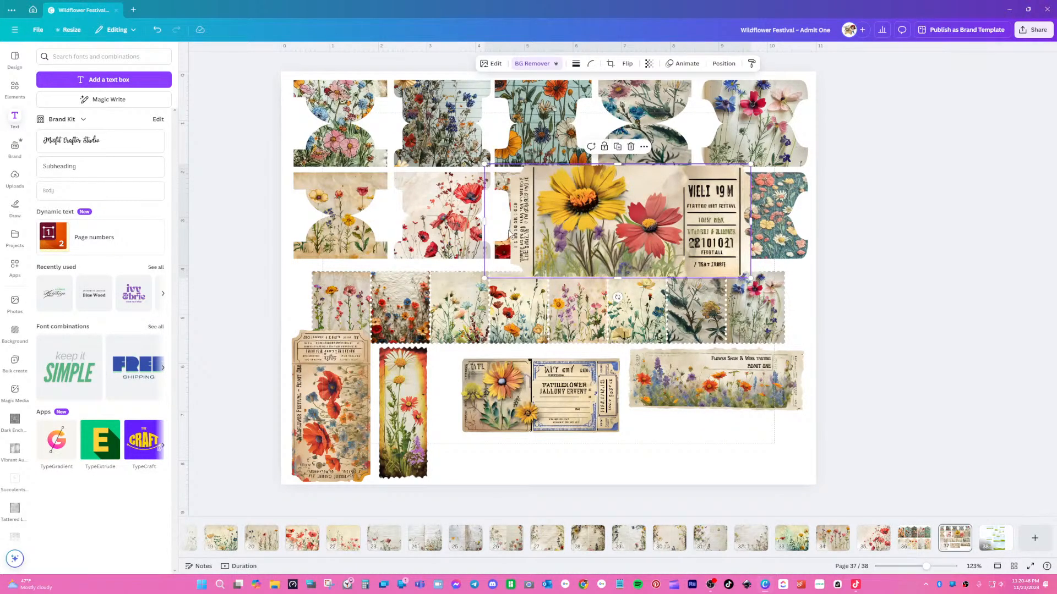
pyautogui.moveTo(485, 226); pyautogui.dragTo(510, 225)
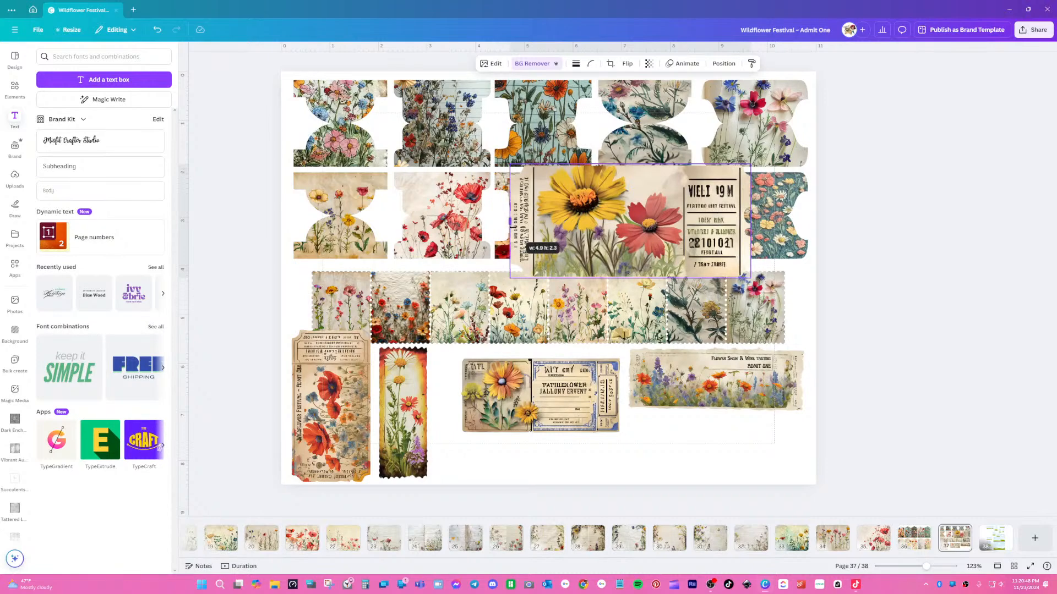
# - Shrink the yellow-and-red flower ticket and place it directly below the torn-edge ticket
pyautogui.moveTo(750, 164); pyautogui.dragTo(667, 204)
pyautogui.moveTo(600, 234); pyautogui.dragTo(718, 425)
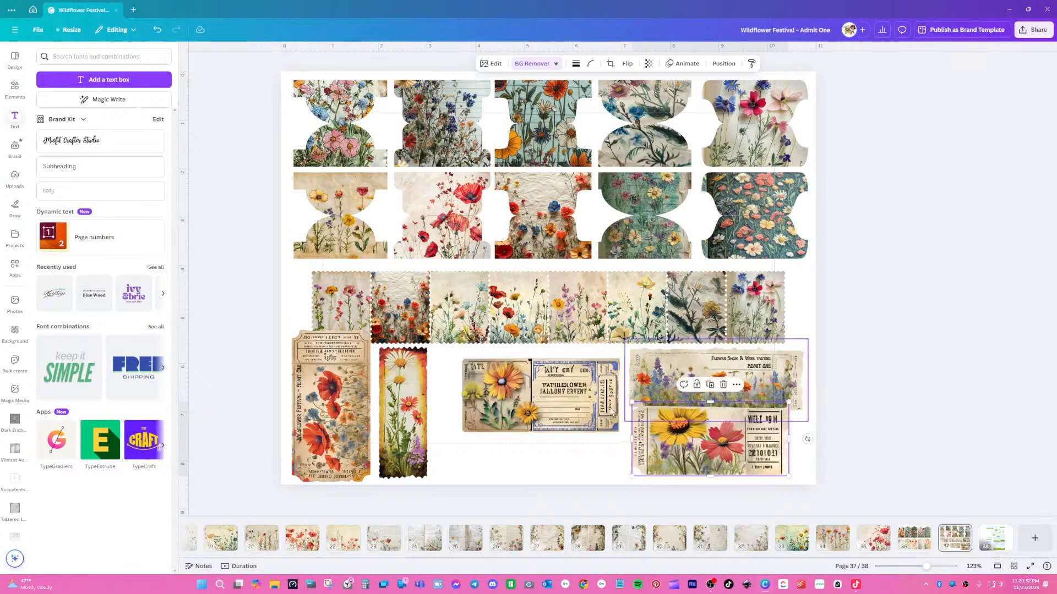
# - Shift the blue-bordered ticket closer to the daisy stamp and move the whole stamp row up, centred under the tab frames
pyautogui.moveTo(579, 403); pyautogui.dragTo(562, 392)
pyautogui.moveTo(807, 282); pyautogui.dragTo(366, 301)
pyautogui.moveTo(471, 299); pyautogui.dragTo(469, 290)
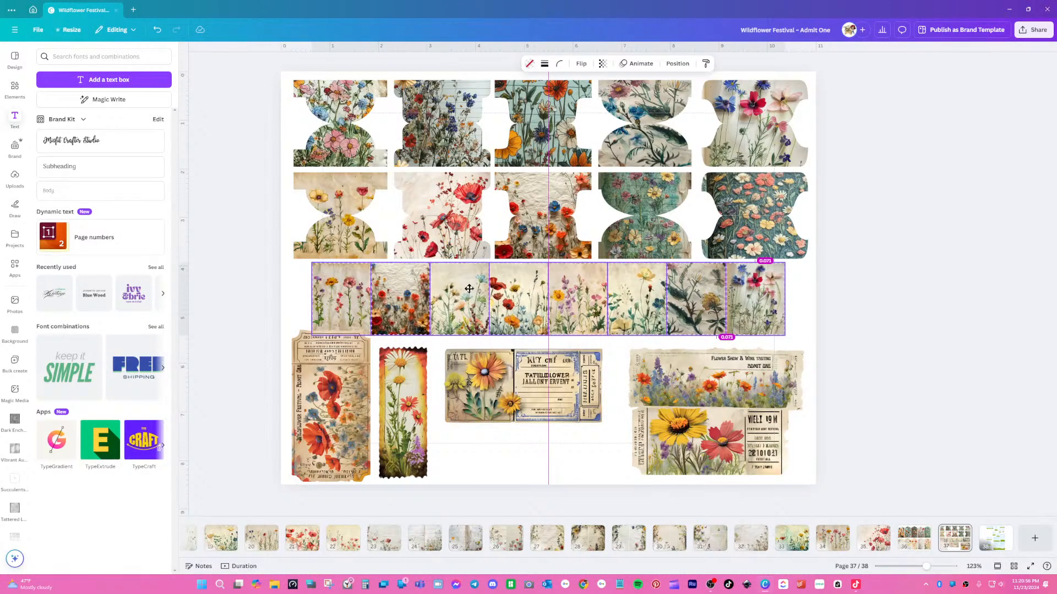
# - Move the daisy stamp out of the way, rotate the poppy ticket to horizontal and place it in the page's lower-left corner
pyautogui.click(344, 385)
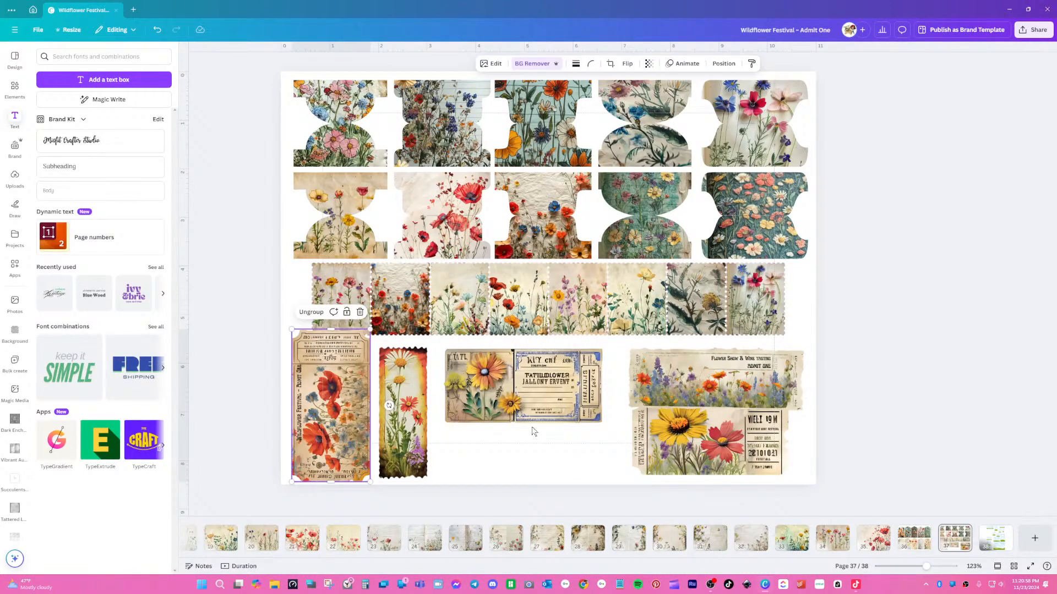
pyautogui.moveTo(400, 409); pyautogui.dragTo(286, 325)
pyautogui.click(346, 396)
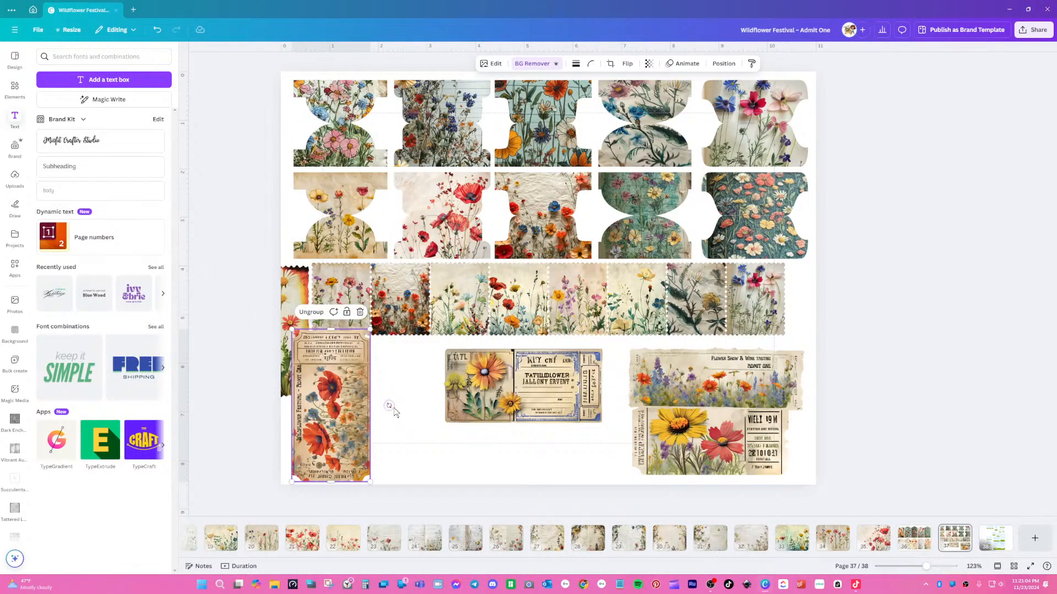
pyautogui.moveTo(389, 405); pyautogui.dragTo(328, 459)
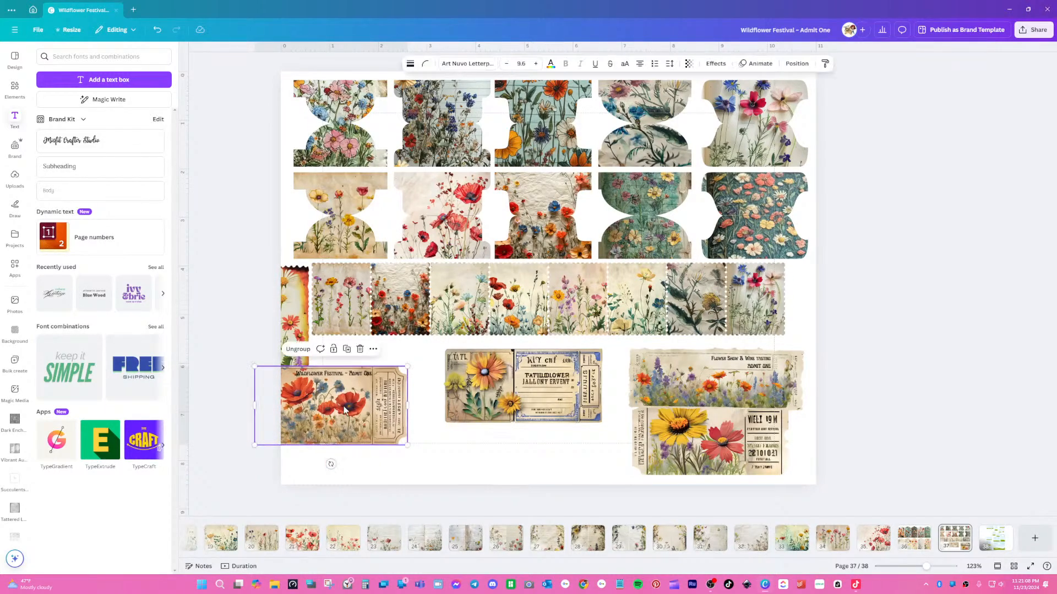
pyautogui.moveTo(346, 406); pyautogui.dragTo(381, 443)
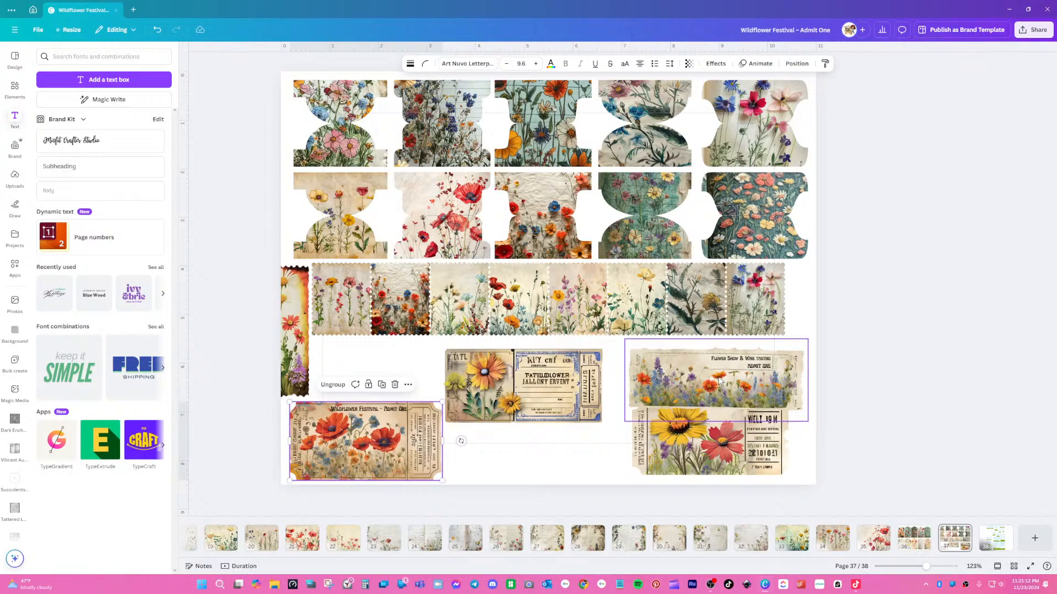
# - Rotate the daisy stamp to horizontal, place it directly above the poppy ticket and enlarge it to nearly the ticket's width
pyautogui.moveTo(306, 326); pyautogui.dragTo(408, 384)
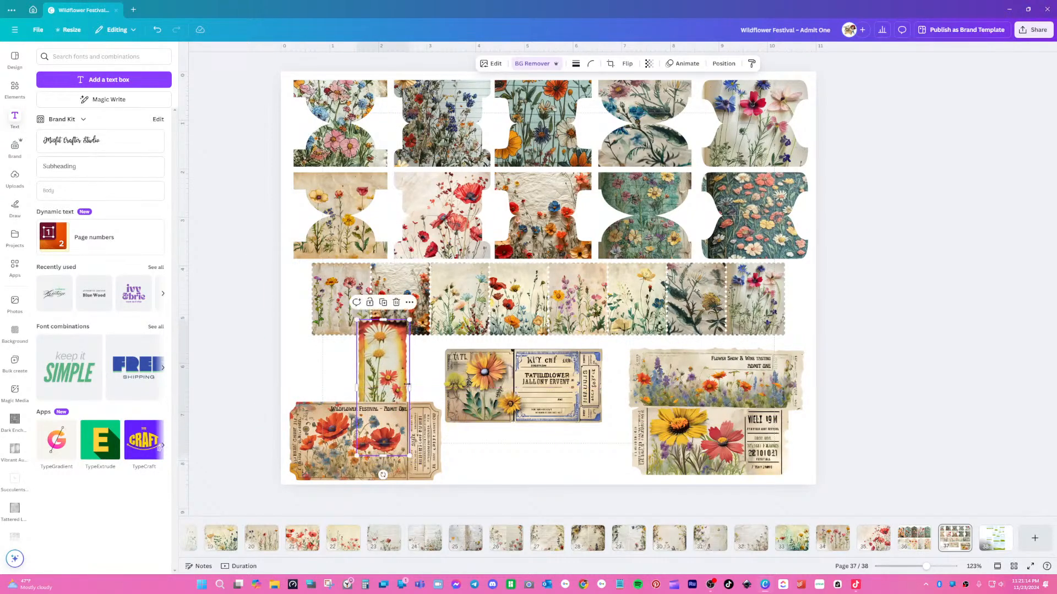
pyautogui.moveTo(383, 474); pyautogui.dragTo(363, 373)
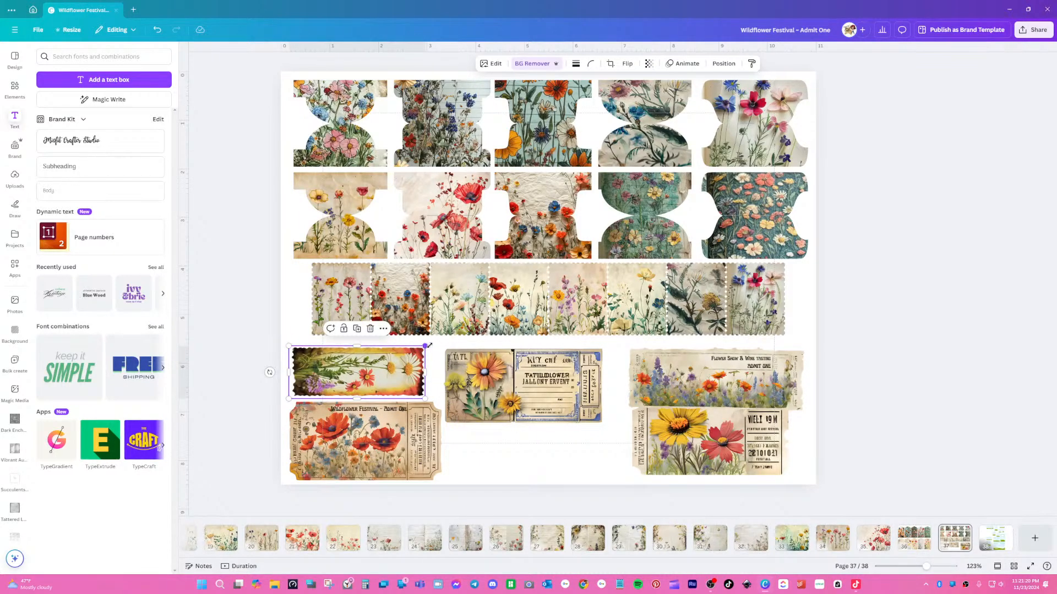
pyautogui.moveTo(426, 346); pyautogui.dragTo(437, 341)
# - Move the blue-bordered and torn-edge tickets up under the stamp row and shift the yellow-and-red flower ticket right beneath the torn-edge one
pyautogui.moveTo(515, 384); pyautogui.dragTo(515, 376)
pyautogui.moveTo(747, 392); pyautogui.dragTo(744, 377)
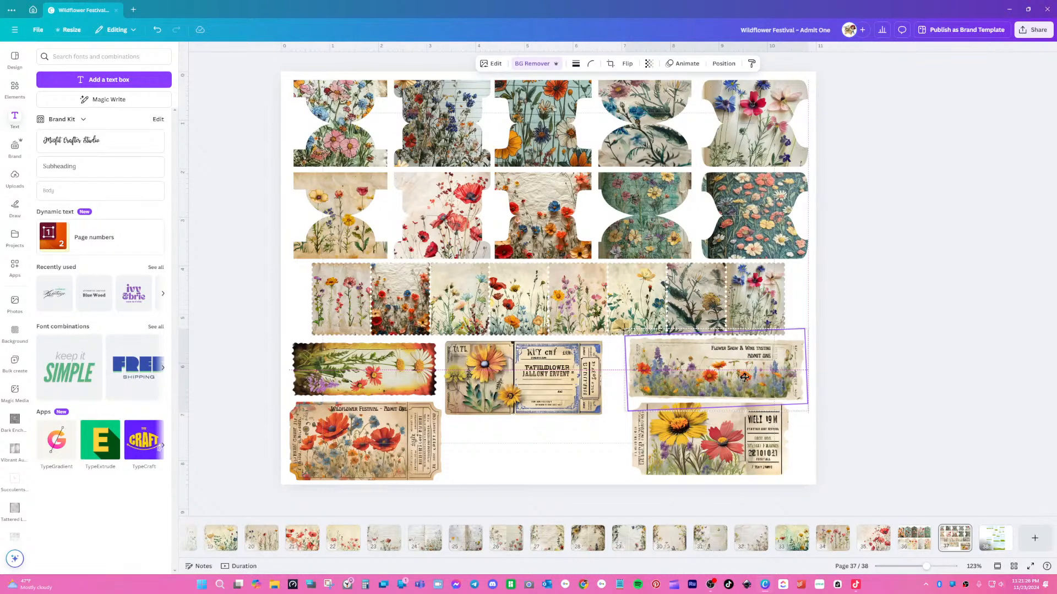
pyautogui.moveTo(727, 448); pyautogui.dragTo(741, 449)
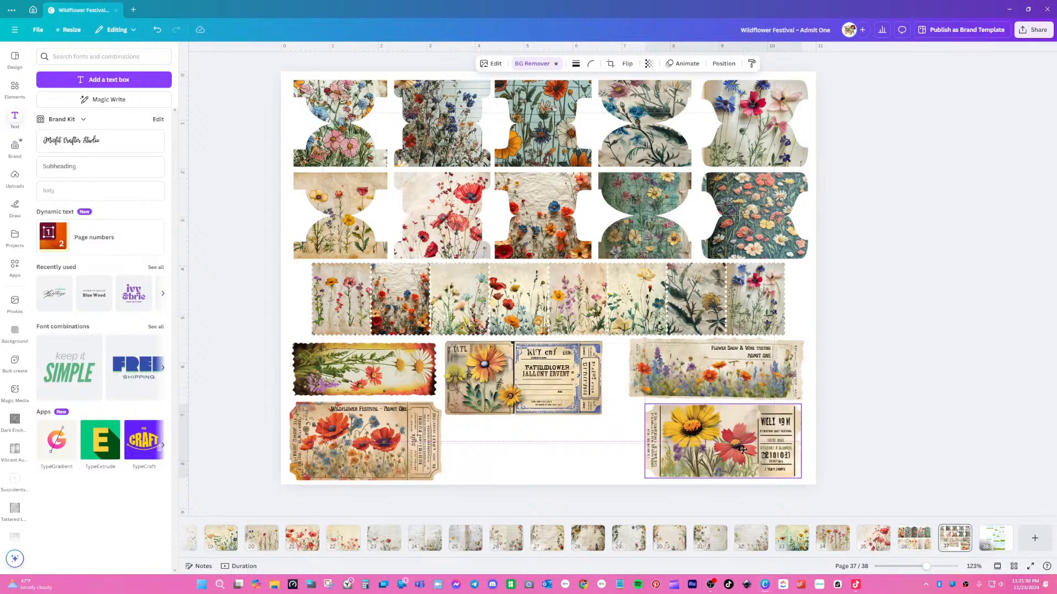
pyautogui.moveTo(742, 449); pyautogui.dragTo(742, 449)
pyautogui.click(882, 393)
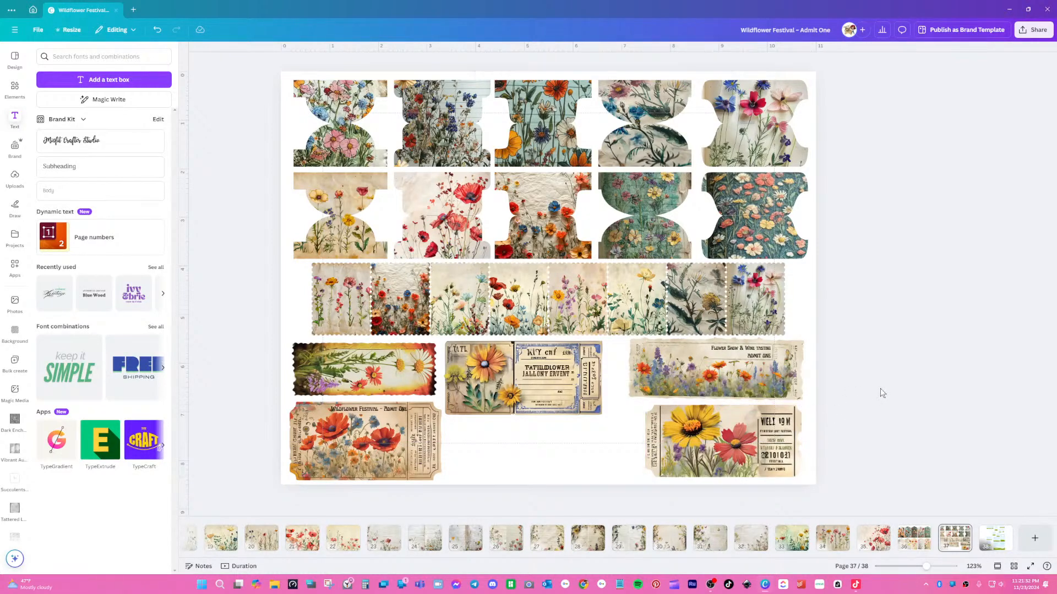
pyautogui.click(705, 453)
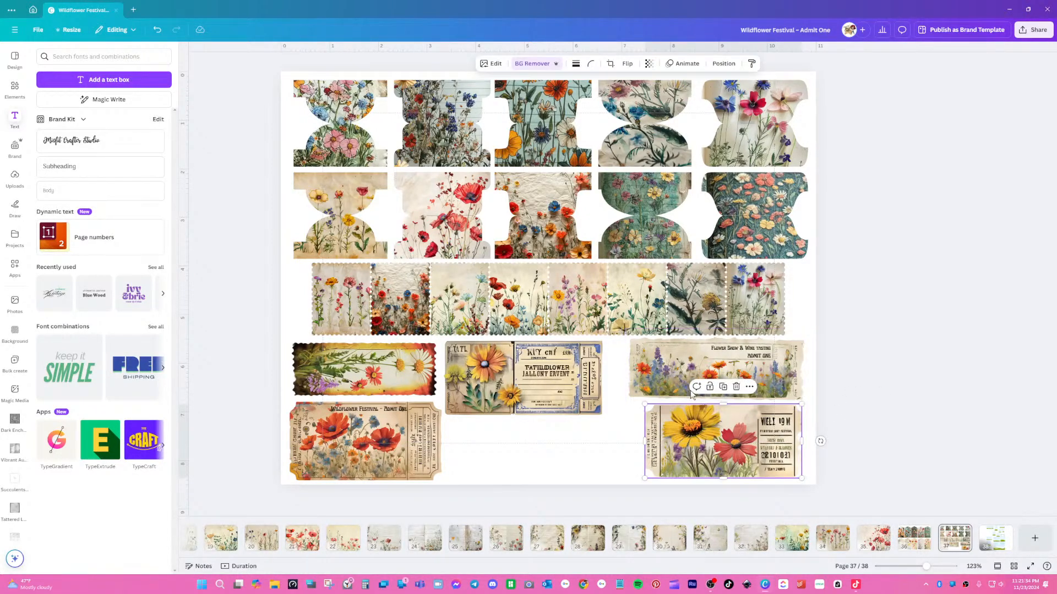
# - Start Magic Eraser on the blue-bordered ticket and brush over its garbled two-line title and the small numbers beside it
pyautogui.click(537, 393)
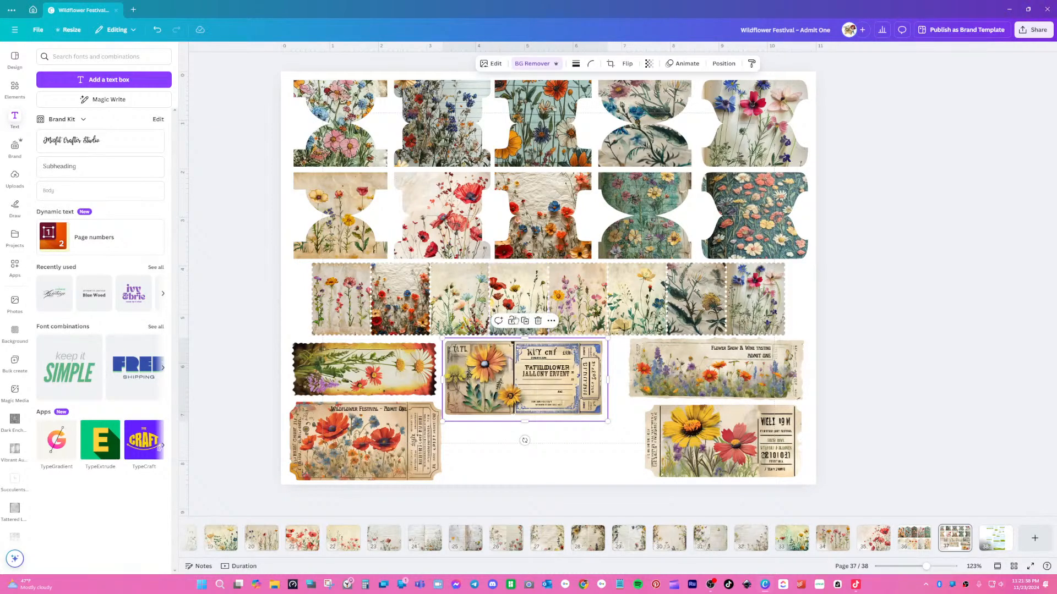
pyautogui.click(496, 65)
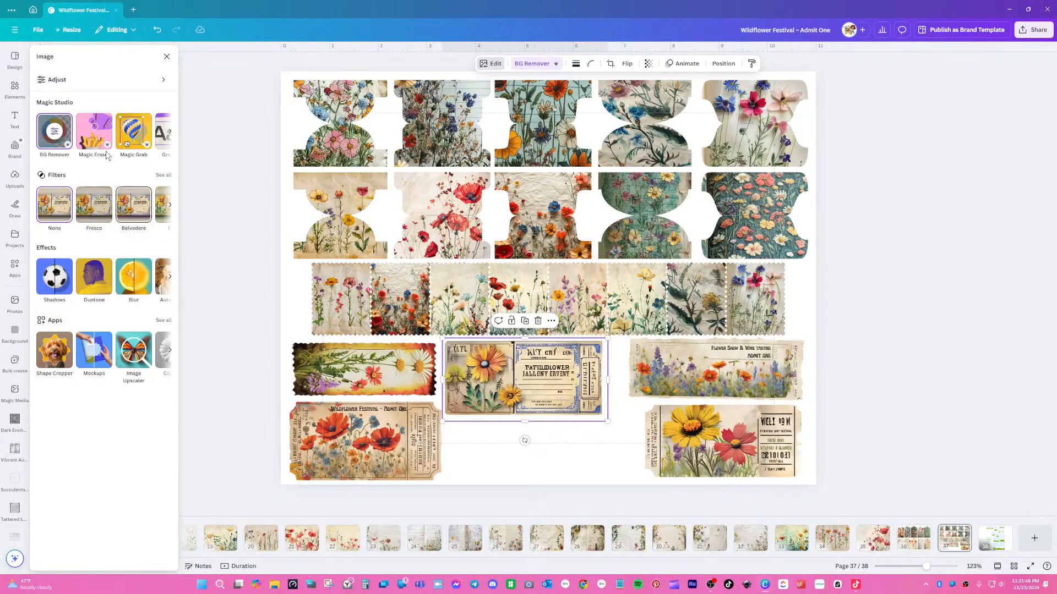
pyautogui.click(94, 131)
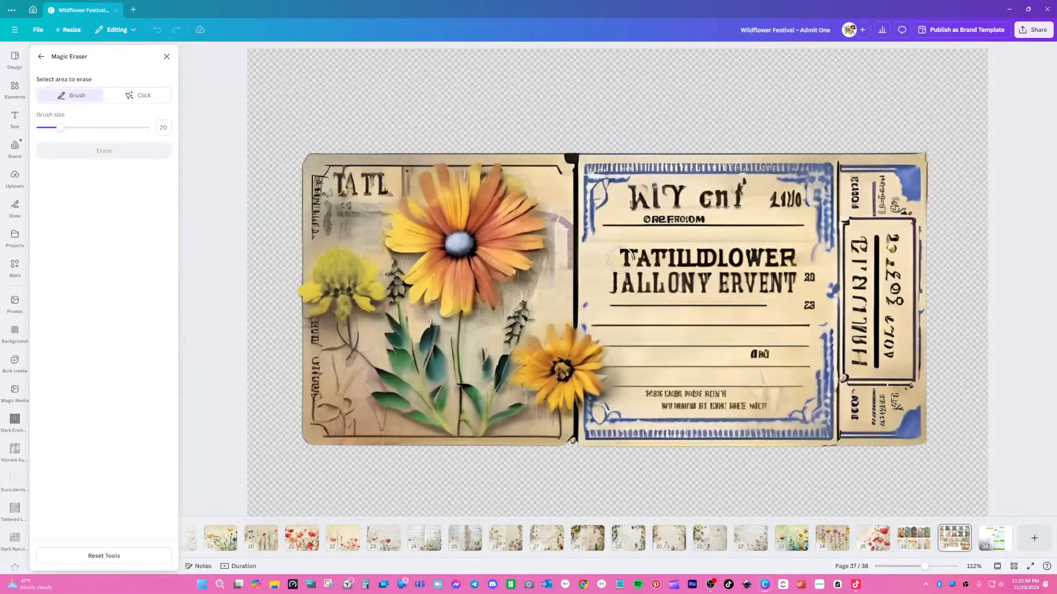
pyautogui.moveTo(622, 258); pyautogui.dragTo(735, 264)
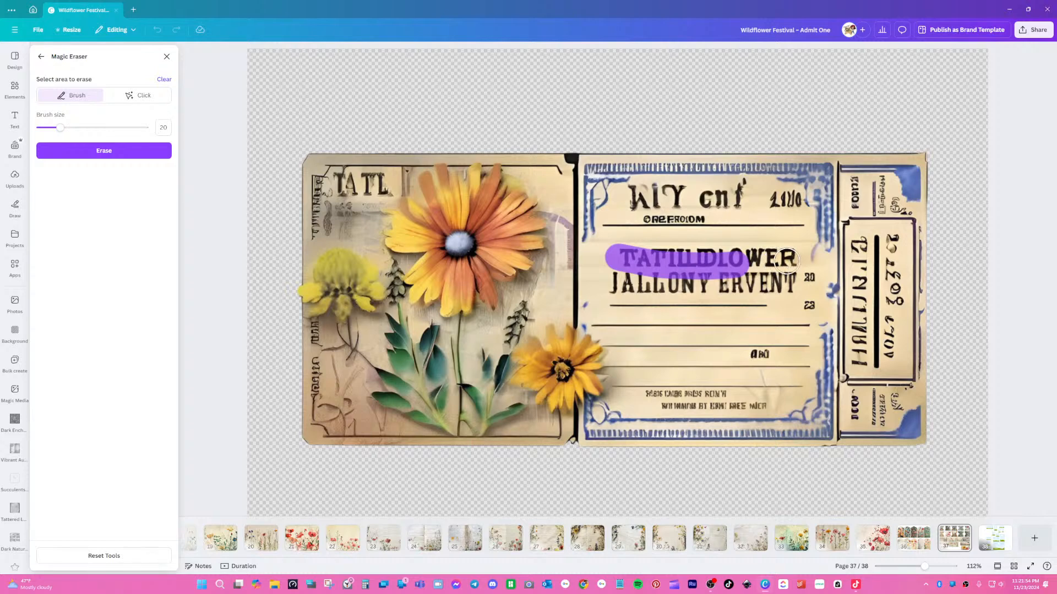
pyautogui.moveTo(786, 256); pyautogui.dragTo(792, 257)
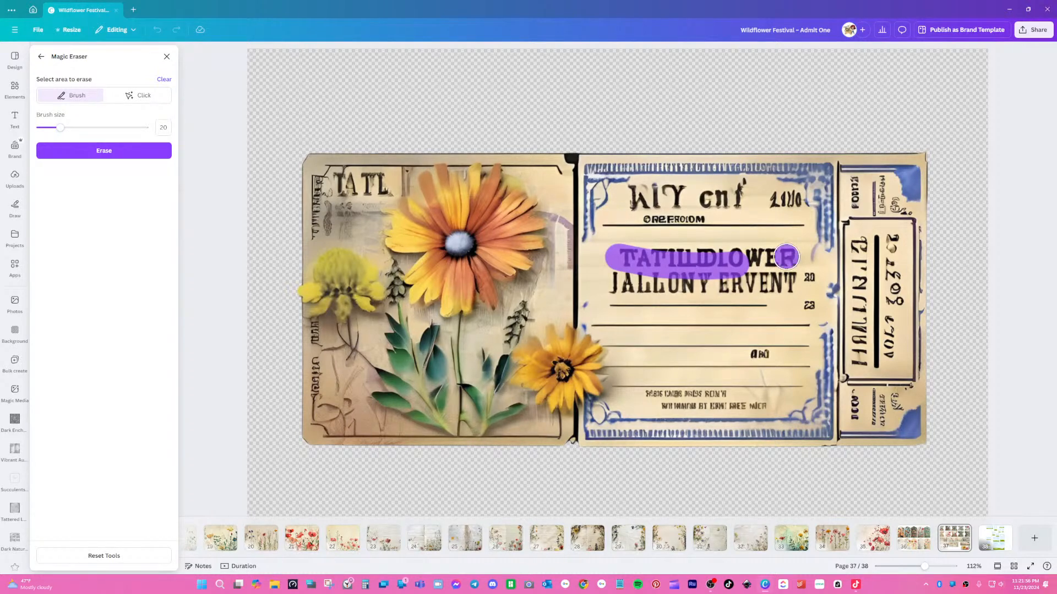
pyautogui.moveTo(666, 263)
pyautogui.mouseDown()
pyautogui.moveTo(641, 253)
pyautogui.moveTo(689, 260)
pyautogui.mouseUp()
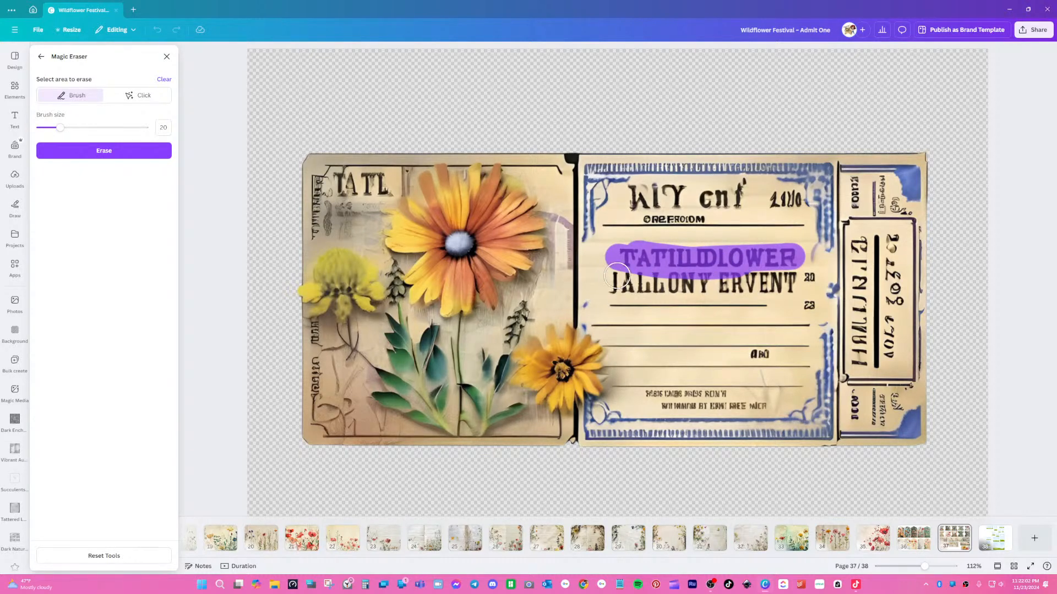
pyautogui.moveTo(619, 273)
pyautogui.mouseDown()
pyautogui.moveTo(609, 286)
pyautogui.moveTo(819, 279)
pyautogui.mouseUp()
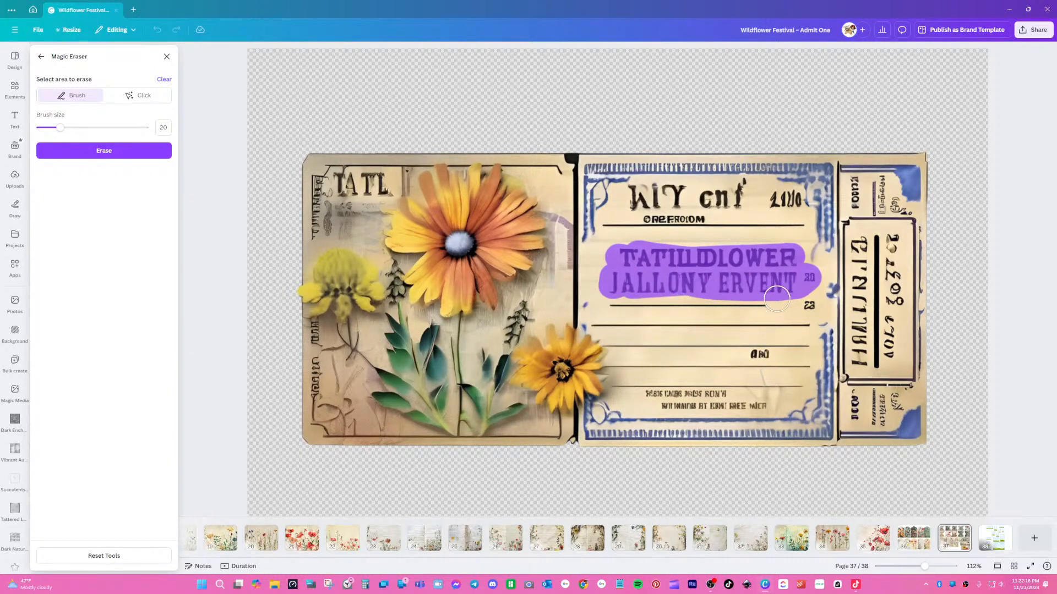
pyautogui.moveTo(807, 303); pyautogui.dragTo(805, 306)
# - Reduce the eraser brush size to 14 and mark the small lettering on and below the ticket's ruled lines
pyautogui.moveTo(61, 127); pyautogui.dragTo(56, 128)
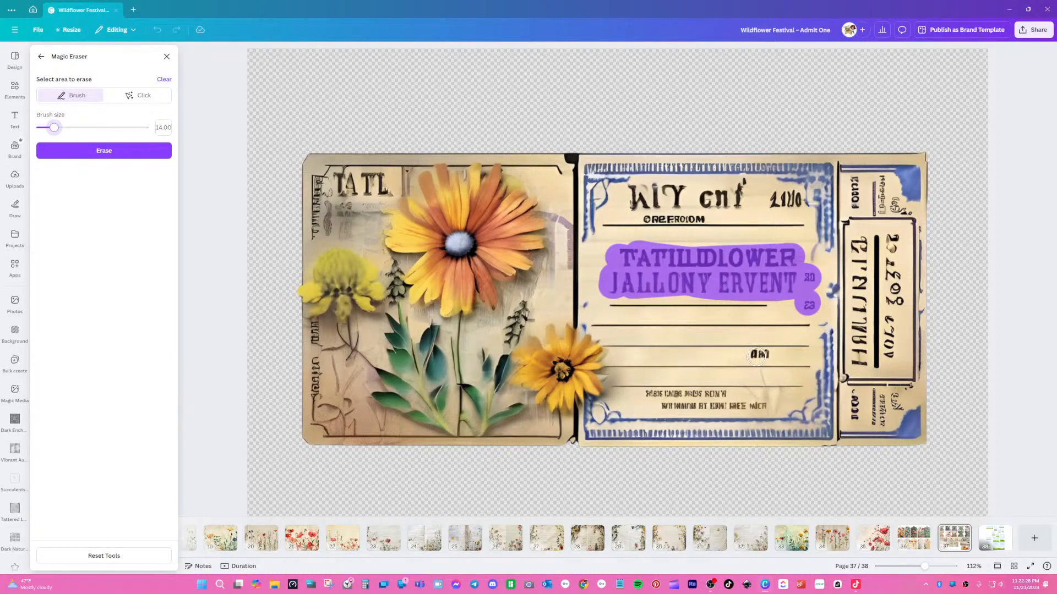
pyautogui.moveTo(756, 356); pyautogui.dragTo(764, 357)
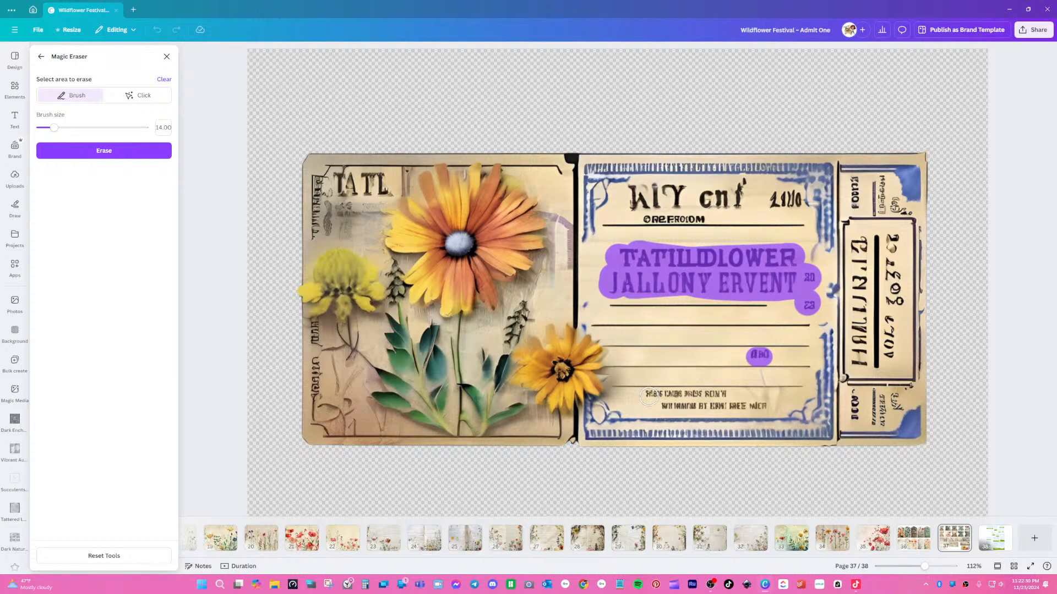
pyautogui.moveTo(648, 396); pyautogui.dragTo(739, 396)
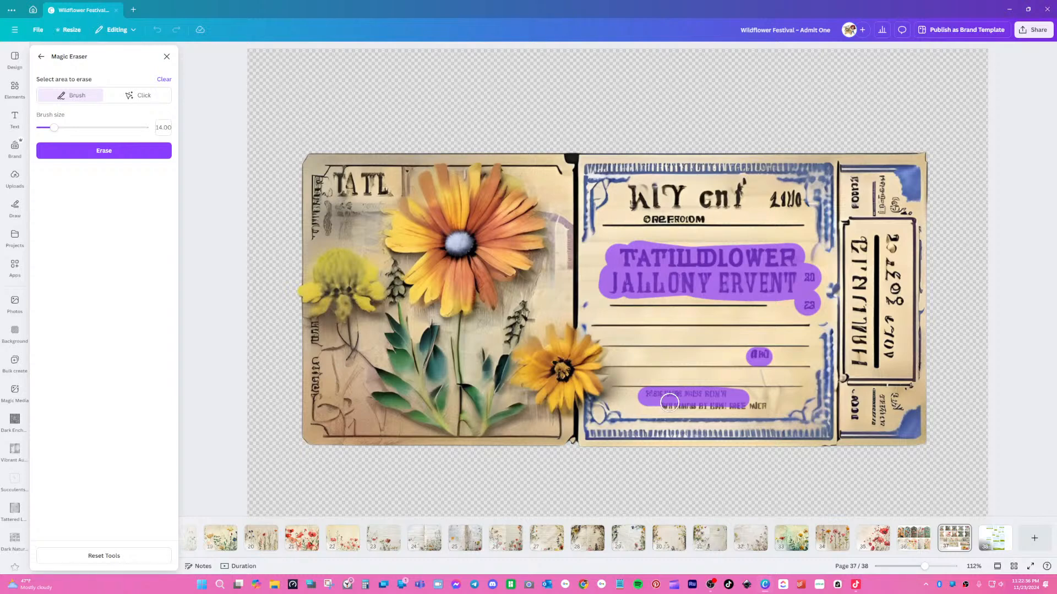
pyautogui.moveTo(670, 402); pyautogui.dragTo(766, 404)
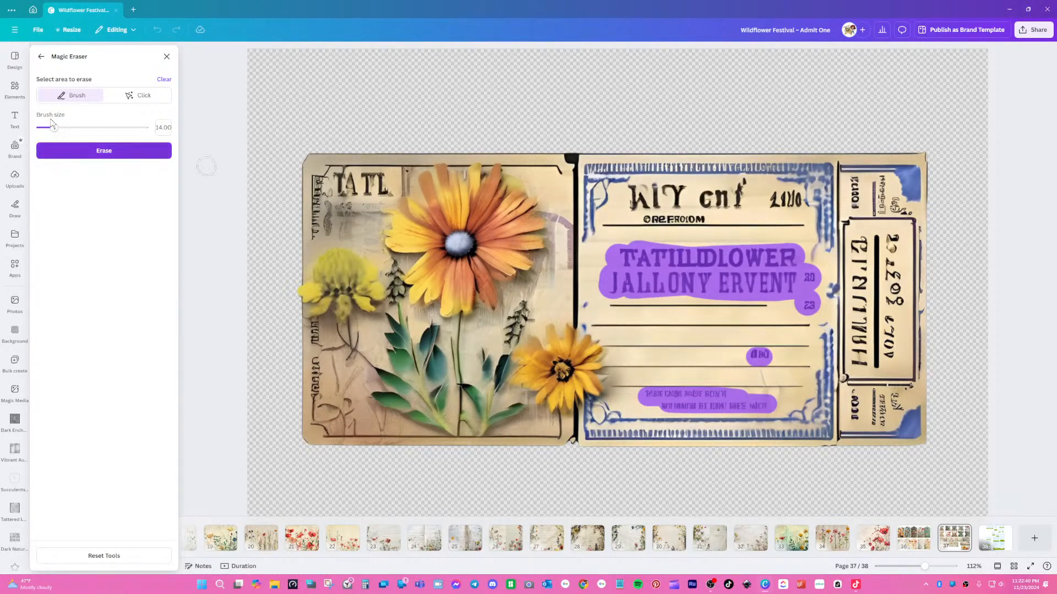
# - Enlarge the brush to about 29, mark the top heading and the stub's boxed vertical lettering, and erase all marked text
pyautogui.moveTo(54, 127); pyautogui.dragTo(70, 127)
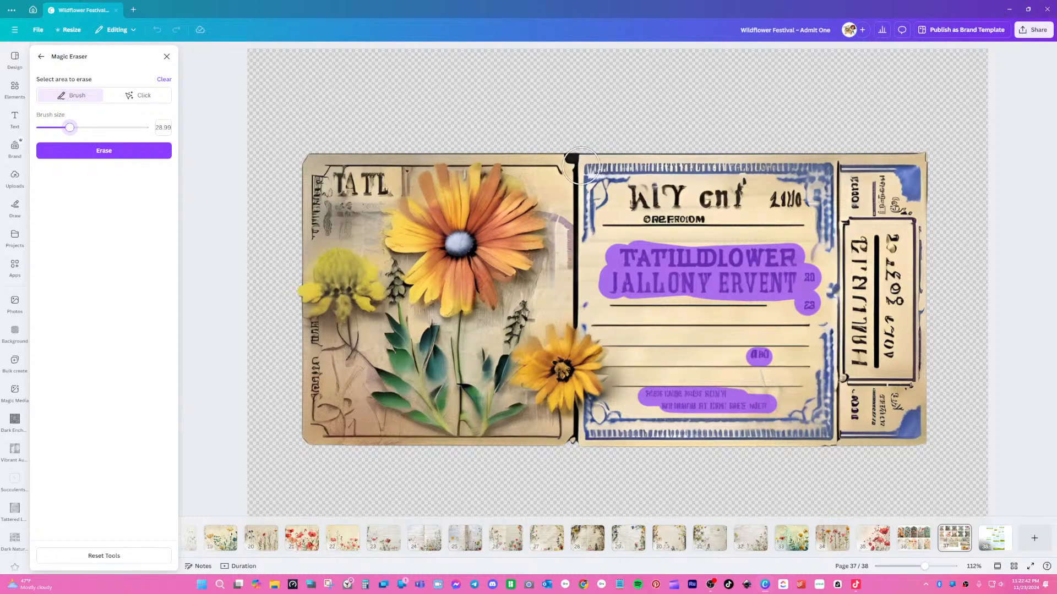
pyautogui.moveTo(640, 201)
pyautogui.mouseDown()
pyautogui.moveTo(738, 202)
pyautogui.moveTo(750, 190)
pyautogui.moveTo(784, 201)
pyautogui.mouseUp()
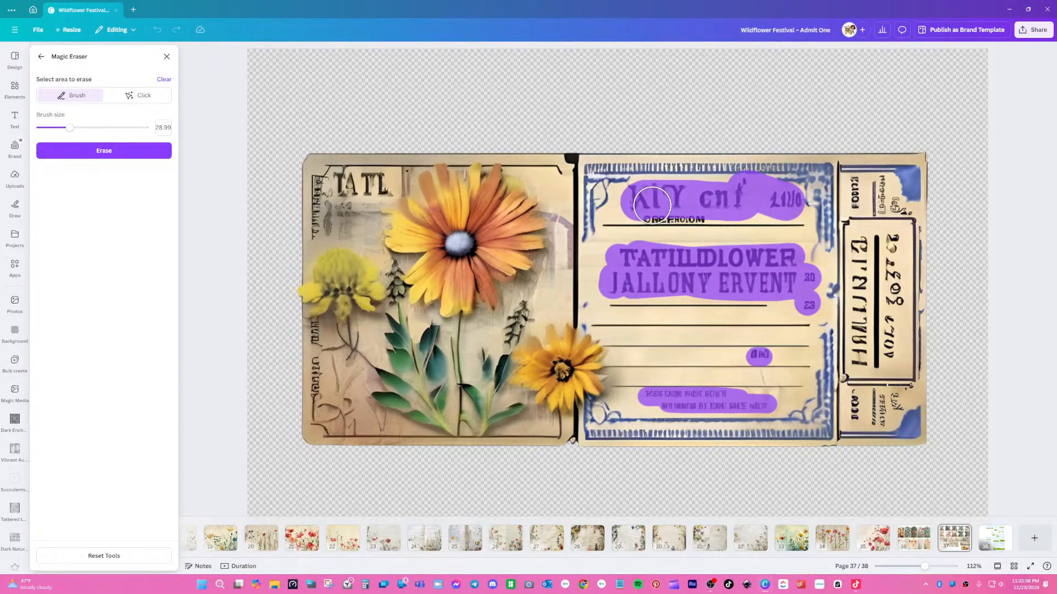
pyautogui.moveTo(652, 205); pyautogui.dragTo(705, 205)
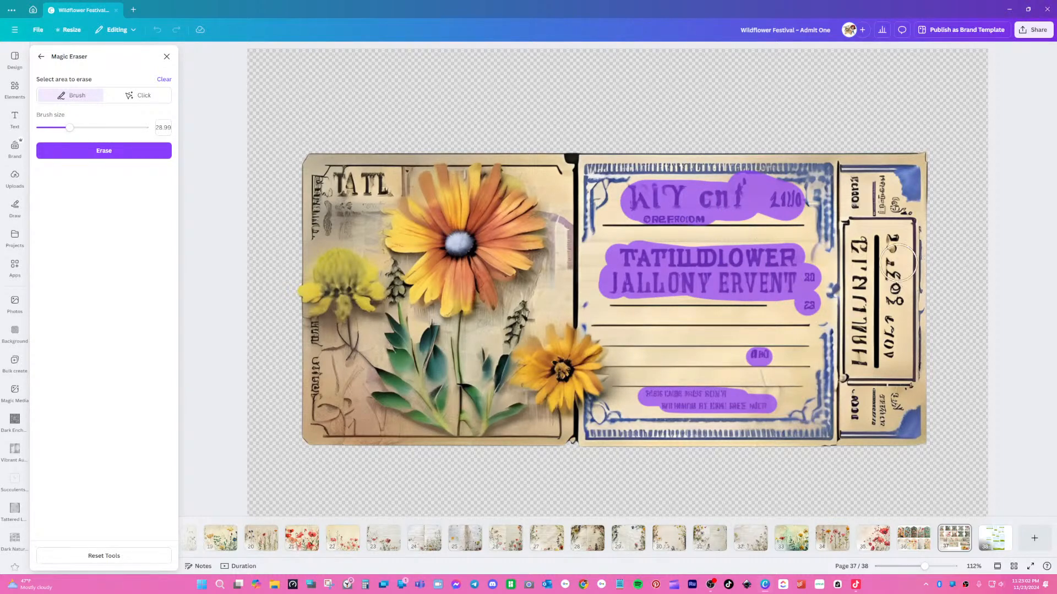
pyautogui.moveTo(892, 230); pyautogui.dragTo(893, 370)
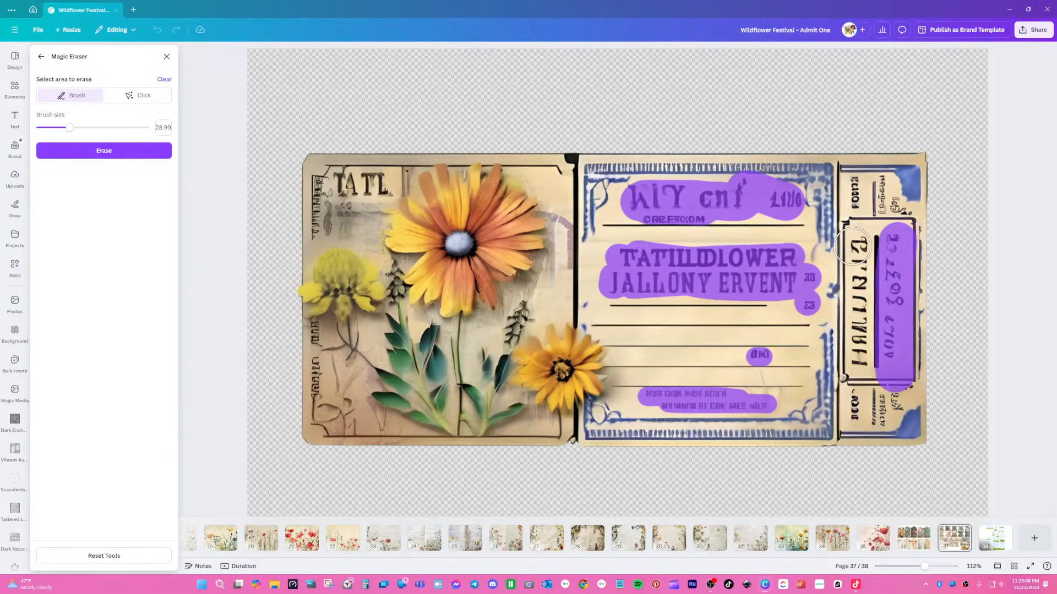
pyautogui.click(853, 248)
pyautogui.moveTo(853, 248); pyautogui.dragTo(858, 361)
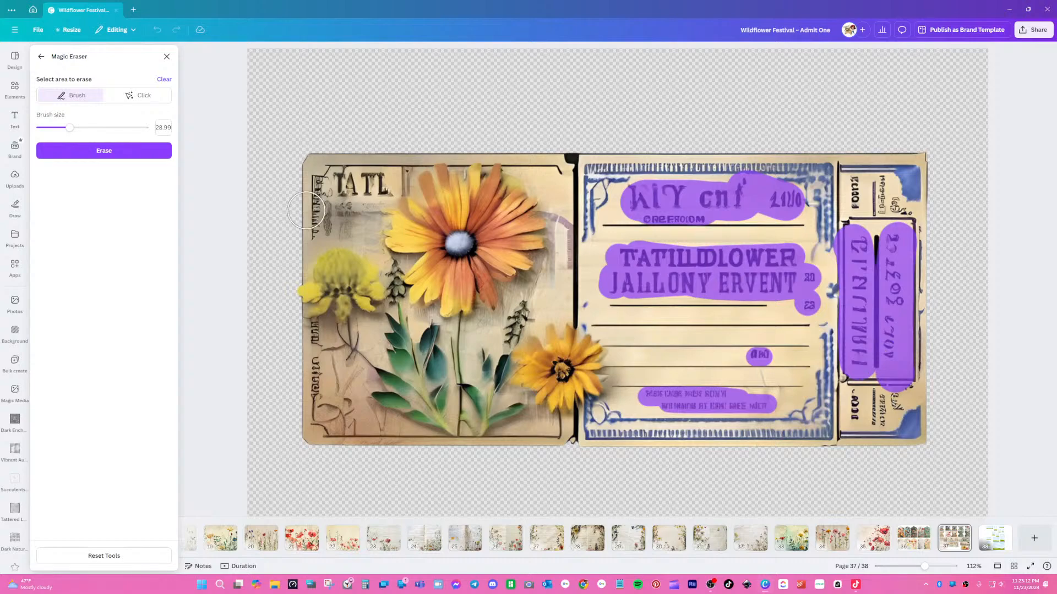
pyautogui.click(107, 145)
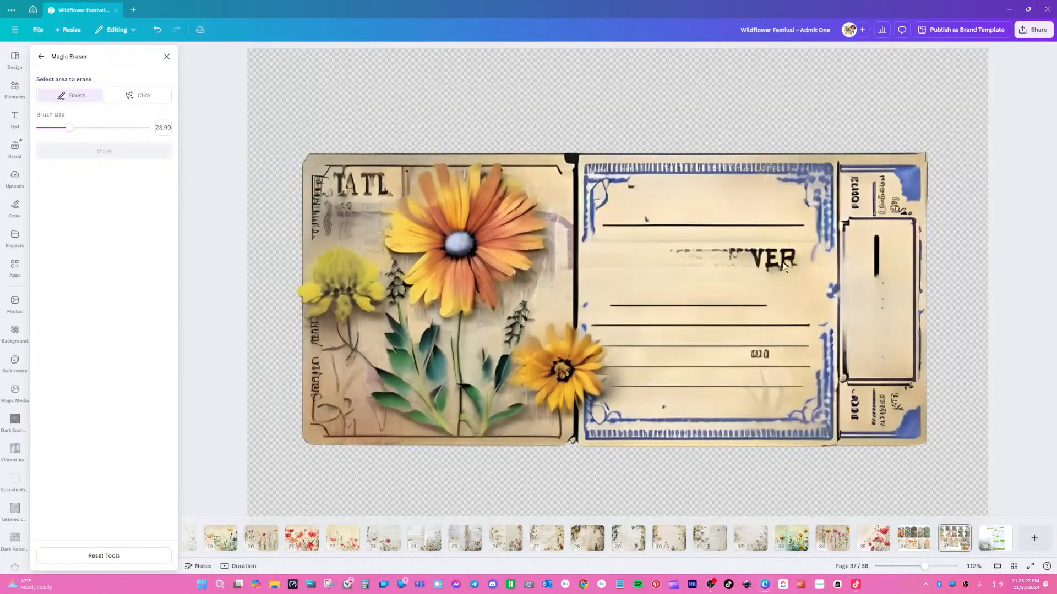
# - Erase the leftover title letters, the stub's vertical bar and the small remnant on the ruled lines, and close Magic Eraser
pyautogui.moveTo(790, 256); pyautogui.dragTo(676, 251)
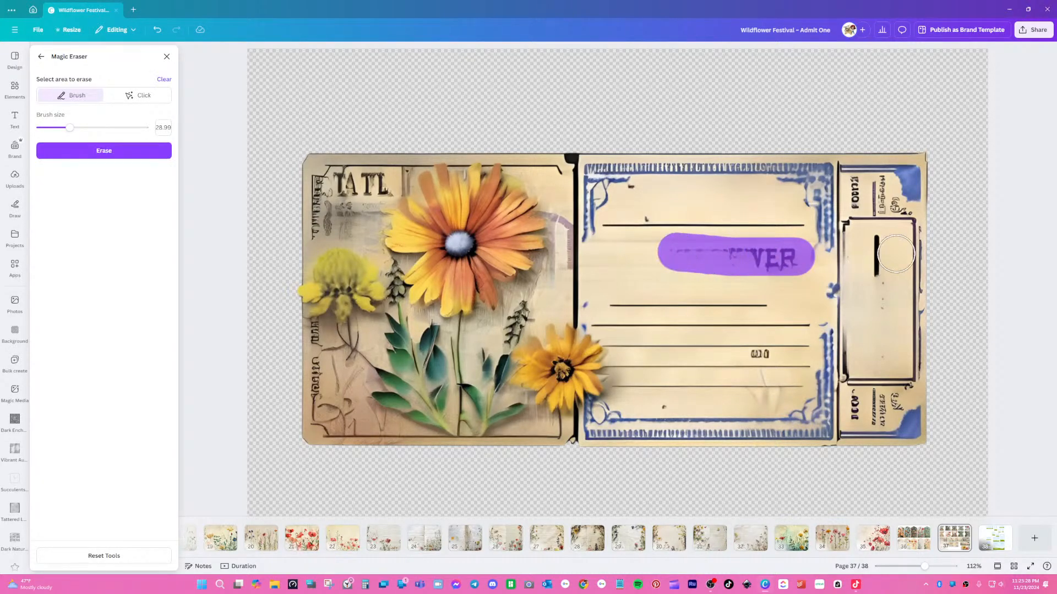
pyautogui.moveTo(879, 247); pyautogui.dragTo(879, 284)
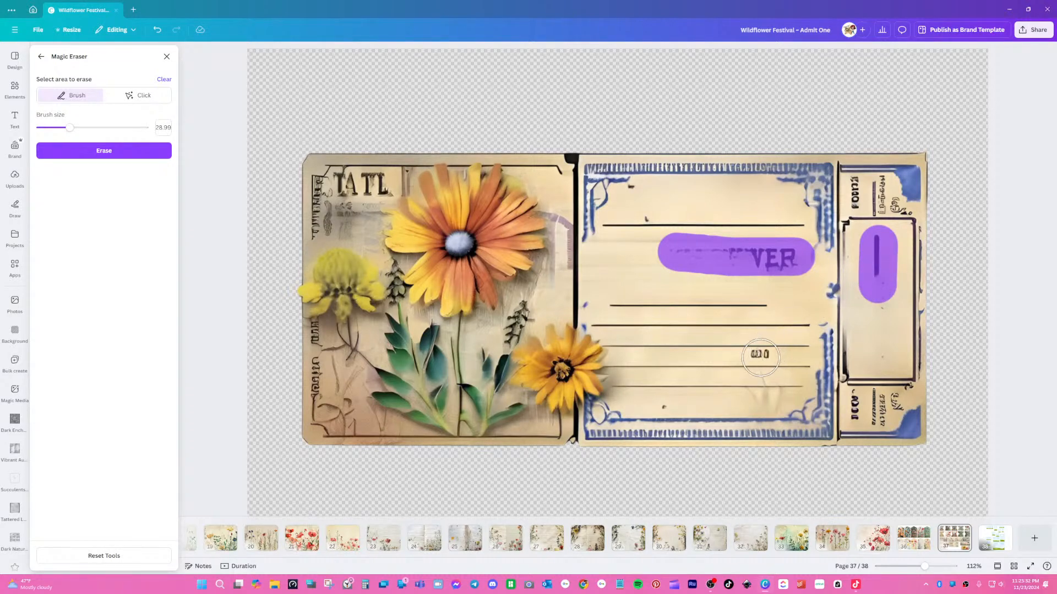
pyautogui.click(760, 358)
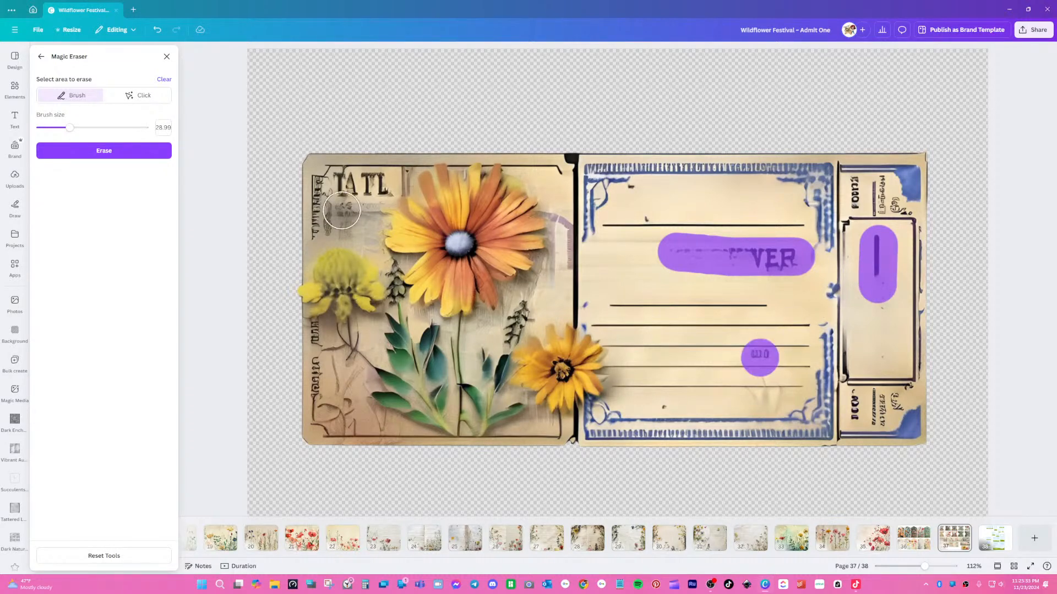
pyautogui.click(70, 151)
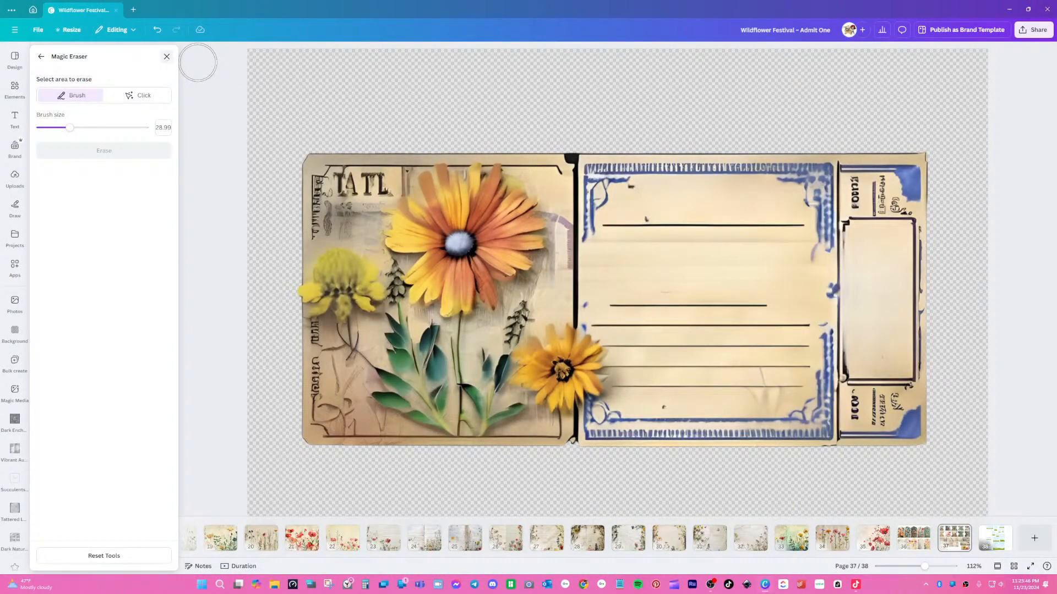
pyautogui.click(167, 56)
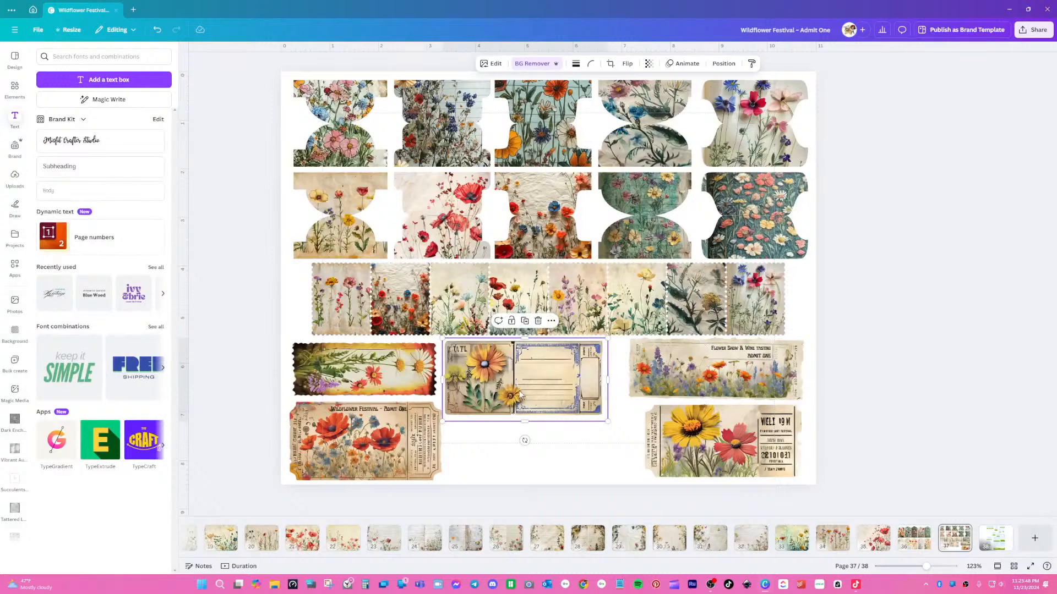
# - Crop the blue-bordered ticket slightly at its bottom and top edges and shift it a little right, away from the daisy stamp
pyautogui.moveTo(527, 421); pyautogui.dragTo(525, 416)
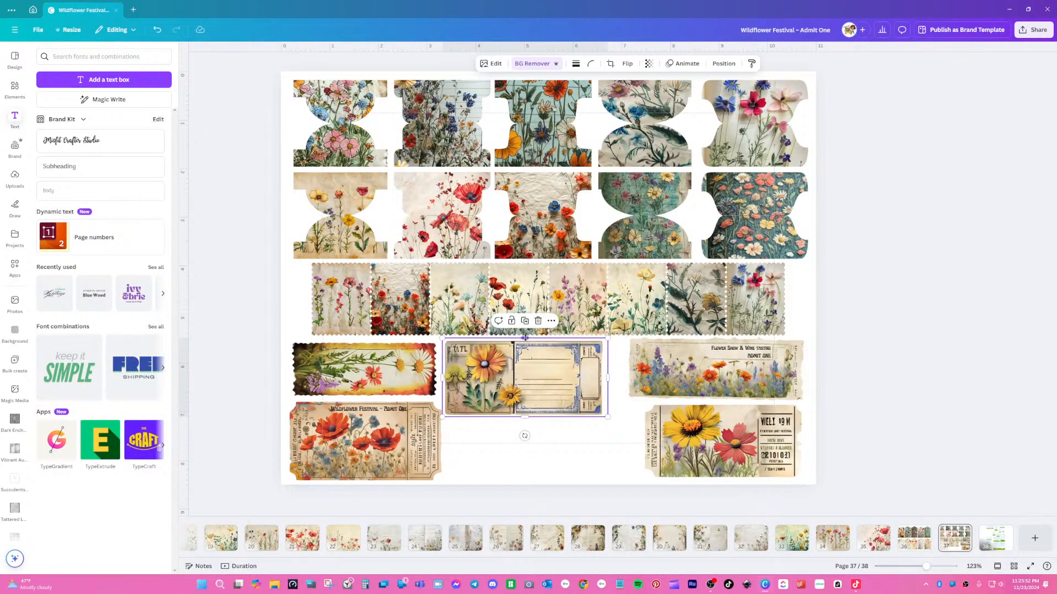
pyautogui.moveTo(525, 338); pyautogui.dragTo(525, 340)
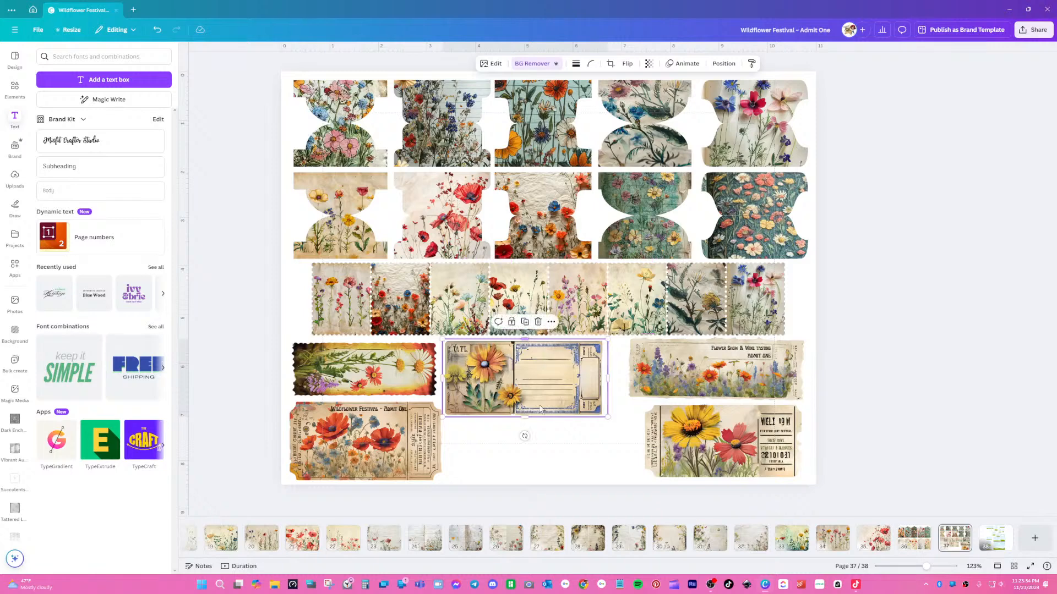
pyautogui.moveTo(543, 398); pyautogui.dragTo(550, 397)
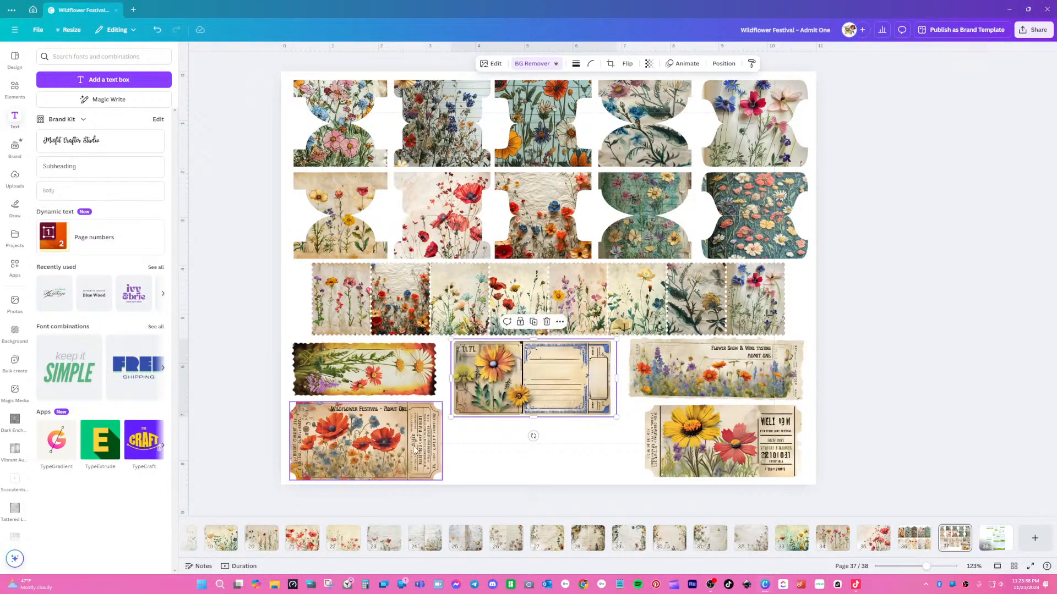
# - Swap the poppy and blue-bordered tickets, placing the blue one below the daisy stamp, and enlarge the poppy ticket in the middle gap
pyautogui.moveTo(403, 442); pyautogui.dragTo(571, 440)
pyautogui.moveTo(572, 368); pyautogui.dragTo(403, 432)
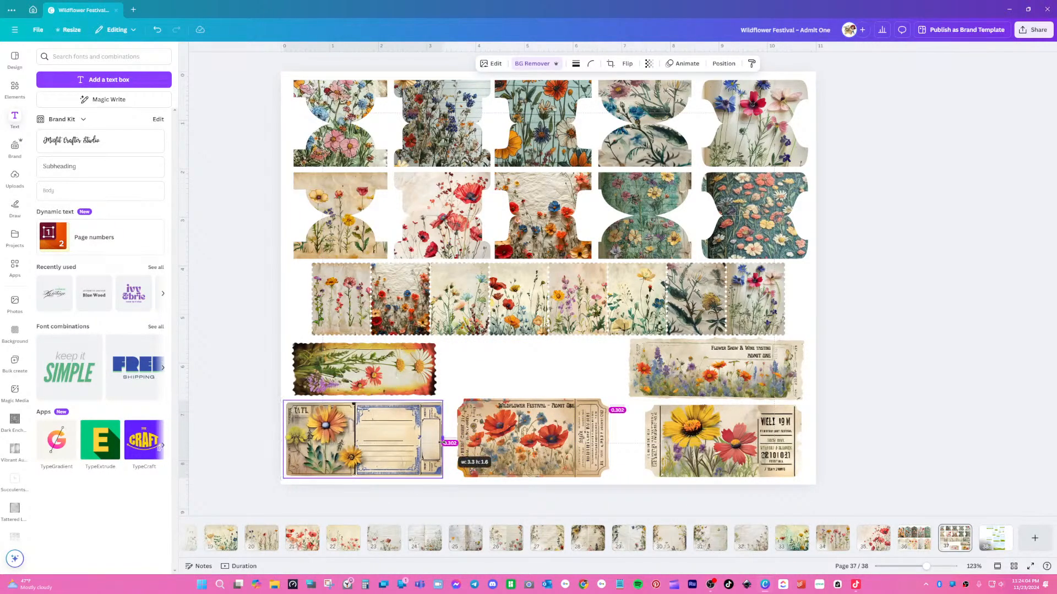
pyautogui.moveTo(549, 440); pyautogui.dragTo(541, 406)
pyautogui.click(542, 393)
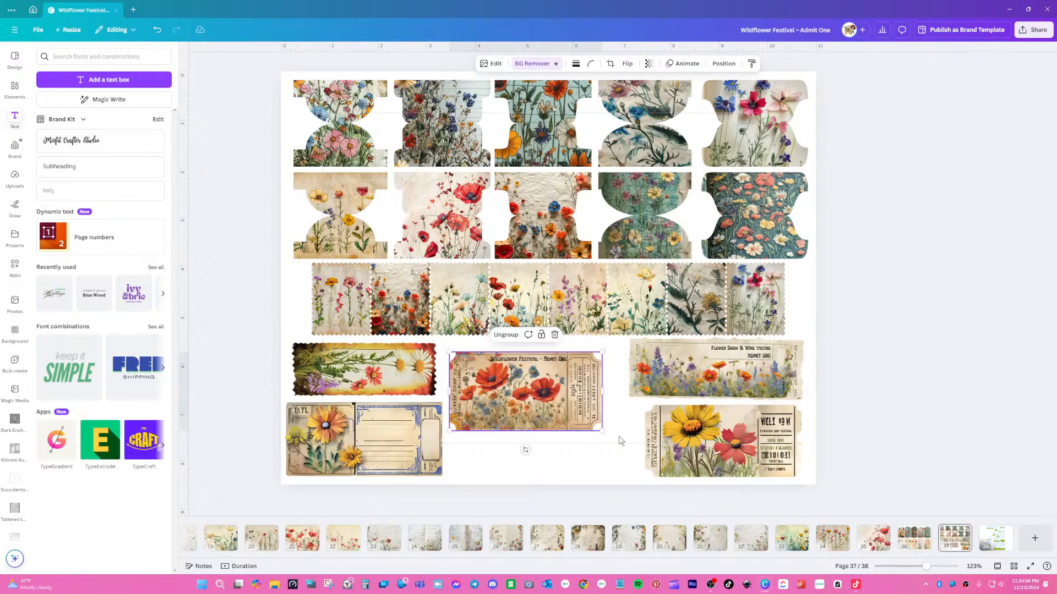
pyautogui.moveTo(602, 430); pyautogui.dragTo(632, 467)
# - Shrink the Flower Show & Wine Tasting ticket slightly and nudge it into place, clear of the enlarged poppy ticket
pyautogui.moveTo(616, 385); pyautogui.dragTo(642, 404)
pyautogui.click(679, 351)
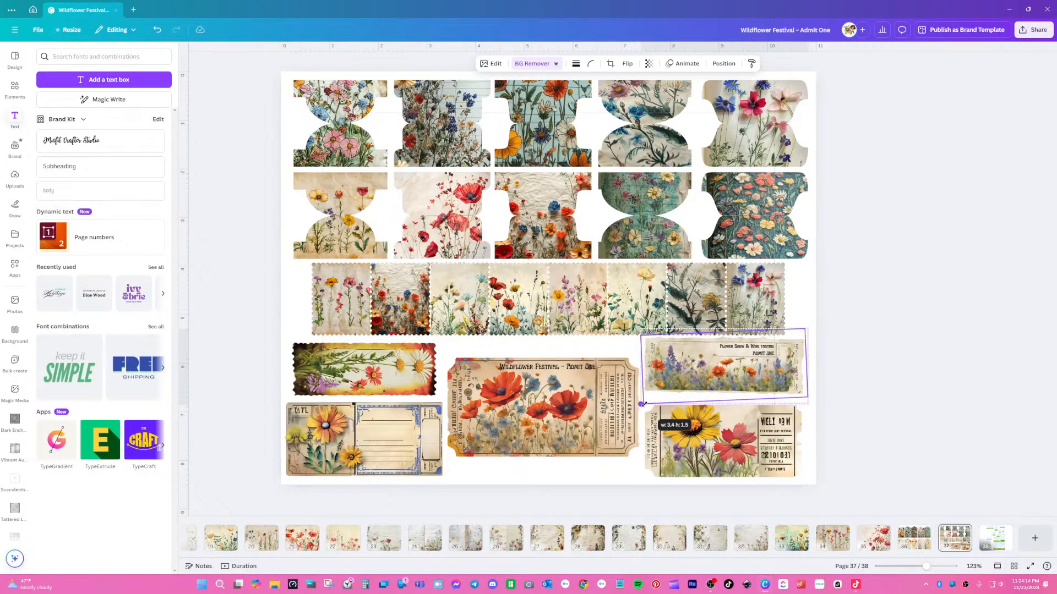
pyautogui.click(861, 416)
pyautogui.click(758, 373)
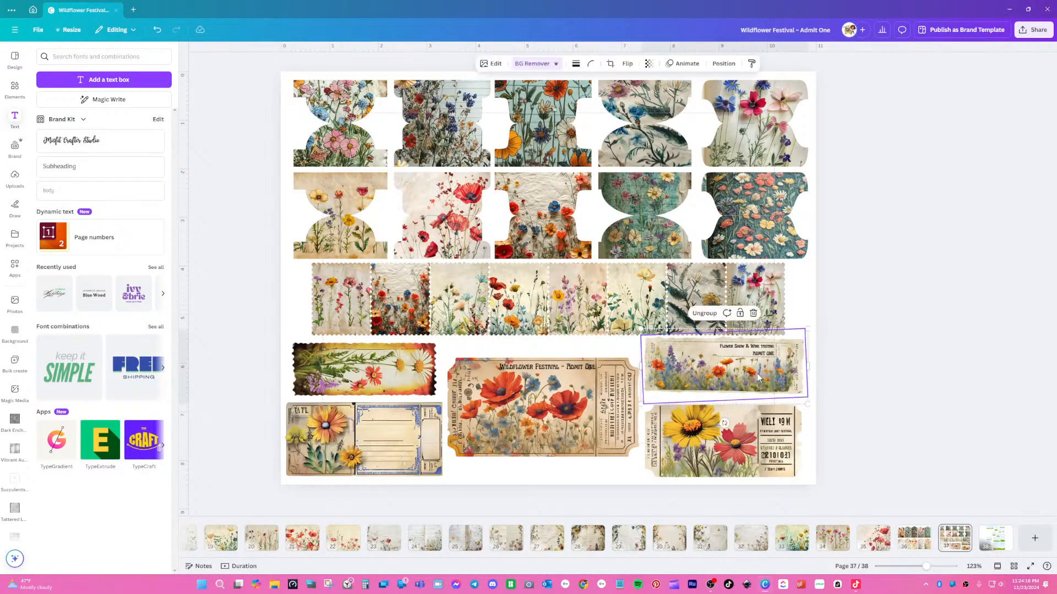
pyautogui.moveTo(757, 374); pyautogui.dragTo(758, 377)
pyautogui.click(860, 421)
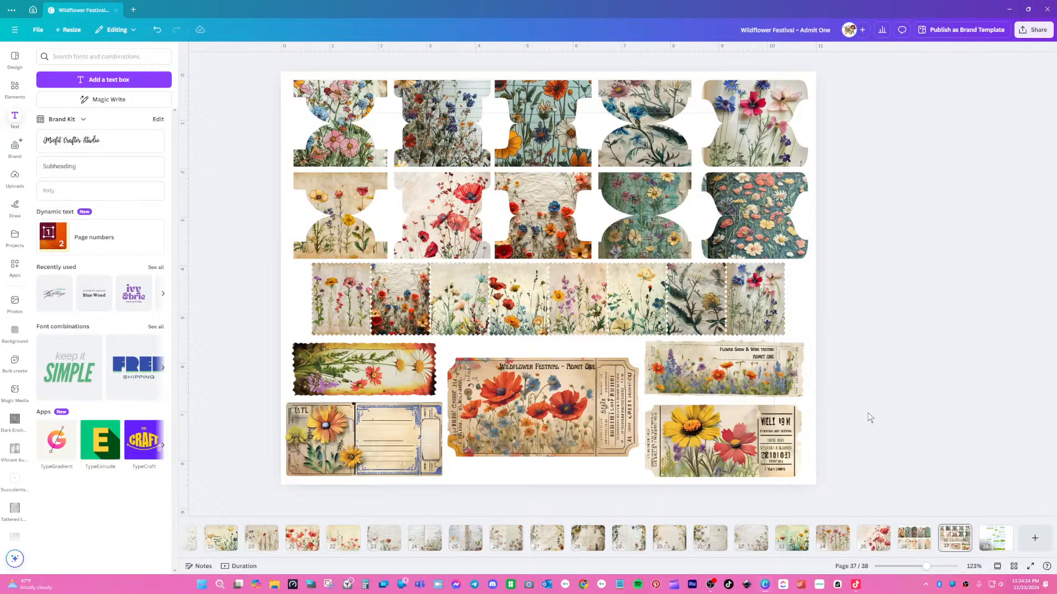
# - Align the daisy stamp with the outer edge of the blue-bordered ticket below it and enlarge the stamp slightly
pyautogui.moveTo(319, 375); pyautogui.dragTo(313, 374)
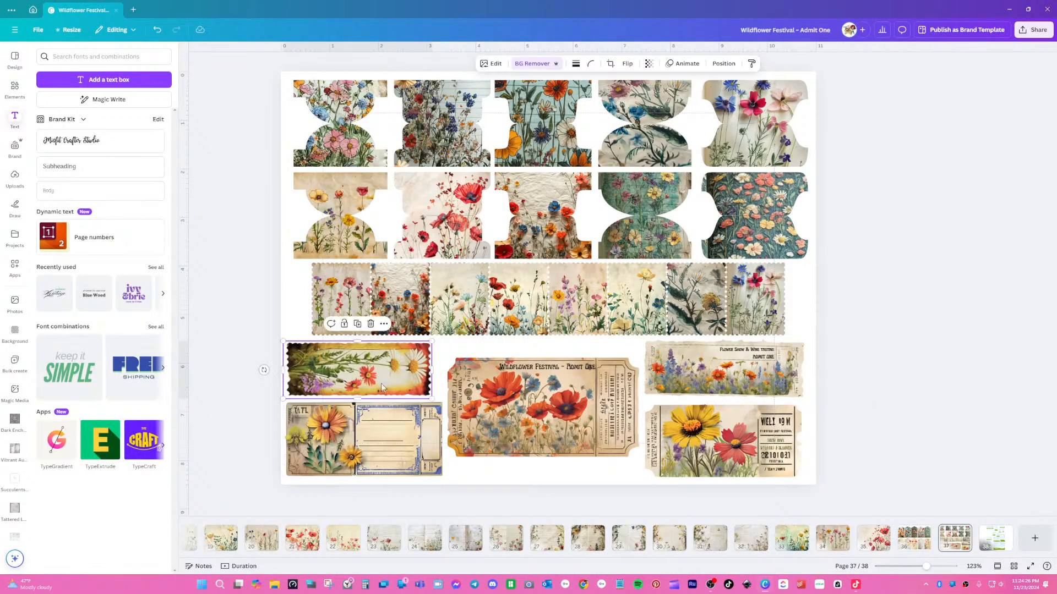
pyautogui.moveTo(433, 342); pyautogui.dragTo(437, 340)
pyautogui.click(947, 382)
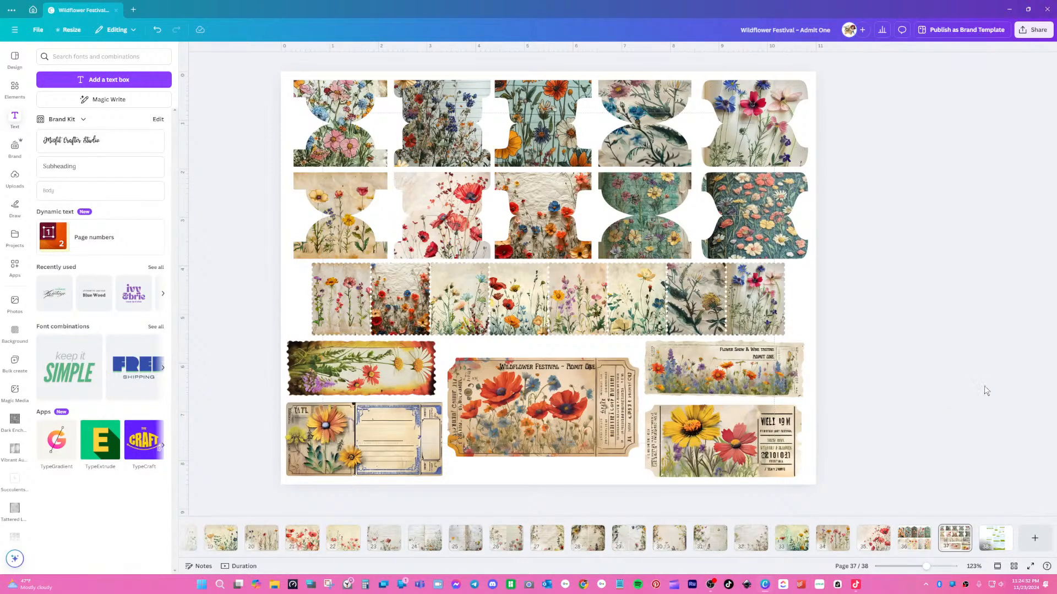
# - Delete all content from page 38 to leave it blank
pyautogui.click(995, 544)
pyautogui.moveTo(740, 87); pyautogui.dragTo(385, 477)
pyautogui.press('Delete')
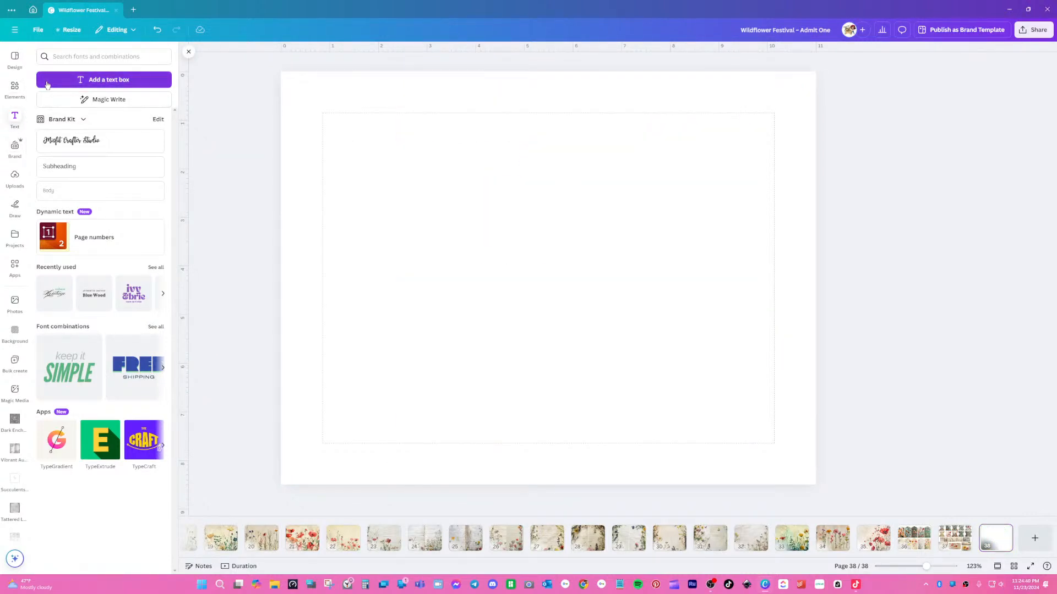
# - Open the BLANKS folder among the saved projects and show its list of template designs
pyautogui.click(15, 90)
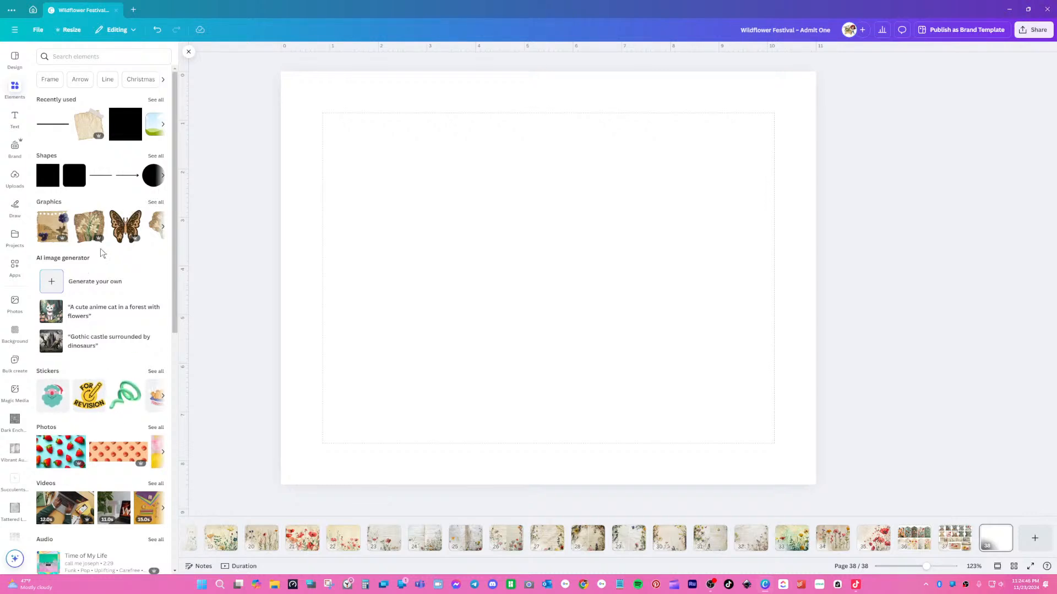
pyautogui.click(188, 51)
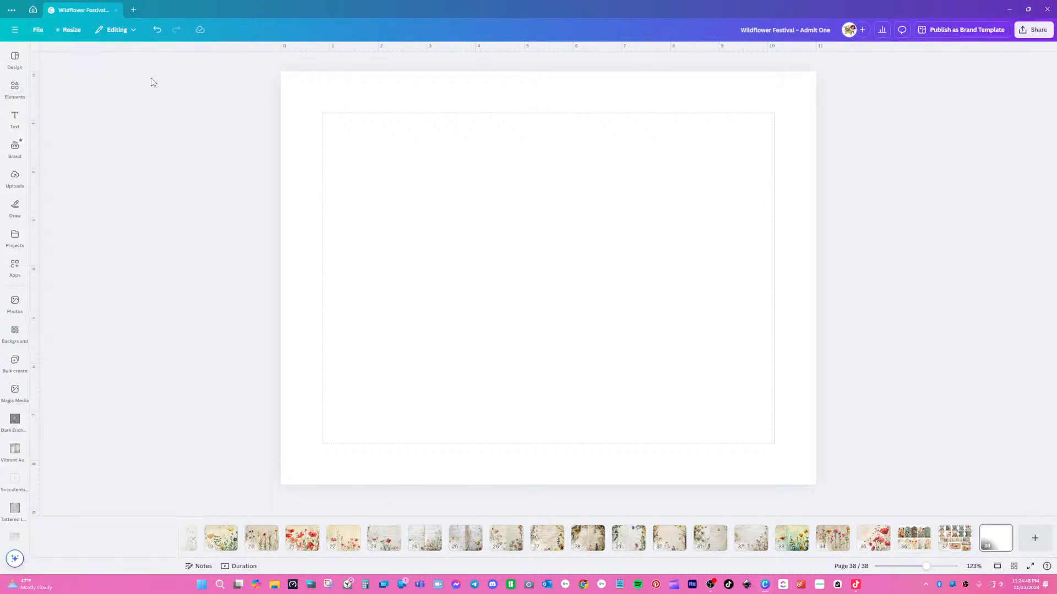
pyautogui.click(15, 237)
pyautogui.click(156, 283)
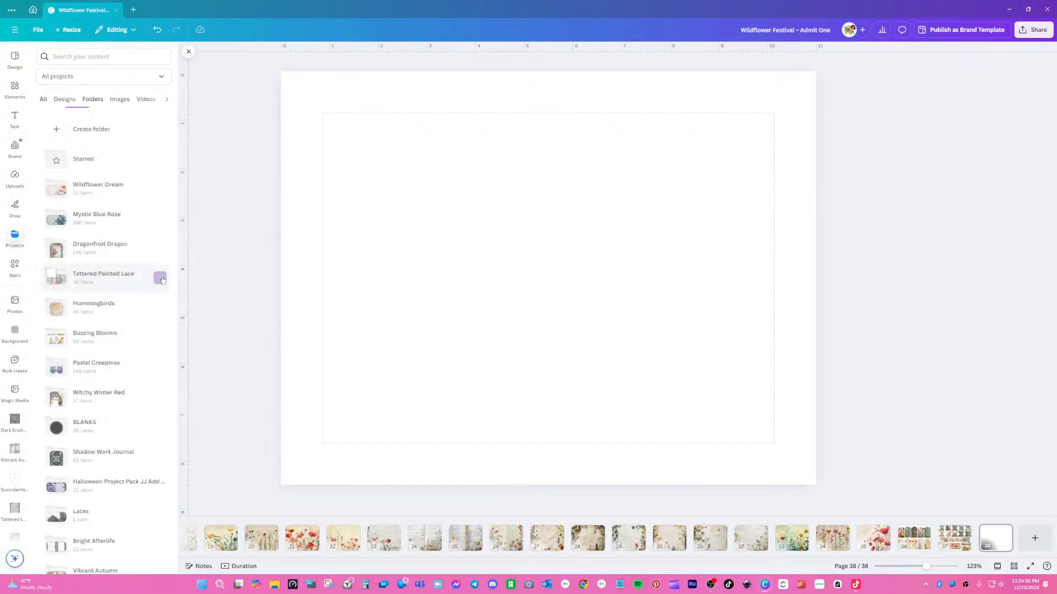
pyautogui.click(108, 428)
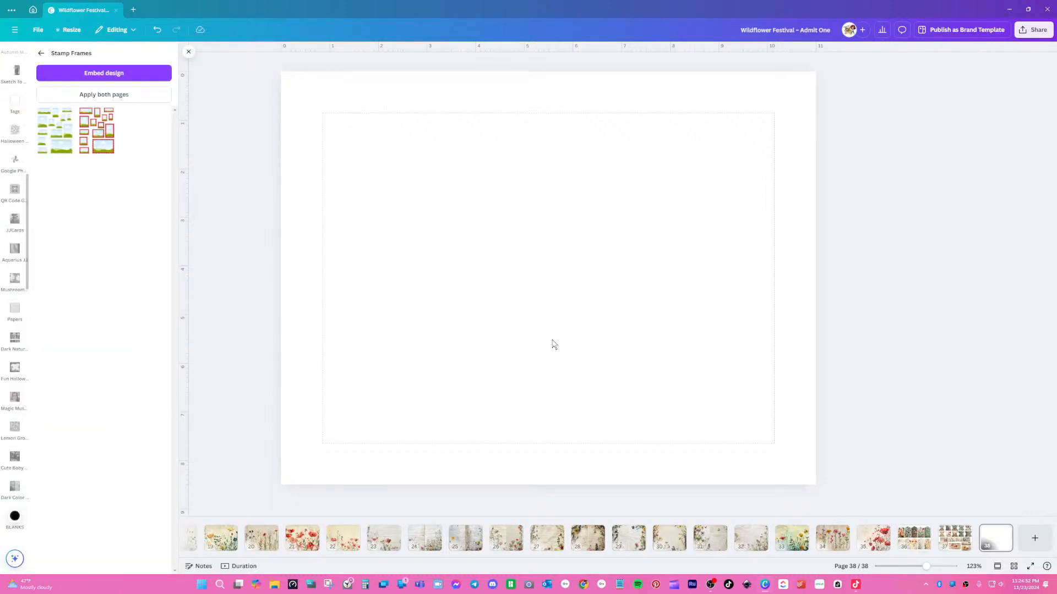
pyautogui.click(40, 52)
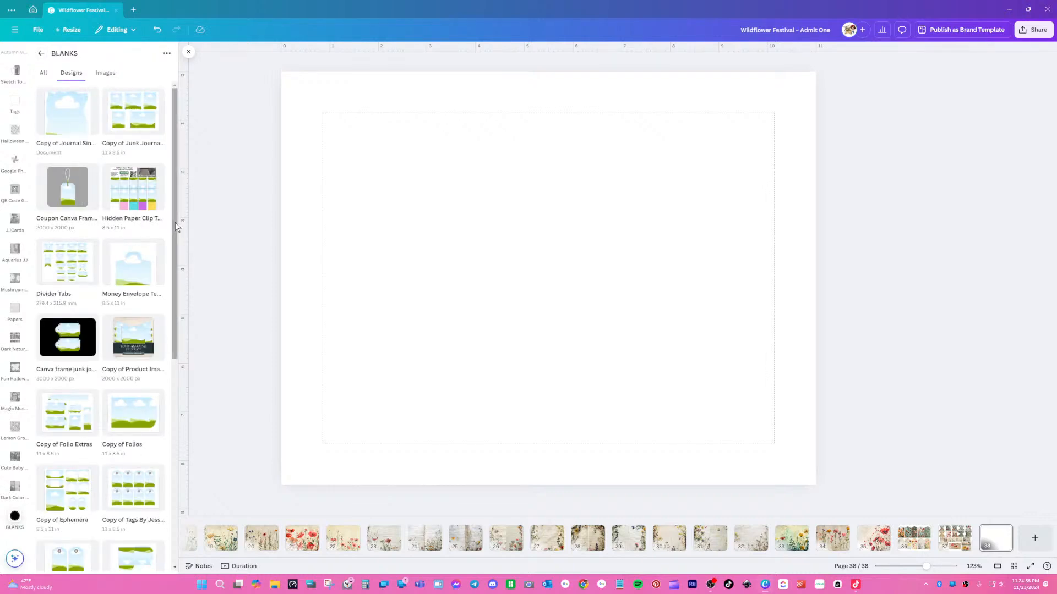
# - Insert the first page of the Copy of Folios design from the BLANKS folder onto page 38
pyautogui.moveTo(175, 223); pyautogui.dragTo(179, 352)
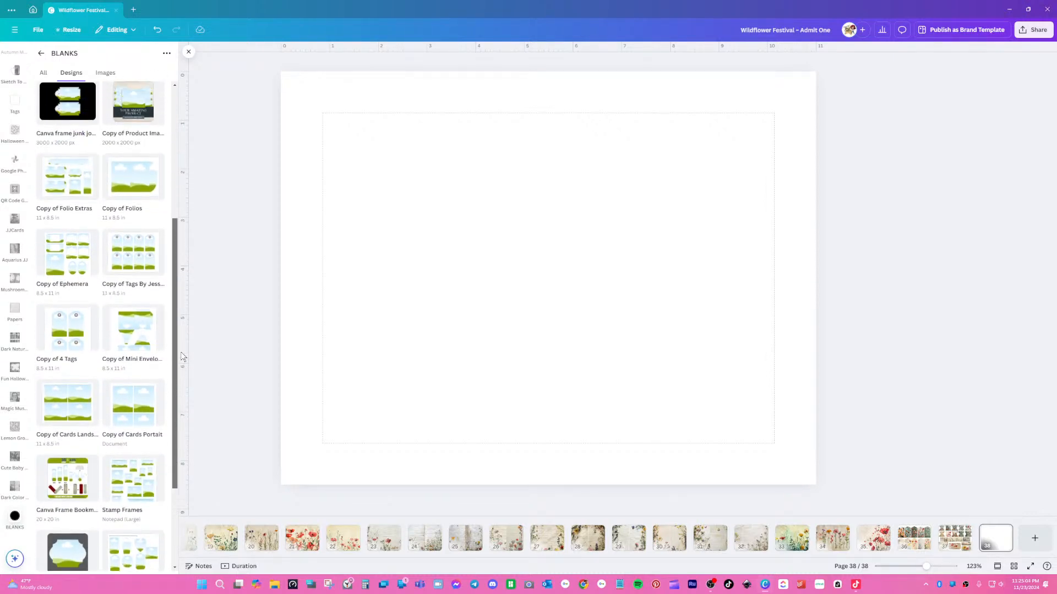
pyautogui.click(132, 191)
pyautogui.click(68, 192)
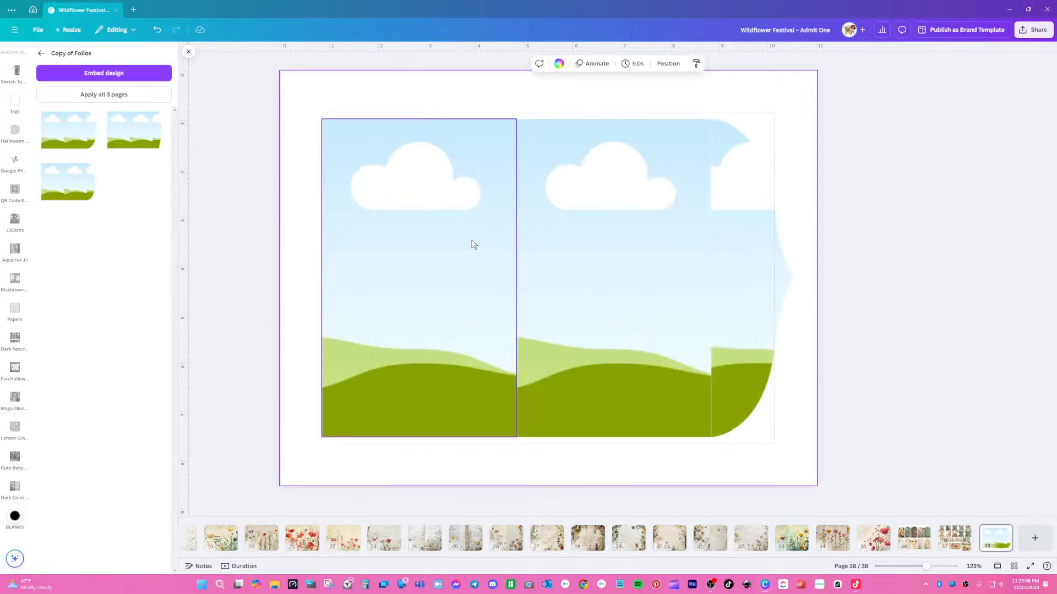
# - Move the three folio frames to the page's left edge, enlarge them to the page width, and narrow the curved flap frame
pyautogui.moveTo(838, 183); pyautogui.dragTo(385, 342)
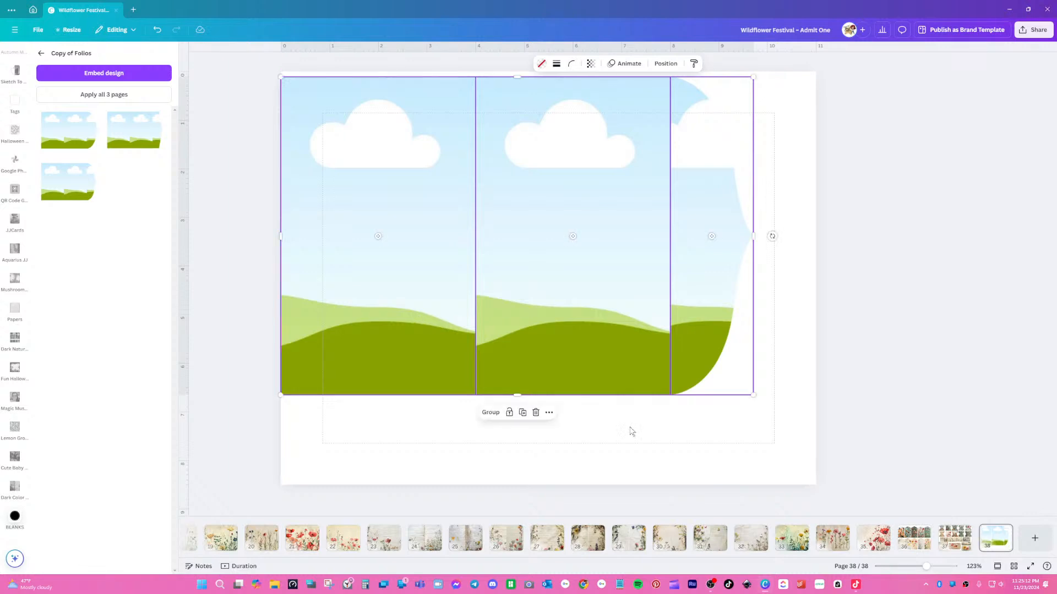
pyautogui.moveTo(754, 395); pyautogui.dragTo(804, 456)
pyautogui.click(809, 267)
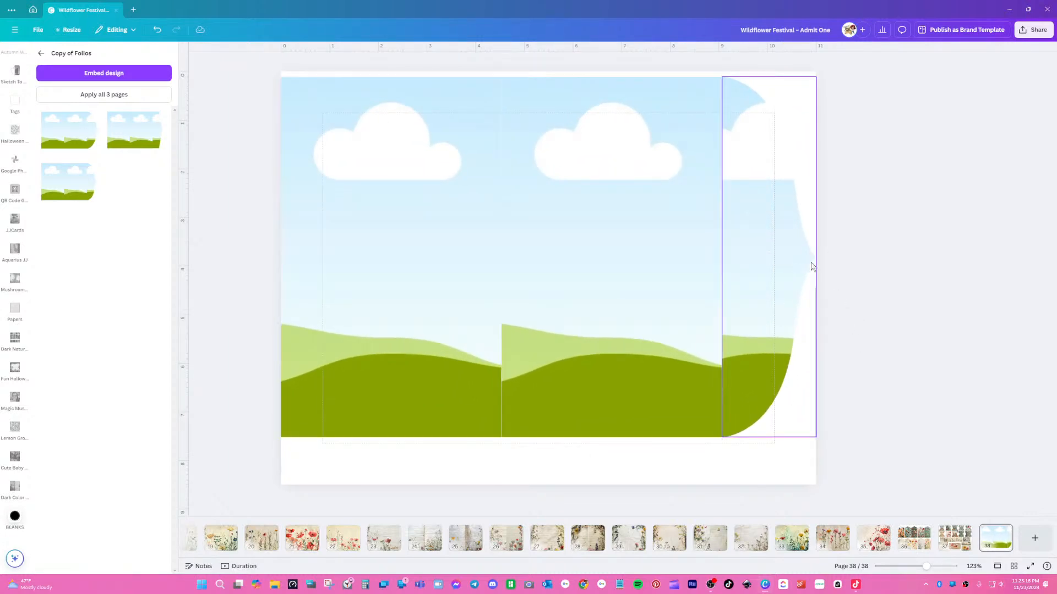
pyautogui.moveTo(815, 257); pyautogui.dragTo(794, 264)
# - Group the three folio frames, enlarge the group to the full page width, and center it vertically on the page
pyautogui.moveTo(885, 221); pyautogui.dragTo(388, 359)
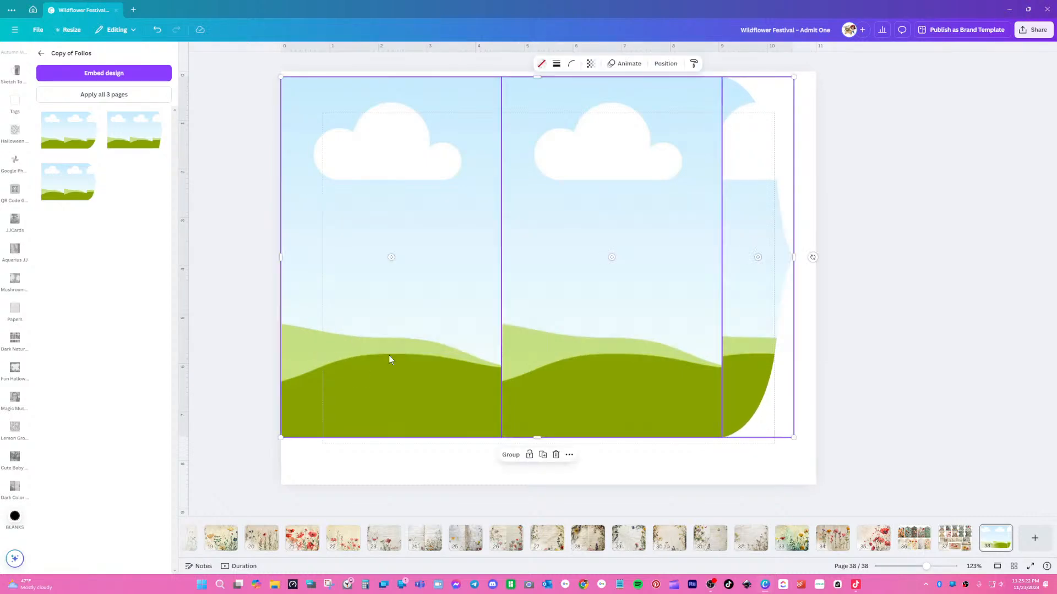
pyautogui.click(510, 455)
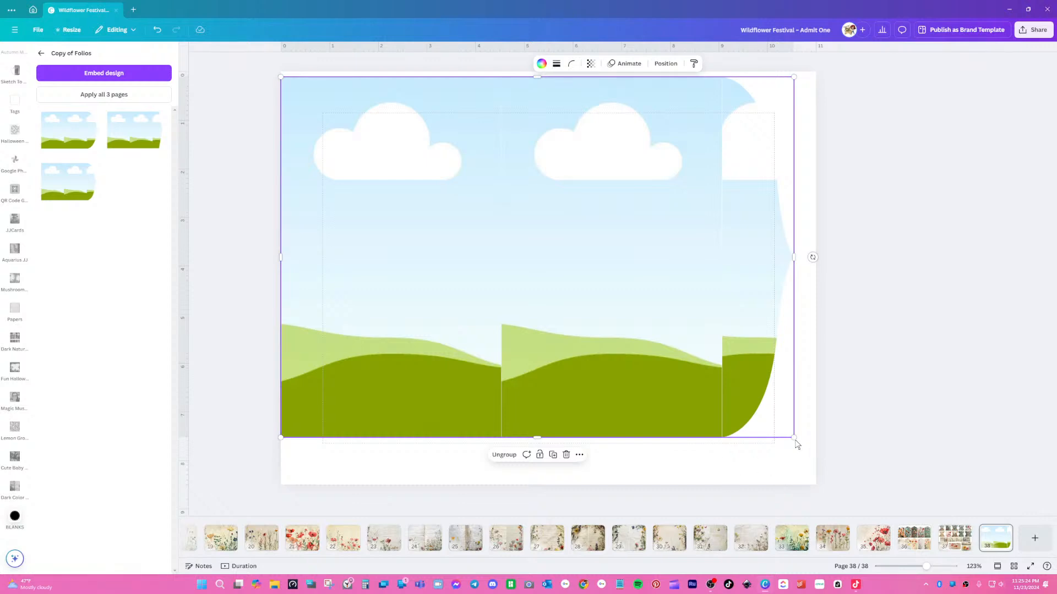
pyautogui.moveTo(798, 441); pyautogui.dragTo(816, 452)
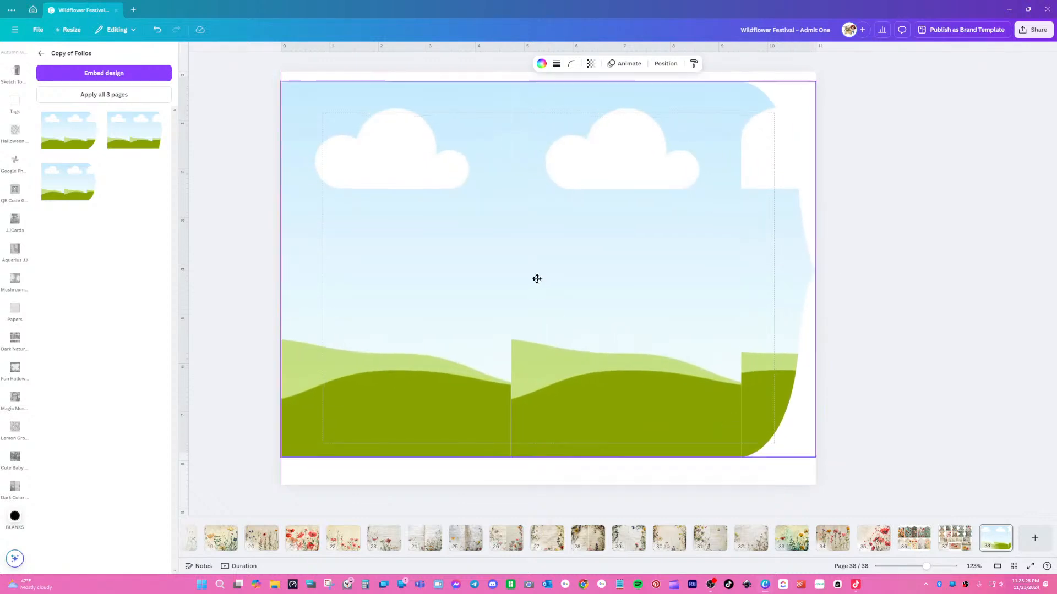
pyautogui.moveTo(538, 279); pyautogui.dragTo(536, 287)
pyautogui.click(867, 302)
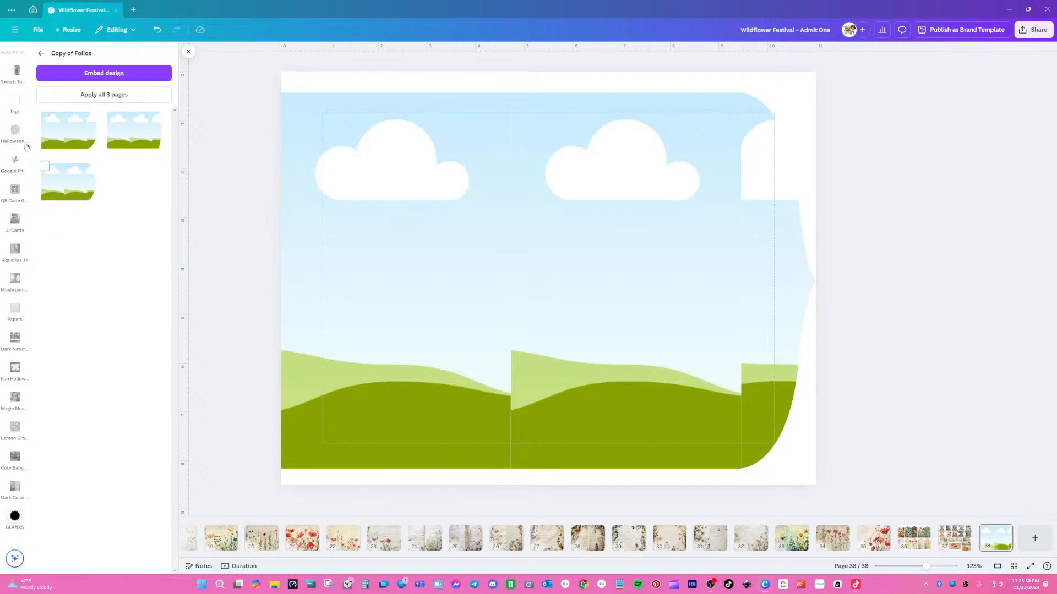
# - Return from the Copy of Folios design to the overview of all projects
pyautogui.scroll(10, 26, 146)
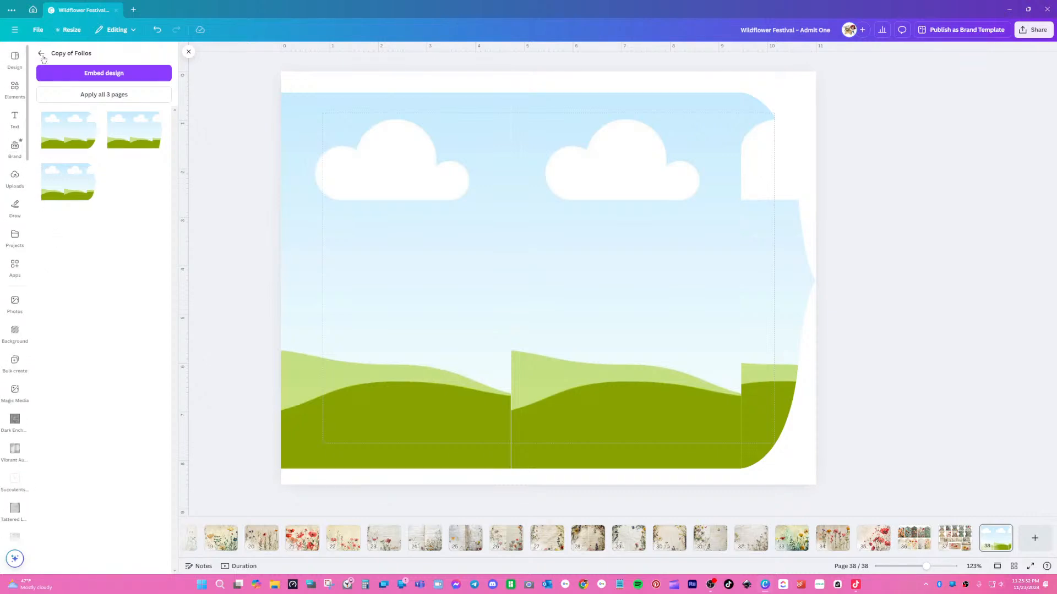
pyautogui.click(42, 54)
pyautogui.click(42, 54)
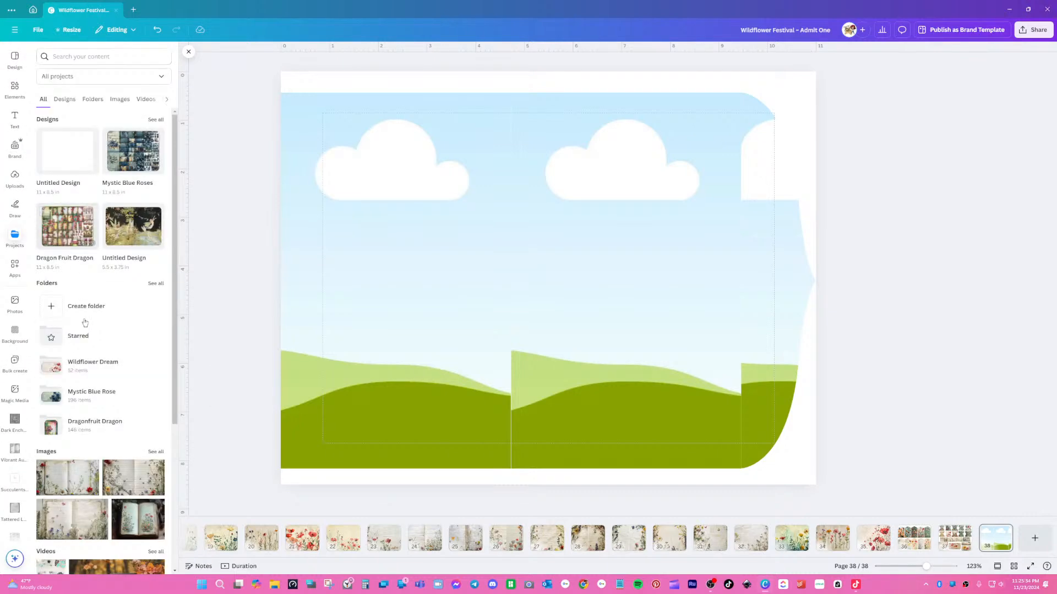
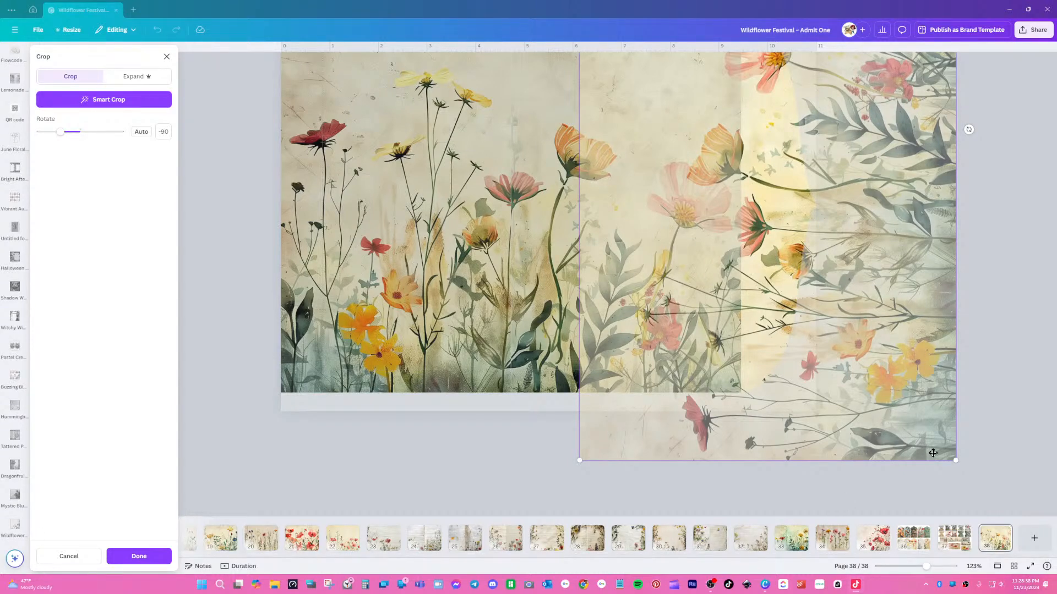
# - Scale down the rotated wildflower photo inside the curved flap frame and move it flush with the page's right edge
pyautogui.moveTo(956, 460); pyautogui.dragTo(917, 394)
pyautogui.scroll(2, 962, 396)
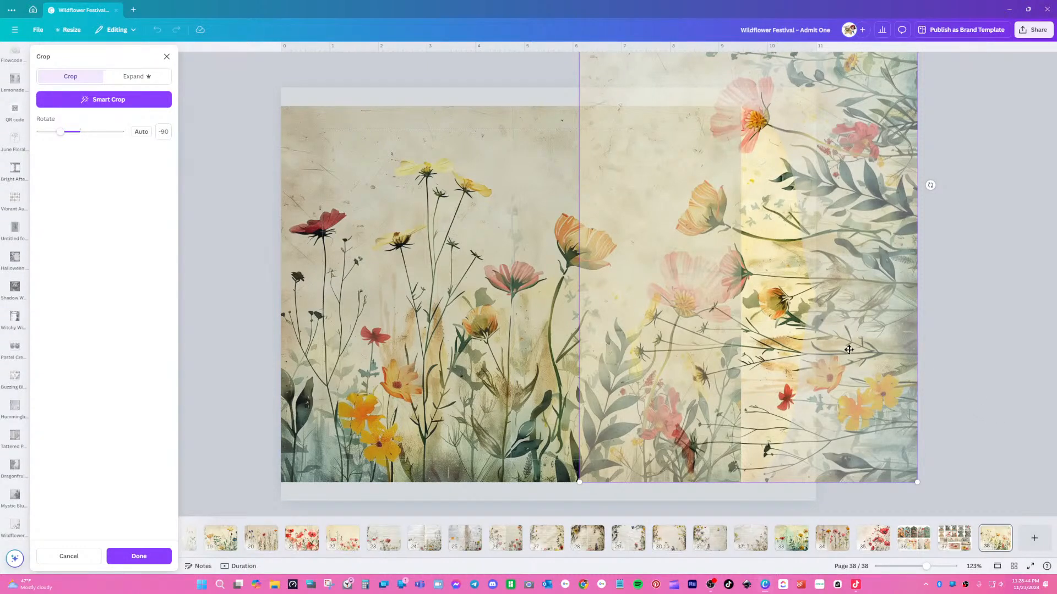
pyautogui.moveTo(872, 264); pyautogui.dragTo(866, 367)
pyautogui.moveTo(827, 144); pyautogui.dragTo(732, 182)
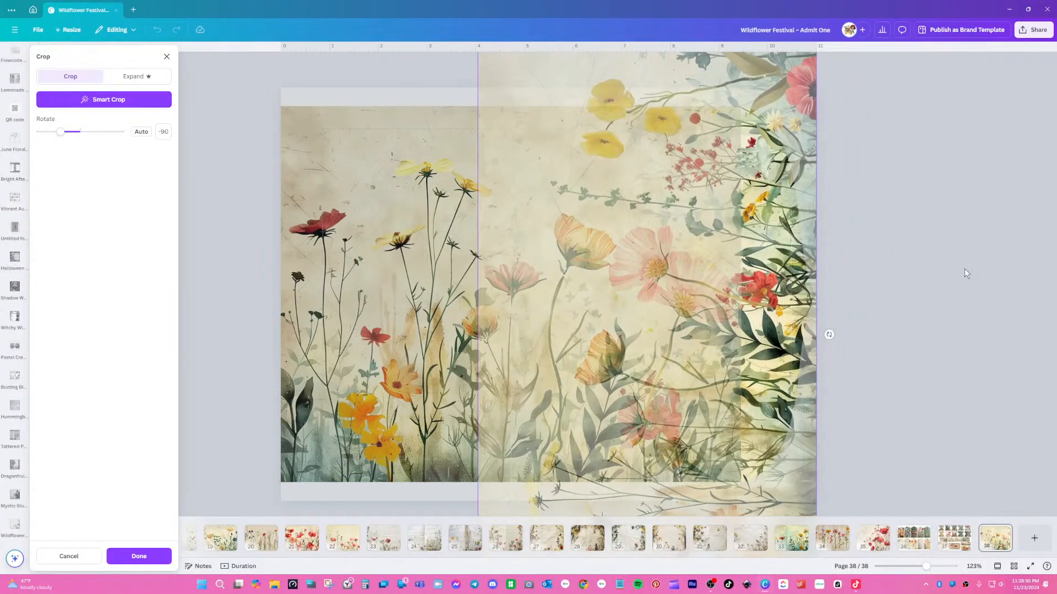
# - Shrink the flap's rotated photo to the folio's height, keep it against the page's right edge, and apply the crop
pyautogui.scroll(-3, 964, 269)
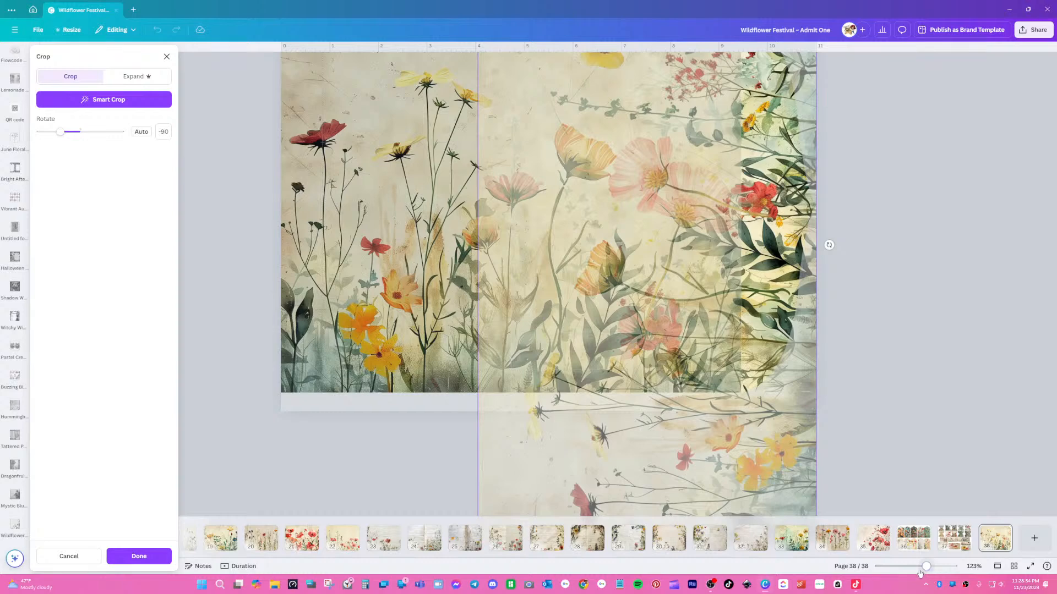
pyautogui.moveTo(923, 569); pyautogui.dragTo(914, 570)
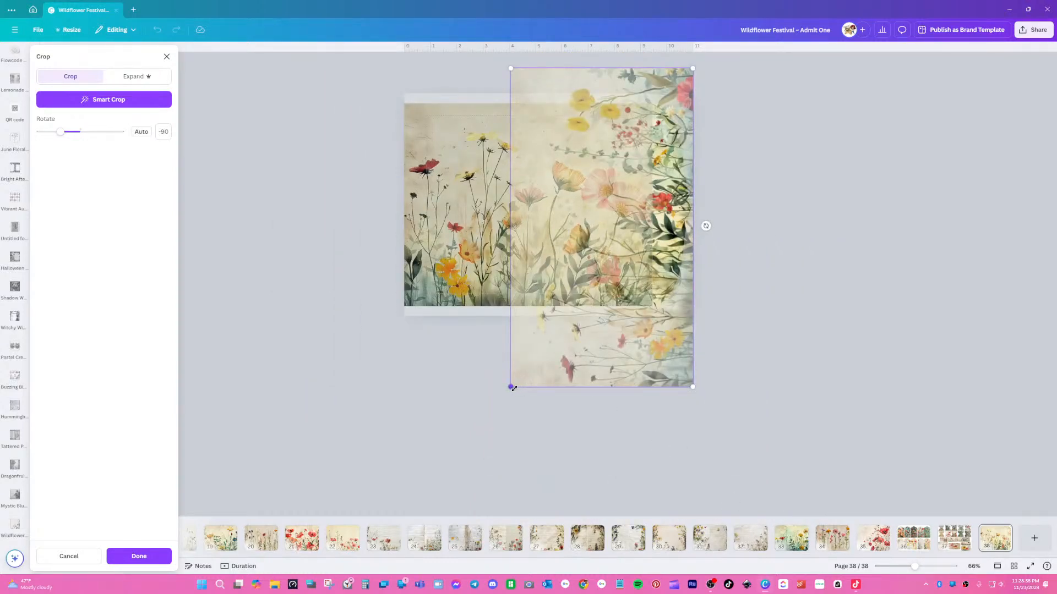
pyautogui.moveTo(510, 388); pyautogui.dragTo(557, 306)
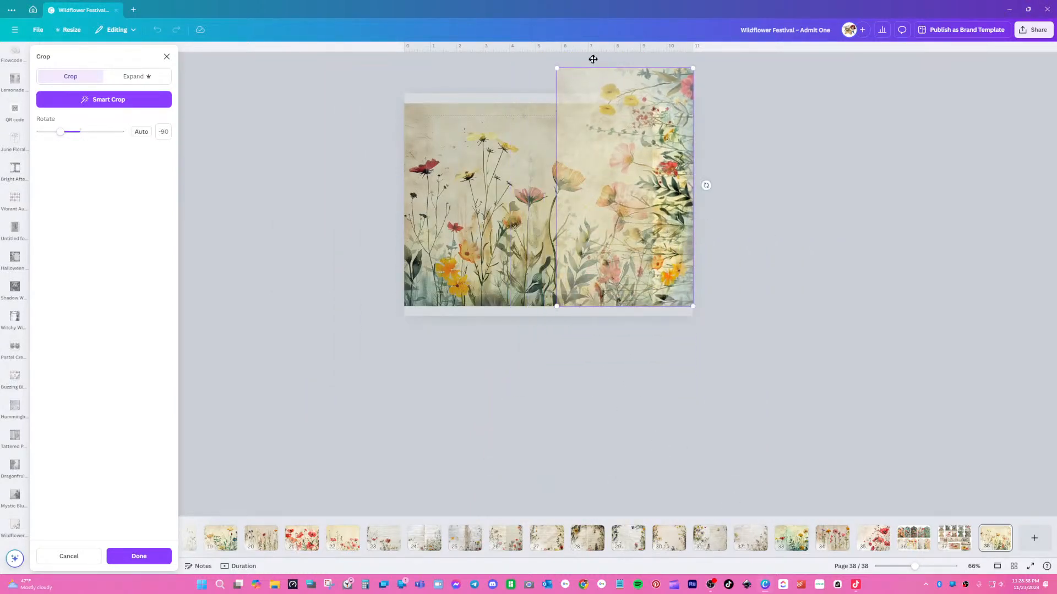
pyautogui.moveTo(578, 82); pyautogui.dragTo(636, 120)
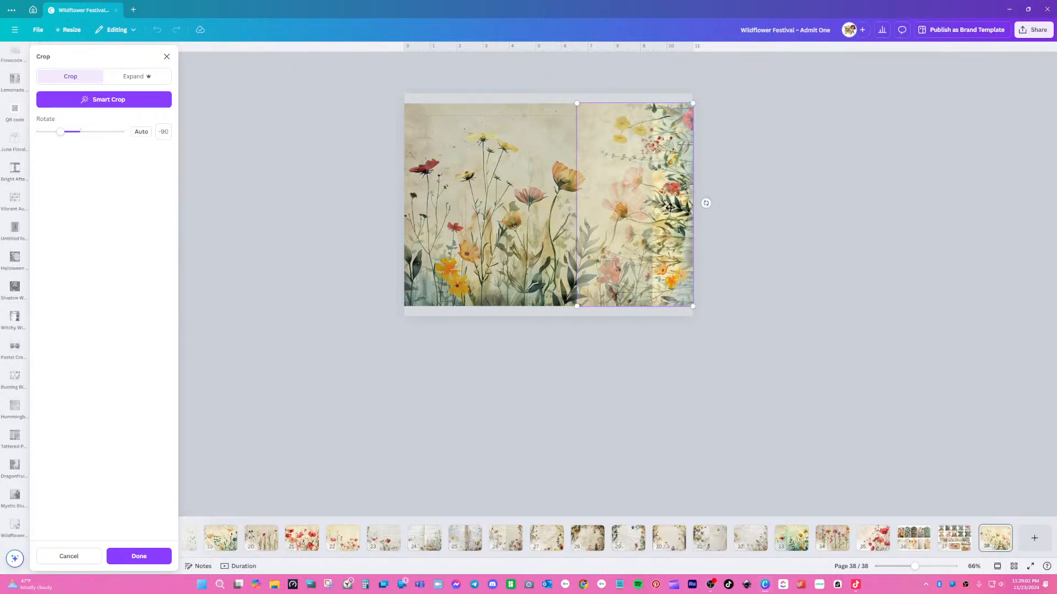
pyautogui.click(768, 244)
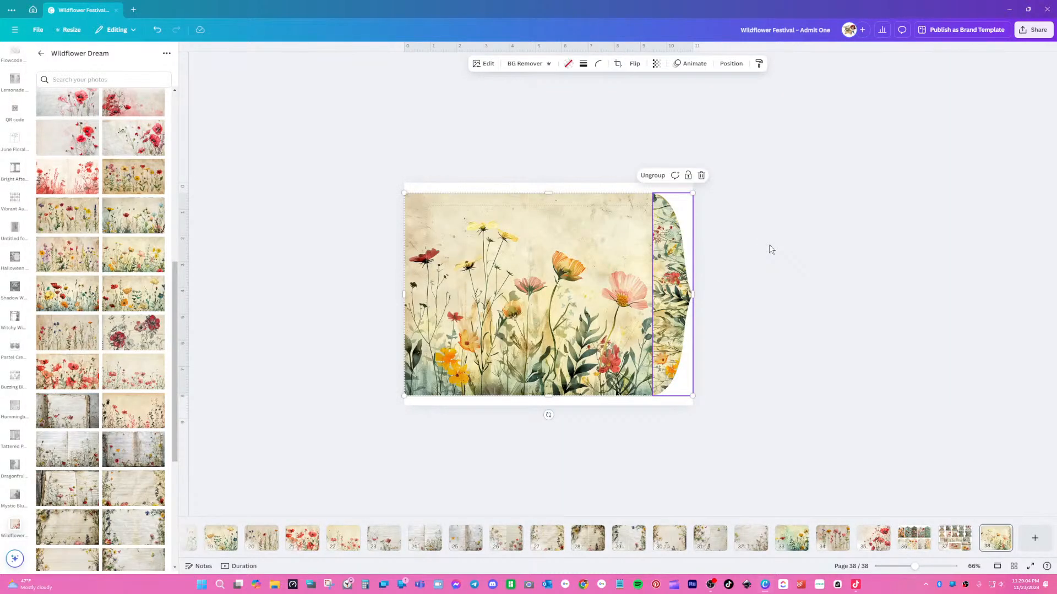
pyautogui.click(708, 300)
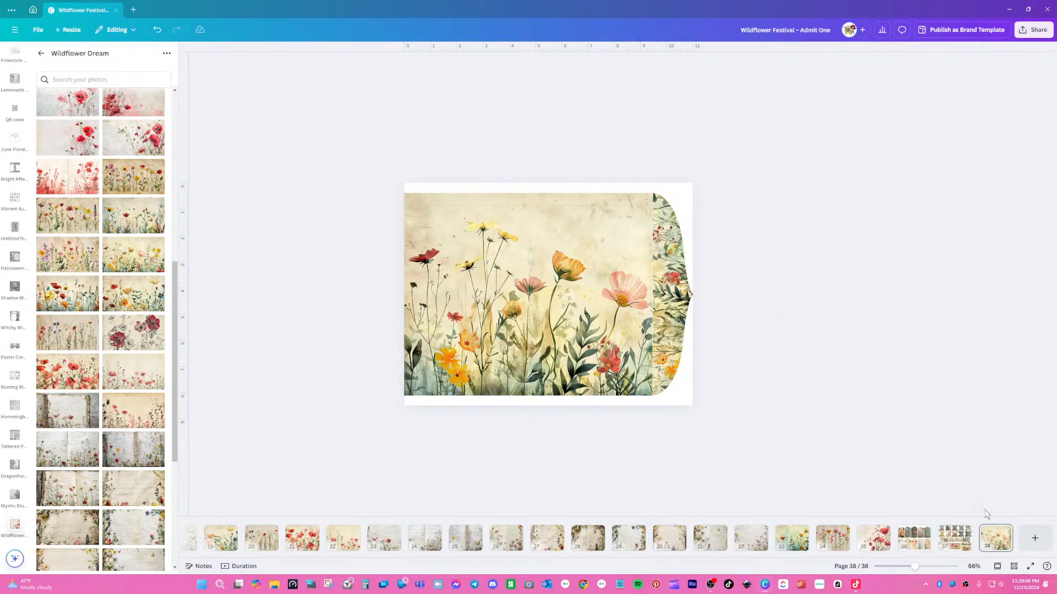
# - Add two blank pages after the folio page and return to the overview of all projects
pyautogui.click(1033, 547)
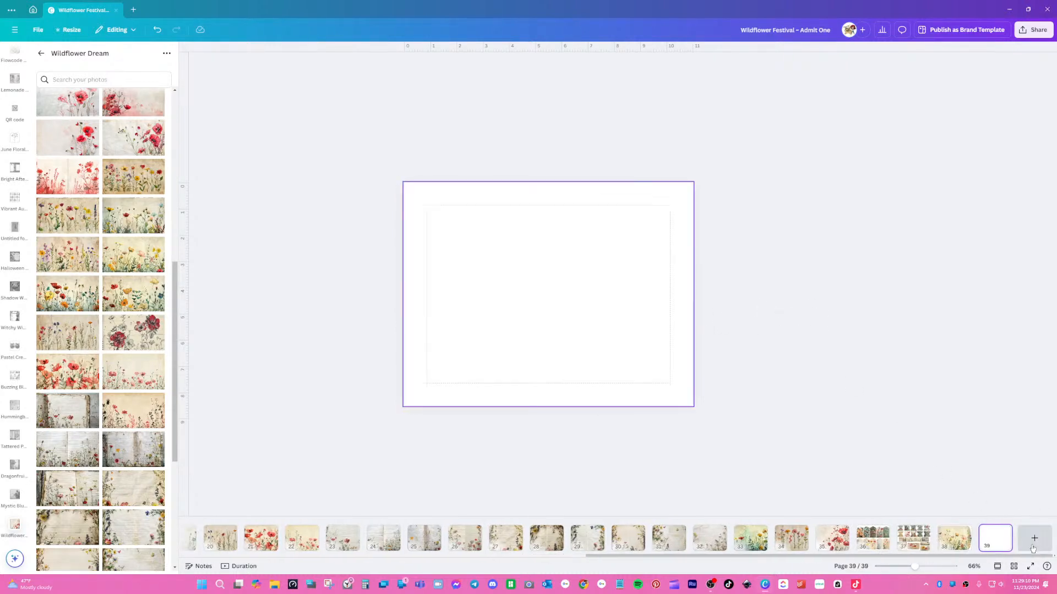
pyautogui.click(1033, 539)
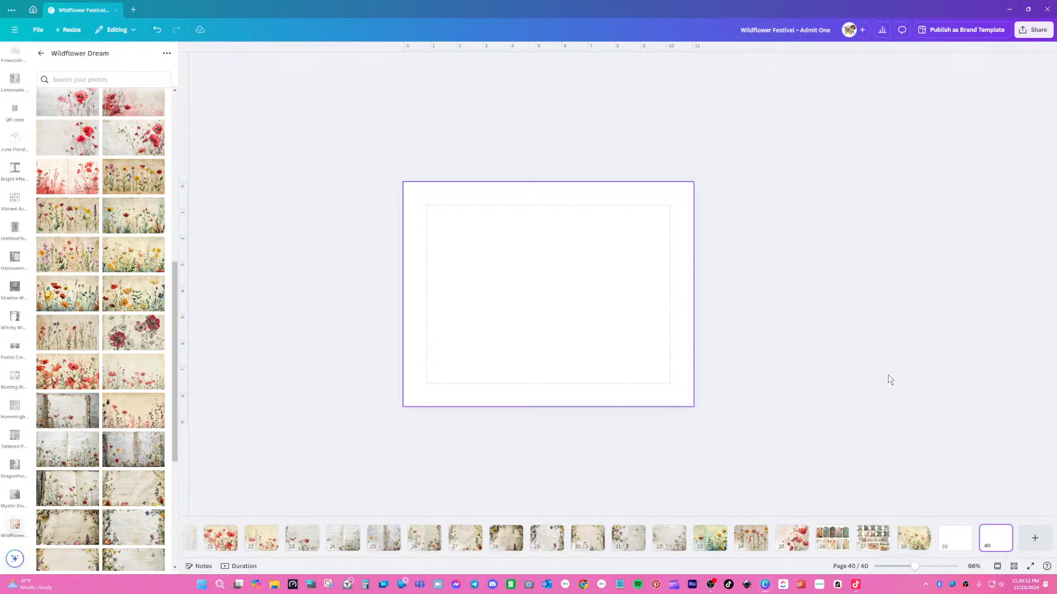
pyautogui.click(41, 52)
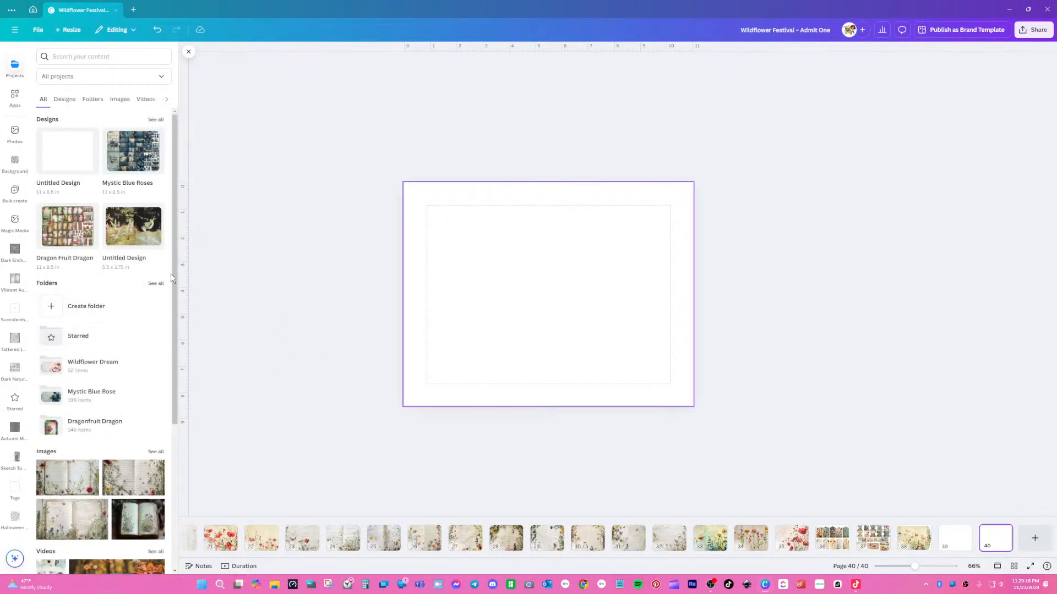
# - Apply the second page of the Copy of Folio Extras design from the BLANKS folder to page 40, and return to the folder
pyautogui.click(156, 284)
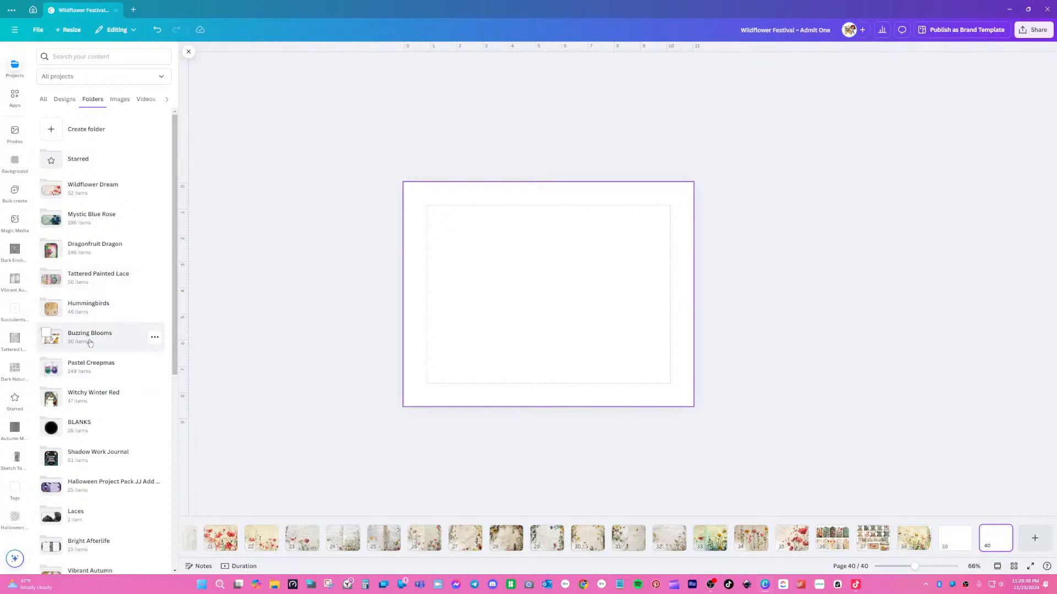
pyautogui.click(85, 425)
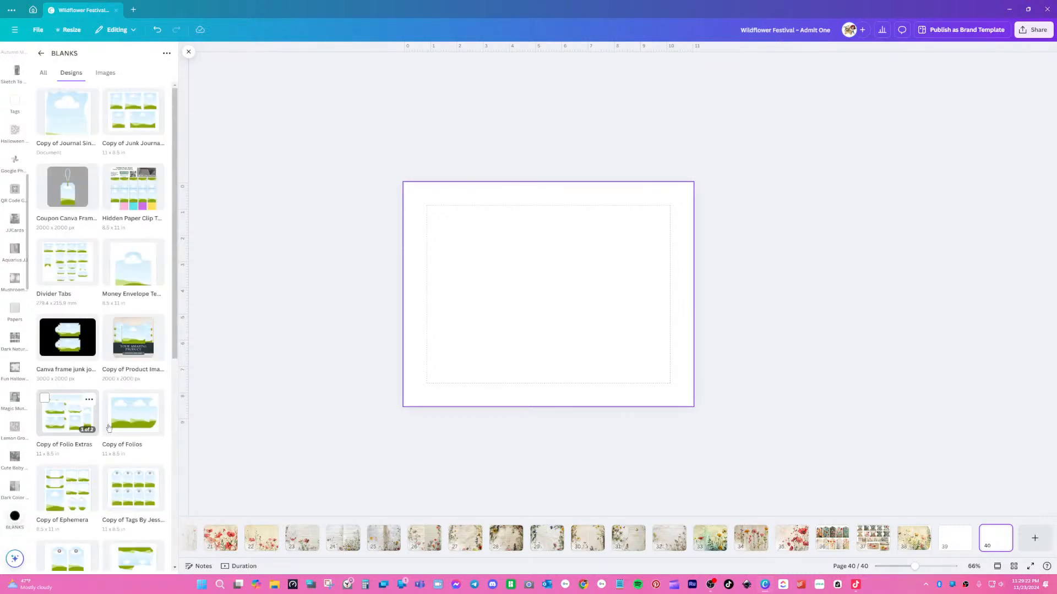
pyautogui.click(70, 420)
pyautogui.click(141, 152)
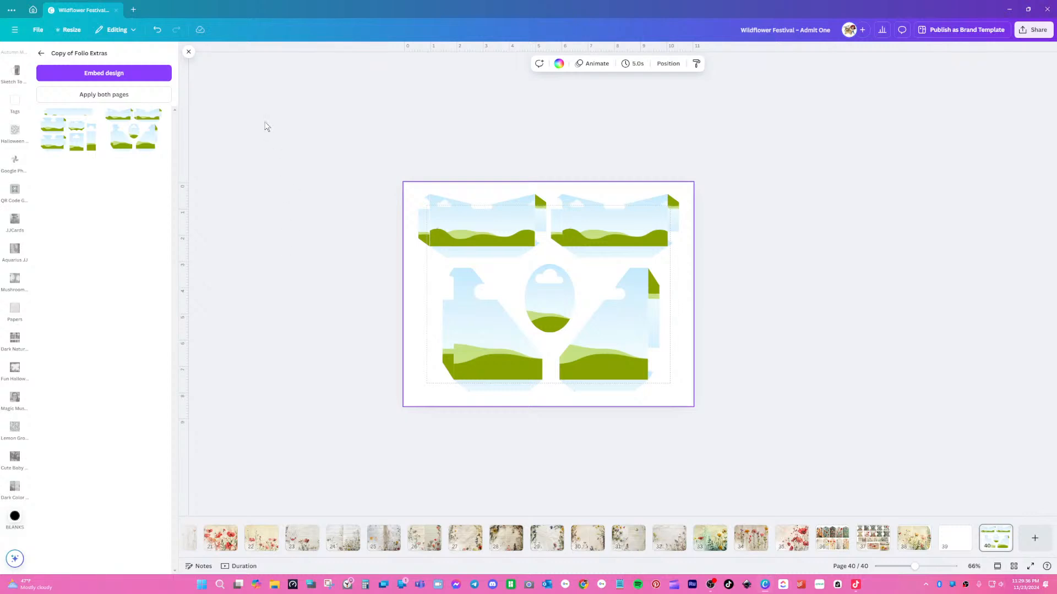
pyautogui.click(41, 53)
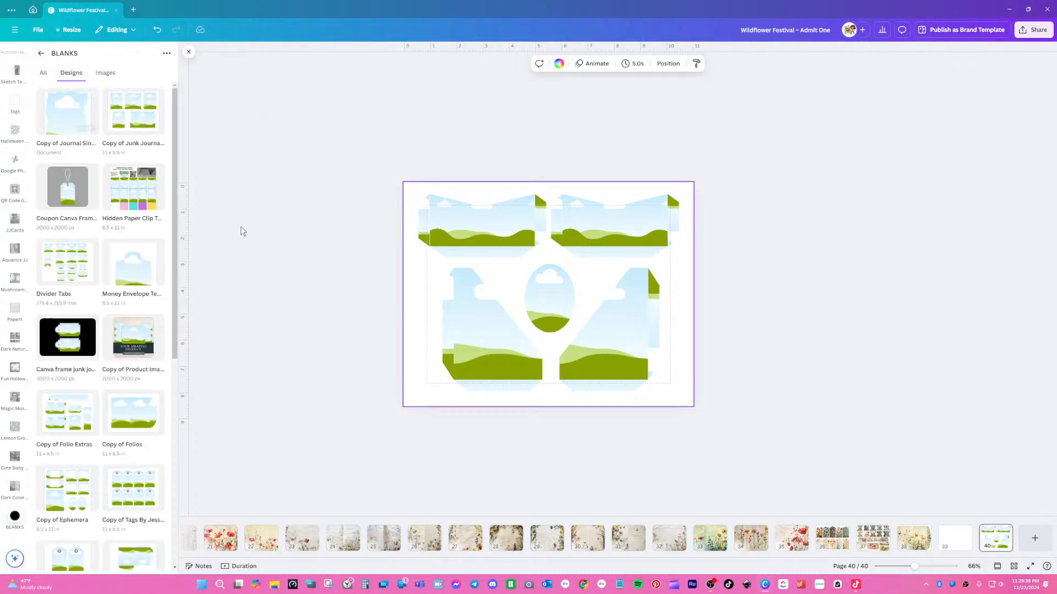
# - Select all the template frames on the page, enlarge them together to nearly the page width, and recentre them
pyautogui.moveTo(714, 186); pyautogui.dragTo(388, 379)
pyautogui.moveTo(679, 379); pyautogui.dragTo(701, 396)
pyautogui.moveTo(618, 354); pyautogui.dragTo(610, 355)
pyautogui.click(776, 331)
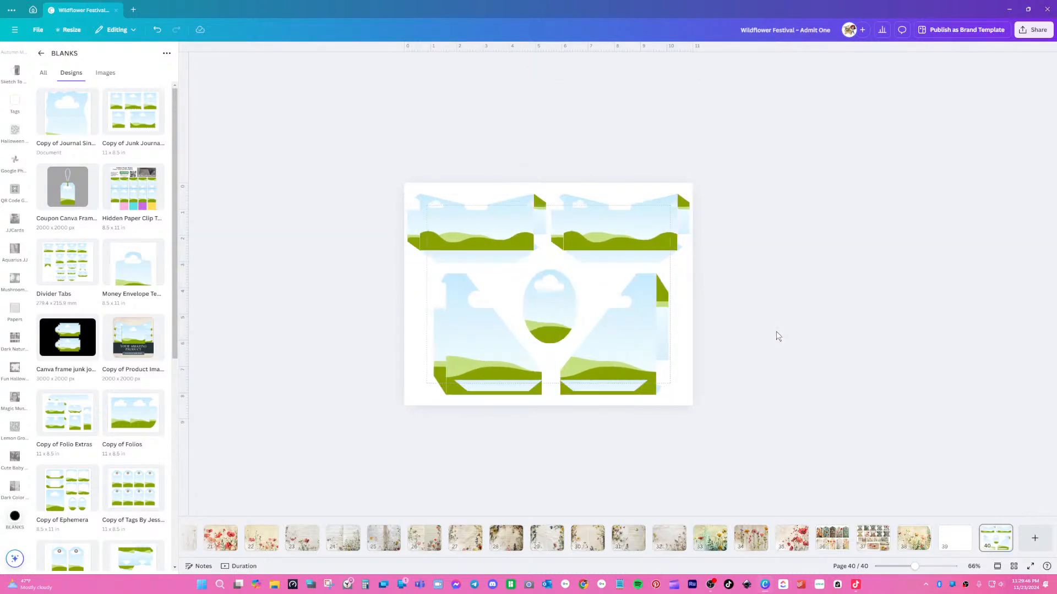
# - Move the two lower angled pockets, each with its side and bottom flaps, outward toward the page's side edges
pyautogui.moveTo(714, 298); pyautogui.dragTo(630, 376)
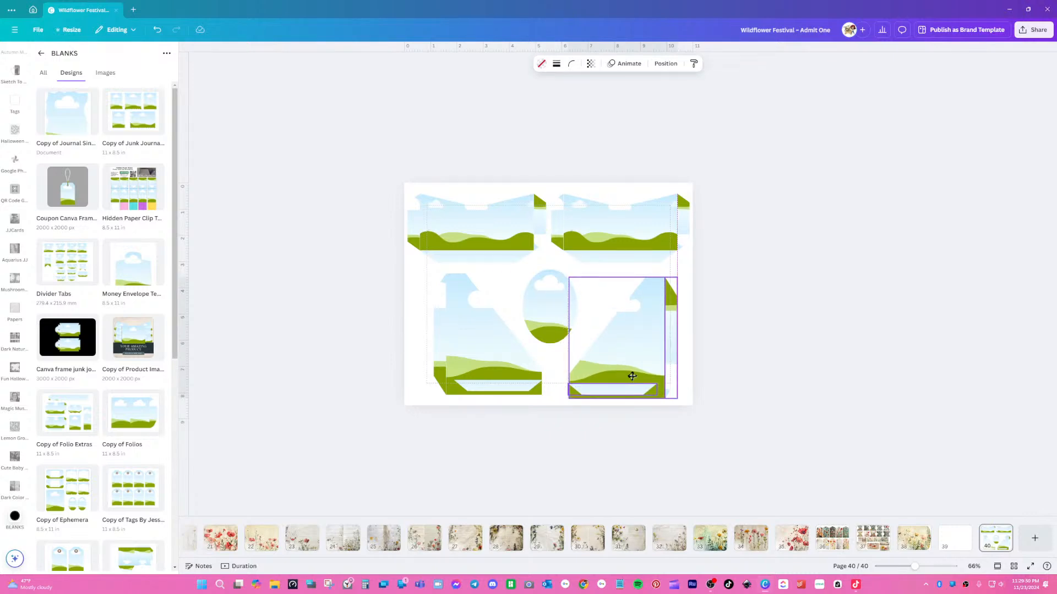
pyautogui.moveTo(632, 376); pyautogui.dragTo(632, 376)
pyautogui.click(747, 383)
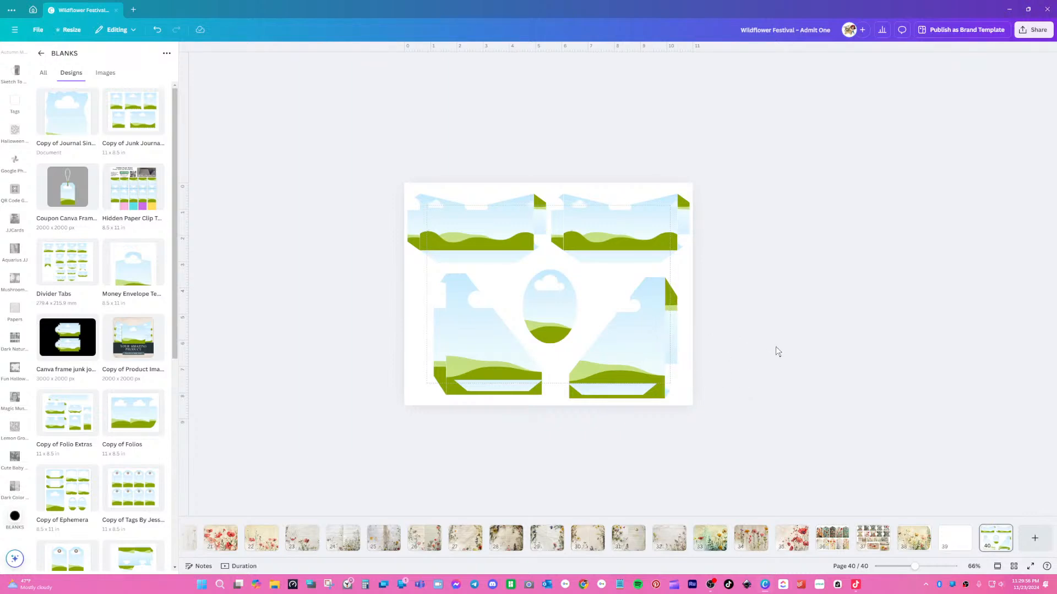
pyautogui.moveTo(406, 353); pyautogui.dragTo(484, 392)
pyautogui.moveTo(500, 357); pyautogui.dragTo(481, 357)
pyautogui.moveTo(739, 341); pyautogui.dragTo(641, 365)
pyautogui.click(766, 386)
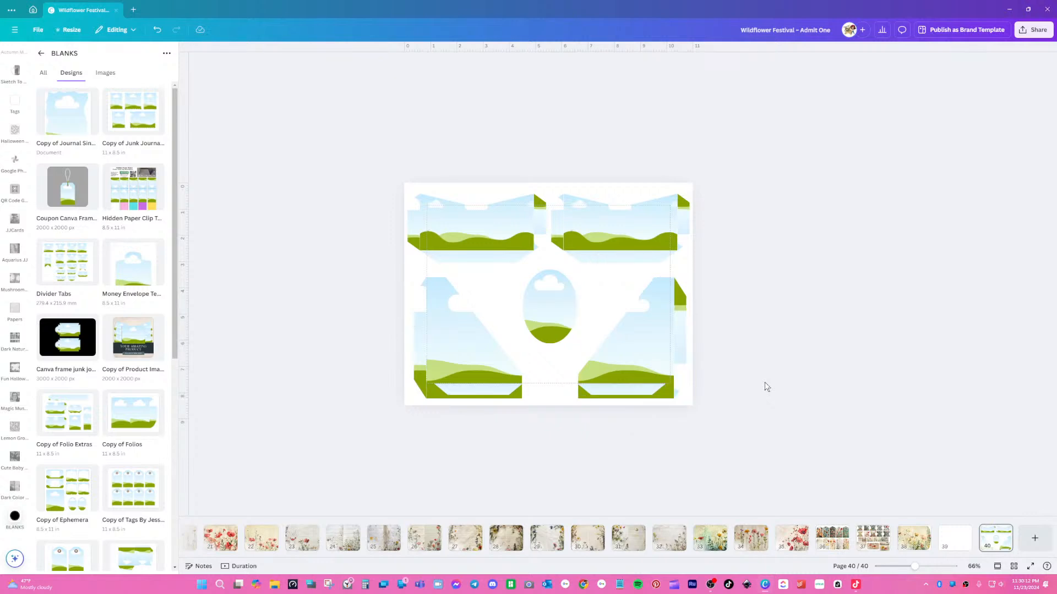
# - Enlarge the oval frame to about the pockets' height and centre it between the two lower pockets
pyautogui.click(551, 319)
pyautogui.moveTo(576, 344); pyautogui.dragTo(614, 375)
pyautogui.moveTo(555, 326); pyautogui.dragTo(535, 312)
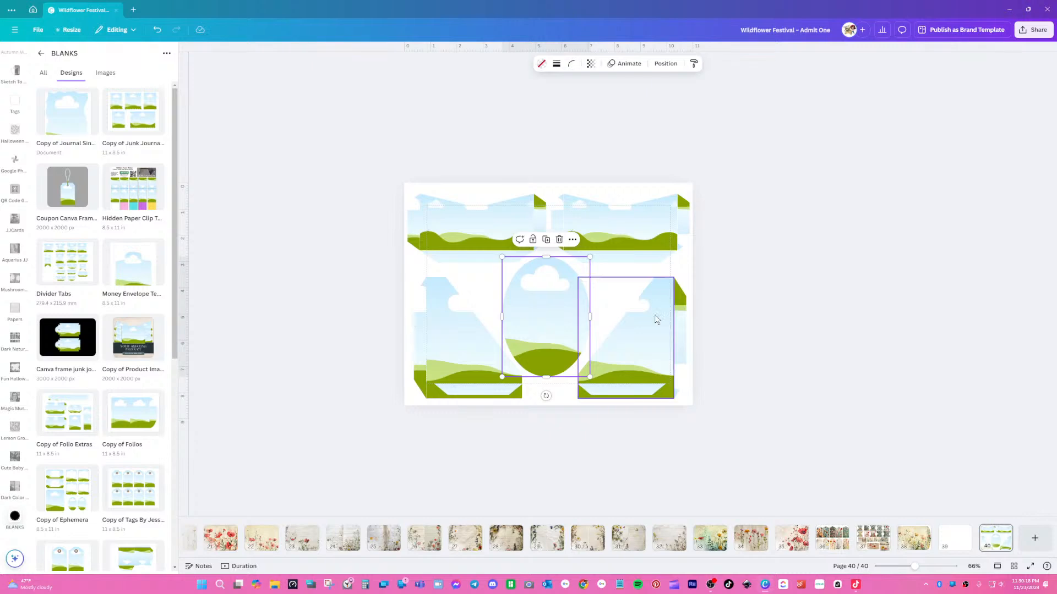
pyautogui.click(810, 312)
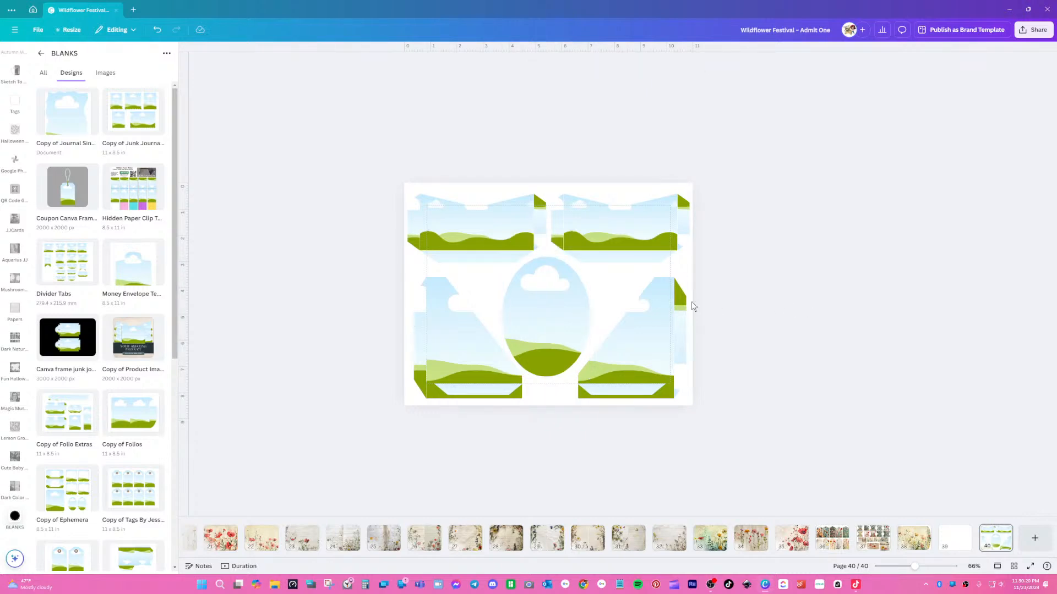
pyautogui.moveTo(558, 305); pyautogui.dragTo(560, 303)
pyautogui.click(770, 321)
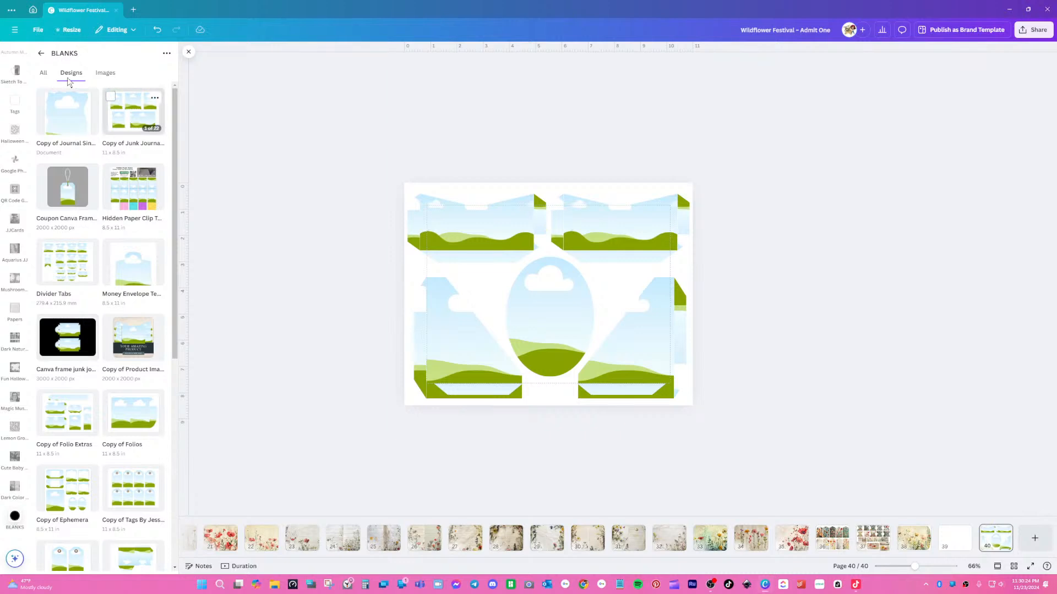
# - Fill the oval frame with the dark-background photo of an open floral book from the Wildflower Dream folder
pyautogui.click(41, 53)
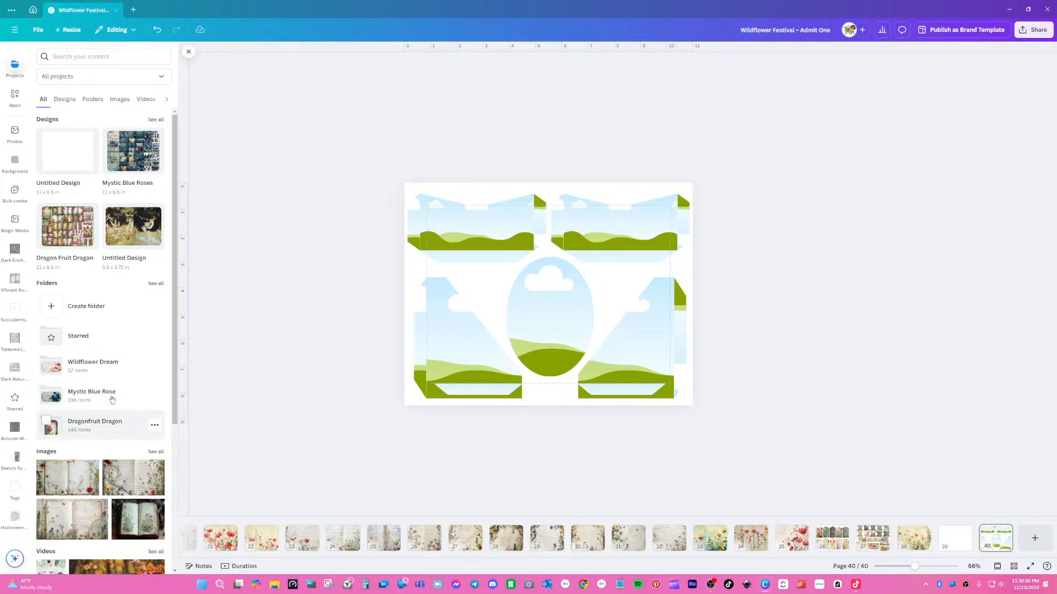
pyautogui.click(89, 366)
pyautogui.scroll(-10, 90, 362)
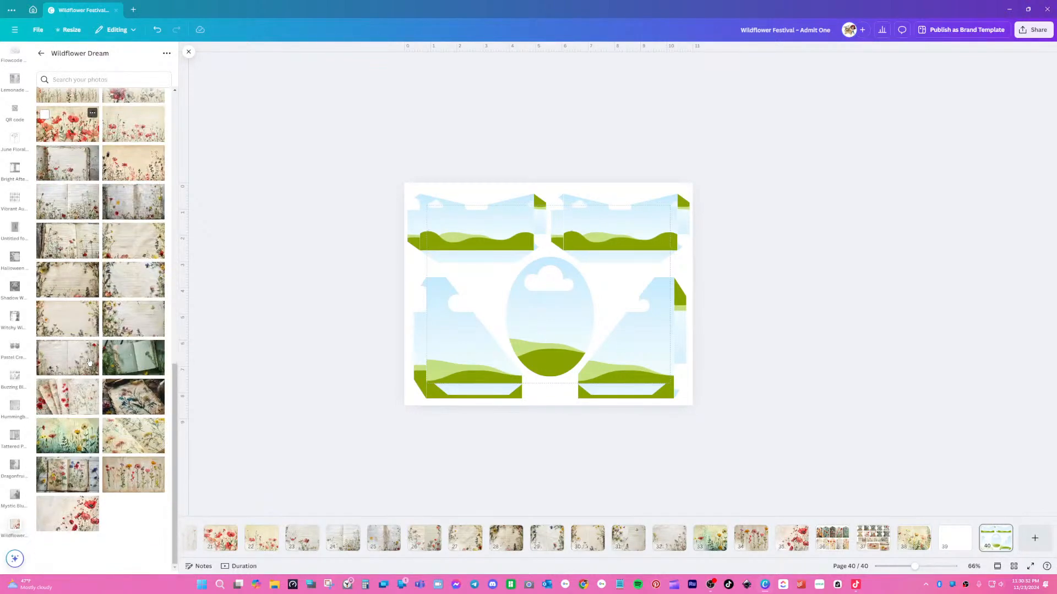
pyautogui.scroll(15, 89, 362)
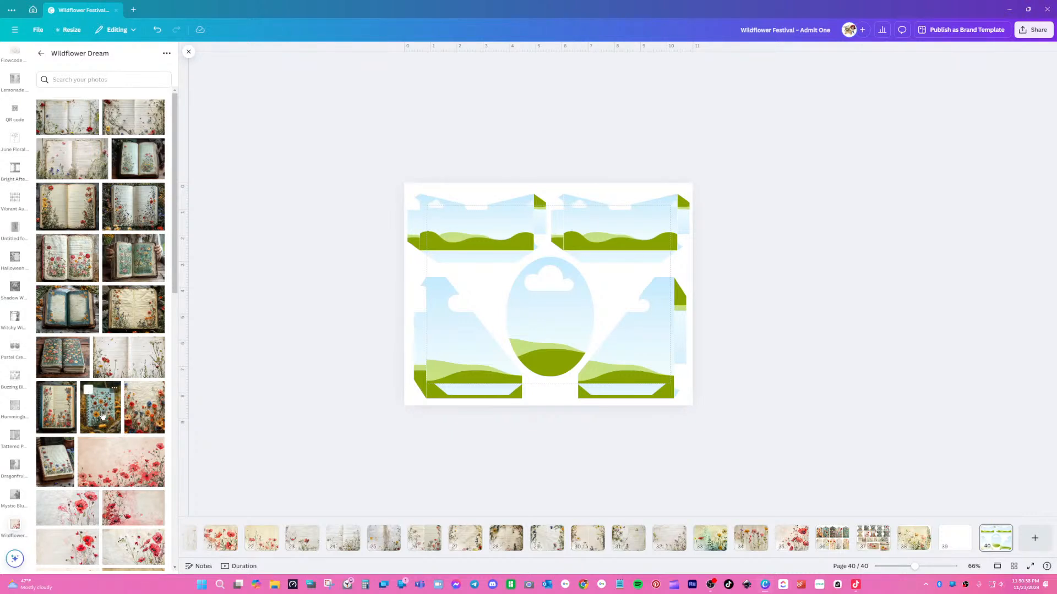
pyautogui.scroll(-5, 102, 417)
pyautogui.scroll(5, 102, 417)
pyautogui.moveTo(134, 146); pyautogui.dragTo(547, 307)
# - Enlarge and shift the book photo inside the oval until only the right page's flower bouquet fills it, and apply the crop
pyautogui.doubleClick(547, 307)
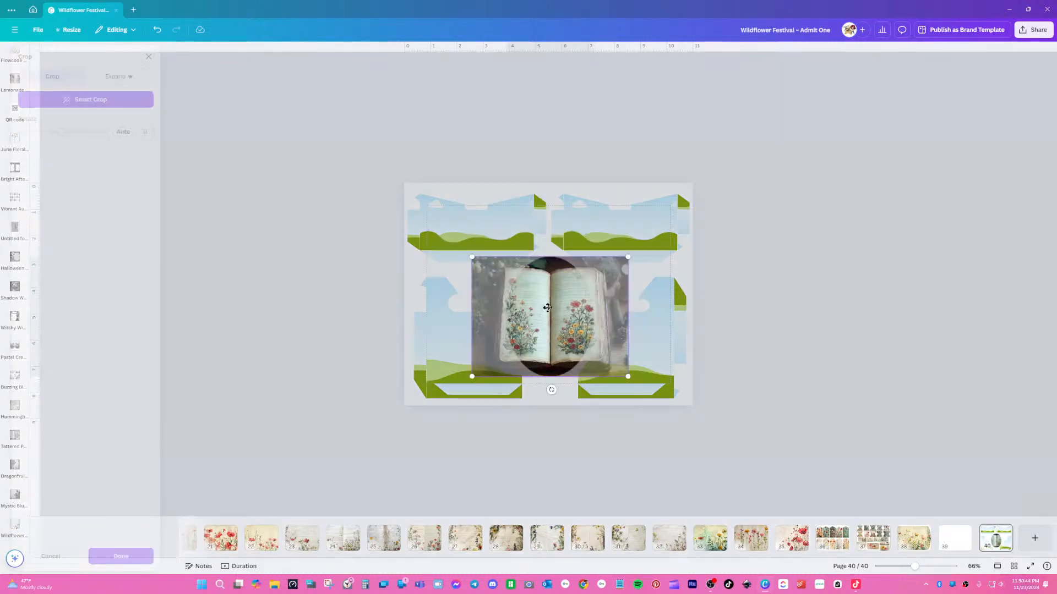
pyautogui.moveTo(470, 257); pyautogui.dragTo(347, 233)
pyautogui.moveTo(538, 297); pyautogui.dragTo(539, 331)
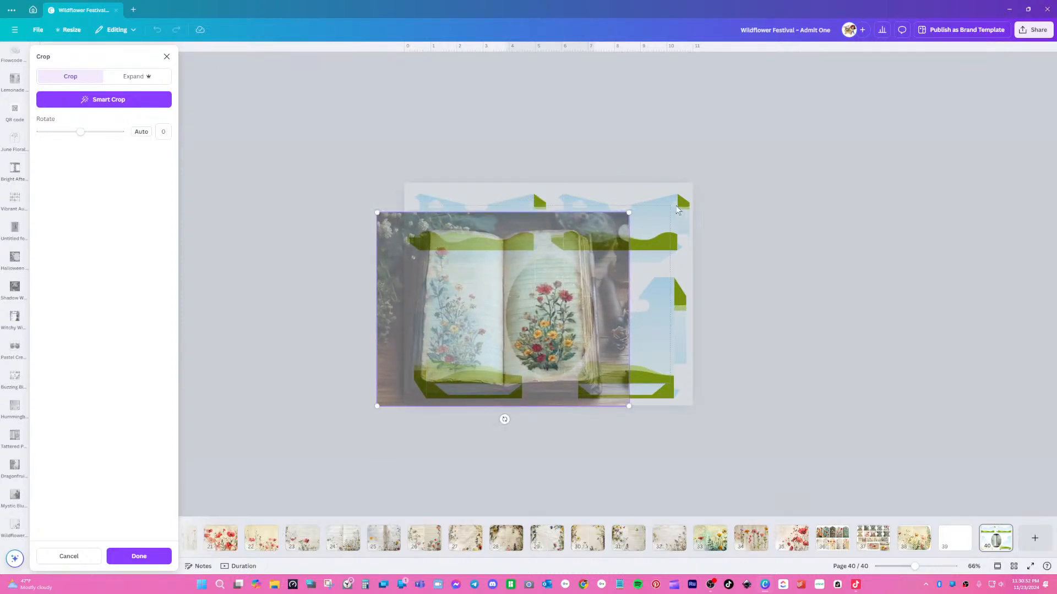
pyautogui.moveTo(637, 209); pyautogui.dragTo(682, 173)
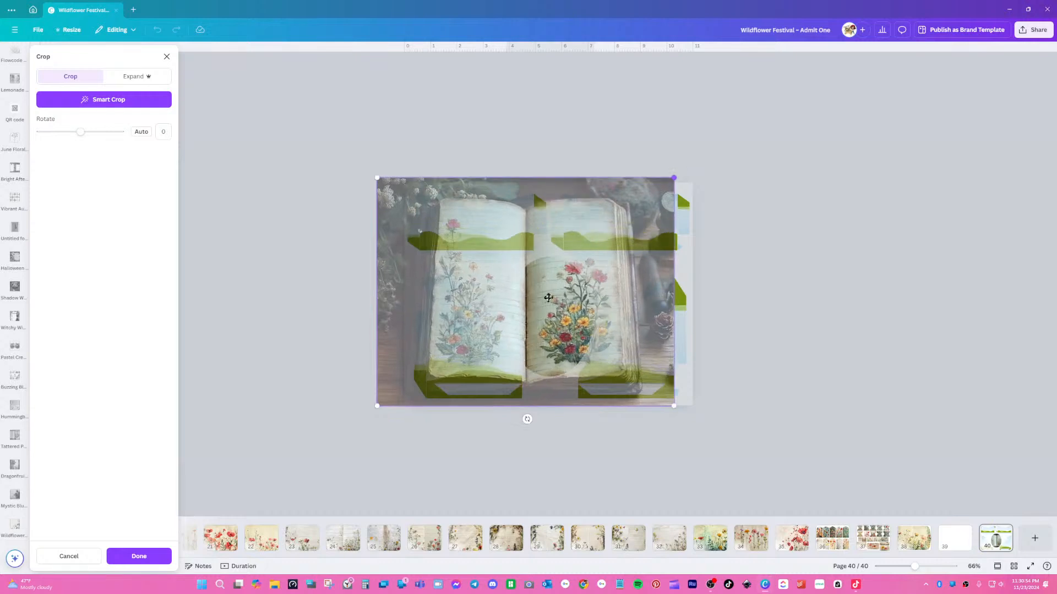
pyautogui.moveTo(553, 307); pyautogui.dragTo(528, 316)
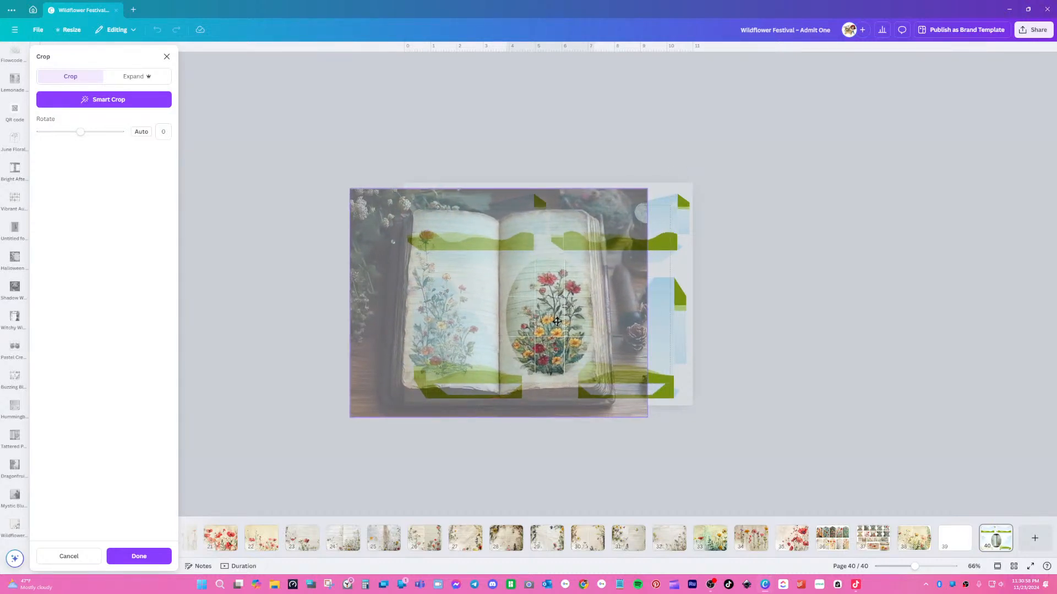
pyautogui.click(745, 336)
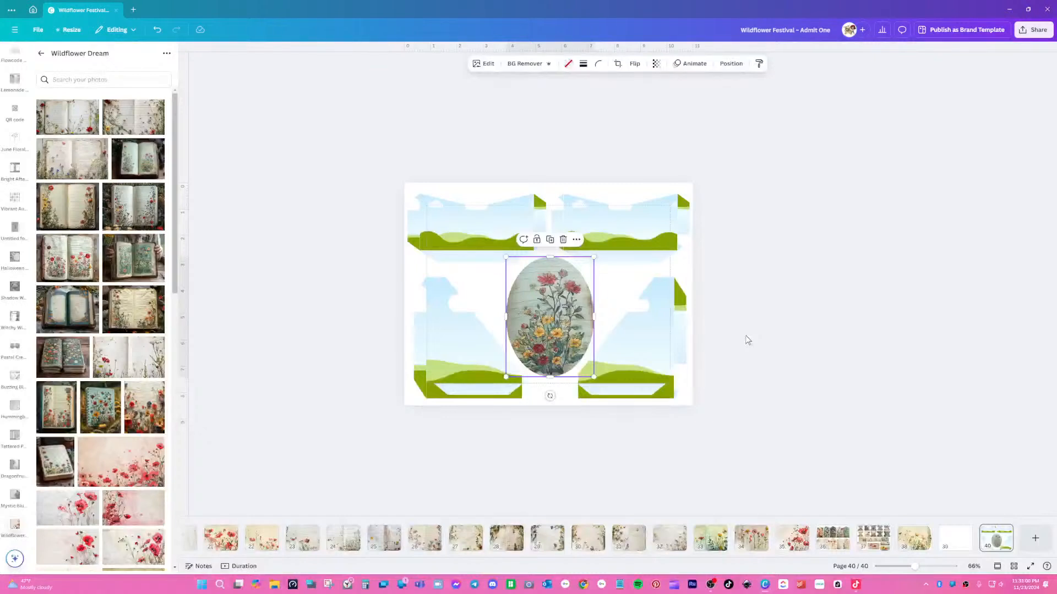
pyautogui.click(746, 340)
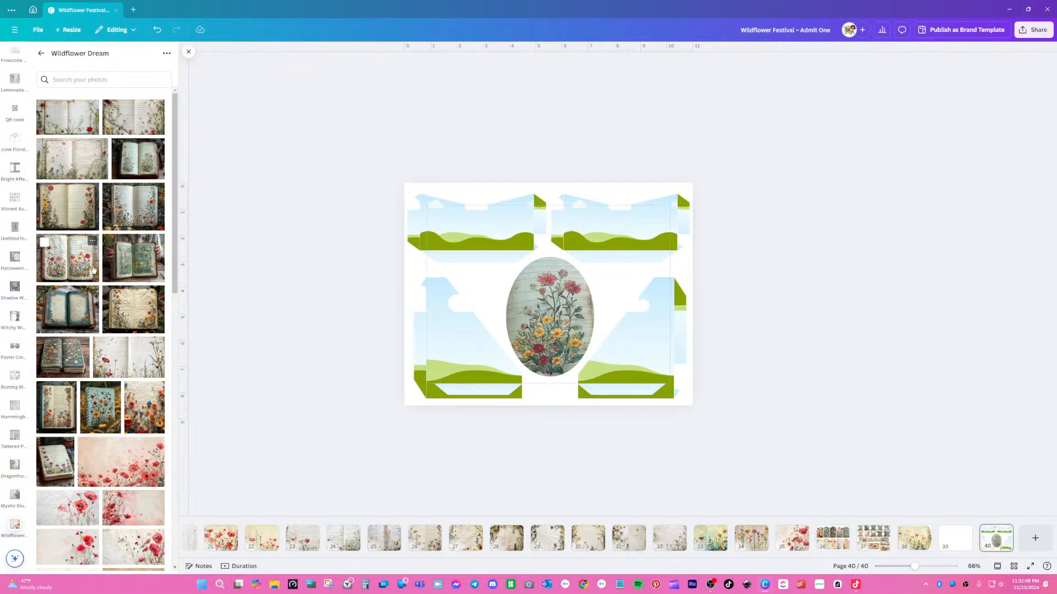
# - Fill the lower-left pocket's front with the photo of red, blue and orange wildflowers on crumpled paper, keeping its default crop
pyautogui.scroll(-2, 145, 407)
pyautogui.moveTo(144, 328); pyautogui.dragTo(462, 357)
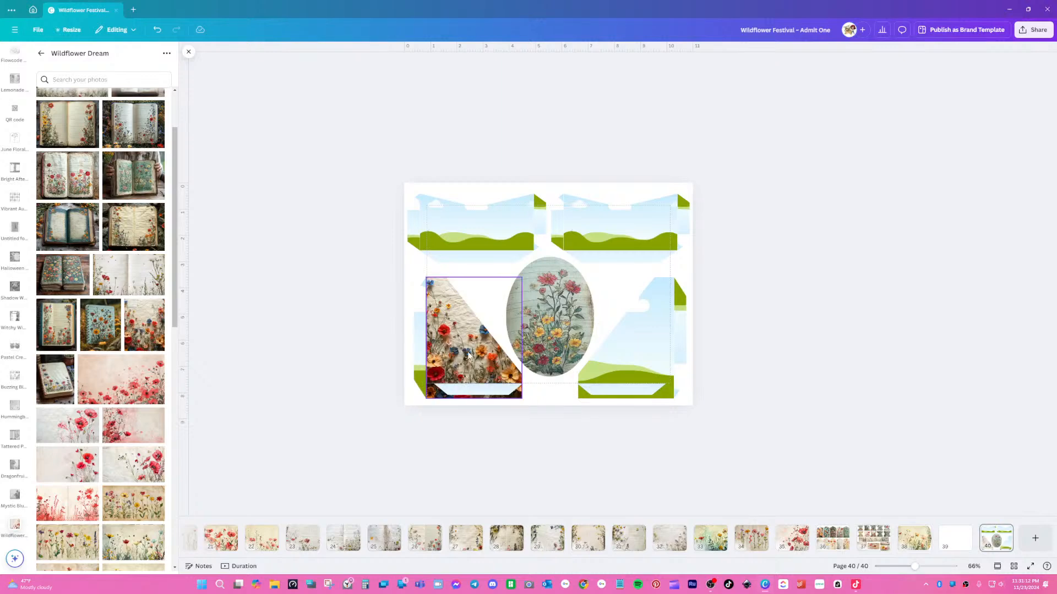
pyautogui.doubleClick(463, 356)
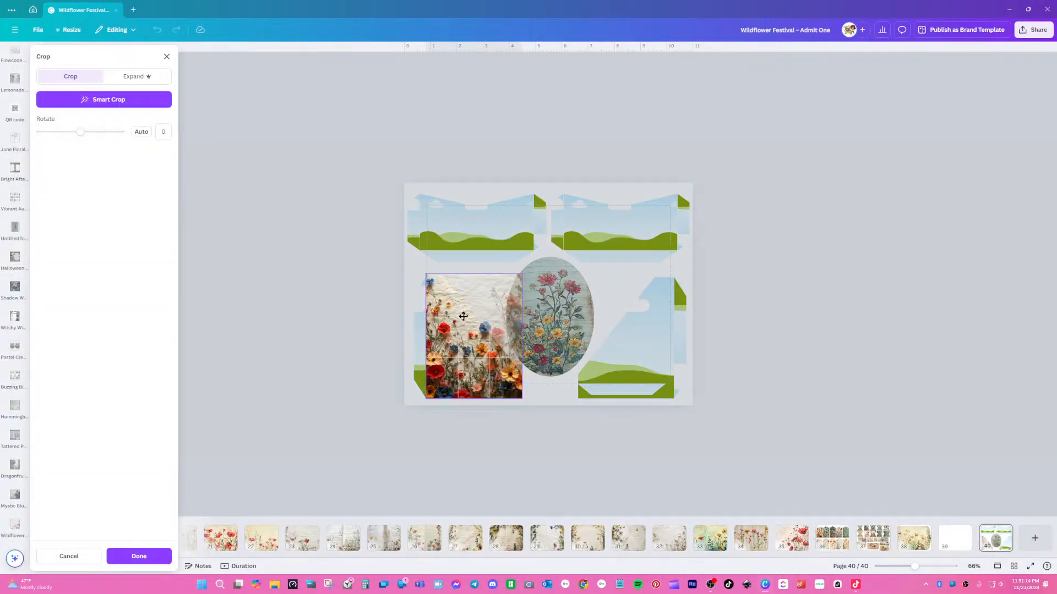
pyautogui.click(524, 450)
# - Move the lower-left pocket's front and side flap up and align the bottom flap against the front's lower edge
pyautogui.moveTo(469, 359); pyautogui.dragTo(418, 369)
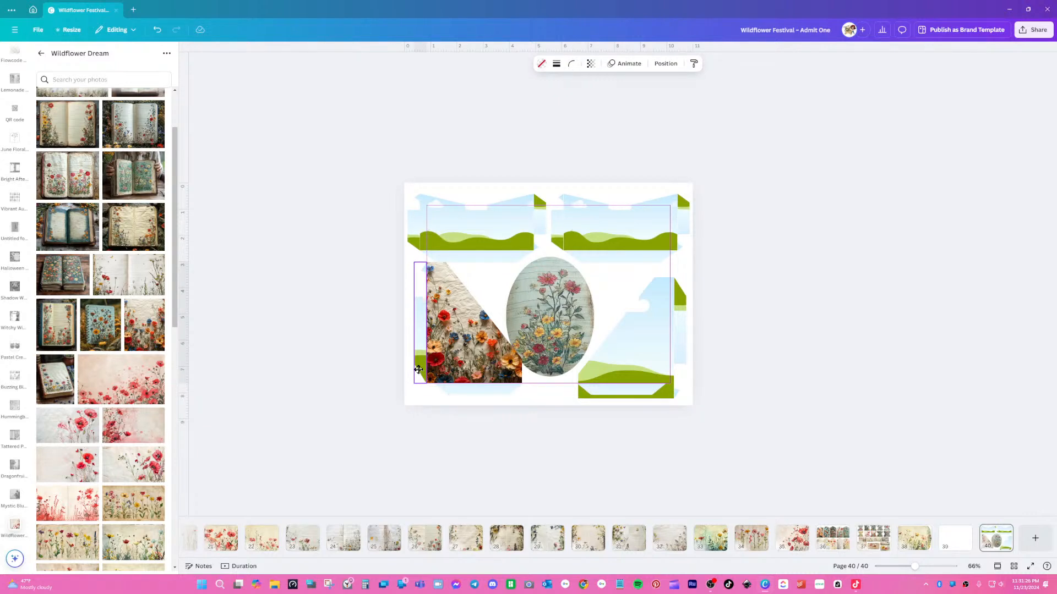
pyautogui.moveTo(419, 369); pyautogui.dragTo(416, 372)
pyautogui.click(456, 393)
pyautogui.moveTo(457, 393); pyautogui.dragTo(450, 389)
pyautogui.moveTo(515, 394); pyautogui.dragTo(524, 395)
pyautogui.click(477, 432)
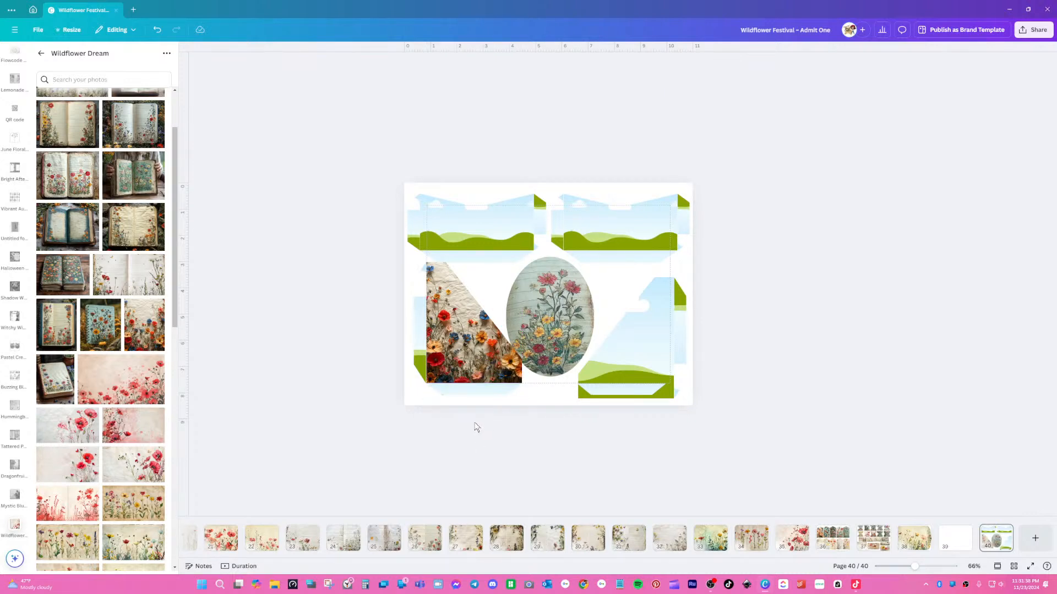
# - Group the lower-left pocket's front with its side and bottom flaps and move the group slightly down and left
pyautogui.click(449, 393)
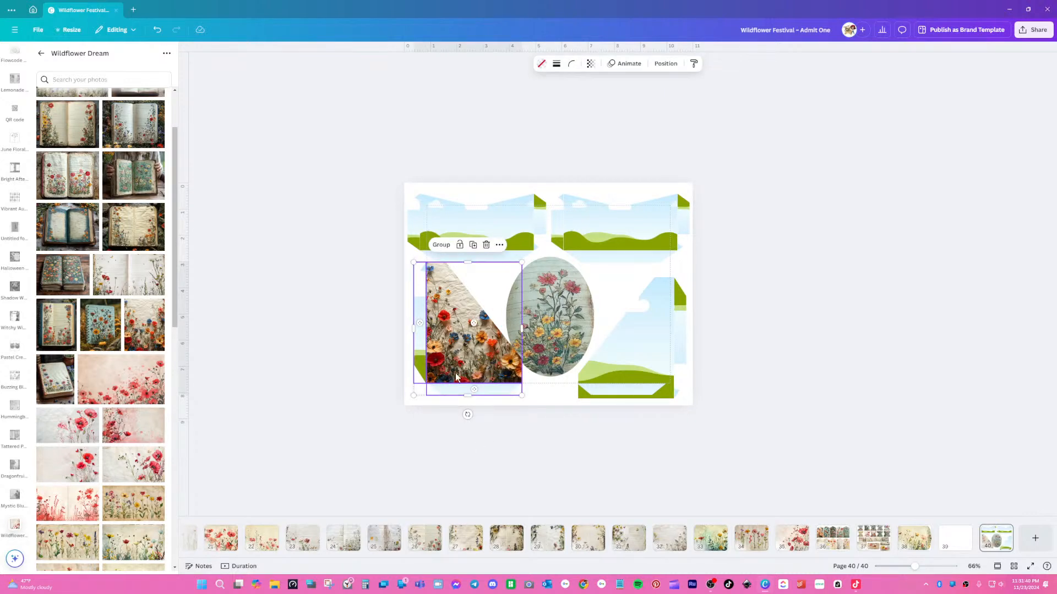
pyautogui.click(437, 319)
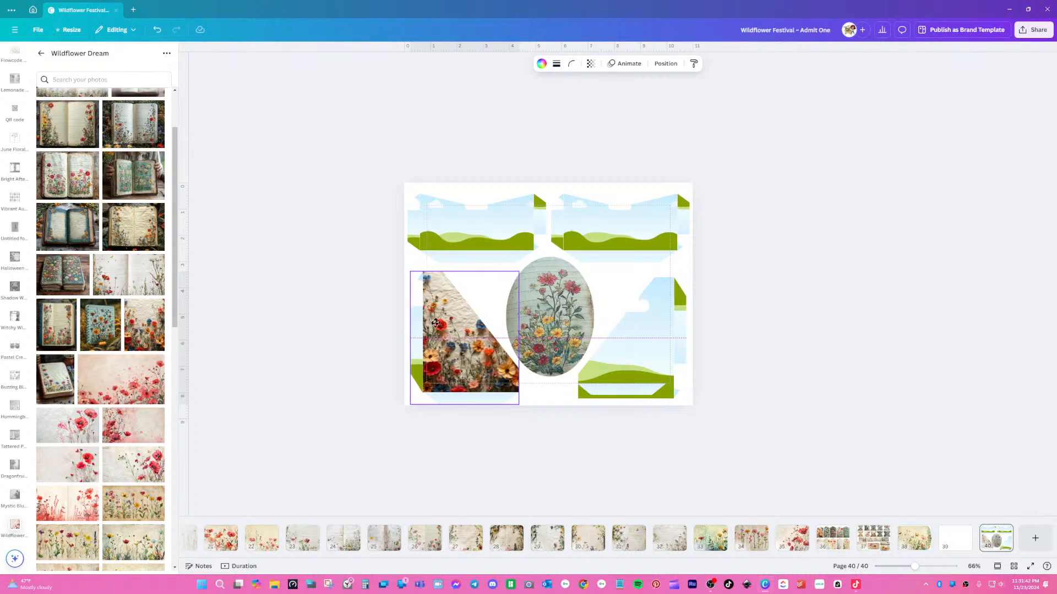
pyautogui.moveTo(437, 319); pyautogui.dragTo(433, 319)
# - Raise the lower-right pocket's front and side flap level with the left pocket, and fit the bottom flap beneath the front
pyautogui.click(656, 358)
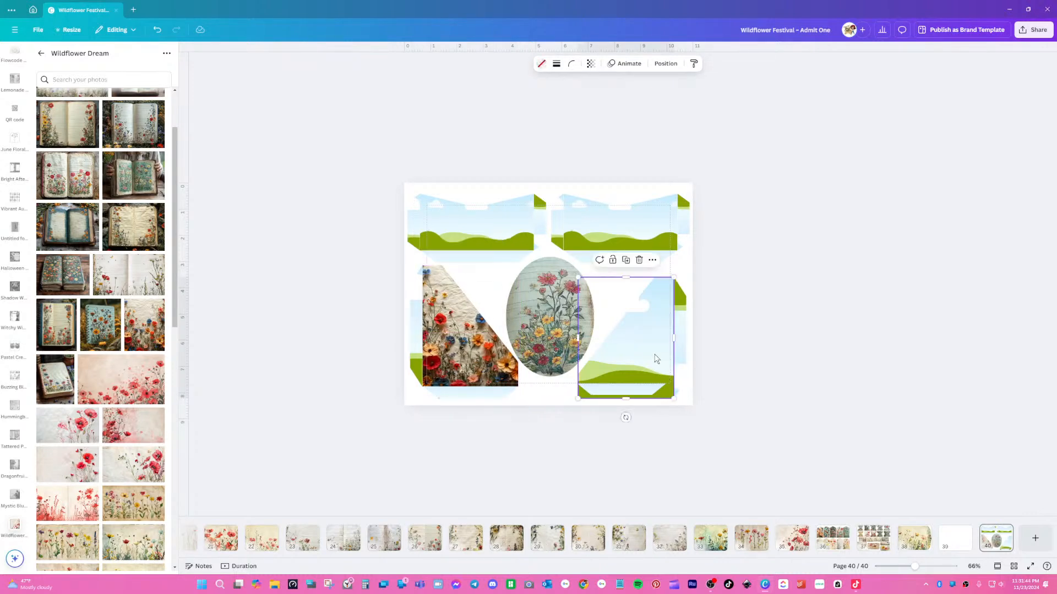
pyautogui.moveTo(646, 353); pyautogui.dragTo(680, 319)
pyautogui.click(681, 333)
pyautogui.moveTo(621, 390); pyautogui.dragTo(674, 399)
pyautogui.click(731, 345)
# - Group the lower-right pocket's front and two flaps, and shift the group slightly toward the page's right edge
pyautogui.moveTo(733, 318); pyautogui.dragTo(632, 407)
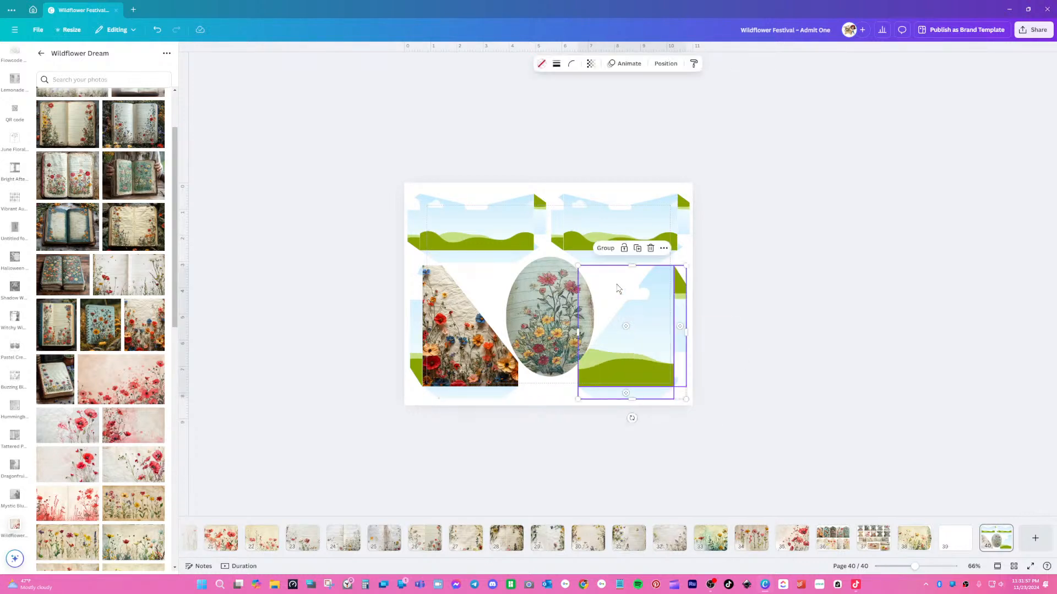
pyautogui.click(756, 365)
pyautogui.click(556, 329)
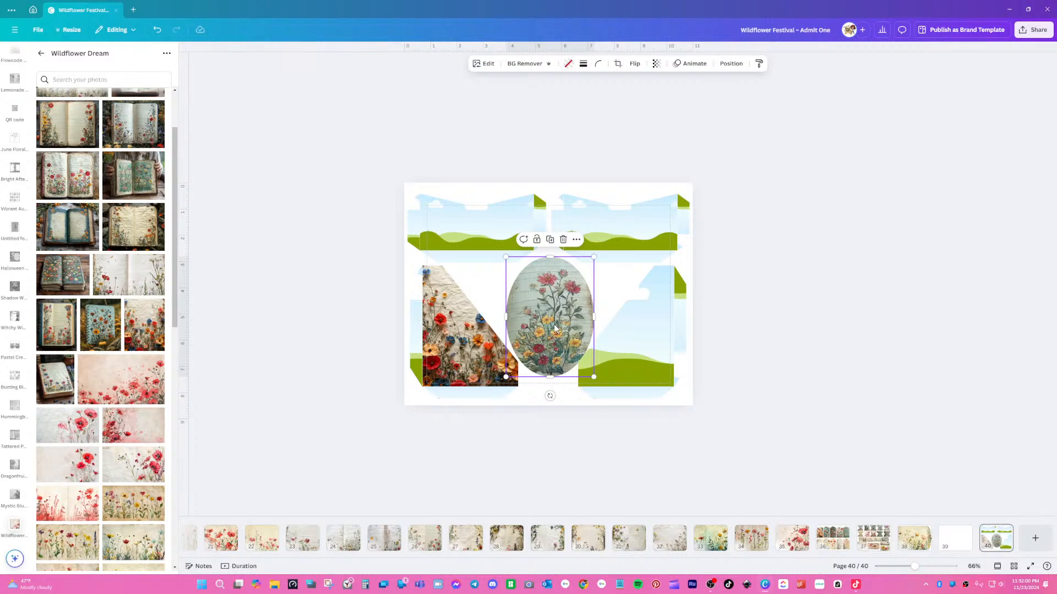
pyautogui.click(658, 371)
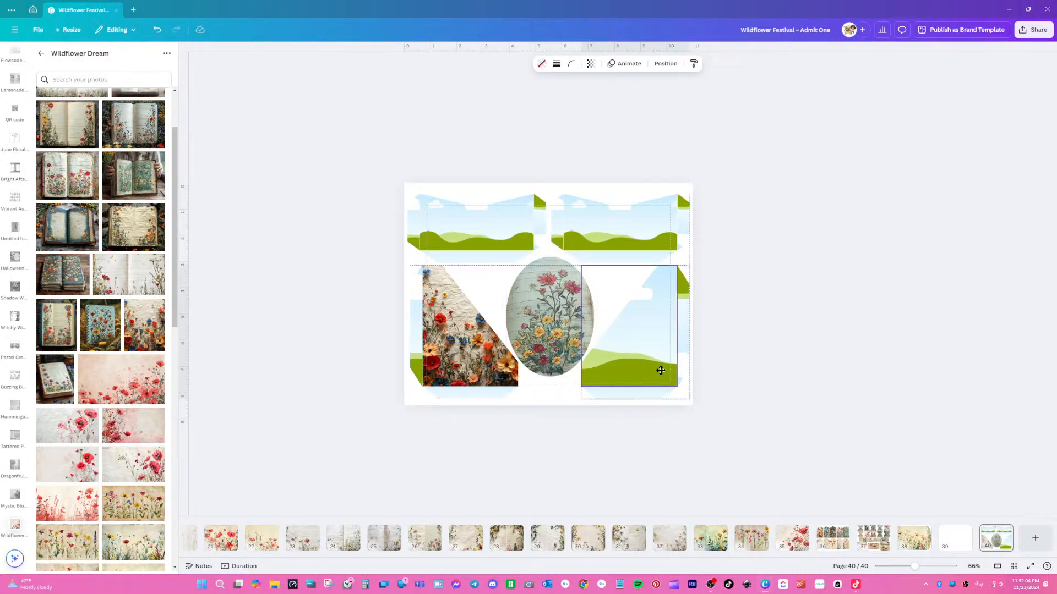
pyautogui.click(768, 379)
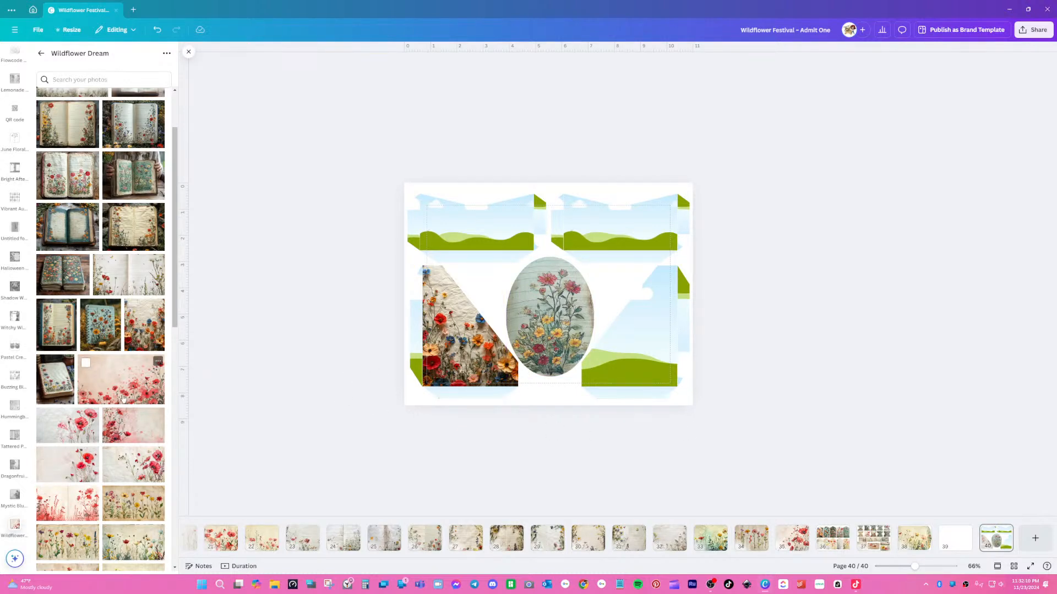
# - Fill the lower-right pocket's front with the photo of the lined journal page bordered by wildflowers, and accept its default crop
pyautogui.moveTo(57, 343); pyautogui.dragTo(655, 378)
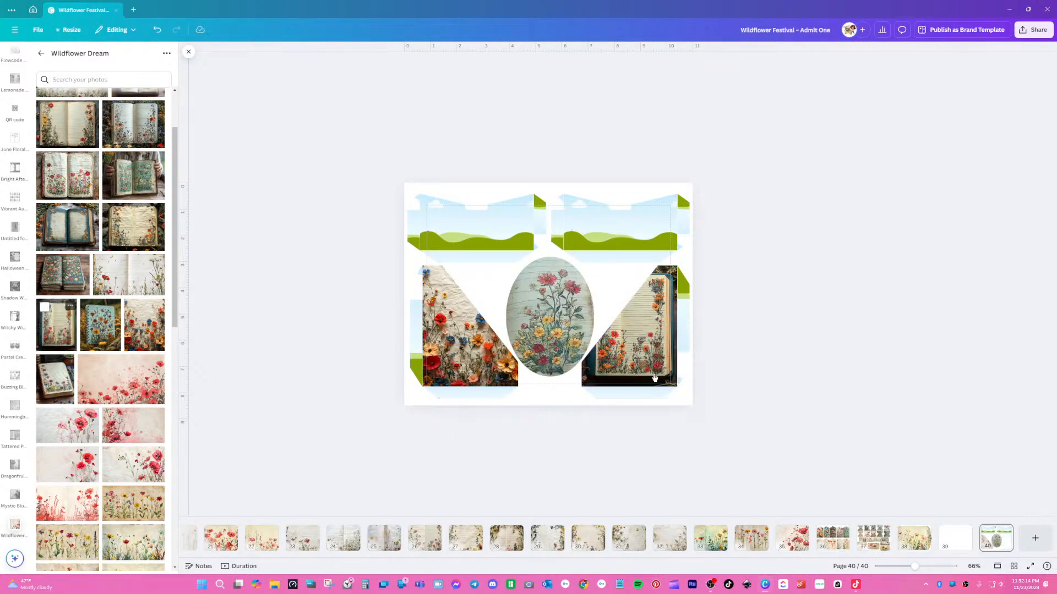
pyautogui.doubleClick(663, 380)
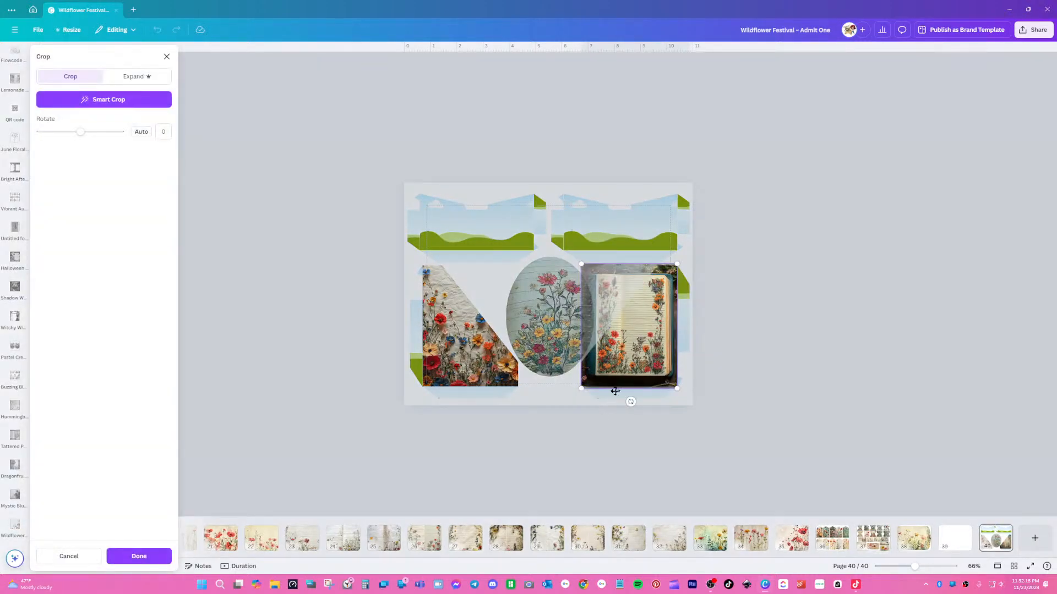
pyautogui.click(138, 556)
# - Replace the lower-right pocket front's photo with the aged-paper photo edged with delicate pink wildflowers, and accept its default crop
pyautogui.scroll(-5, 139, 450)
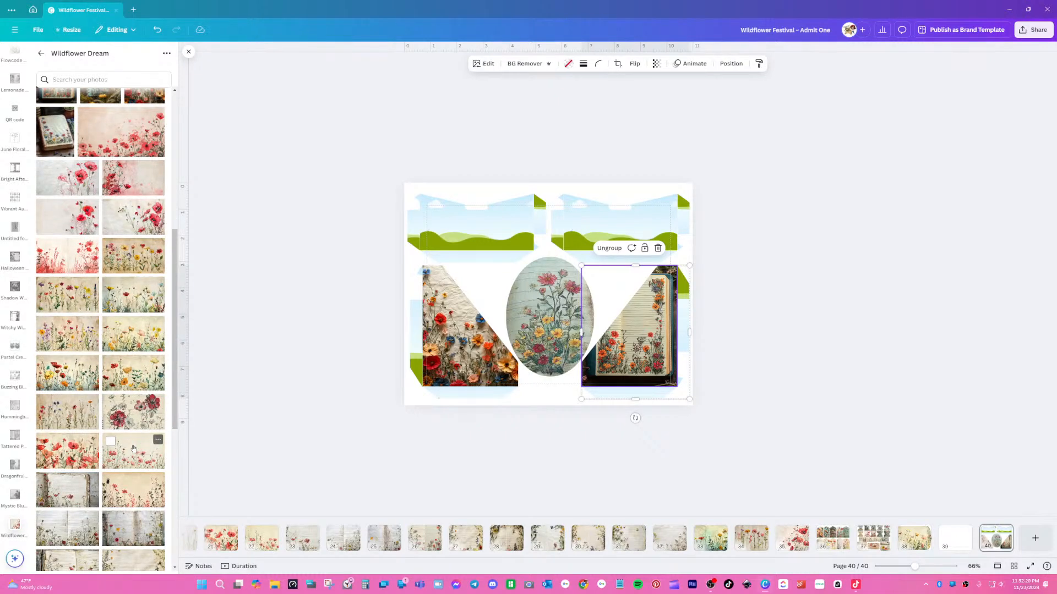
pyautogui.scroll(-10, 133, 448)
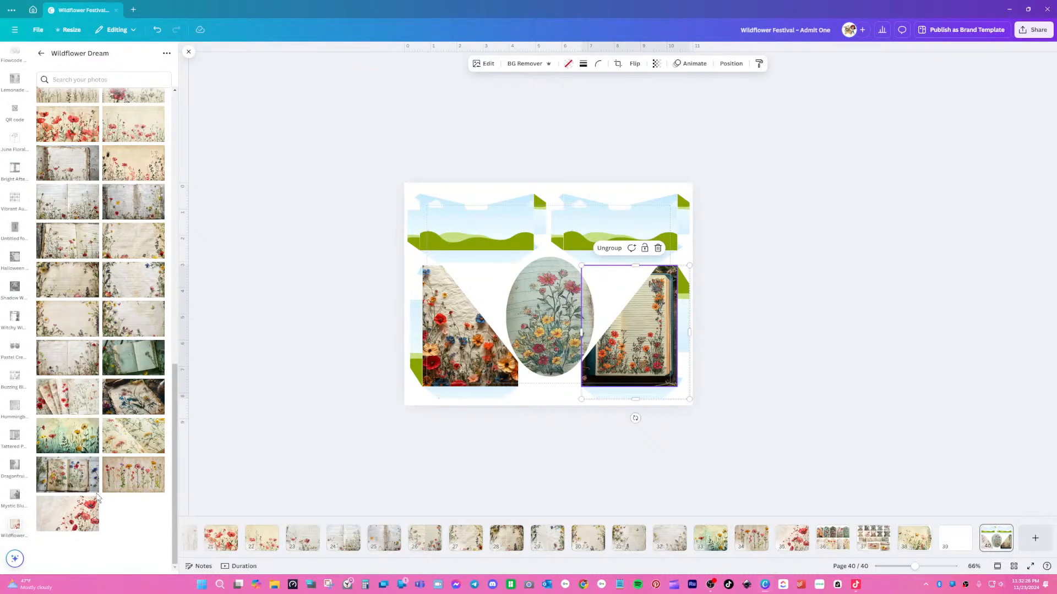
pyautogui.moveTo(91, 346); pyautogui.dragTo(585, 341)
pyautogui.doubleClick(619, 346)
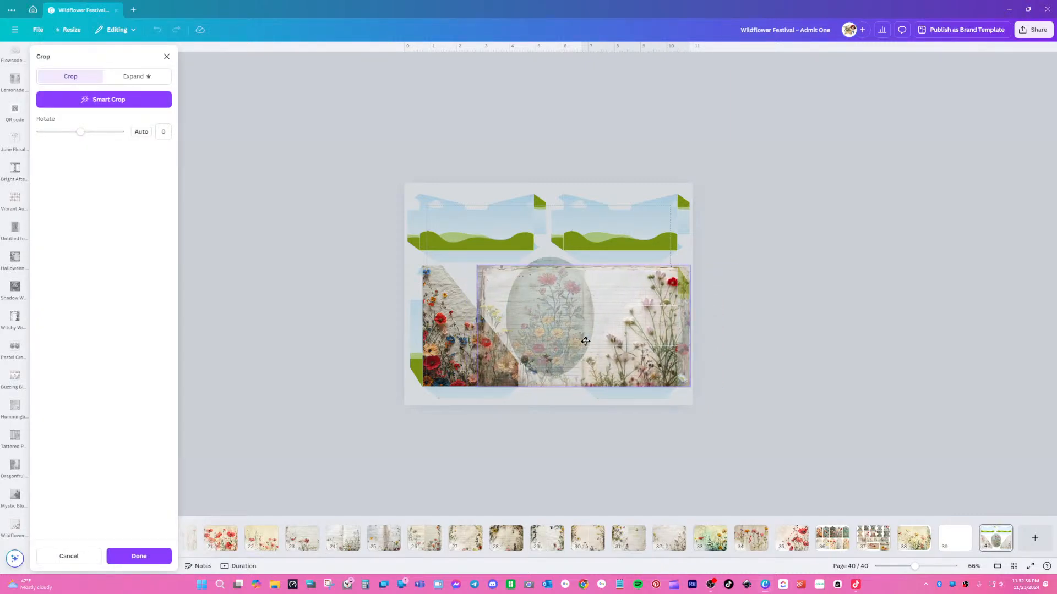
pyautogui.click(651, 471)
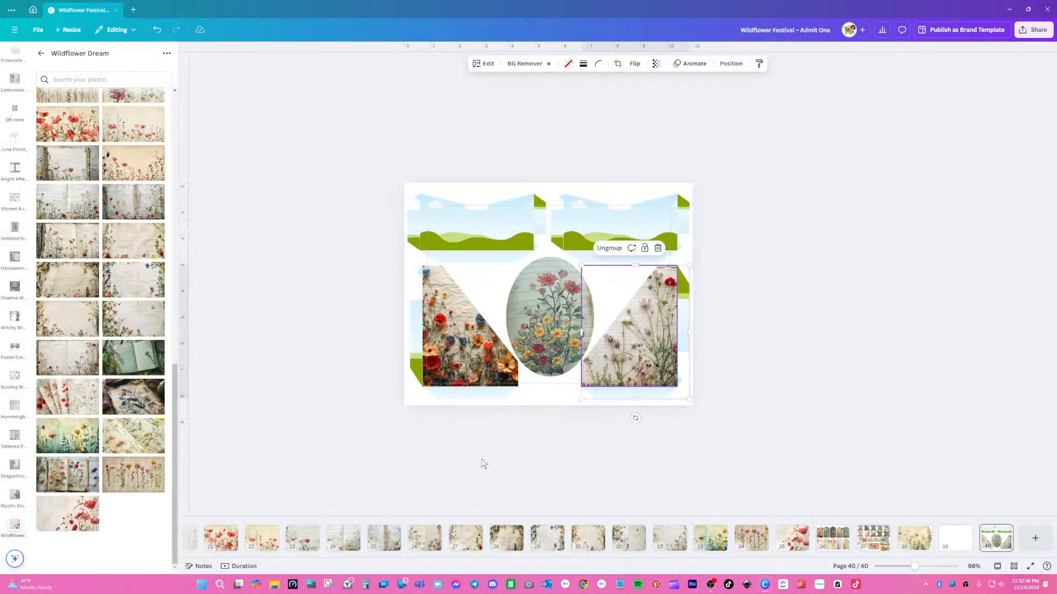
# - Colour the lower-left pocket's side and bottom flaps pale sage green, taken from the photo colours
pyautogui.scroll(15, 147, 411)
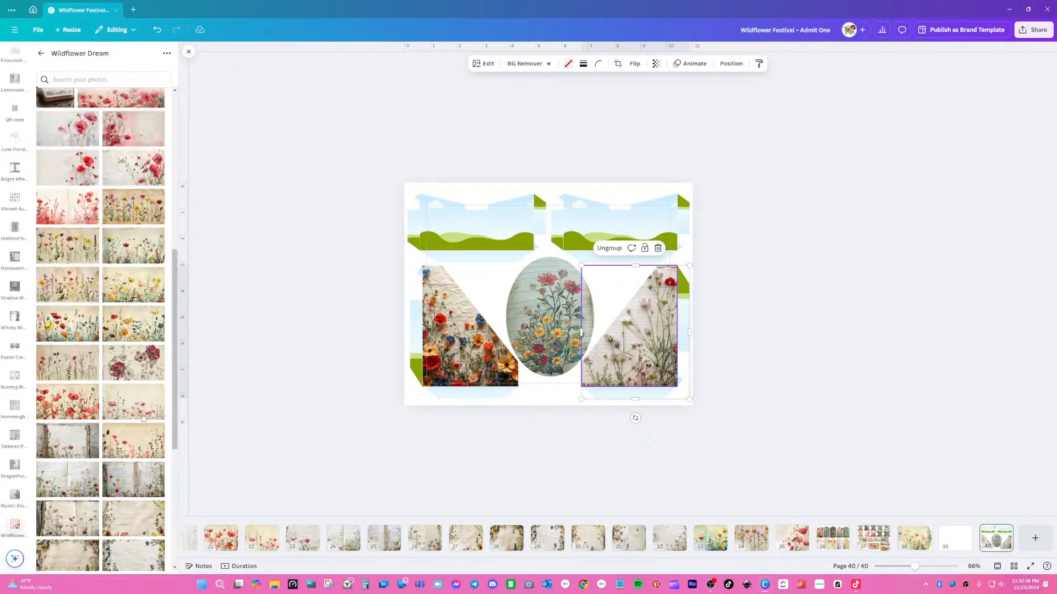
pyautogui.click(476, 380)
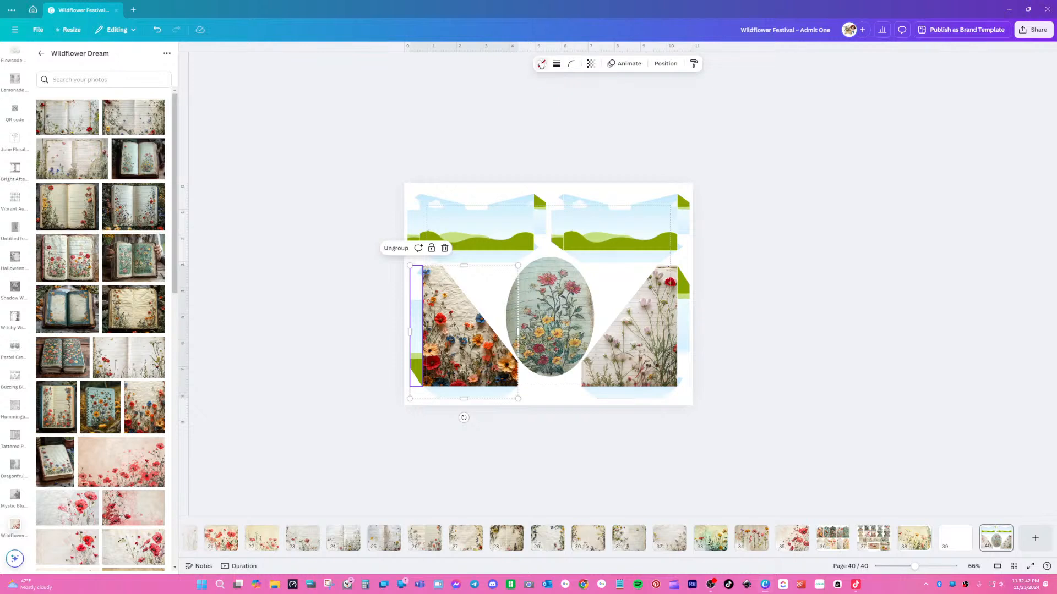
pyautogui.click(541, 63)
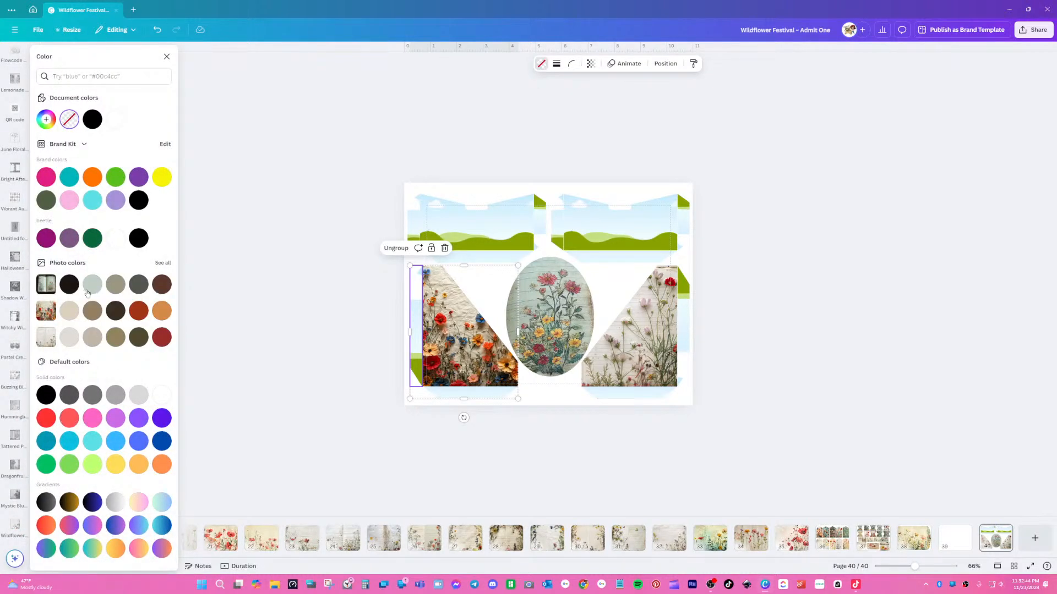
pyautogui.click(92, 284)
pyautogui.click(463, 394)
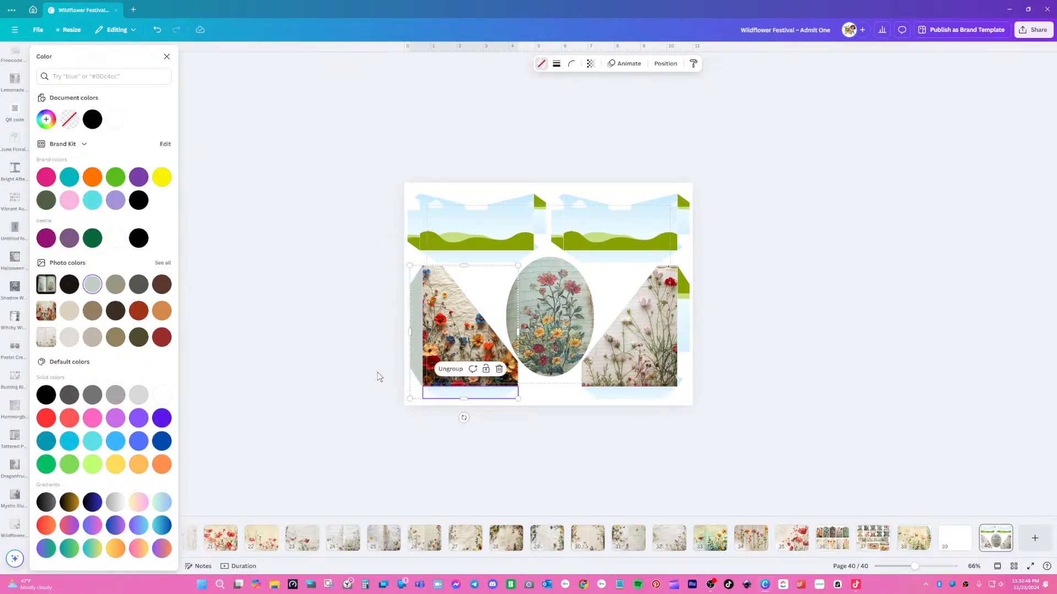
pyautogui.click(92, 284)
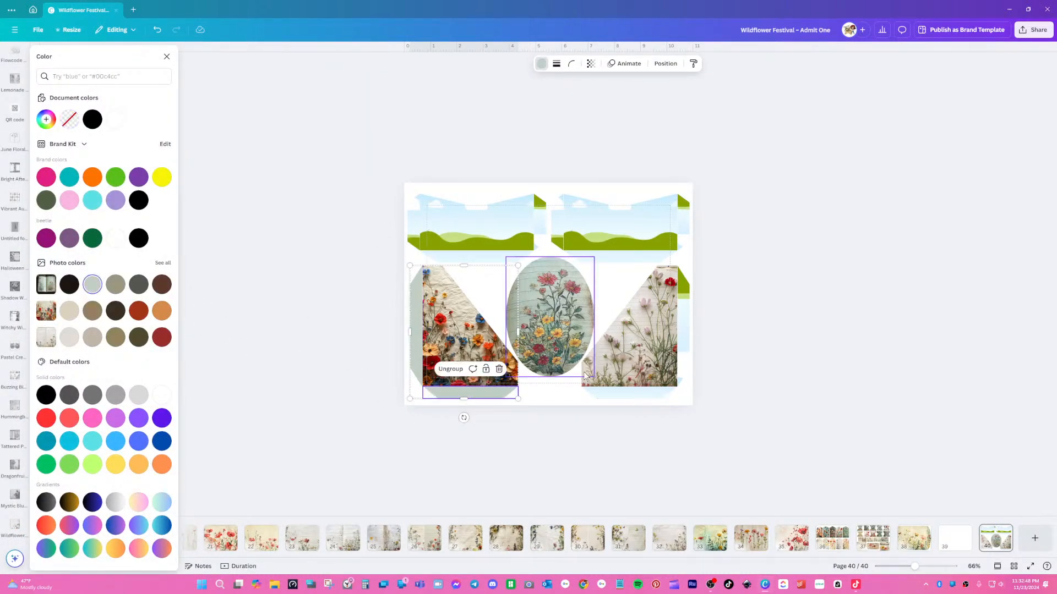
# - Apply the same pale sage green to the lower-right pocket's bottom and side flaps
pyautogui.click(601, 394)
pyautogui.click(687, 328)
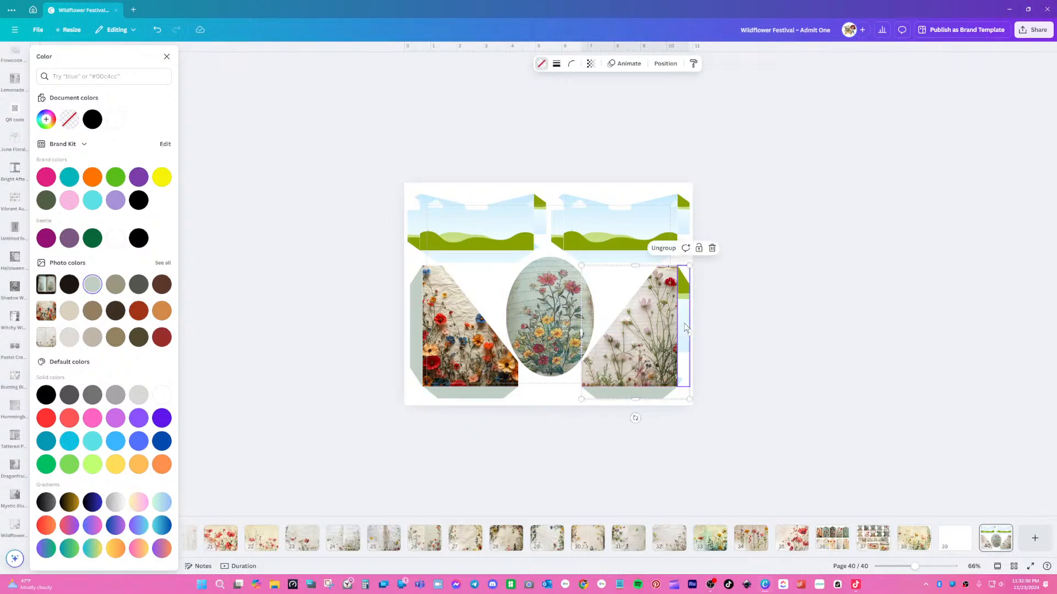
pyautogui.click(91, 285)
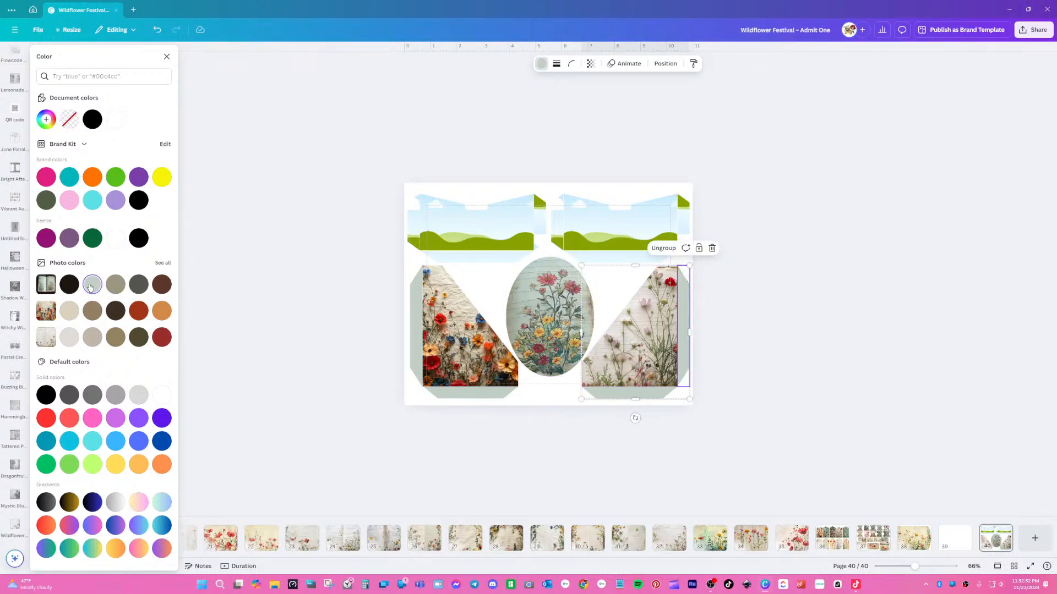
# - Colour all three flaps of the upper-left pocket with the pale sage green photo colour
pyautogui.click(407, 230)
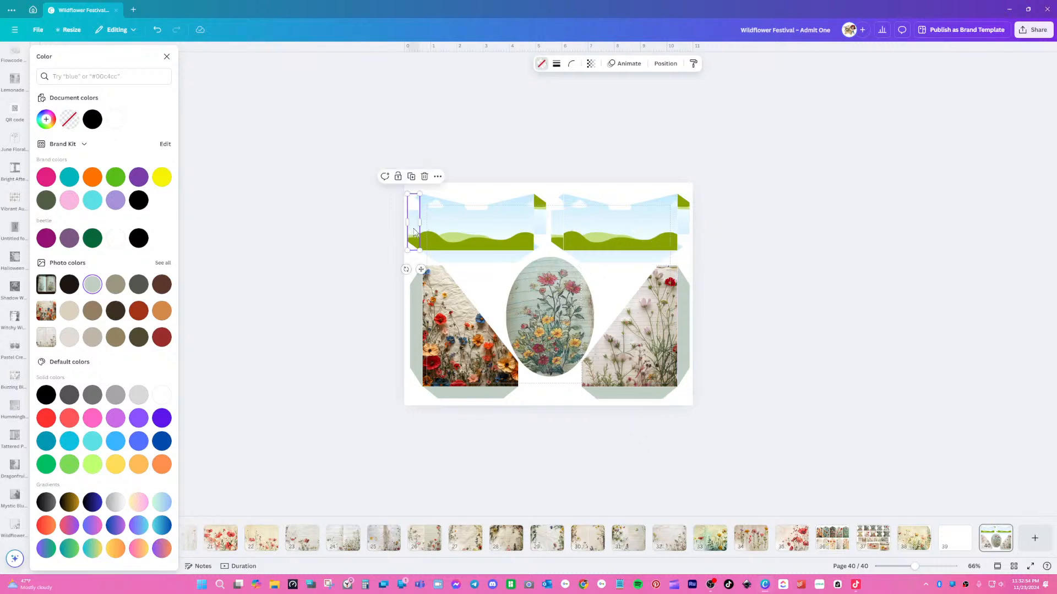
pyautogui.click(91, 285)
pyautogui.press('Tab')
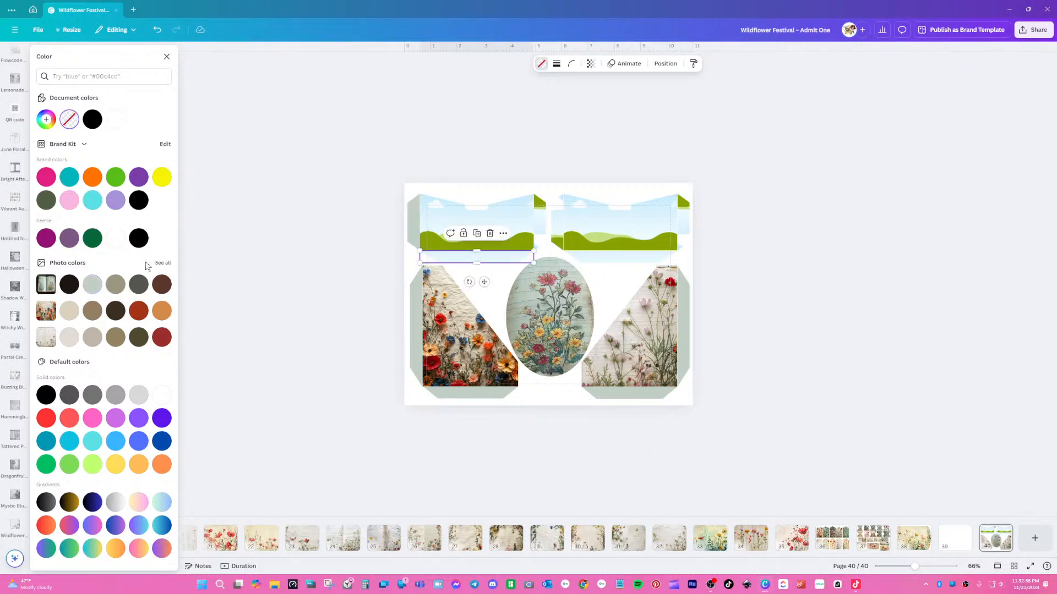
pyautogui.click(93, 283)
pyautogui.press('Tab')
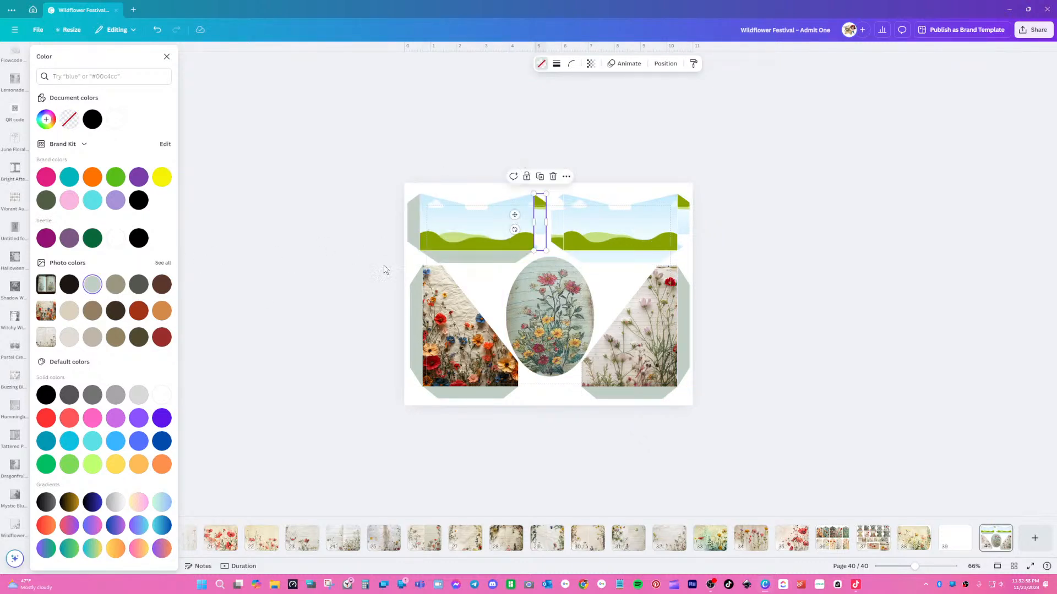
pyautogui.click(93, 286)
# - Colour the upper-right pocket's bottom flap and both side flaps pale sage green, and close the colour choices
pyautogui.press('Tab')
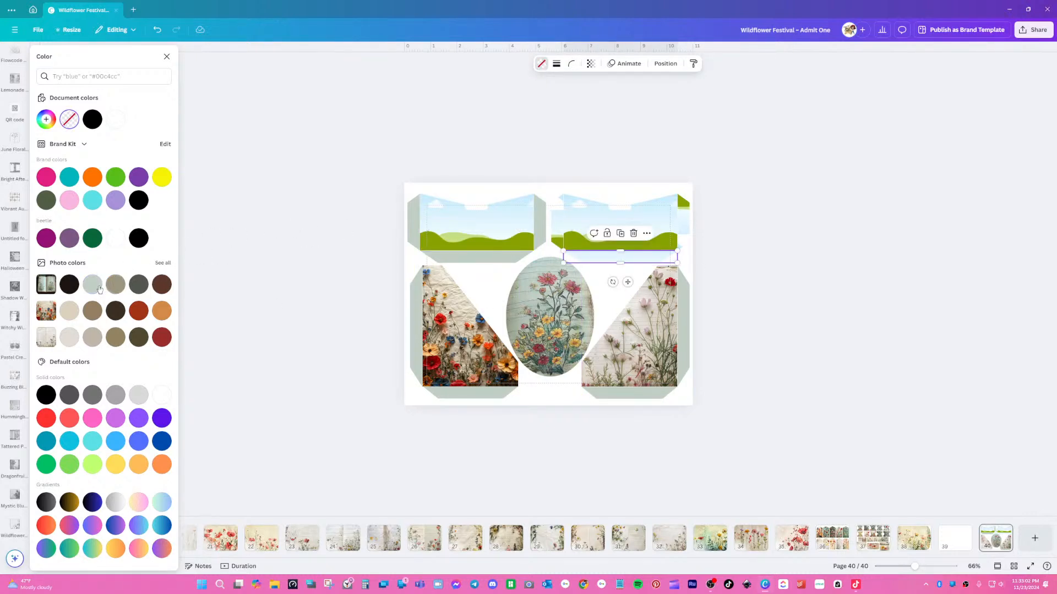
pyautogui.click(93, 285)
pyautogui.press('Tab')
pyautogui.press('Tab')
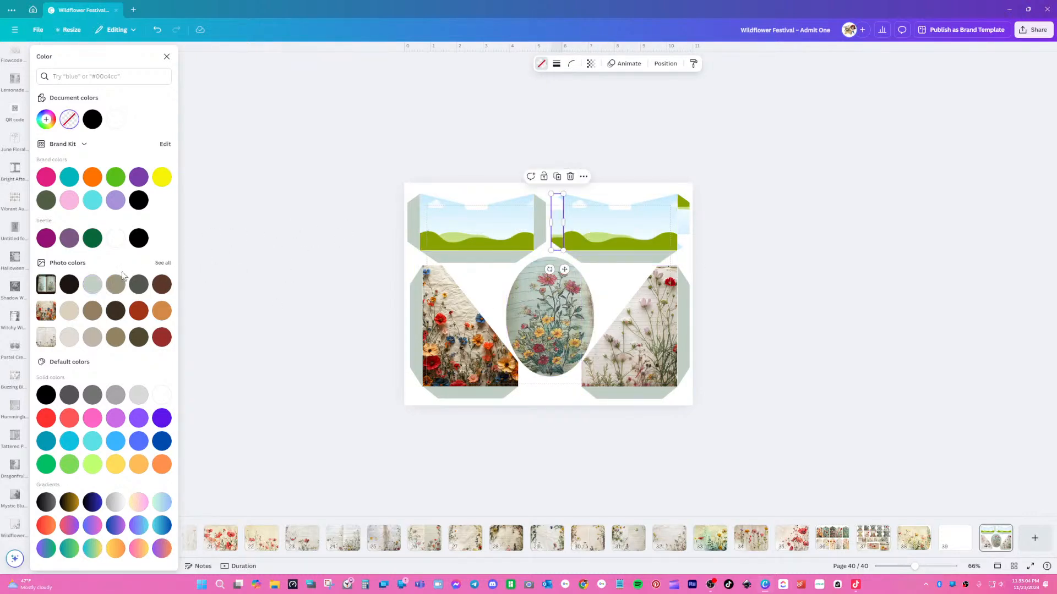
pyautogui.click(95, 287)
pyautogui.press('Tab')
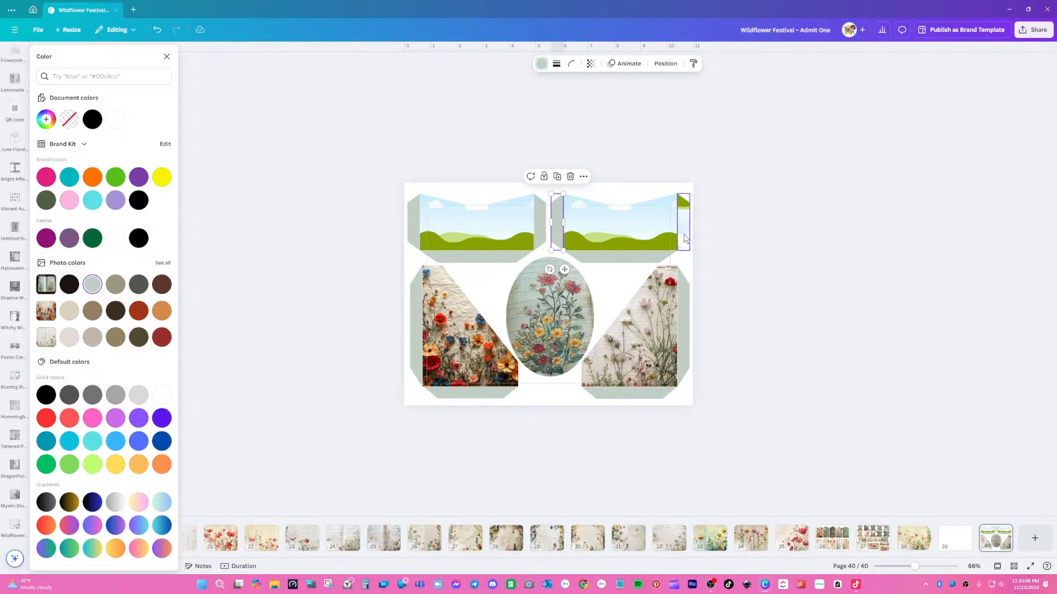
pyautogui.click(93, 284)
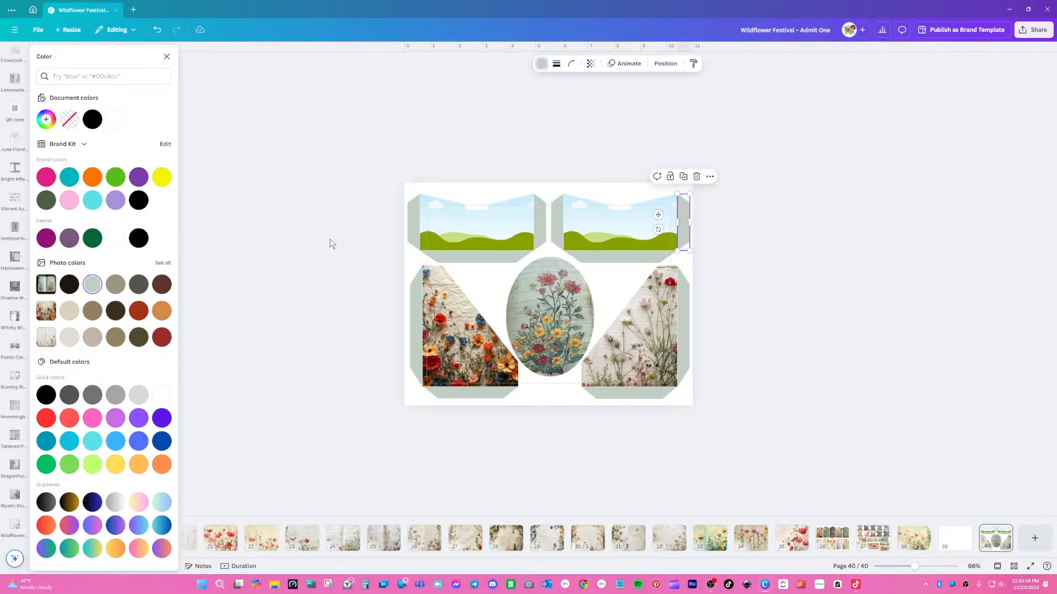
pyautogui.click(166, 56)
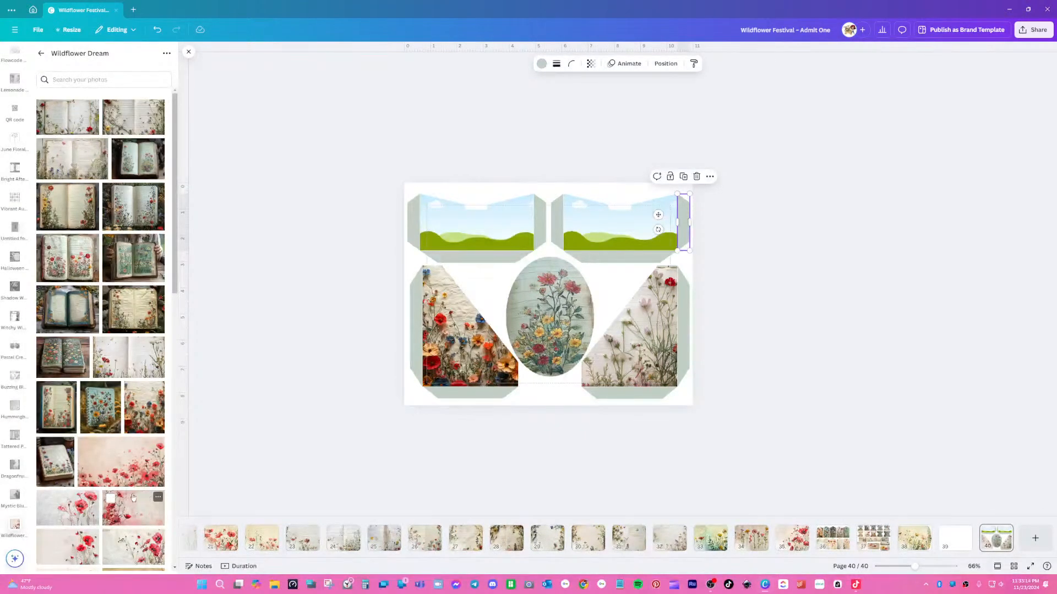
# - Fill the upper-left pocket with the spiral notebook photo, enlarged to its lower flowers, and the upper-right pocket with the cream poppy meadow photo
pyautogui.moveTo(91, 421); pyautogui.dragTo(462, 231)
pyautogui.doubleClick(461, 232)
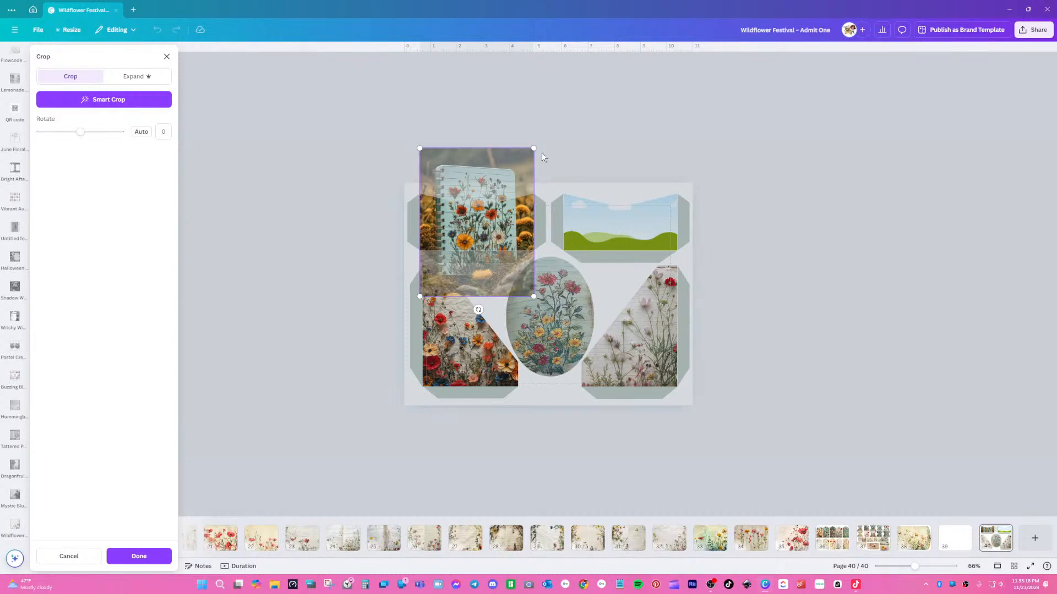
pyautogui.moveTo(533, 149); pyautogui.dragTo(637, 52)
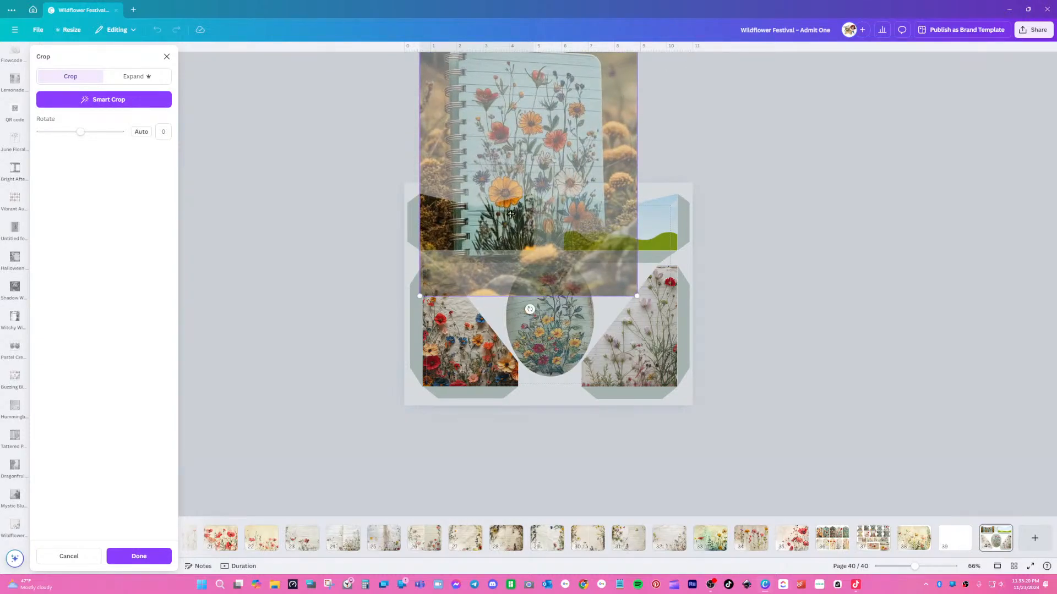
pyautogui.moveTo(459, 223); pyautogui.dragTo(435, 238)
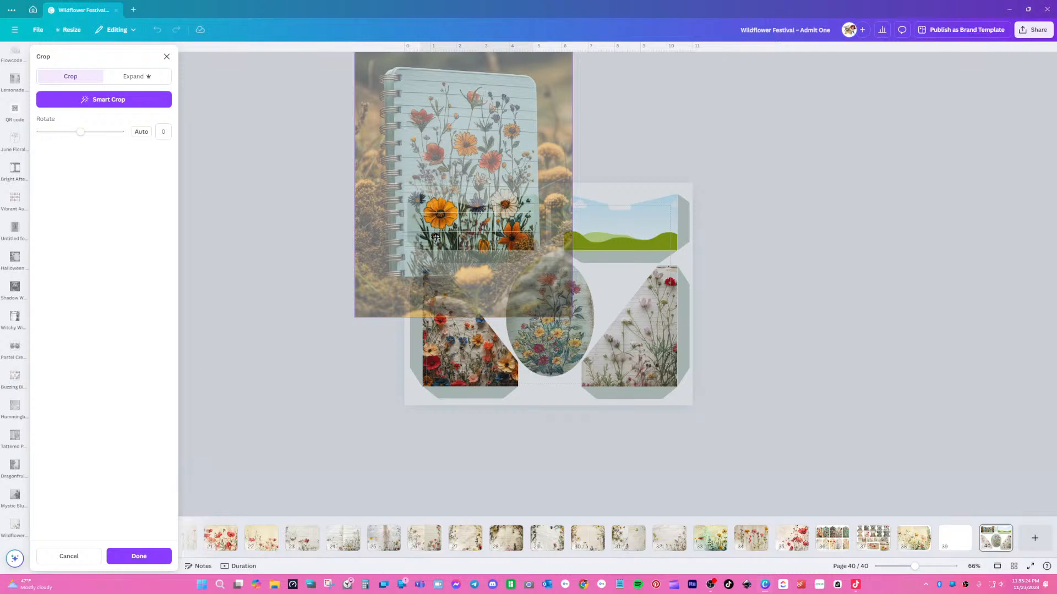
pyautogui.click(778, 322)
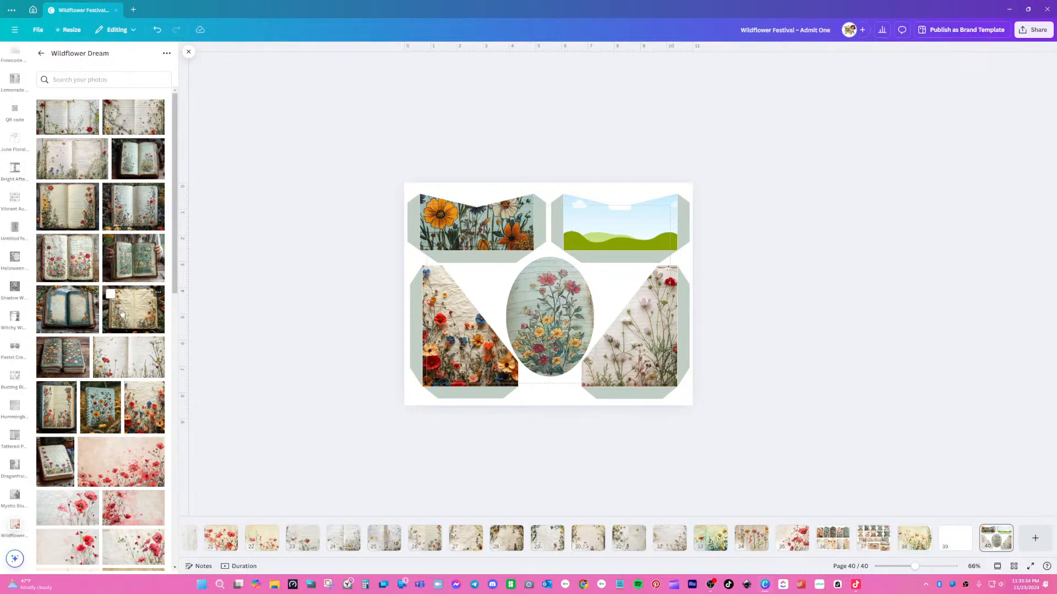
pyautogui.scroll(-8, 134, 317)
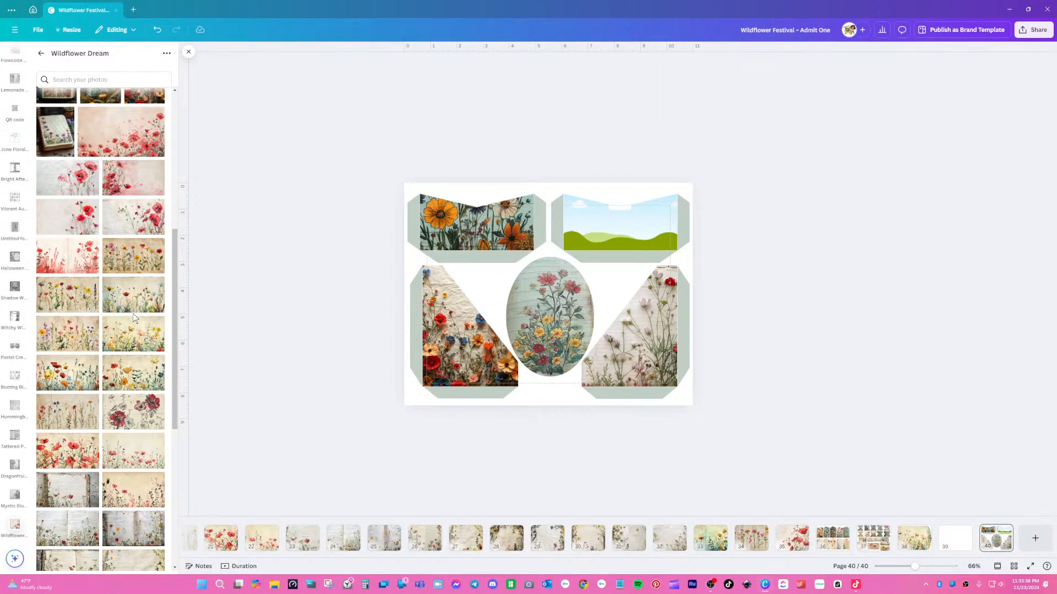
pyautogui.moveTo(58, 381); pyautogui.dragTo(799, 343)
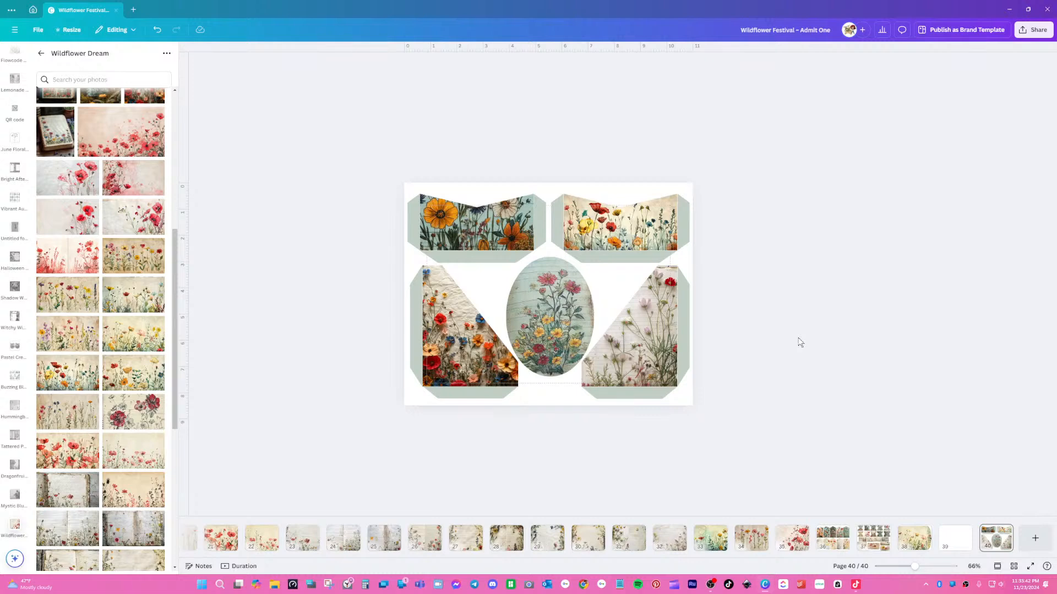
# - Add the two-envelope page of Copy of Mini Envelopes from the BLANKS folder to blank page 39, and delete its lower envelope
pyautogui.click(952, 547)
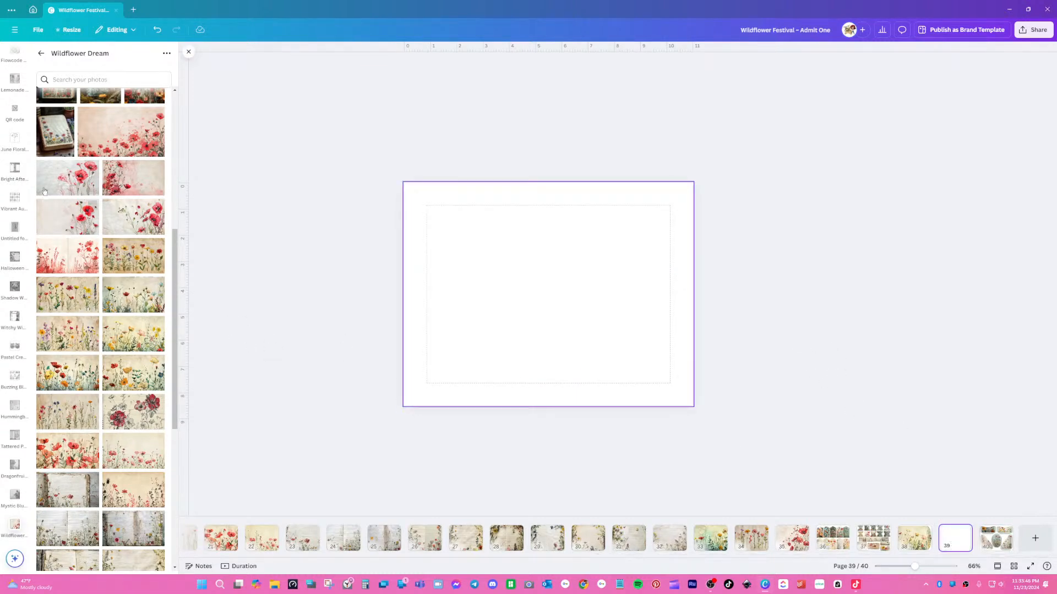
pyautogui.click(42, 54)
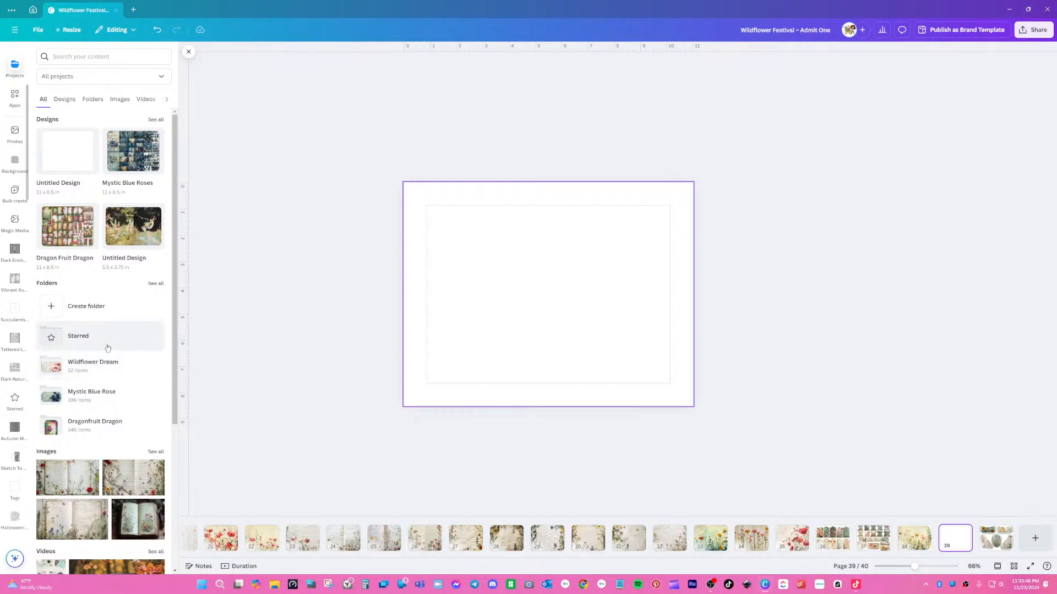
pyautogui.click(154, 284)
pyautogui.click(83, 394)
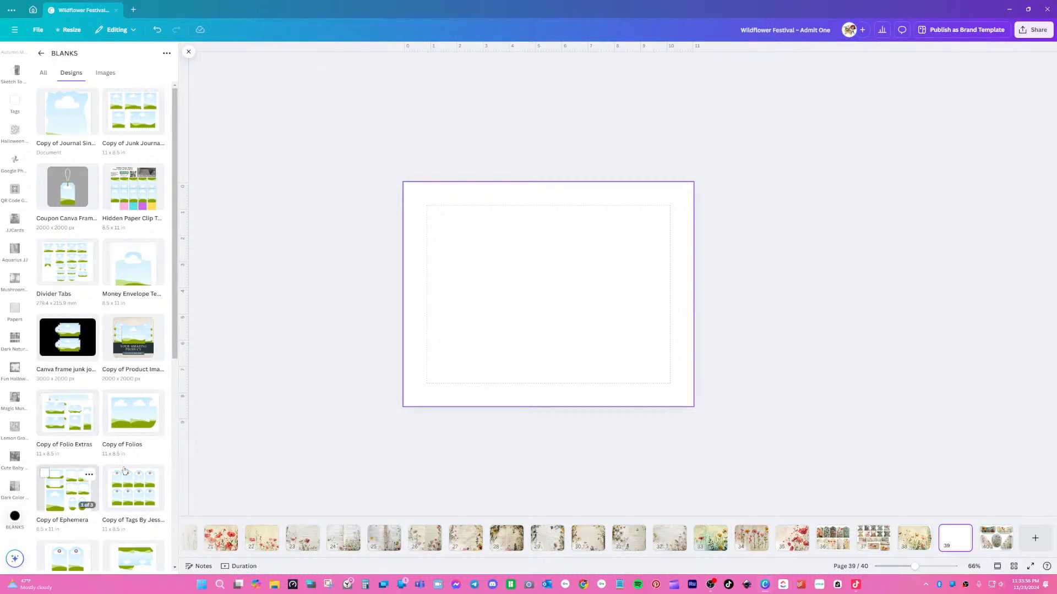
pyautogui.scroll(-3, 99, 468)
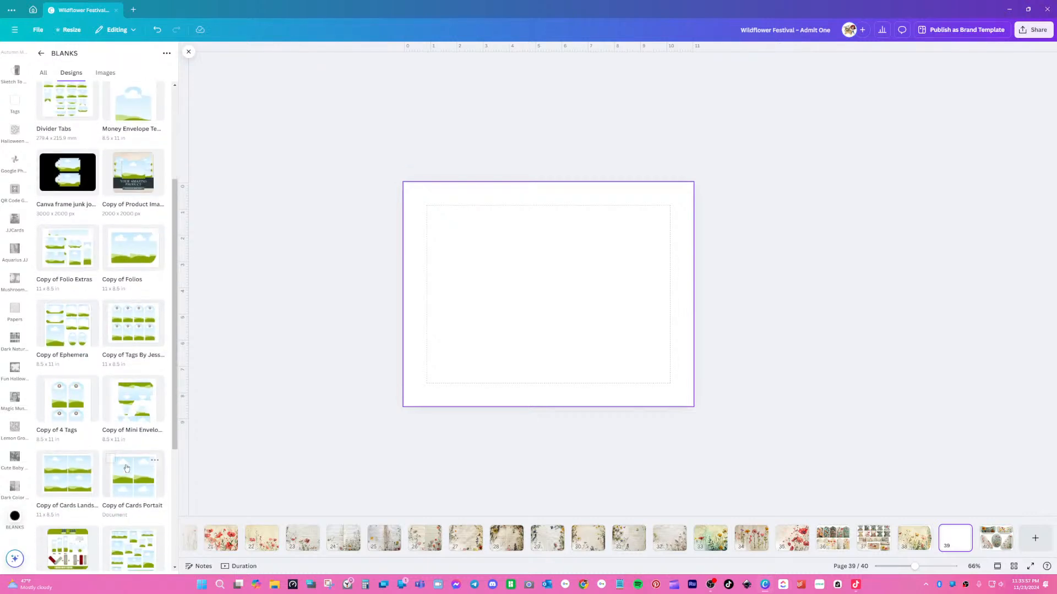
pyautogui.click(138, 399)
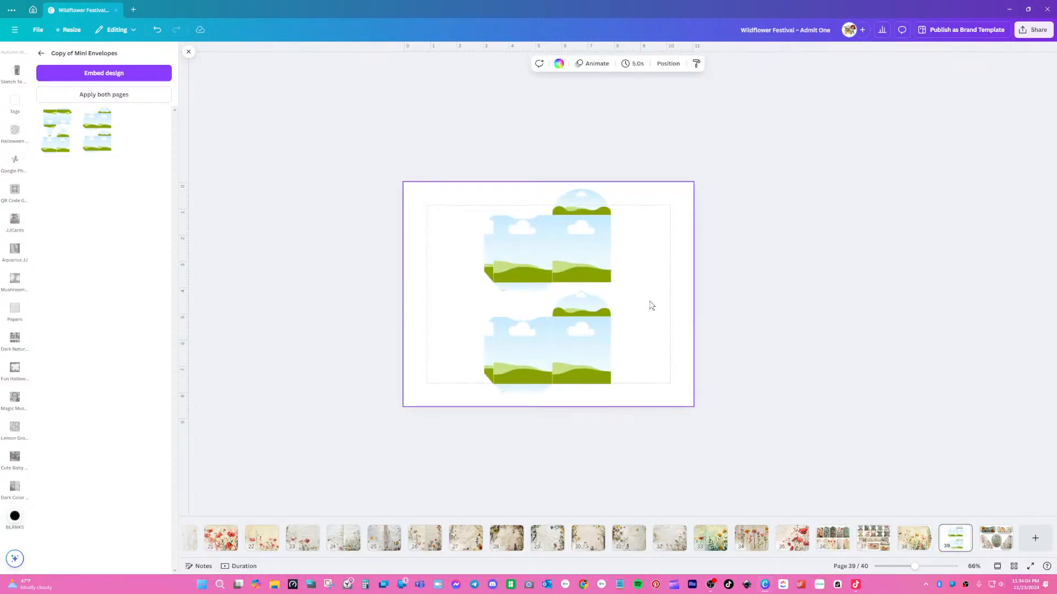
pyautogui.moveTo(637, 306); pyautogui.dragTo(446, 396)
pyautogui.press('Delete')
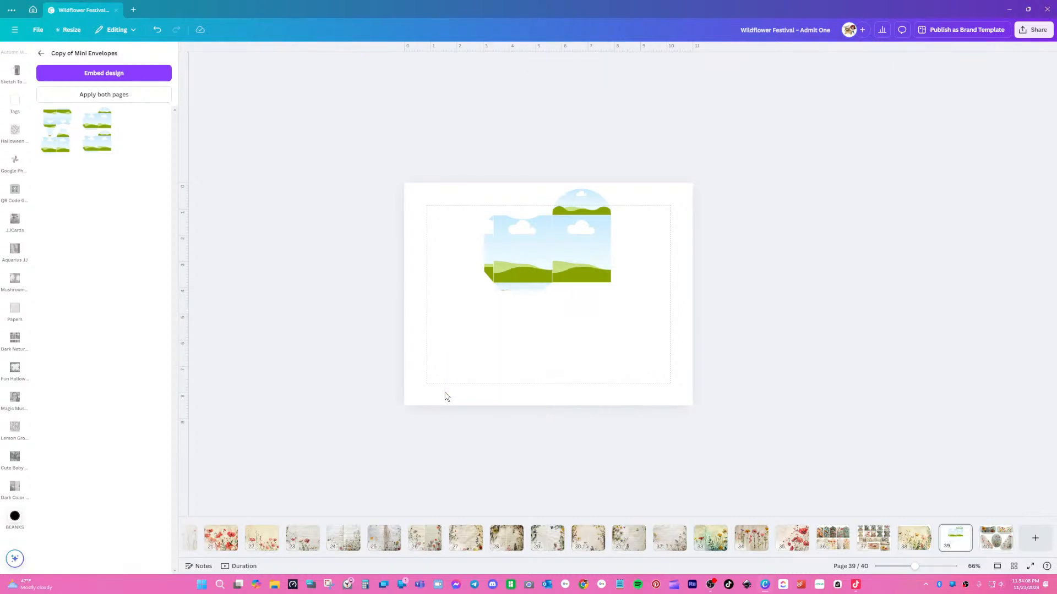
# - Move all pieces of the remaining mini envelope together to the page's upper-left area, lining its front panel up with the margin
pyautogui.click(648, 213)
pyautogui.moveTo(639, 196); pyautogui.dragTo(475, 332)
pyautogui.moveTo(569, 271); pyautogui.dragTo(502, 283)
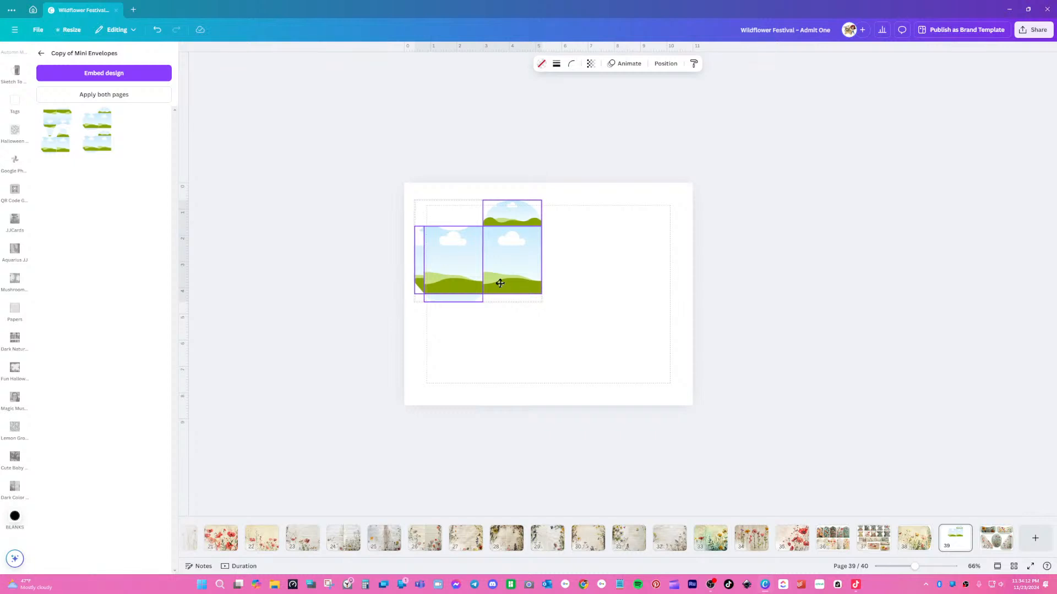
pyautogui.moveTo(503, 283); pyautogui.dragTo(503, 283)
pyautogui.click(582, 255)
pyautogui.click(506, 220)
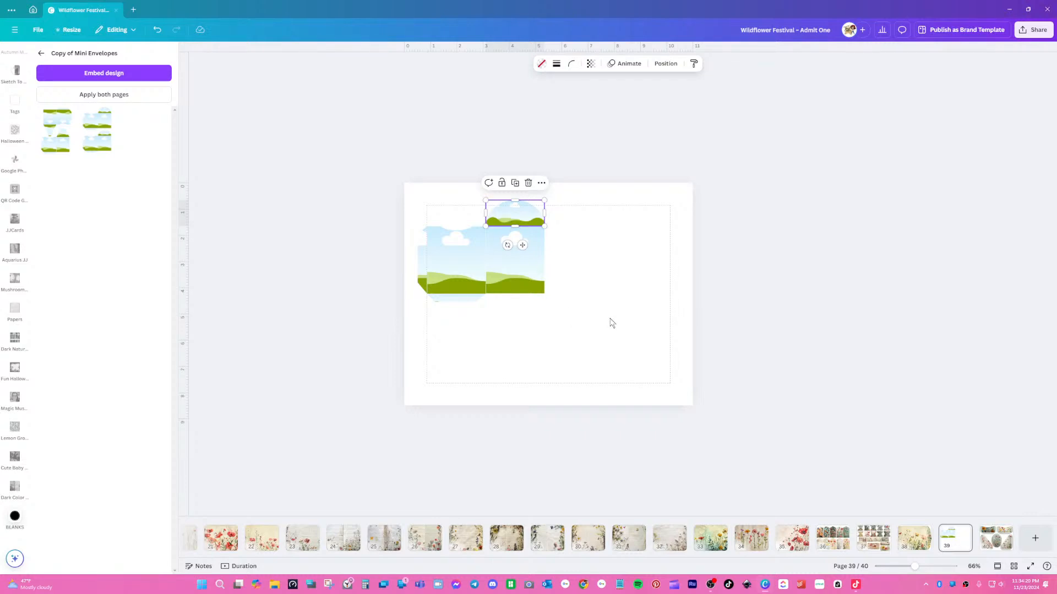
# - Enlarge the whole envelope proportionally until its right-hand panel is about 2.98 by 3.42 in, and check that panel's dimensions
pyautogui.click(580, 253)
pyautogui.moveTo(569, 211); pyautogui.dragTo(419, 337)
pyautogui.moveTo(542, 302); pyautogui.dragTo(578, 342)
pyautogui.click(546, 279)
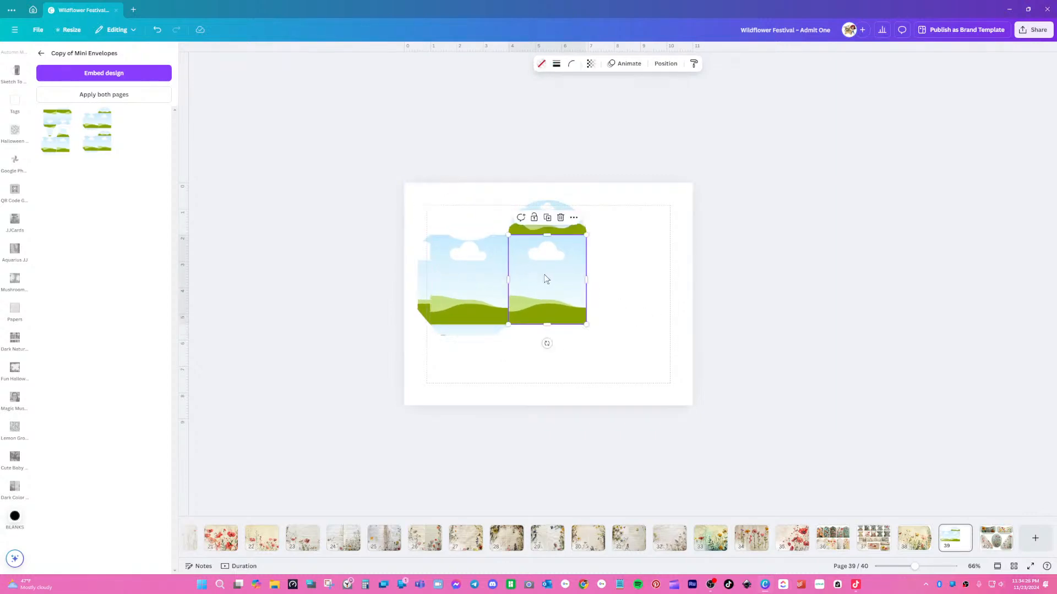
pyautogui.click(665, 64)
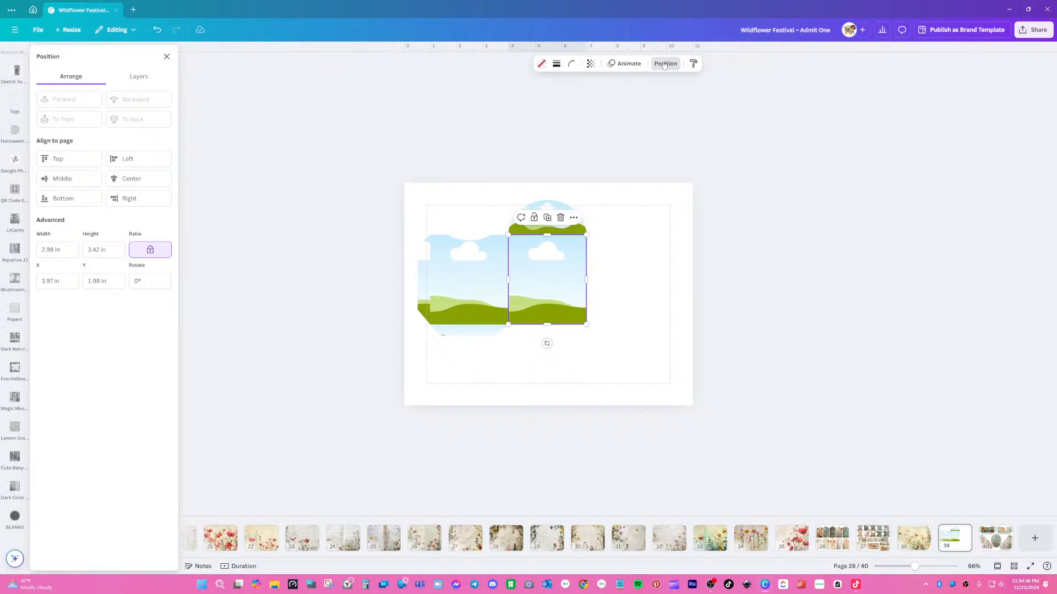
# - Enlarge the whole mini envelope proportionally until its right-hand panel is about 3.29 by 3.78 in, checking the panel's dimensions
pyautogui.click(623, 256)
pyautogui.moveTo(607, 212); pyautogui.dragTo(415, 358)
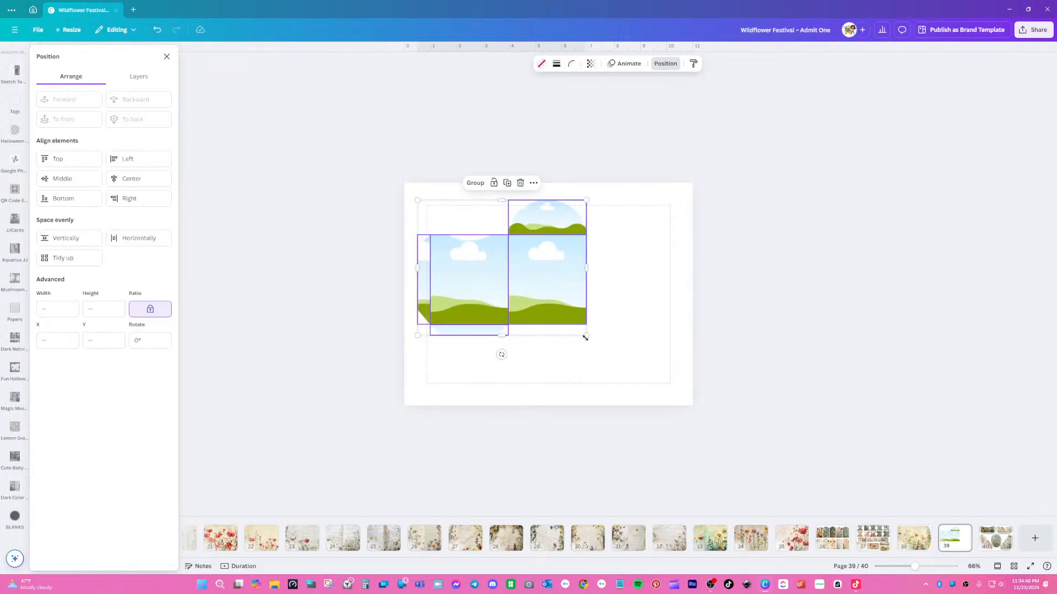
pyautogui.moveTo(586, 335); pyautogui.dragTo(597, 347)
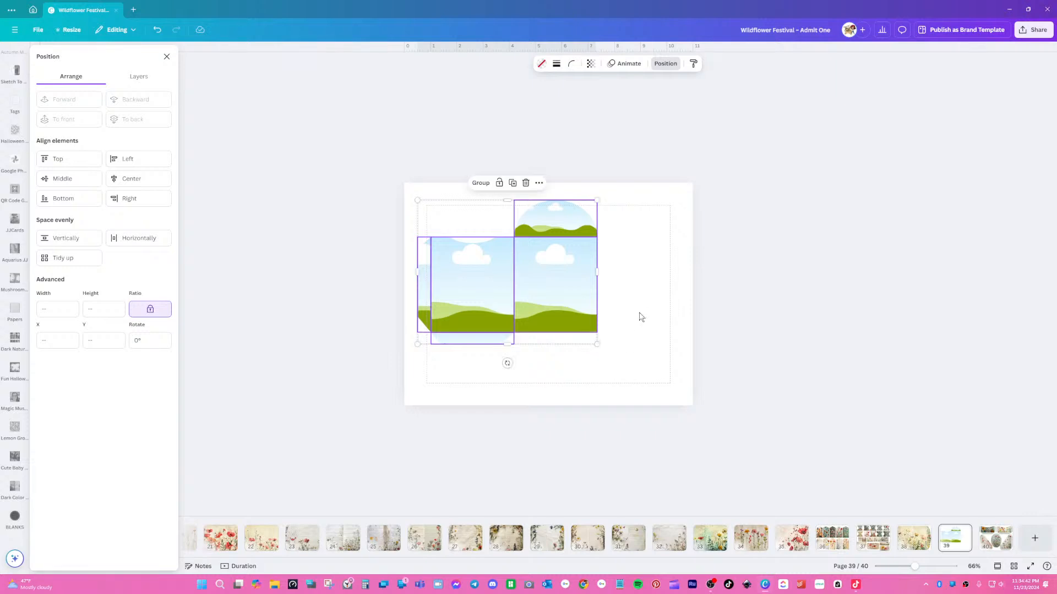
pyautogui.click(571, 292)
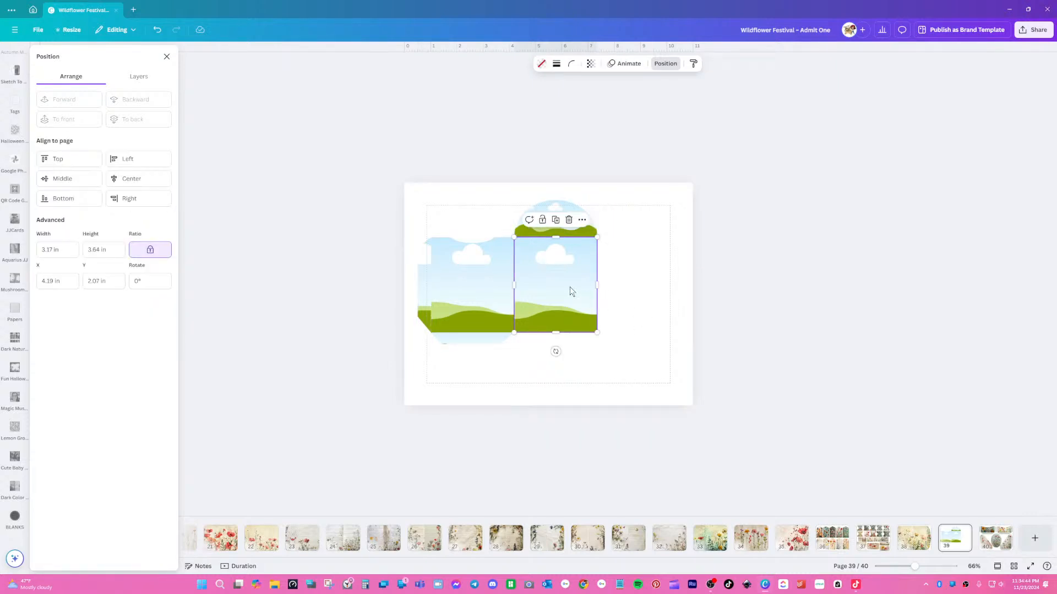
pyautogui.click(625, 220)
pyautogui.moveTo(618, 215); pyautogui.dragTo(431, 374)
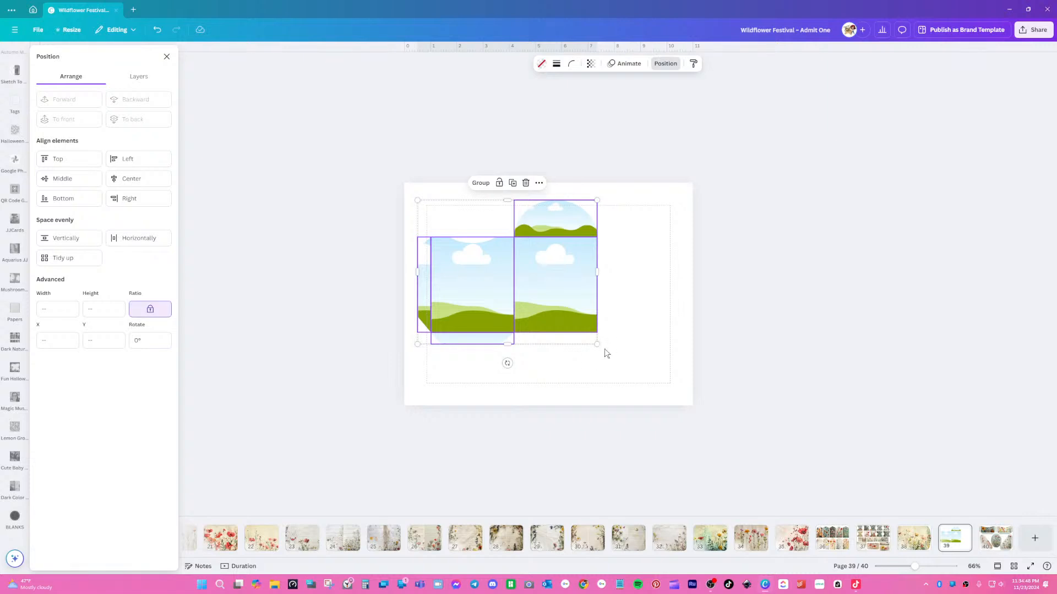
pyautogui.moveTo(597, 345); pyautogui.dragTo(602, 349)
pyautogui.click(591, 300)
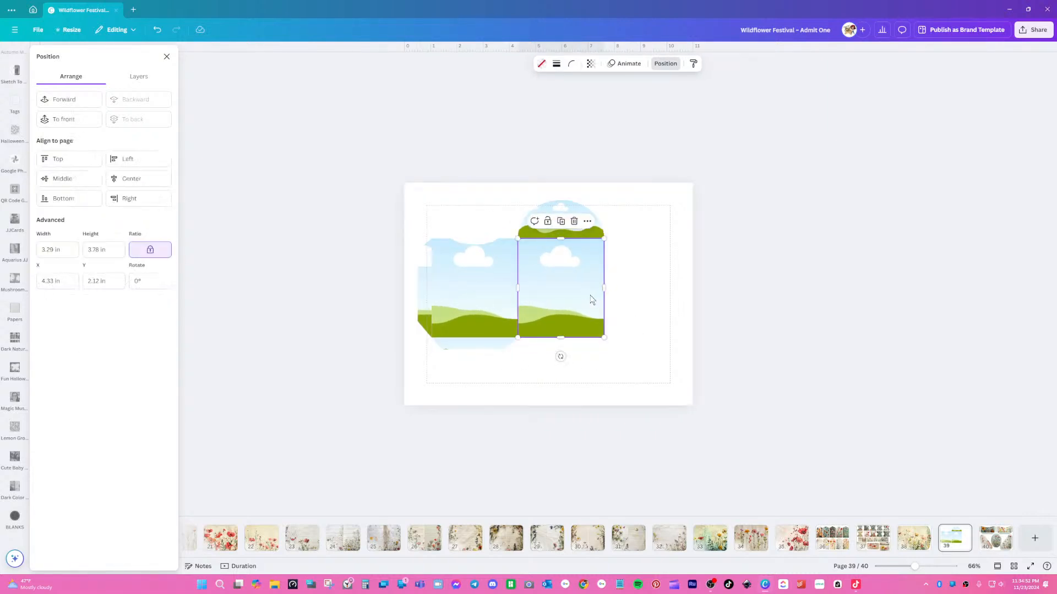
# - Enlarge all envelope pieces together until the right-hand panel is about 3.52 by 4.05 in
pyautogui.moveTo(624, 219); pyautogui.dragTo(419, 369)
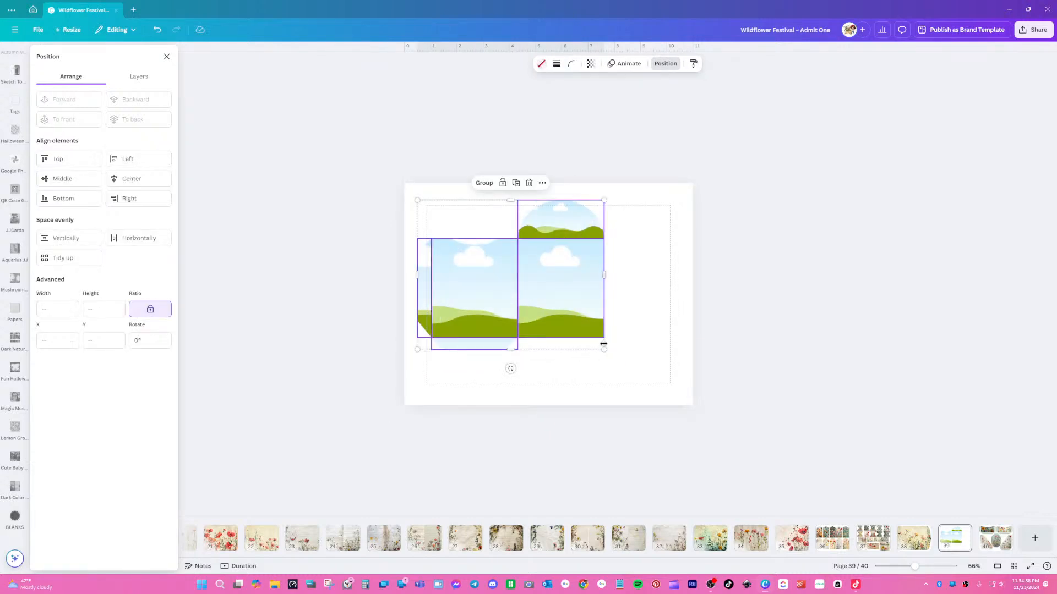
pyautogui.moveTo(603, 349); pyautogui.dragTo(617, 361)
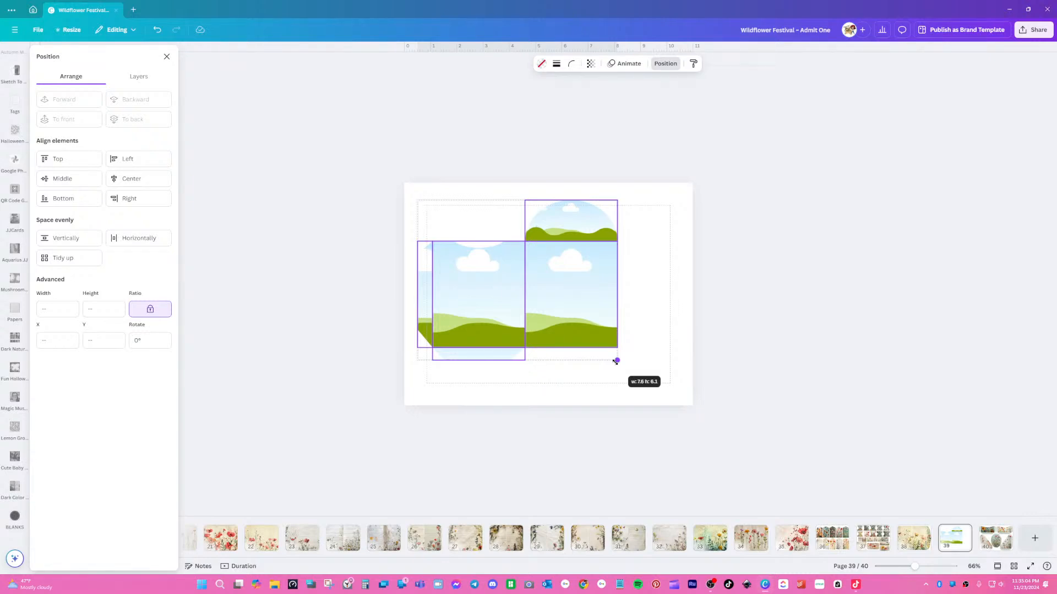
pyautogui.moveTo(616, 361); pyautogui.dragTo(616, 362)
pyautogui.click(570, 299)
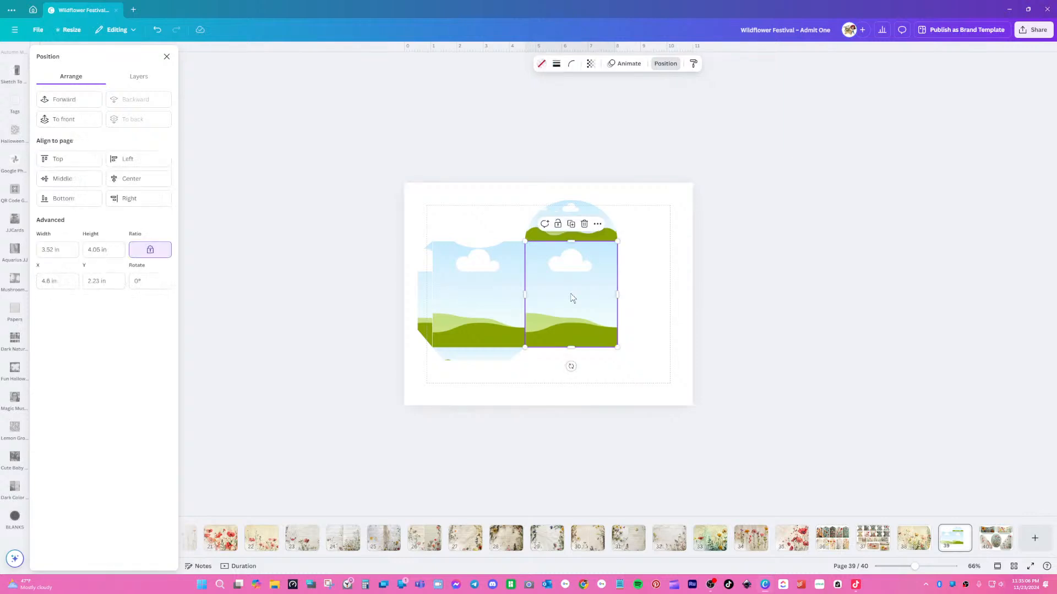
# - Fine-tune the whole envelope's size until its right-hand panel is about 3.5 by 4.03 in
pyautogui.moveTo(638, 219); pyautogui.dragTo(425, 377)
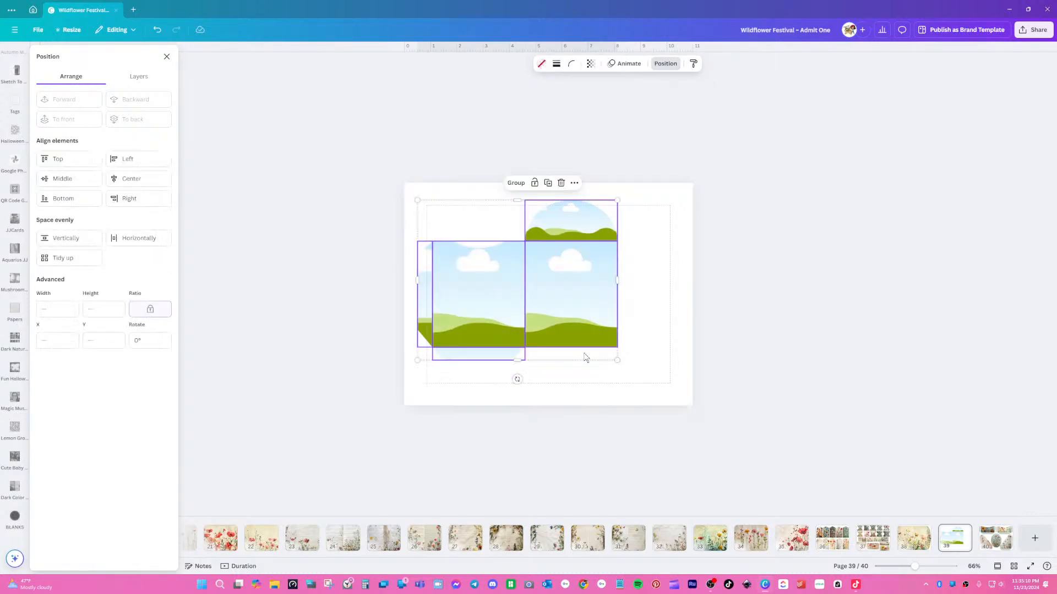
pyautogui.moveTo(616, 361); pyautogui.dragTo(625, 351)
pyautogui.click(639, 305)
pyautogui.click(601, 289)
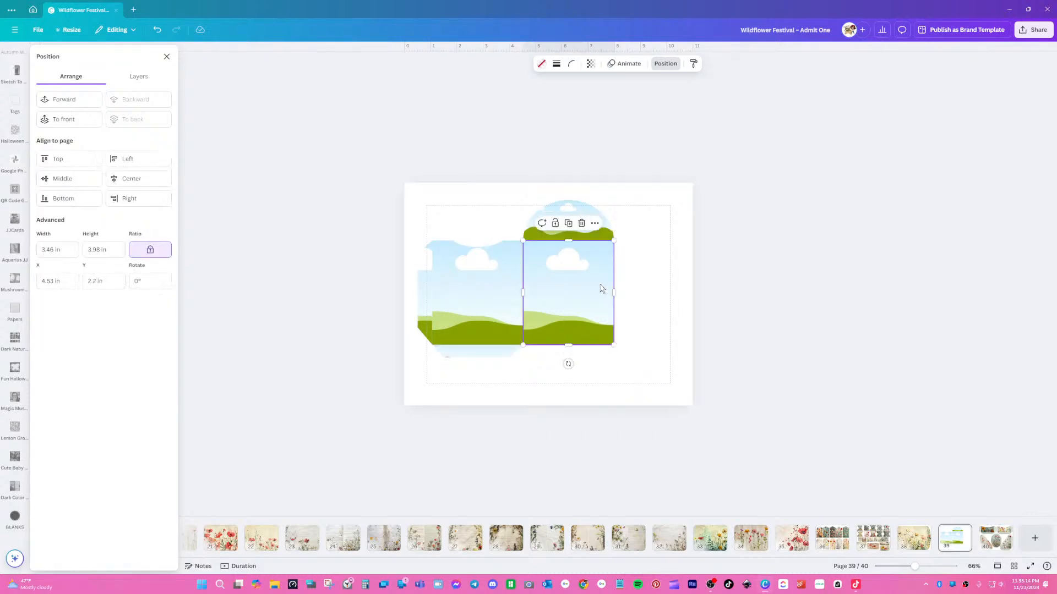
pyautogui.moveTo(633, 220); pyautogui.dragTo(423, 378)
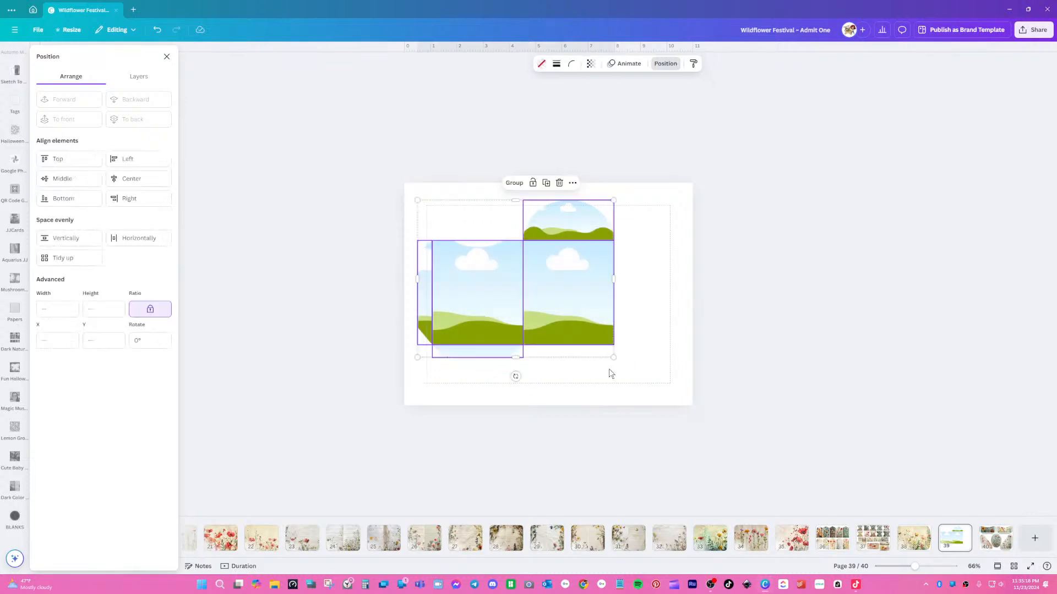
pyautogui.click(644, 333)
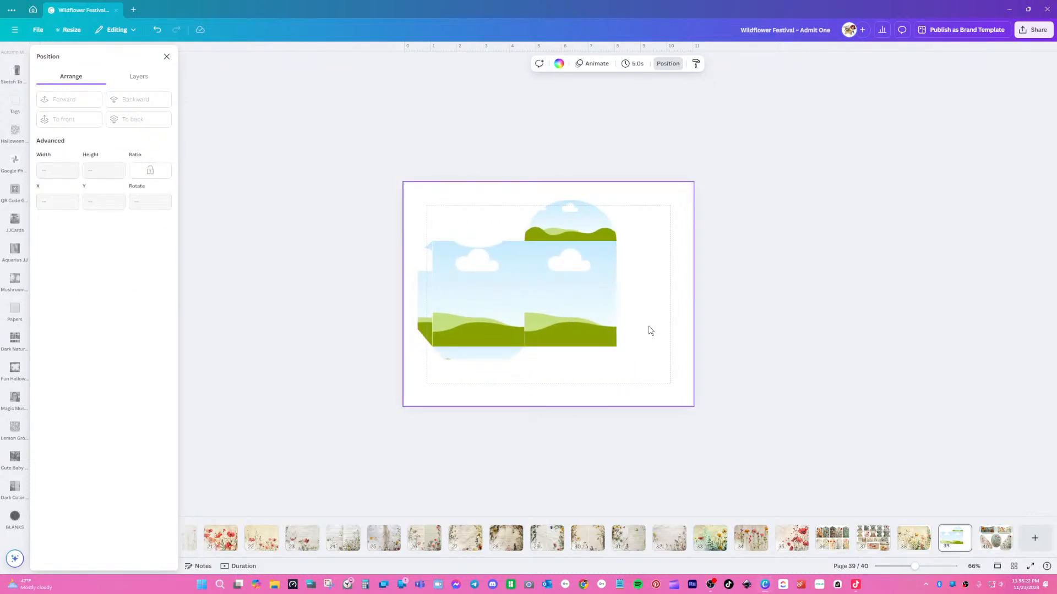
pyautogui.click(582, 303)
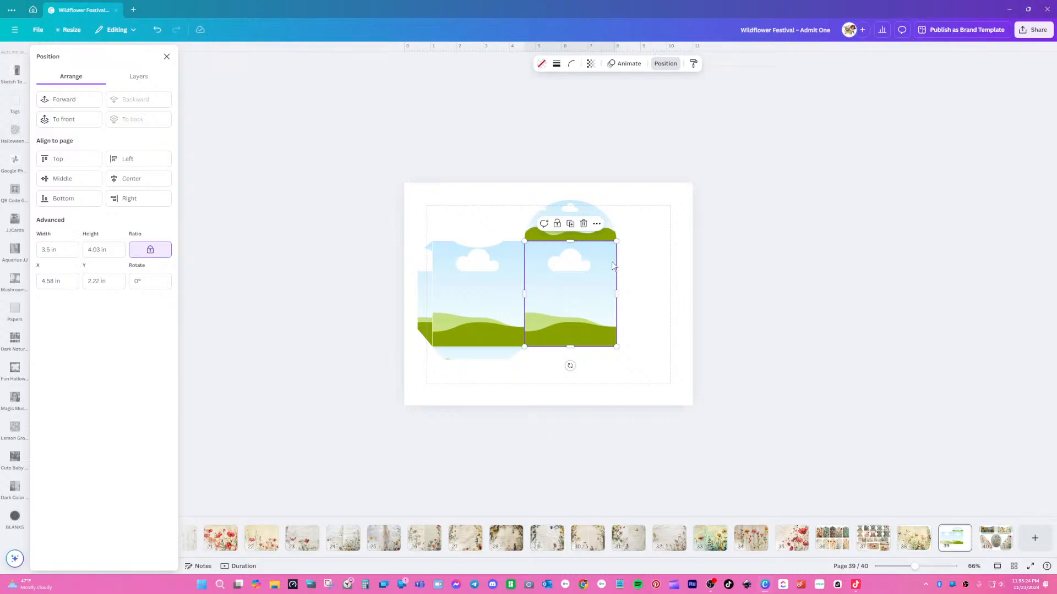
# - Rotate all envelope pieces together by 90°, move them to the page's left half, and group them
pyautogui.moveTo(636, 202); pyautogui.dragTo(424, 382)
pyautogui.moveTo(517, 379); pyautogui.dragTo(438, 279)
pyautogui.moveTo(506, 254); pyautogui.dragTo(476, 269)
pyautogui.click(460, 178)
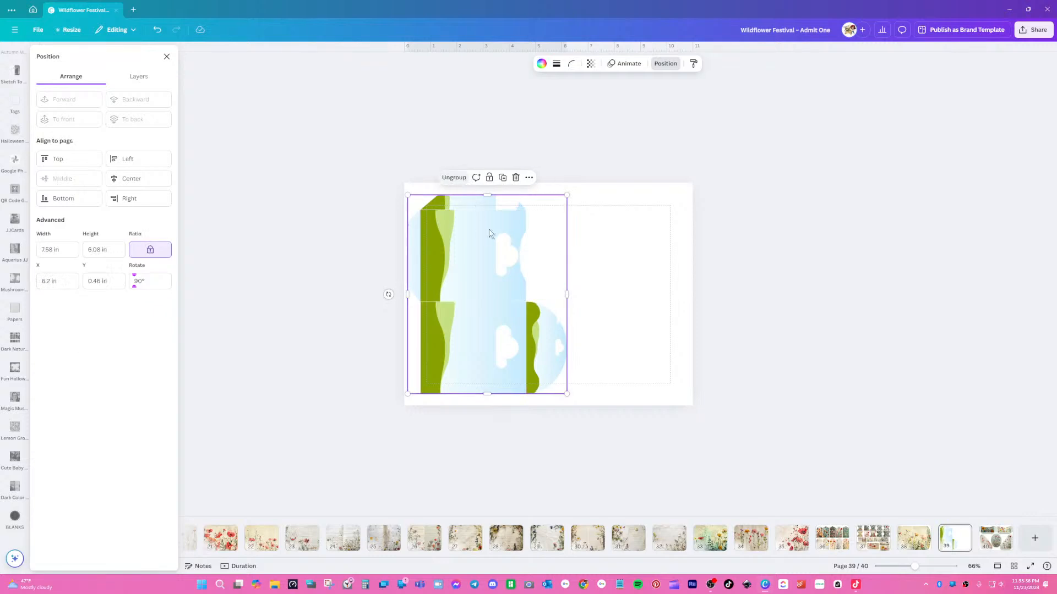
# - Duplicate the grouped envelope and place the copy, turned by 180°, in the page's right half with the flaps interlocking
pyautogui.click(502, 177)
pyautogui.moveTo(502, 325); pyautogui.dragTo(610, 325)
pyautogui.moveTo(505, 291); pyautogui.dragTo(658, 297)
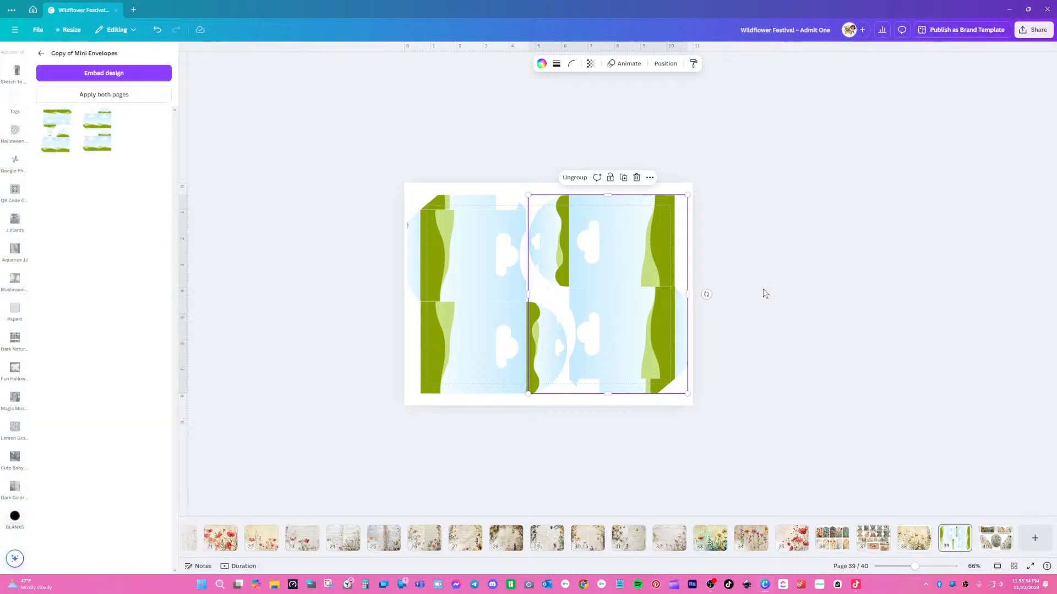
# - Move both envelopes together so they are centered on the page
pyautogui.moveTo(757, 232); pyautogui.dragTo(418, 379)
pyautogui.moveTo(521, 384); pyautogui.dragTo(521, 383)
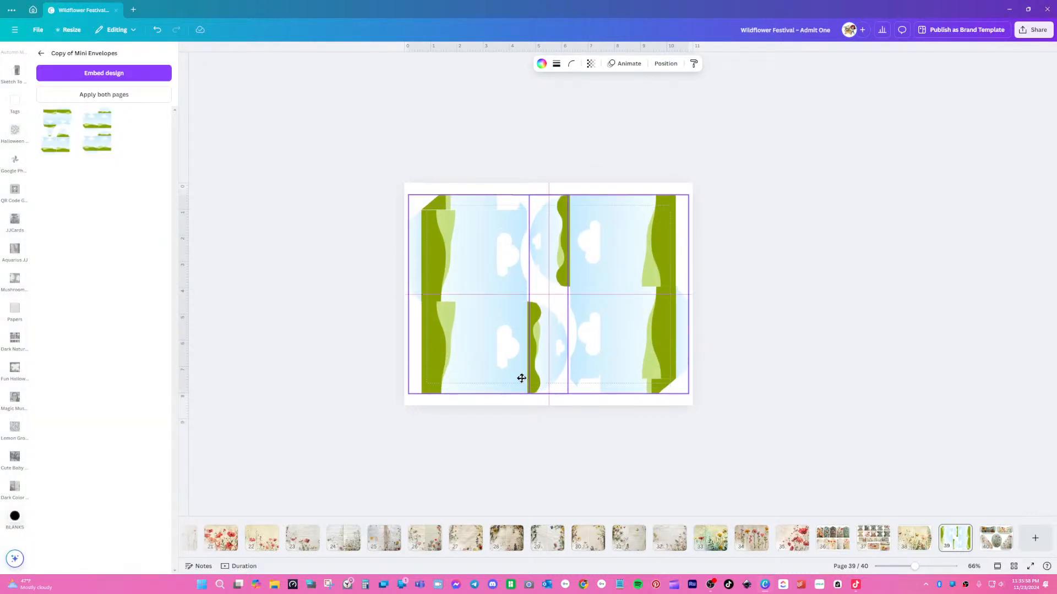
pyautogui.click(728, 364)
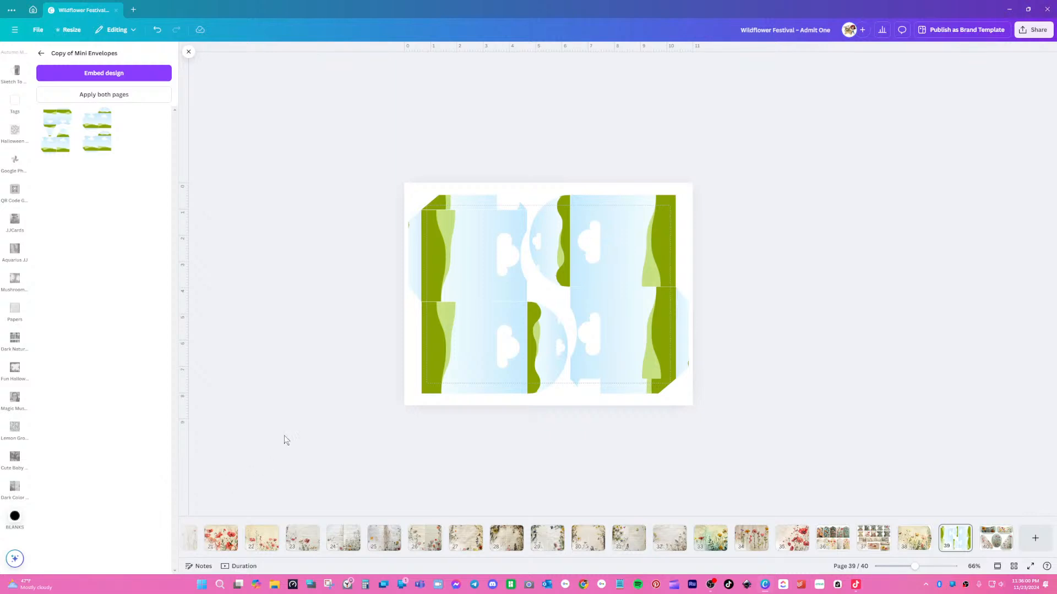
# - Open the Wildflower Dream project folder to access its photos
pyautogui.click(188, 52)
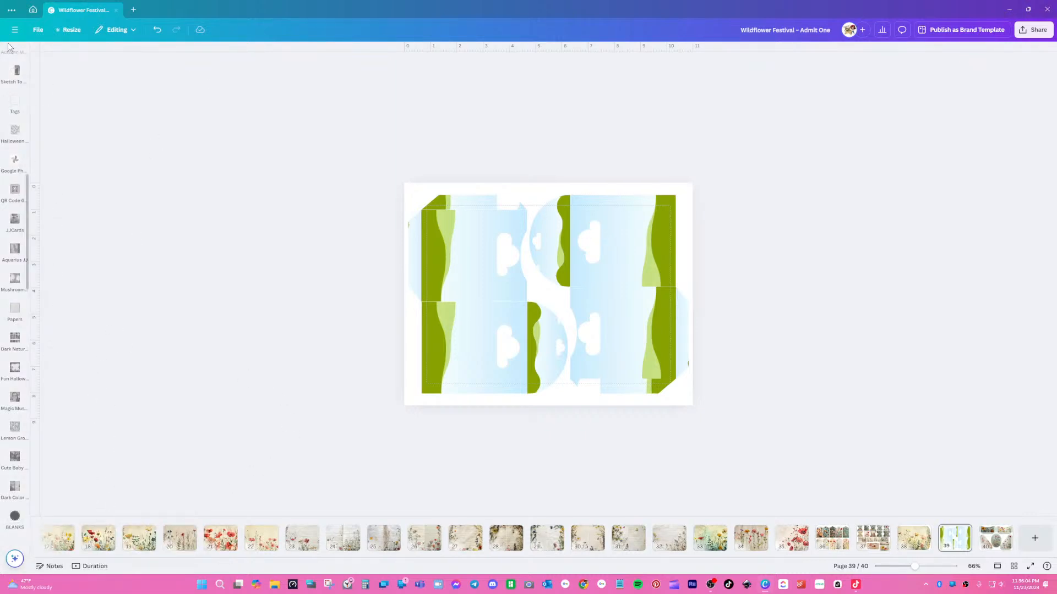
pyautogui.scroll(10, 16, 161)
pyautogui.click(15, 148)
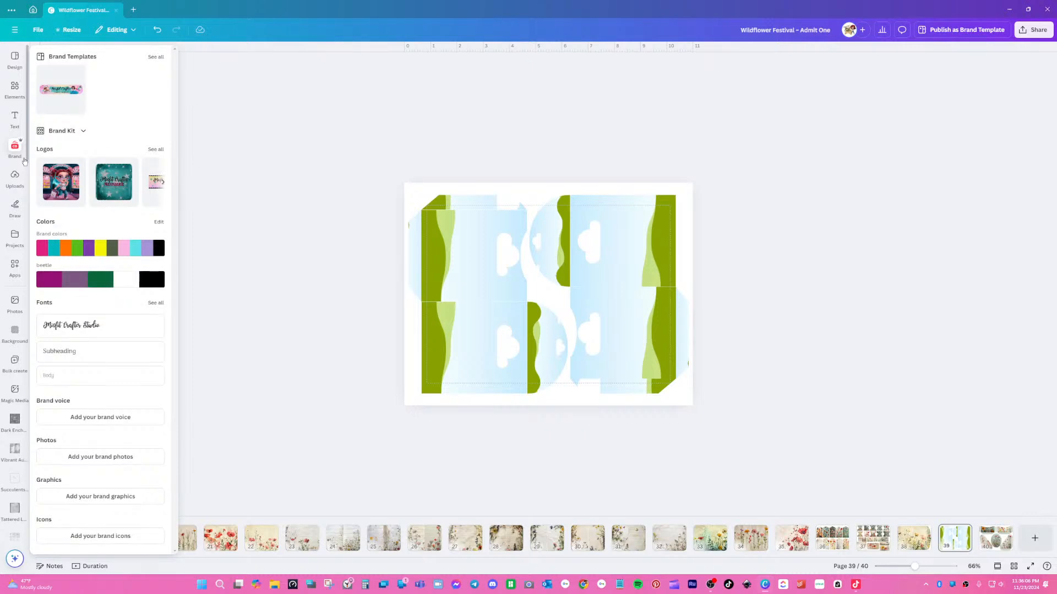
pyautogui.click(15, 237)
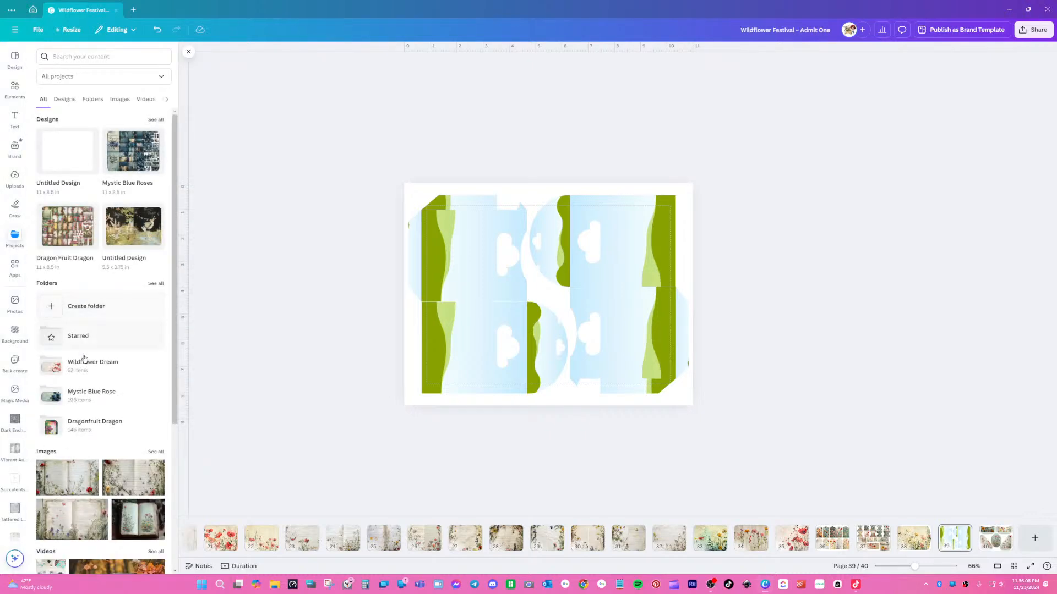
pyautogui.click(89, 378)
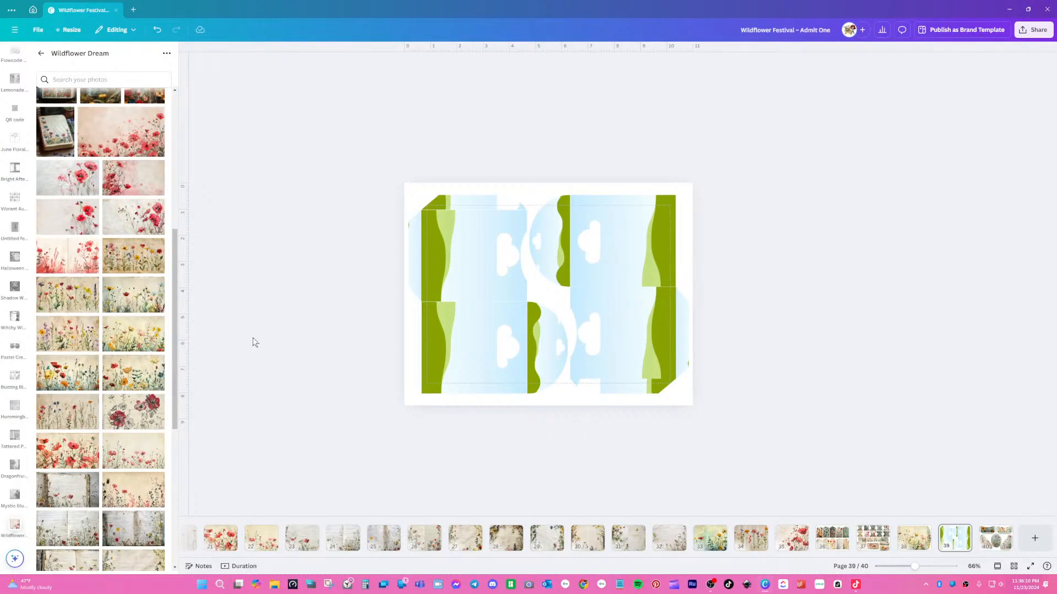
# - Try the beige multicolored wildflower photo in the left envelope's lower panel
pyautogui.scroll(5, 105, 347)
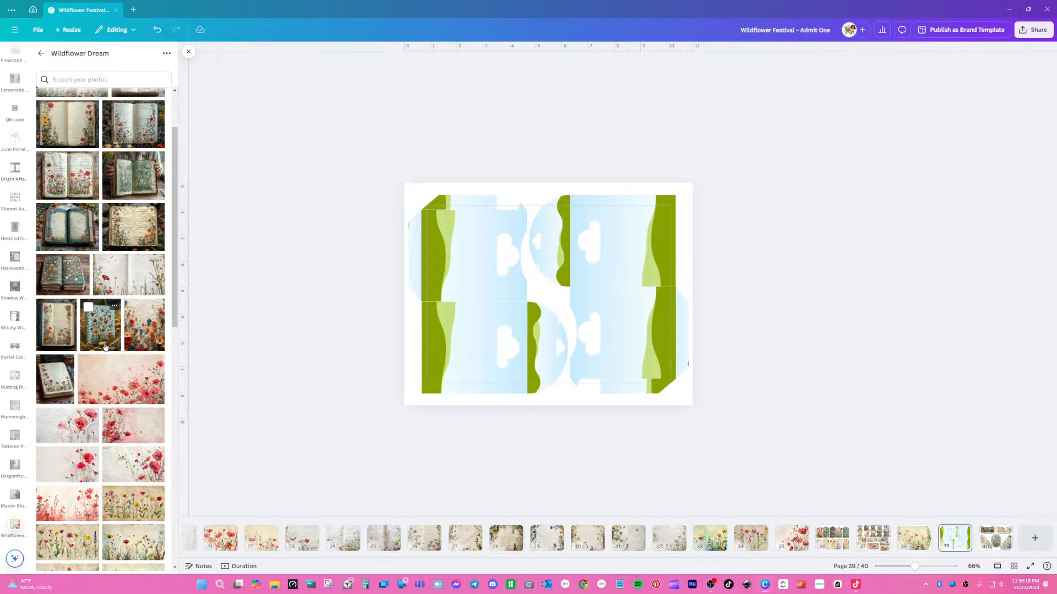
pyautogui.scroll(-3, 105, 346)
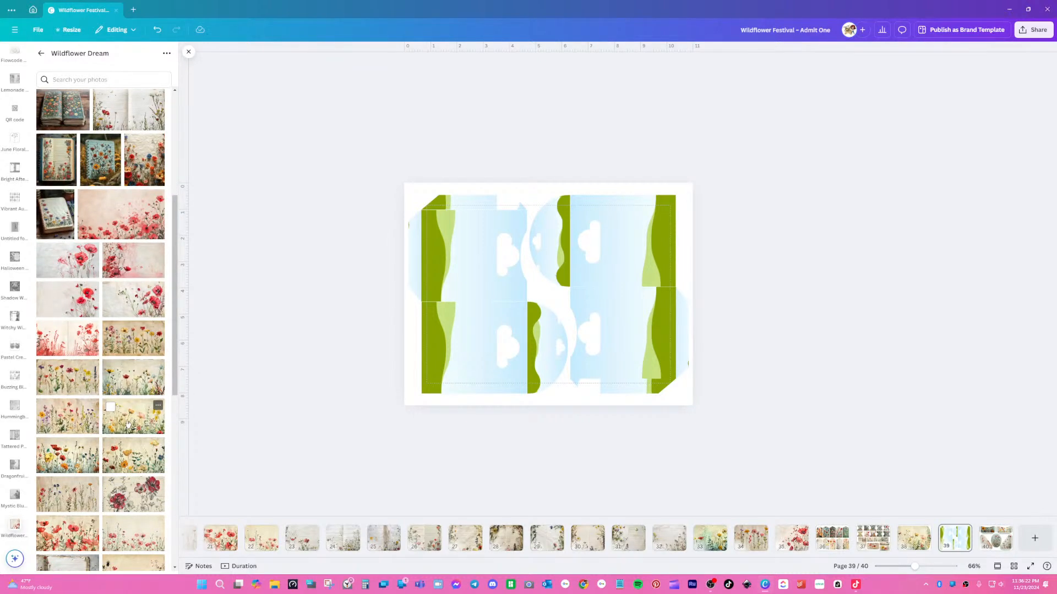
pyautogui.moveTo(129, 348); pyautogui.dragTo(443, 354)
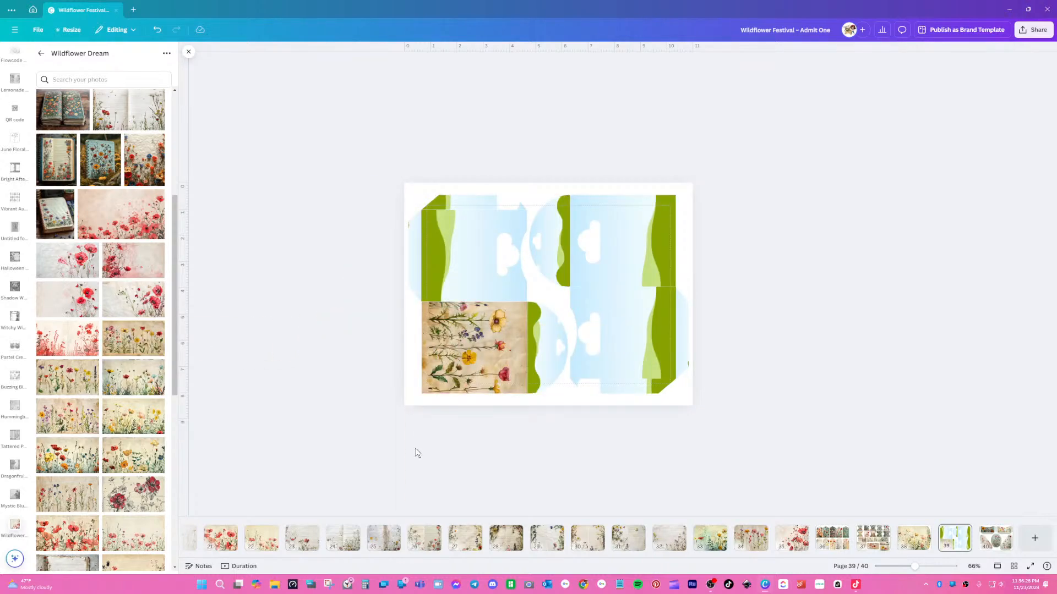
# - Fill the left envelope's two large panels and its lower semicircular flap with the row of colorful flower stems on aged paper
pyautogui.scroll(-10, 125, 452)
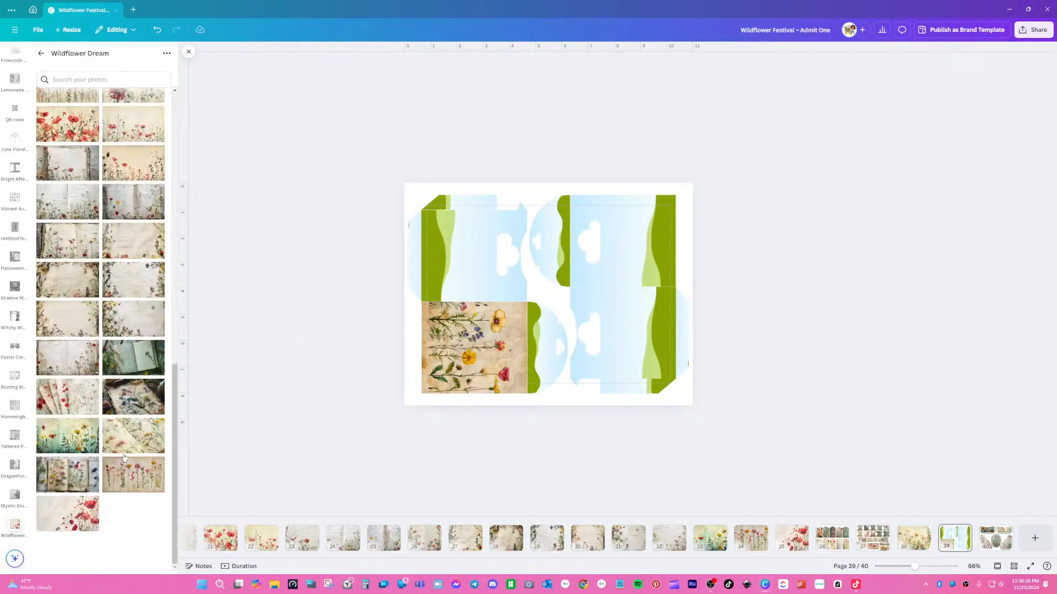
pyautogui.moveTo(123, 454); pyautogui.dragTo(472, 358)
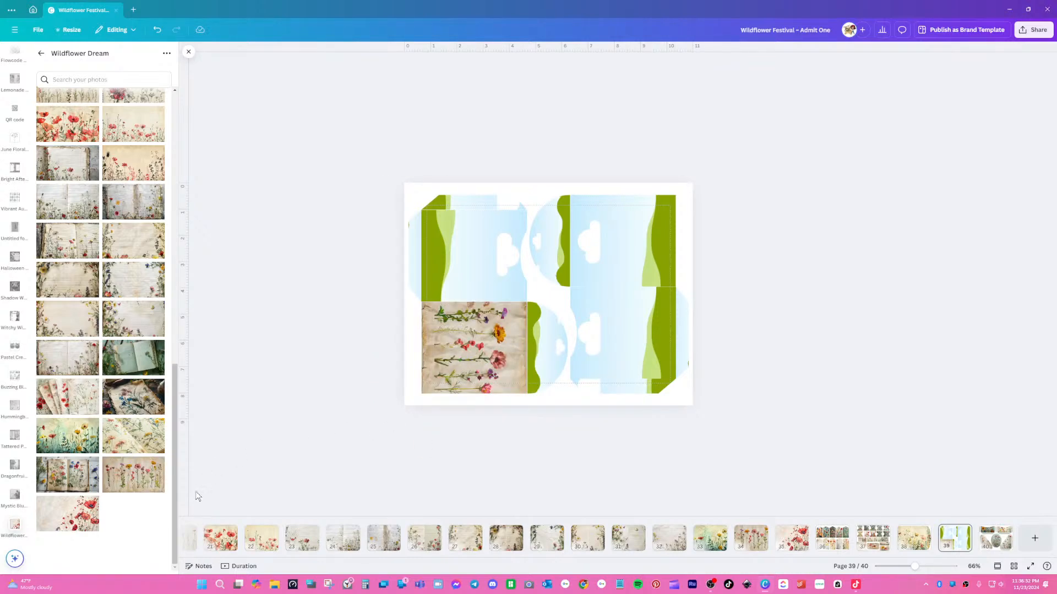
pyautogui.moveTo(126, 479); pyautogui.dragTo(436, 283)
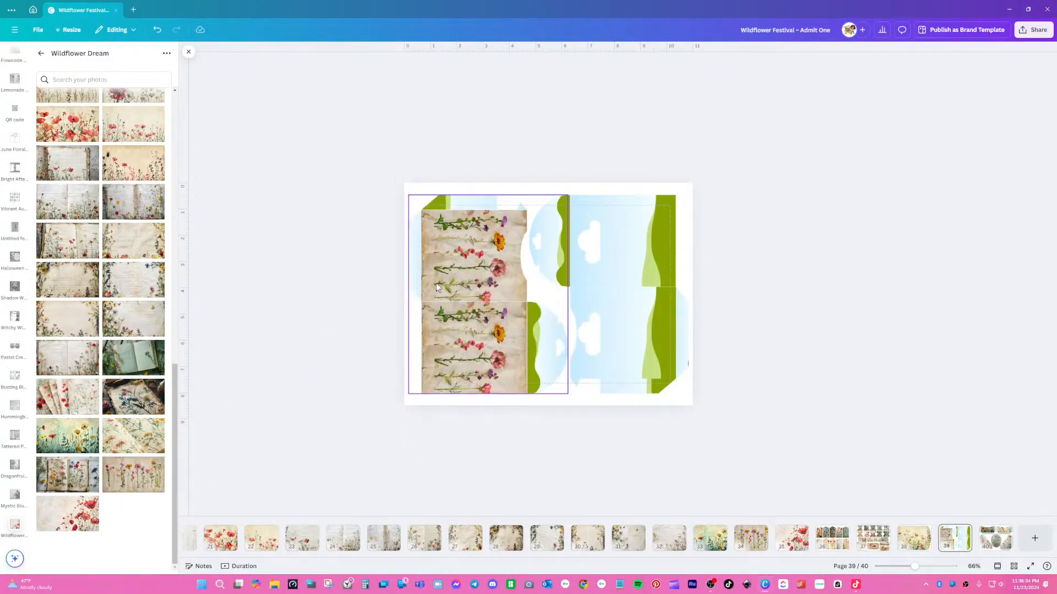
pyautogui.moveTo(138, 479); pyautogui.dragTo(529, 342)
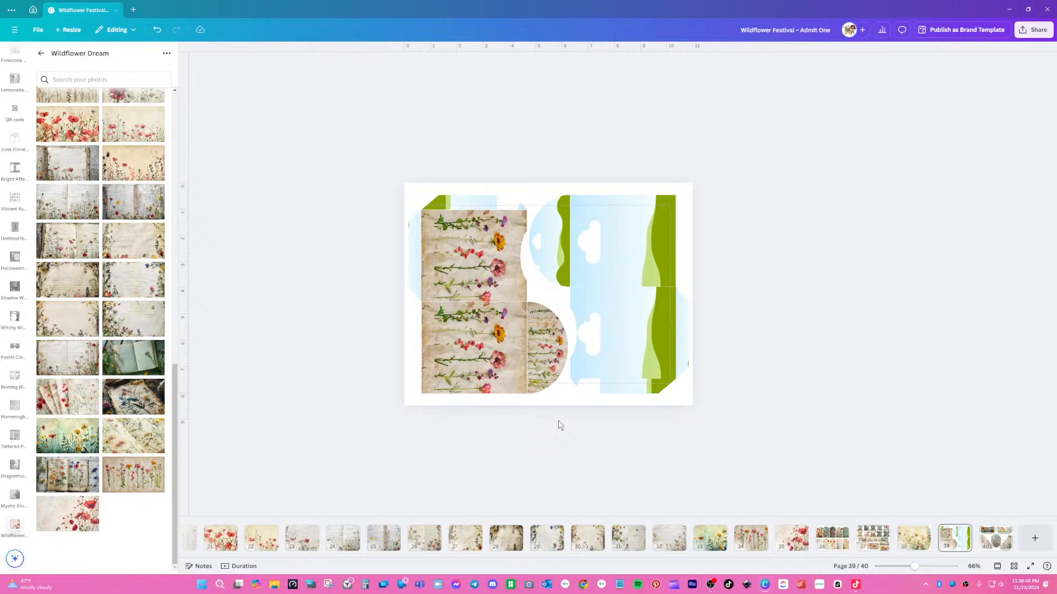
# - Rotate the photo inside the left envelope's lower semicircular flap by 180° and apply the crop
pyautogui.click(549, 354)
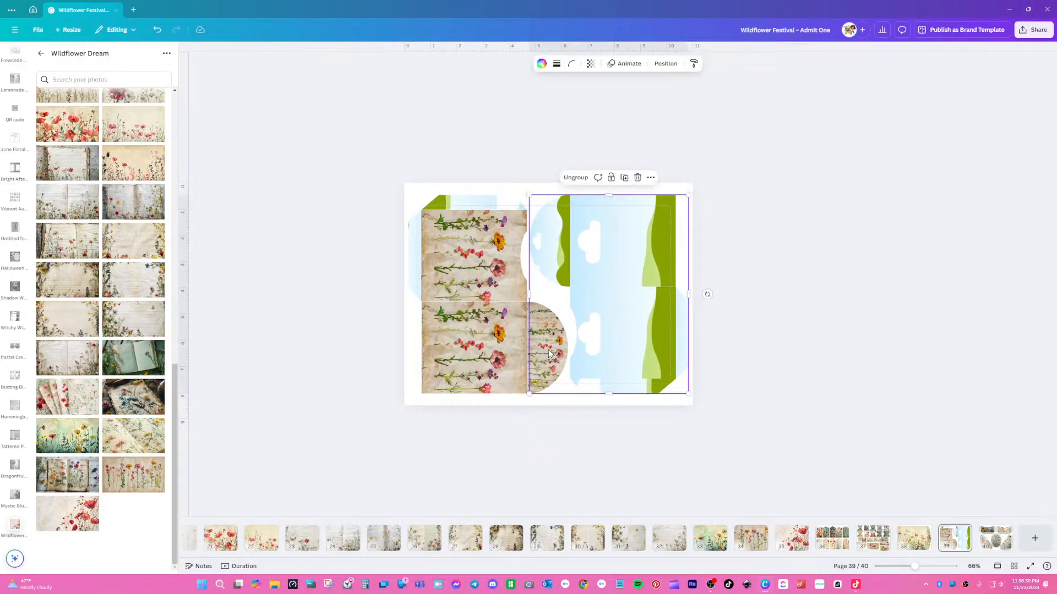
pyautogui.click(510, 350)
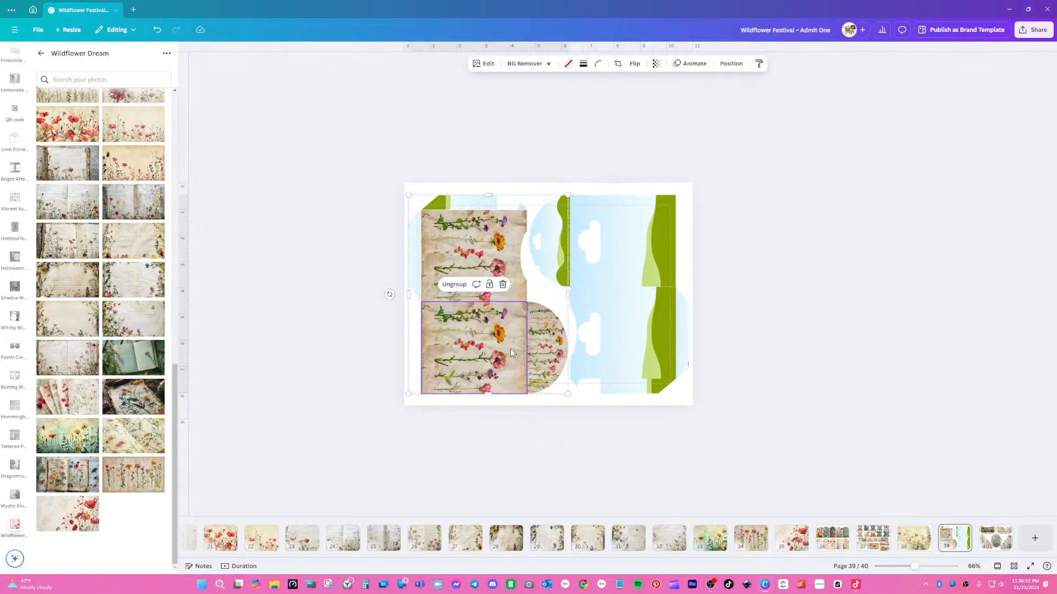
pyautogui.click(599, 227)
pyautogui.click(601, 178)
pyautogui.click(548, 342)
pyautogui.click(548, 342)
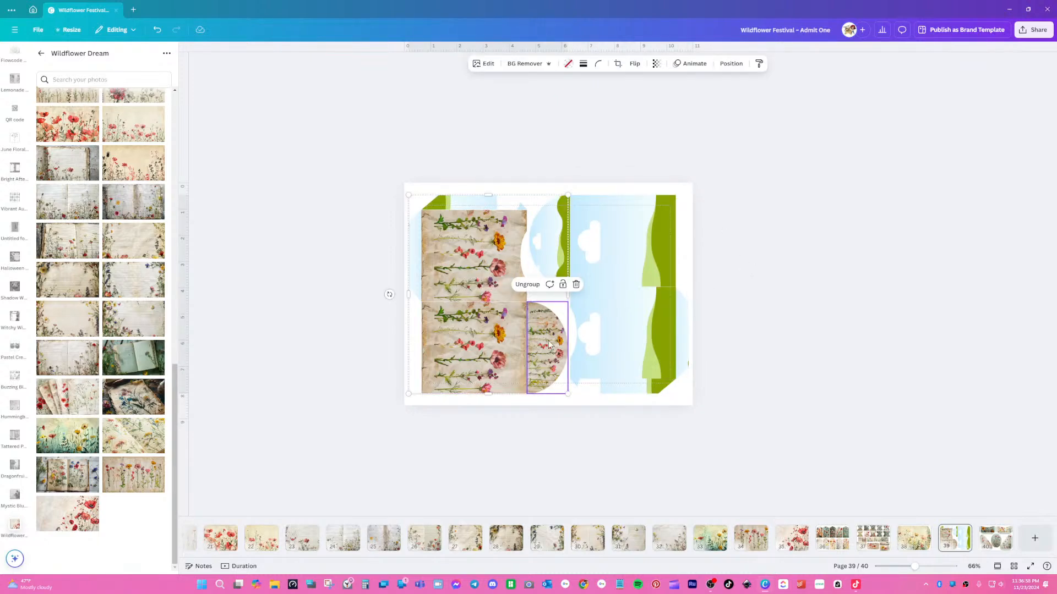
pyautogui.doubleClick(548, 340)
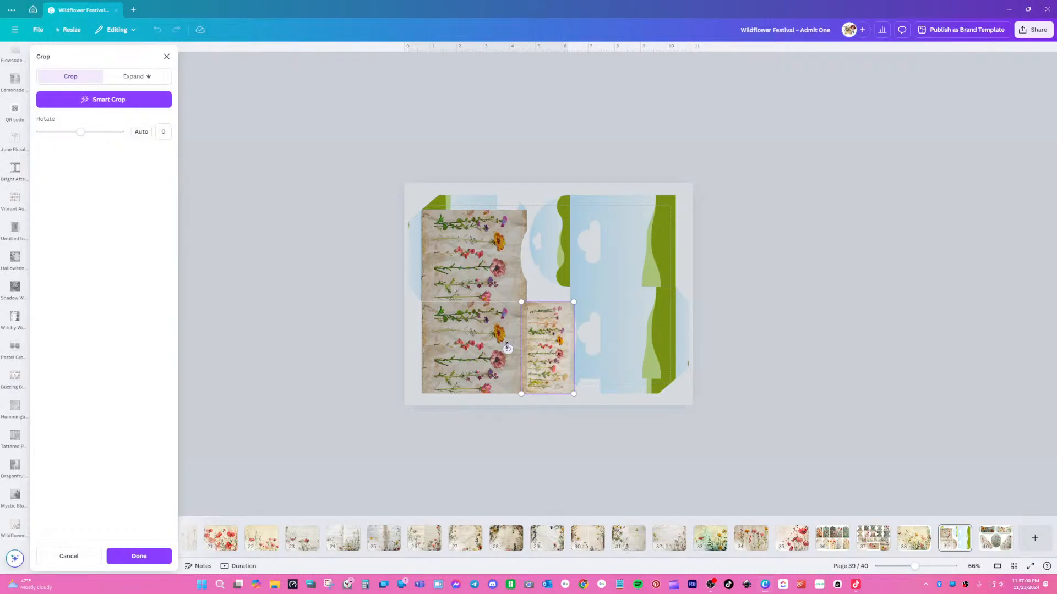
pyautogui.moveTo(508, 350); pyautogui.dragTo(612, 337)
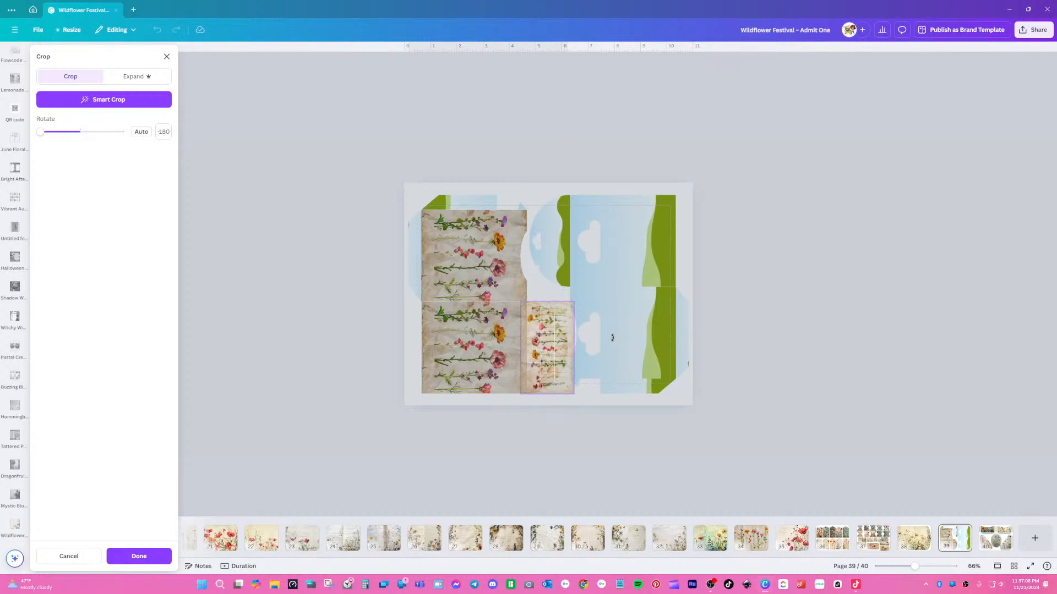
pyautogui.click(710, 347)
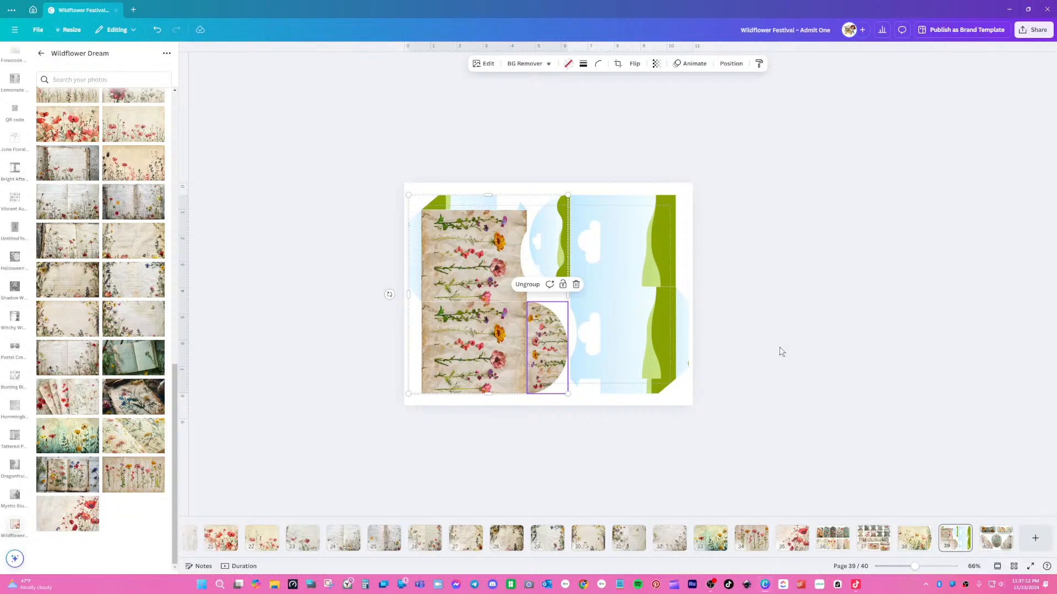
pyautogui.click(782, 352)
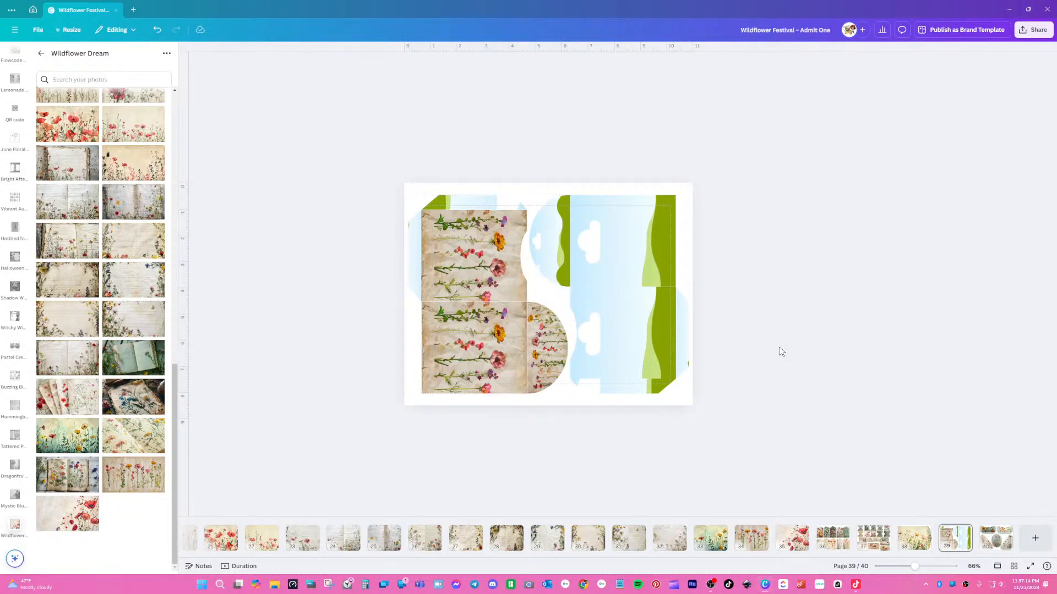
# - Fill the left envelope's top and side glue flaps with the light beige photo color
pyautogui.click(466, 207)
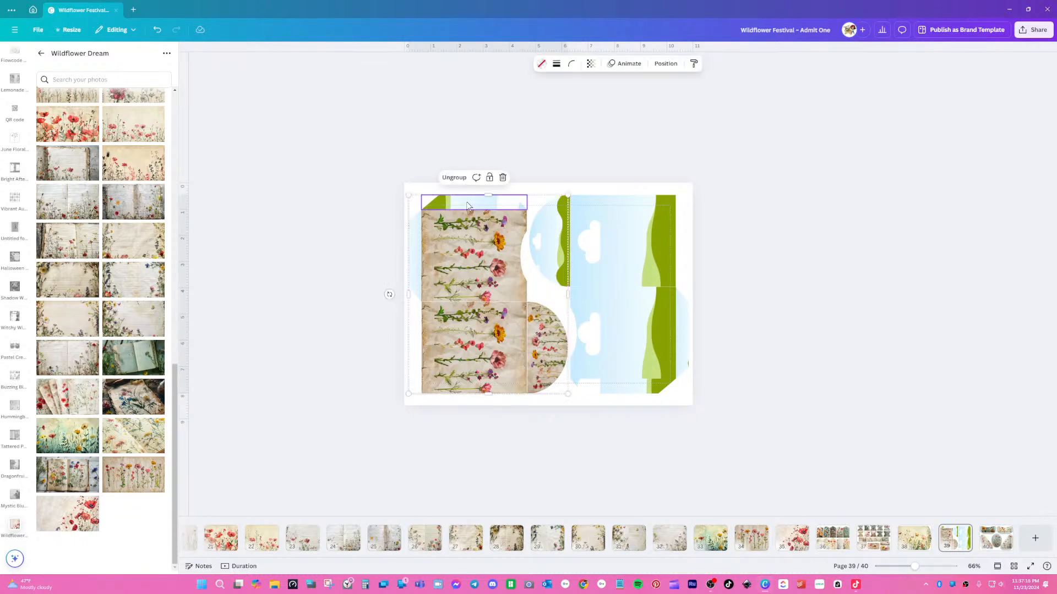
pyautogui.click(541, 64)
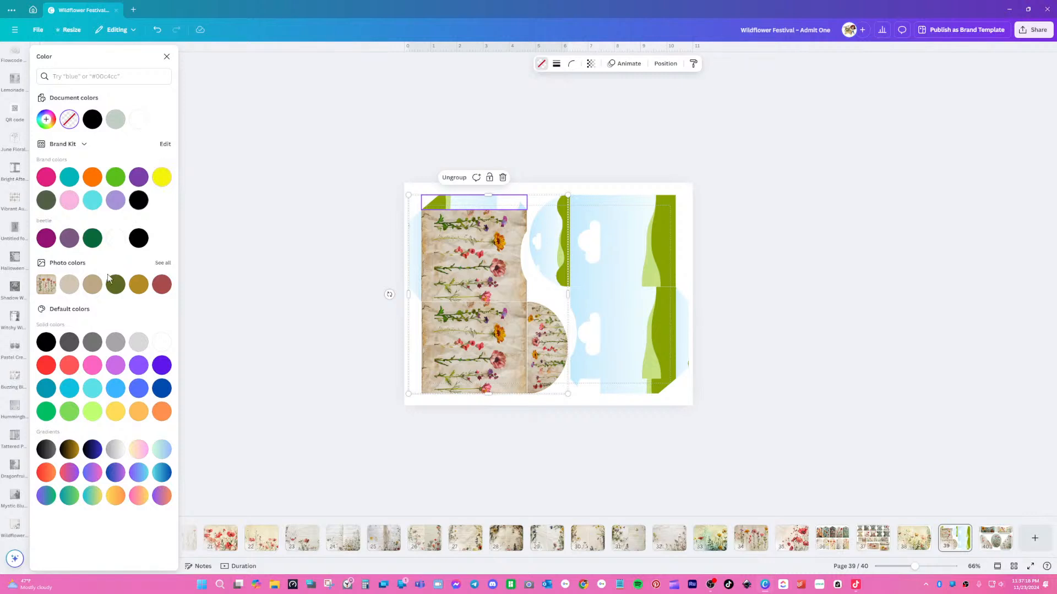
pyautogui.click(69, 285)
pyautogui.click(414, 252)
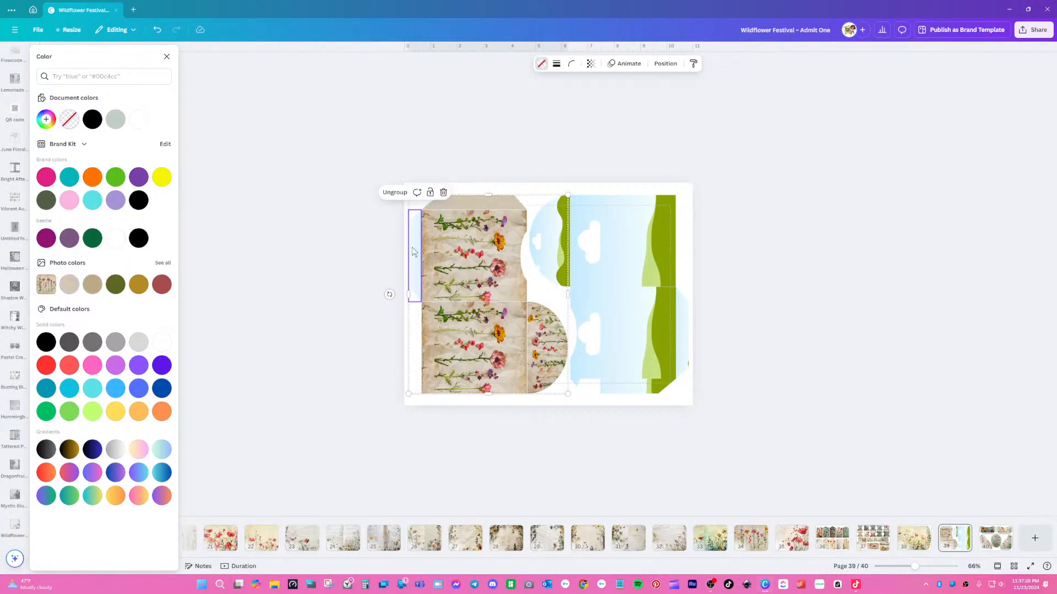
pyautogui.click(70, 285)
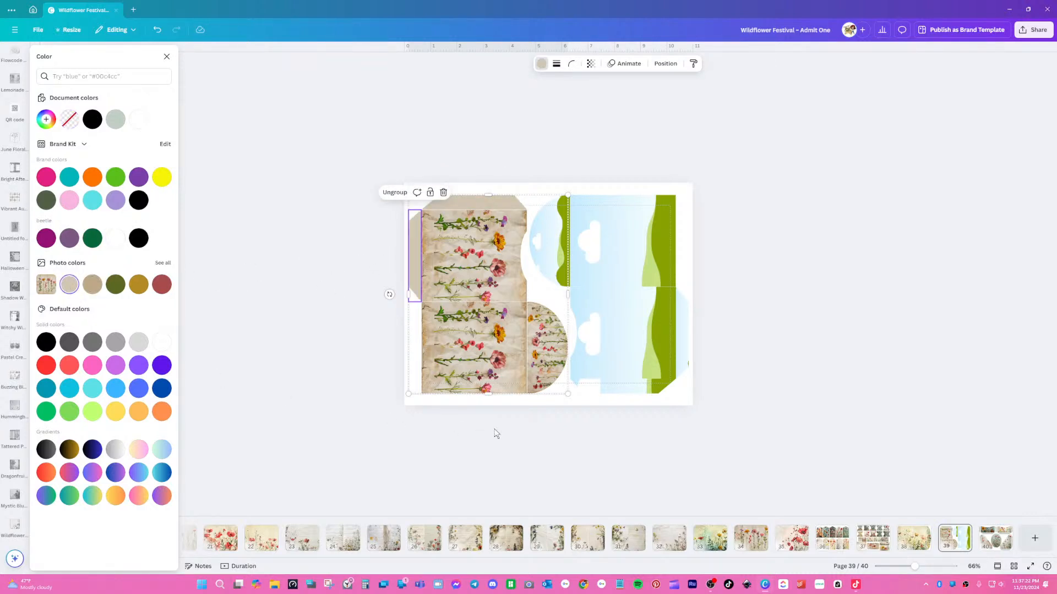
pyautogui.press('Escape')
# - Fill the right envelope's lower panel with the photo of hands holding an open green floral book
pyautogui.click(636, 337)
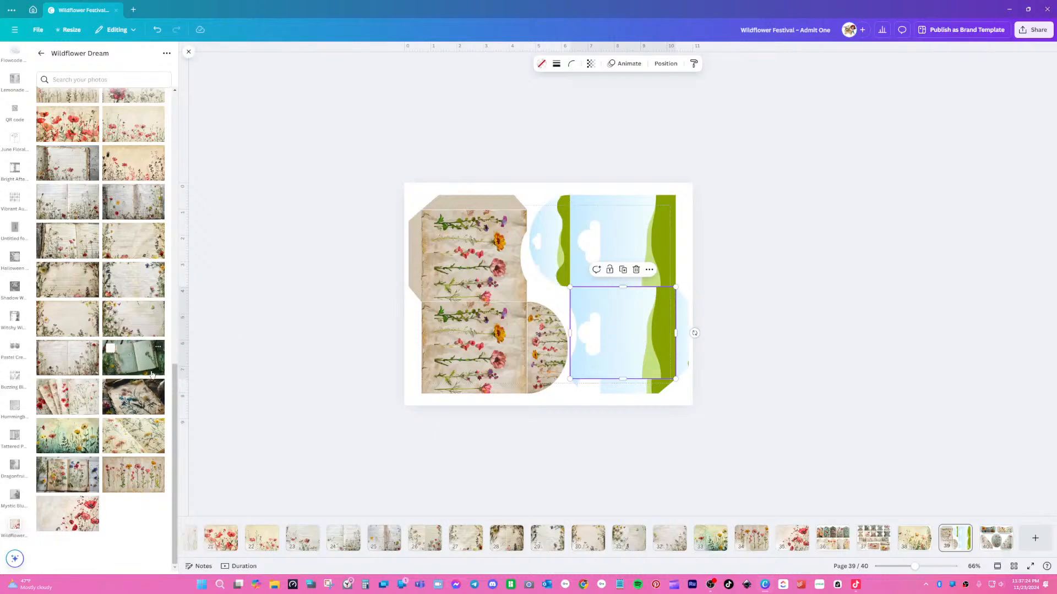
pyautogui.scroll(3, 94, 384)
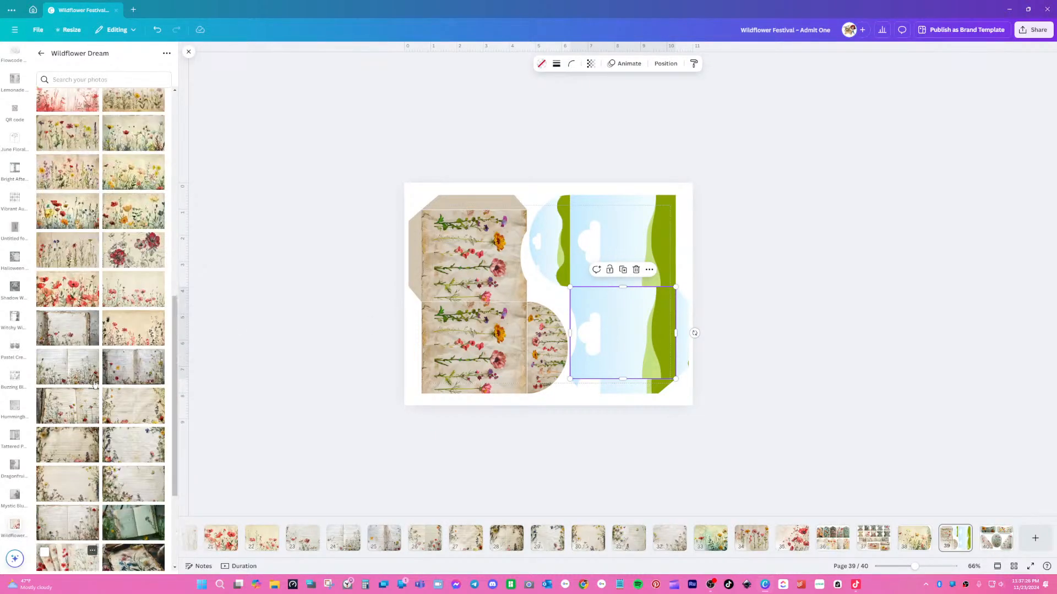
pyautogui.scroll(3, 95, 384)
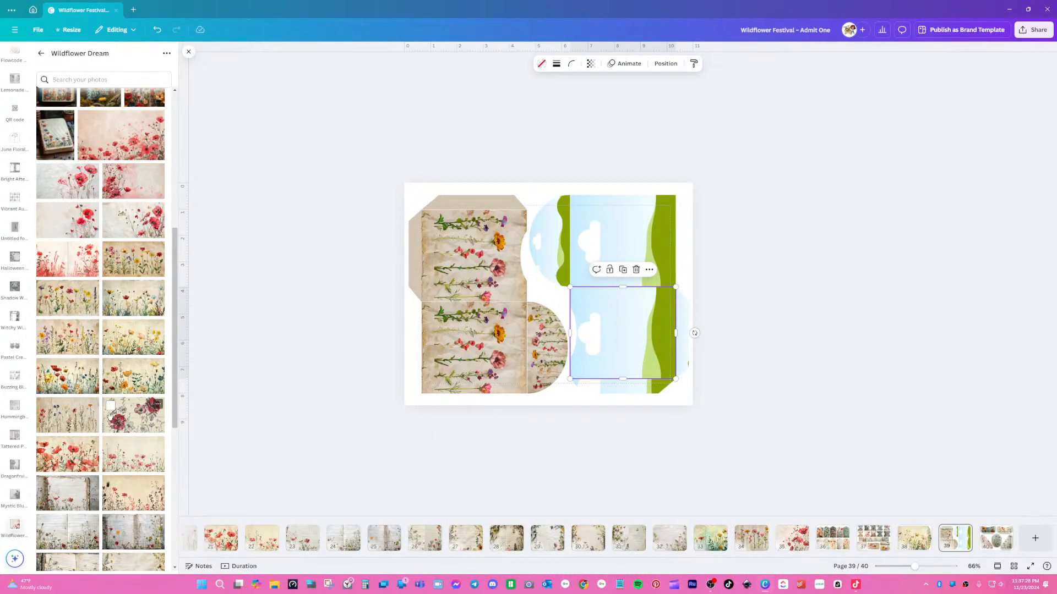
pyautogui.scroll(2, 110, 415)
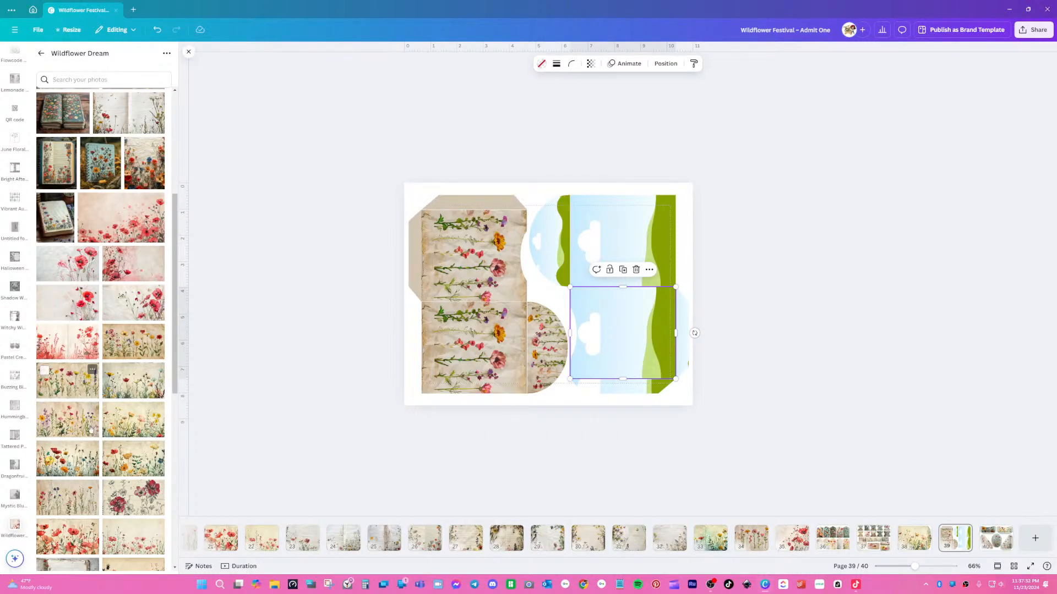
pyautogui.scroll(3, 93, 419)
pyautogui.scroll(2, 95, 430)
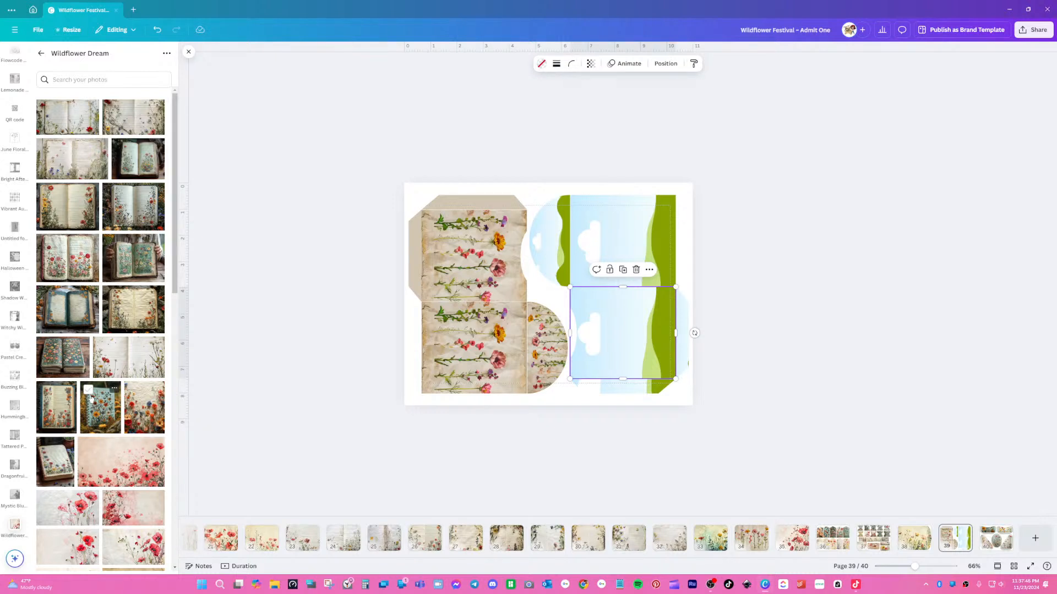
pyautogui.moveTo(129, 254); pyautogui.dragTo(631, 326)
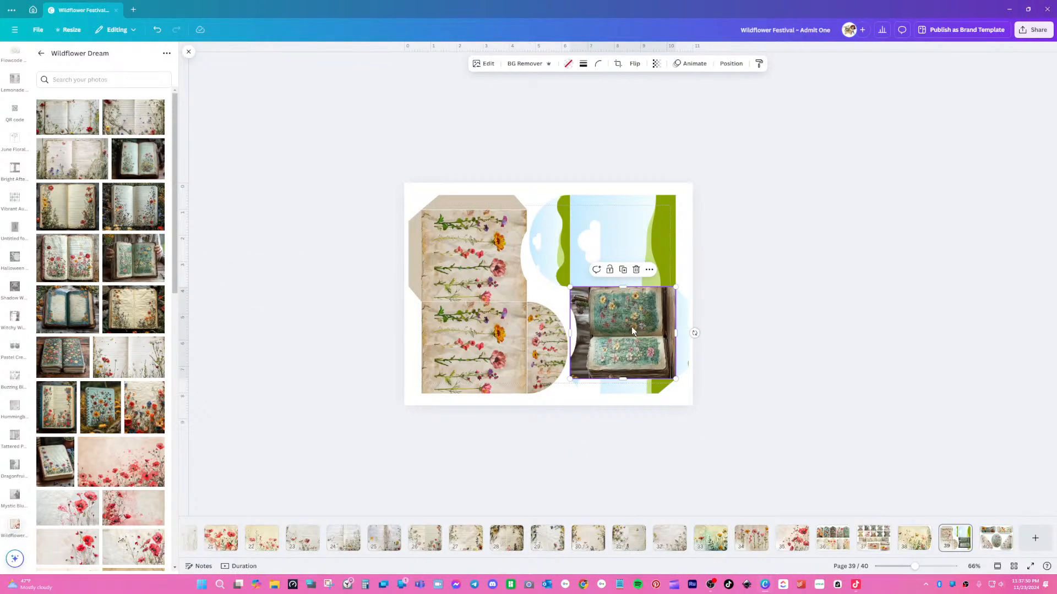
# - Enlarge and reposition the book photo inside the right envelope's lower panel so its upper green page fills the frame
pyautogui.doubleClick(619, 347)
pyautogui.moveTo(570, 401); pyautogui.dragTo(613, 403)
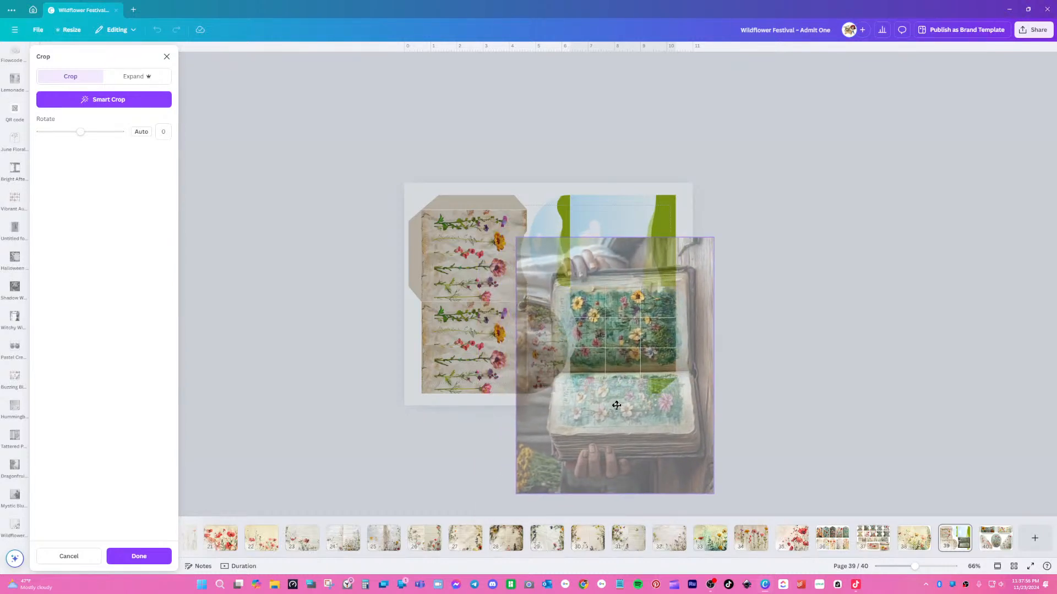
pyautogui.click(724, 364)
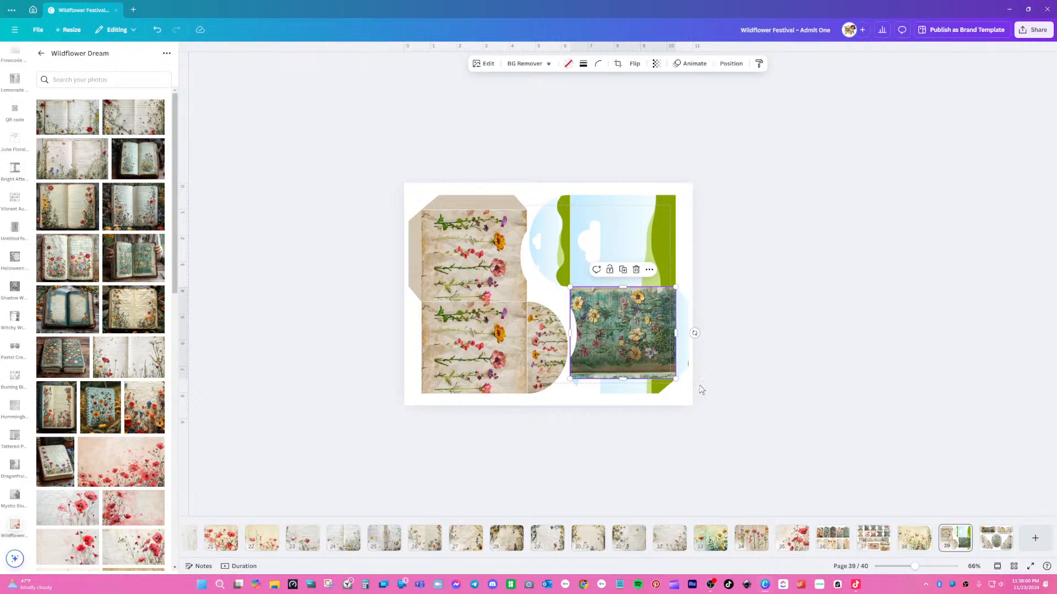
pyautogui.moveTo(680, 377)
pyautogui.mouseDown()
pyautogui.moveTo(690, 385)
pyautogui.moveTo(680, 366)
pyautogui.mouseUp()
pyautogui.click(769, 371)
# - Enlarge the lower panel's book photo further and shift it up so the page edges fall outside the frame
pyautogui.click(661, 330)
pyautogui.doubleClick(660, 330)
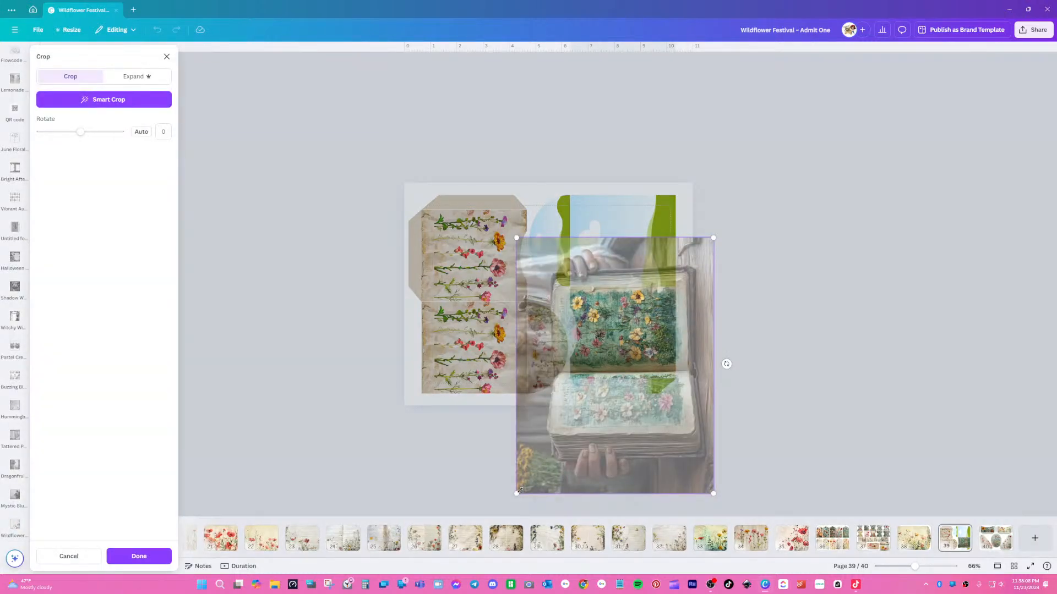
pyautogui.moveTo(521, 496); pyautogui.dragTo(457, 523)
pyautogui.moveTo(554, 466); pyautogui.dragTo(565, 438)
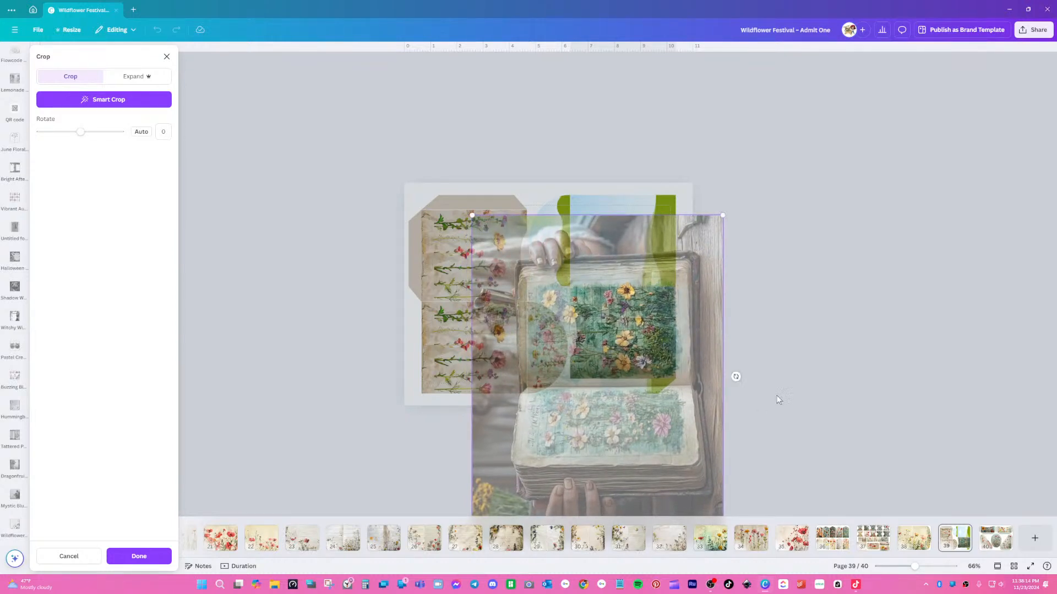
pyautogui.click(782, 394)
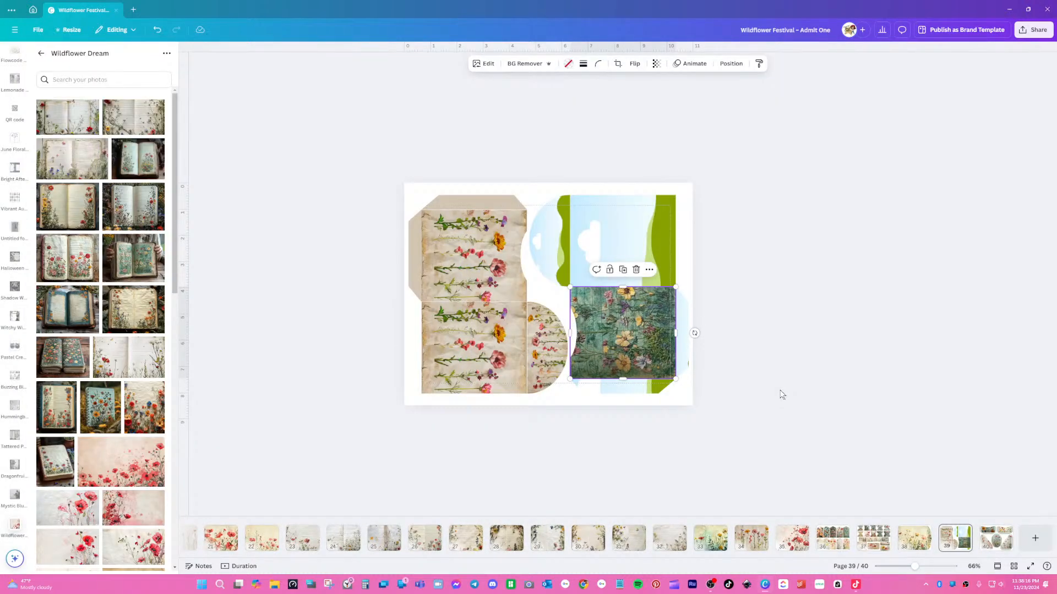
# - Scale the lower panel's photo up once more and move it down until only the green floral page fills the frame
pyautogui.doubleClick(635, 352)
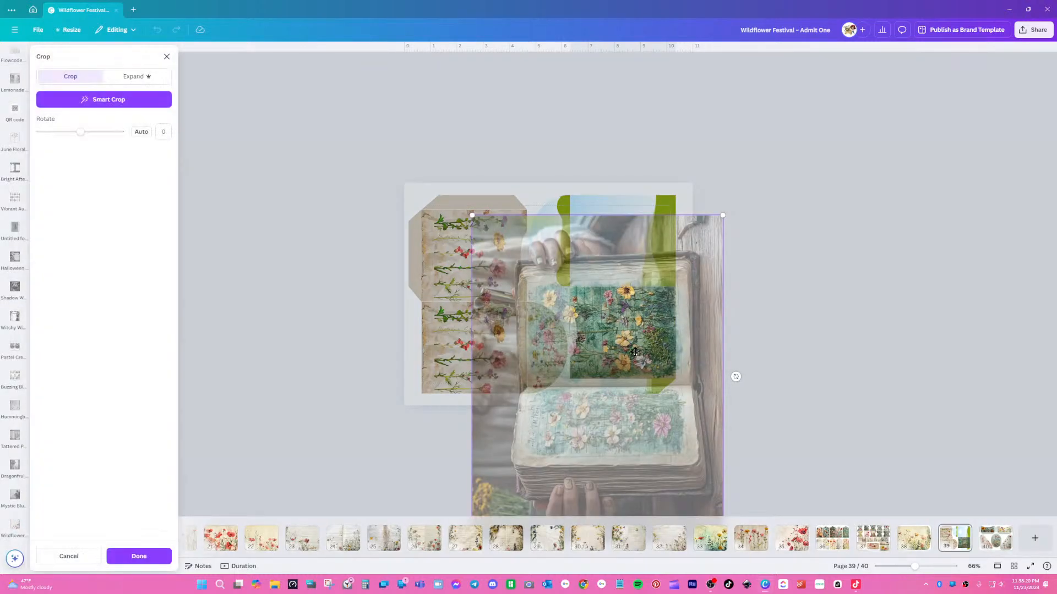
pyautogui.moveTo(472, 214); pyautogui.dragTo(453, 190)
pyautogui.click(736, 353)
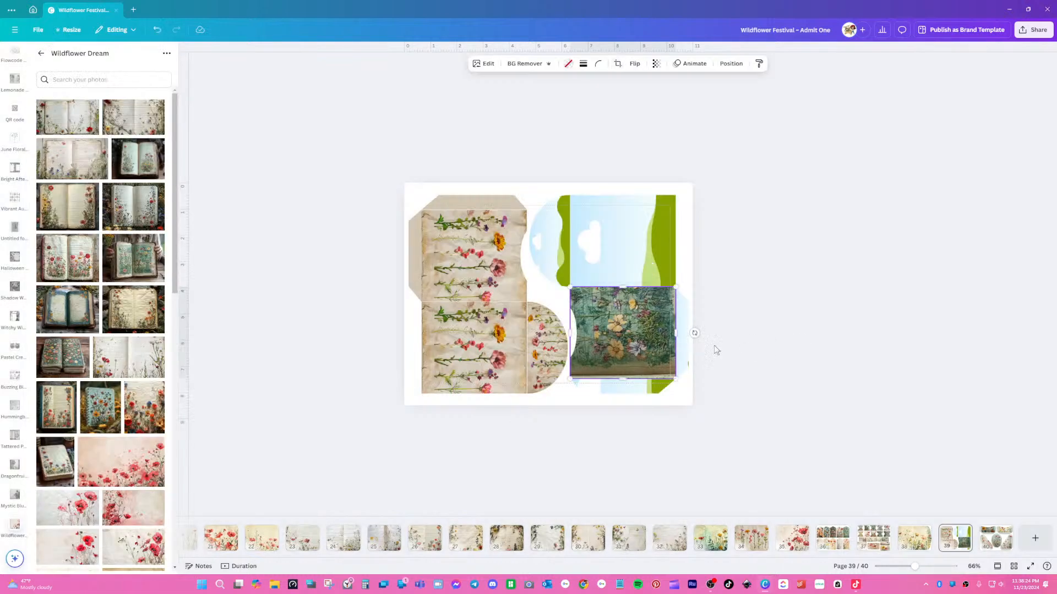
pyautogui.doubleClick(622, 332)
pyautogui.moveTo(622, 334); pyautogui.dragTo(622, 347)
pyautogui.click(824, 354)
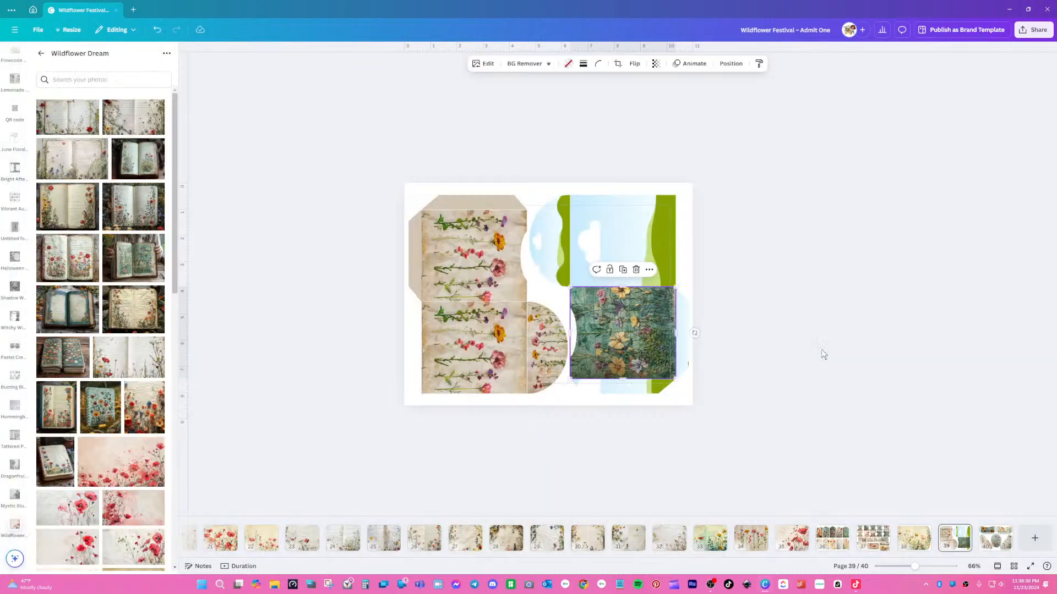
# - Try to duplicate the right envelope's lower panel and detach the book photo from the copy
pyautogui.doubleClick(645, 332)
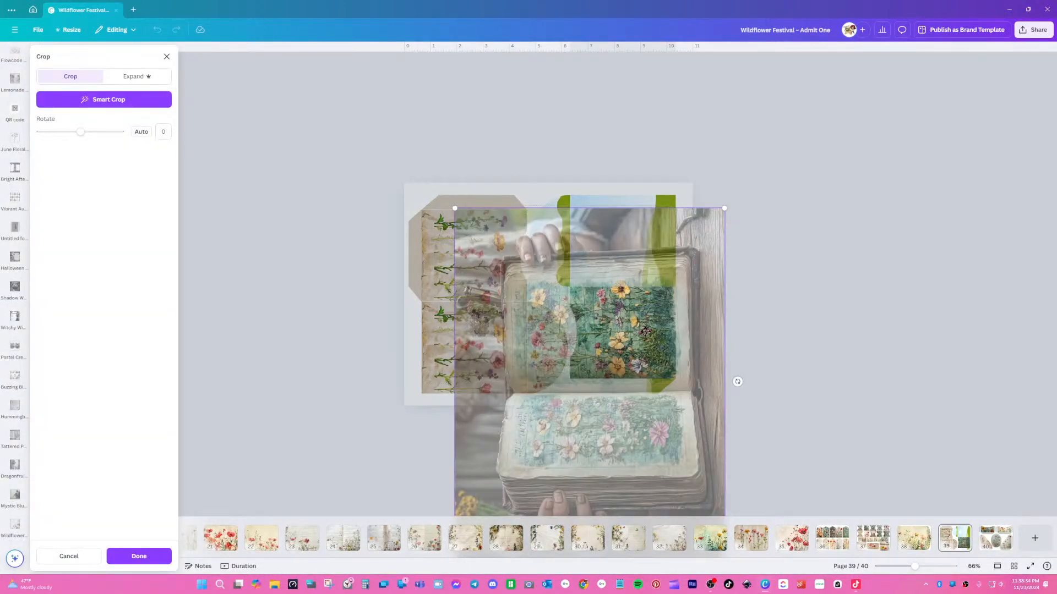
pyautogui.rightClick(645, 332)
pyautogui.click(666, 359)
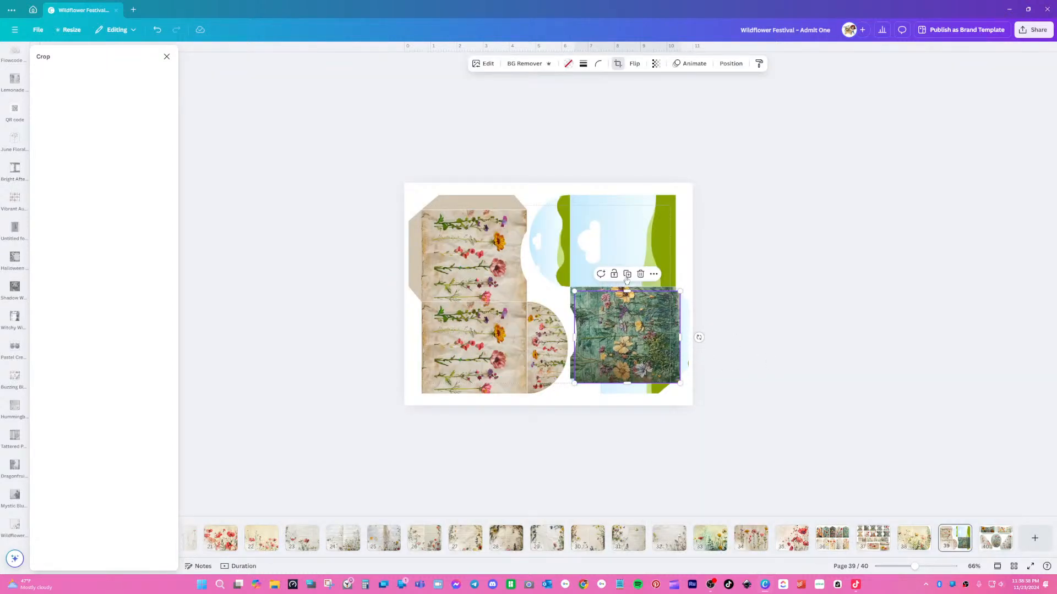
pyautogui.rightClick(626, 301)
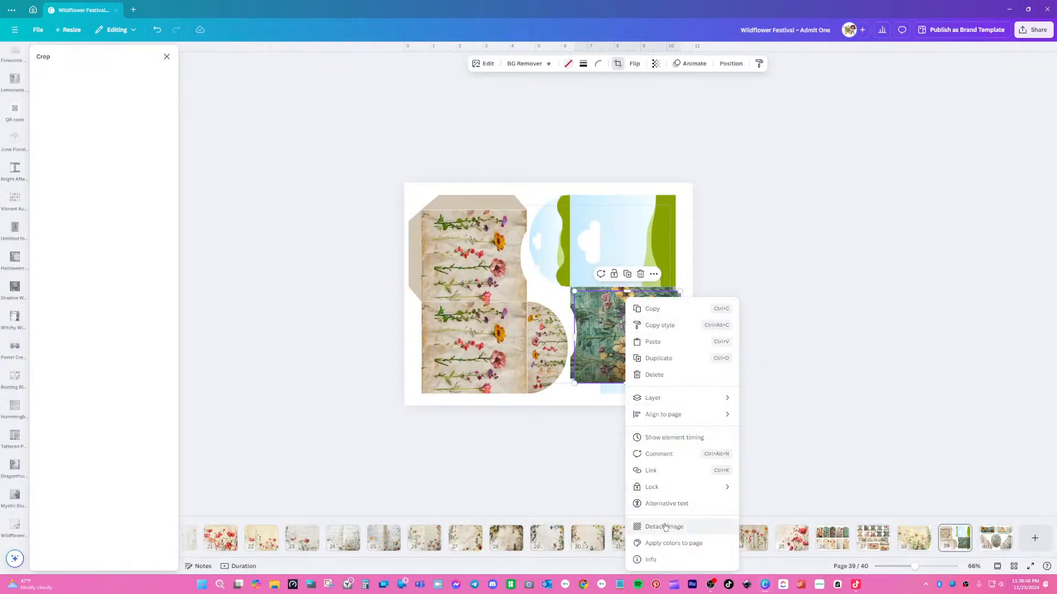
pyautogui.click(663, 526)
pyautogui.moveTo(573, 325); pyautogui.dragTo(485, 328)
pyautogui.click(617, 337)
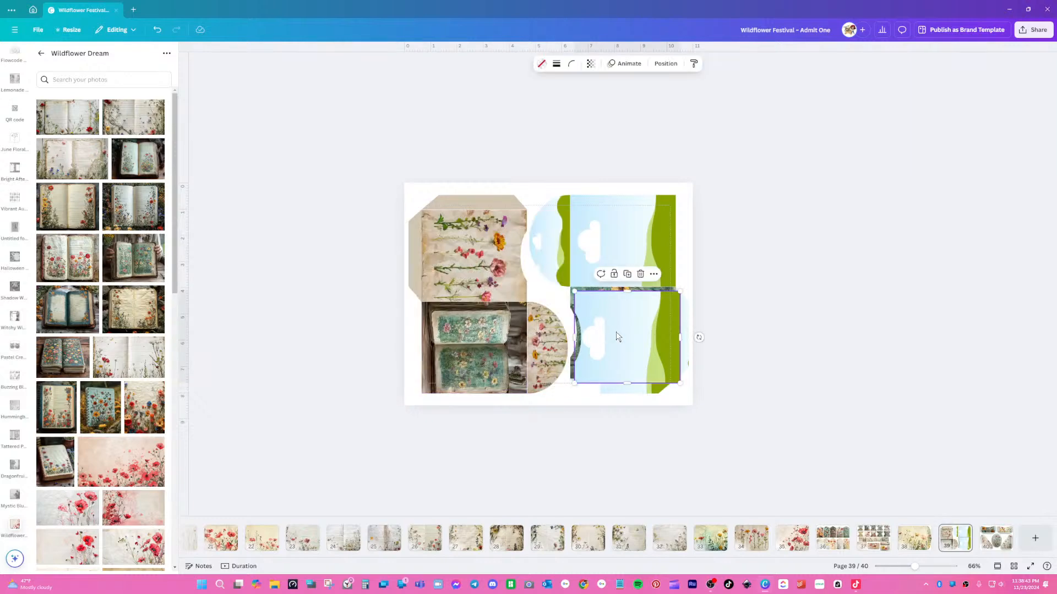
# - Undo the panel duplication, the image detachment and the photo replacement in the left envelope's lower panel
pyautogui.click(158, 32)
pyautogui.click(159, 31)
pyautogui.click(159, 32)
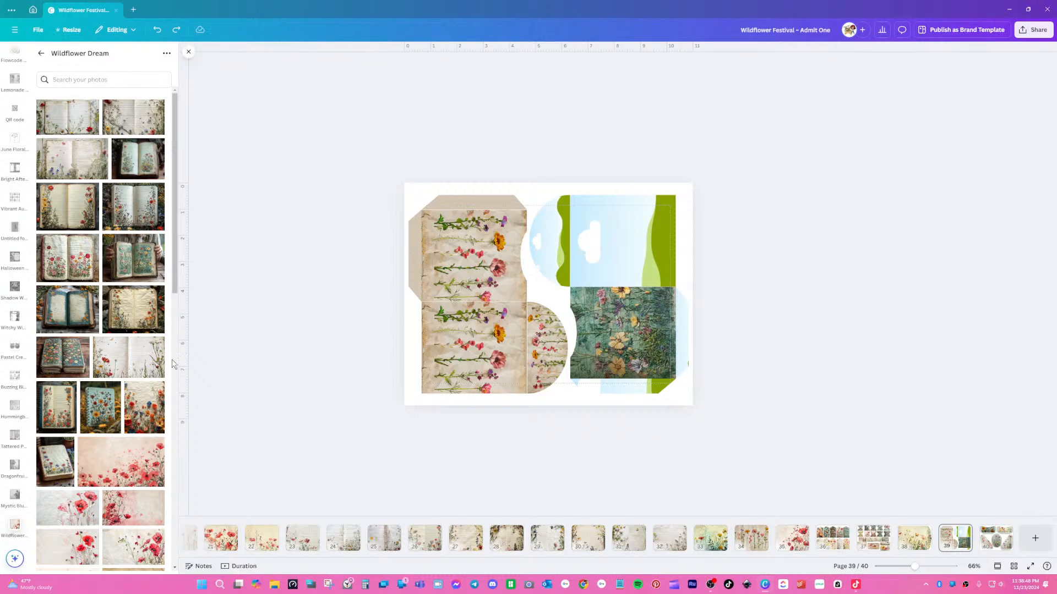
# - Fill the right envelope's upper panel with the green floral book photo, cropped to show only the green floral page
pyautogui.moveTo(153, 235); pyautogui.dragTo(587, 262)
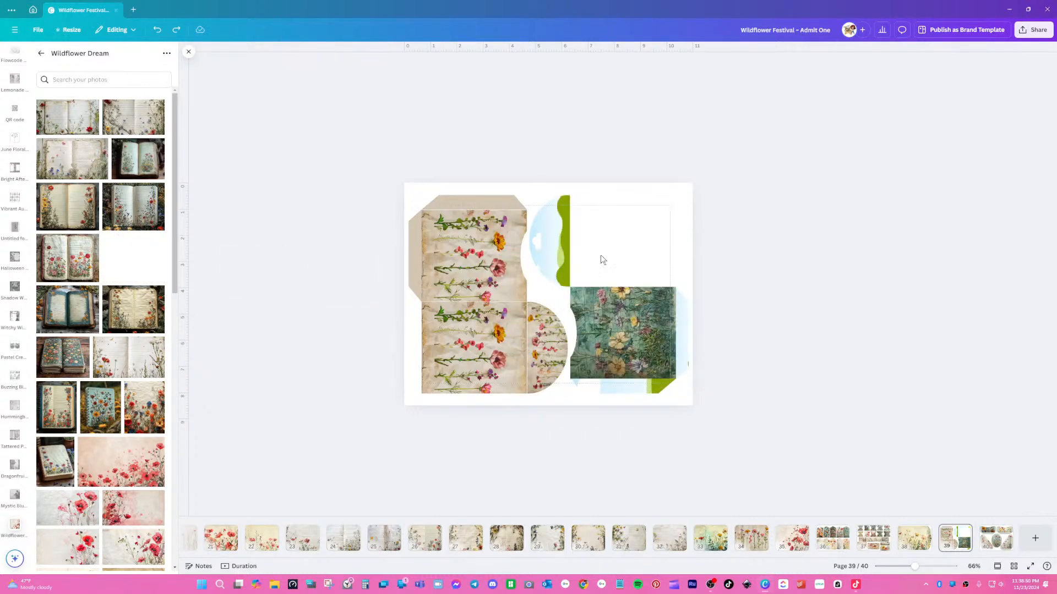
pyautogui.doubleClick(602, 252)
pyautogui.moveTo(519, 339); pyautogui.dragTo(507, 413)
pyautogui.click(815, 383)
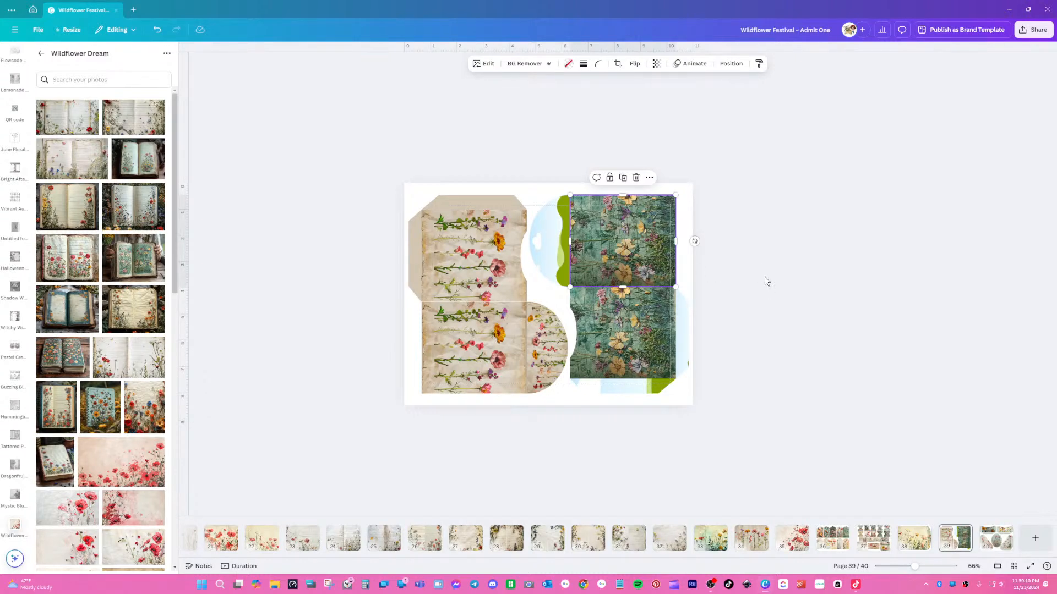
# - Fill the right envelope's semicircular flap with the green floral book photo and rotate it by 180° inside the crop
pyautogui.click(552, 263)
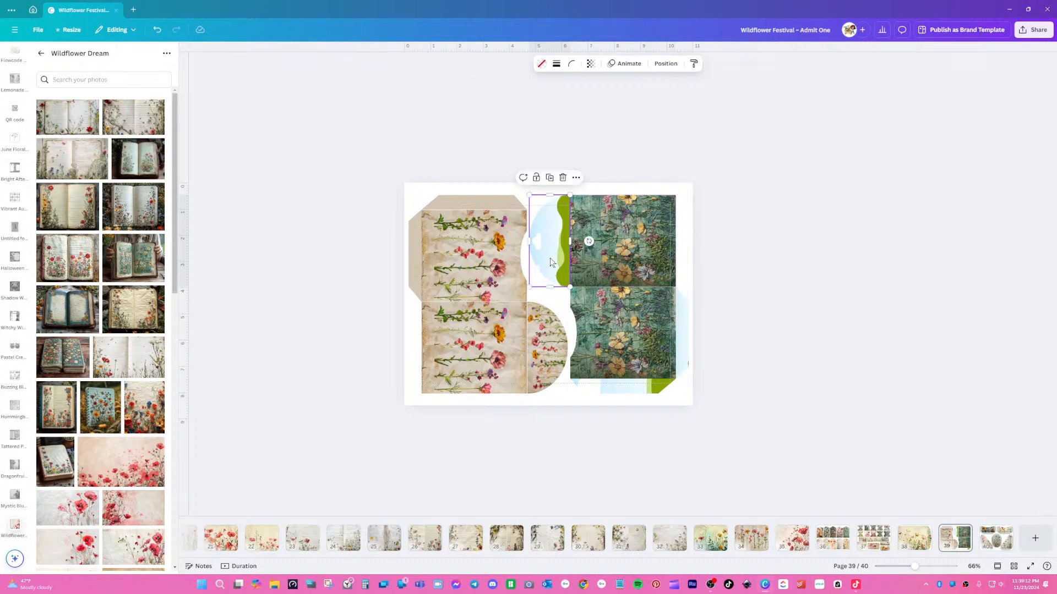
pyautogui.moveTo(109, 241); pyautogui.dragTo(498, 242)
pyautogui.doubleClick(555, 248)
pyautogui.moveTo(602, 173); pyautogui.dragTo(686, 63)
pyautogui.moveTo(636, 142); pyautogui.dragTo(600, 167)
pyautogui.moveTo(478, 88); pyautogui.dragTo(405, 88)
pyautogui.moveTo(538, 124); pyautogui.dragTo(506, 142)
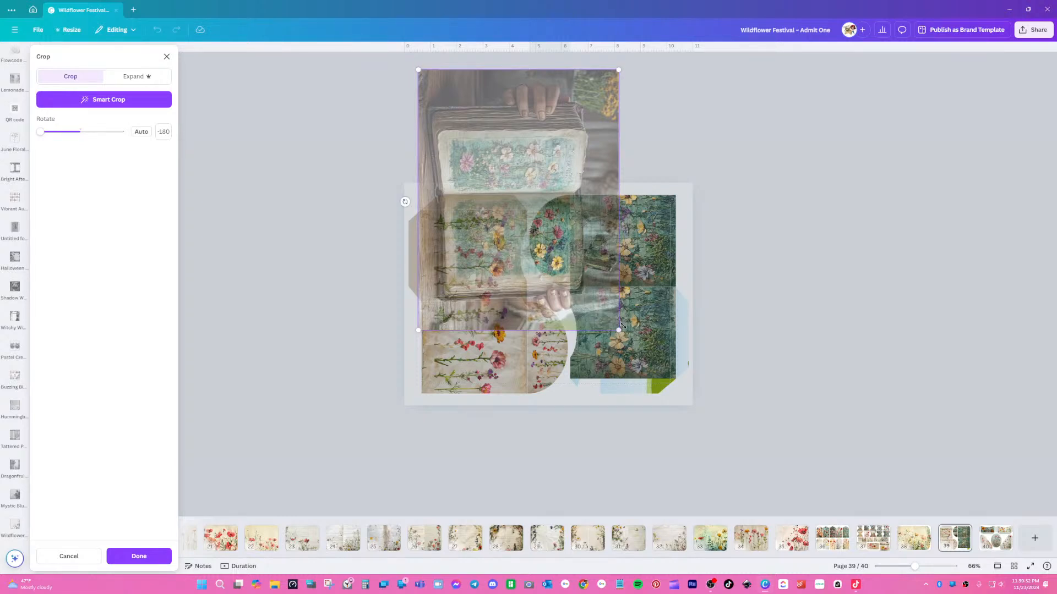
# - Enlarge and reposition the photo inside the right envelope's semicircular flap so the green floral page fills it, and apply the crop
pyautogui.moveTo(546, 145); pyautogui.dragTo(572, 222)
pyautogui.moveTo(645, 147); pyautogui.dragTo(585, 219)
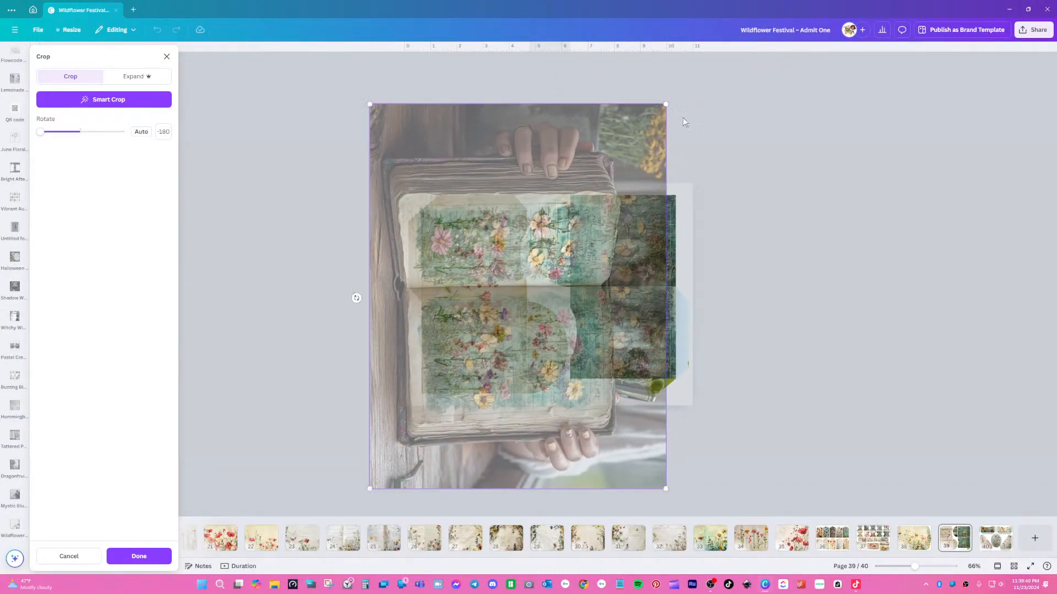
pyautogui.moveTo(664, 104); pyautogui.dragTo(721, 52)
pyautogui.moveTo(613, 152)
pyautogui.mouseDown()
pyautogui.moveTo(606, 185)
pyautogui.moveTo(582, 188)
pyautogui.moveTo(613, 174)
pyautogui.mouseUp()
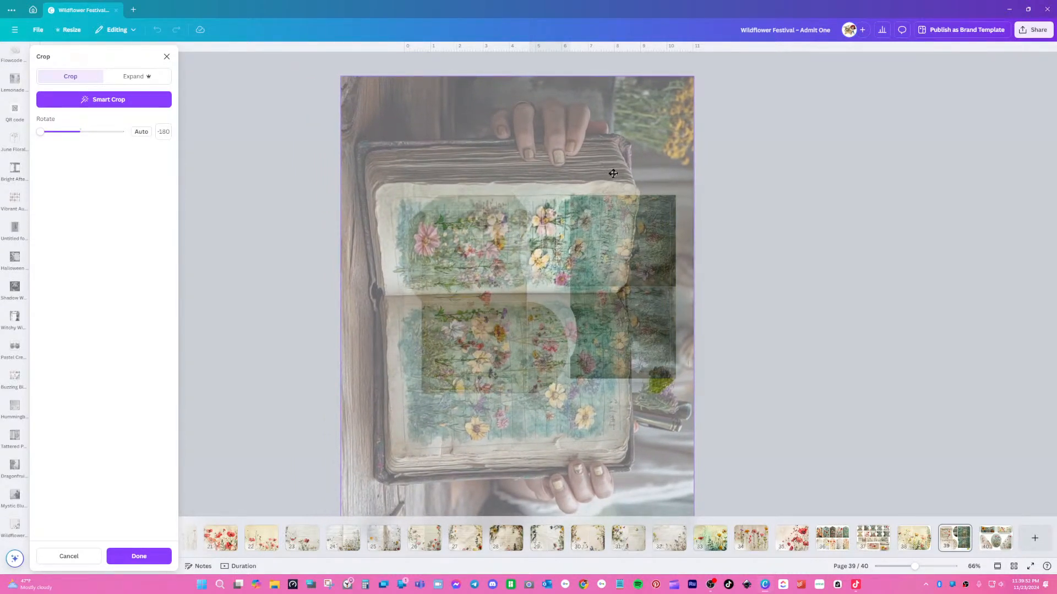
pyautogui.click(746, 259)
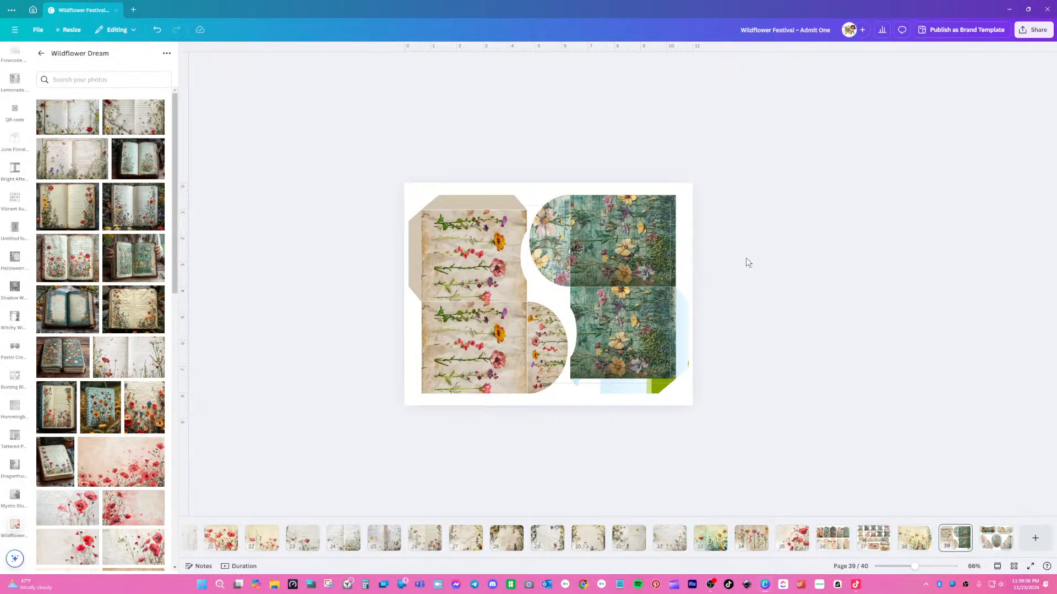
# - Adjust the right envelope's lower panel photo to brightness 9 and vibrance 44, and raise its saturation
pyautogui.click(649, 386)
pyautogui.click(639, 315)
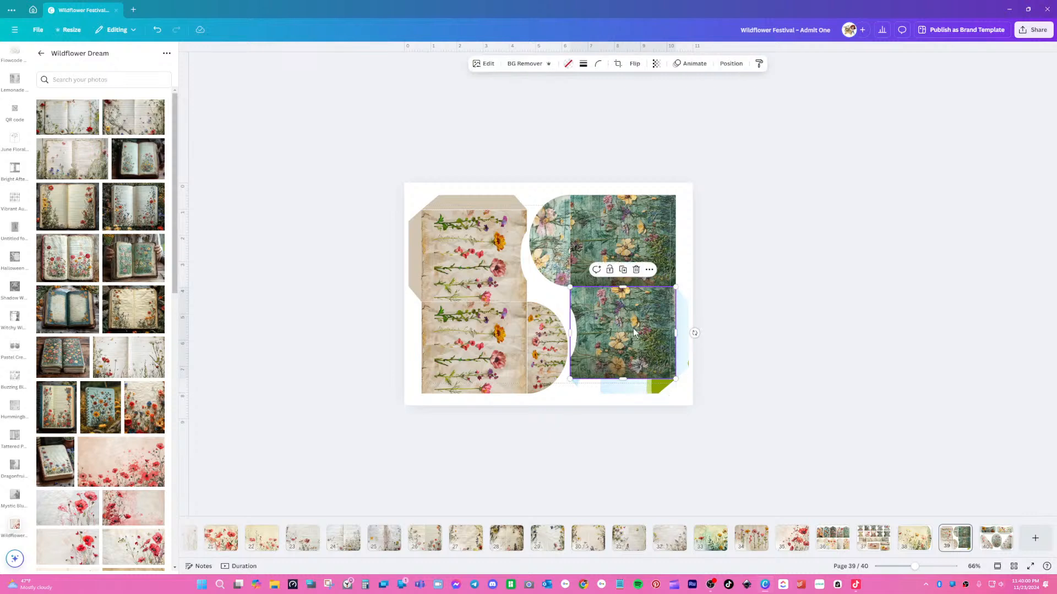
pyautogui.click(484, 63)
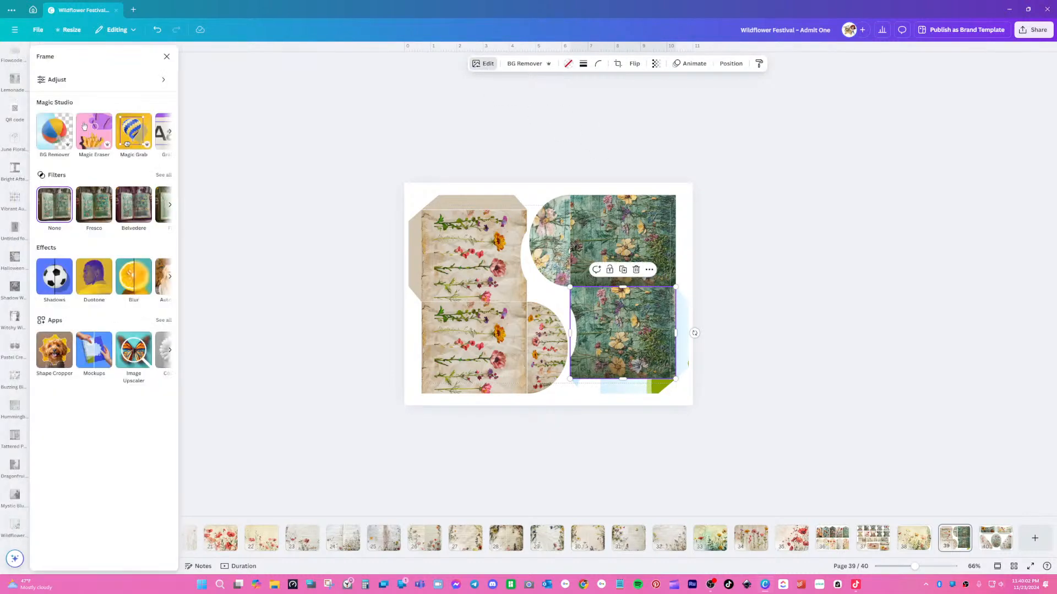
pyautogui.click(75, 90)
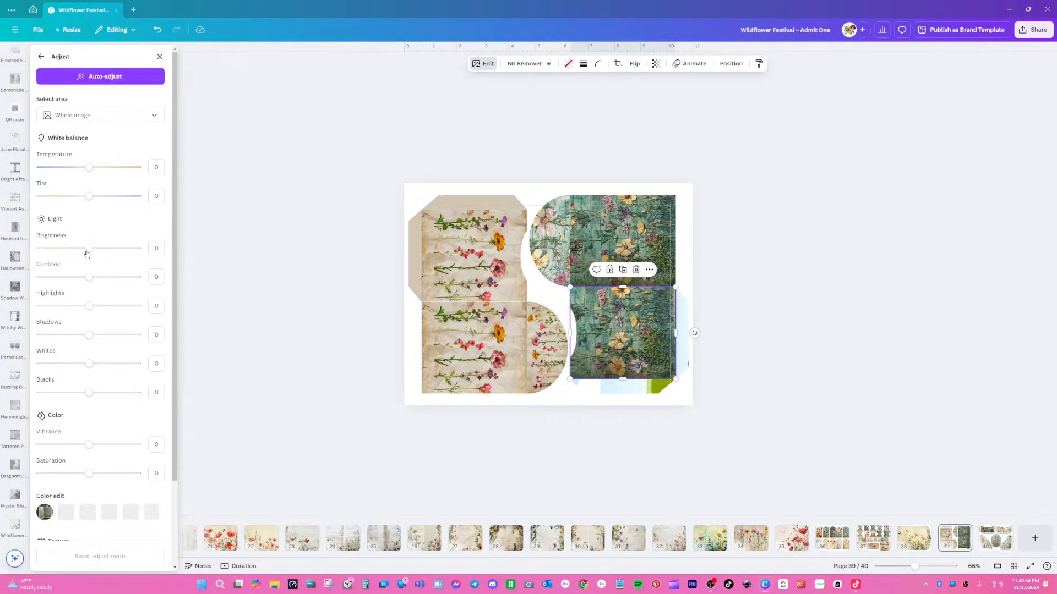
pyautogui.moveTo(92, 253)
pyautogui.mouseDown()
pyautogui.moveTo(101, 253)
pyautogui.moveTo(89, 251)
pyautogui.mouseUp()
pyautogui.click(111, 446)
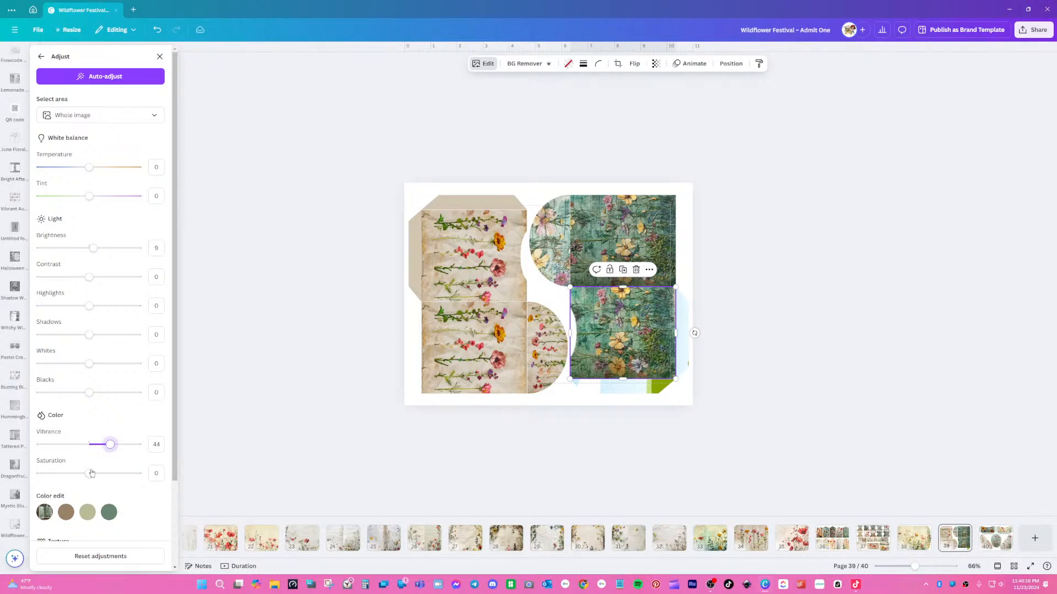
pyautogui.click(104, 473)
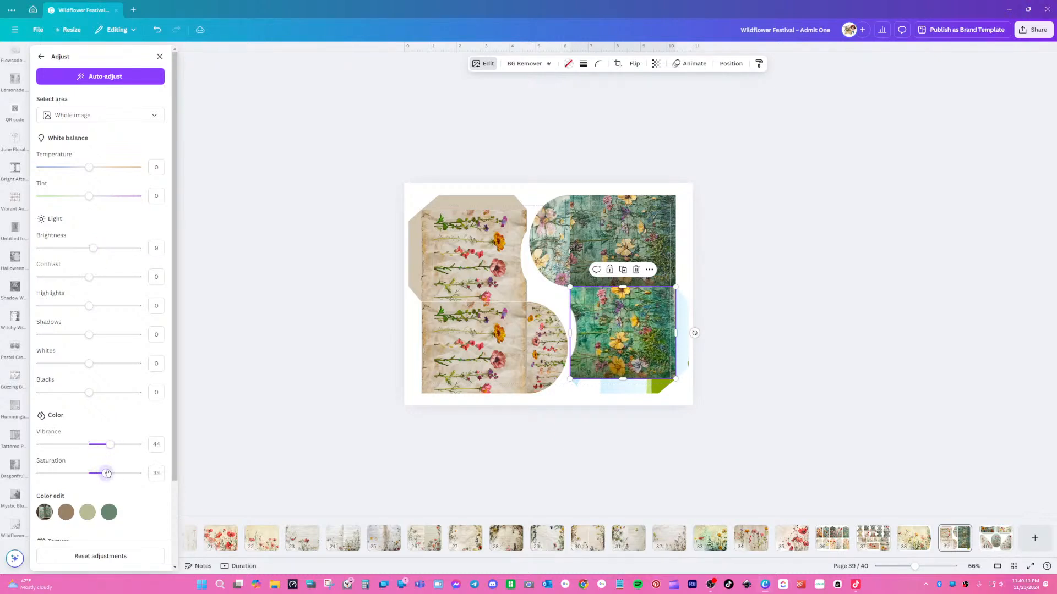
# - Set the right envelope's upper panel photo to vibrance 45 and saturation 44
pyautogui.click(630, 235)
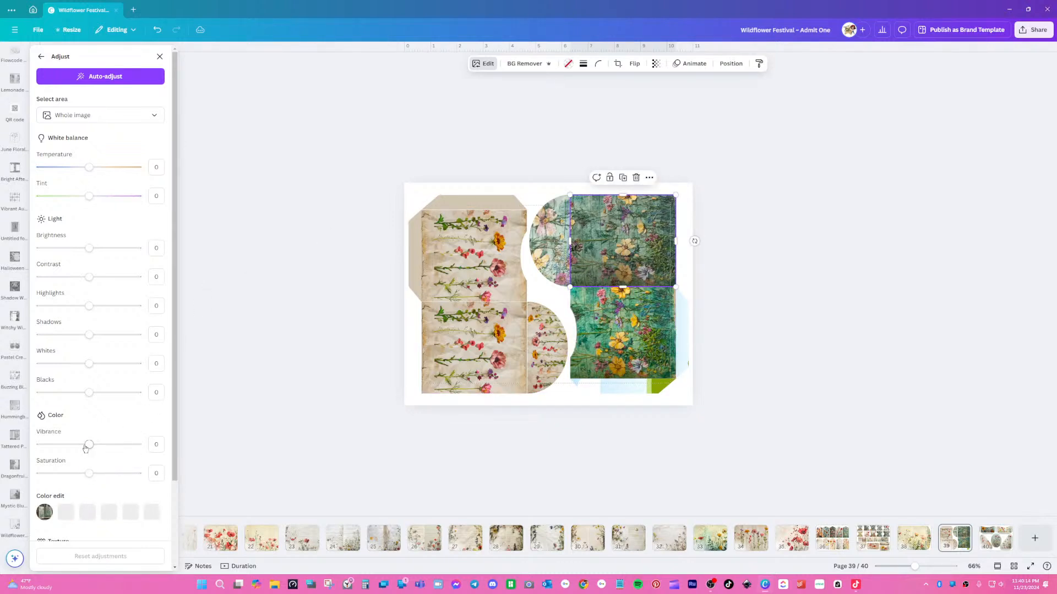
pyautogui.moveTo(93, 447); pyautogui.dragTo(110, 474)
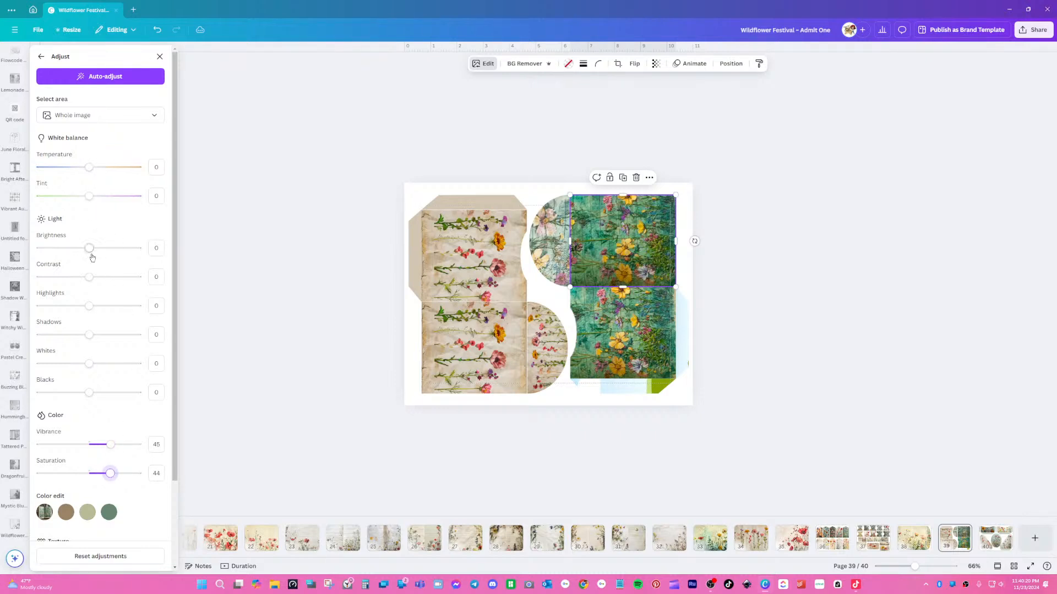
# - Raise the brightness of the upper green floral envelope panel to 17
pyautogui.moveTo(90, 248); pyautogui.dragTo(99, 254)
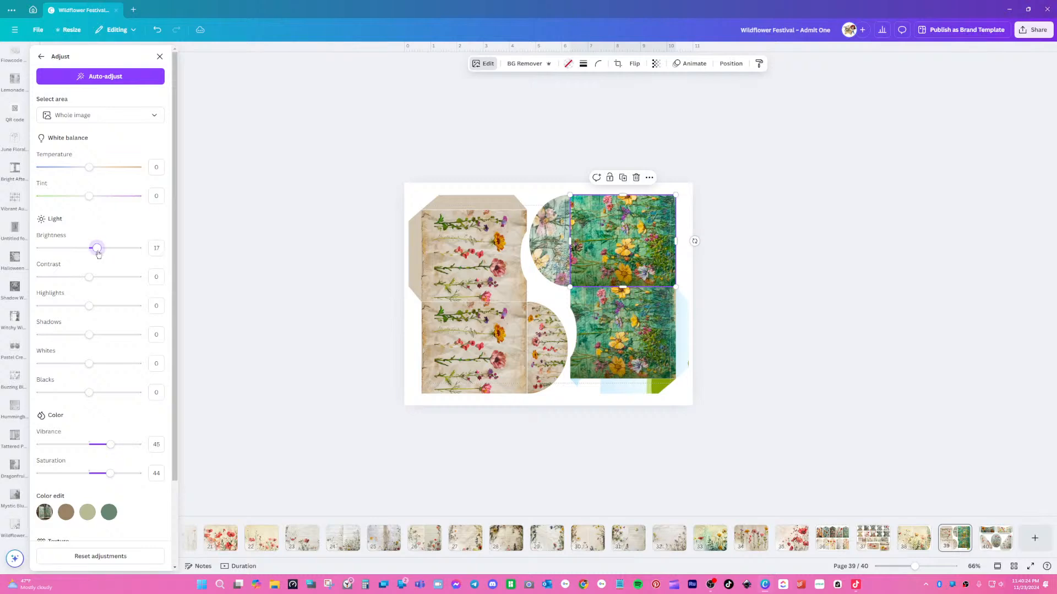
pyautogui.click(778, 290)
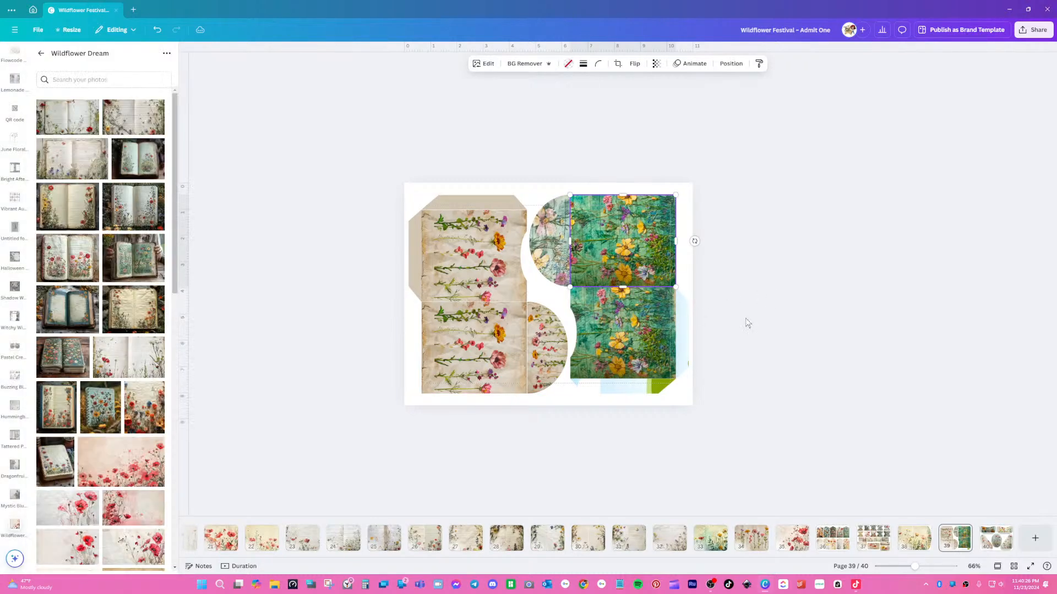
# - Fill the side and bottom tabs of the green floral envelope with the muted green photo color
pyautogui.click(687, 322)
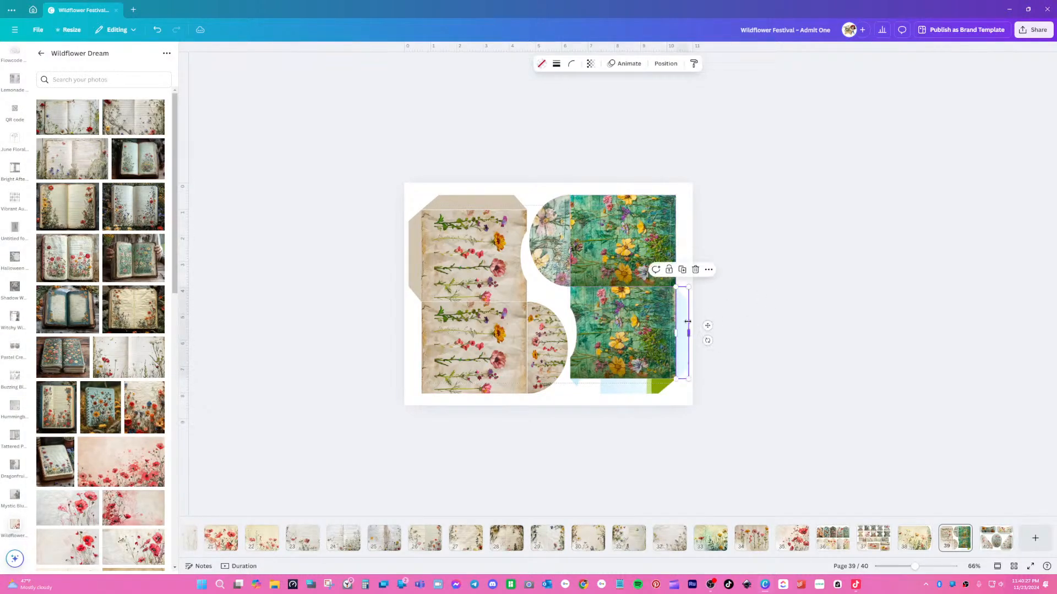
pyautogui.click(541, 63)
pyautogui.click(682, 357)
pyautogui.moveTo(688, 338); pyautogui.dragTo(690, 334)
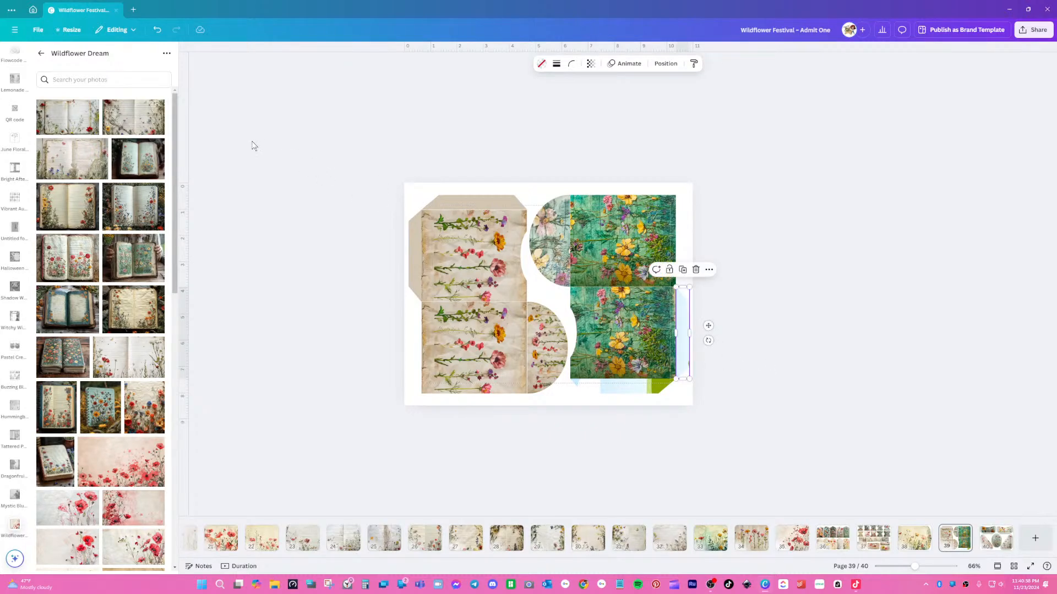
pyautogui.click(541, 64)
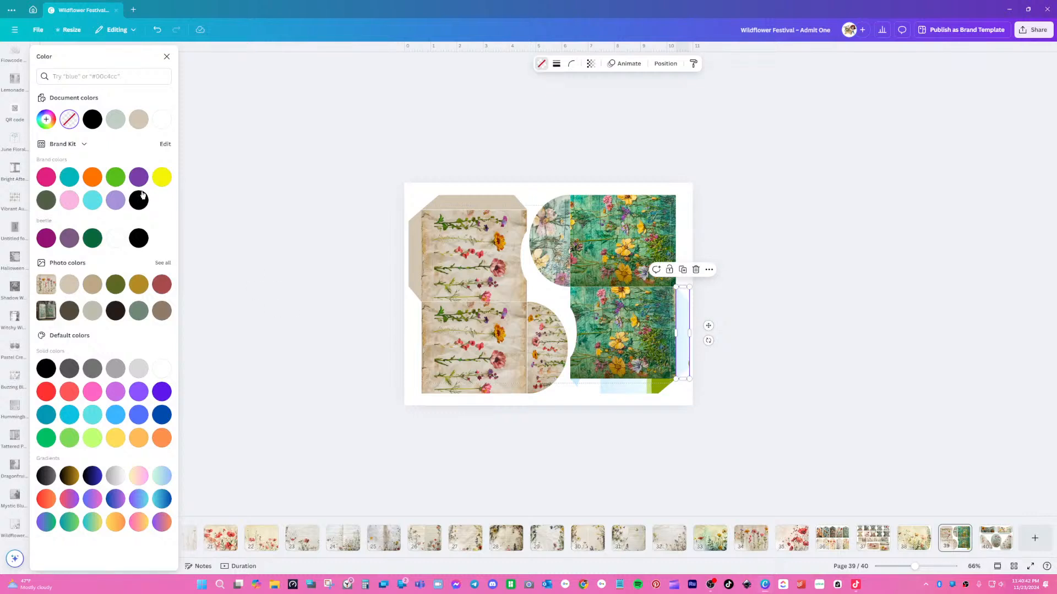
pyautogui.click(138, 318)
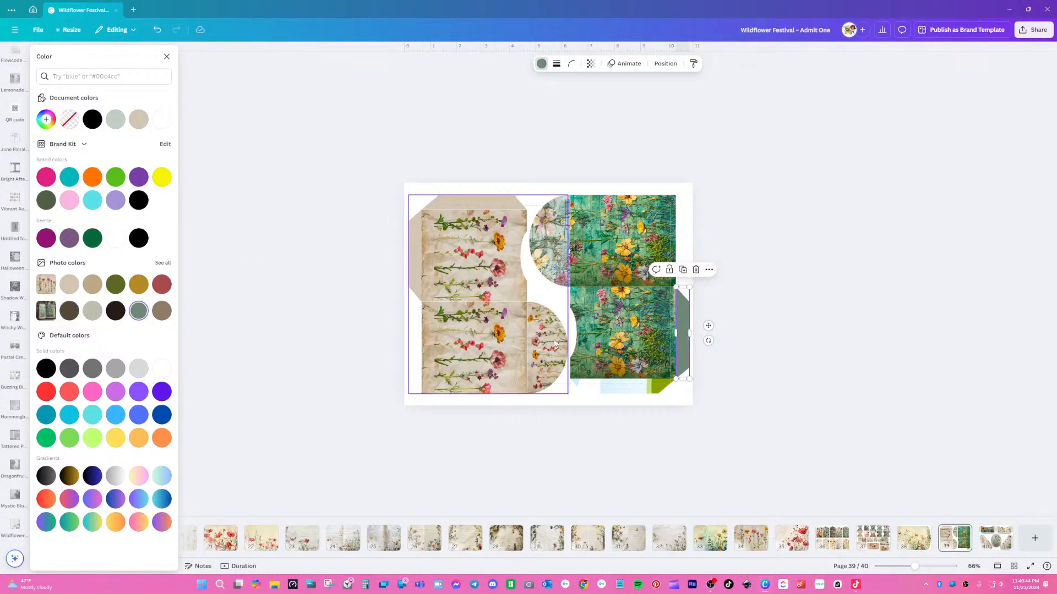
pyautogui.click(628, 389)
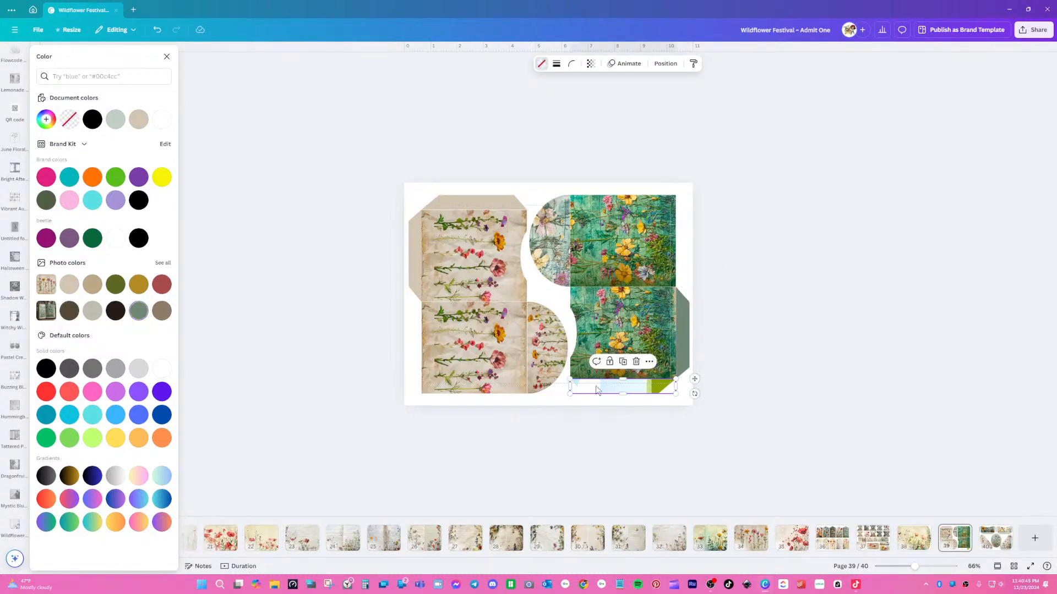
pyautogui.click(138, 311)
pyautogui.click(808, 302)
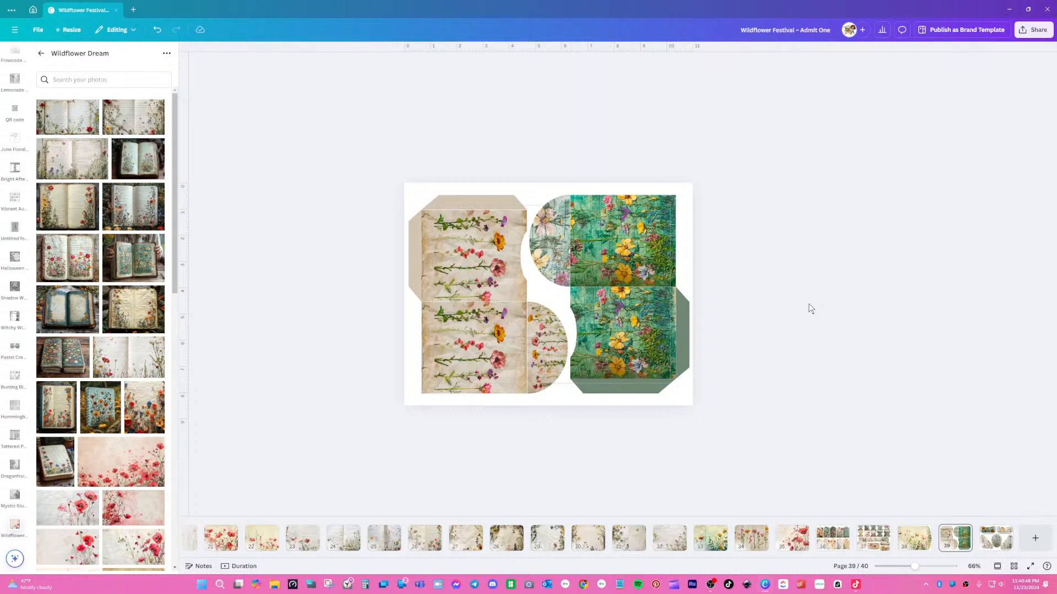
# - Adjust the pale semicircular floral flap of the green envelope to vibrance 36 and saturation 79
pyautogui.click(549, 242)
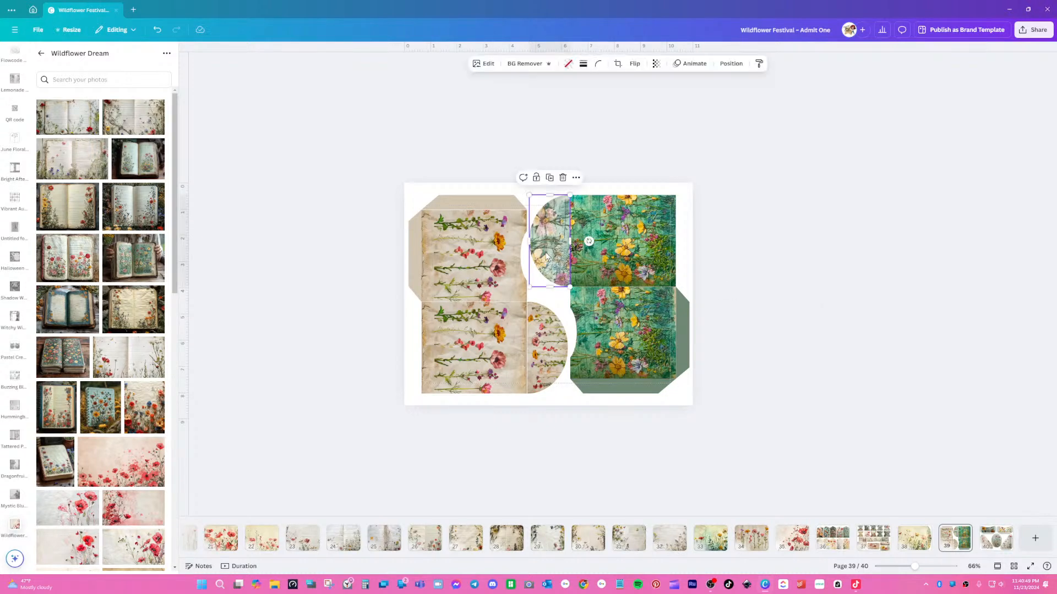
pyautogui.click(484, 64)
pyautogui.click(70, 80)
pyautogui.moveTo(90, 446); pyautogui.dragTo(128, 473)
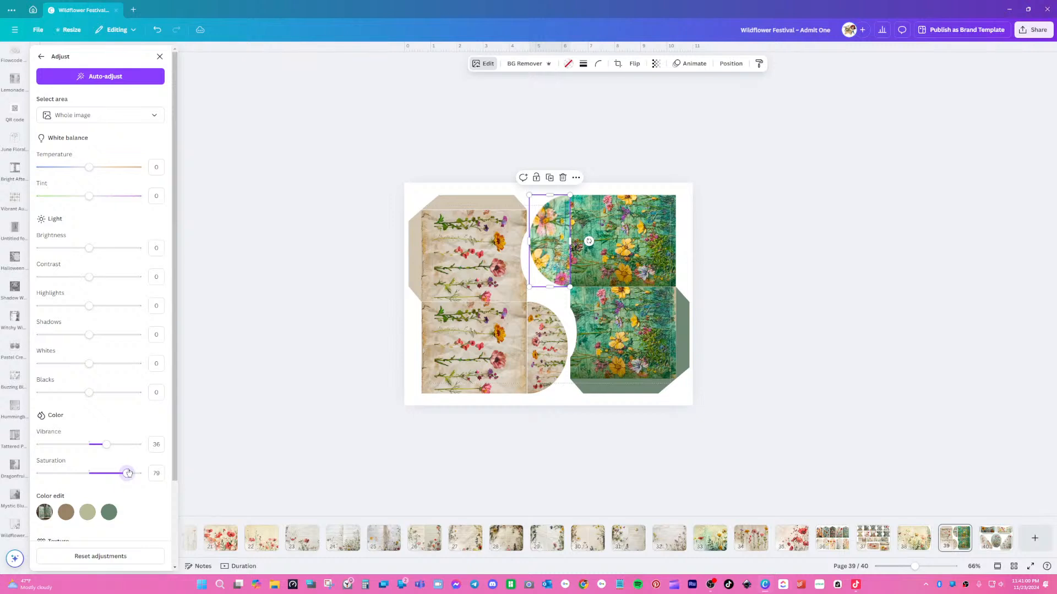
pyautogui.click(756, 333)
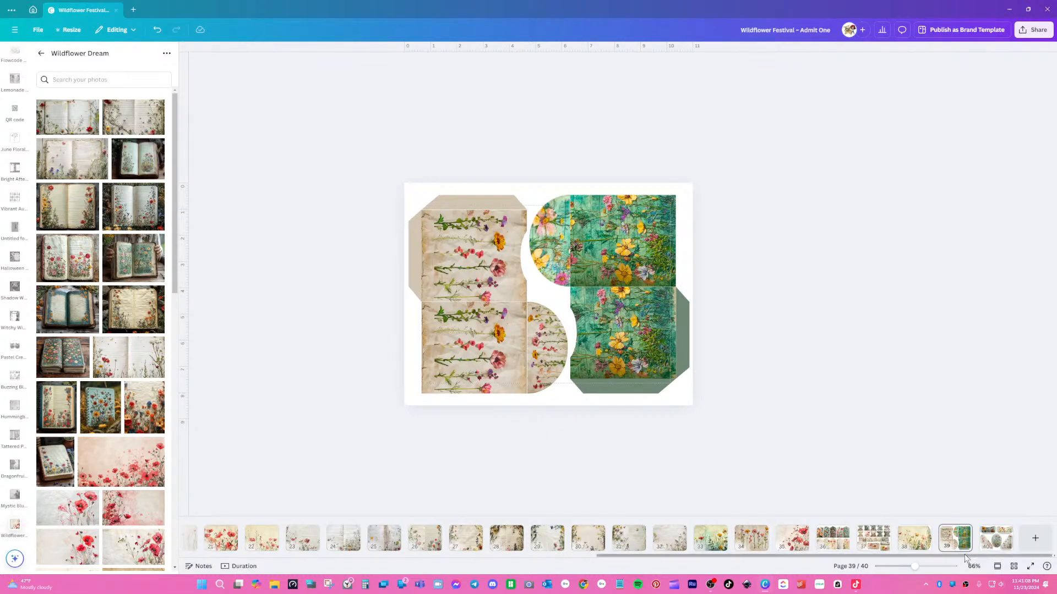
# - Reorder the pages in grid view, moving page 38 to the end and page 36 to position 37
pyautogui.click(1014, 567)
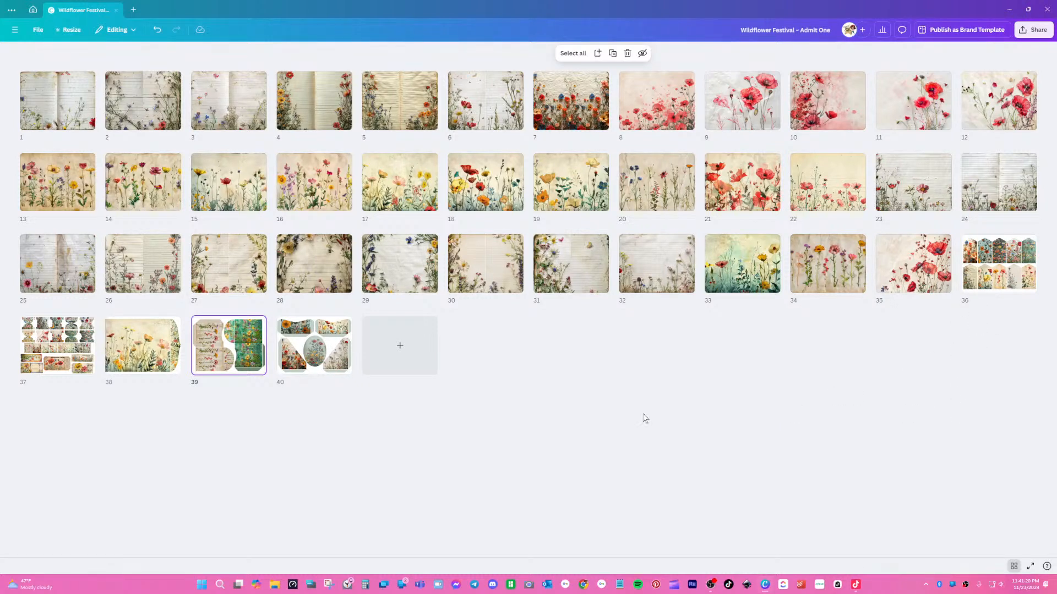
pyautogui.moveTo(148, 353); pyautogui.dragTo(353, 351)
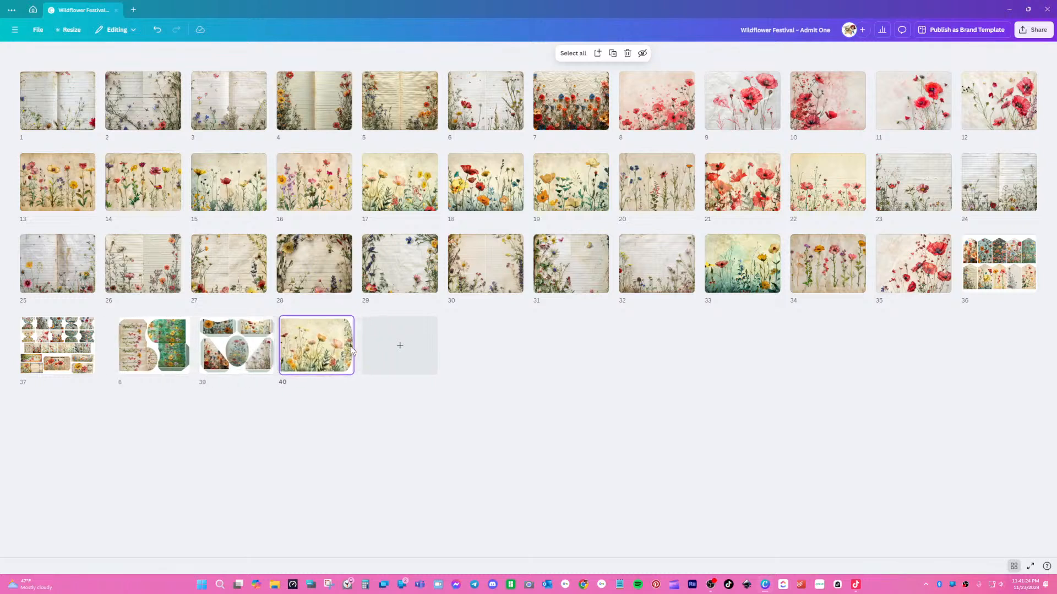
pyautogui.moveTo(958, 287); pyautogui.dragTo(122, 377)
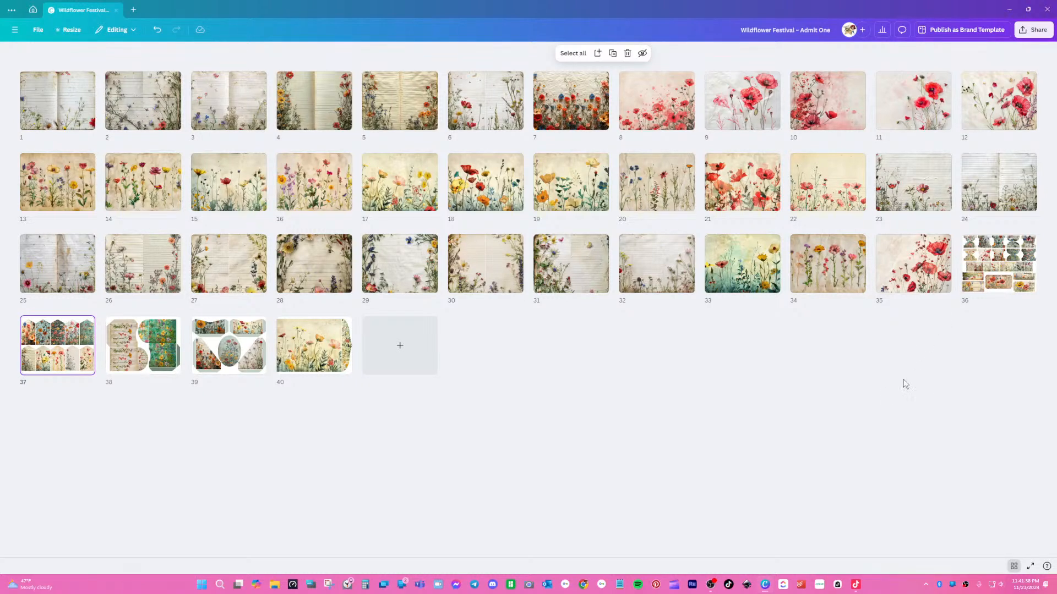
pyautogui.click(877, 408)
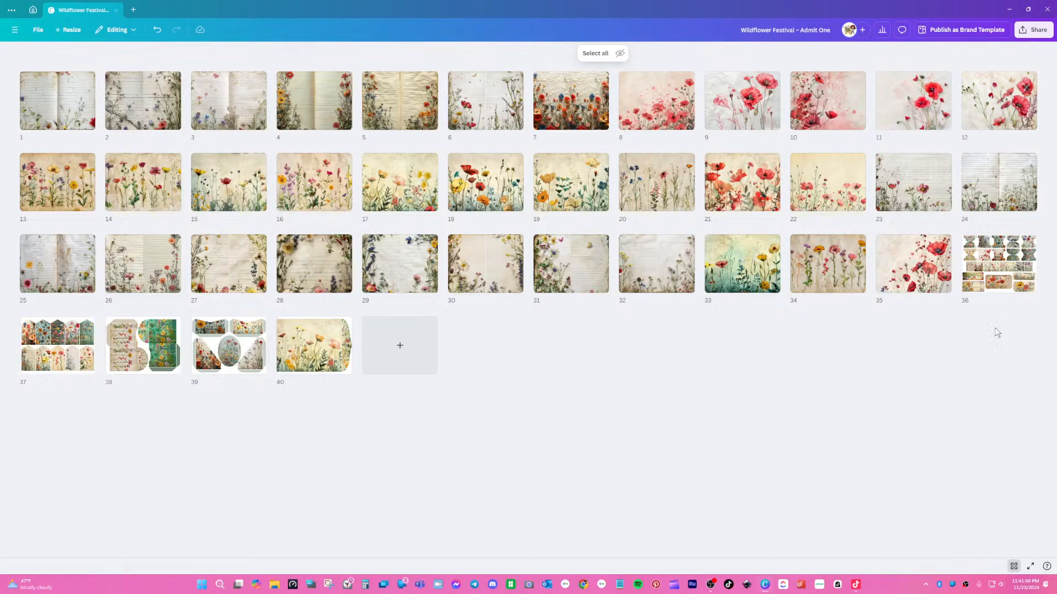
# - Download all 40 pages as JPG at size 0.5 with reduced quality
pyautogui.click(1033, 30)
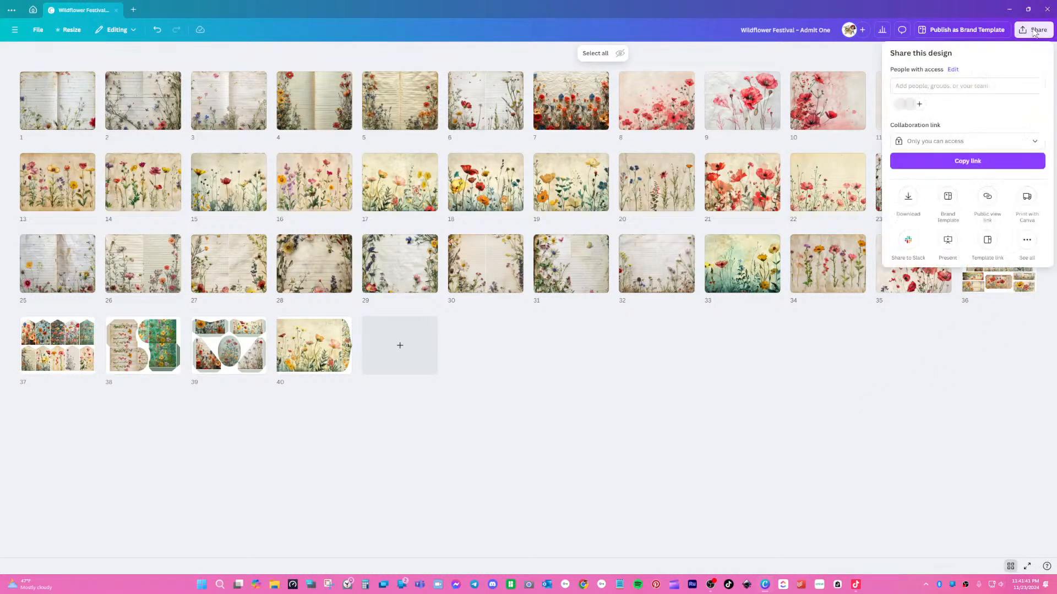
pyautogui.click(908, 198)
pyautogui.click(987, 89)
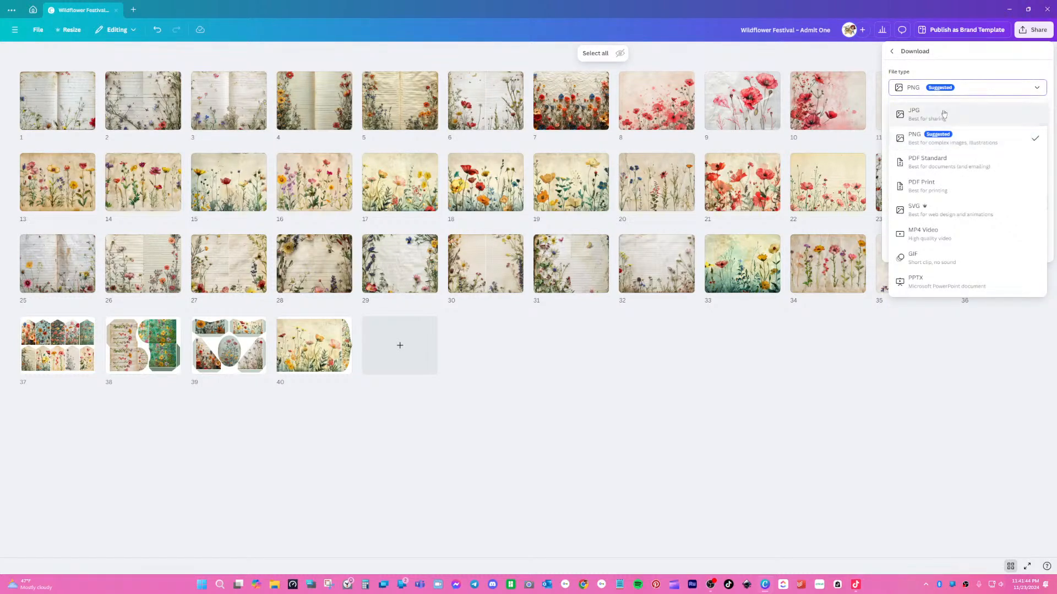
pyautogui.click(944, 114)
pyautogui.moveTo(916, 116); pyautogui.dragTo(892, 117)
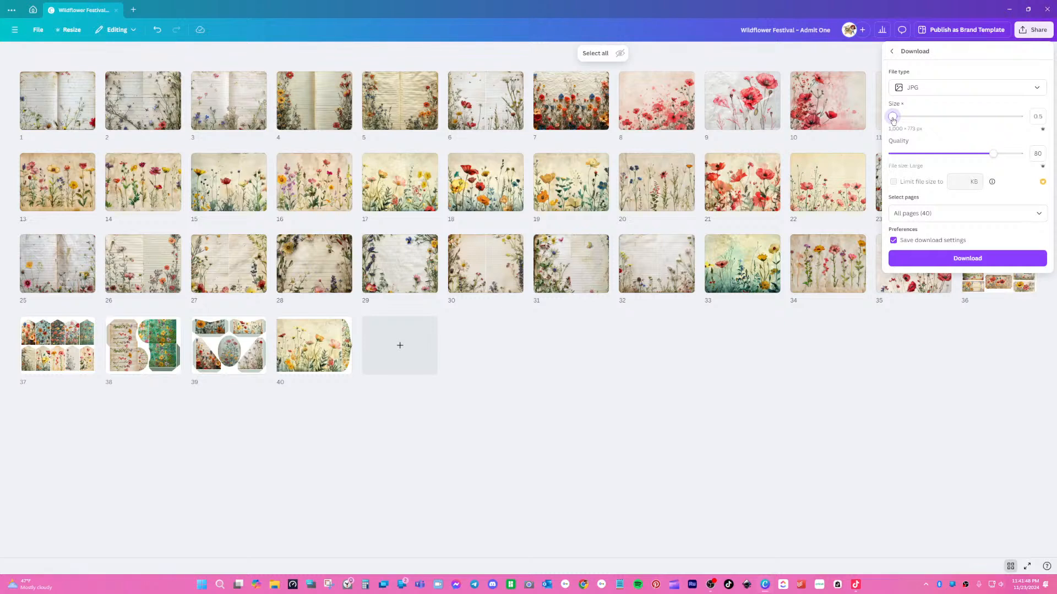
pyautogui.moveTo(993, 154); pyautogui.dragTo(931, 158)
pyautogui.click(967, 258)
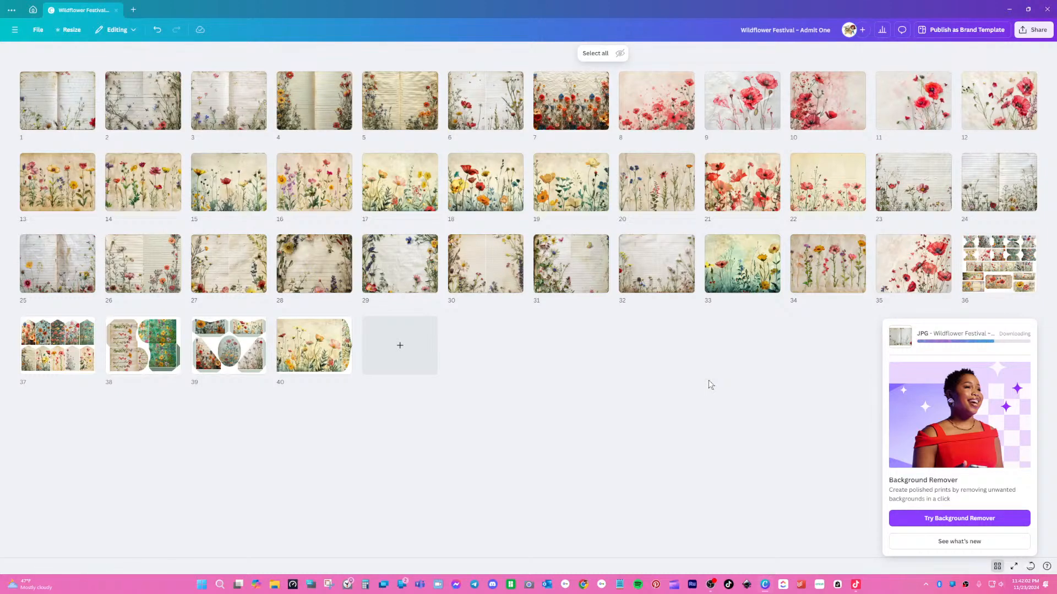
# - Add a blank page, move it to the front of the design as page 1, and open it
pyautogui.click(420, 350)
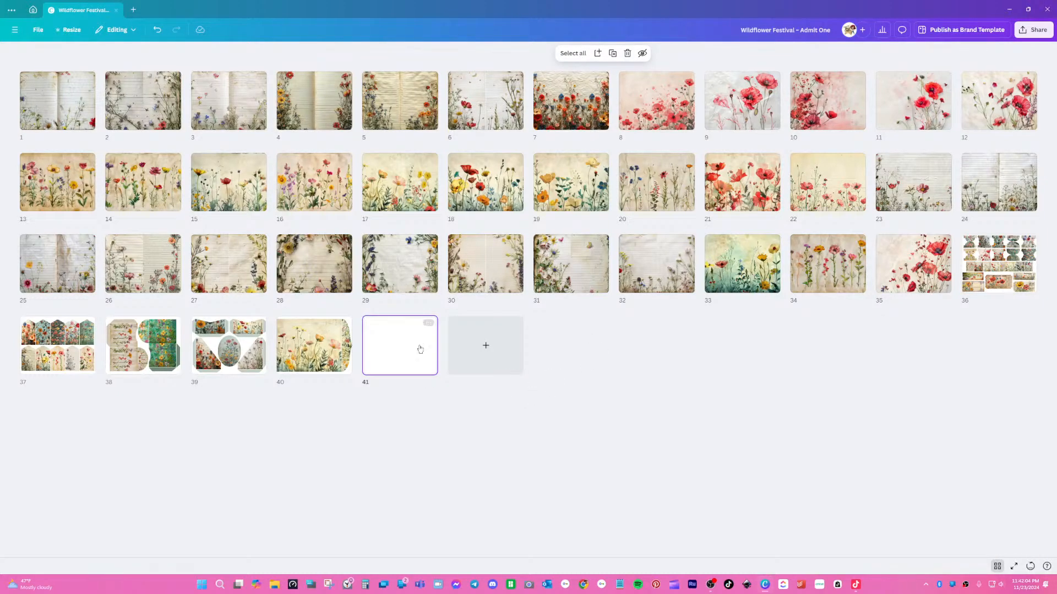
pyautogui.doubleClick(420, 351)
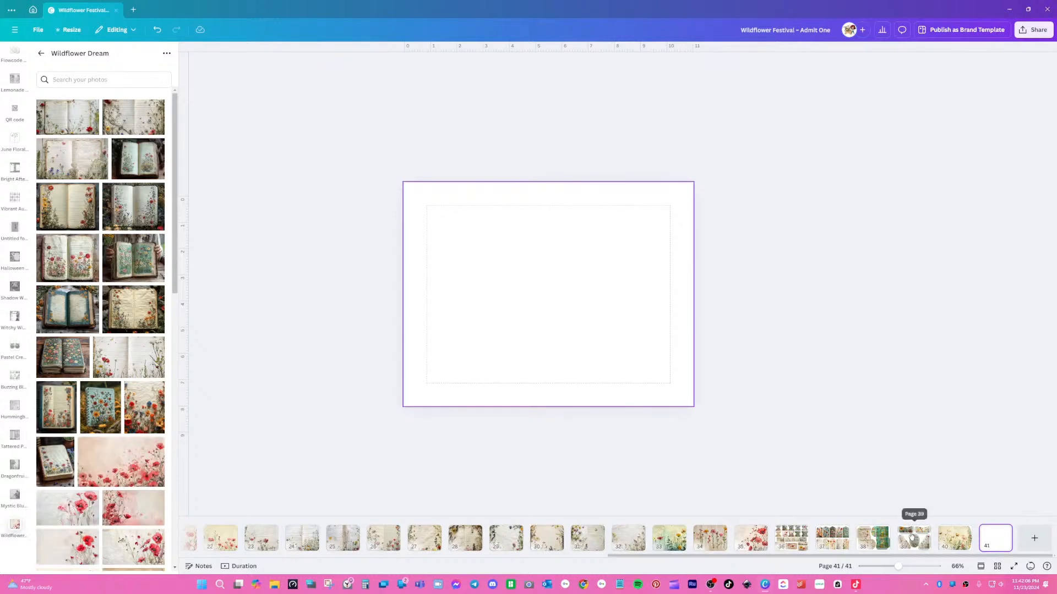
pyautogui.click(997, 566)
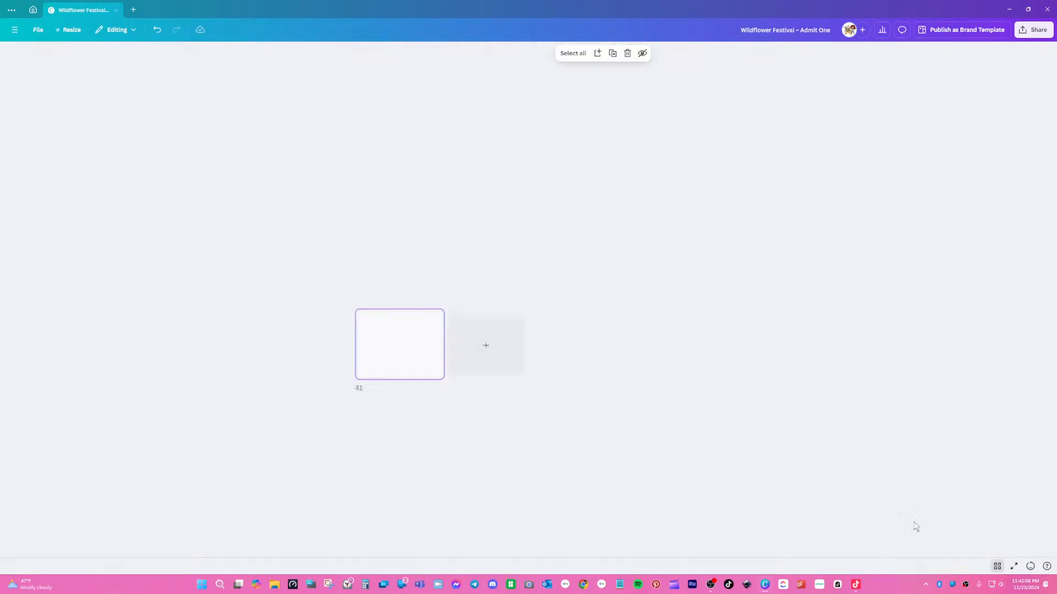
pyautogui.moveTo(407, 352); pyautogui.dragTo(48, 103)
pyautogui.doubleClick(48, 104)
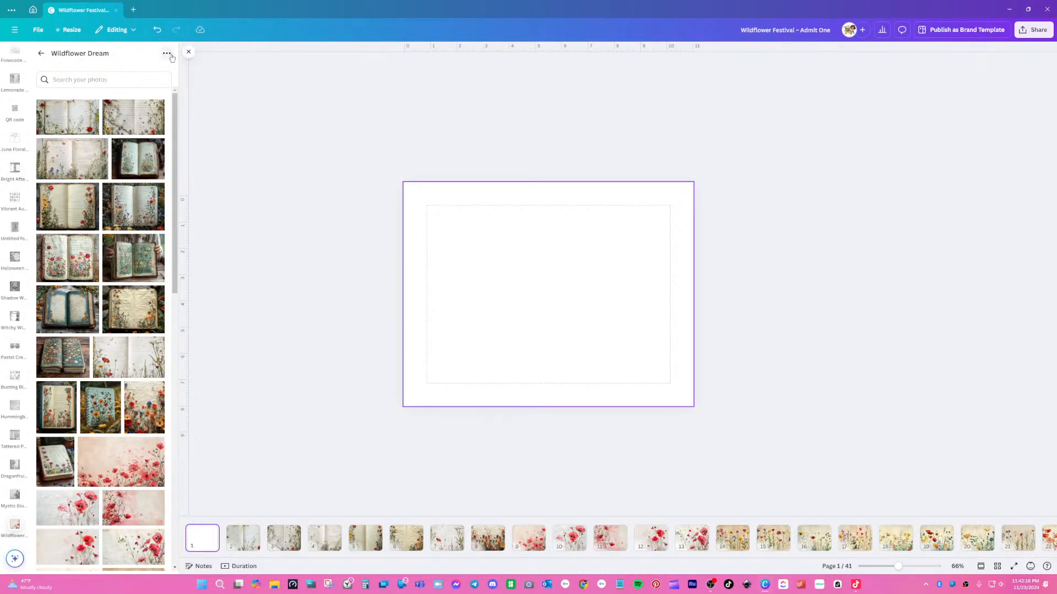
# - Place the open blue journal image from the Wildflower Dream folder over the upper-left corner of page 1
pyautogui.click(189, 53)
pyautogui.click(560, 282)
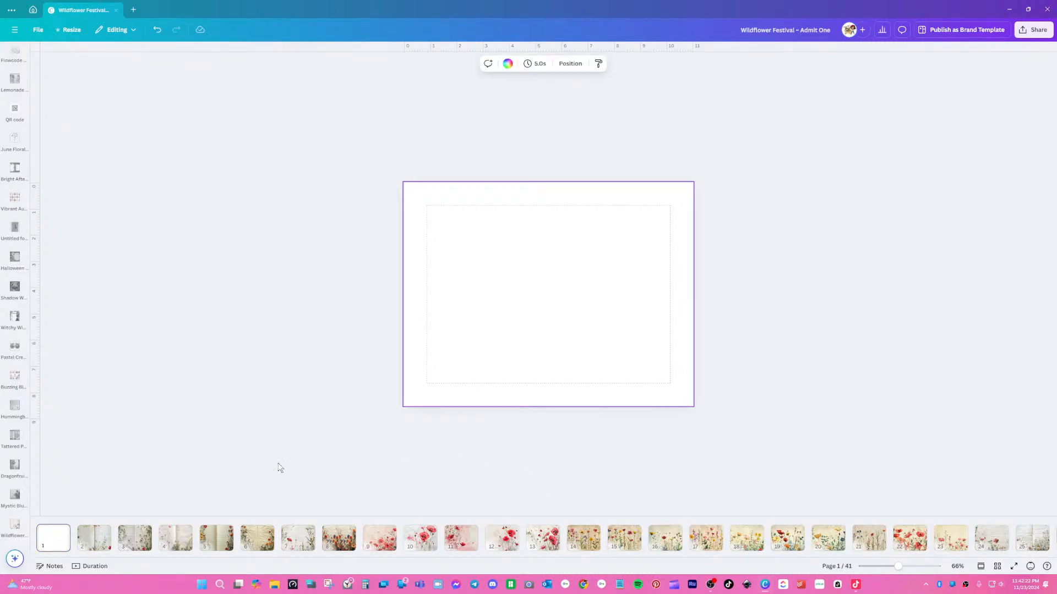
pyautogui.scroll(18, 22, 164)
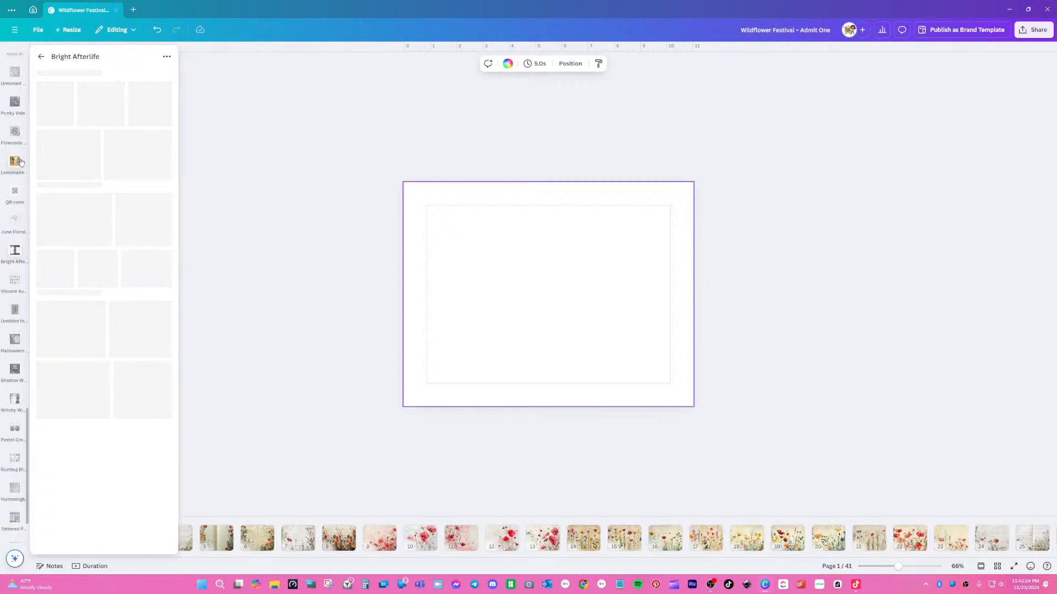
pyautogui.click(39, 57)
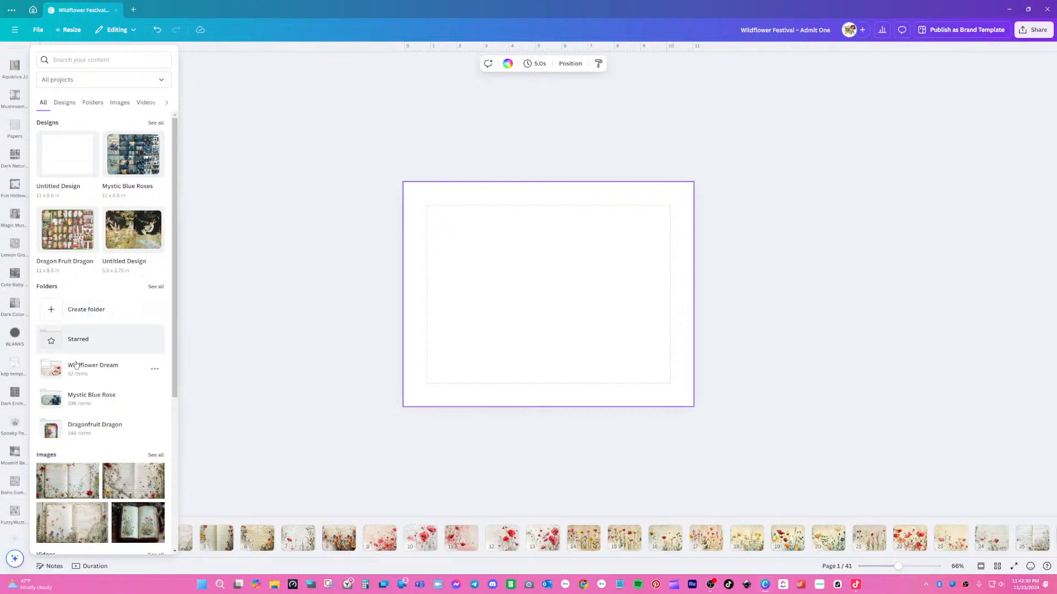
pyautogui.click(76, 365)
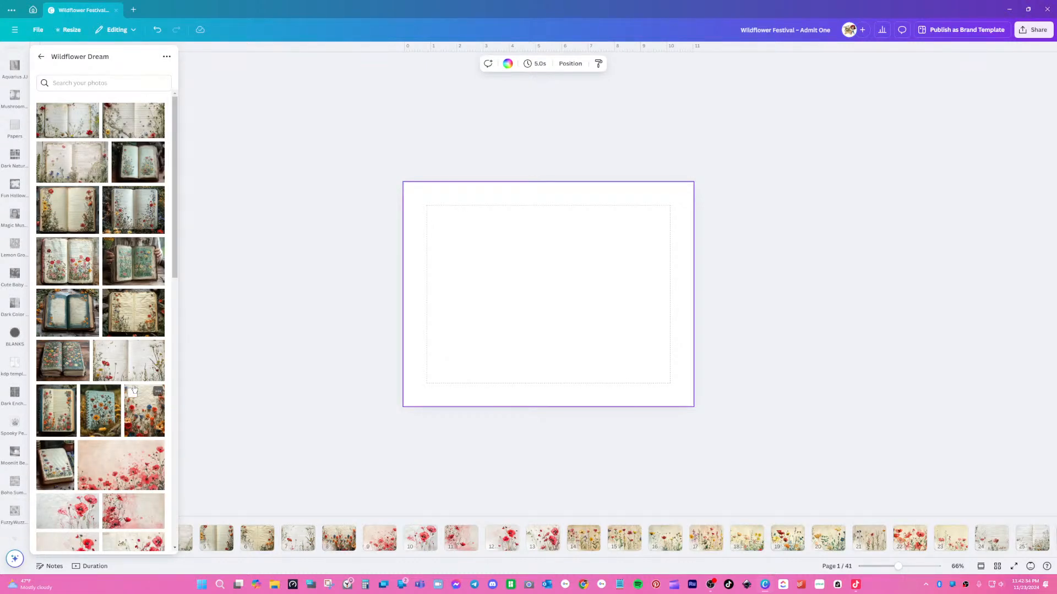
pyautogui.click(67, 312)
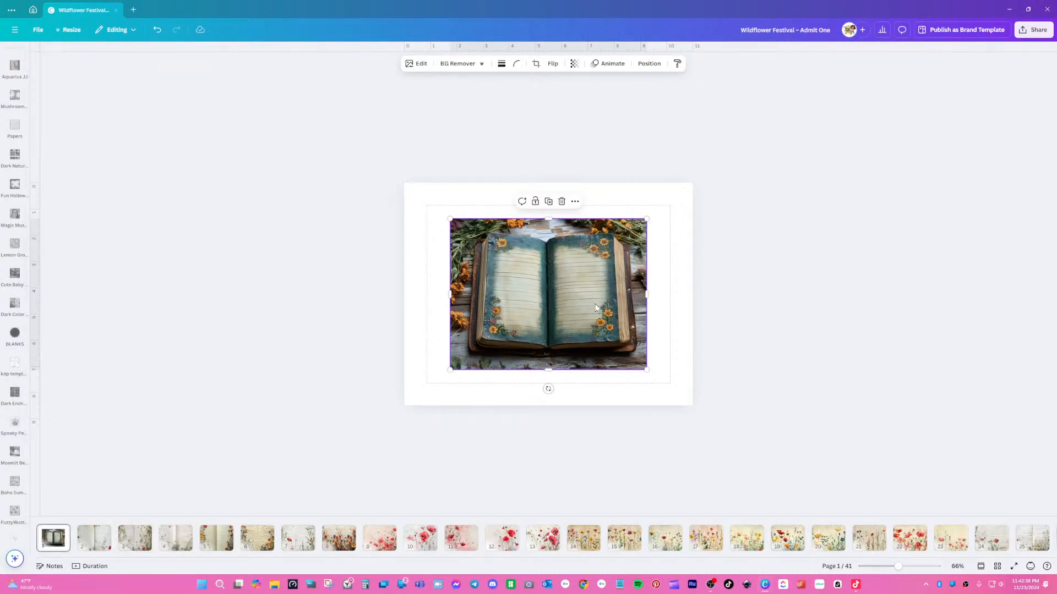
pyautogui.moveTo(595, 305); pyautogui.dragTo(509, 249)
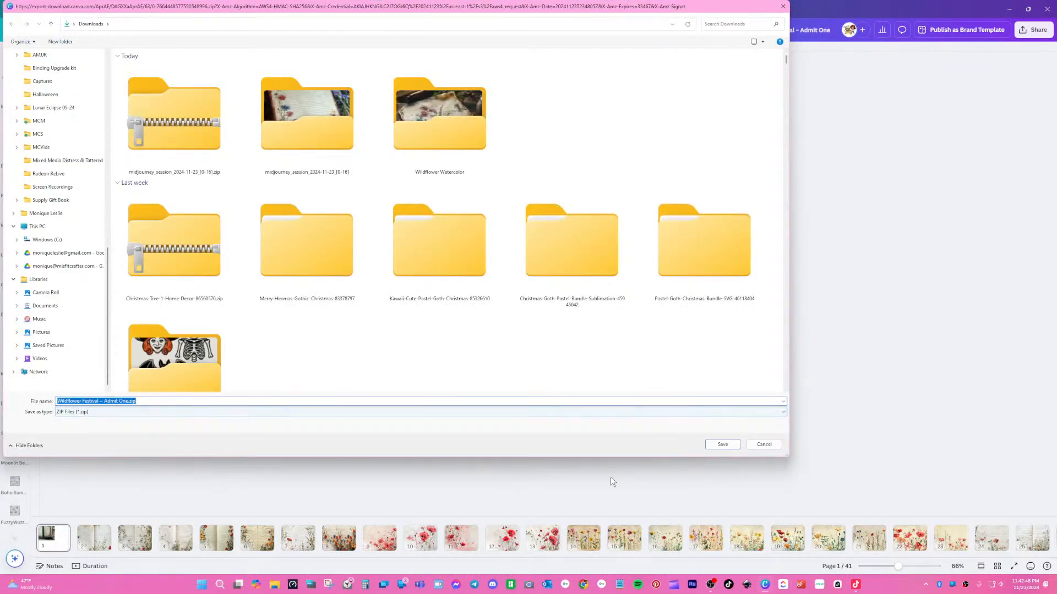
# - Save the exported Wildflower Festival – Admit One.zip file to Downloads
pyautogui.click(723, 445)
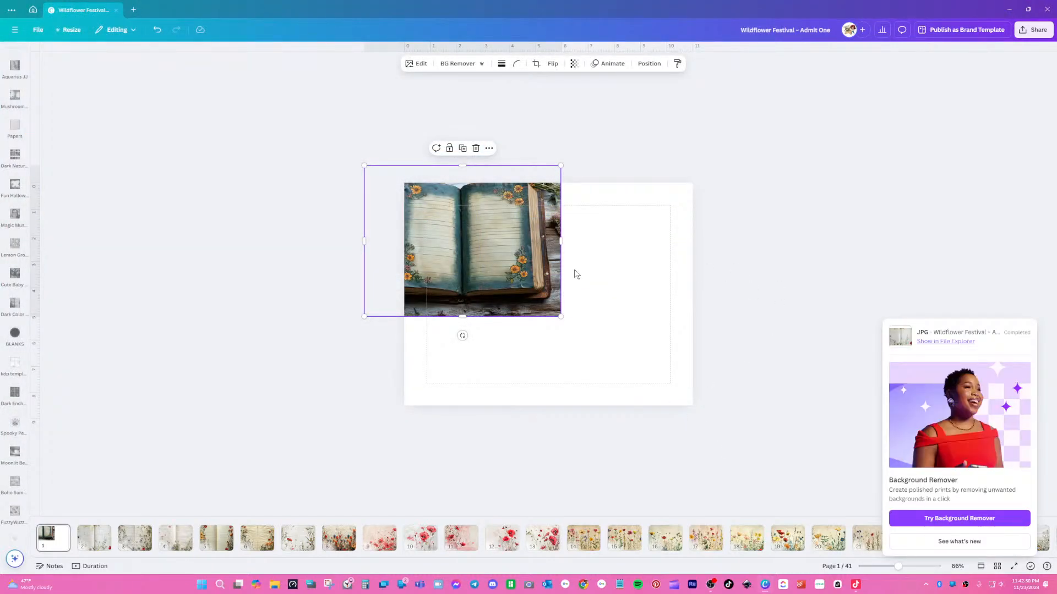
# - Try enlarging the journal image to cover page 1, and delete it from the page
pyautogui.moveTo(561, 316); pyautogui.dragTo(856, 455)
pyautogui.moveTo(625, 313); pyautogui.dragTo(579, 283)
pyautogui.moveTo(765, 134); pyautogui.dragTo(774, 128)
pyautogui.moveTo(639, 224); pyautogui.dragTo(633, 228)
pyautogui.press('Delete')
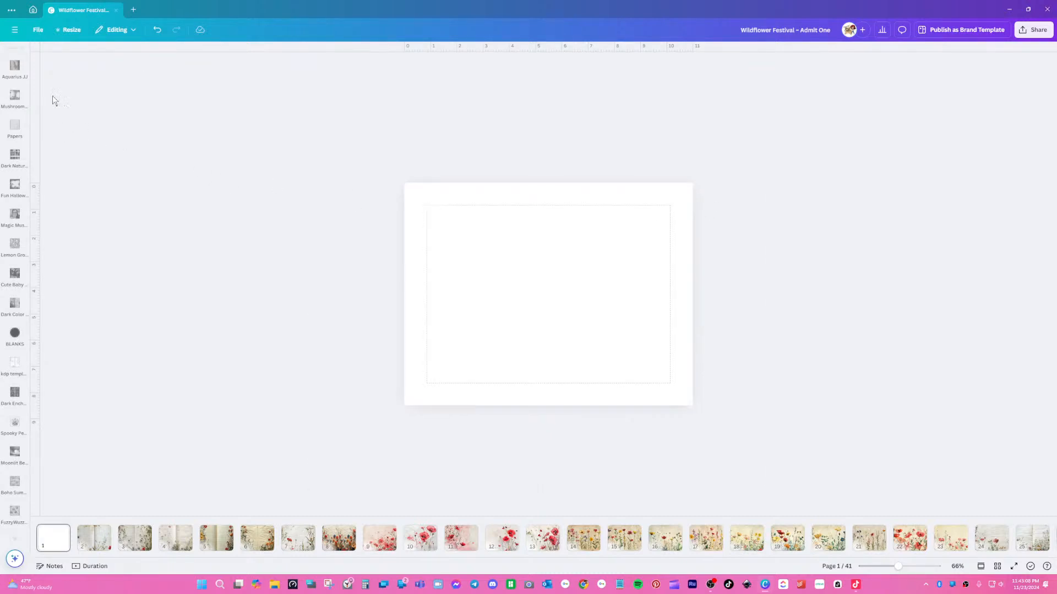
pyautogui.scroll(15, 17, 148)
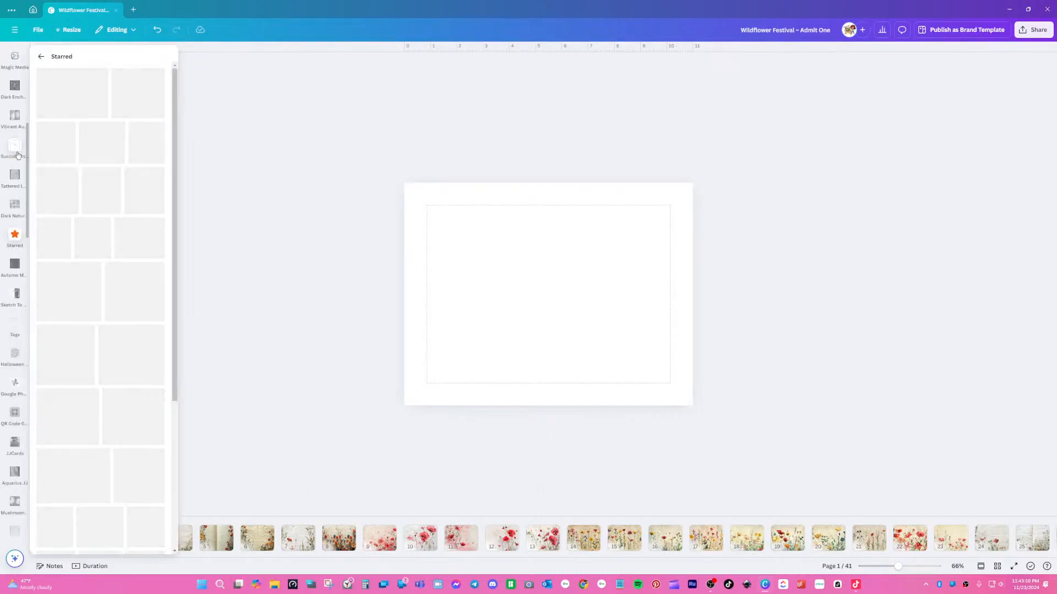
pyautogui.click(33, 10)
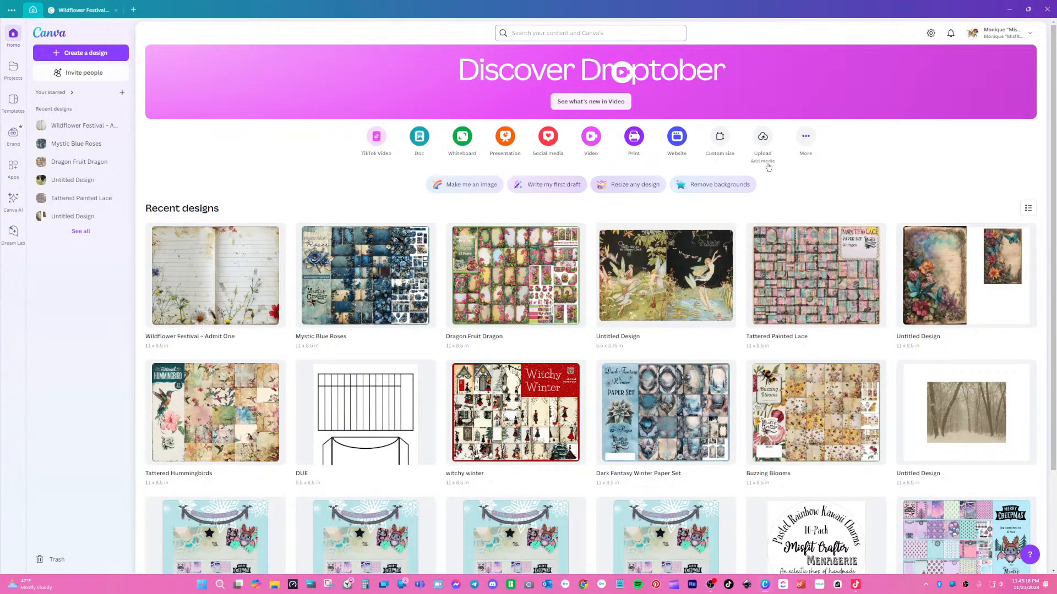
pyautogui.click(762, 137)
pyautogui.click(590, 361)
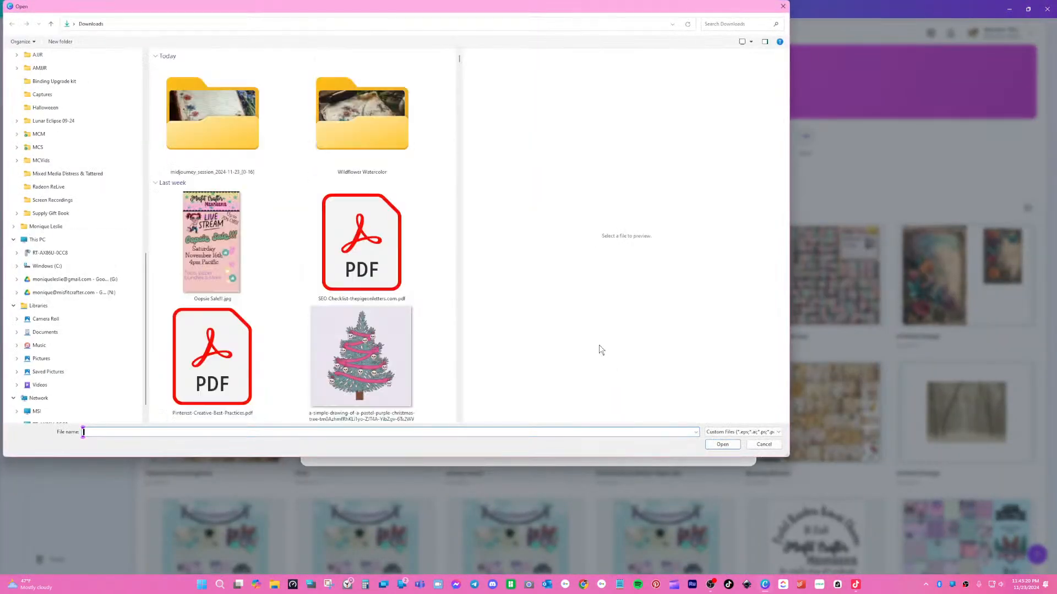
pyautogui.doubleClick(230, 131)
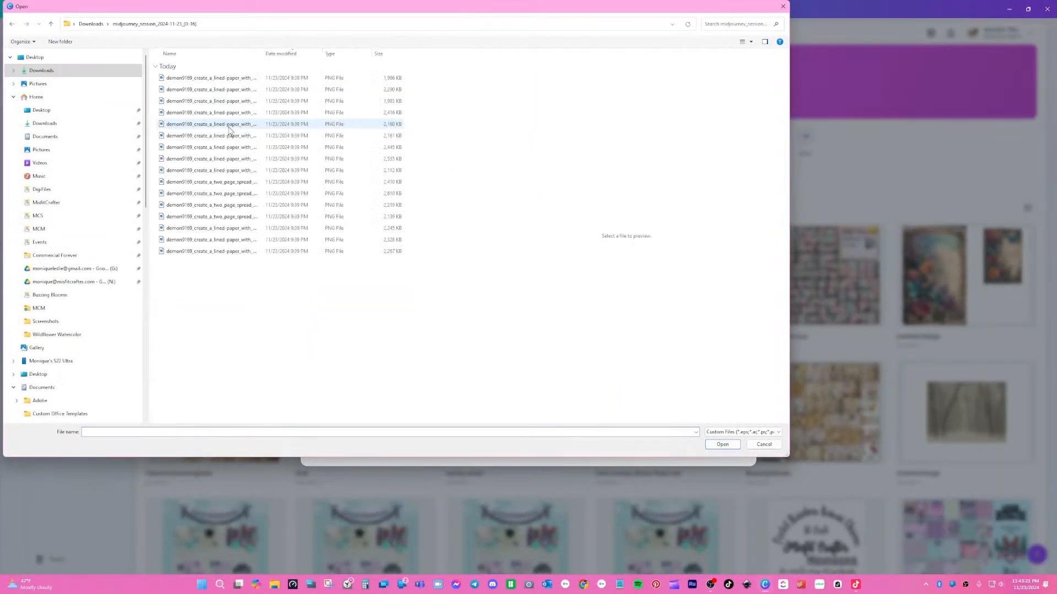
pyautogui.click(214, 78)
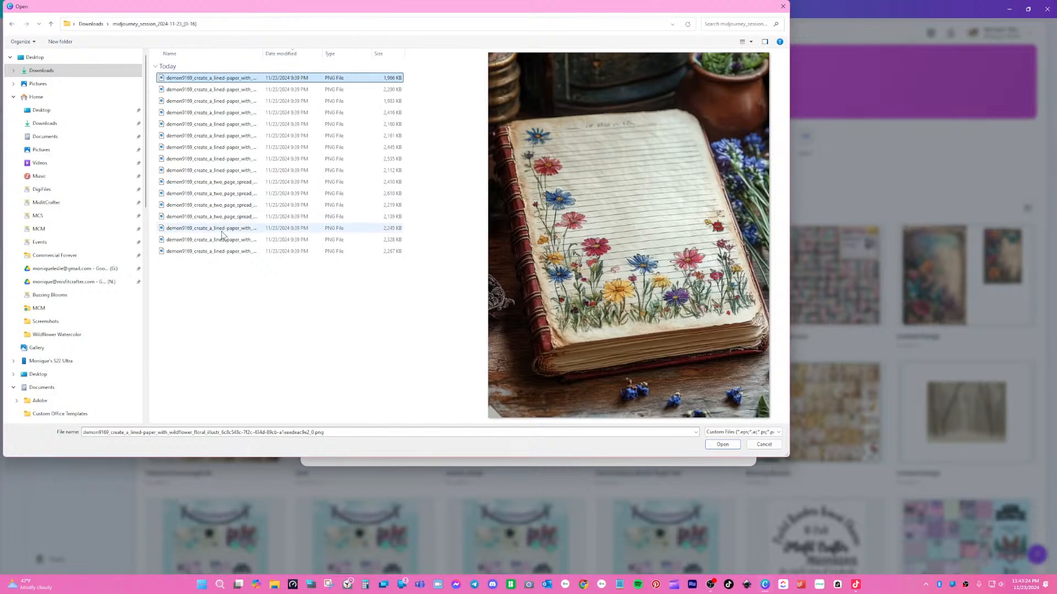
pyautogui.click(94, 24)
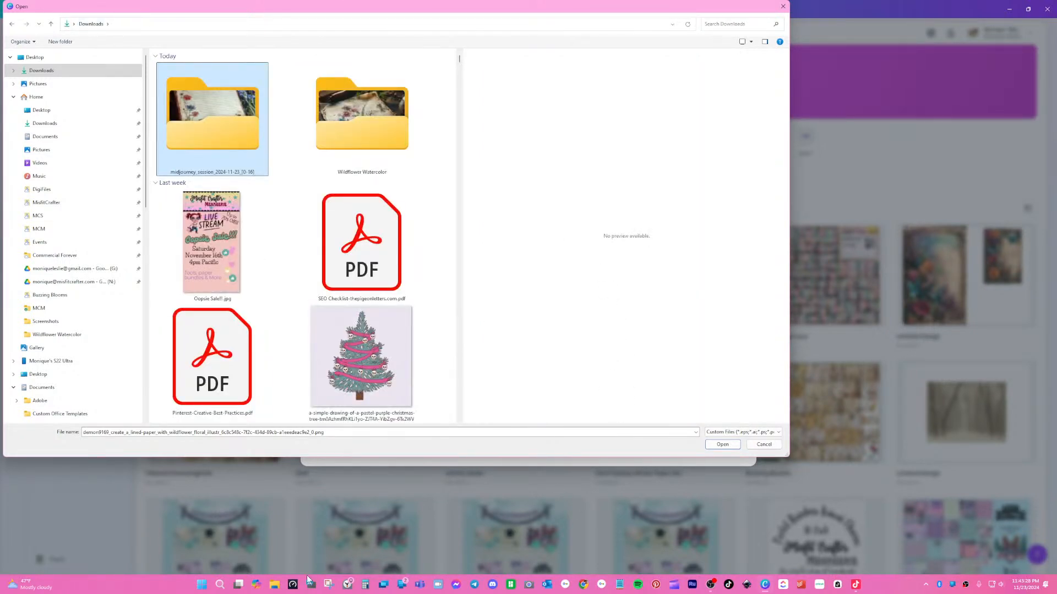
pyautogui.click(764, 444)
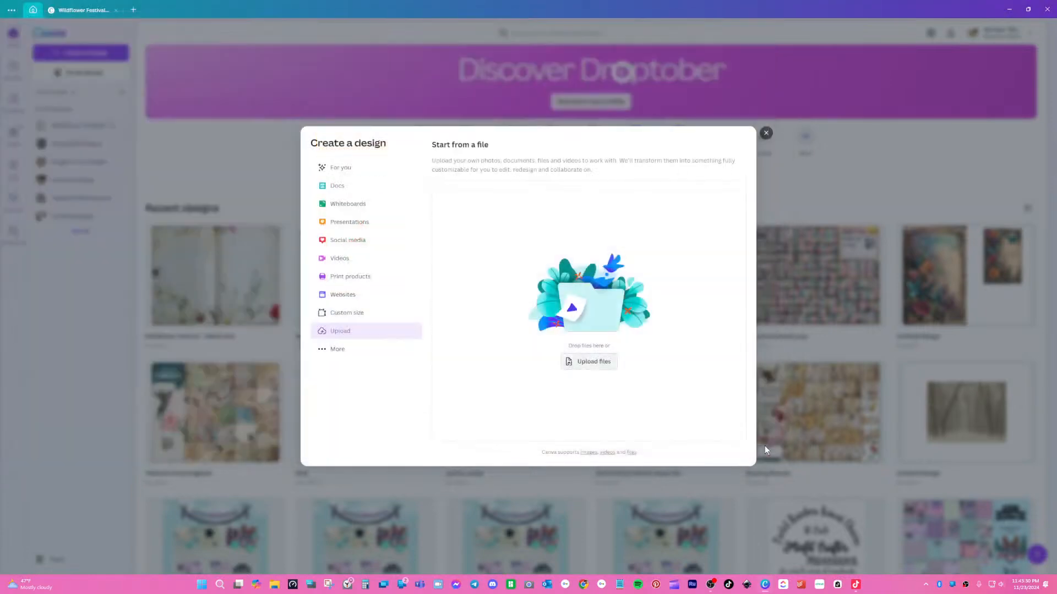
pyautogui.click(765, 133)
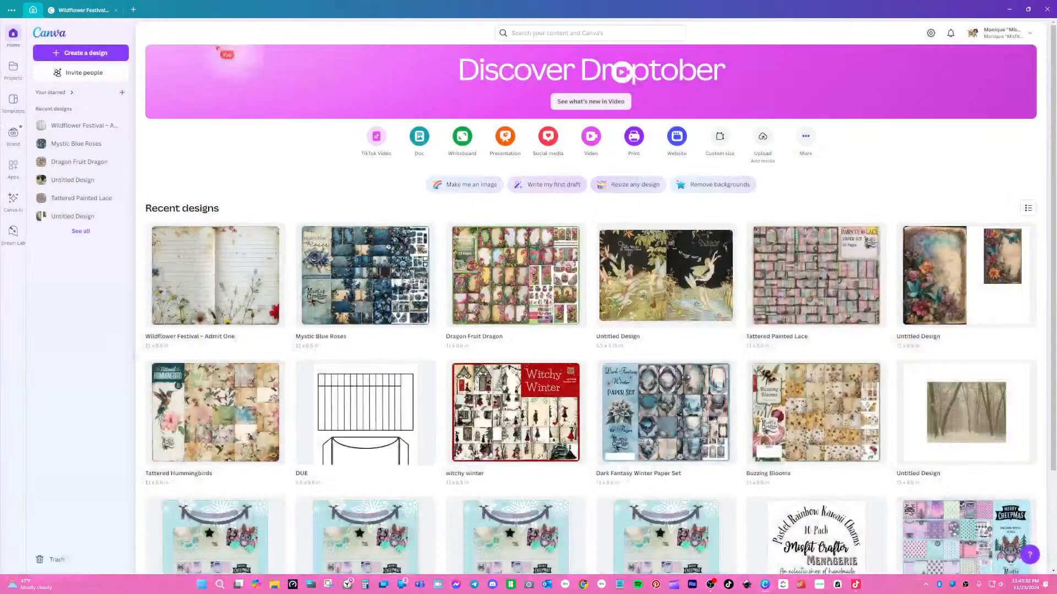
pyautogui.click(82, 10)
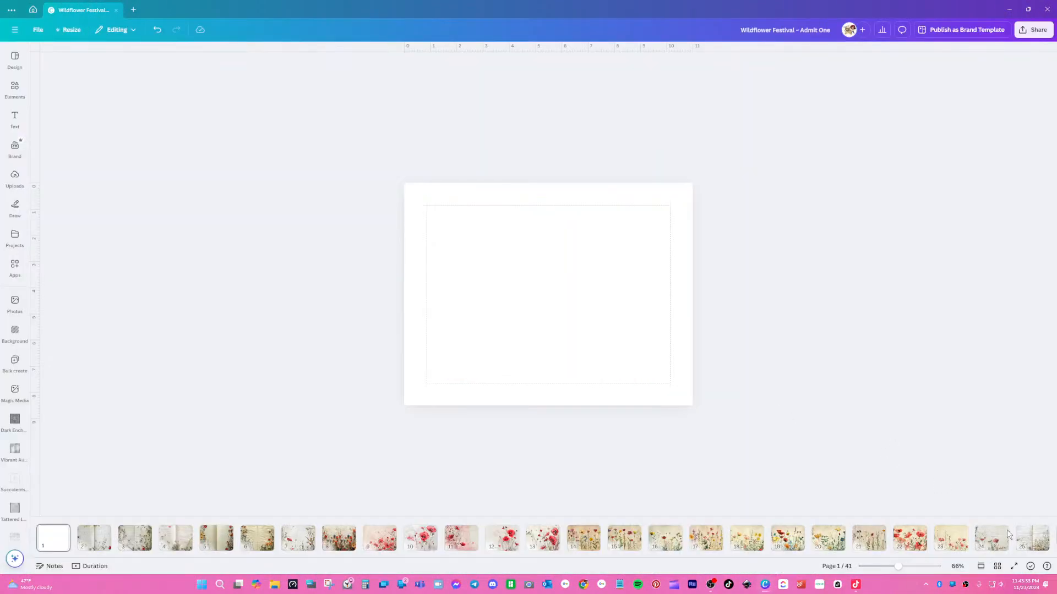
# - Locate the completed JPG export in File Explorer and extract Wildflower Festival – Admit One.zip into its own folder in Downloads
pyautogui.click(1030, 566)
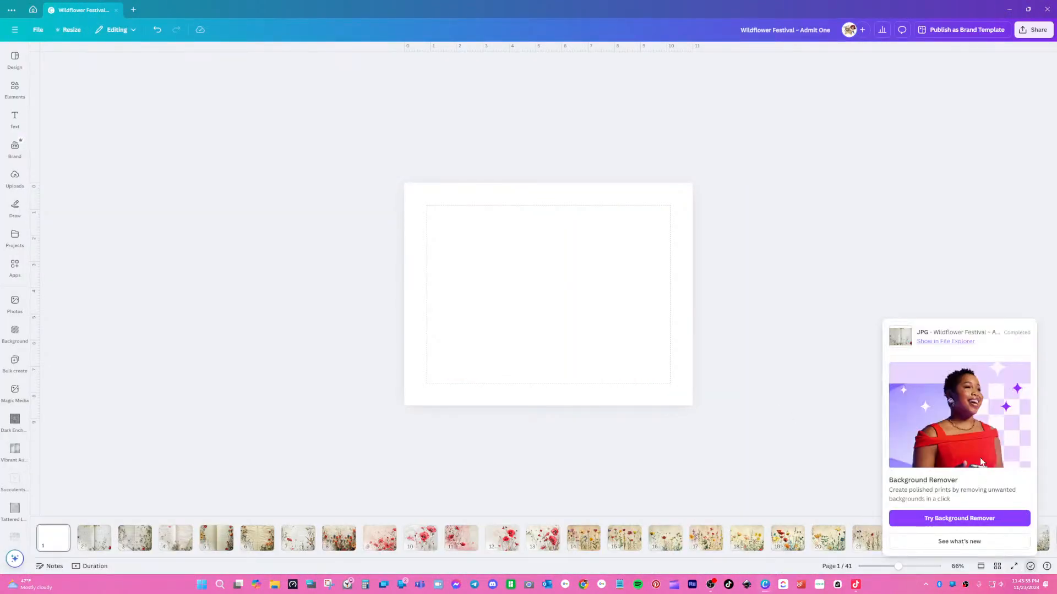
pyautogui.click(959, 342)
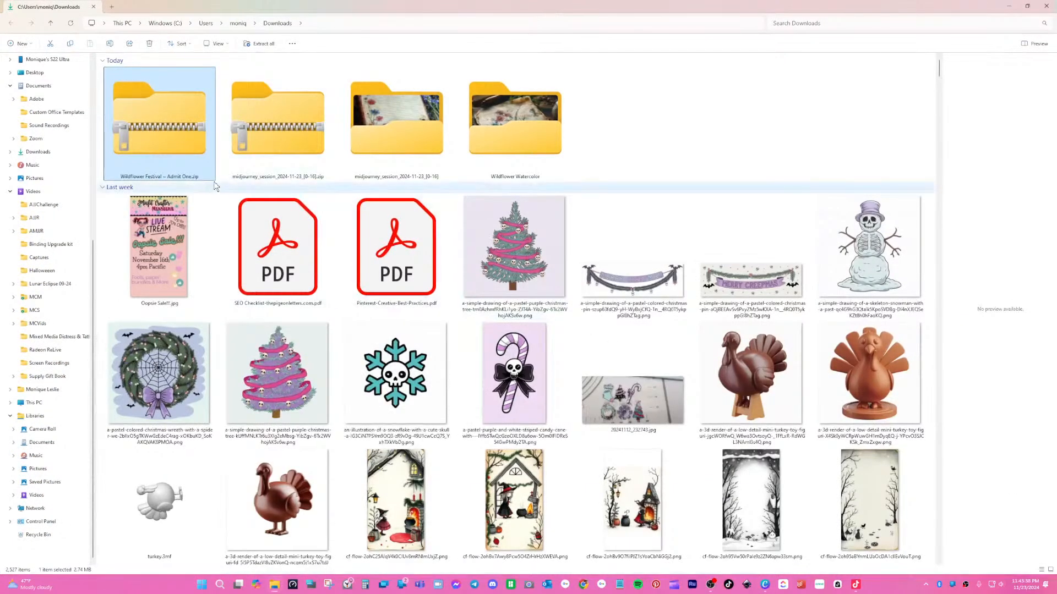
pyautogui.rightClick(159, 119)
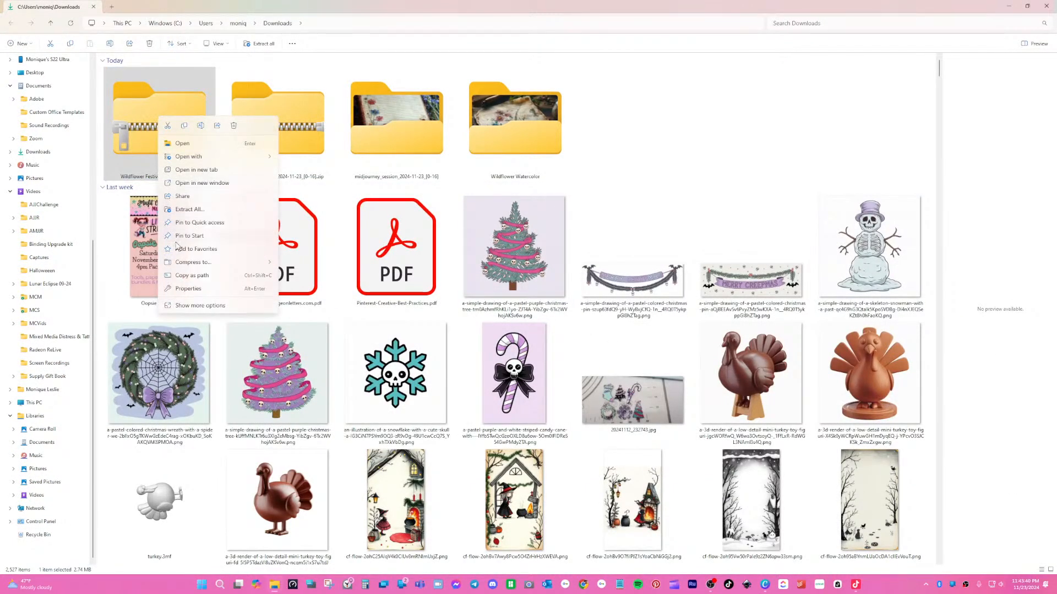
pyautogui.click(182, 210)
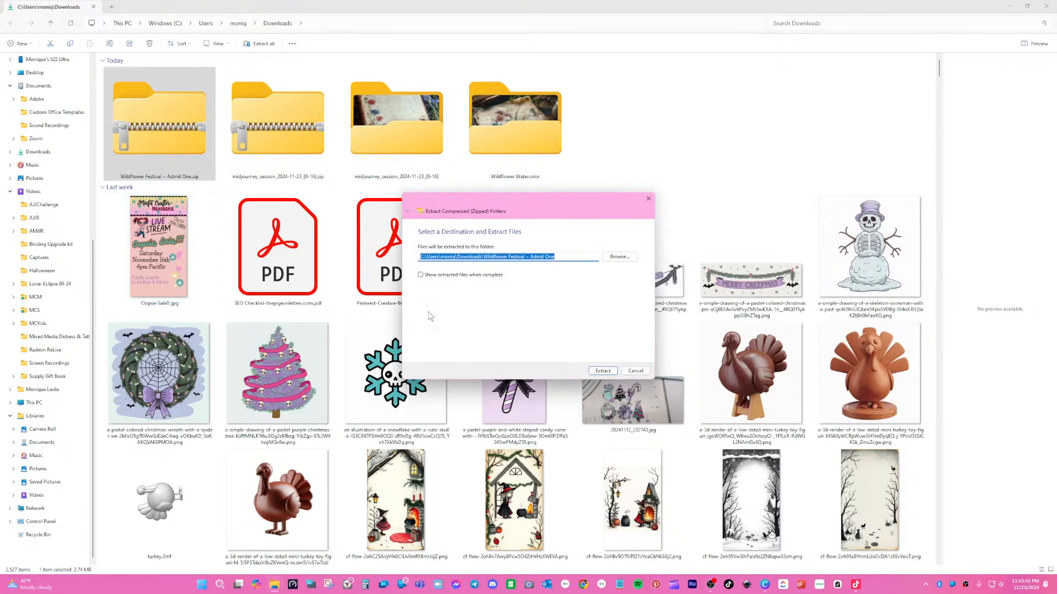
pyautogui.click(602, 371)
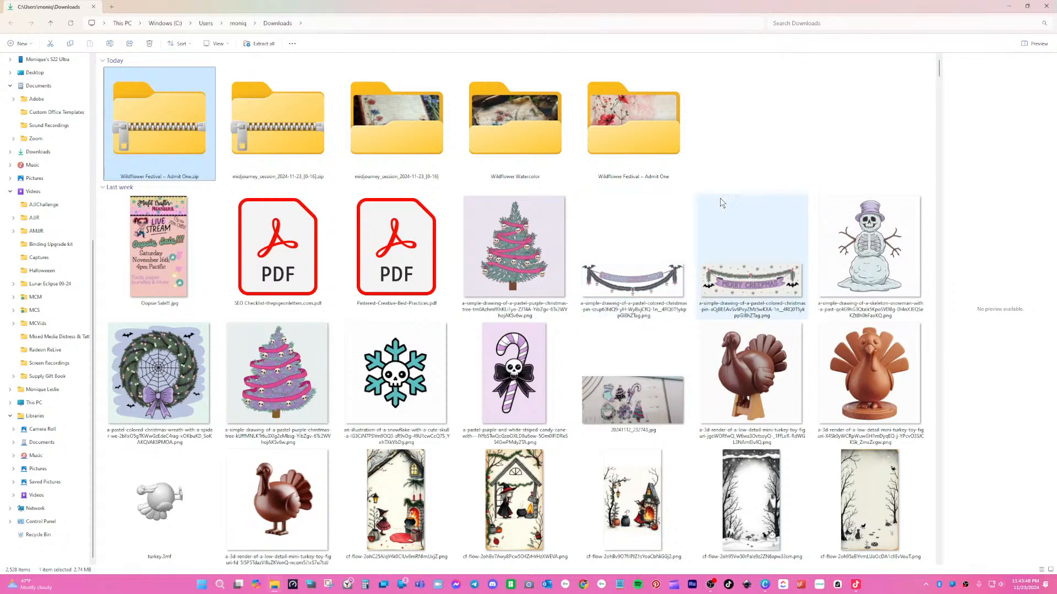
# - Delete the Oopsie Sale image and two batches of last week's files from Downloads, keeping the SEO Checklist PDF, and close File Explorer
pyautogui.click(160, 271)
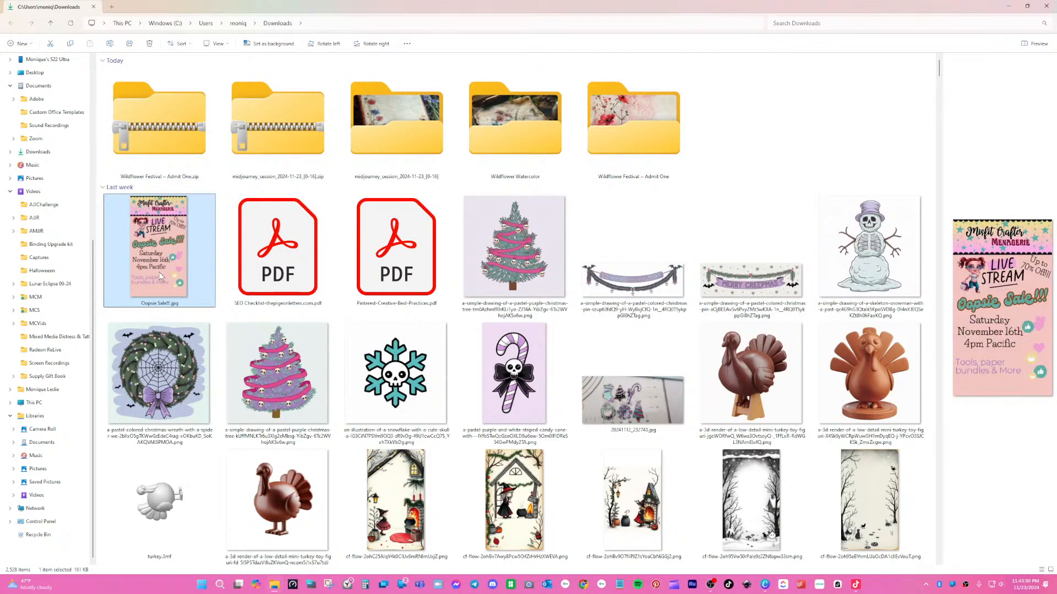
pyautogui.press('Delete')
pyautogui.moveTo(343, 264); pyautogui.dragTo(902, 531)
pyautogui.press('Delete')
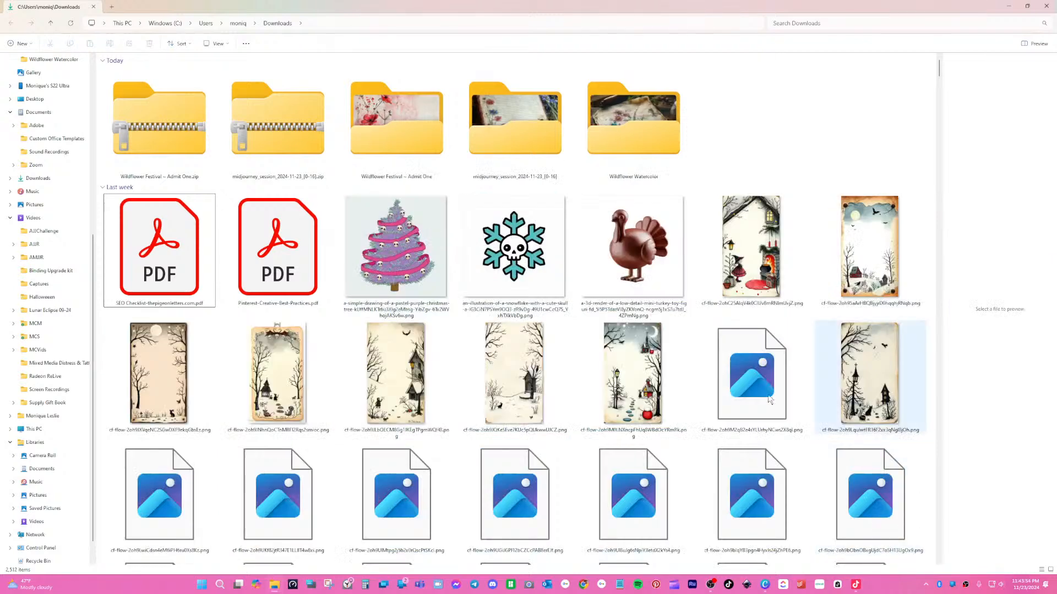
pyautogui.moveTo(334, 251); pyautogui.dragTo(887, 533)
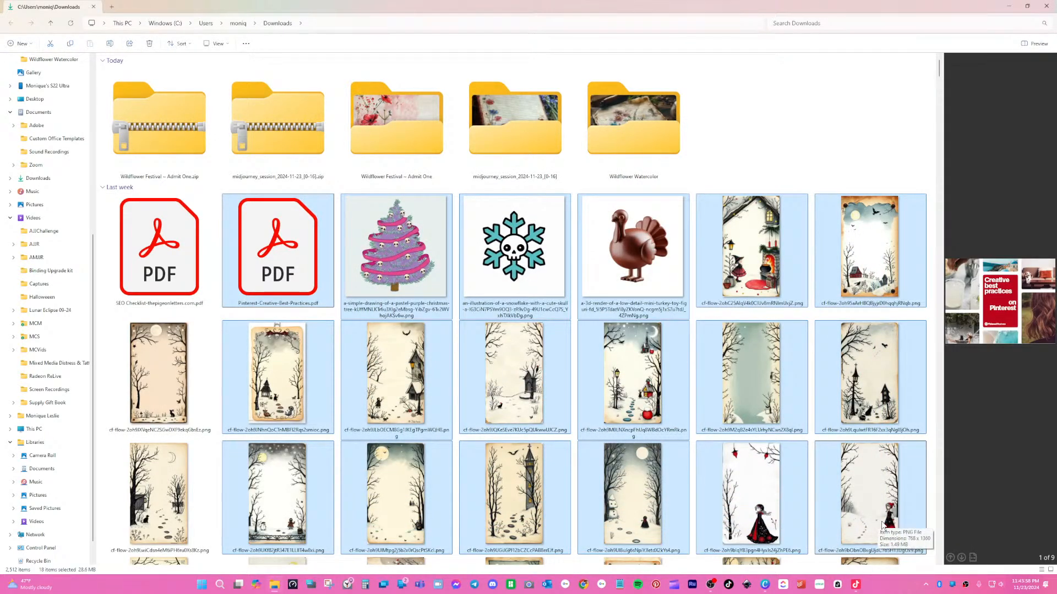
pyautogui.press('Delete')
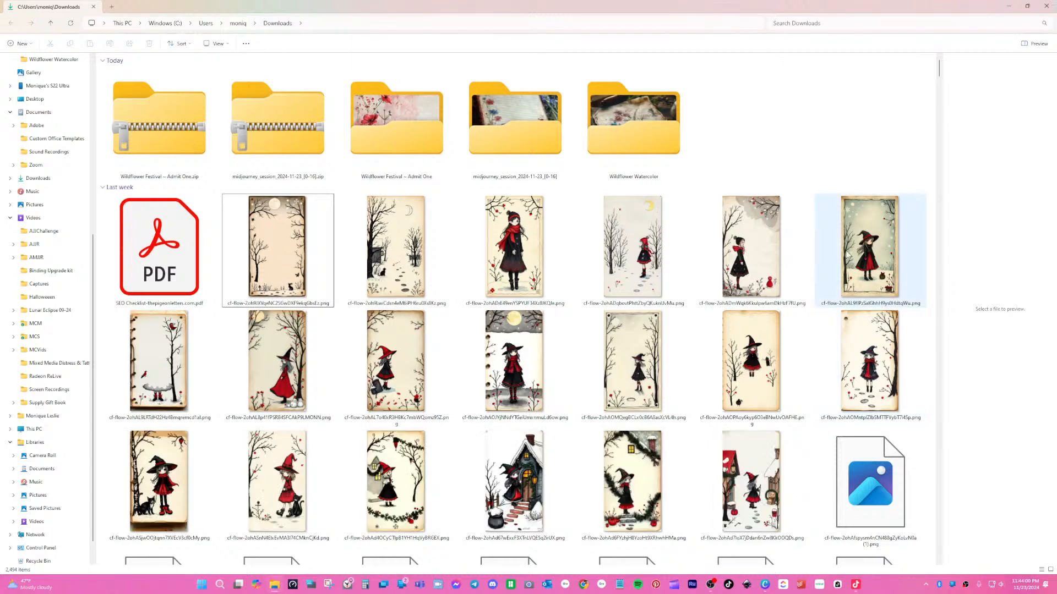
pyautogui.click(1045, 6)
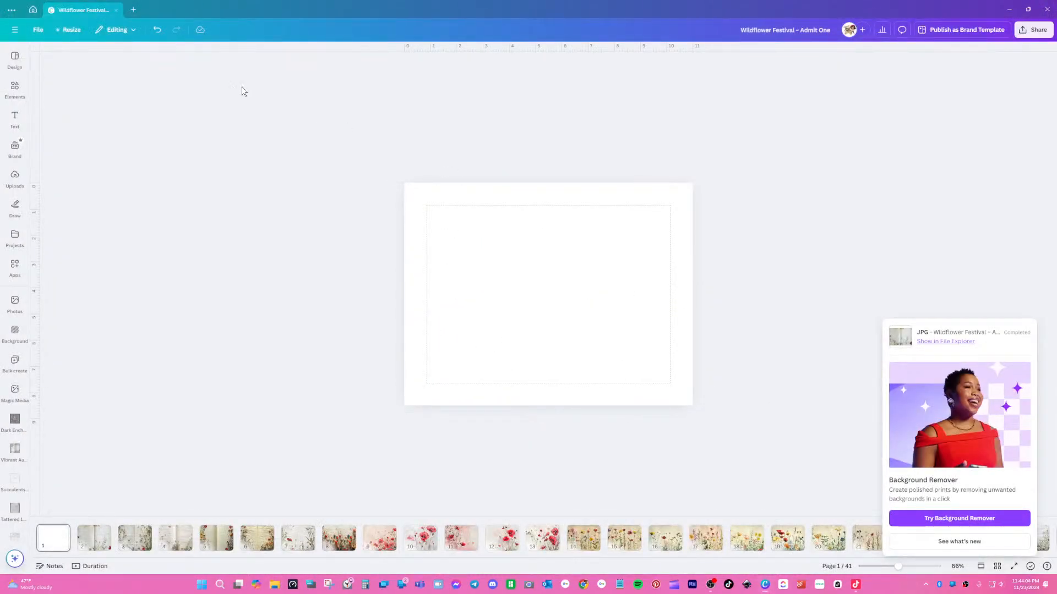
# - Start a media upload from the Canva home page, open the Wildflower Festival – Admit One folder, and sort its files by name
pyautogui.click(33, 9)
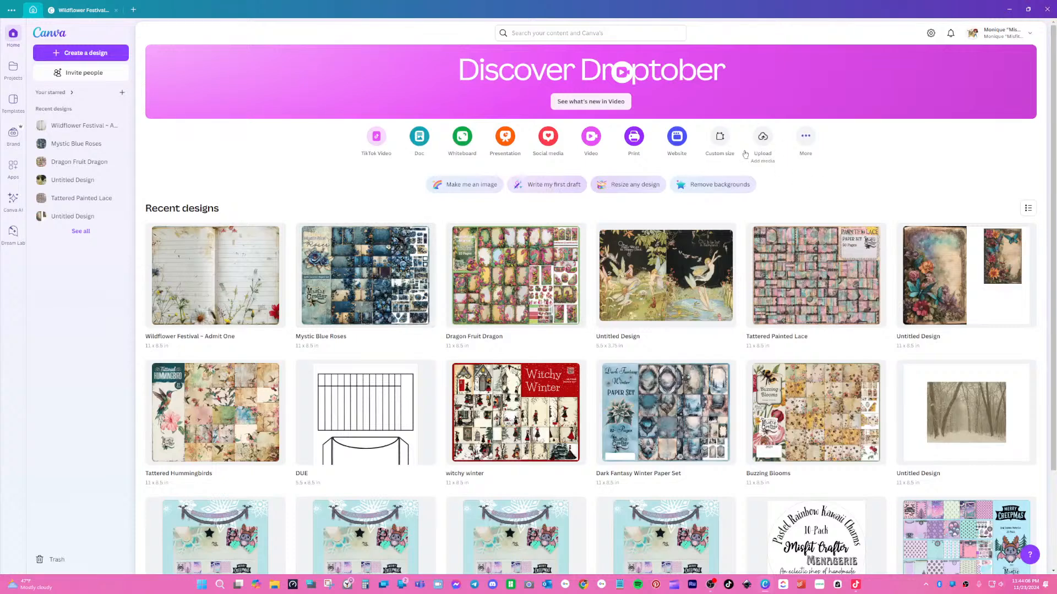
pyautogui.click(761, 136)
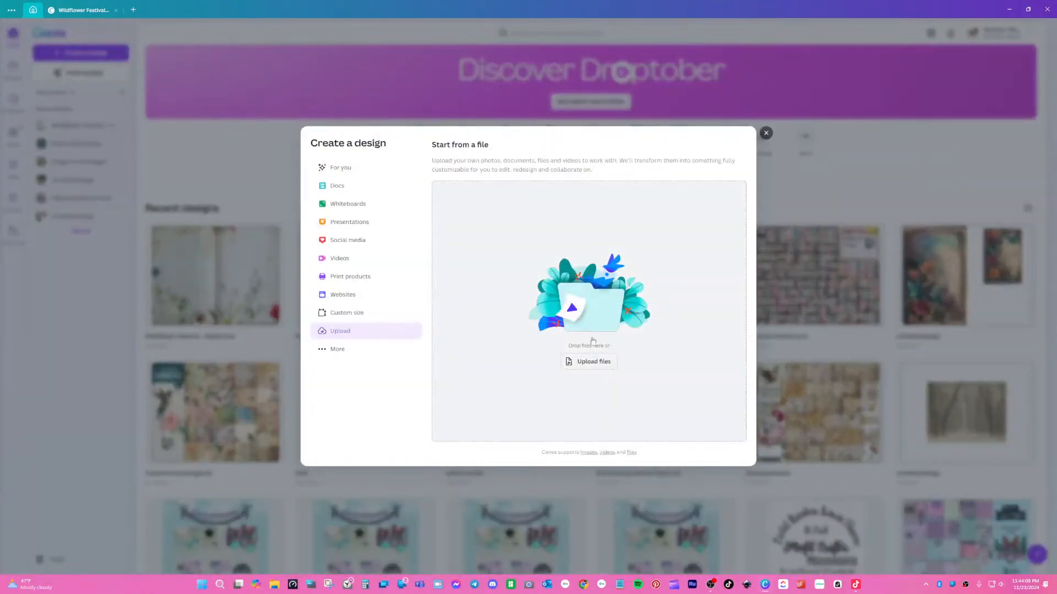
pyautogui.click(592, 361)
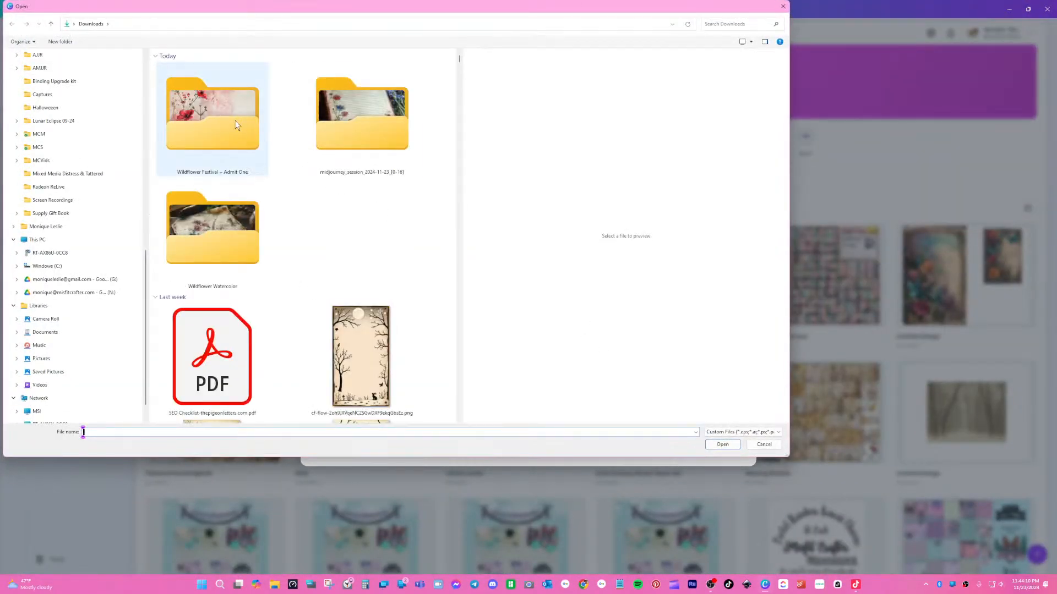
pyautogui.doubleClick(235, 125)
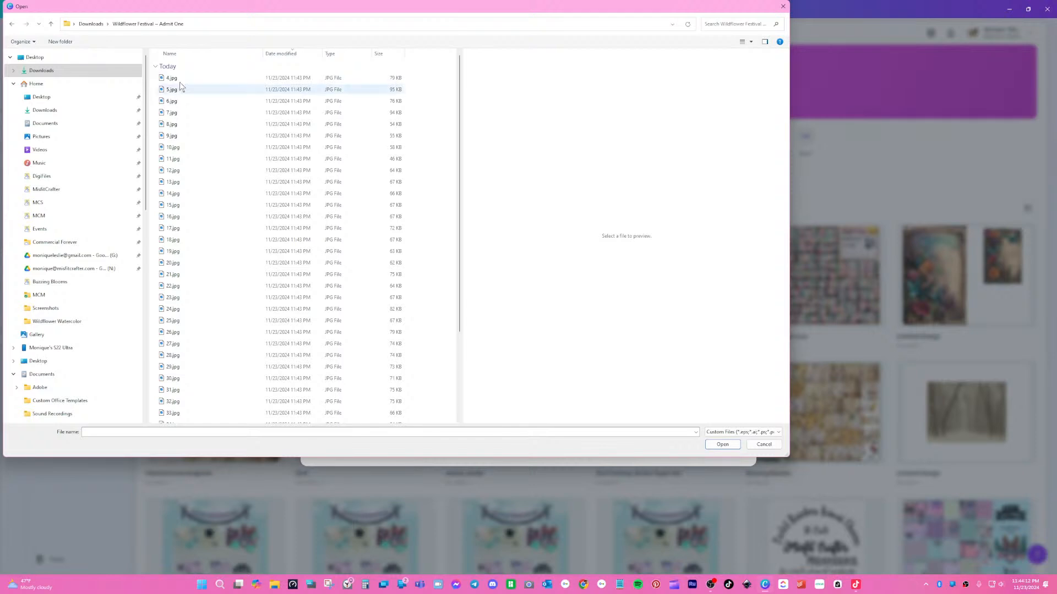
pyautogui.click(165, 53)
# - Batch-rename all the exported JPGs in the folder as Wildflower Dream Thumbs, starting from 1.jpg
pyautogui.click(175, 78)
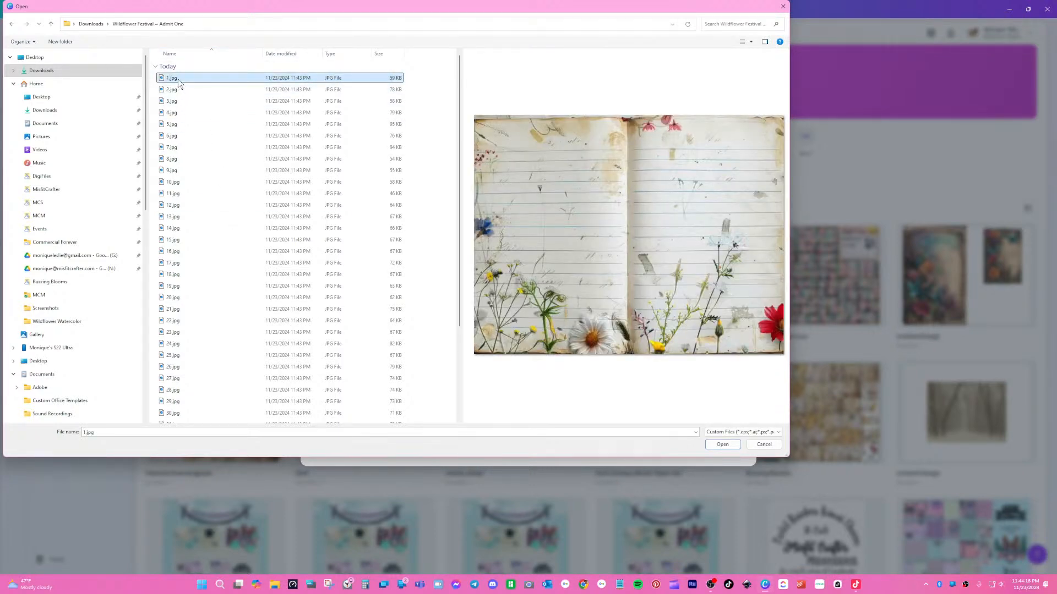
pyautogui.hotkey('ctrl', 'a')
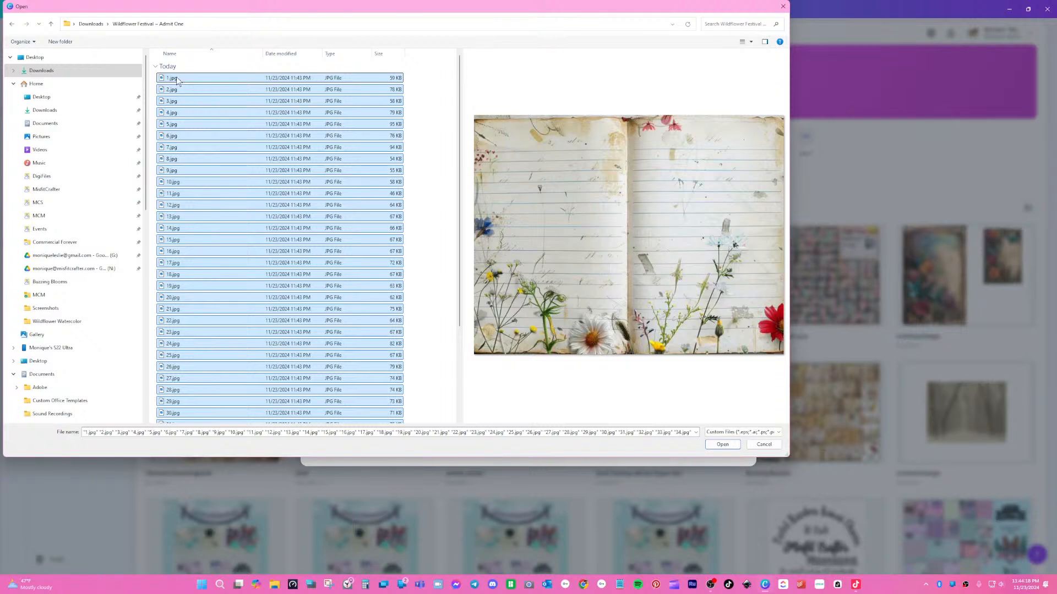
pyautogui.rightClick(179, 80)
pyautogui.click(201, 270)
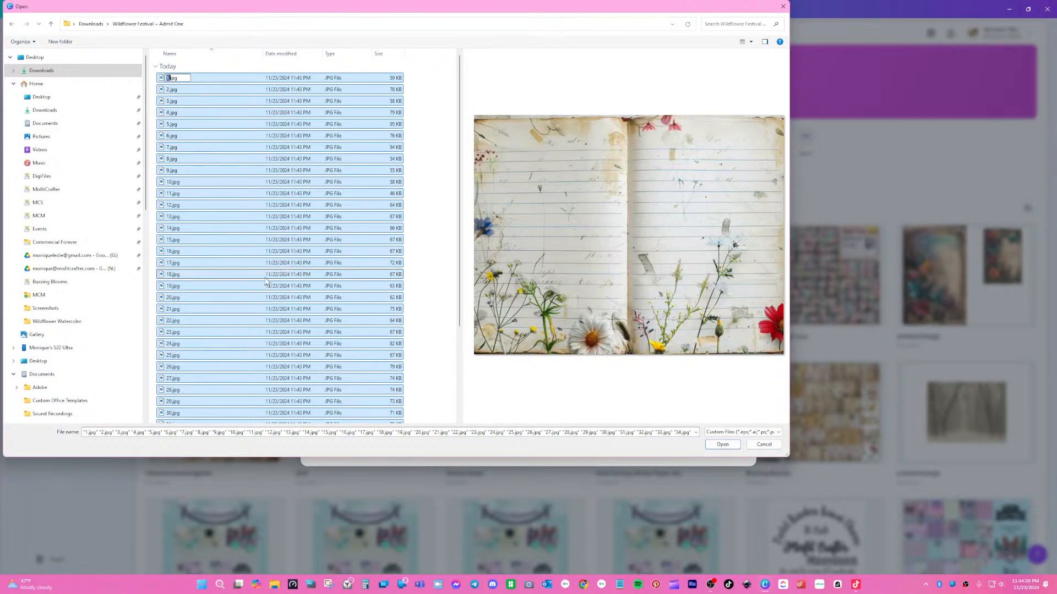
pyautogui.write('wILD')
pyautogui.press('BackSpace')
pyautogui.press('BackSpace')
pyautogui.press('BackSpace')
pyautogui.press('BackSpace')
pyautogui.write('Wildflower ')
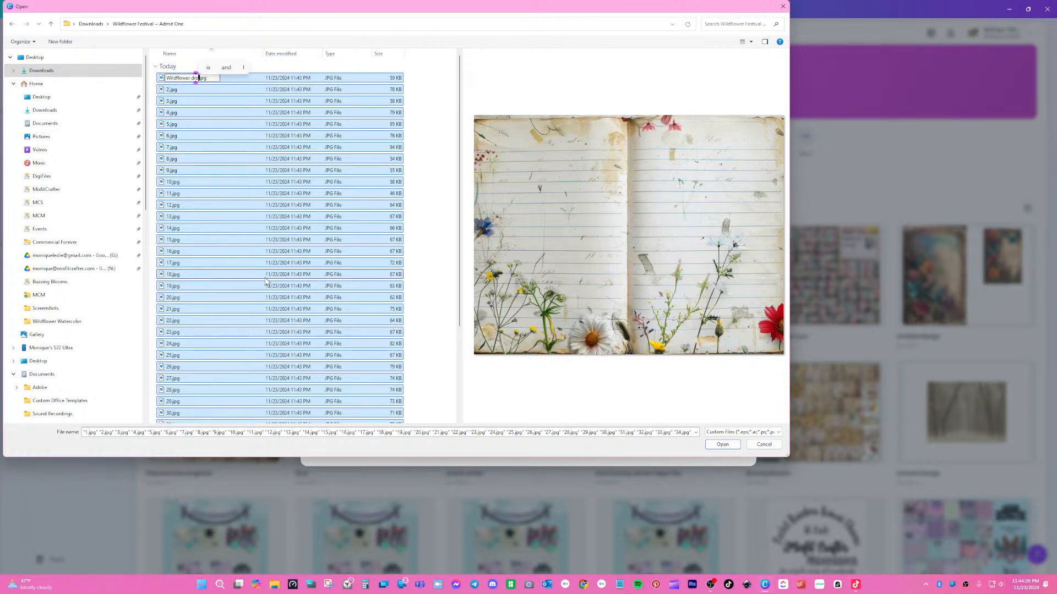
pyautogui.write('Dream Thumb')
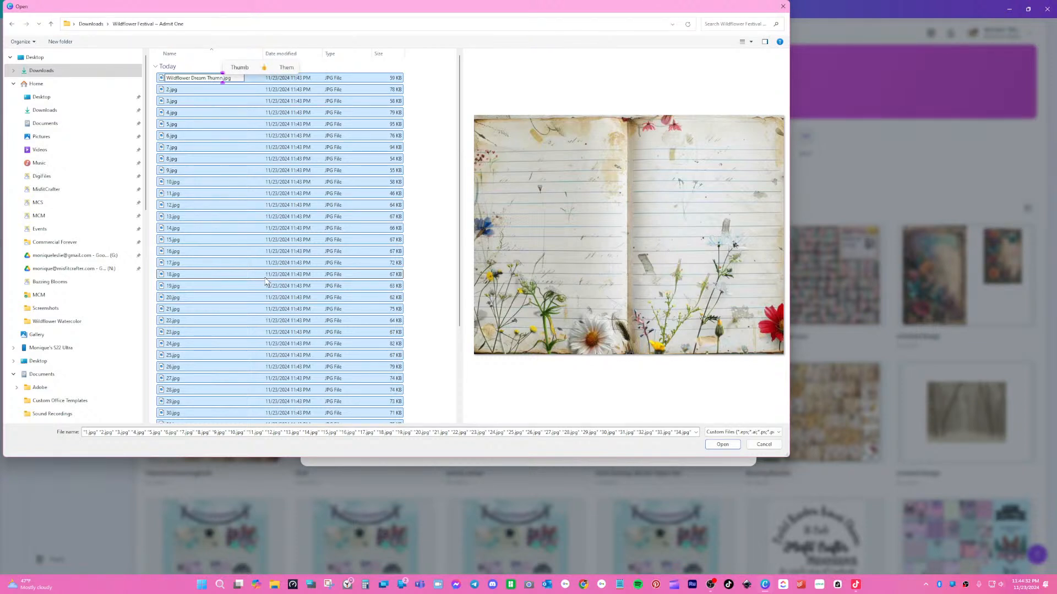
pyautogui.write('s')
pyautogui.press('Return')
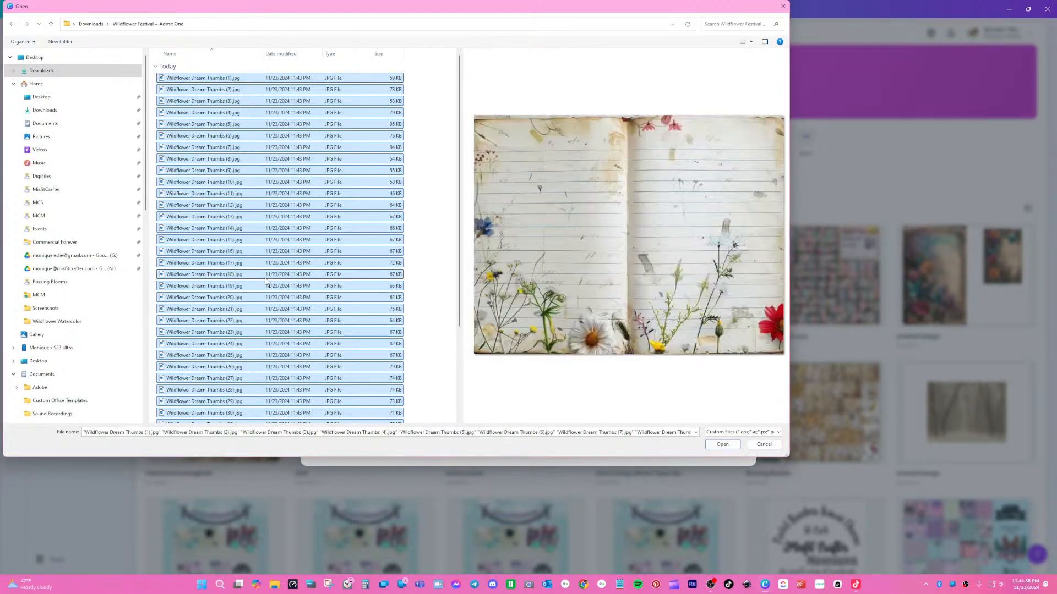
# - Select all the Wildflower Dream Thumbs JPGs and upload them to Canva
pyautogui.click(418, 266)
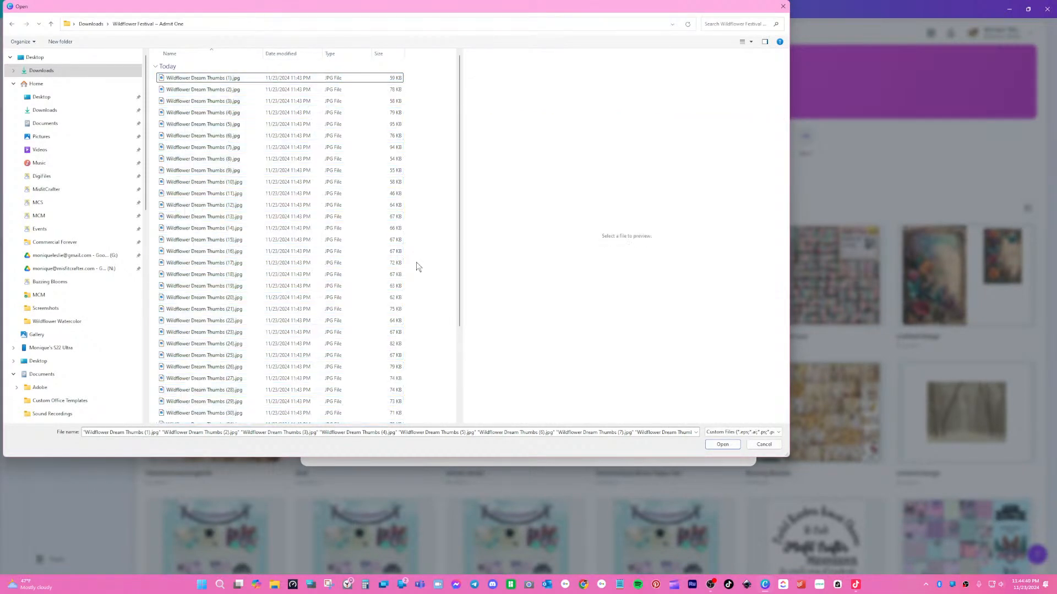
pyautogui.press('Tab')
pyautogui.press('BackSpace')
pyautogui.click(213, 78)
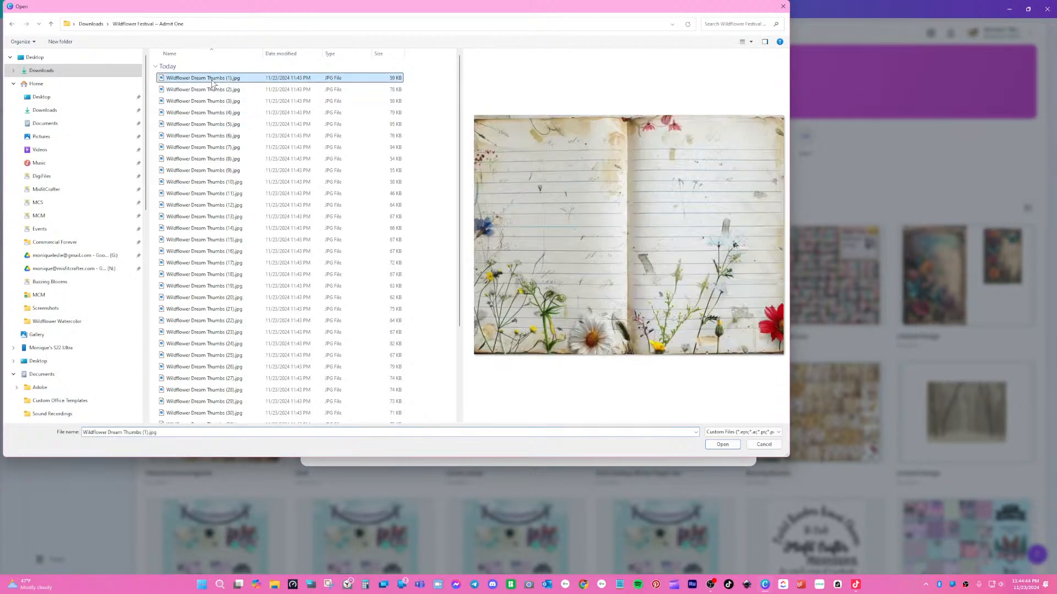
pyautogui.scroll(-3, 242, 211)
pyautogui.hotkey('ctrl', 'a')
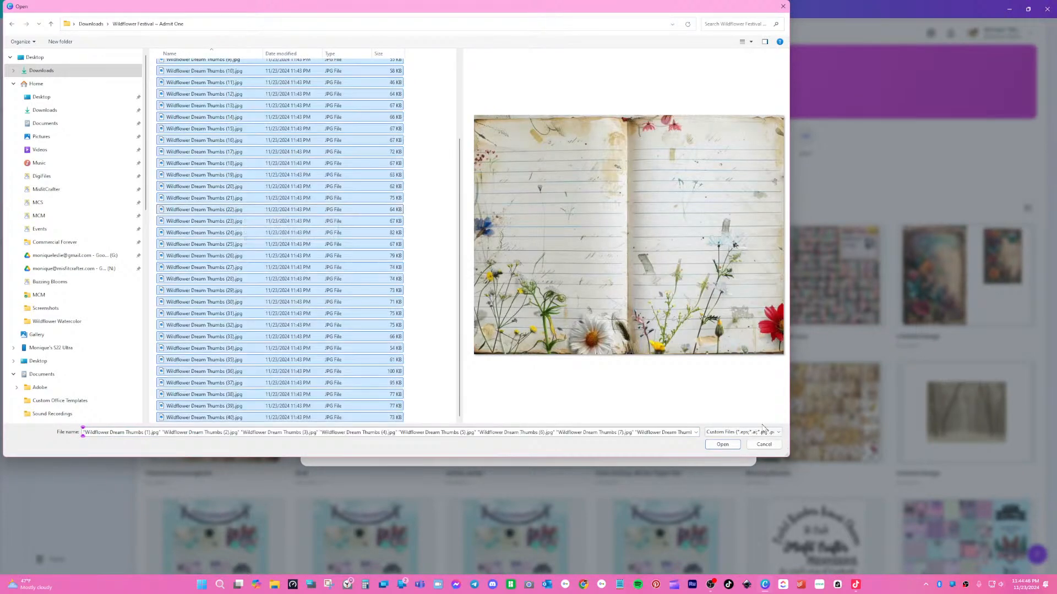
pyautogui.click(718, 445)
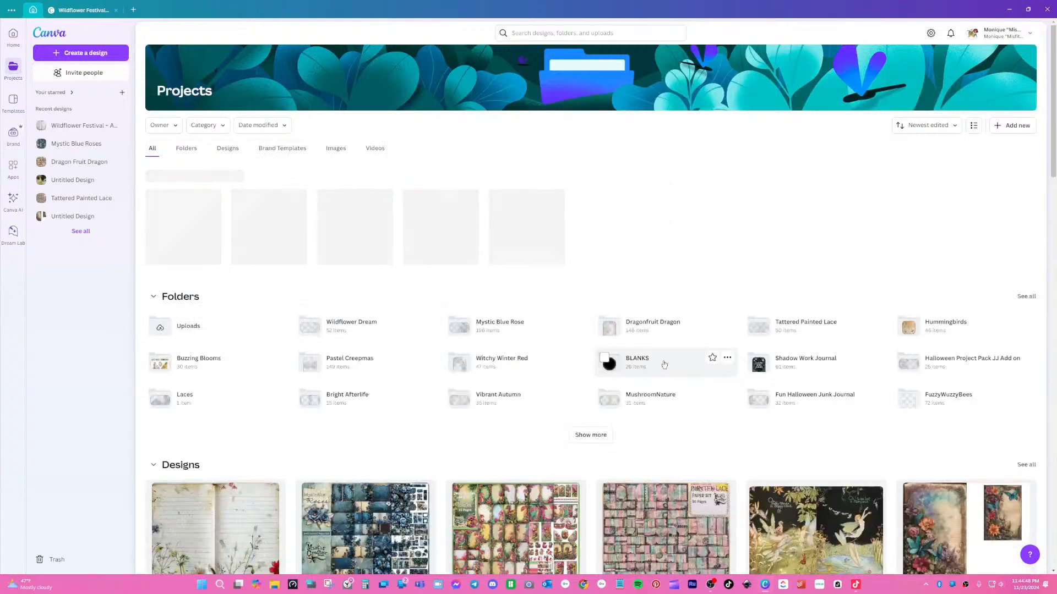
# - Return to the paper set design and change its title to Wildflower Dream
pyautogui.click(194, 221)
pyautogui.click(648, 264)
pyautogui.click(797, 30)
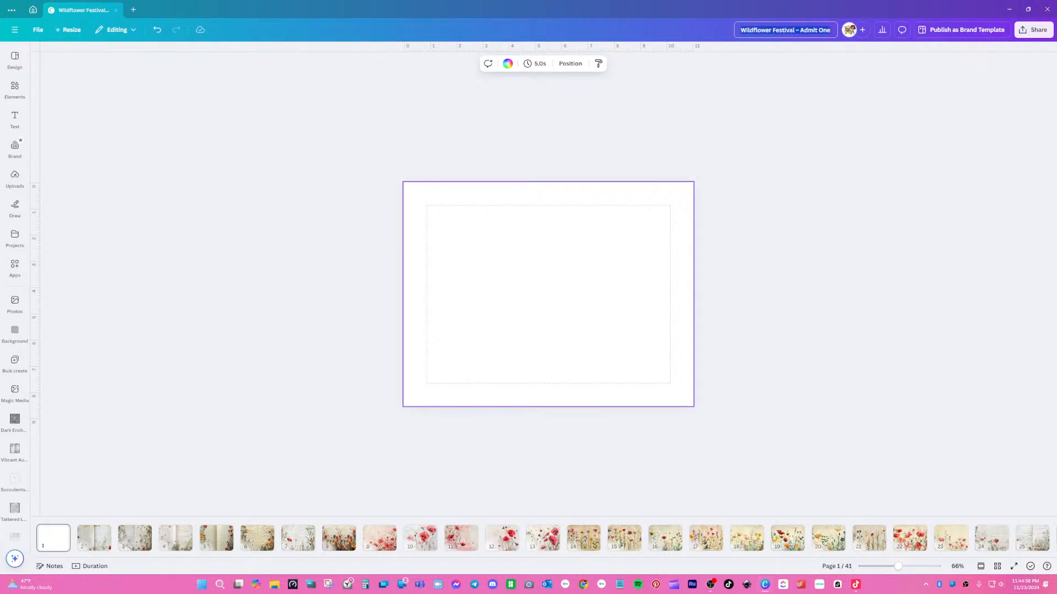
pyautogui.click(795, 31)
pyautogui.moveTo(771, 30); pyautogui.dragTo(830, 30)
pyautogui.write('Dream')
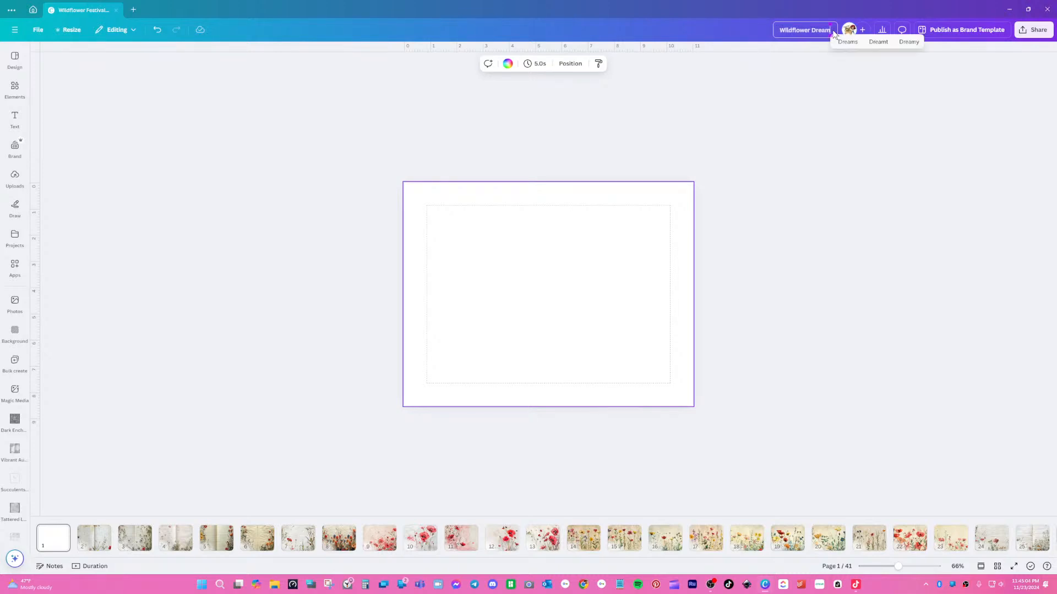
# - Confirm the new design title and open the Uploads folder from the home page
pyautogui.click(840, 158)
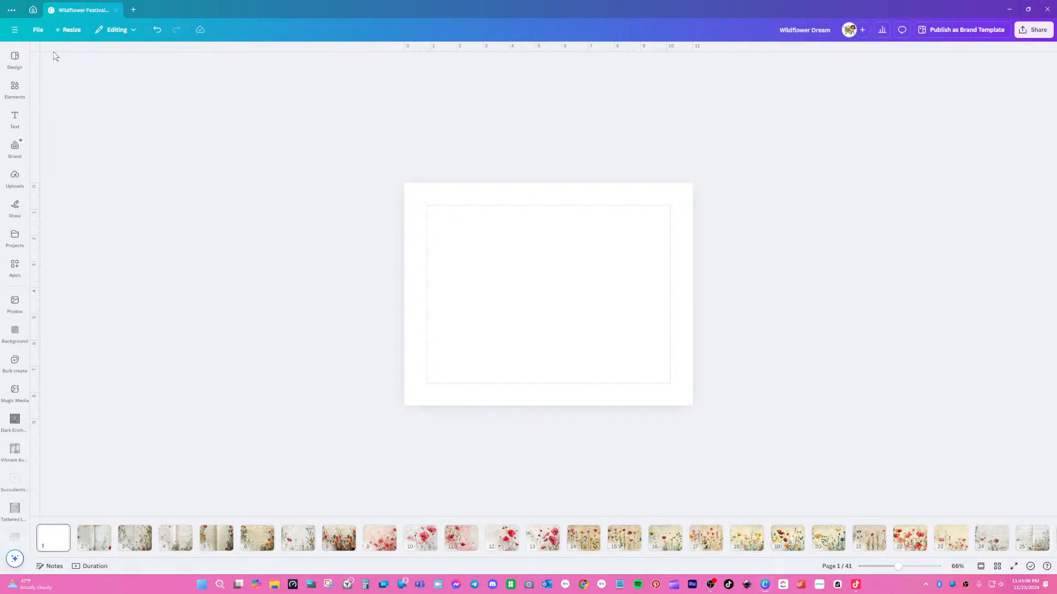
pyautogui.click(33, 12)
pyautogui.click(307, 325)
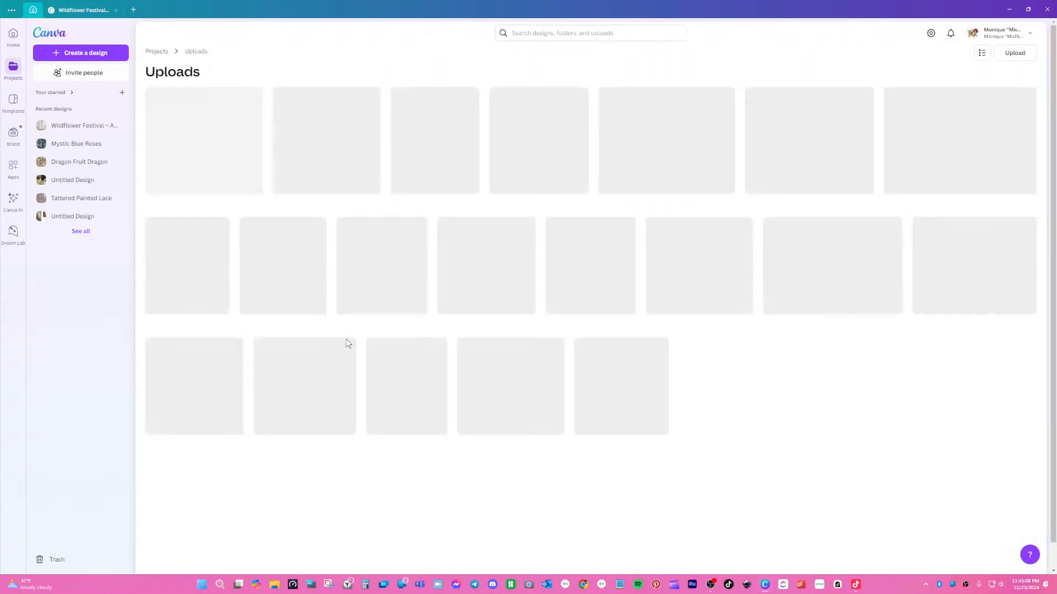
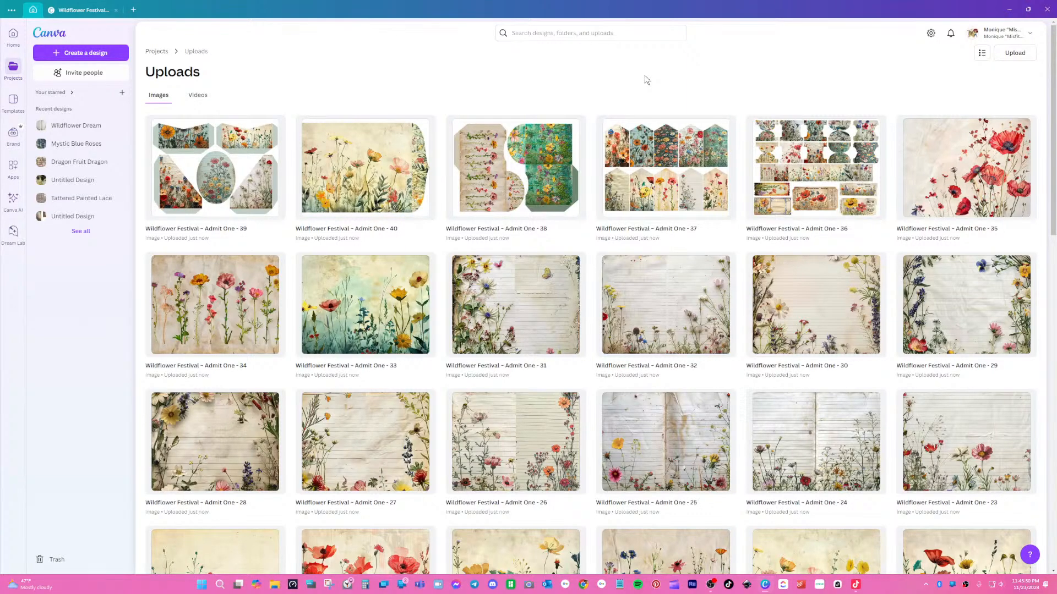
# - Select all 40 Wildflower Festival – Admit One images in Uploads and move them to the Wildflower Dream folder
pyautogui.moveTo(236, 120); pyautogui.dragTo(948, 342)
pyautogui.click(605, 374)
pyautogui.click(454, 369)
pyautogui.click(304, 368)
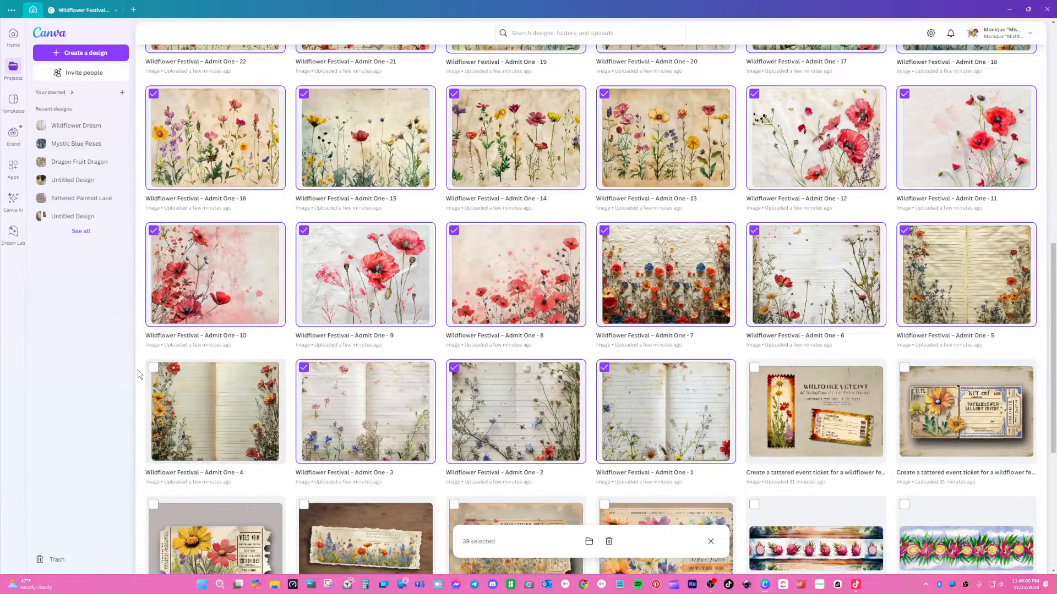
pyautogui.click(154, 368)
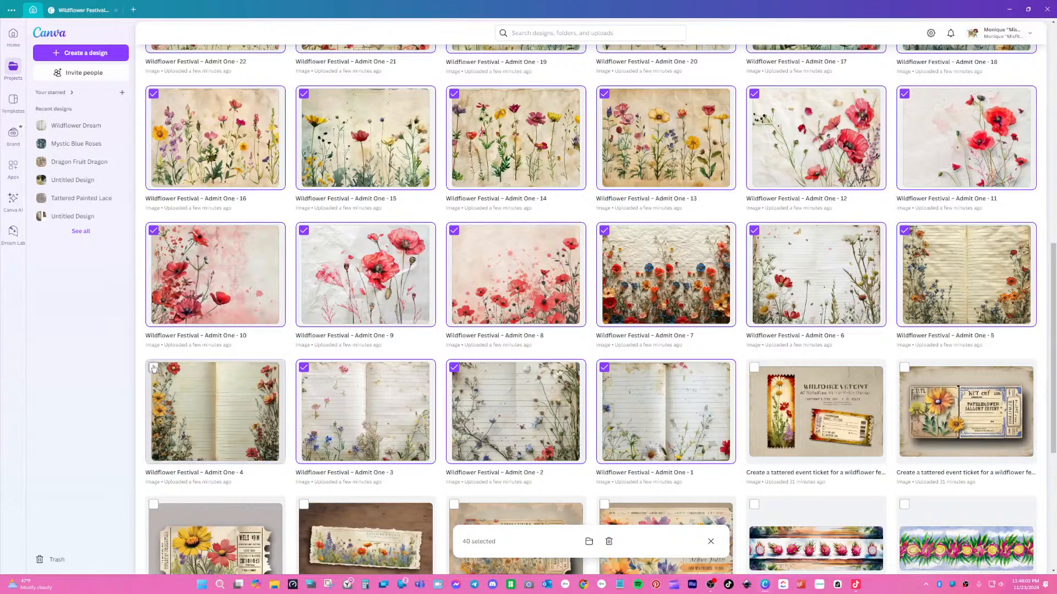
pyautogui.click(589, 541)
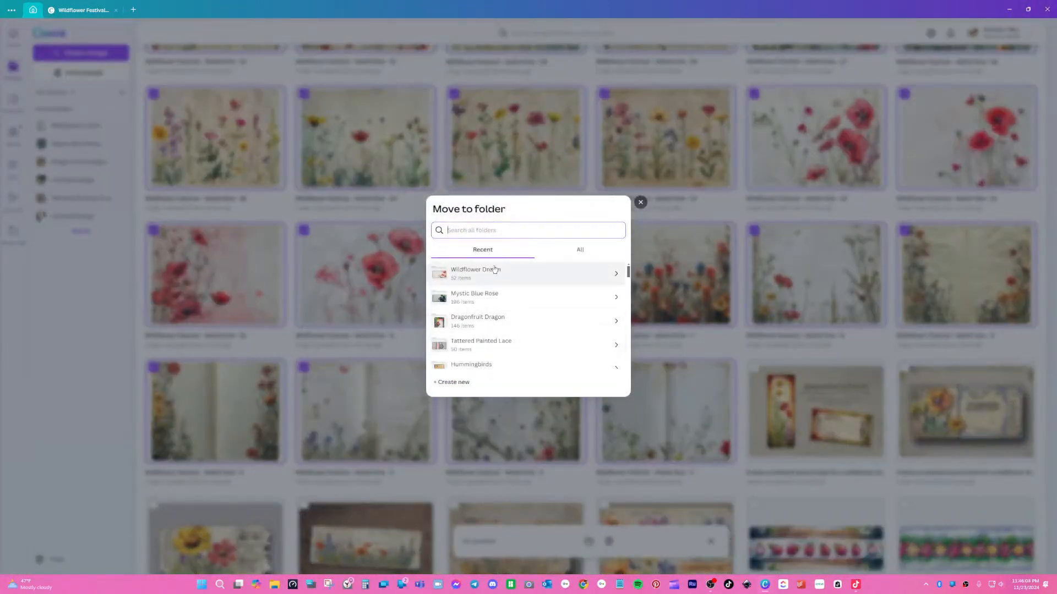
pyautogui.click(493, 273)
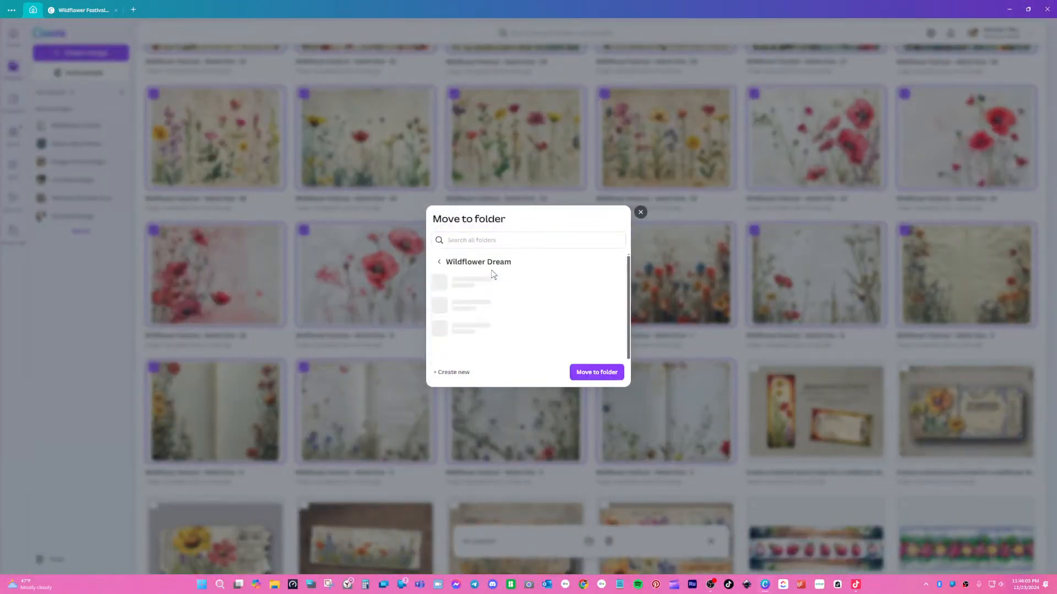
pyautogui.click(596, 372)
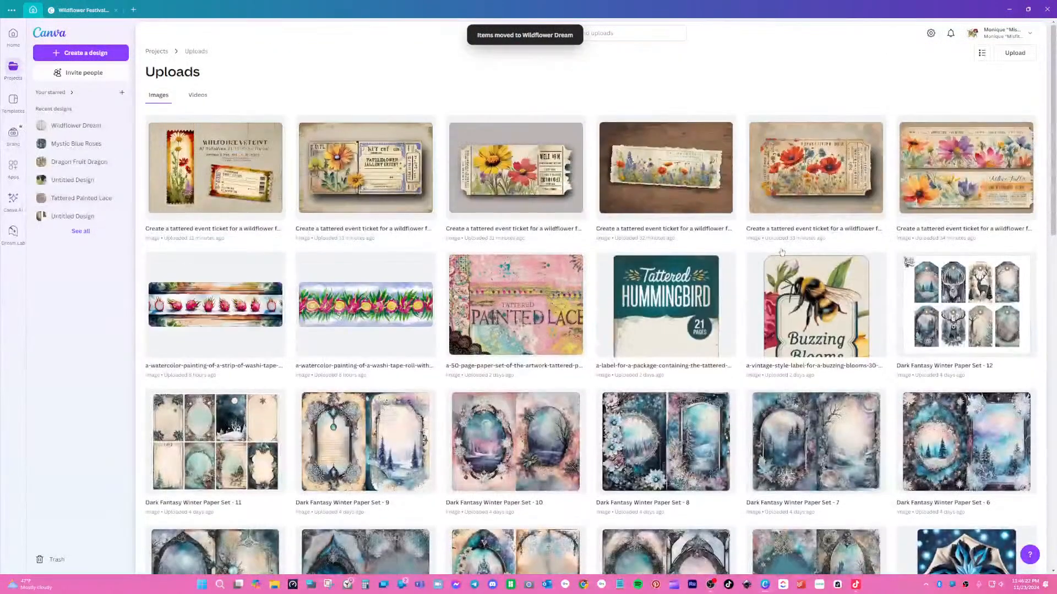
pyautogui.scroll(-2, 781, 252)
# - Return to the paper set design and open the Wildflower Dream folder among its projects
pyautogui.click(82, 10)
pyautogui.click(477, 301)
pyautogui.click(14, 237)
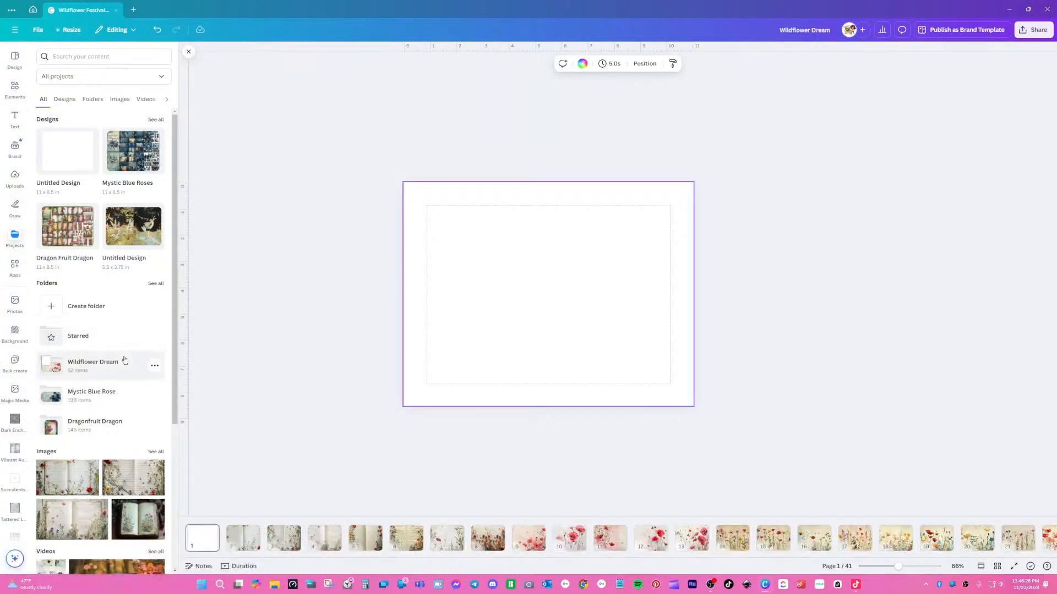
pyautogui.click(121, 361)
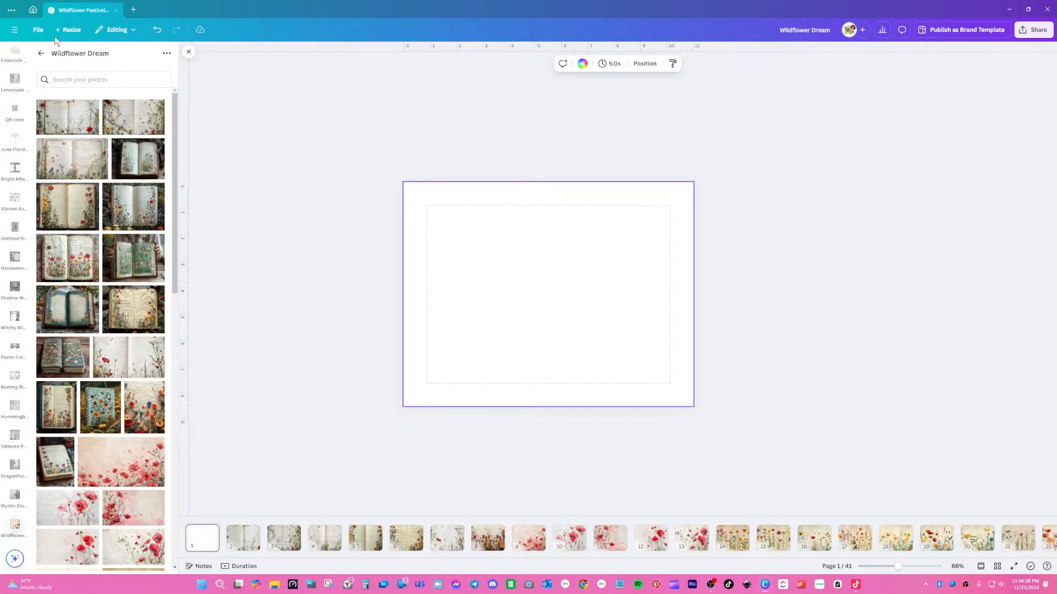
# - Reload the design and reopen the Wildflower Dream folder to load the newly moved images
pyautogui.click(12, 9)
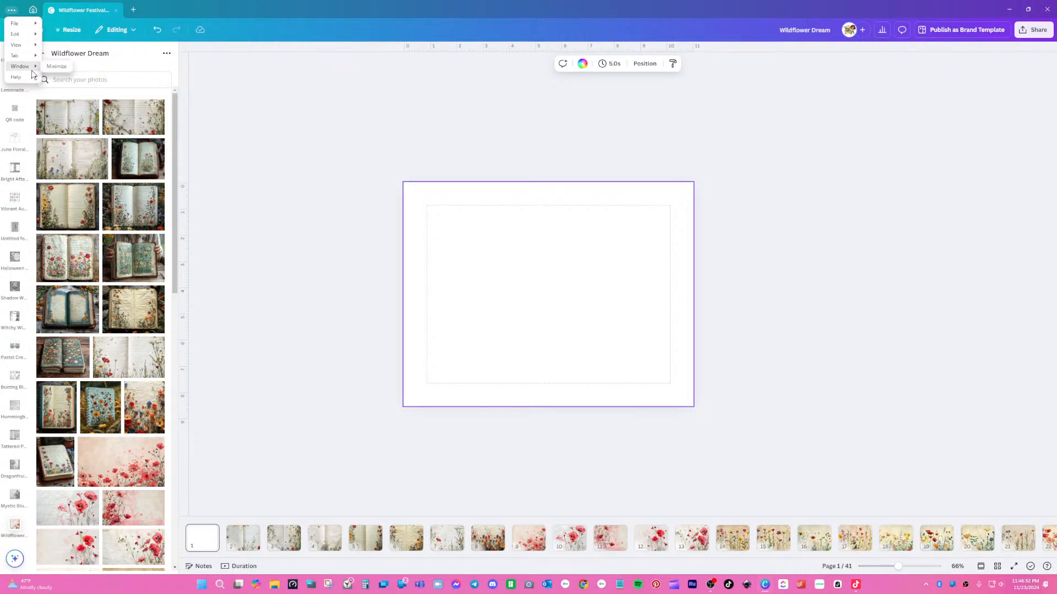
pyautogui.moveTo(22, 55)
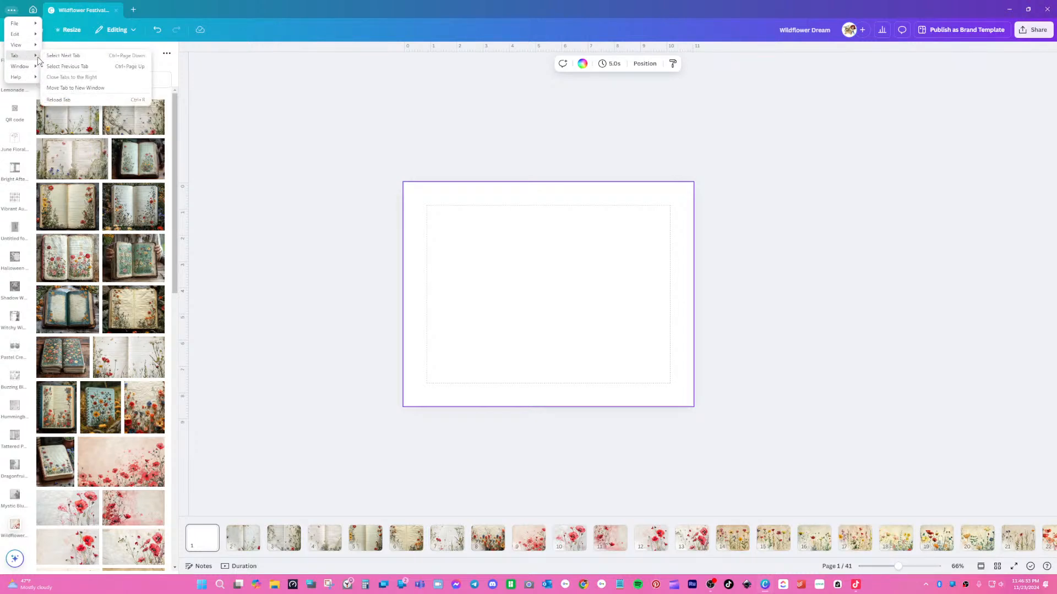
pyautogui.click(58, 99)
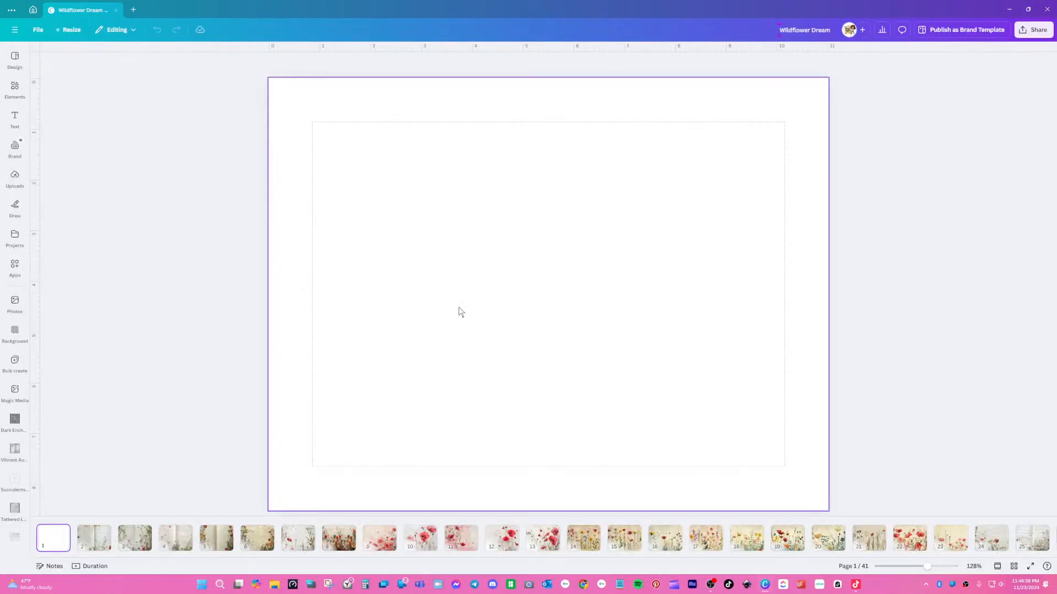
pyautogui.click(14, 234)
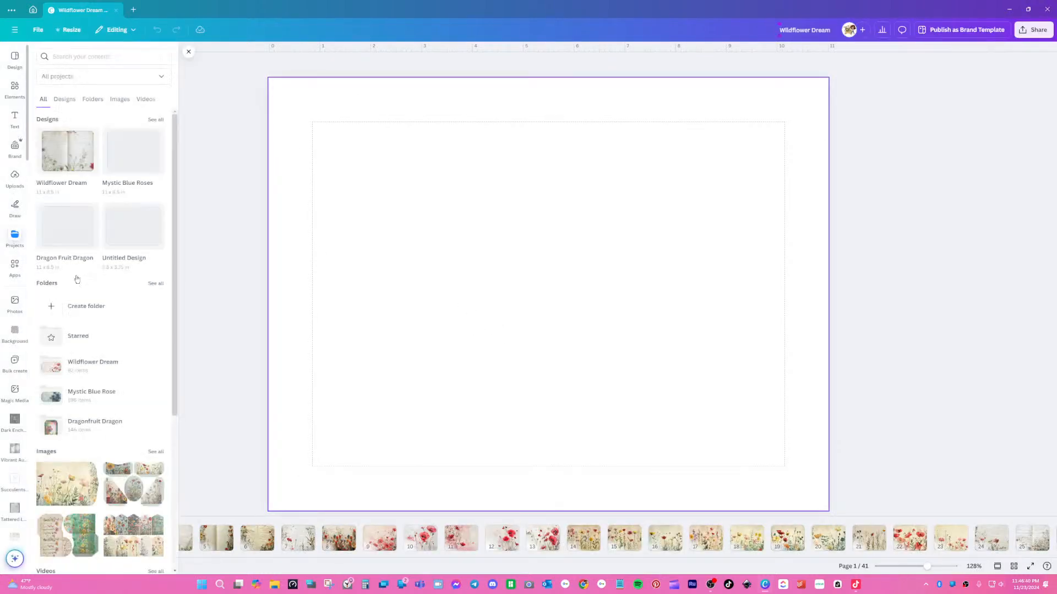
pyautogui.click(97, 365)
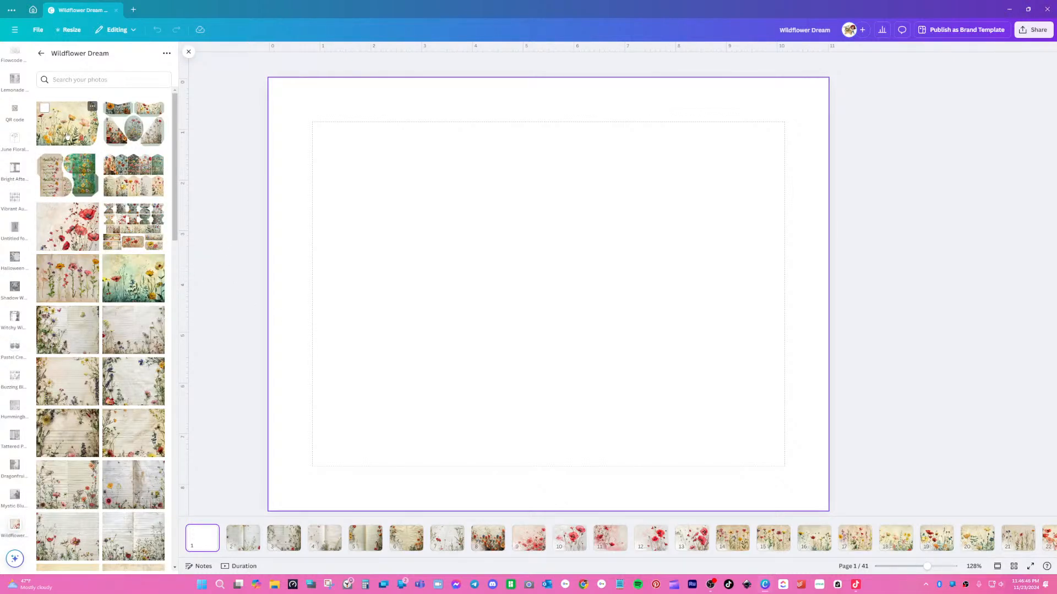
# - Add the folder's first images to blank page 1: the ephemera sheets, the red poppy page and the wildflower meadow pages
pyautogui.moveTo(617, 557)
pyautogui.mouseDown()
pyautogui.moveTo(1046, 564)
pyautogui.moveTo(633, 567)
pyautogui.mouseUp()
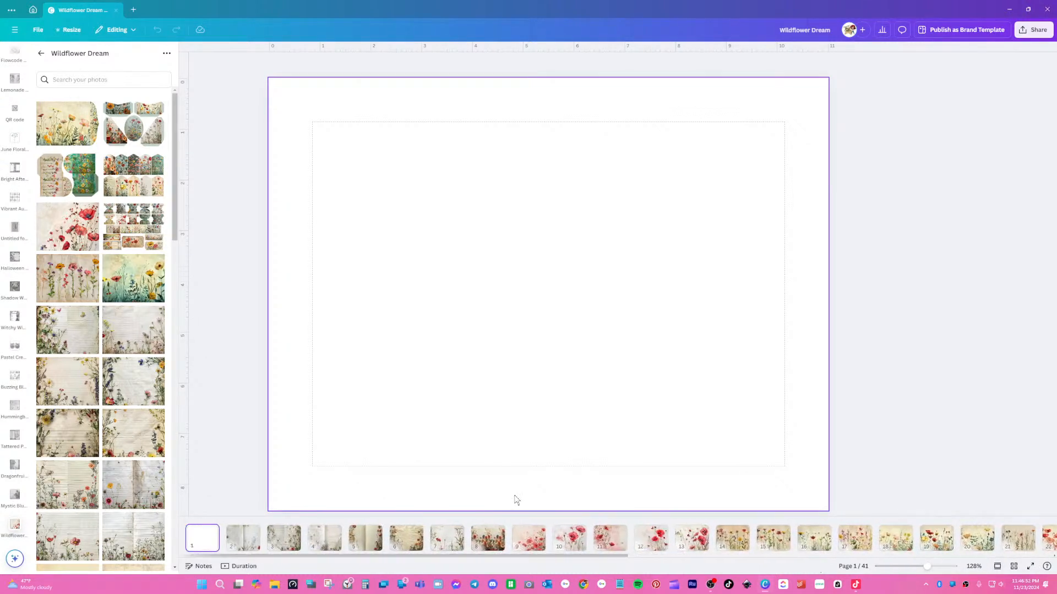
pyautogui.click(59, 139)
pyautogui.click(133, 124)
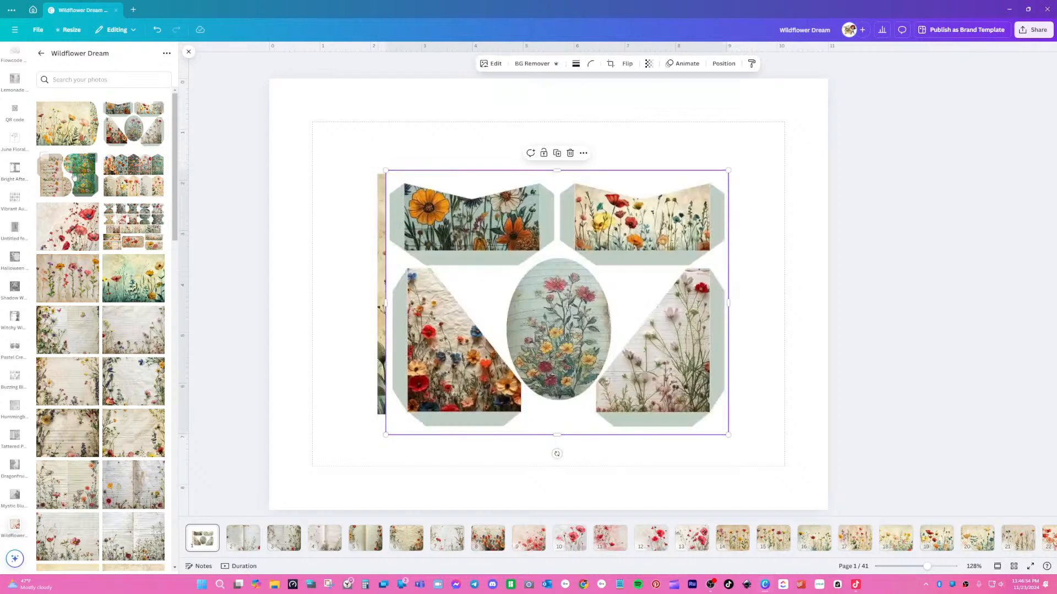
pyautogui.click(133, 175)
pyautogui.click(134, 222)
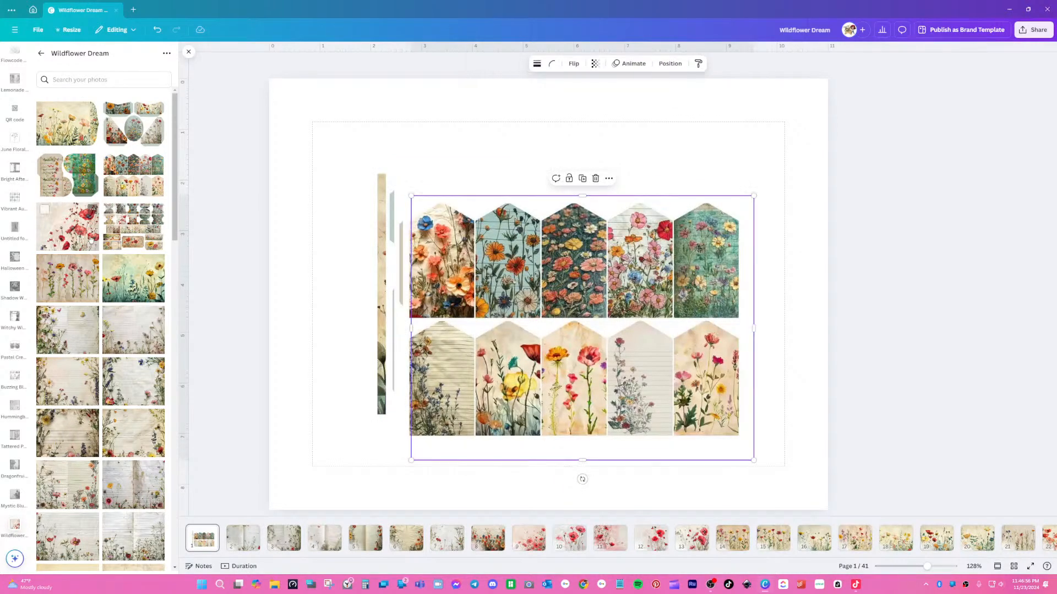
pyautogui.click(85, 228)
pyautogui.click(128, 280)
pyautogui.click(68, 278)
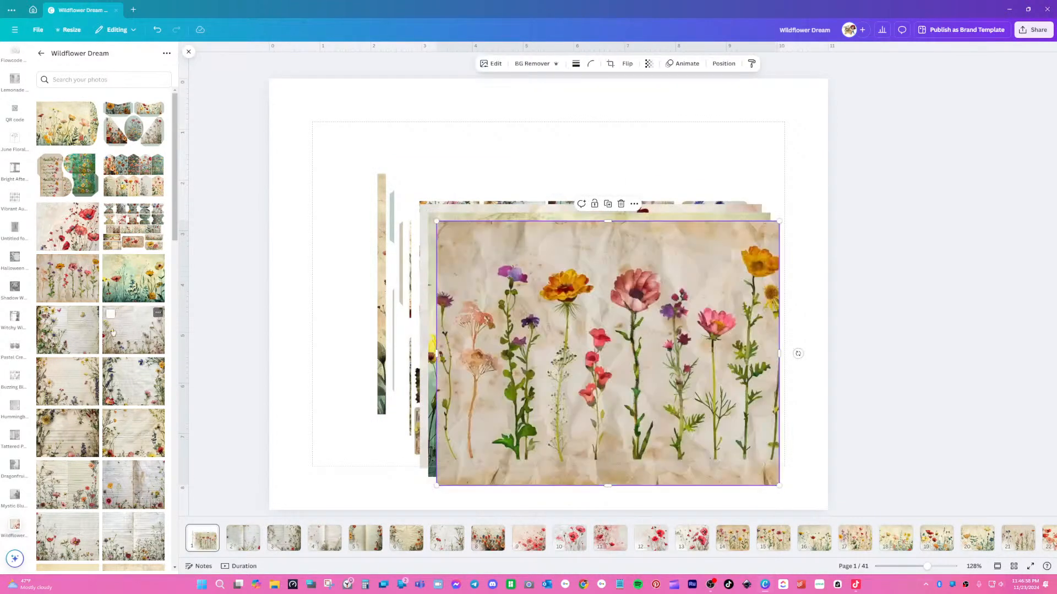
# - Add the flower-bordered journal paper images from the Wildflower Dream folder to page 1
pyautogui.click(134, 330)
pyautogui.click(85, 387)
pyautogui.click(133, 433)
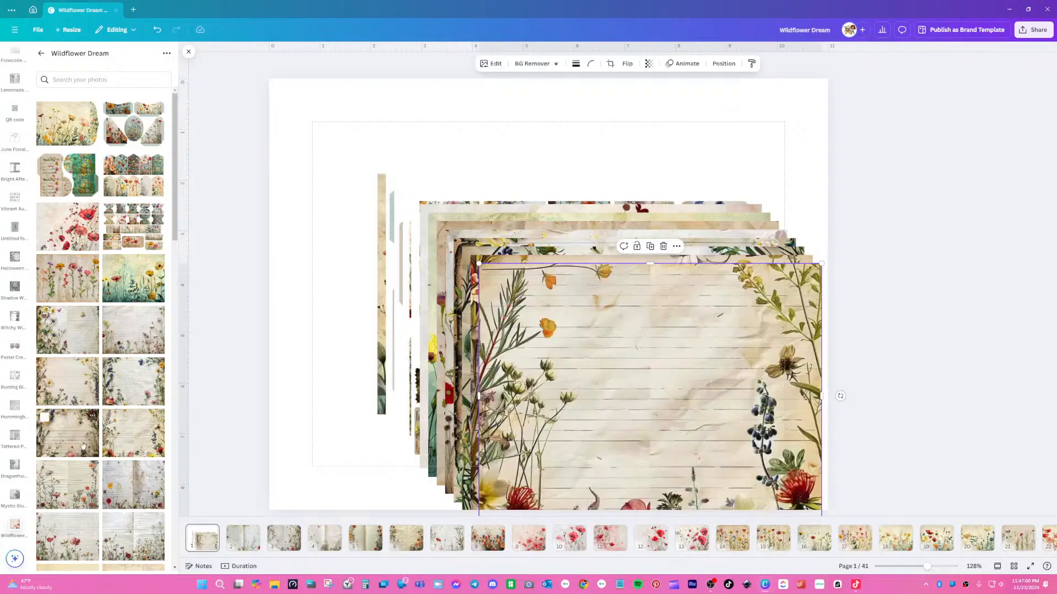
pyautogui.click(117, 488)
pyautogui.click(91, 495)
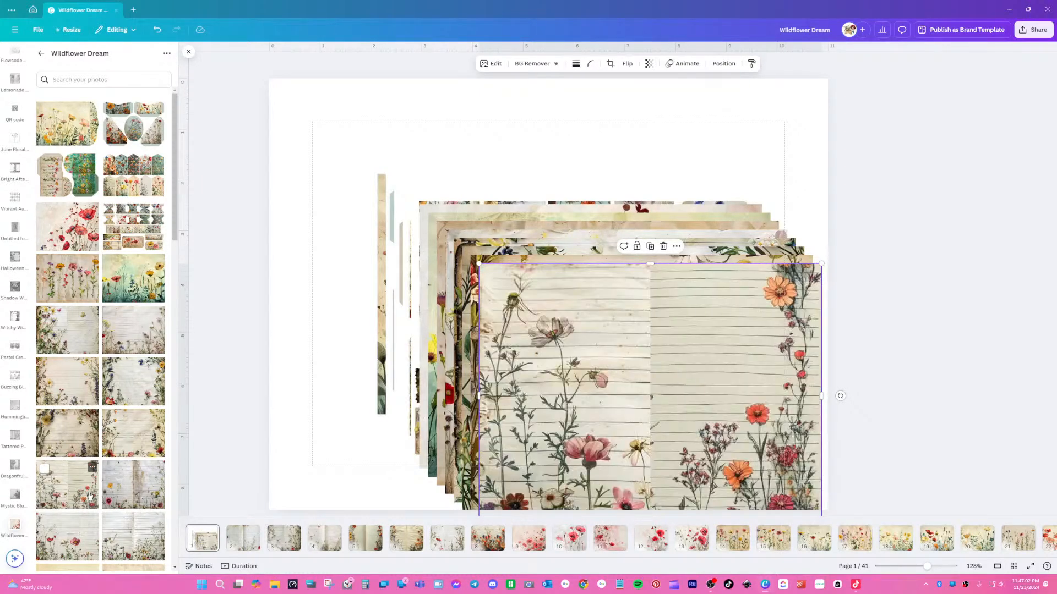
# - Add the remaining lined notebook spreads and the poppy, yellow-flower and purple wildflower meadow images to page 1
pyautogui.scroll(-3, 107, 479)
pyautogui.scroll(-9, 110, 476)
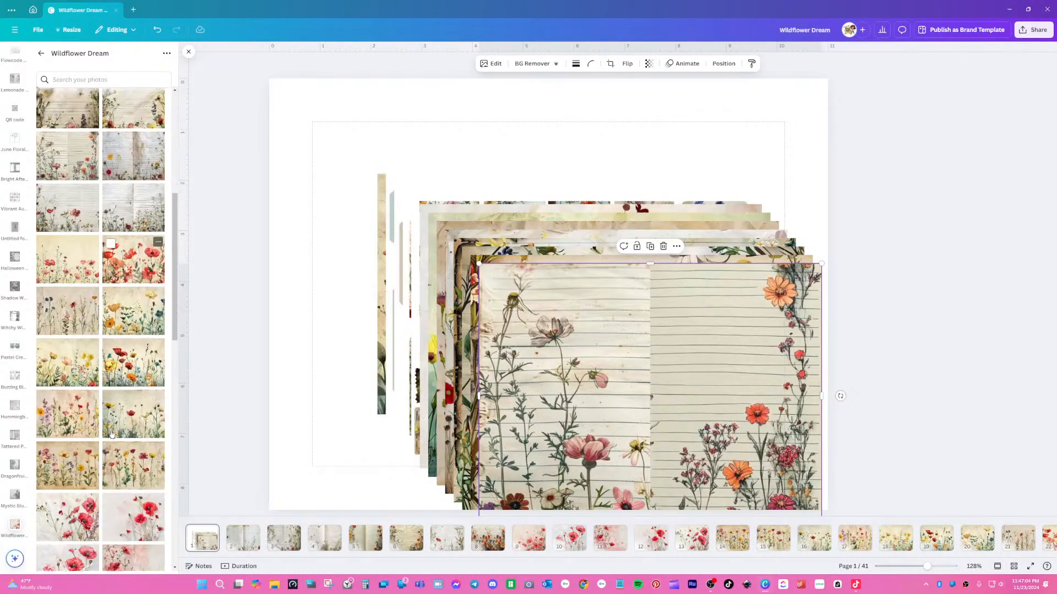
pyautogui.click(138, 218)
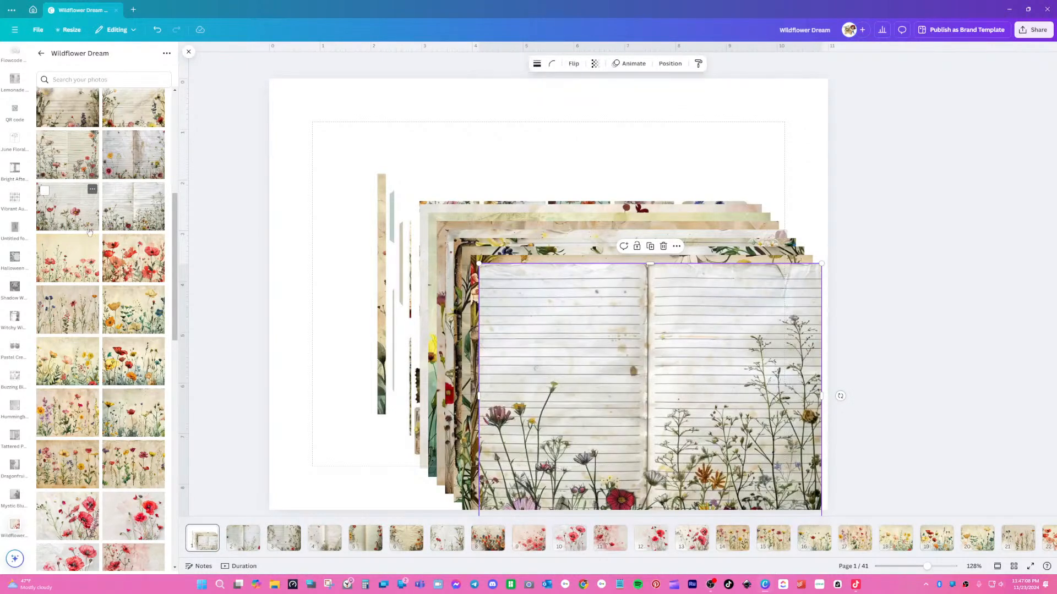
pyautogui.click(137, 263)
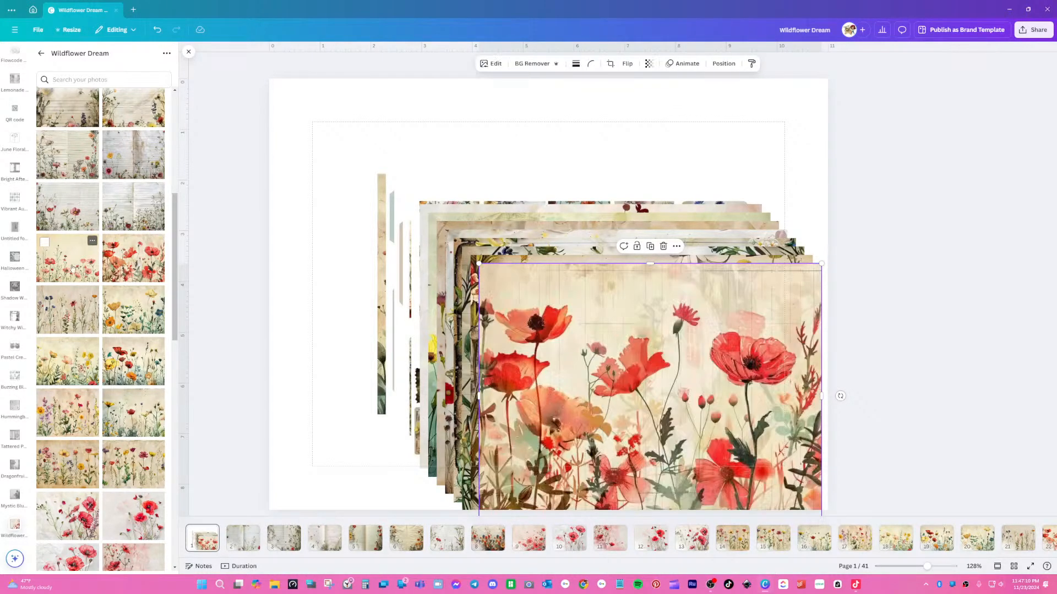
pyautogui.click(71, 268)
pyautogui.click(132, 308)
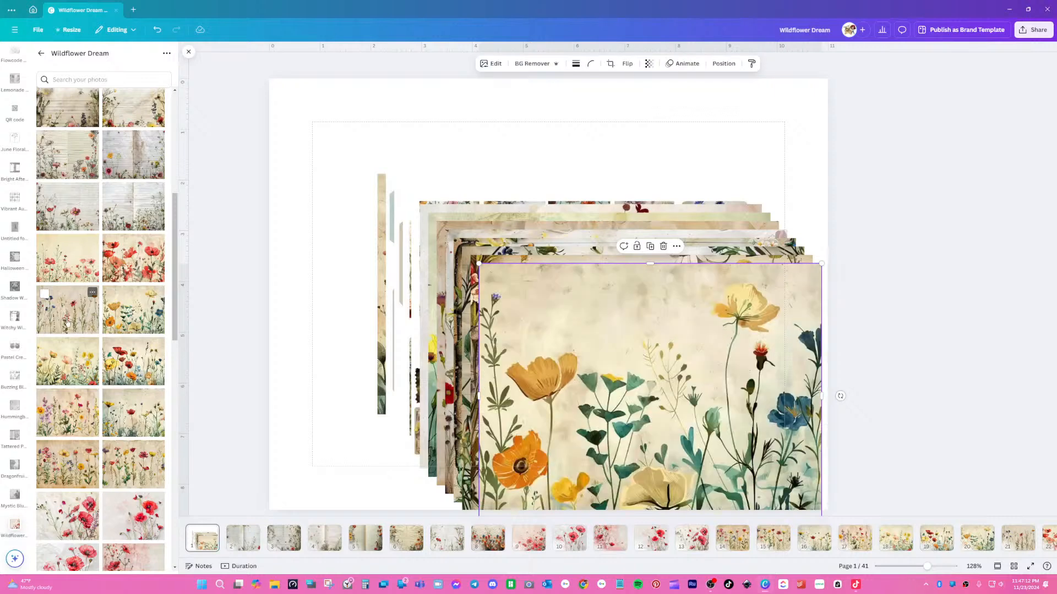
pyautogui.click(122, 364)
pyautogui.click(121, 363)
pyautogui.click(130, 424)
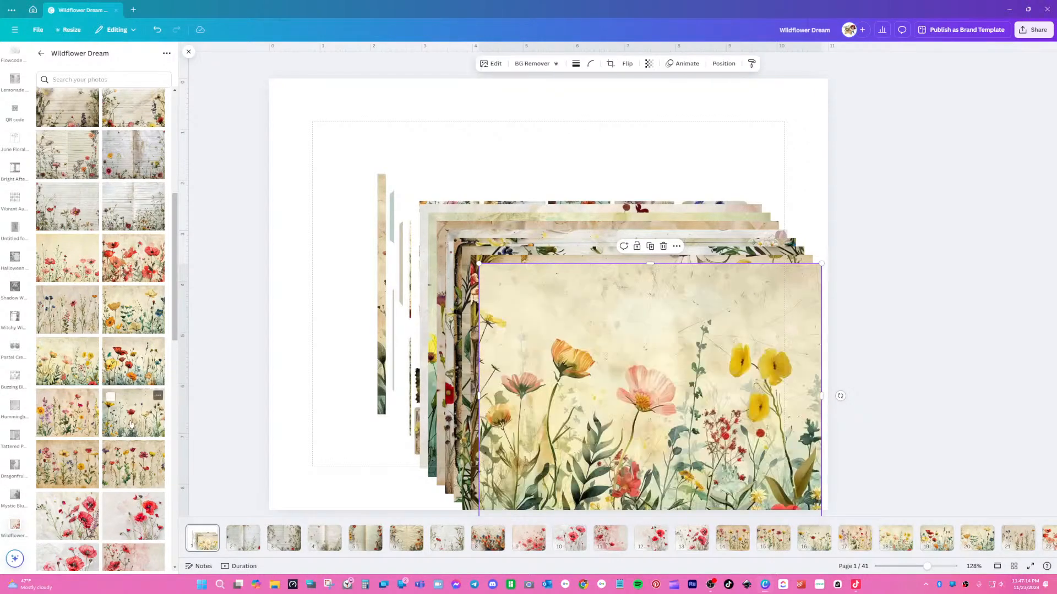
pyautogui.click(75, 422)
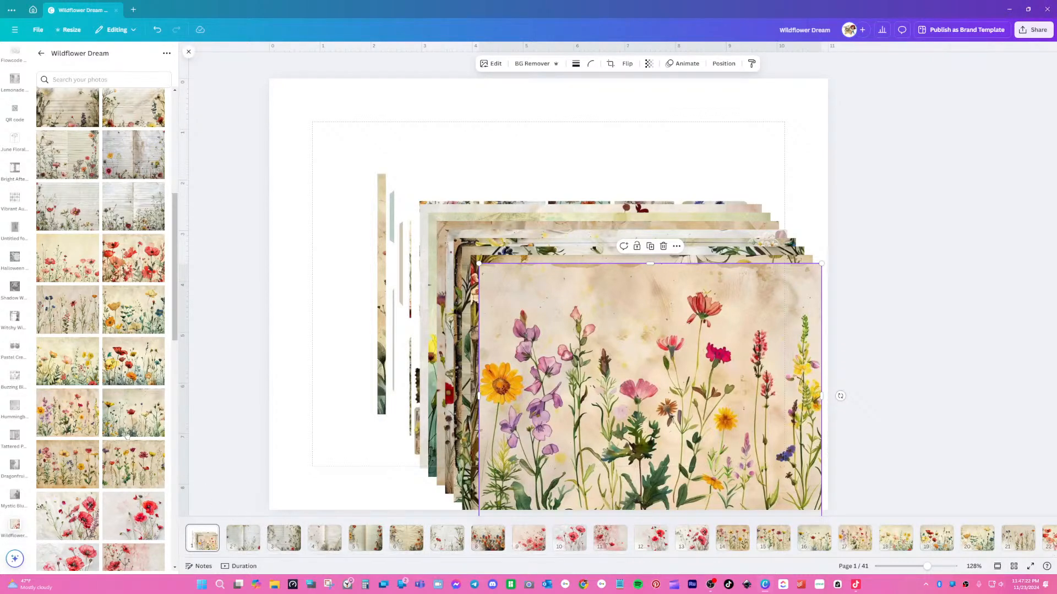
# - Look through the Wildflower Dream folder to compare its images with those already placed on page 1
pyautogui.scroll(-3, 127, 435)
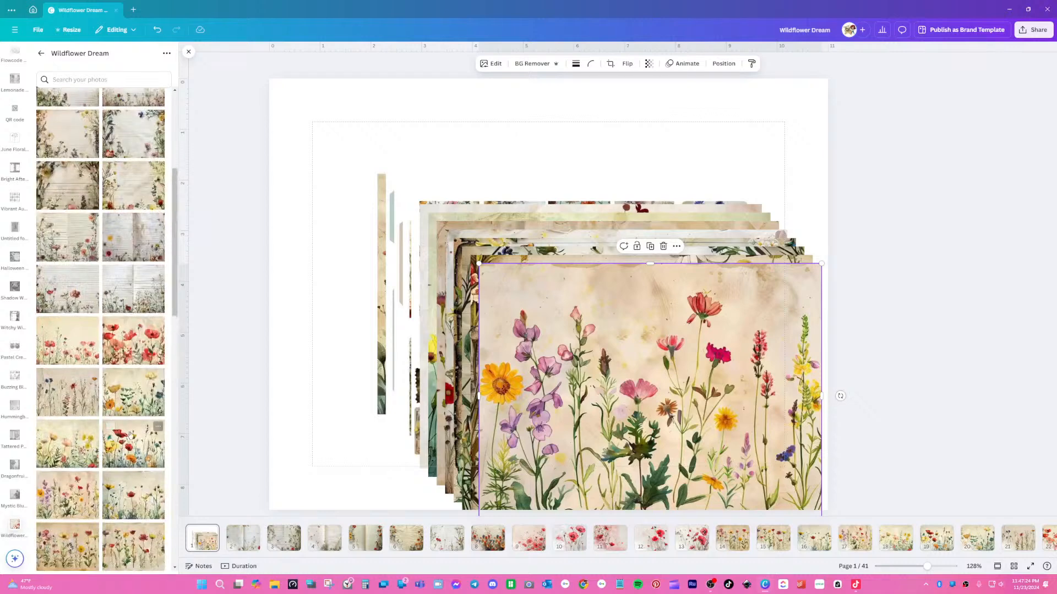
pyautogui.scroll(-2, 125, 435)
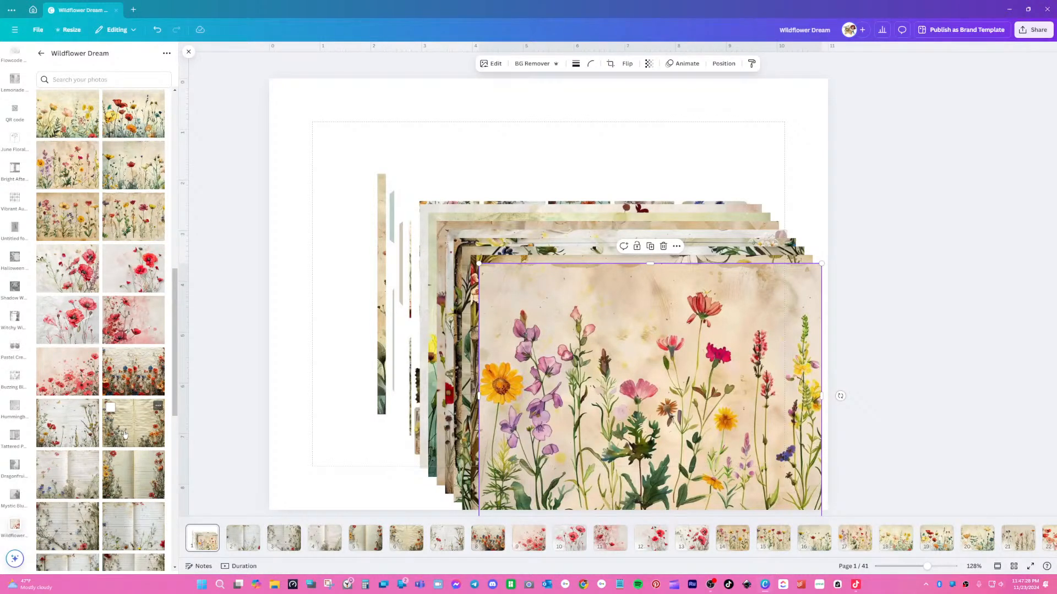
pyautogui.scroll(3, 126, 435)
pyautogui.scroll(2, 126, 435)
pyautogui.scroll(3, 126, 434)
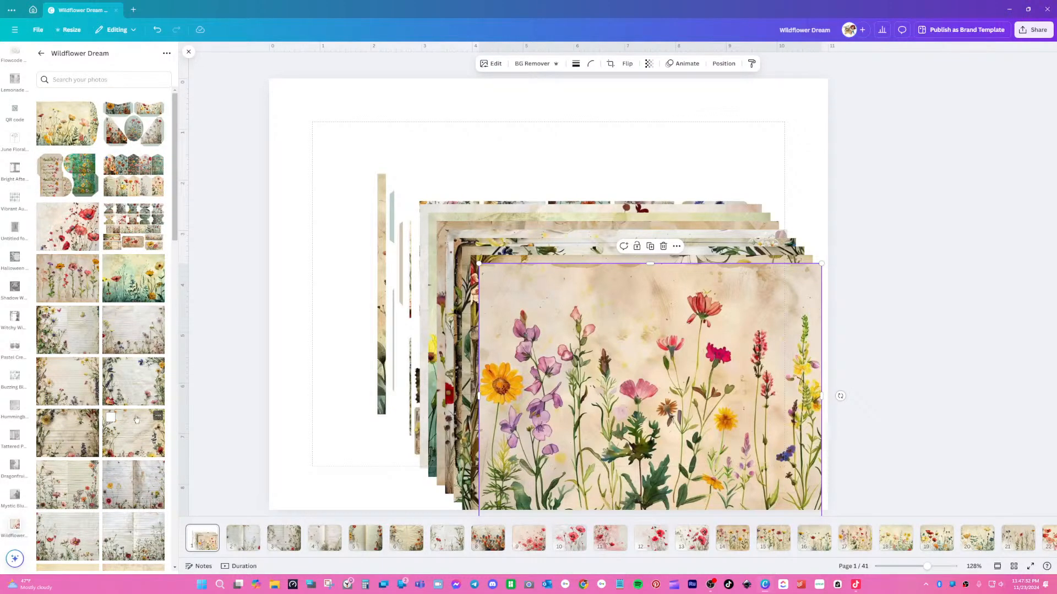
pyautogui.scroll(-5, 137, 419)
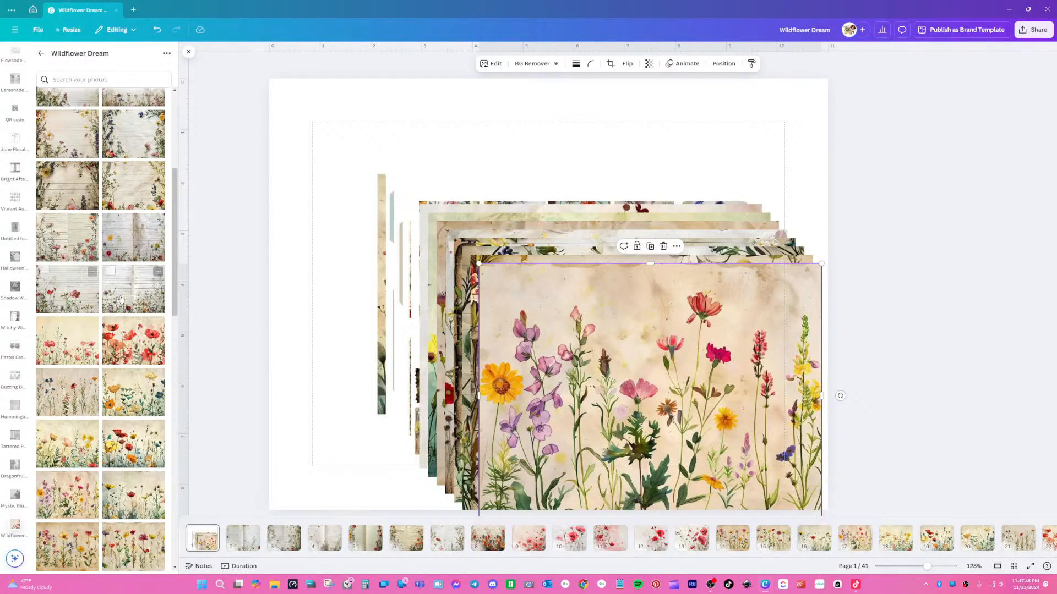
pyautogui.scroll(2, 121, 300)
pyautogui.scroll(2, 121, 300)
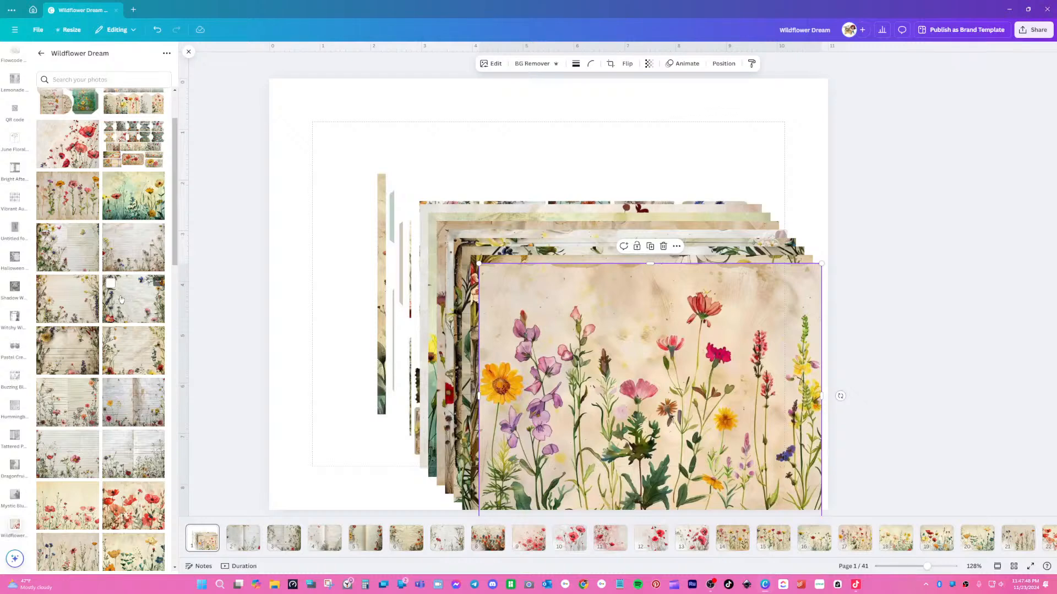
pyautogui.scroll(-5, 121, 300)
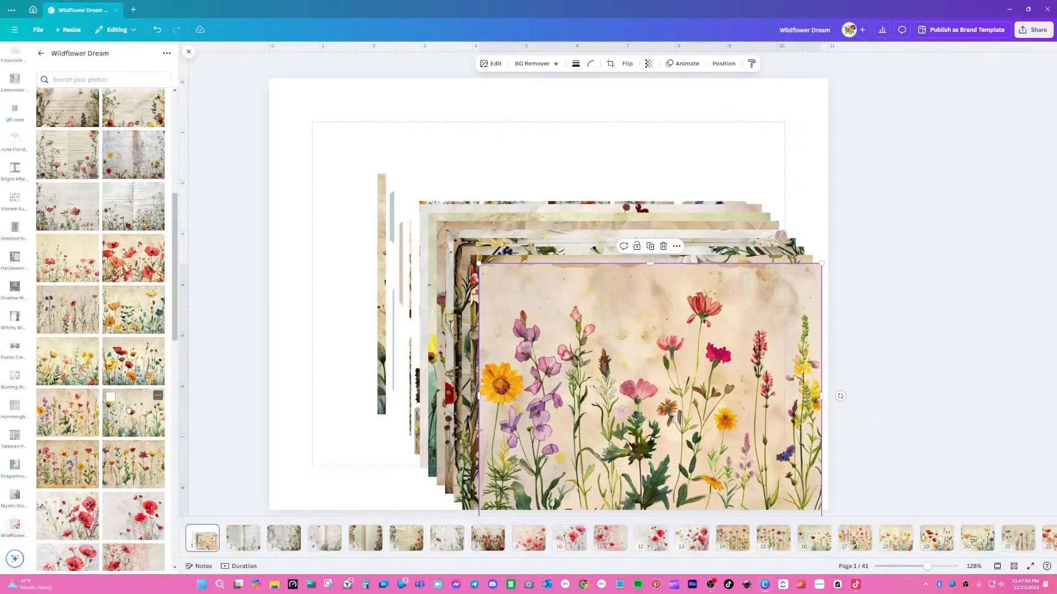
pyautogui.scroll(-2, 127, 426)
pyautogui.scroll(-4, 126, 426)
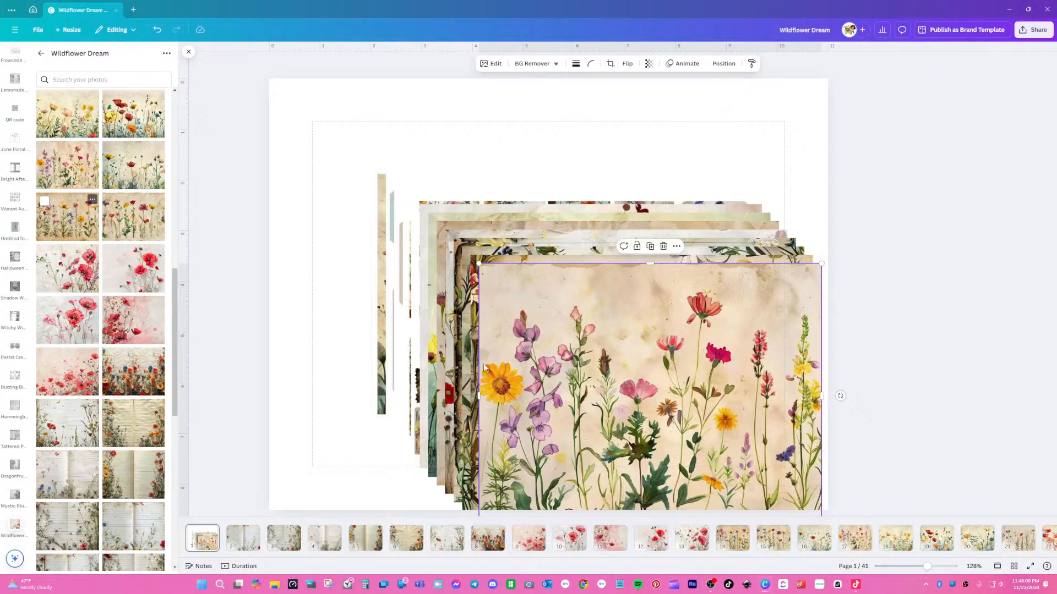
# - Add the next wildflower border image, the red and pink poppy images and the orange poppy field to page 1
pyautogui.hotkey('ctrl', 'z')
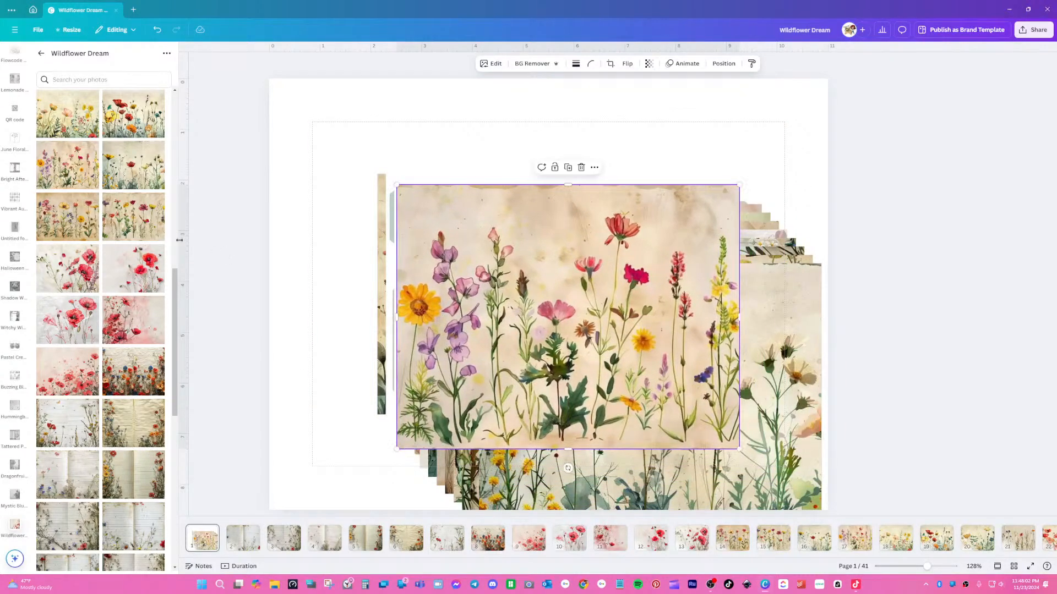
pyautogui.click(133, 217)
pyautogui.click(90, 283)
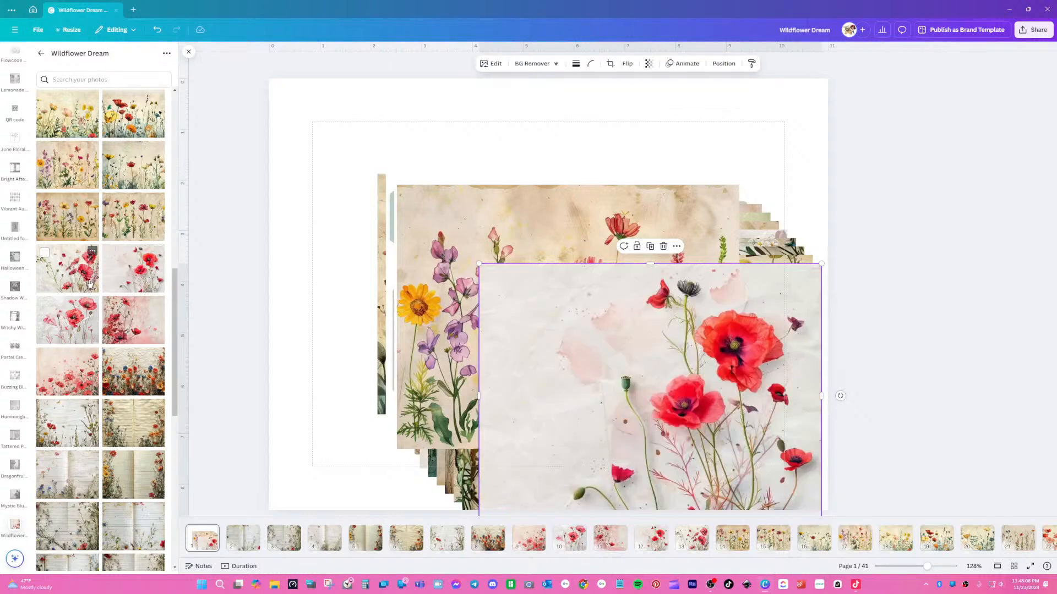
pyautogui.click(133, 268)
pyautogui.click(133, 320)
pyautogui.click(67, 319)
pyautogui.click(133, 372)
pyautogui.click(67, 371)
# - Add the floral parchment, the white wildflower paper and the following lined notebook spreads to page 1
pyautogui.click(133, 422)
pyautogui.click(78, 433)
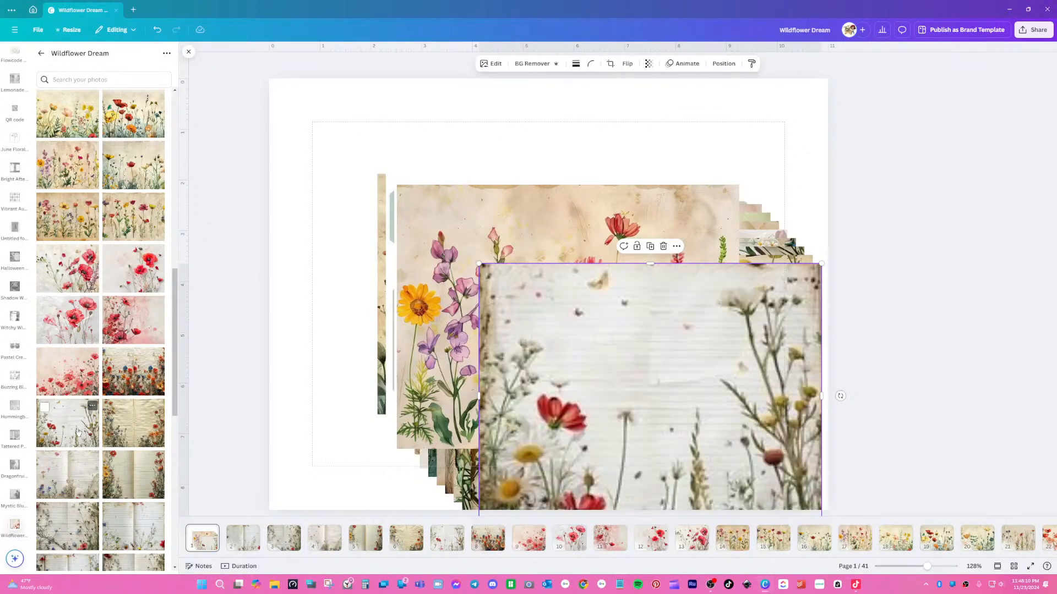
pyautogui.click(129, 471)
pyautogui.click(127, 523)
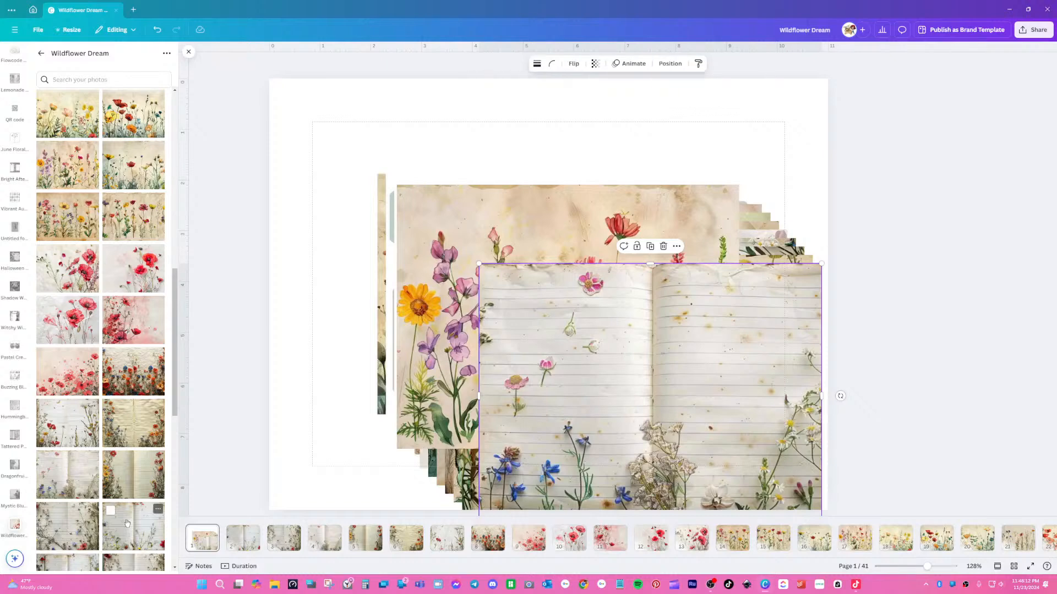
pyautogui.click(71, 533)
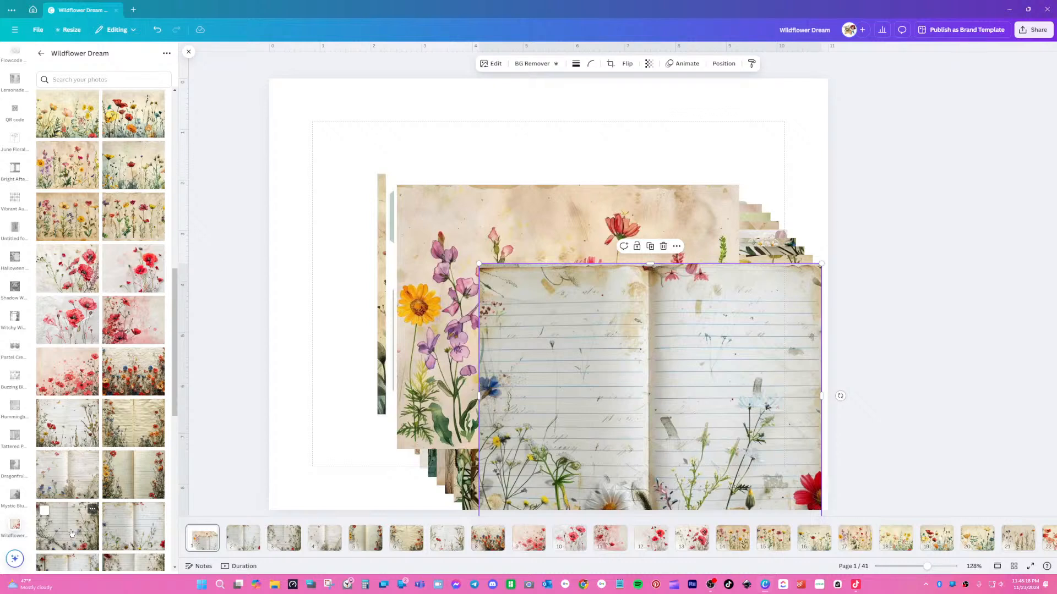
# - Check the image details of the notebook spreads, the parchment and the first meadow image in the Wildflower Dream folder
pyautogui.moveTo(173, 388); pyautogui.dragTo(173, 415)
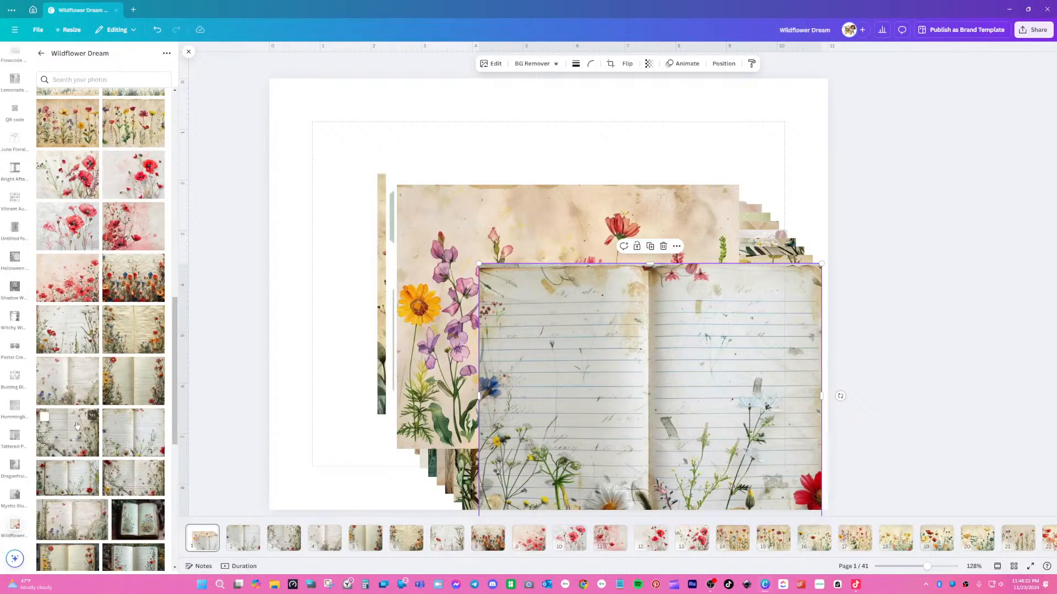
pyautogui.click(93, 416)
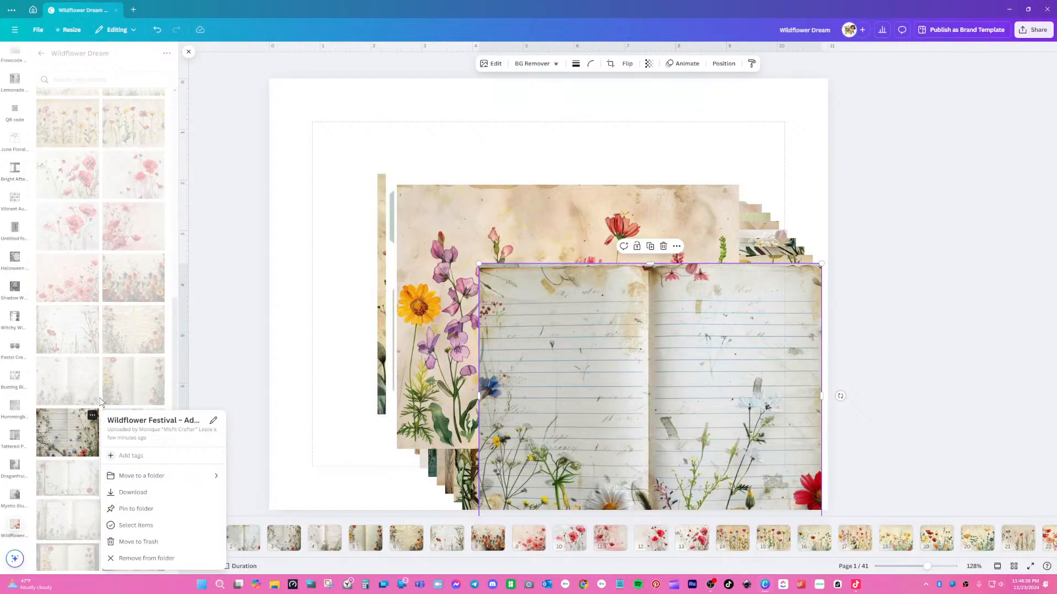
pyautogui.click(117, 390)
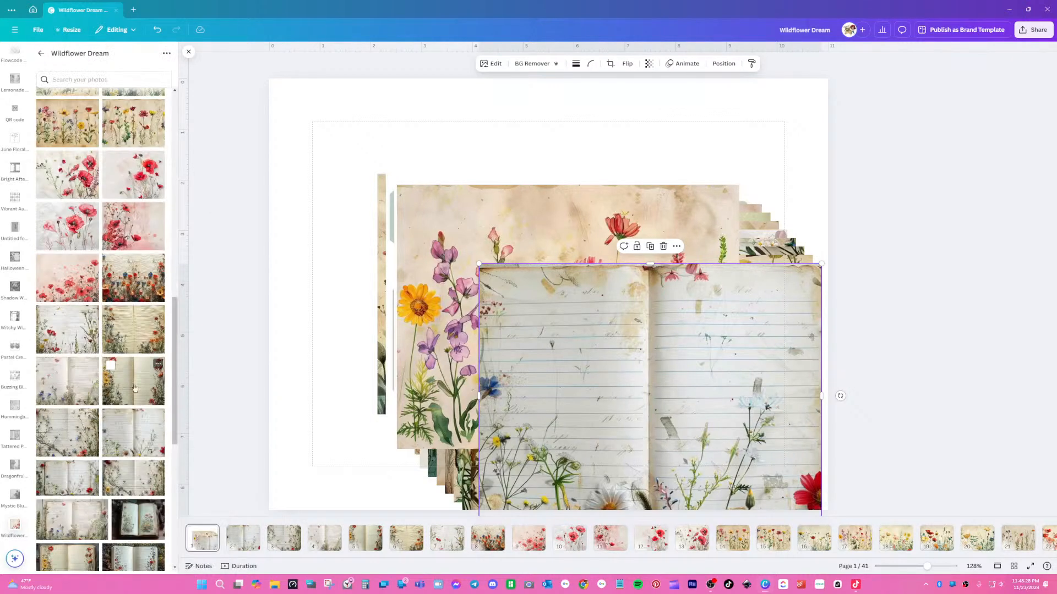
pyautogui.click(158, 365)
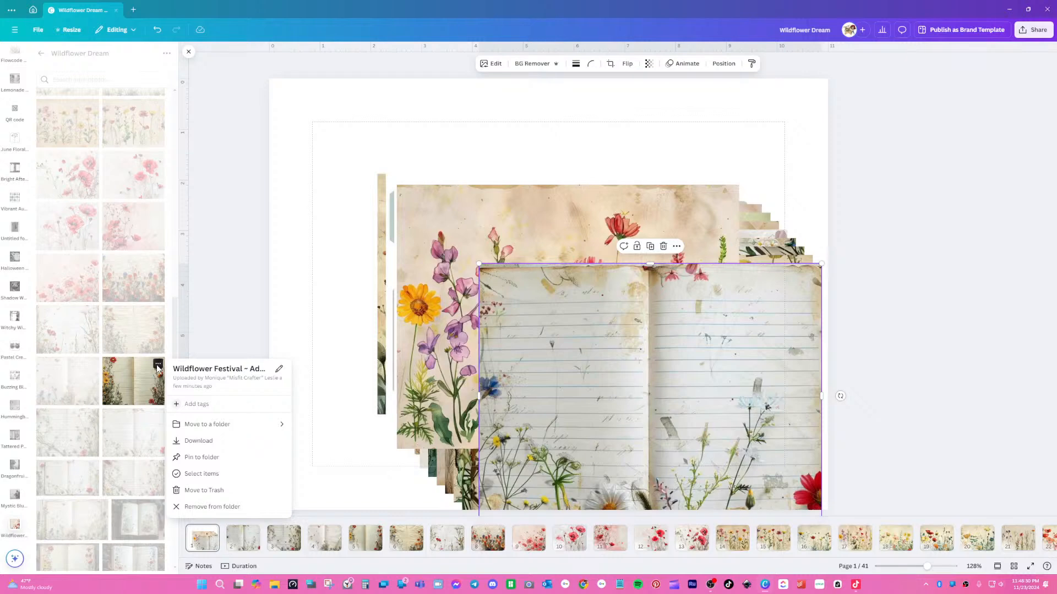
pyautogui.click(139, 377)
pyautogui.click(92, 364)
pyautogui.click(75, 387)
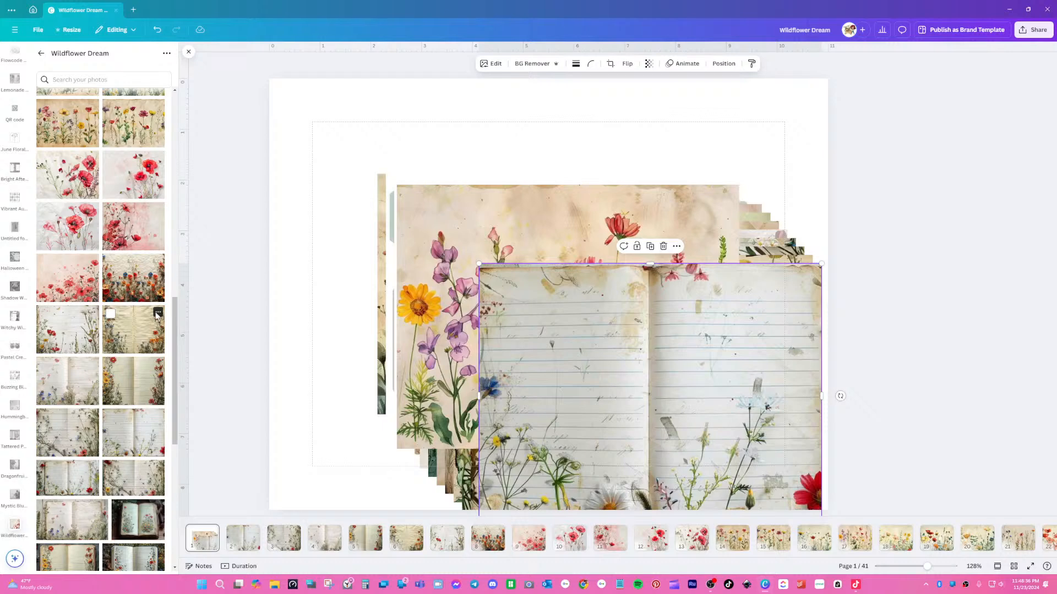
pyautogui.click(158, 313)
pyautogui.press('Escape')
pyautogui.scroll(10, 138, 309)
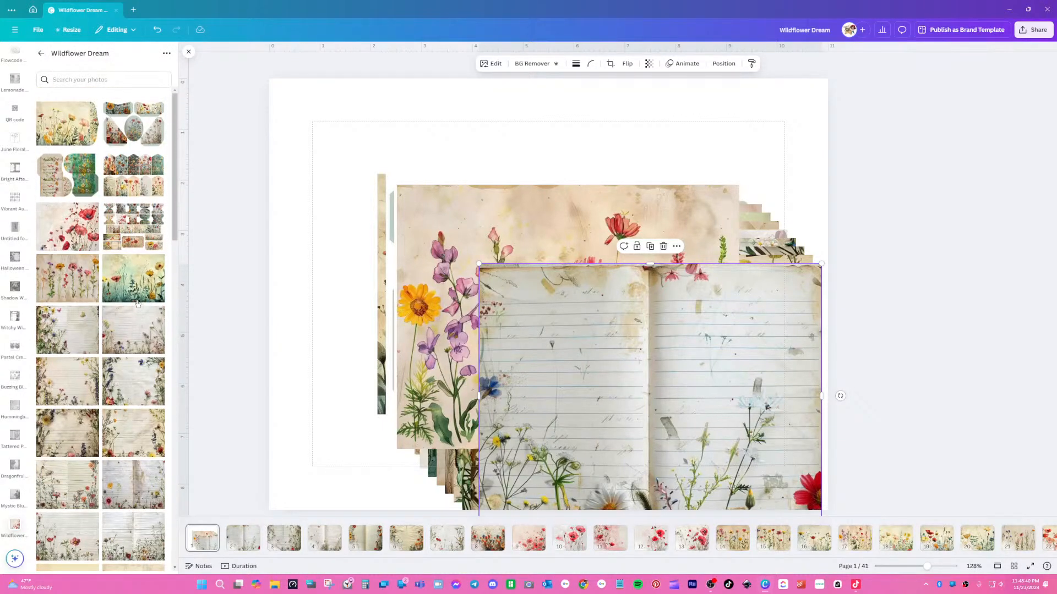
pyautogui.click(92, 107)
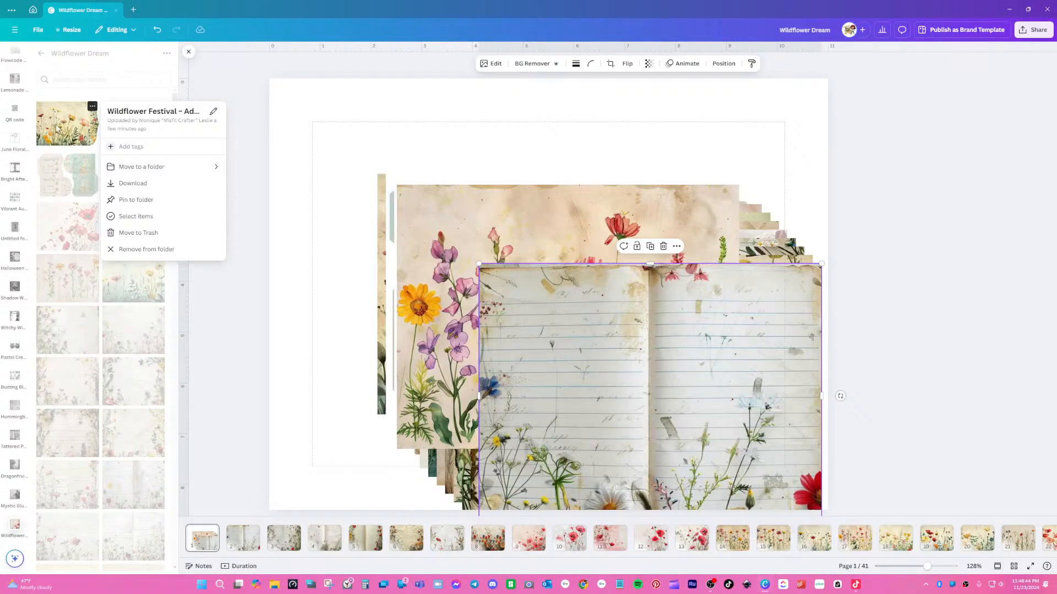
pyautogui.press('Escape')
pyautogui.scroll(-10, 98, 335)
pyautogui.scroll(-15, 98, 335)
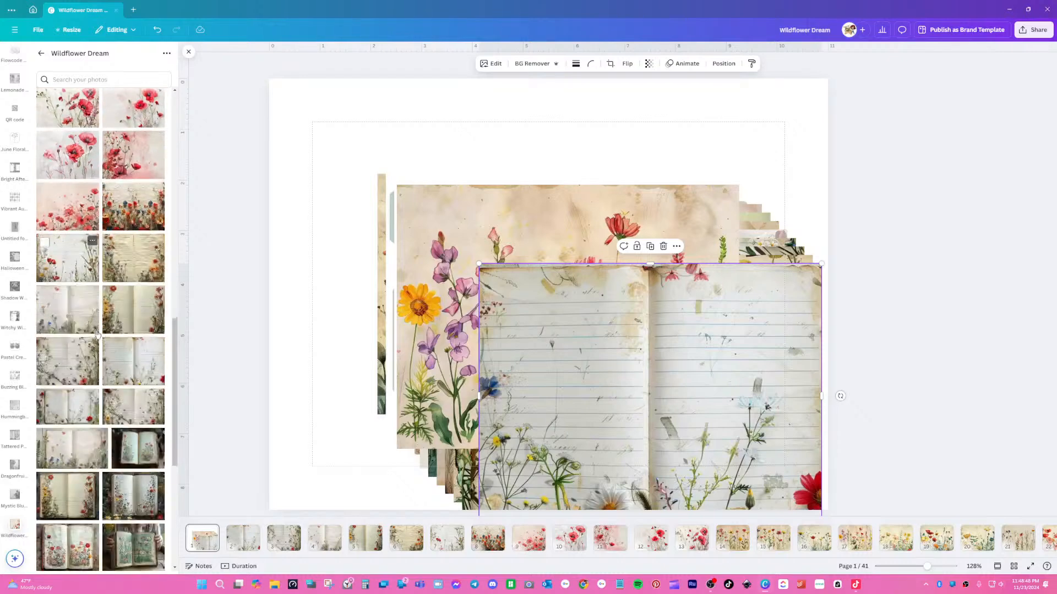
# - Add the dark-flowered lined notebook spread to page 1 and move it toward the upper left of the image pile
pyautogui.click(81, 366)
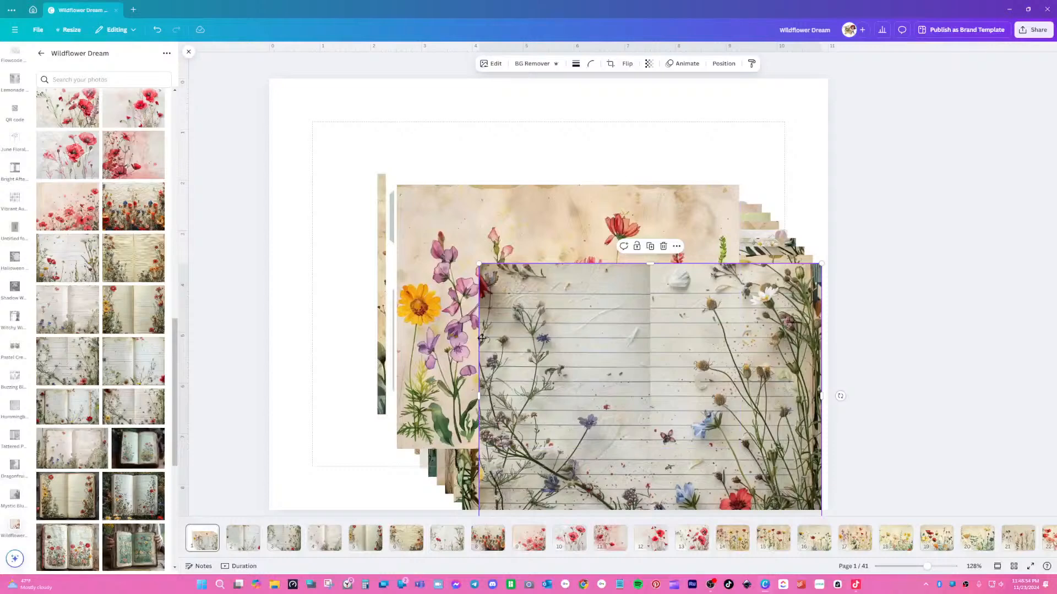
pyautogui.moveTo(577, 395); pyautogui.dragTo(451, 309)
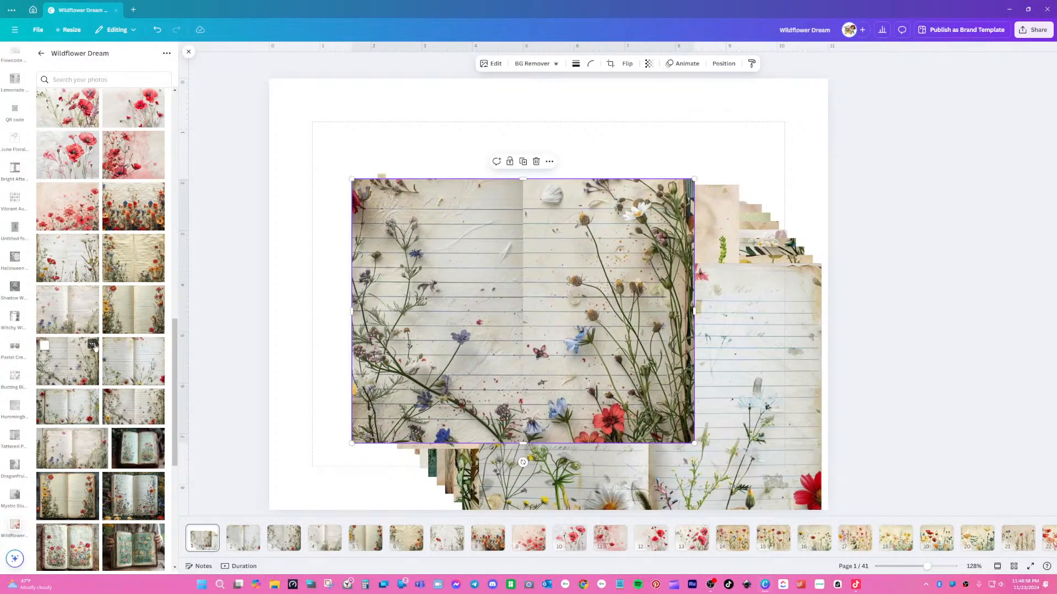
pyautogui.click(93, 345)
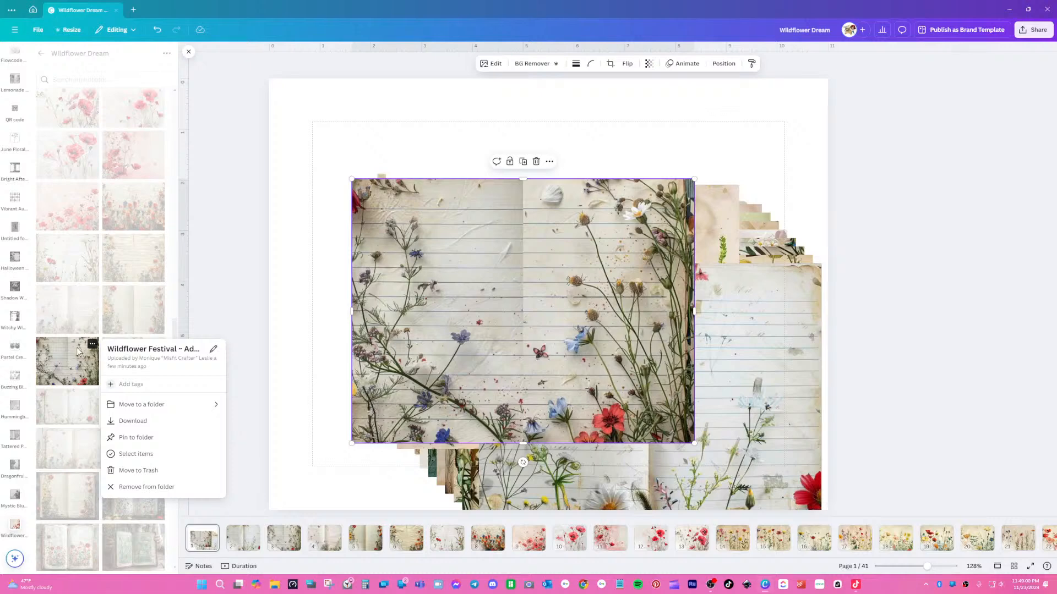
pyautogui.click(73, 364)
pyautogui.click(75, 368)
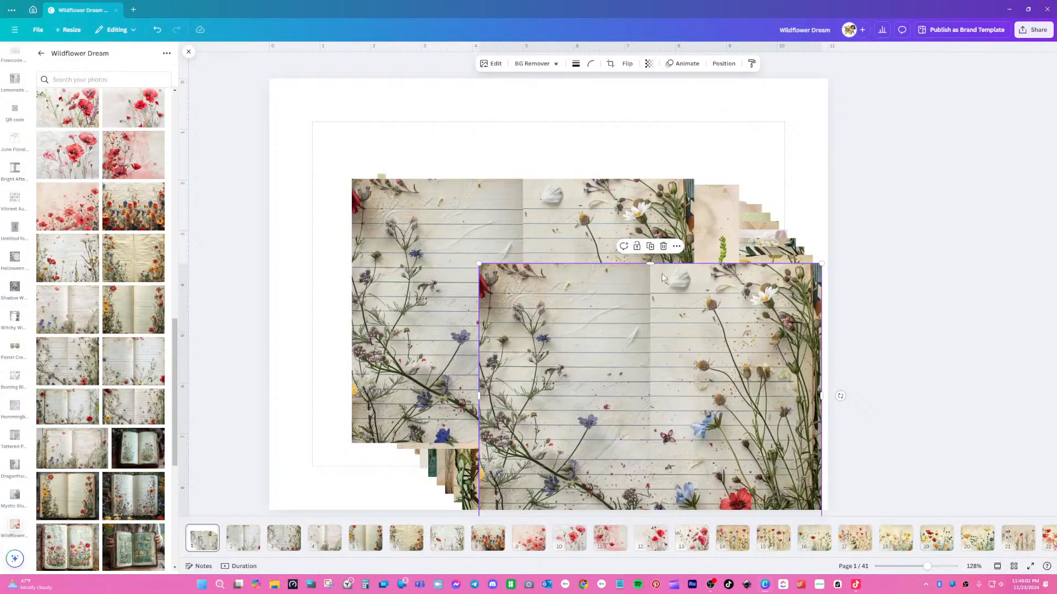
pyautogui.click(663, 246)
# - Check the names of the notebook spread and the first meadow image, and look through the rest of the Wildflower Dream folder
pyautogui.click(92, 345)
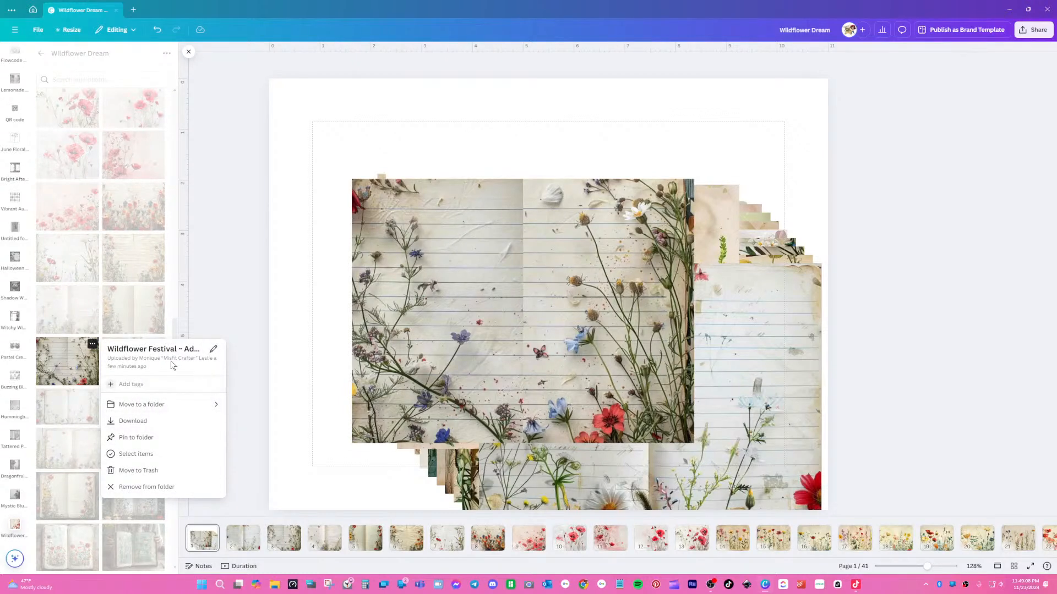
pyautogui.click(127, 229)
pyautogui.scroll(10, 127, 229)
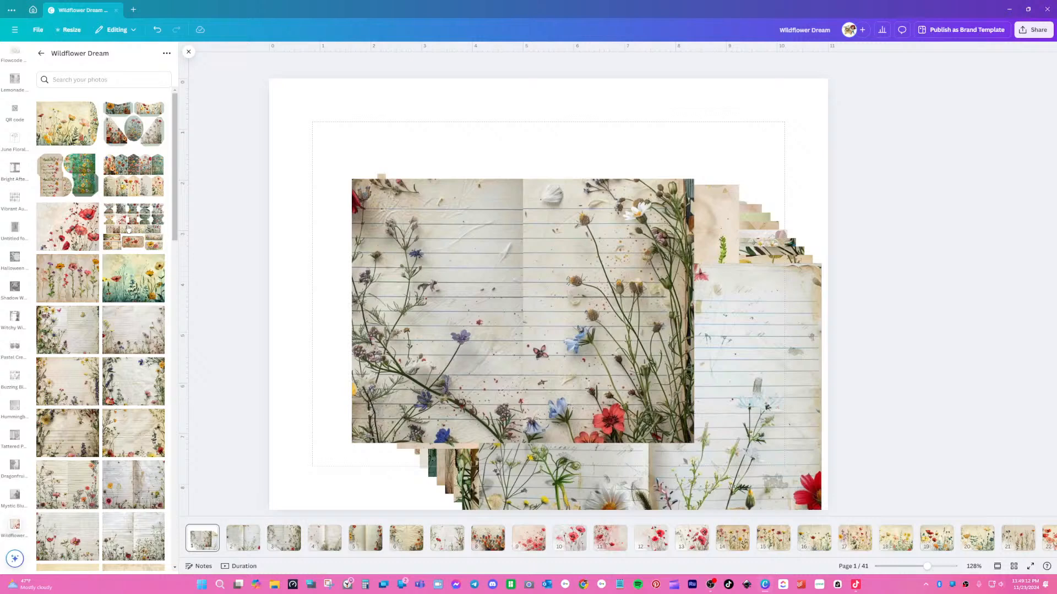
pyautogui.click(546, 312)
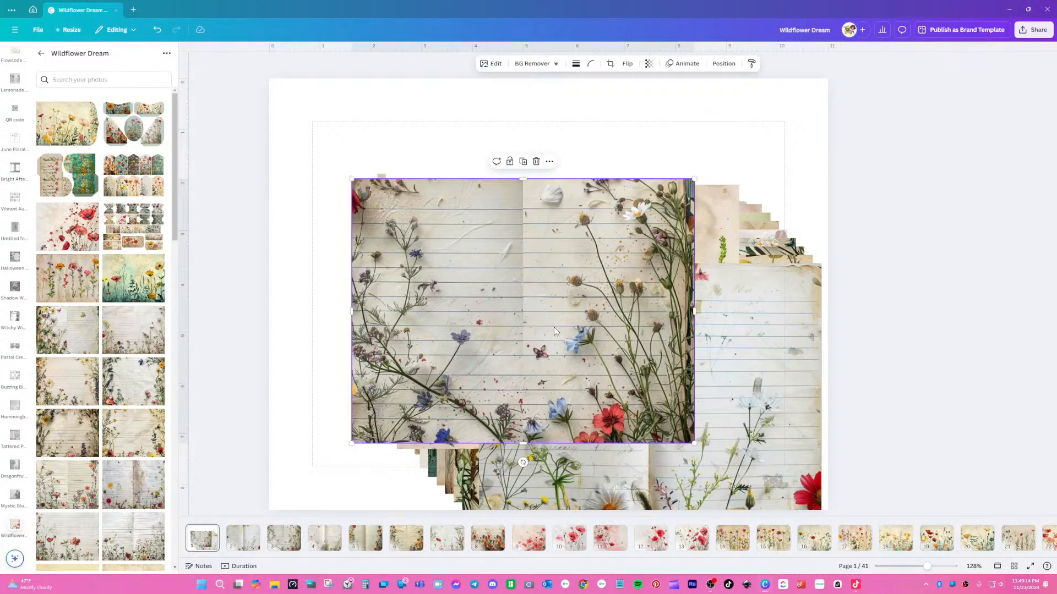
pyautogui.rightClick(63, 130)
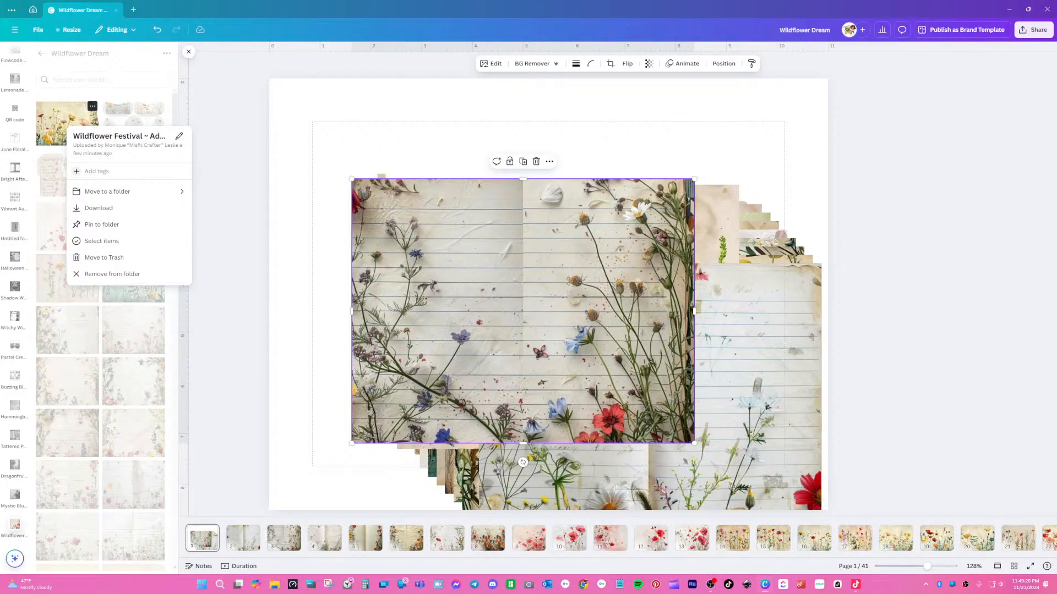
pyautogui.click(179, 135)
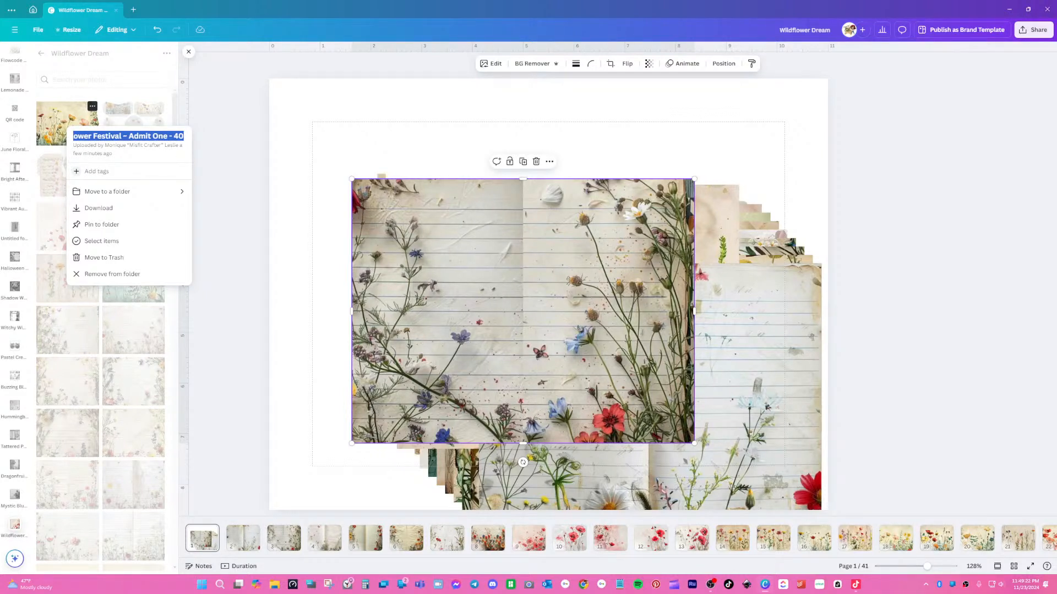
pyautogui.click(216, 149)
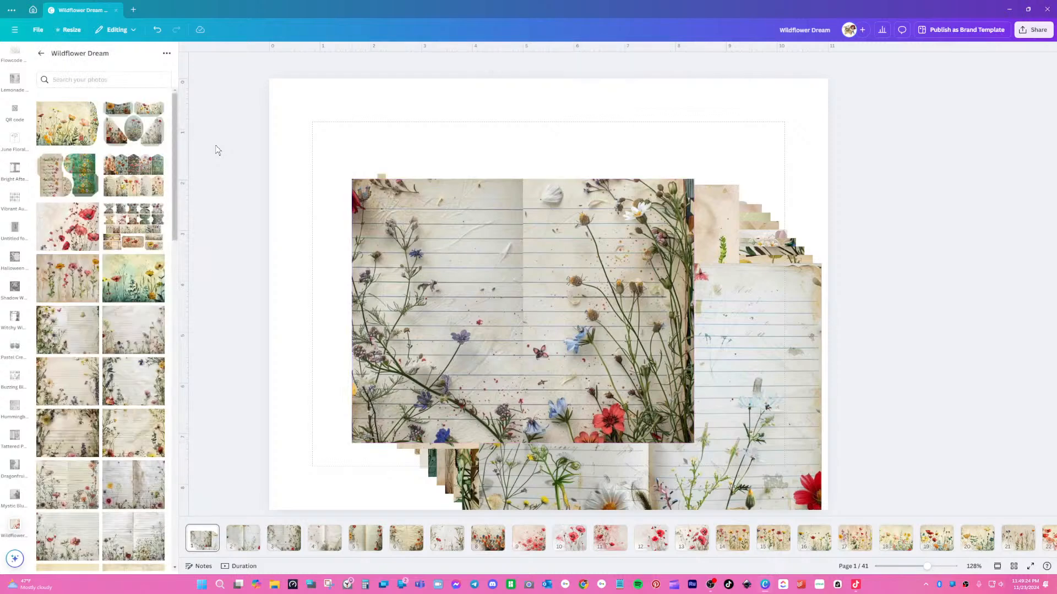
pyautogui.scroll(-15, 94, 265)
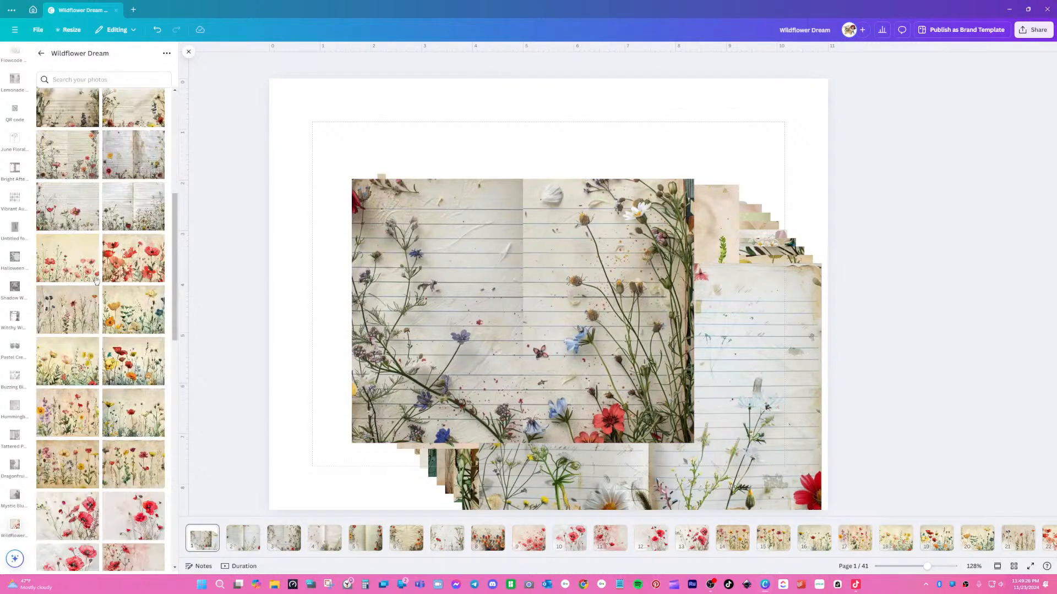
pyautogui.scroll(-5, 96, 281)
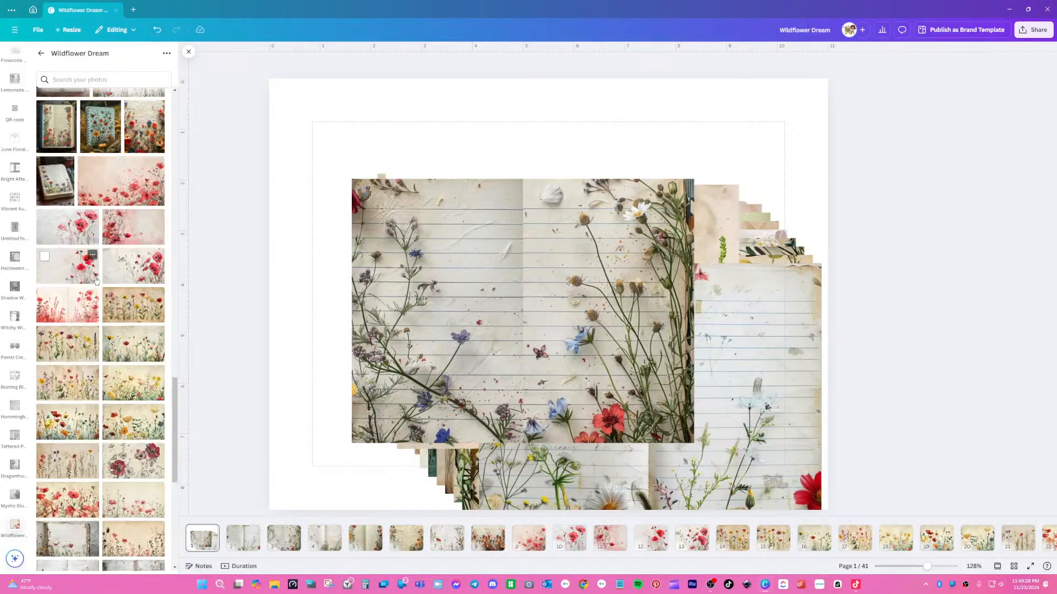
pyautogui.moveTo(174, 398); pyautogui.dragTo(174, 113)
pyautogui.moveTo(69, 122); pyautogui.dragTo(655, 374)
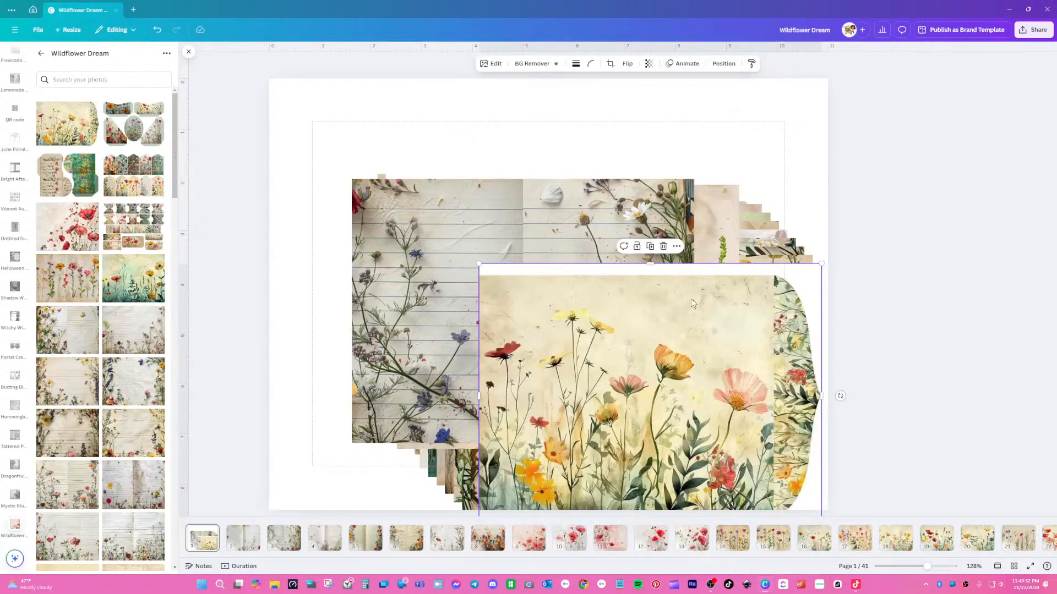
pyautogui.click(664, 247)
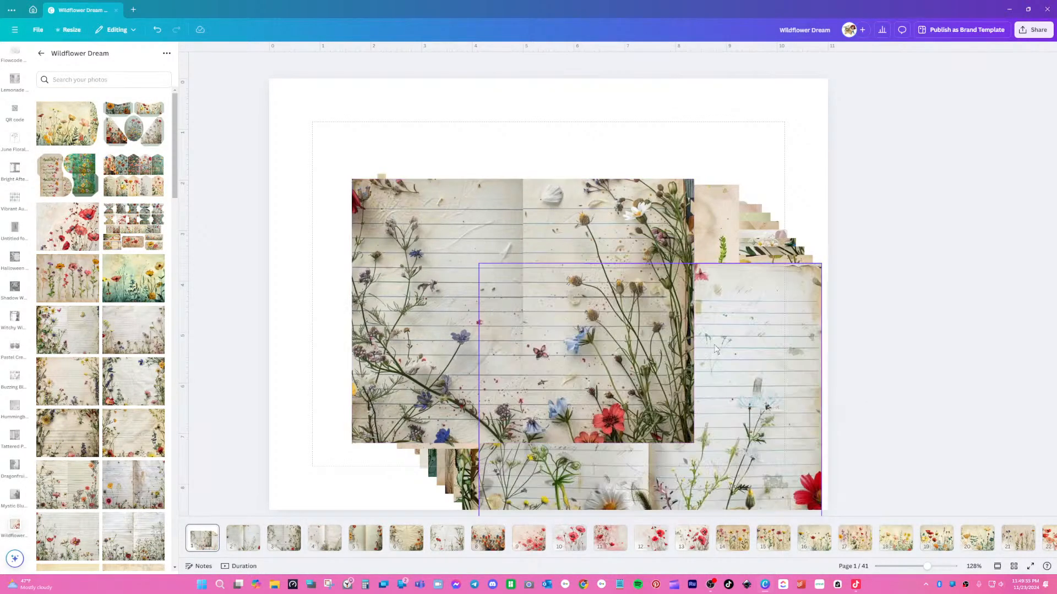
# - Select all images on page 1 and align them to their common center and middle
pyautogui.click(381, 246)
pyautogui.moveTo(334, 183); pyautogui.dragTo(775, 460)
pyautogui.click(670, 63)
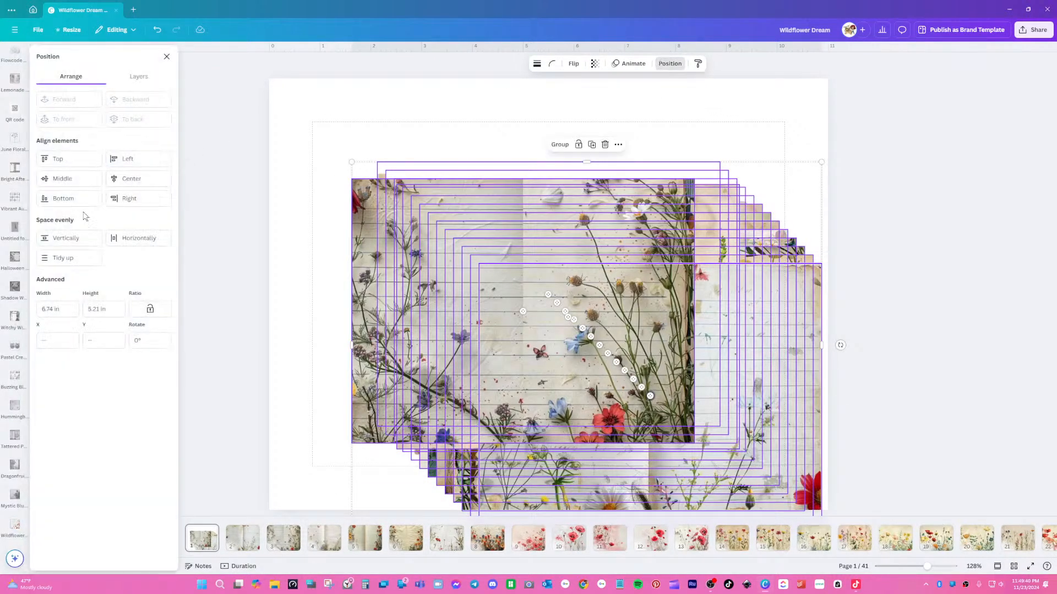
pyautogui.click(124, 179)
pyautogui.click(51, 178)
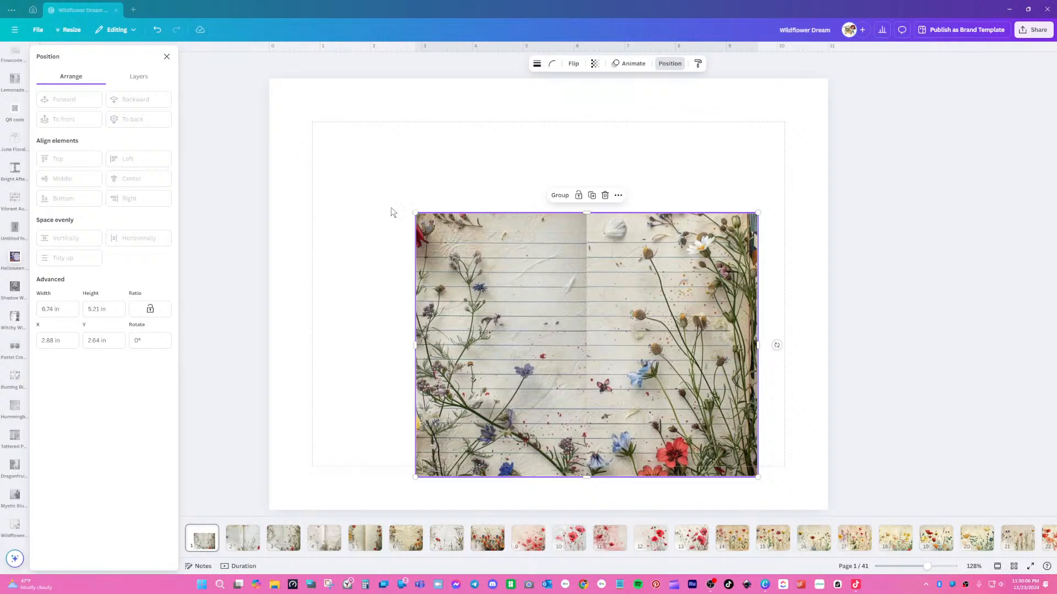
# - Lock the aspect ratio and set the width of all selected images to 2.2 in
pyautogui.click(150, 309)
pyautogui.click(53, 309)
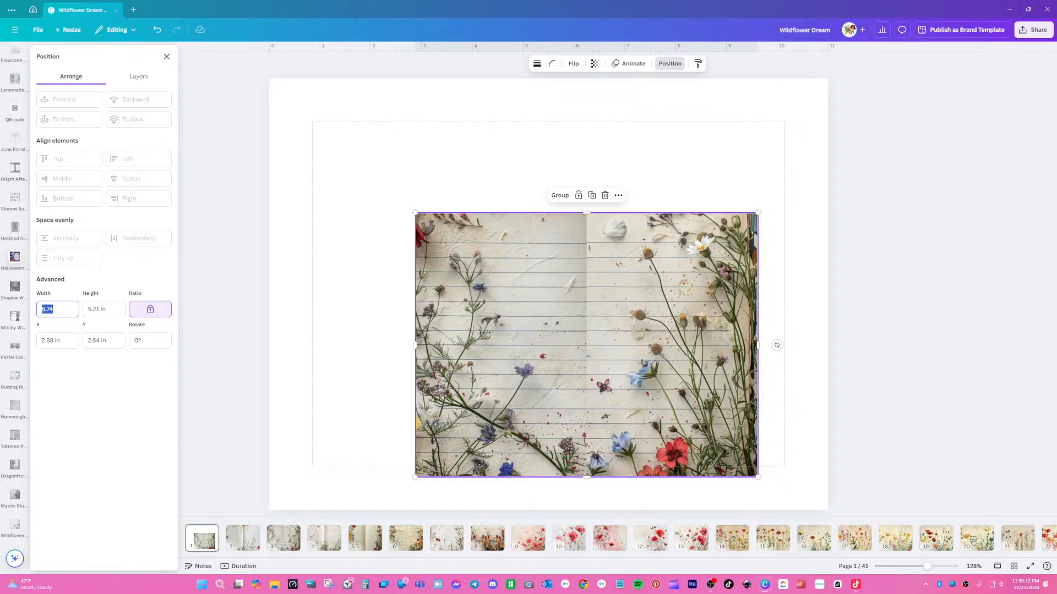
pyautogui.write('2.2')
pyautogui.click(372, 295)
# - Move the top two notebook spreads to the page's left side, with the dark-flowered one in the upper-left corner at X 0, Y 0
pyautogui.moveTo(493, 273); pyautogui.dragTo(348, 144)
pyautogui.click(451, 229)
pyautogui.moveTo(359, 219); pyautogui.dragTo(311, 198)
pyautogui.click(312, 121)
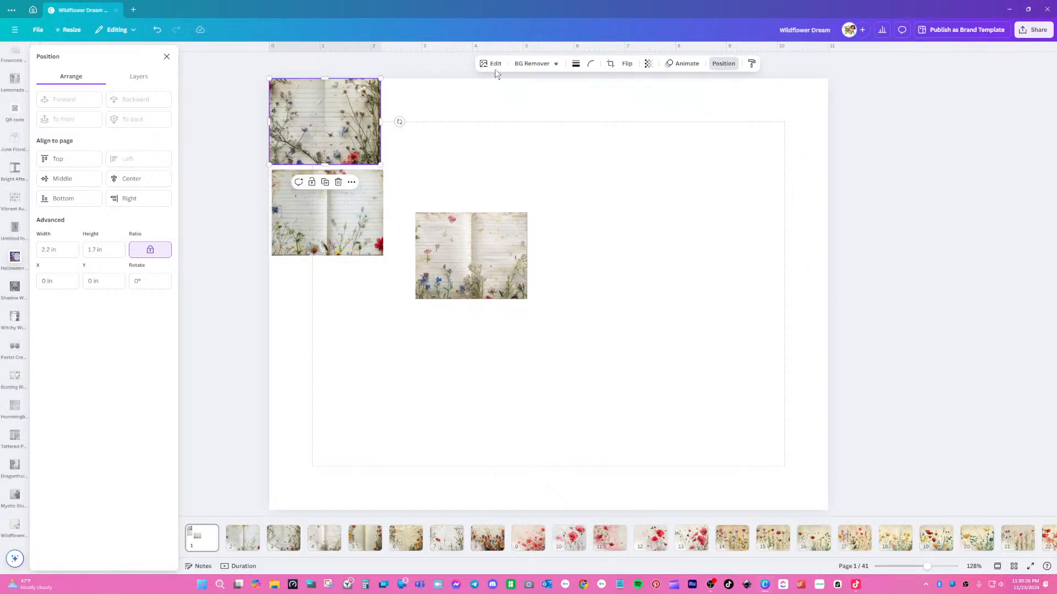
# - Put the lighter notebook spread above the dark-flowered one in the layer order and align it to the page's left edge
pyautogui.click(139, 77)
pyautogui.moveTo(117, 139); pyautogui.dragTo(117, 162)
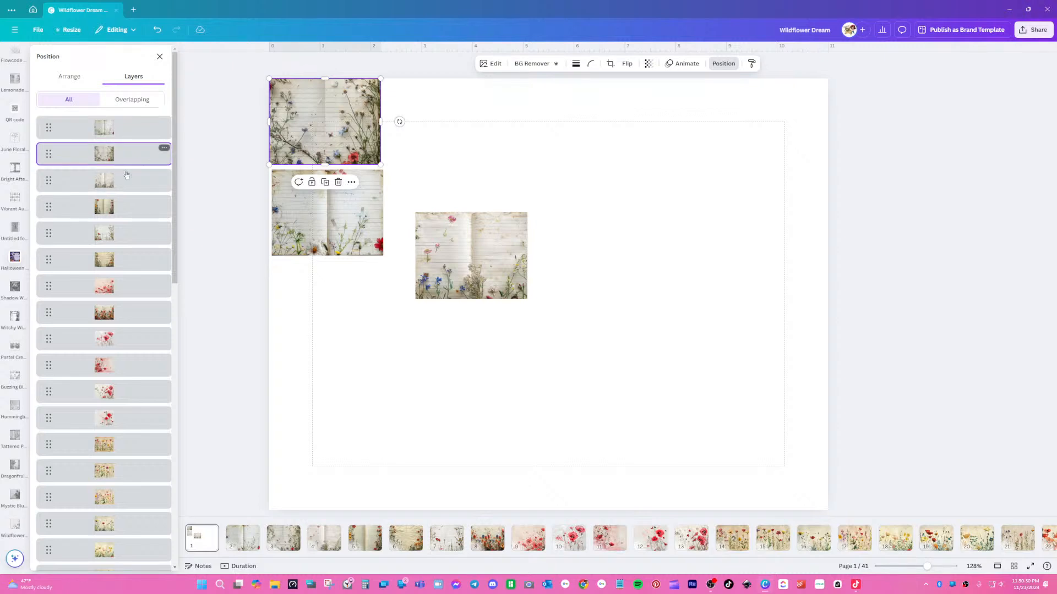
pyautogui.click(349, 225)
pyautogui.moveTo(349, 225)
pyautogui.mouseDown()
pyautogui.moveTo(344, 193)
pyautogui.moveTo(344, 221)
pyautogui.mouseUp()
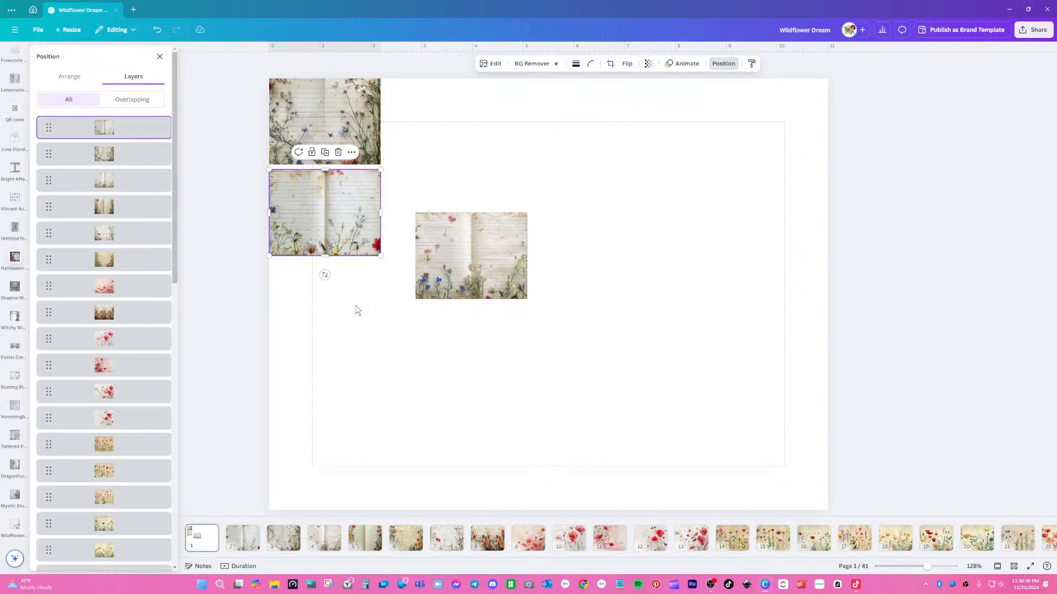
pyautogui.click(355, 310)
# - Stack the four notebook spreads in an overlapping column down the page's left edge, with the lighter spread in the upper-left corner
pyautogui.moveTo(326, 121); pyautogui.dragTo(365, 87)
pyautogui.moveTo(355, 218); pyautogui.dragTo(355, 169)
pyautogui.moveTo(445, 237); pyautogui.dragTo(302, 252)
pyautogui.moveTo(424, 283); pyautogui.dragTo(278, 341)
# - Extend the overlapping column to the page's bottom edge with the white wildflower, parchment, pink poppy and orange poppy field images
pyautogui.moveTo(457, 292); pyautogui.dragTo(311, 394)
pyautogui.moveTo(430, 283); pyautogui.dragTo(317, 430)
pyautogui.moveTo(449, 288); pyautogui.dragTo(315, 468)
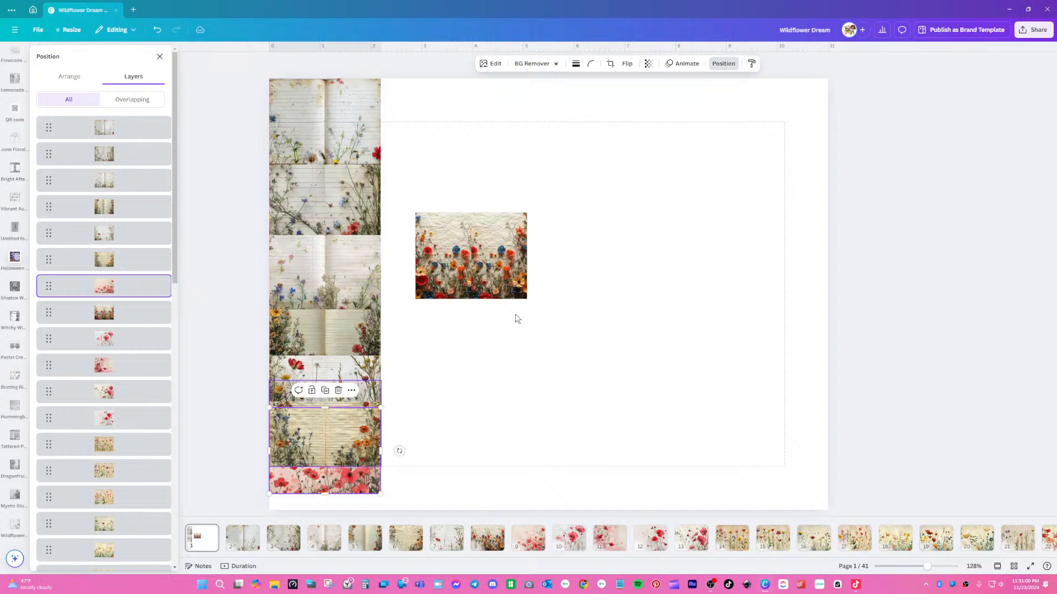
pyautogui.click(487, 276)
pyautogui.moveTo(493, 272); pyautogui.dragTo(347, 477)
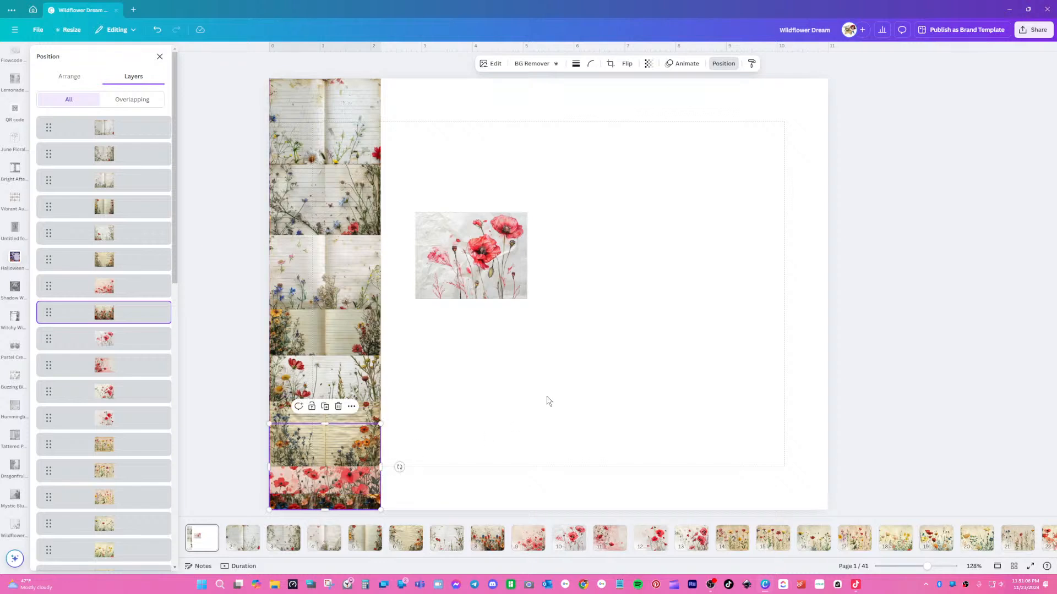
# - Move the remaining thumbnail stack toward the page's right half and lay its top eight images down the page as a rough second column
pyautogui.moveTo(573, 247); pyautogui.dragTo(717, 282)
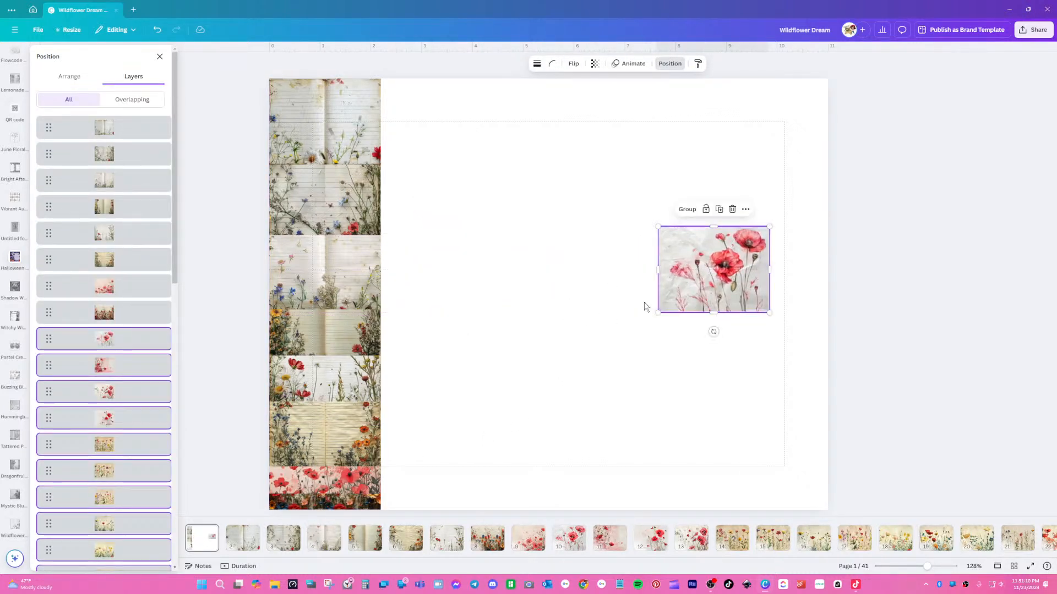
pyautogui.click(677, 373)
pyautogui.moveTo(684, 249); pyautogui.dragTo(460, 173)
pyautogui.moveTo(660, 234); pyautogui.dragTo(421, 252)
pyautogui.moveTo(701, 273); pyautogui.dragTo(457, 450)
pyautogui.click(686, 289)
pyautogui.doubleClick(685, 289)
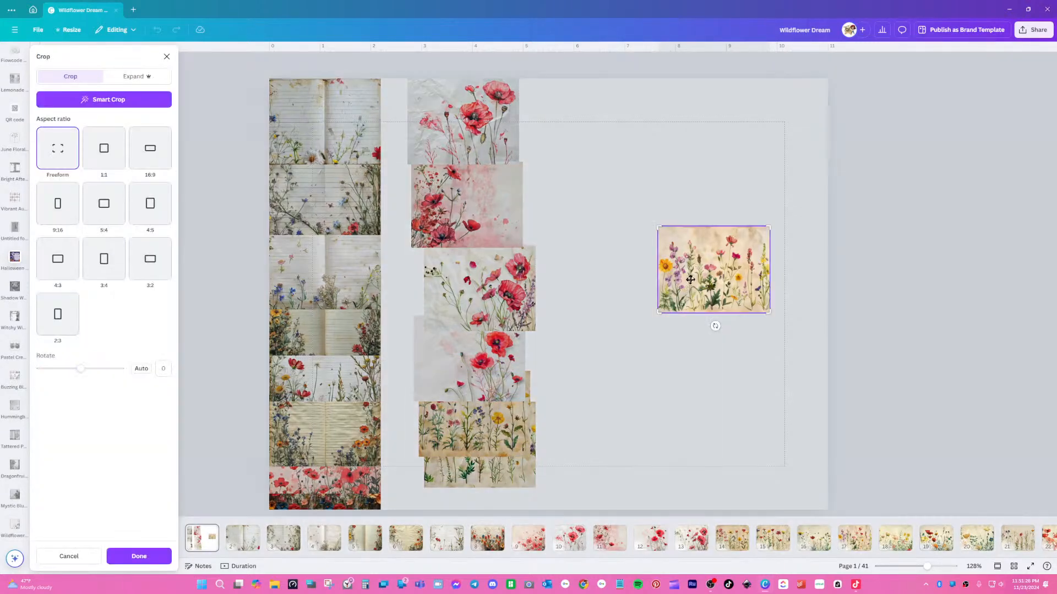
pyautogui.click(635, 243)
pyautogui.moveTo(718, 257); pyautogui.dragTo(484, 433)
pyautogui.moveTo(672, 308); pyautogui.dragTo(500, 480)
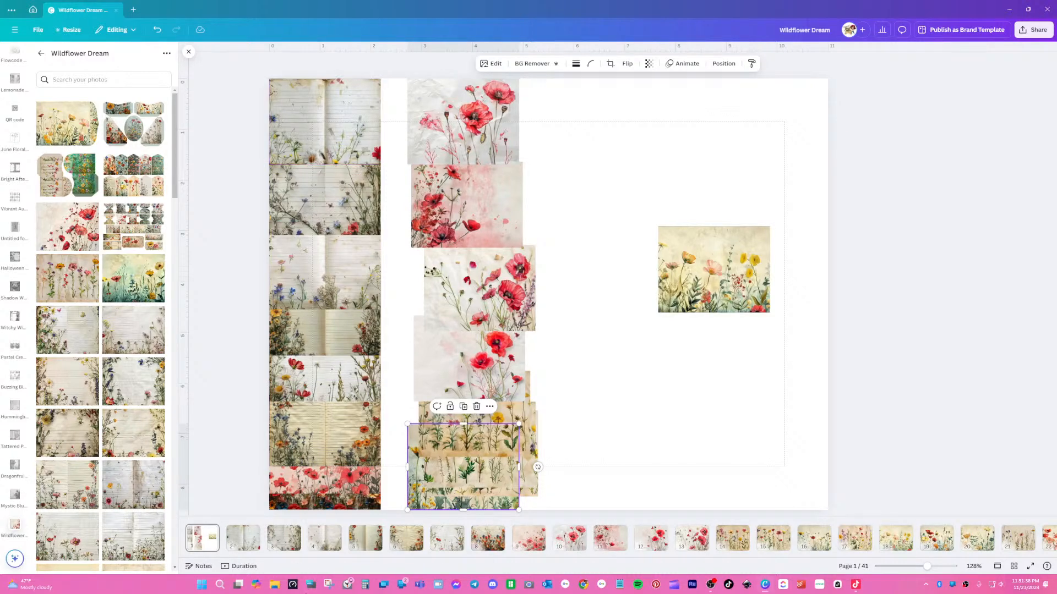
# - Space the eight images of the first column evenly in the vertical direction and group them
pyautogui.moveTo(247, 99); pyautogui.dragTo(314, 497)
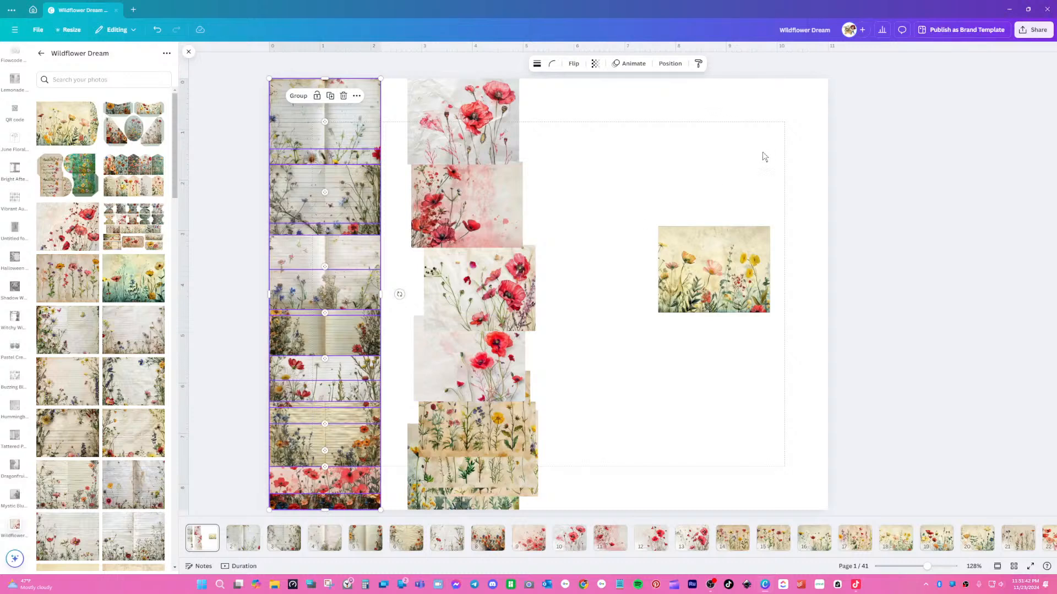
pyautogui.click(670, 63)
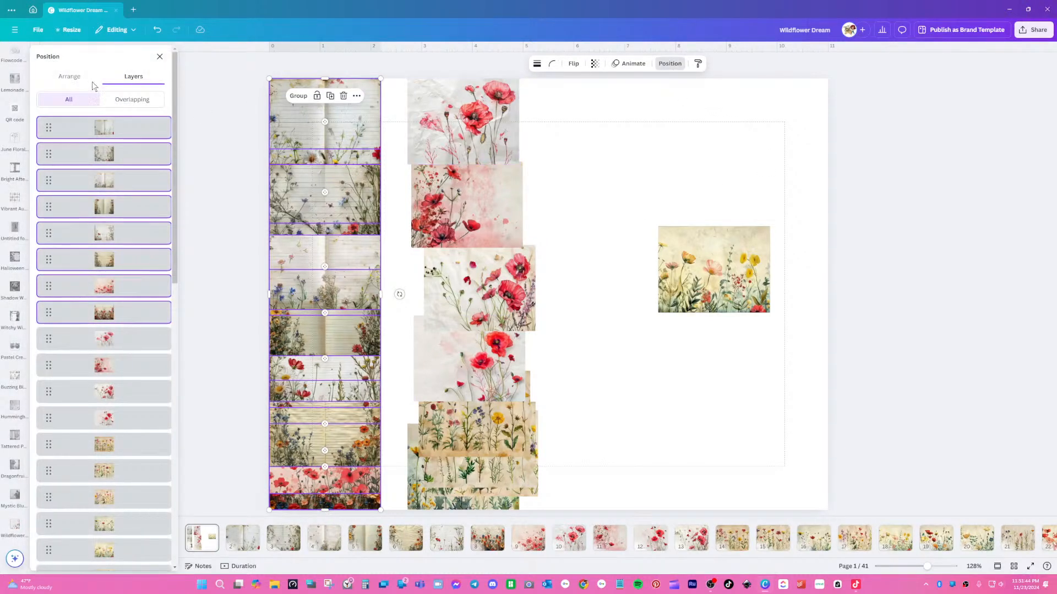
pyautogui.click(85, 86)
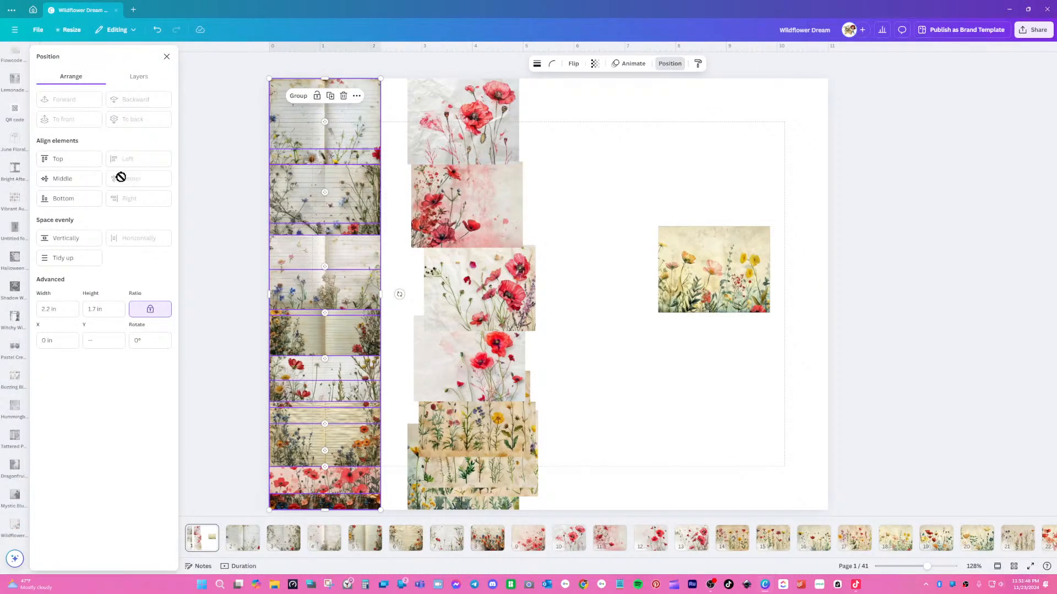
pyautogui.click(55, 239)
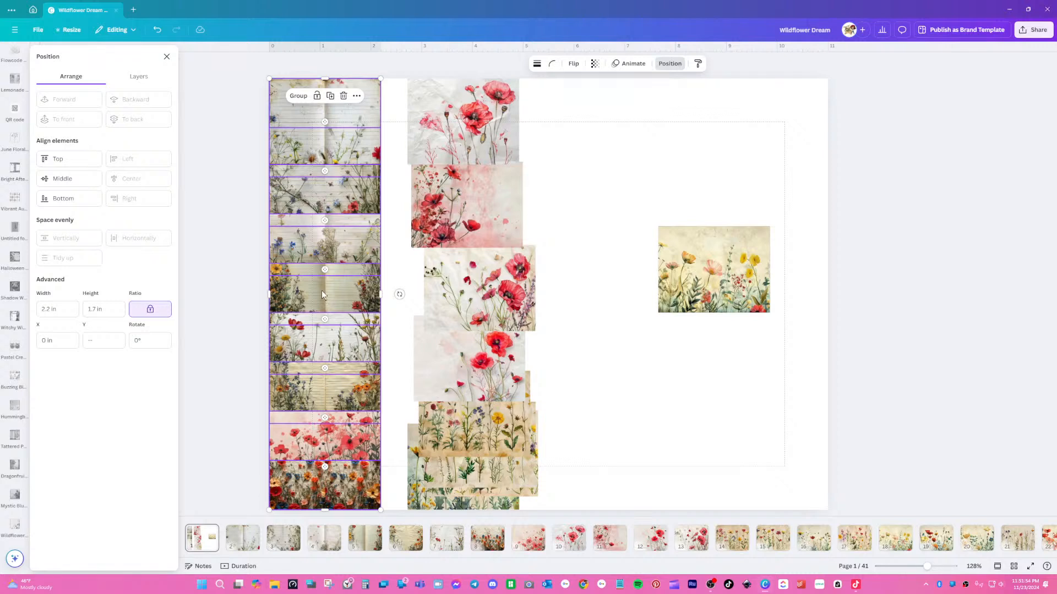
pyautogui.click(292, 97)
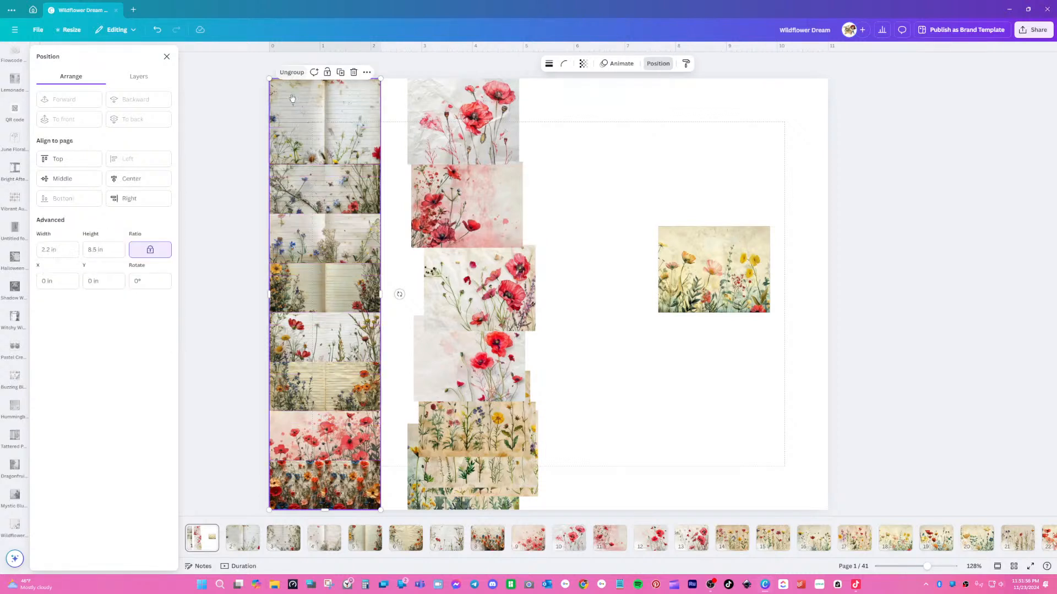
pyautogui.click(562, 112)
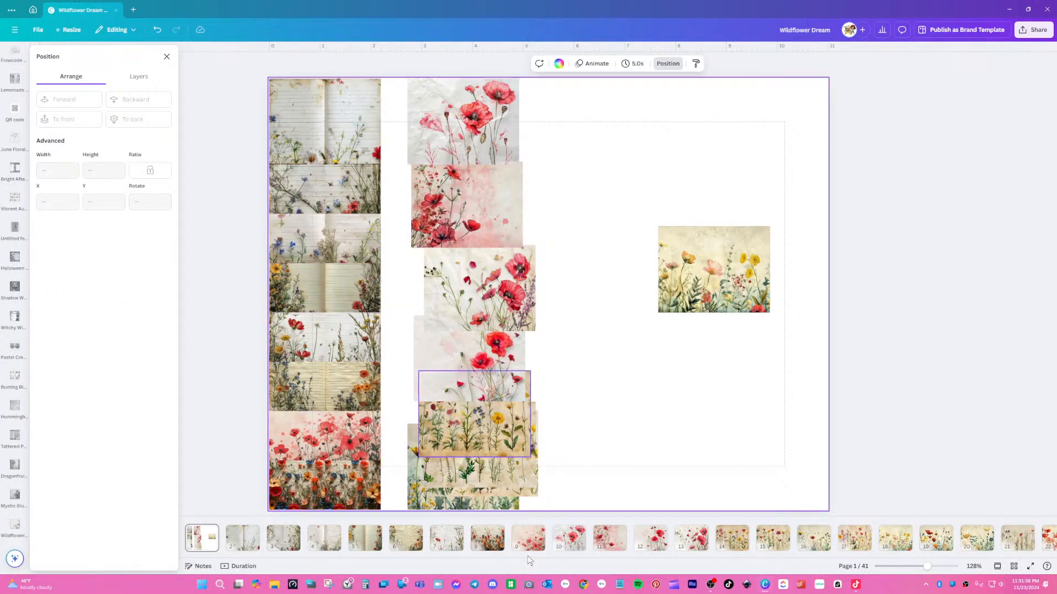
# - Center-align, vertically space and group the second column, and tuck its left side behind the first column
pyautogui.moveTo(555, 121); pyautogui.dragTo(418, 513)
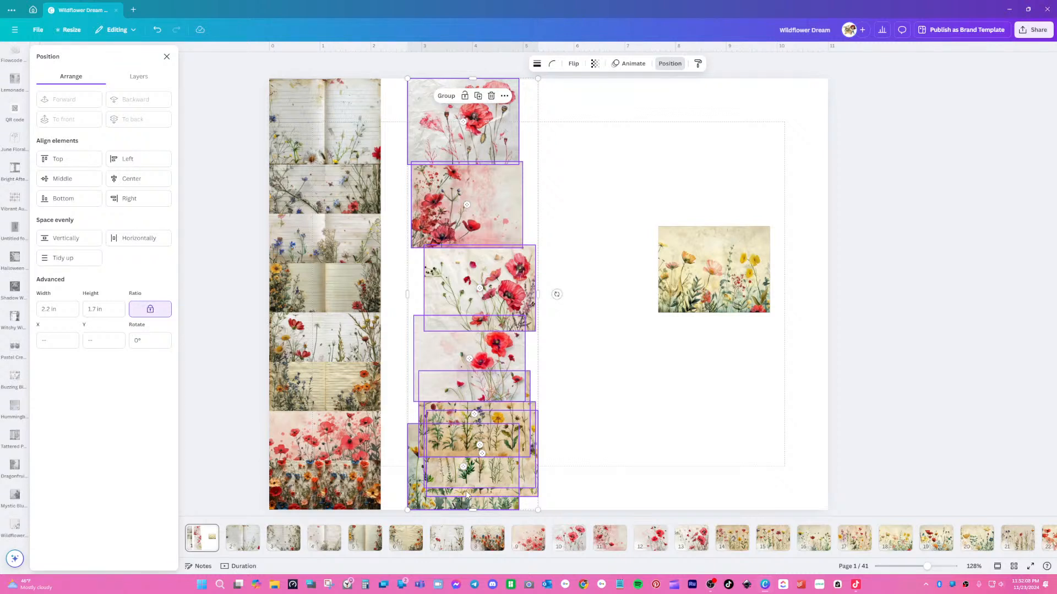
pyautogui.click(130, 178)
pyautogui.click(73, 238)
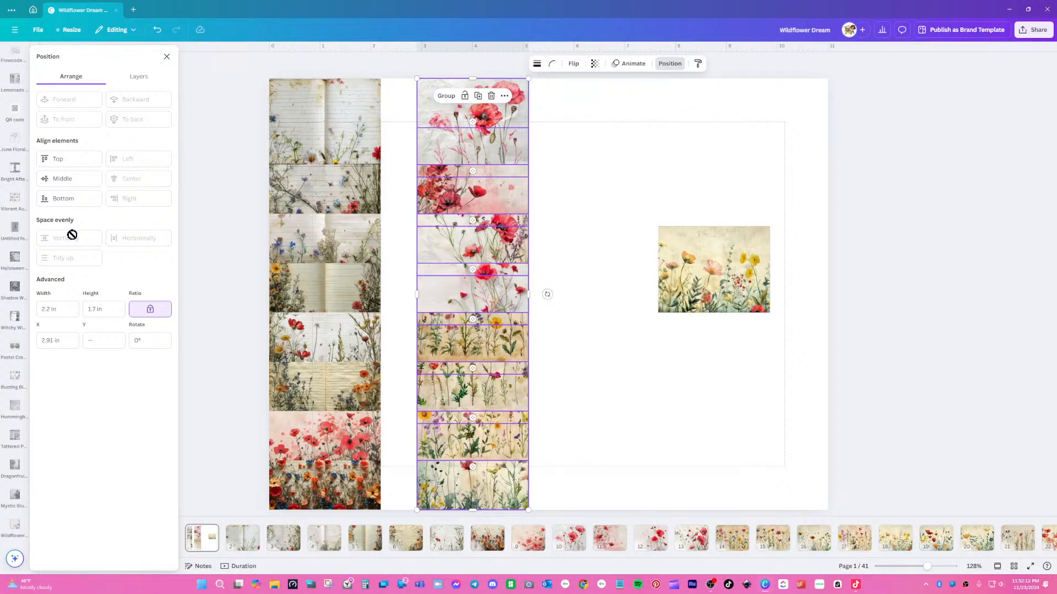
pyautogui.click(447, 95)
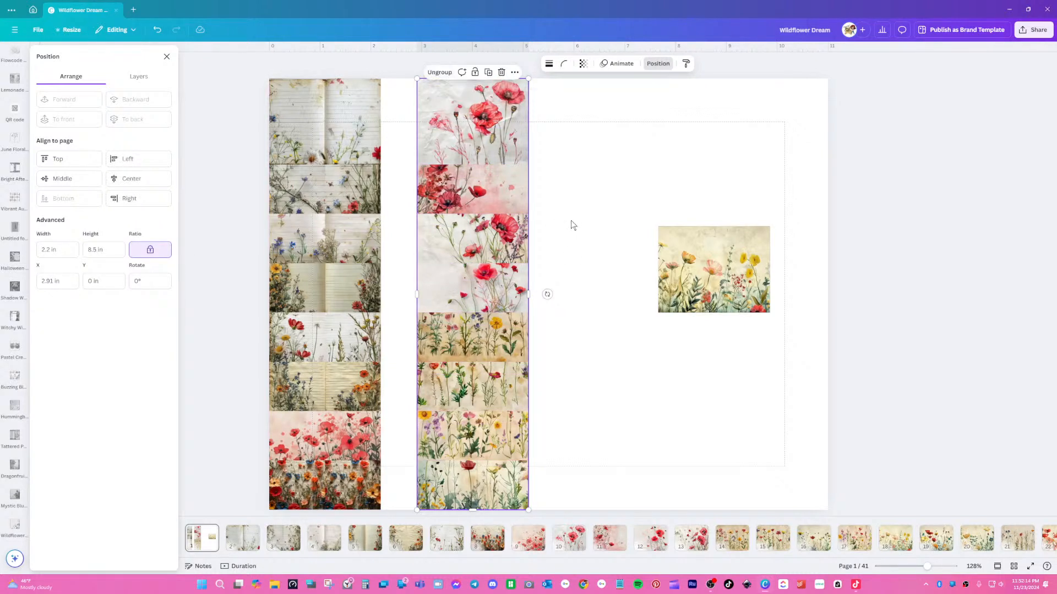
pyautogui.moveTo(483, 216); pyautogui.dragTo(429, 219)
pyautogui.click(526, 235)
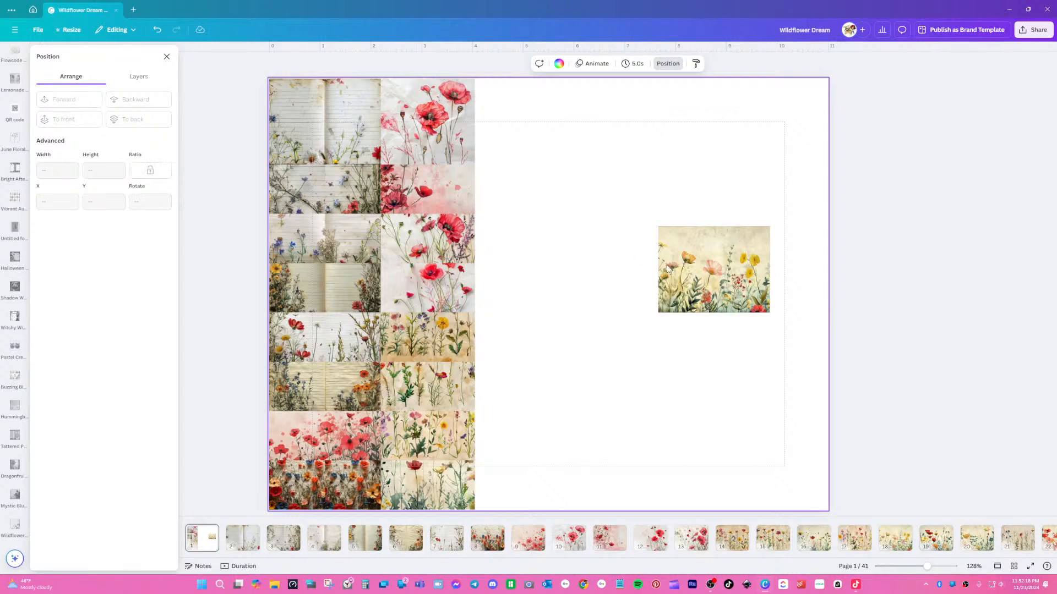
# - Lay the next eight thumbnails from the stack down the page as a rough third column beside the second
pyautogui.click(701, 271)
pyautogui.moveTo(665, 255); pyautogui.dragTo(533, 114)
pyautogui.moveTo(691, 267); pyautogui.dragTo(500, 275)
pyautogui.moveTo(731, 288); pyautogui.dragTo(545, 401)
pyautogui.moveTo(660, 300); pyautogui.dragTo(487, 449)
pyautogui.moveTo(669, 297); pyautogui.dragTo(513, 462)
pyautogui.click(677, 303)
pyautogui.moveTo(590, 395); pyautogui.dragTo(530, 500)
# - Center-align, vertically space and group the third column, and tuck its left side behind the second column
pyautogui.moveTo(617, 108); pyautogui.dragTo(568, 492)
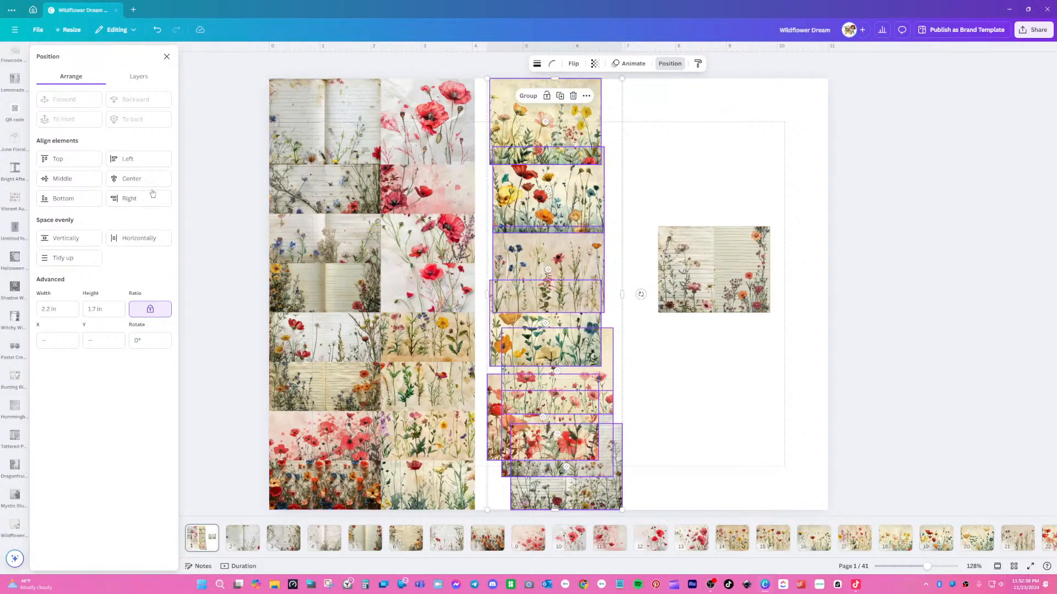
pyautogui.click(131, 178)
pyautogui.click(66, 238)
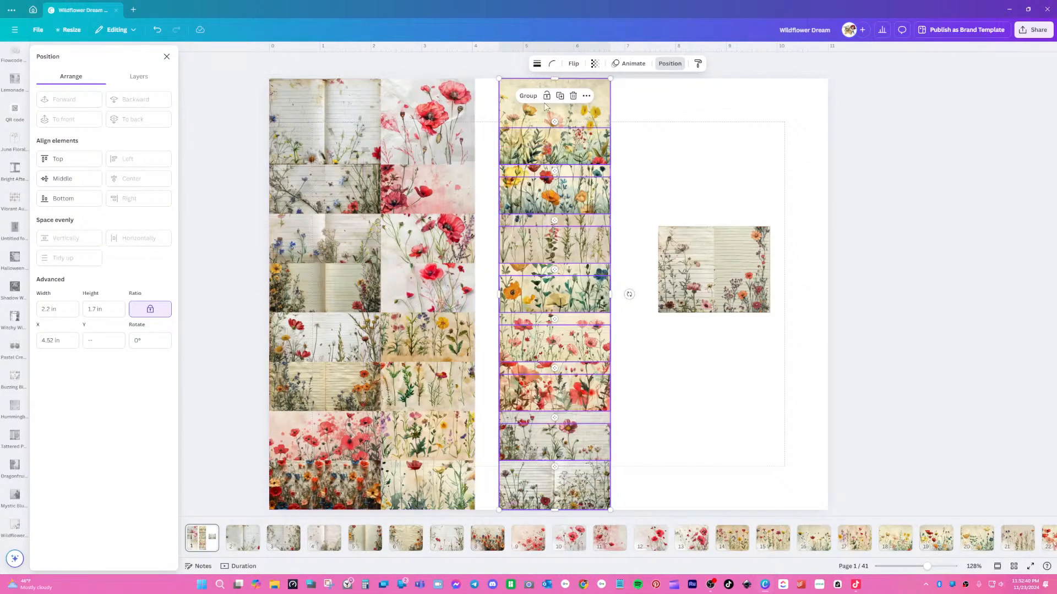
pyautogui.click(523, 96)
pyautogui.moveTo(568, 255); pyautogui.dragTo(518, 254)
# - Lay the next eight lined-paper thumbnails down the page as a rough fourth column and shift the remaining stack to the page's right side
pyautogui.click(728, 265)
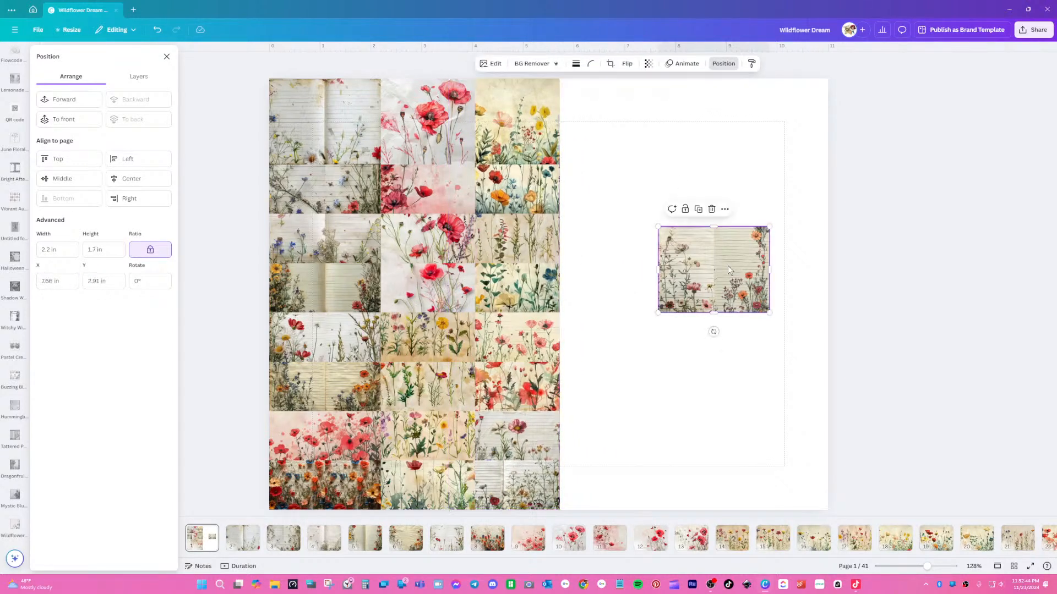
pyautogui.moveTo(727, 265); pyautogui.dragTo(647, 118)
pyautogui.click(720, 245)
pyautogui.moveTo(720, 245); pyautogui.dragTo(639, 212)
pyautogui.moveTo(761, 287); pyautogui.dragTo(672, 410)
pyautogui.moveTo(701, 306); pyautogui.dragTo(637, 476)
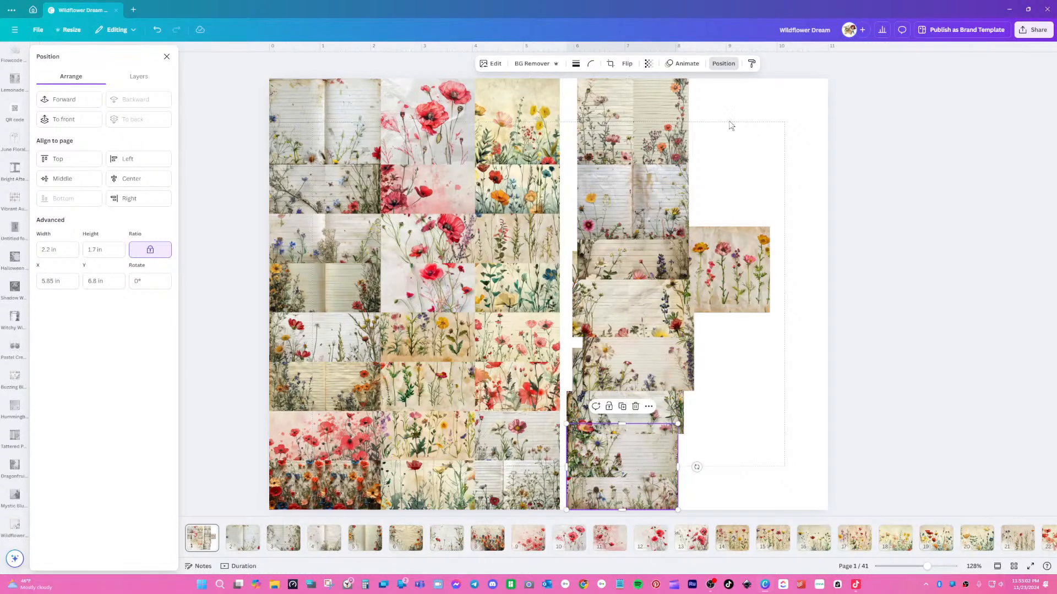
pyautogui.moveTo(804, 213); pyautogui.dragTo(801, 310)
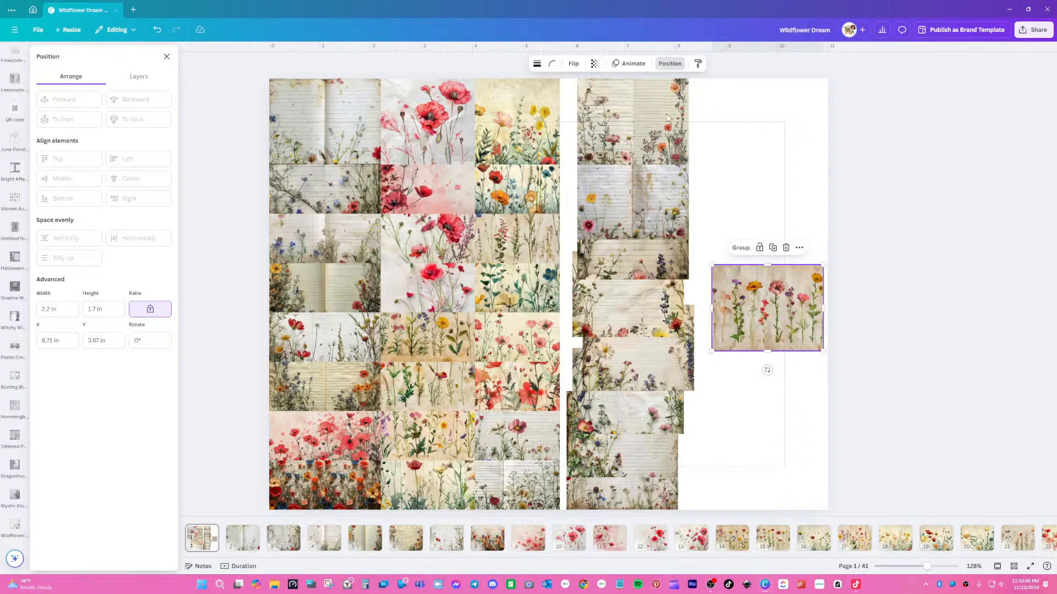
# - Center-align, vertically space and group the fourth column, and tuck its left side behind the third column
pyautogui.moveTo(643, 74); pyautogui.dragTo(620, 501)
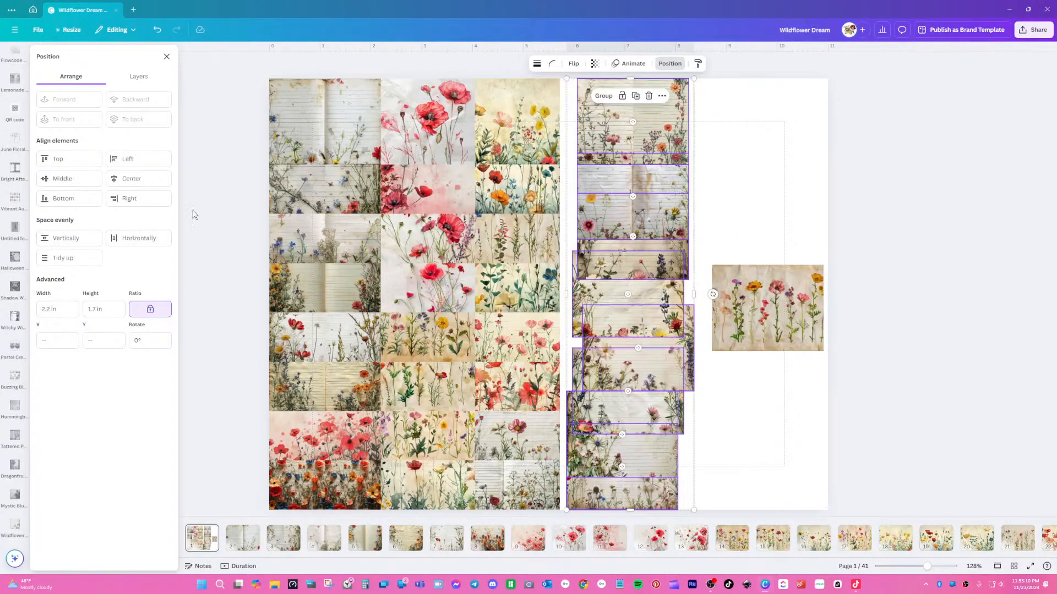
pyautogui.click(153, 183)
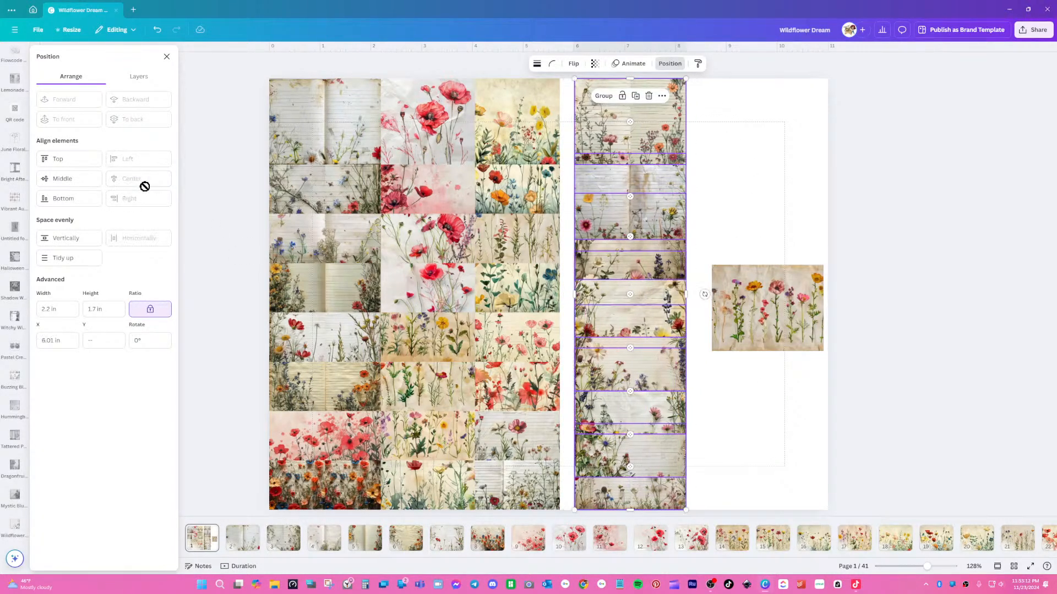
pyautogui.click(72, 239)
pyautogui.click(603, 95)
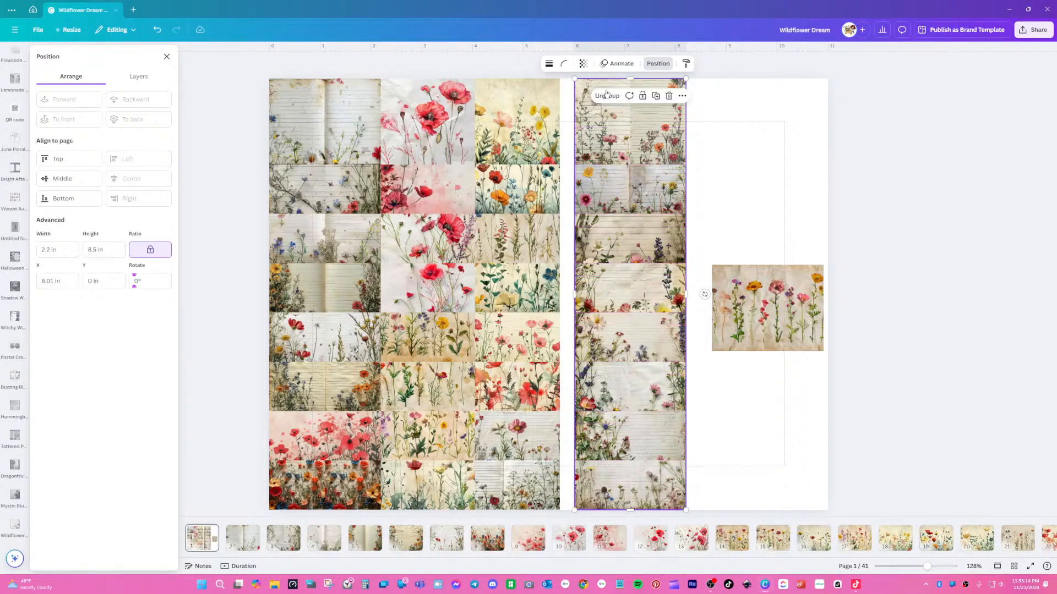
pyautogui.moveTo(623, 223); pyautogui.dragTo(546, 229)
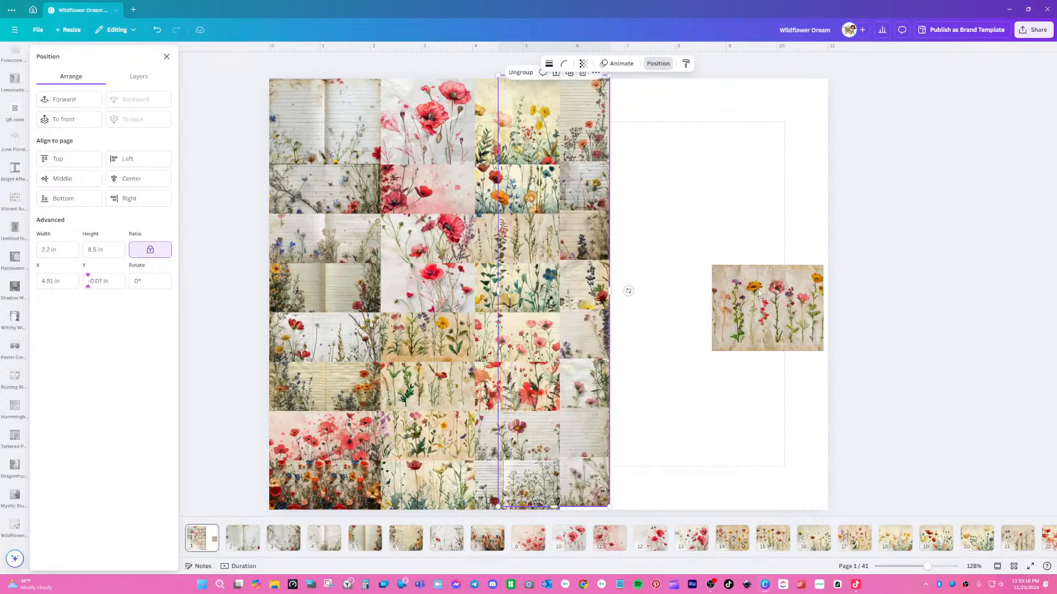
# - Lay the last eight thumbnails, including the tag, envelope and pocket sheets, down the page as a rough fifth column
pyautogui.click(766, 289)
pyautogui.moveTo(769, 304); pyautogui.dragTo(686, 113)
pyautogui.moveTo(726, 279); pyautogui.dragTo(642, 148)
pyautogui.click(716, 272)
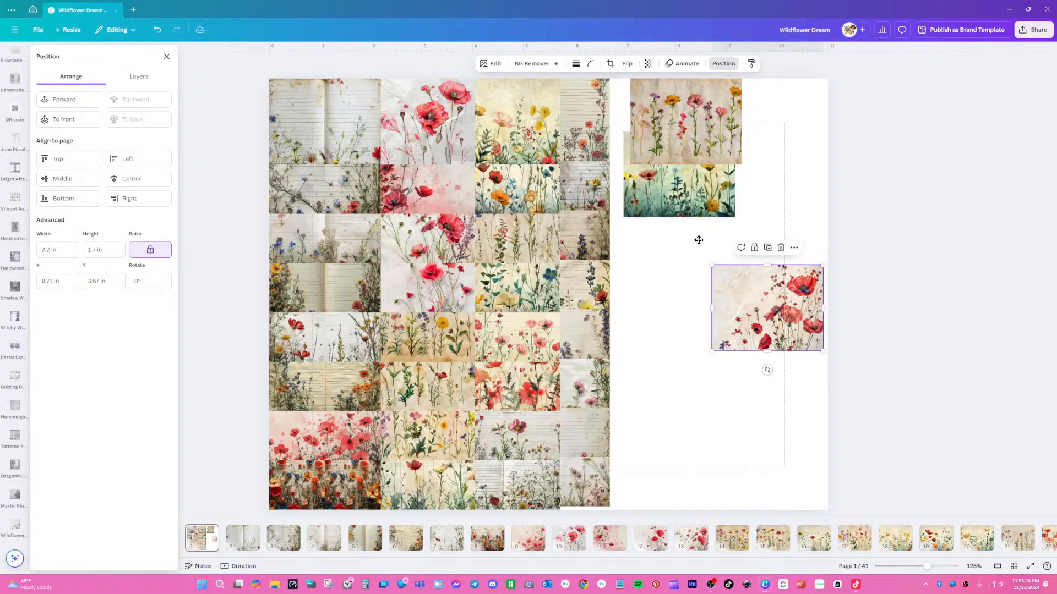
pyautogui.moveTo(716, 272); pyautogui.dragTo(623, 200)
pyautogui.moveTo(759, 312); pyautogui.dragTo(674, 326)
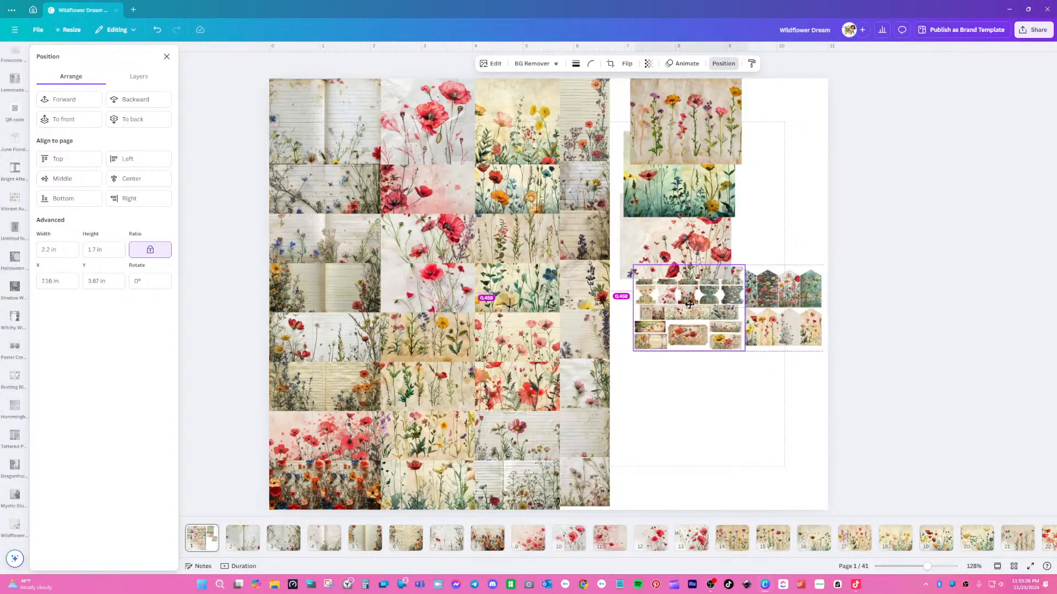
pyautogui.click(770, 308)
pyautogui.moveTo(770, 308); pyautogui.dragTo(683, 380)
pyautogui.moveTo(765, 334); pyautogui.dragTo(683, 465)
pyautogui.moveTo(774, 322); pyautogui.dragTo(688, 476)
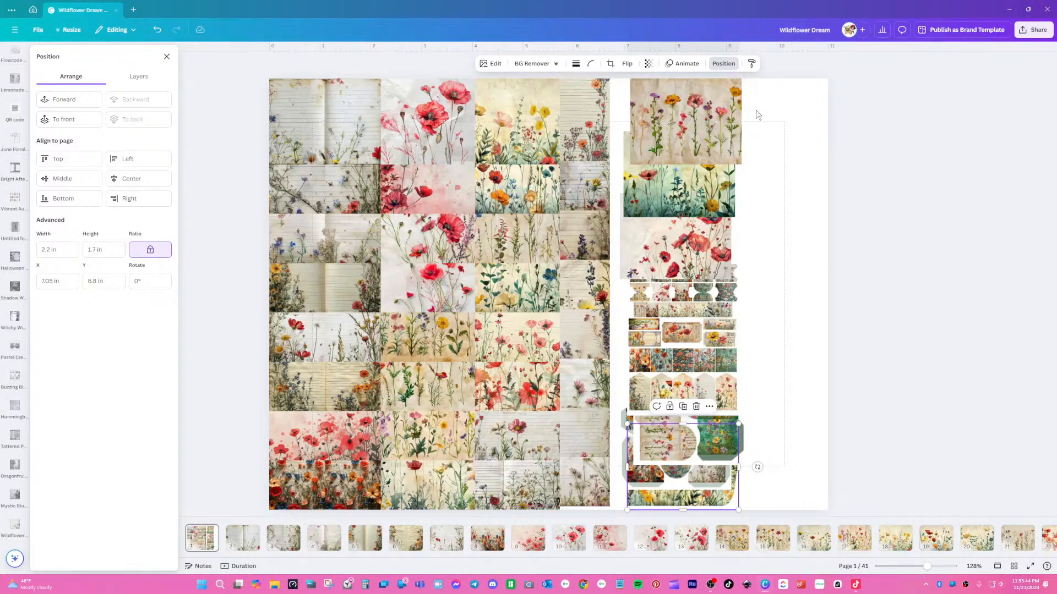
# - Align the fifth column's images on their centers, space them evenly in the vertical direction and group them
pyautogui.moveTo(756, 109); pyautogui.dragTo(685, 506)
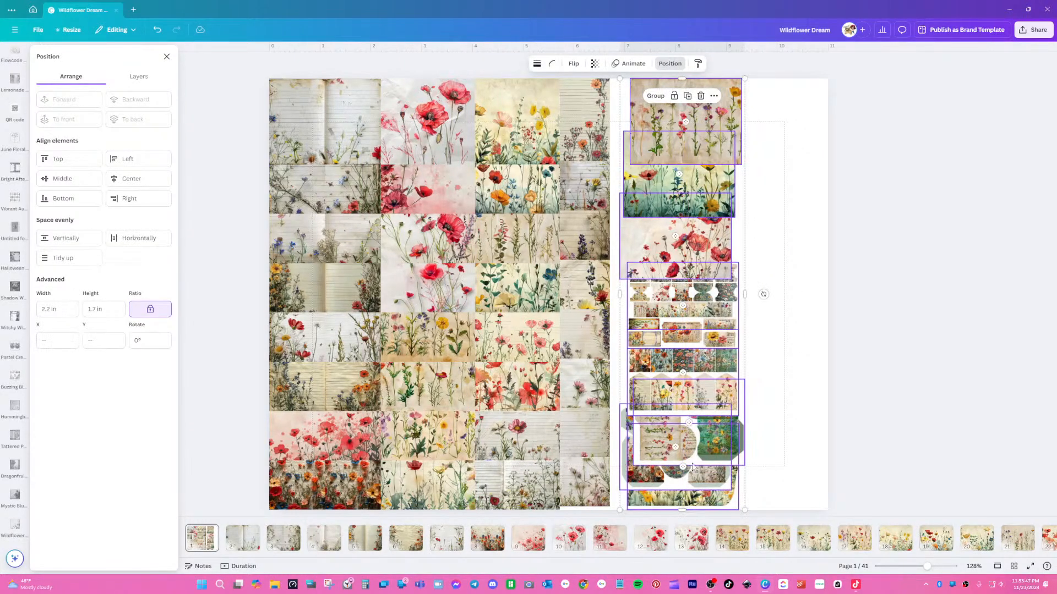
pyautogui.click(128, 181)
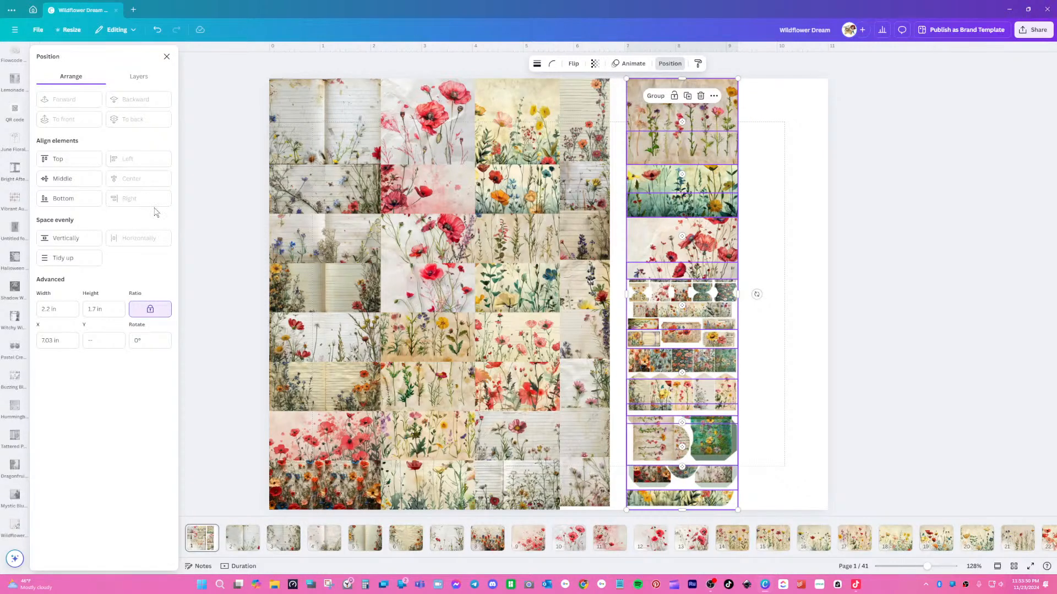
pyautogui.click(71, 242)
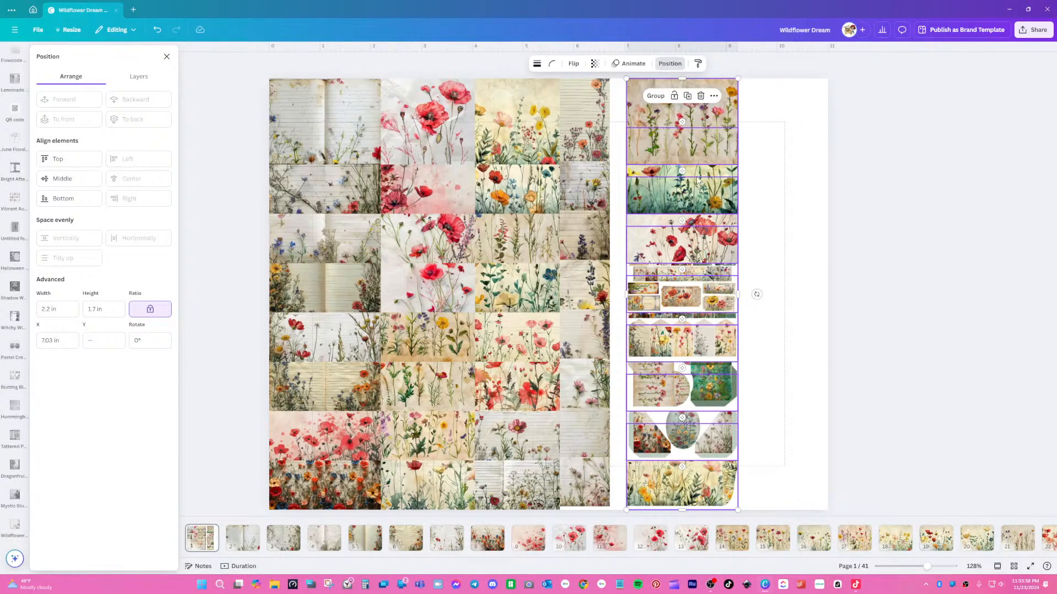
pyautogui.click(655, 96)
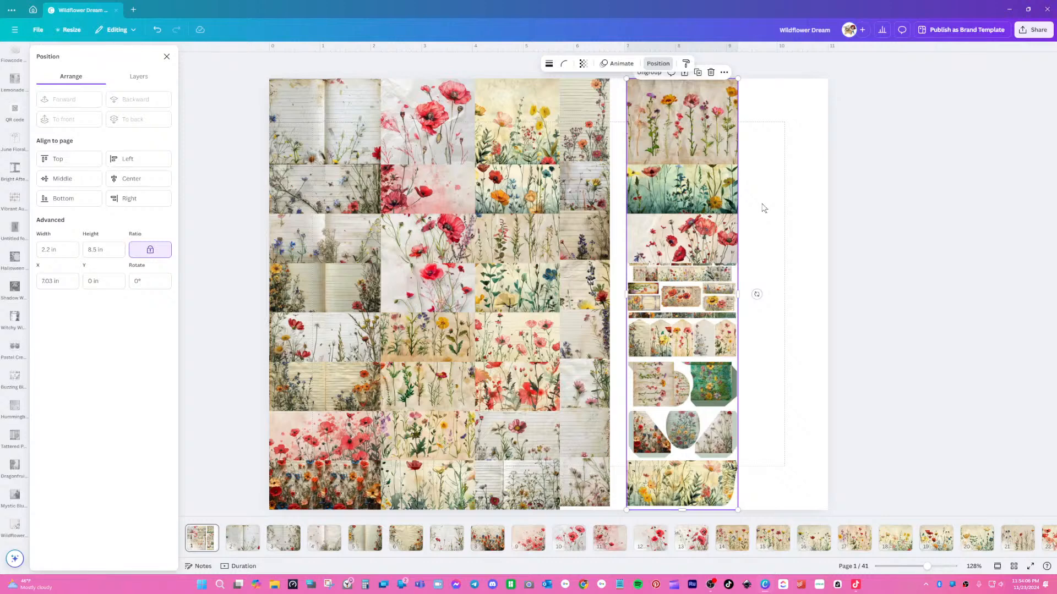
pyautogui.click(764, 208)
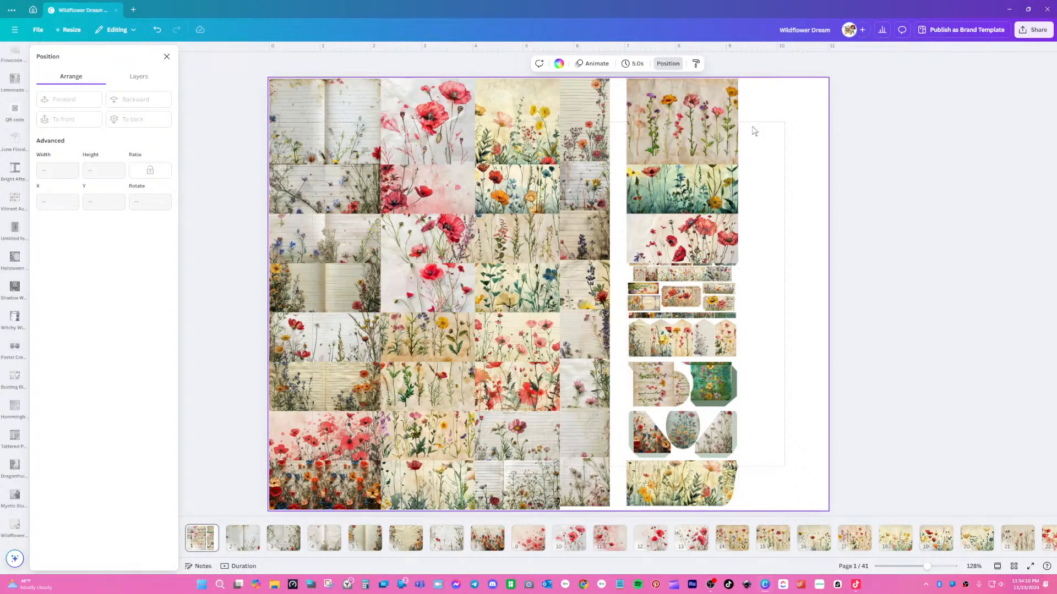
# - Shift all five grouped columns against the page's right edge in overlapping order, leaving a blank strip at the page's left side
pyautogui.moveTo(695, 131); pyautogui.dragTo(782, 132)
pyautogui.moveTo(599, 151); pyautogui.dragTo(721, 149)
pyautogui.moveTo(498, 160); pyautogui.dragTo(609, 160)
pyautogui.moveTo(458, 176); pyautogui.dragTo(607, 176)
pyautogui.click(366, 184)
pyautogui.moveTo(366, 183); pyautogui.dragTo(532, 183)
pyautogui.click(337, 226)
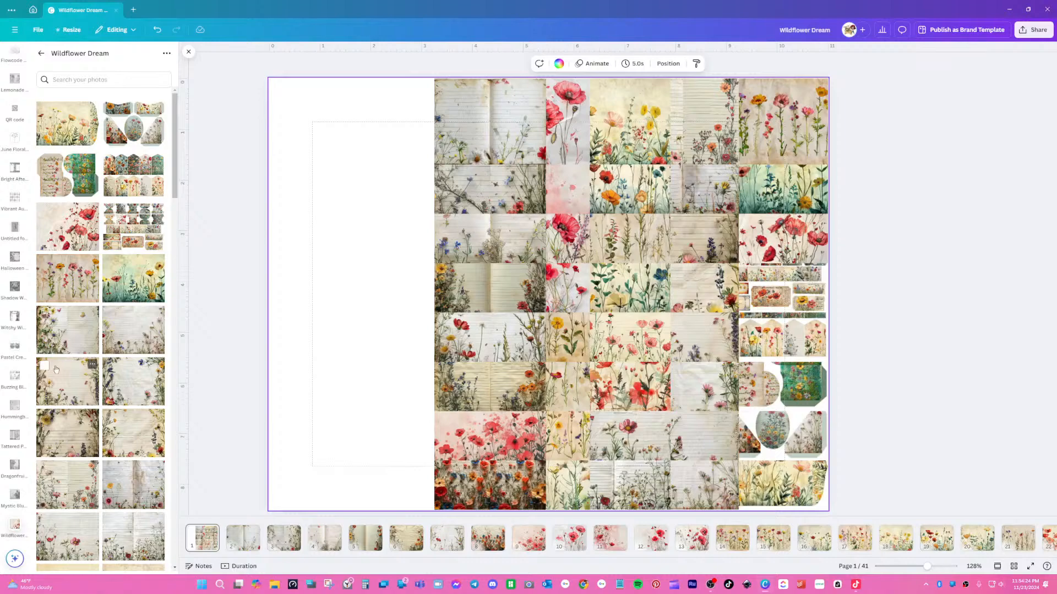
# - Add the teal wildflower meadow image from the Wildflower Dream folder to page 1 and set it as the page background
pyautogui.scroll(-15, 142, 269)
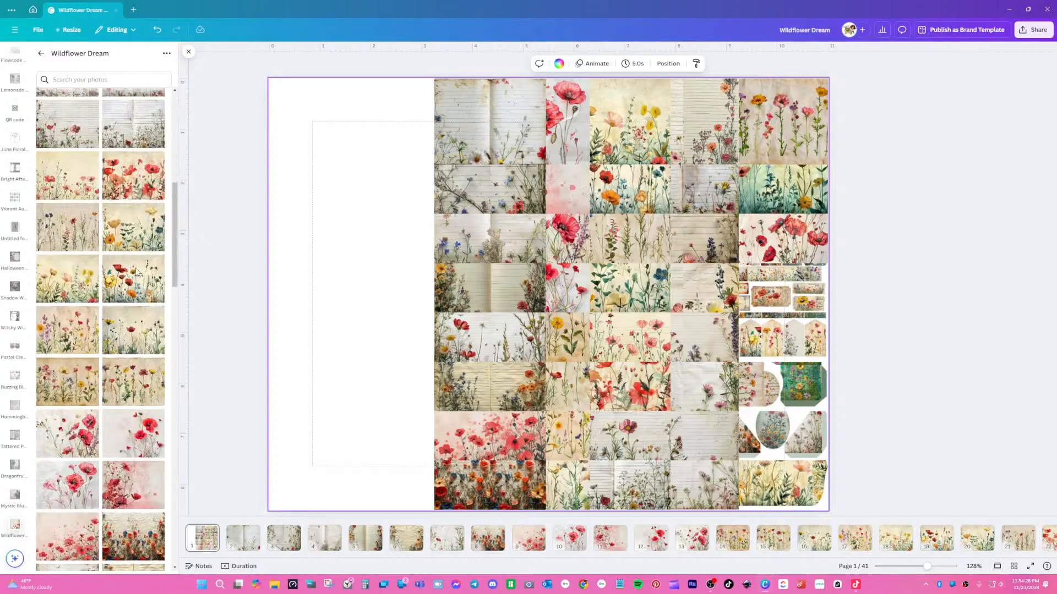
pyautogui.scroll(-3, 136, 267)
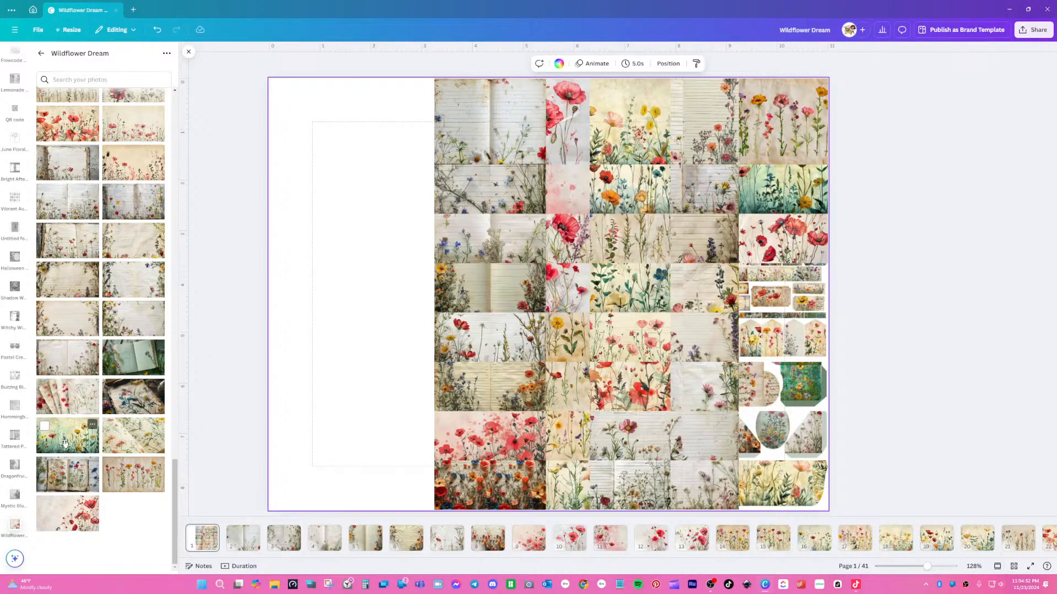
pyautogui.click(65, 443)
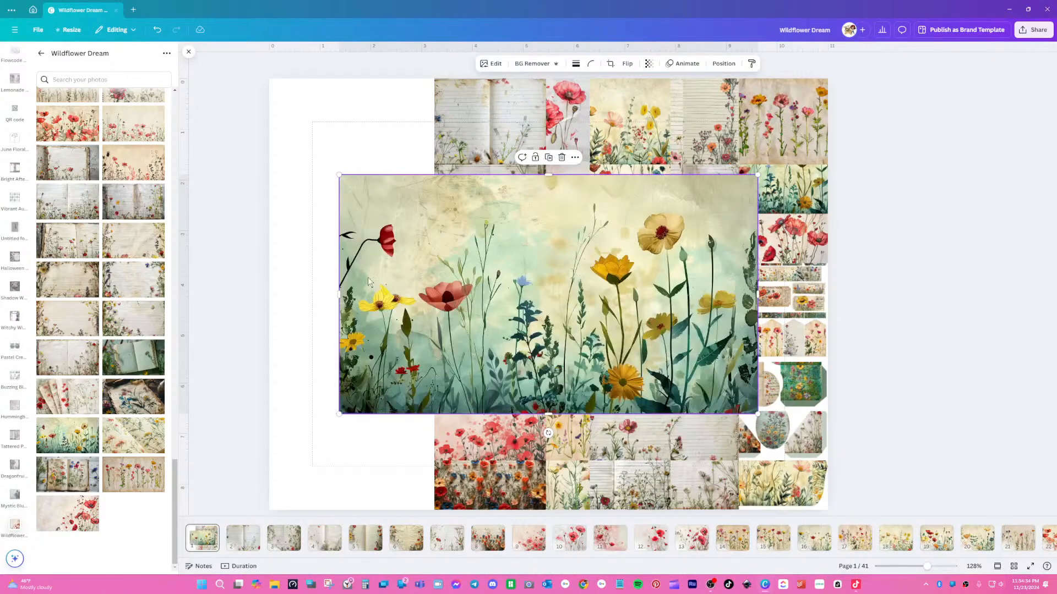
pyautogui.rightClick(394, 266)
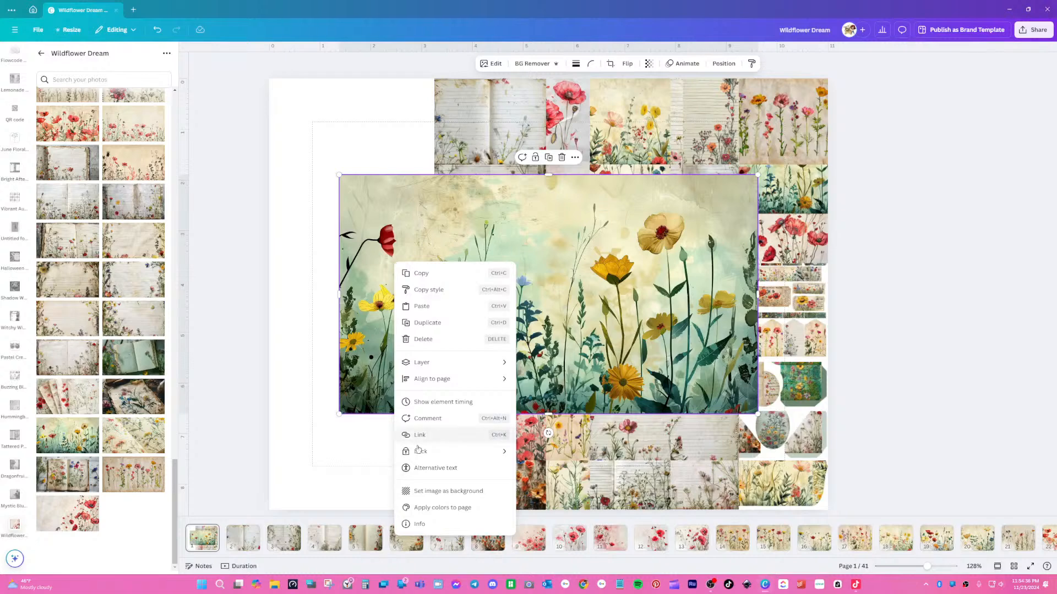
pyautogui.click(446, 492)
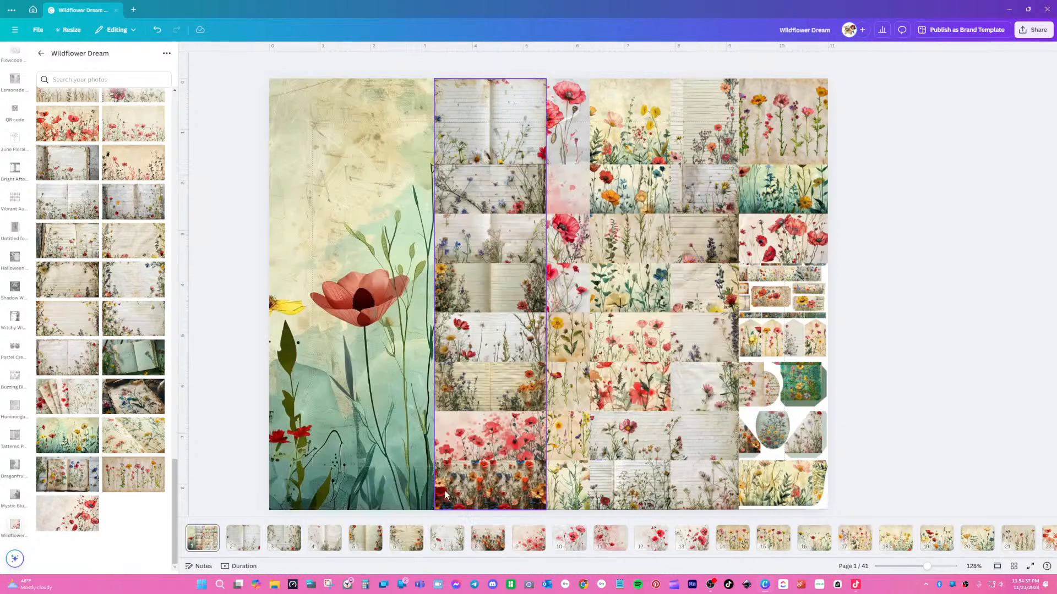
# - Scale the meadow background down to the page height and shift its crop to show the image's left end with the yellow flowers
pyautogui.doubleClick(355, 275)
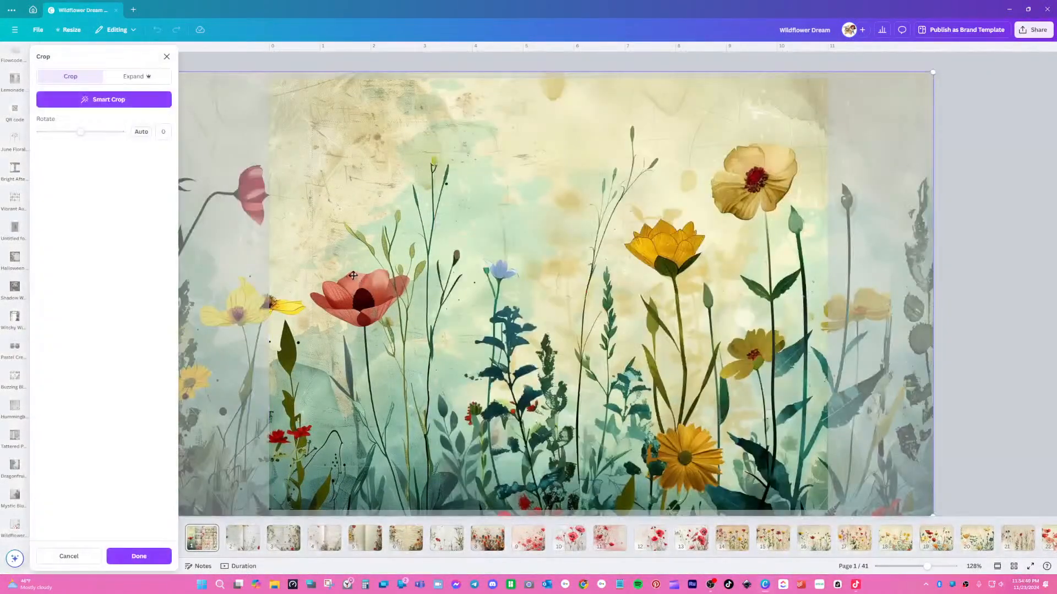
pyautogui.moveTo(413, 273); pyautogui.dragTo(473, 273)
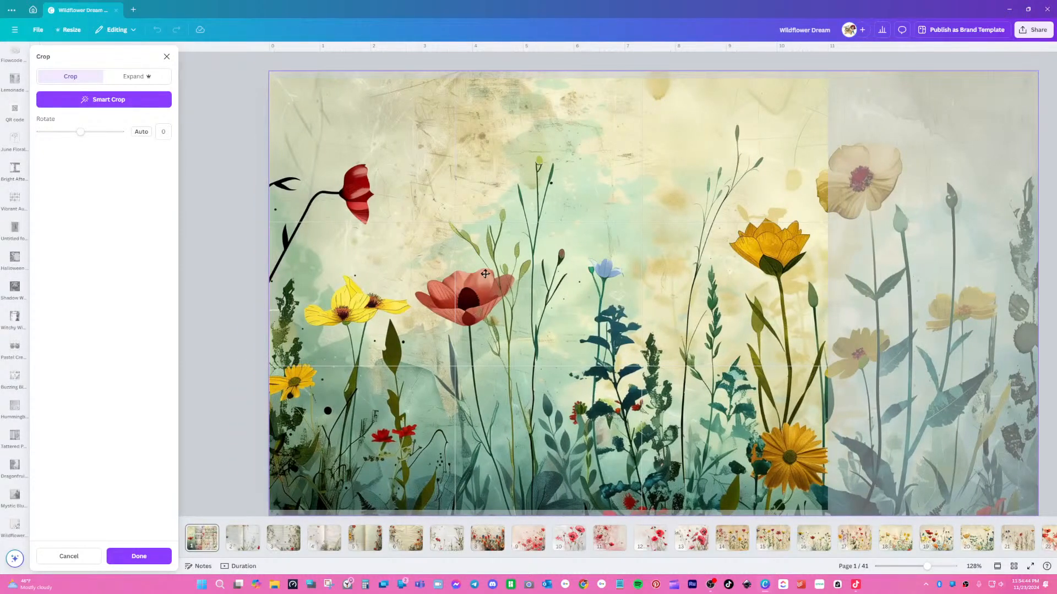
pyautogui.moveTo(304, 120); pyautogui.dragTo(282, 117)
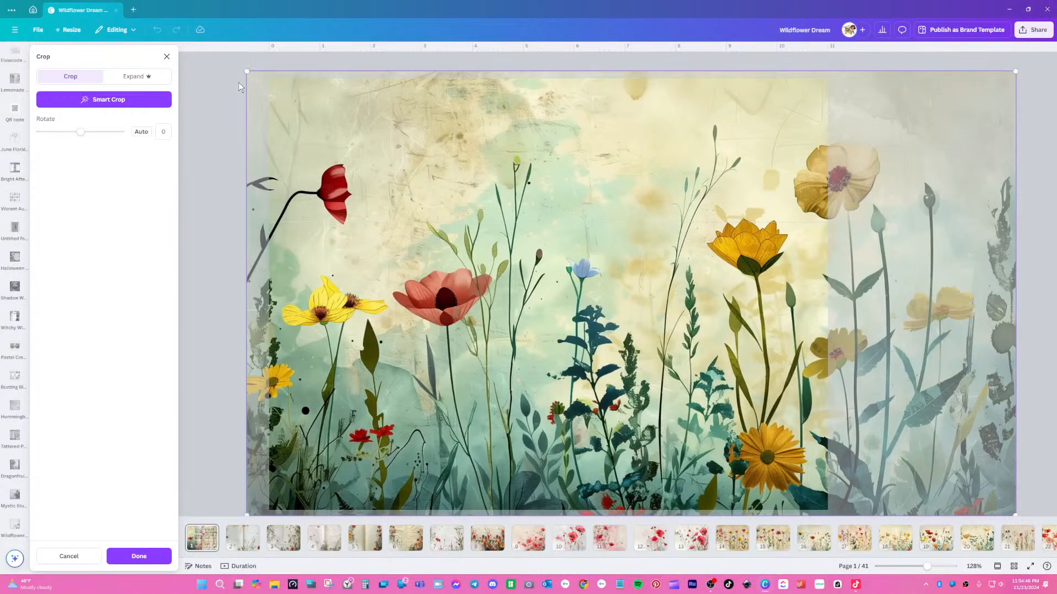
pyautogui.moveTo(245, 70); pyautogui.dragTo(260, 82)
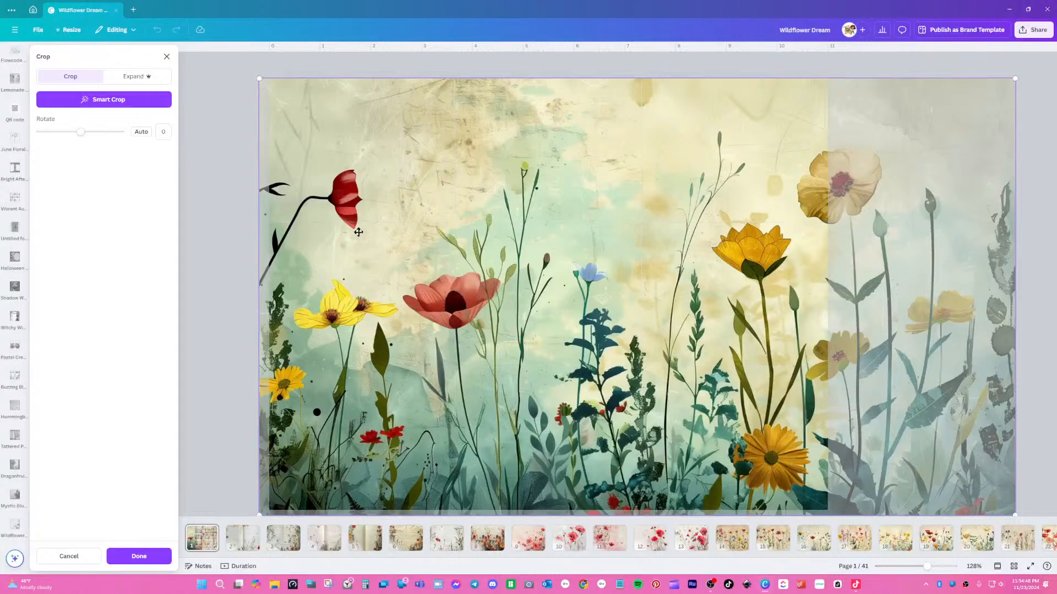
pyautogui.moveTo(266, 506); pyautogui.dragTo(321, 375)
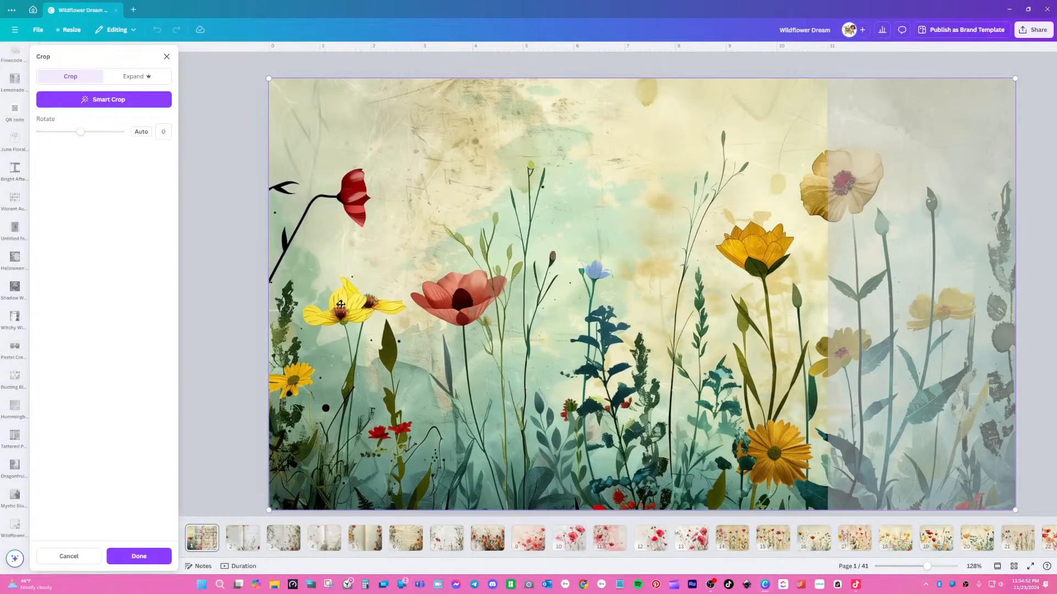
pyautogui.moveTo(342, 289); pyautogui.dragTo(242, 276)
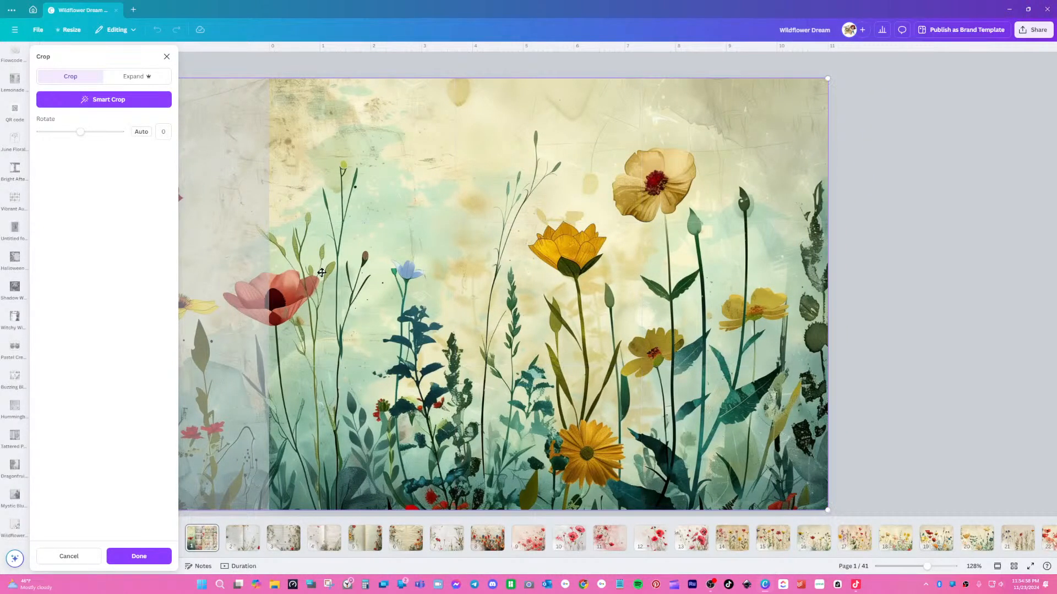
pyautogui.press('Return')
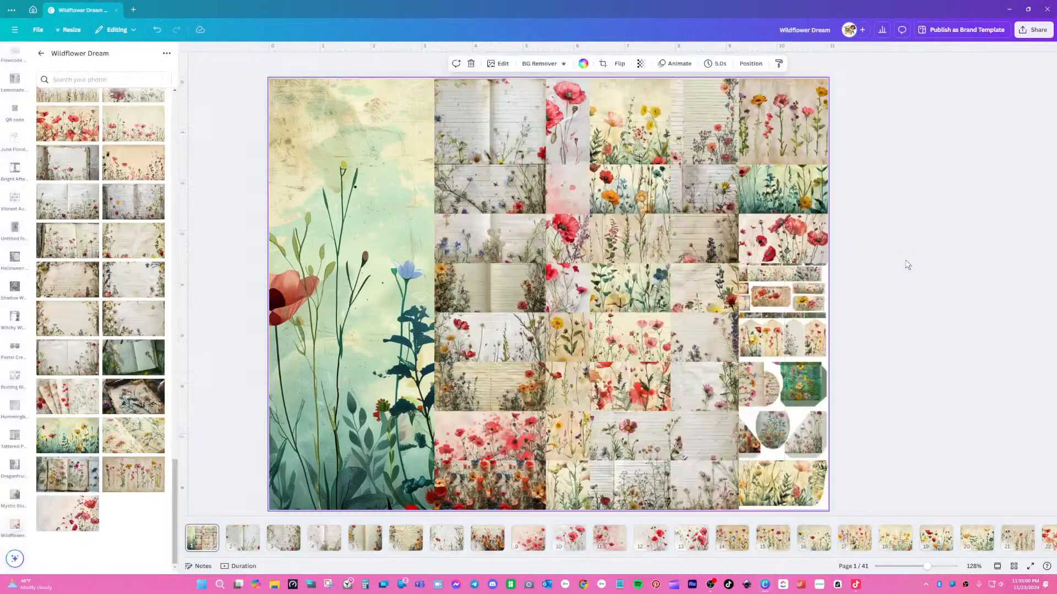
pyautogui.doubleClick(318, 285)
pyautogui.moveTo(341, 280); pyautogui.dragTo(523, 273)
pyautogui.click(229, 289)
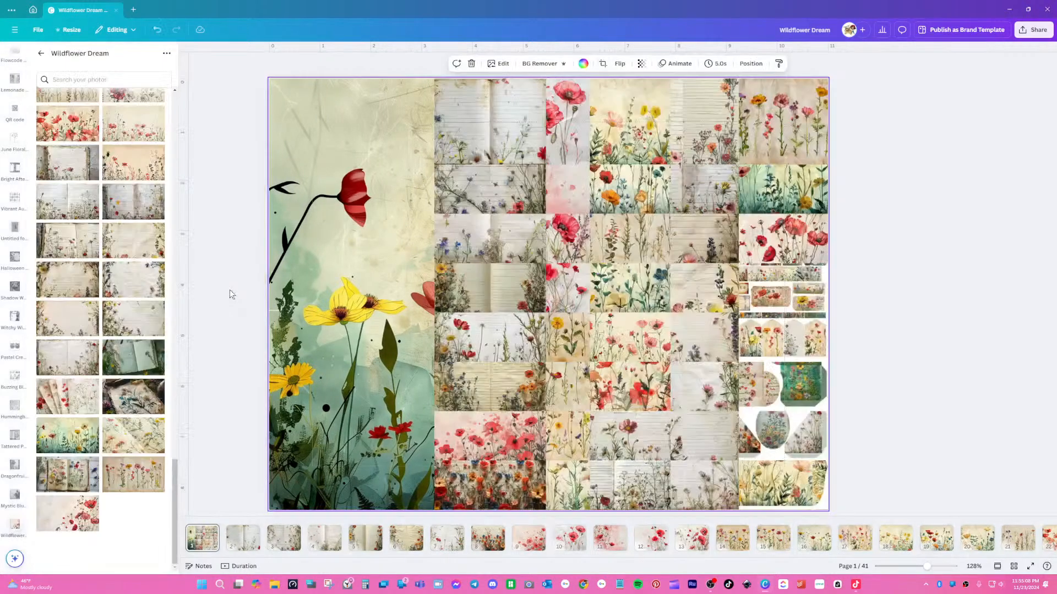
# - Erase the drooping red flower and its stem from the meadow background with Magic Eraser at brush size 78
pyautogui.click(499, 64)
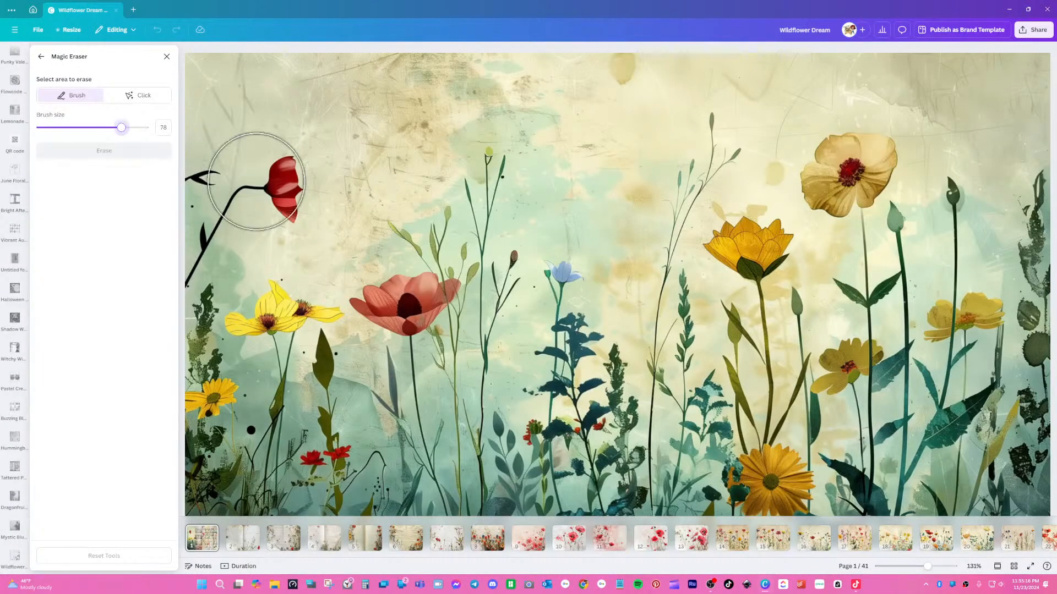
pyautogui.moveTo(302, 182)
pyautogui.mouseDown()
pyautogui.moveTo(214, 202)
pyautogui.moveTo(215, 224)
pyautogui.moveTo(169, 246)
pyautogui.moveTo(190, 272)
pyautogui.mouseUp()
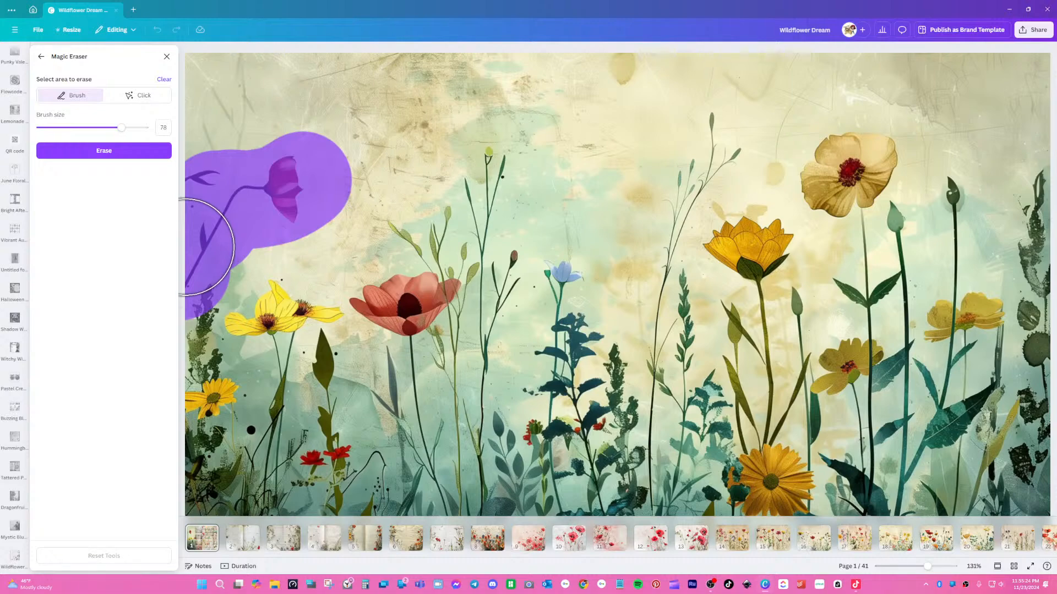
pyautogui.click(132, 154)
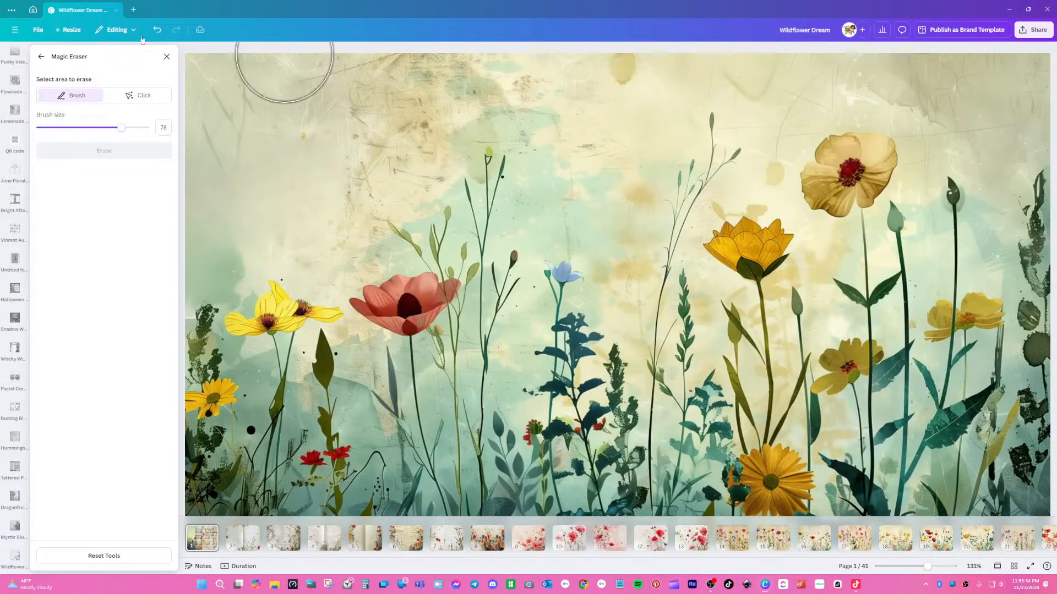
pyautogui.click(167, 57)
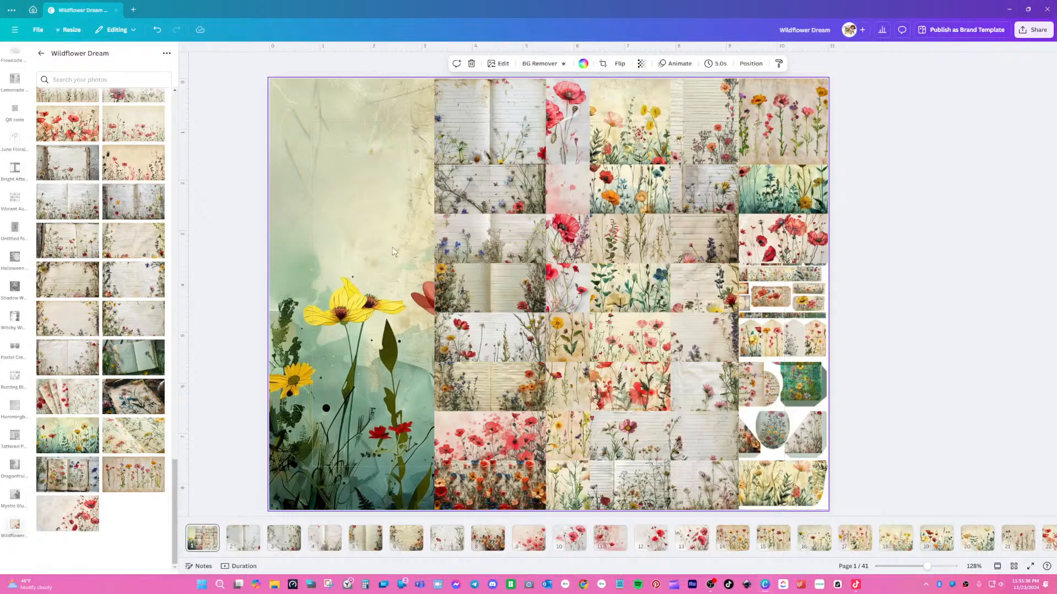
# - Move the first thumbnail column slightly left, bottom-align all five columns and space them evenly in the horizontal direction
pyautogui.click(490, 240)
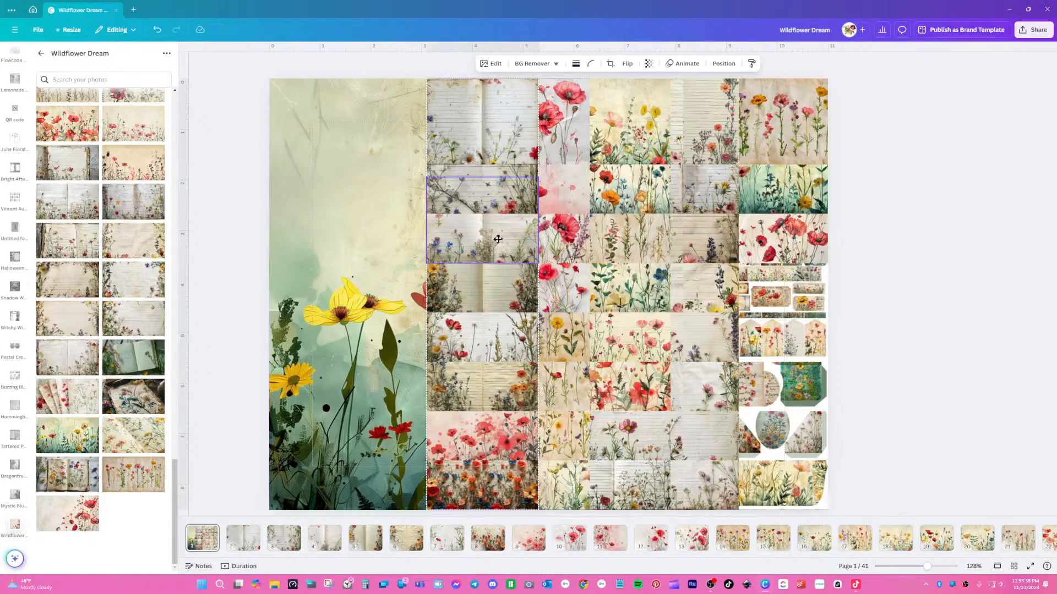
pyautogui.moveTo(489, 240); pyautogui.dragTo(481, 240)
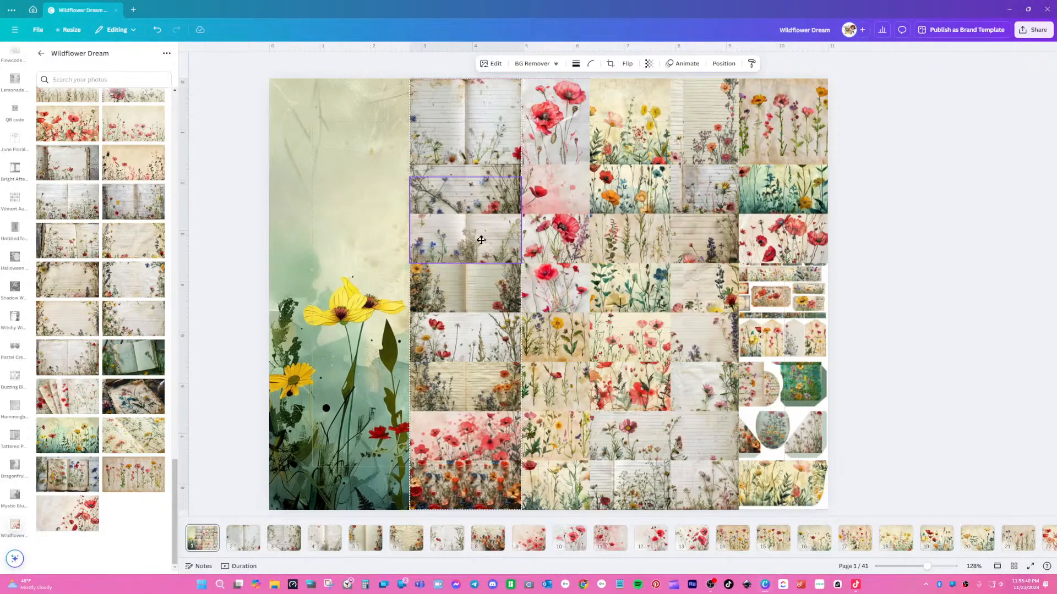
pyautogui.moveTo(874, 95); pyautogui.dragTo(463, 500)
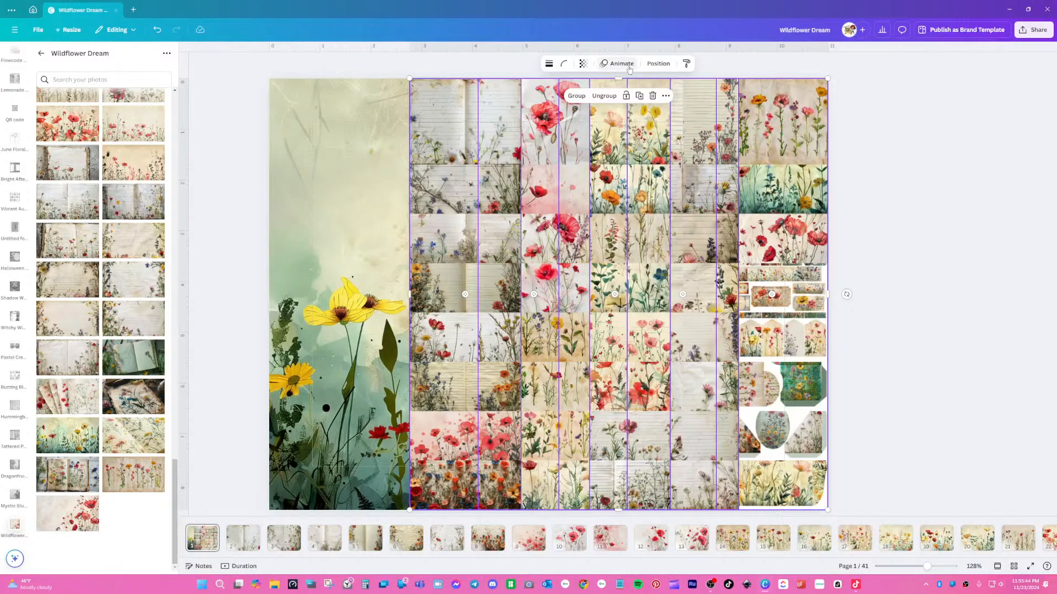
pyautogui.click(659, 64)
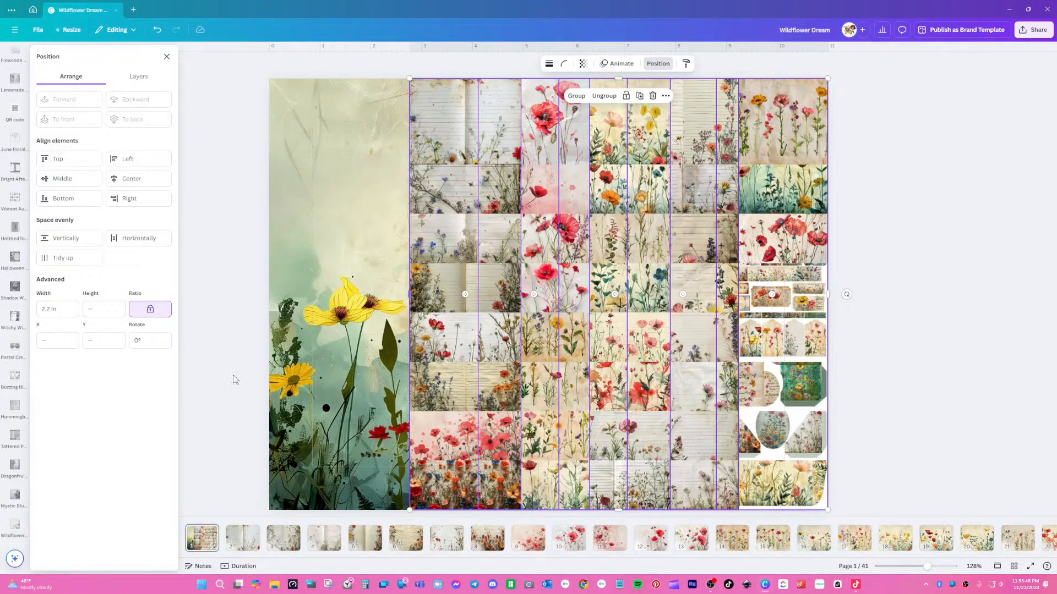
pyautogui.click(78, 197)
pyautogui.click(125, 239)
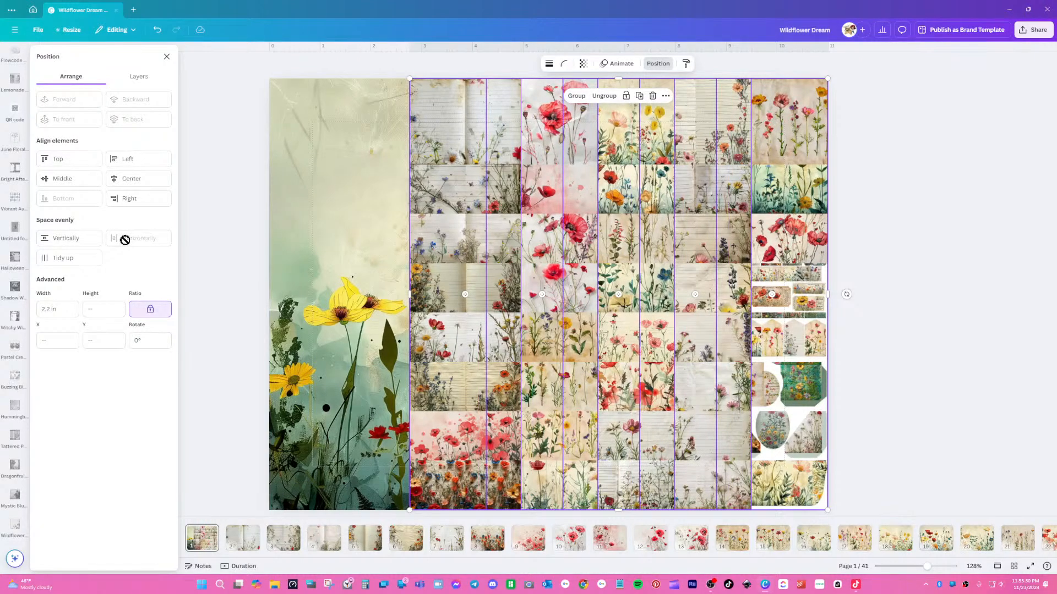
# - Adjust the meadow background to brightness 39 and saturation -40, and raise its vibrance
pyautogui.click(292, 184)
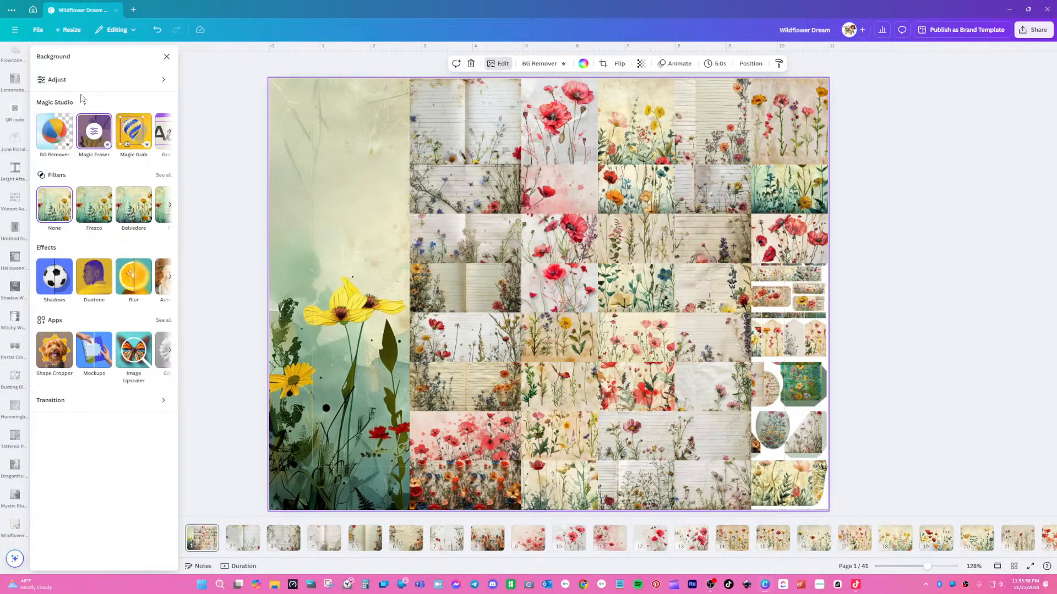
pyautogui.click(54, 79)
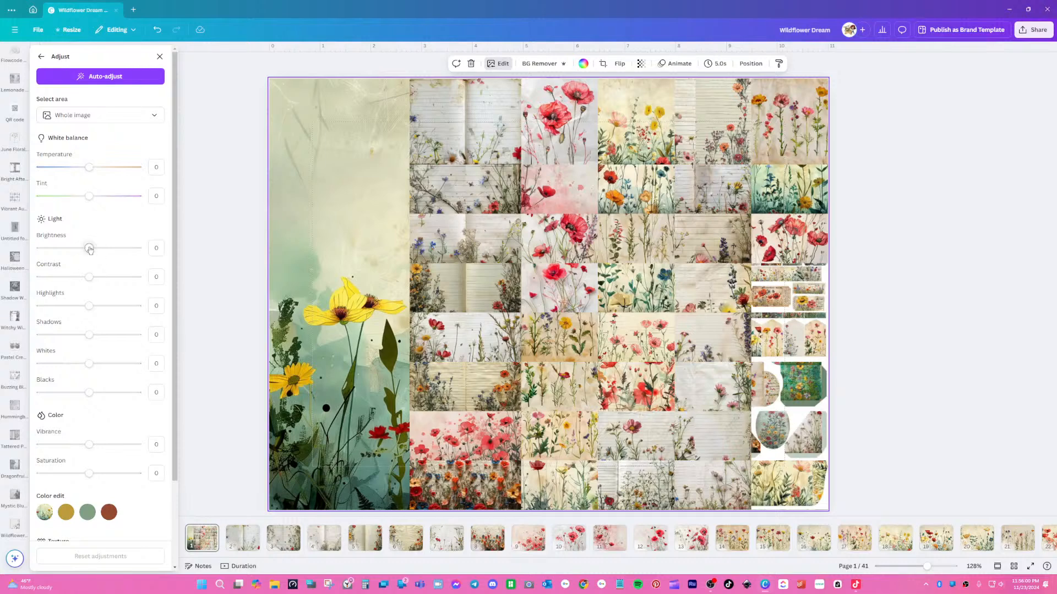
pyautogui.moveTo(100, 250); pyautogui.dragTo(108, 248)
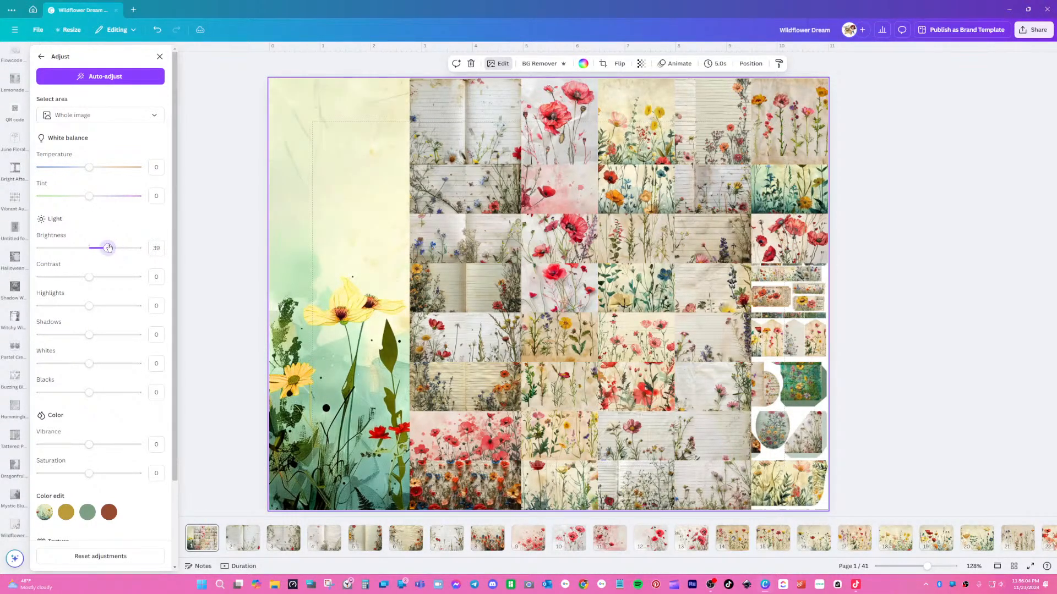
pyautogui.moveTo(88, 474)
pyautogui.mouseDown()
pyautogui.moveTo(101, 475)
pyautogui.moveTo(71, 477)
pyautogui.mouseUp()
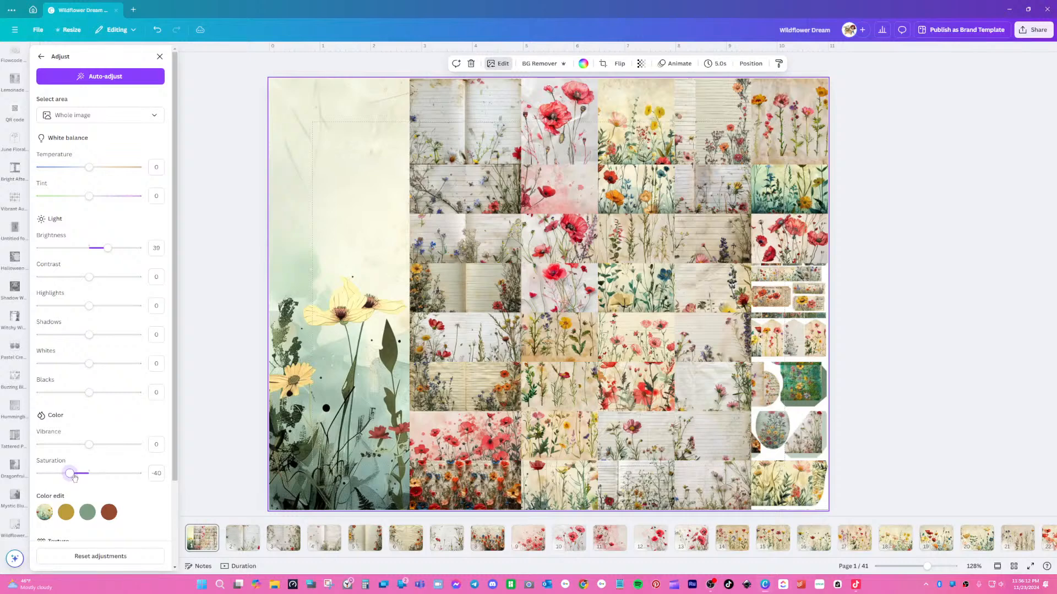
pyautogui.moveTo(93, 448); pyautogui.dragTo(110, 446)
pyautogui.press('Escape')
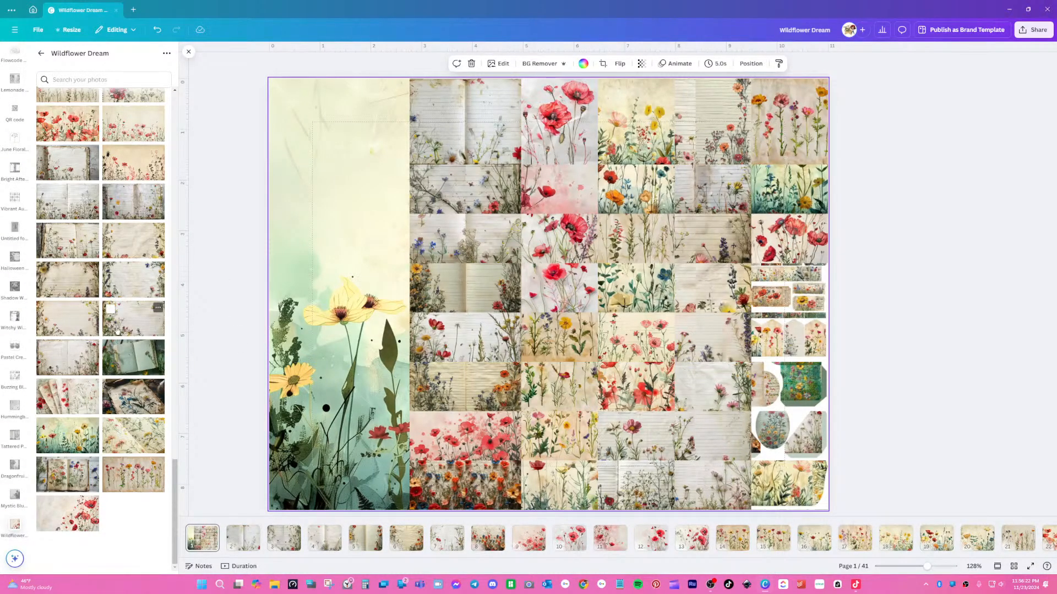
# - Replace the page background with the lined open-journal image and shift its crop so the yellow flowers fill the blank strip
pyautogui.moveTo(81, 378); pyautogui.dragTo(287, 408)
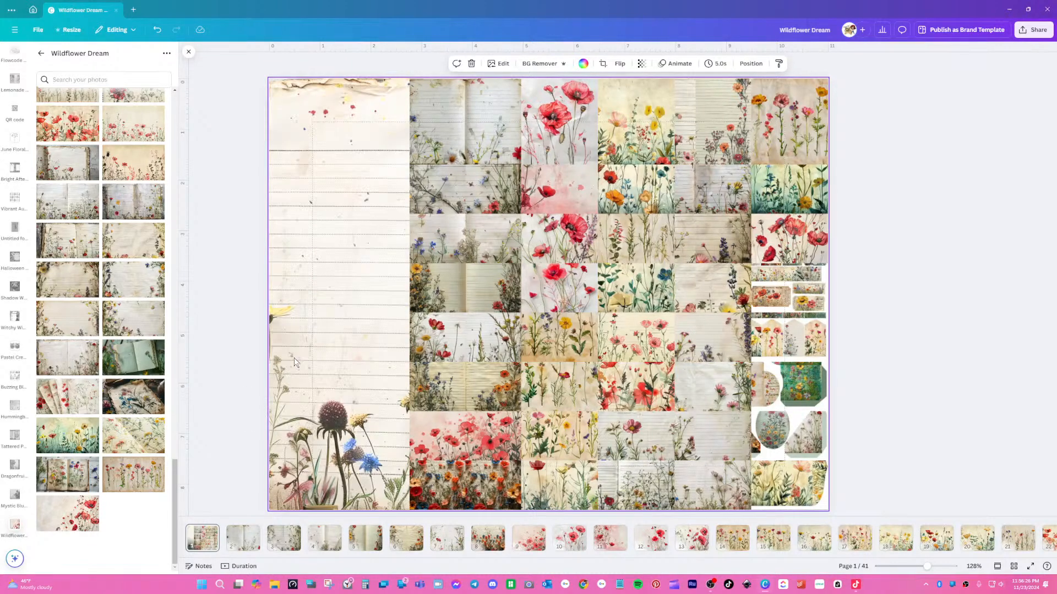
pyautogui.doubleClick(296, 355)
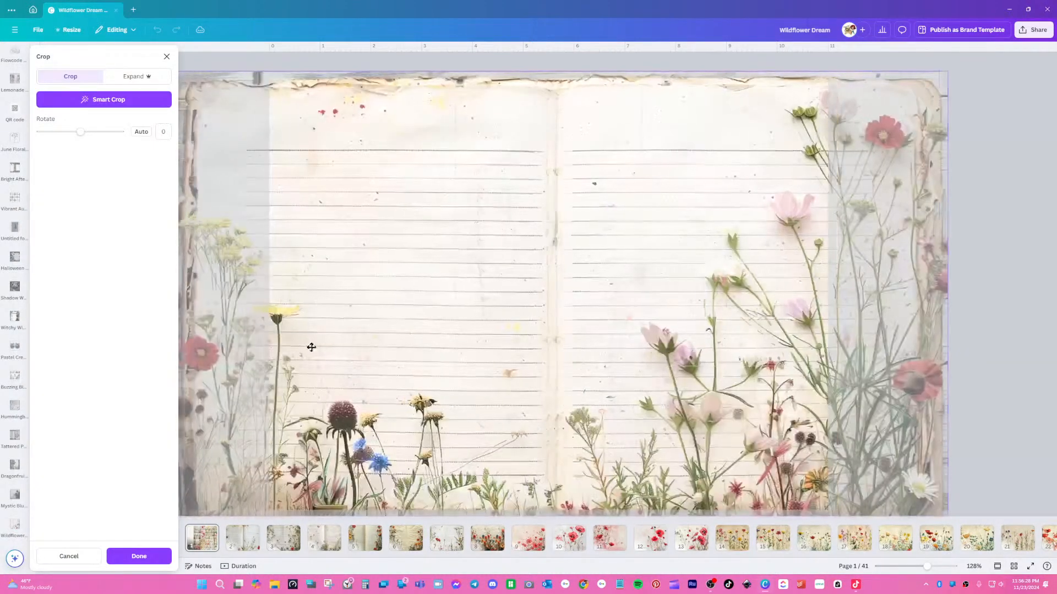
pyautogui.moveTo(359, 349); pyautogui.dragTo(361, 340)
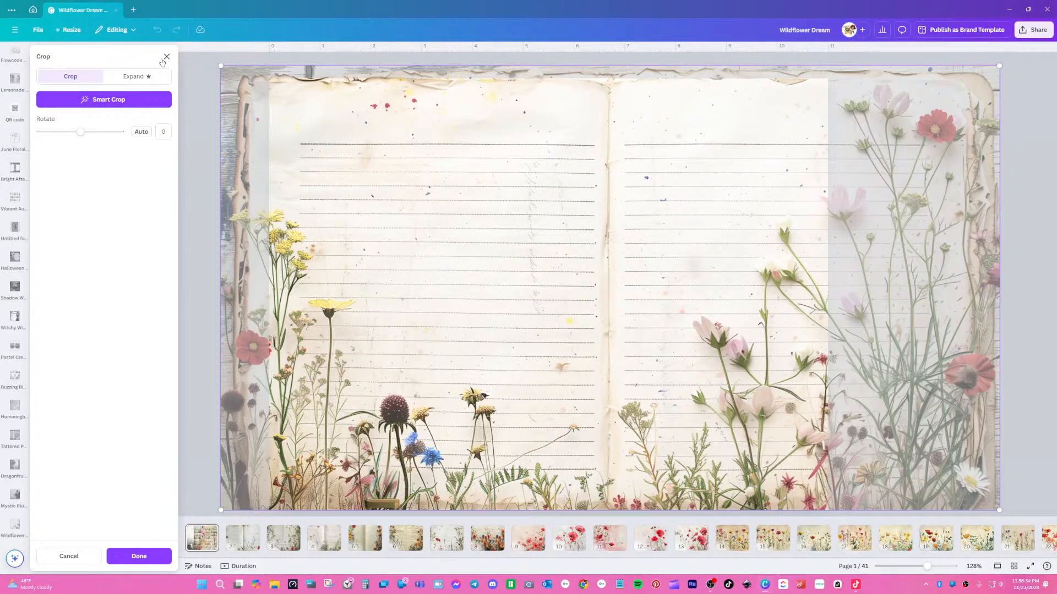
pyautogui.click(167, 57)
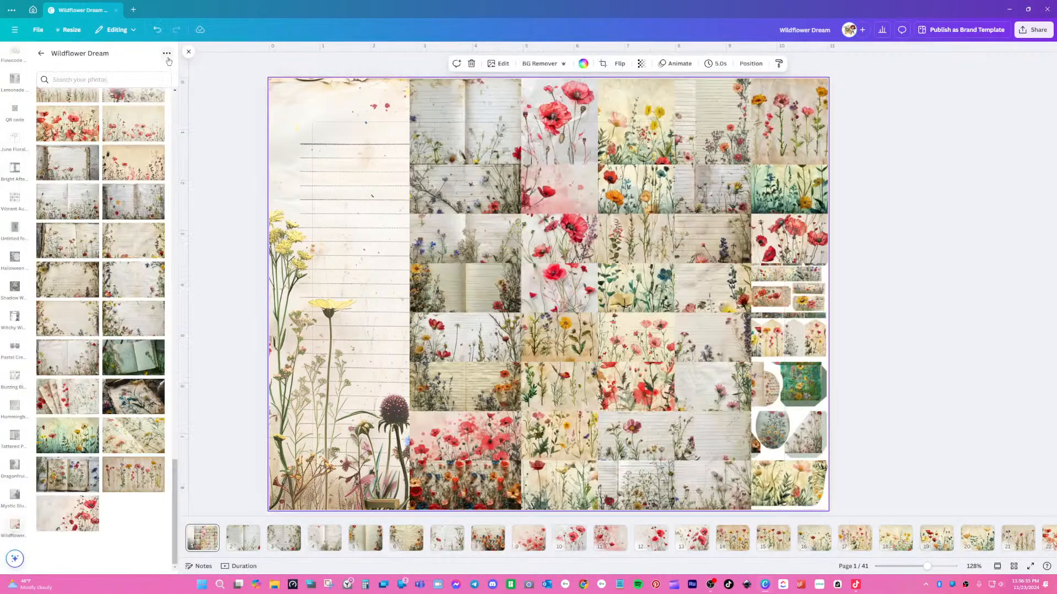
pyautogui.click(231, 226)
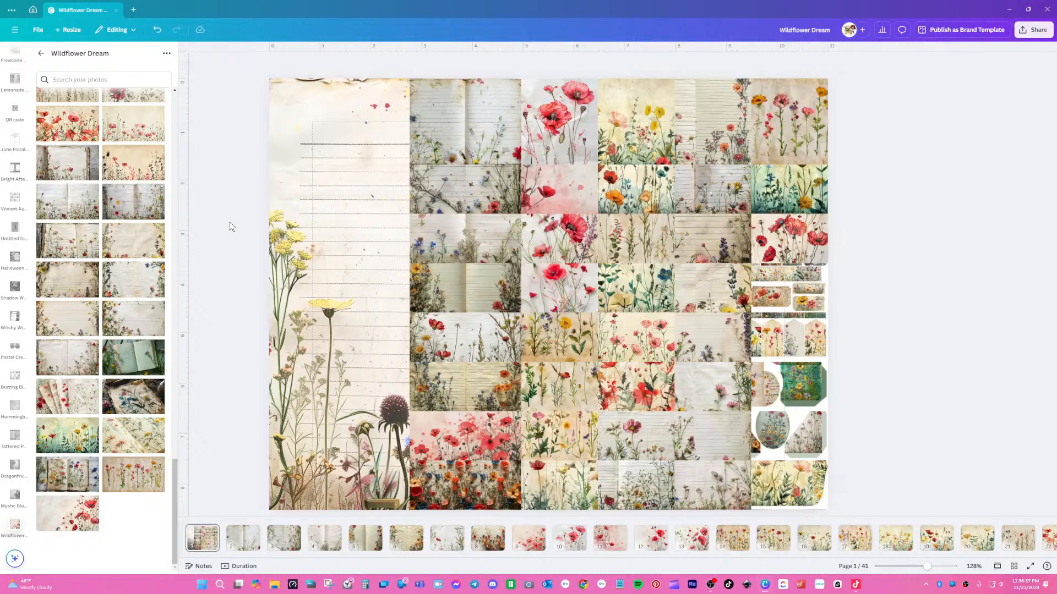
# - Shift the journal background's crop slightly further right to bring the red flower near its left edge into the strip
pyautogui.click(363, 274)
pyautogui.doubleClick(345, 264)
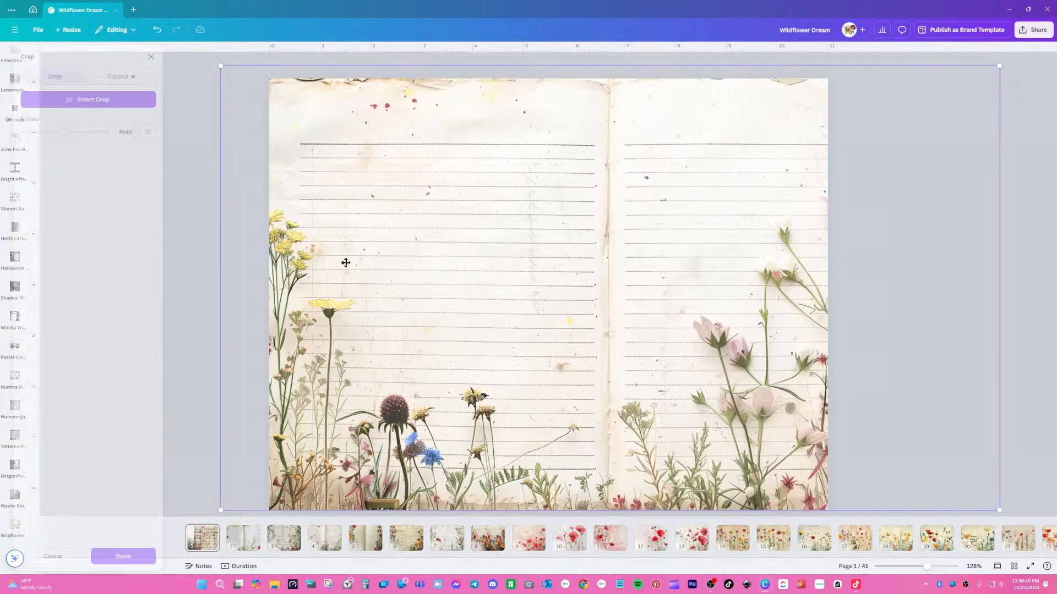
pyautogui.moveTo(348, 270); pyautogui.dragTo(366, 261)
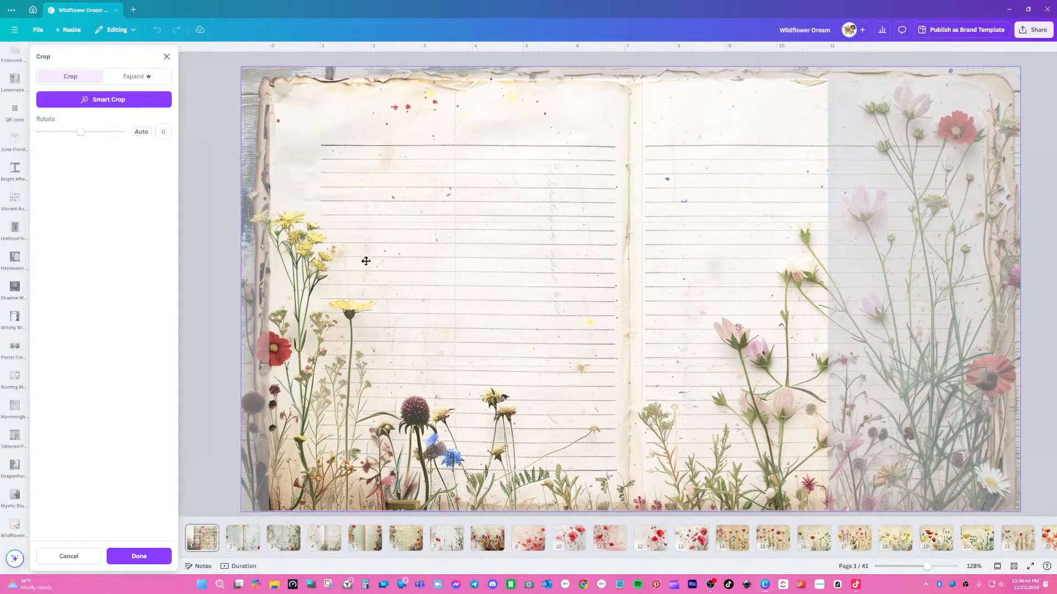
pyautogui.click(218, 264)
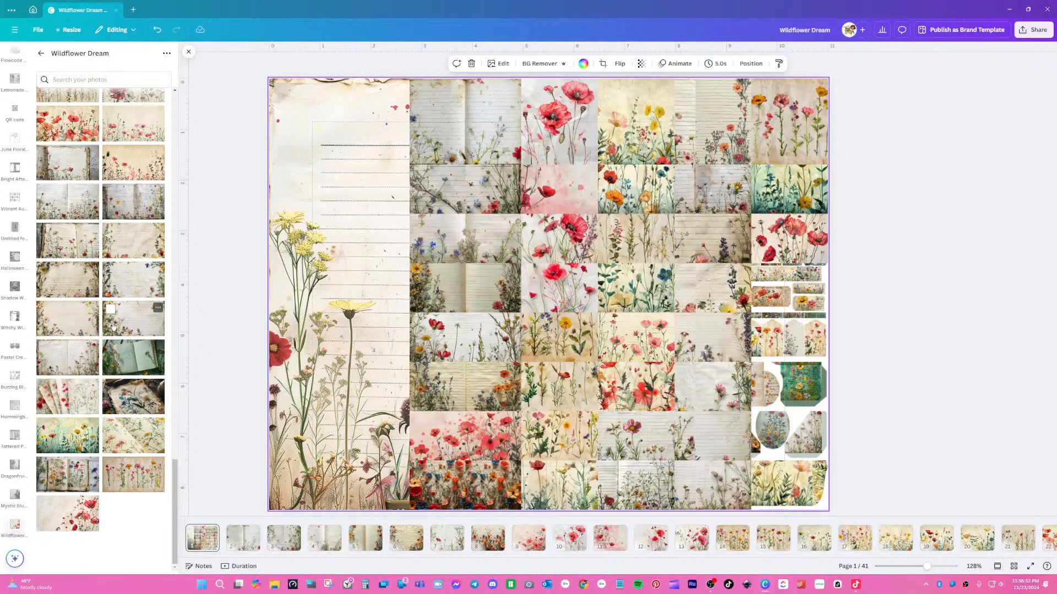
# - Replace the page background with the lined-paper image with daisies and pink petals and reset its image adjustments
pyautogui.moveTo(113, 326); pyautogui.dragTo(299, 350)
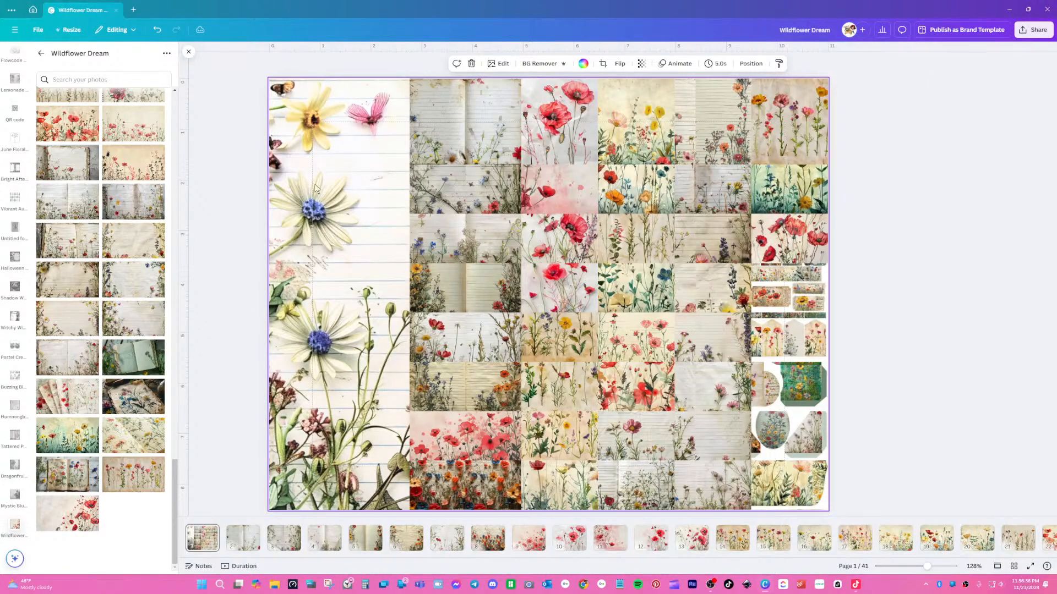
pyautogui.click(188, 52)
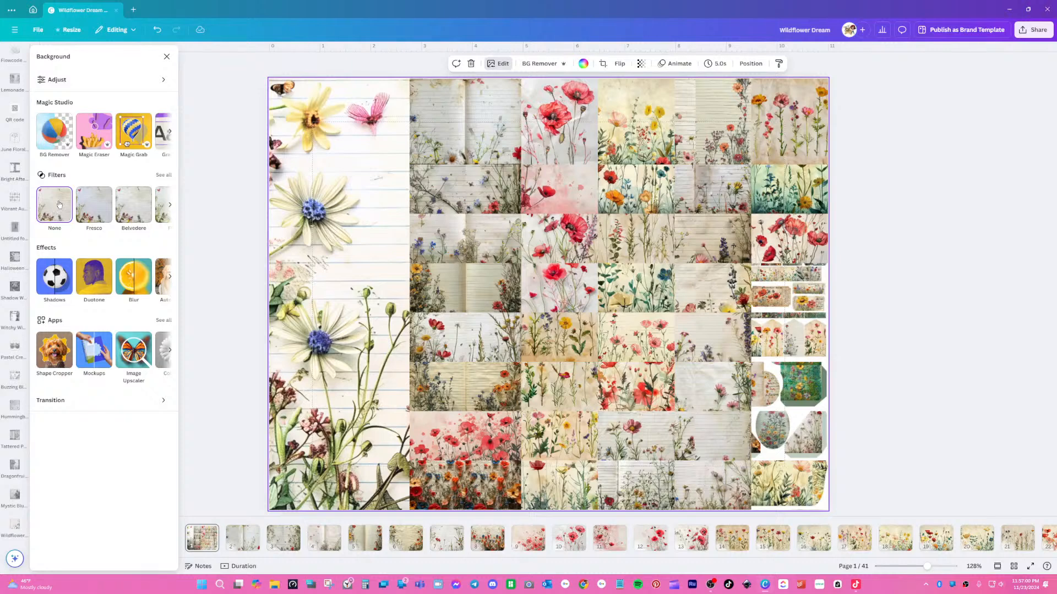
pyautogui.click(71, 82)
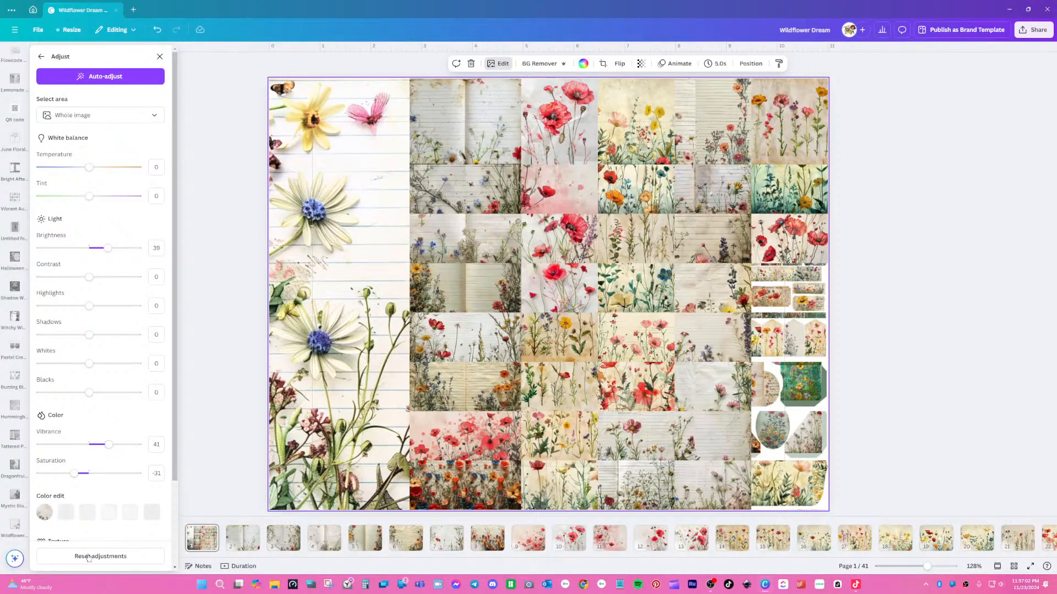
pyautogui.click(101, 556)
# - Shift the lined-paper background's crop left so the pink butterfly and the rosebud stems fill the blank strip
pyautogui.click(316, 234)
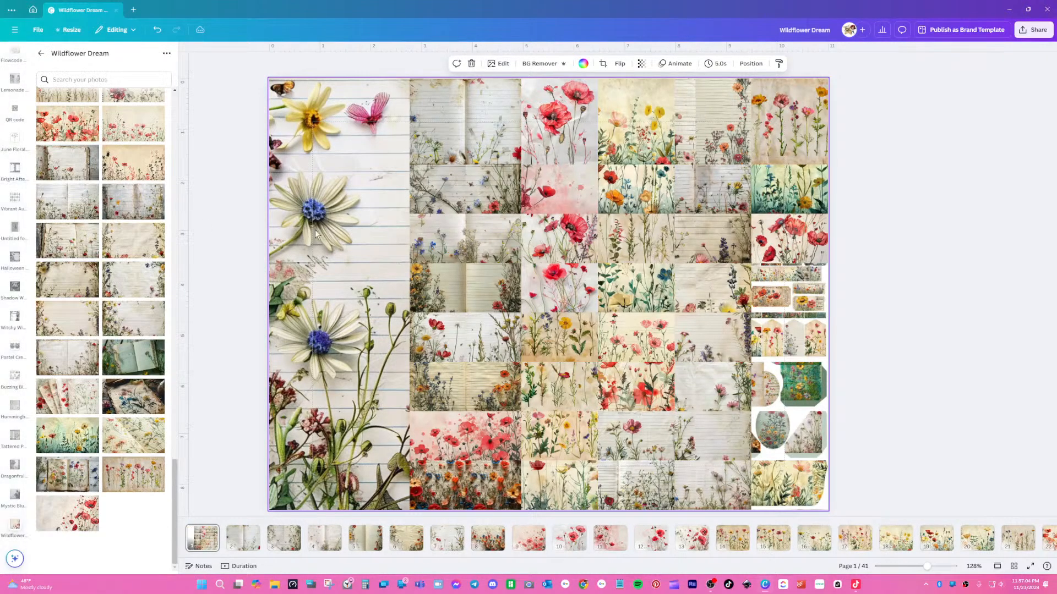
pyautogui.doubleClick(318, 249)
pyautogui.moveTo(318, 249); pyautogui.dragTo(233, 237)
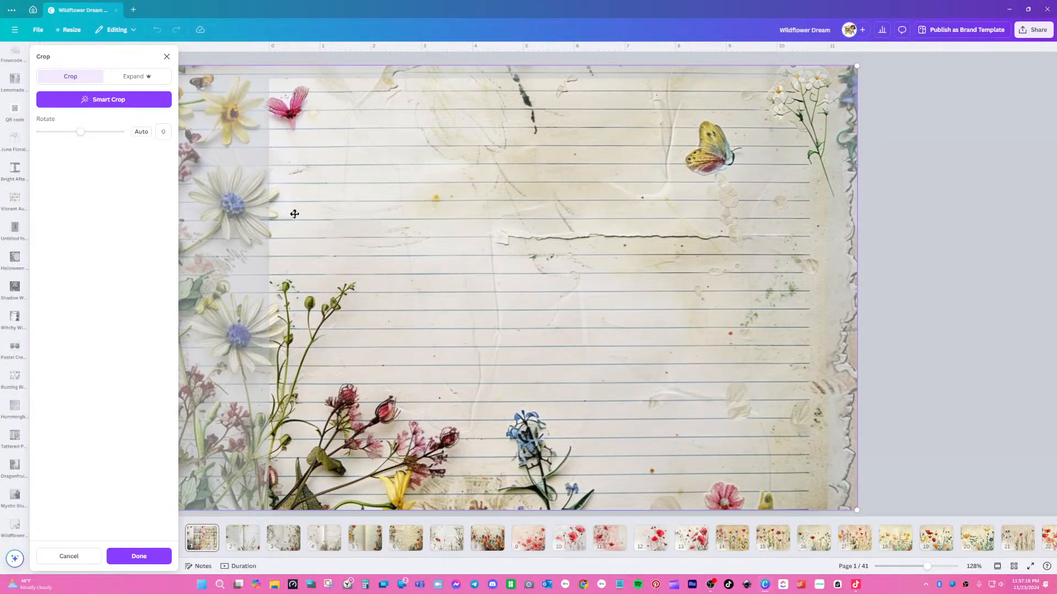
pyautogui.moveTo(306, 214)
pyautogui.mouseDown()
pyautogui.moveTo(338, 213)
pyautogui.moveTo(298, 209)
pyautogui.mouseUp()
pyautogui.click(1016, 317)
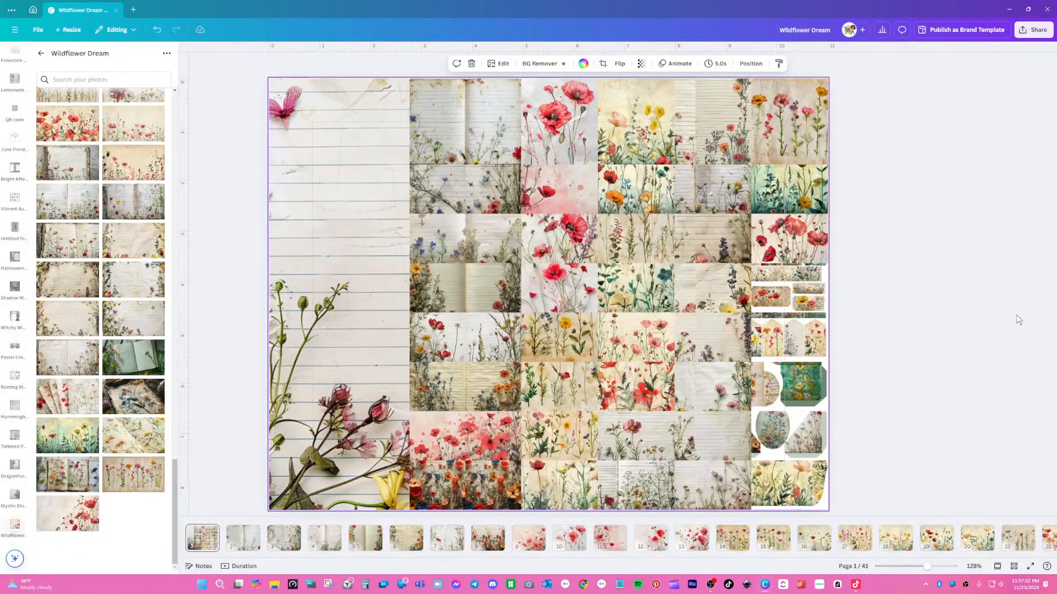
pyautogui.click(989, 319)
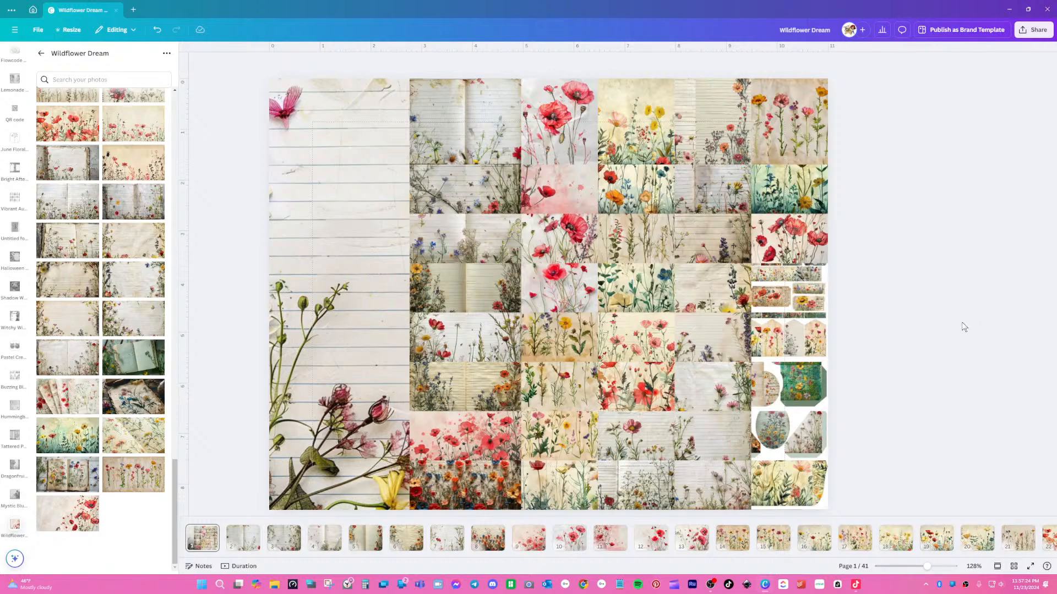
# - Apply the Glow shadow to each of the top four images in the first thumbnail column
pyautogui.click(507, 114)
pyautogui.click(503, 120)
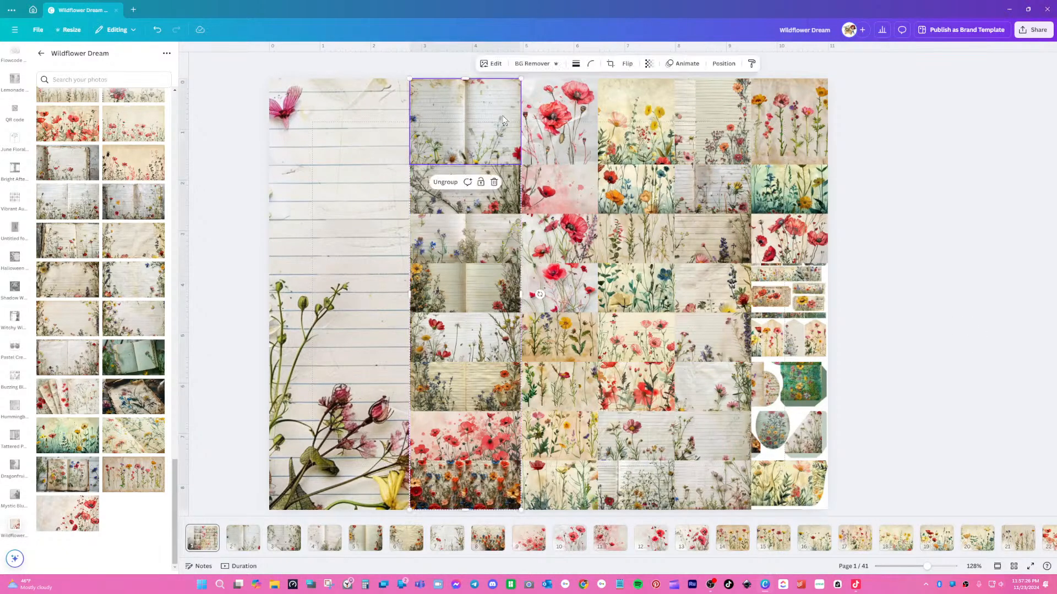
pyautogui.click(490, 64)
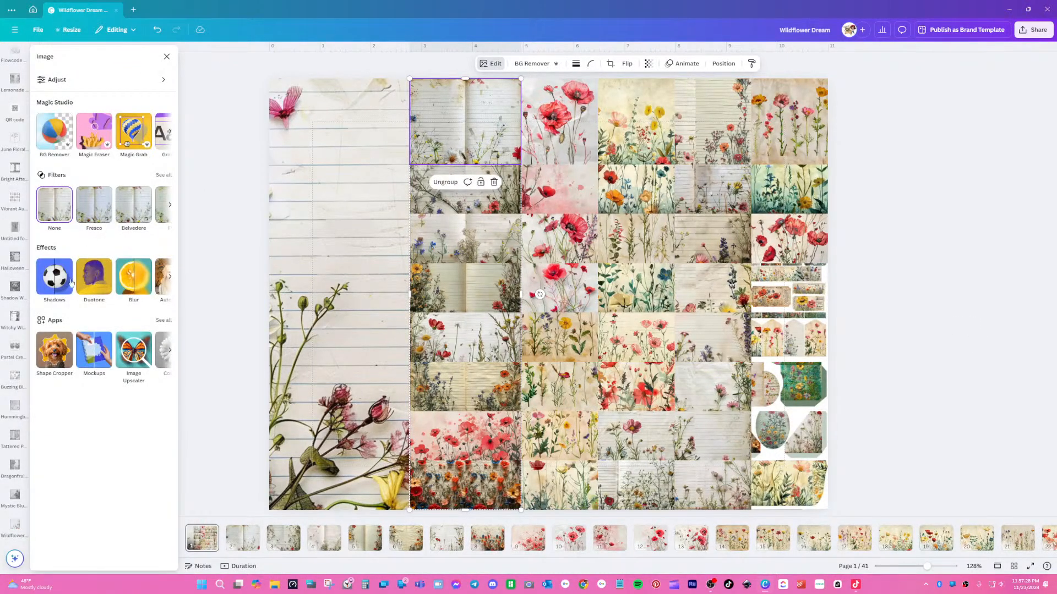
pyautogui.click(55, 276)
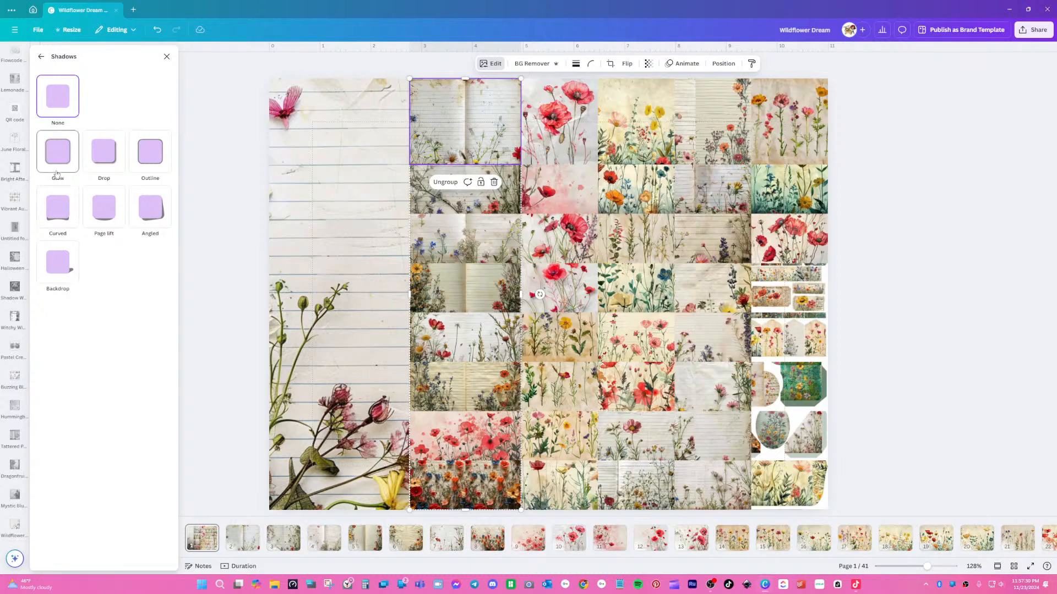
pyautogui.click(58, 151)
pyautogui.click(419, 205)
pyautogui.click(54, 159)
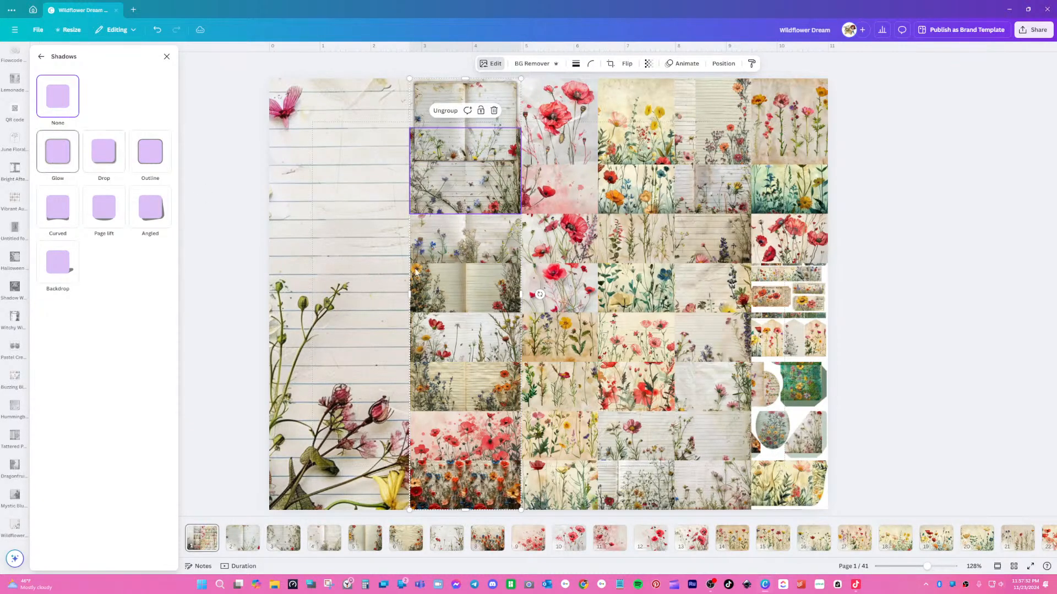
pyautogui.click(445, 254)
pyautogui.click(54, 156)
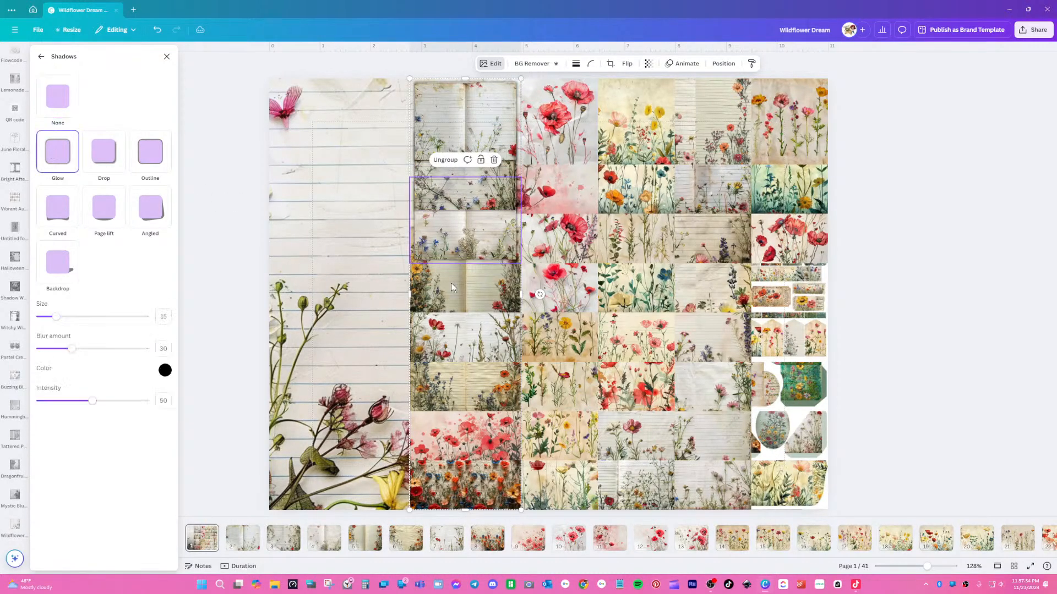
pyautogui.click(454, 288)
pyautogui.click(53, 156)
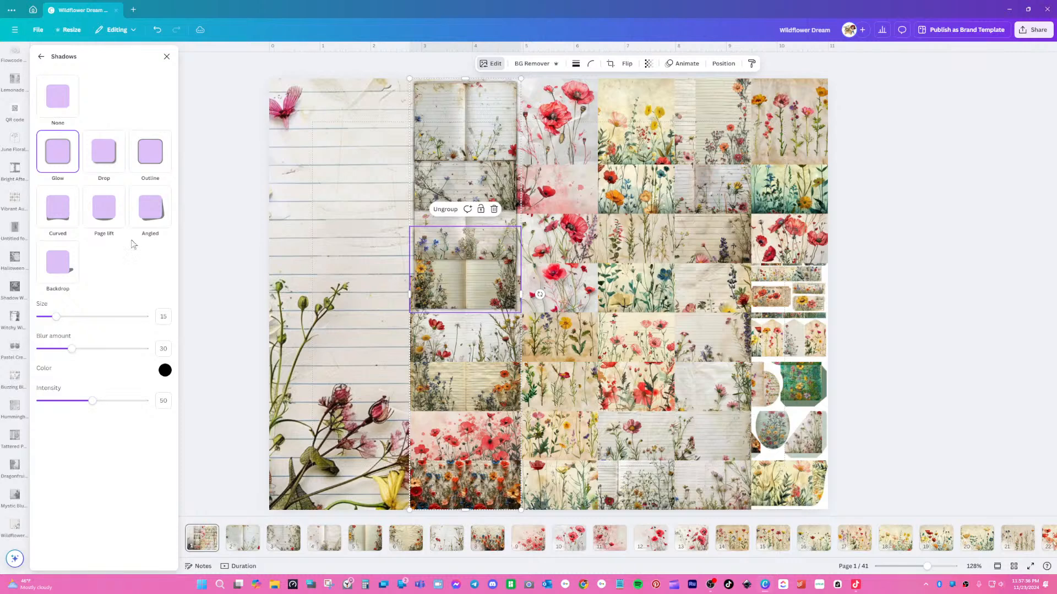
# - Give the four lower images of the first thumbnail column the Glow shadow, down to the dark flower meadow
pyautogui.click(454, 308)
pyautogui.click(53, 156)
pyautogui.click(435, 344)
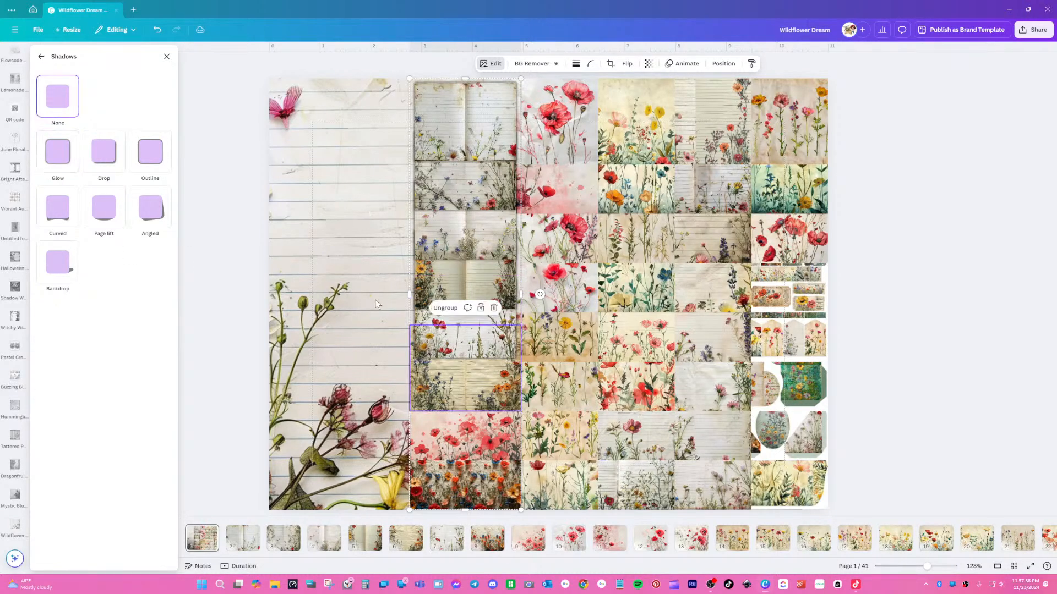
pyautogui.click(55, 155)
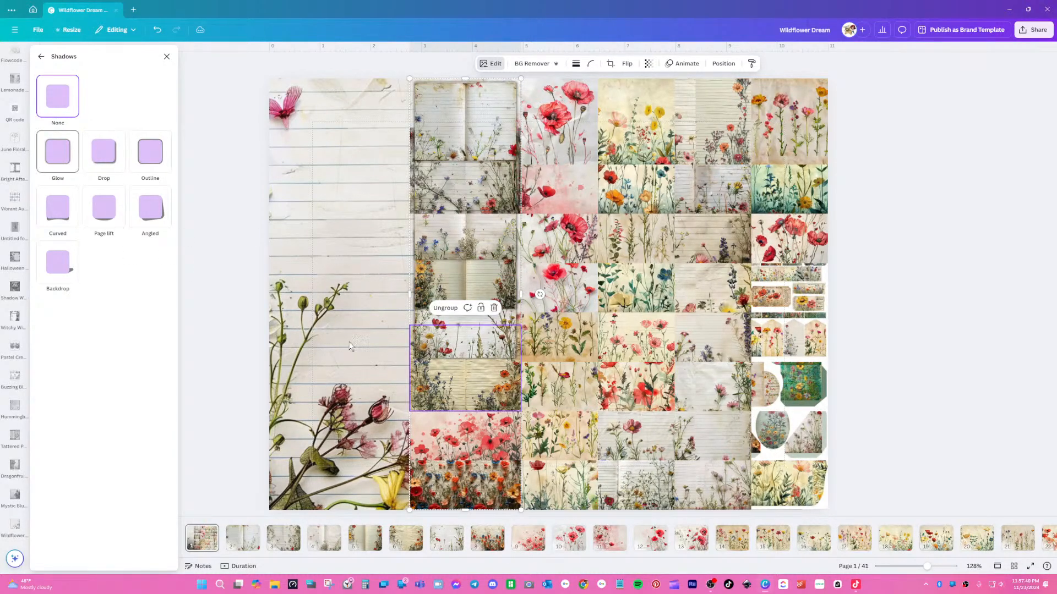
pyautogui.click(460, 437)
pyautogui.click(54, 157)
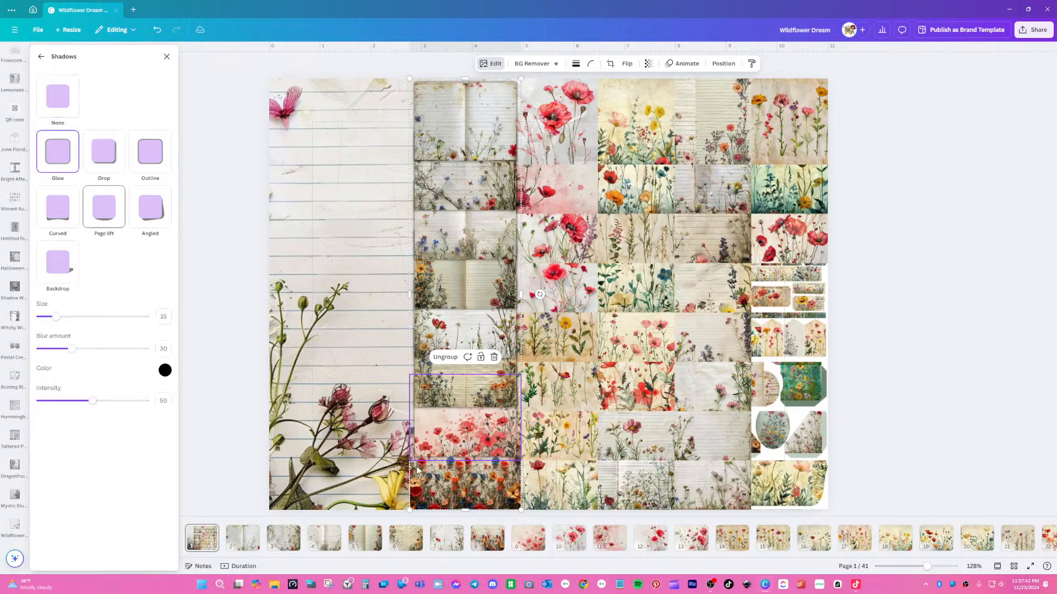
pyautogui.click(453, 503)
pyautogui.click(53, 157)
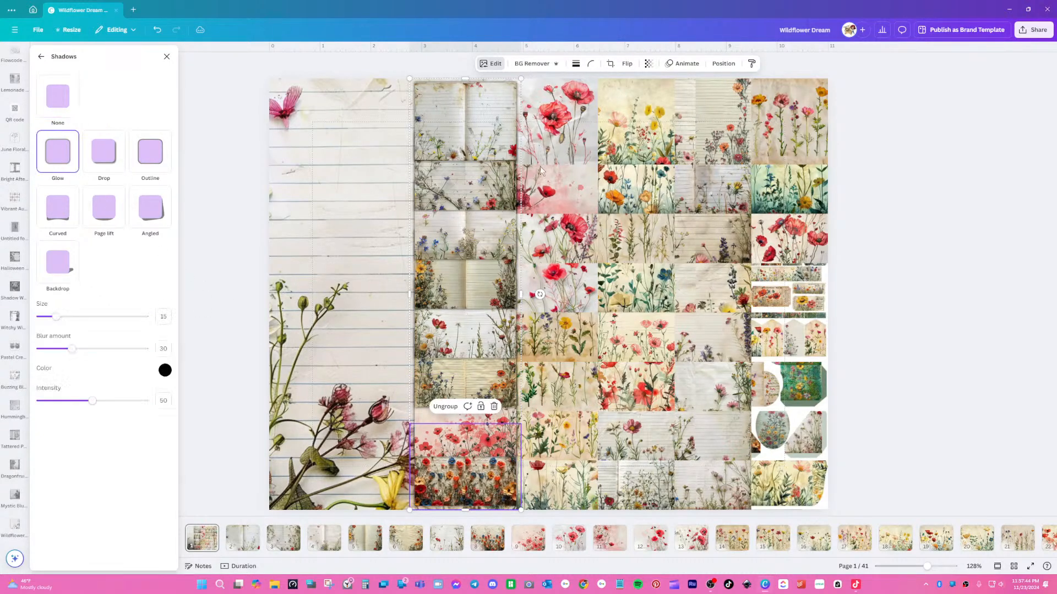
# - Apply the Glow shadow to each of the top four poppy images in the second thumbnail column
pyautogui.click(553, 154)
pyautogui.click(53, 157)
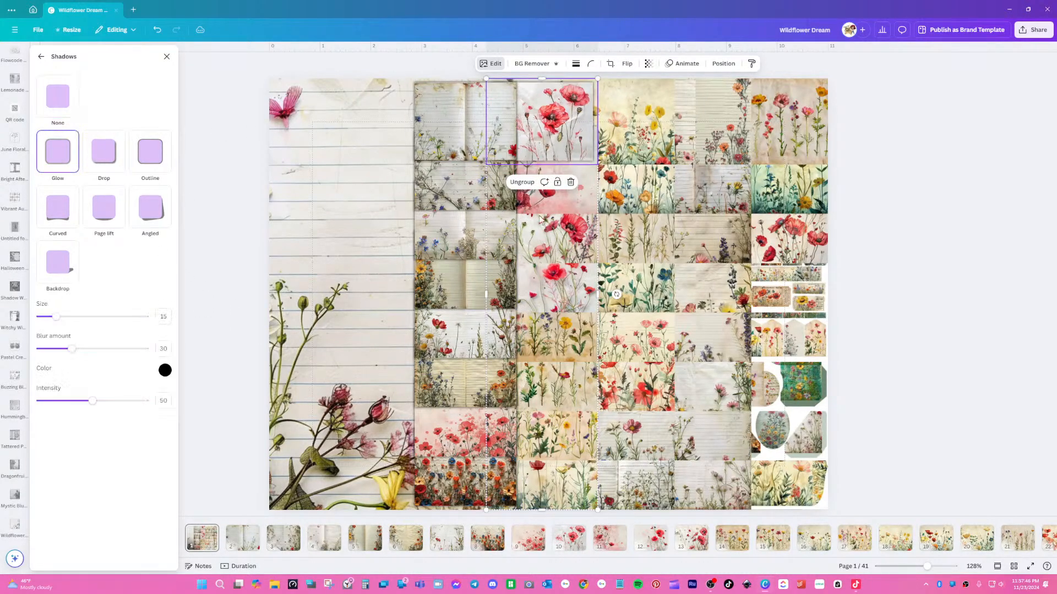
pyautogui.click(569, 205)
pyautogui.click(55, 157)
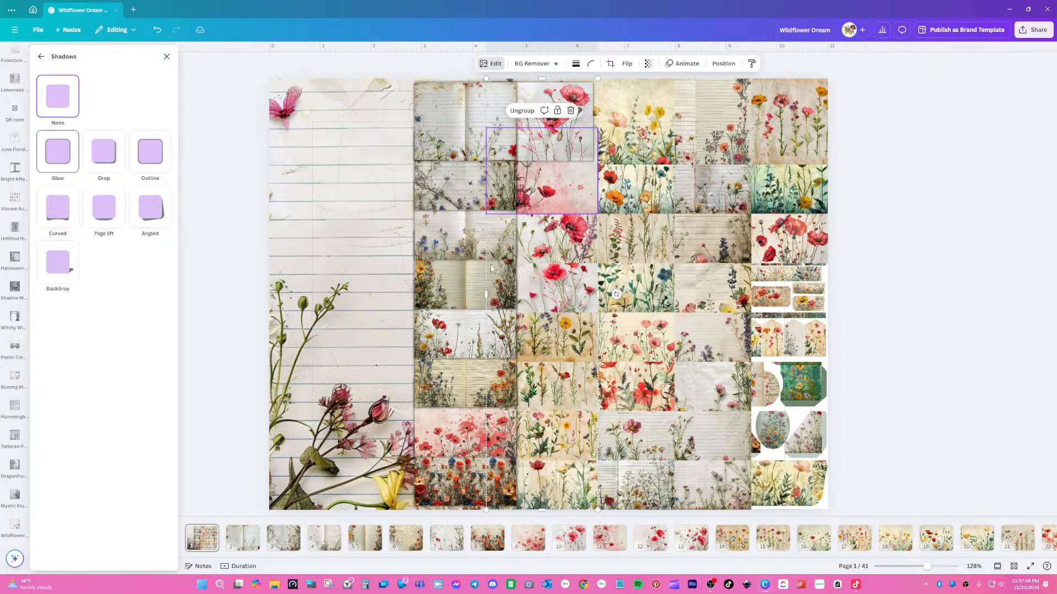
pyautogui.click(539, 244)
pyautogui.click(55, 156)
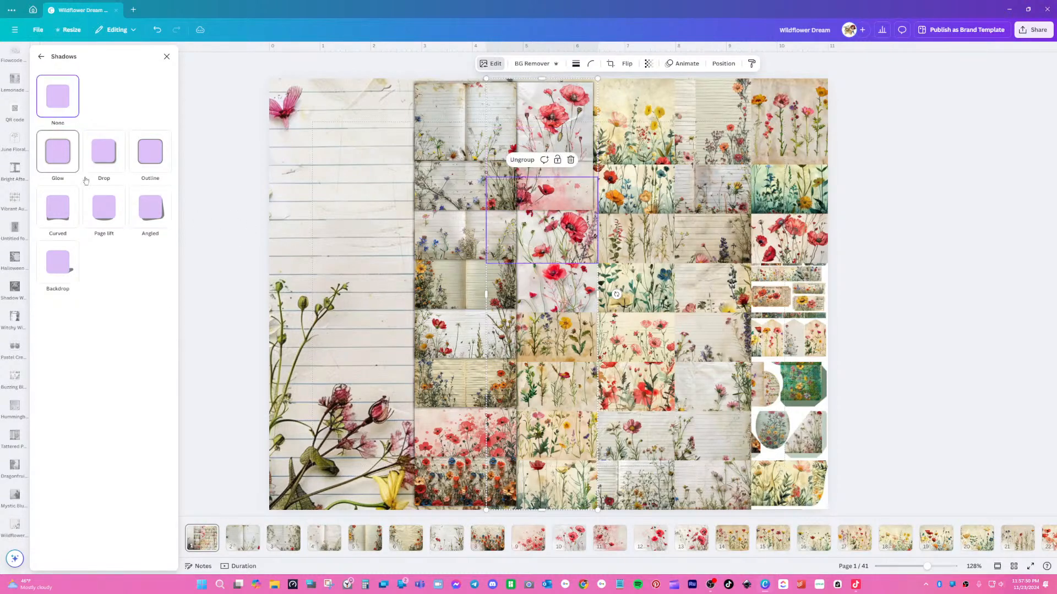
pyautogui.click(572, 292)
pyautogui.click(55, 156)
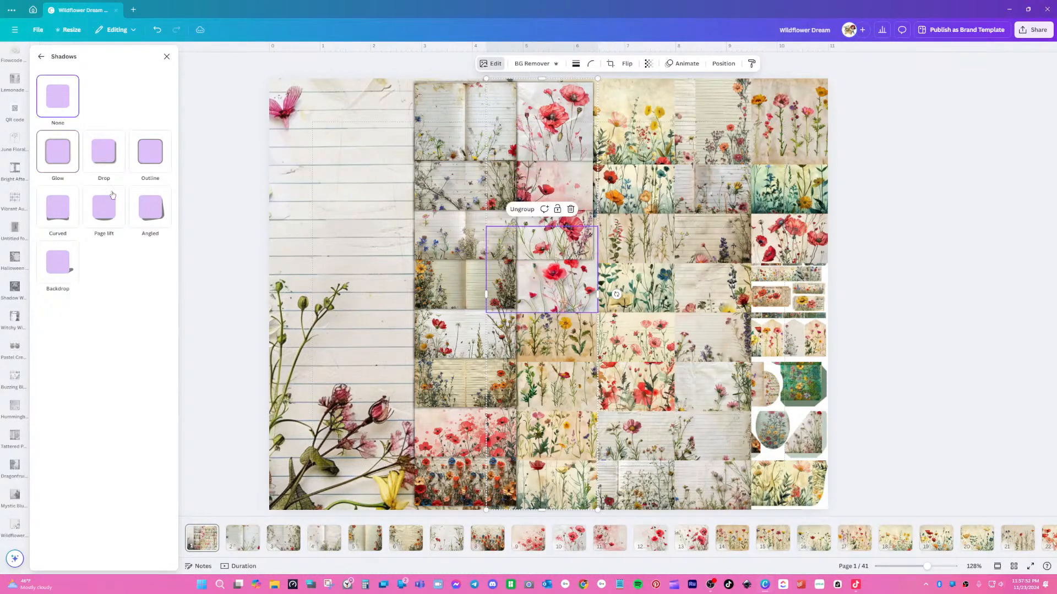
# - Add the Glow shadow to the four lower images of the second thumbnail column
pyautogui.click(542, 325)
pyautogui.click(58, 157)
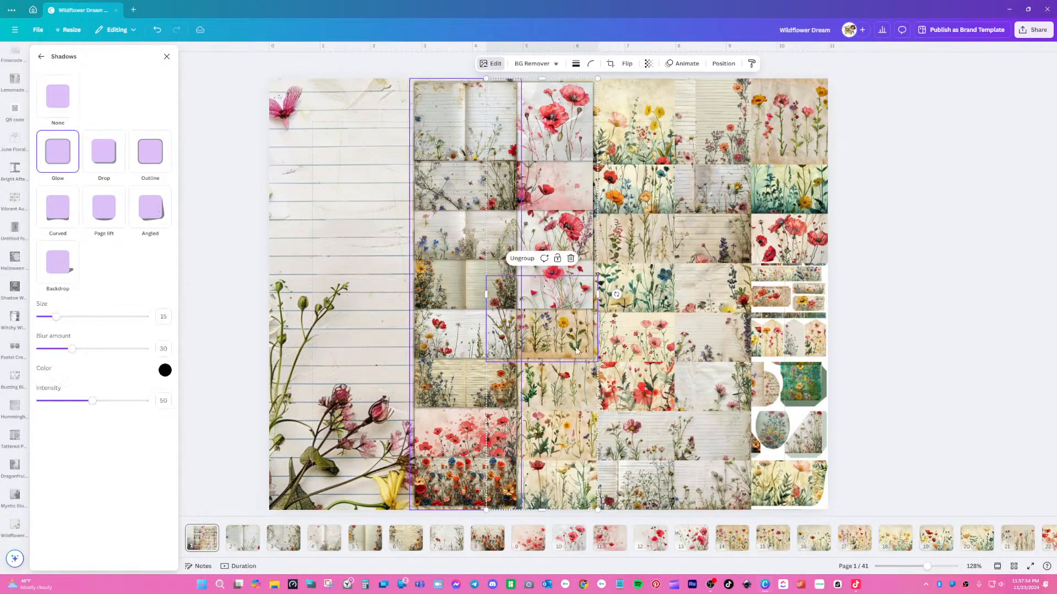
pyautogui.click(573, 375)
pyautogui.click(60, 165)
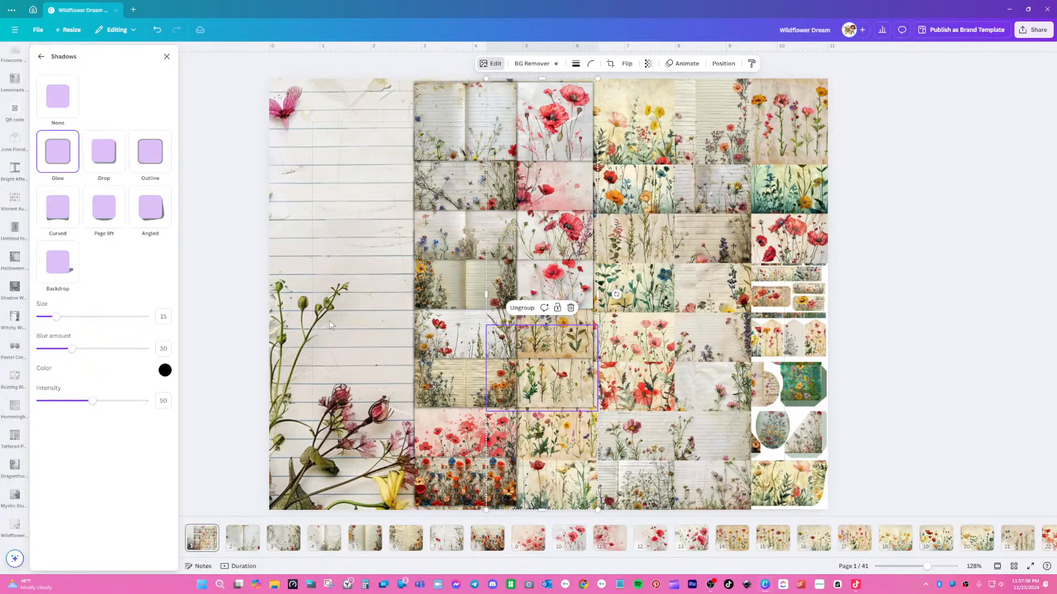
pyautogui.click(546, 430)
pyautogui.click(58, 152)
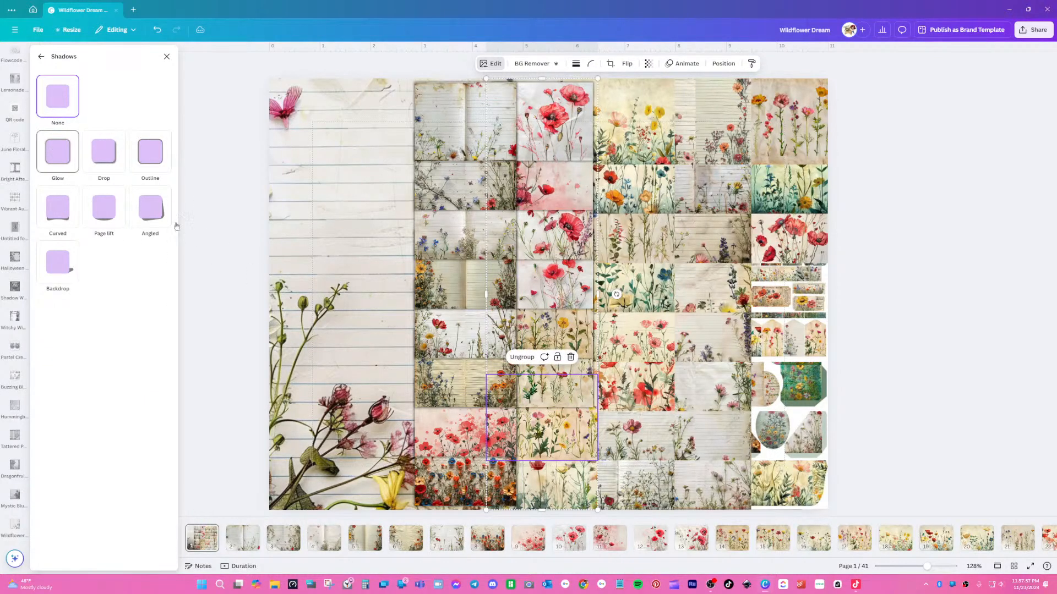
pyautogui.click(565, 488)
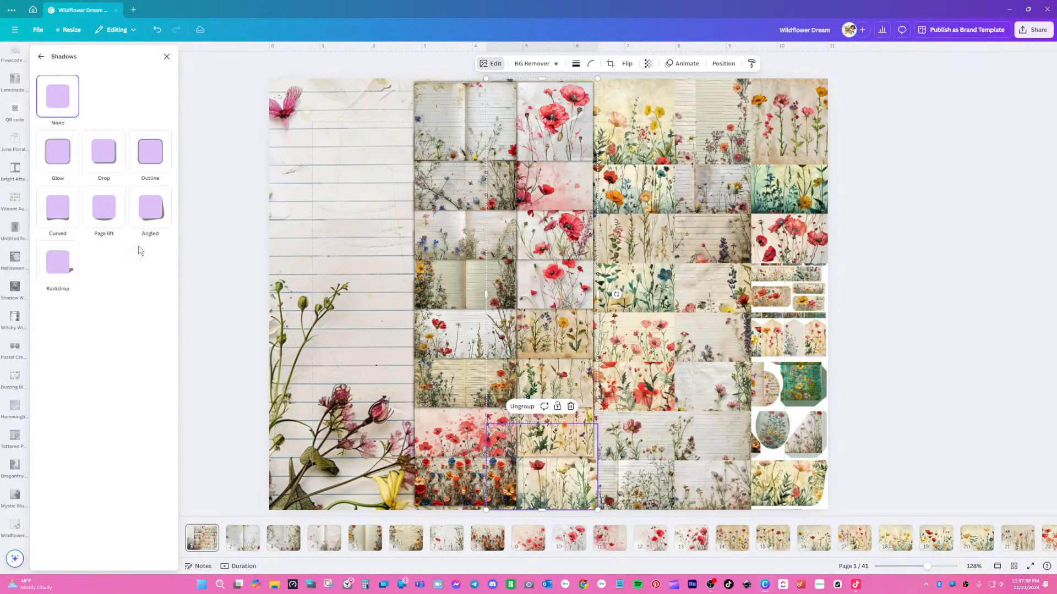
# - Apply the Glow shadow to each of the top four images in the third thumbnail column
pyautogui.click(643, 118)
pyautogui.click(57, 152)
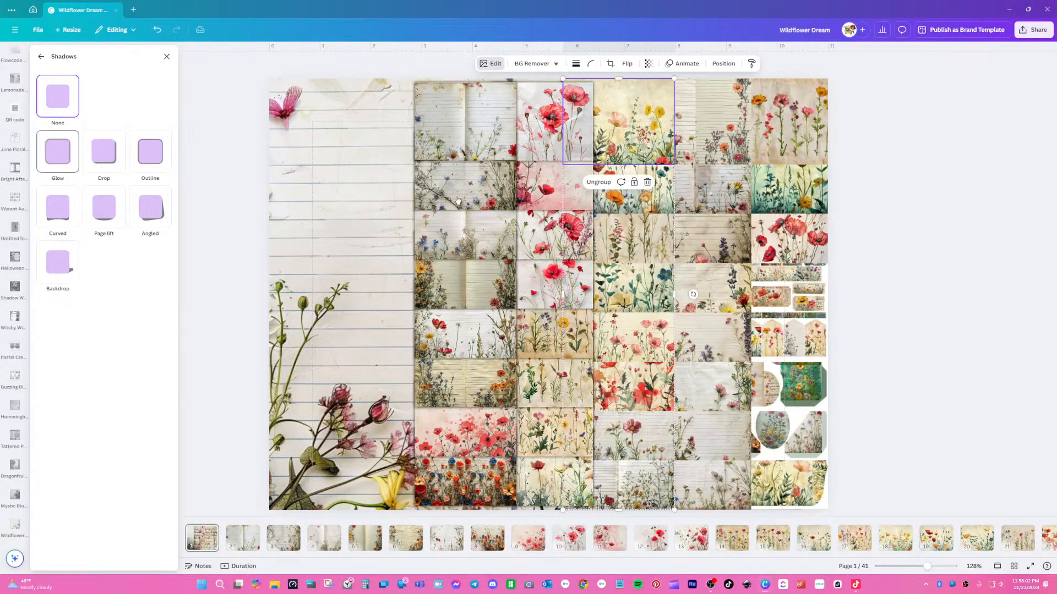
pyautogui.click(653, 204)
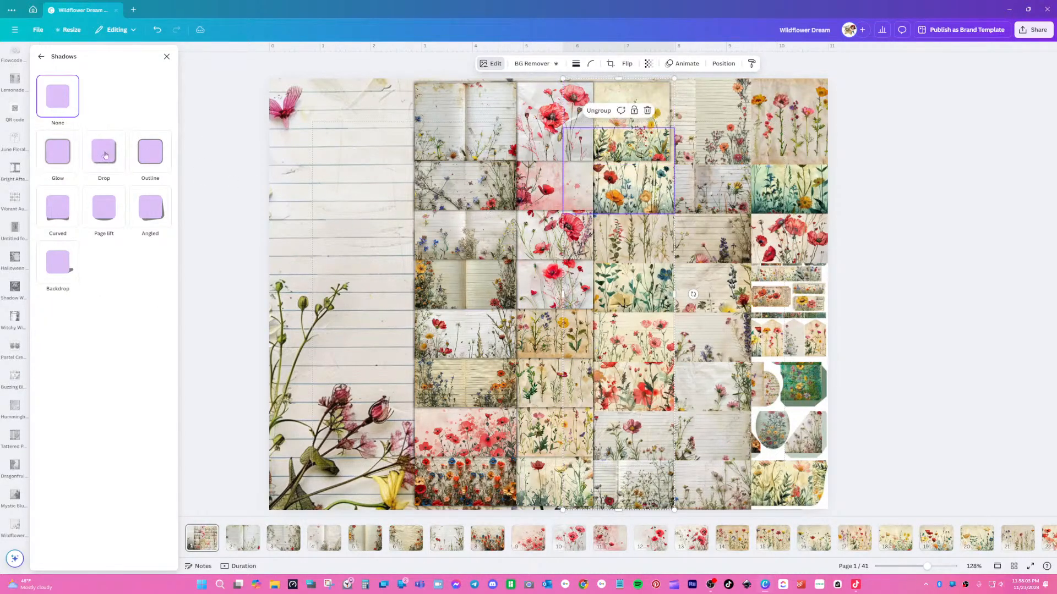
pyautogui.click(632, 245)
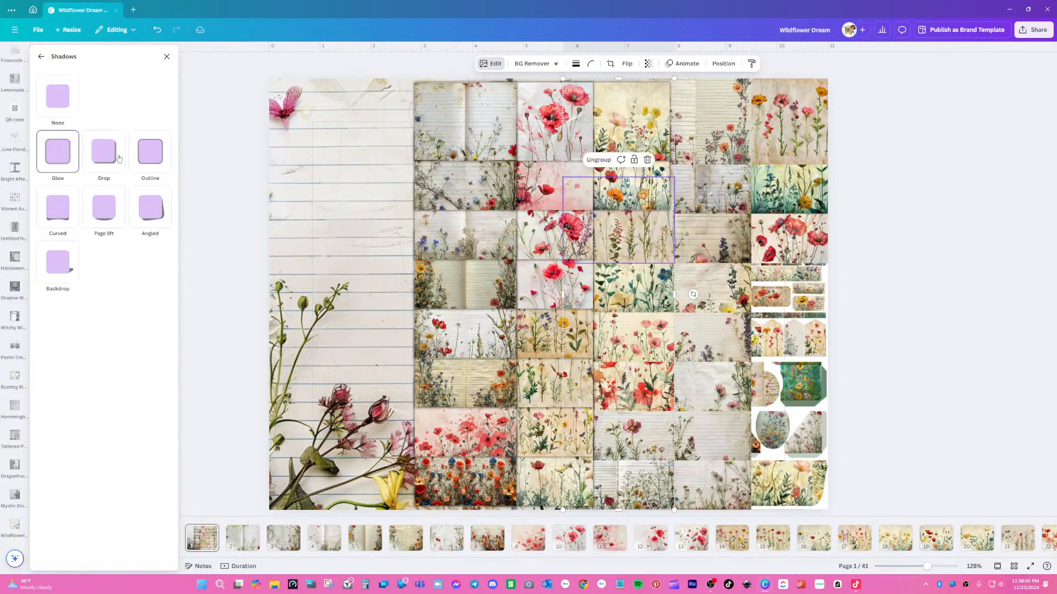
pyautogui.click(639, 298)
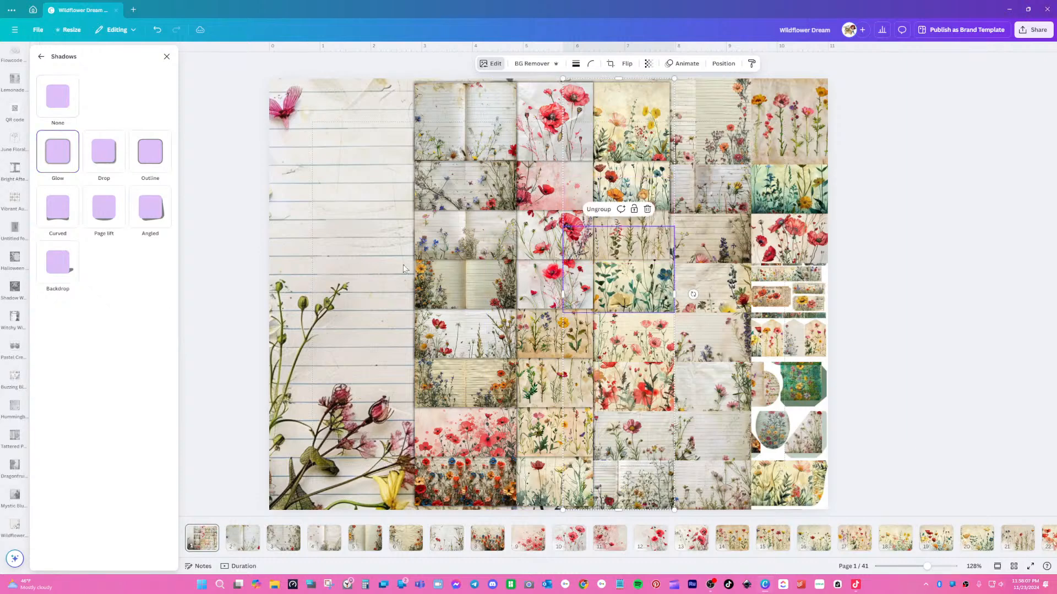
# - Add the Glow shadow to the four lower images of the third thumbnail column
pyautogui.click(570, 354)
pyautogui.click(61, 158)
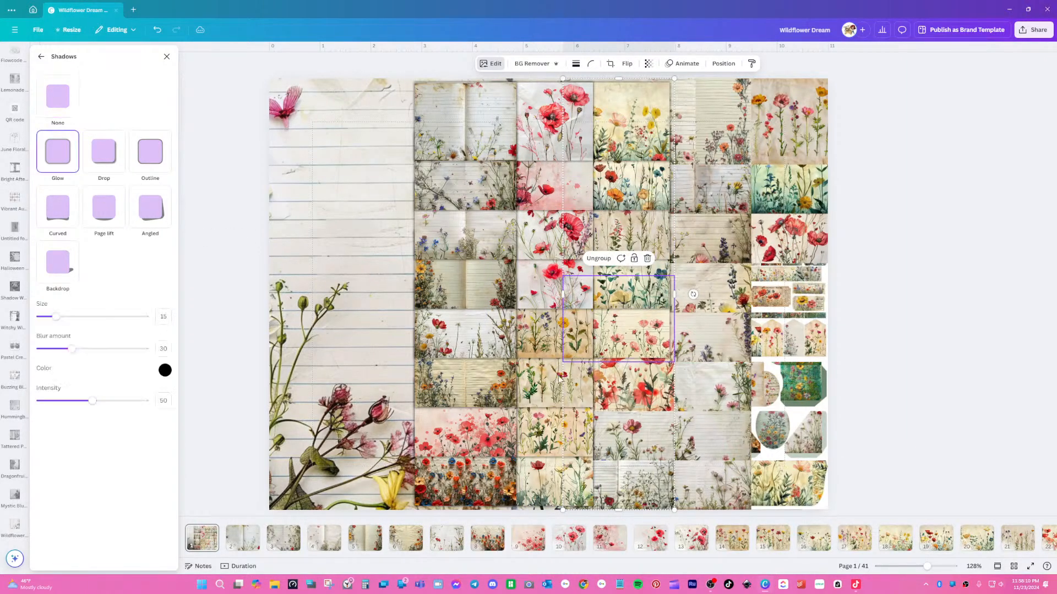
pyautogui.press('Tab')
pyautogui.click(58, 151)
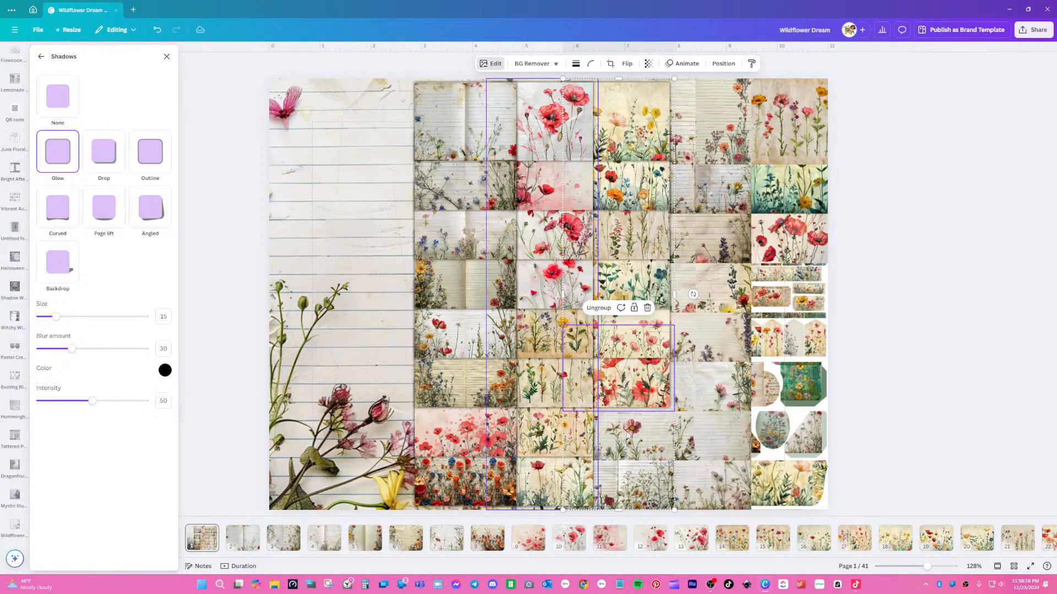
pyautogui.press('Tab')
pyautogui.click(58, 151)
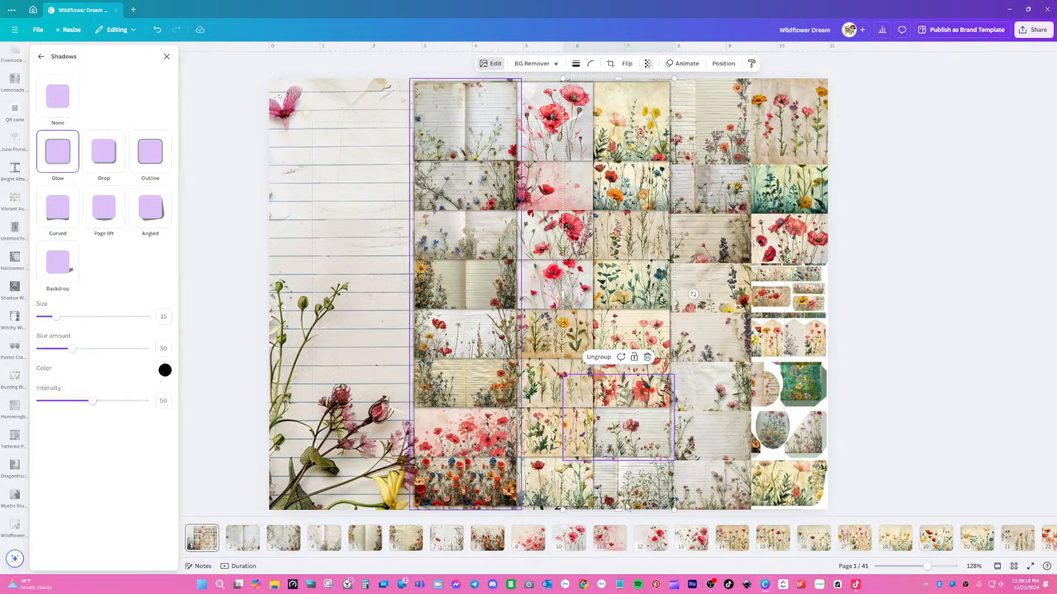
pyautogui.press('Tab')
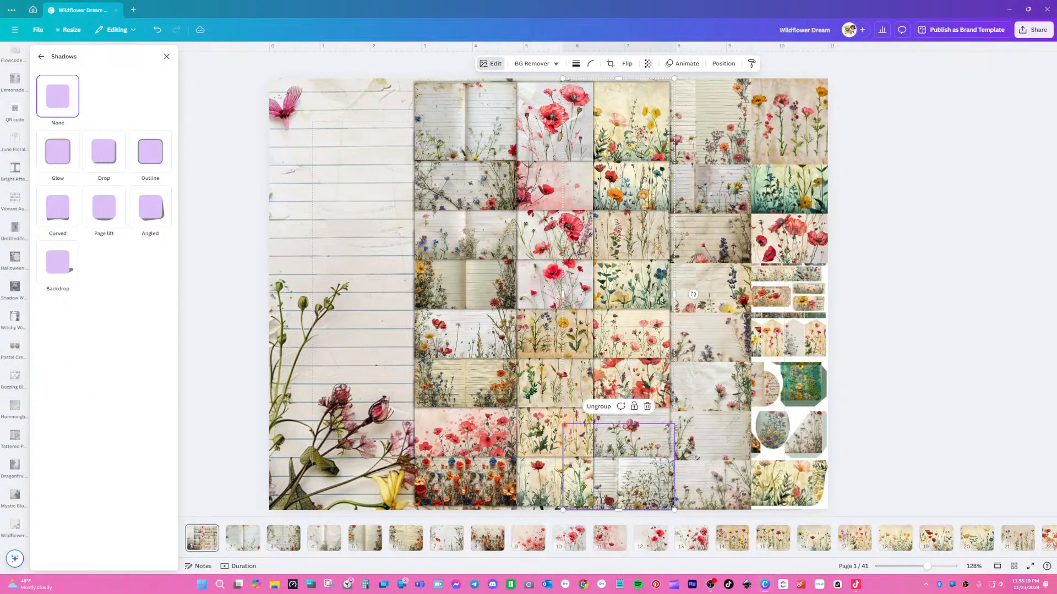
pyautogui.click(58, 151)
# - Apply the Glow shadow to the second, third and fourth images from the top of the fourth thumbnail column
pyautogui.click(703, 114)
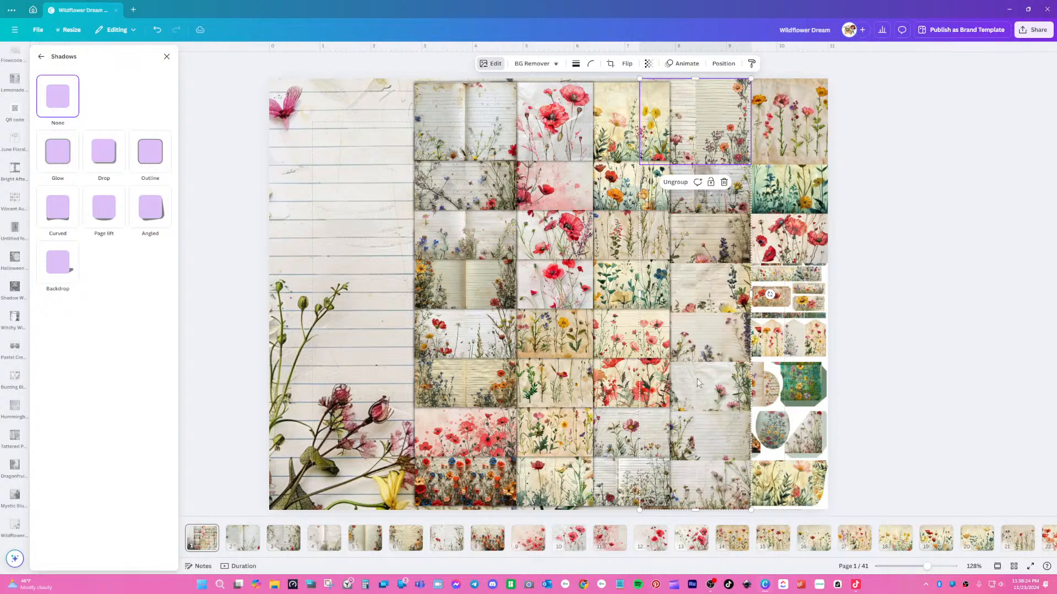
pyautogui.click(744, 203)
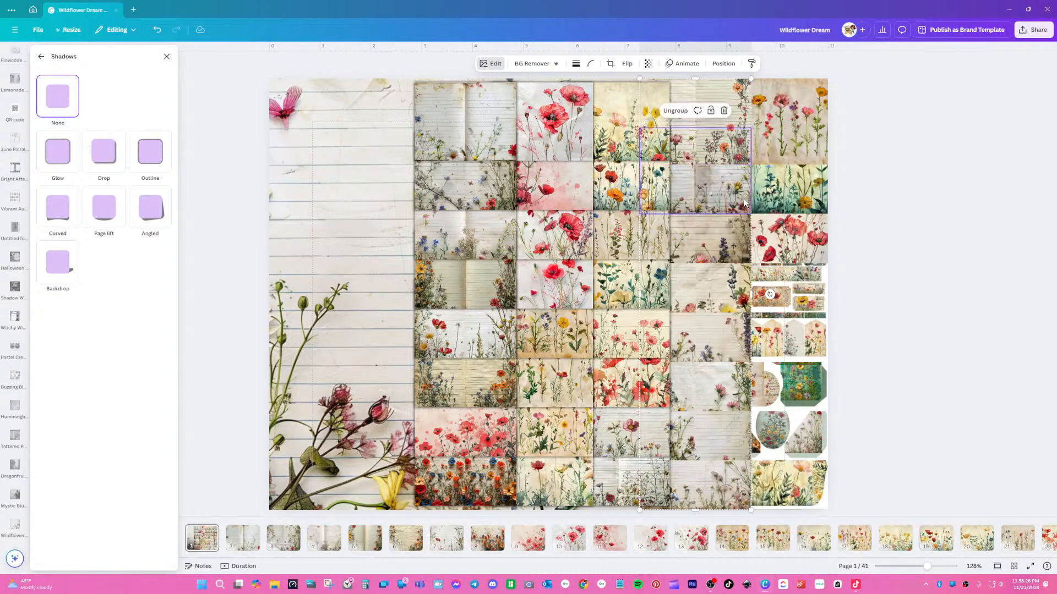
pyautogui.click(104, 151)
pyautogui.click(73, 160)
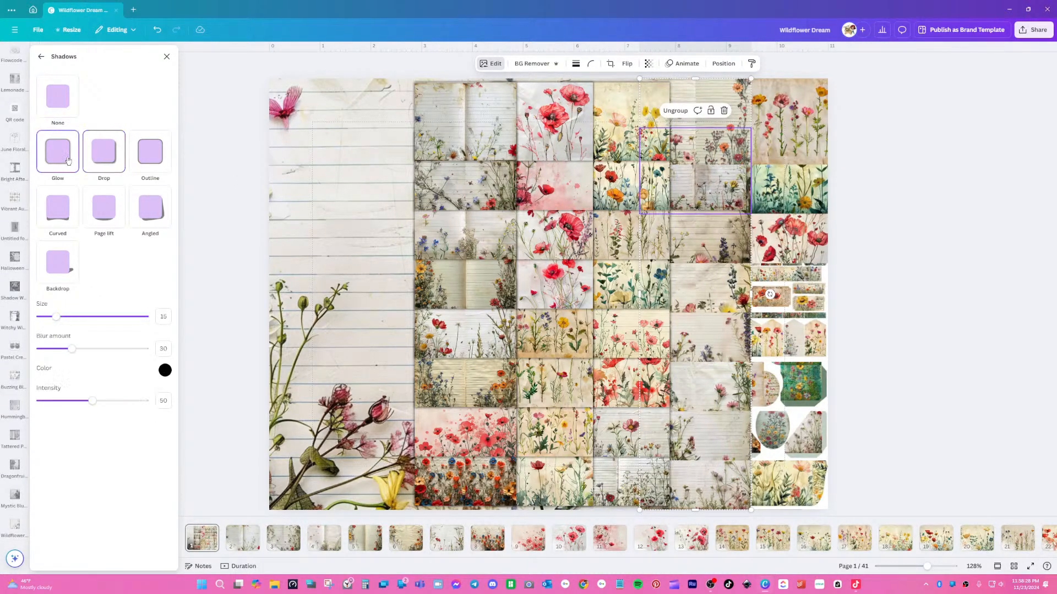
pyautogui.click(724, 252)
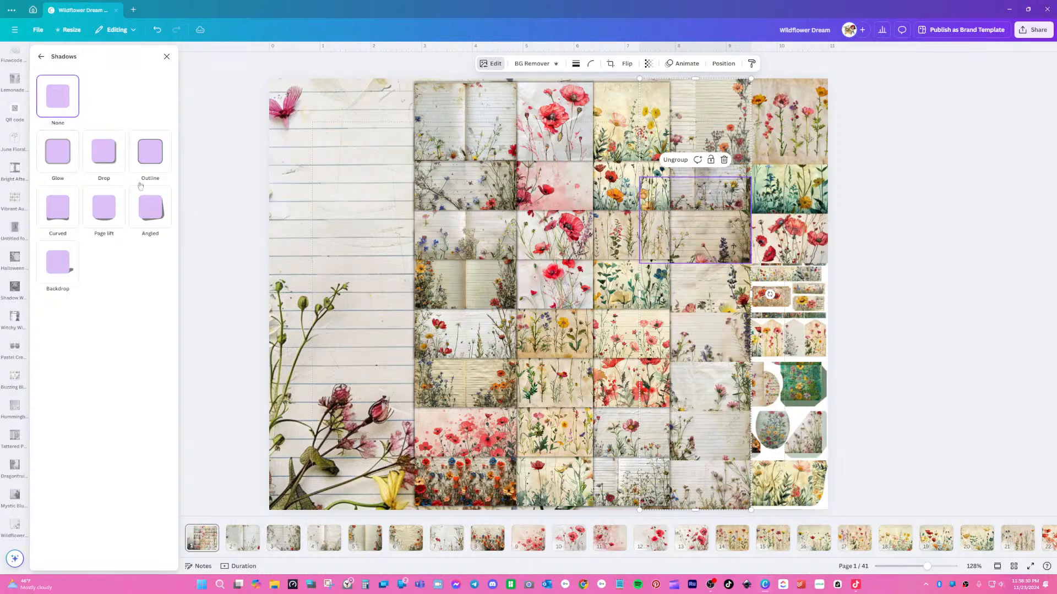
pyautogui.click(722, 298)
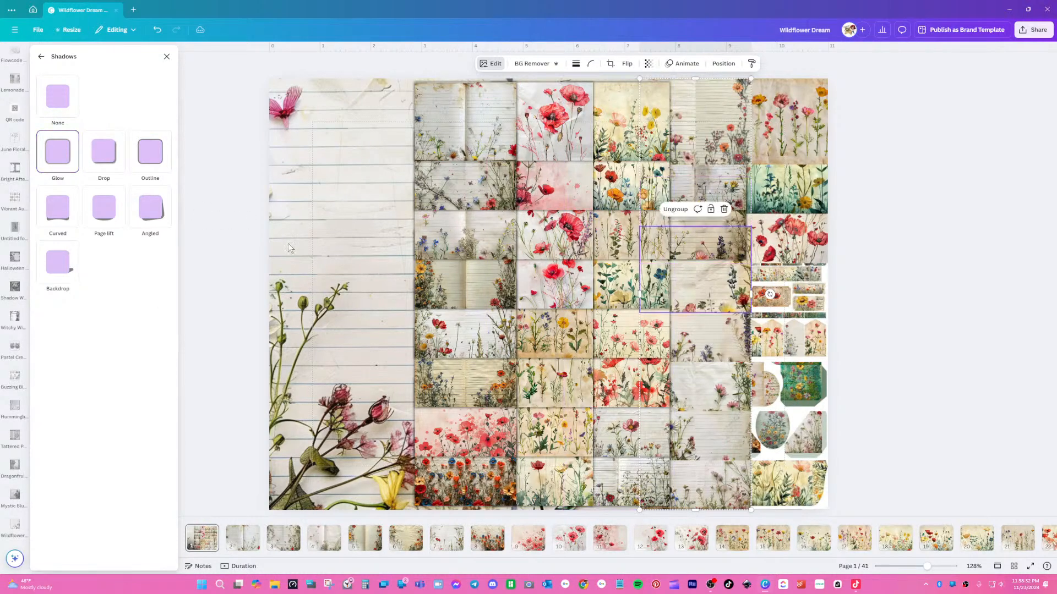
pyautogui.click(67, 165)
# - Add the Glow shadow to the four lower images of the fourth thumbnail column
pyautogui.click(722, 342)
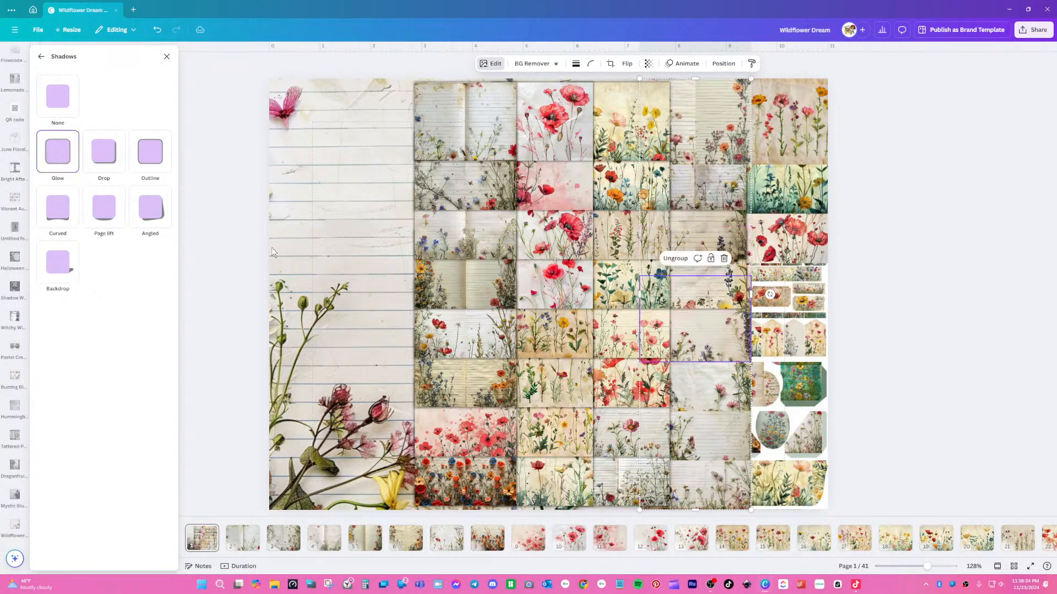
pyautogui.click(64, 166)
pyautogui.click(712, 379)
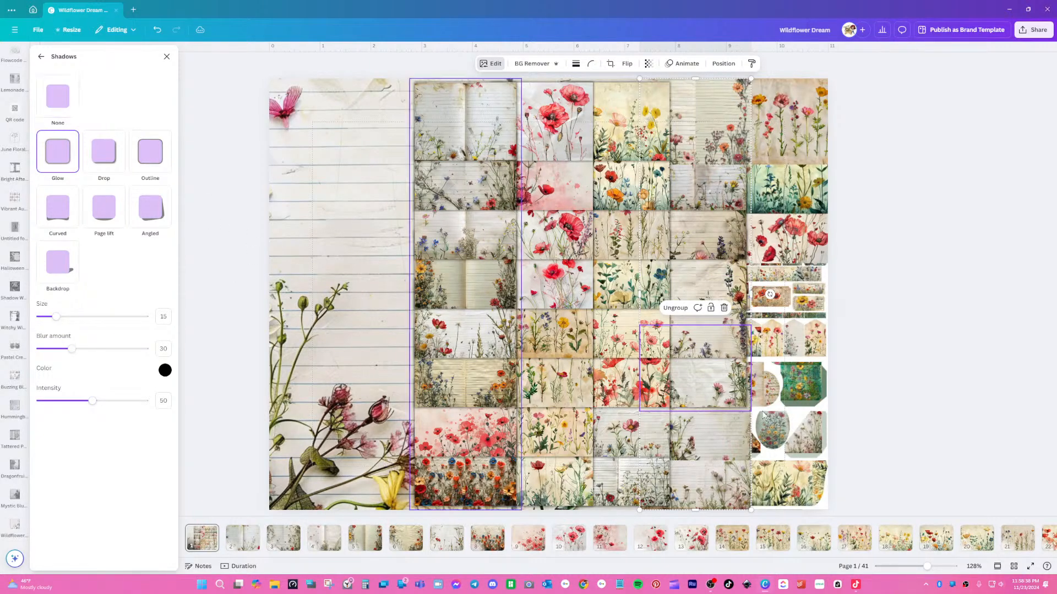
pyautogui.click(721, 434)
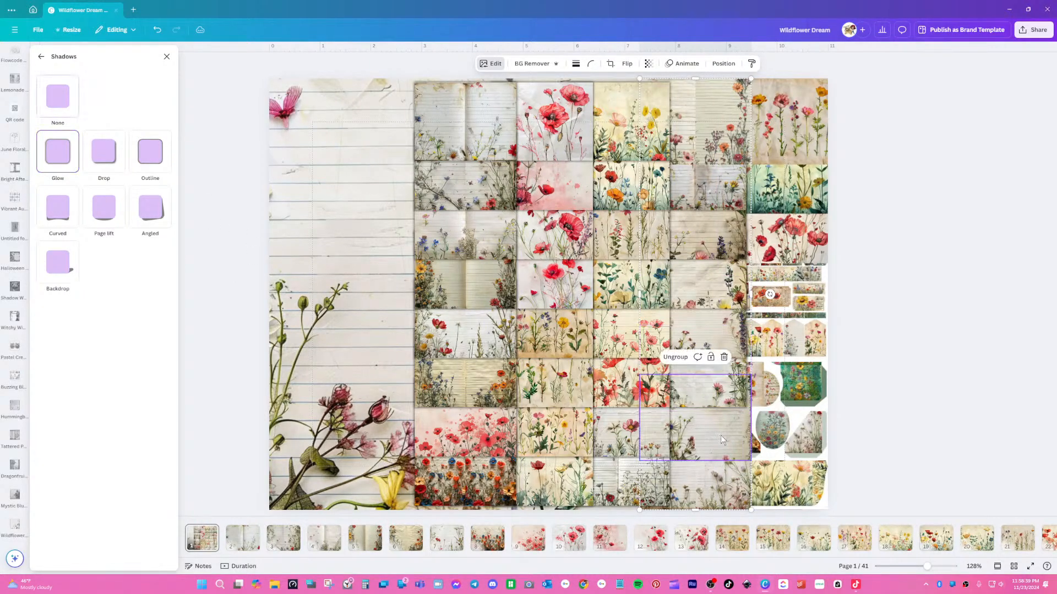
pyautogui.click(56, 155)
pyautogui.click(706, 482)
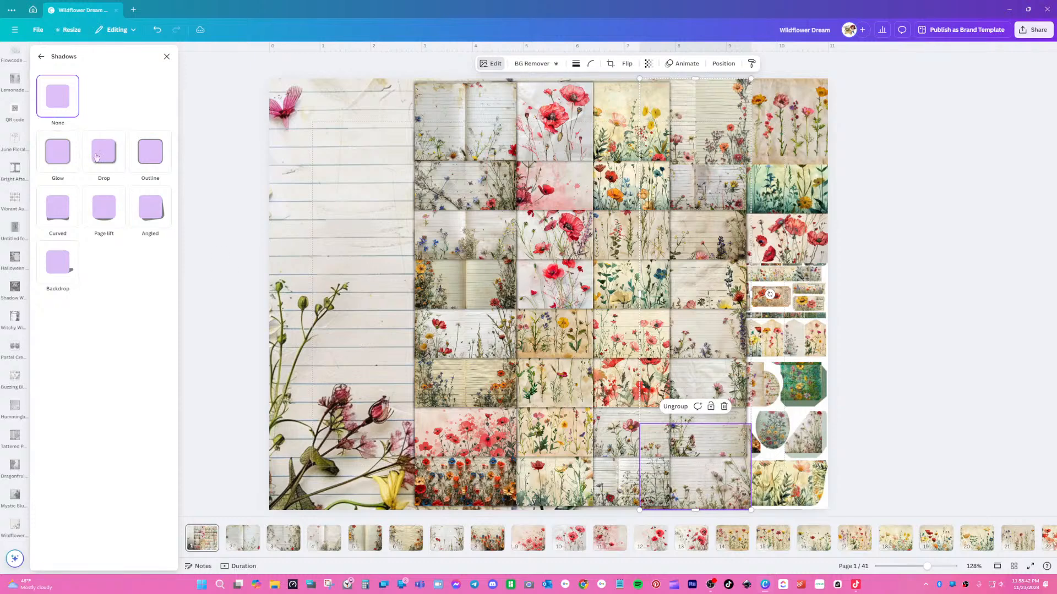
pyautogui.click(65, 155)
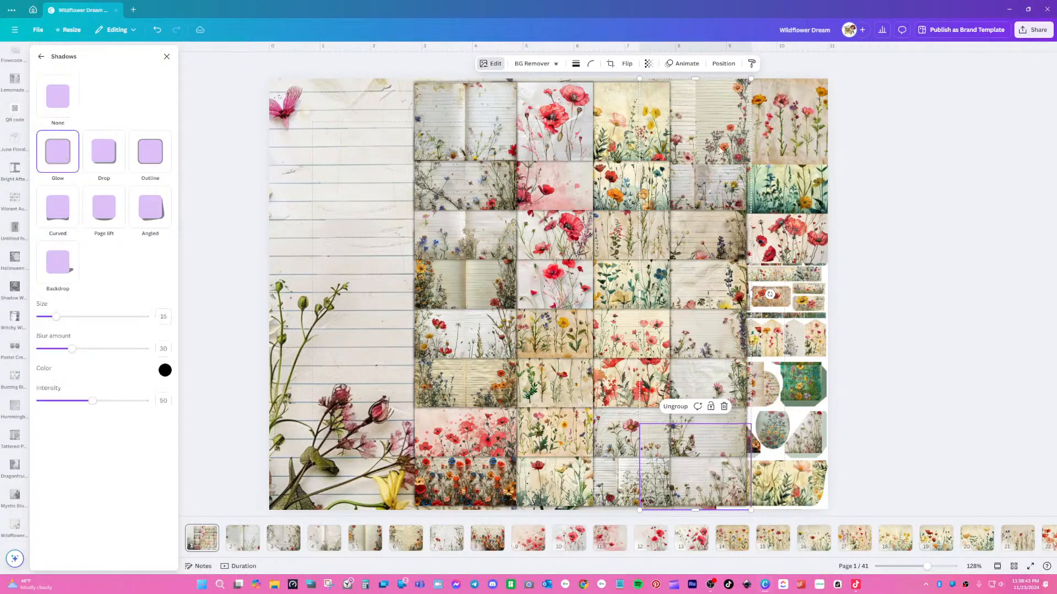
# - Apply the Glow shadow to each of the top four images in the fifth thumbnail column
pyautogui.click(797, 116)
pyautogui.click(58, 153)
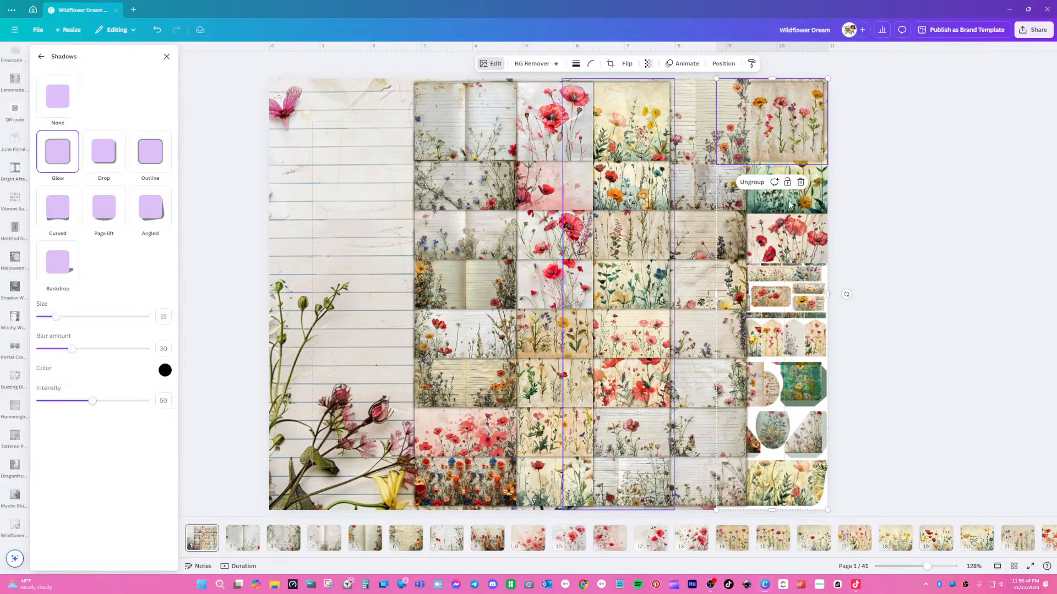
pyautogui.click(750, 201)
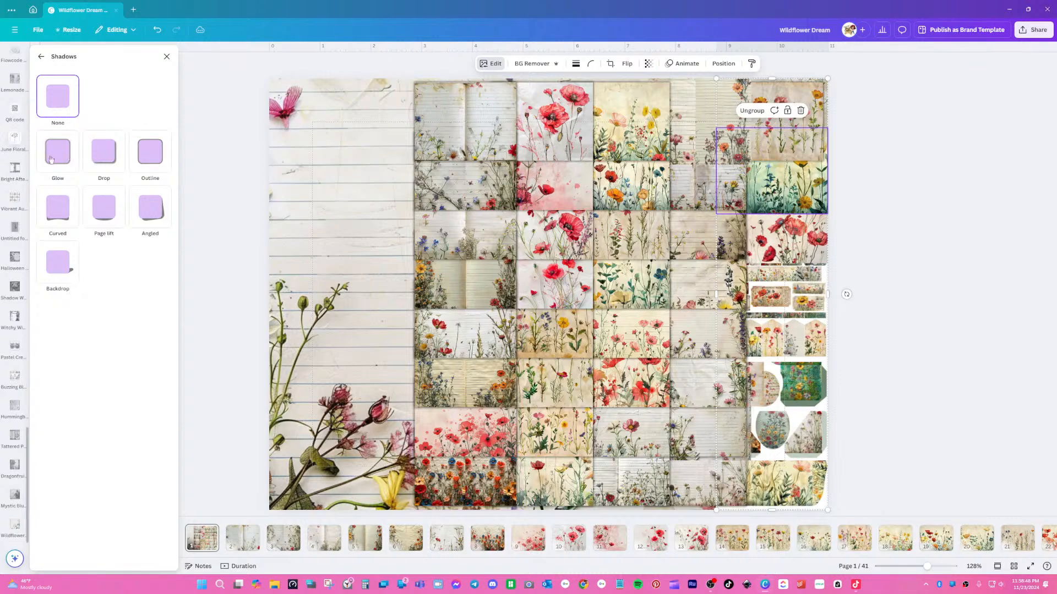
pyautogui.click(720, 240)
pyautogui.click(62, 160)
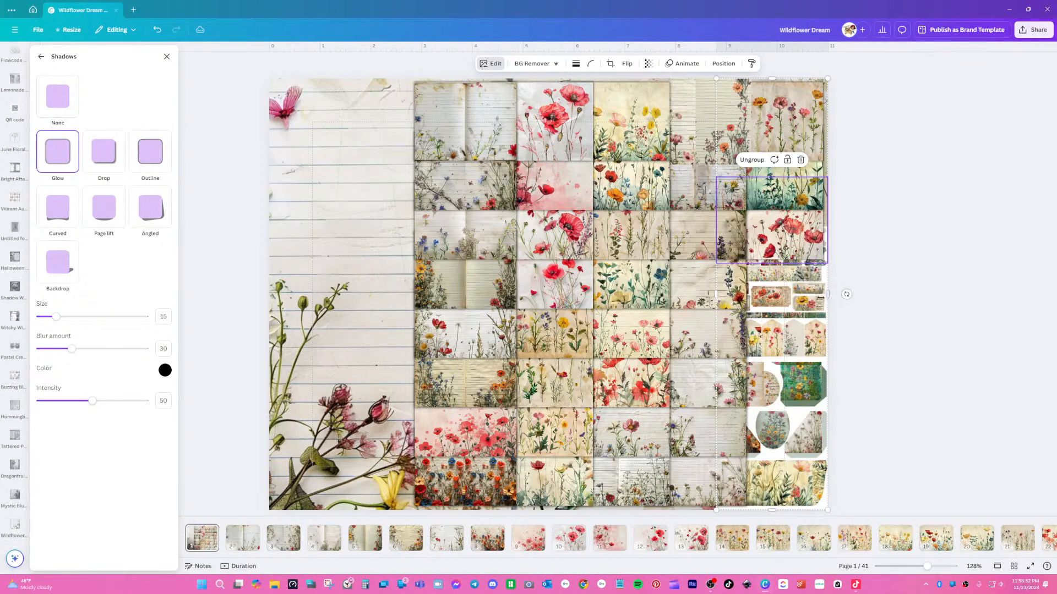
pyautogui.click(809, 303)
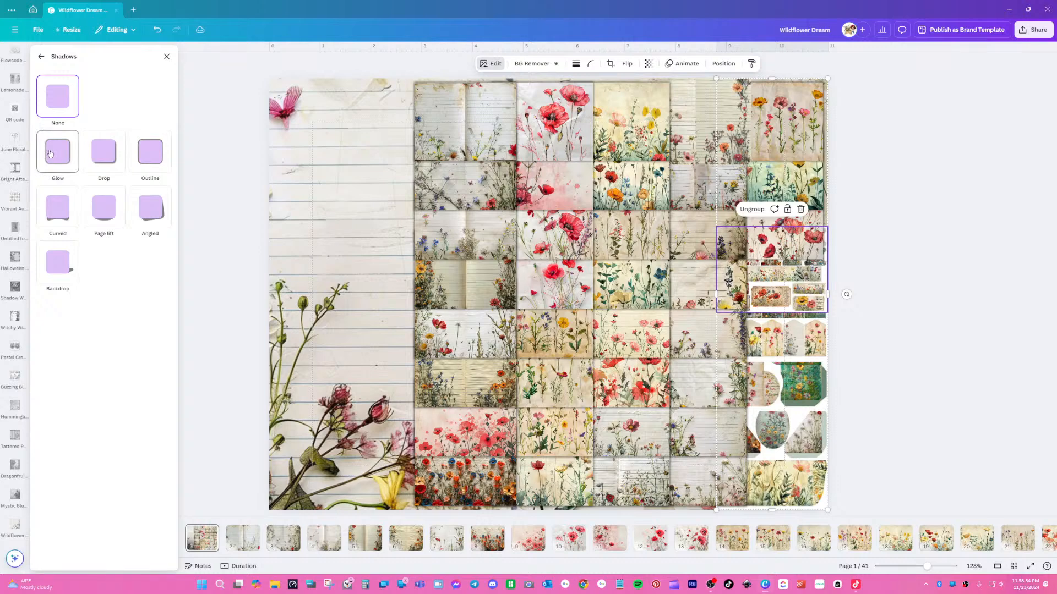
pyautogui.click(68, 175)
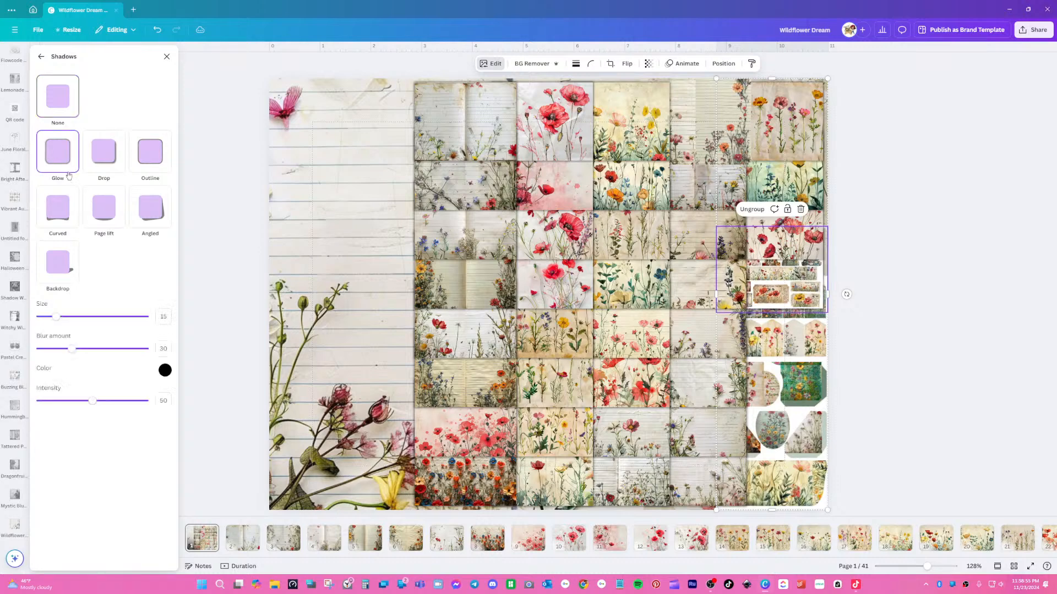
# - Add the Glow shadow to the four lower images of the fifth thumbnail column and clear the selection
pyautogui.click(800, 345)
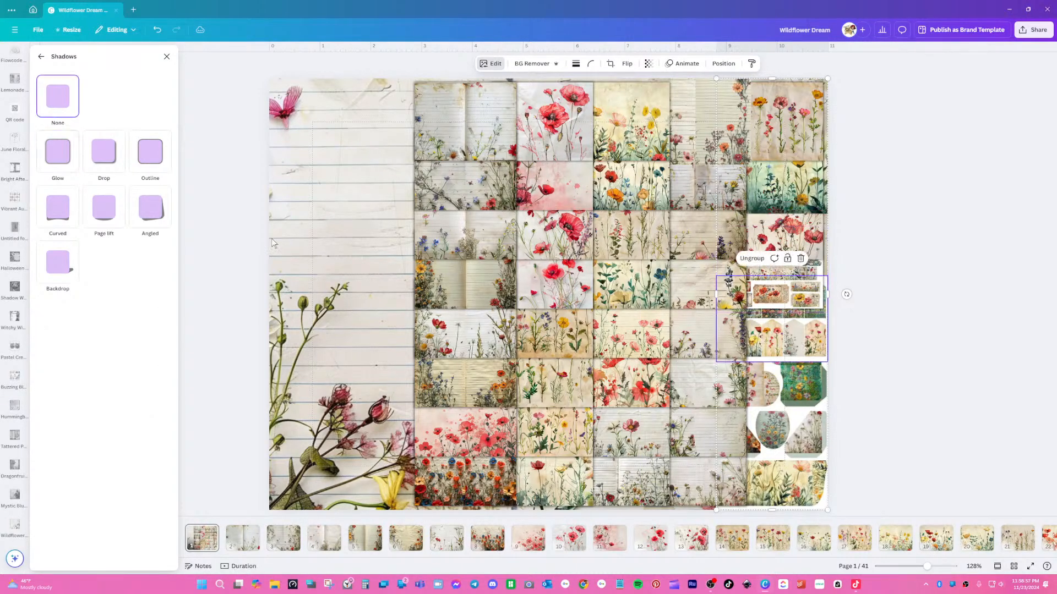
pyautogui.click(813, 395)
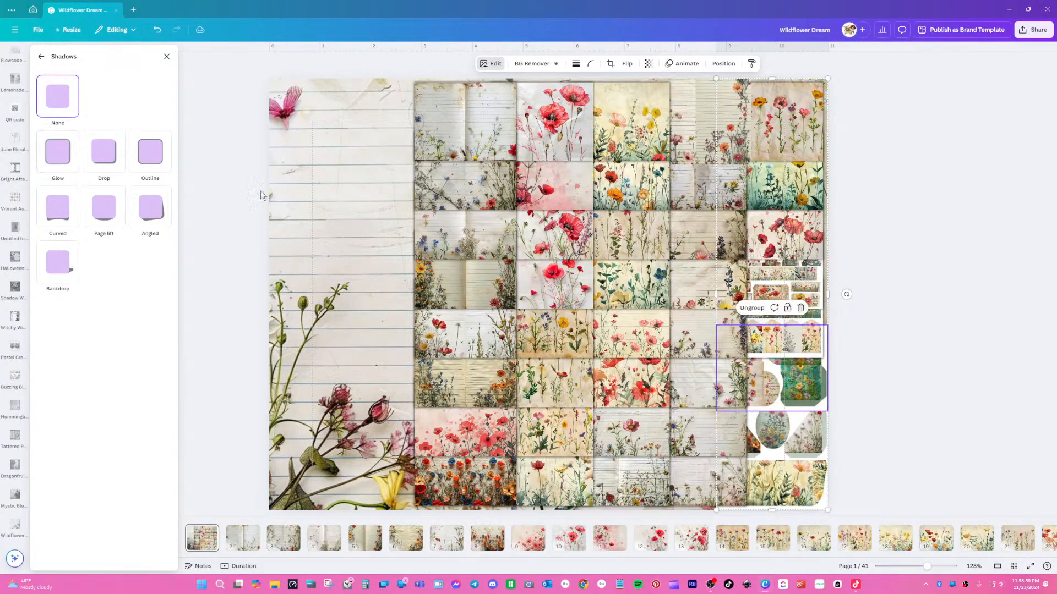
pyautogui.click(794, 433)
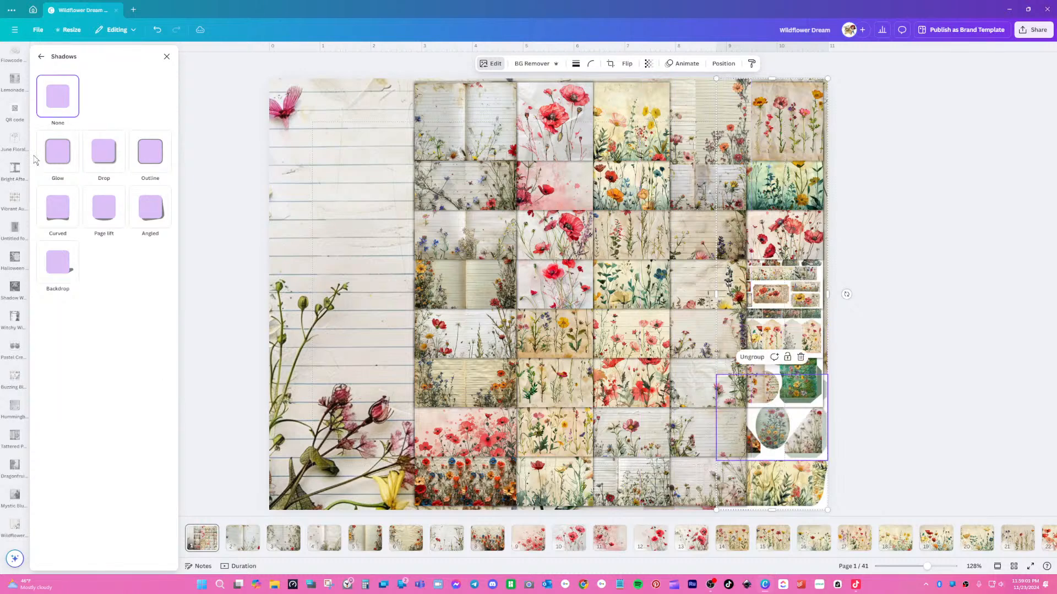
pyautogui.click(776, 464)
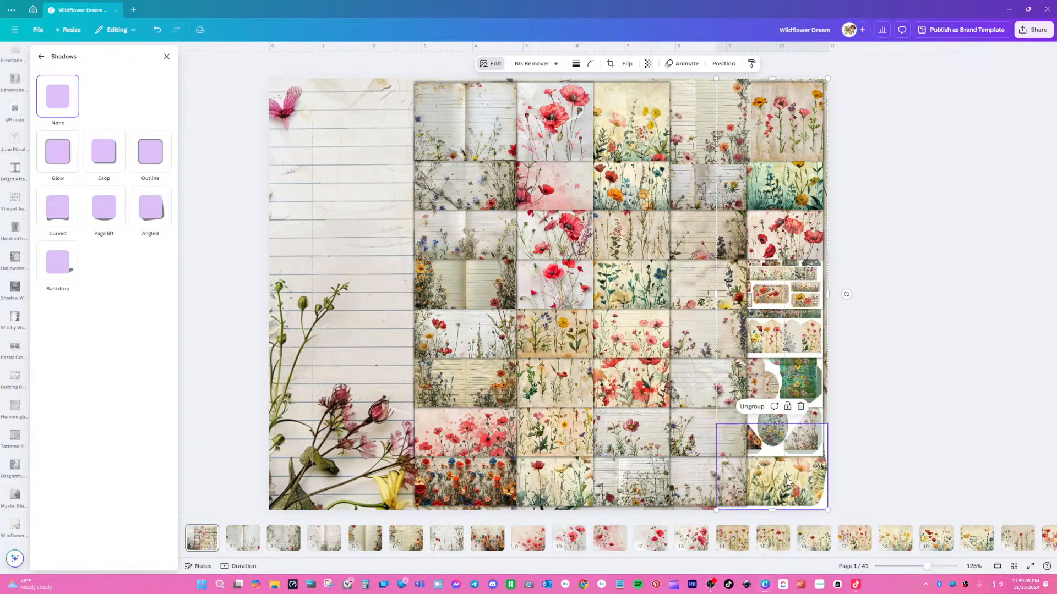
pyautogui.click(56, 156)
pyautogui.click(947, 439)
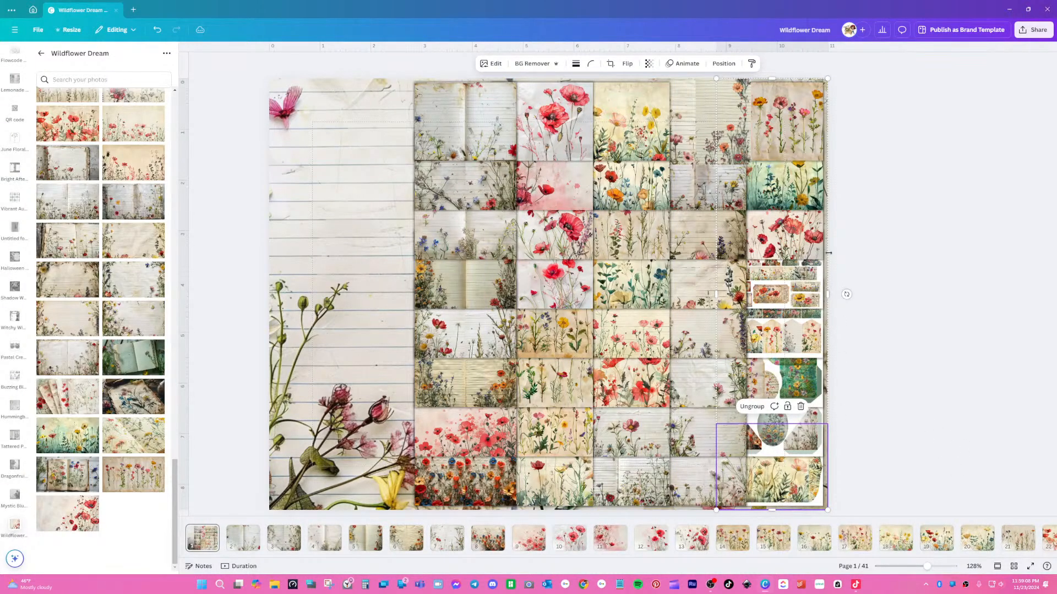
# - Apply the Glow shadow to the top image of the fourth thumbnail column and deselect it
pyautogui.click(729, 125)
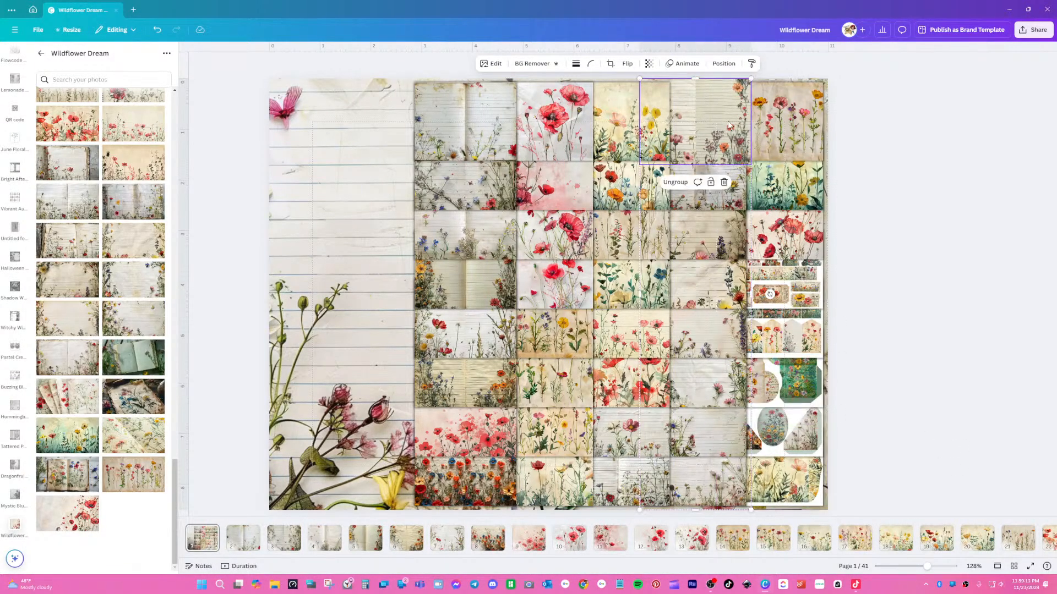
pyautogui.click(492, 63)
pyautogui.click(60, 275)
pyautogui.click(57, 151)
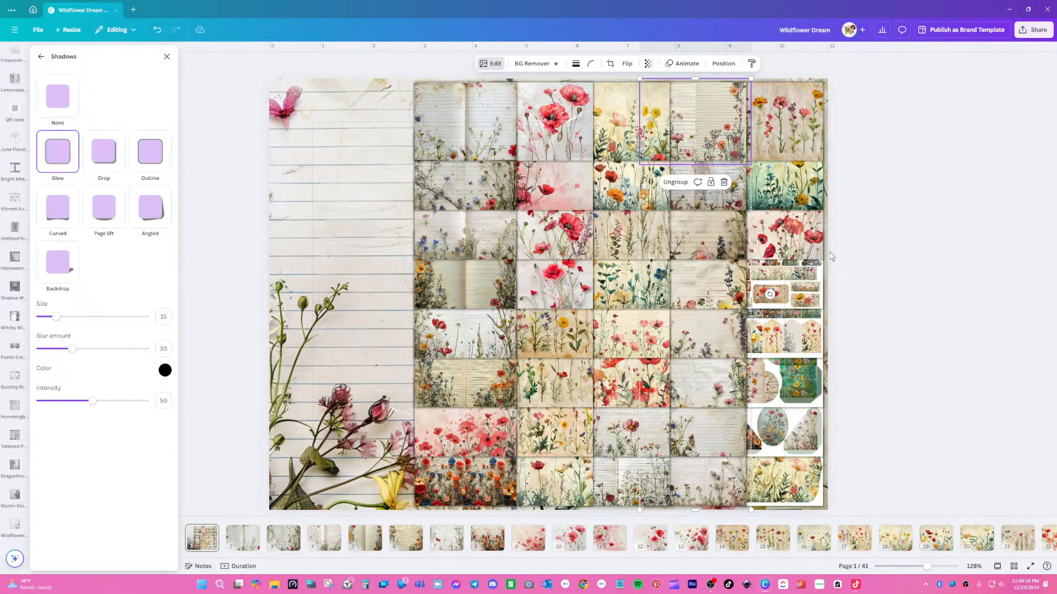
pyautogui.click(41, 56)
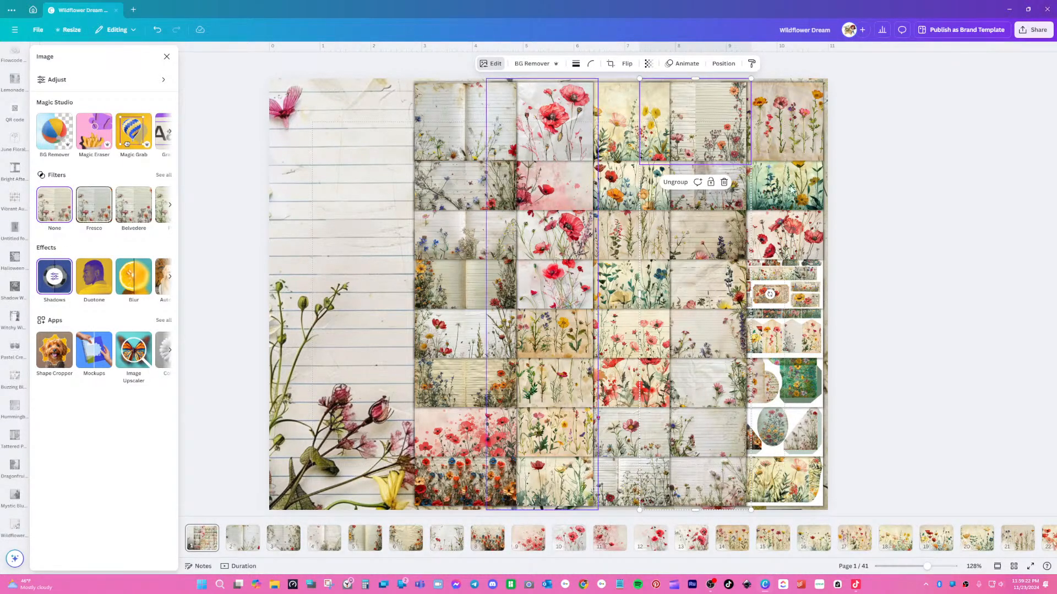
pyautogui.click(871, 199)
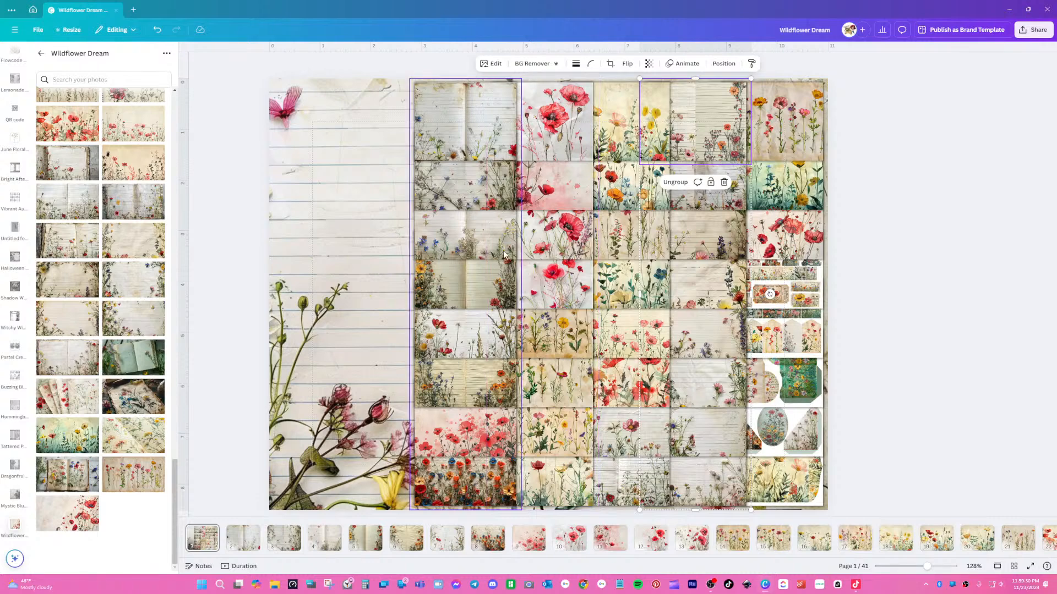
pyautogui.click(980, 318)
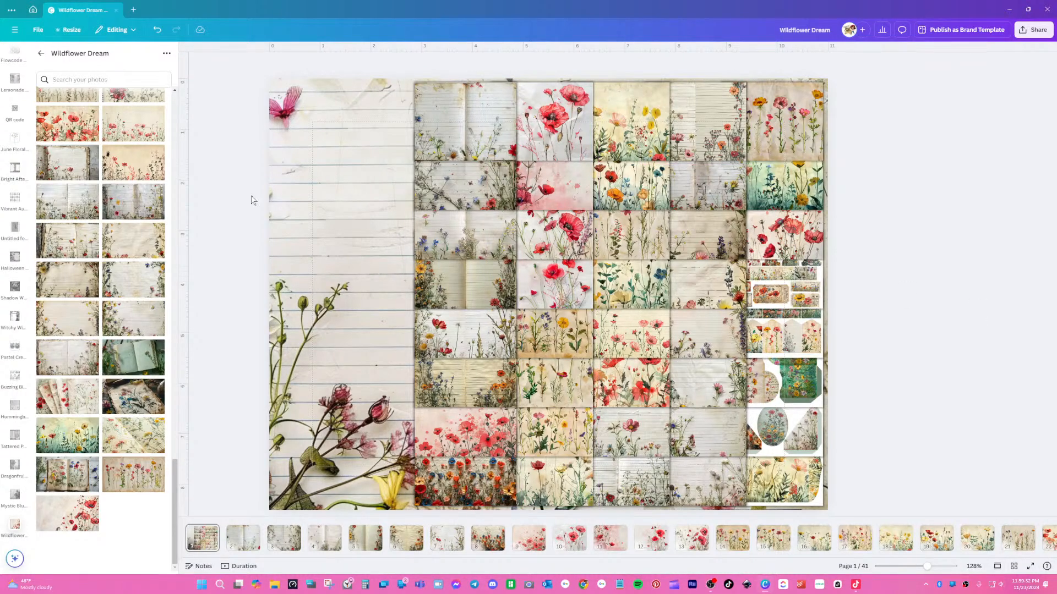
# - Search the elements library for "paper"
pyautogui.click(317, 182)
pyautogui.scroll(10, 26, 105)
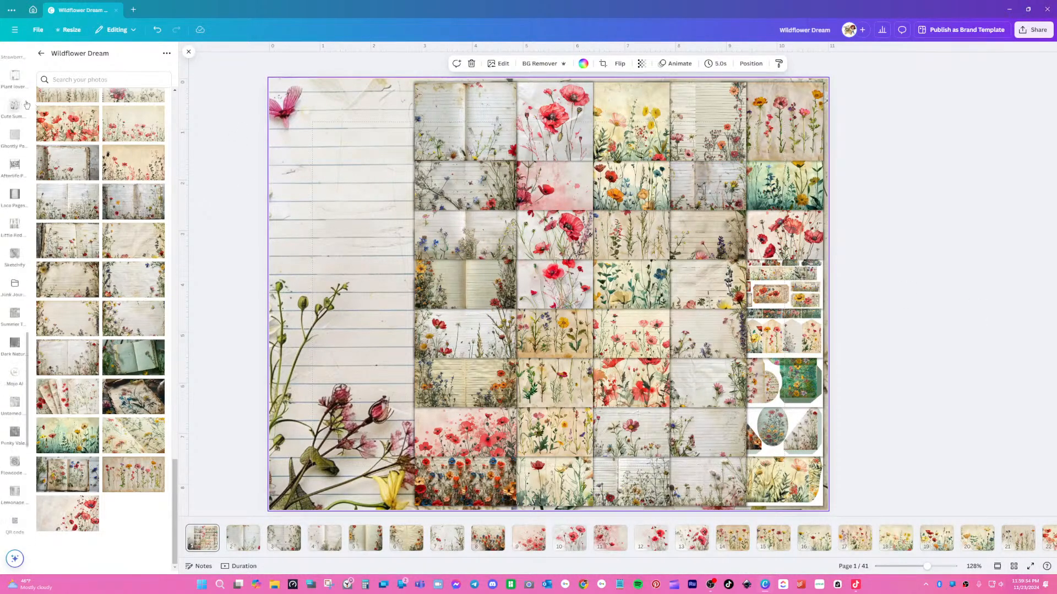
pyautogui.scroll(10, 26, 105)
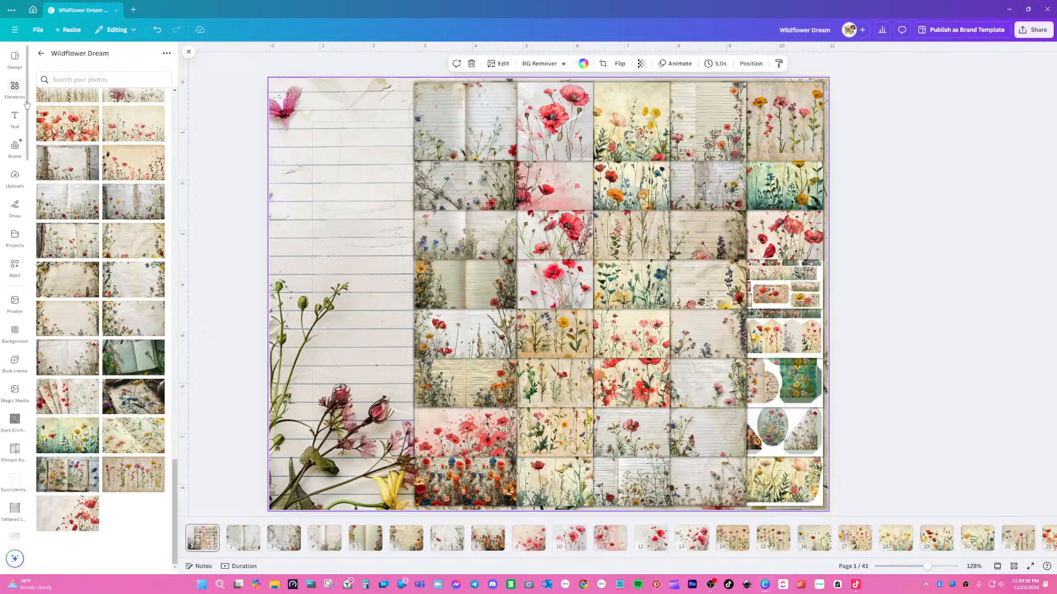
pyautogui.click(14, 88)
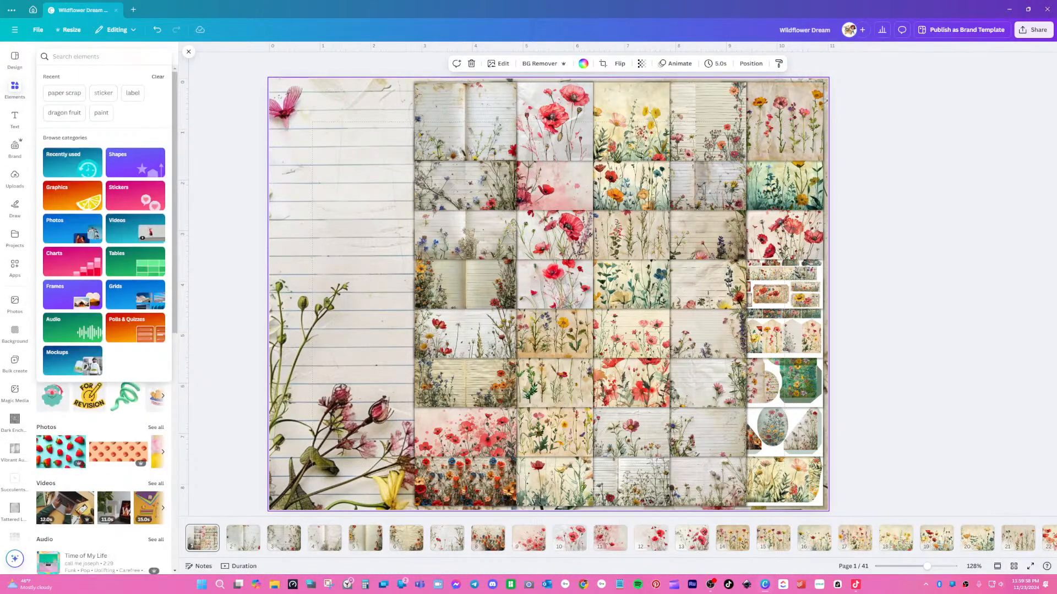
pyautogui.click(57, 57)
pyautogui.write('paer')
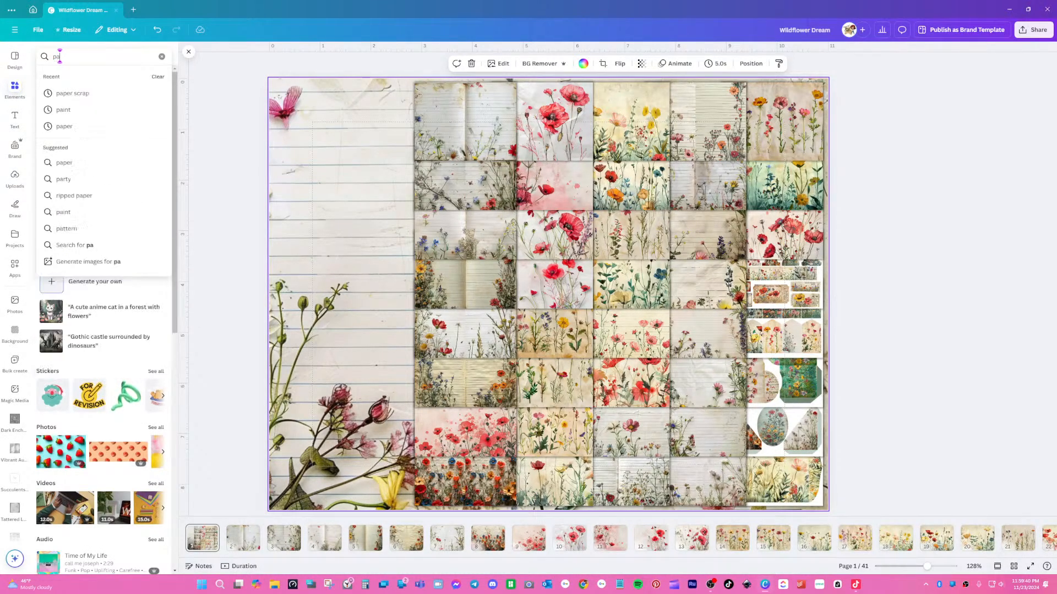
pyautogui.press('BackSpace')
pyautogui.press('BackSpace')
pyautogui.write('per')
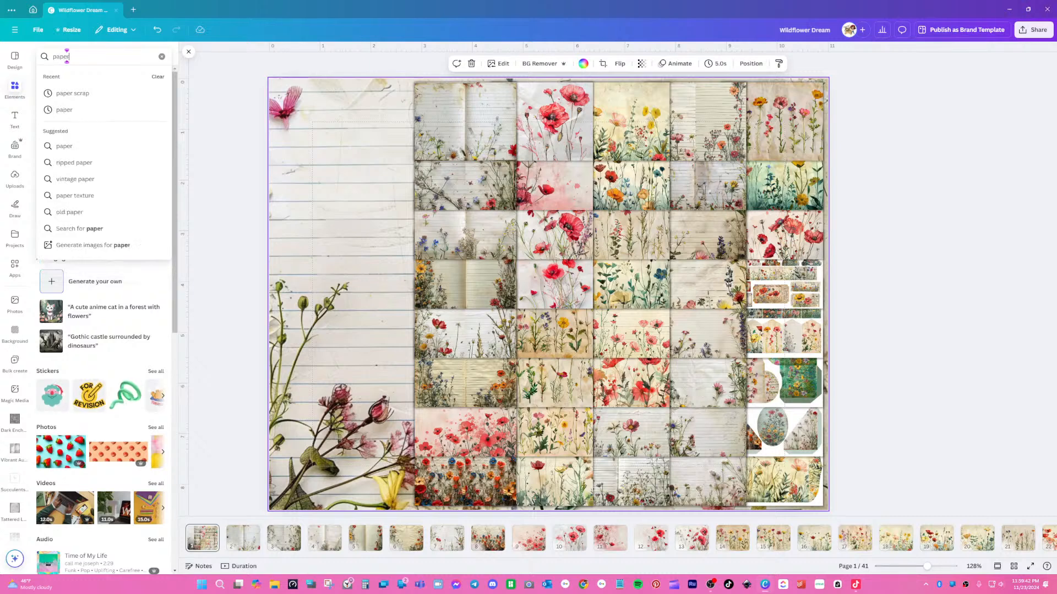
pyautogui.press('Return')
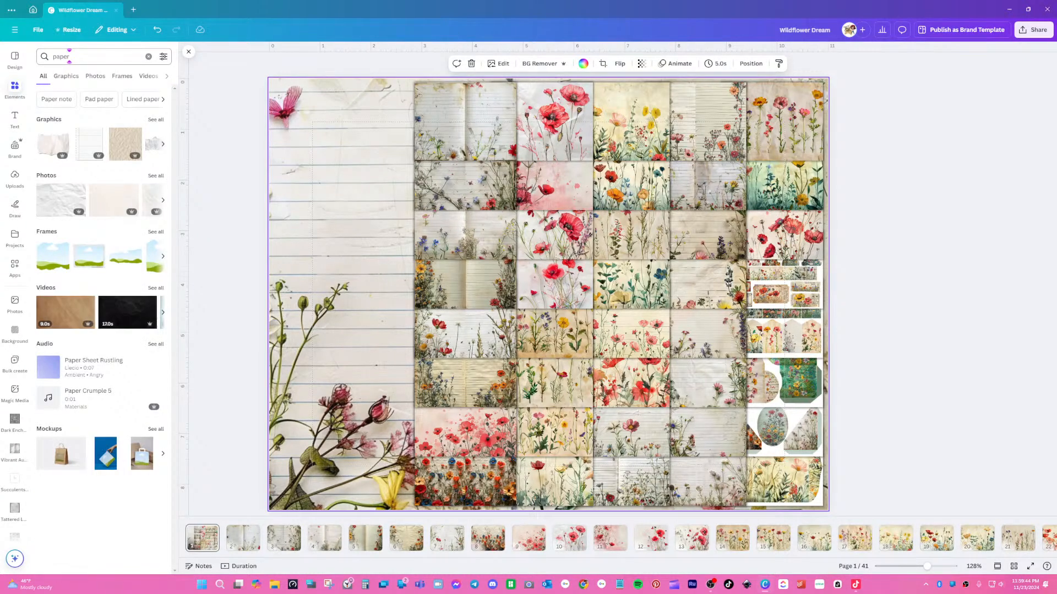
# - Insert the plain cream paper texture photo and replace the page's lined floral background with it
pyautogui.click(109, 205)
pyautogui.rightClick(380, 227)
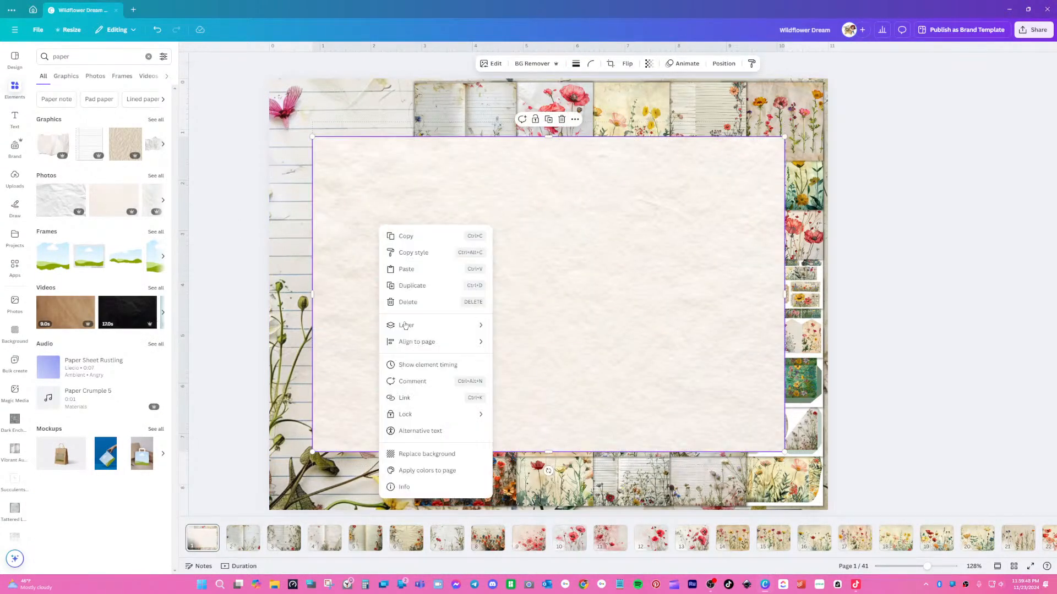
pyautogui.click(434, 453)
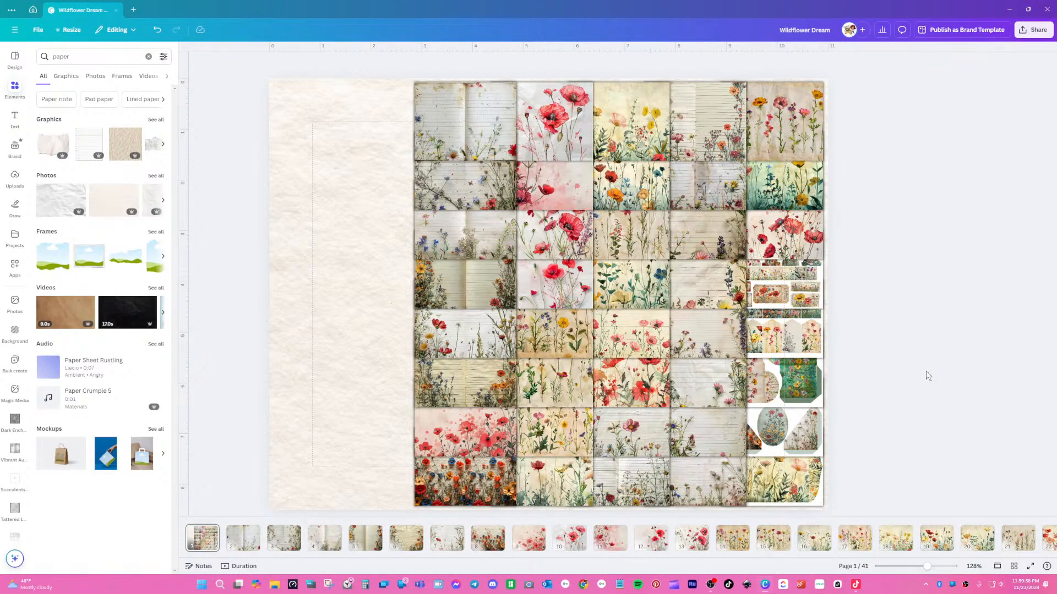
# - Insert the pale pink torn-edge paper graphic from the paper search results and set it as the page background
pyautogui.click(302, 200)
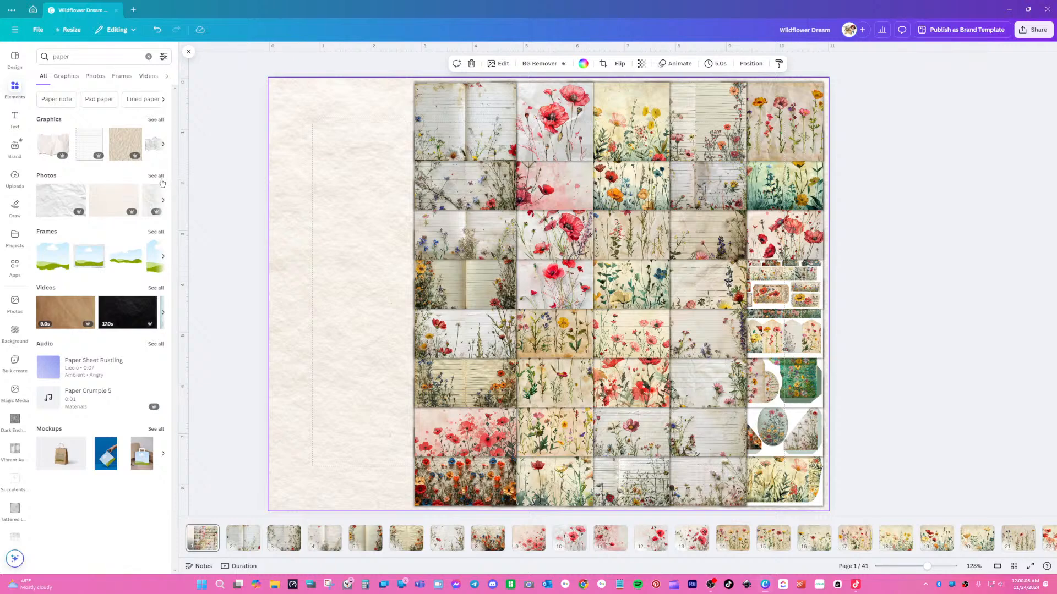
pyautogui.click(158, 121)
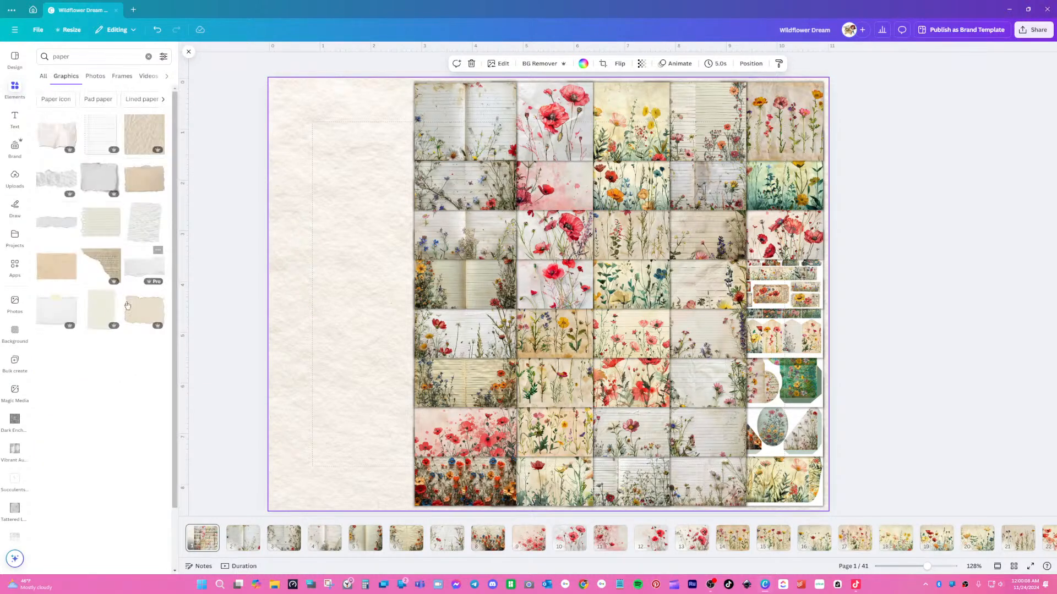
pyautogui.scroll(-1, 118, 417)
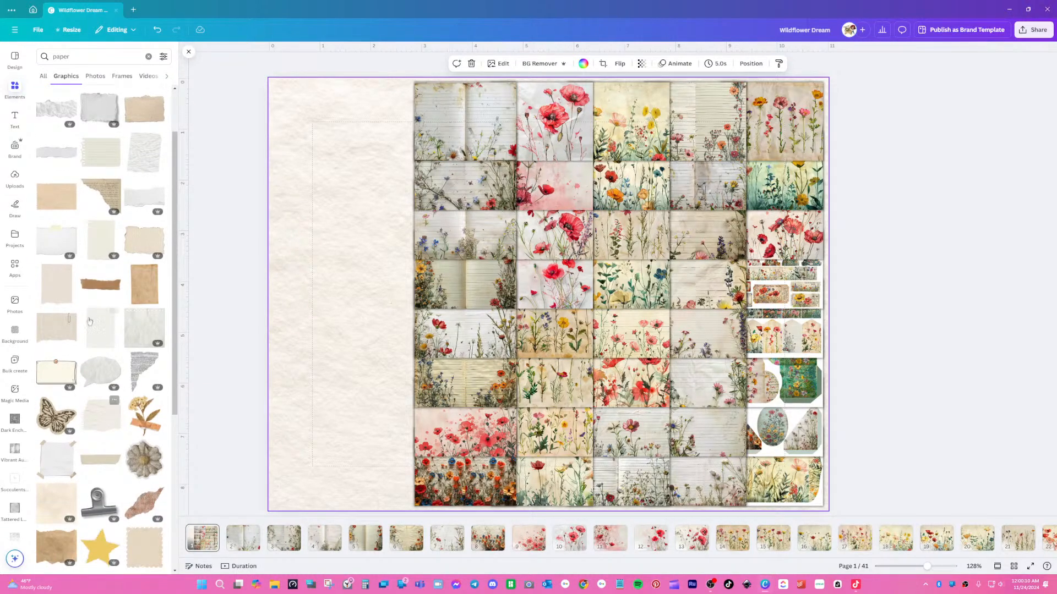
pyautogui.scroll(-4, 93, 334)
pyautogui.scroll(-4, 84, 336)
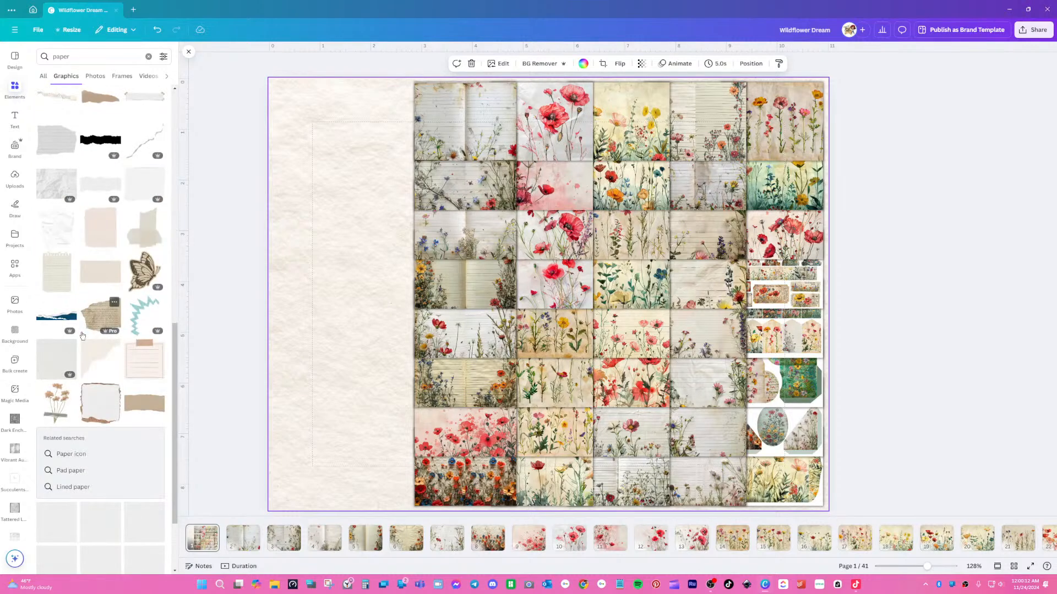
pyautogui.scroll(-2, 82, 335)
pyautogui.scroll(3, 83, 335)
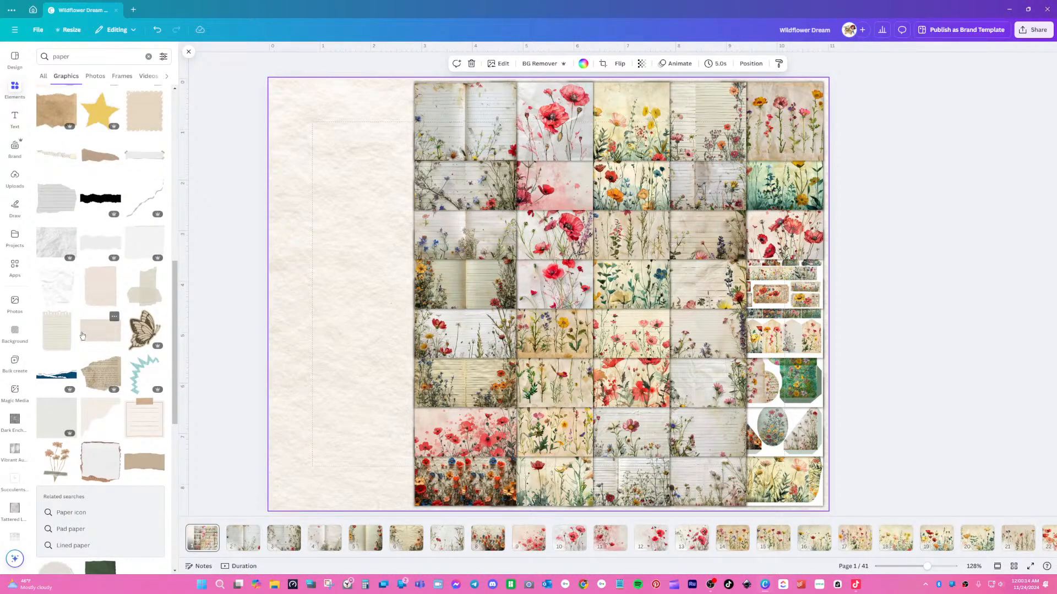
pyautogui.scroll(-2, 83, 335)
pyautogui.click(100, 204)
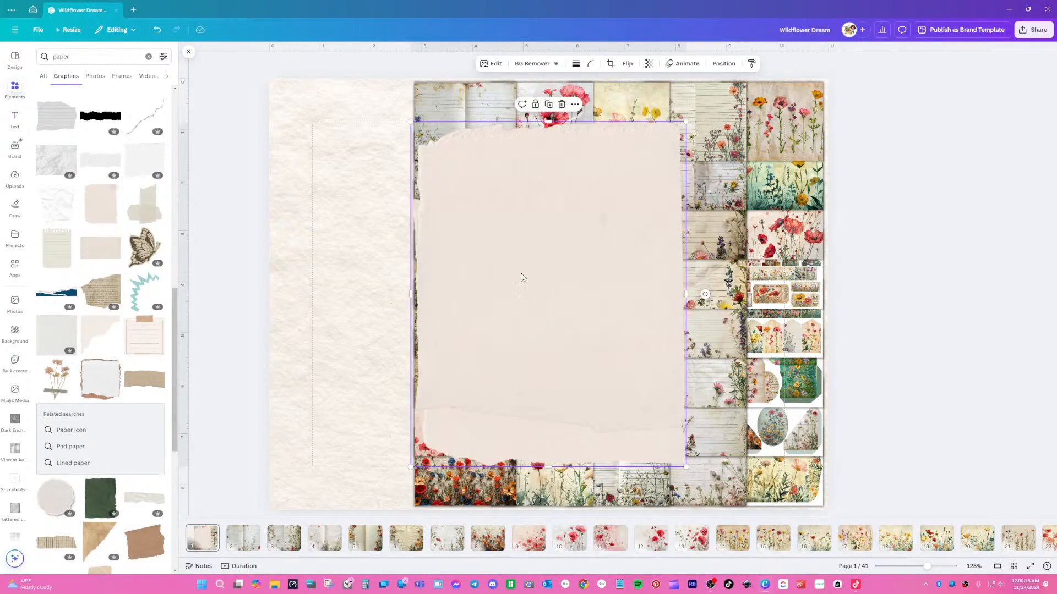
pyautogui.rightClick(521, 257)
pyautogui.click(561, 491)
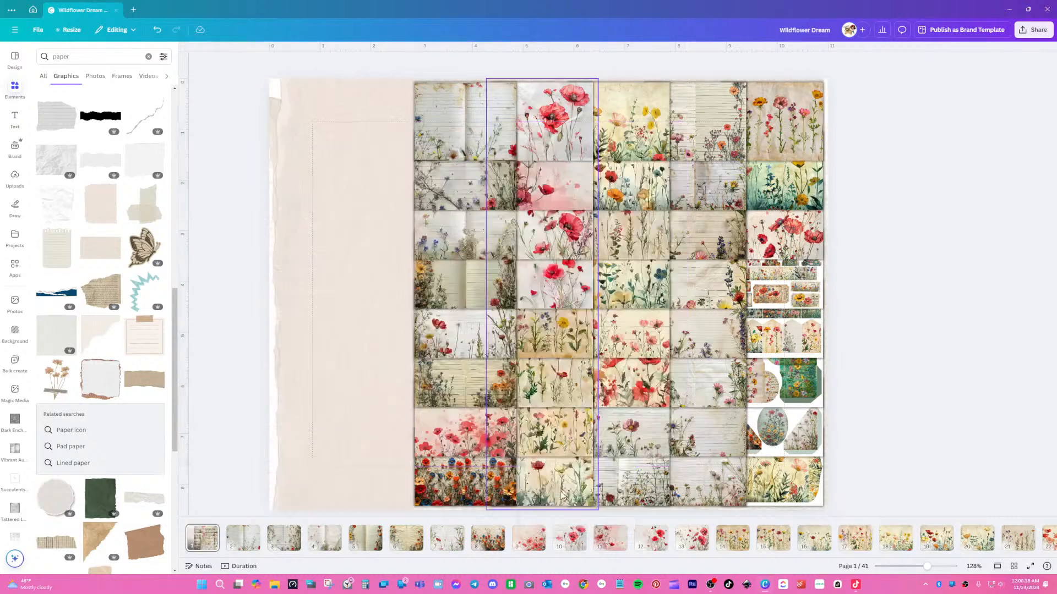
# - Rotate the torn paper background by 90 degrees in its crop settings, apply it and clear the selection
pyautogui.doubleClick(352, 266)
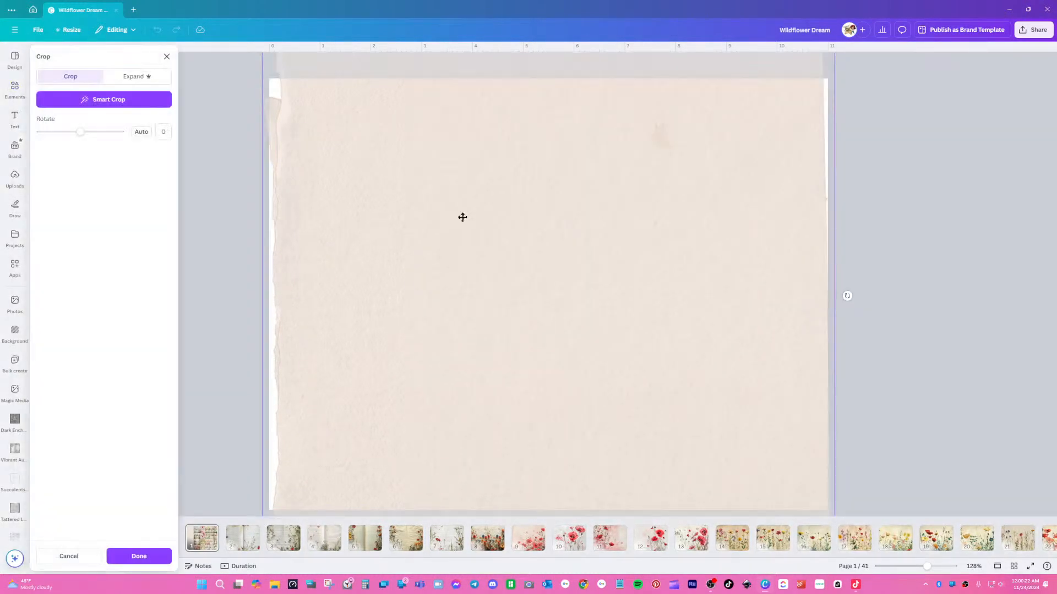
pyautogui.scroll(-3, 843, 335)
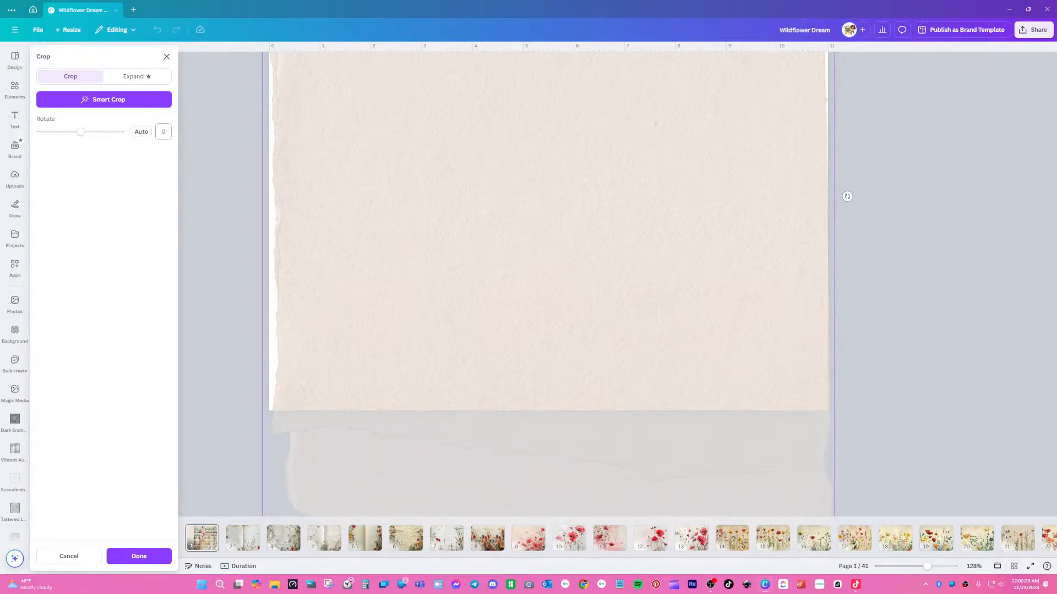
pyautogui.write('90')
pyautogui.press('Return')
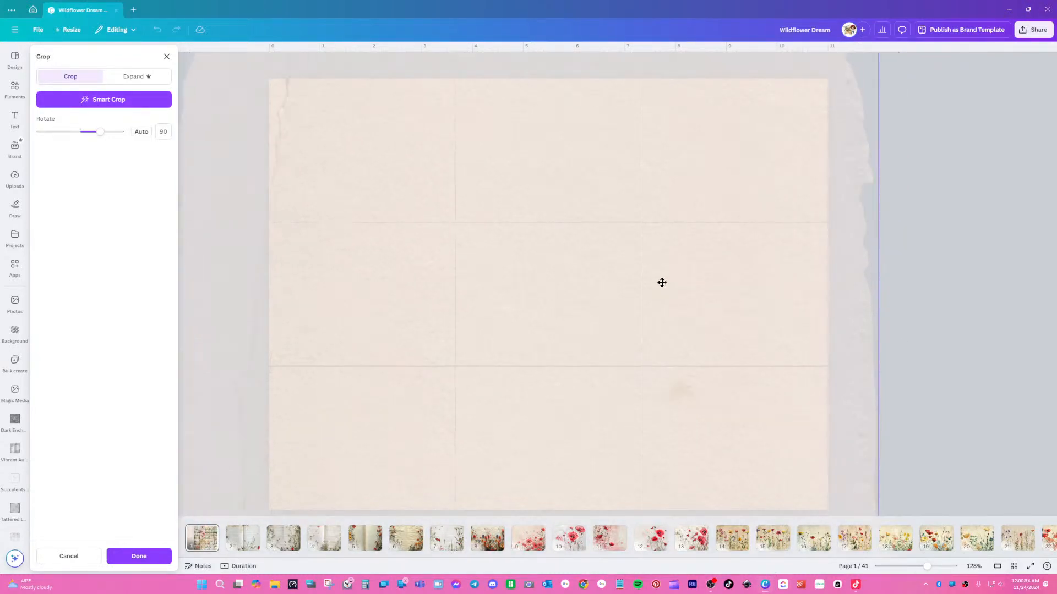
pyautogui.click(989, 293)
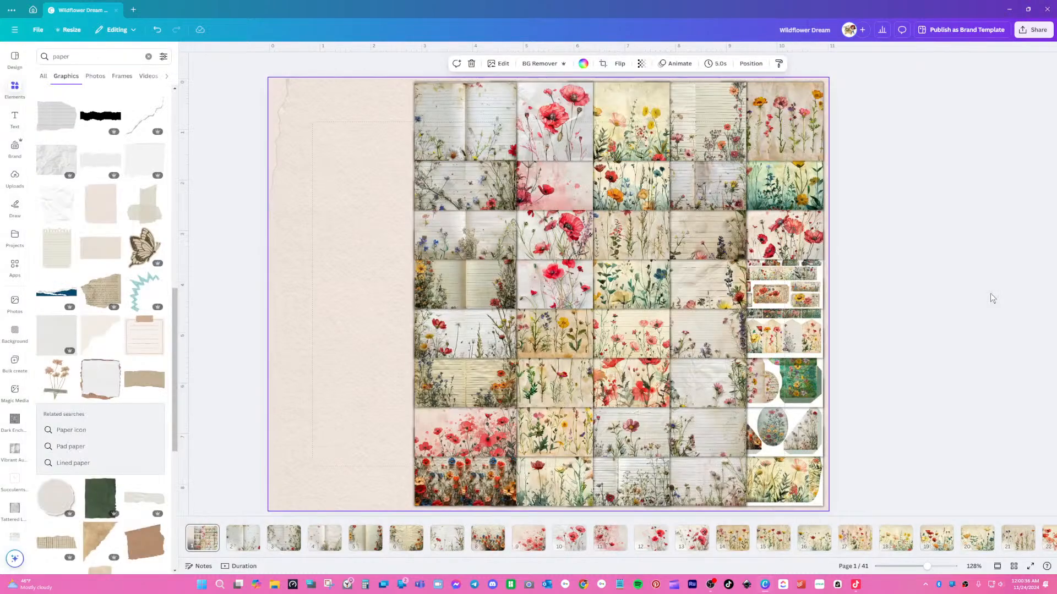
pyautogui.click(328, 250)
pyautogui.click(226, 191)
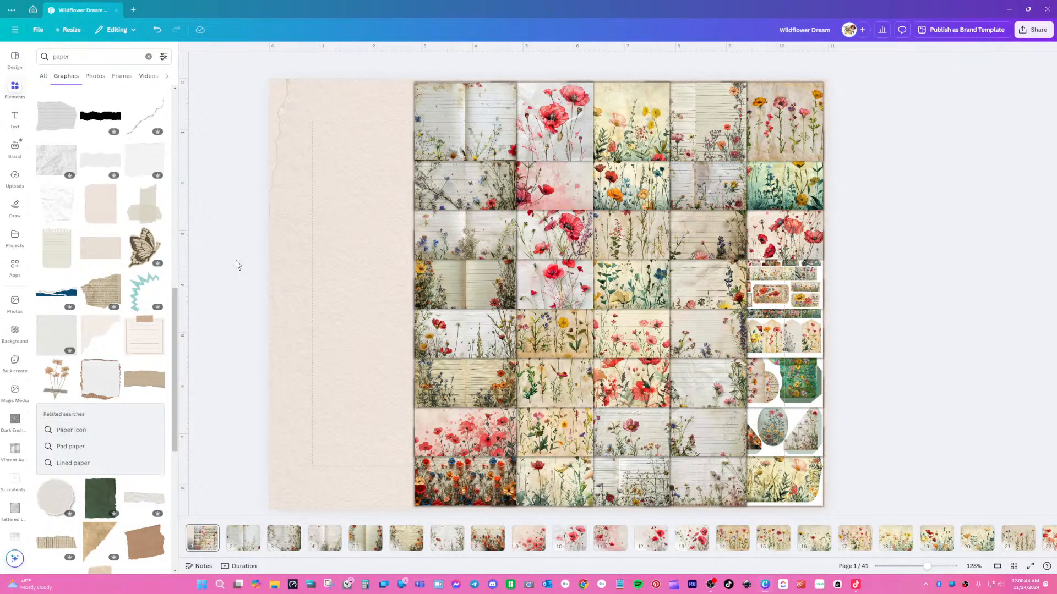
# - Search the elements library's graphics for "wildflower"
pyautogui.scroll(5, 99, 275)
pyautogui.click(60, 56)
pyautogui.write('wil')
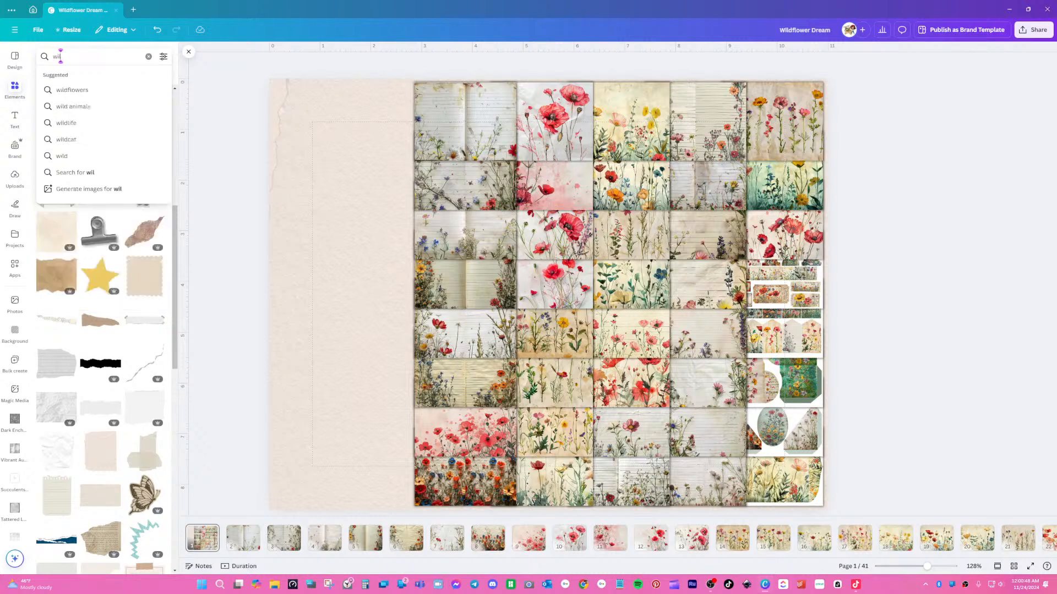
pyautogui.write('f')
pyautogui.press('BackSpace')
pyautogui.write('dlo')
pyautogui.press('BackSpace')
pyautogui.press('BackSpace')
pyautogui.write('flowe')
pyautogui.press('Return')
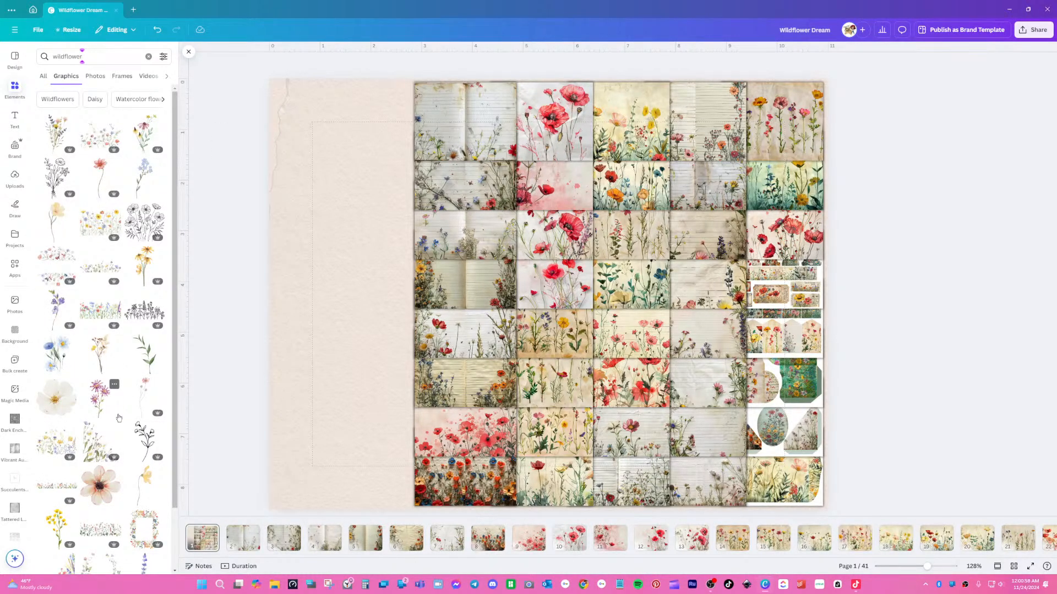
# - Try the two-row wildflower border graphic, shrunk to fit the top of the blank column, and remove it
pyautogui.scroll(-6, 118, 417)
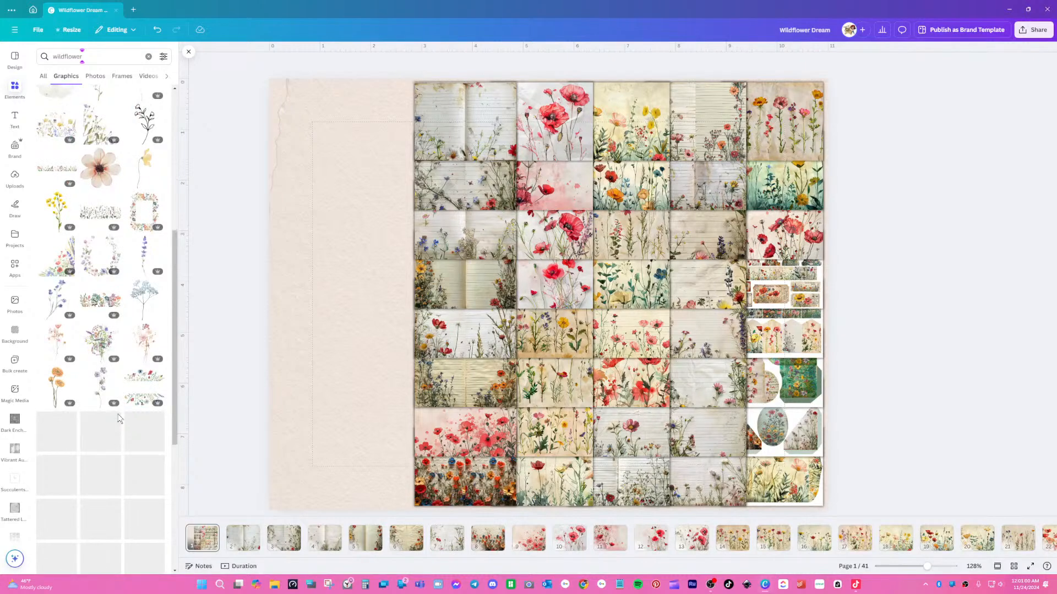
pyautogui.scroll(-3, 117, 418)
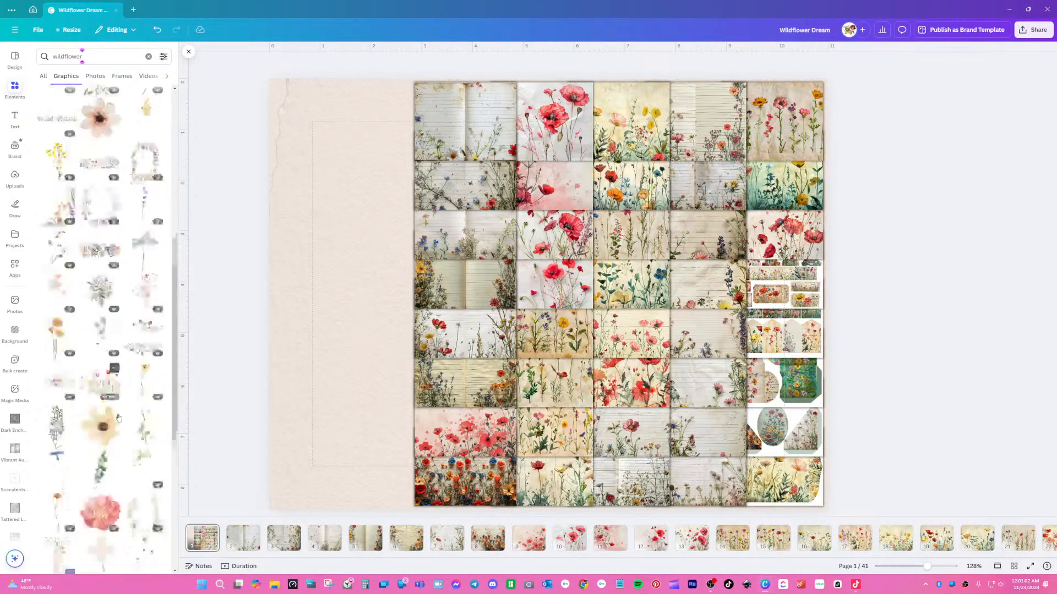
pyautogui.click(147, 230)
pyautogui.moveTo(438, 201); pyautogui.dragTo(360, 181)
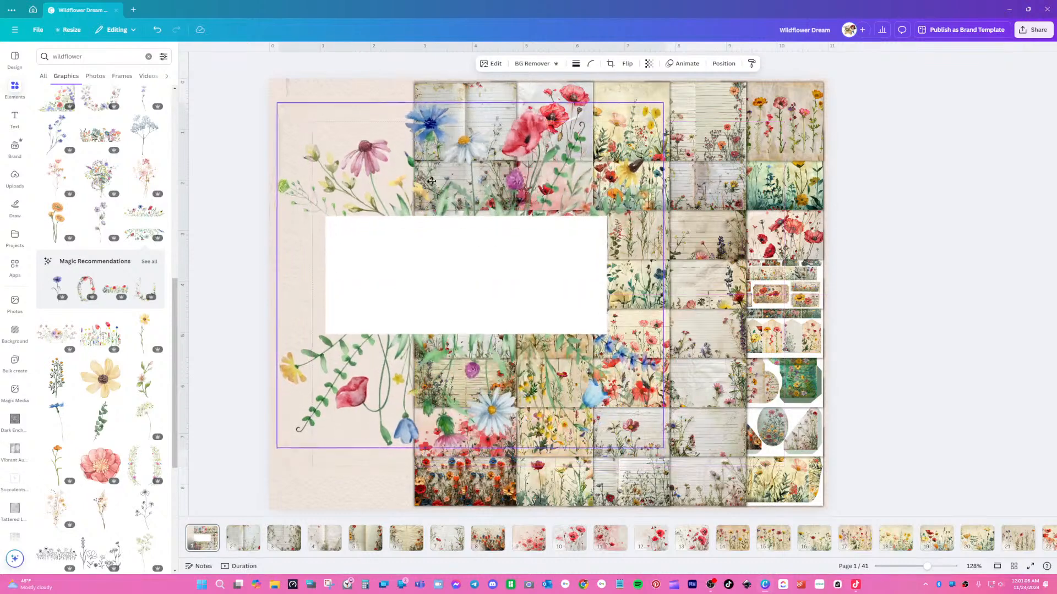
pyautogui.moveTo(662, 448); pyautogui.dragTo(397, 255)
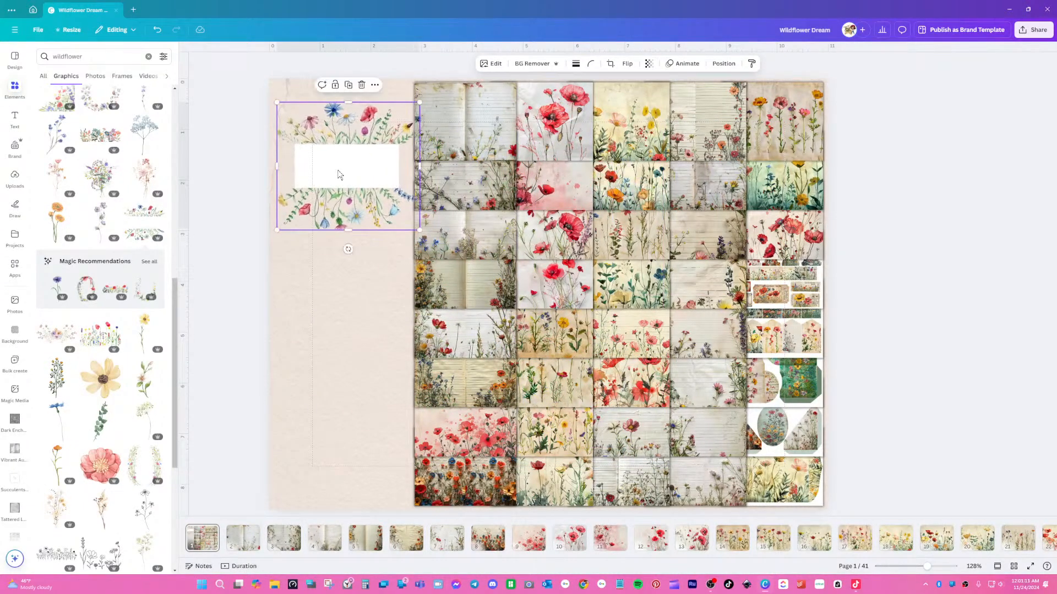
pyautogui.click(361, 85)
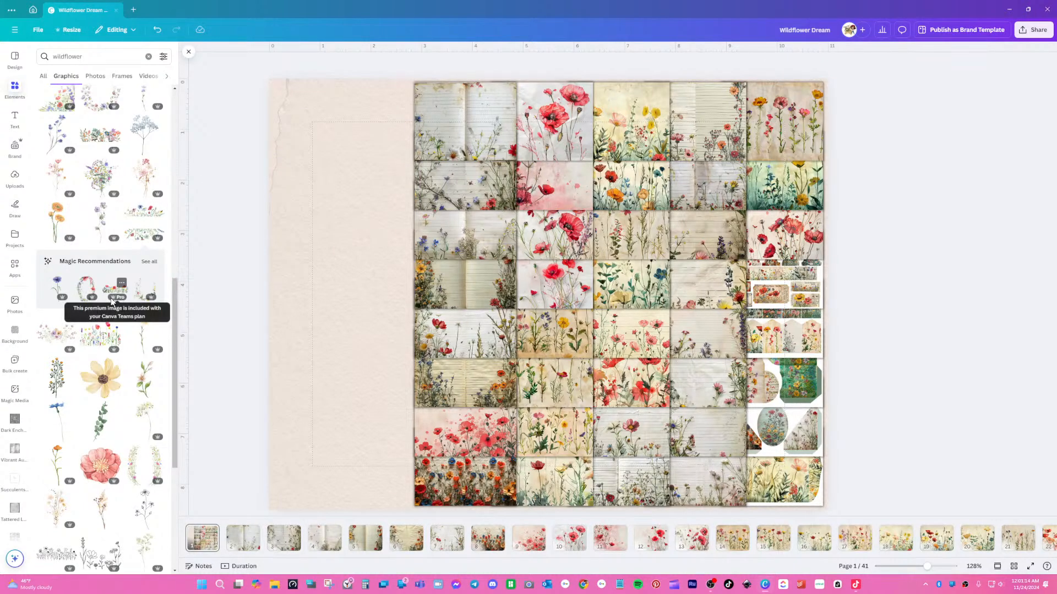
# - Try the yellow daisy wildflower meadow graphic, shrunk to the blank column's width along the page's bottom, and delete it
pyautogui.scroll(5, 112, 301)
pyautogui.scroll(3, 112, 302)
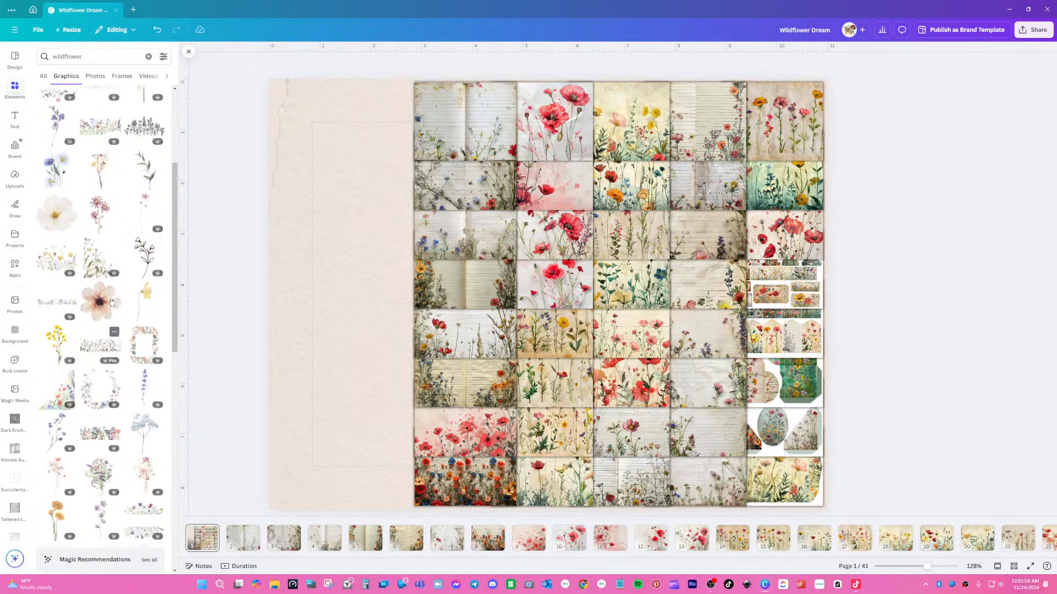
pyautogui.scroll(2, 112, 301)
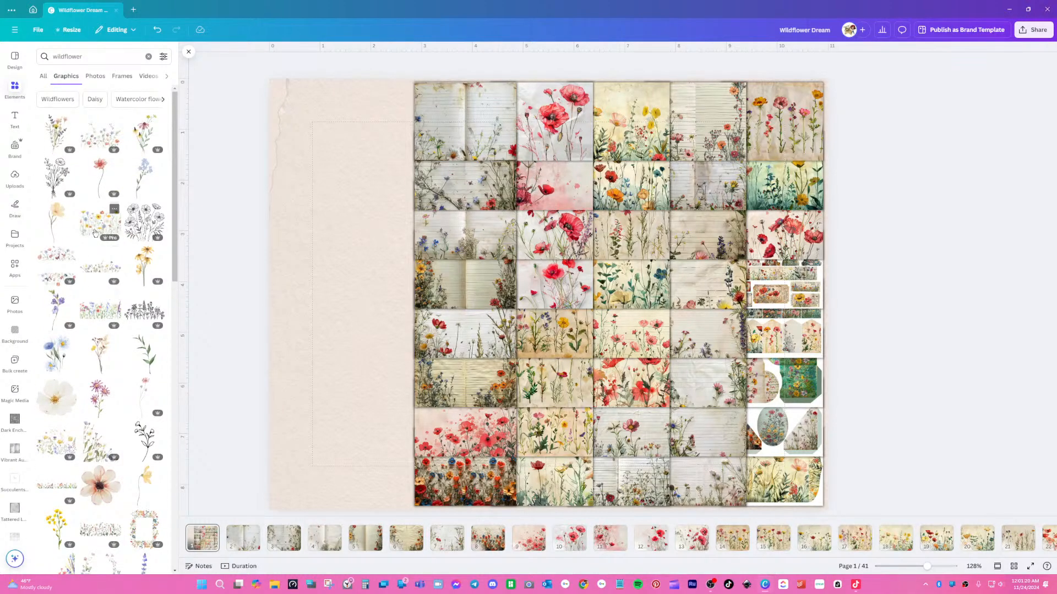
pyautogui.click(94, 232)
pyautogui.moveTo(422, 278); pyautogui.dragTo(381, 335)
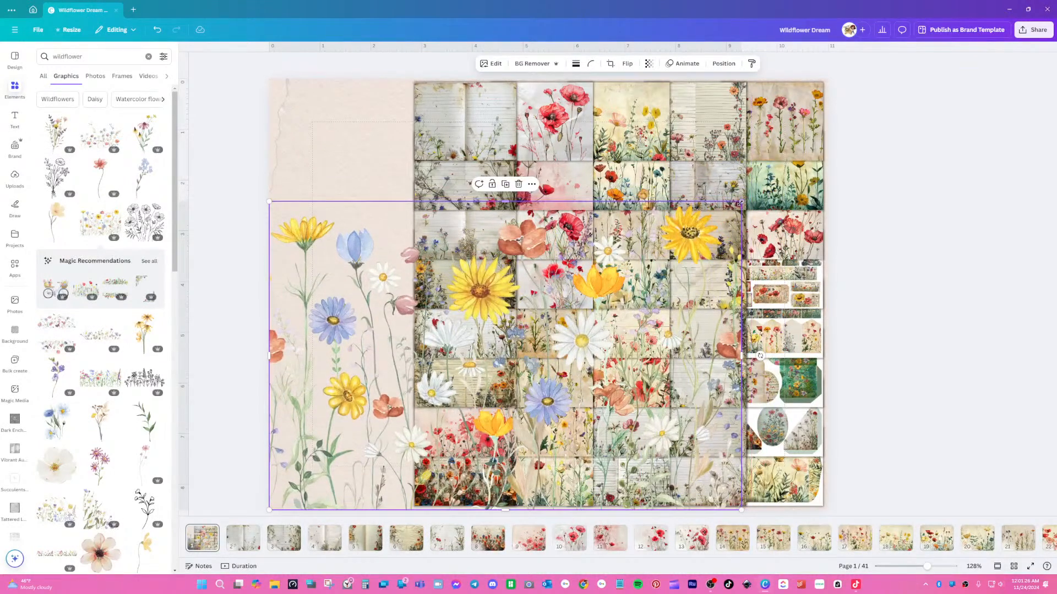
pyautogui.moveTo(741, 202); pyautogui.dragTo(381, 371)
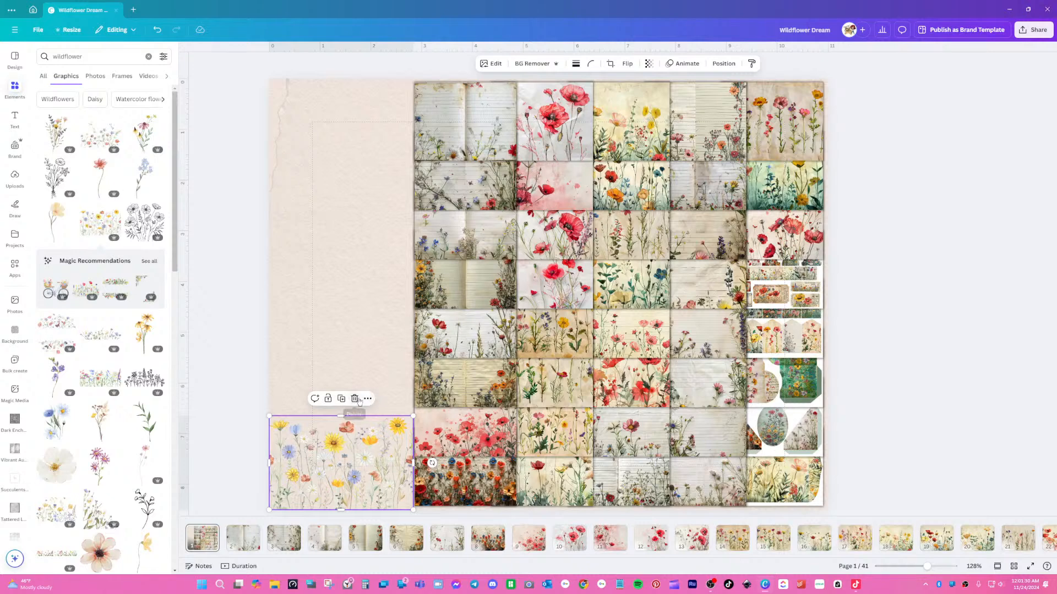
pyautogui.press('Delete')
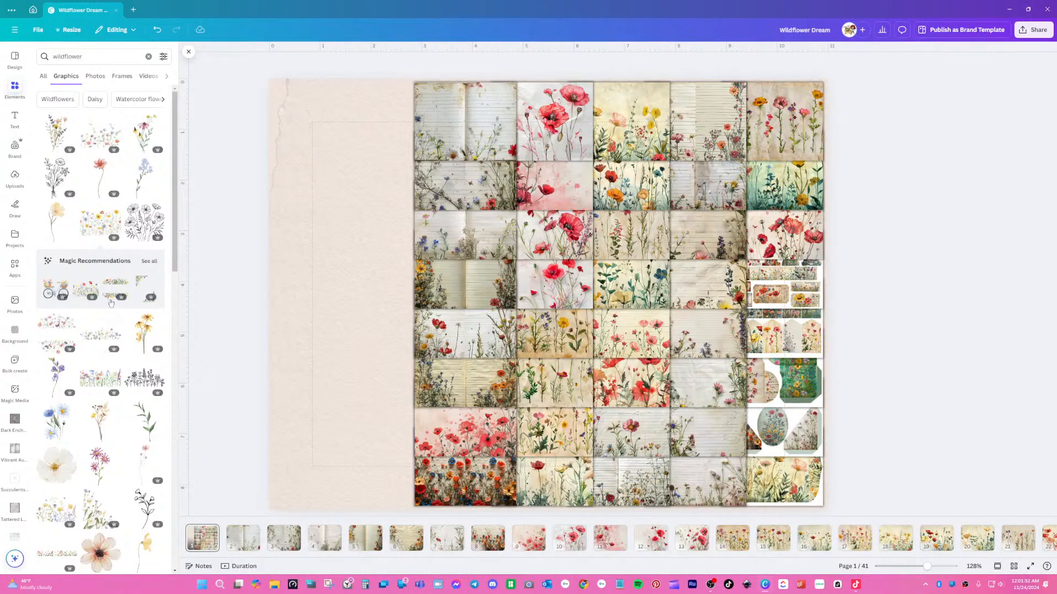
# - Try the recommended floral corner graphic at the top of the blank column, sized to its width and cropped to the upper-left corner flowers
pyautogui.click(137, 286)
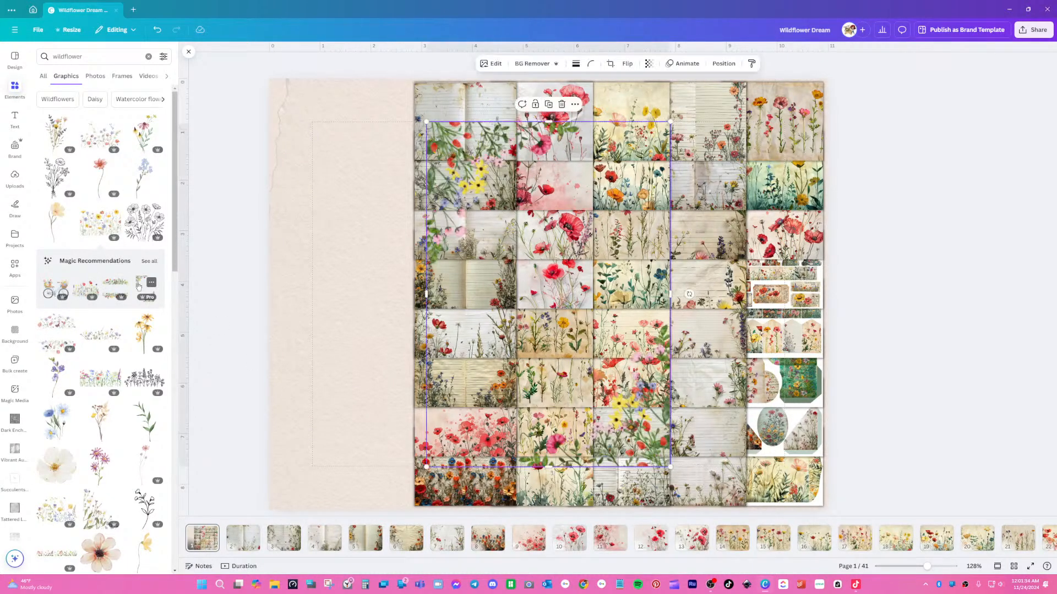
pyautogui.moveTo(541, 404); pyautogui.dragTo(388, 378)
pyautogui.moveTo(446, 219); pyautogui.dragTo(412, 226)
pyautogui.moveTo(340, 334); pyautogui.dragTo(340, 196)
# - Duplicate the floral corner graphic and place the copy at the bottom of the blank column
pyautogui.click(342, 219)
pyautogui.moveTo(359, 156); pyautogui.dragTo(342, 349)
pyautogui.press('pagedown')
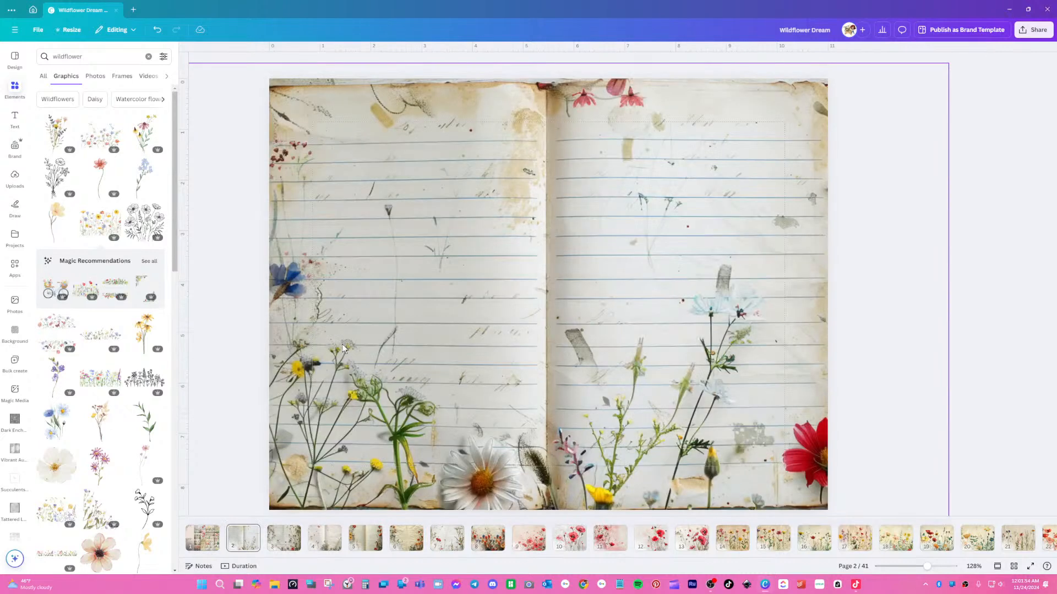
pyautogui.press('pageup')
pyautogui.moveTo(335, 325); pyautogui.dragTo(344, 415)
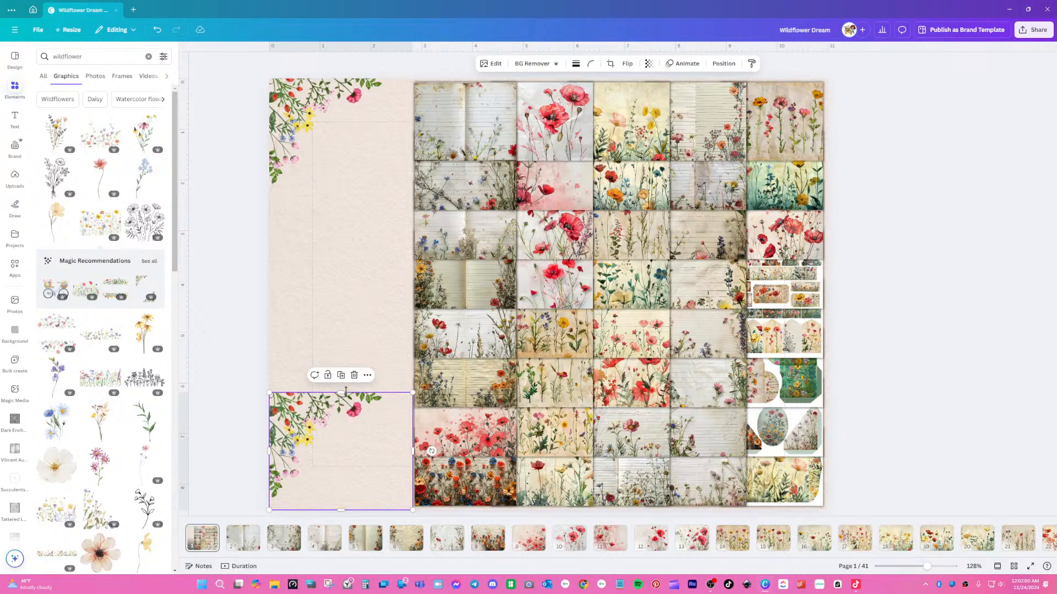
# - Reposition the crop of the bottom floral graphic to show the lower-right corner flowers, and clear the selection
pyautogui.doubleClick(334, 445)
pyautogui.moveTo(349, 457); pyautogui.dragTo(307, 307)
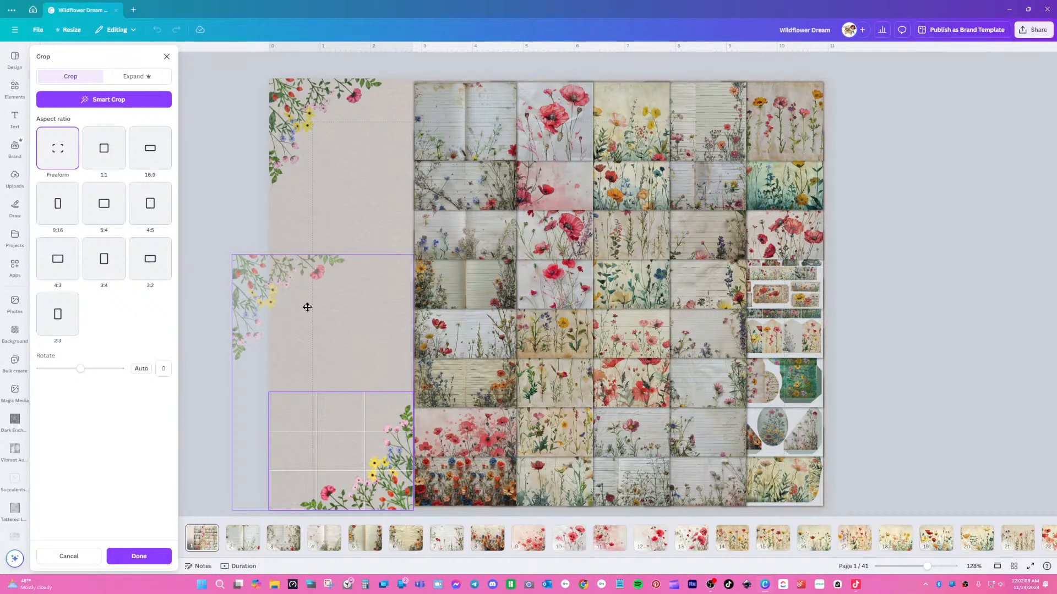
pyautogui.click(883, 332)
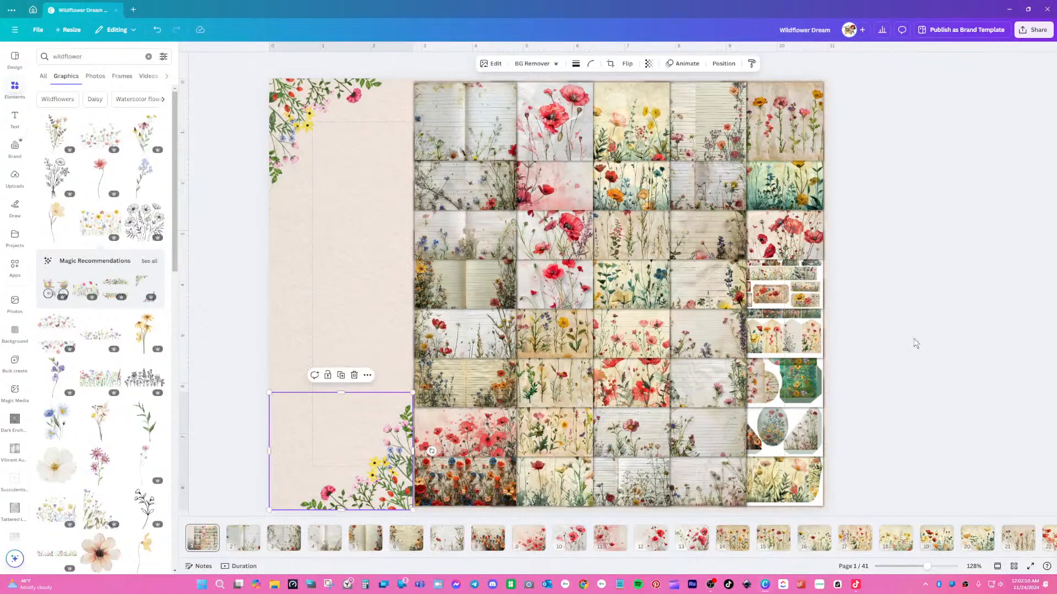
pyautogui.click(915, 343)
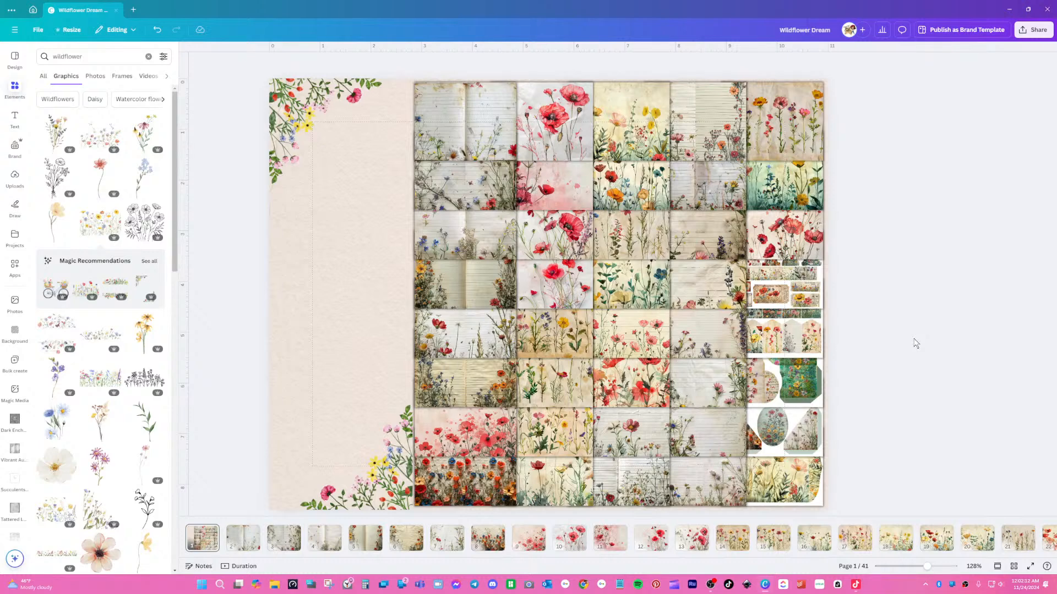
# - Delete the top and bottom floral corner graphics from the blank column
pyautogui.click(308, 134)
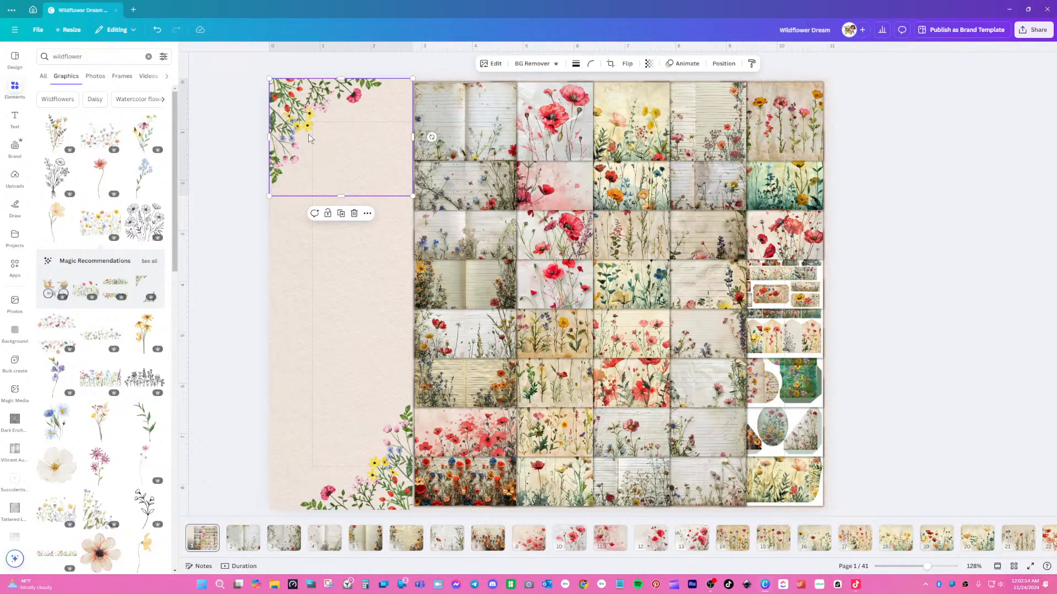
pyautogui.press('Delete')
pyautogui.click(351, 379)
pyautogui.press('Delete')
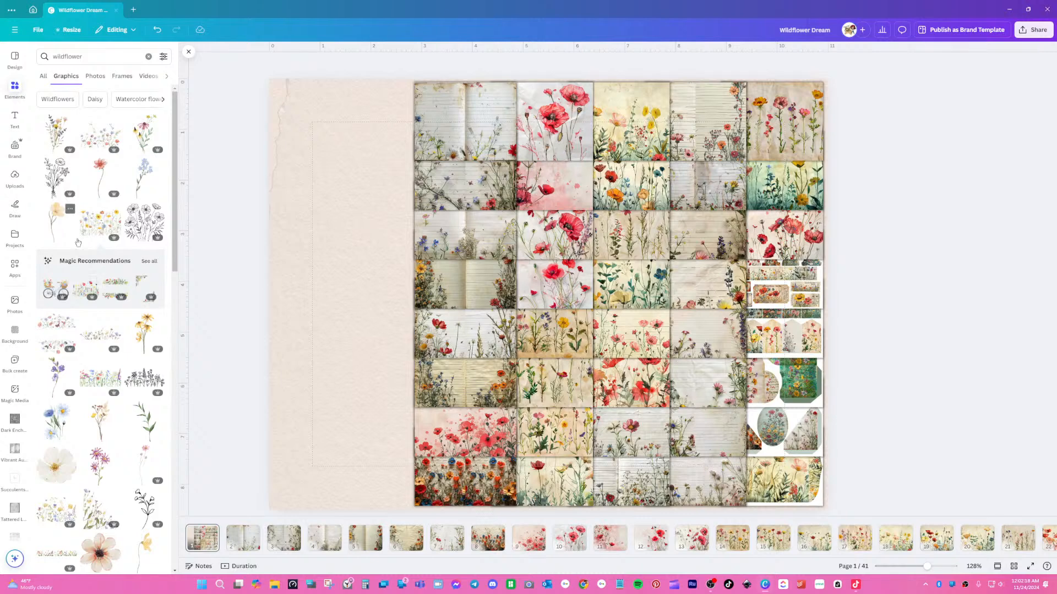
# - Try the pastel wildflower graphic with dragonflies along the lower part of the page, and remove it
pyautogui.click(100, 132)
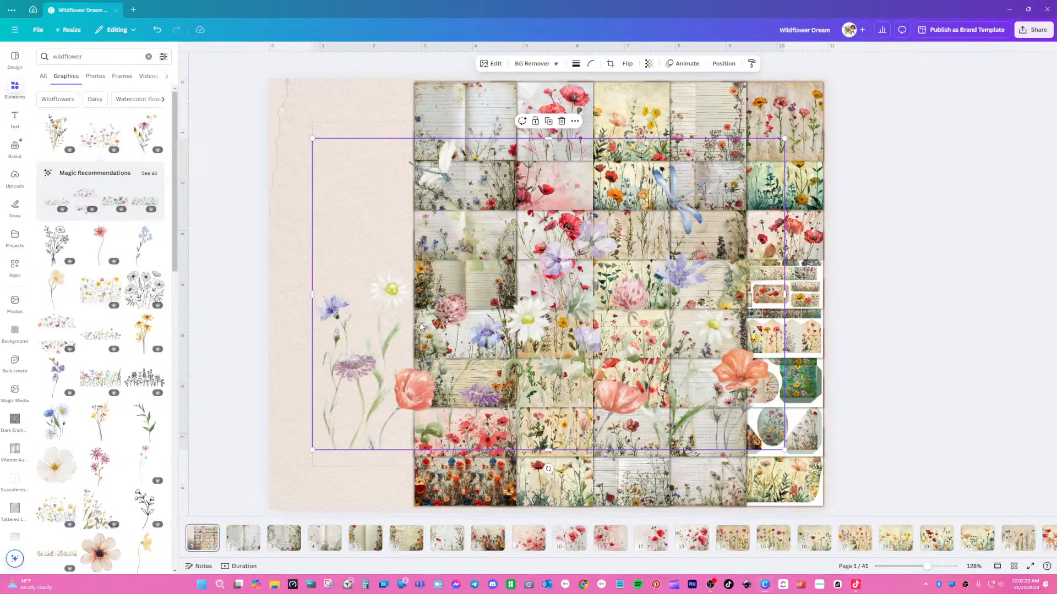
pyautogui.moveTo(384, 342); pyautogui.dragTo(322, 397)
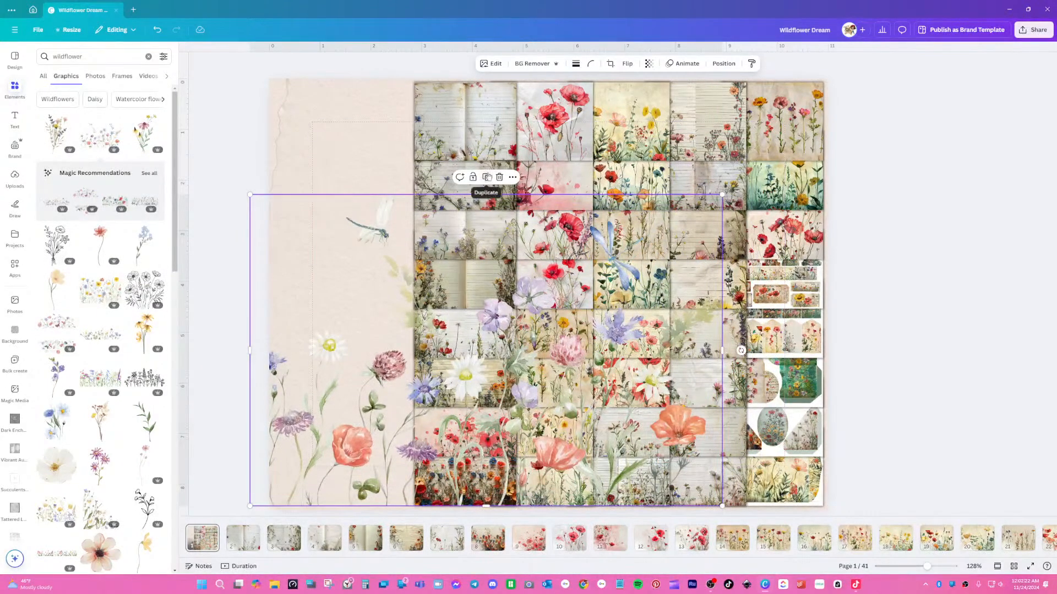
pyautogui.click(499, 177)
# - Insert the first wildflower stems photo from the wildflower photo results and remove its white background
pyautogui.click(95, 76)
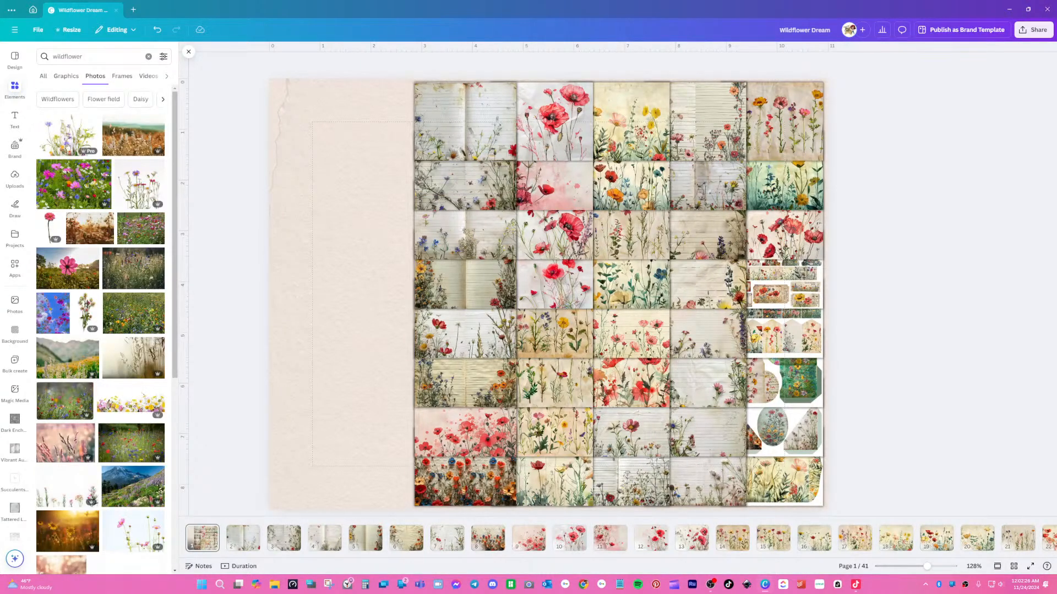
pyautogui.click(66, 138)
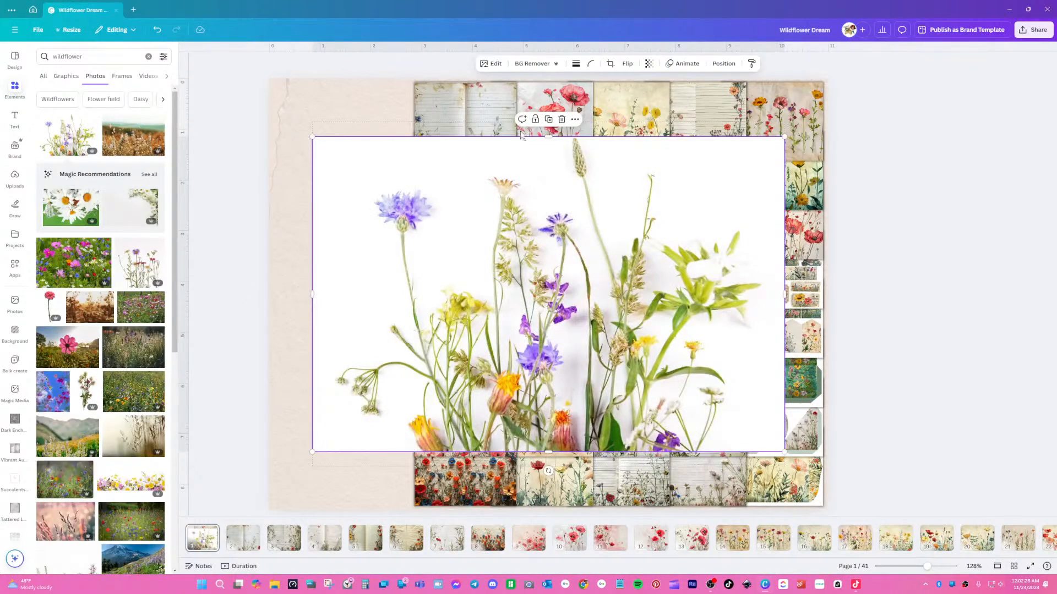
pyautogui.click(531, 64)
# - Shrink the wildflower photo cutout to about the blank column's width, place it along the column's bottom edge, and clear the selection
pyautogui.moveTo(663, 364); pyautogui.dragTo(584, 403)
pyautogui.moveTo(715, 195); pyautogui.dragTo(435, 331)
pyautogui.moveTo(379, 408); pyautogui.dragTo(376, 410)
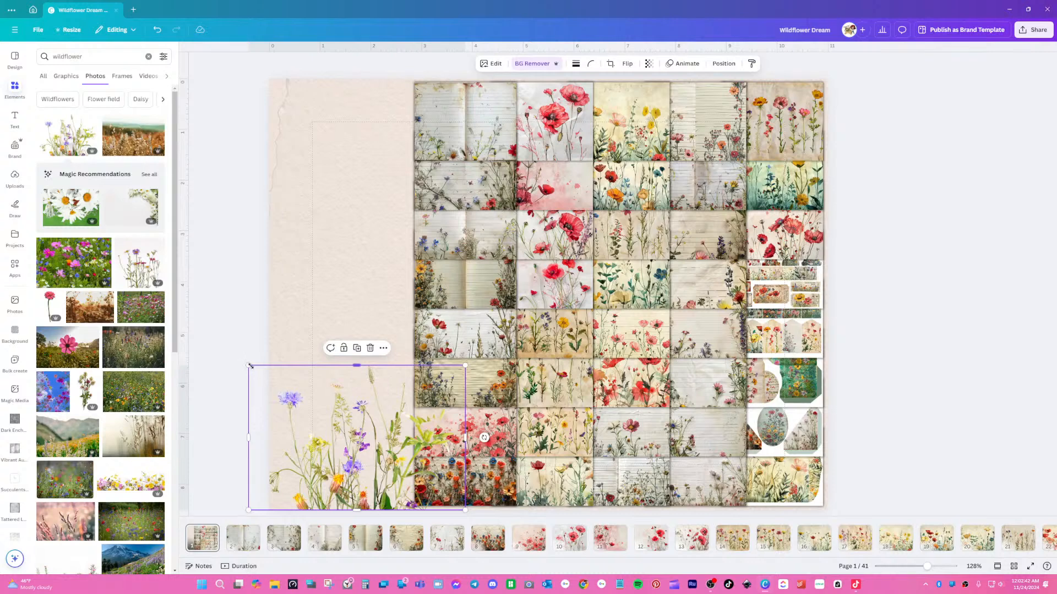
pyautogui.moveTo(255, 368); pyautogui.dragTo(264, 376)
pyautogui.moveTo(357, 436); pyautogui.dragTo(350, 436)
pyautogui.moveTo(456, 377); pyautogui.dragTo(430, 394)
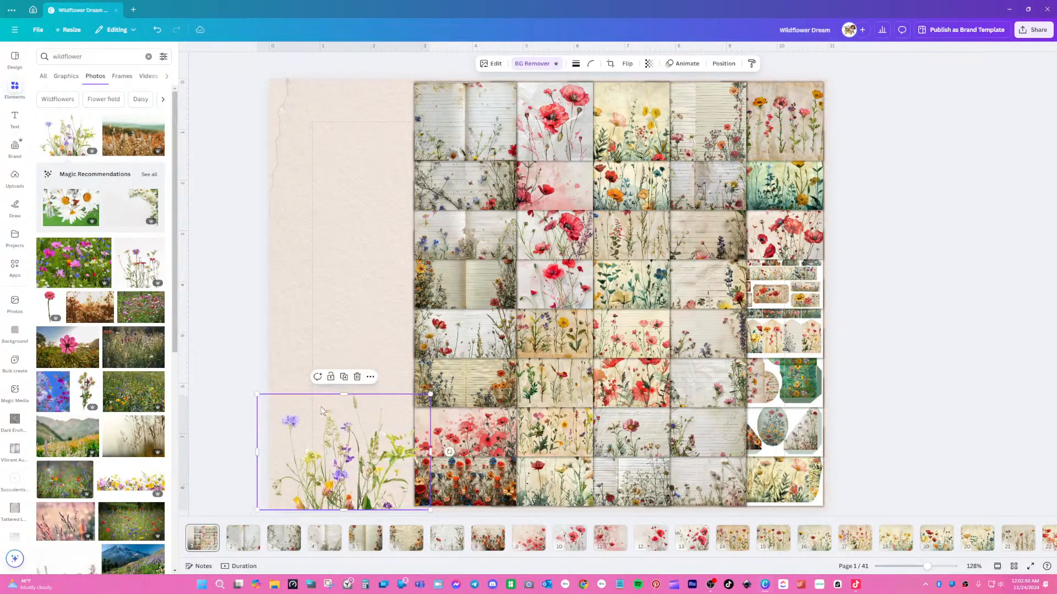
pyautogui.moveTo(258, 394); pyautogui.dragTo(274, 394)
pyautogui.moveTo(344, 455); pyautogui.dragTo(340, 455)
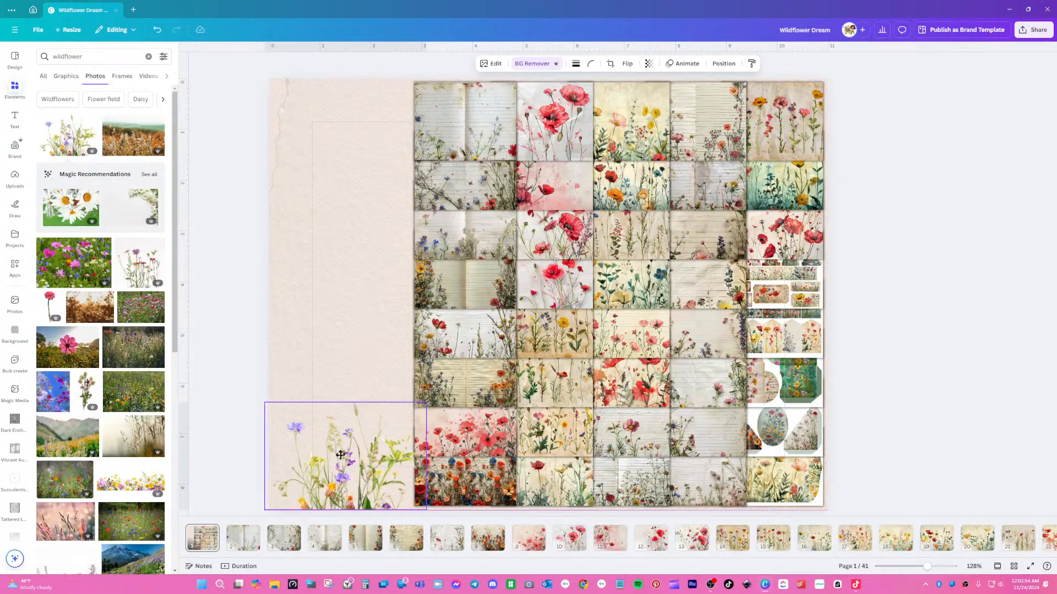
pyautogui.click(1026, 378)
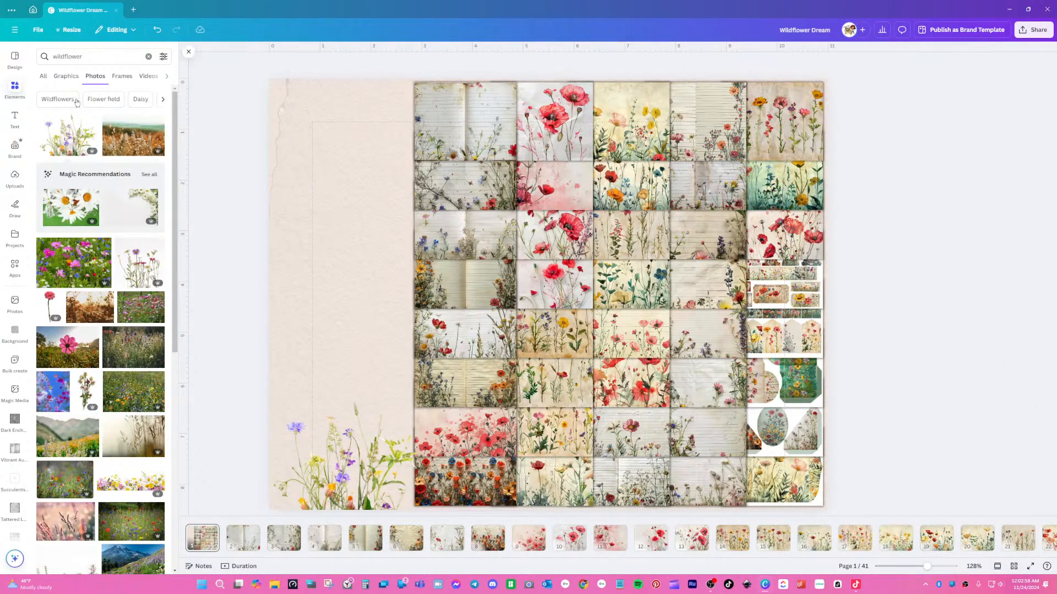
# - Add a script heading reading "Wildflower", enlarge it to size 54.3 and place it near the top of the blank column
pyautogui.click(14, 118)
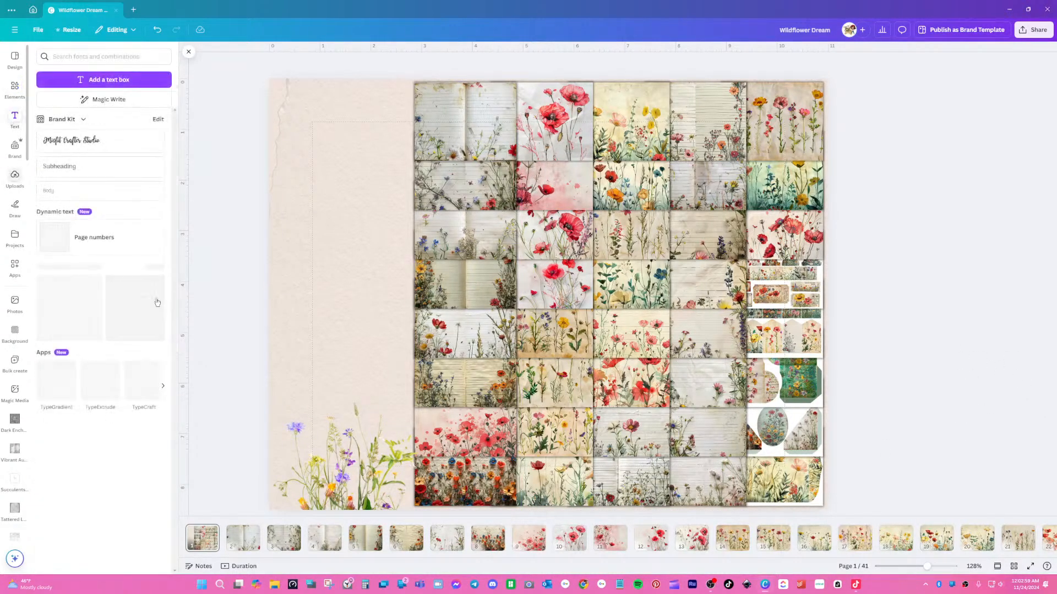
pyautogui.click(95, 141)
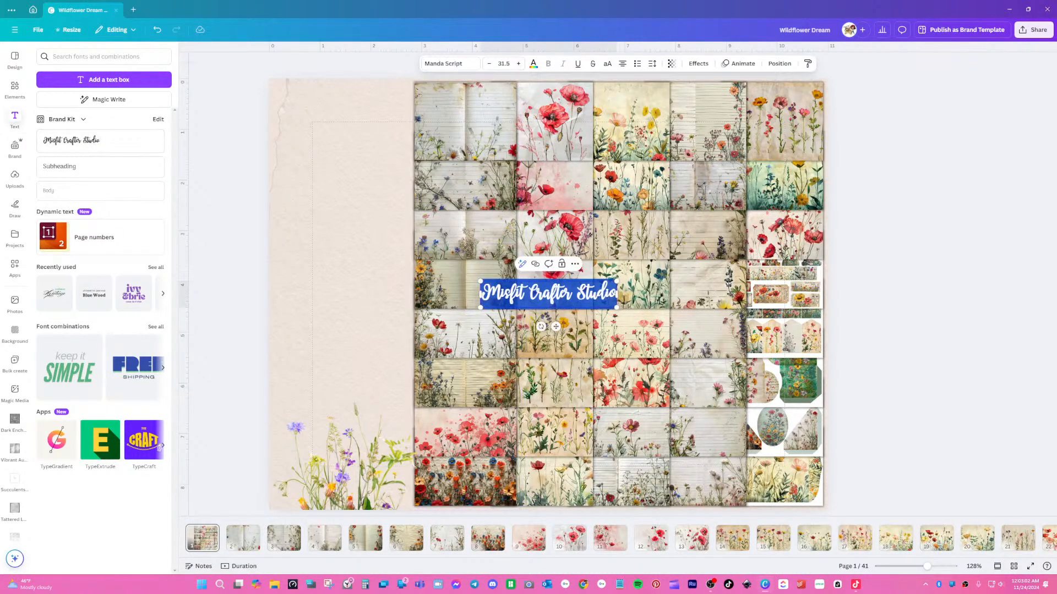
pyautogui.write('Wildflower')
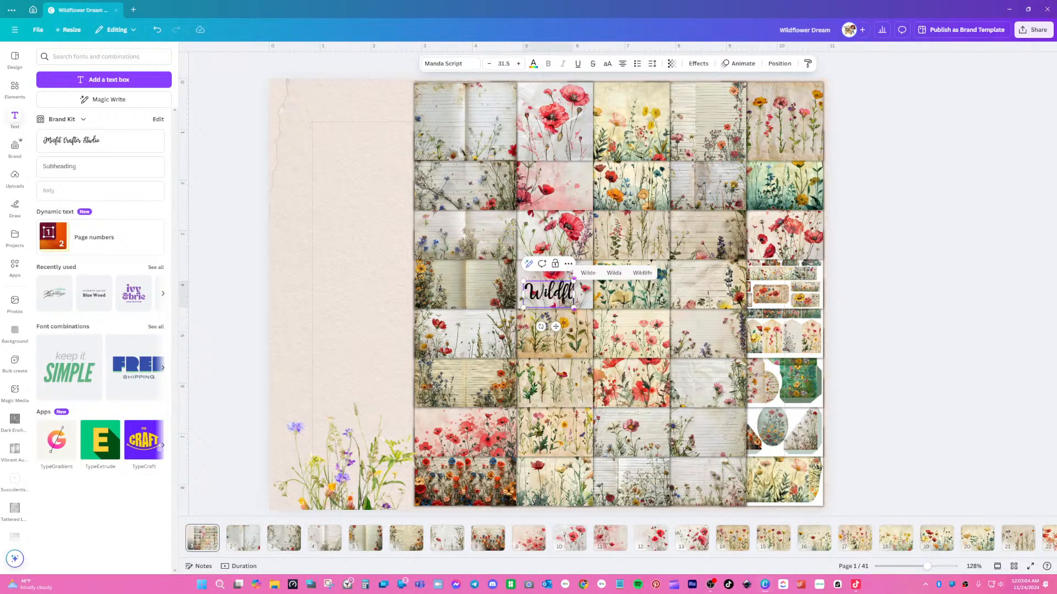
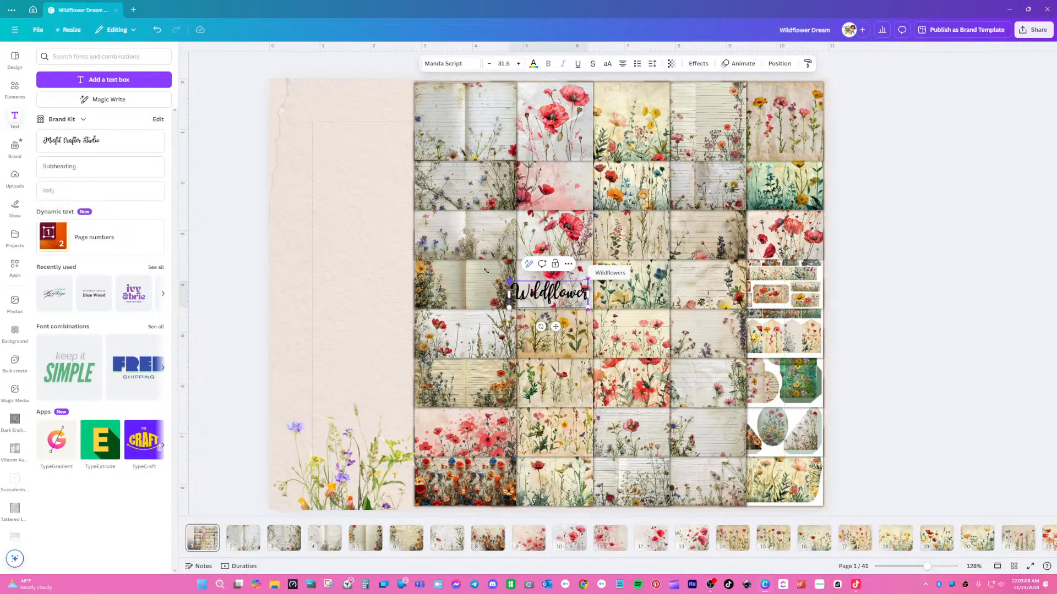
pyautogui.moveTo(498, 279); pyautogui.dragTo(396, 243)
pyautogui.moveTo(476, 282); pyautogui.dragTo(354, 140)
pyautogui.moveTo(465, 166); pyautogui.dragTo(405, 171)
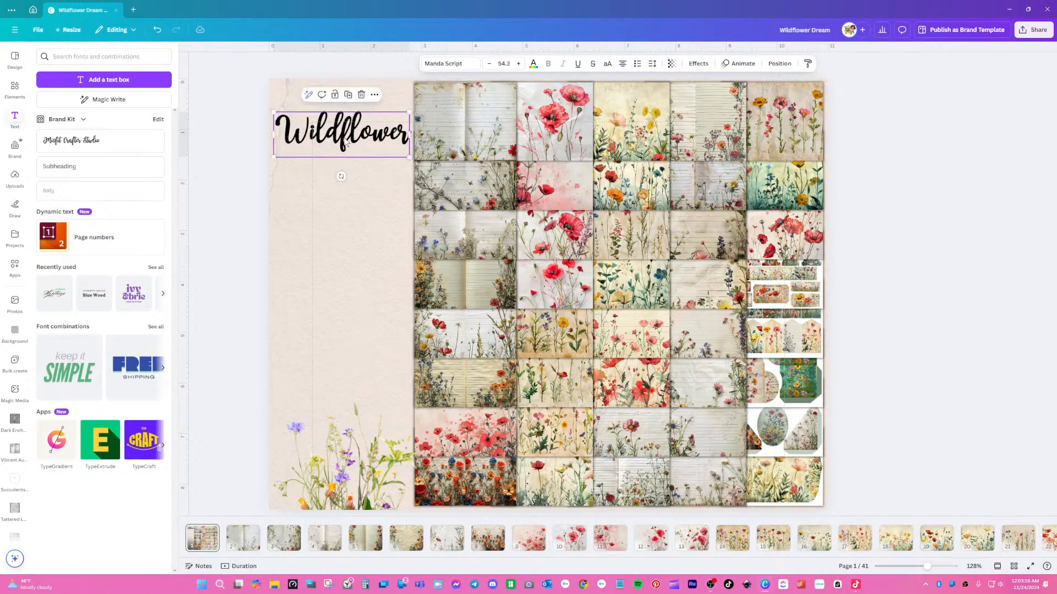
# - Try several green, brown, olive and red photo colors on the Wildflower title and settle on a light olive
pyautogui.click(533, 64)
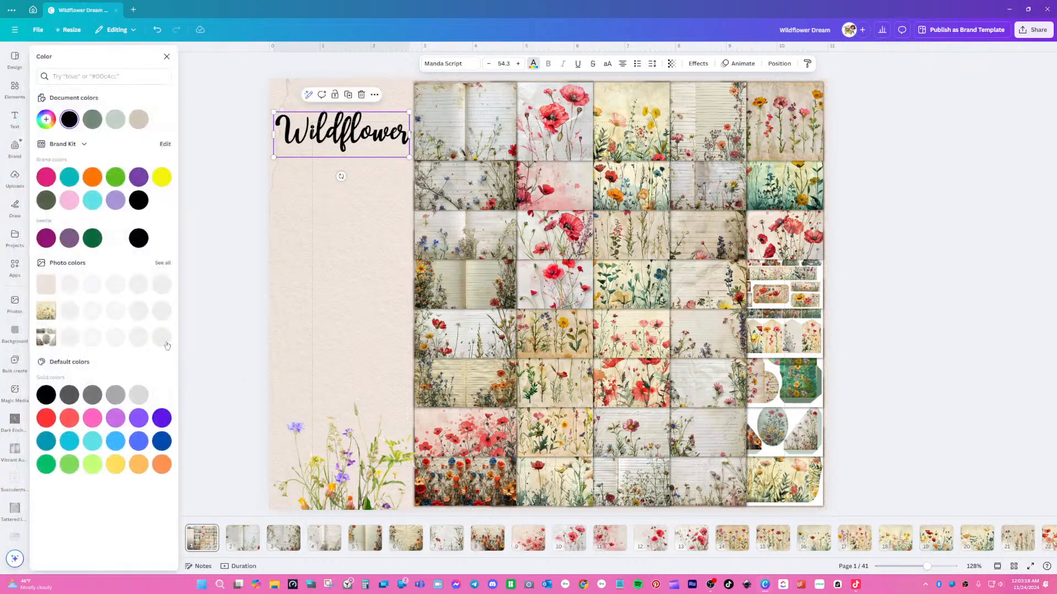
pyautogui.click(162, 263)
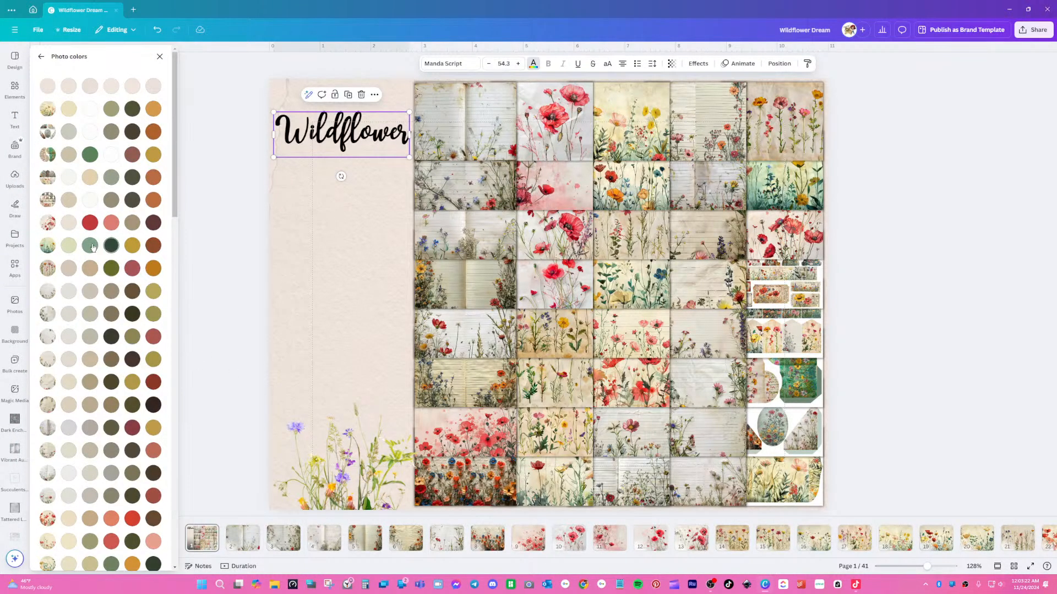
pyautogui.click(90, 246)
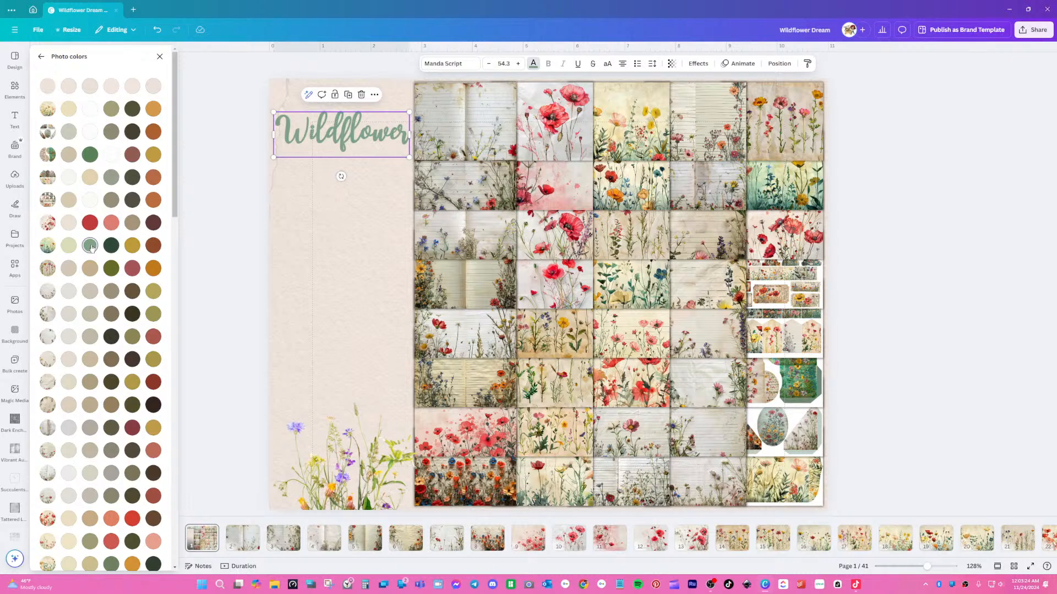
pyautogui.click(107, 246)
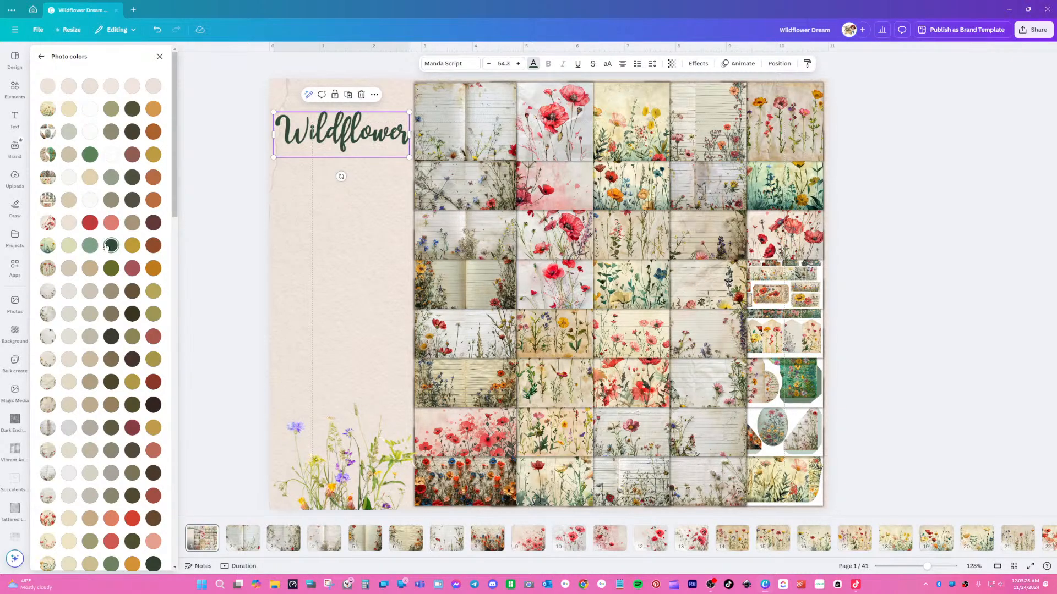
pyautogui.click(91, 155)
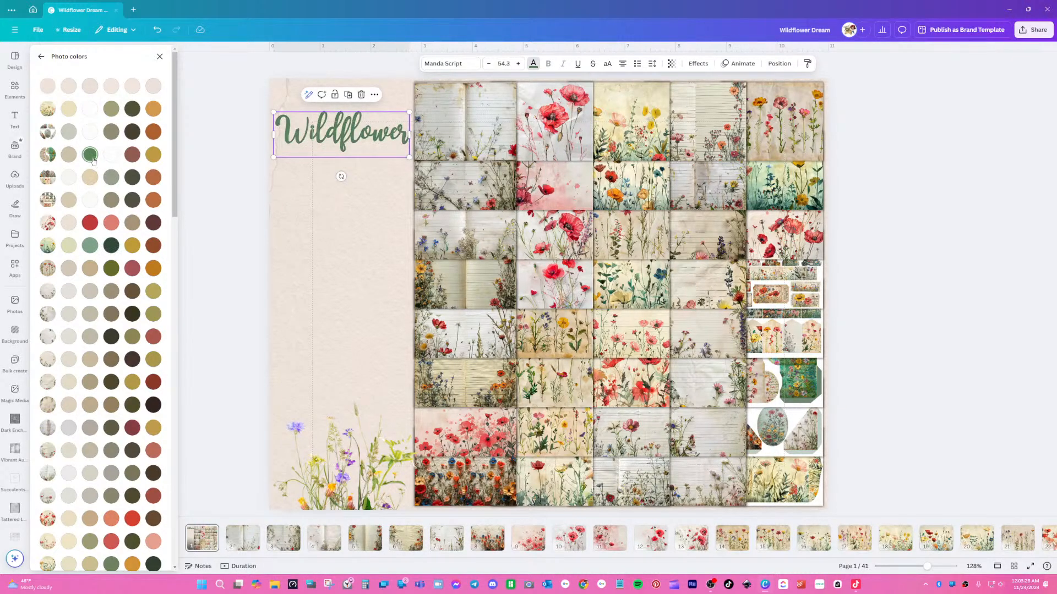
pyautogui.click(132, 110)
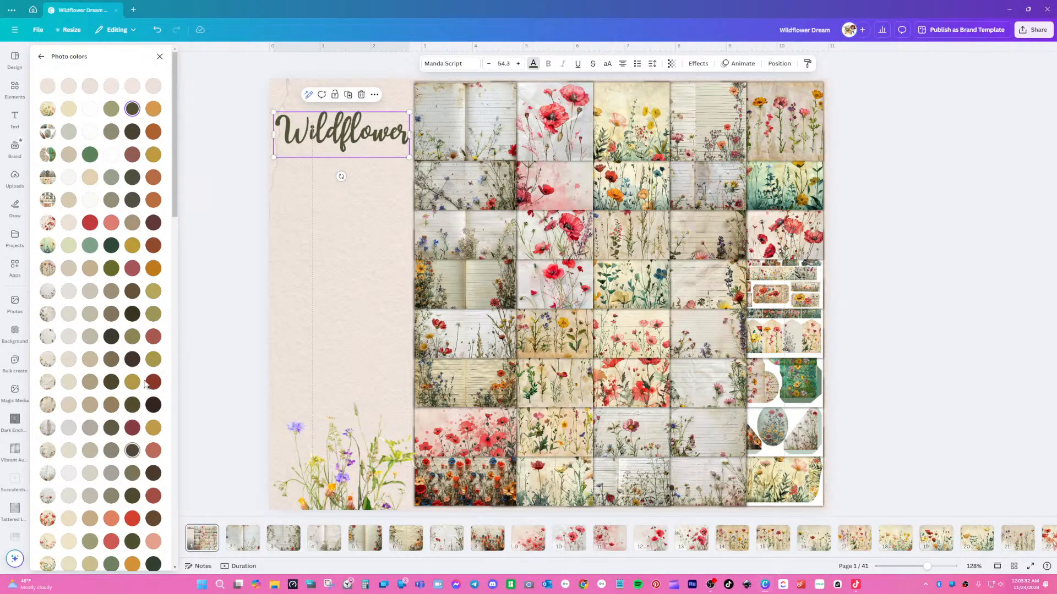
pyautogui.click(153, 315)
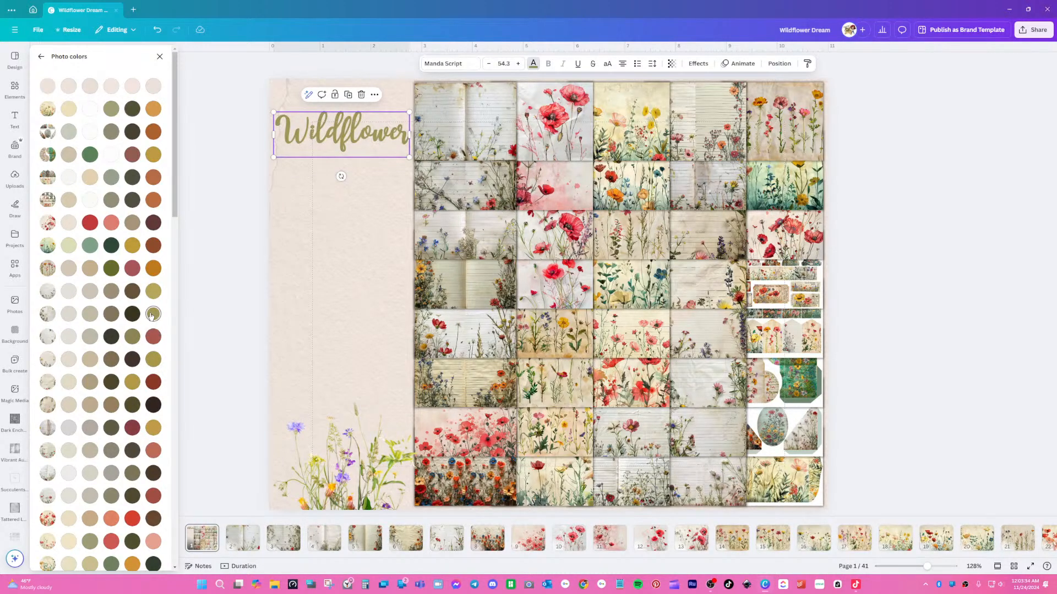
pyautogui.scroll(-5, 132, 478)
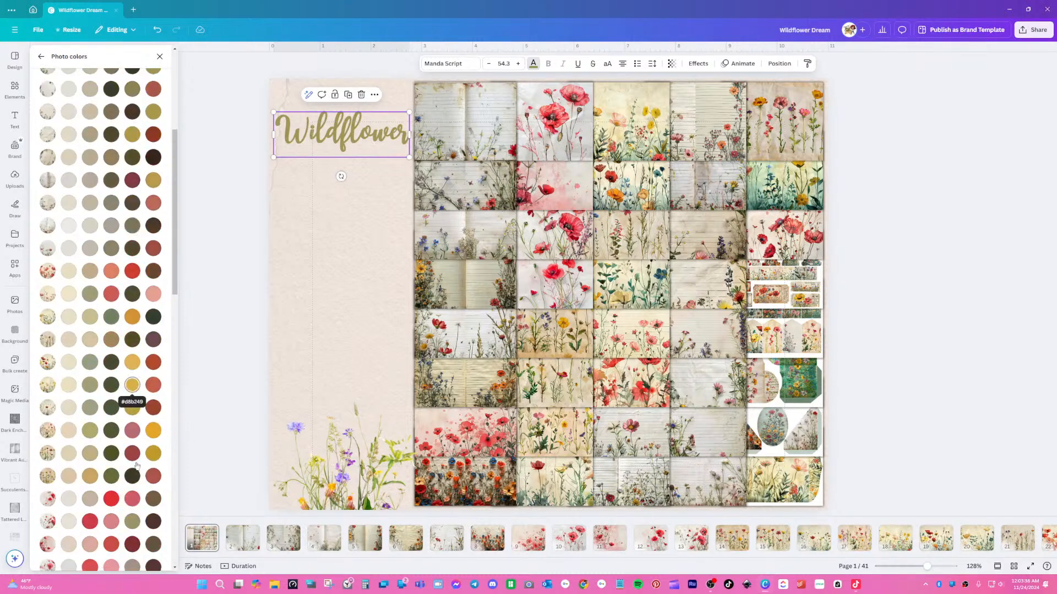
pyautogui.click(112, 410)
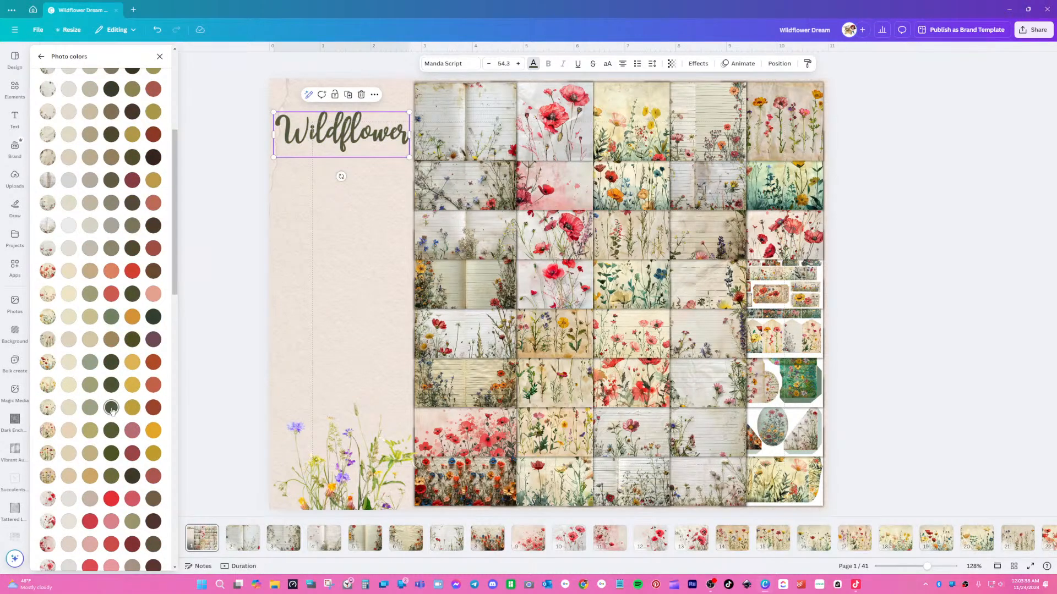
pyautogui.click(112, 433)
pyautogui.click(154, 476)
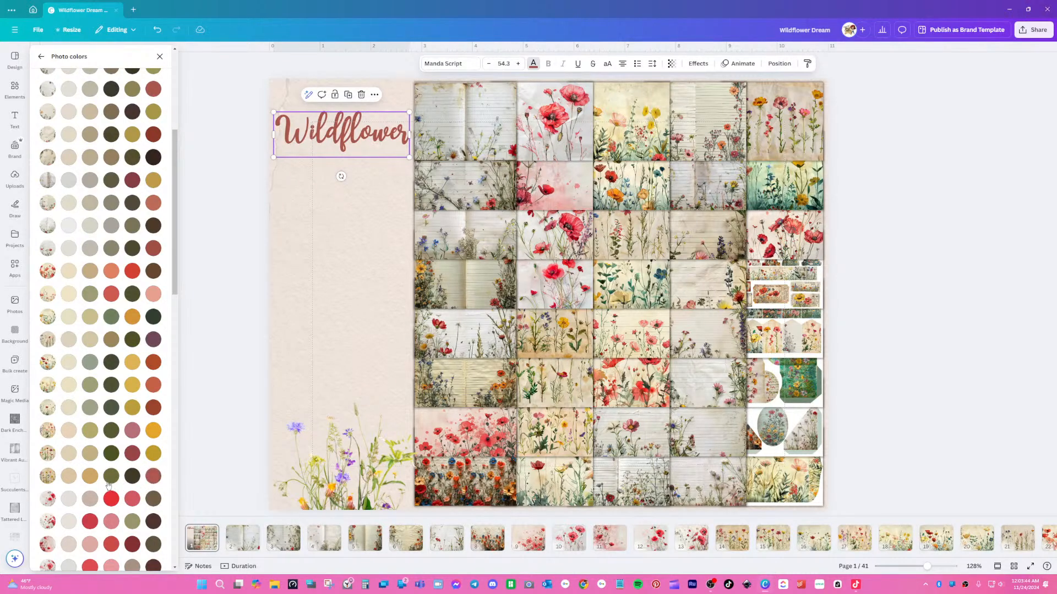
pyautogui.click(111, 453)
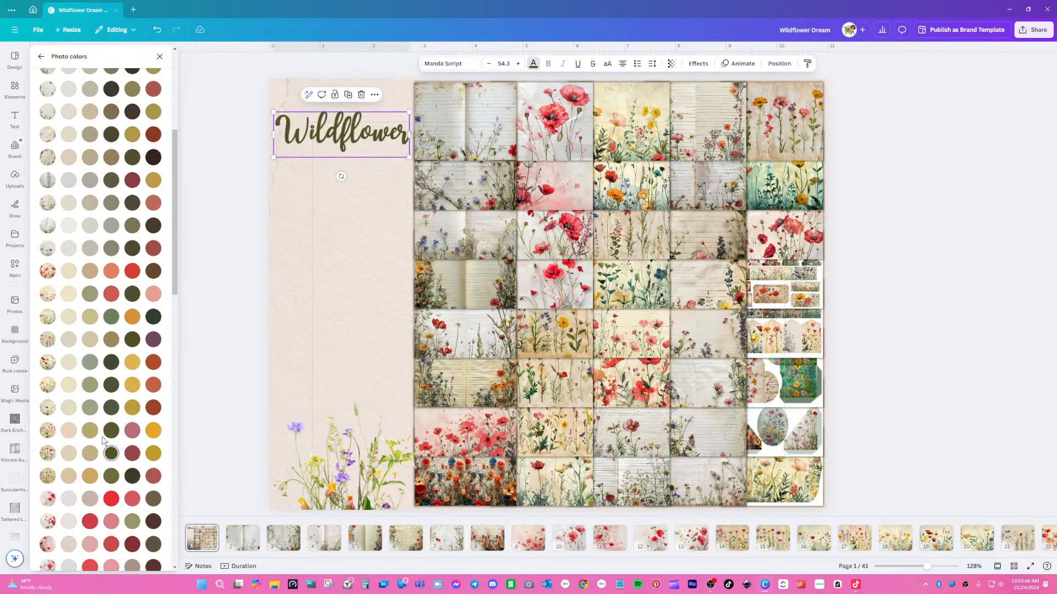
pyautogui.click(89, 434)
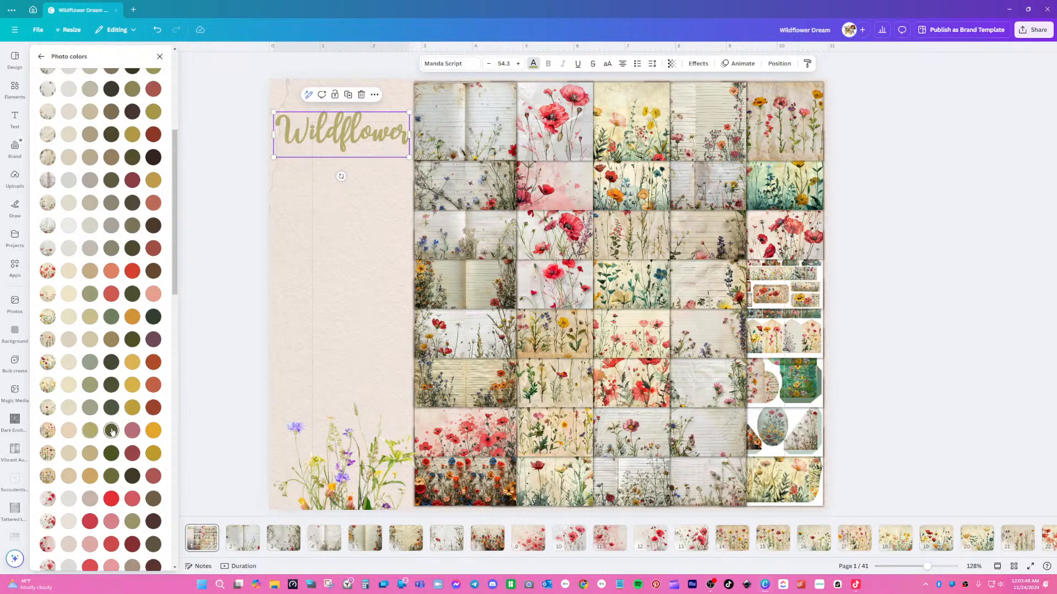
# - Apply an Outline effect to the Wildflower title with thickness 1 and a bright yellow outline color, and clear the selection
pyautogui.click(708, 65)
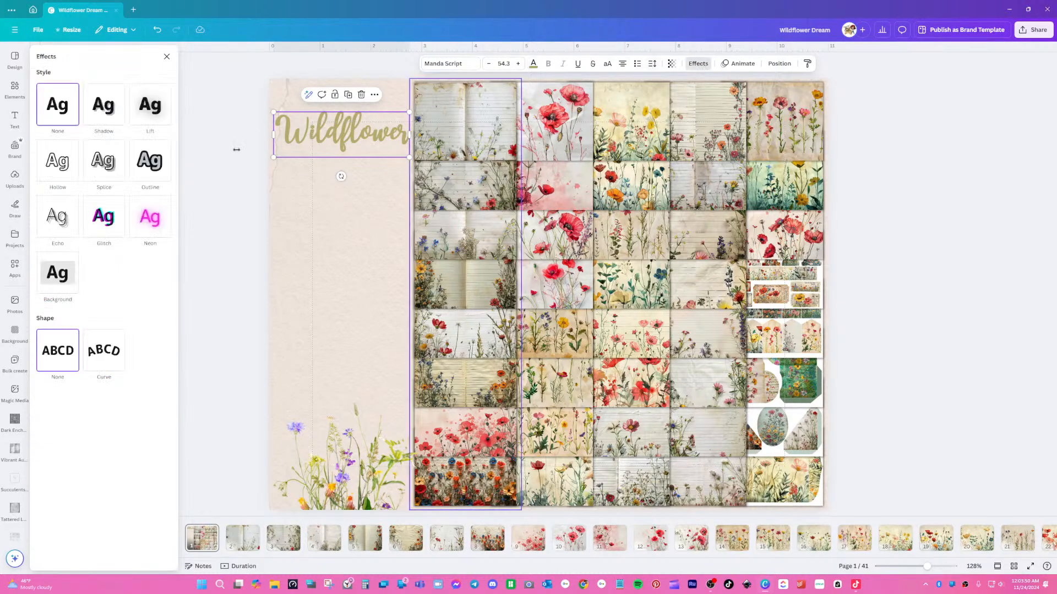
pyautogui.click(157, 164)
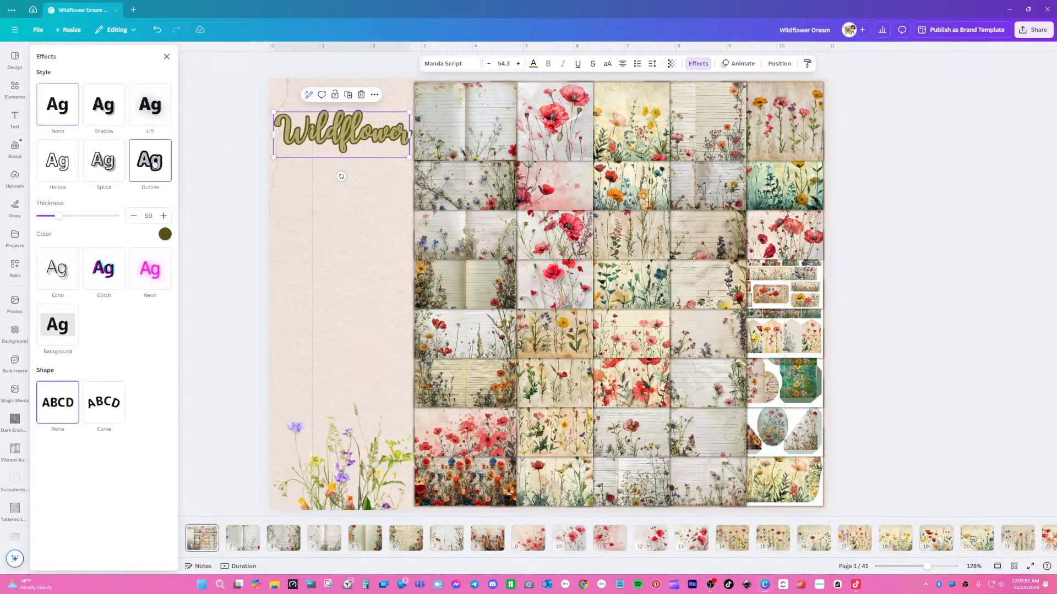
pyautogui.click(165, 235)
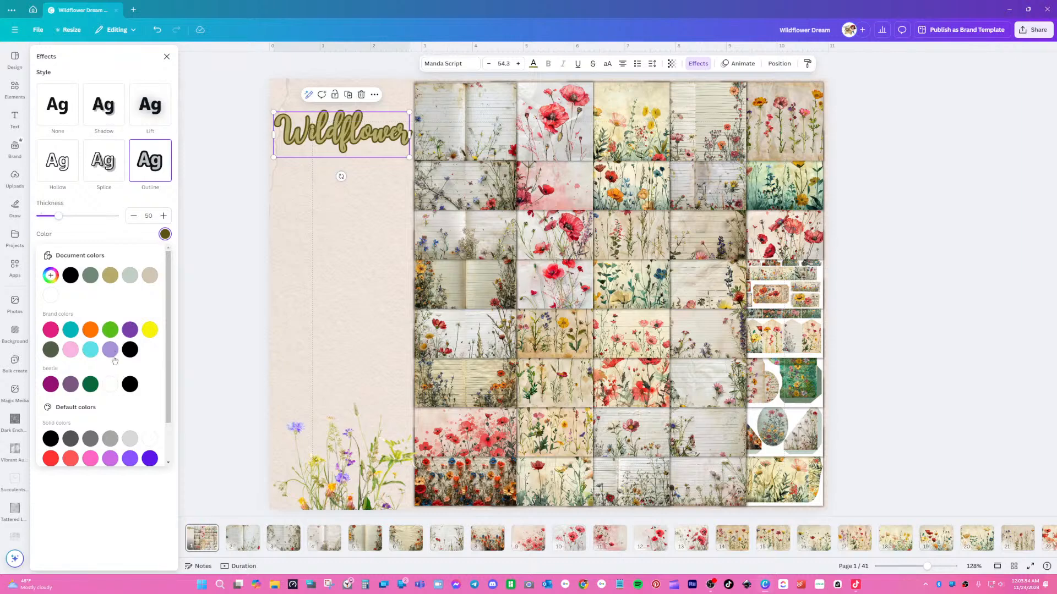
pyautogui.click(69, 331)
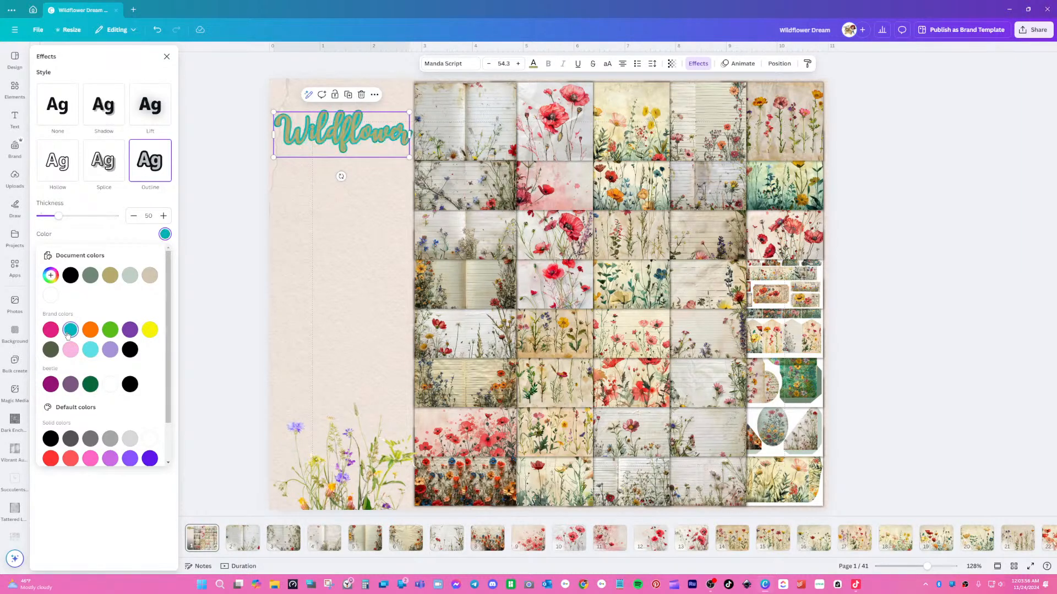
pyautogui.click(51, 330)
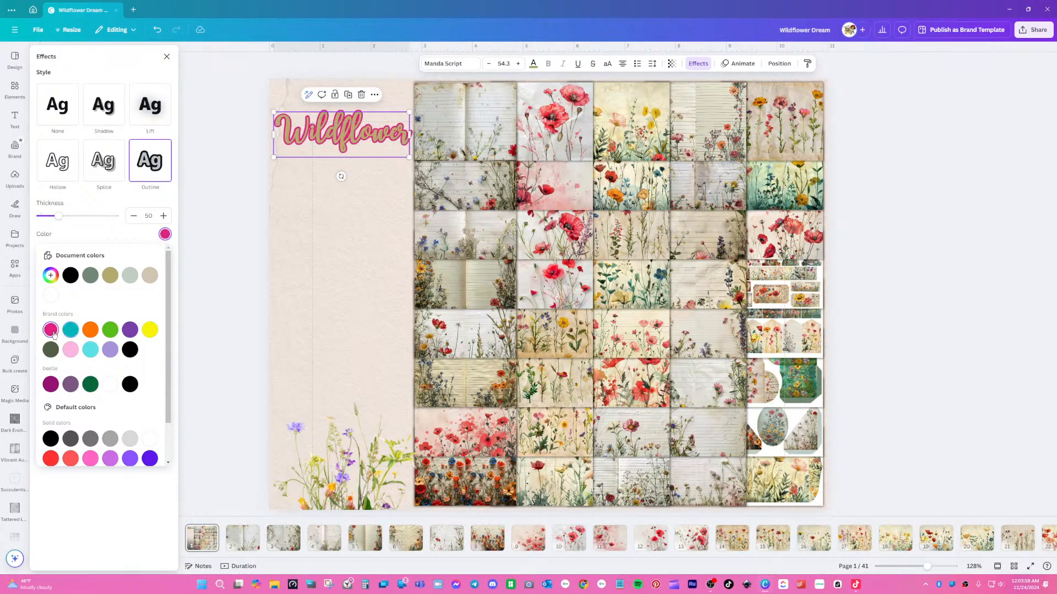
pyautogui.moveTo(58, 215); pyautogui.dragTo(40, 220)
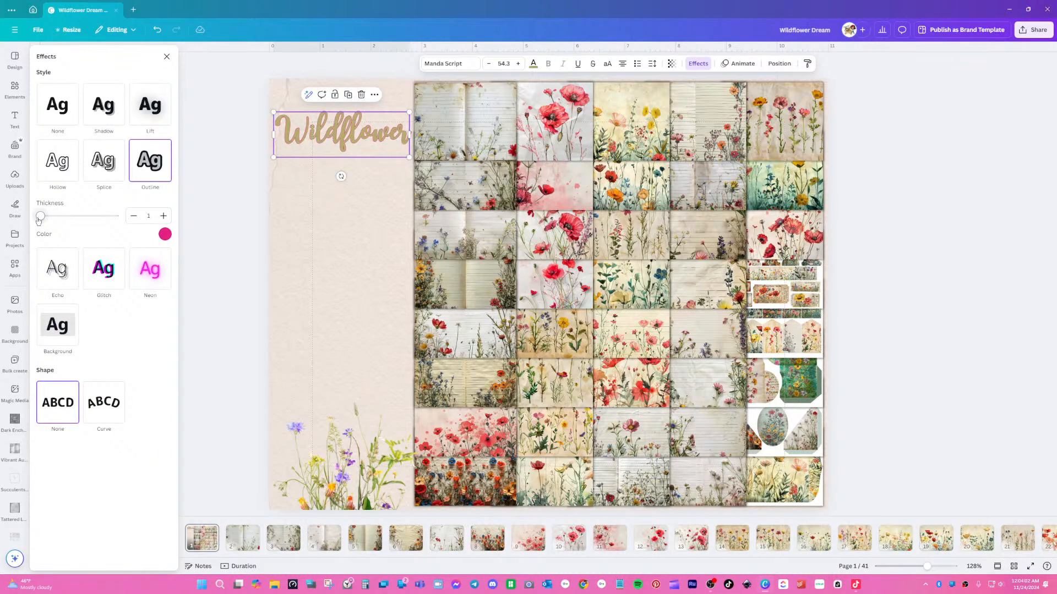
pyautogui.click(165, 235)
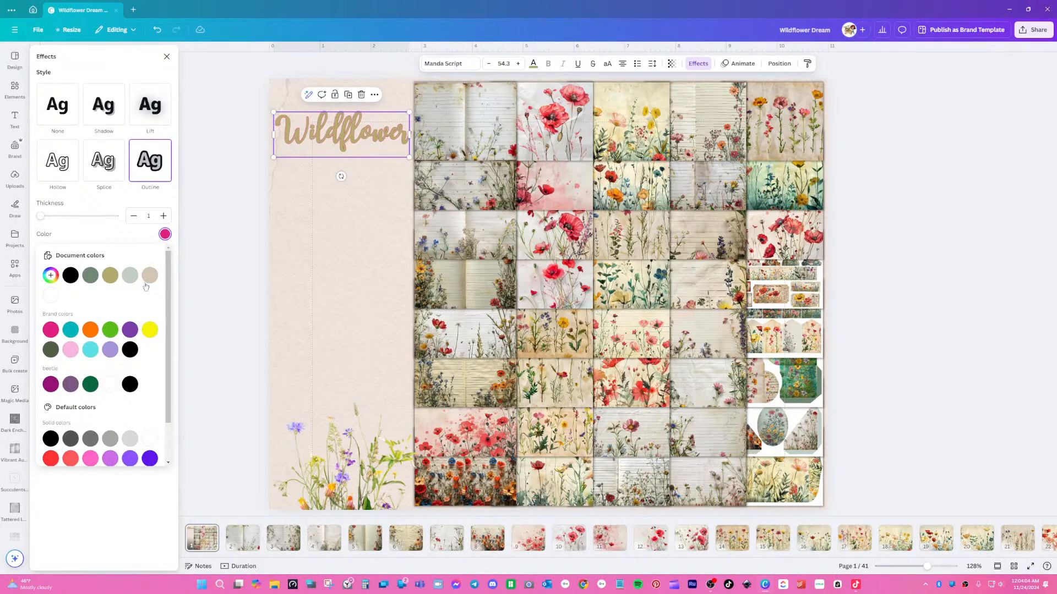
pyautogui.click(149, 330)
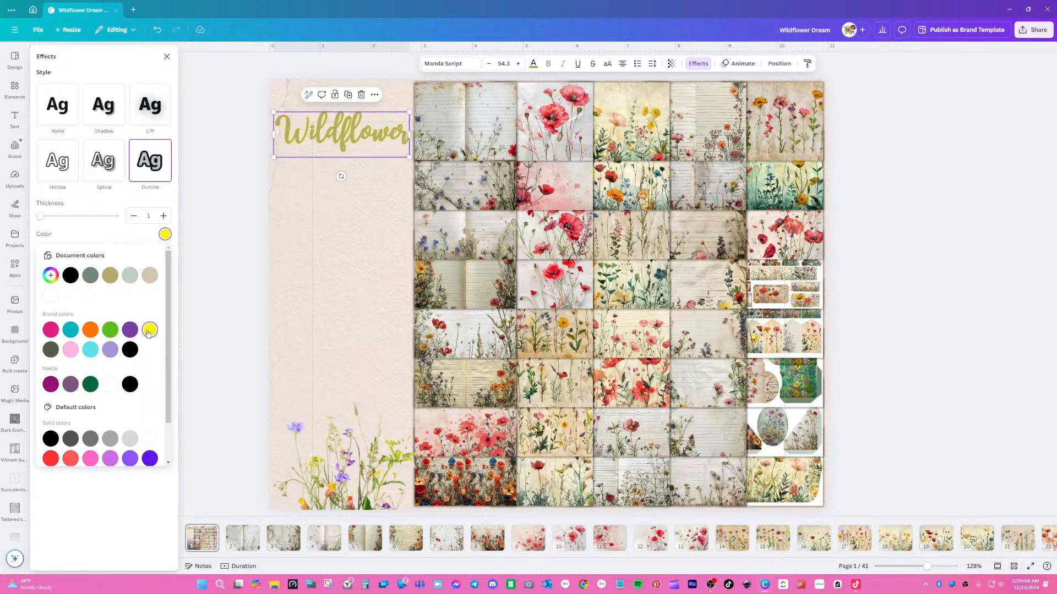
pyautogui.click(339, 249)
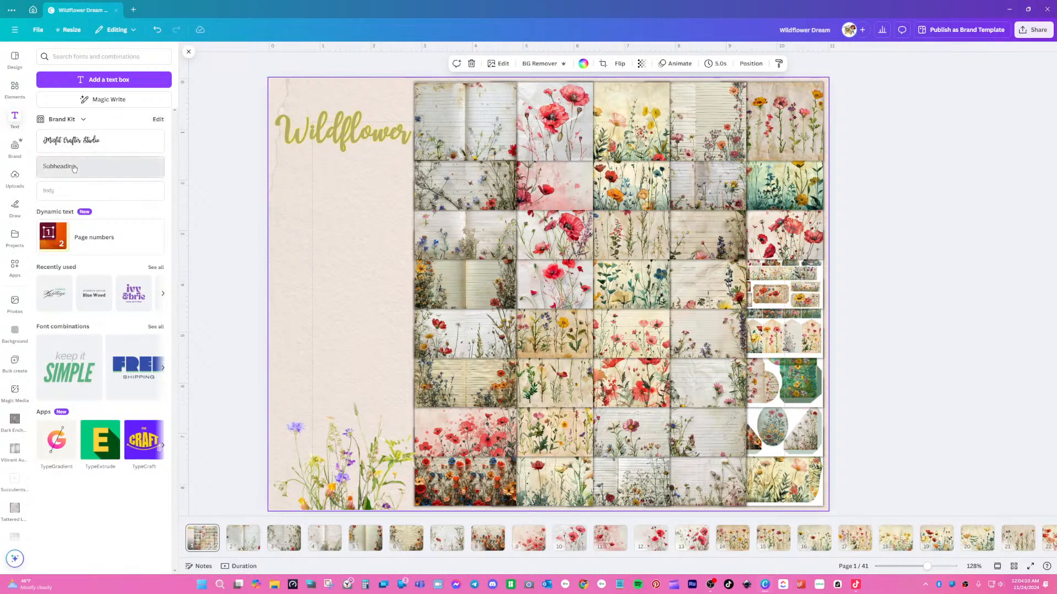
# - Add a subheading reading "Dream", enlarge it to size 39.5 and place it directly beneath the Wildflower title
pyautogui.click(101, 166)
pyautogui.write('Dram')
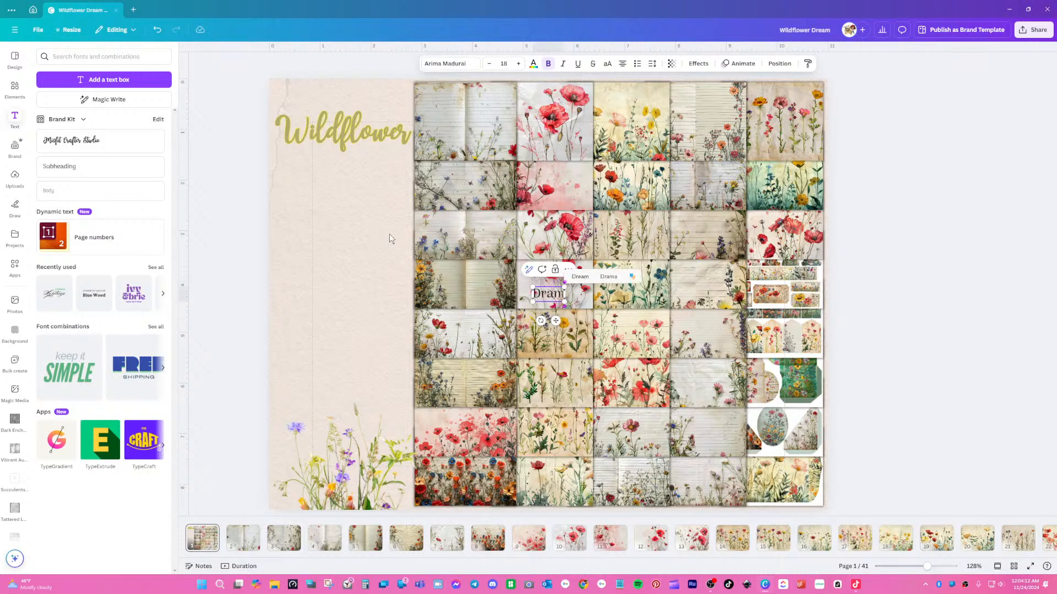
pyautogui.press('BackSpace')
pyautogui.press('BackSpace')
pyautogui.write('eam')
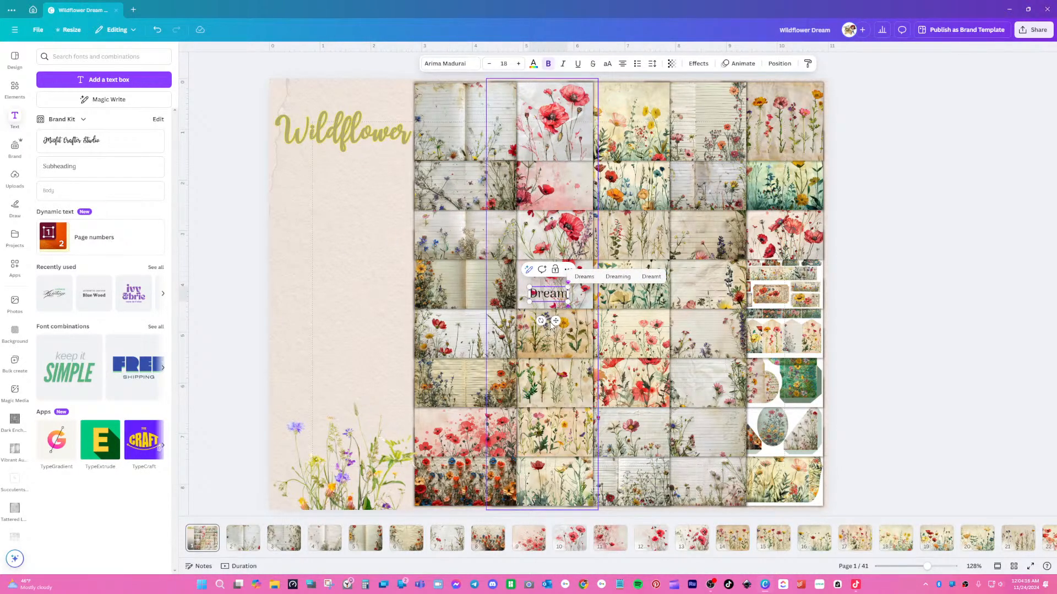
pyautogui.moveTo(556, 321); pyautogui.dragTo(374, 158)
pyautogui.hotkey('shift', 'Left')
pyautogui.click(376, 199)
# - Try the Amazone font on the Dream subheading with an Outline effect and a Hollow effect at thickness 21, and remove the effect
pyautogui.click(448, 63)
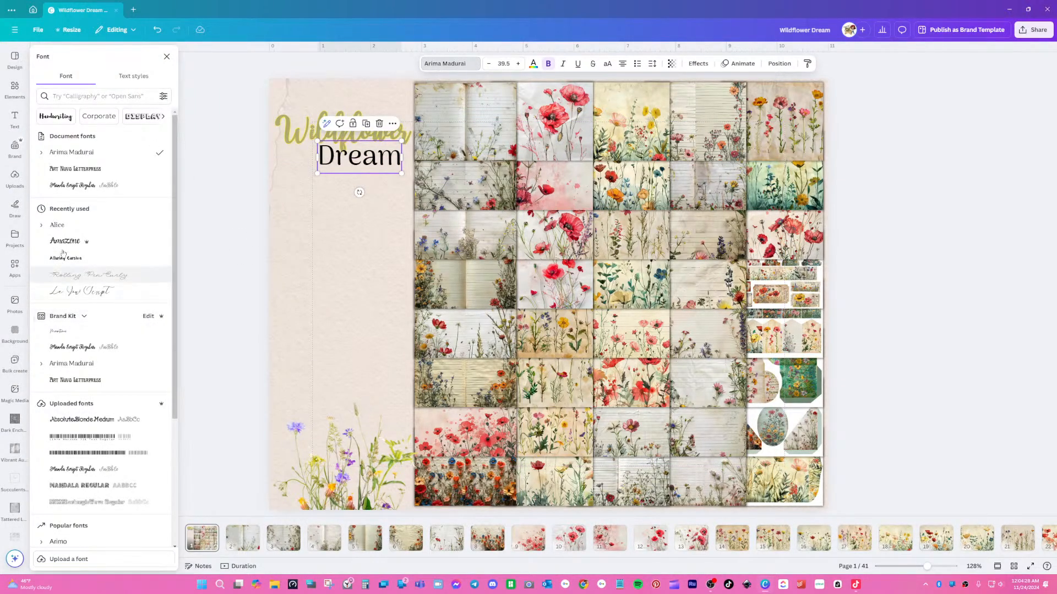
pyautogui.click(65, 242)
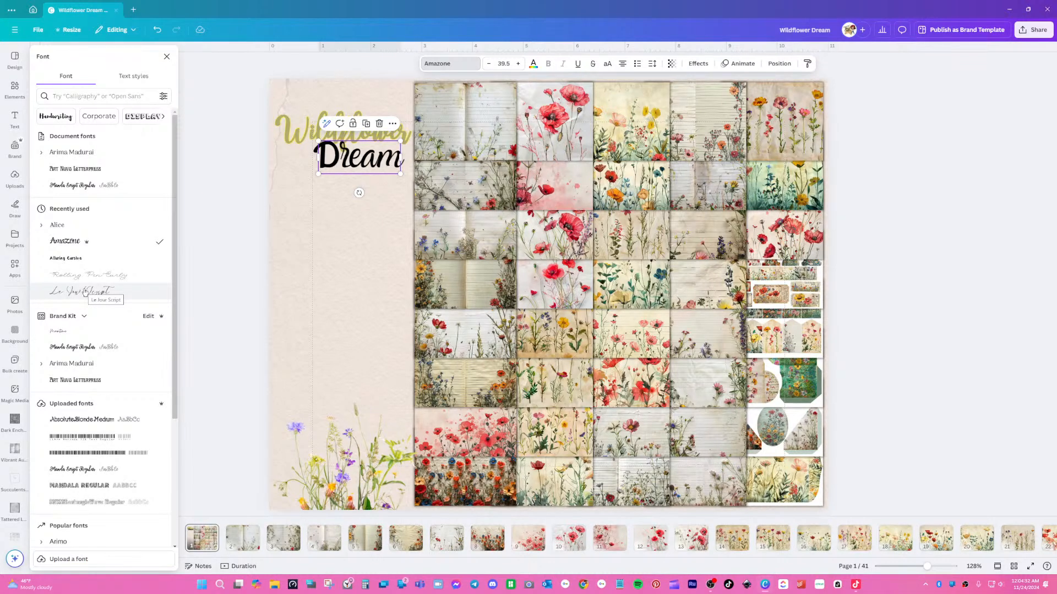
pyautogui.click(703, 65)
pyautogui.click(143, 159)
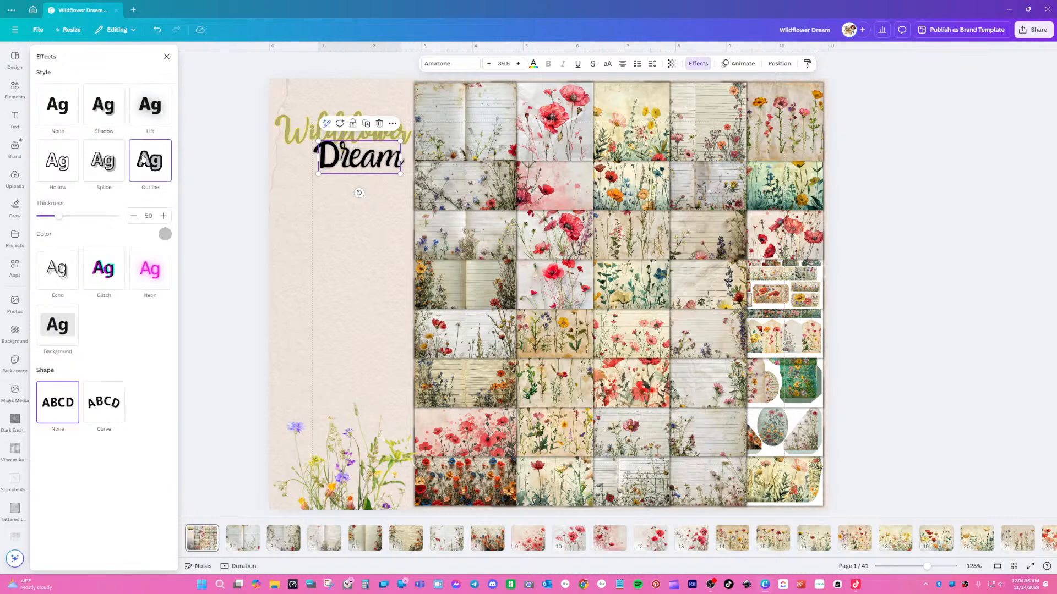
pyautogui.click(58, 160)
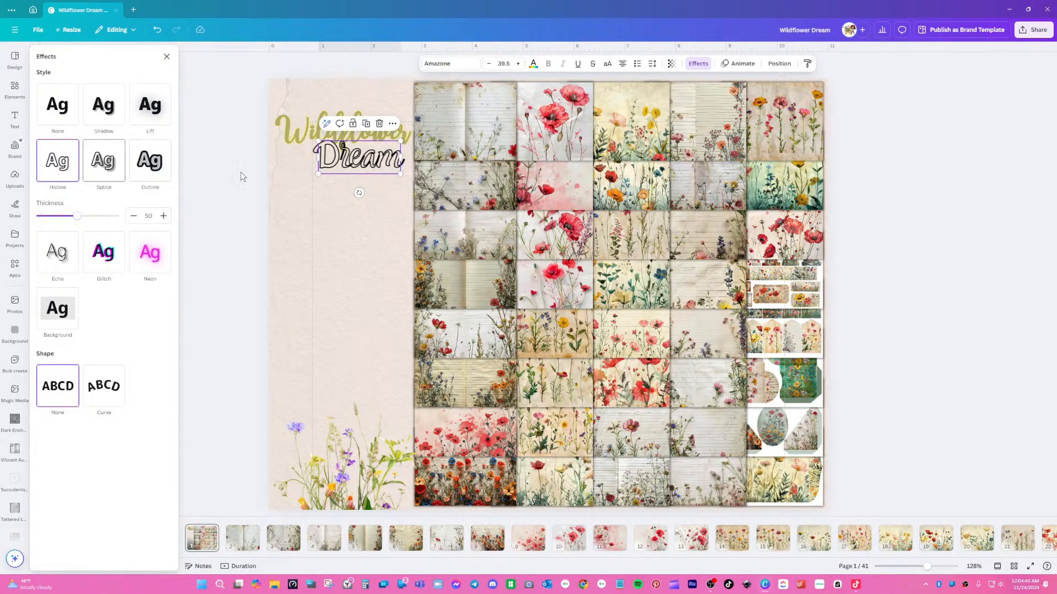
pyautogui.moveTo(78, 218); pyautogui.dragTo(55, 222)
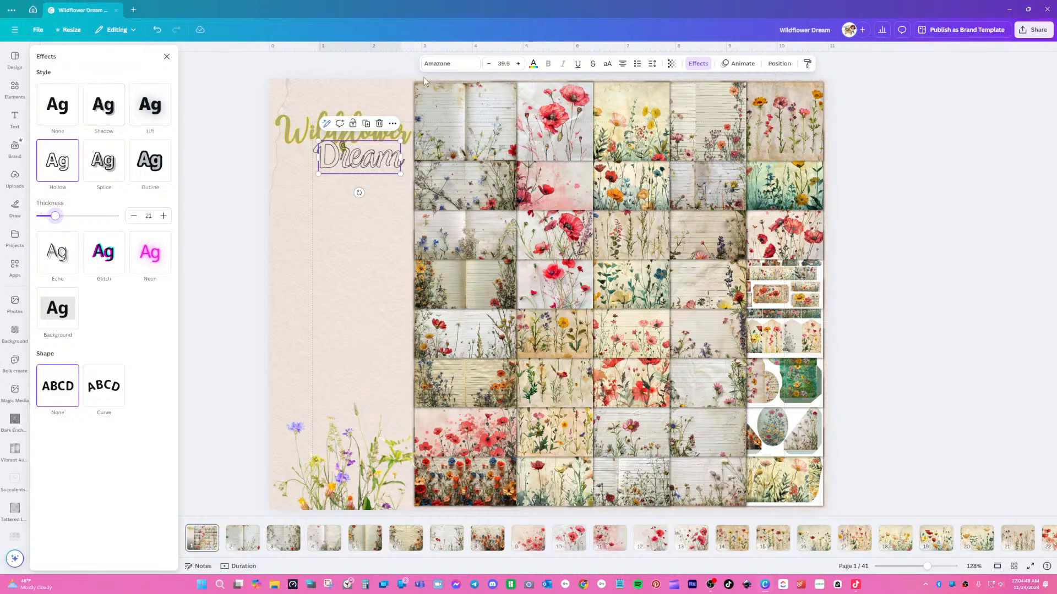
pyautogui.click(70, 104)
# - Change the Dream subheading's font to Art Nuvo Letterpress and shift it under the right end of the Wildflower title
pyautogui.click(449, 63)
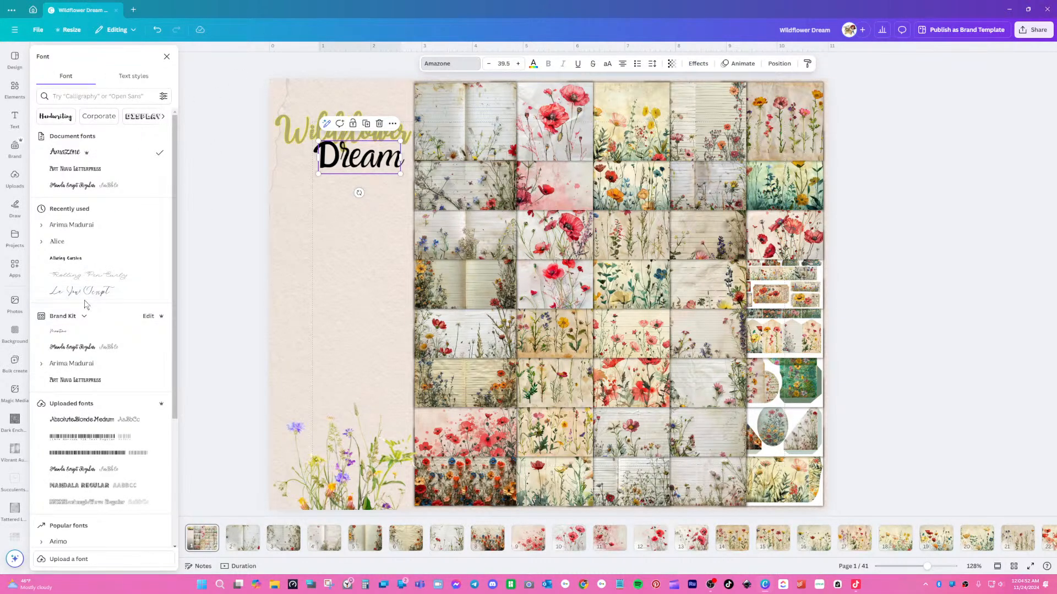
pyautogui.click(82, 173)
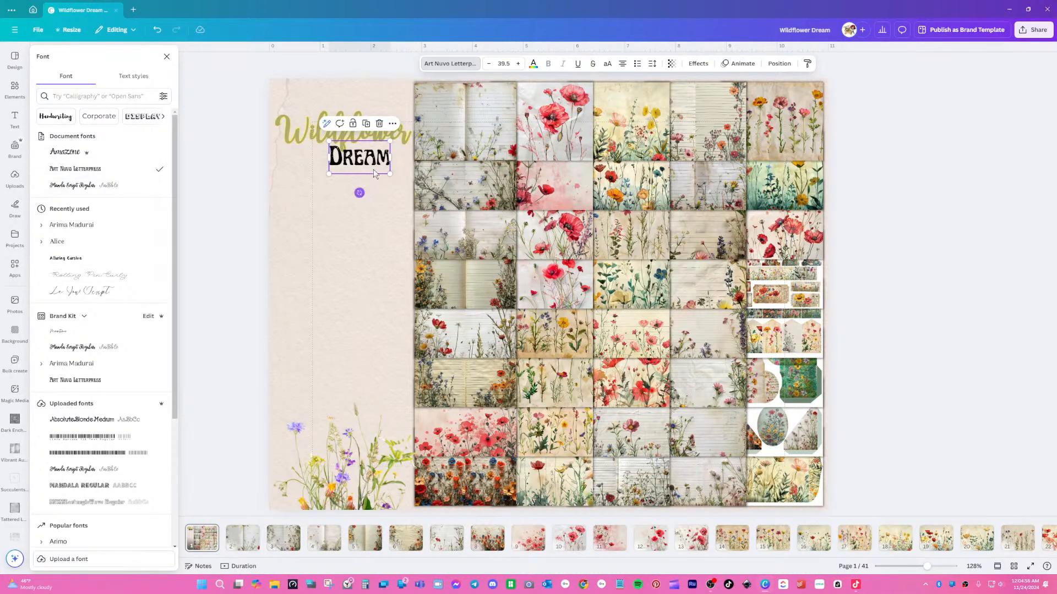
pyautogui.moveTo(373, 166); pyautogui.dragTo(392, 159)
# - Try the beige and light olive document colors on the Dream subheading and apply the rust brown photo color
pyautogui.click(534, 65)
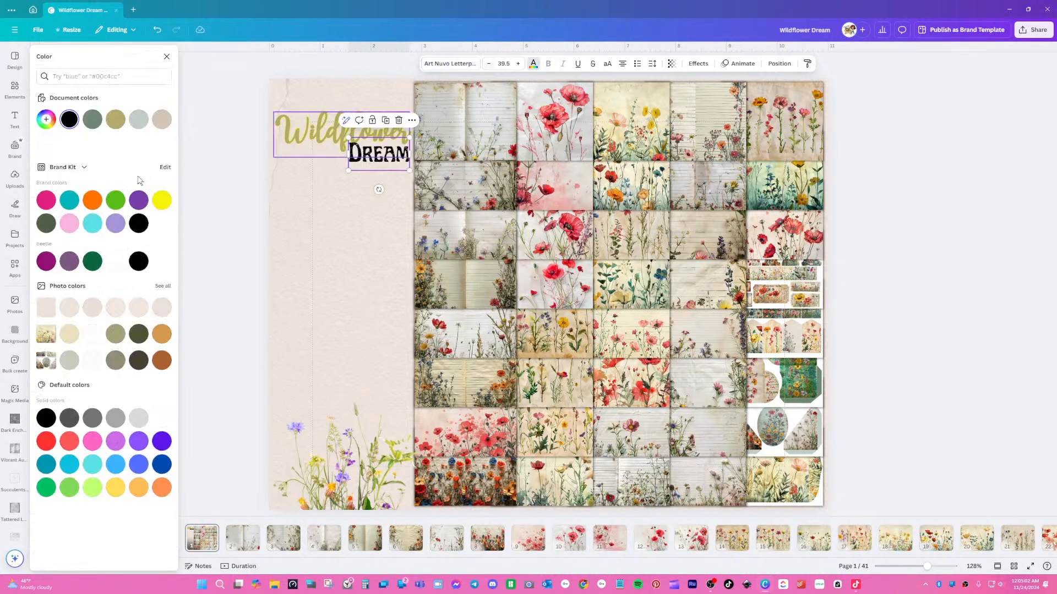
pyautogui.click(160, 122)
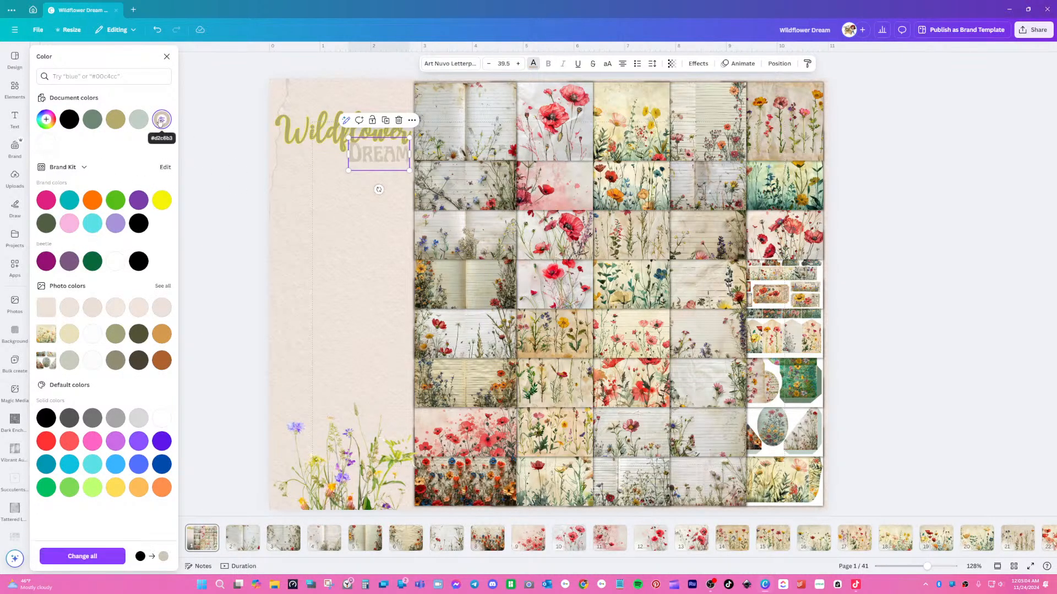
pyautogui.click(122, 121)
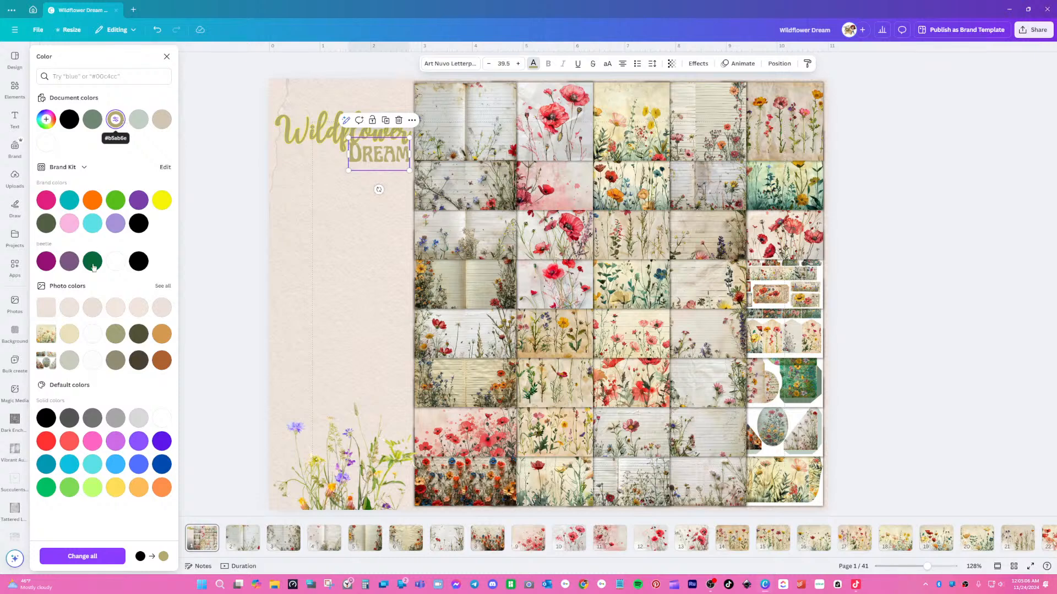
pyautogui.click(161, 368)
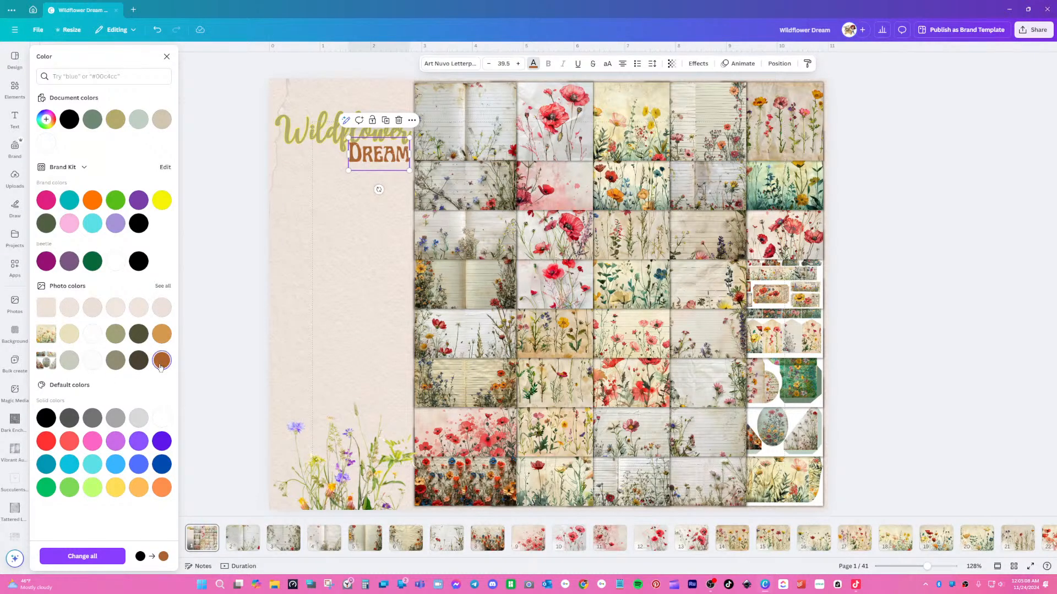
# - Recolor the word "Dream" in a muted coral red chosen from the full set of photo colors
pyautogui.click(163, 287)
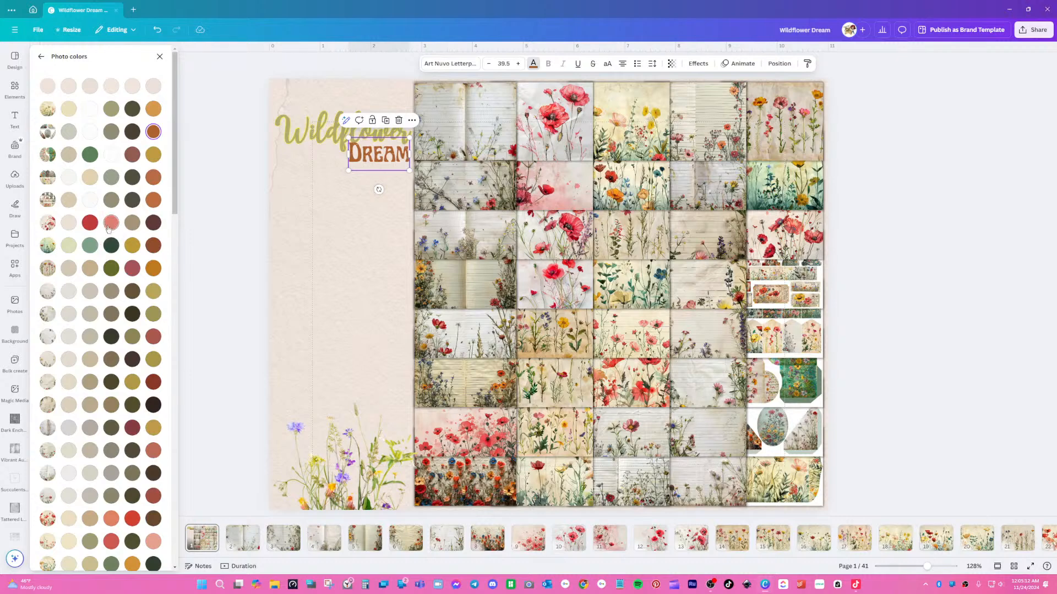
pyautogui.click(112, 223)
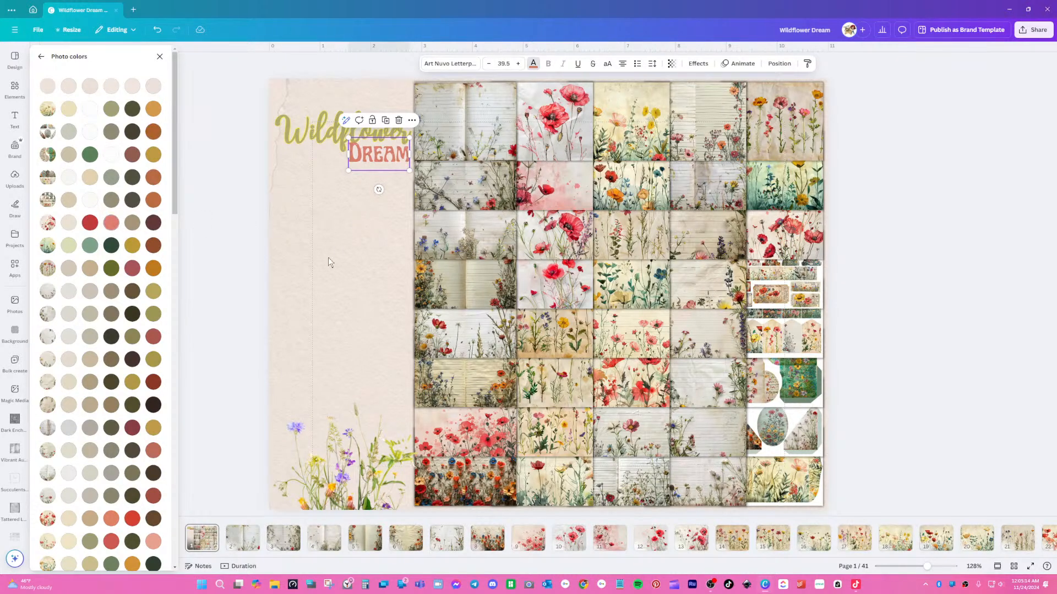
pyautogui.click(91, 224)
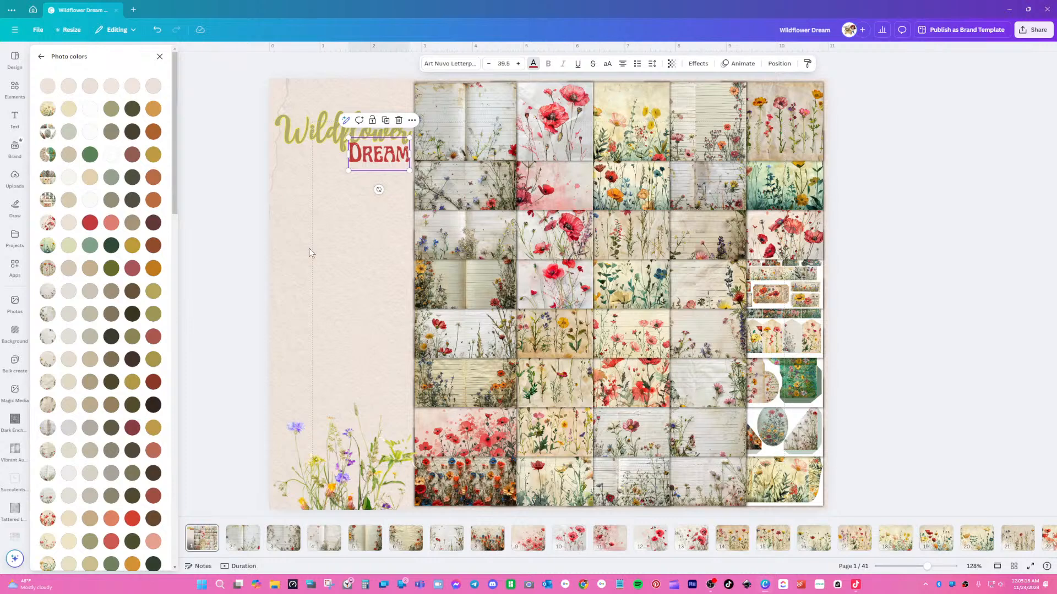
pyautogui.click(307, 139)
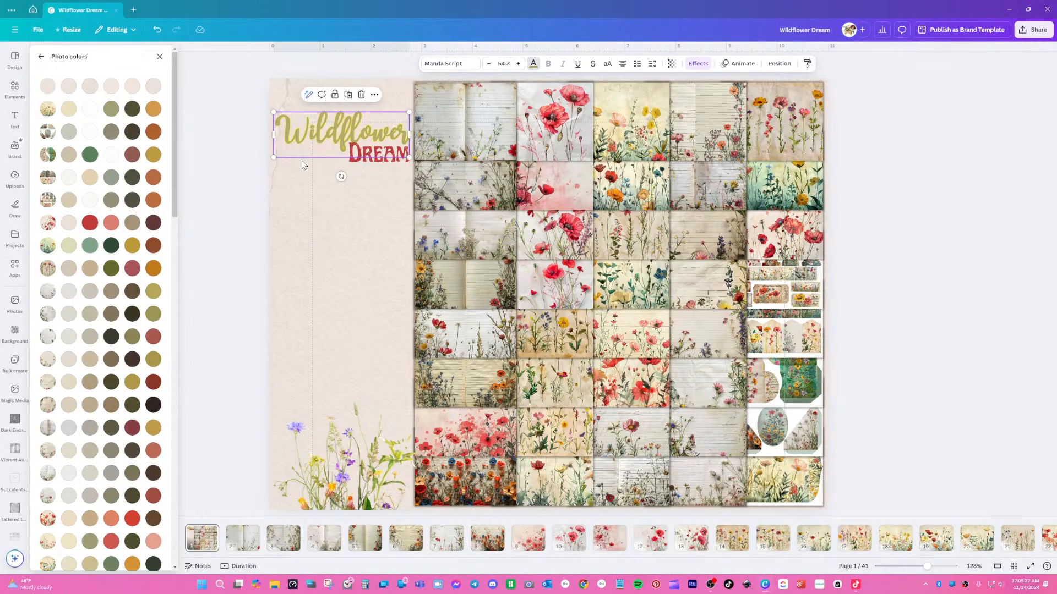
pyautogui.click(384, 160)
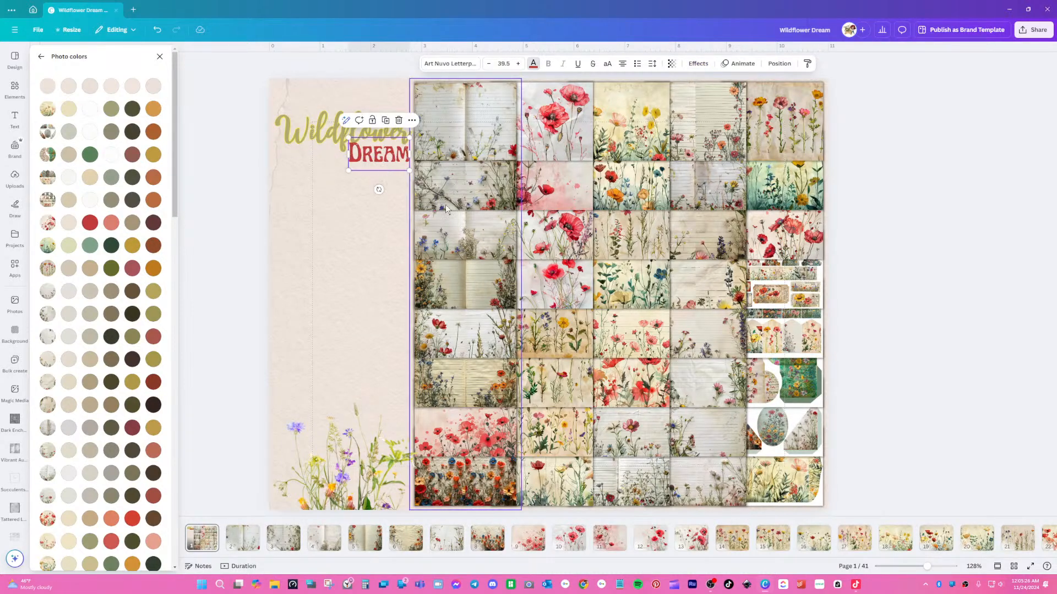
pyautogui.scroll(-3, 106, 469)
pyautogui.click(115, 374)
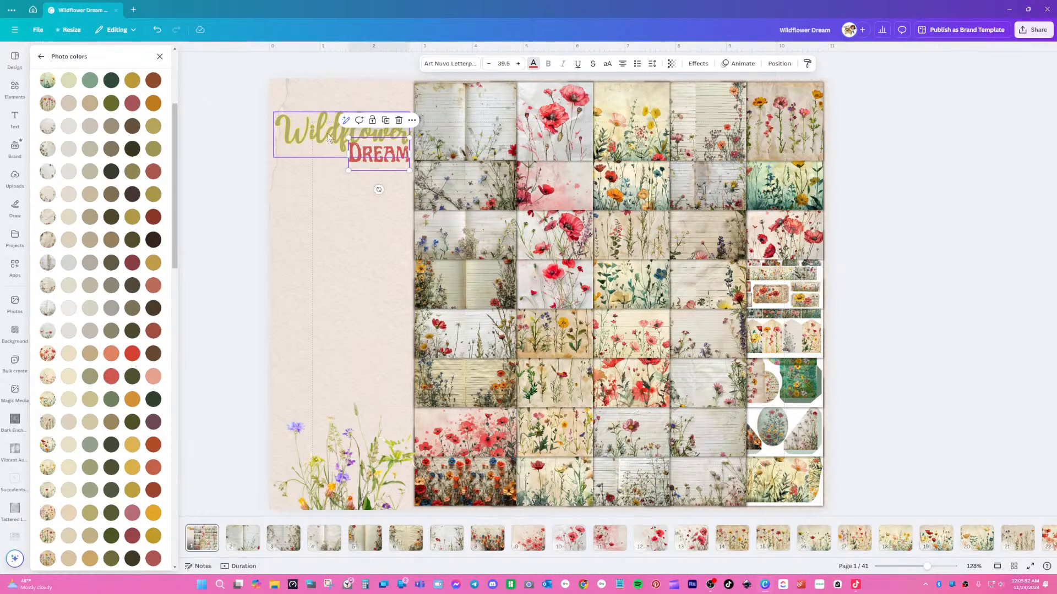
pyautogui.click(328, 259)
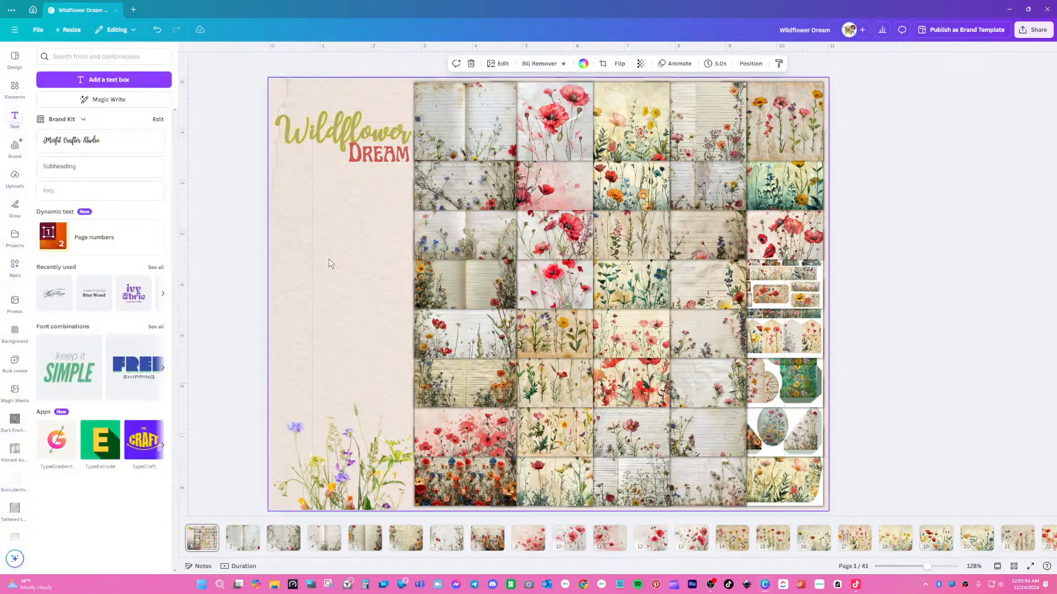
# - Change the outline color of "Wildflower" to a dark green sampled from the green piece in the rightmost image column
pyautogui.click(316, 139)
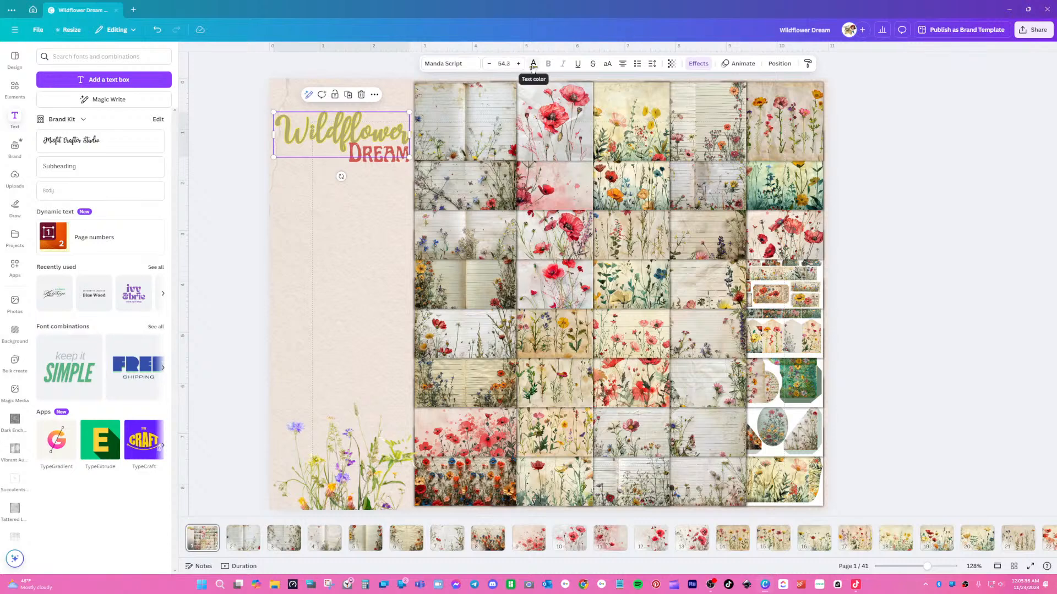
pyautogui.click(697, 65)
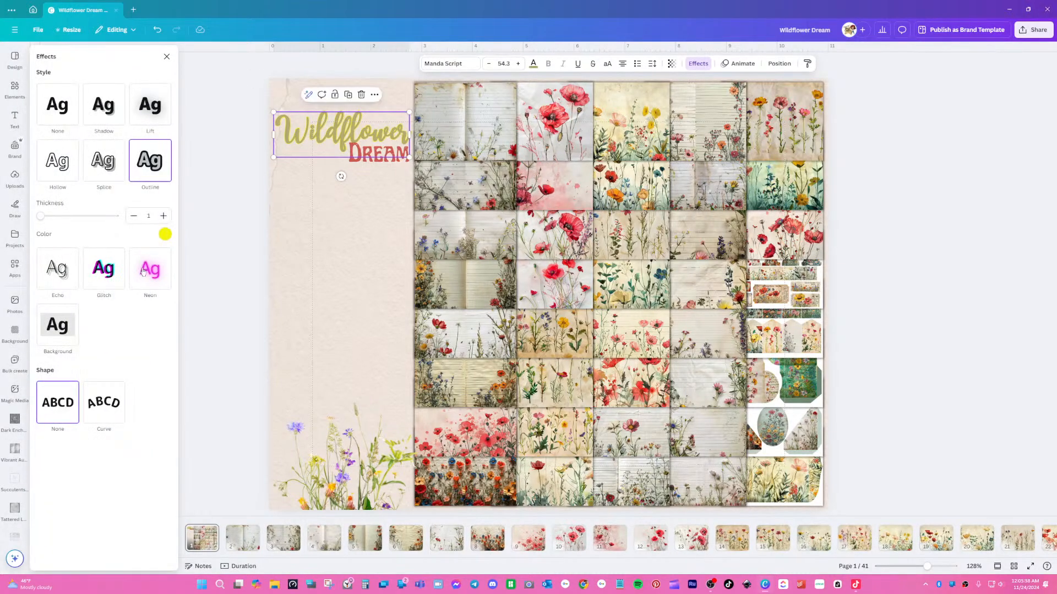
pyautogui.click(164, 234)
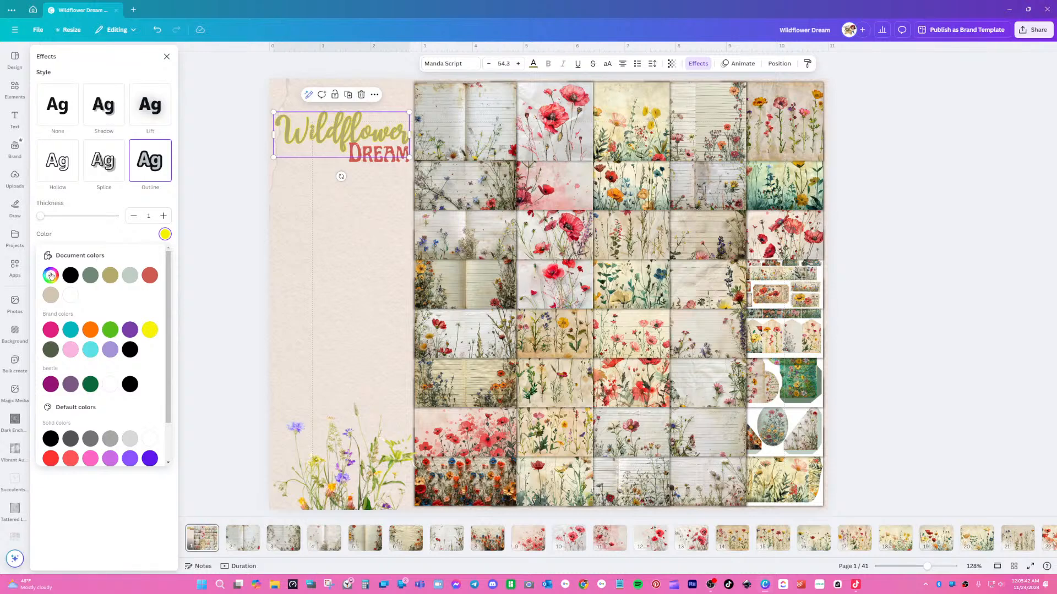
pyautogui.click(50, 275)
pyautogui.click(156, 360)
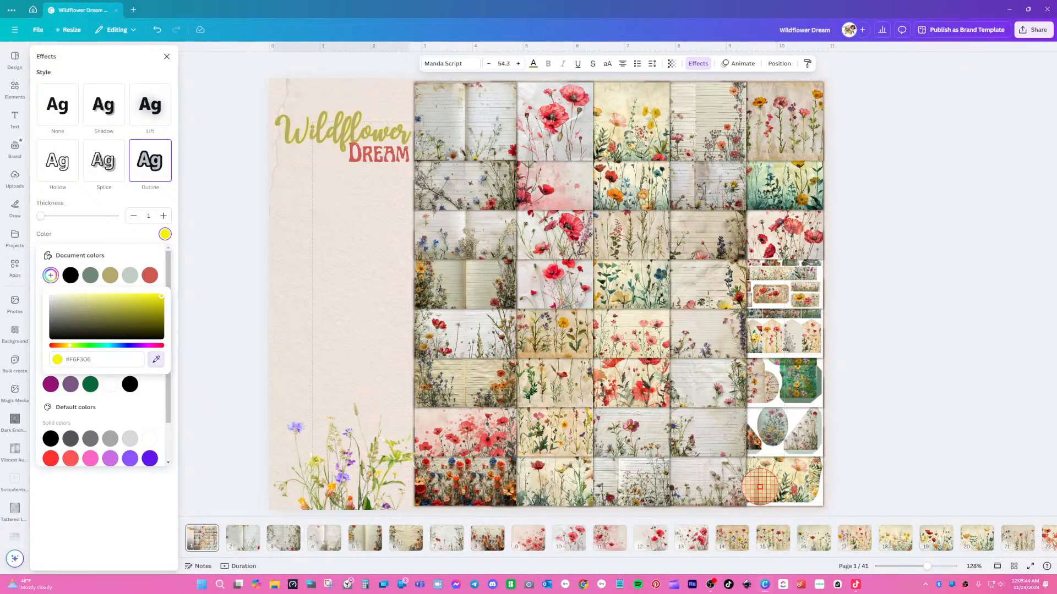
pyautogui.click(812, 374)
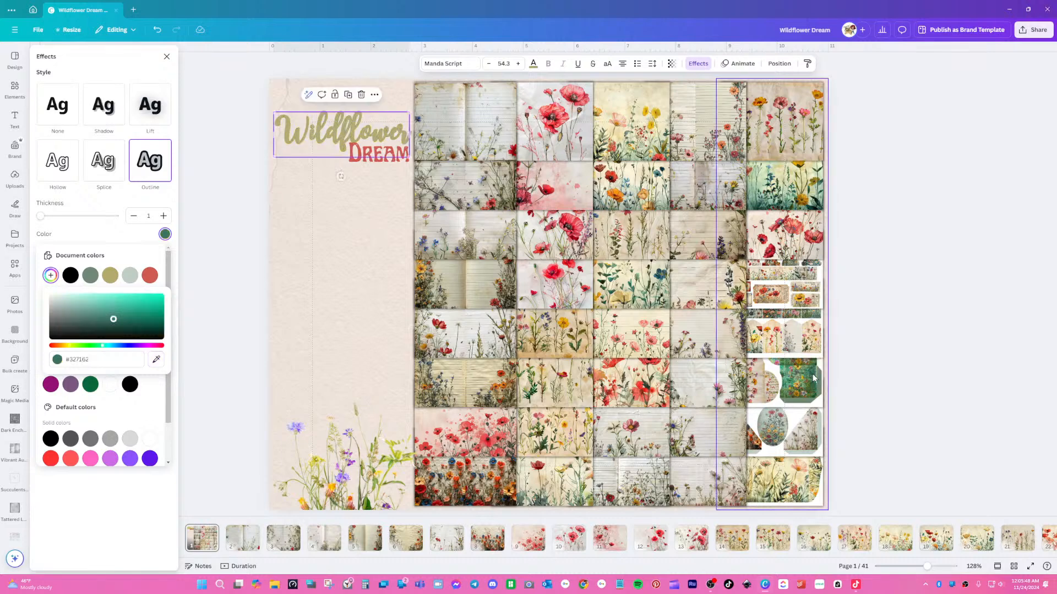
pyautogui.click(314, 193)
# - Set "Wildflower" in Noto Serif Ethiopic Condensed, shrink it to size 40.2 on one line, and fit "Dream" beneath it
pyautogui.click(320, 138)
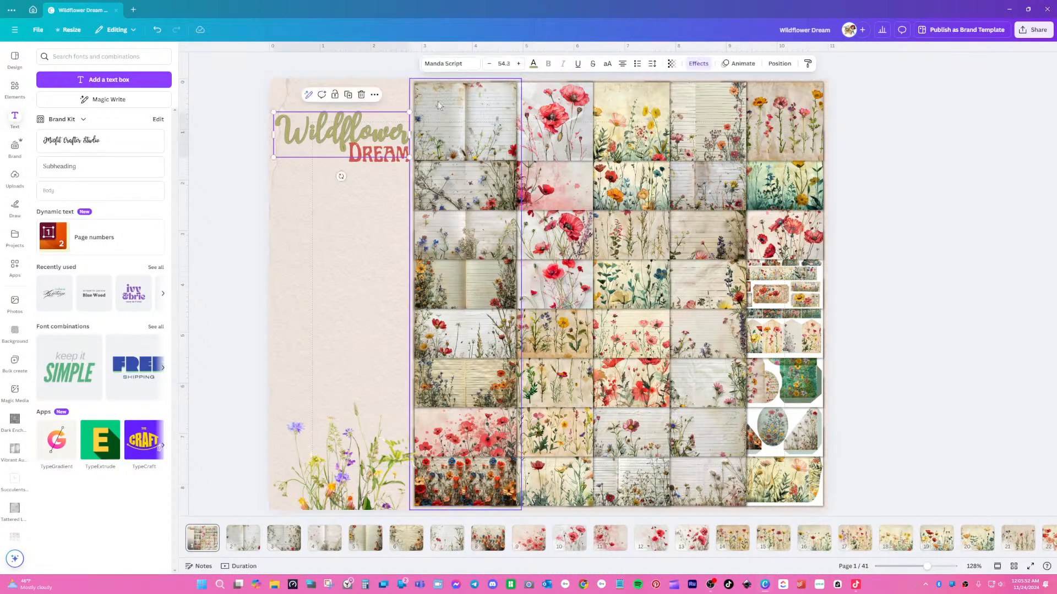
pyautogui.click(453, 66)
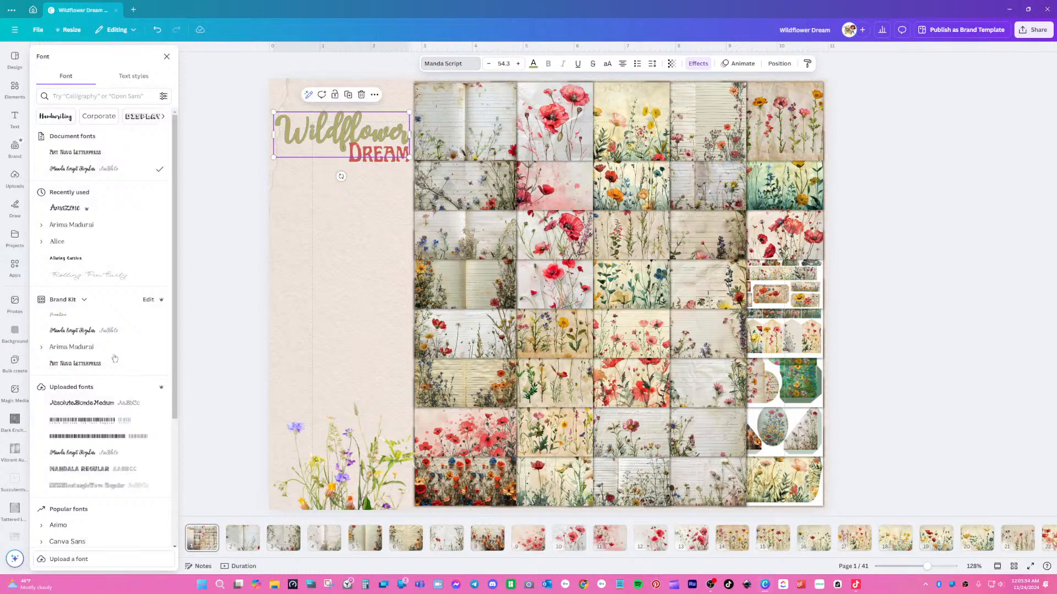
pyautogui.click(81, 275)
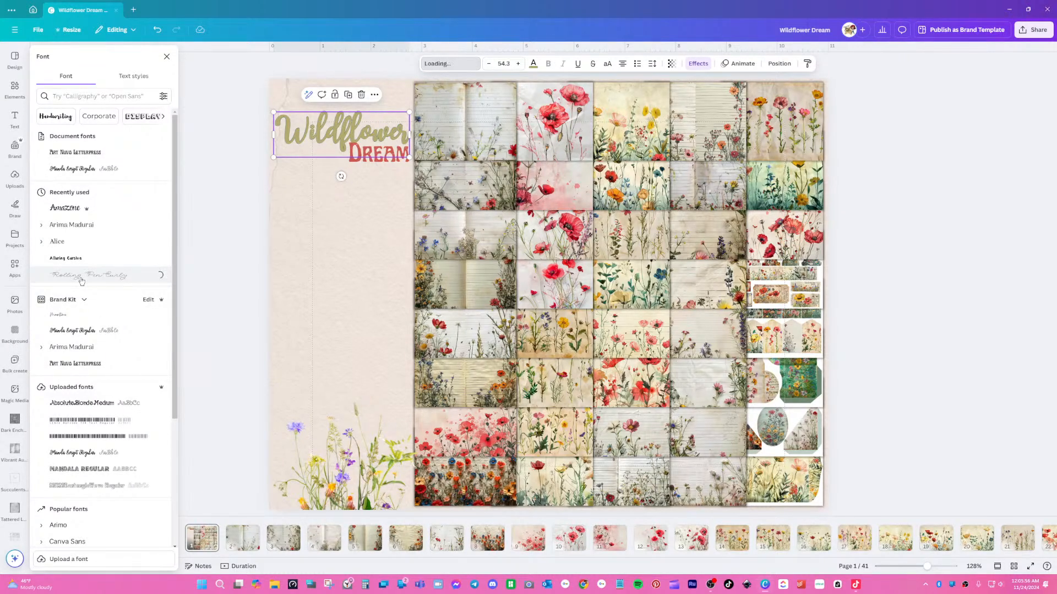
pyautogui.scroll(-10, 94, 424)
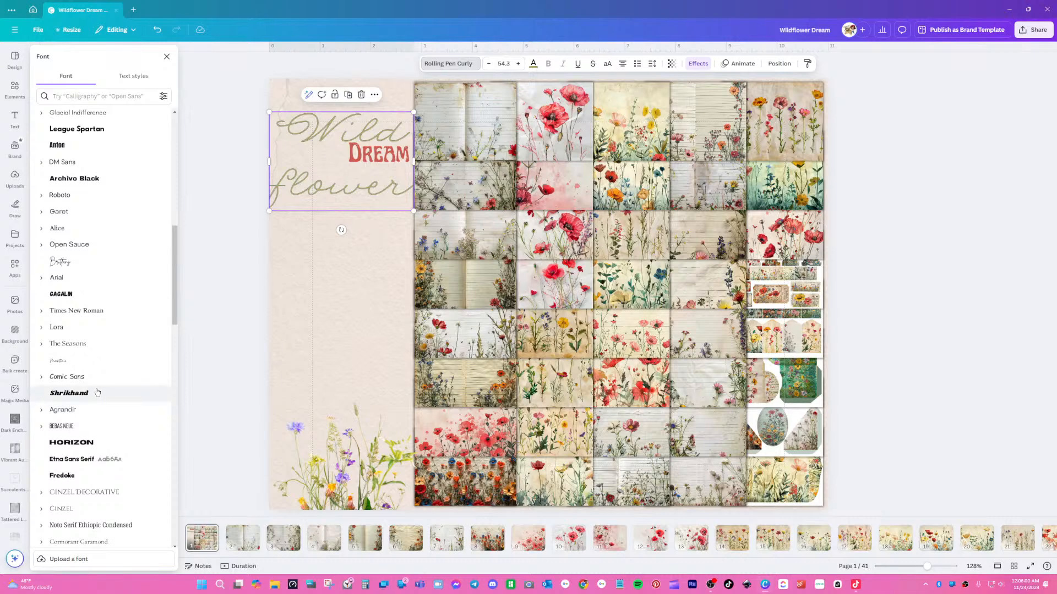
pyautogui.scroll(-2, 98, 392)
pyautogui.scroll(-2, 98, 392)
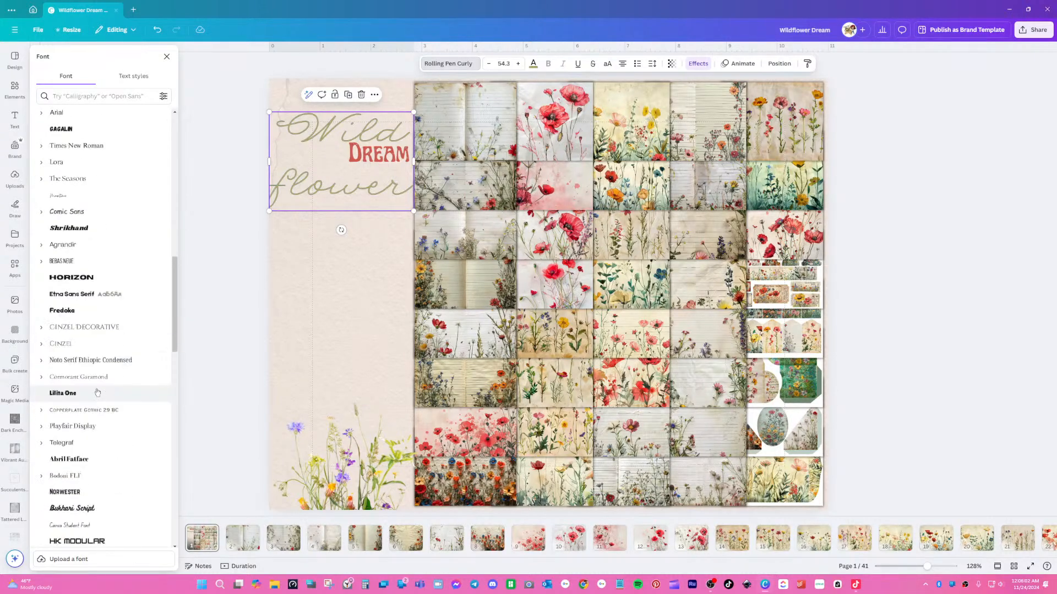
pyautogui.click(96, 361)
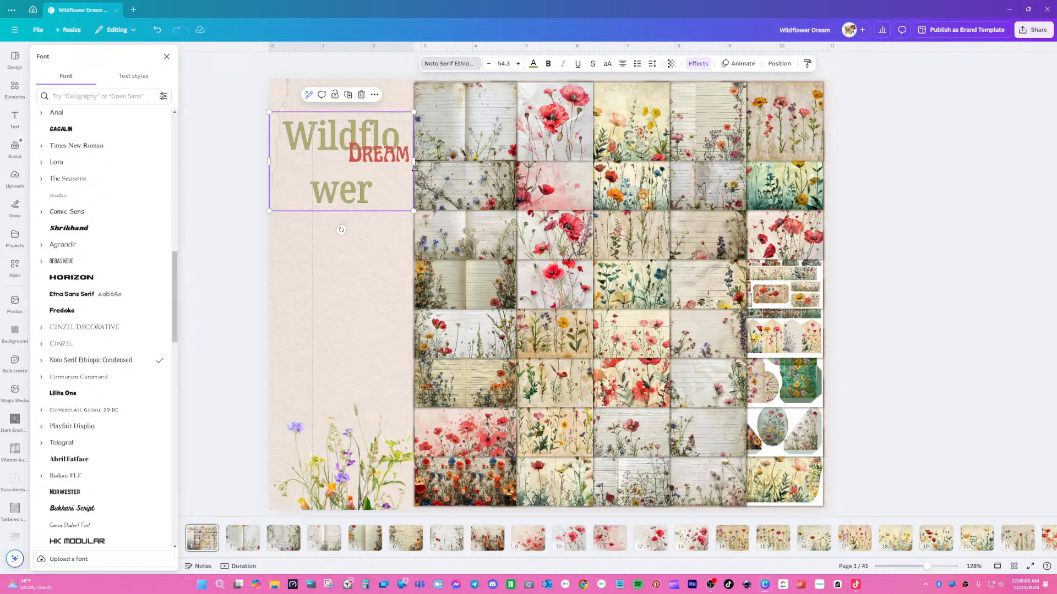
pyautogui.moveTo(414, 161); pyautogui.dragTo(378, 149)
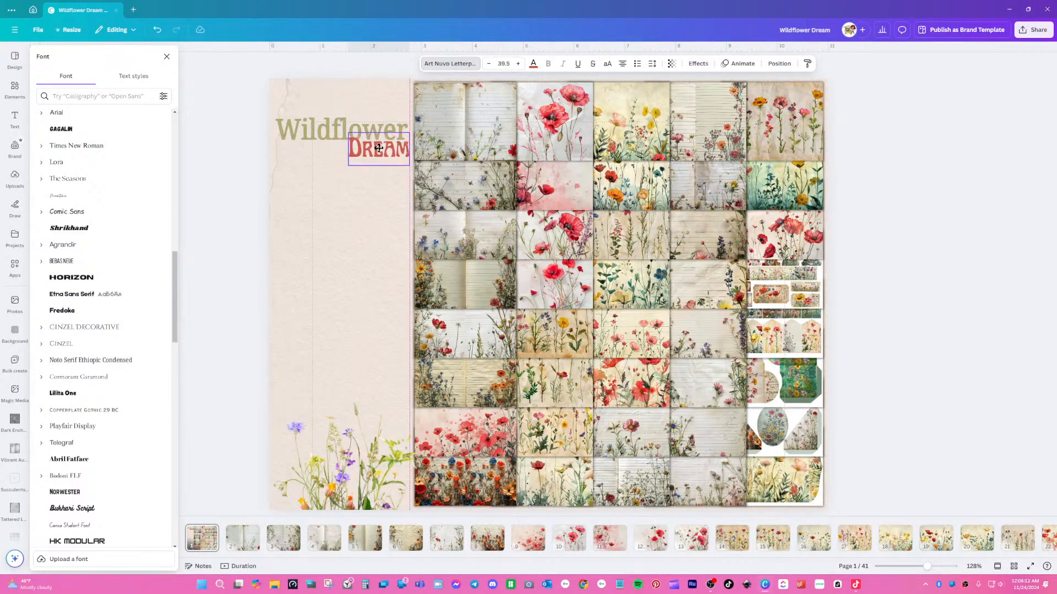
# - Change the font of "Dream" to Alex Brush and move it up to overlap the end of "Wildflower"
pyautogui.click(434, 65)
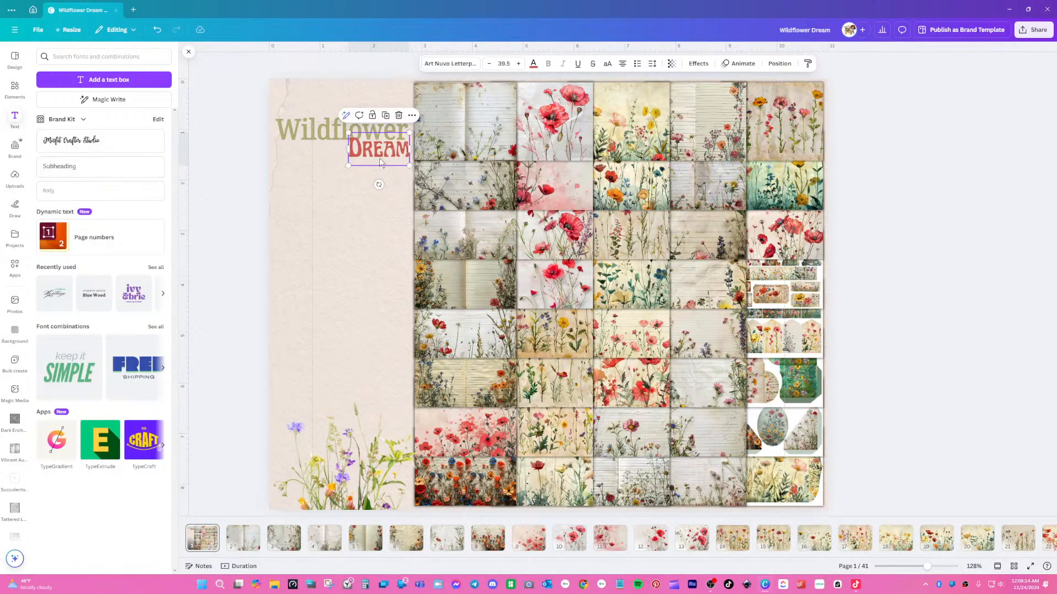
pyautogui.click(433, 71)
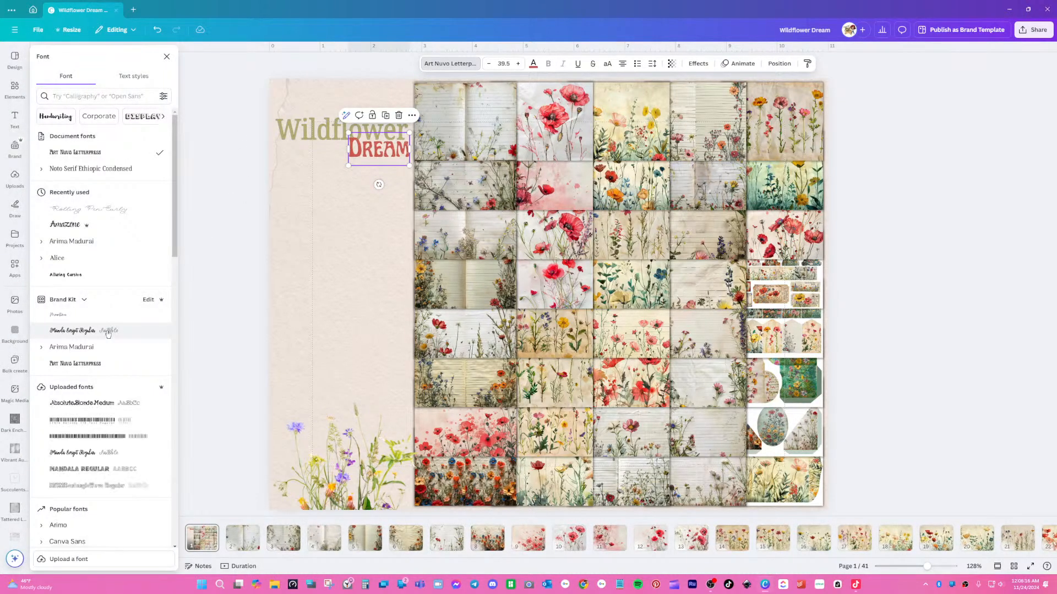
pyautogui.click(122, 211)
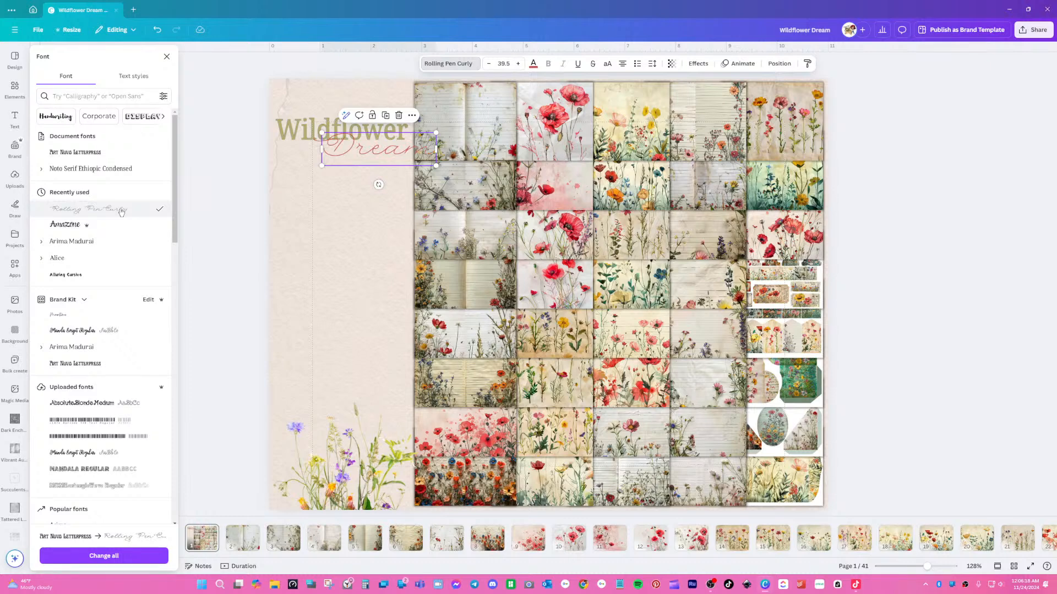
pyautogui.click(108, 223)
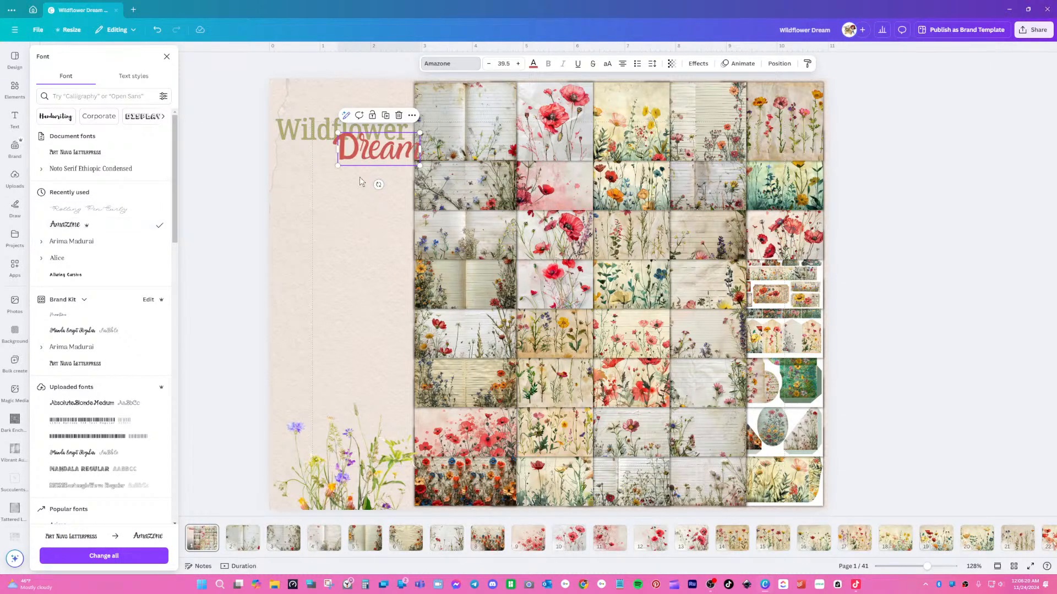
pyautogui.moveTo(368, 150)
pyautogui.mouseDown()
pyautogui.moveTo(331, 156)
pyautogui.moveTo(360, 158)
pyautogui.mouseUp()
pyautogui.scroll(-5, 66, 346)
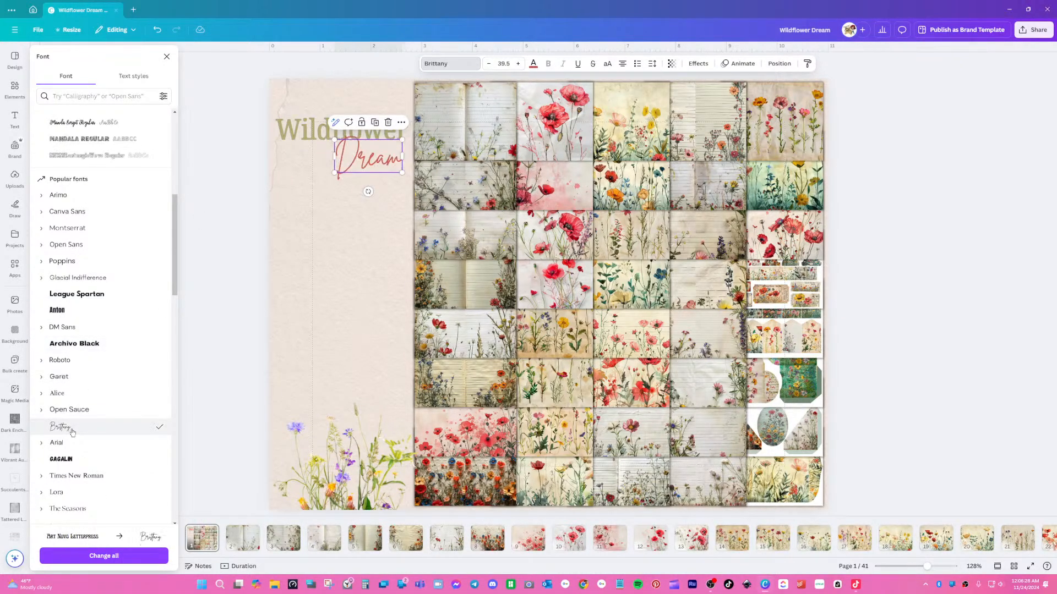
pyautogui.scroll(-5, 72, 432)
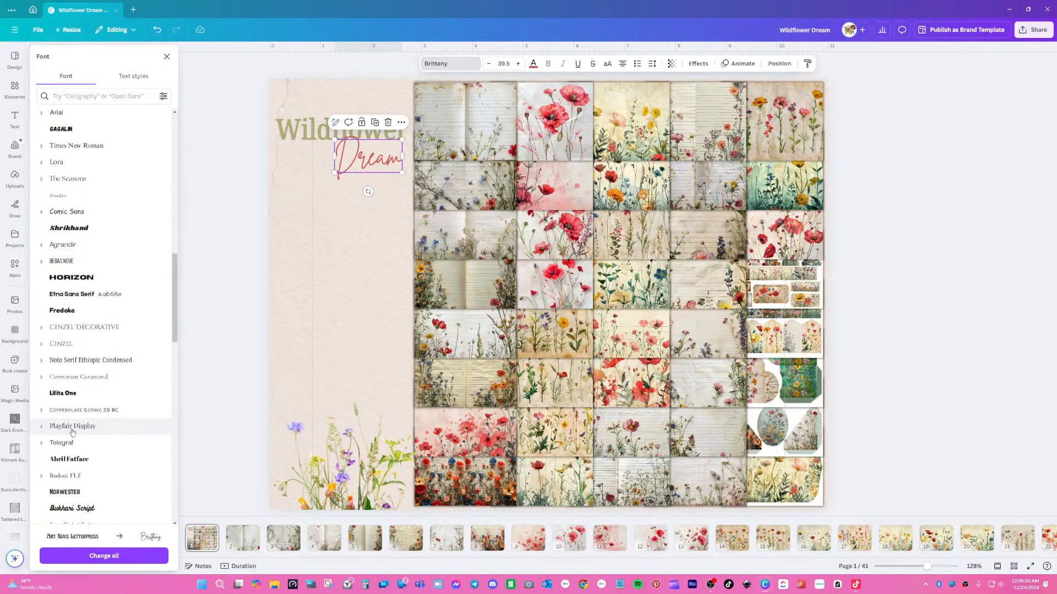
pyautogui.scroll(-4, 72, 432)
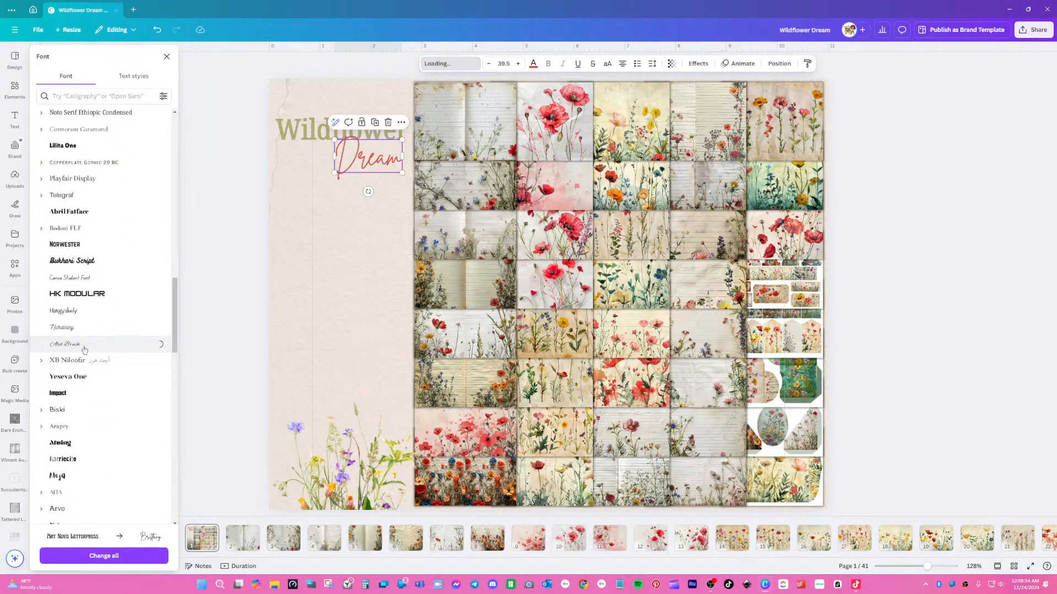
pyautogui.moveTo(373, 159); pyautogui.dragTo(373, 150)
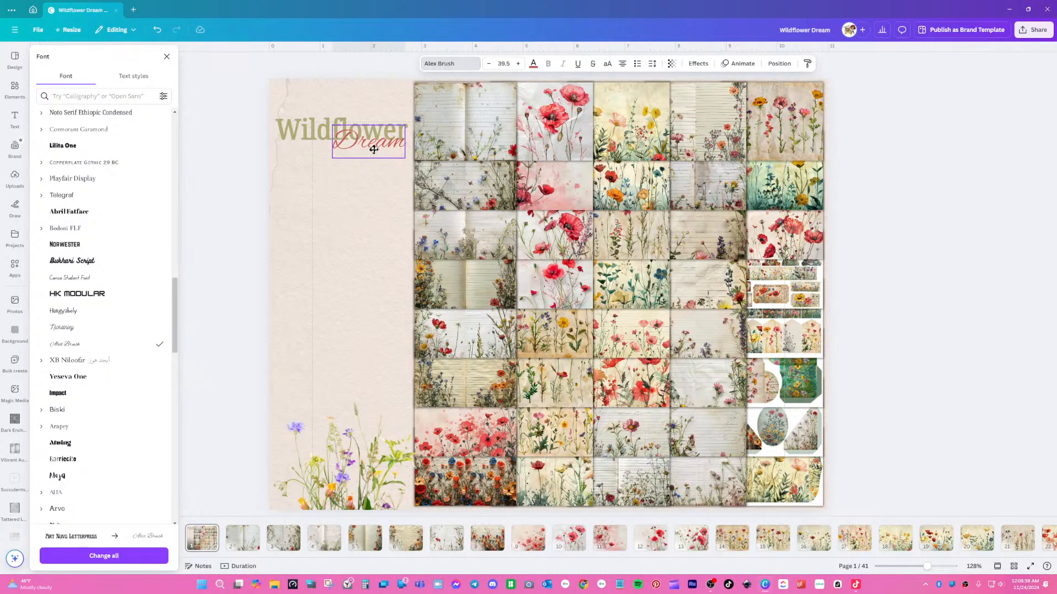
pyautogui.click(368, 217)
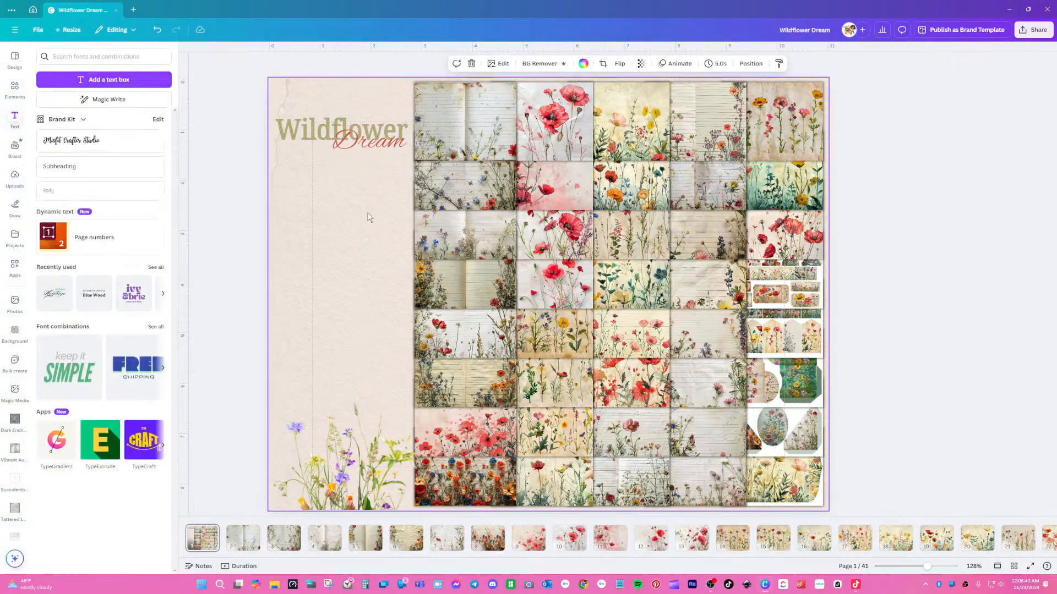
# - Enlarge "Dream" to font size 52.4 and place it just under "Wildflower", slightly overlapping its lower edge
pyautogui.moveTo(367, 140)
pyautogui.mouseDown()
pyautogui.moveTo(304, 179)
pyautogui.moveTo(367, 157)
pyautogui.mouseUp()
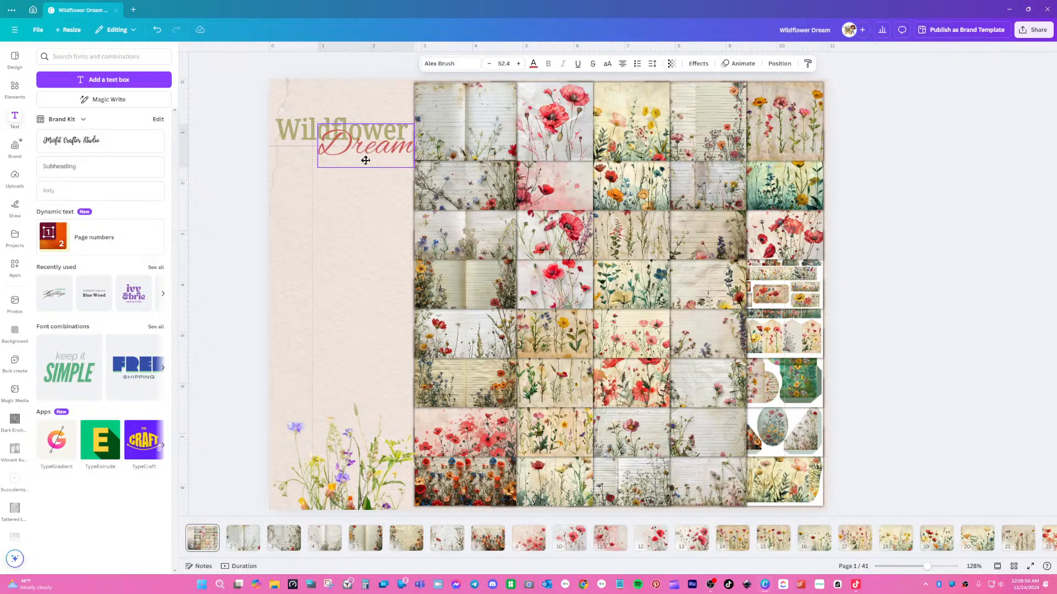
pyautogui.moveTo(366, 159); pyautogui.dragTo(362, 163)
pyautogui.click(364, 200)
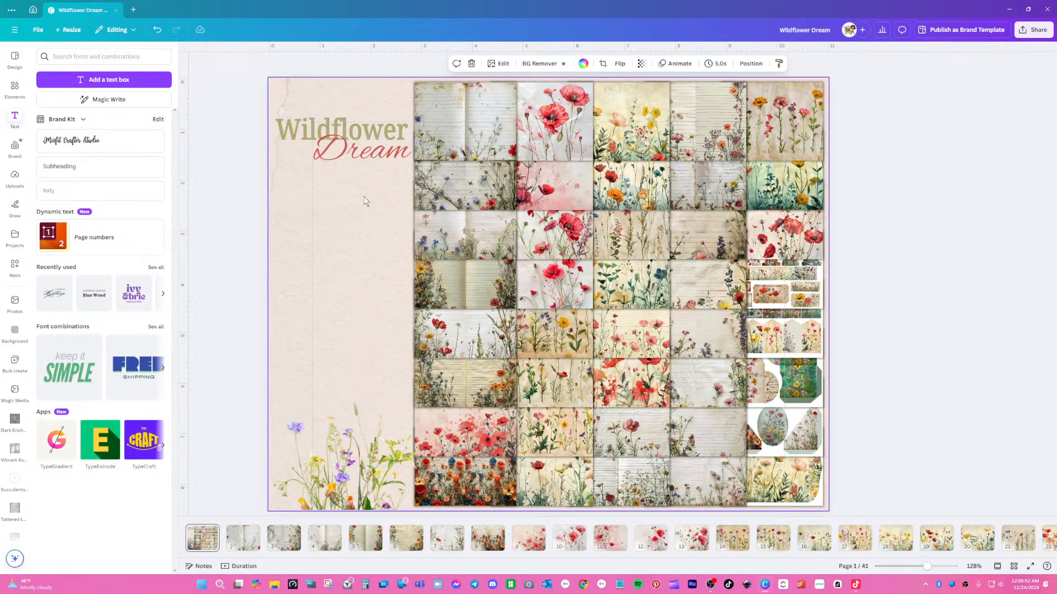
# - Insert the photo of pink and peach flowers hanging from its upper edge from the wildflower photo results and remove its background
pyautogui.click(373, 121)
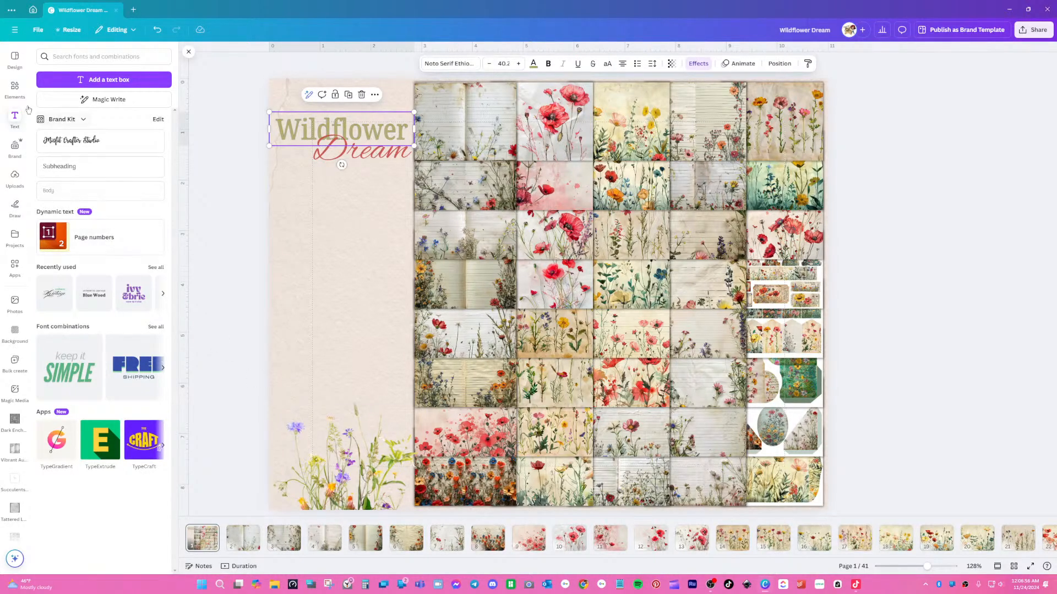
pyautogui.click(15, 89)
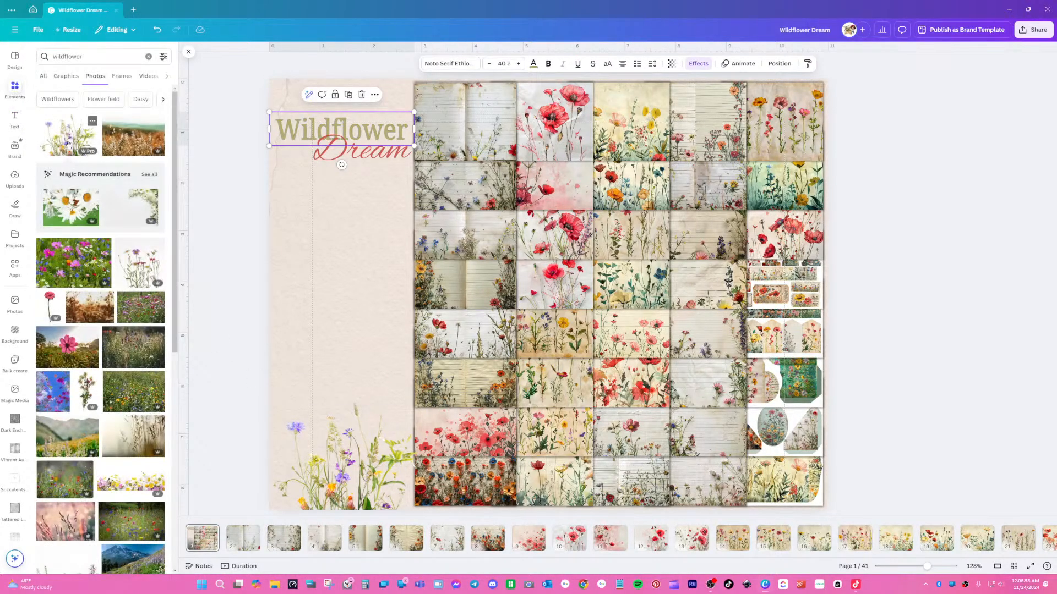
pyautogui.scroll(-3, 107, 280)
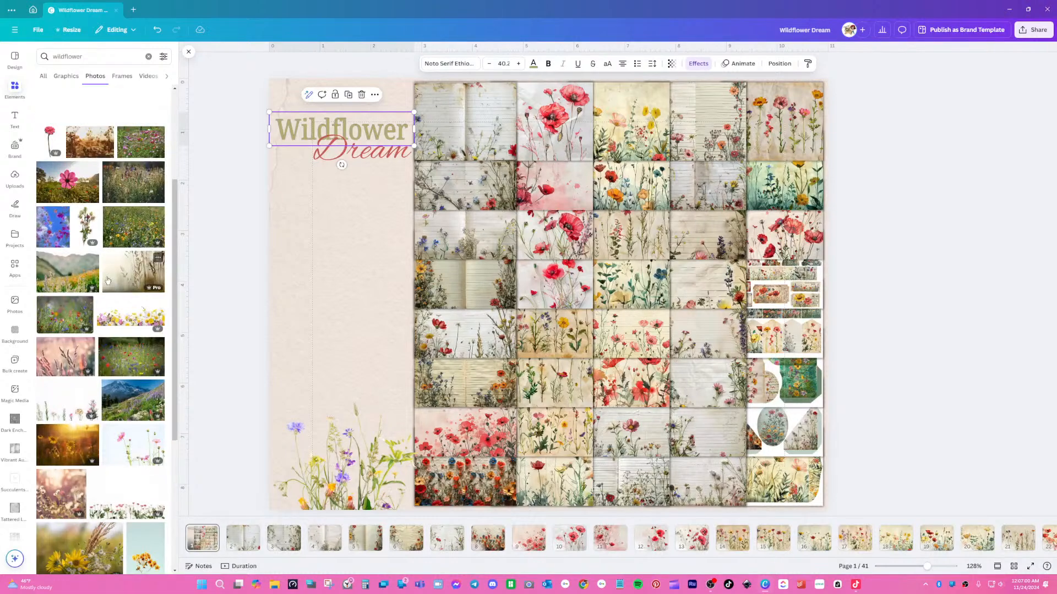
pyautogui.scroll(-4, 107, 280)
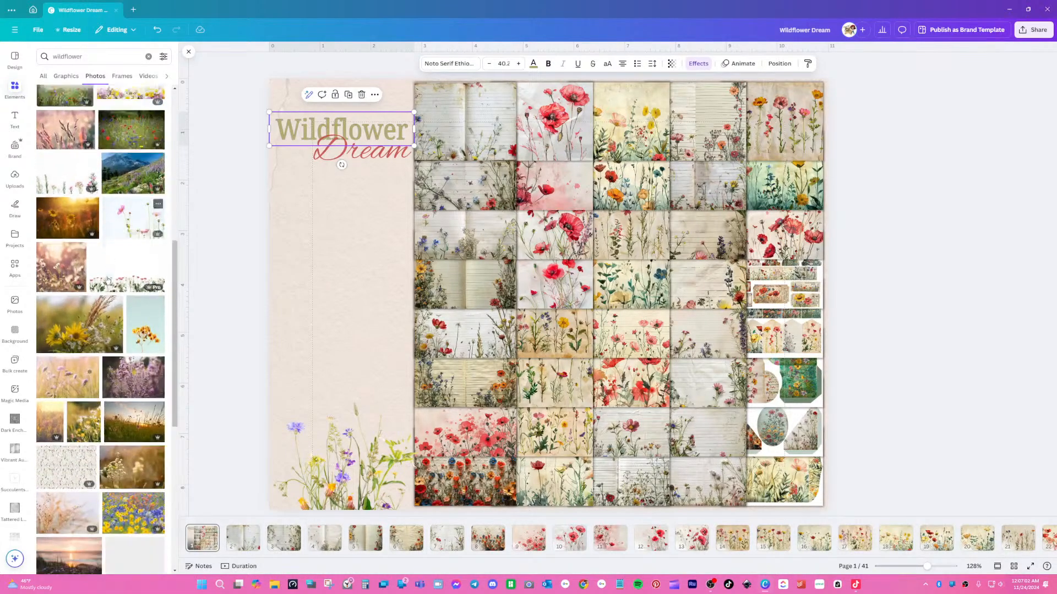
pyautogui.scroll(-5, 105, 319)
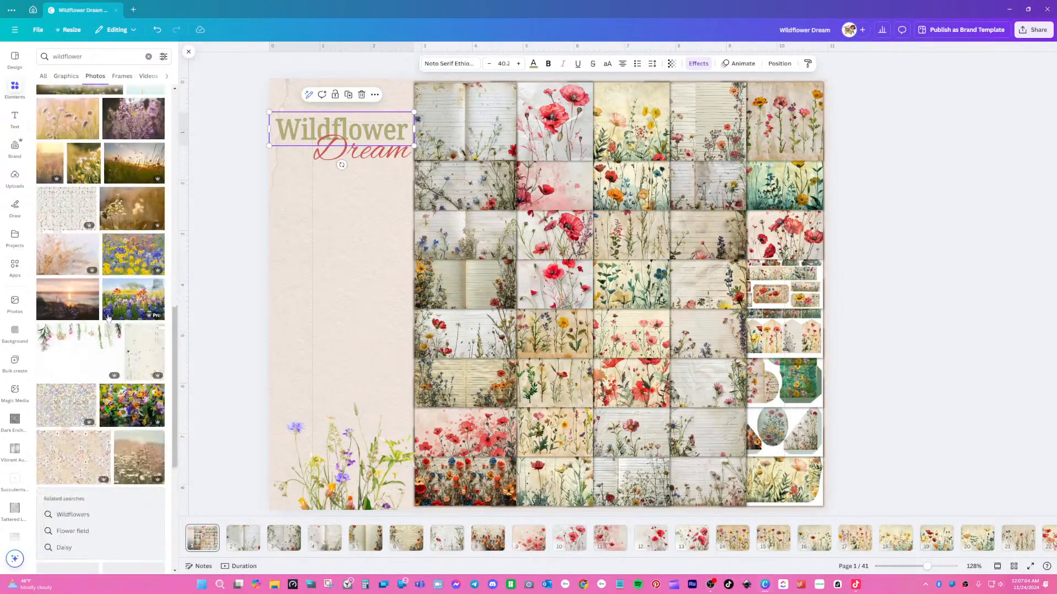
pyautogui.click(103, 341)
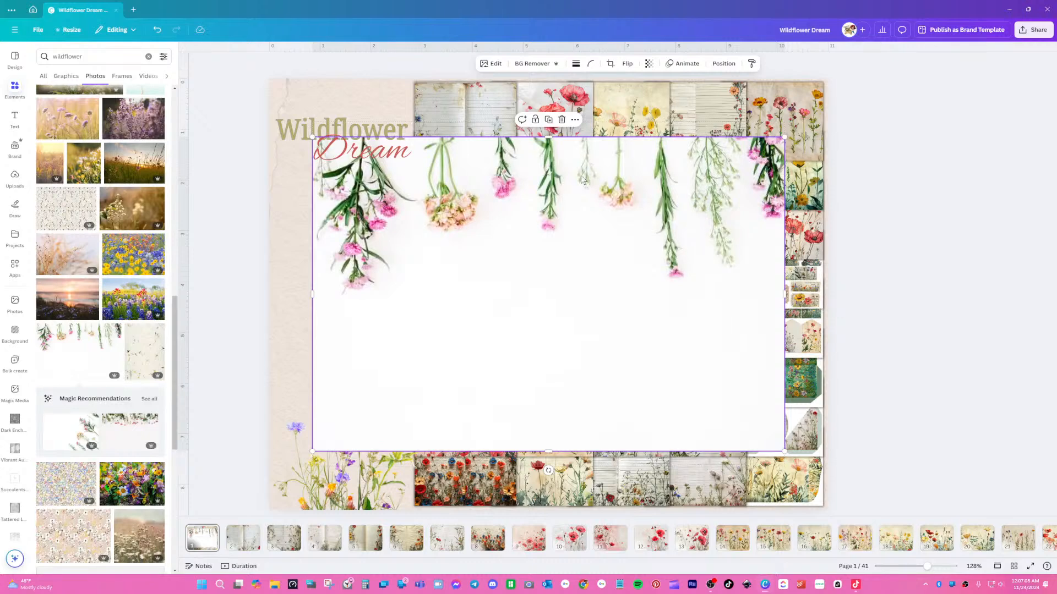
pyautogui.click(531, 64)
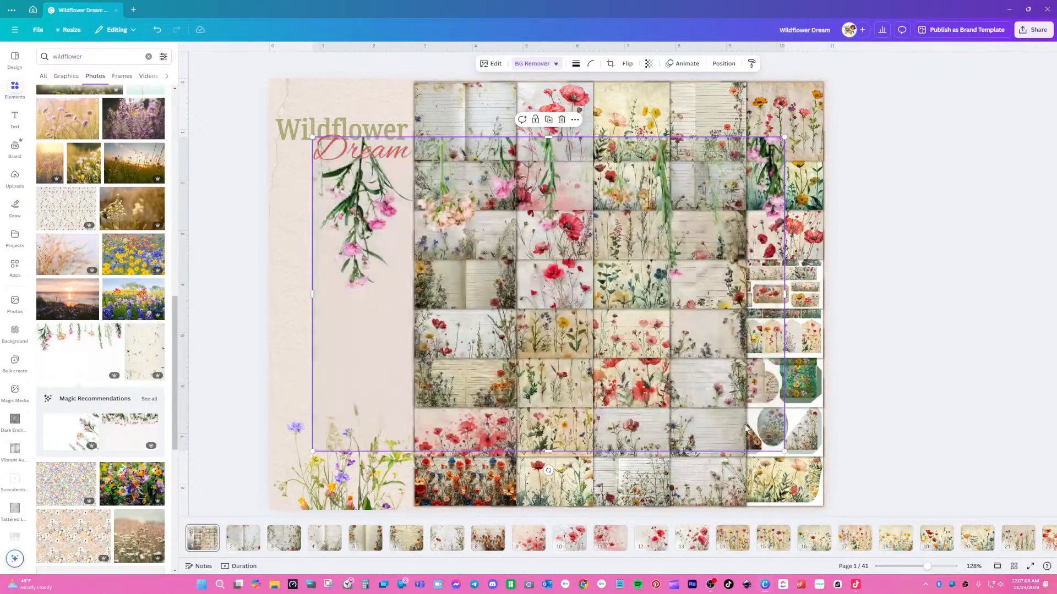
# - Scale the hanging flowers to the width of the blank left column, align them with the page's upper edge, and flip them horizontally
pyautogui.moveTo(390, 208); pyautogui.dragTo(323, 146)
pyautogui.moveTo(737, 389); pyautogui.dragTo(362, 252)
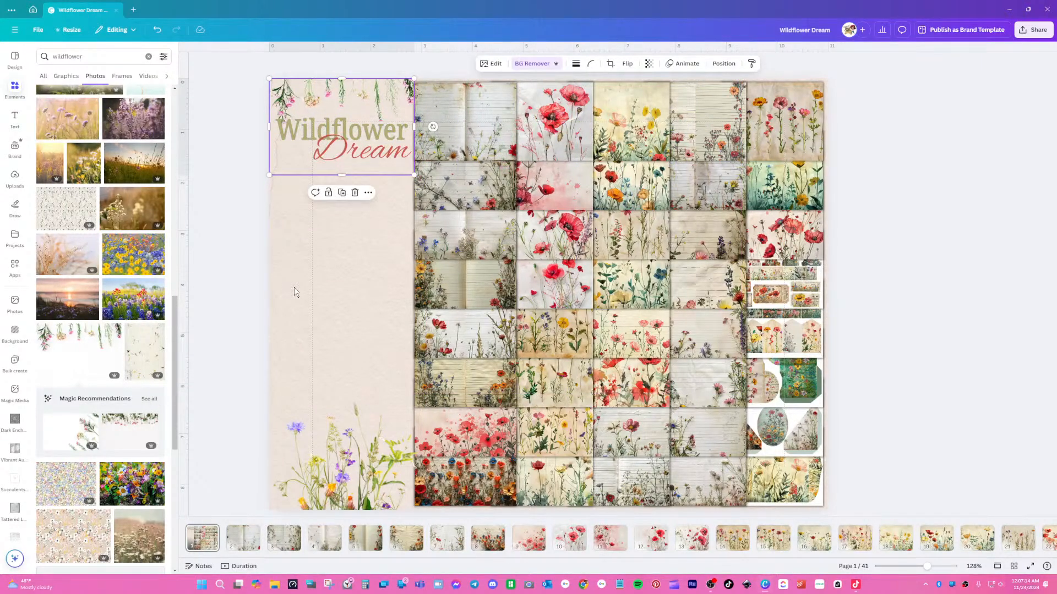
pyautogui.click(295, 290)
pyautogui.click(314, 123)
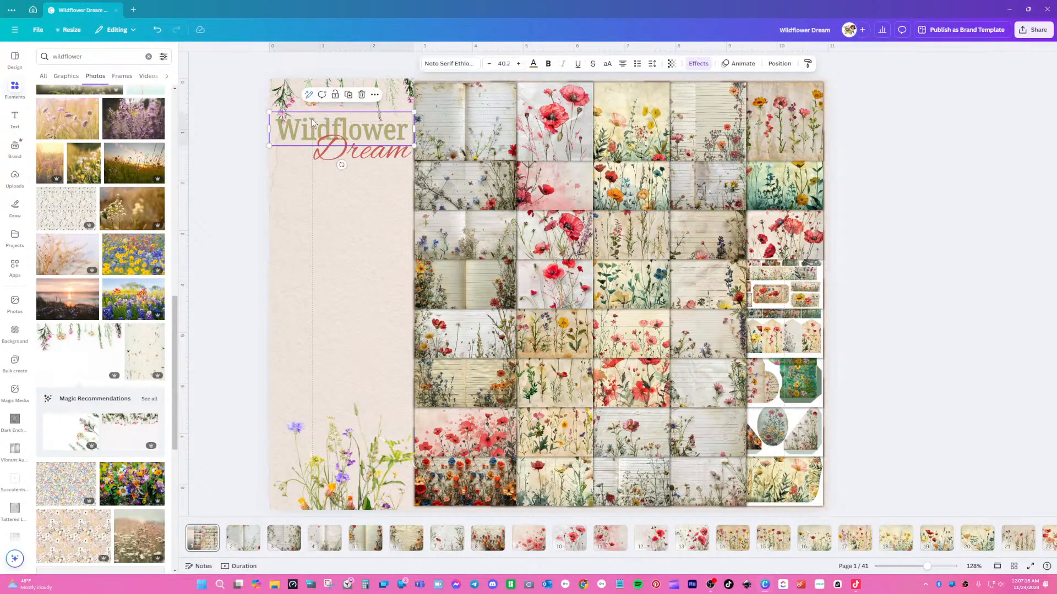
pyautogui.click(378, 88)
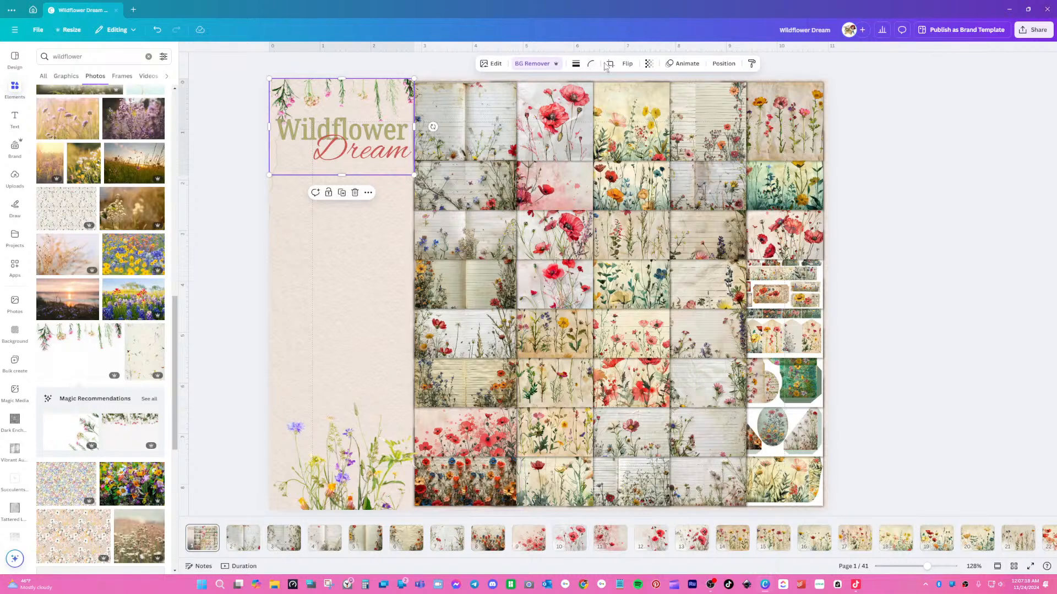
pyautogui.click(627, 64)
pyautogui.click(633, 85)
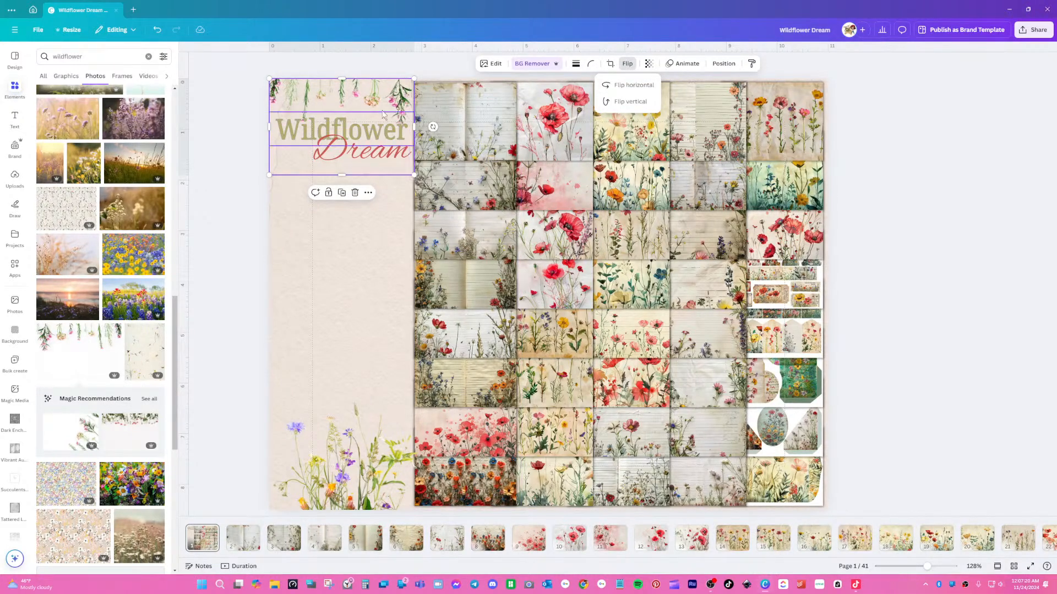
# - Move "Wildflower" and "Dream" slightly up toward the hanging flowers, keeping their overlap
pyautogui.click(341, 125)
pyautogui.moveTo(342, 126); pyautogui.dragTo(342, 121)
pyautogui.moveTo(361, 158); pyautogui.dragTo(360, 149)
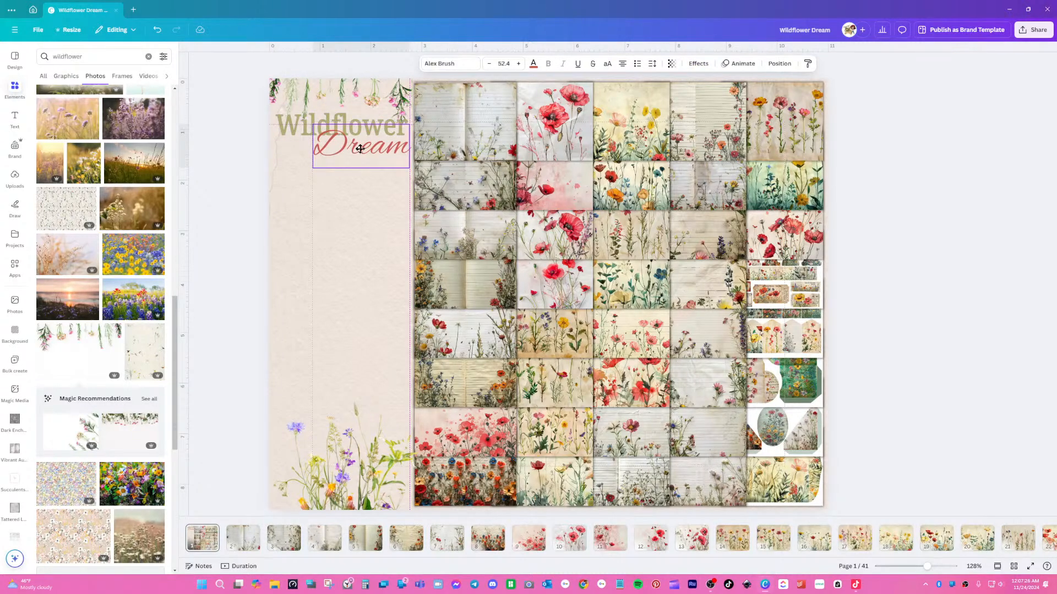
pyautogui.click(353, 266)
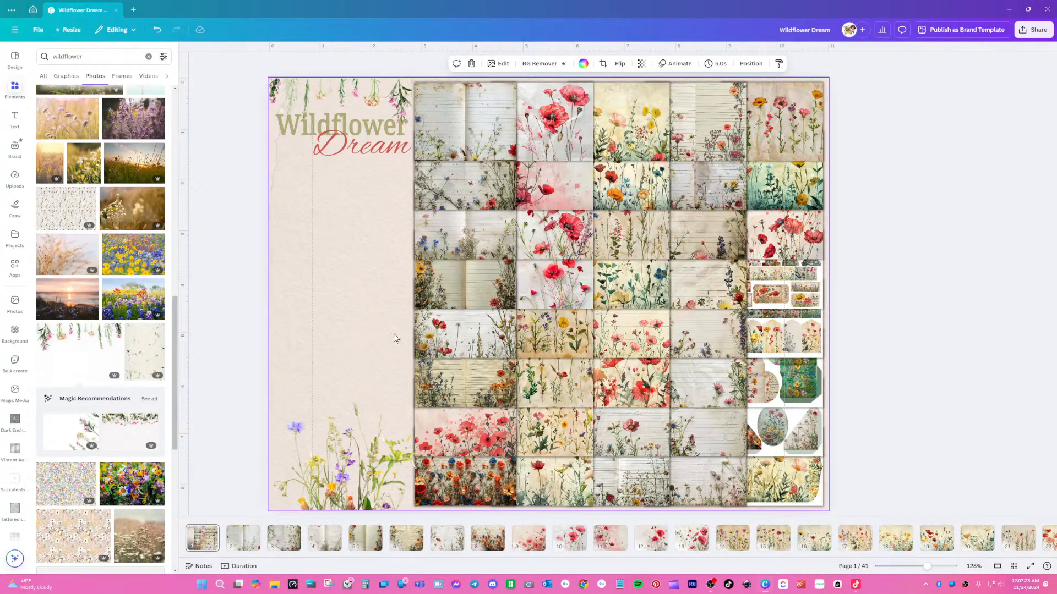
# - Add a text box reading "Junk Journal Paper Set"
pyautogui.click(15, 119)
pyautogui.click(92, 81)
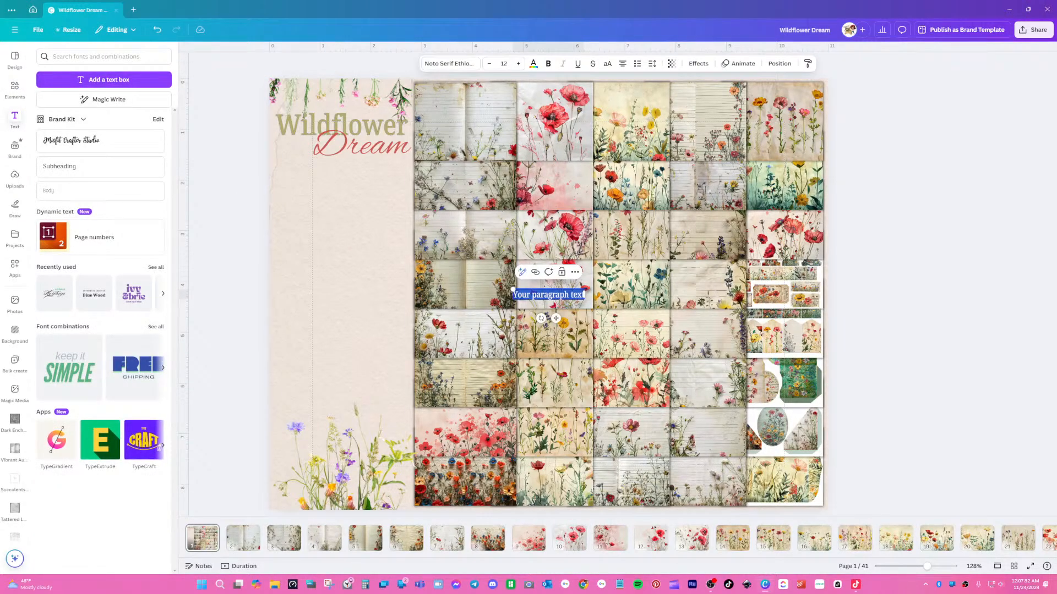
pyautogui.write('Junk Journal Paper')
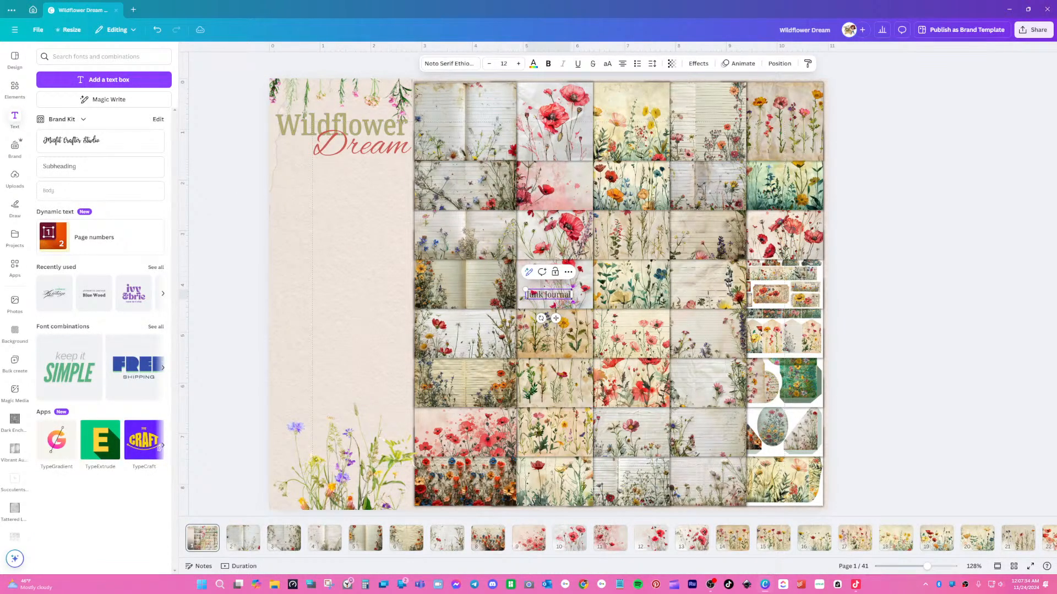
pyautogui.write(' Se')
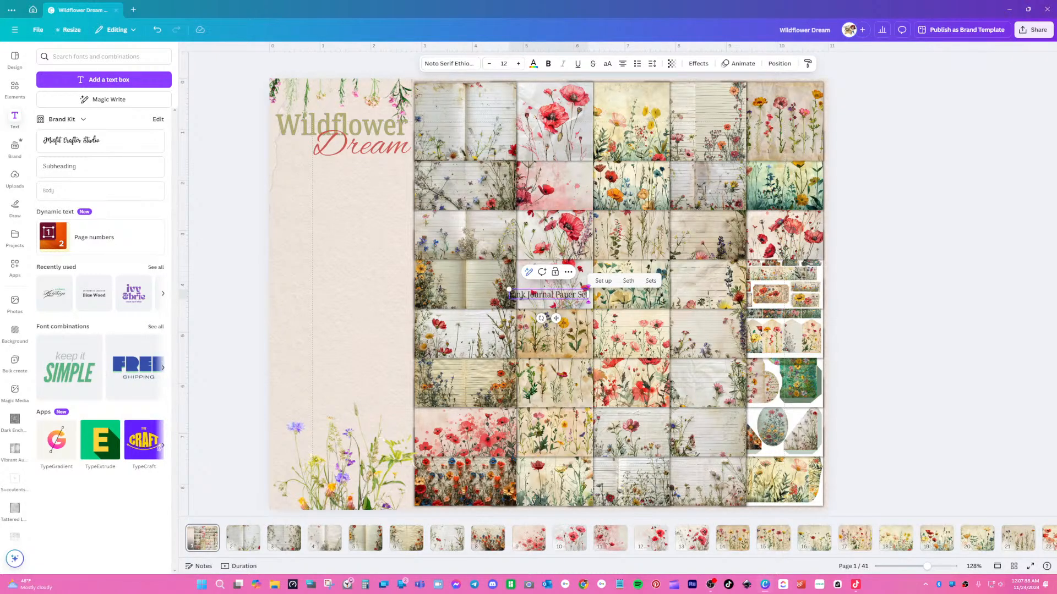
# - Enlarge "Junk Journal Paper Set" to font size 18.2 and center it in the left column just beneath "Dream"
pyautogui.moveTo(556, 318); pyautogui.dragTo(328, 193)
pyautogui.moveTo(282, 165); pyautogui.dragTo(251, 154)
pyautogui.moveTo(314, 191); pyautogui.dragTo(353, 197)
pyautogui.moveTo(297, 169); pyautogui.dragTo(279, 166)
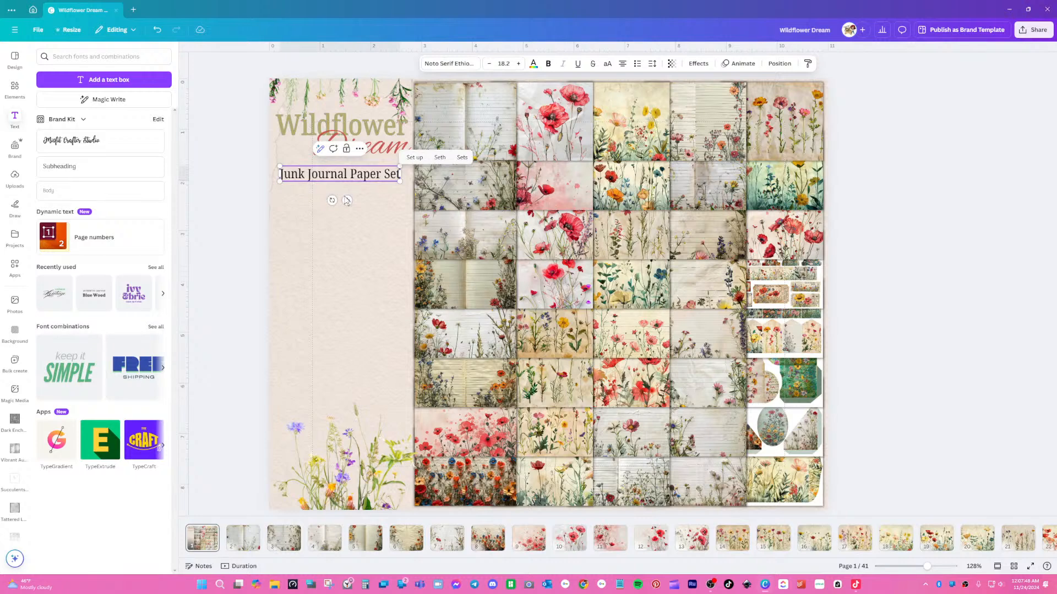
pyautogui.moveTo(346, 199); pyautogui.dragTo(345, 192)
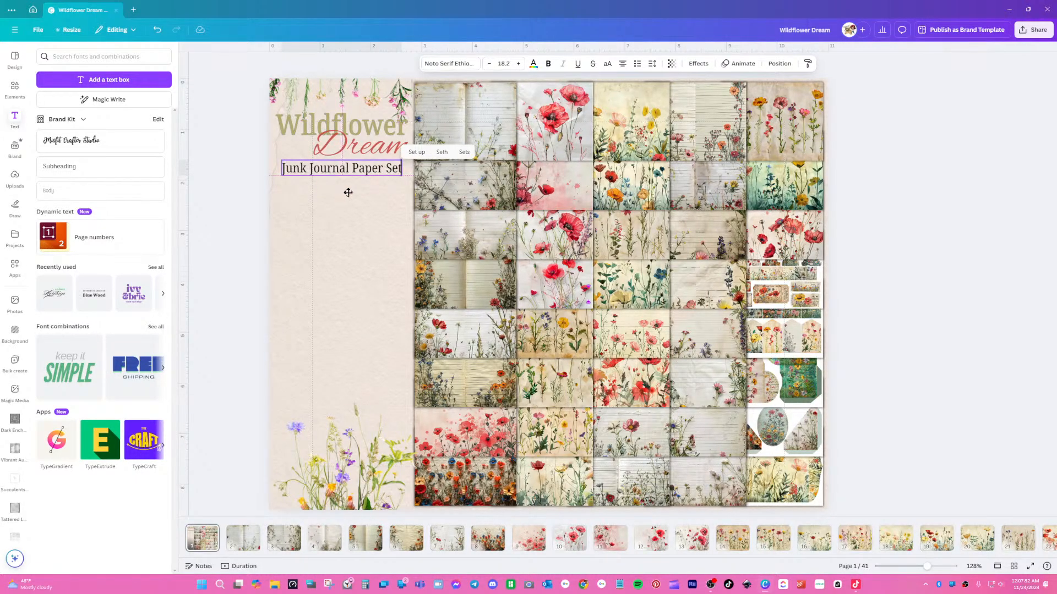
pyautogui.moveTo(347, 192); pyautogui.dragTo(348, 193)
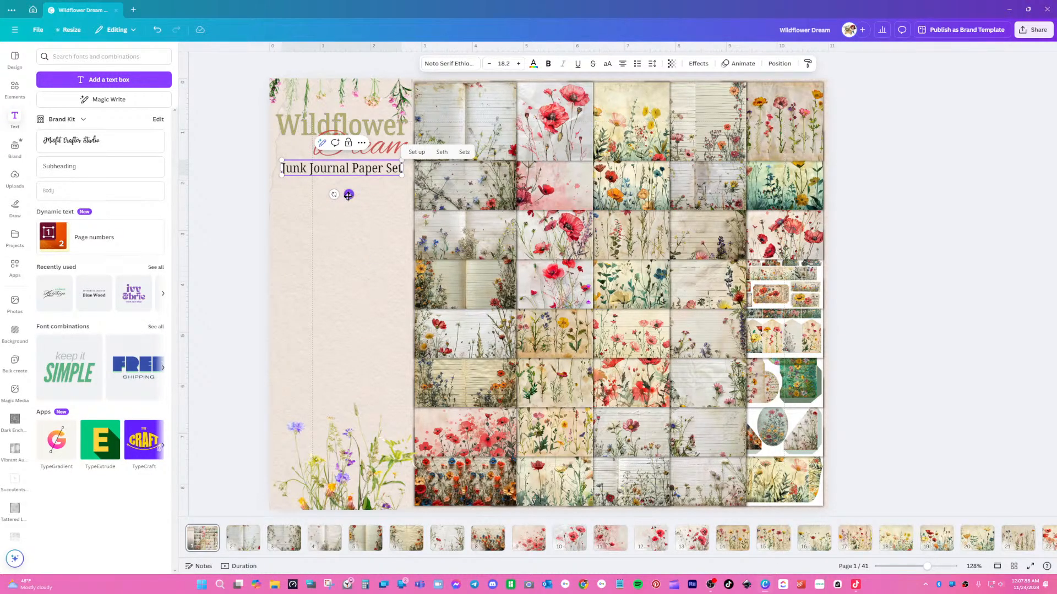
# - Move "Junk Journal Paper Set" further down and insert the wildflower row graphic with yellow poppies, pansies and blue blooms
pyautogui.moveTo(348, 195); pyautogui.dragTo(348, 252)
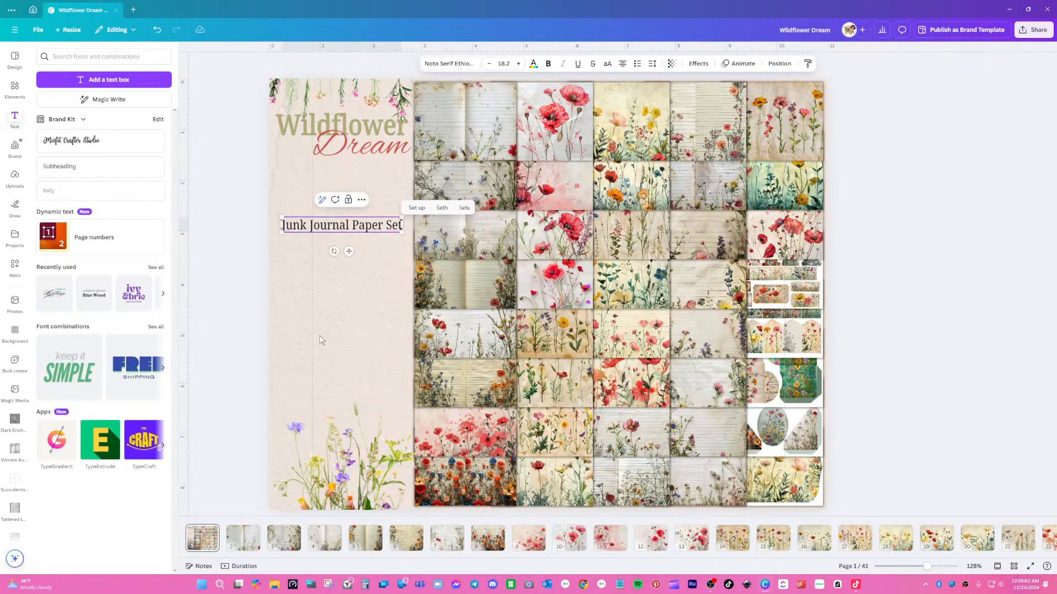
pyautogui.click(15, 89)
pyautogui.scroll(-5, 118, 375)
pyautogui.scroll(-7, 117, 378)
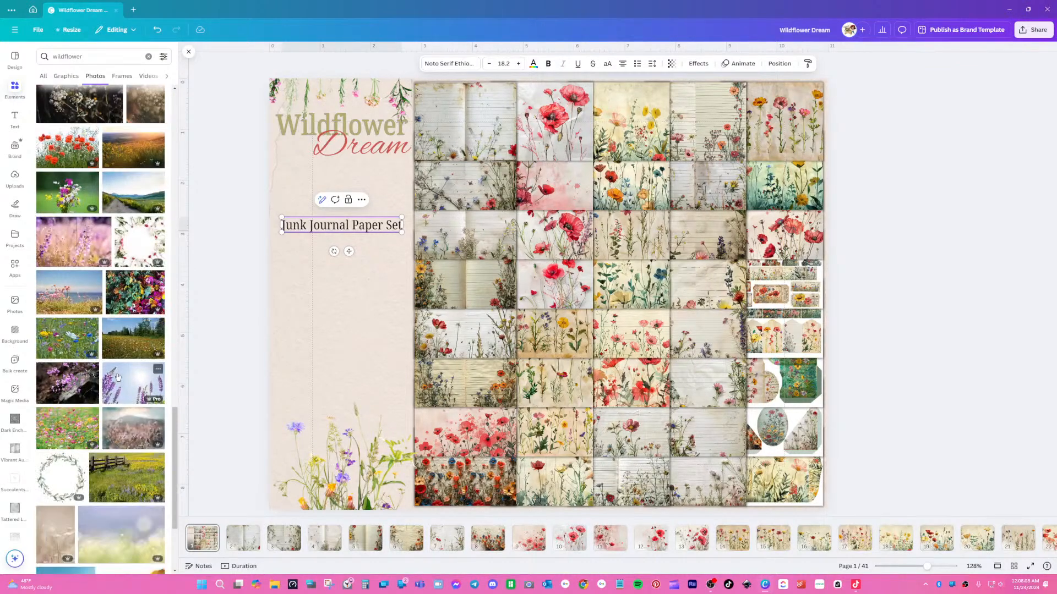
pyautogui.scroll(12, 116, 372)
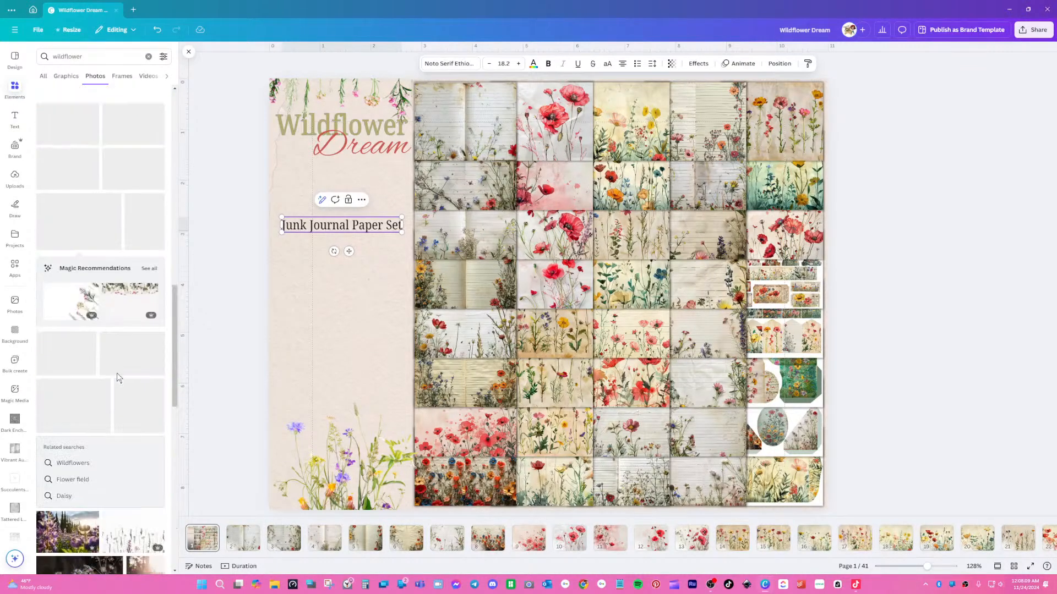
pyautogui.click(67, 76)
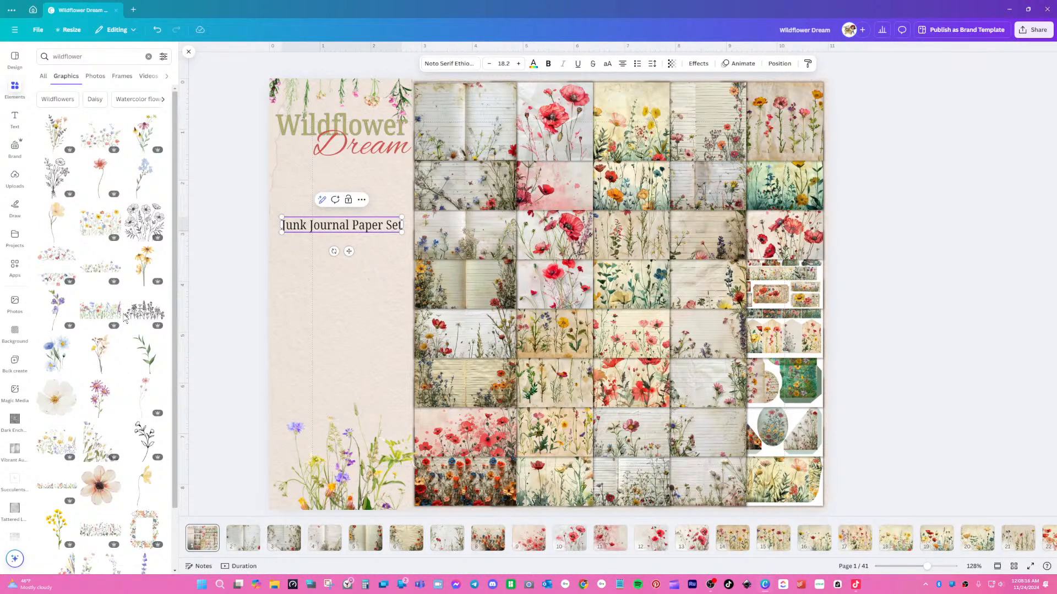
pyautogui.scroll(-1, 125, 318)
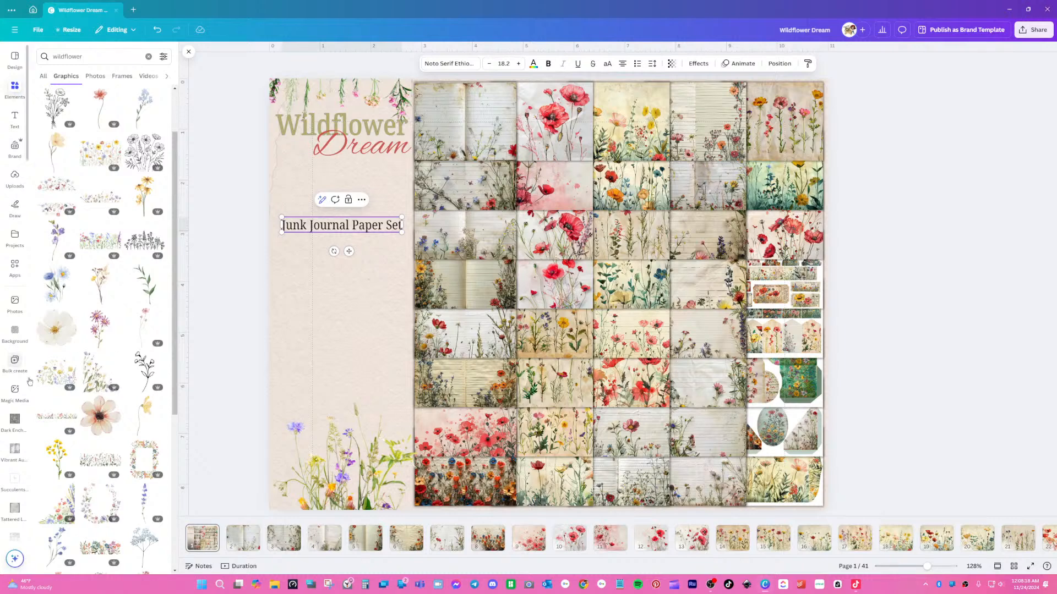
pyautogui.click(102, 369)
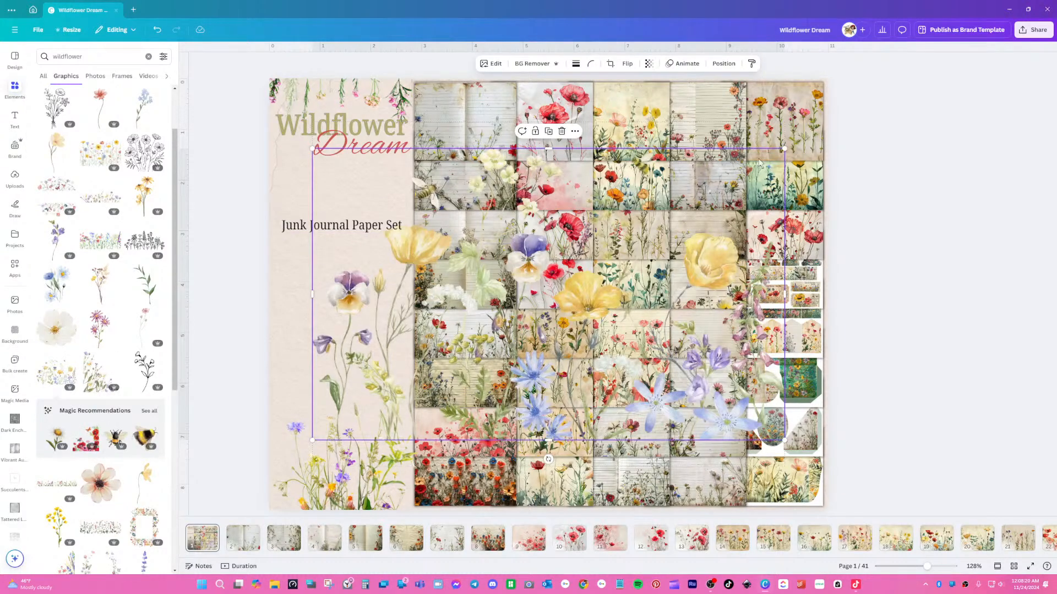
# - Fit the wildflower row graphic to the left column's width under "Dream" and place "Junk Journal Paper Set" just below it
pyautogui.moveTo(782, 149); pyautogui.dragTo(414, 378)
pyautogui.moveTo(368, 410); pyautogui.dragTo(323, 182)
pyautogui.moveTo(371, 217); pyautogui.dragTo(414, 244)
pyautogui.click(347, 300)
pyautogui.click(346, 225)
pyautogui.moveTo(336, 220); pyautogui.dragTo(336, 245)
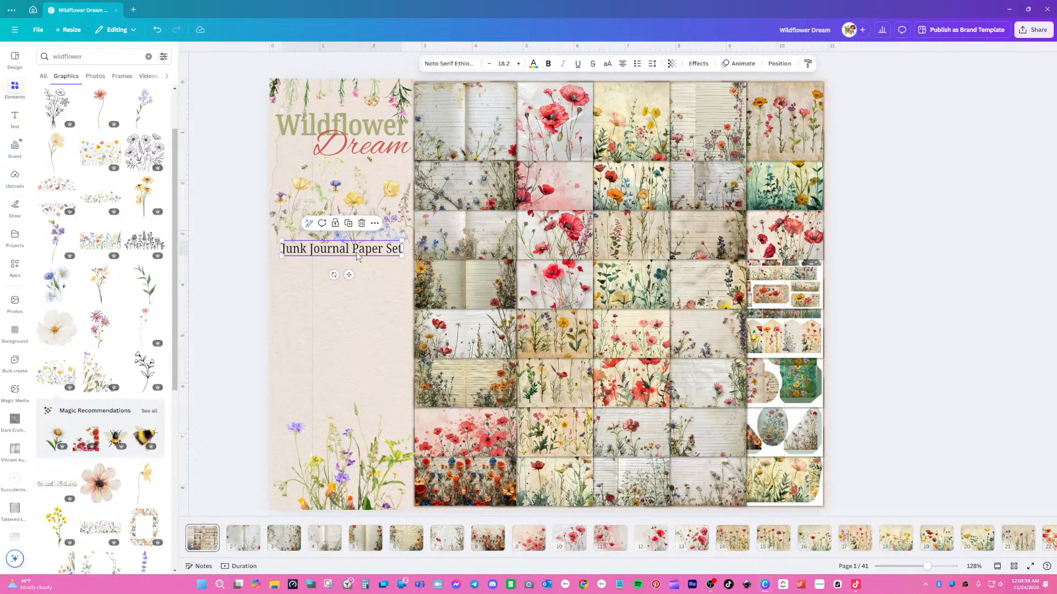
pyautogui.moveTo(355, 252); pyautogui.dragTo(355, 255)
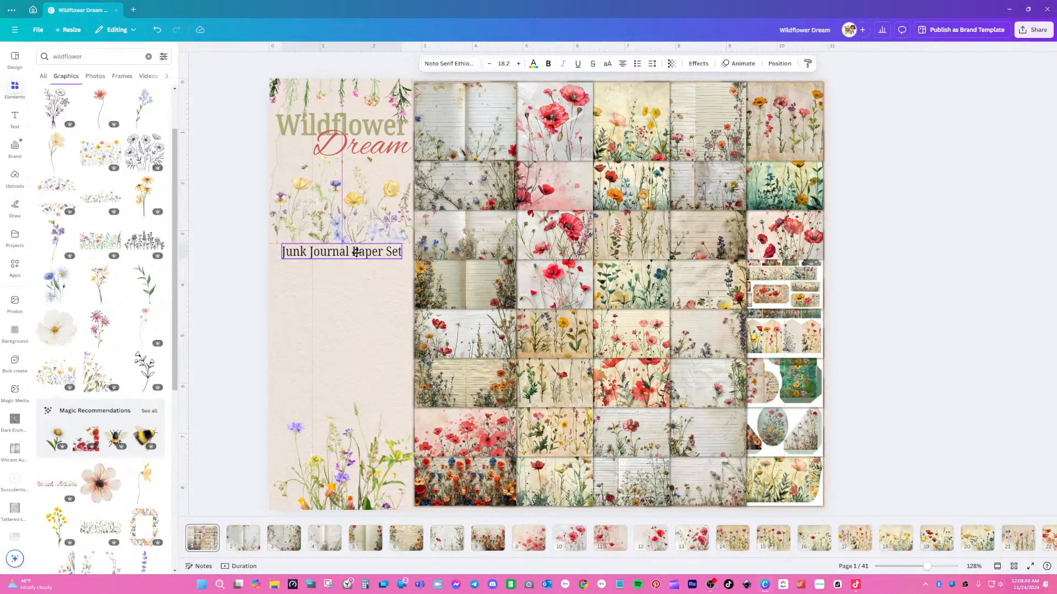
pyautogui.click(361, 299)
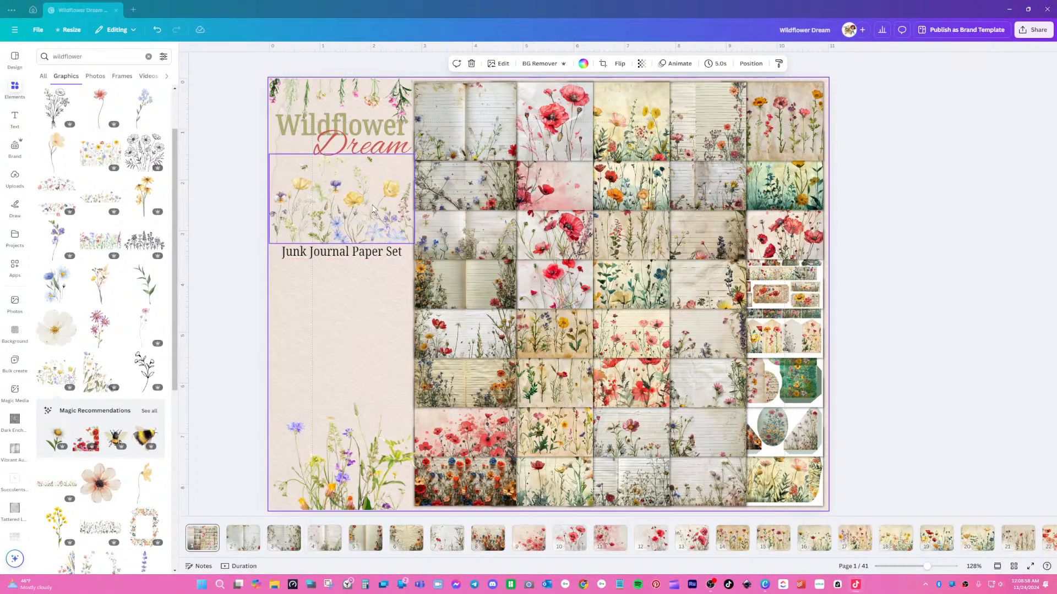
# - Move "Junk Journal Paper Set" back up directly under "Dream" and delete the wildflower row graphic
pyautogui.moveTo(373, 254); pyautogui.dragTo(368, 169)
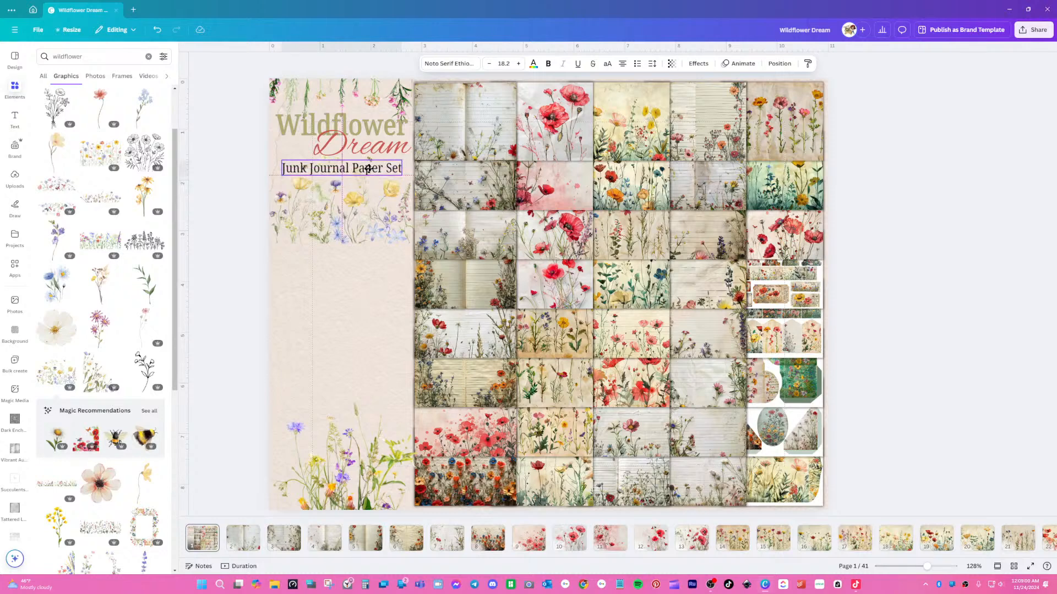
pyautogui.click(367, 212)
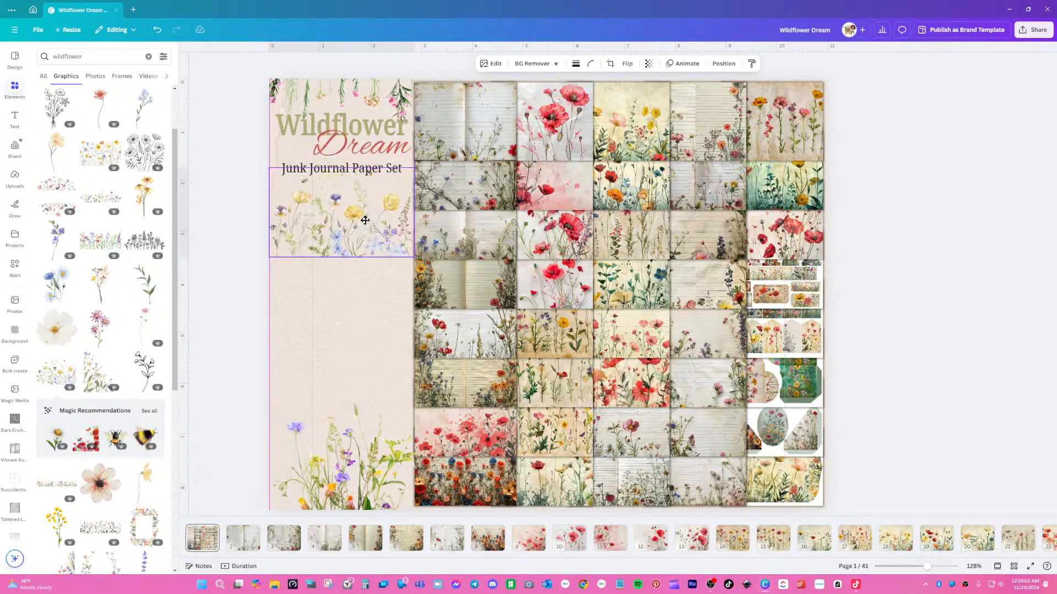
pyautogui.click(356, 151)
# - Enlarge the wildflower image at the foot of the left column, shift it left, and crop its right side to the column's edge
pyautogui.click(385, 430)
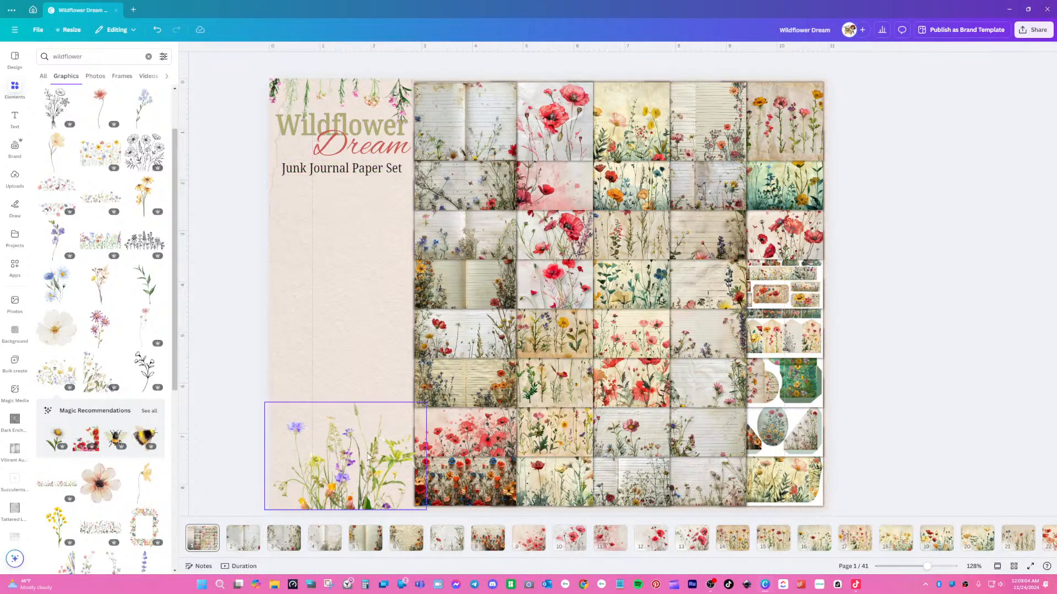
pyautogui.moveTo(426, 402); pyautogui.dragTo(618, 271)
pyautogui.moveTo(392, 421); pyautogui.dragTo(297, 420)
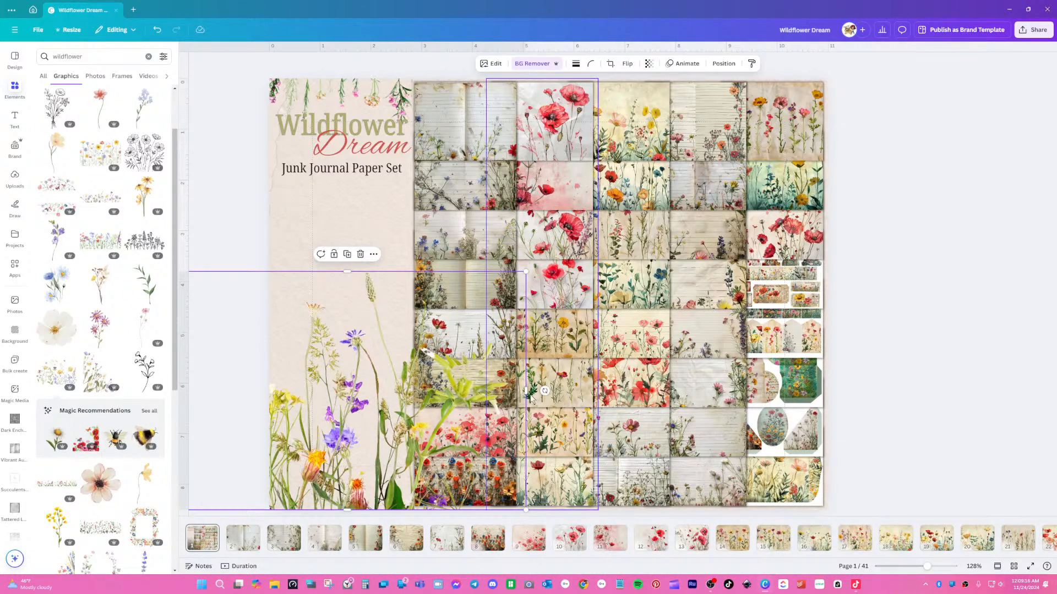
pyautogui.moveTo(526, 400); pyautogui.dragTo(417, 404)
pyautogui.click(1031, 371)
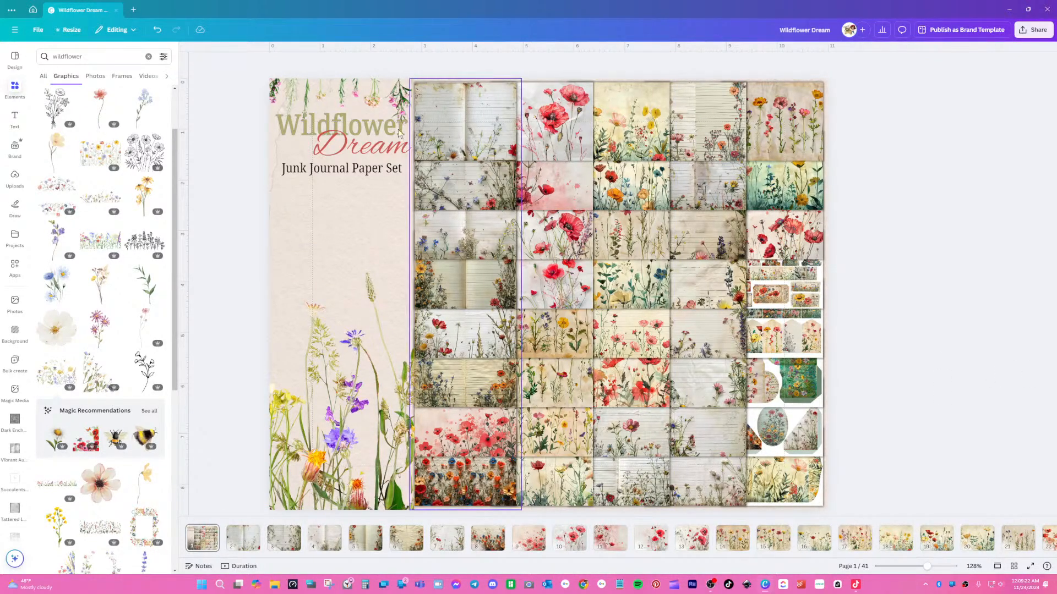
# - Move the hanging flowers, the "Wildflower Dream" title and the "Junk Journal Paper Set" text down together in the left column
pyautogui.click(355, 125)
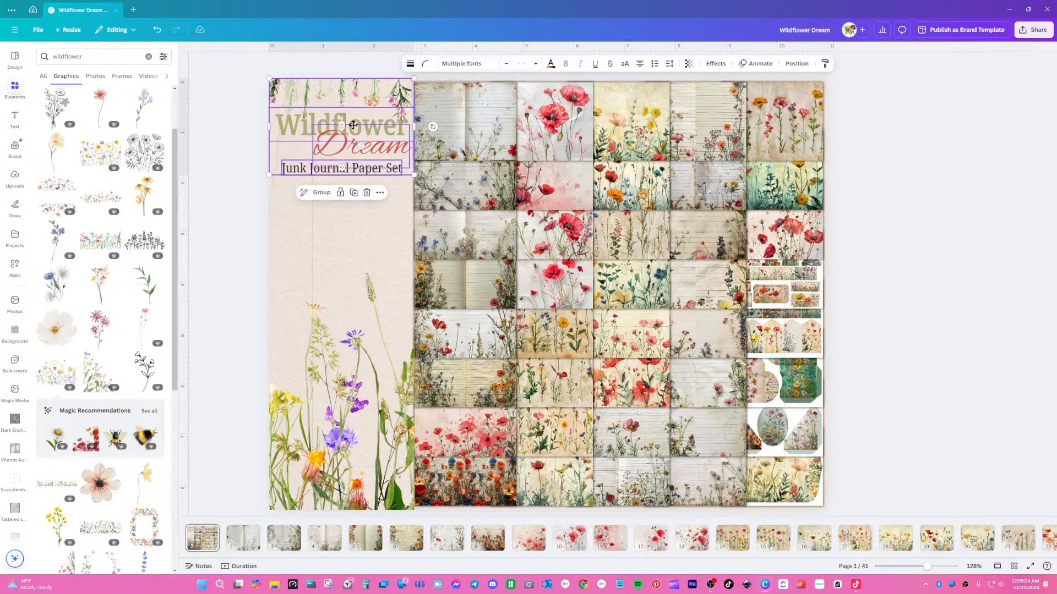
pyautogui.click(358, 214)
pyautogui.moveTo(339, 210); pyautogui.dragTo(377, 167)
pyautogui.click(373, 207)
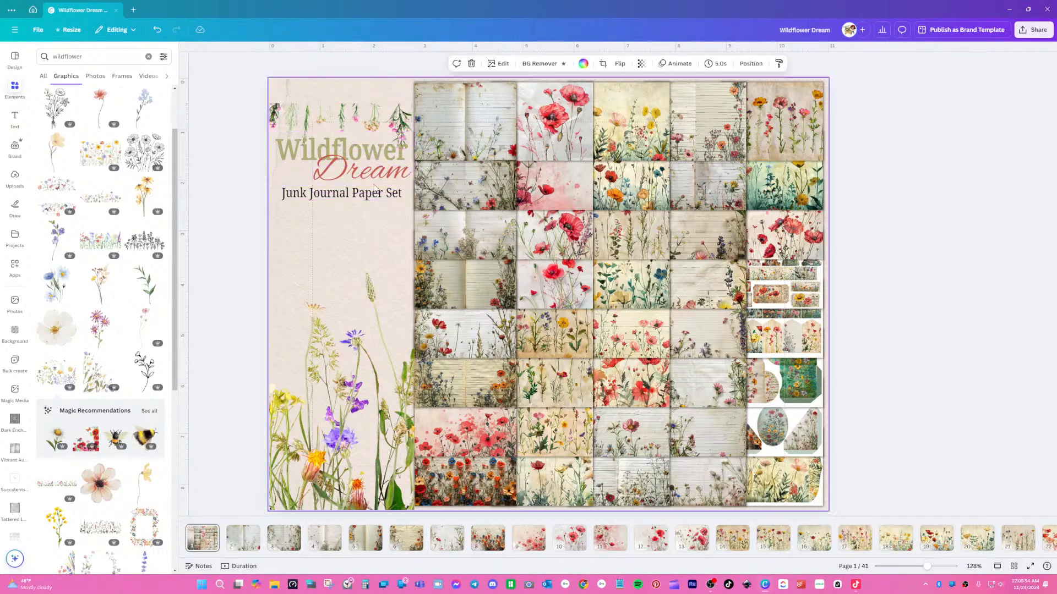
# - Move the hanging flowers up to the page's top edge, enlarge them past the left column's width, and shift them left
pyautogui.click(375, 122)
pyautogui.moveTo(356, 109); pyautogui.dragTo(356, 85)
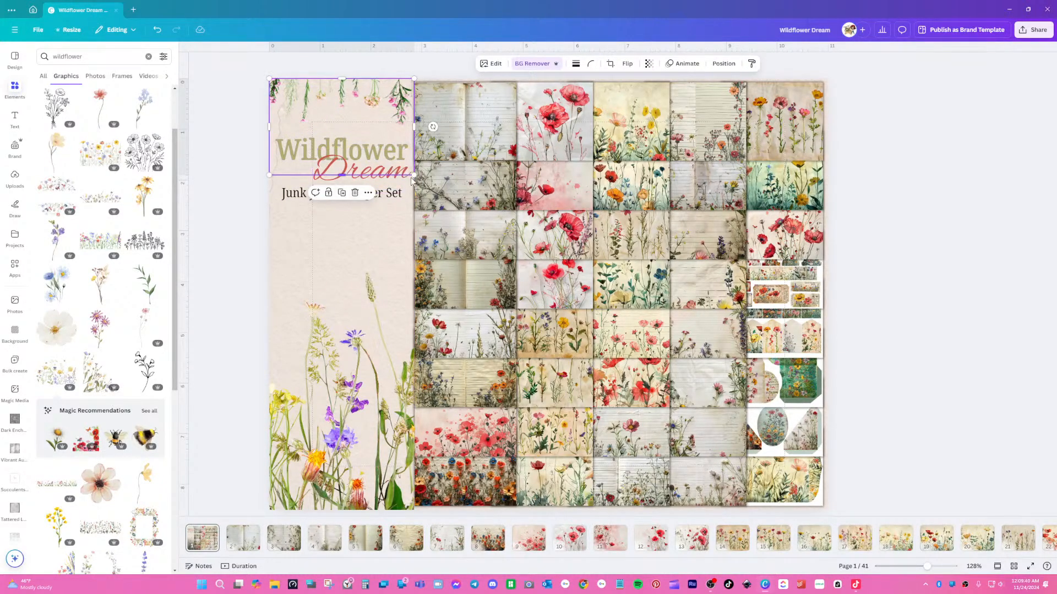
pyautogui.moveTo(414, 175); pyautogui.dragTo(486, 223)
pyautogui.moveTo(357, 99); pyautogui.dragTo(325, 99)
pyautogui.click(306, 253)
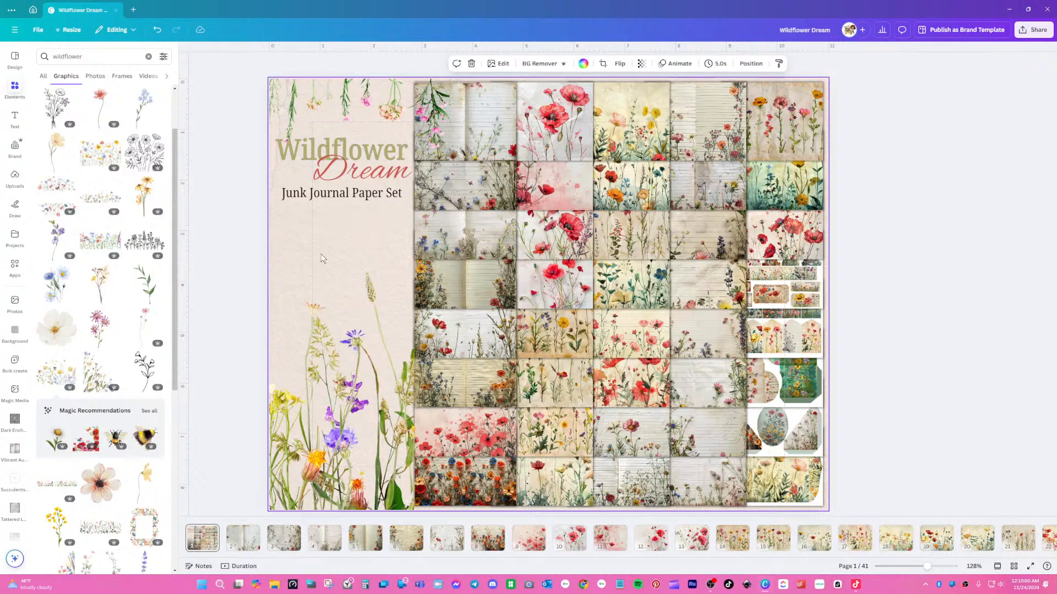
# - Recolour the word "Dream" in the title to a lighter coral, #EA837A
pyautogui.click(388, 182)
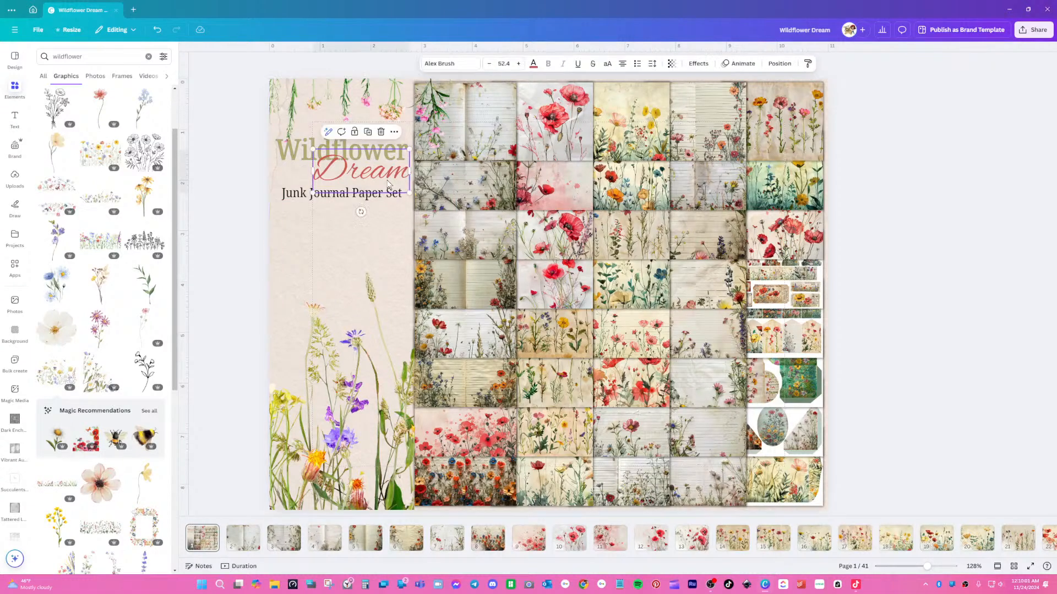
pyautogui.click(533, 64)
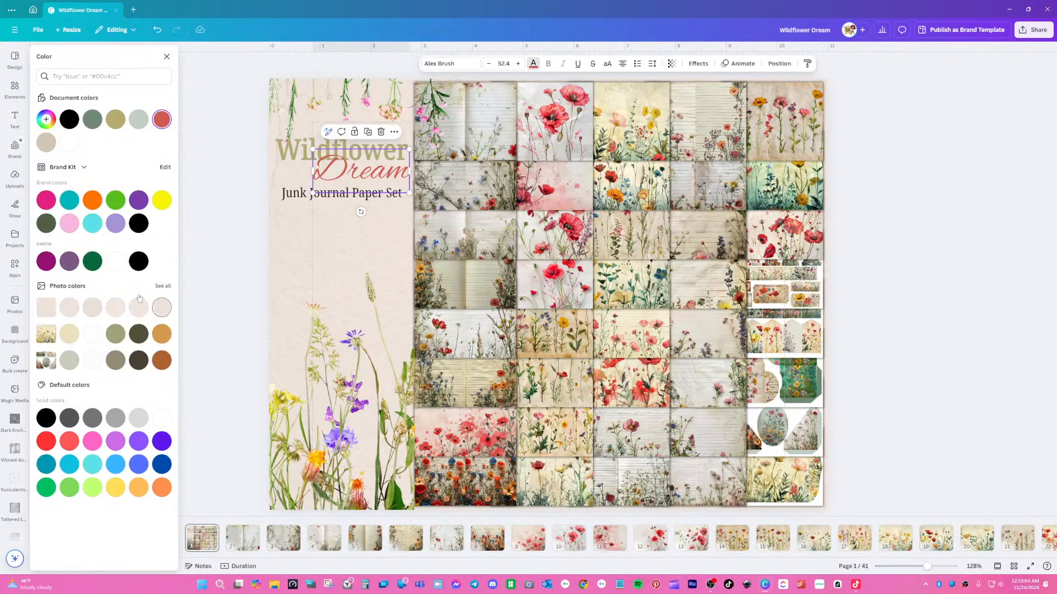
pyautogui.click(46, 119)
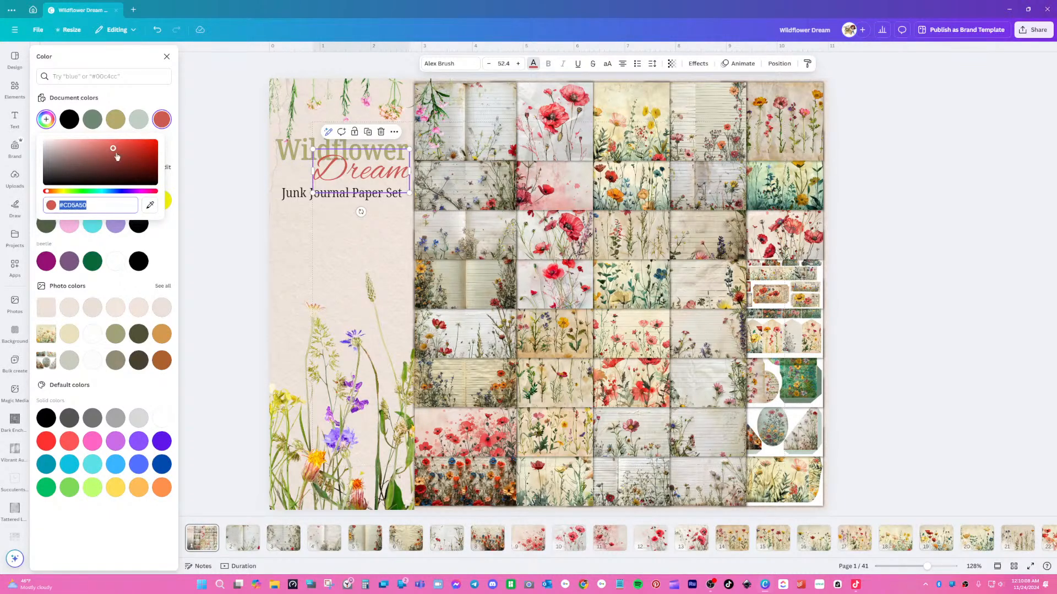
pyautogui.moveTo(114, 150); pyautogui.dragTo(96, 143)
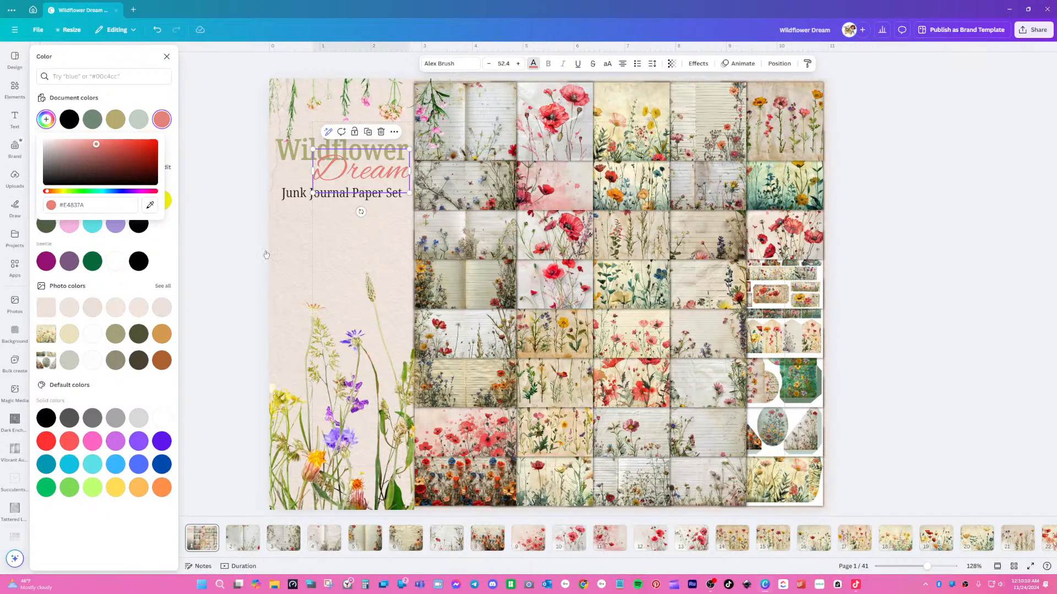
pyautogui.click(958, 259)
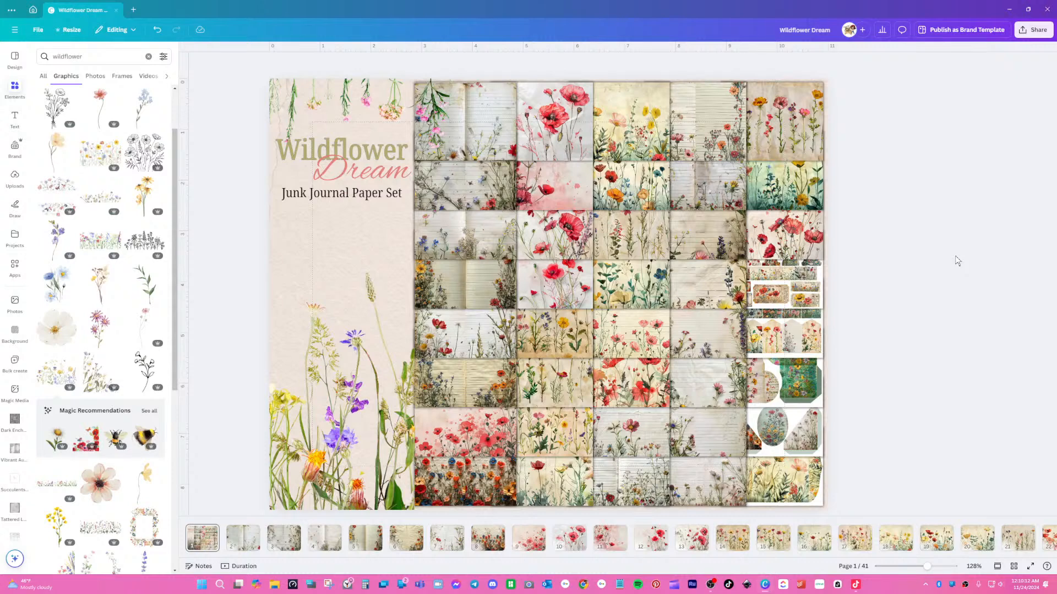
# - Add a small body text reading "40 PAGES" on two lines and place it below "Junk Journal Paper Set"
pyautogui.click(13, 117)
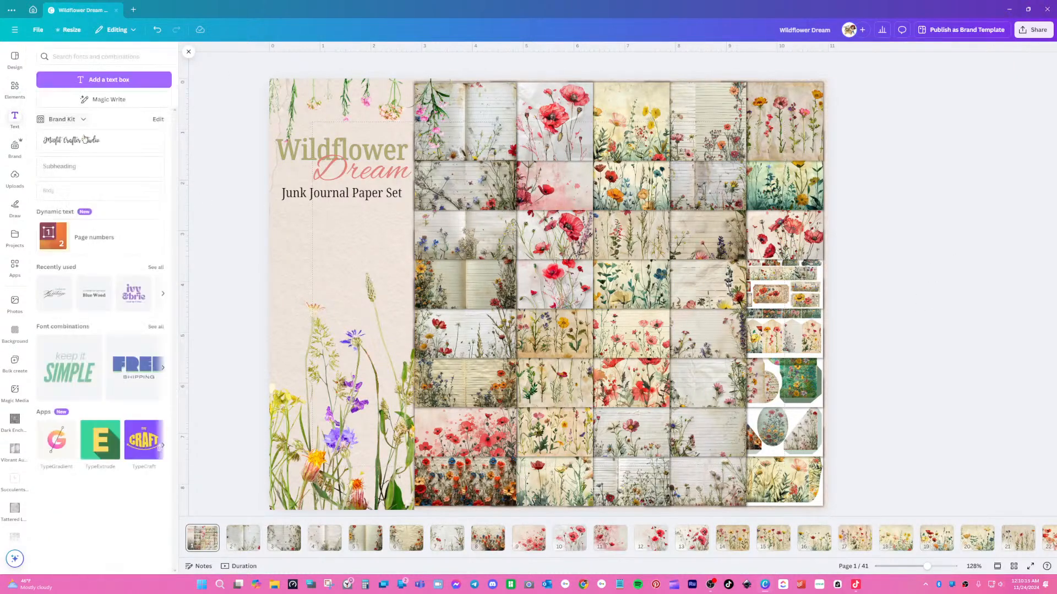
pyautogui.click(69, 190)
pyautogui.write('10 pages')
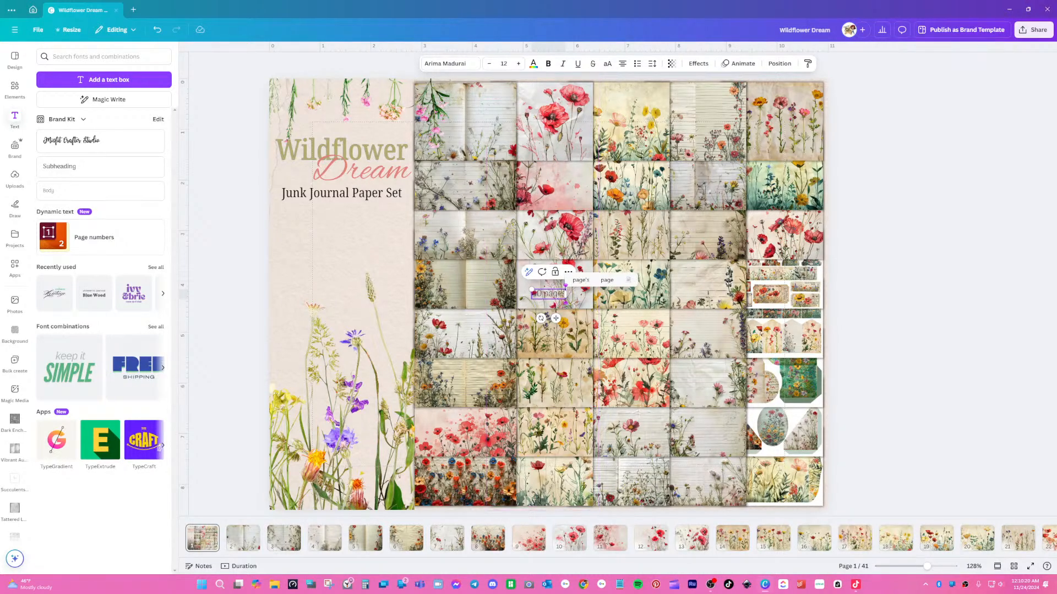
pyautogui.click(557, 319)
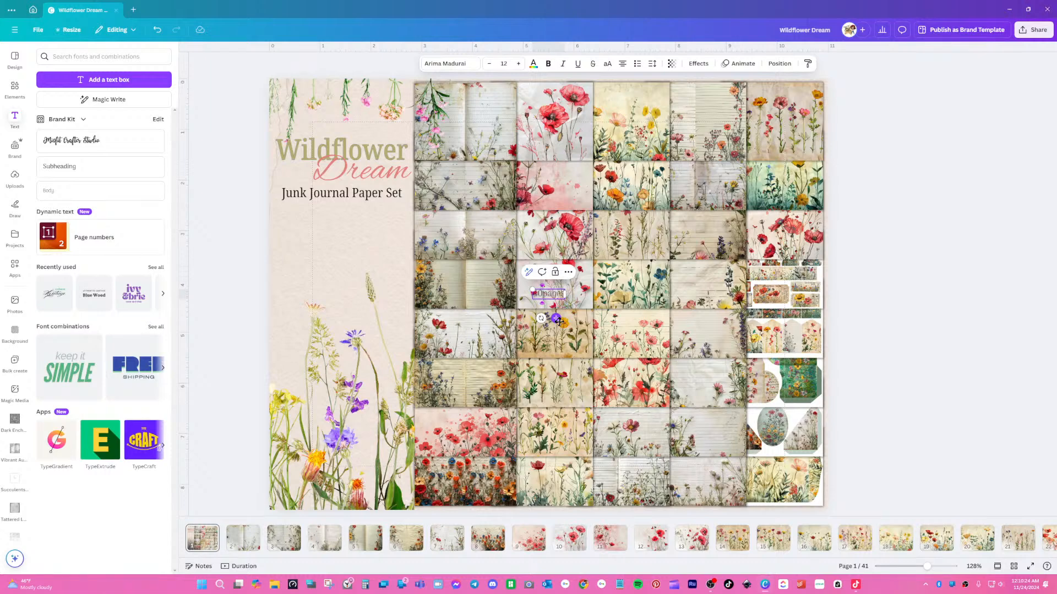
pyautogui.moveTo(565, 293); pyautogui.dragTo(559, 298)
pyautogui.doubleClick(548, 304)
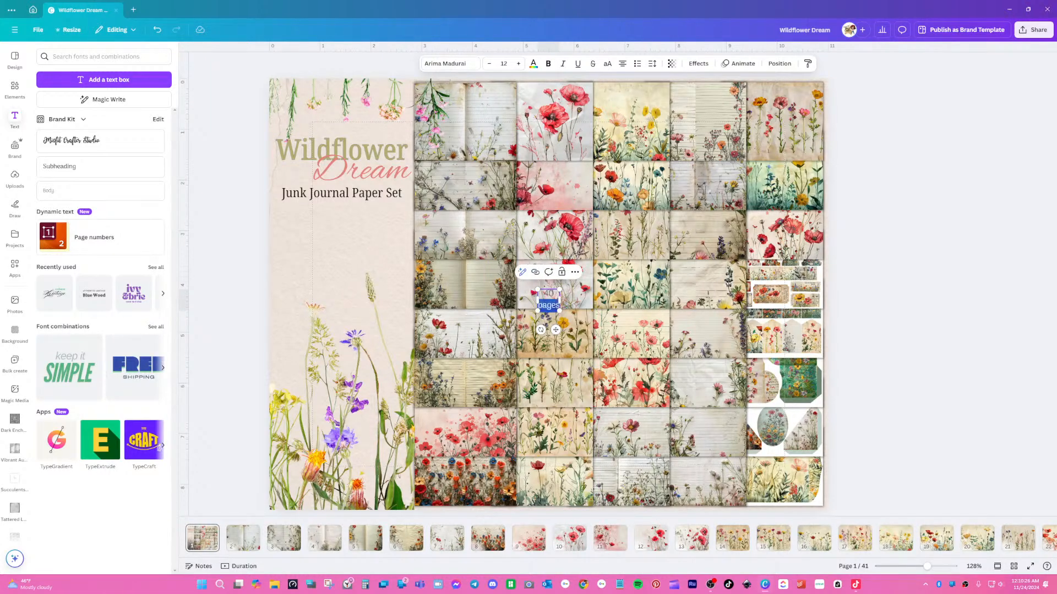
pyautogui.write('PA')
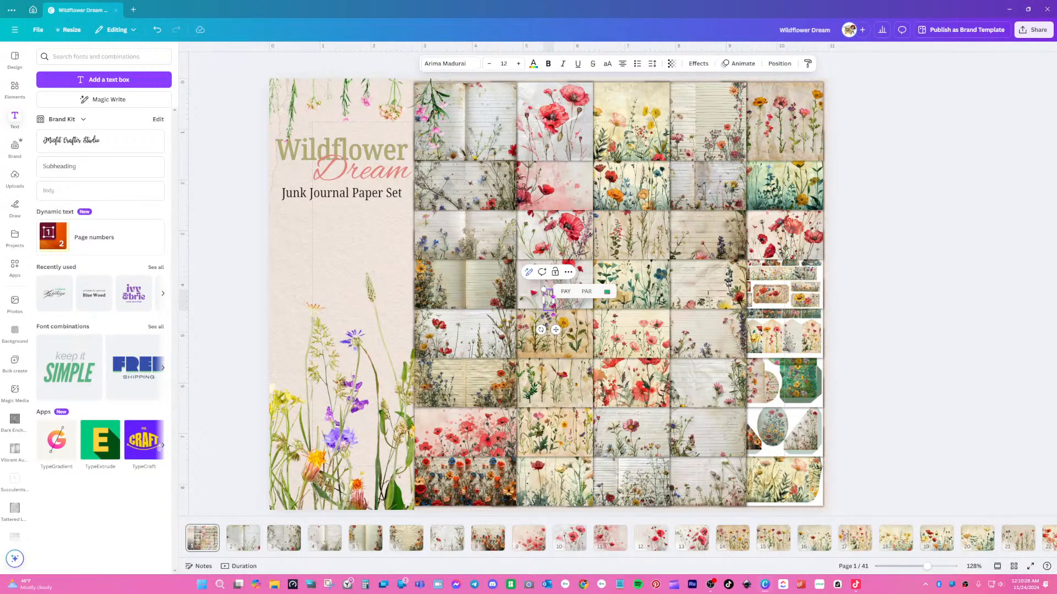
pyautogui.write('GES')
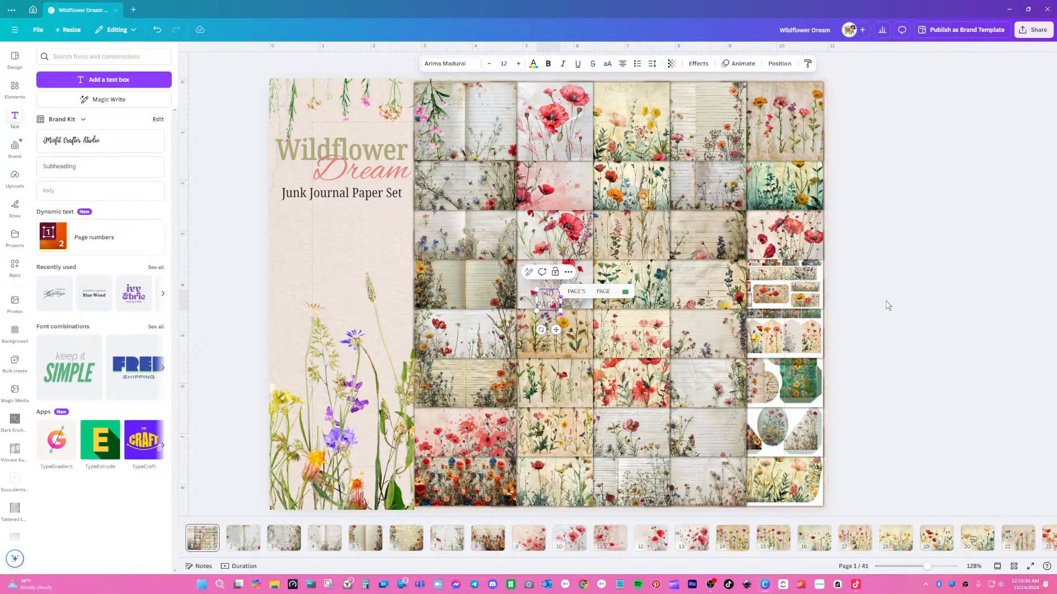
pyautogui.click(823, 318)
pyautogui.click(548, 299)
pyautogui.moveTo(548, 299); pyautogui.dragTo(361, 244)
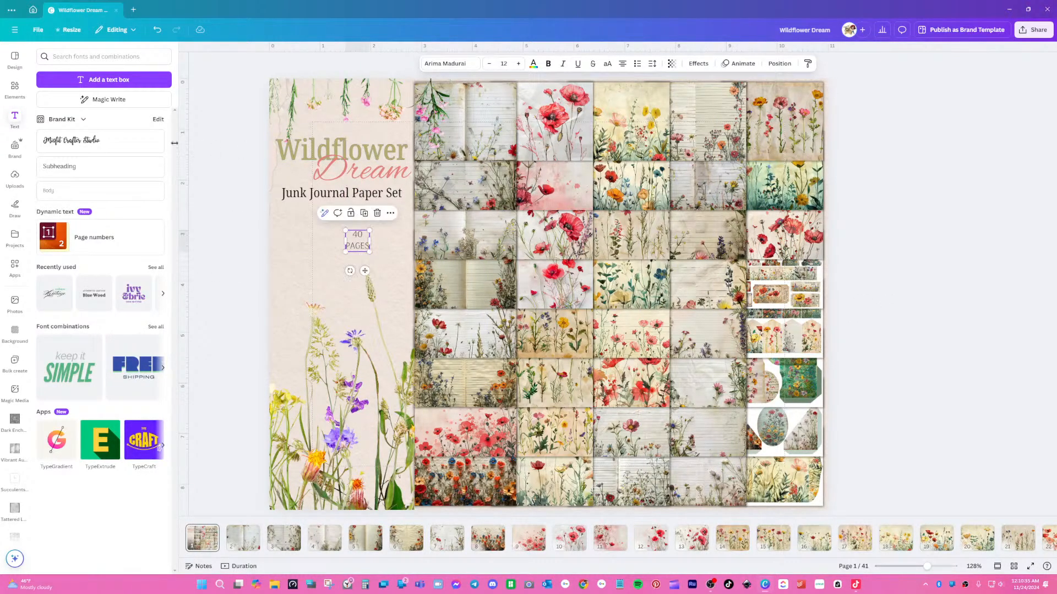
# - Add a circle shape labelled "40 PAGES" on two lines and delete the separate "40 PAGES" text under the subtitle
pyautogui.click(22, 104)
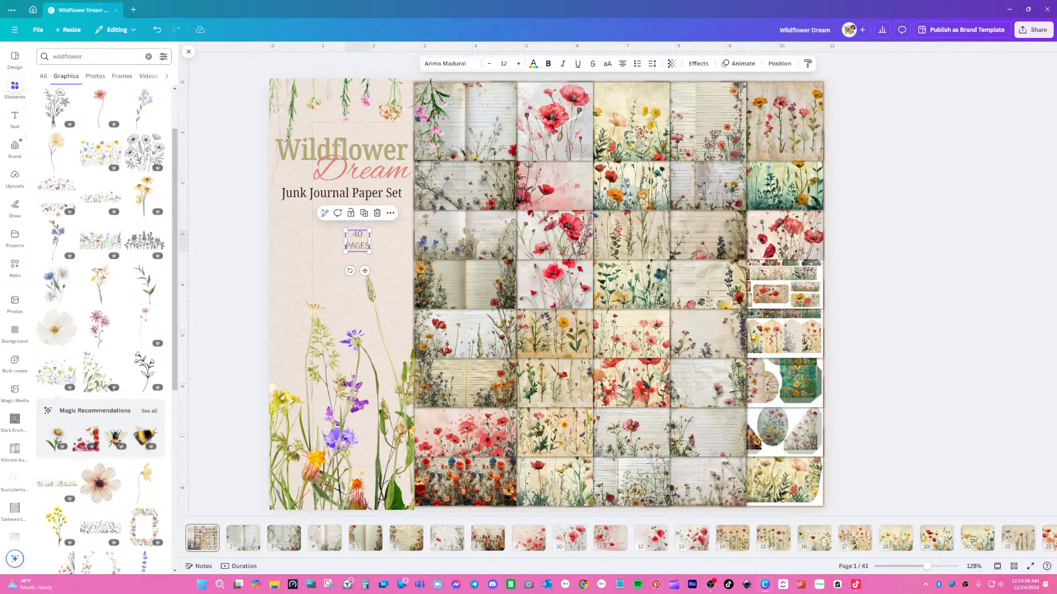
pyautogui.click(147, 56)
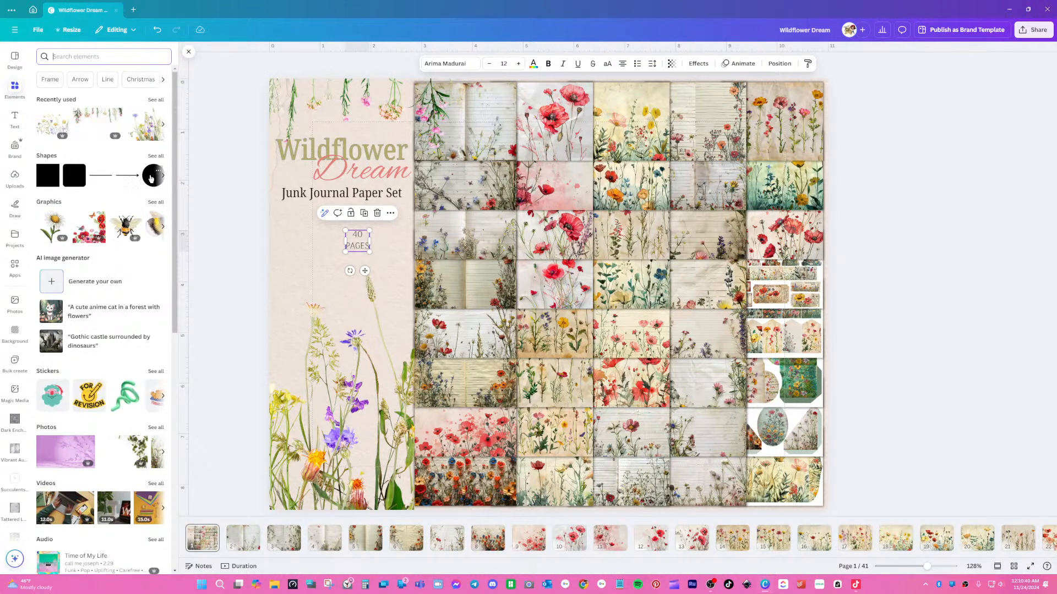
pyautogui.click(152, 176)
pyautogui.write('40')
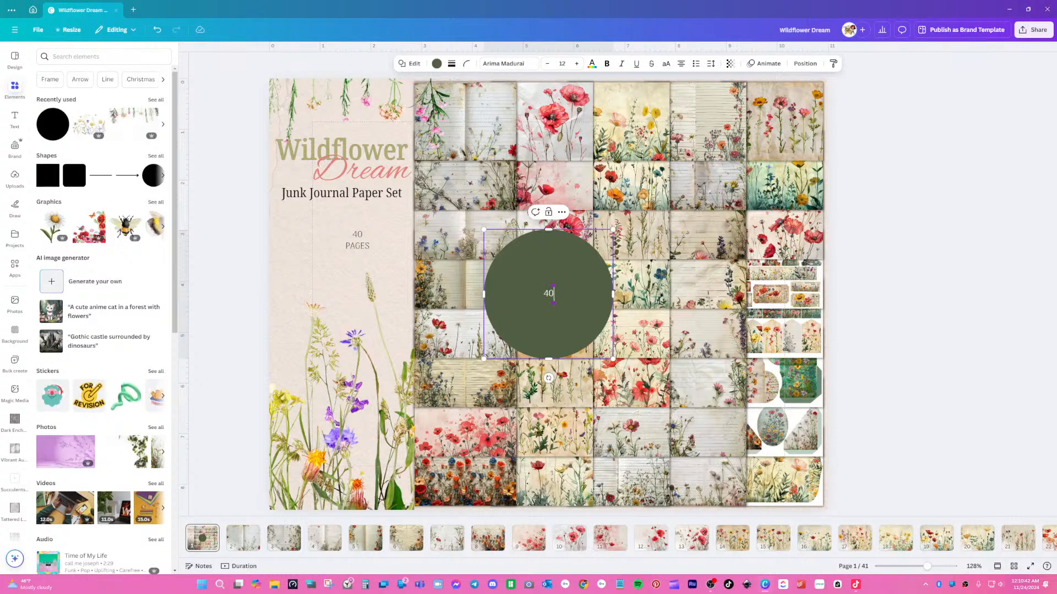
pyautogui.press('Return')
pyautogui.write('pAGES')
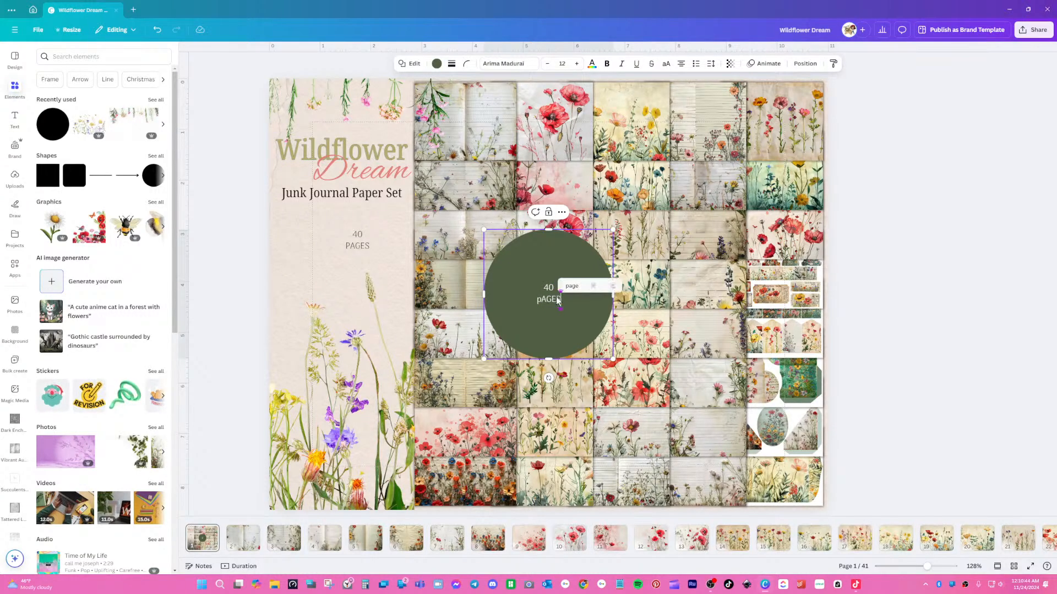
pyautogui.press('BackSpace')
pyautogui.press('BackSpace')
pyautogui.press('BackSpace')
pyautogui.press('BackSpace')
pyautogui.press('BackSpace')
pyautogui.write('PAGES')
pyautogui.click(367, 246)
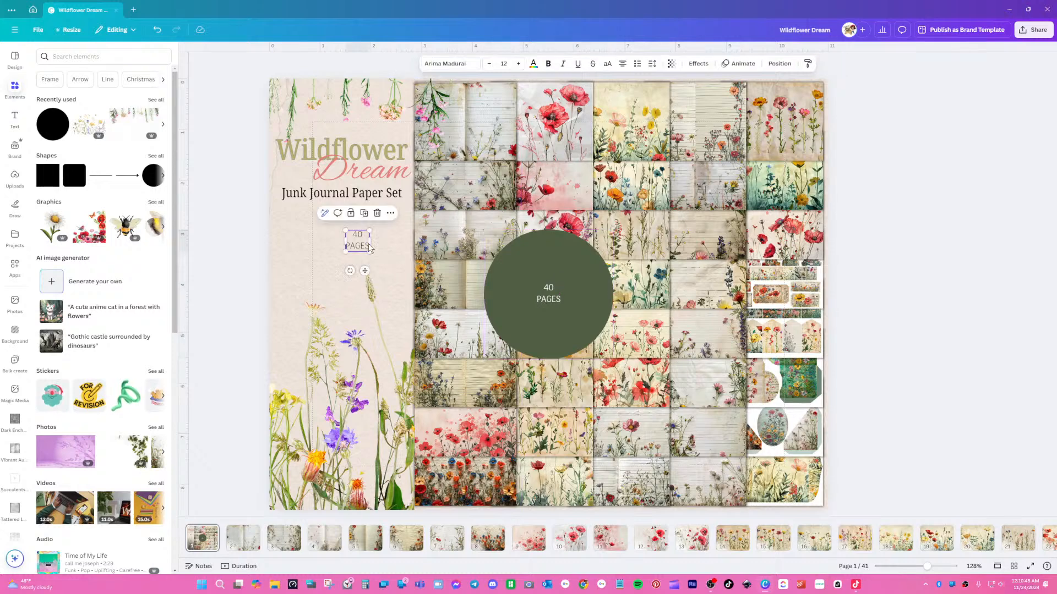
pyautogui.press('Delete')
# - Shrink the "40 PAGES" circle to a small badge and place it just above the right half of "Wildflower"
pyautogui.click(566, 345)
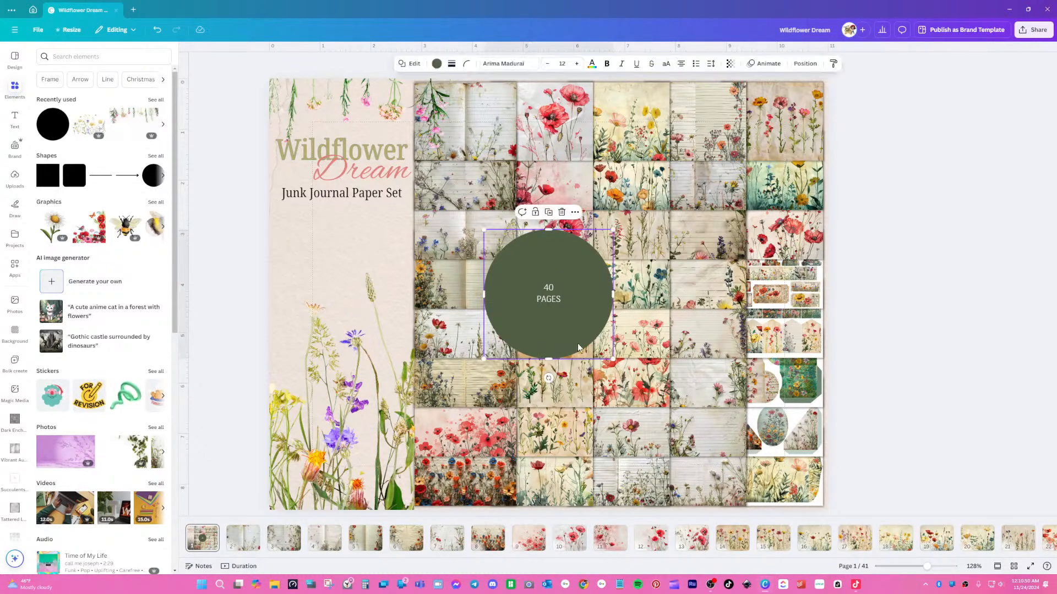
pyautogui.moveTo(613, 358); pyautogui.dragTo(505, 272)
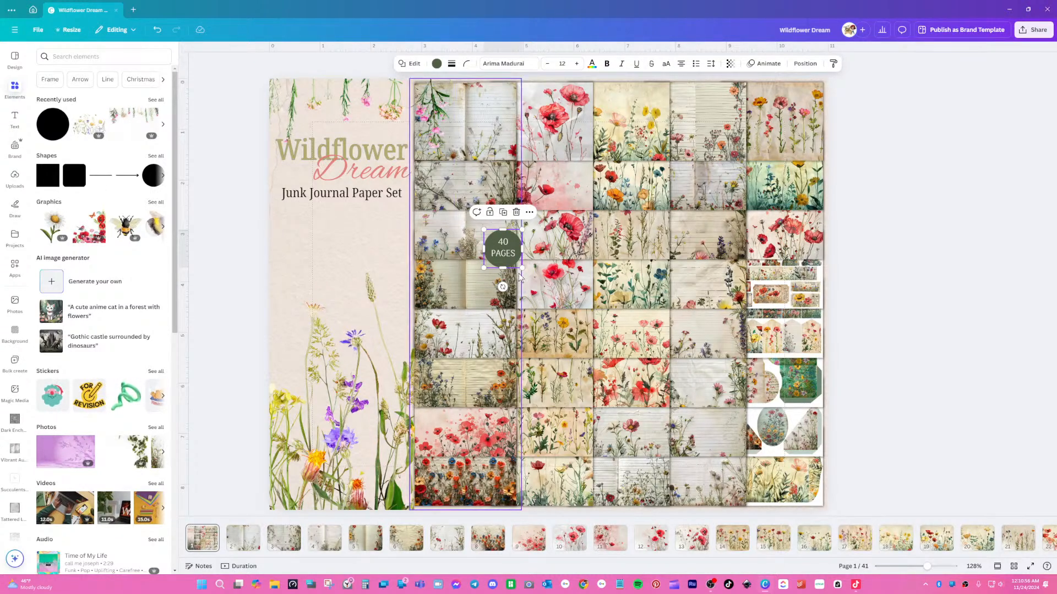
pyautogui.moveTo(507, 253); pyautogui.dragTo(378, 120)
pyautogui.click(389, 255)
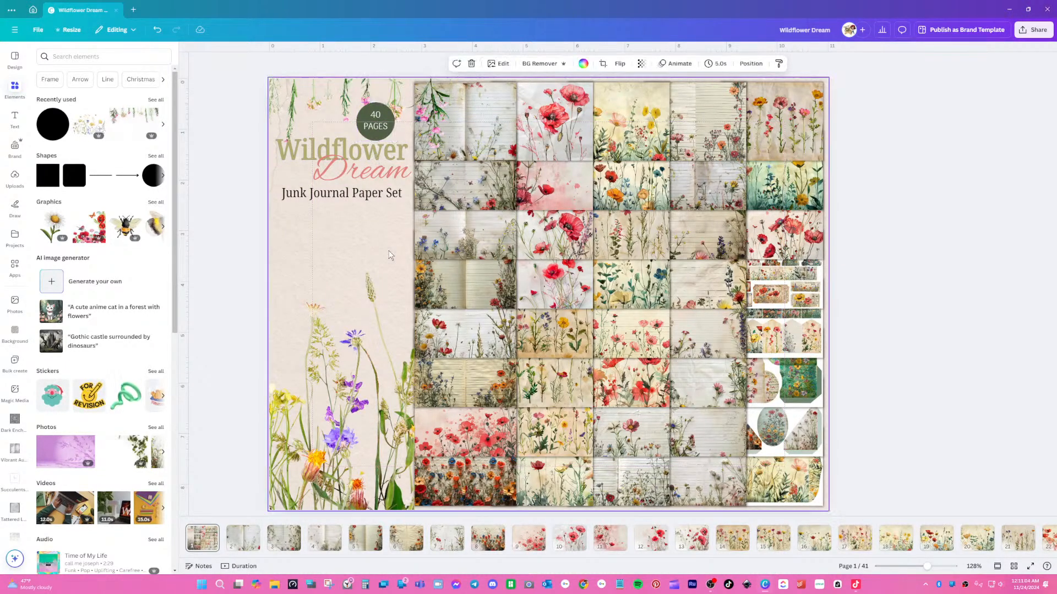
pyautogui.moveTo(372, 115)
pyautogui.mouseDown()
pyautogui.moveTo(385, 214)
pyautogui.moveTo(366, 114)
pyautogui.mouseUp()
pyautogui.click(370, 163)
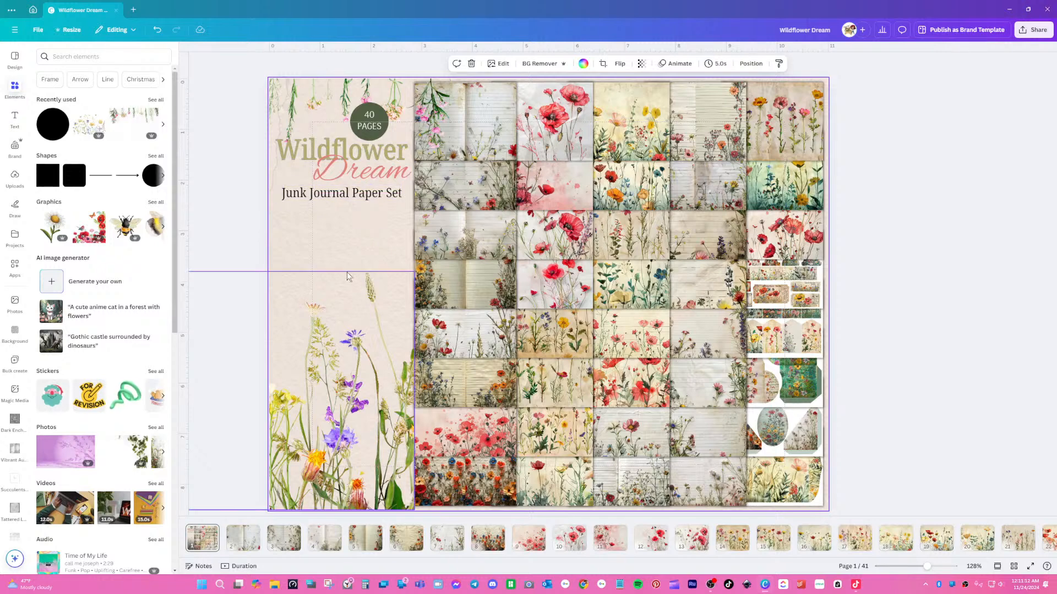
# - Tighten the "40 PAGES" badge's line spacing to 1.09 and make the circle slightly smaller
pyautogui.click(366, 121)
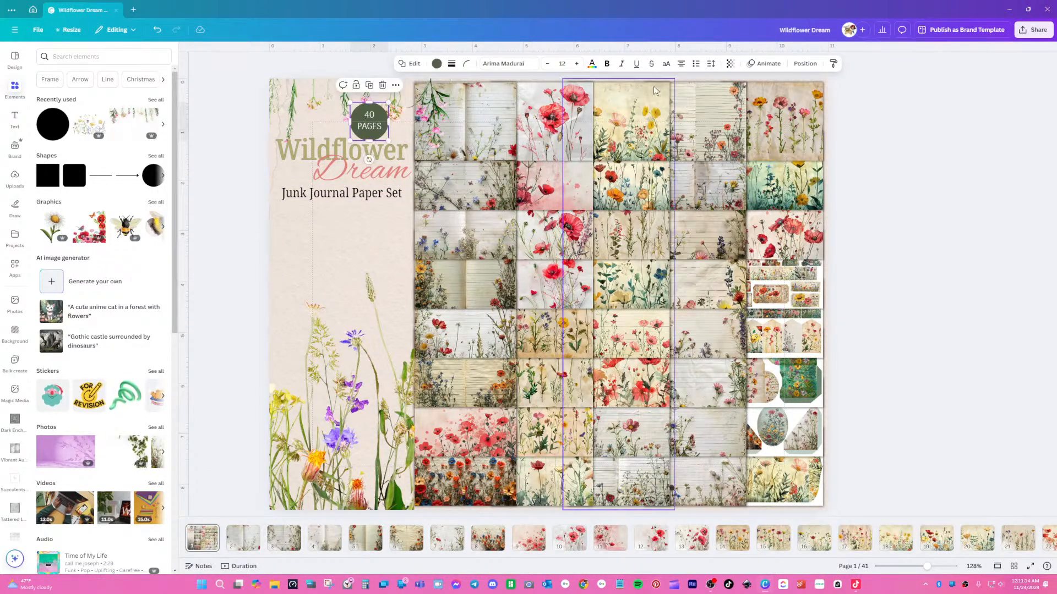
pyautogui.click(711, 64)
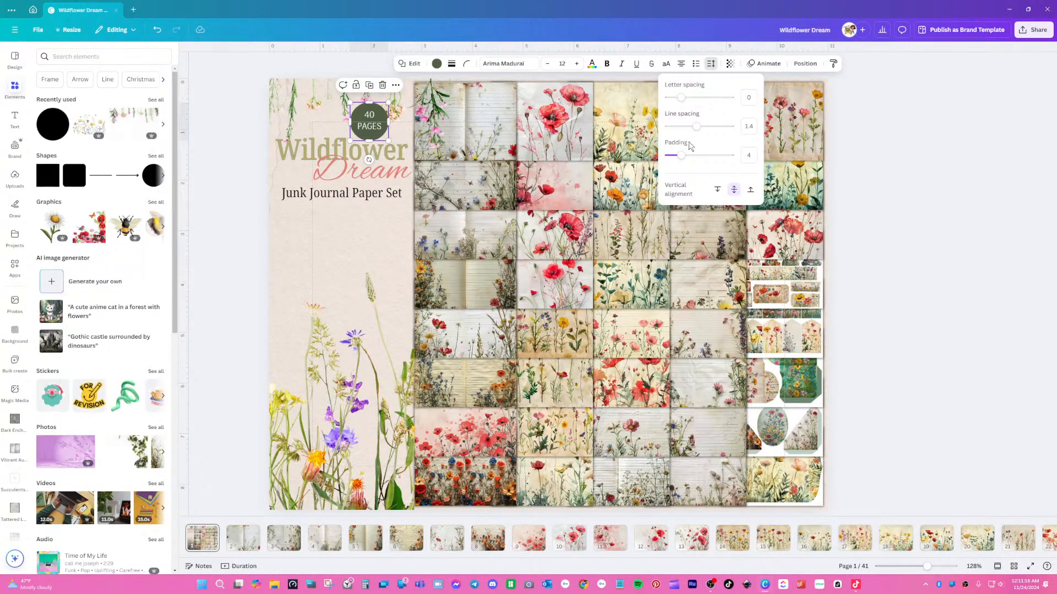
pyautogui.moveTo(695, 127); pyautogui.dragTo(686, 132)
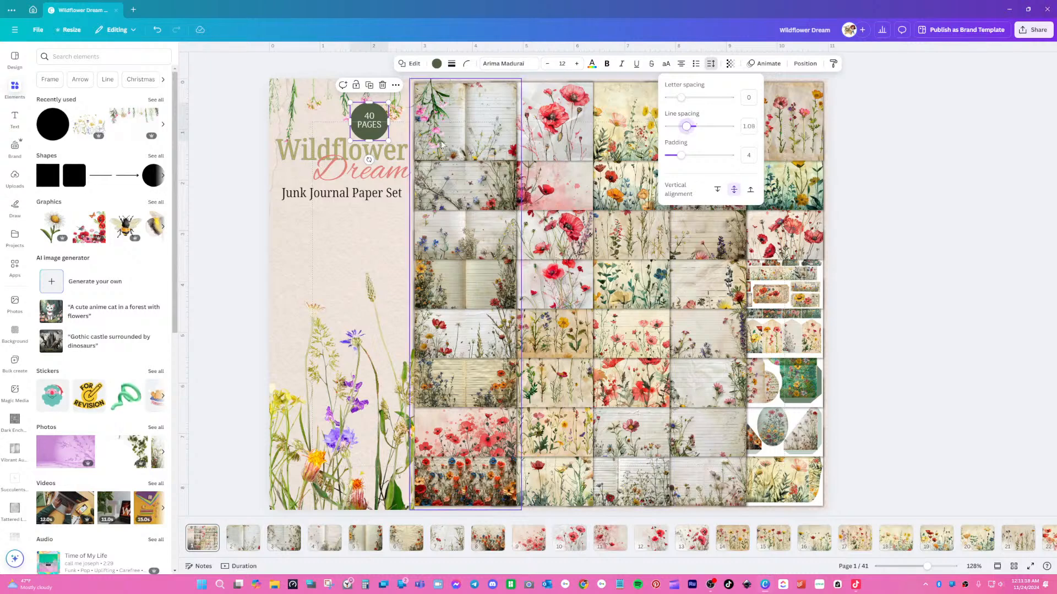
pyautogui.click(394, 114)
pyautogui.click(386, 109)
pyautogui.moveTo(387, 105); pyautogui.dragTo(379, 109)
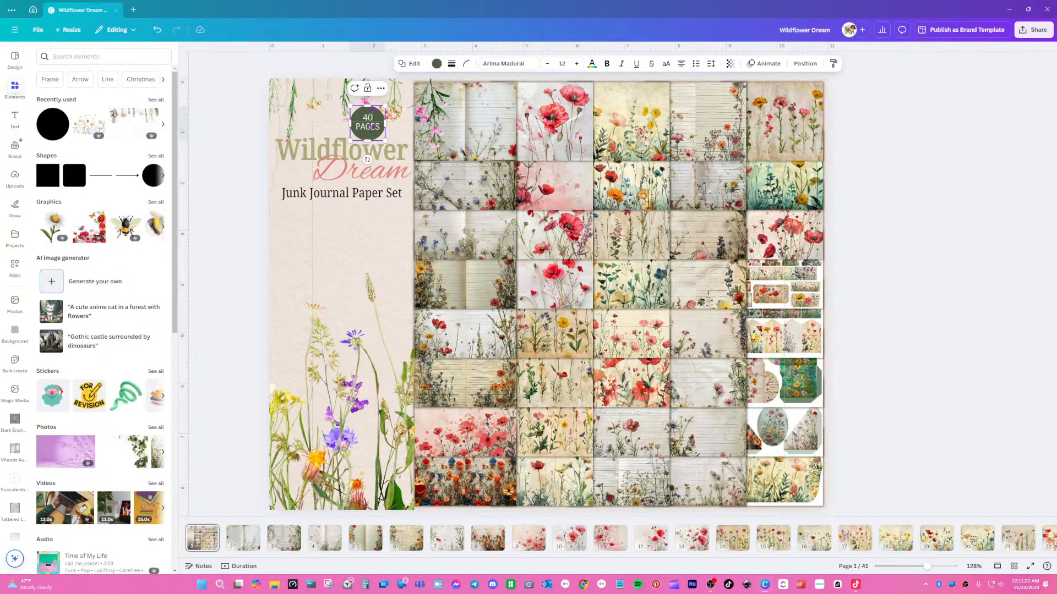
pyautogui.click(367, 243)
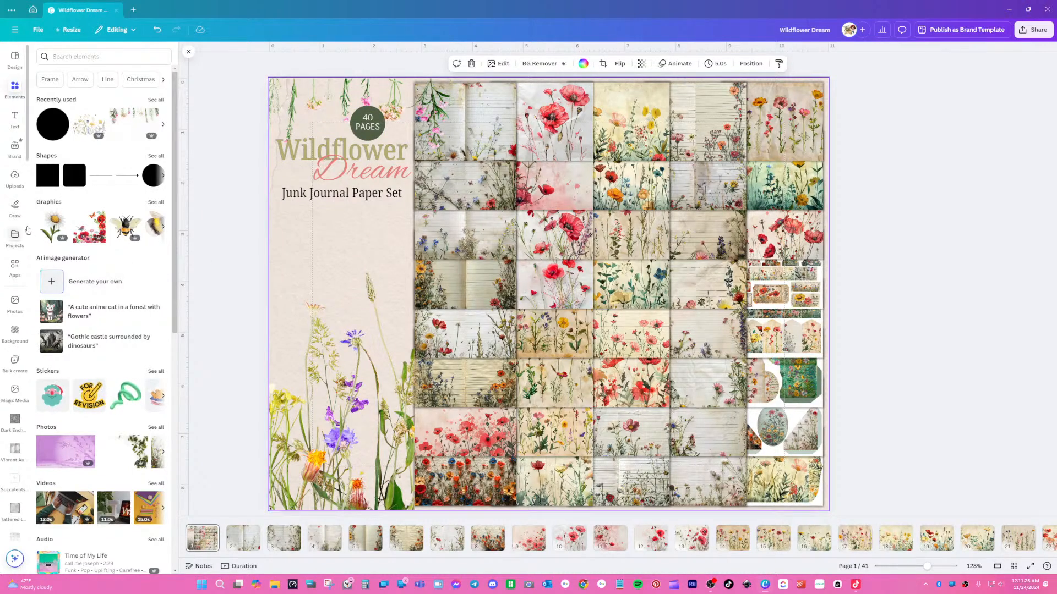
# - Insert the Misfit Crafter Designs logo 6.png from the brand logos, shrink it, and centre it below "Junk Journal Paper Set"
pyautogui.click(15, 145)
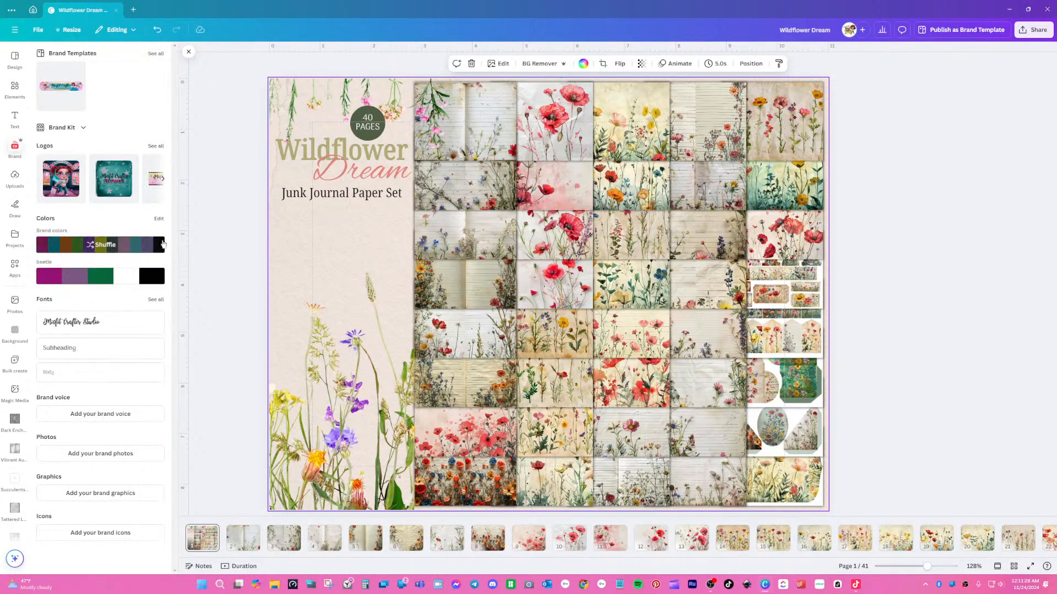
pyautogui.click(158, 154)
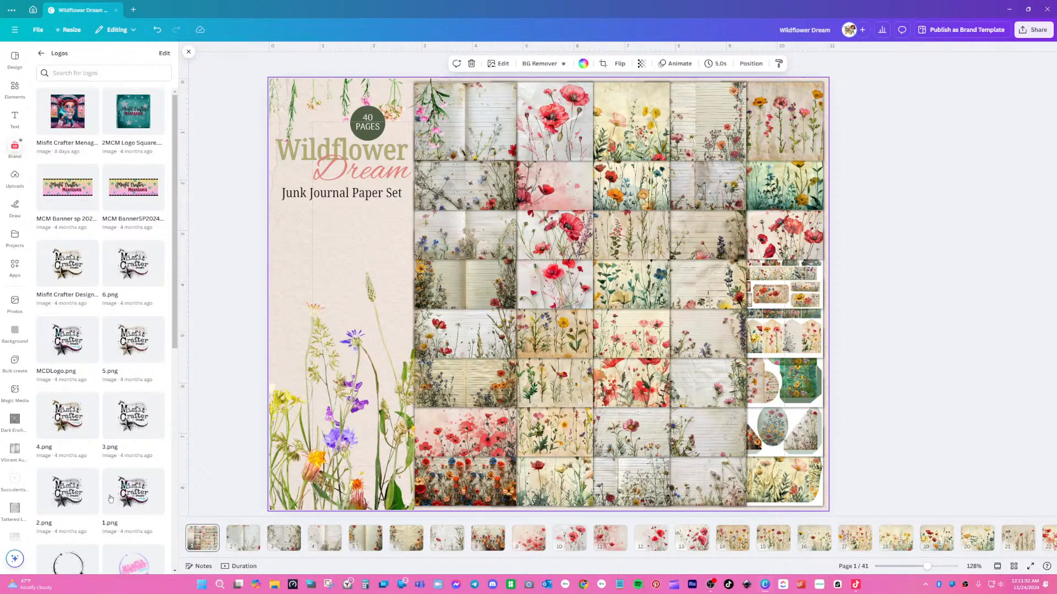
pyautogui.click(131, 271)
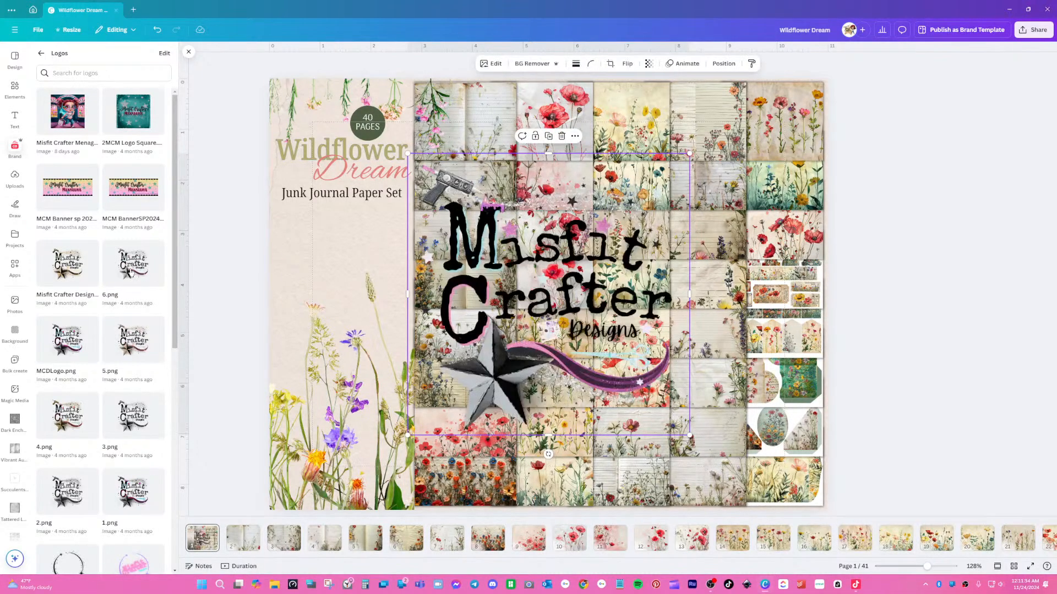
pyautogui.moveTo(689, 153); pyautogui.dragTo(512, 331)
pyautogui.moveTo(458, 398); pyautogui.dragTo(339, 272)
pyautogui.moveTo(394, 203); pyautogui.dragTo(377, 224)
pyautogui.moveTo(353, 248); pyautogui.dragTo(358, 242)
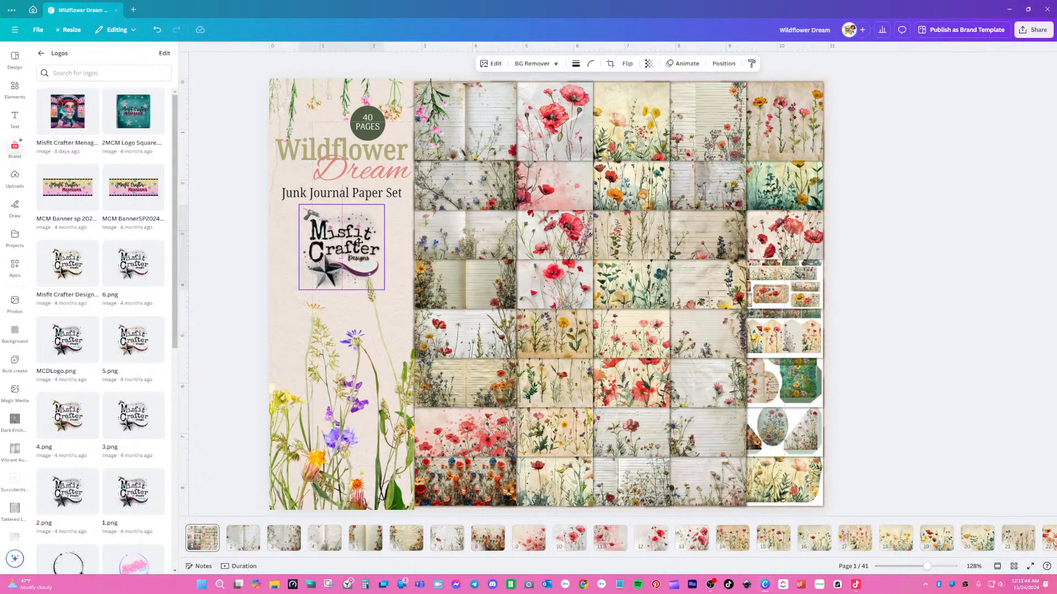
pyautogui.click(885, 271)
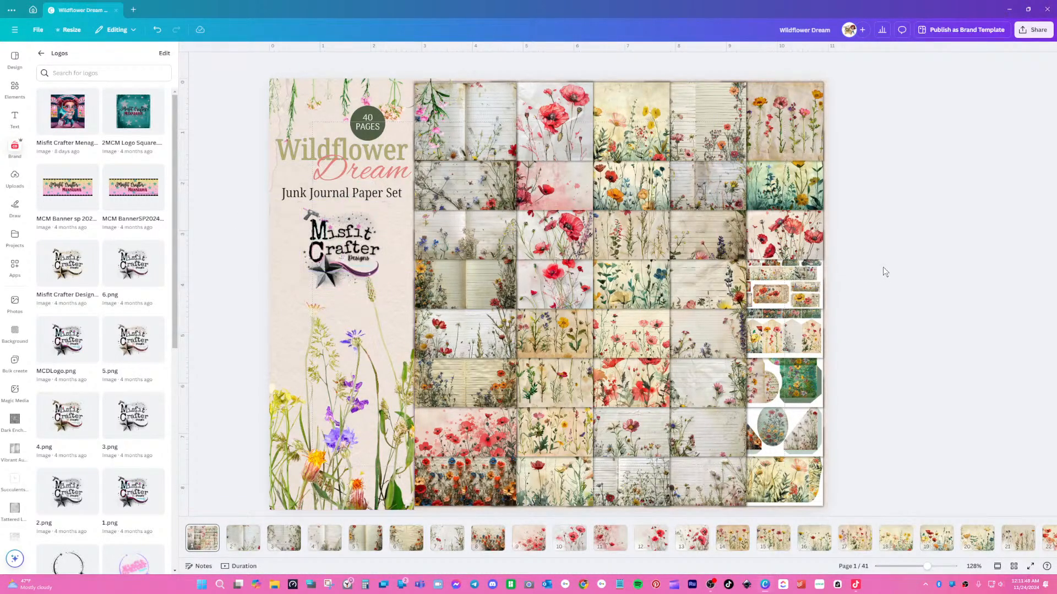
# - Open the full filter list for the Misfit Crafter Designs logo and apply the Oceanic filter
pyautogui.click(319, 242)
pyautogui.click(491, 63)
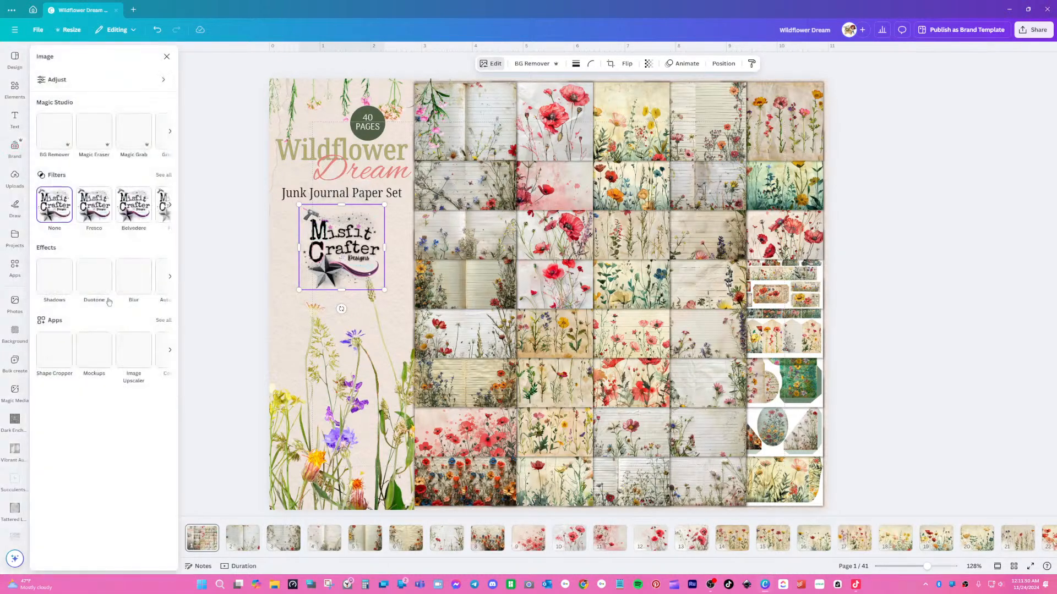
pyautogui.click(163, 175)
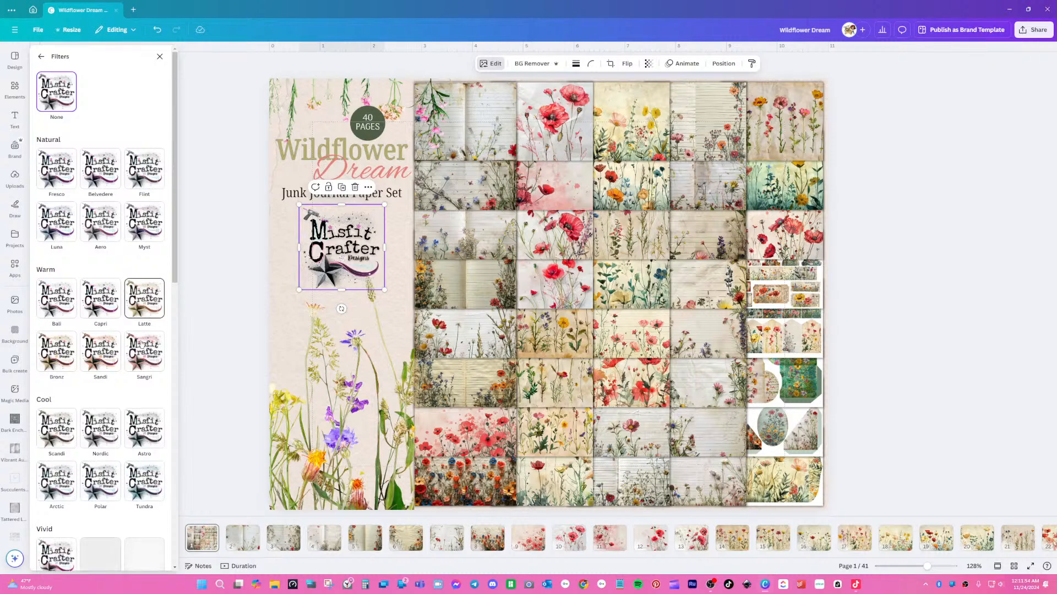
pyautogui.scroll(-4, 124, 364)
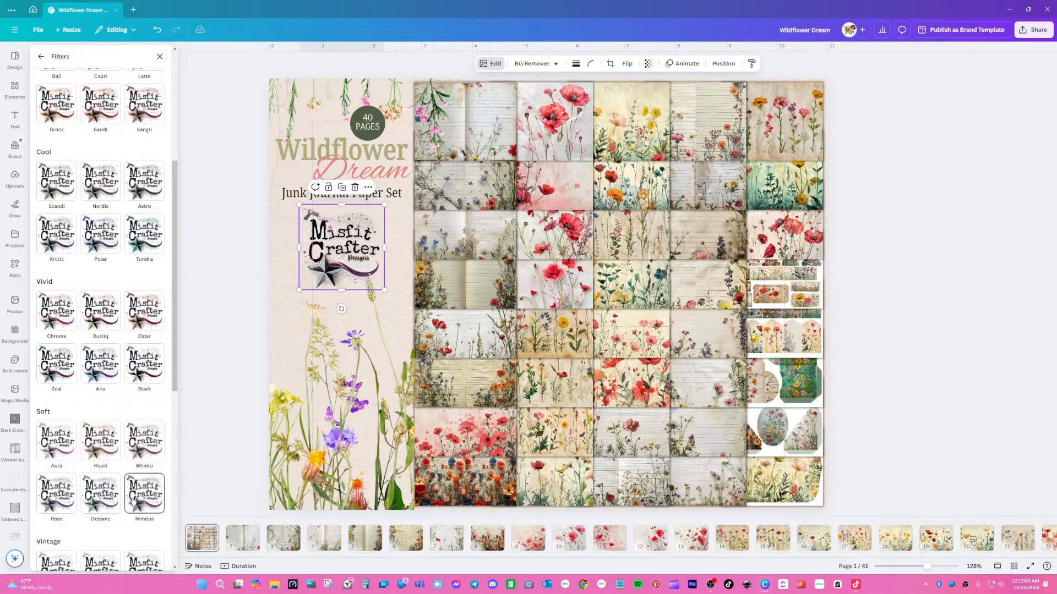
pyautogui.click(106, 505)
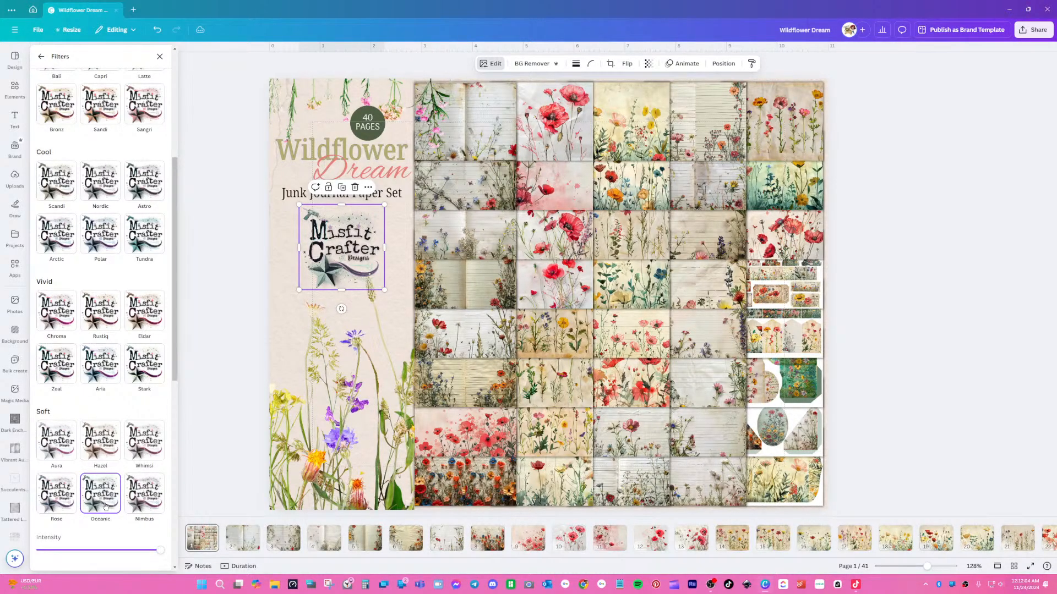
# - Try the Antiq, Vinto and Fade vintage filters on the logo, ending on Oceanic again
pyautogui.scroll(-2, 107, 505)
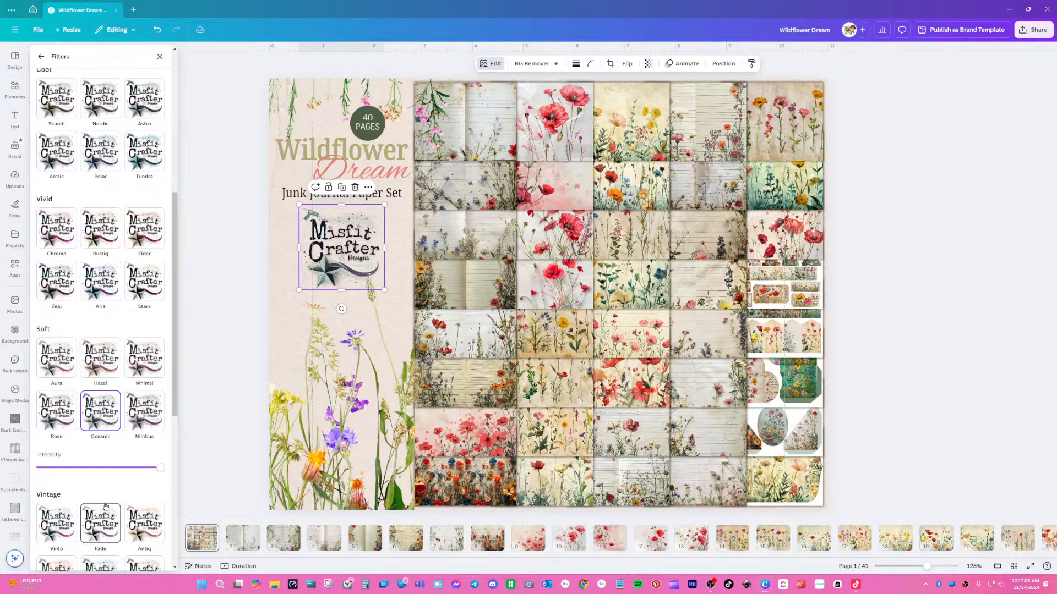
pyautogui.click(138, 520)
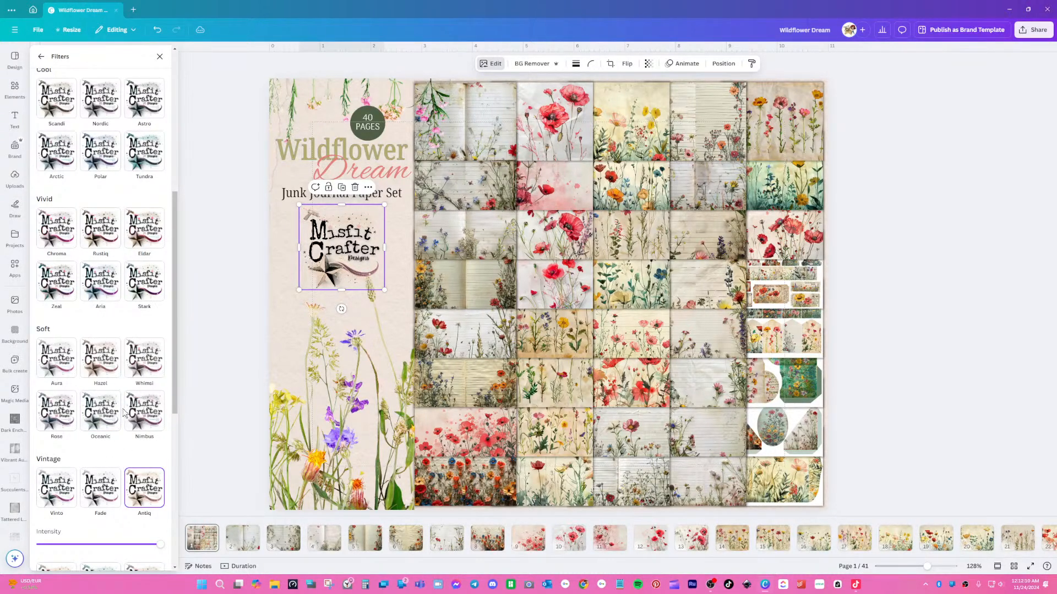
pyautogui.click(67, 499)
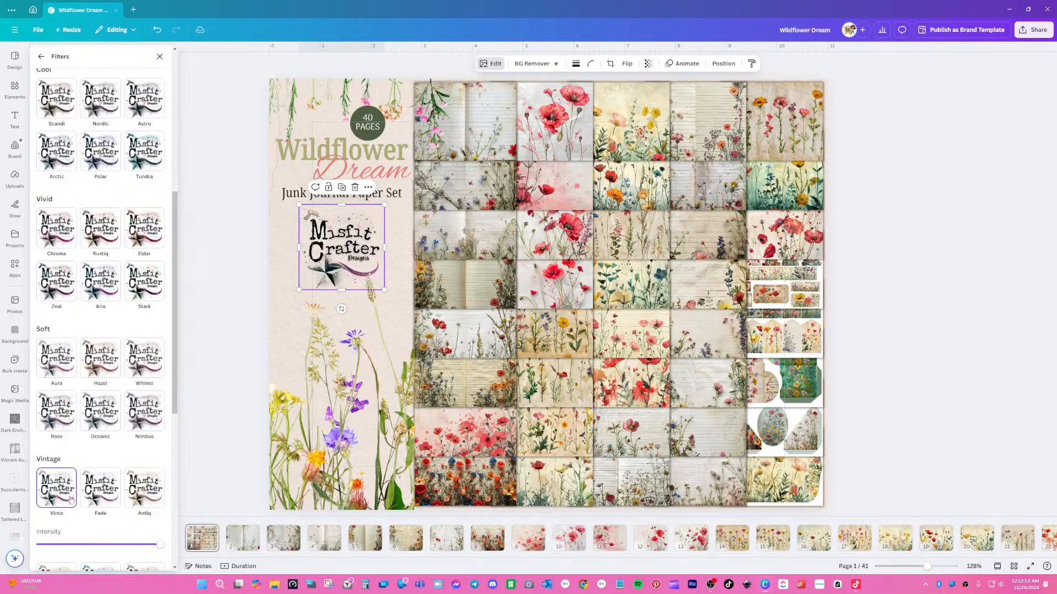
pyautogui.click(93, 497)
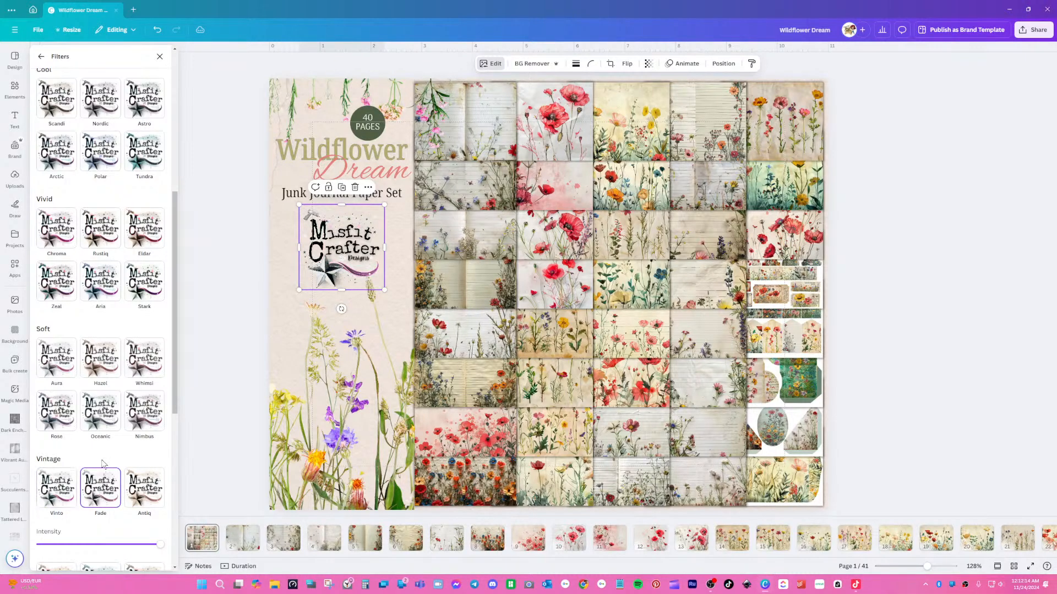
pyautogui.click(100, 426)
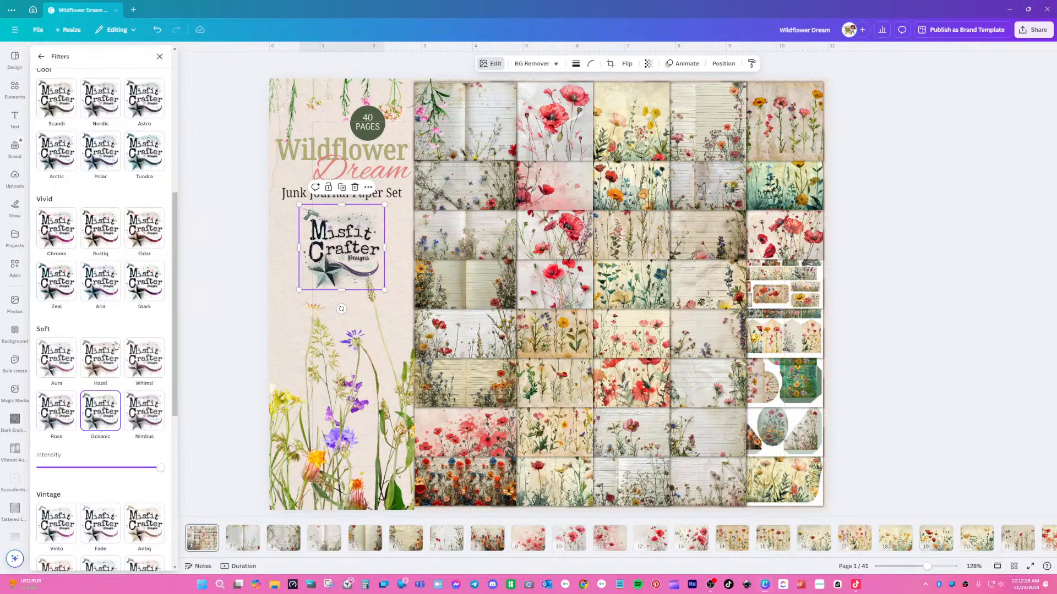
# - Apply the "X-Pro -" Color Pop filter to the logo
pyautogui.scroll(-5, 117, 341)
pyautogui.scroll(-2, 118, 337)
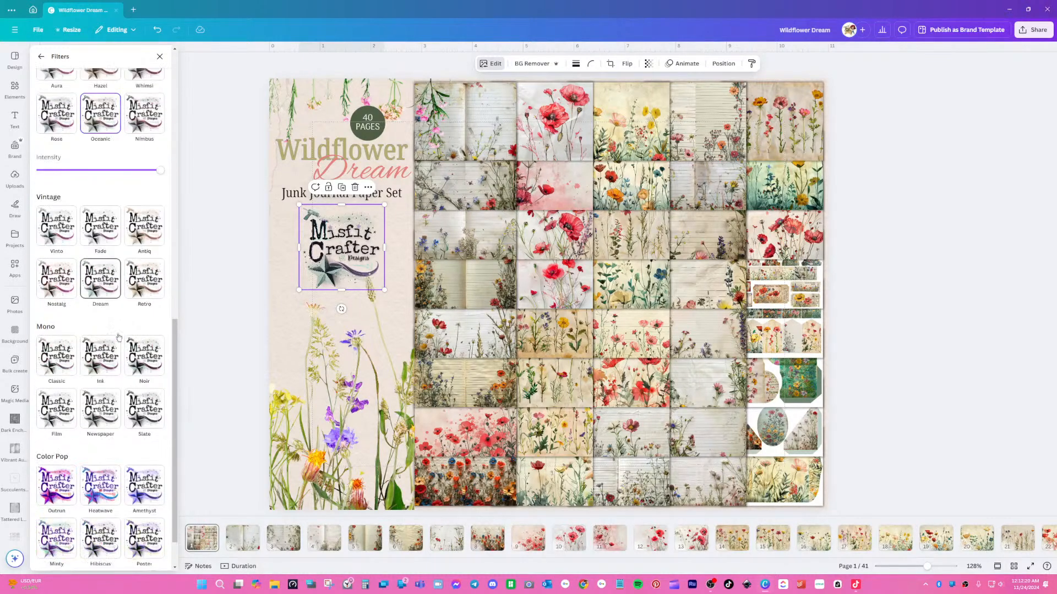
pyautogui.click(64, 544)
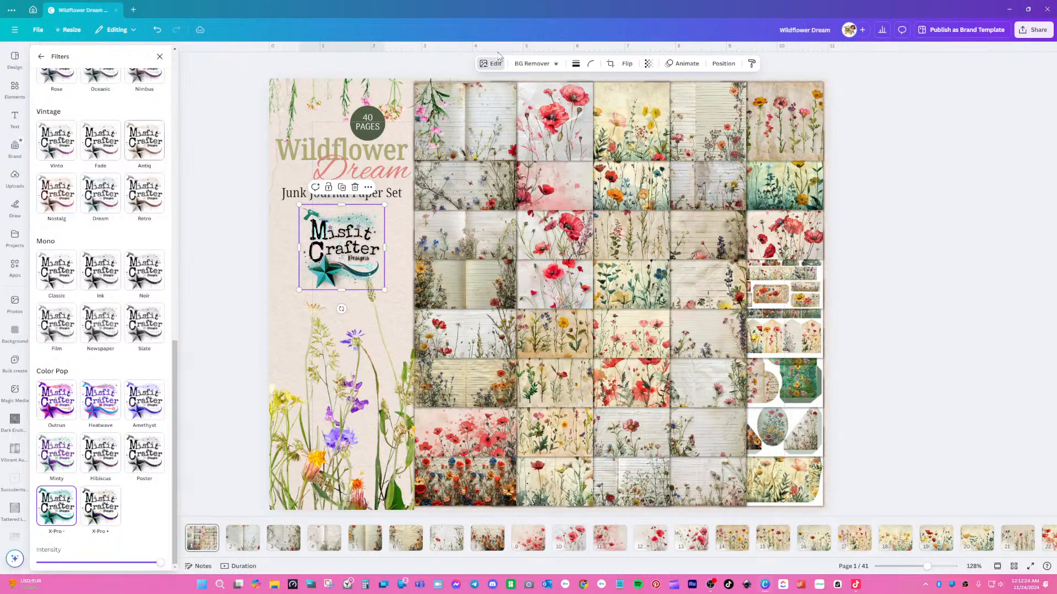
# - Adjust the logo's blue colour, setting its hue to -36 and its brightness to -93
pyautogui.click(40, 58)
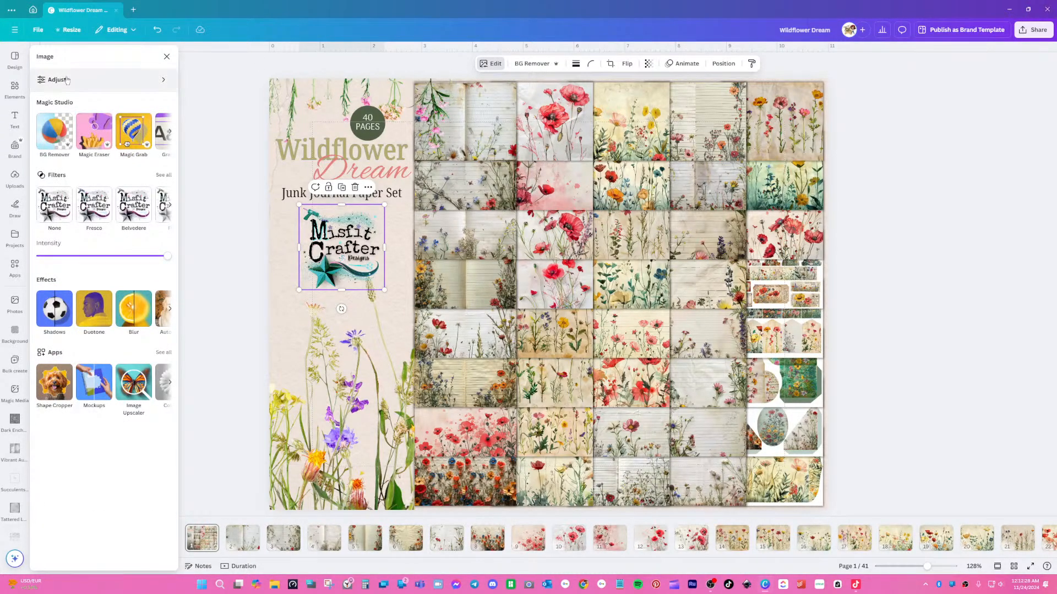
pyautogui.click(83, 80)
pyautogui.click(67, 513)
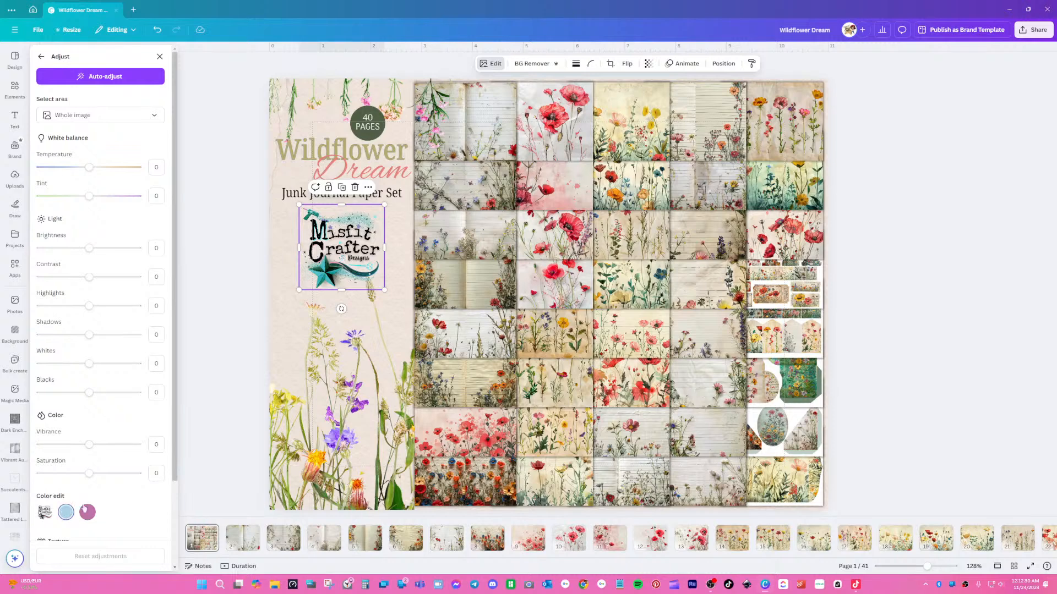
pyautogui.scroll(-4, 135, 462)
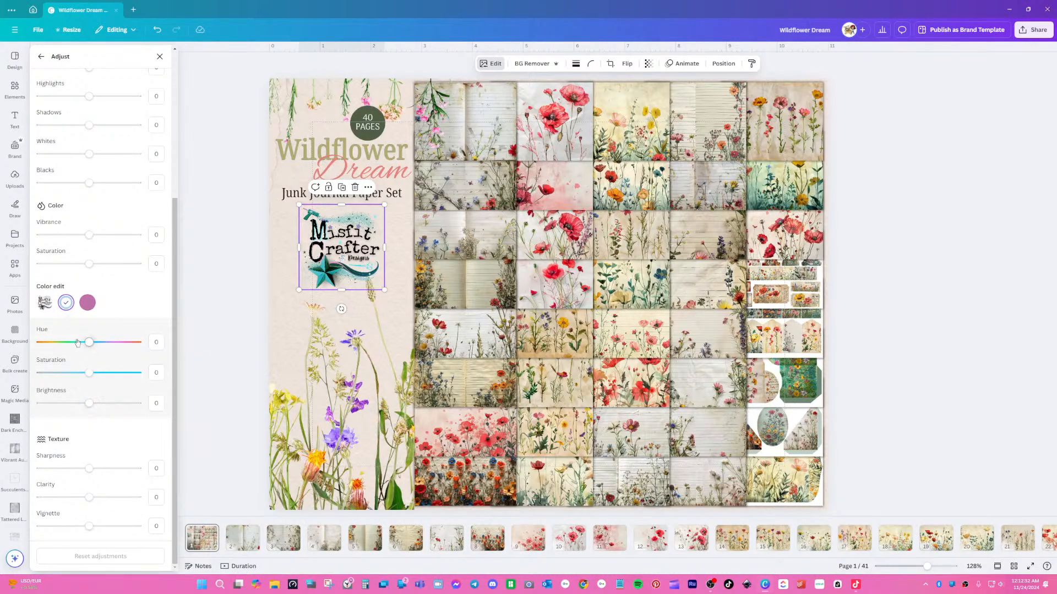
pyautogui.moveTo(88, 342); pyautogui.dragTo(72, 343)
pyautogui.moveTo(88, 403); pyautogui.dragTo(43, 406)
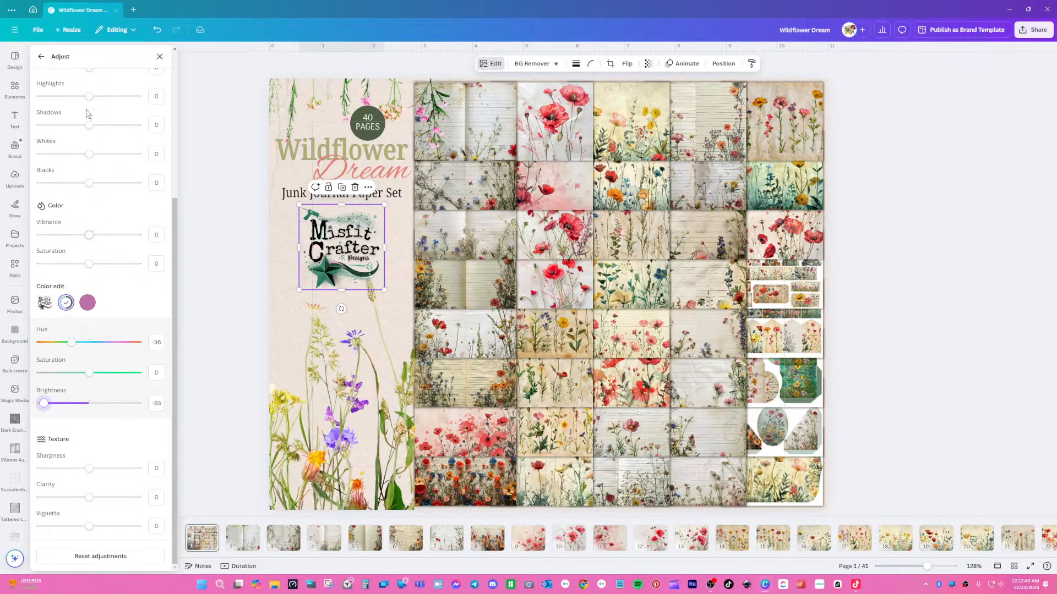
# - Raise the logo's white balance temperature strongly towards warm and deselect the logo
pyautogui.scroll(4, 83, 118)
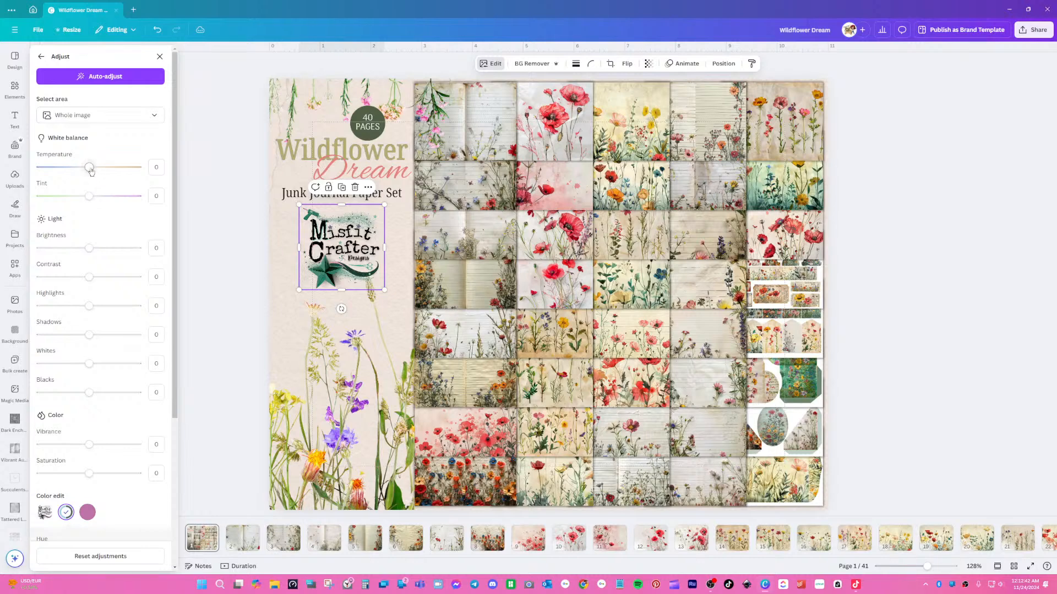
pyautogui.moveTo(89, 167); pyautogui.dragTo(133, 168)
pyautogui.press('Escape')
pyautogui.press('Escape')
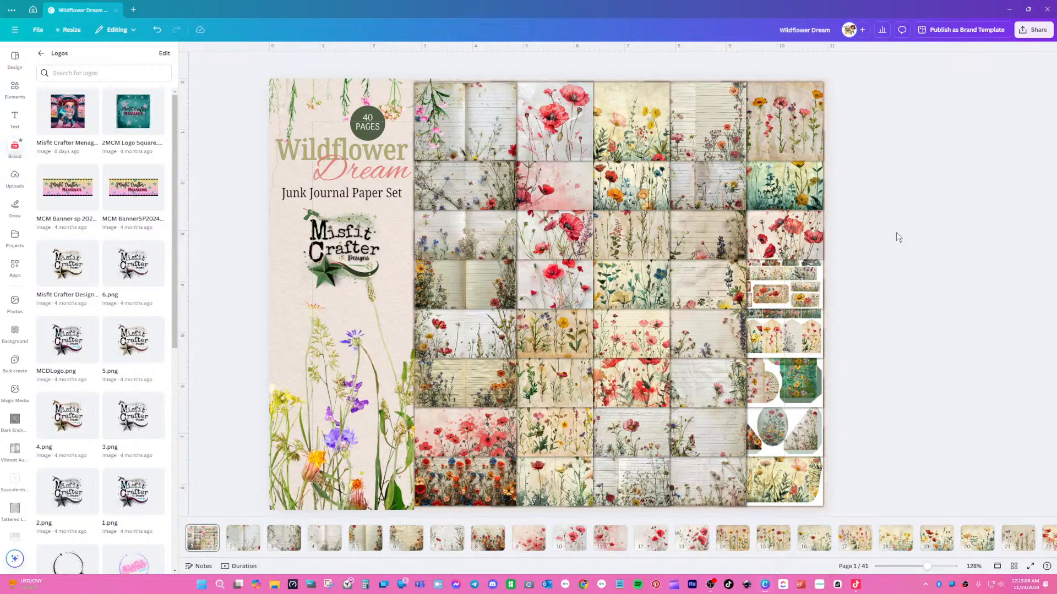
# - Download all 41 pages of the design as PNG at size 1
pyautogui.click(1027, 32)
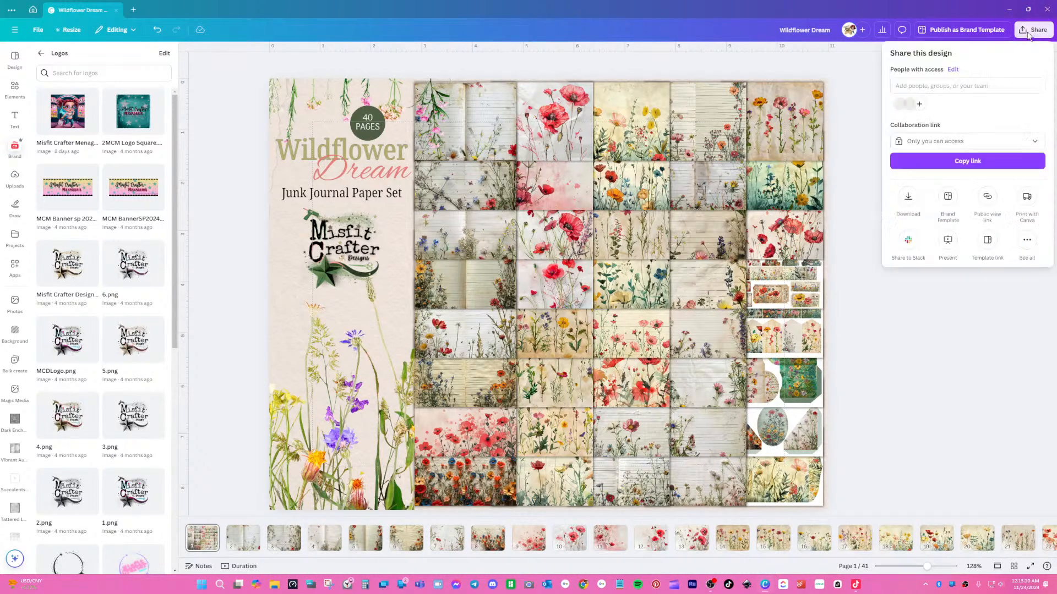
pyautogui.click(908, 196)
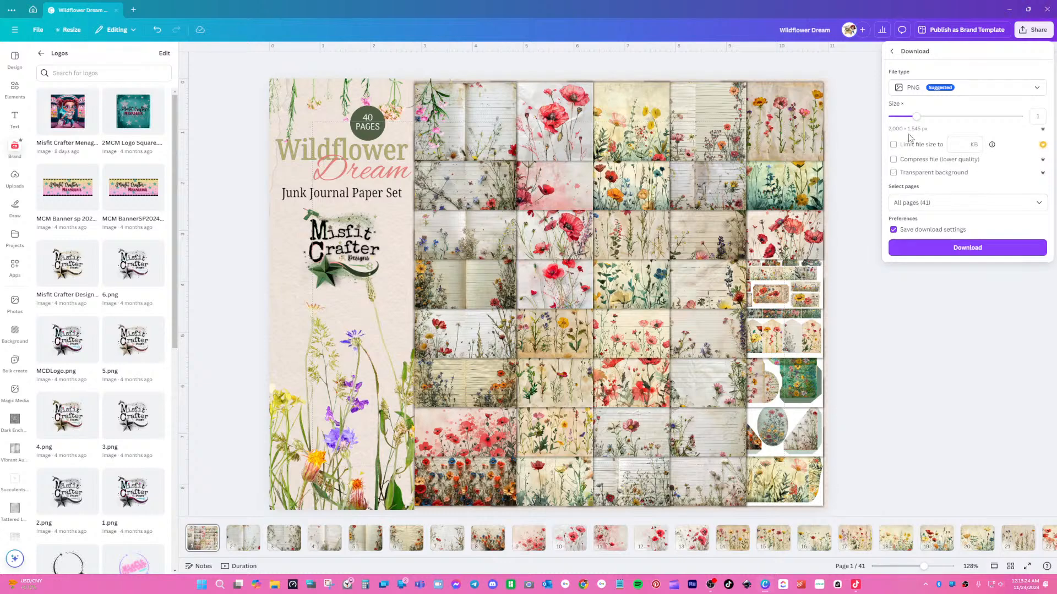
pyautogui.click(951, 247)
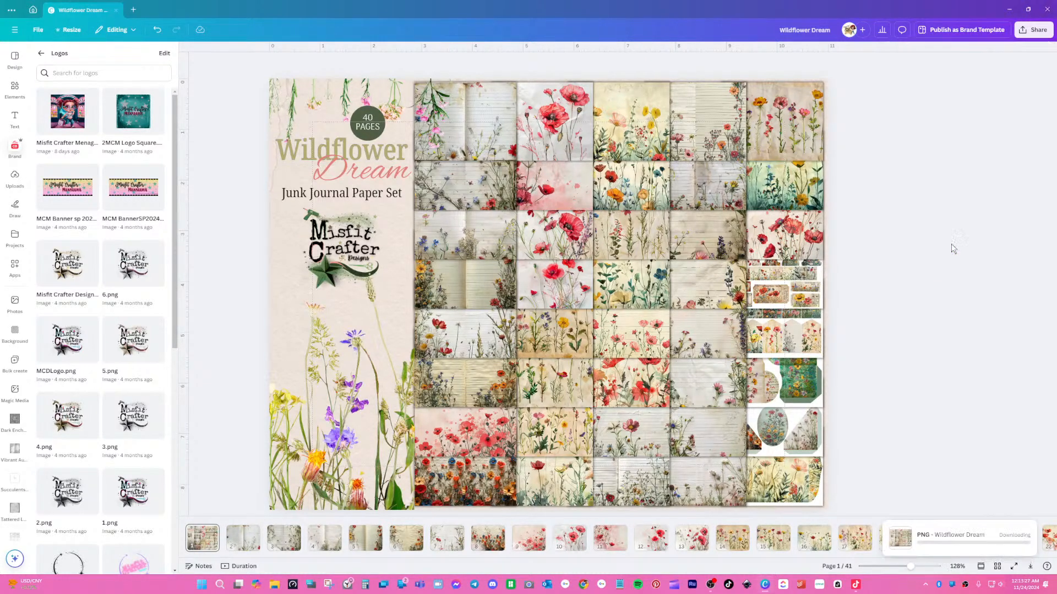
# - Download all 41 pages as a flattened PDF Print file with the CMYK colour profile
pyautogui.click(1023, 33)
pyautogui.click(913, 199)
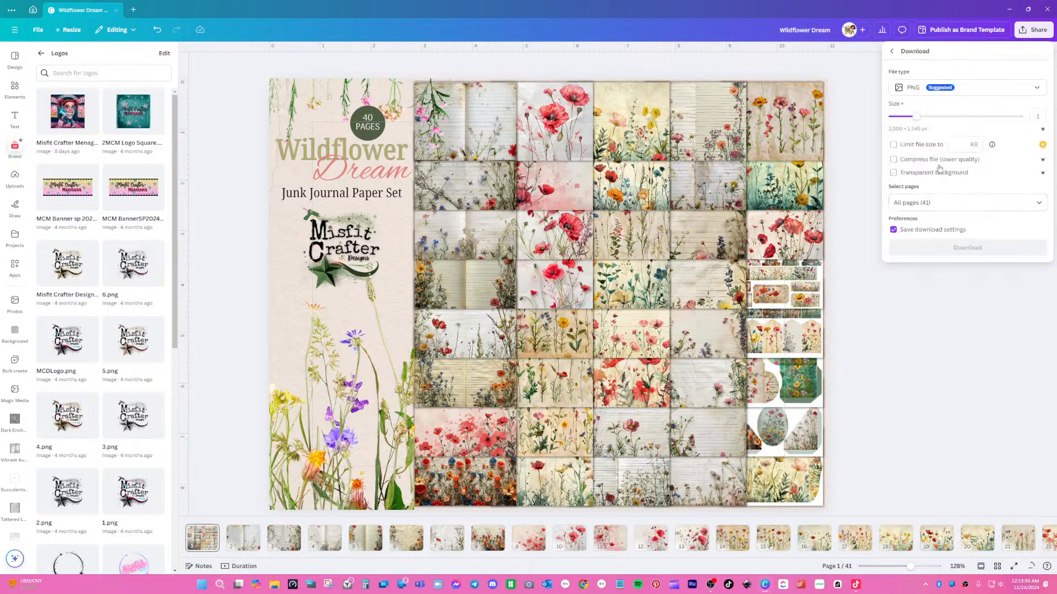
pyautogui.click(977, 88)
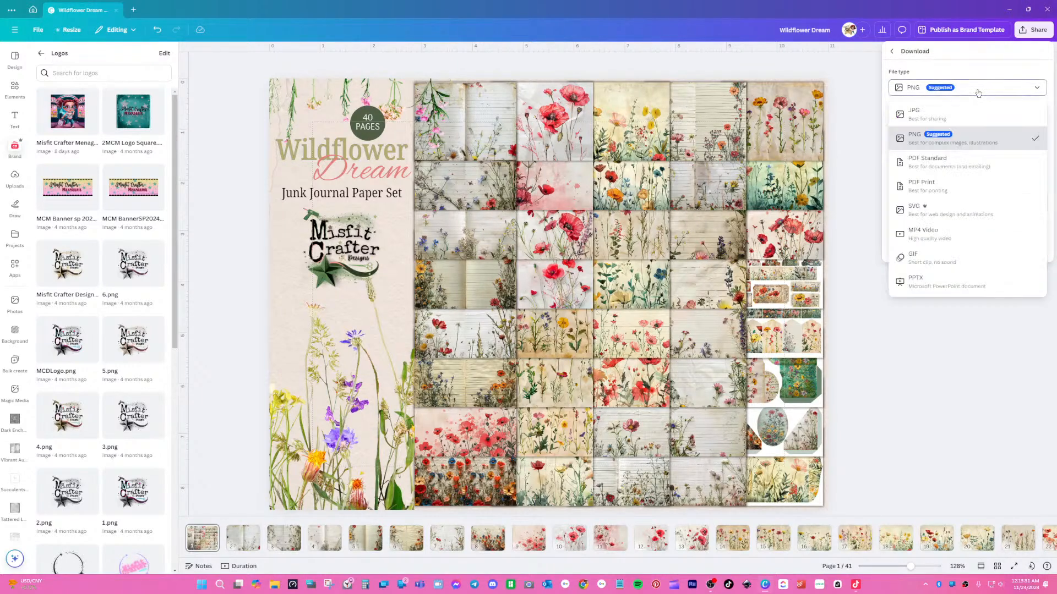
pyautogui.click(938, 186)
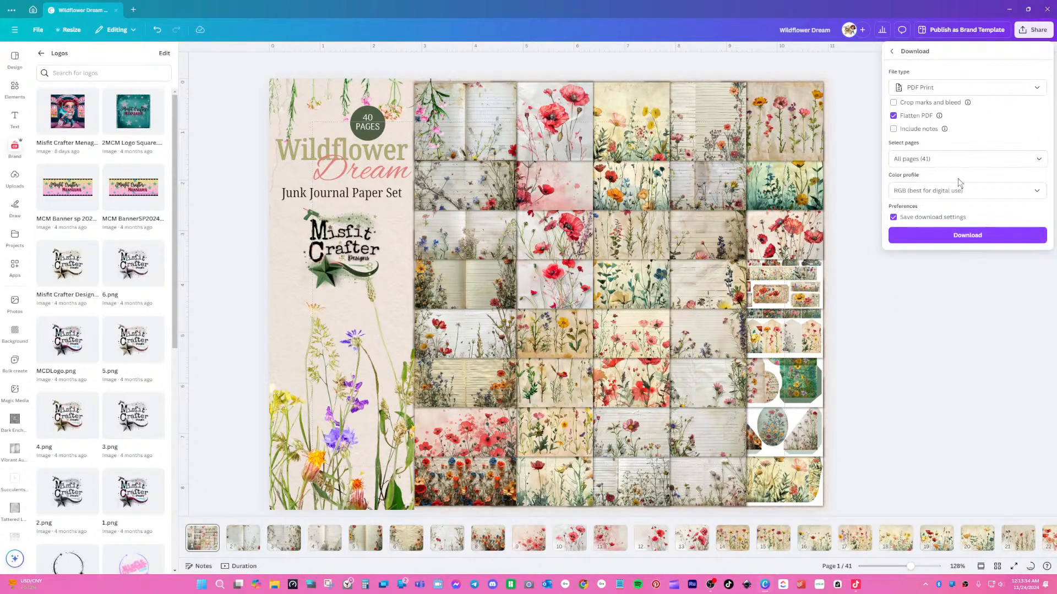
pyautogui.click(962, 190)
pyautogui.click(936, 232)
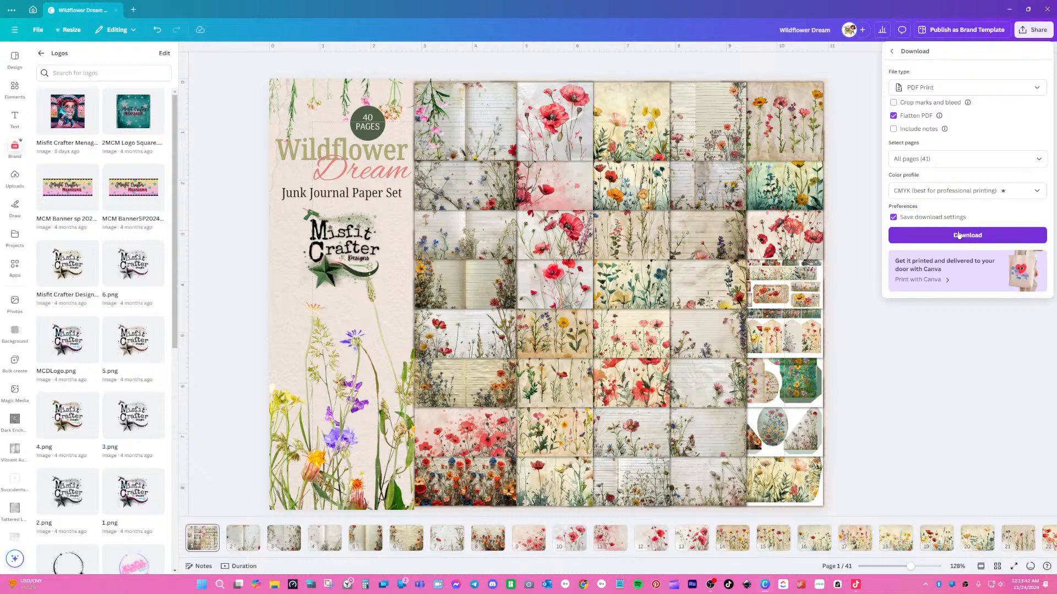
pyautogui.click(958, 235)
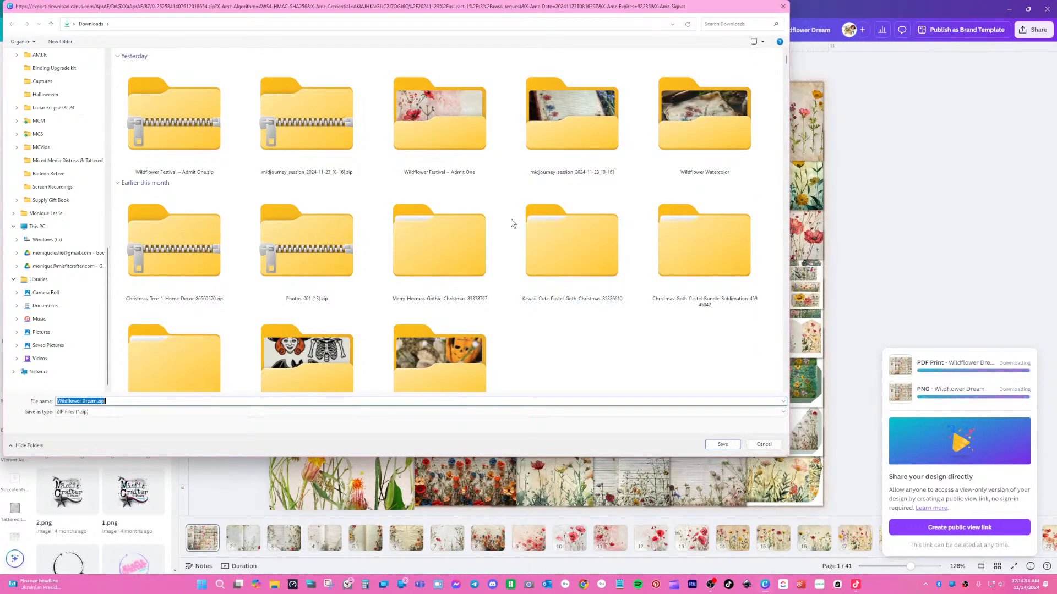
# - Save the PNG download in the DigiFiles folder as "Wildflower Dream PNGS.zip"
pyautogui.scroll(10, 35, 169)
pyautogui.scroll(3, 35, 170)
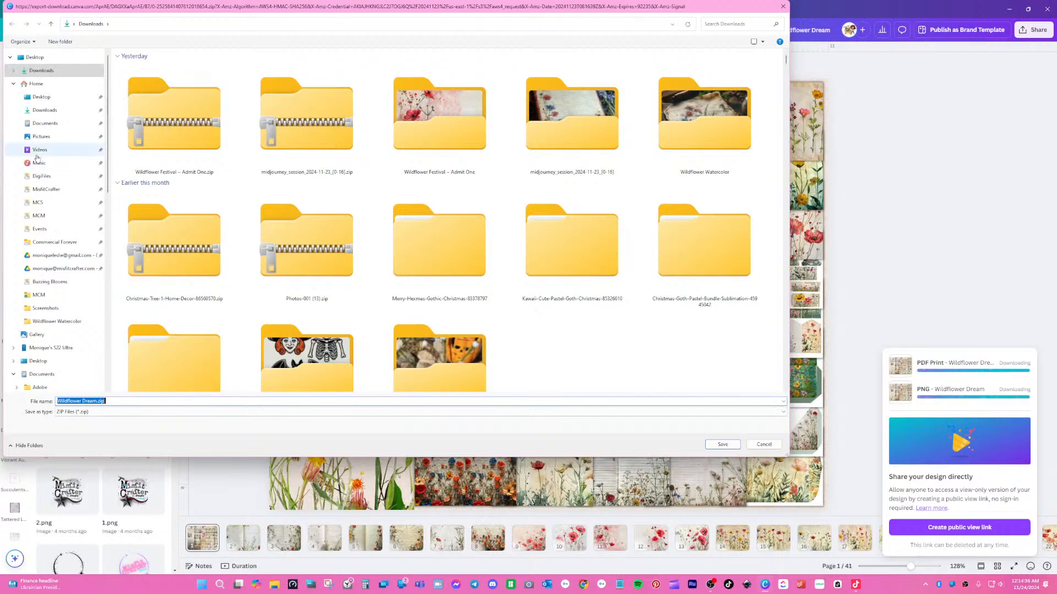
pyautogui.click(40, 177)
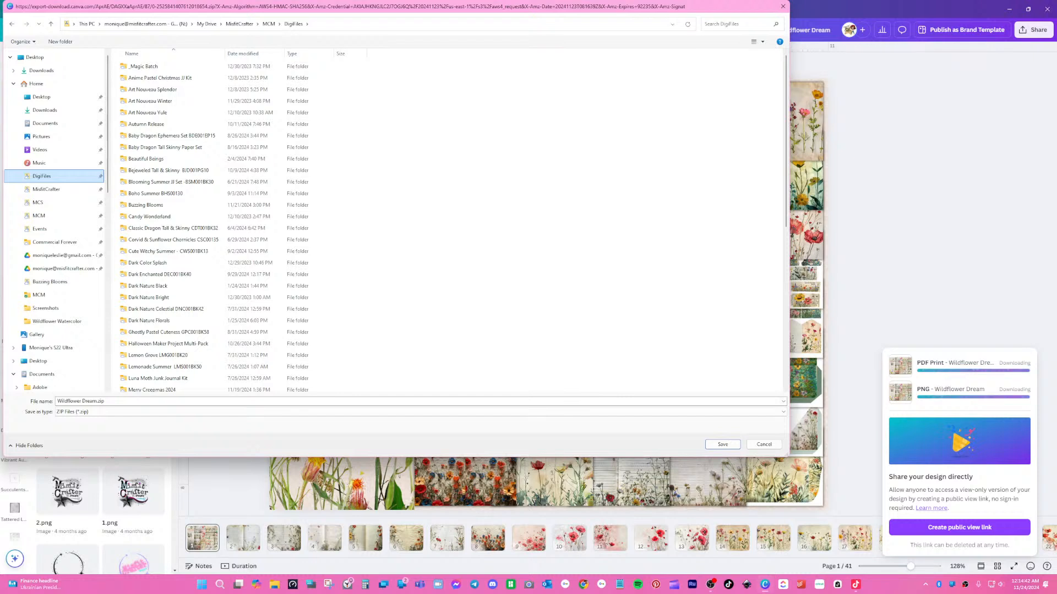
pyautogui.click(97, 400)
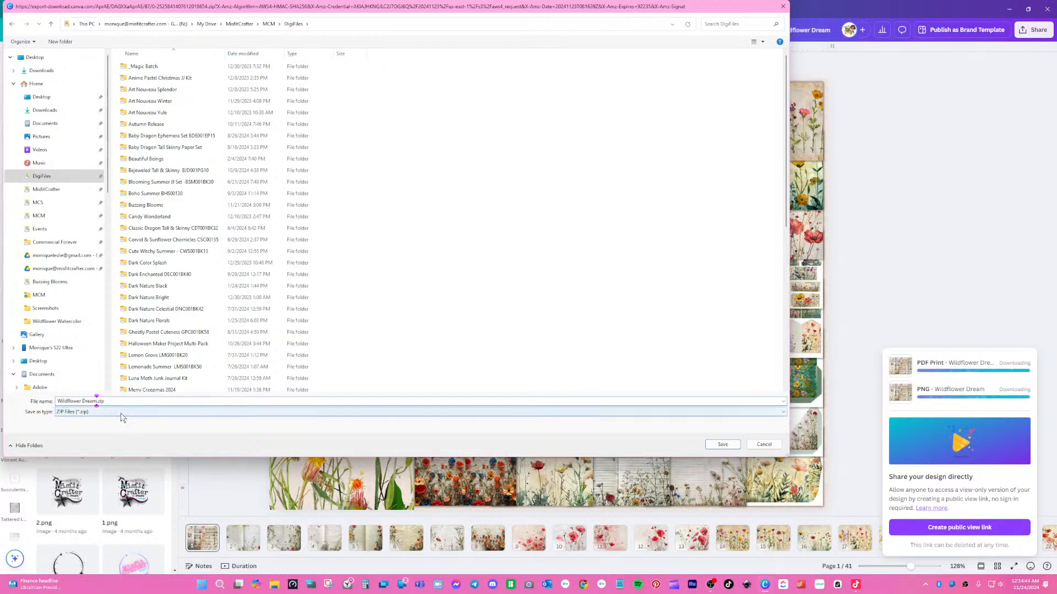
pyautogui.write('pngs')
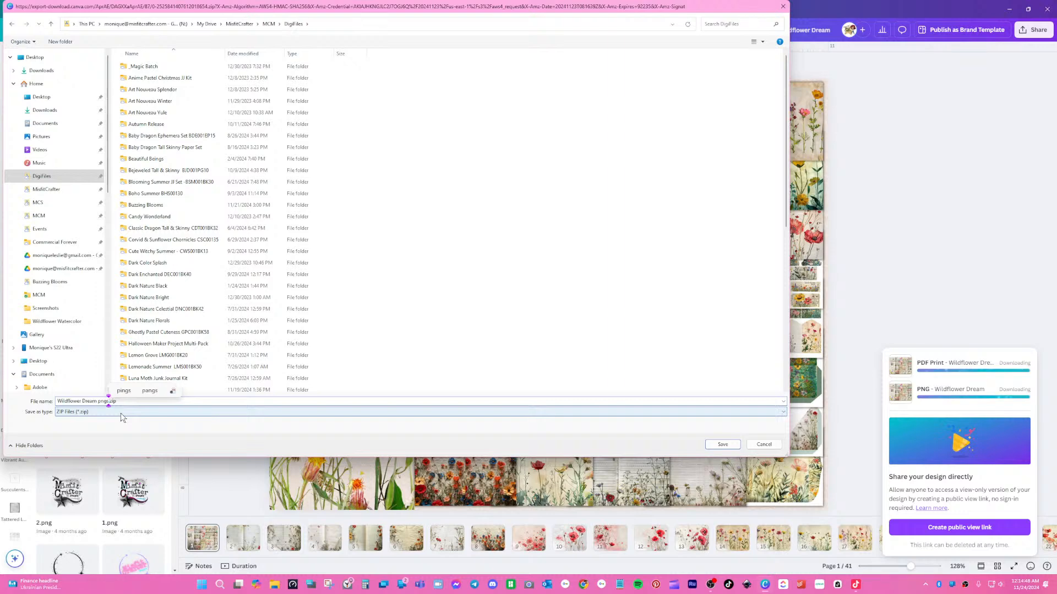
pyautogui.press('BackSpace')
pyautogui.press('BackSpace')
pyautogui.press('BackSpace')
pyautogui.press('BackSpace')
pyautogui.write('PNGS')
pyautogui.press('Return')
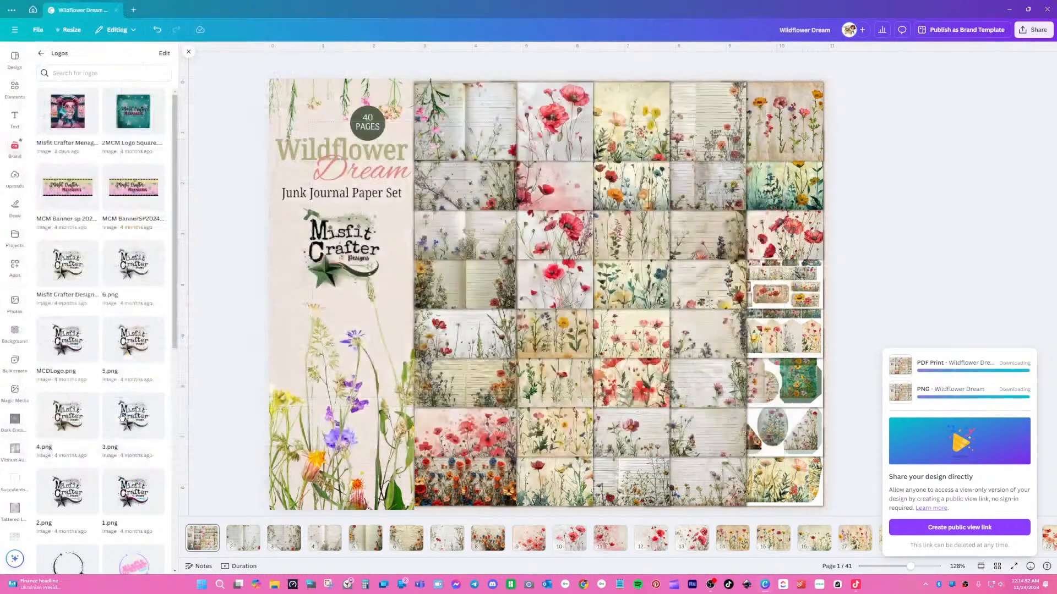
# - Download all 41 pages as JPG at size 1 and quality 80
pyautogui.click(1033, 30)
pyautogui.click(911, 205)
pyautogui.click(932, 91)
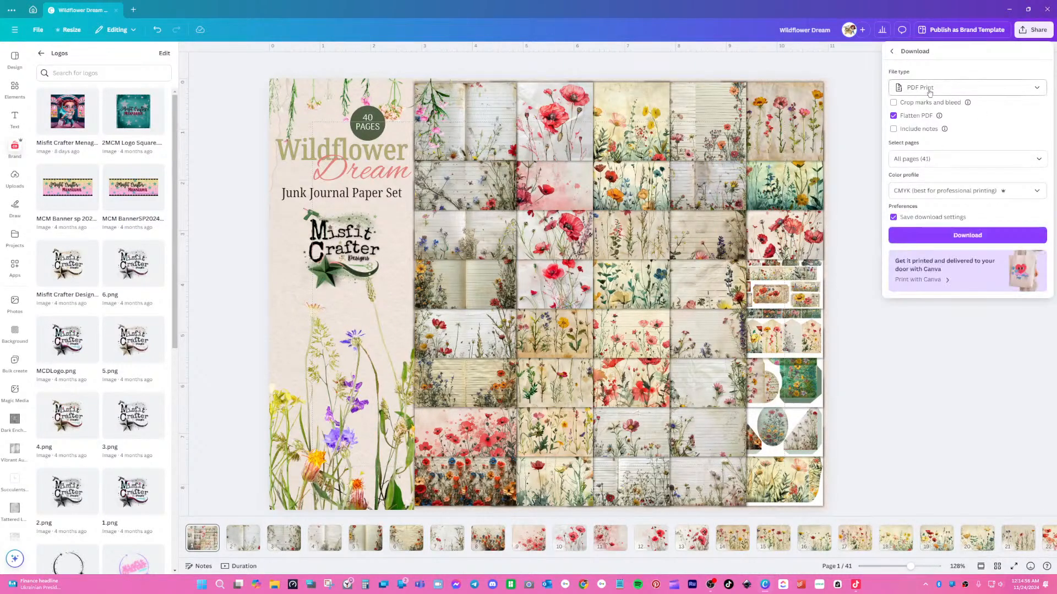
pyautogui.click(935, 165)
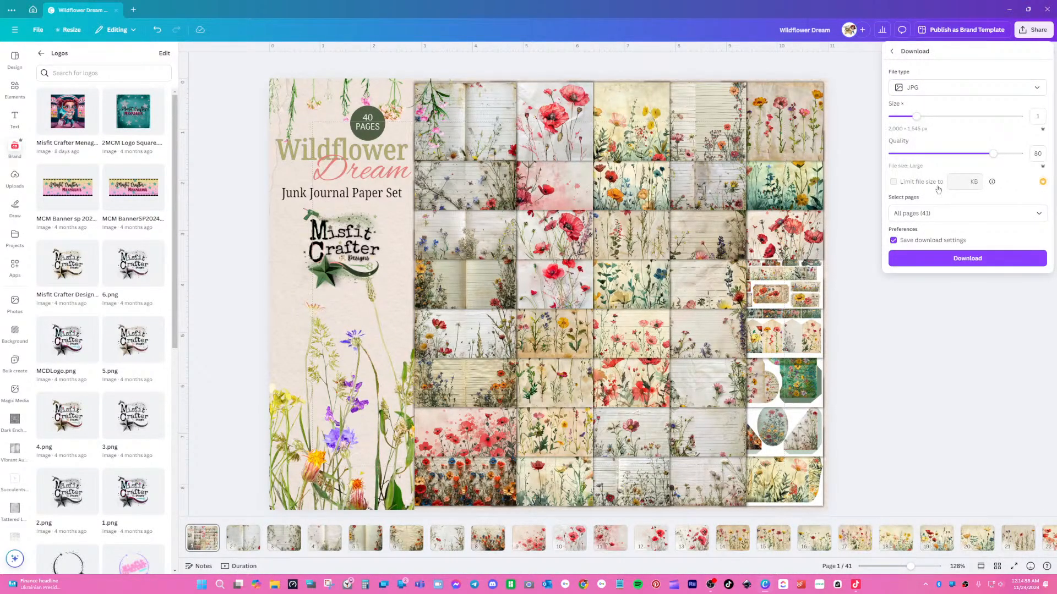
pyautogui.click(969, 256)
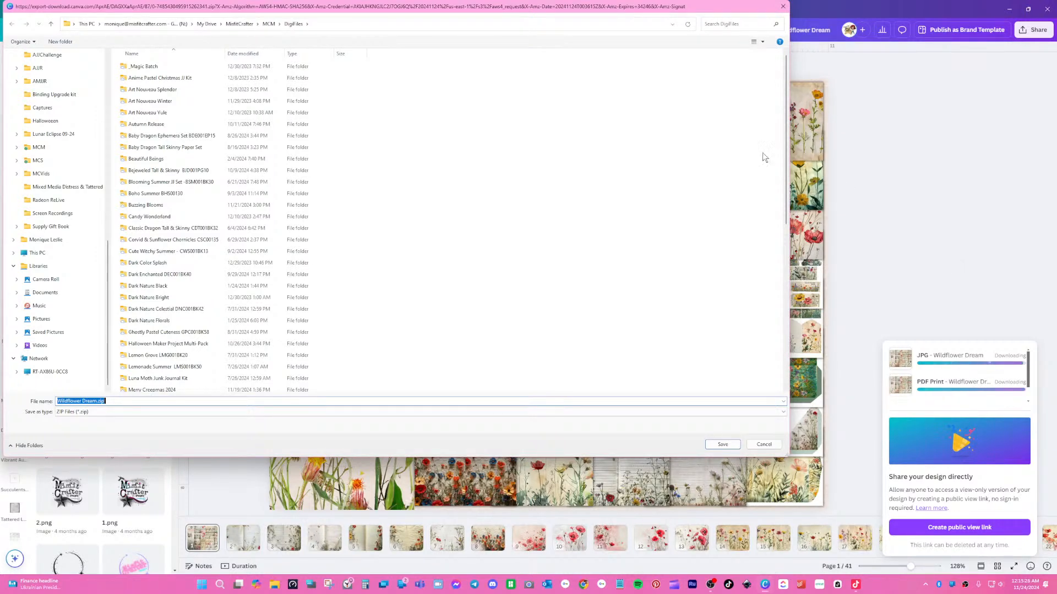
pyautogui.click(97, 401)
pyautogui.click(98, 400)
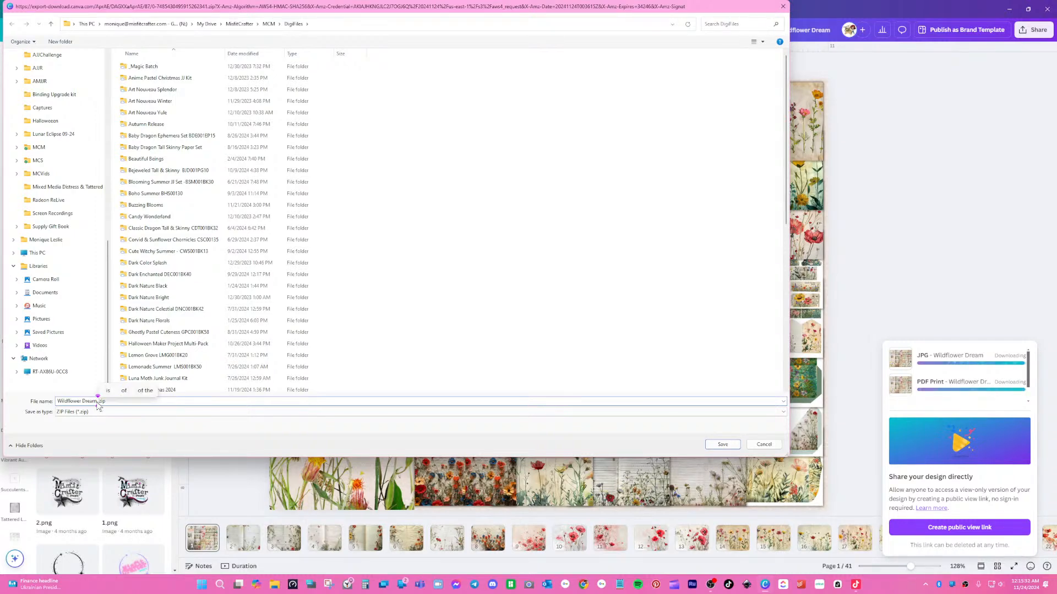
pyautogui.write('jp')
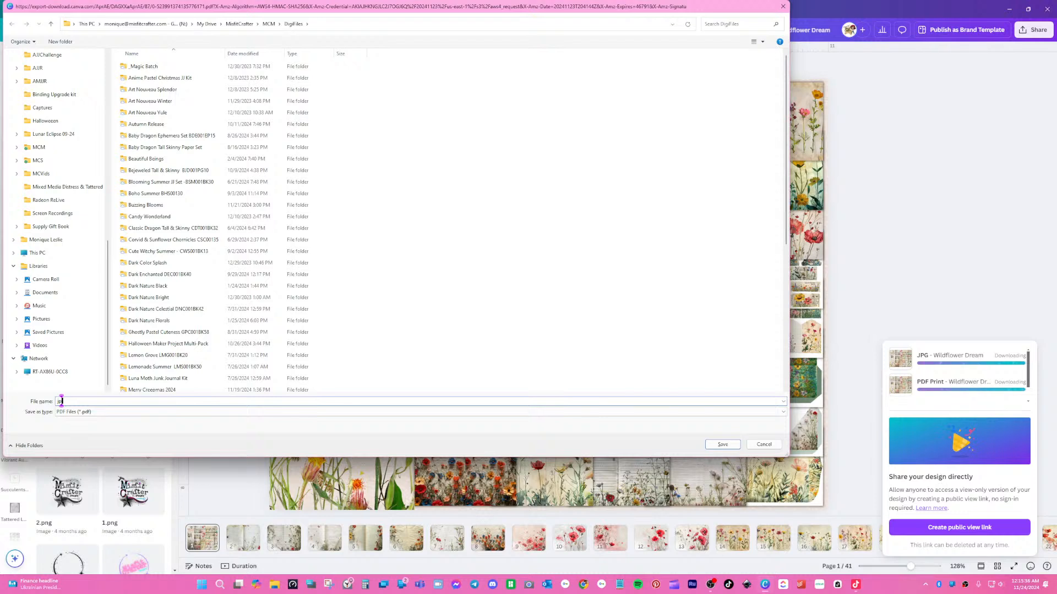
pyautogui.press('BackSpace')
pyautogui.press('BackSpace')
pyautogui.click(720, 445)
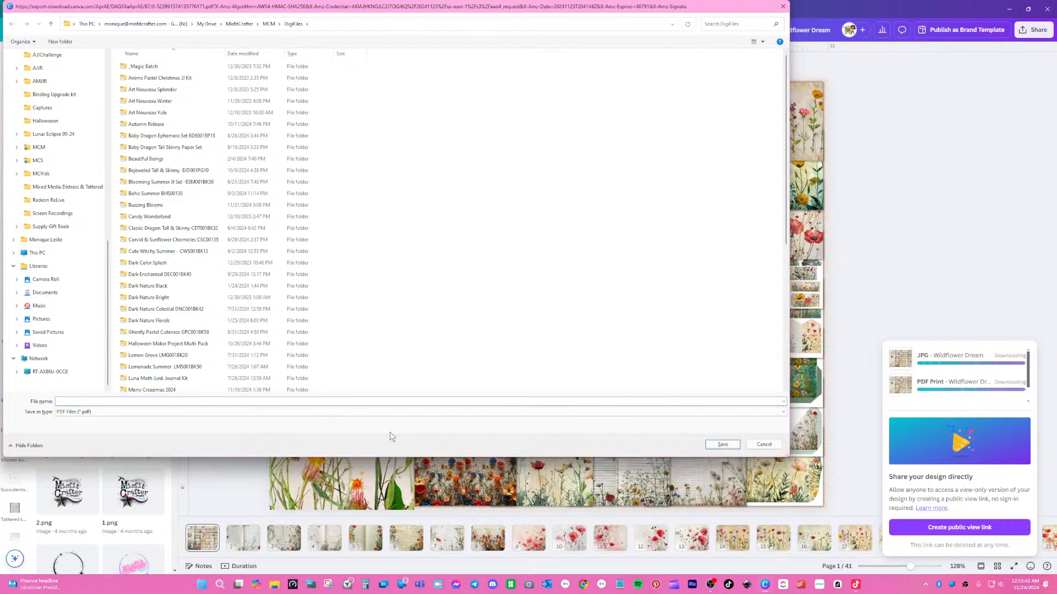
# - Save the PDF Print download in the DigiFiles folder as "Wildflower Dream"
pyautogui.scroll(-6, 196, 335)
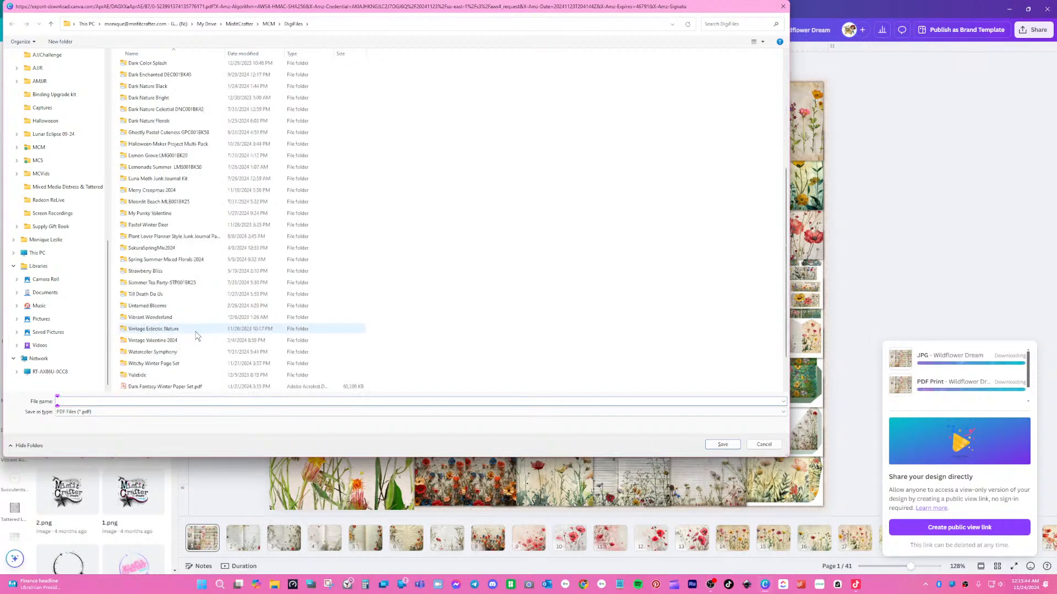
pyautogui.scroll(-2, 196, 336)
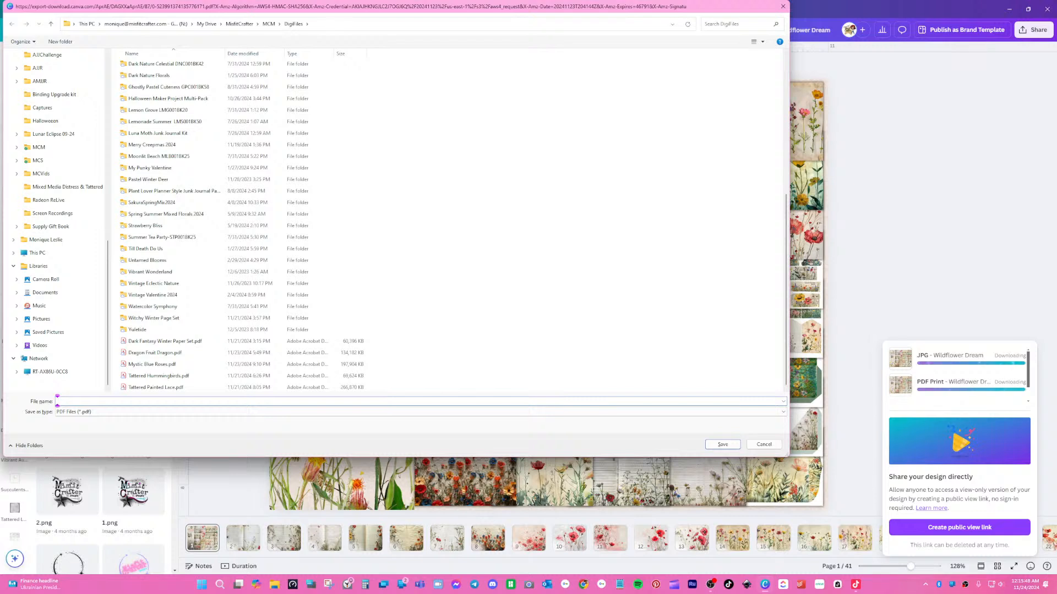
pyautogui.write('w')
pyautogui.press('BackSpace')
pyautogui.write('Wild')
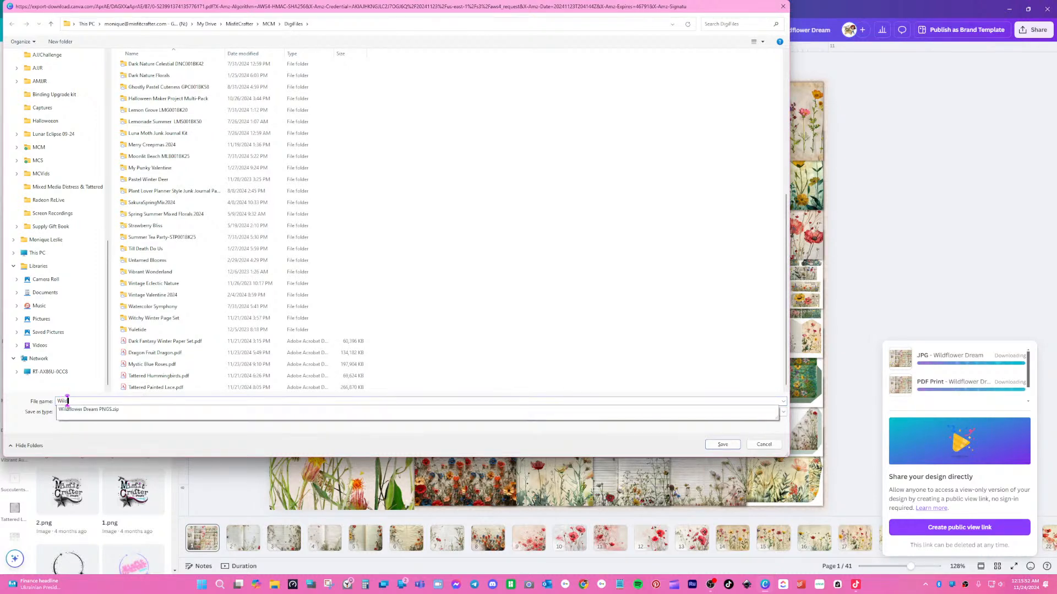
pyautogui.write('flowerr Dream')
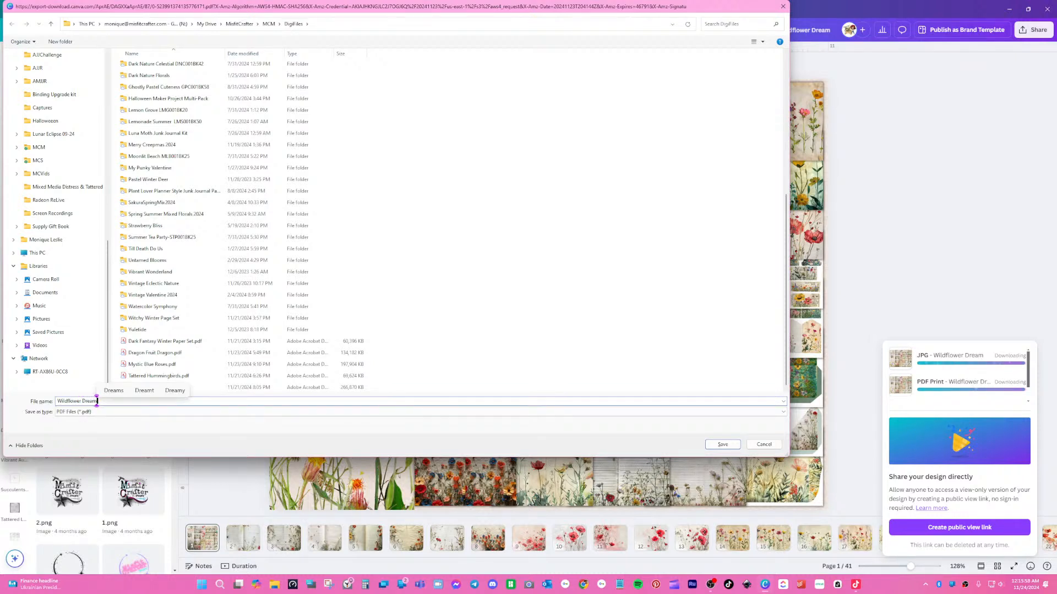
pyautogui.click(722, 445)
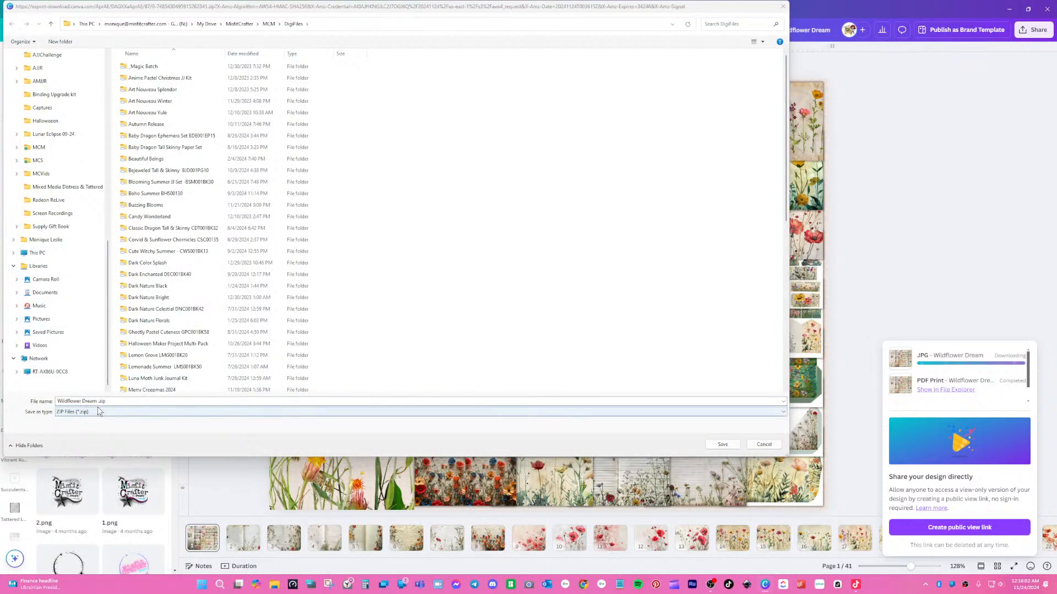
# - Save the zipped JPG download in the DigiFiles folder as "Wildflower Dream JPGS"
pyautogui.click(98, 402)
pyautogui.press('BackSpace')
pyautogui.write('JPGS')
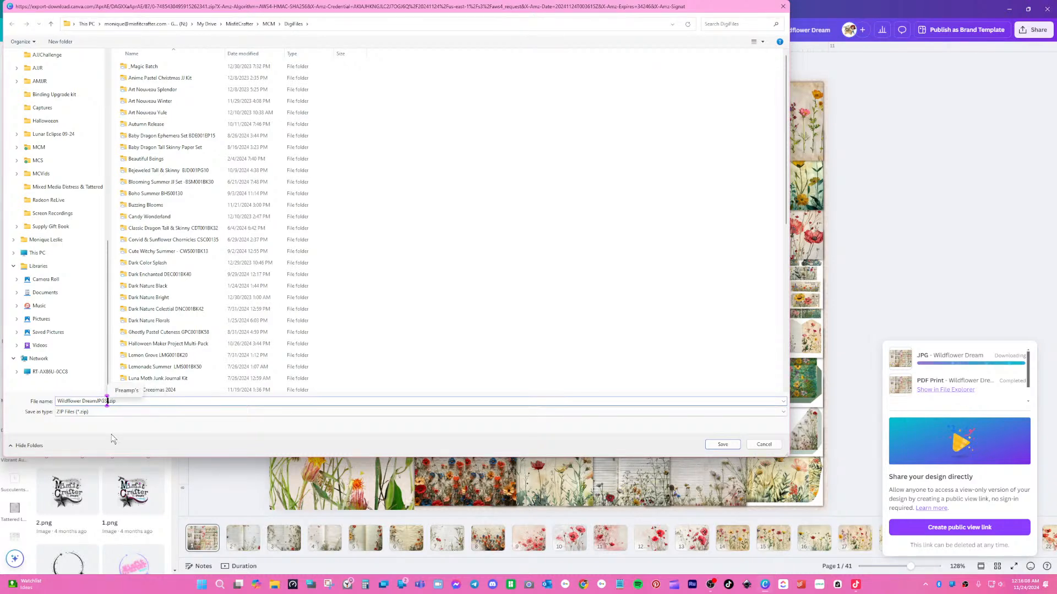
pyautogui.click(97, 401)
pyautogui.press('Return')
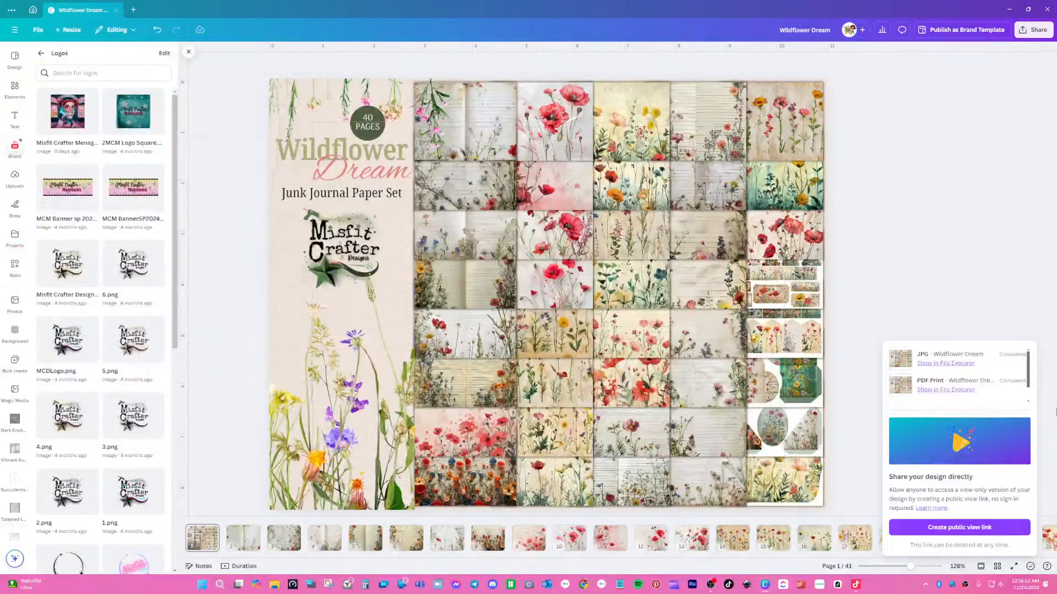
# - Show the JPG download in File Explorer and look through the files in the DigiFiles folder
pyautogui.click(946, 363)
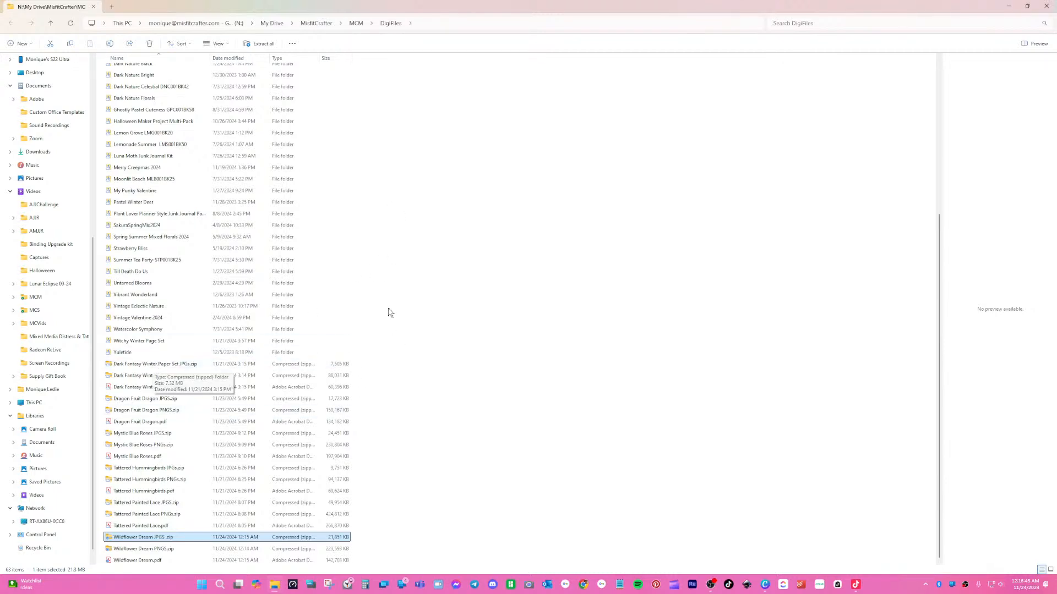
pyautogui.scroll(7, 394, 308)
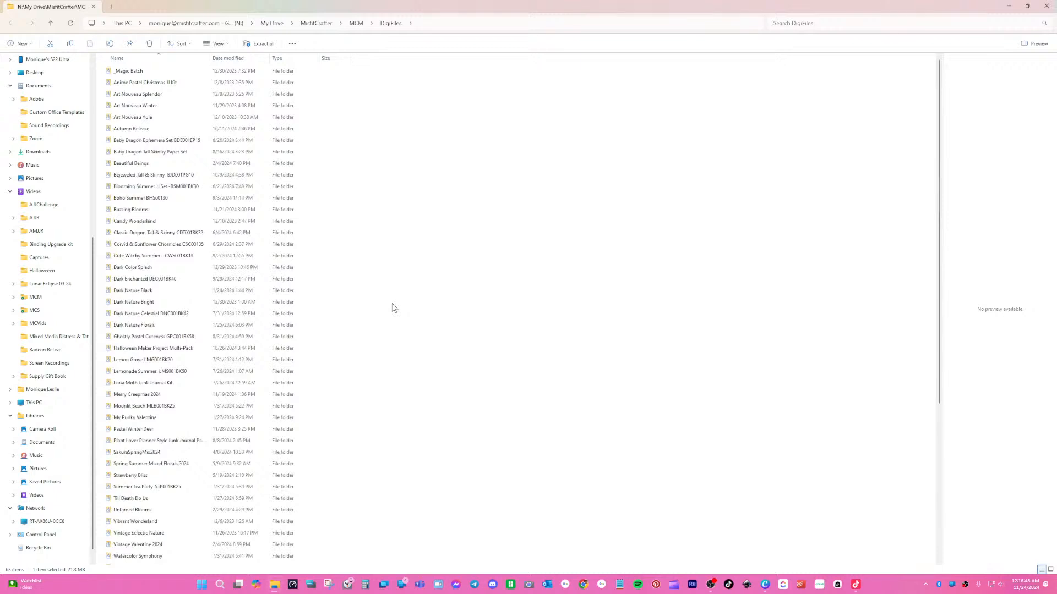
pyautogui.scroll(-7, 394, 308)
# - Switch back to Canva and close the finished downloads list and the brand logos panel
pyautogui.hotkey('alt', 'Tab')
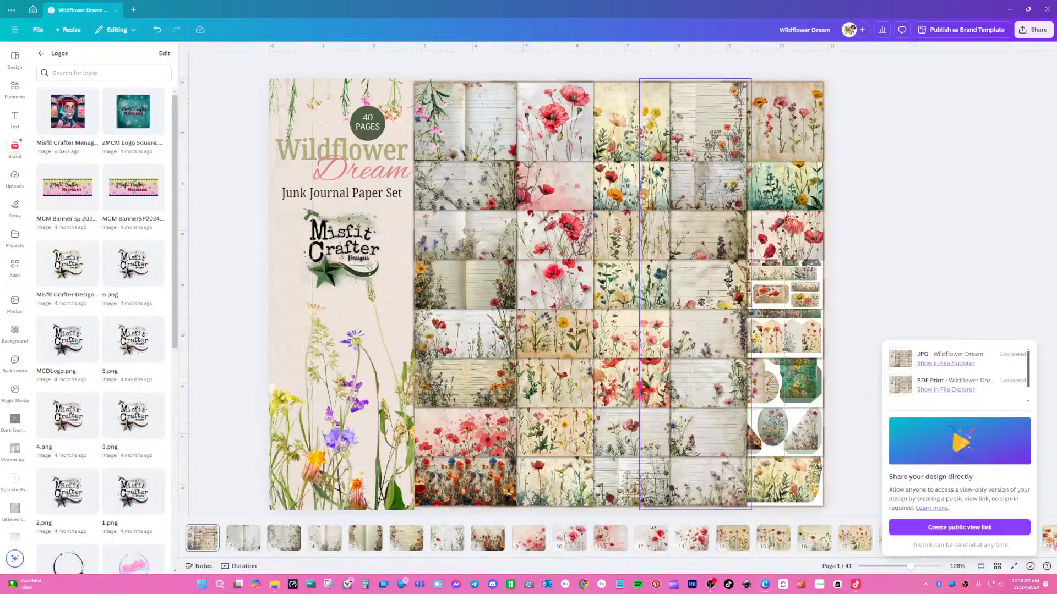
pyautogui.click(935, 197)
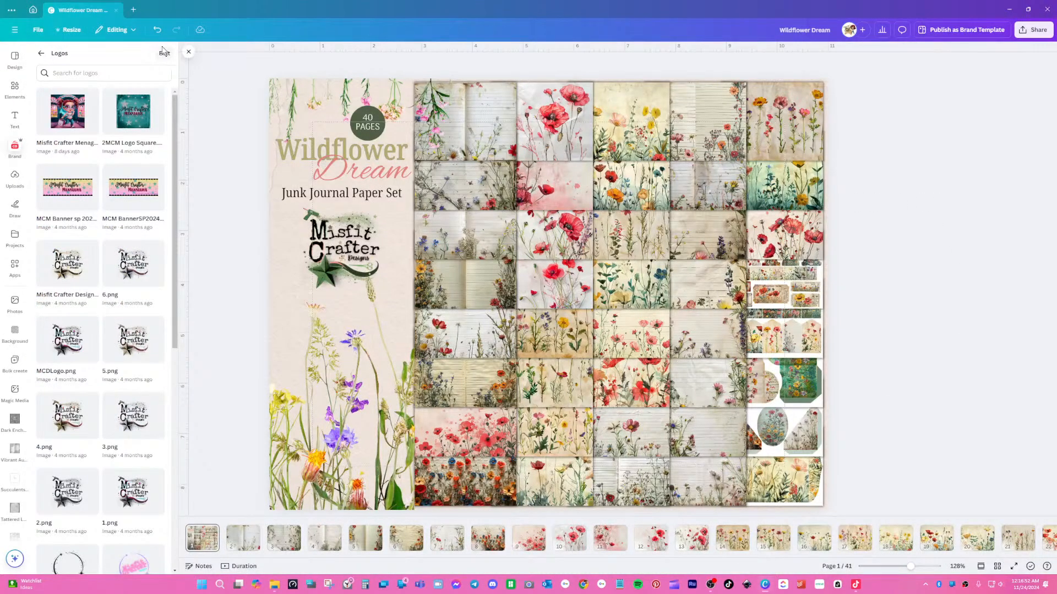
pyautogui.click(189, 52)
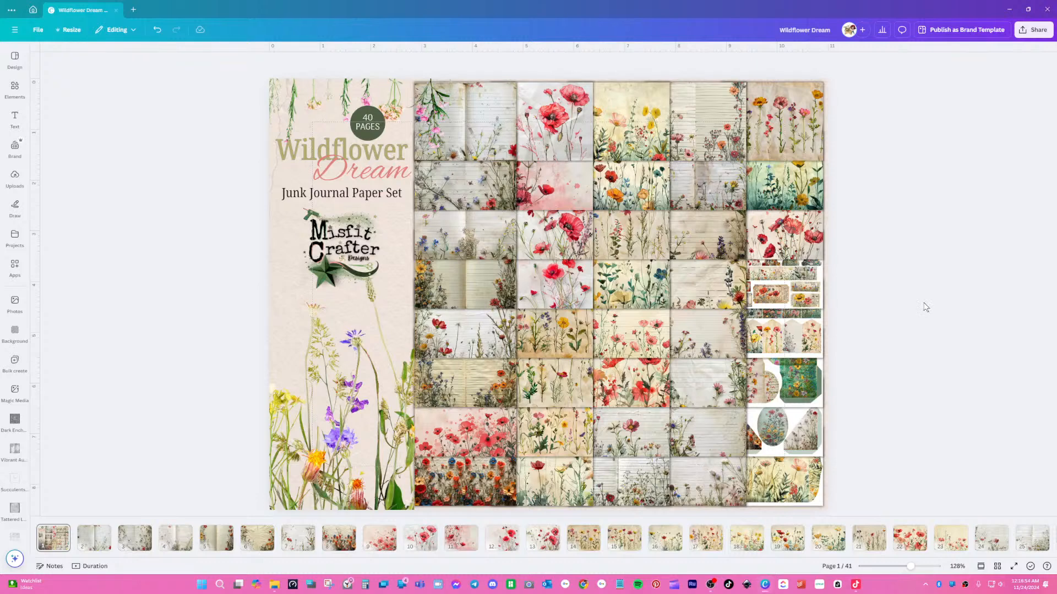
# - Page through the Wildflower Dream design from the cover to page 35 to review each journal page
pyautogui.scroll(-1, 925, 307)
pyautogui.scroll(1, 925, 307)
pyautogui.scroll(-1, 925, 307)
pyautogui.scroll(-1, 926, 307)
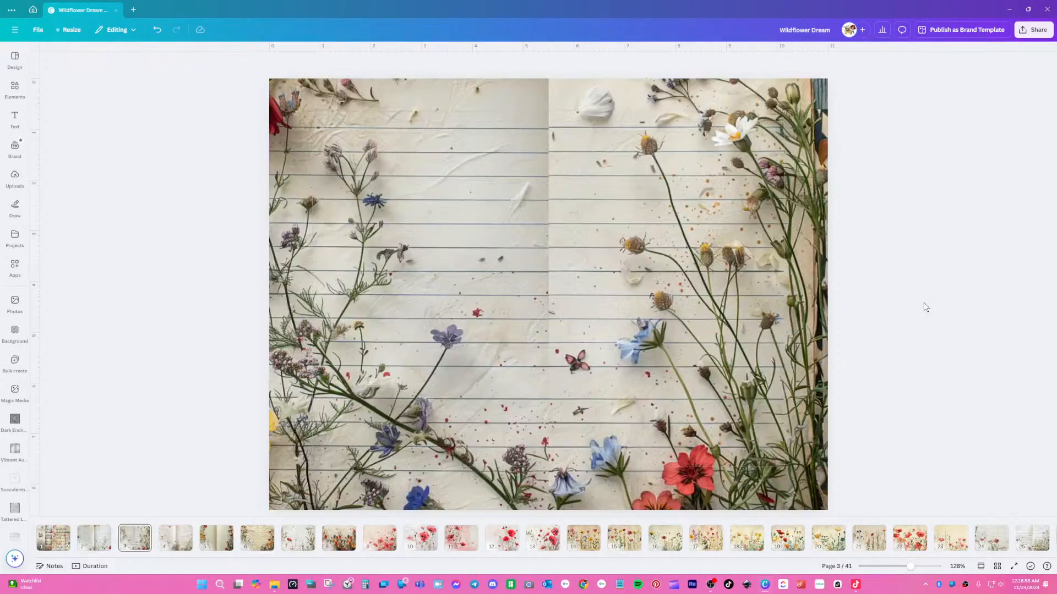
pyautogui.scroll(-1, 925, 307)
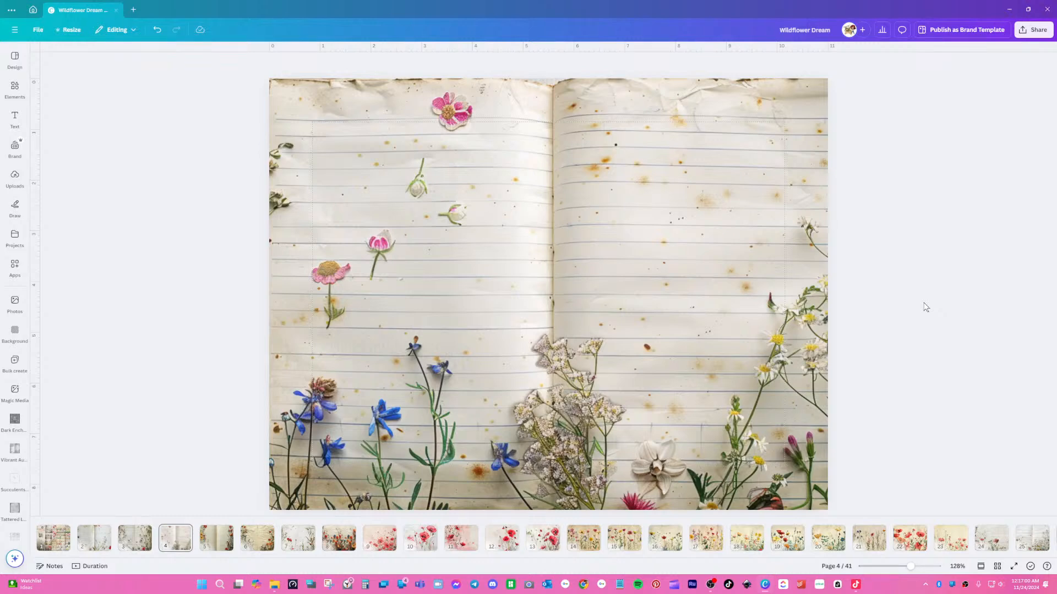
pyautogui.scroll(-1, 925, 307)
pyautogui.scroll(-1, 926, 307)
pyautogui.scroll(-1, 926, 307)
pyautogui.scroll(-1, 926, 307)
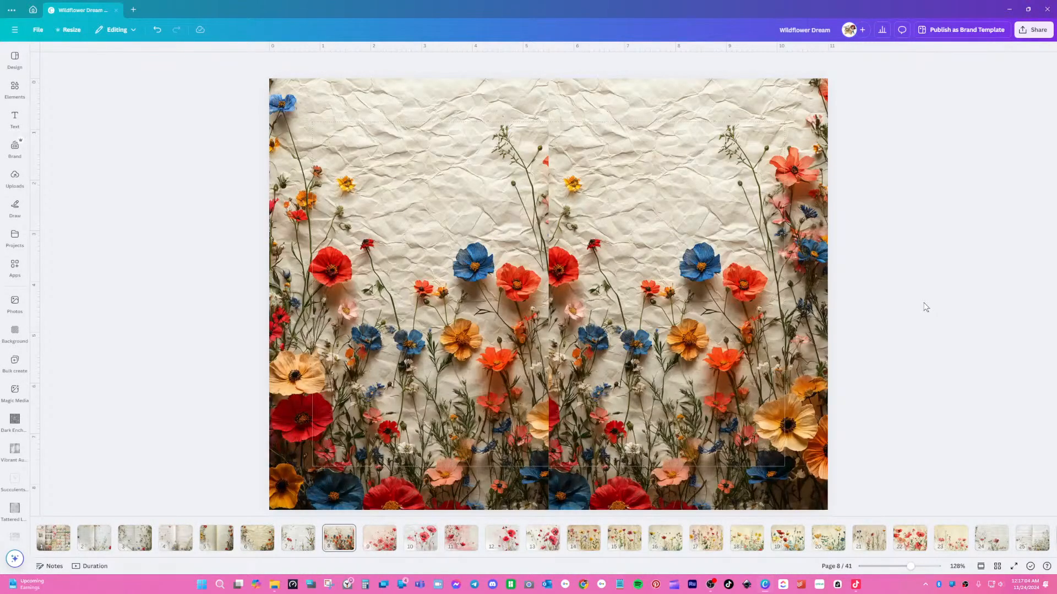
pyautogui.scroll(-1, 925, 307)
pyautogui.scroll(-1, 925, 307)
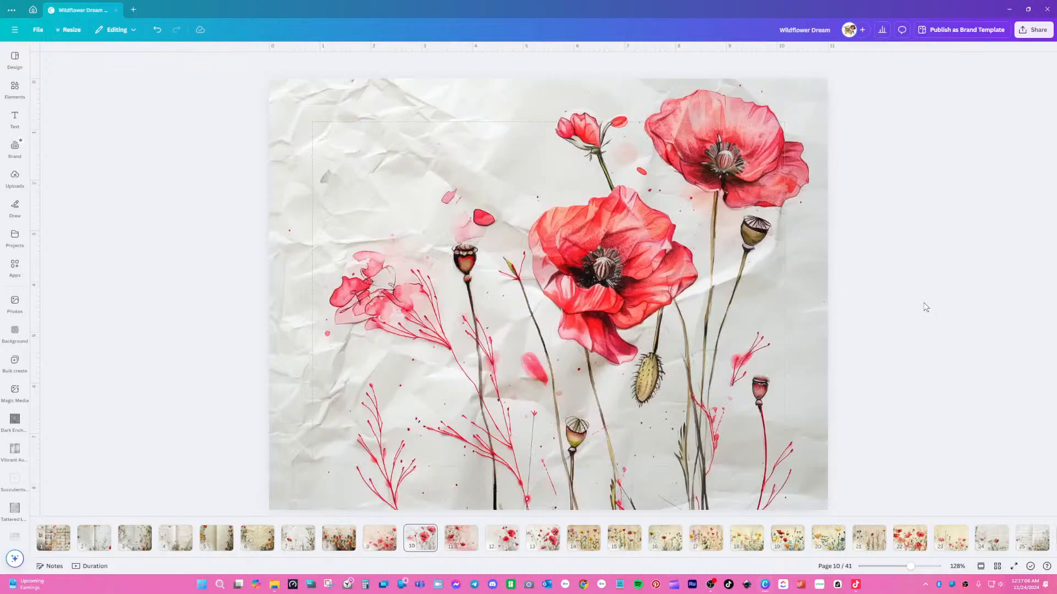
pyautogui.scroll(-1, 925, 307)
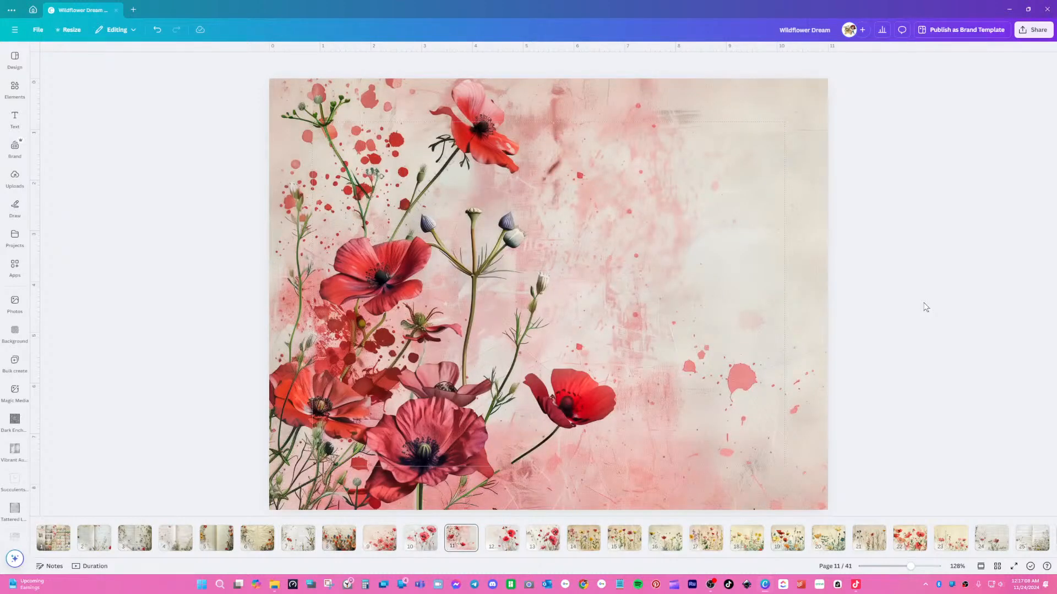
pyautogui.scroll(-1, 925, 307)
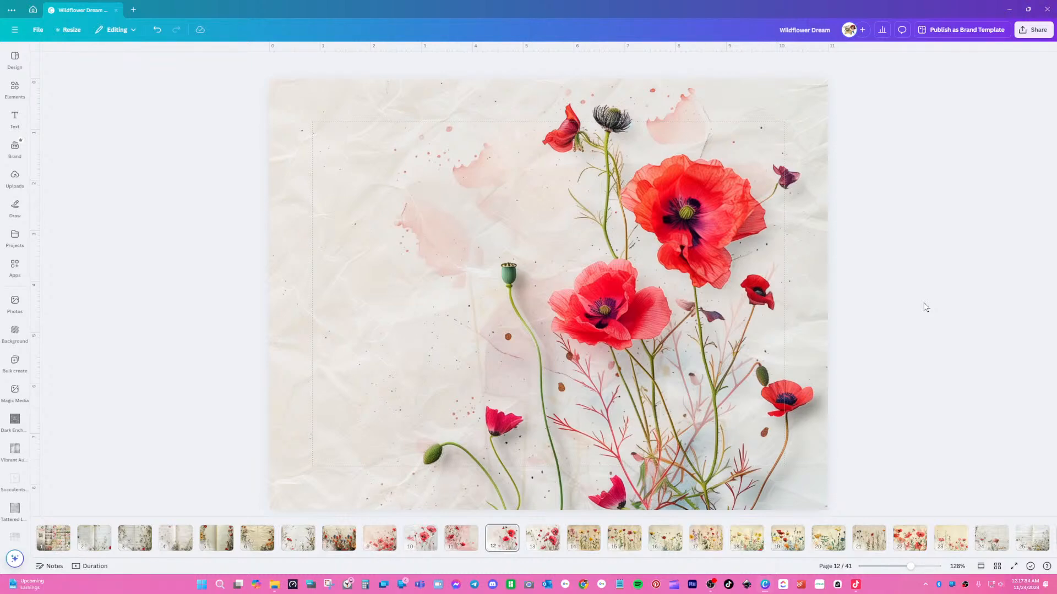
pyautogui.press('Right')
pyautogui.press('Right')
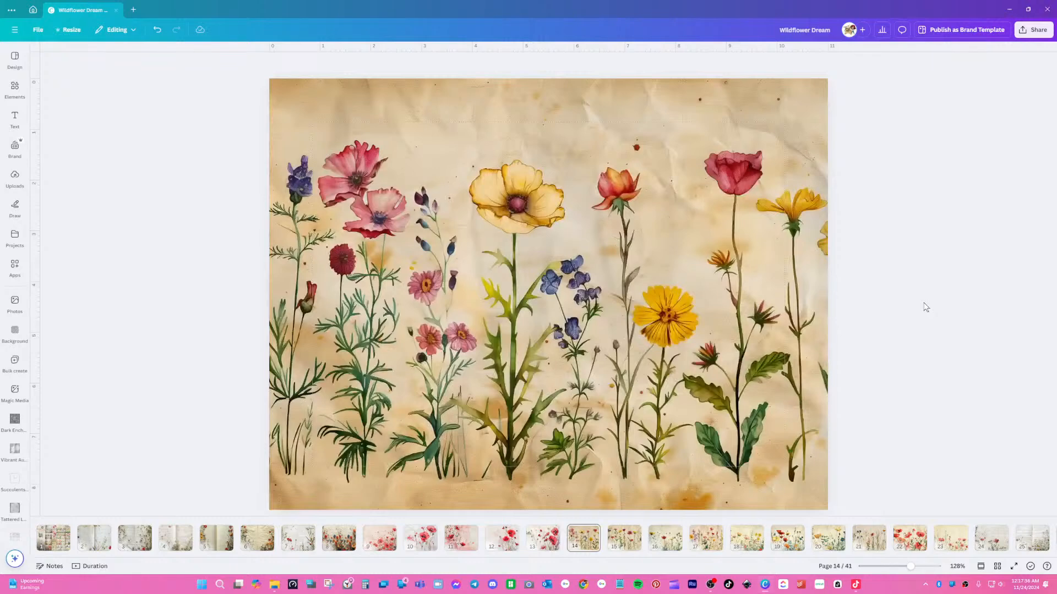
pyautogui.press('Right')
pyautogui.press('Right')
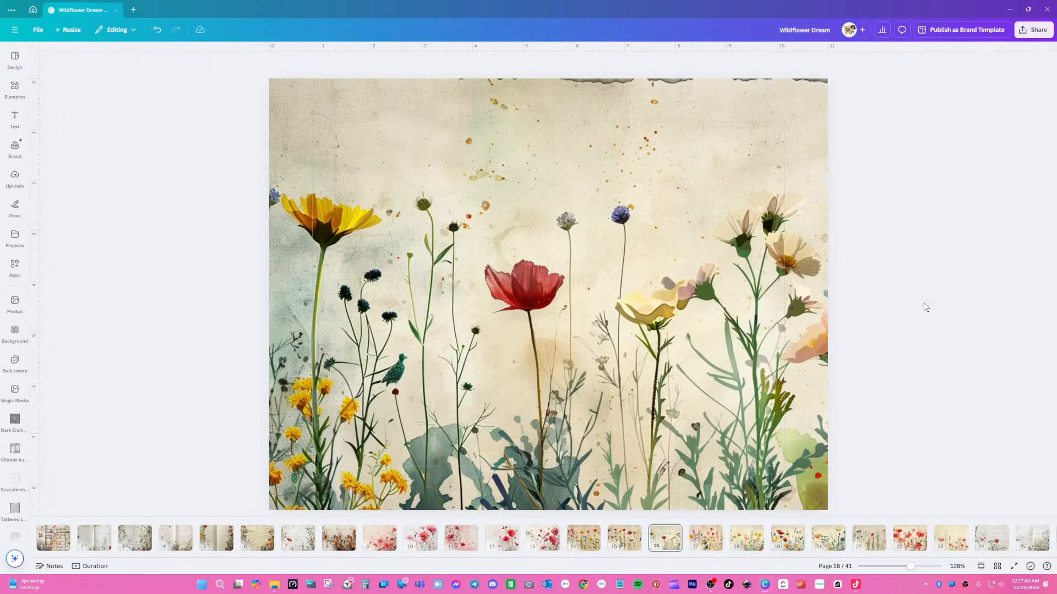
pyautogui.press('Right')
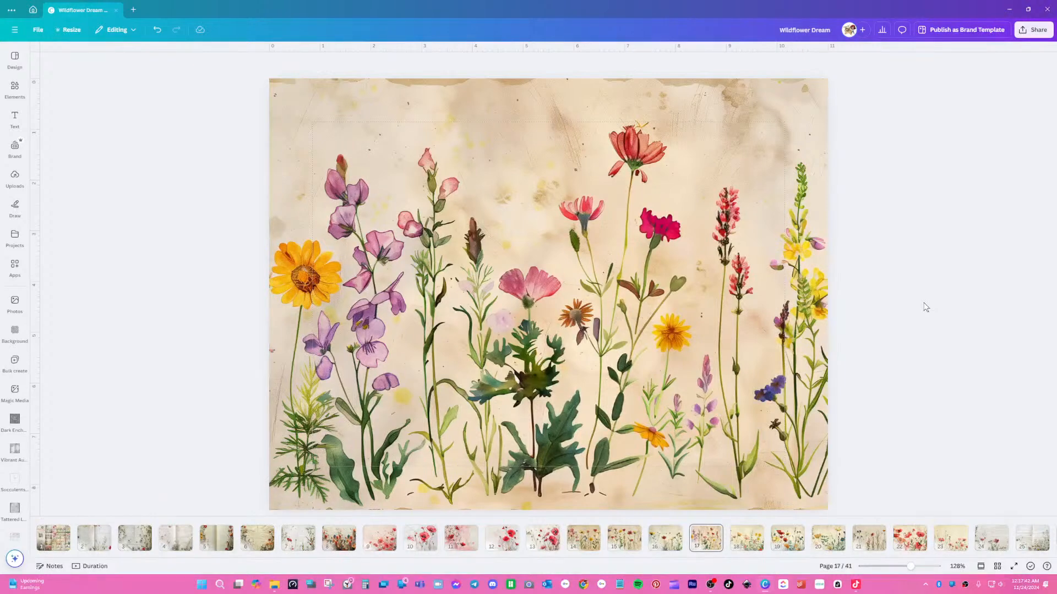
pyautogui.press('Right')
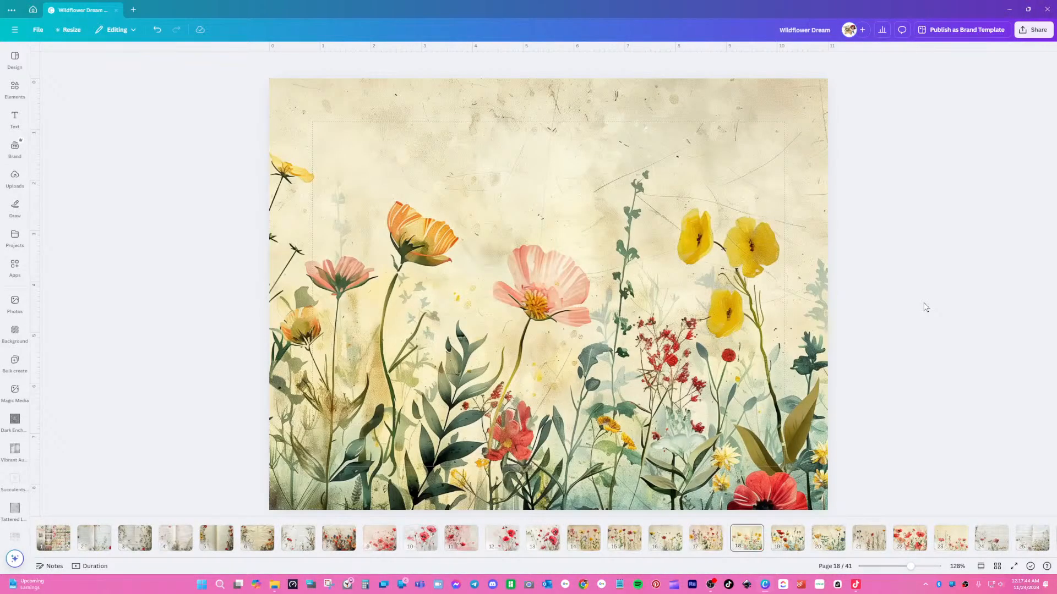
pyautogui.press('Right')
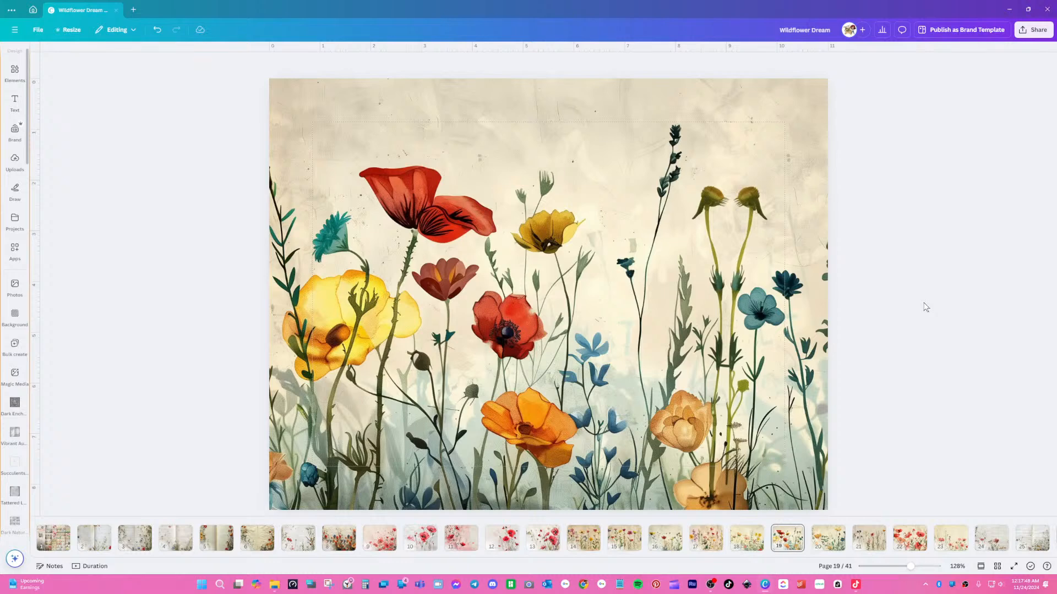
pyautogui.press('Right')
pyautogui.press('Right')
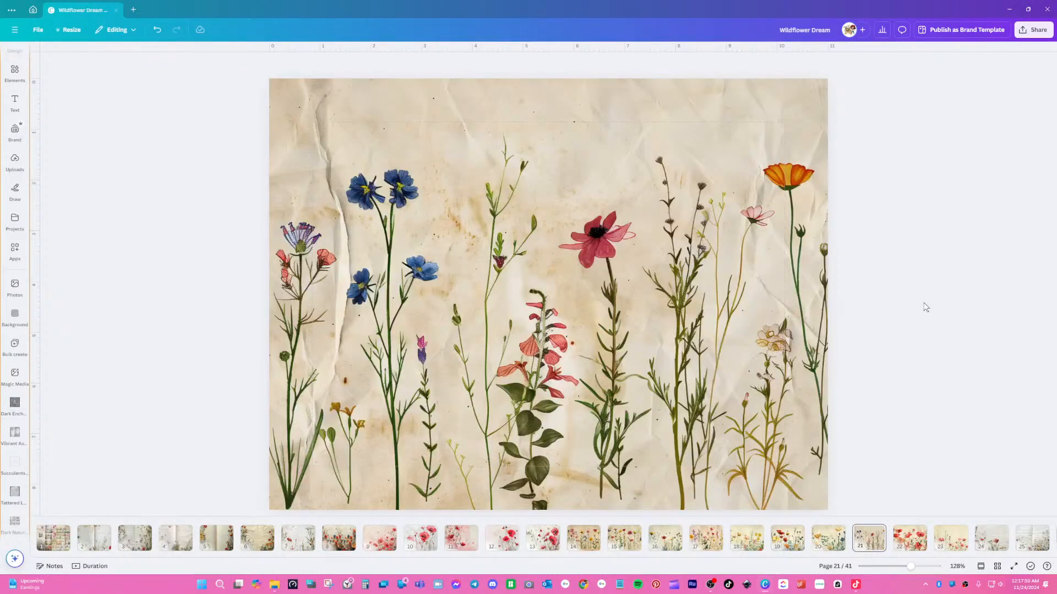
pyautogui.press('Right')
pyautogui.press('Right')
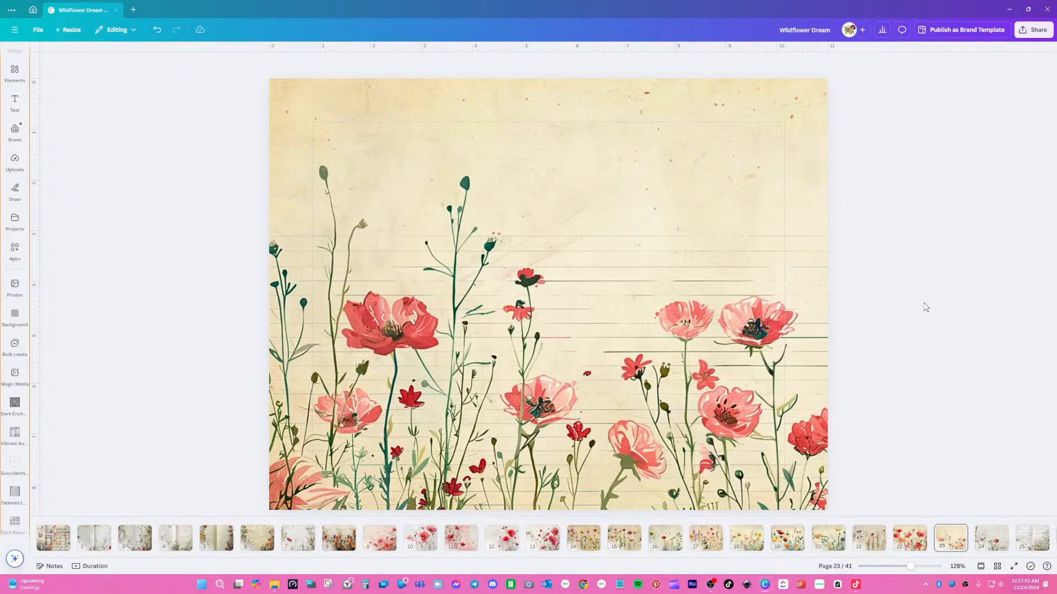
pyautogui.press('Right')
pyautogui.press('Right')
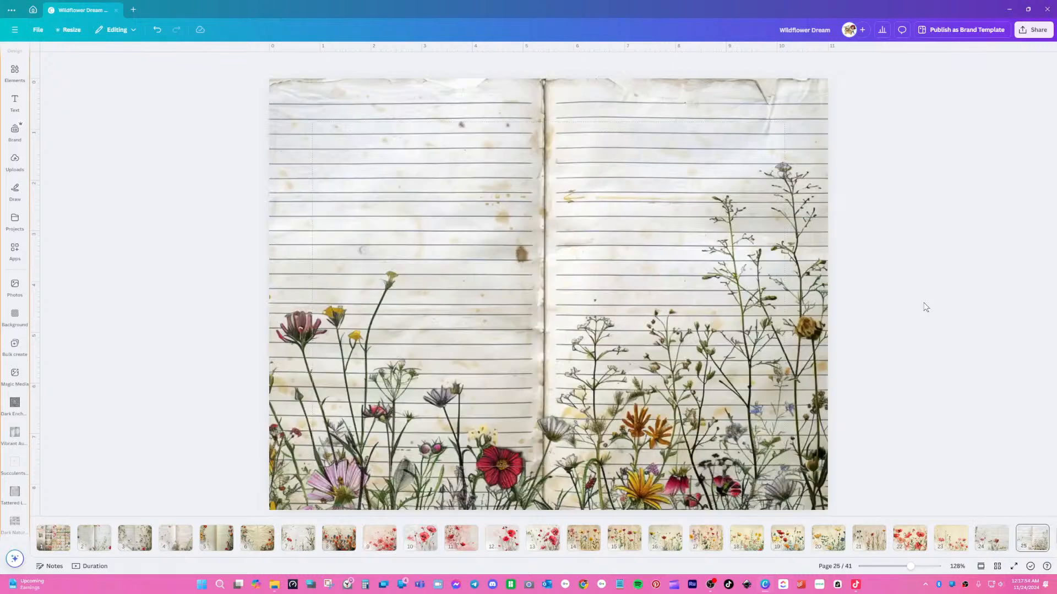
pyautogui.press('Right')
pyautogui.press('Right')
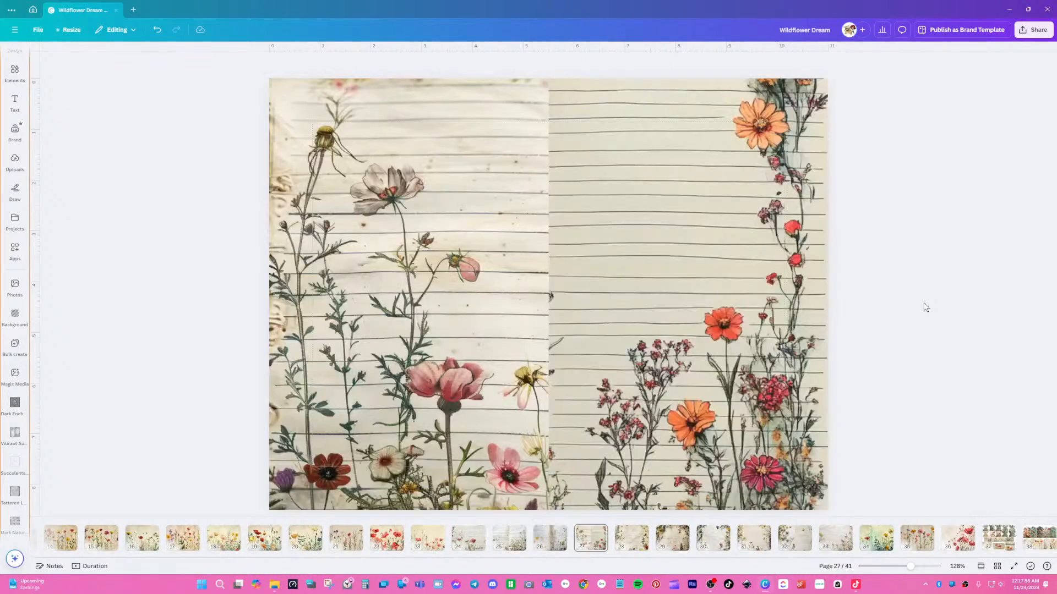
pyautogui.press('Right')
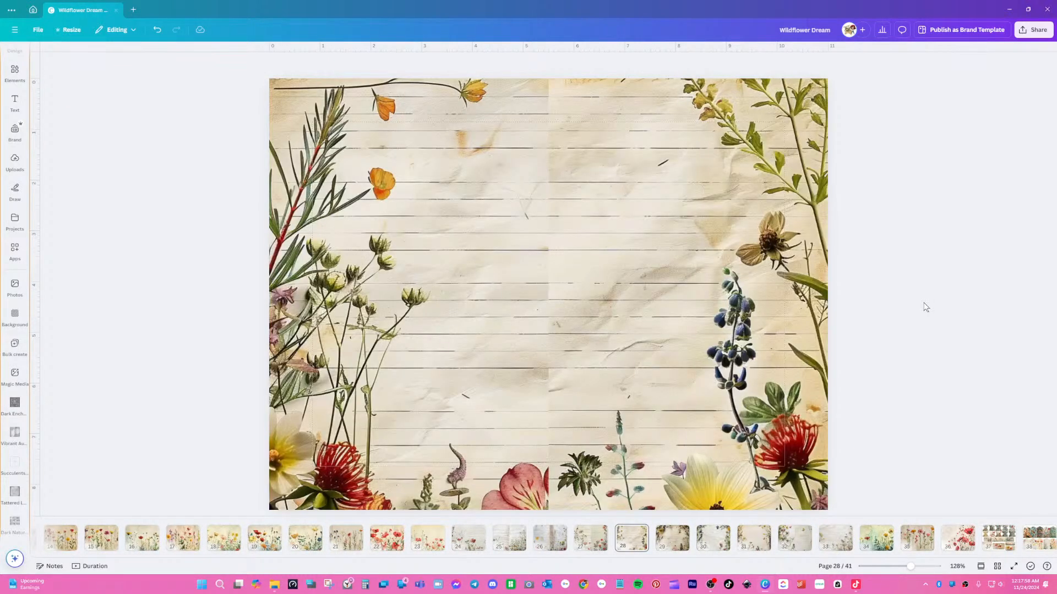
pyautogui.press('Right')
pyautogui.press('Right')
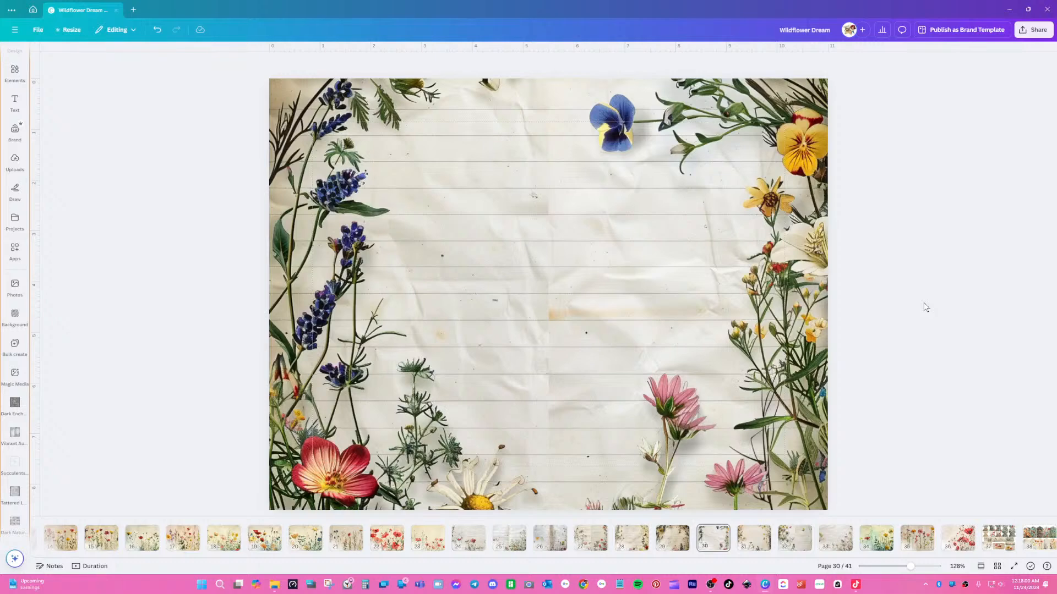
pyautogui.press('Right')
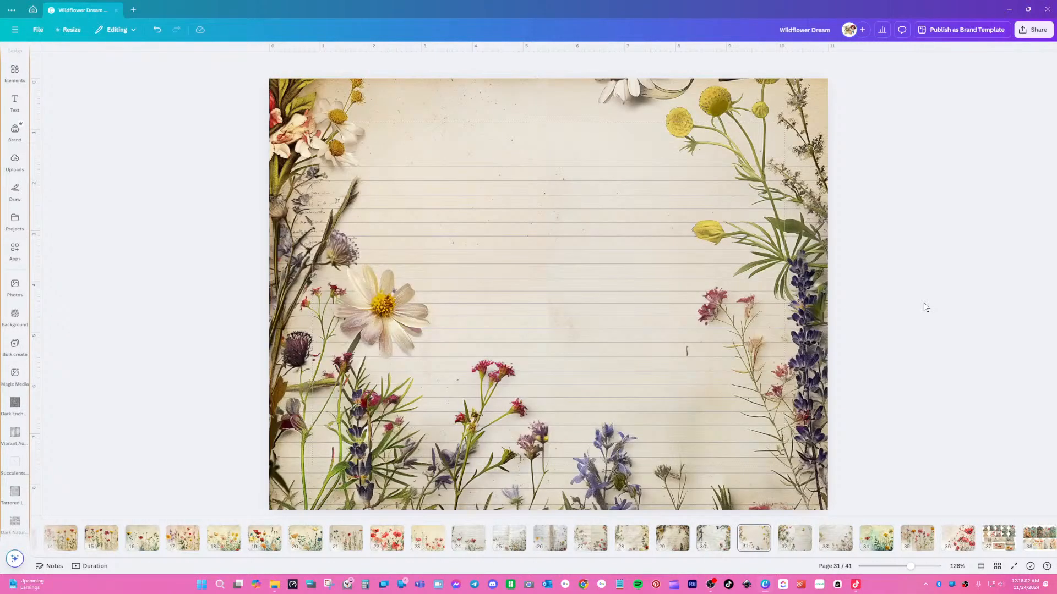
pyautogui.press('Right')
pyautogui.press('Right')
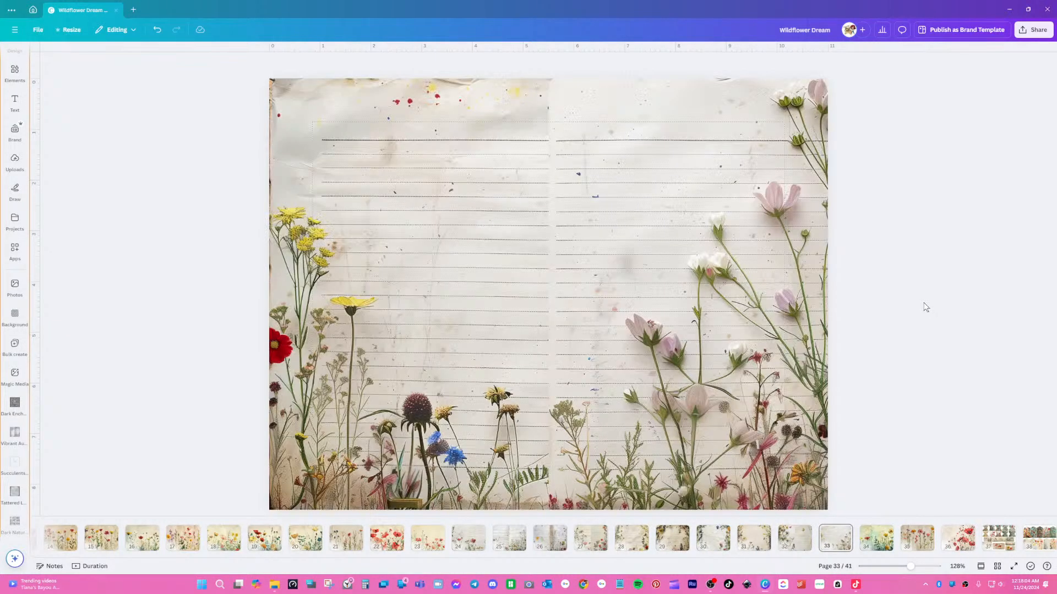
pyautogui.press('Right')
pyautogui.press('Right')
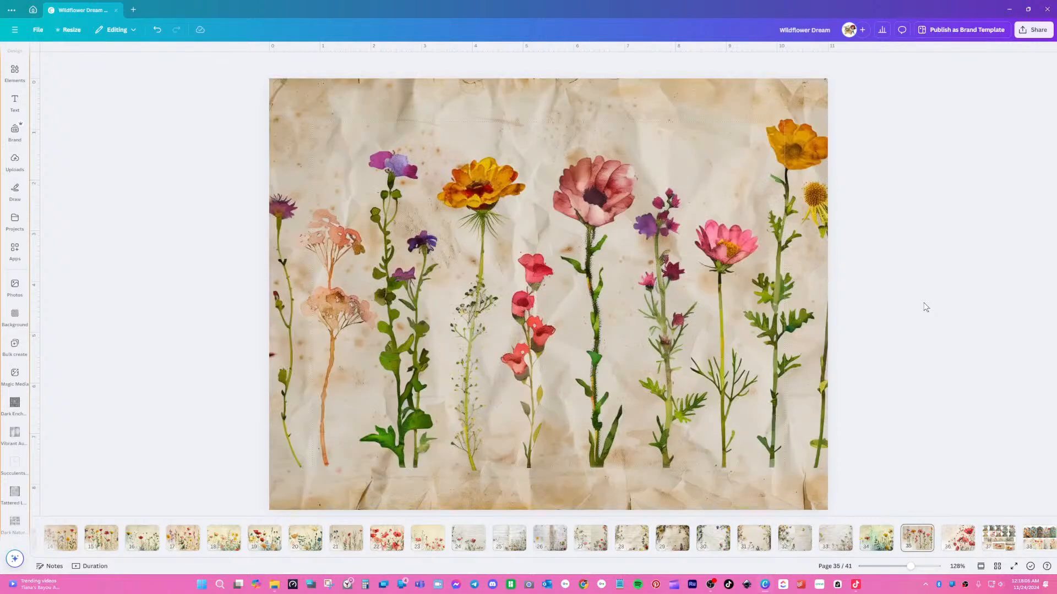
# - Page through the remaining Wildflower Dream pages, from page 36 to page 41, to review the ephemera, pocket and envelope sheets
pyautogui.press('Right')
pyautogui.press('Right')
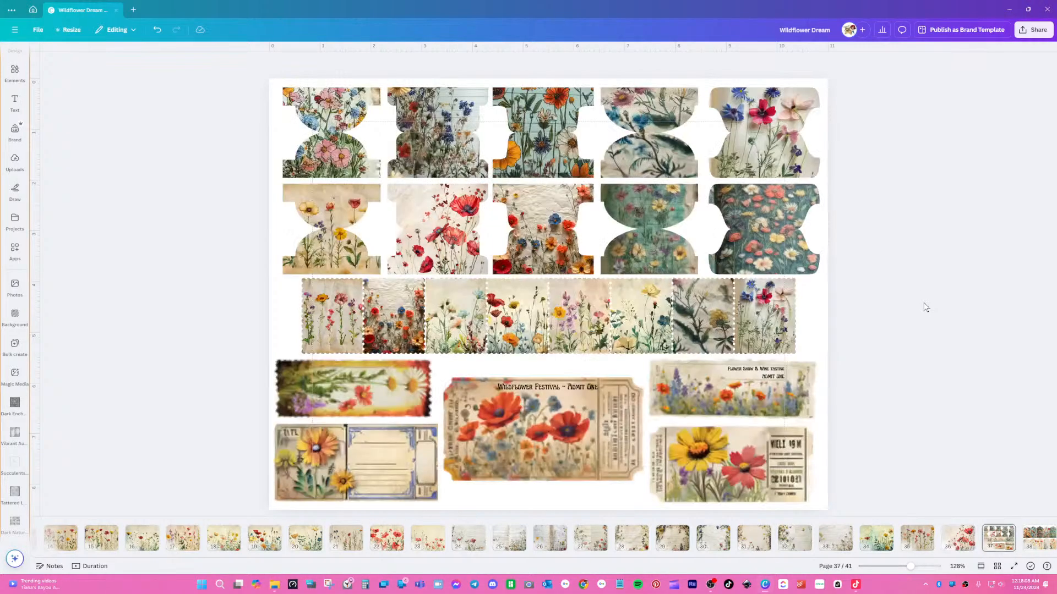
pyautogui.press('Right')
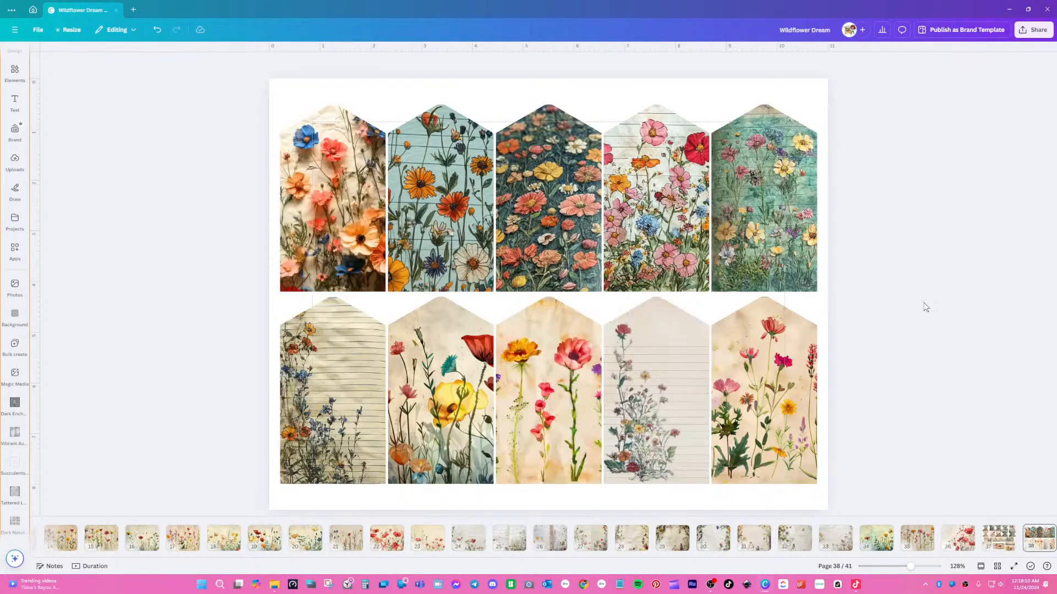
pyautogui.press('Right')
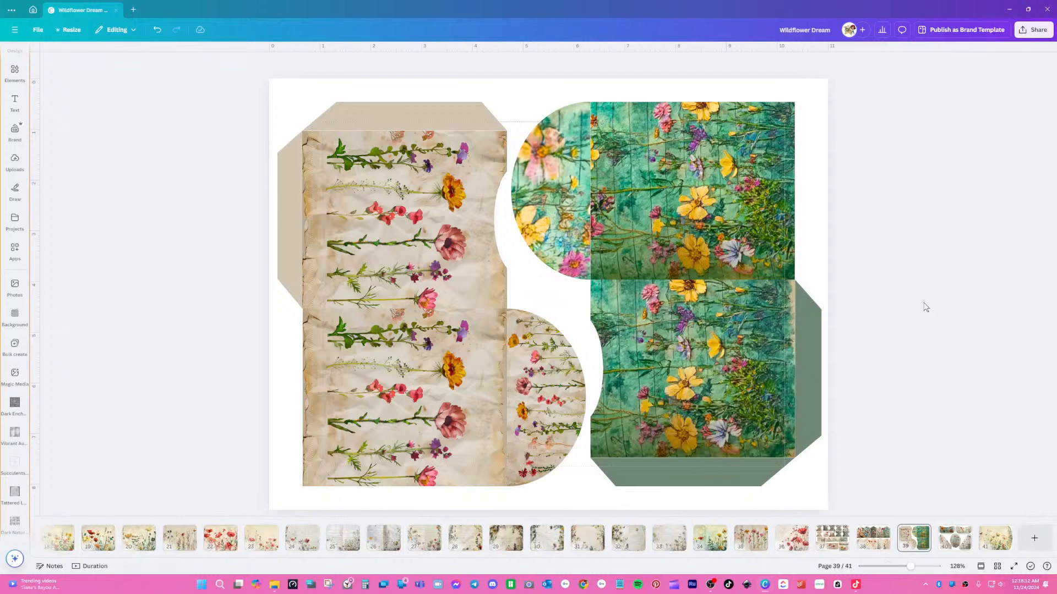
pyautogui.press('Right')
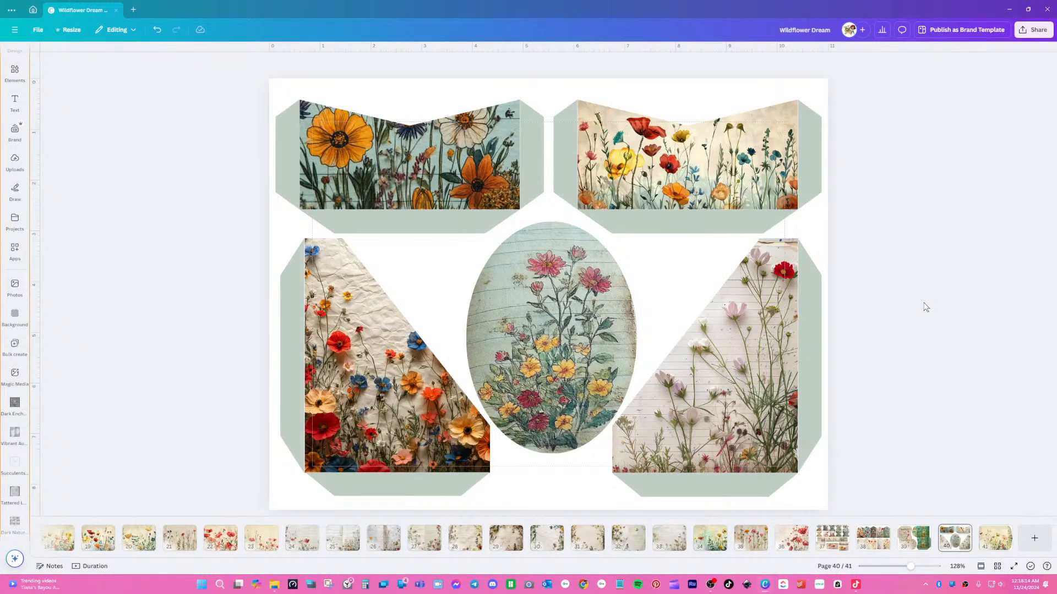
pyautogui.press('Right')
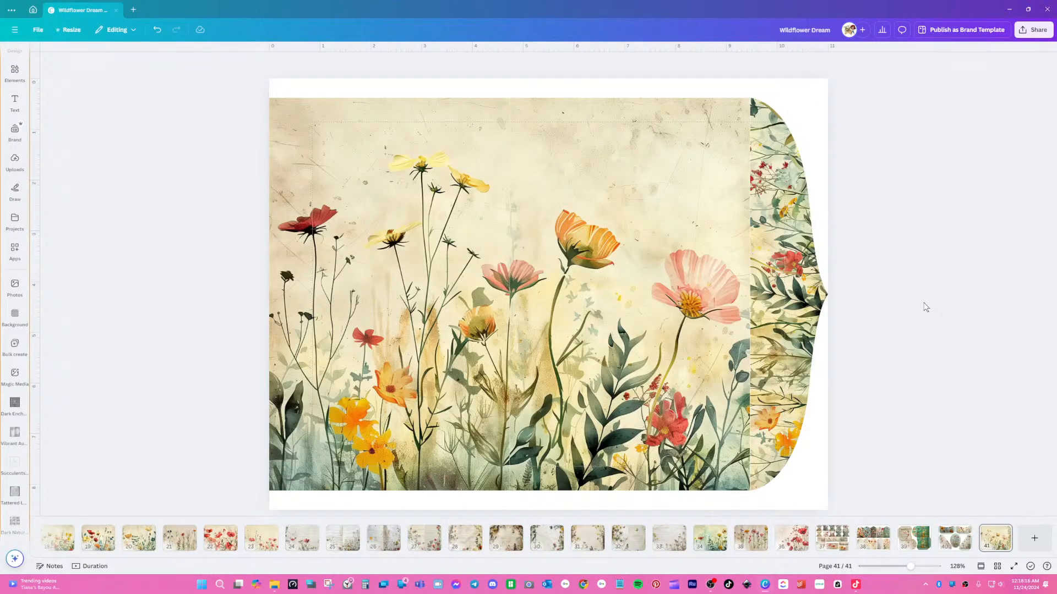
# - Open the Mystic Blue Roses design from the recent designs on the home page and expand its preview into a full editor tab
pyautogui.click(33, 10)
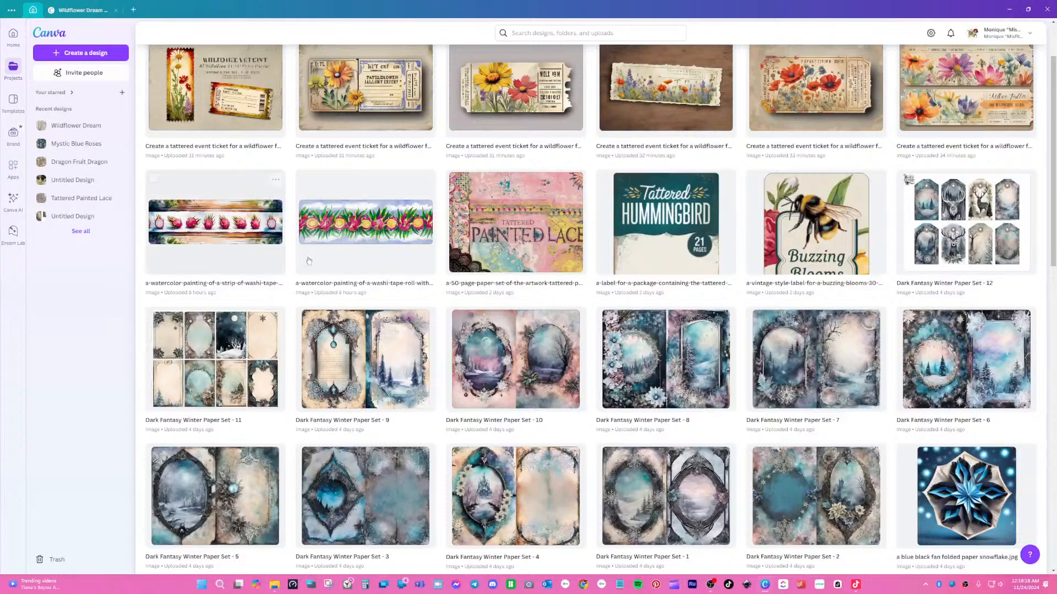
pyautogui.click(13, 35)
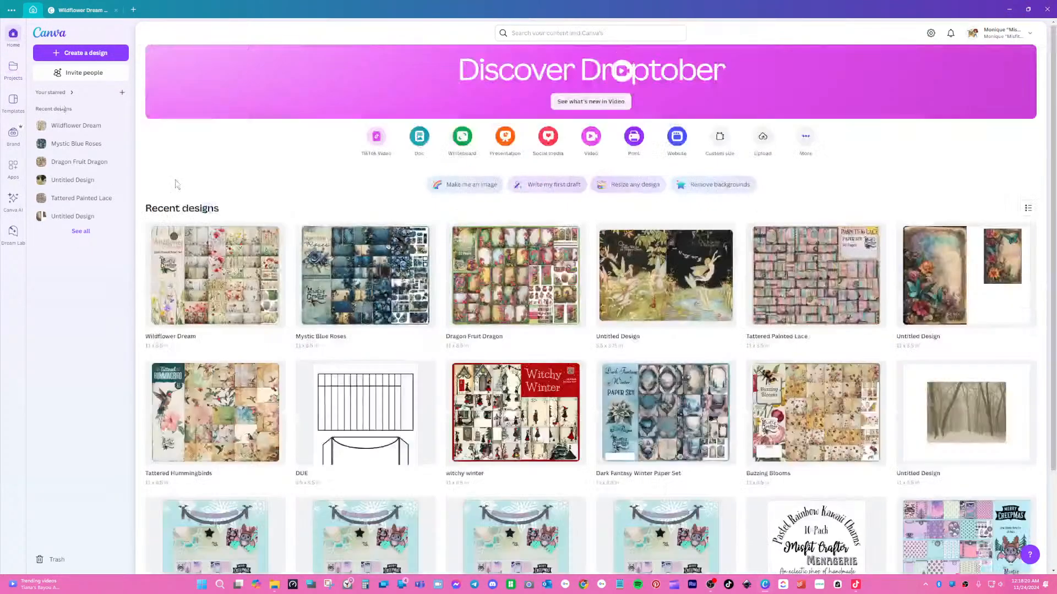
pyautogui.click(320, 272)
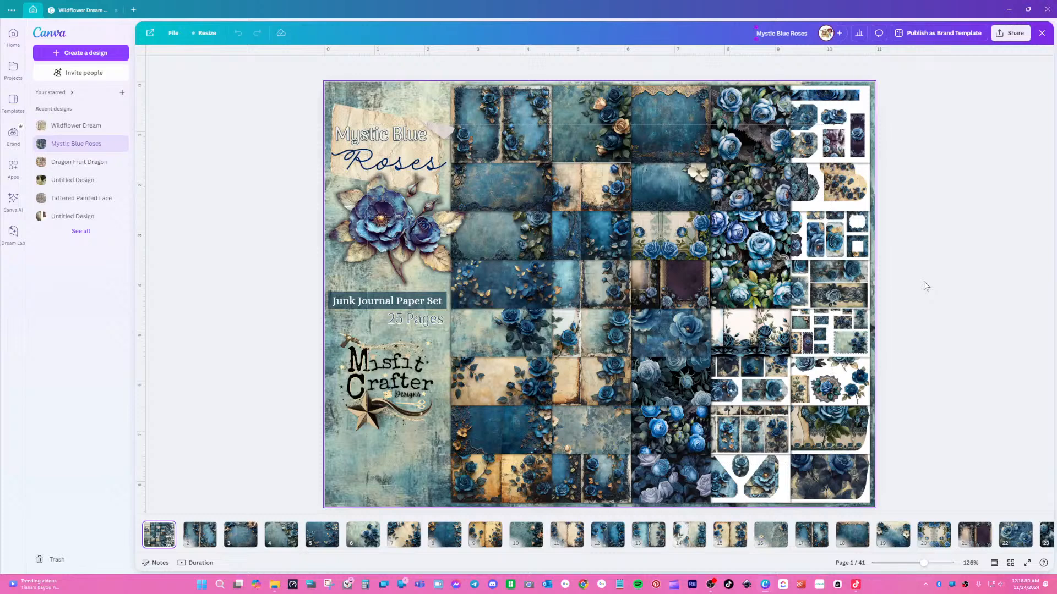
pyautogui.scroll(-1, 926, 286)
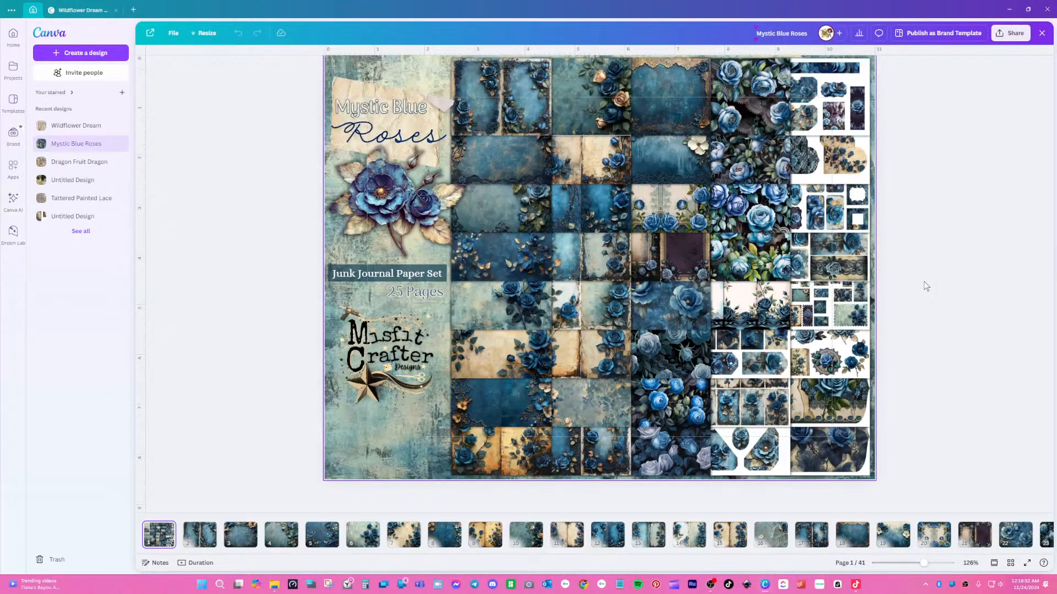
pyautogui.scroll(1, 927, 286)
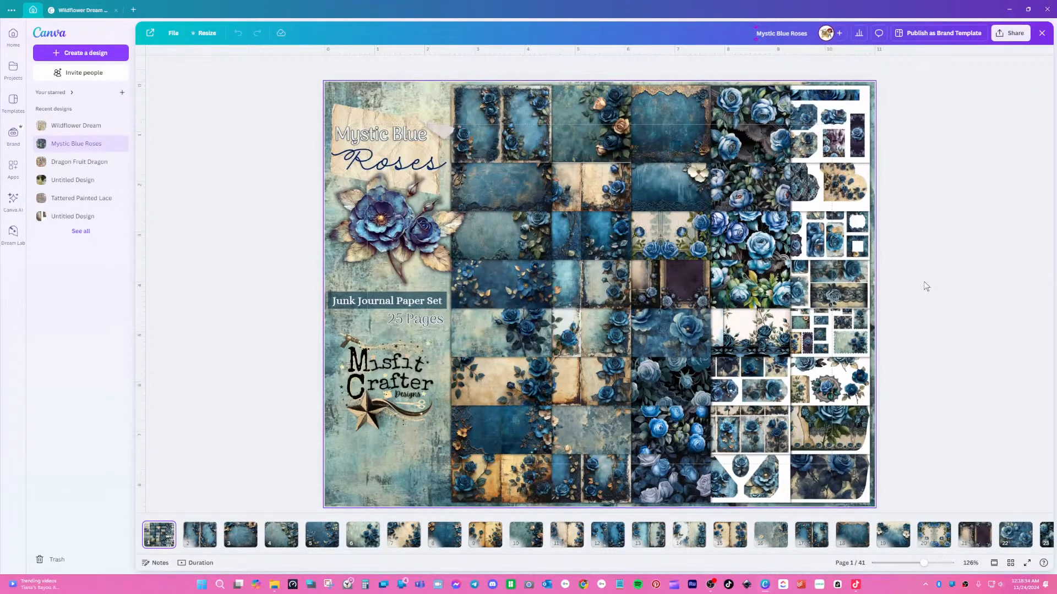
pyautogui.scroll(-1, 926, 286)
pyautogui.click(149, 33)
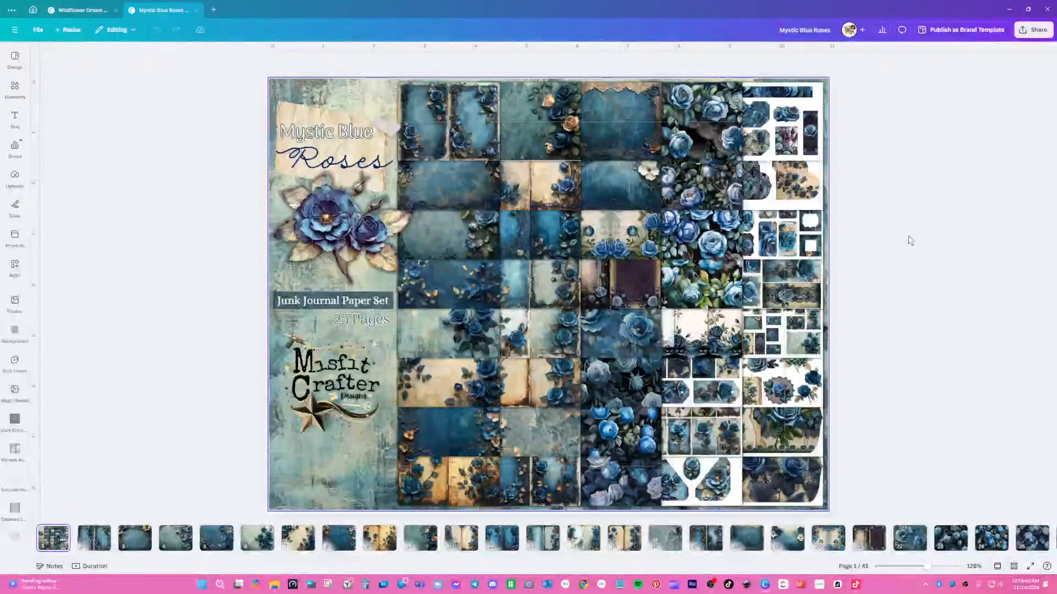
# - Page through the Mystic Blue Roses design from the cover to page 35 to review each journal page
pyautogui.press('Down')
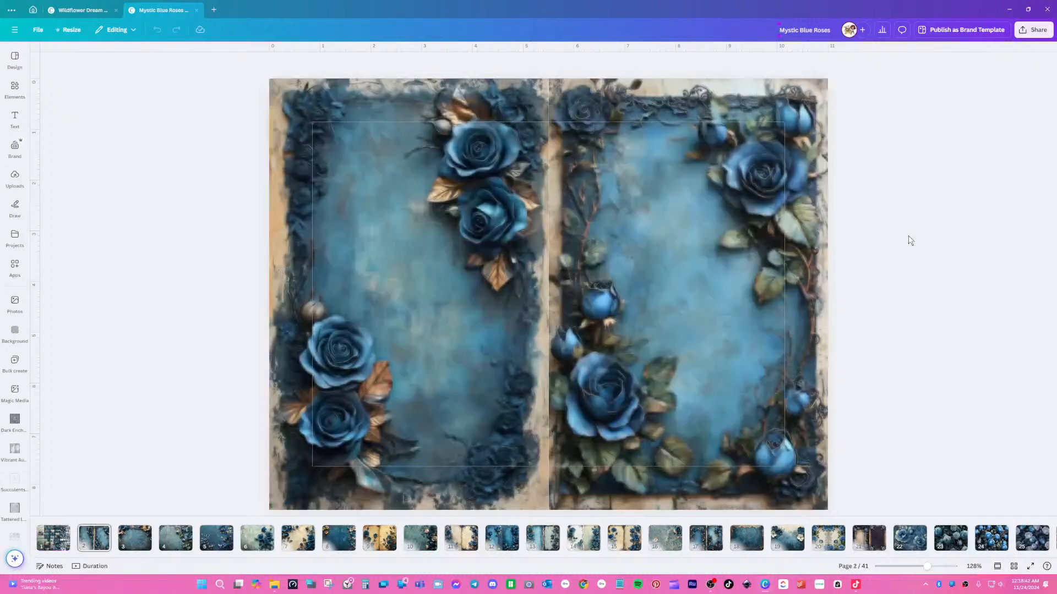
pyautogui.press('Down')
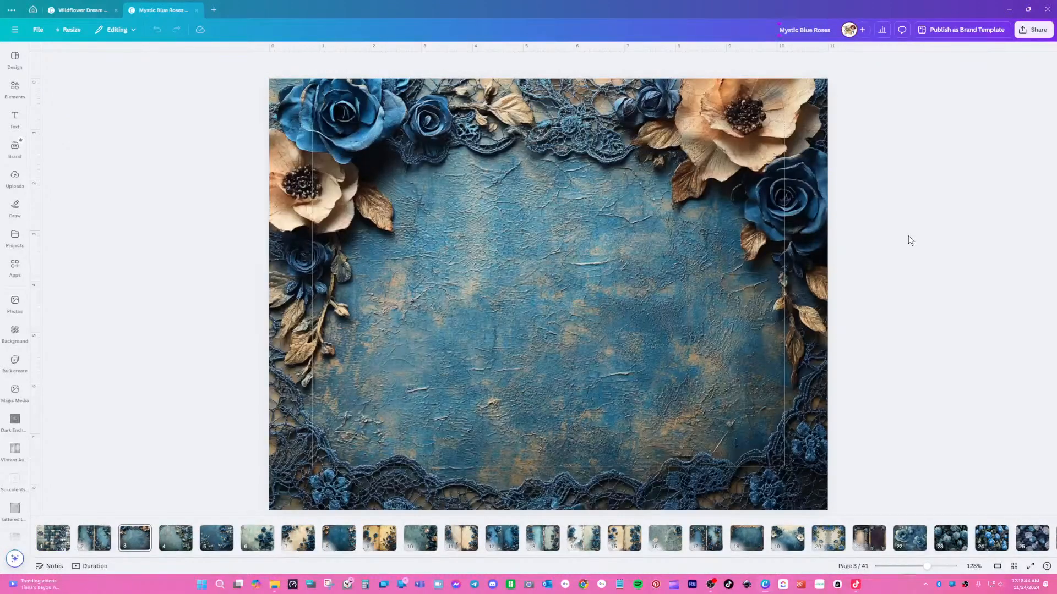
pyautogui.press('Down')
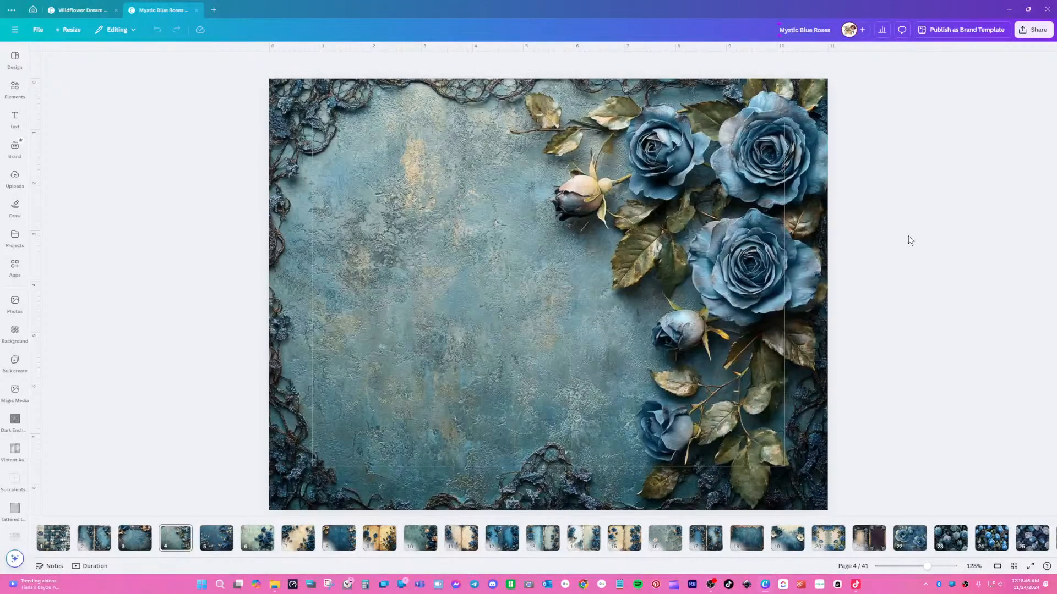
pyautogui.press('Down')
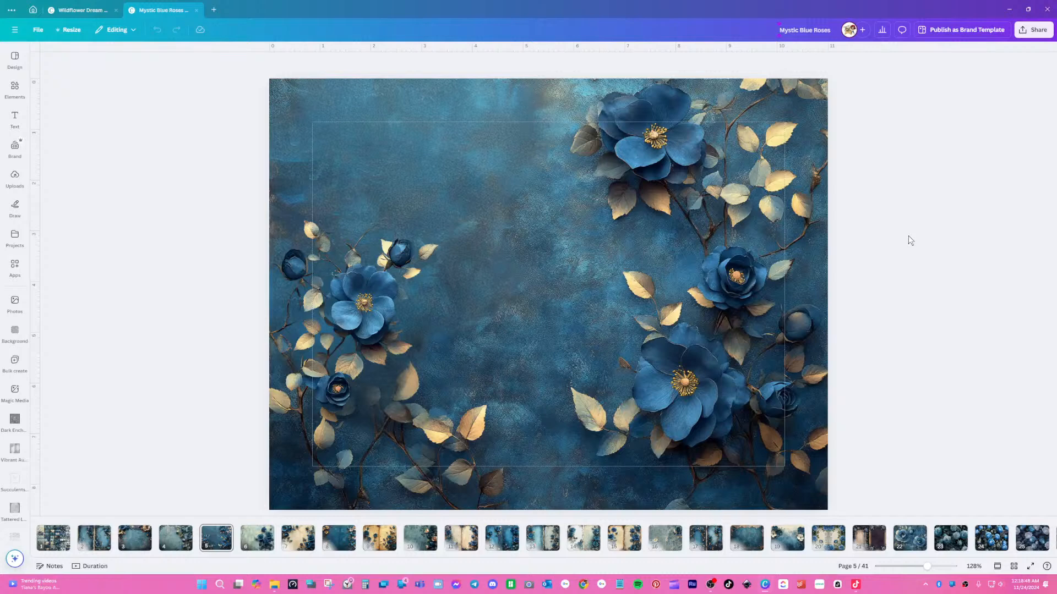
pyautogui.press('Down')
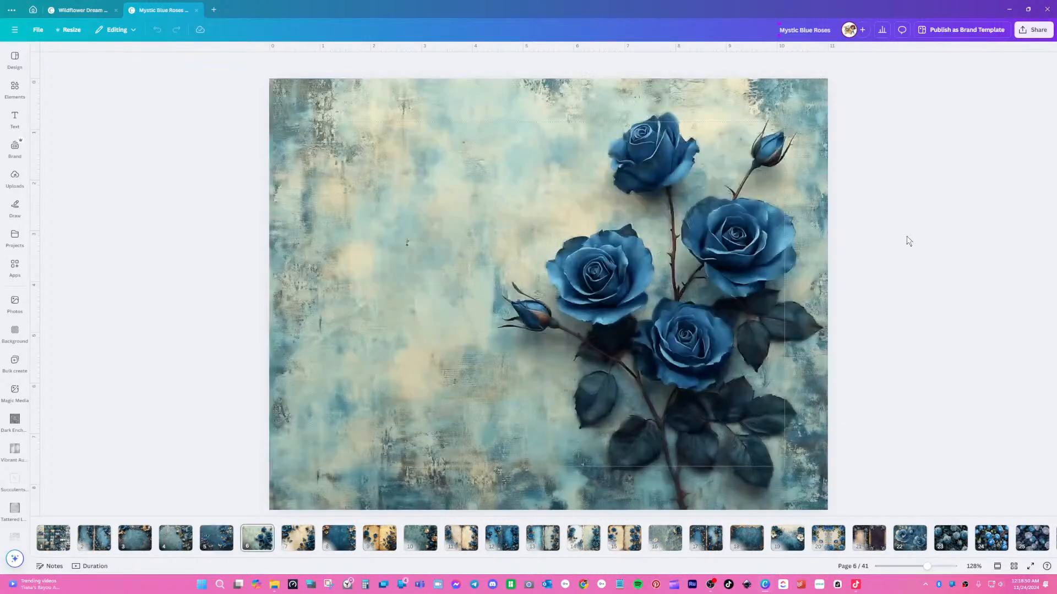
pyautogui.press('Down')
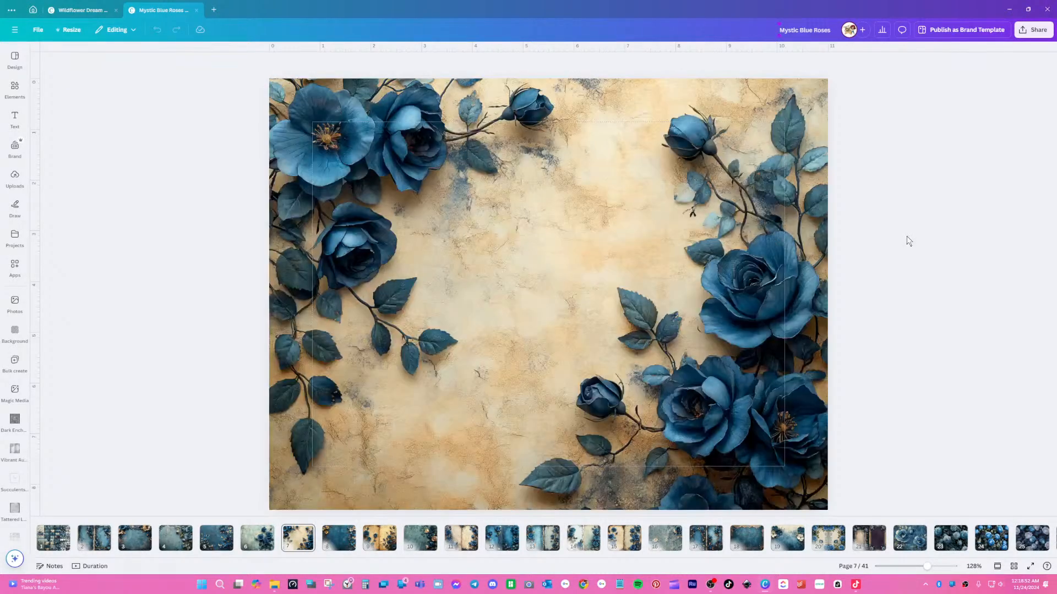
pyautogui.press('Down')
pyautogui.press('Down')
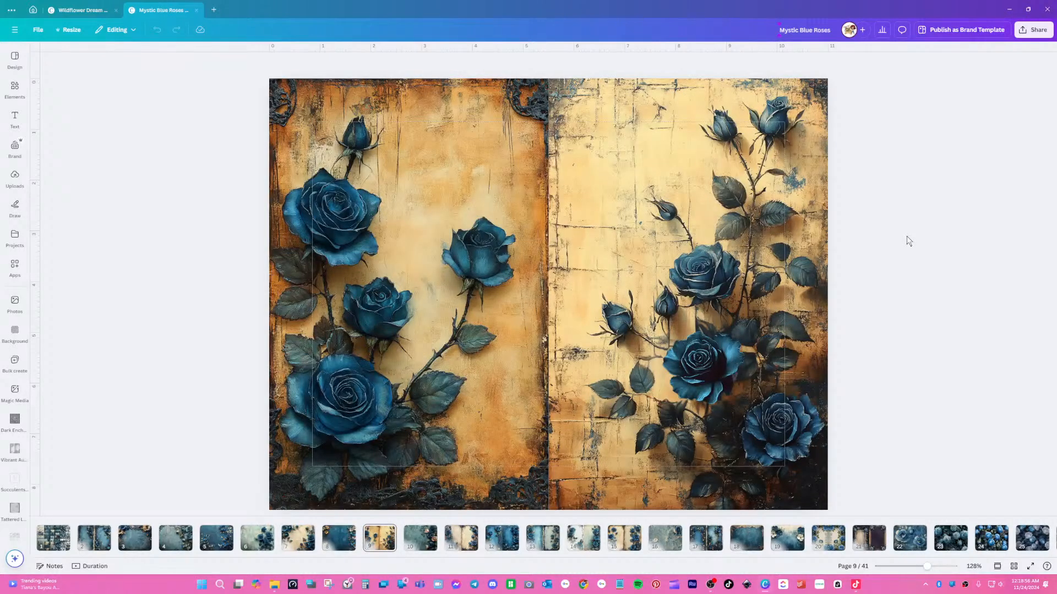
pyautogui.press('Down')
pyautogui.press('Down')
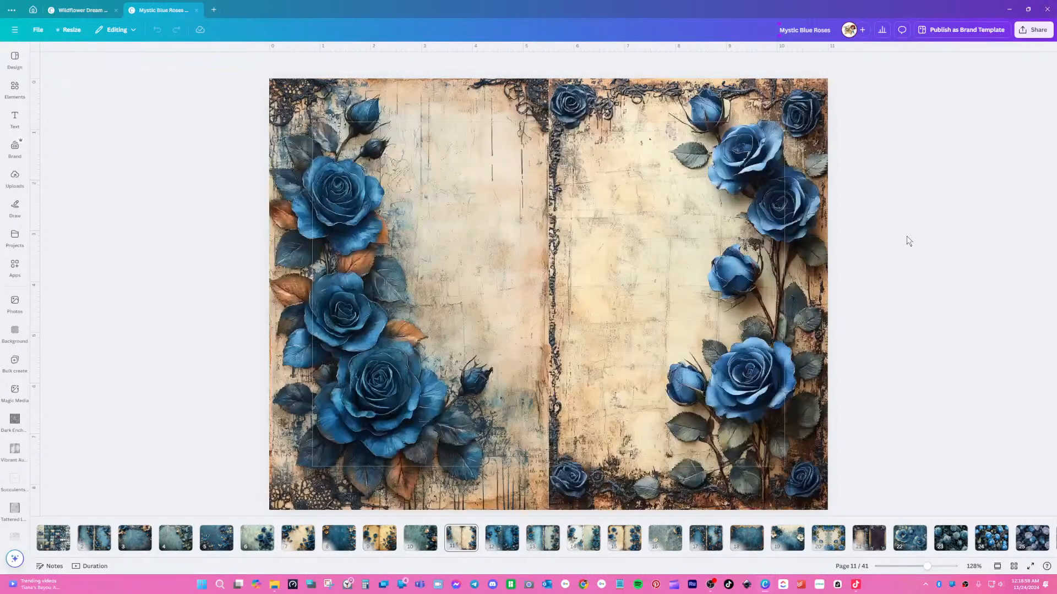
pyautogui.press('Down')
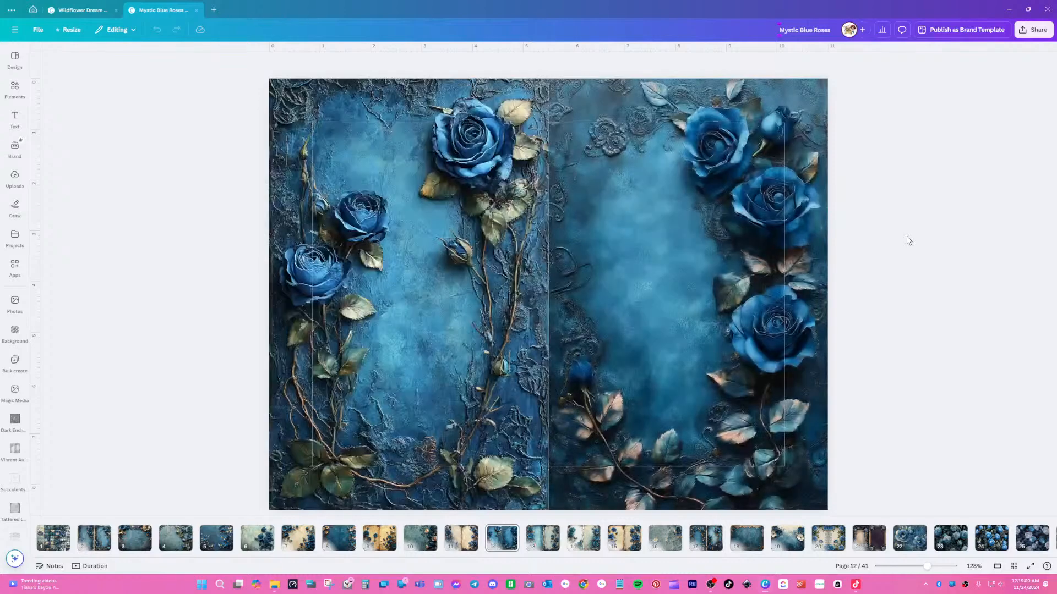
pyautogui.press('Down')
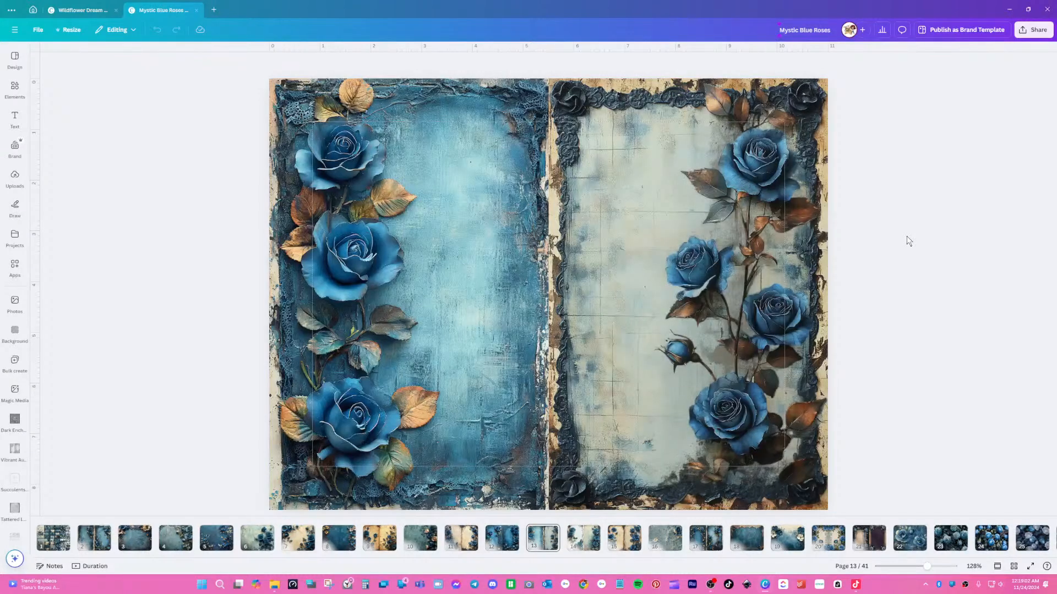
pyautogui.press('Down')
pyautogui.press('Down')
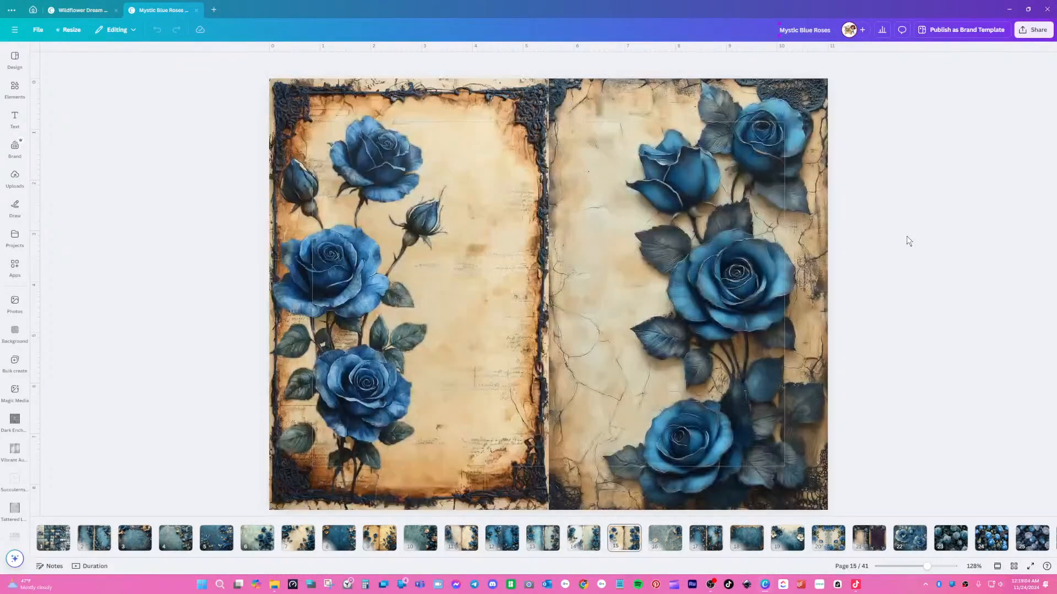
pyautogui.press('Down')
pyautogui.press('Up')
pyautogui.press('Down')
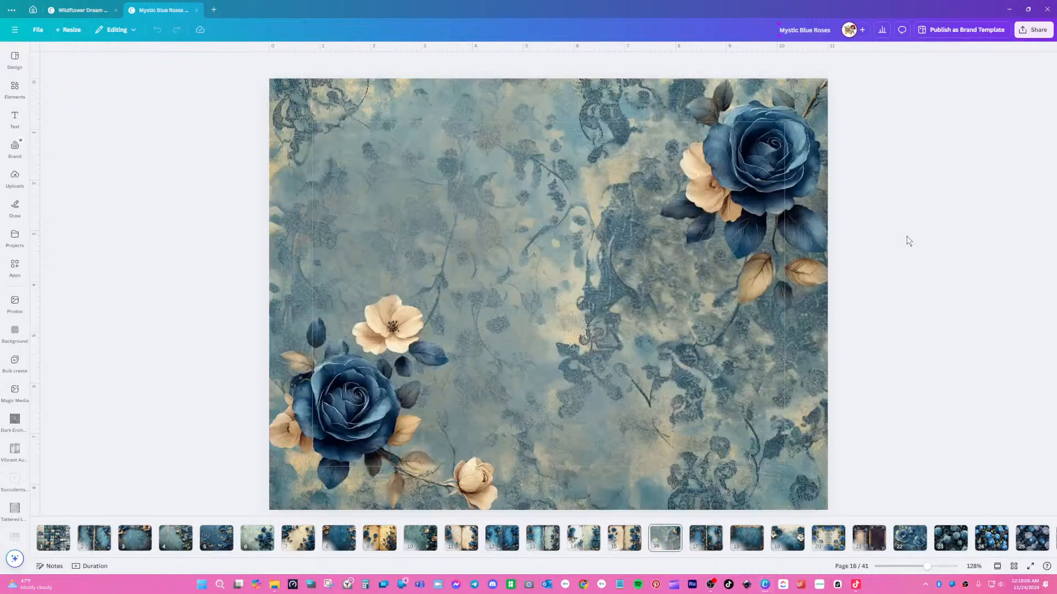
pyautogui.press('Down')
pyautogui.press('Down')
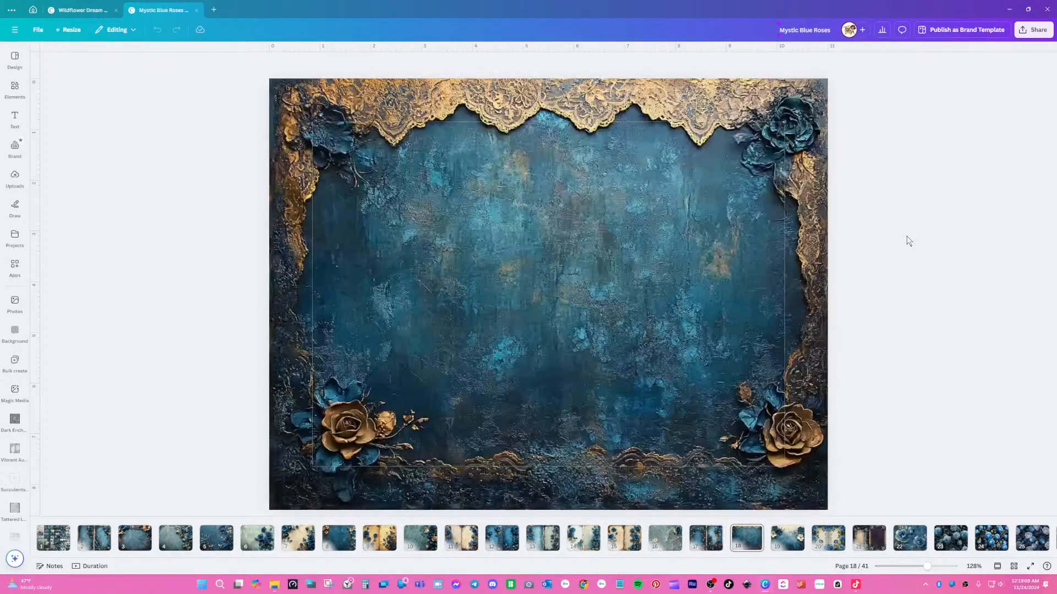
pyautogui.press('Down')
pyautogui.press('Down')
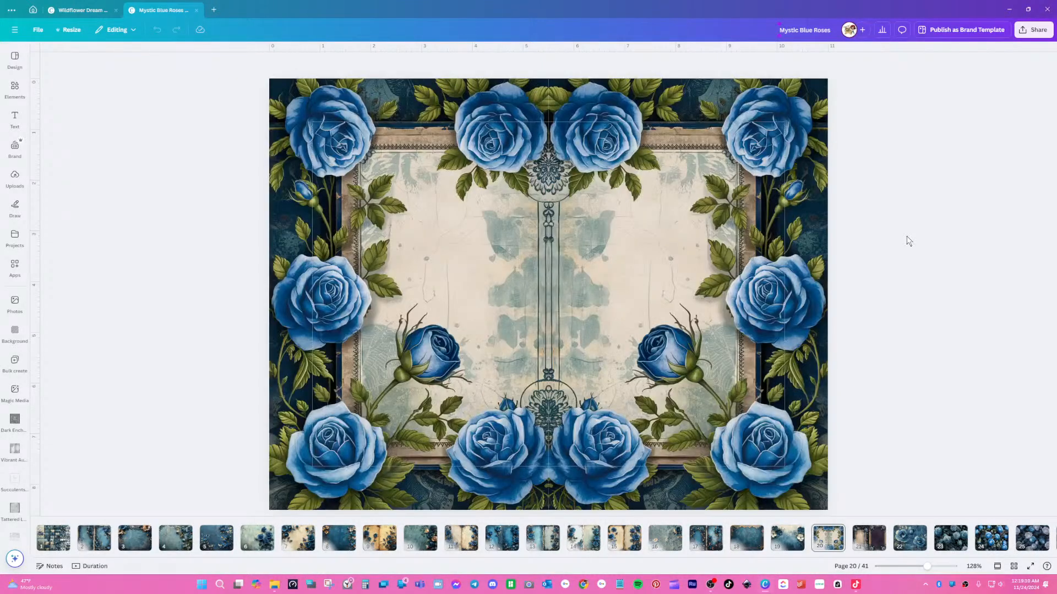
pyautogui.press('Down')
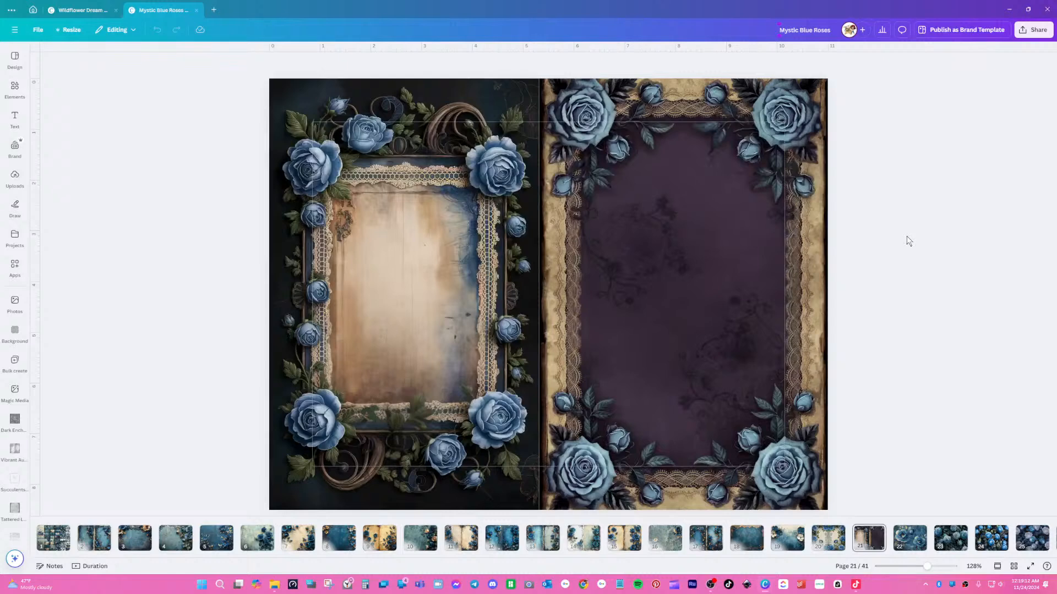
pyautogui.press('Down')
pyautogui.press('Down')
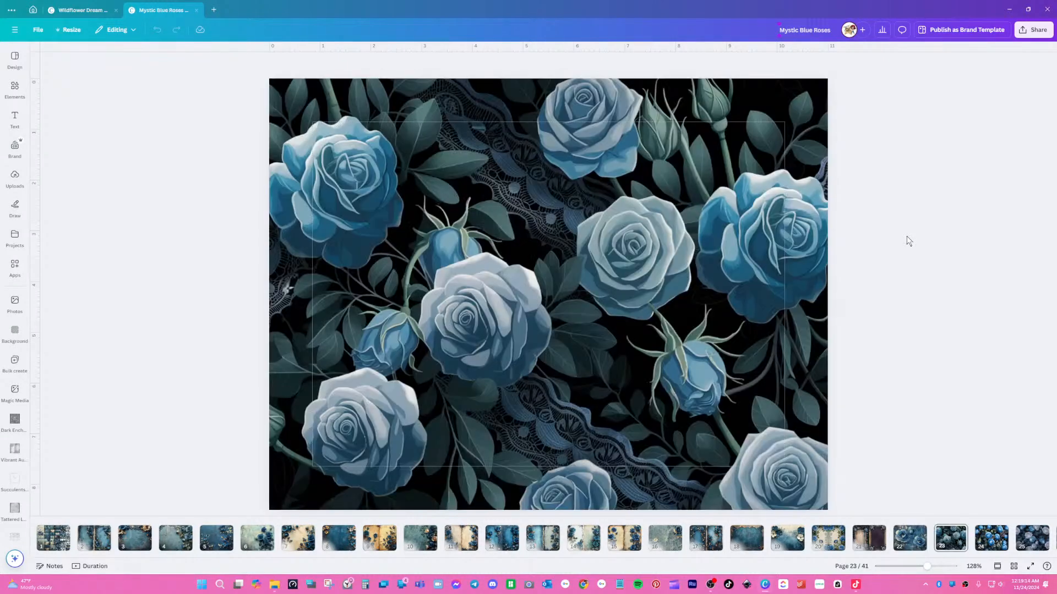
pyautogui.press('Down')
pyautogui.press('Down')
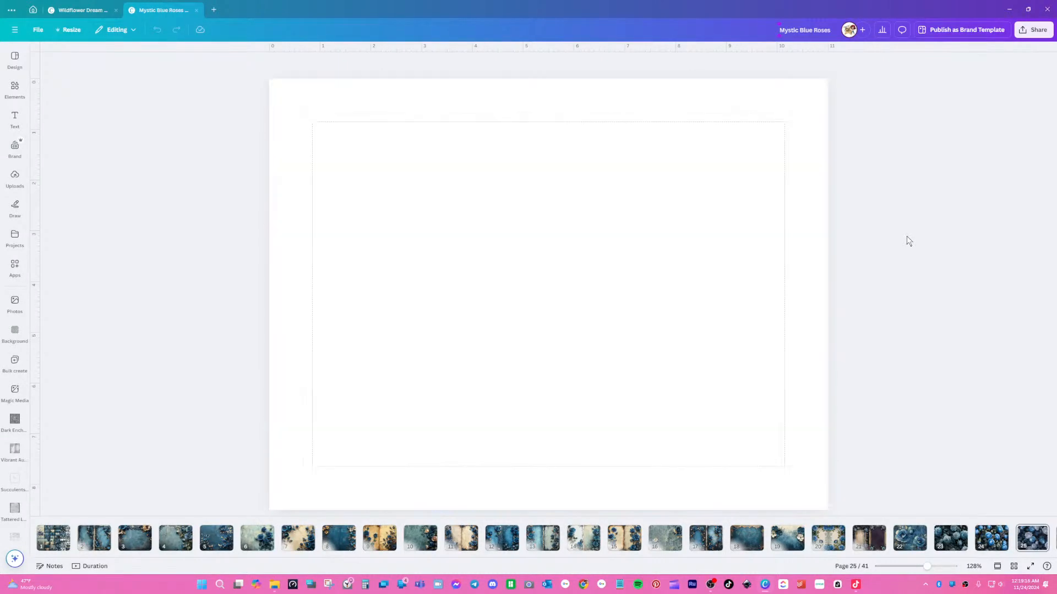
pyautogui.press('Down')
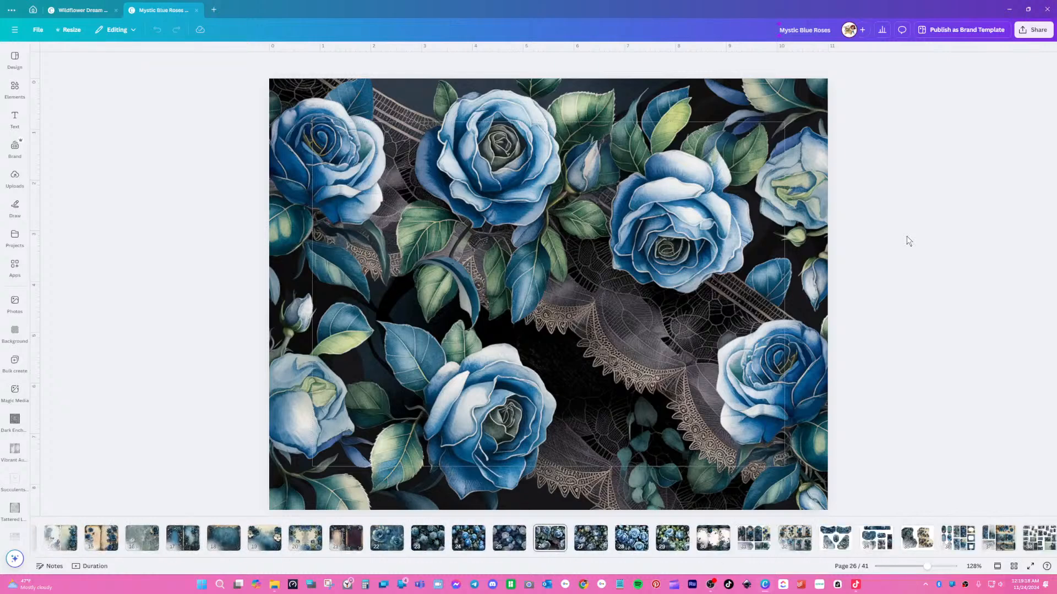
pyautogui.press('Down')
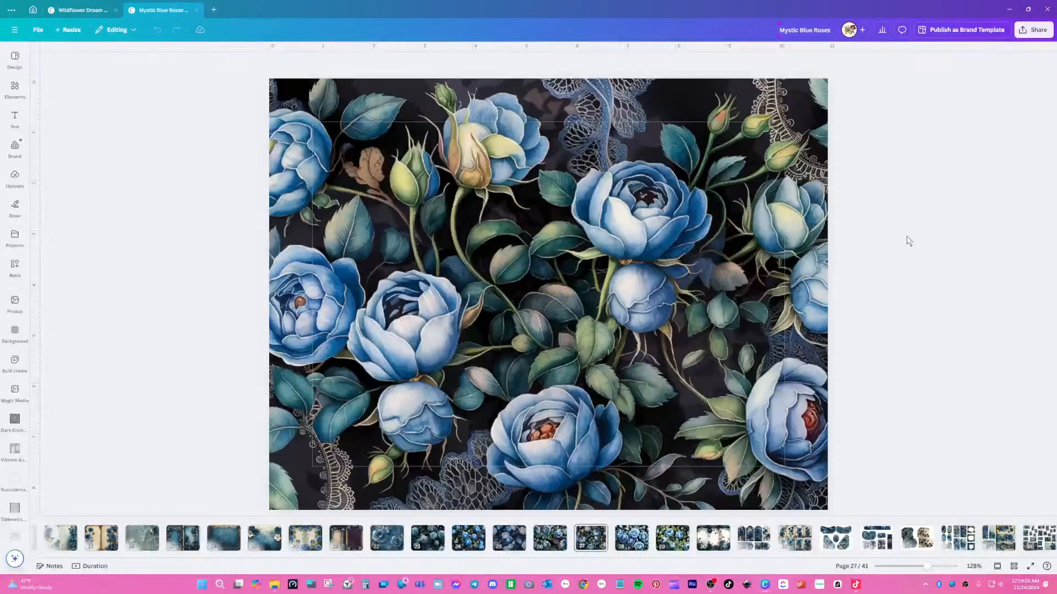
pyautogui.press('Down')
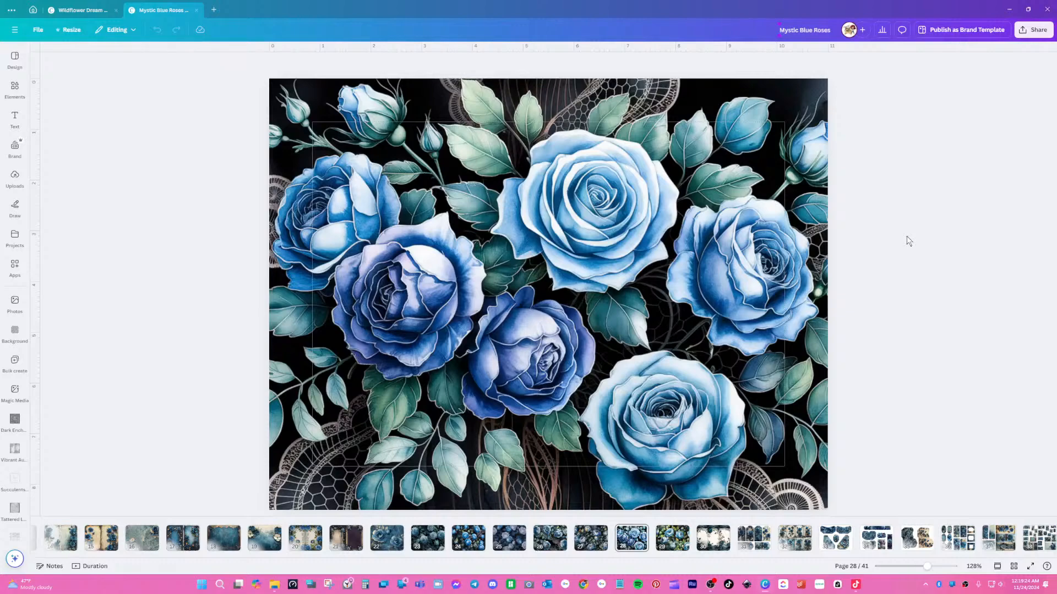
pyautogui.press('Down')
pyautogui.press('Down')
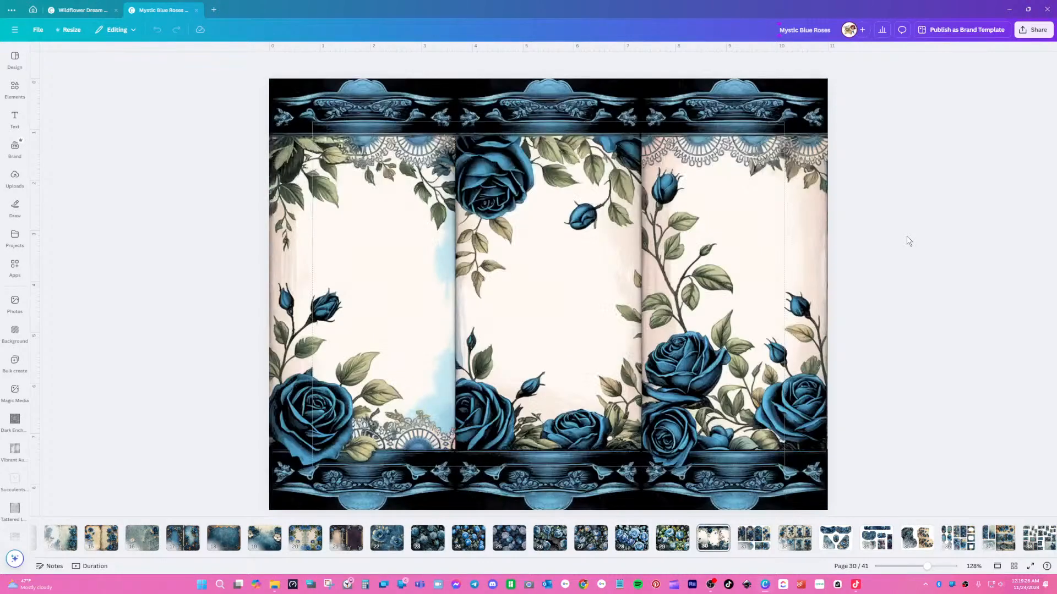
pyautogui.press('Down')
pyautogui.press('Down')
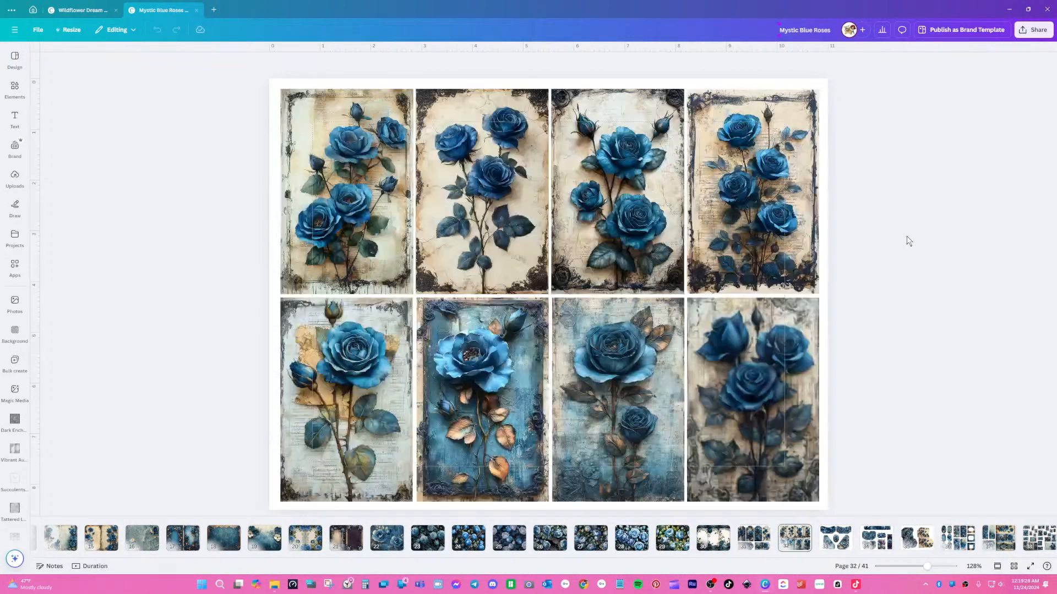
pyautogui.press('Down')
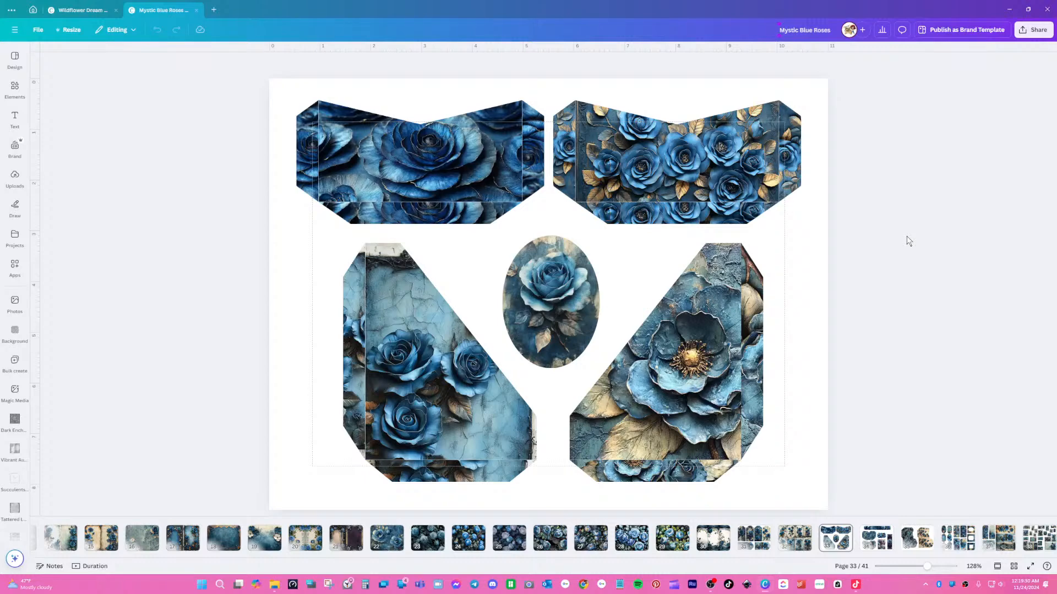
pyautogui.press('Down')
pyautogui.press('Down')
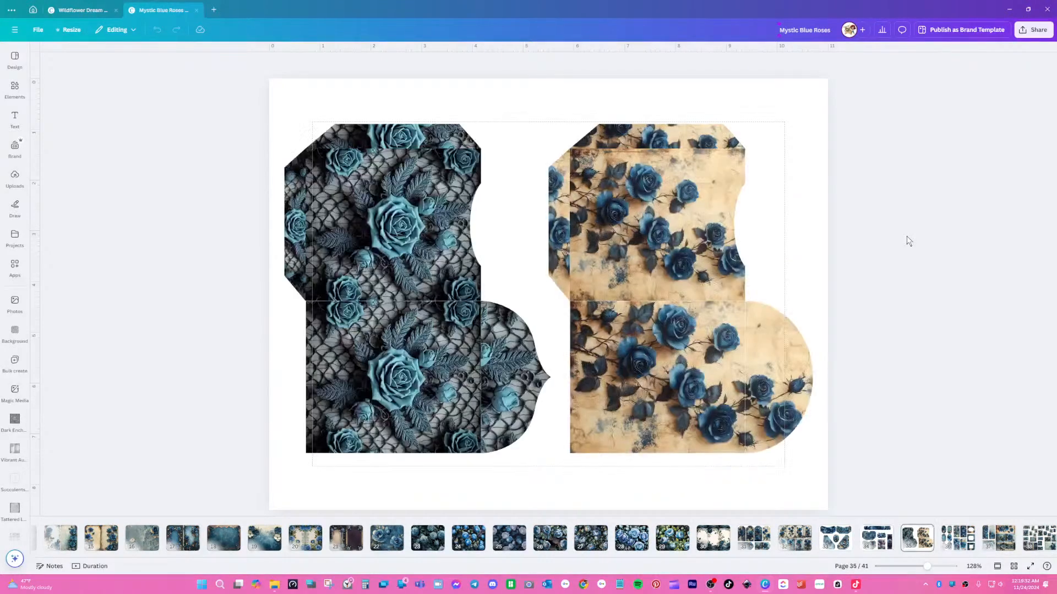
# - Page through the remaining Mystic Blue Roses pages, from page 36 to page 41, to review the ephemera and envelope sheets
pyautogui.press('Down')
pyautogui.press('Down')
pyautogui.press('Down')
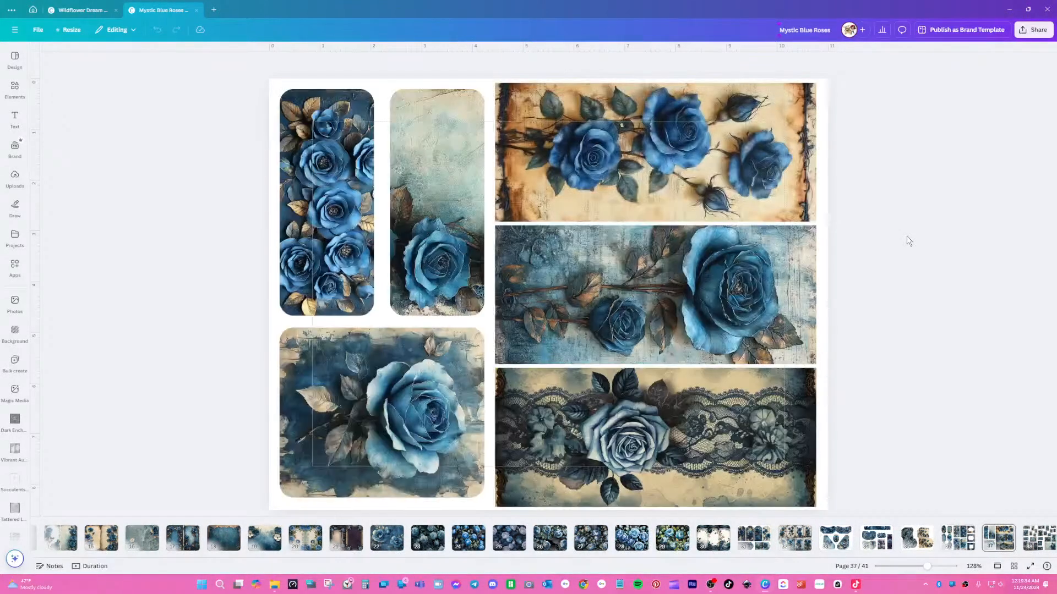
pyautogui.press('Down')
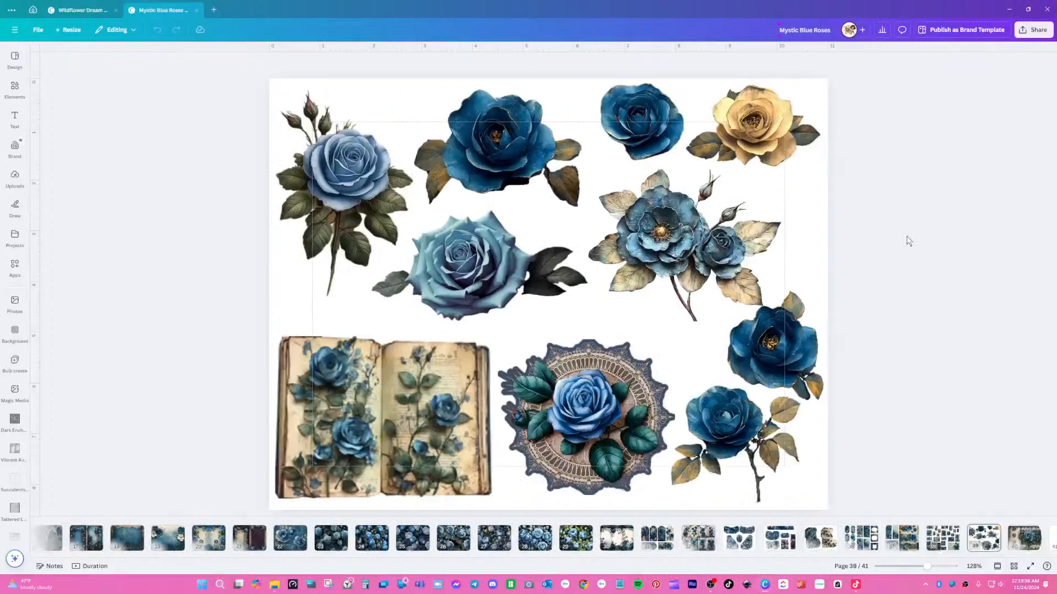
pyautogui.press('Down')
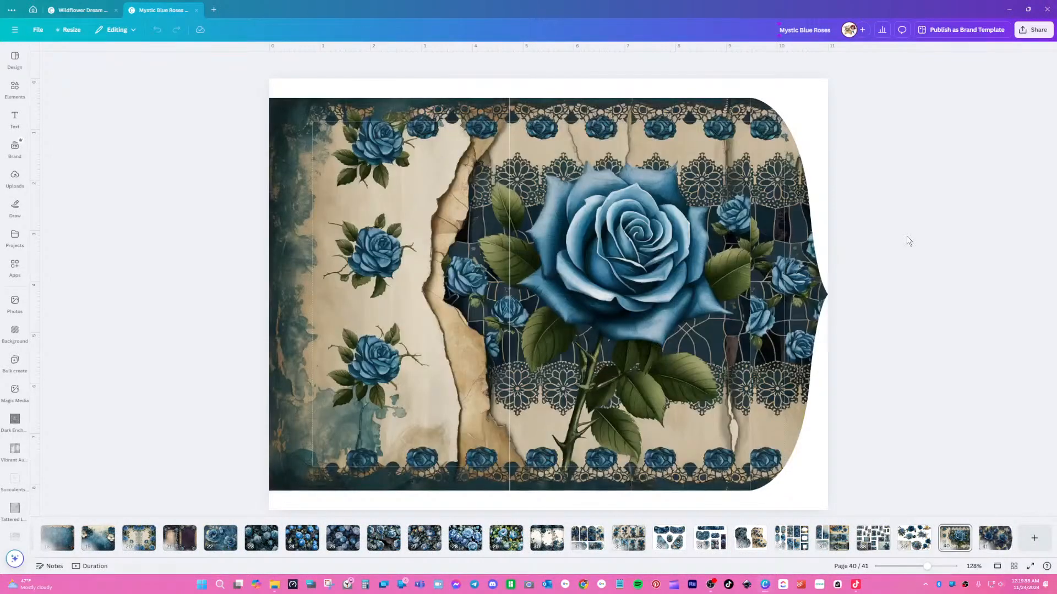
pyautogui.press('Down')
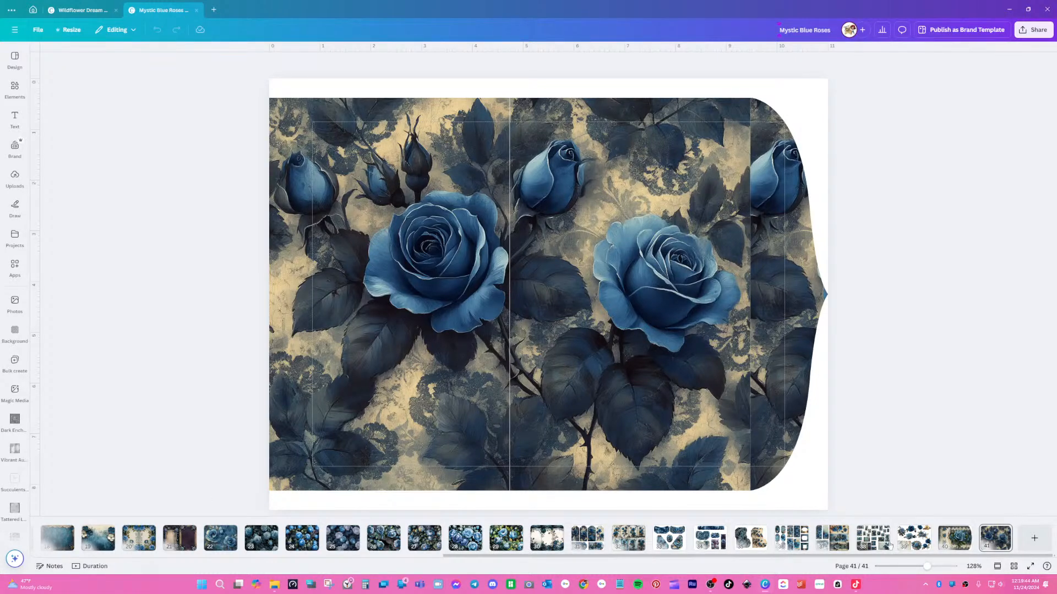
# - Return to the Mystic Blue Roses cover and change its page count text to "40 Pages"
pyautogui.moveTo(877, 557); pyautogui.dragTo(63, 541)
pyautogui.click(64, 541)
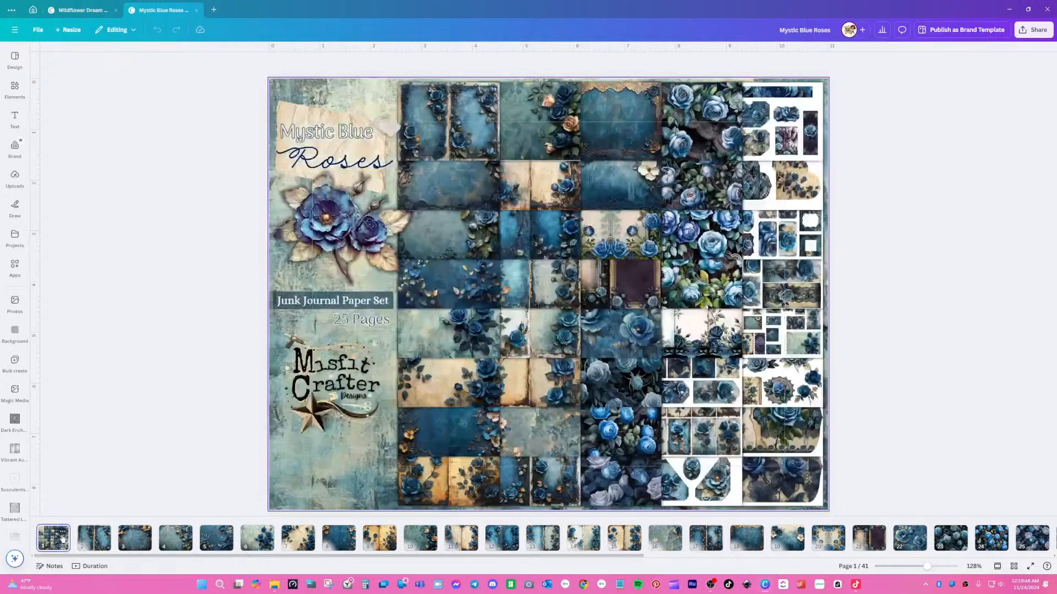
pyautogui.click(358, 320)
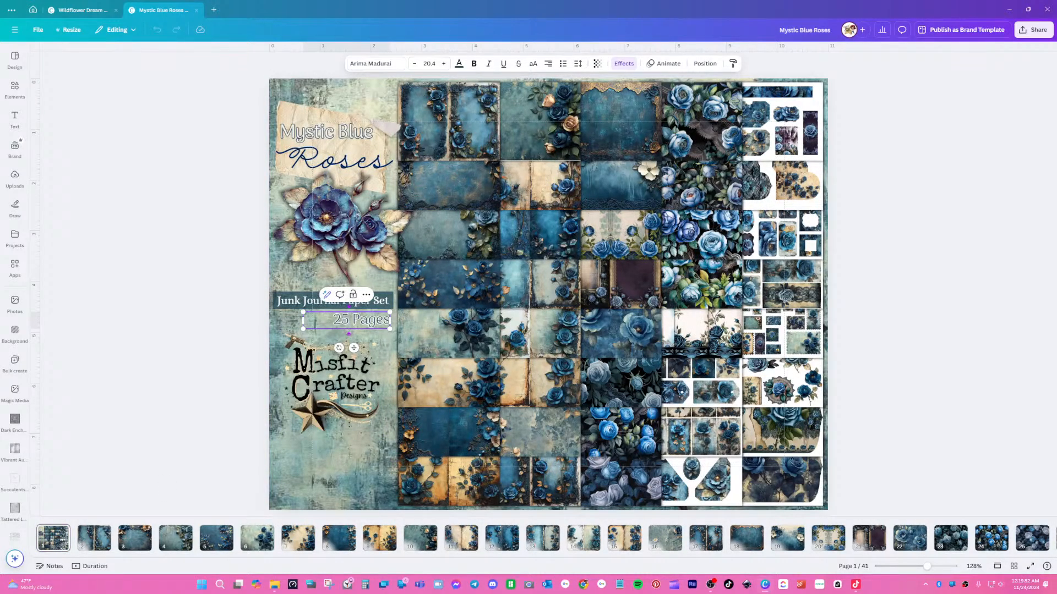
pyautogui.press('BackSpace')
pyautogui.press('BackSpace')
pyautogui.write('40')
pyautogui.click(977, 303)
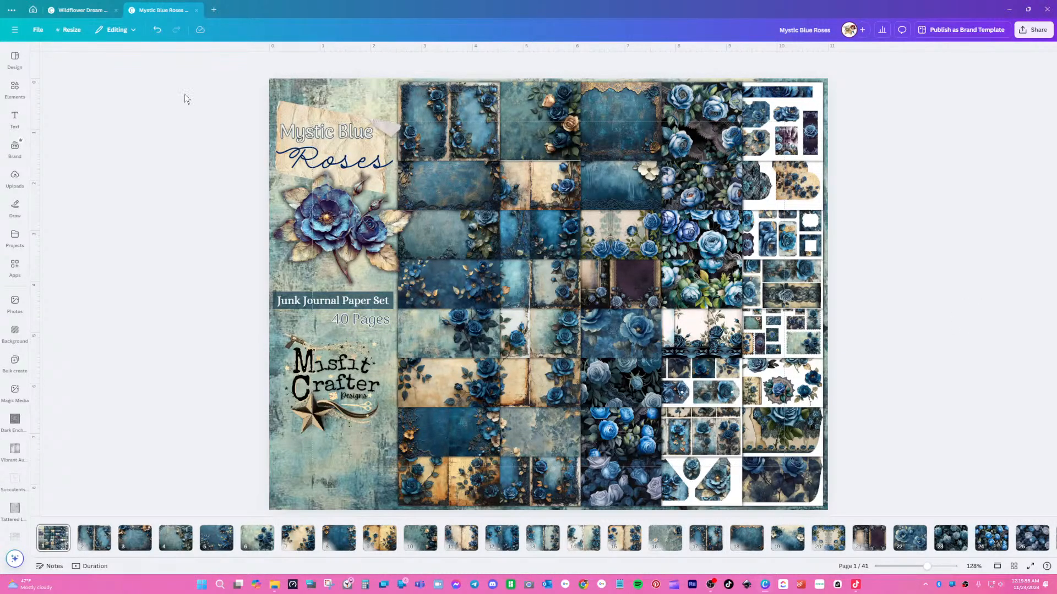
# - Open the Dragon Fruit Dragon design from the recent designs on the home page and expand its preview into a full editor tab
pyautogui.click(31, 11)
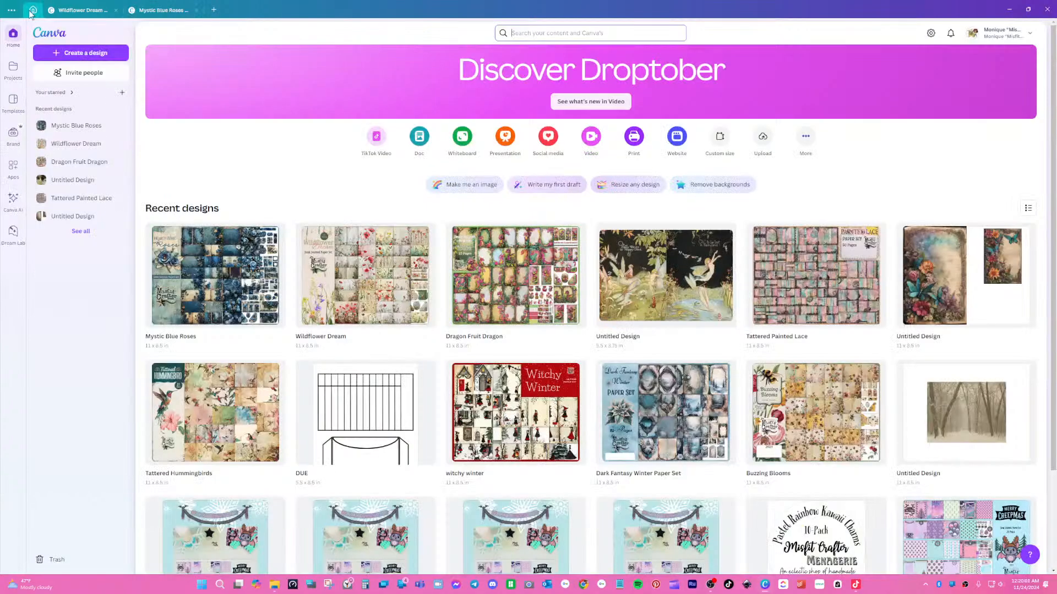
pyautogui.click(492, 289)
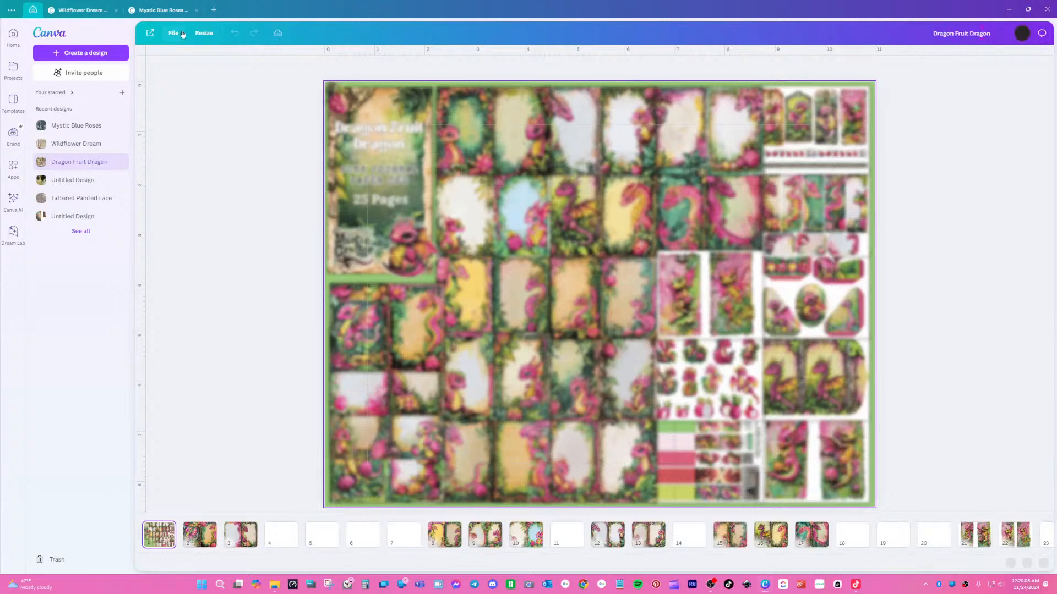
pyautogui.click(150, 34)
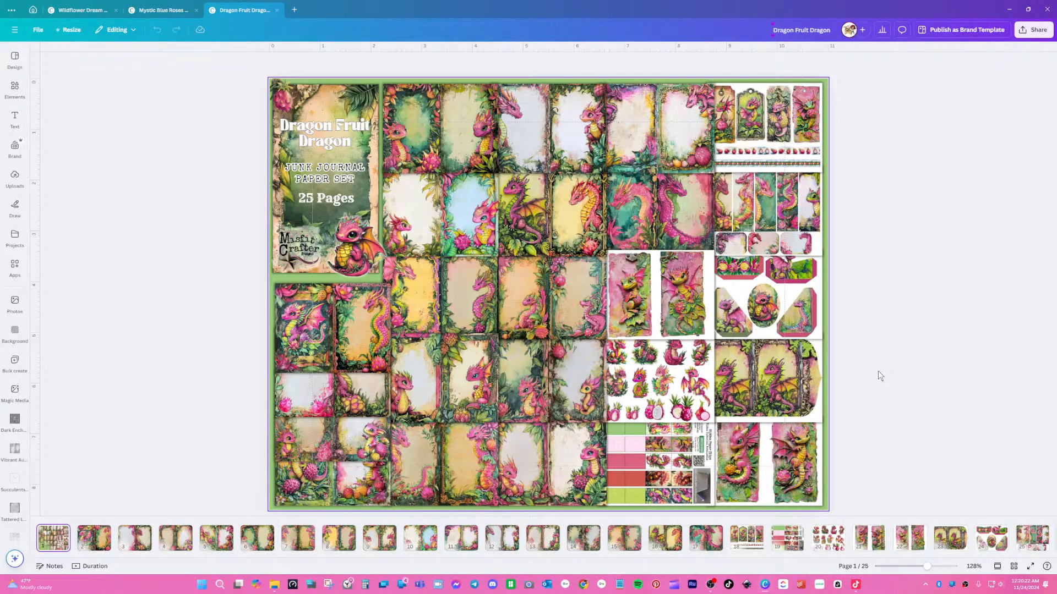
# - Page through the Dragon Fruit Dragon design from the cover to page 17 to review each journal page
pyautogui.press('pagedown')
pyautogui.press('pagedown')
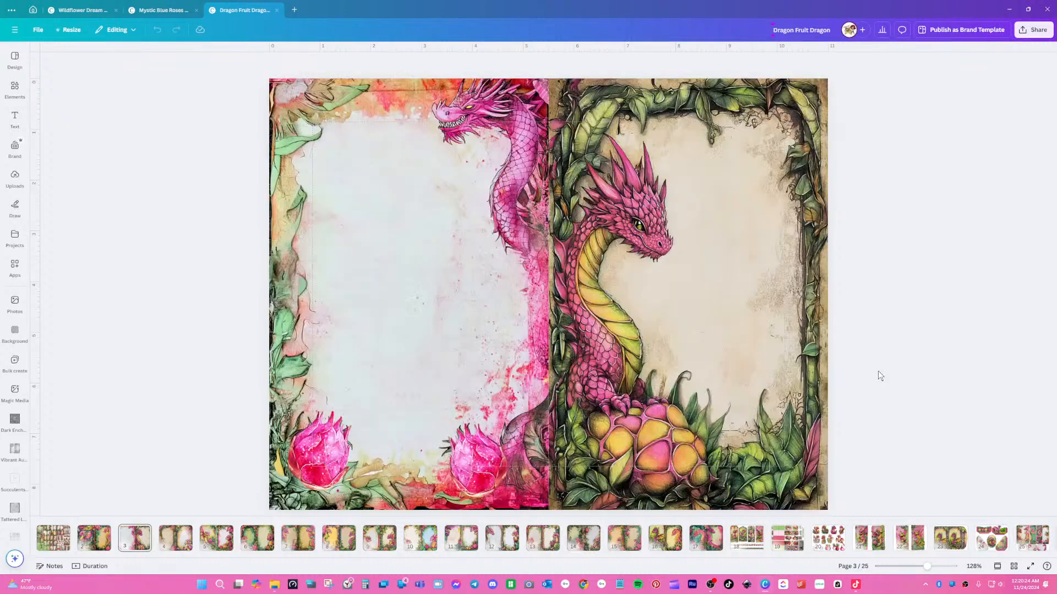
pyautogui.press('pagedown')
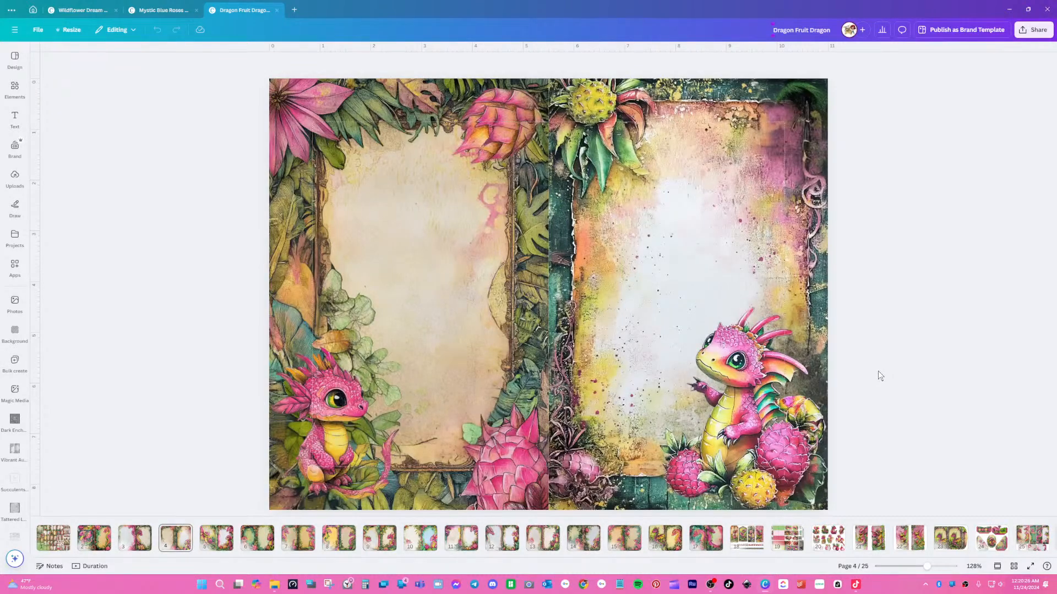
pyautogui.press('pagedown')
pyautogui.press('pagedown')
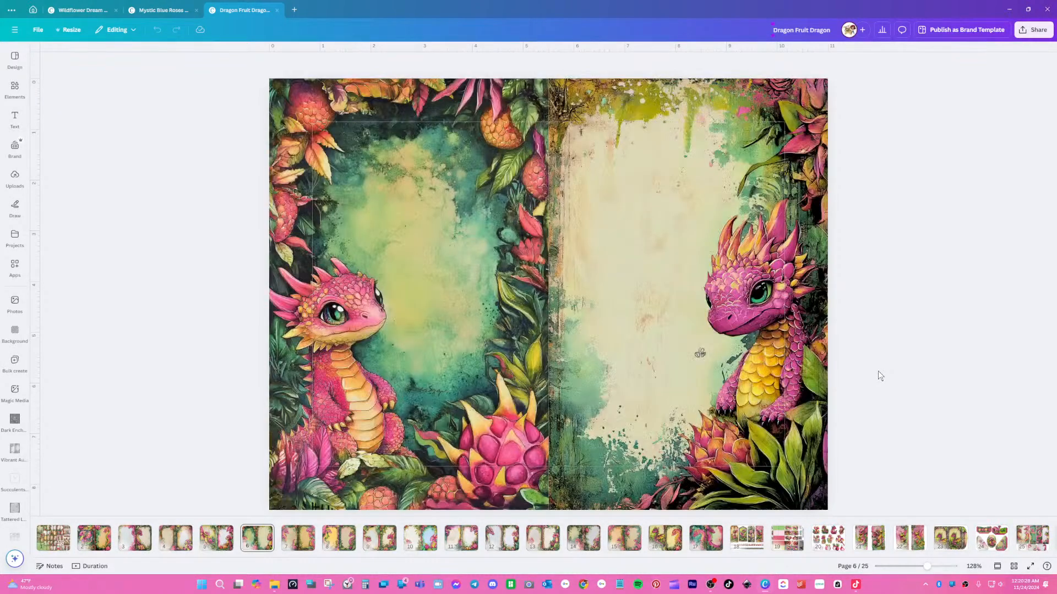
pyautogui.press('pagedown')
pyautogui.press('pagedown')
pyautogui.press('pagedown')
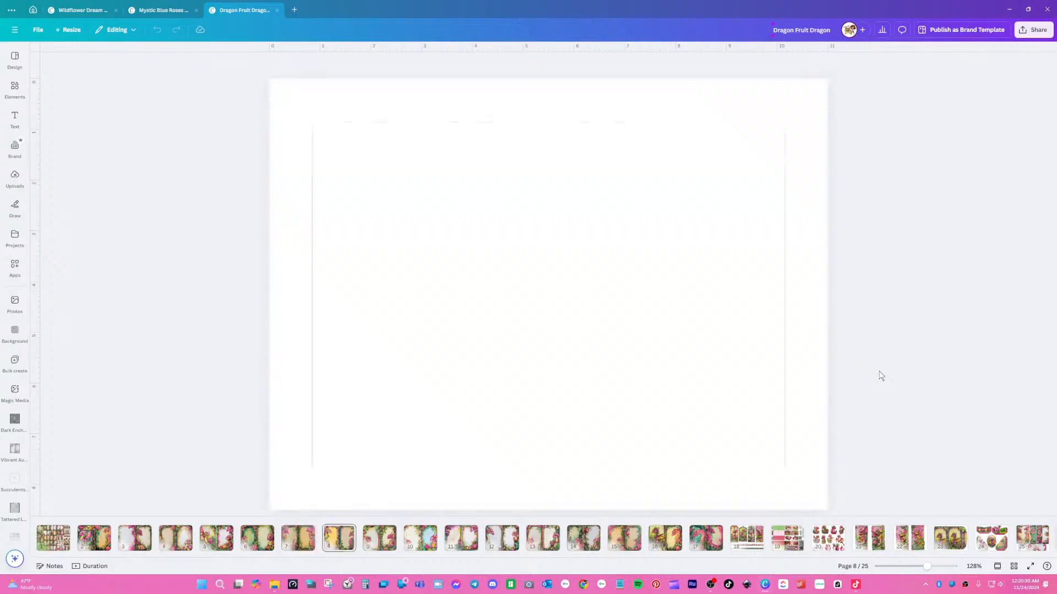
pyautogui.press('pageup')
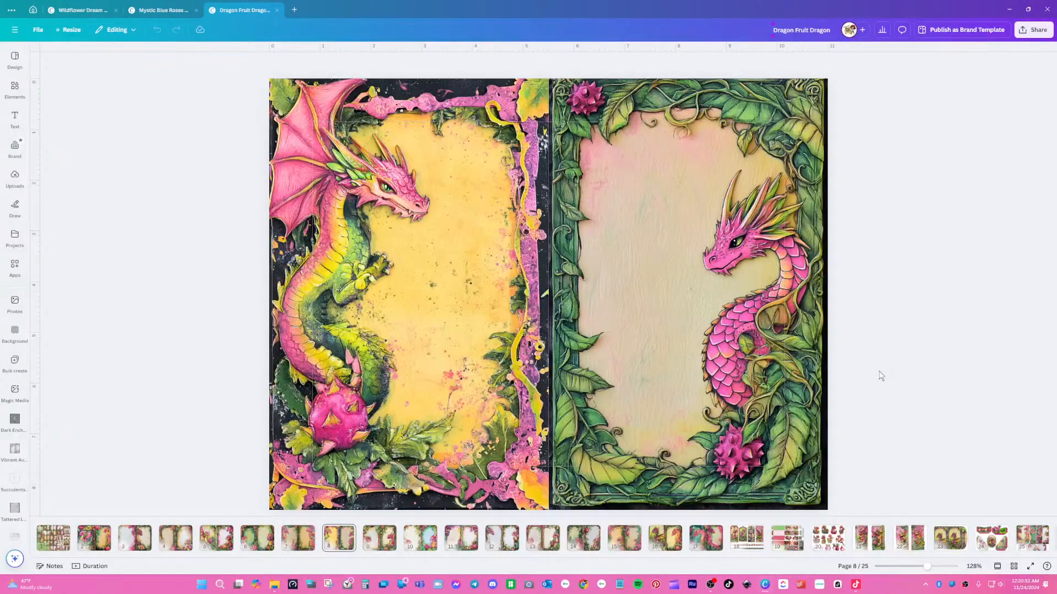
pyautogui.press('pagedown')
pyautogui.press('pagedown')
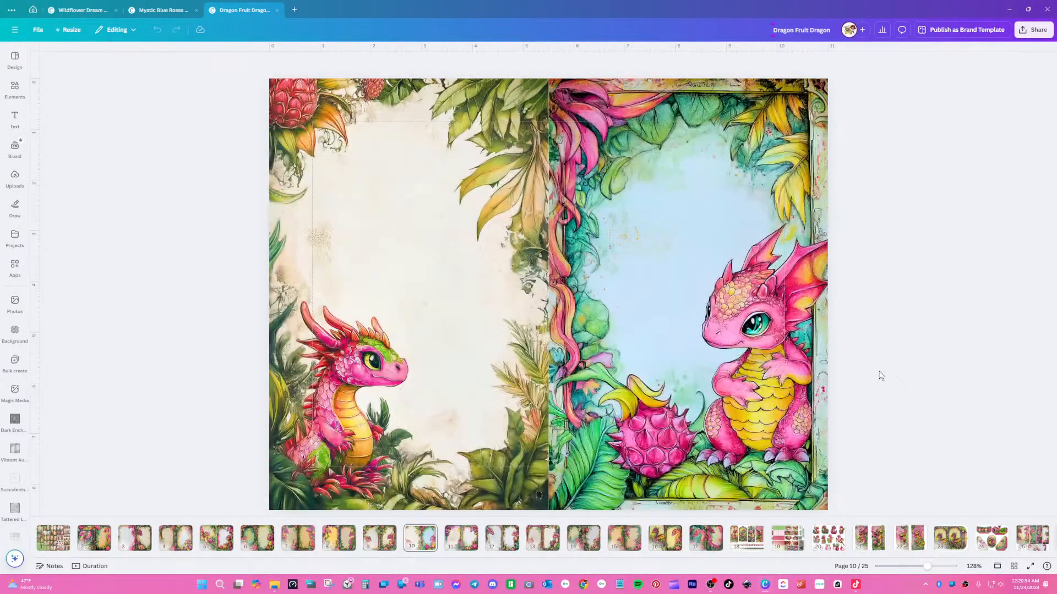
pyautogui.press('pagedown')
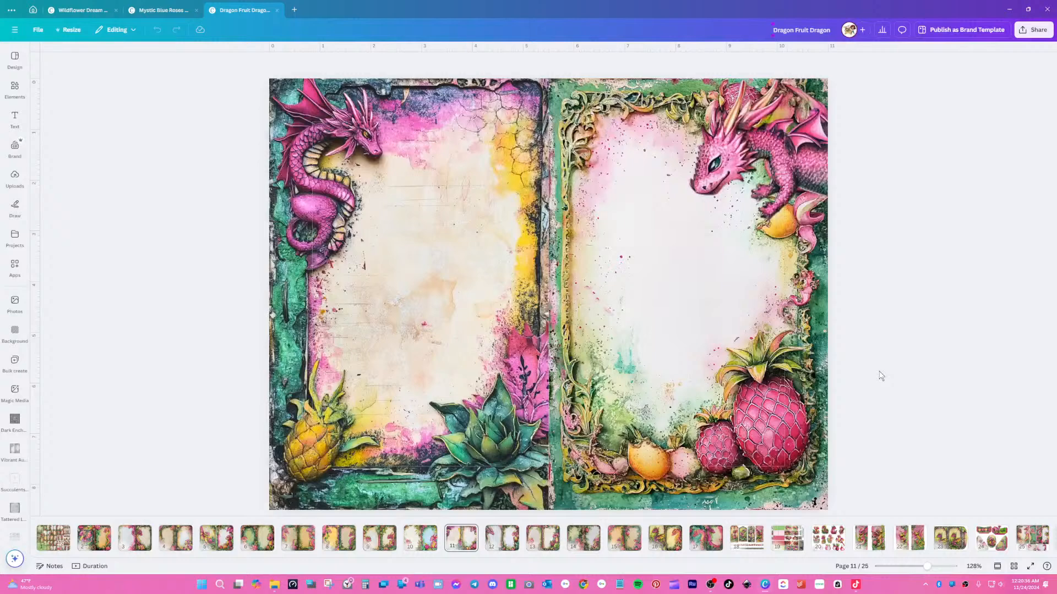
pyautogui.press('pagedown')
pyautogui.press('pagedown')
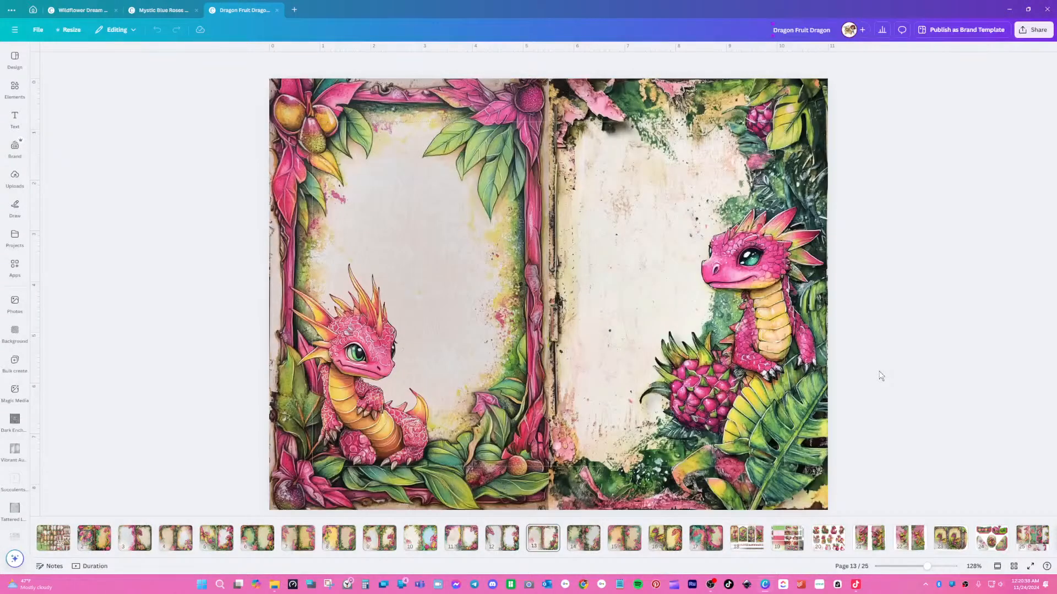
pyautogui.press('pagedown')
pyautogui.press('pagedown')
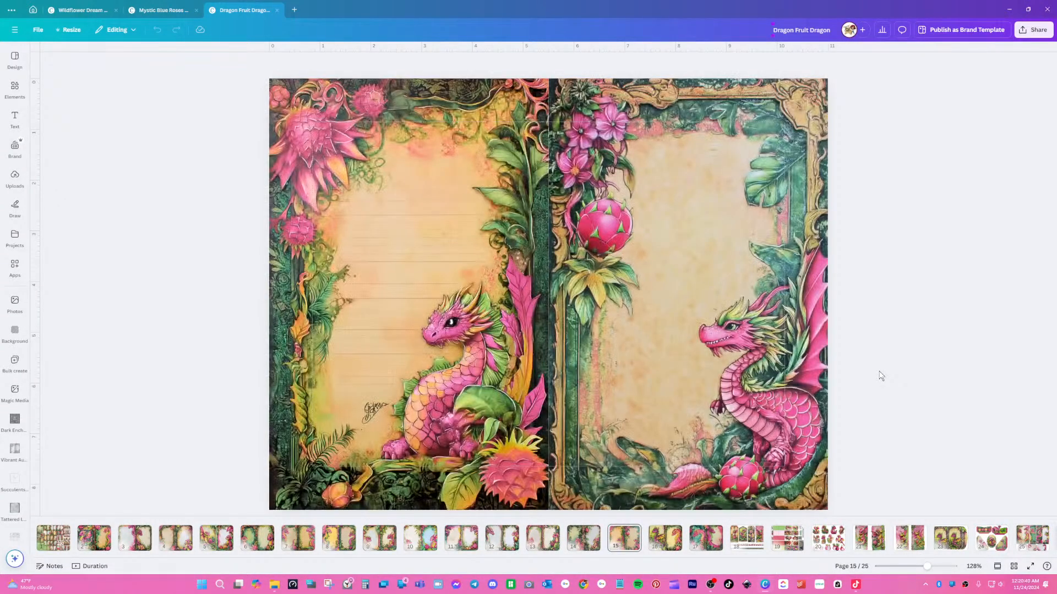
pyautogui.press('pagedown')
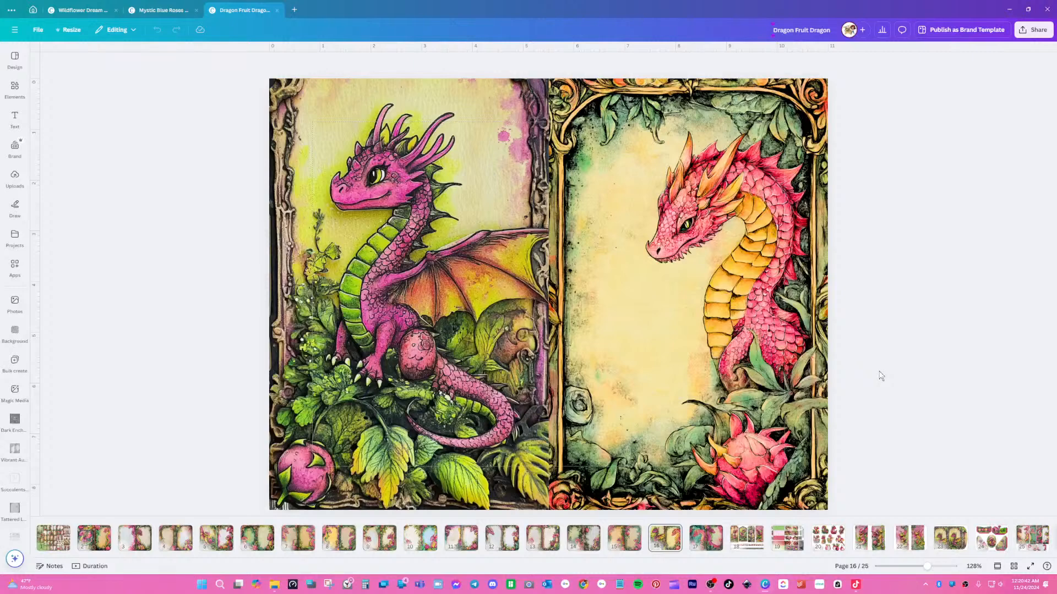
pyautogui.press('pagedown')
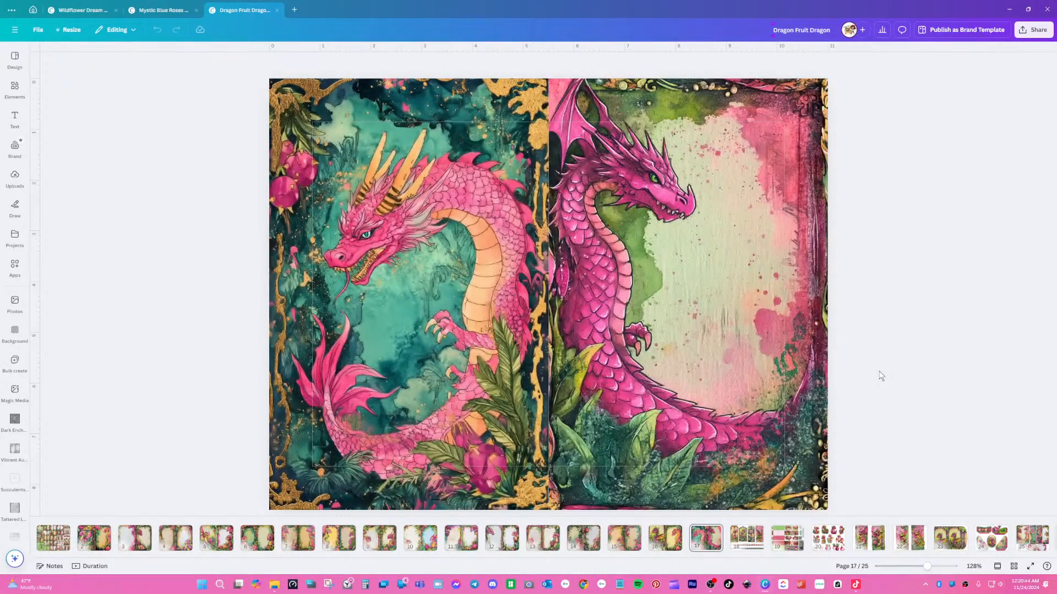
# - Page through the Dragon Fruit Dragon extras, from page 18 to page 25, to review the tags, hidden paper clips, cutouts and envelope sheets
pyautogui.press('pagedown')
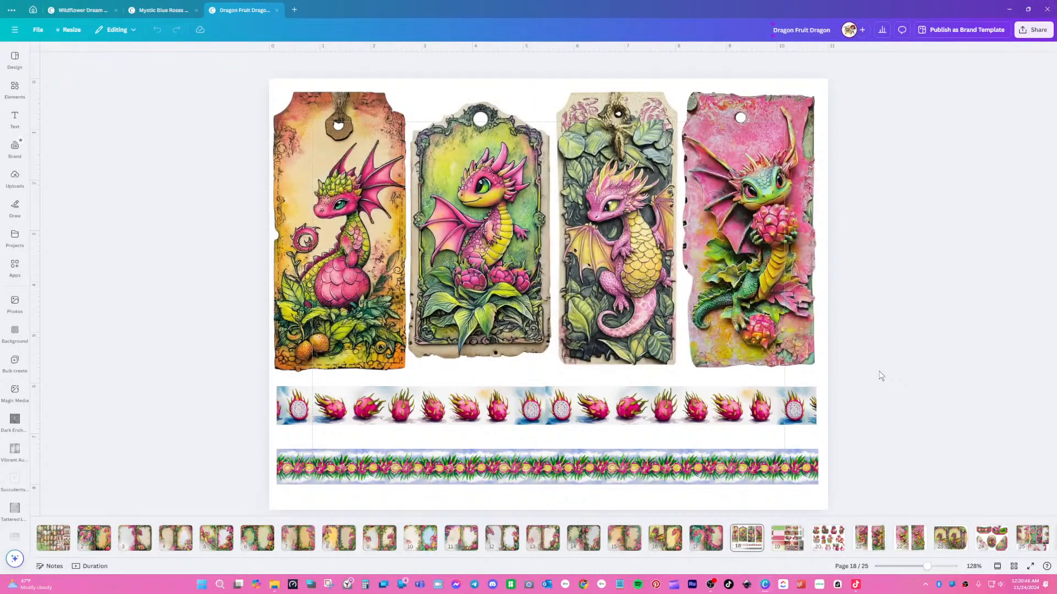
pyautogui.press('pagedown')
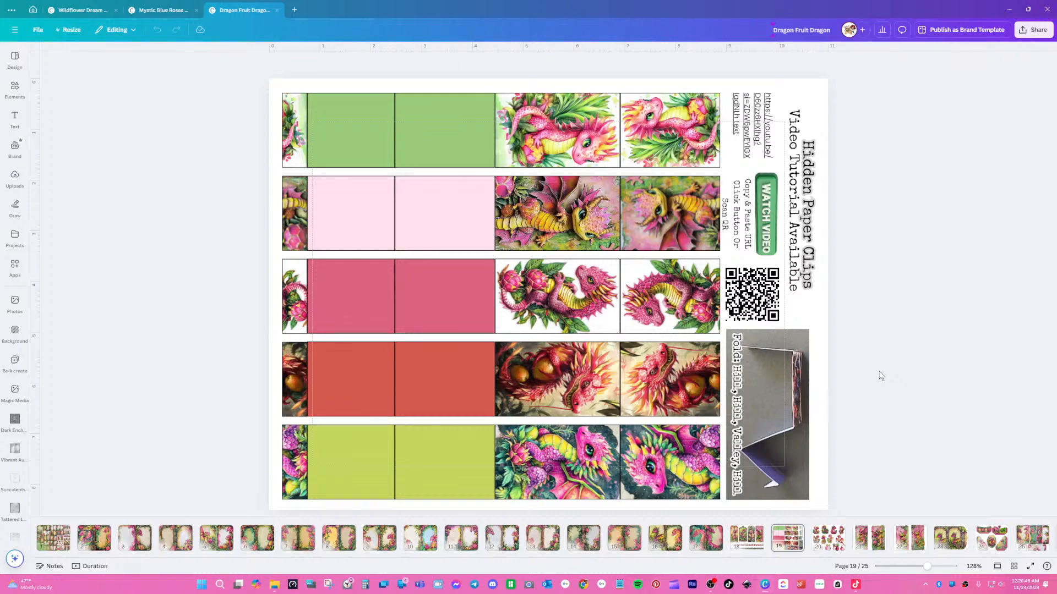
pyautogui.press('pagedown')
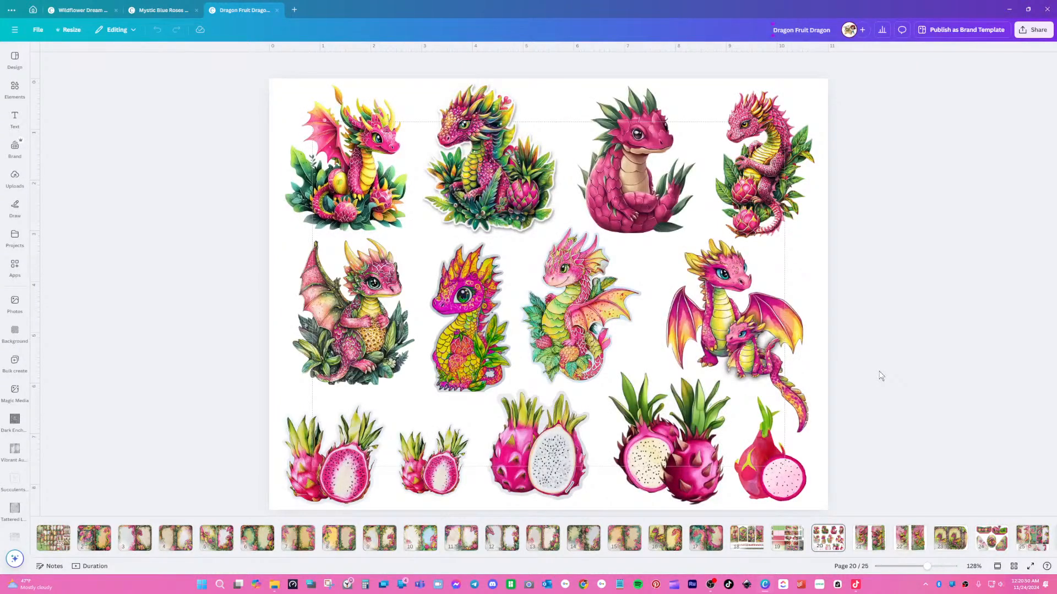
pyautogui.press('pagedown')
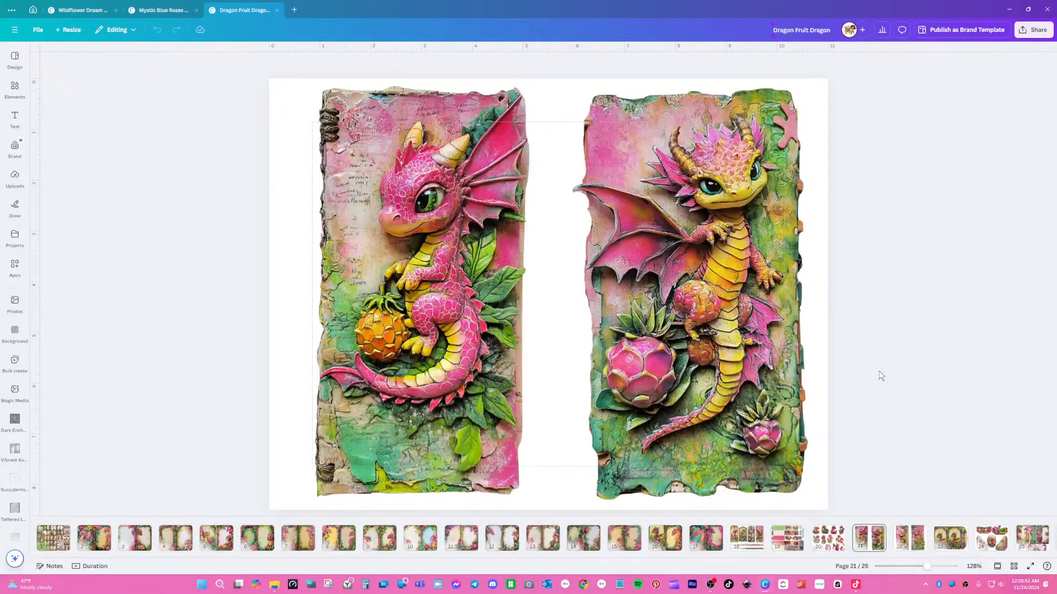
pyautogui.press('pagedown')
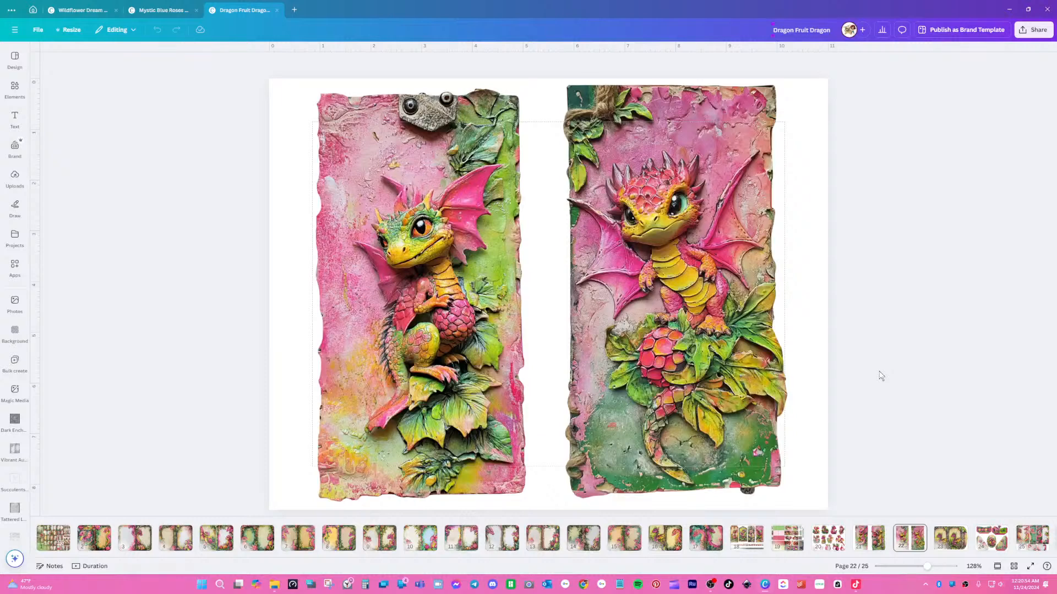
pyautogui.press('pagedown')
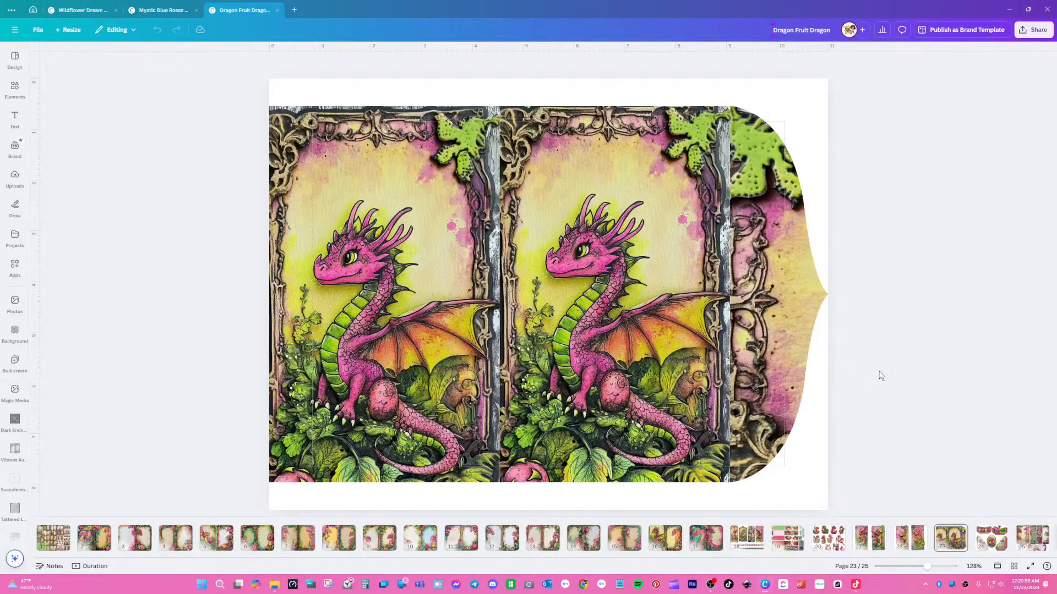
pyautogui.press('pagedown')
pyautogui.press('pagedown')
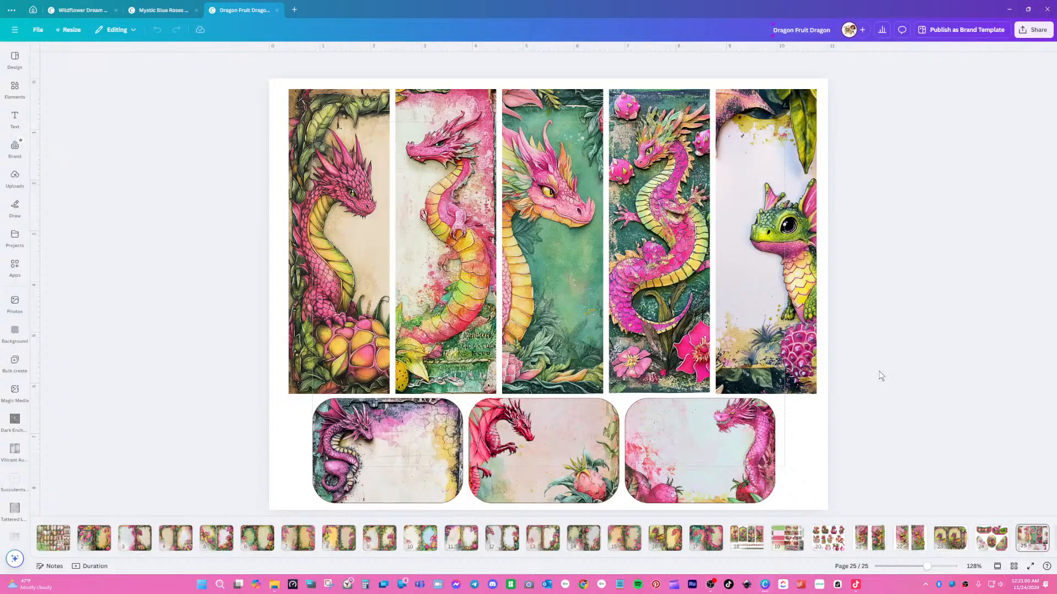
# - Open the Tattered Painted Lace design from the home page's recent designs and expand its preview into a full editor tab
pyautogui.click(33, 10)
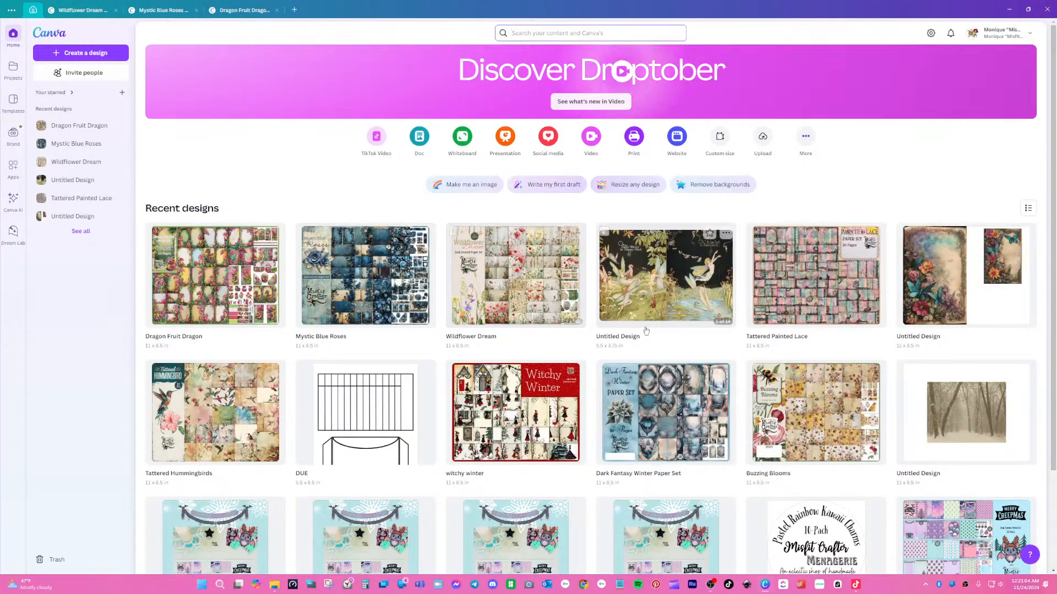
pyautogui.click(821, 305)
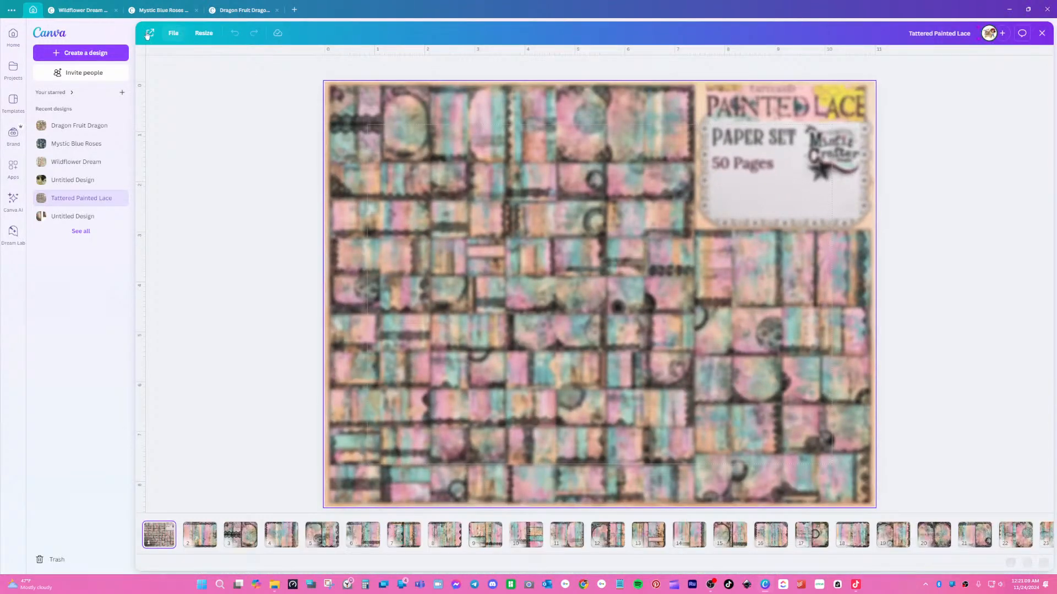
pyautogui.click(149, 33)
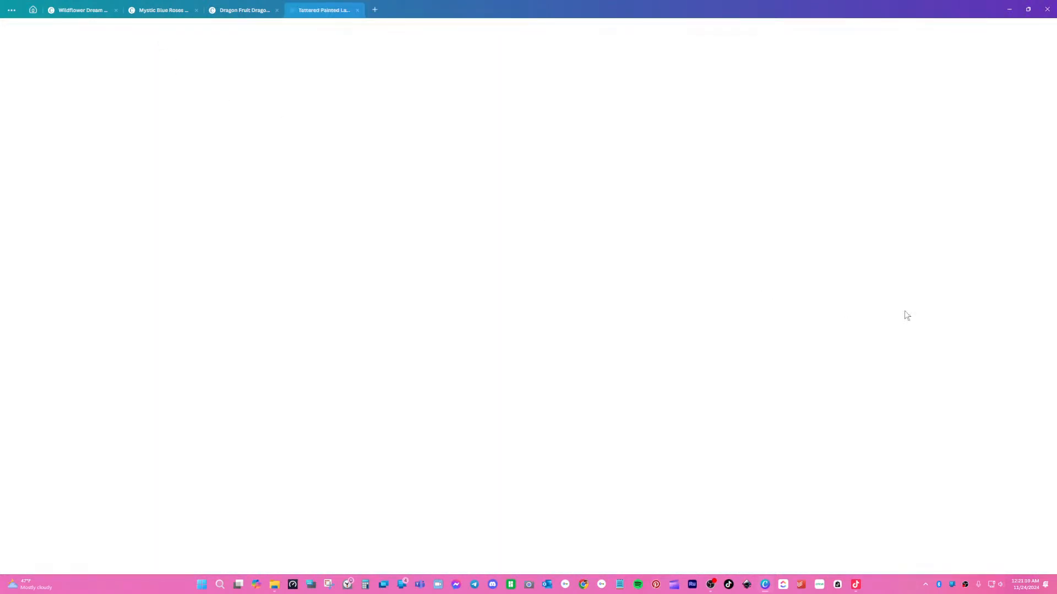
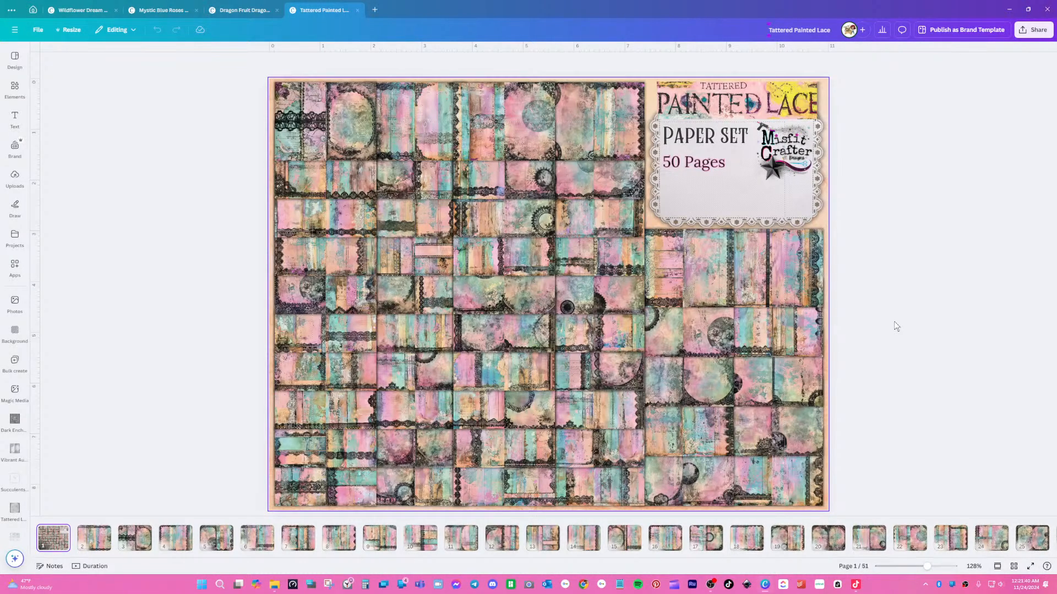
# - Page through the Tattered Painted Lace design from the cover to page 16, and show all its pages in a grid overview
pyautogui.scroll(-1, 895, 326)
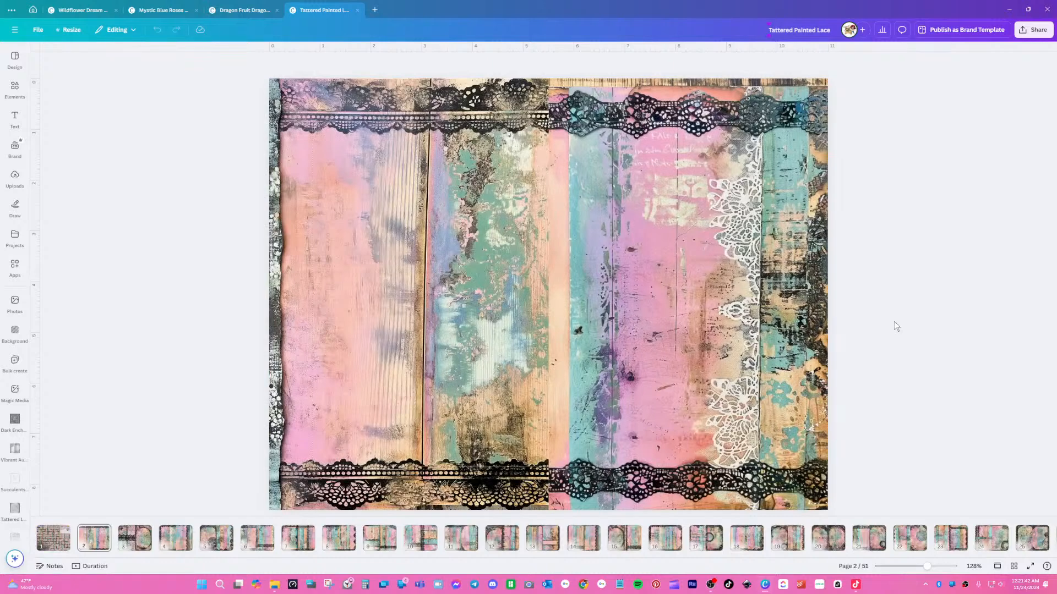
pyautogui.scroll(-1, 895, 326)
pyautogui.scroll(-1, 896, 326)
pyautogui.scroll(-1, 895, 326)
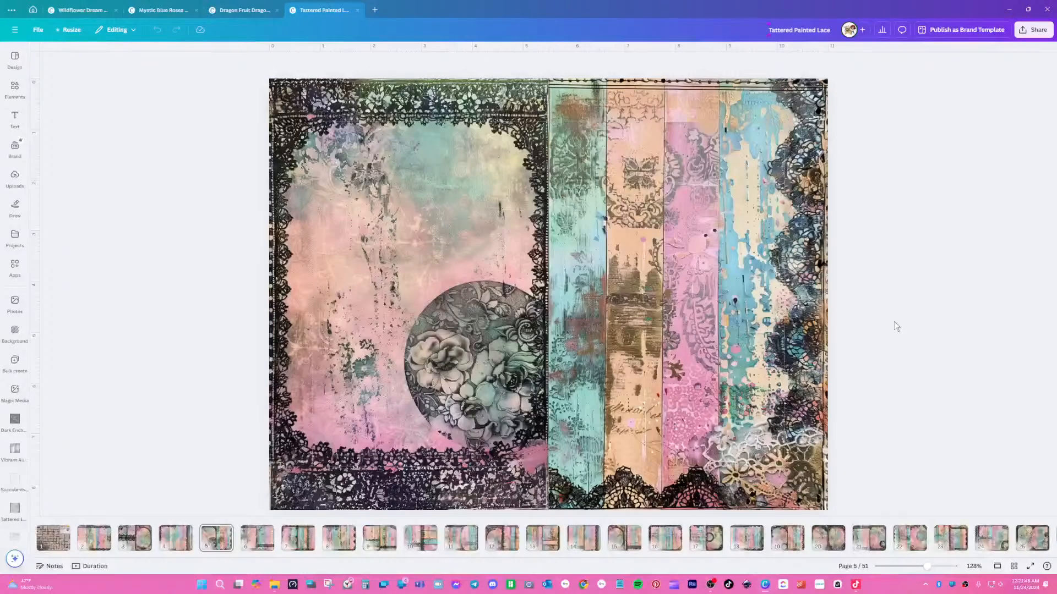
pyautogui.scroll(-1, 895, 326)
pyautogui.scroll(-1, 895, 326)
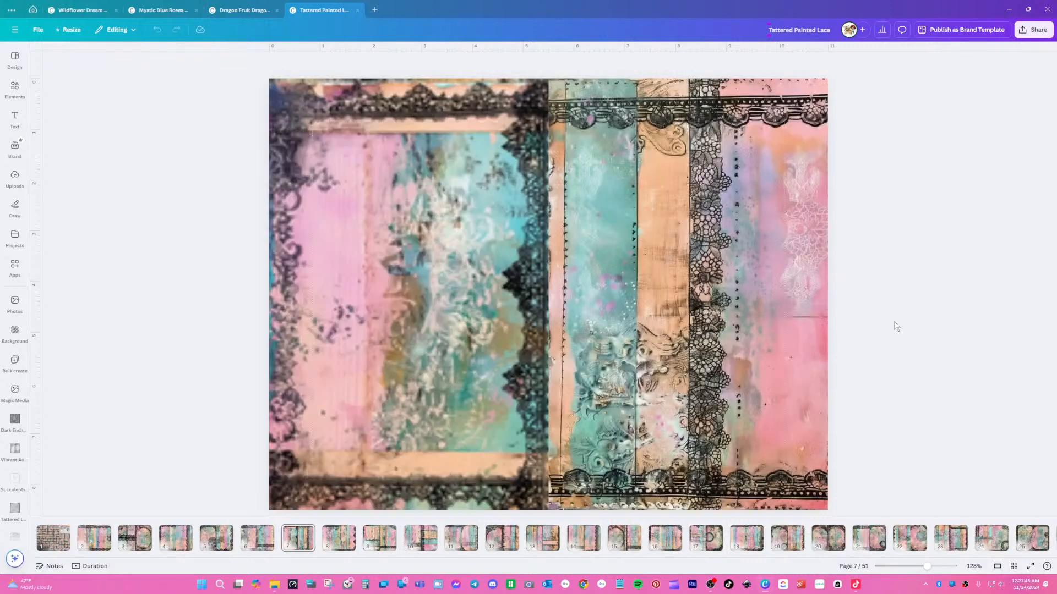
pyautogui.scroll(-1, 895, 326)
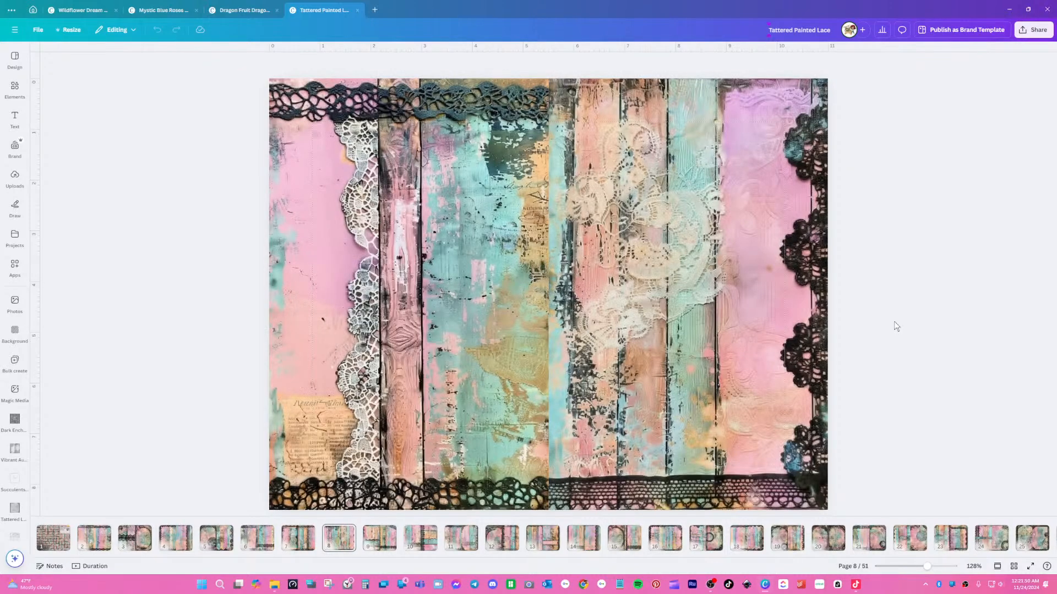
pyautogui.scroll(-1, 895, 326)
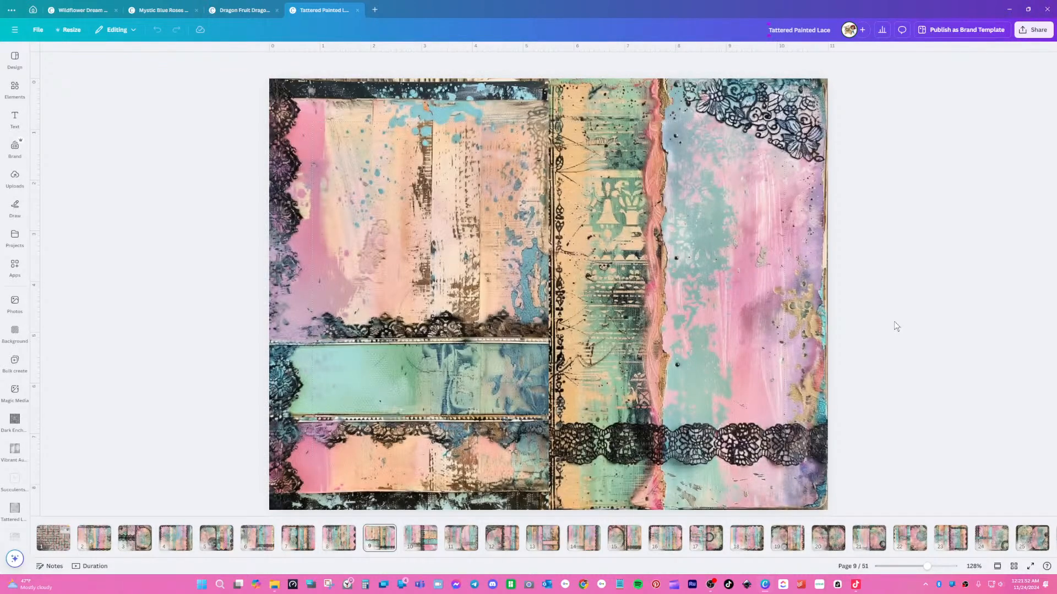
pyautogui.scroll(-1, 895, 326)
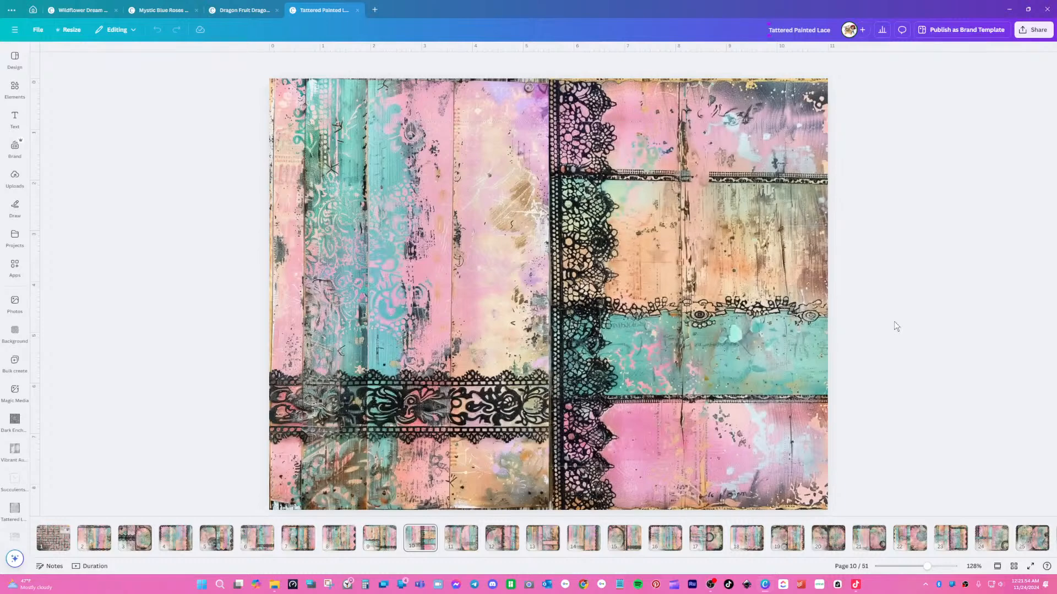
pyautogui.scroll(-1, 895, 326)
pyautogui.scroll(-1, 896, 326)
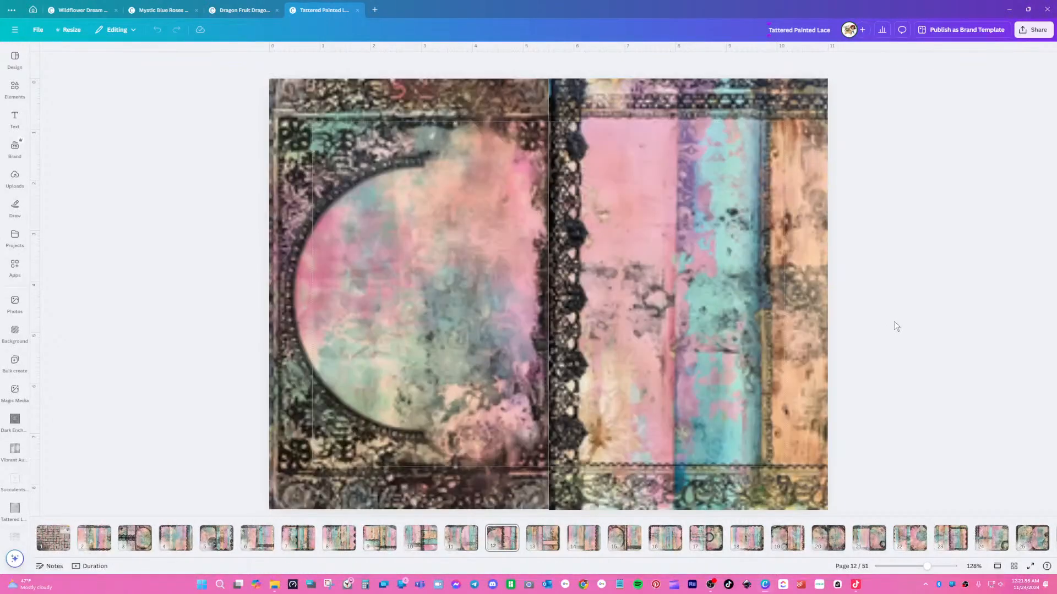
pyautogui.scroll(-1, 896, 327)
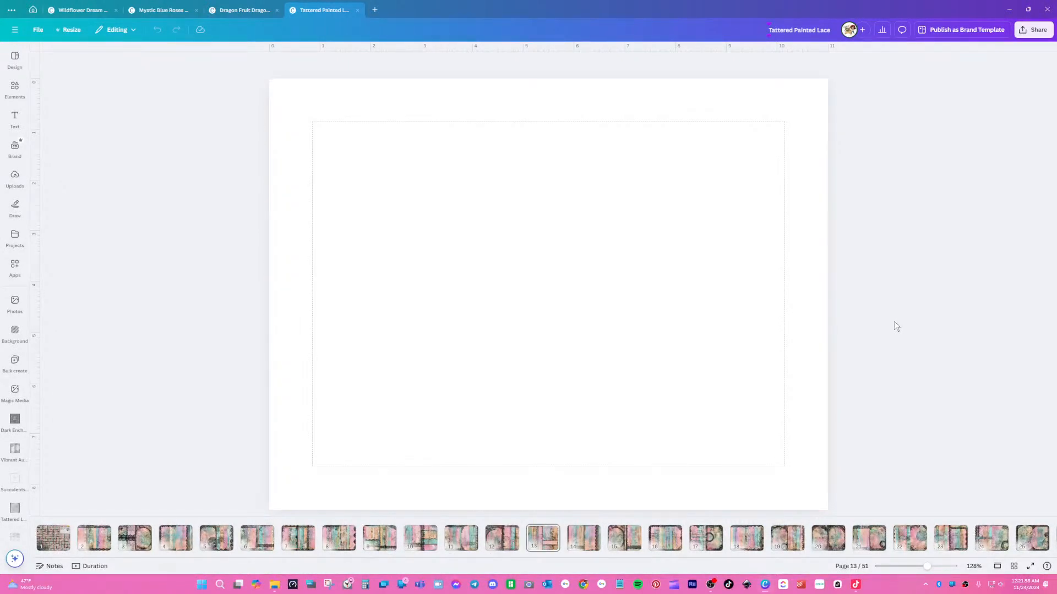
pyautogui.scroll(-1, 896, 327)
pyautogui.scroll(-1, 896, 327)
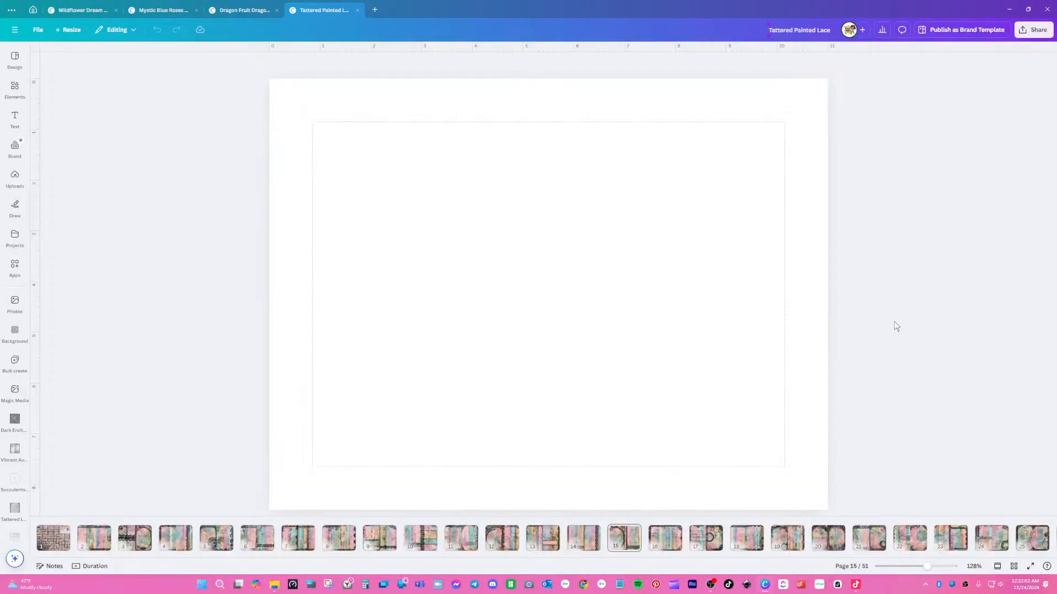
pyautogui.scroll(-1, 896, 326)
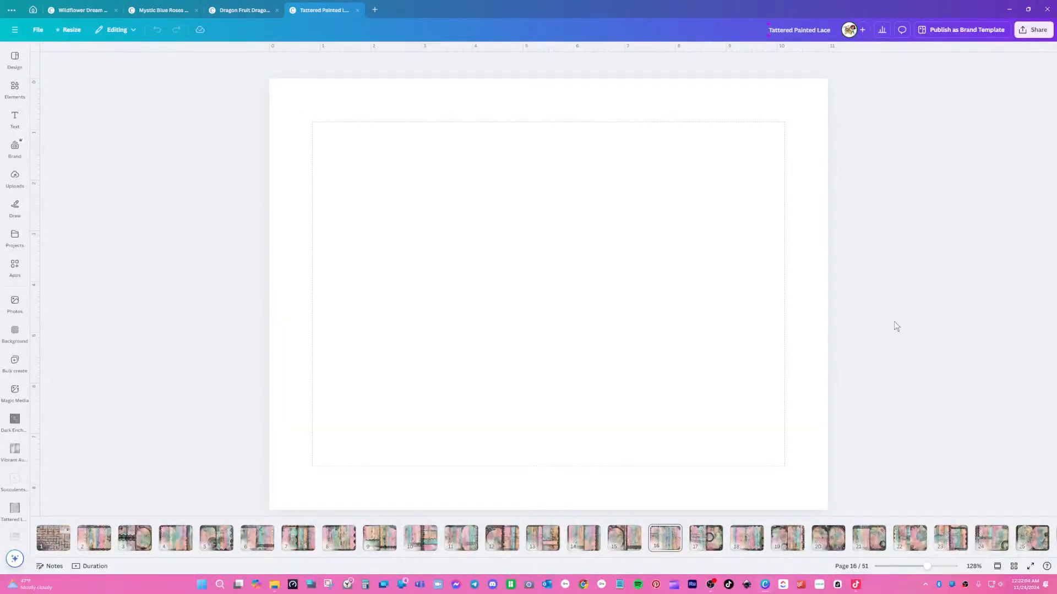
pyautogui.click(1014, 567)
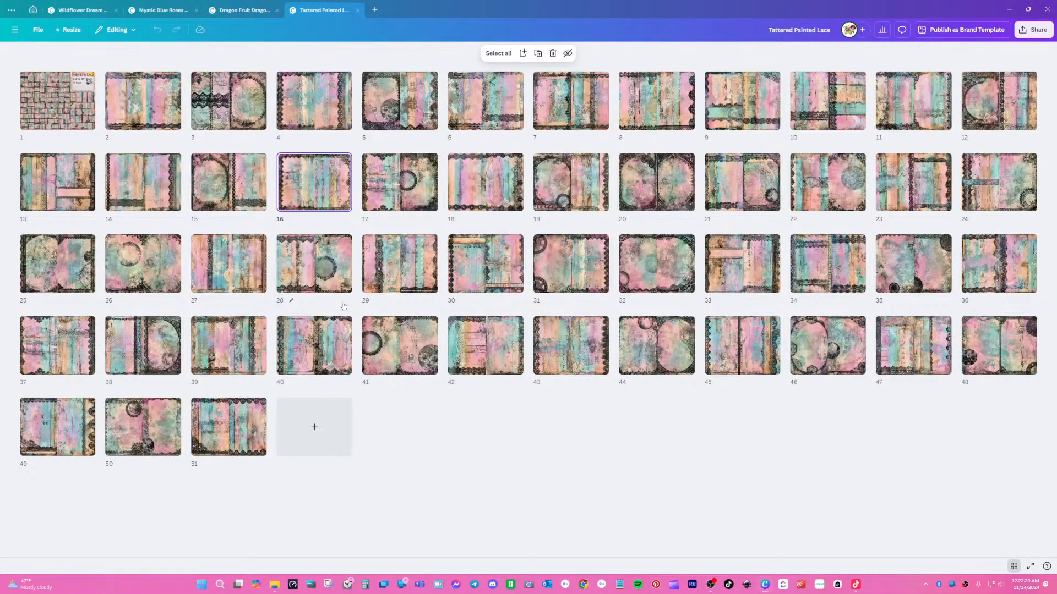
# - Open the Tattered Hummingbirds design from the home page's recent designs in a full editor tab
pyautogui.click(33, 11)
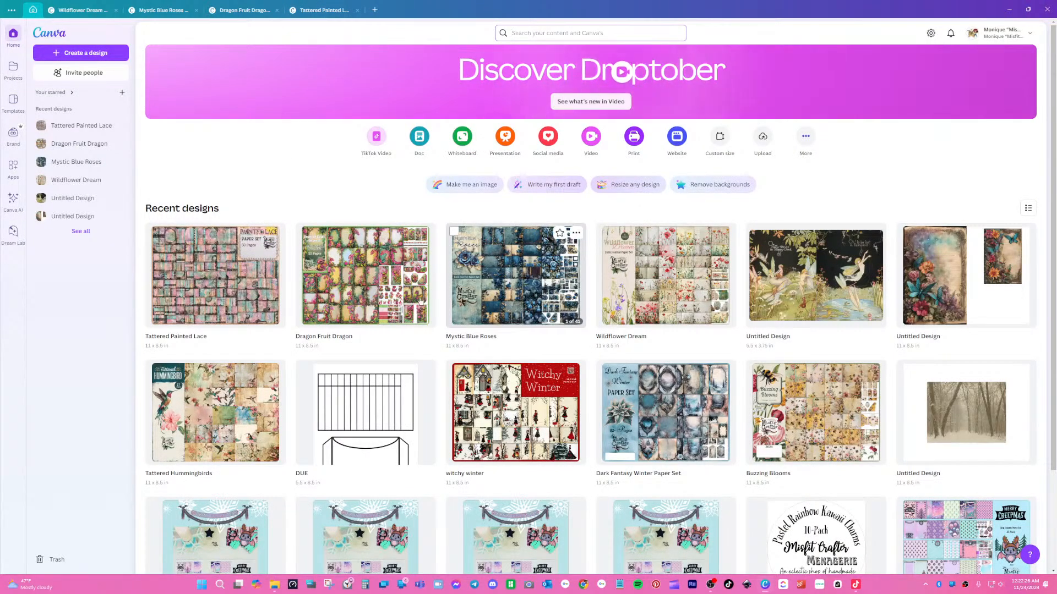
pyautogui.click(249, 408)
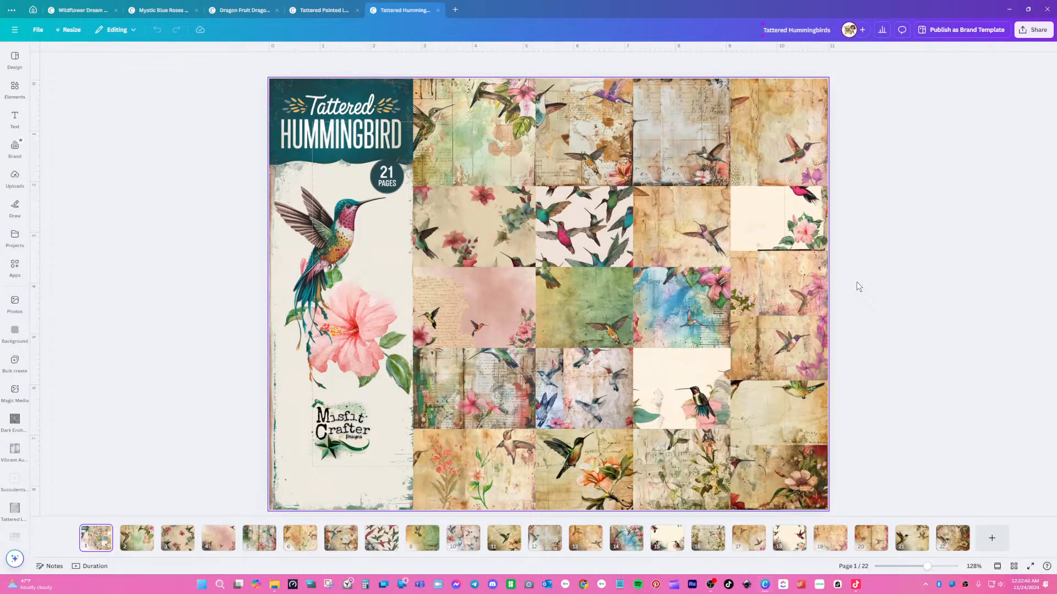
# - Page through the Tattered Hummingbirds design from the cover to page 22 to review each hummingbird paper
pyautogui.press('pagedown')
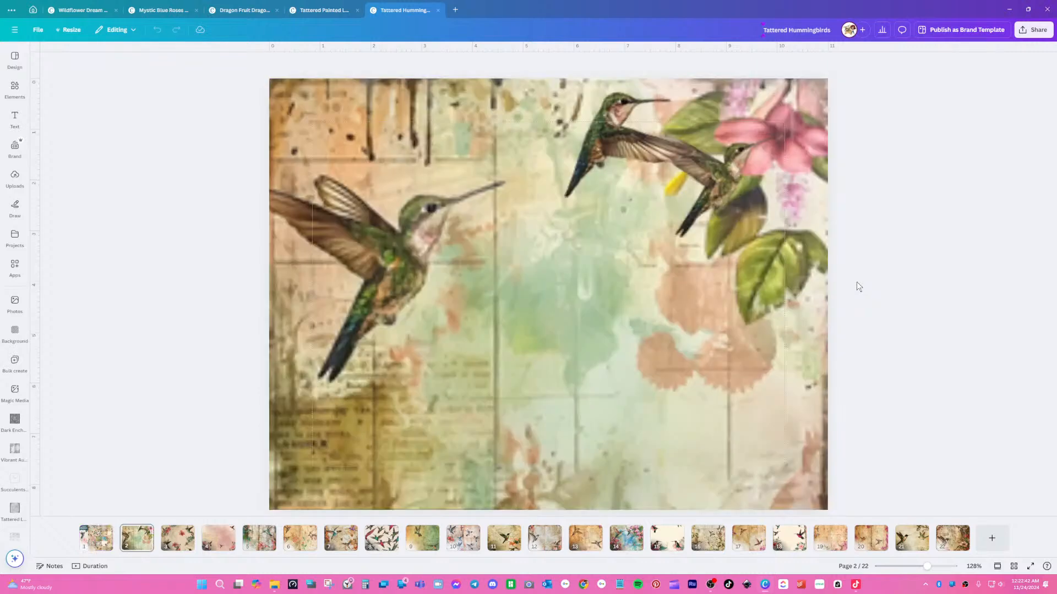
pyautogui.press('pagedown')
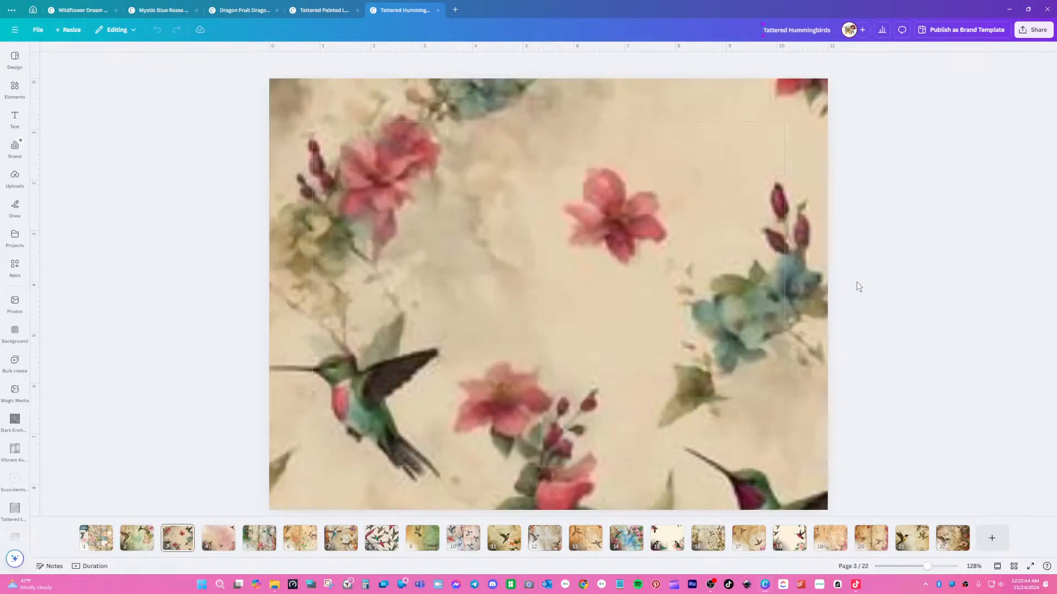
pyautogui.press('pagedown')
pyautogui.press('pagedown')
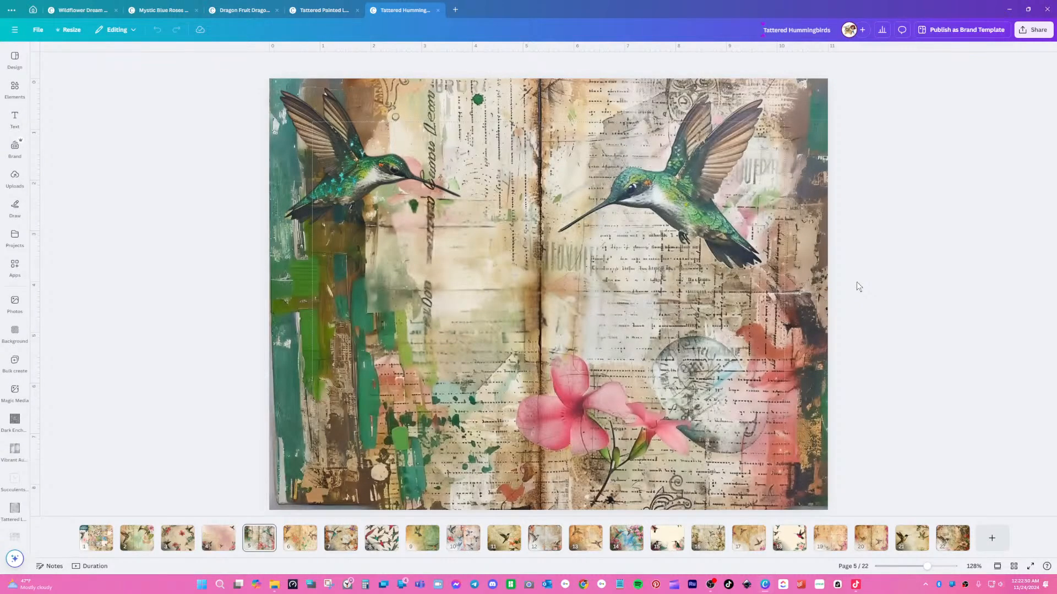
pyautogui.press('pagedown')
pyautogui.press('pagedown')
pyautogui.press('pagedown')
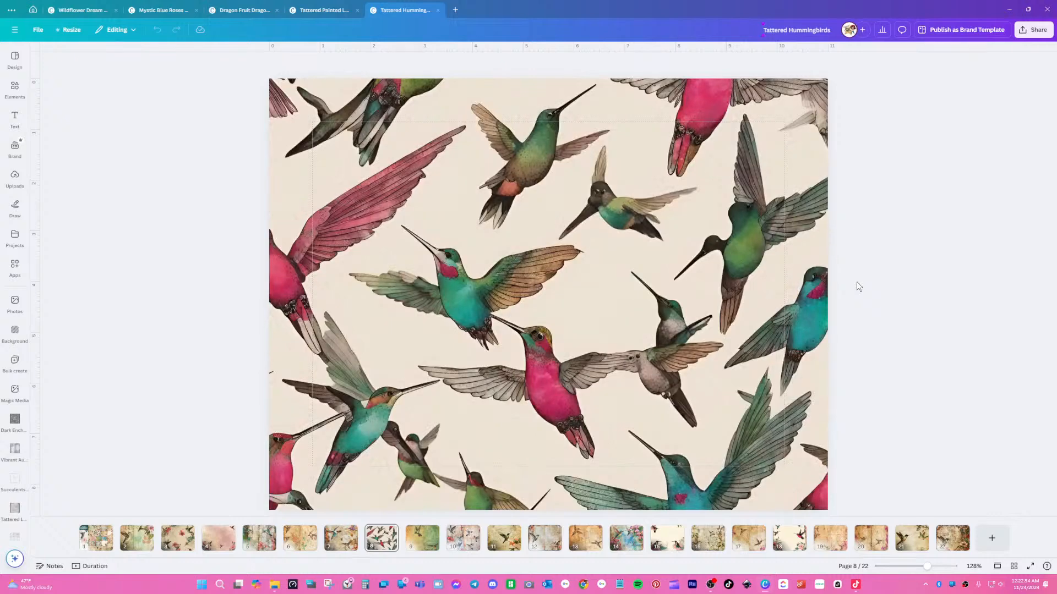
pyautogui.press('pagedown')
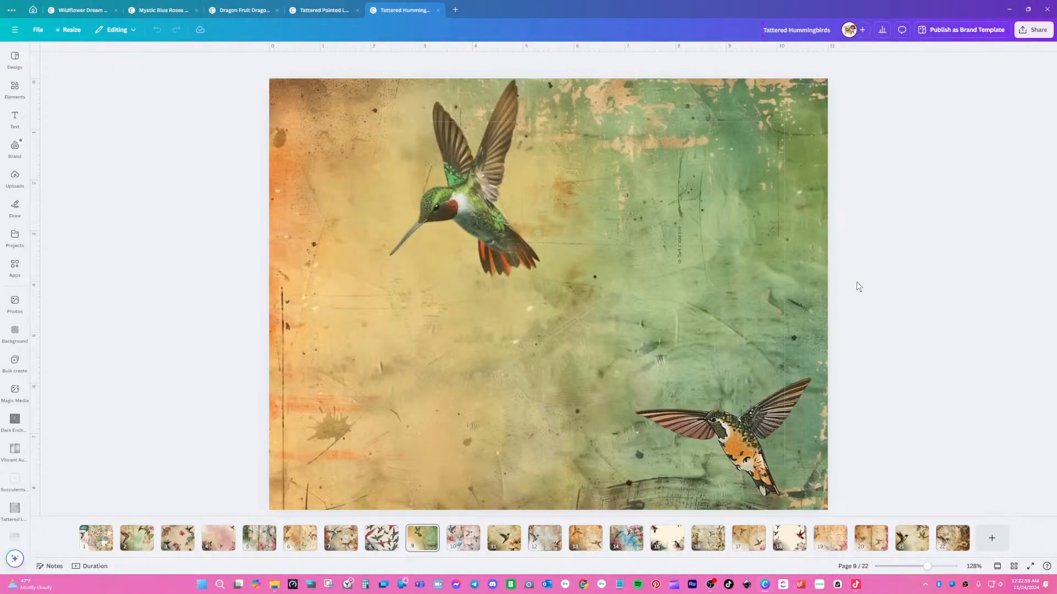
pyautogui.press('pagedown')
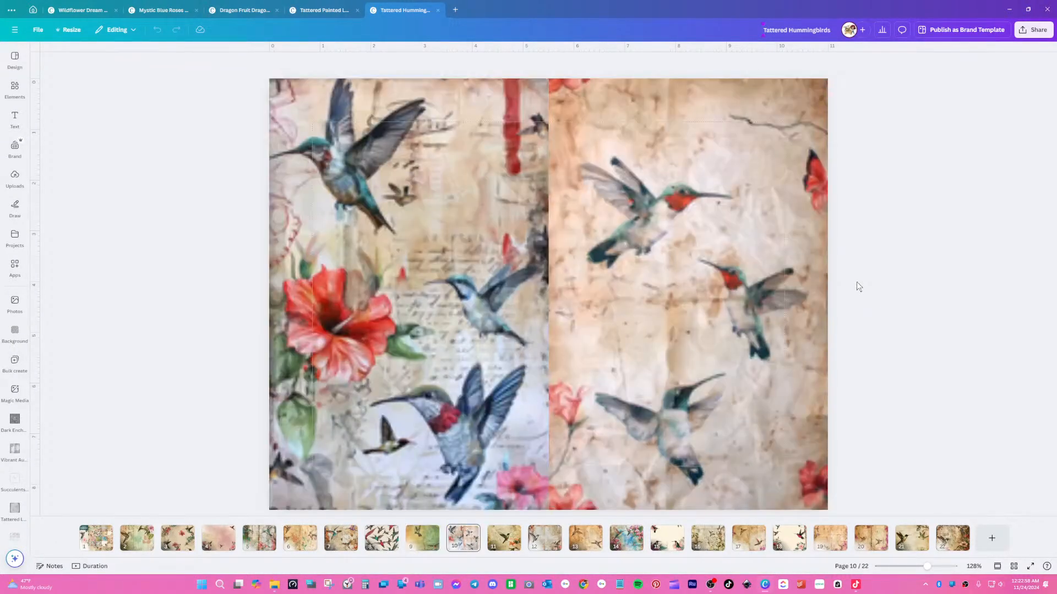
pyautogui.press('pagedown')
pyautogui.press('pagedown')
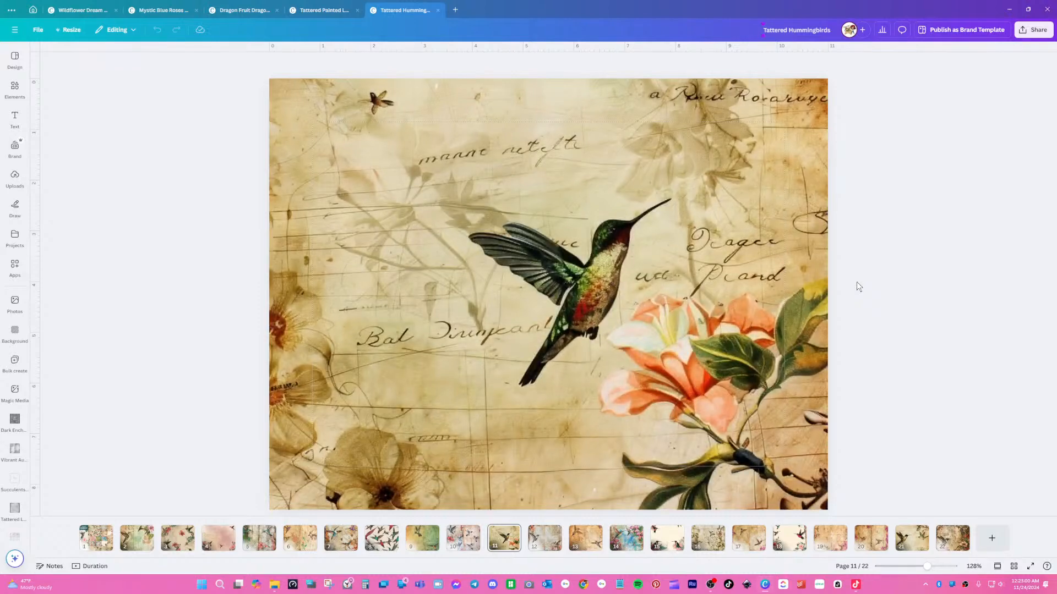
pyautogui.press('pagedown')
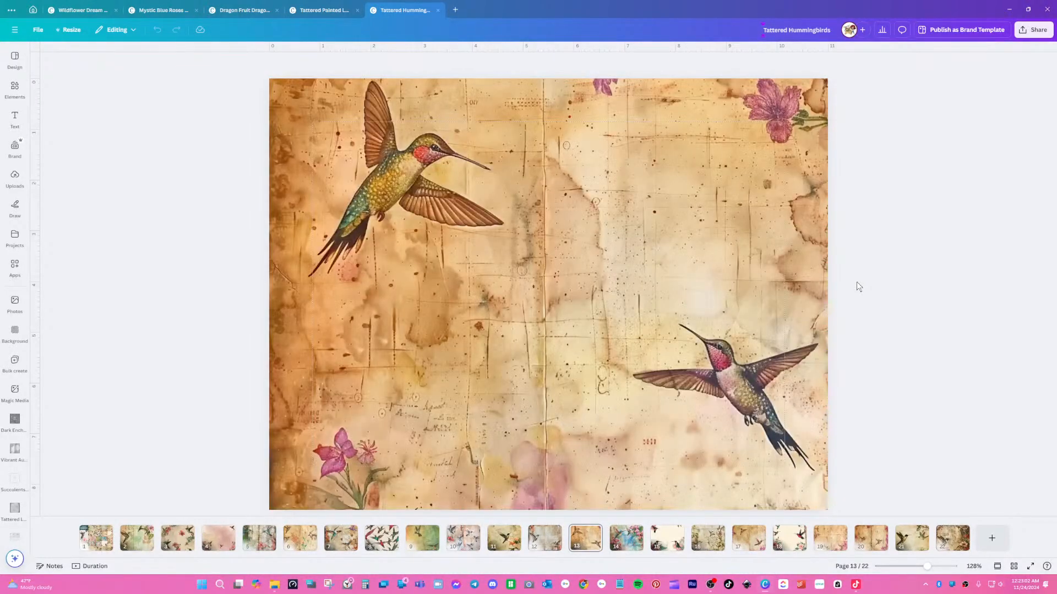
pyautogui.press('pagedown')
pyautogui.press('pagedown')
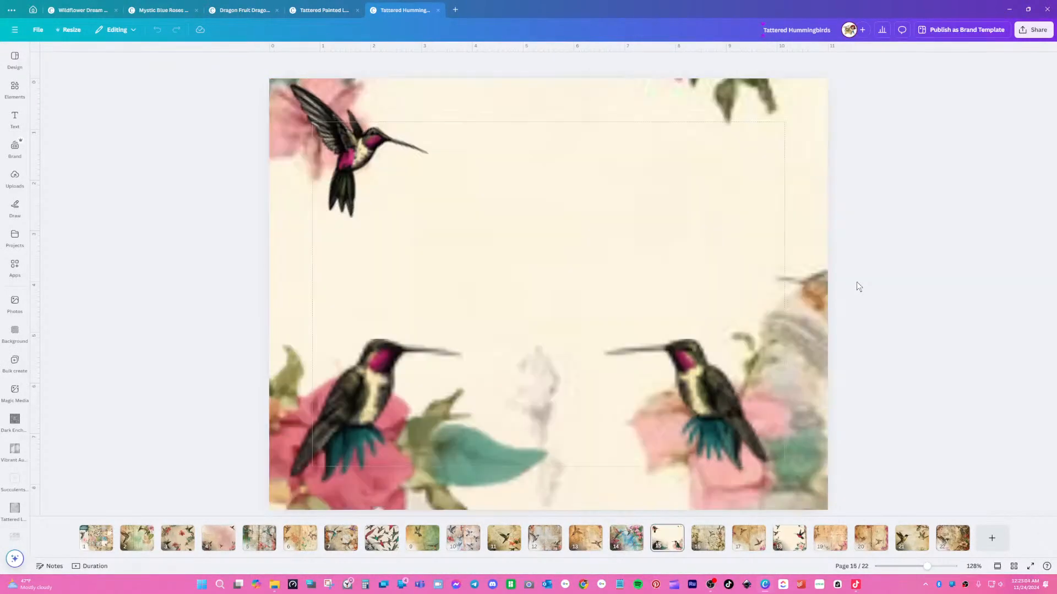
pyautogui.press('pagedown')
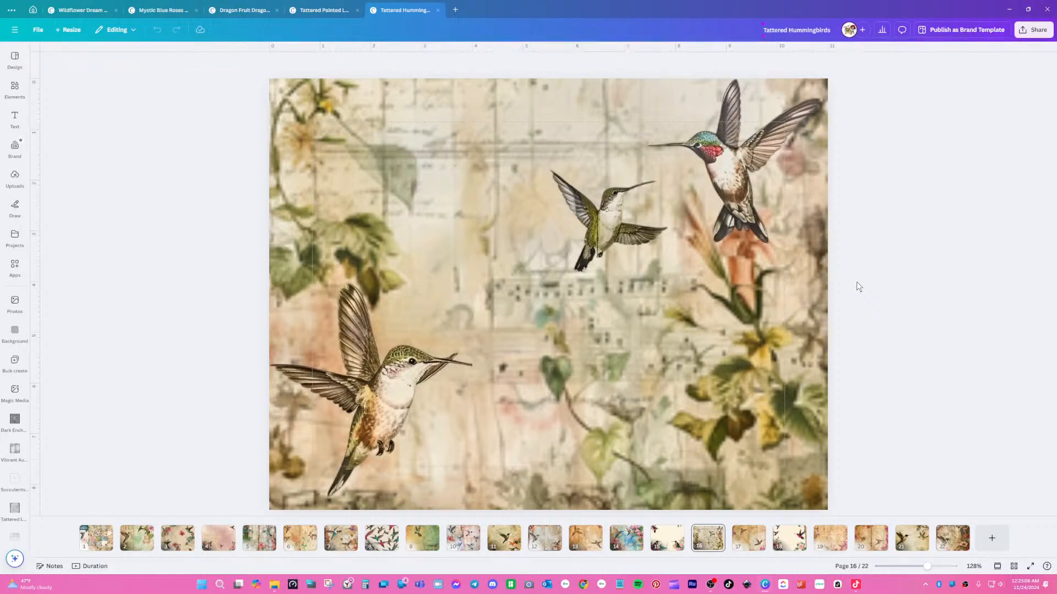
pyautogui.press('pagedown')
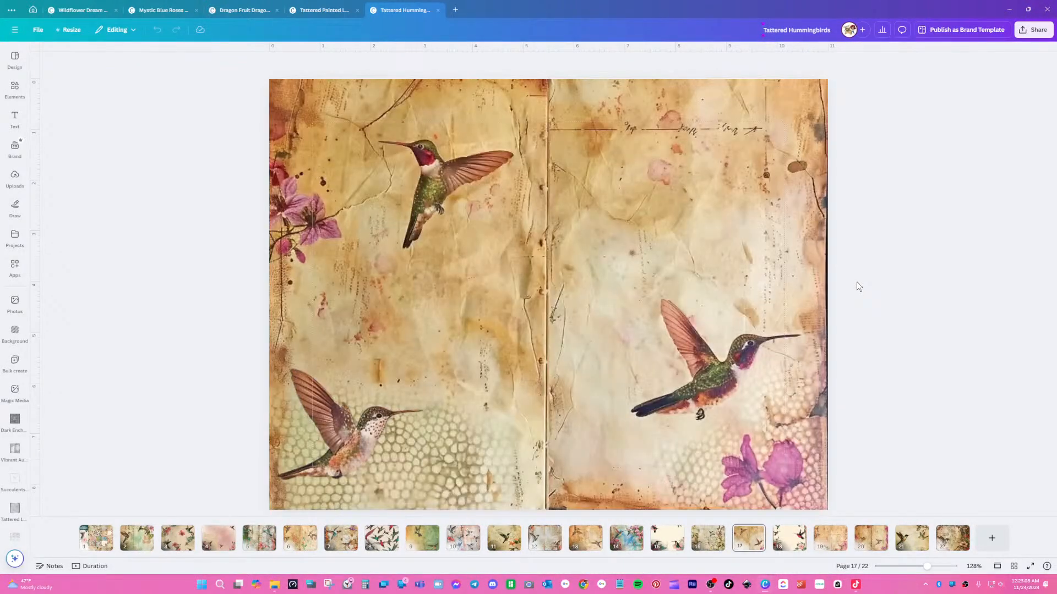
pyautogui.press('pagedown')
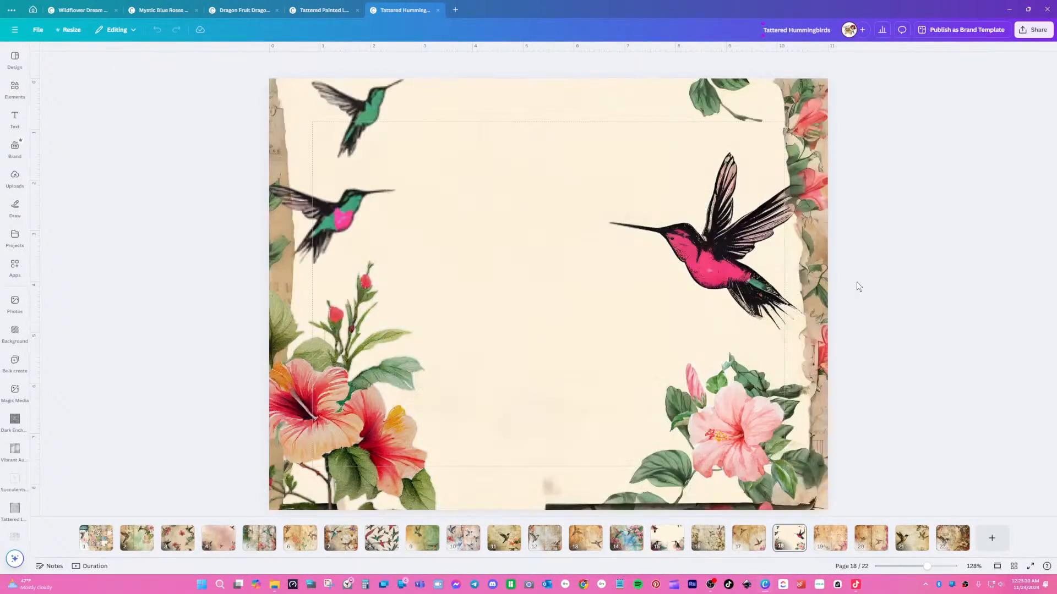
pyautogui.press('pagedown')
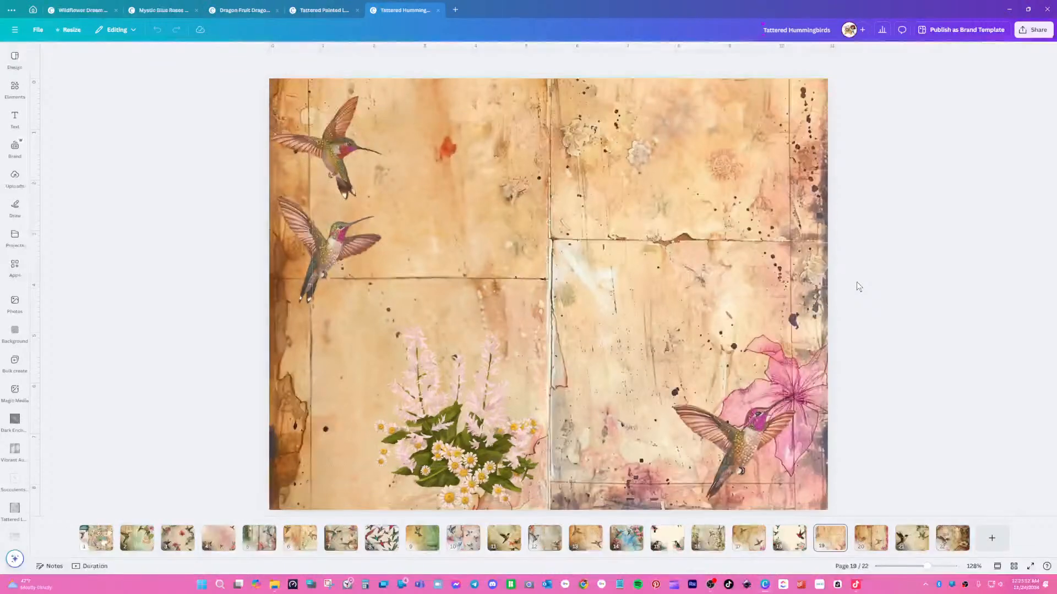
pyautogui.press('pagedown')
pyautogui.press('pagedown')
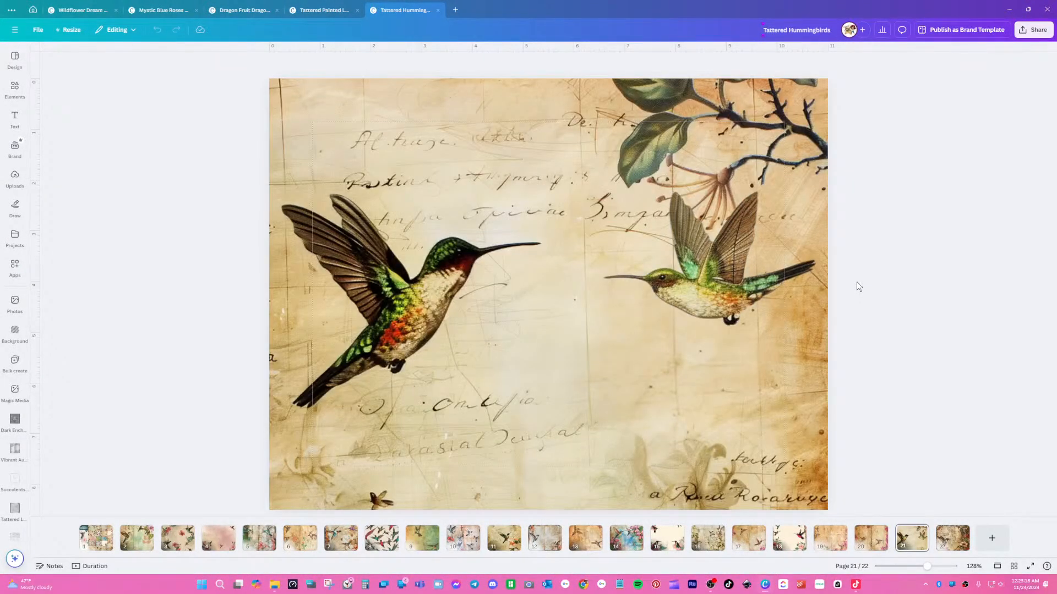
pyautogui.press('pagedown')
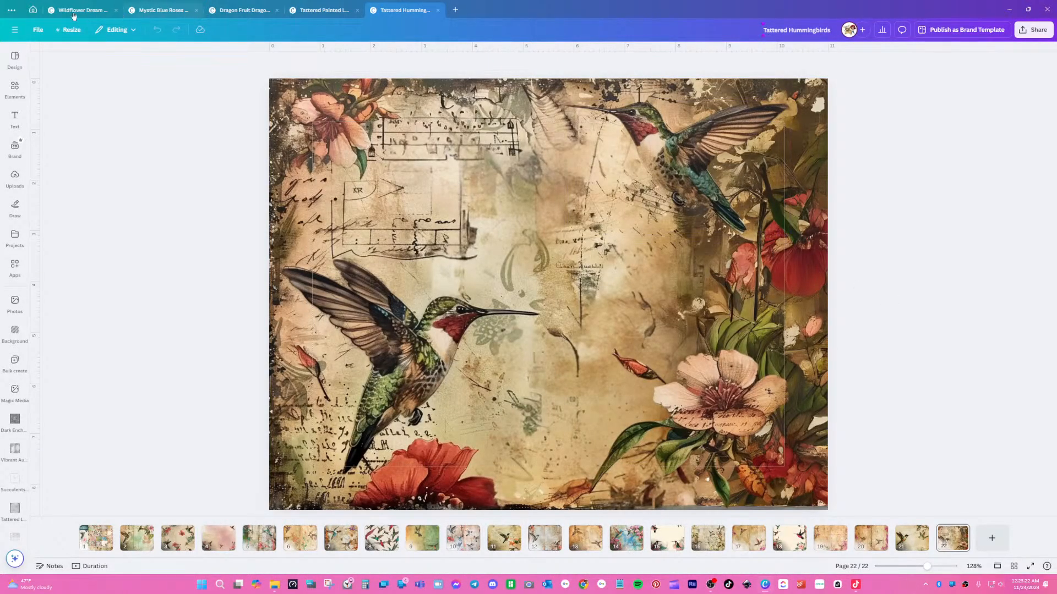
# - Open the witchy winter design from the home page's recent designs and expand its preview into a full editor tab
pyautogui.click(33, 10)
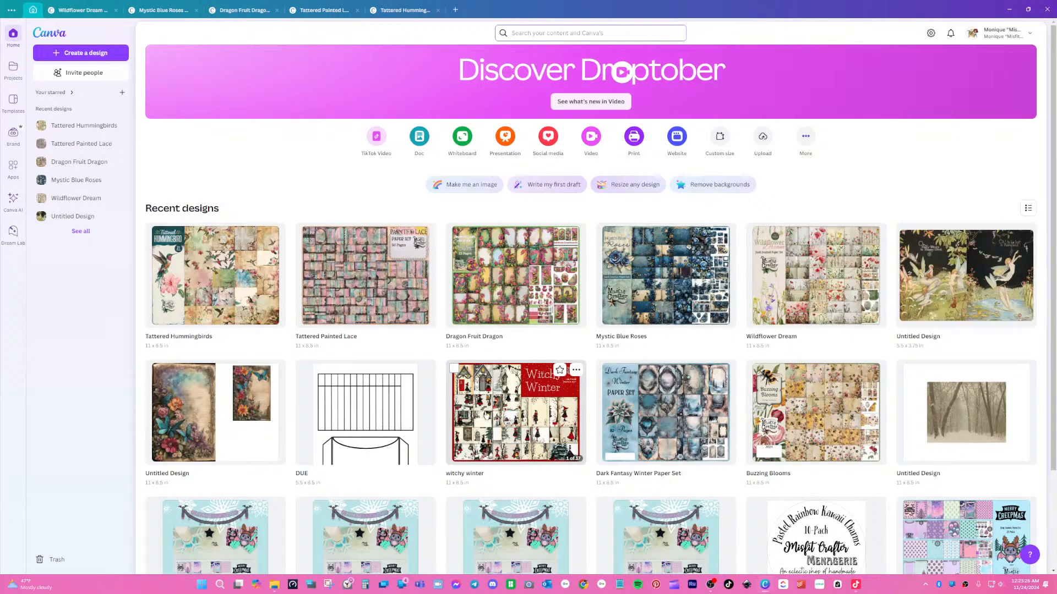
pyautogui.click(496, 417)
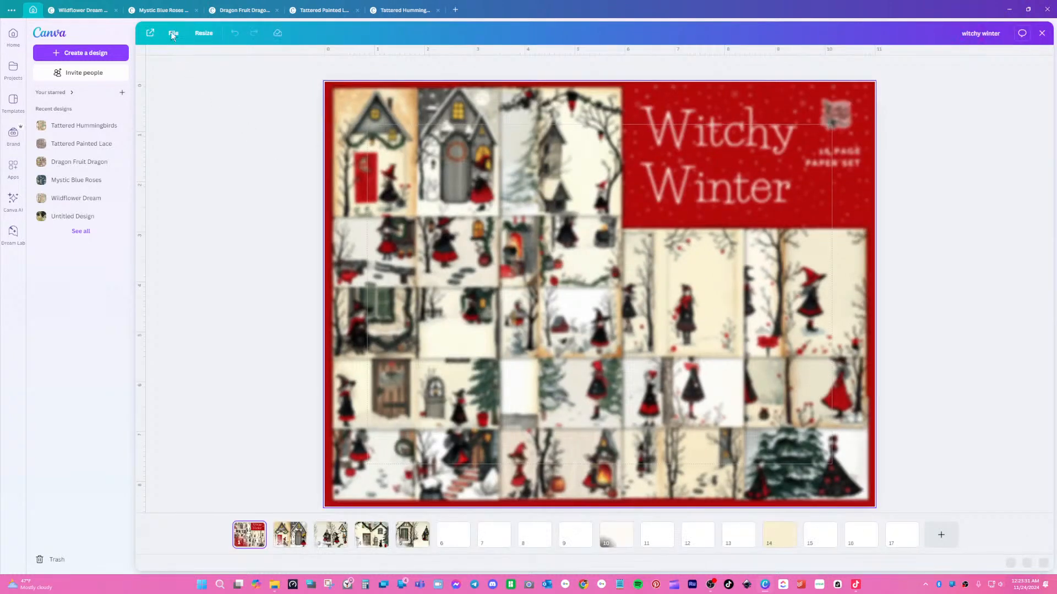
pyautogui.click(150, 33)
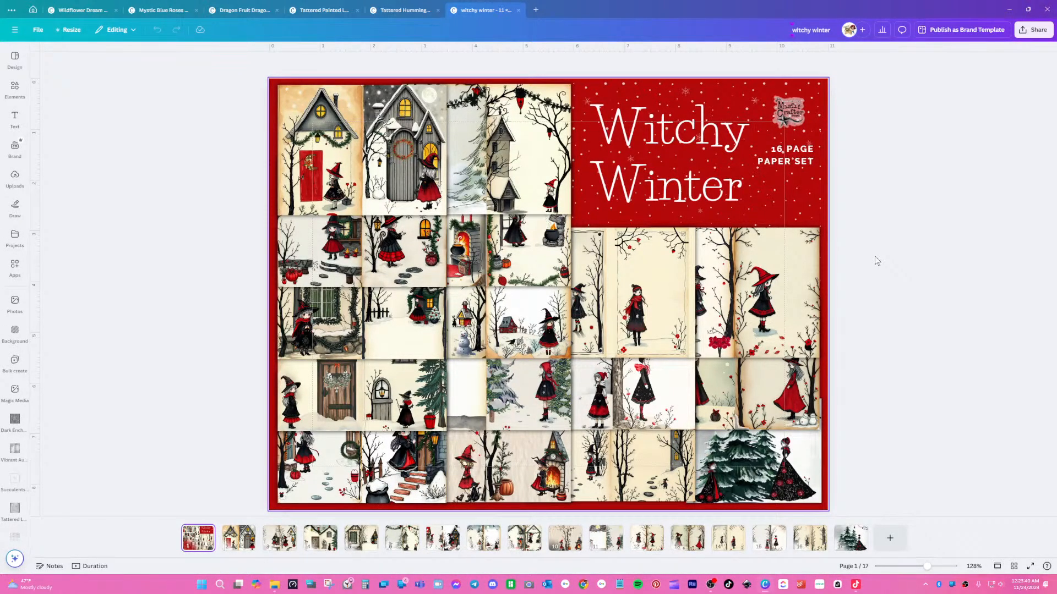
# - Page through the witchy winter design from the cover to page 17 to review each winter paper
pyautogui.press('pagedown')
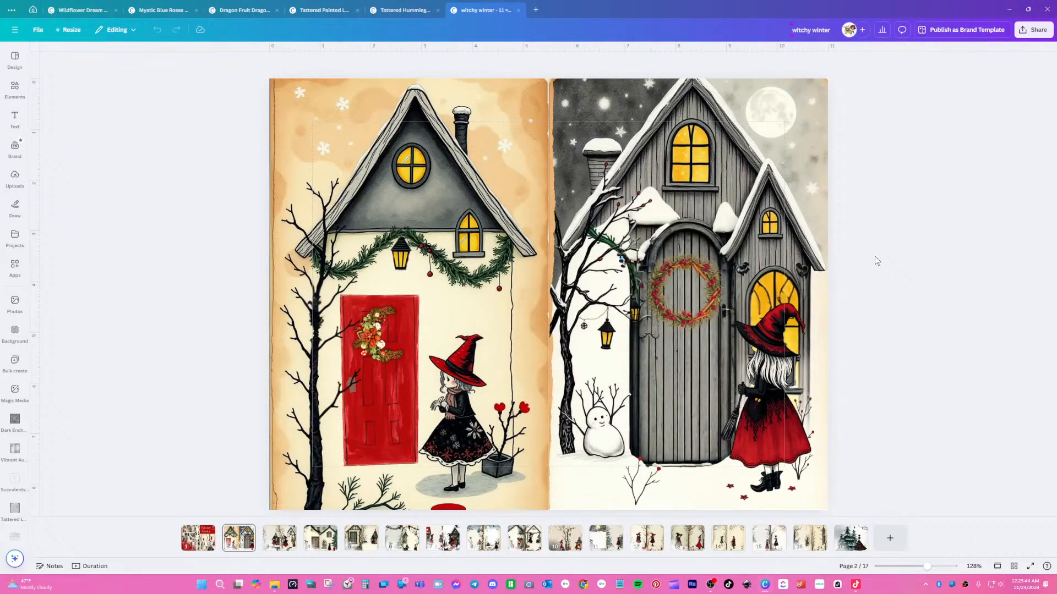
pyautogui.press('pagedown')
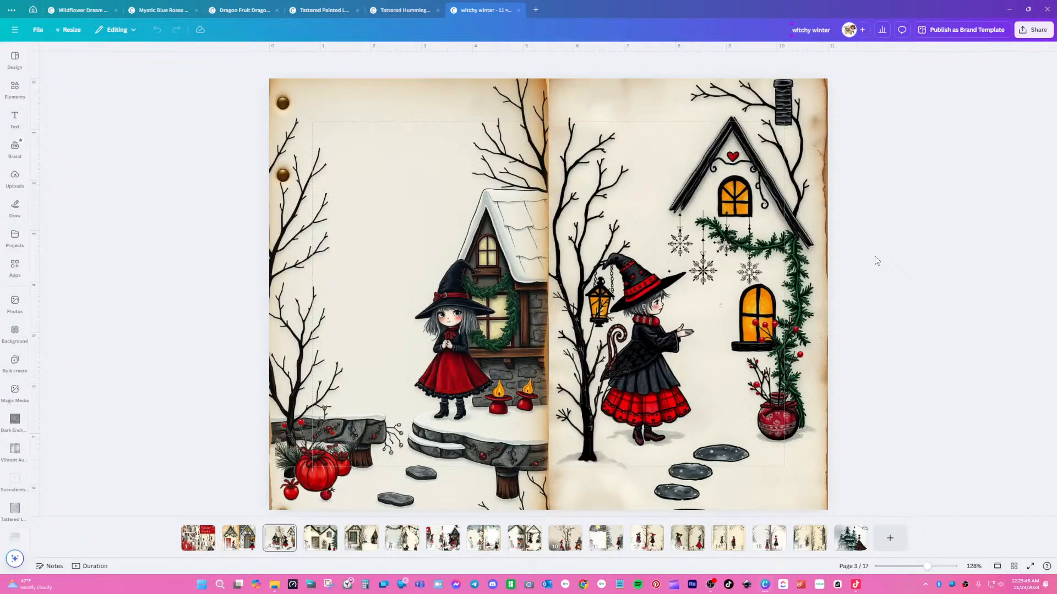
pyautogui.press('pagedown')
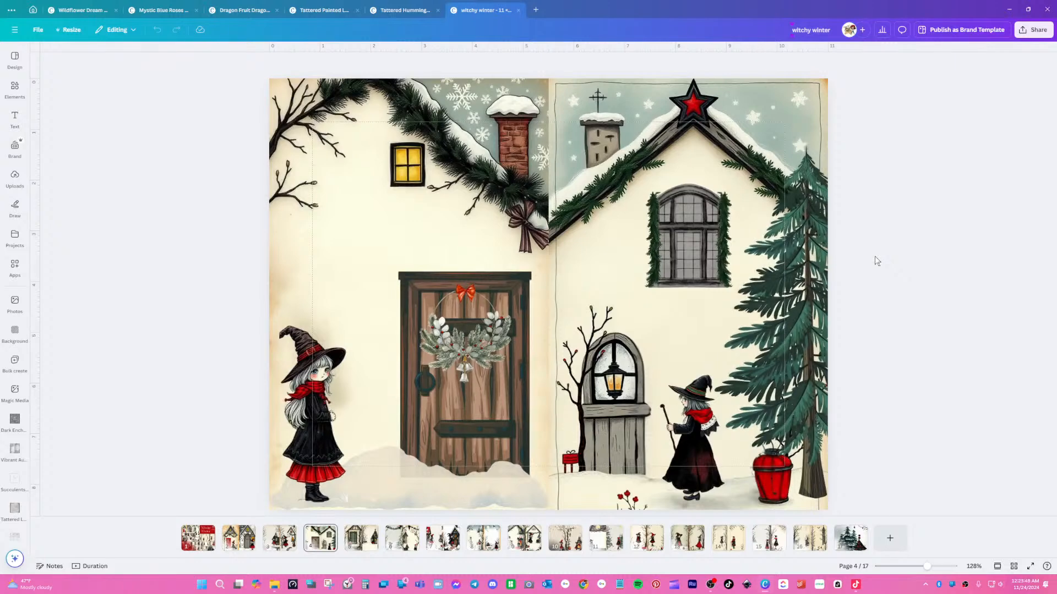
pyautogui.press('pagedown')
pyautogui.press('pagedown')
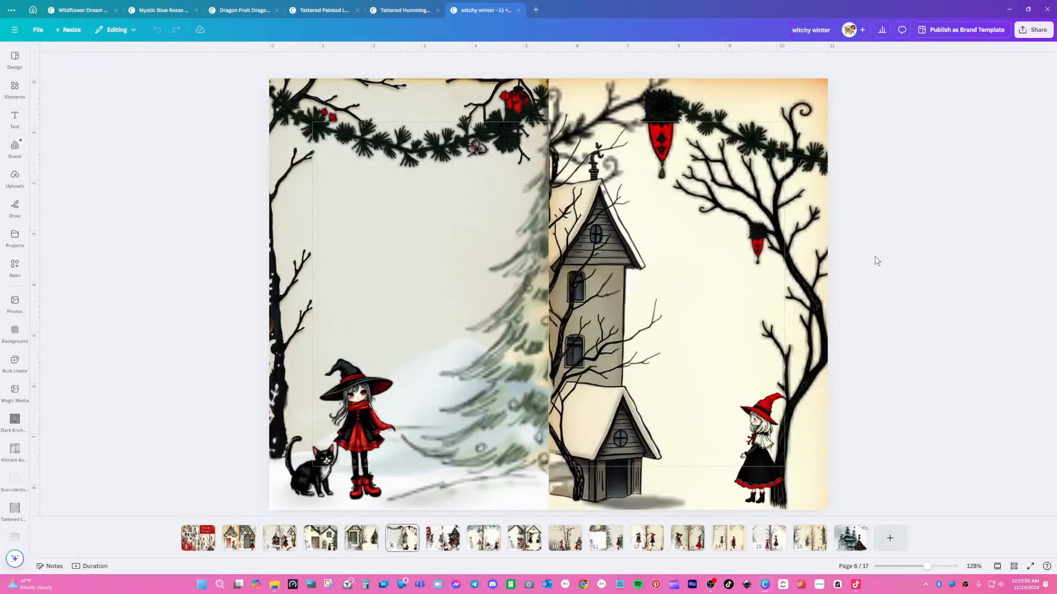
pyautogui.press('pagedown')
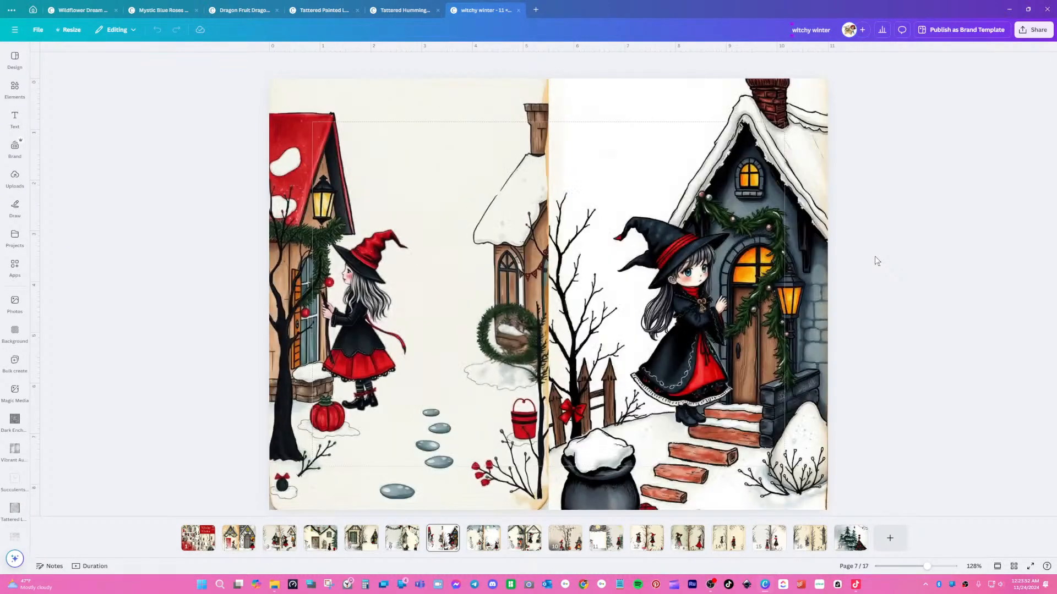
pyautogui.press('pagedown')
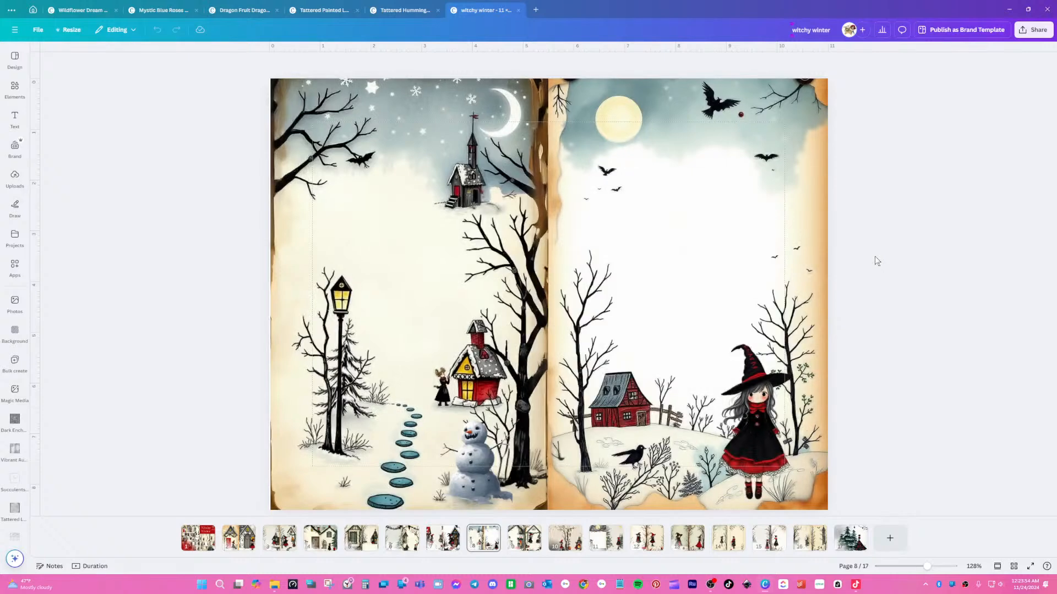
pyautogui.press('pagedown')
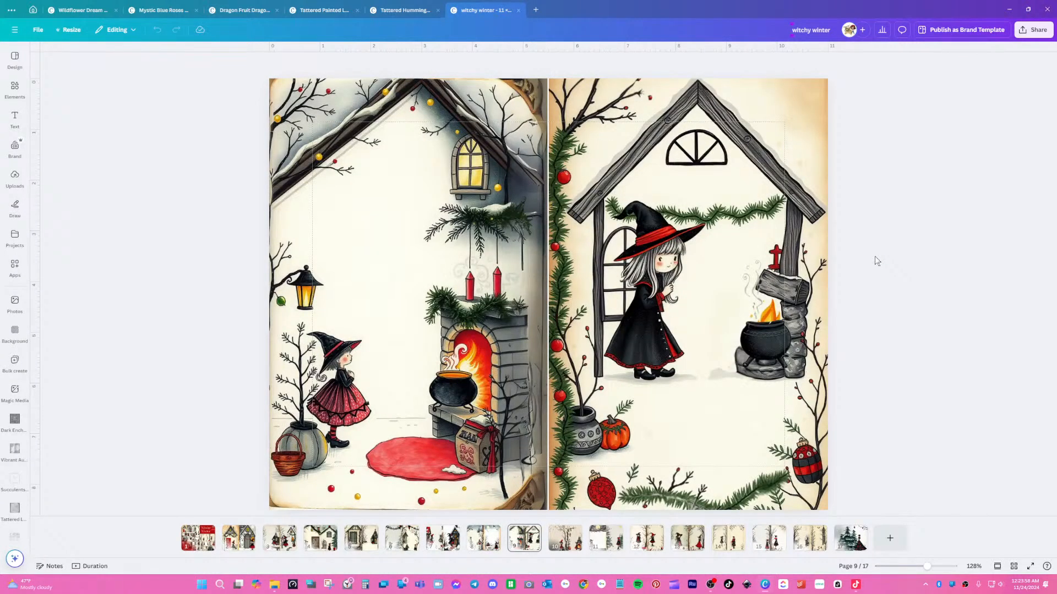
pyautogui.press('pagedown')
pyautogui.press('pagedown')
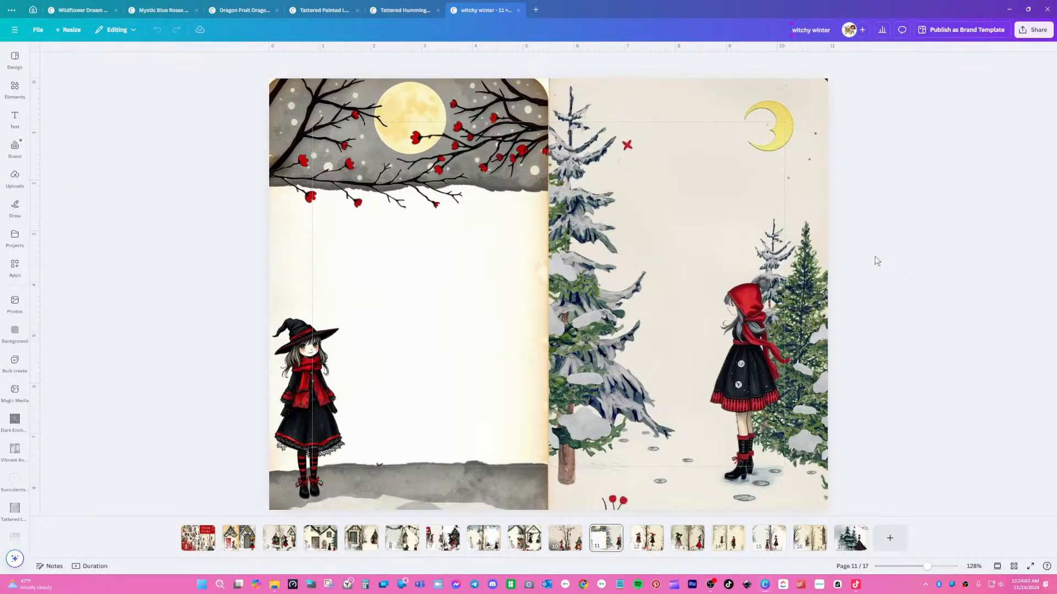
pyautogui.press('pagedown')
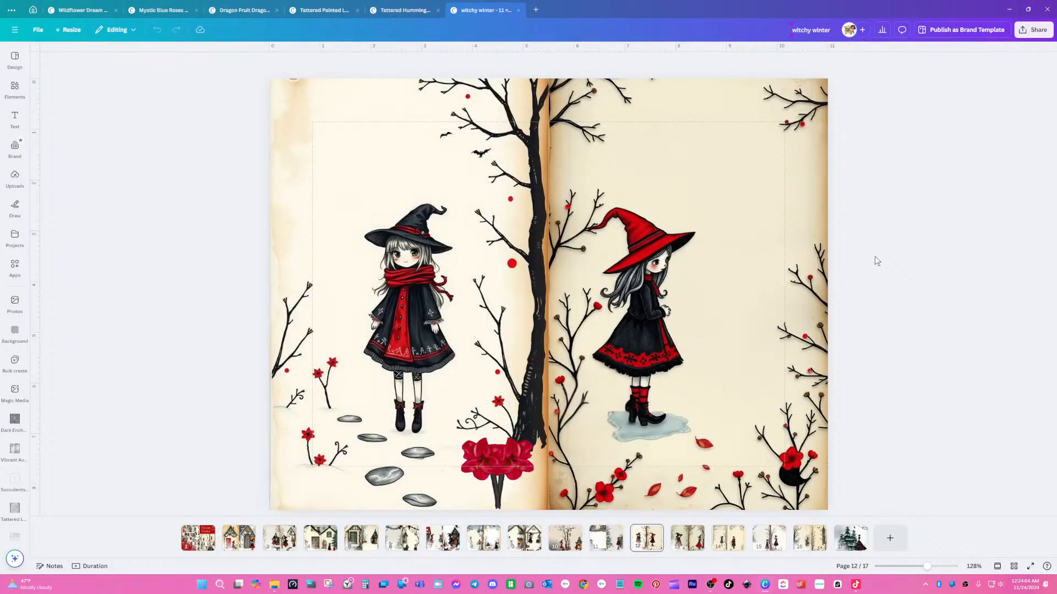
pyautogui.press('pagedown')
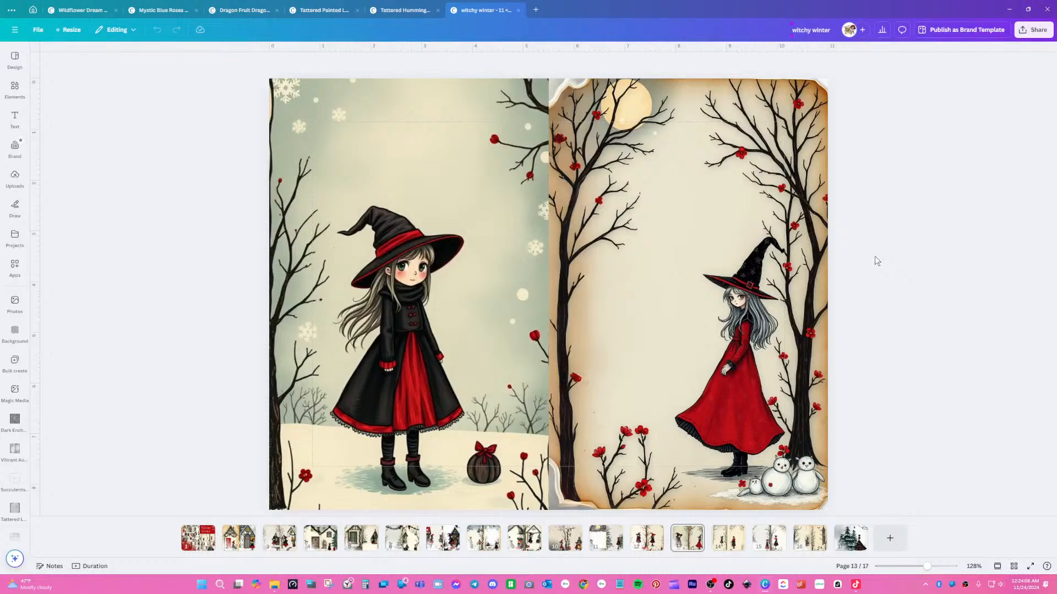
pyautogui.press('pagedown')
pyautogui.press('pagedown')
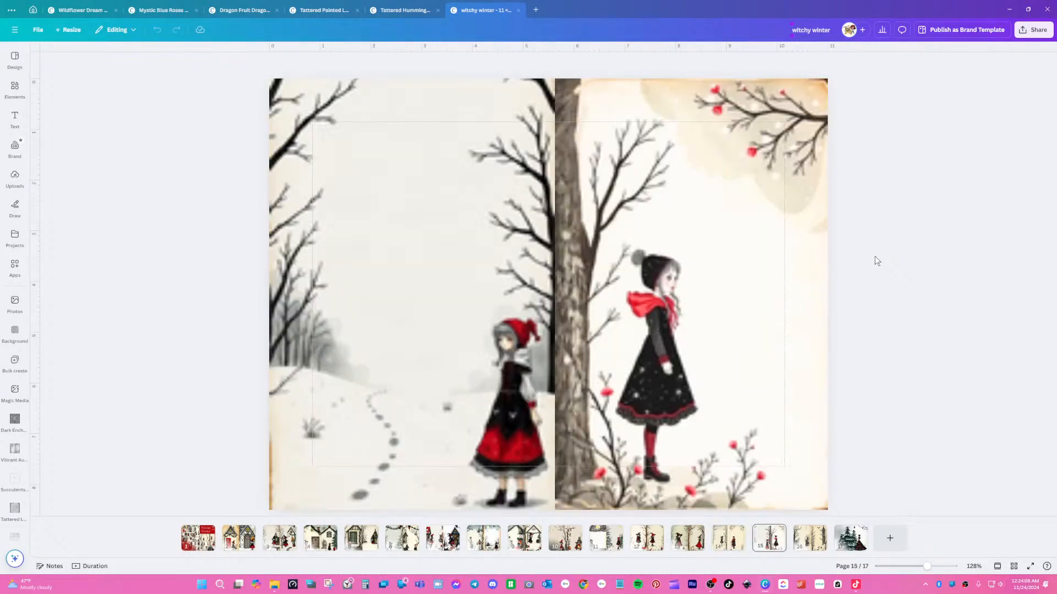
pyautogui.press('pagedown')
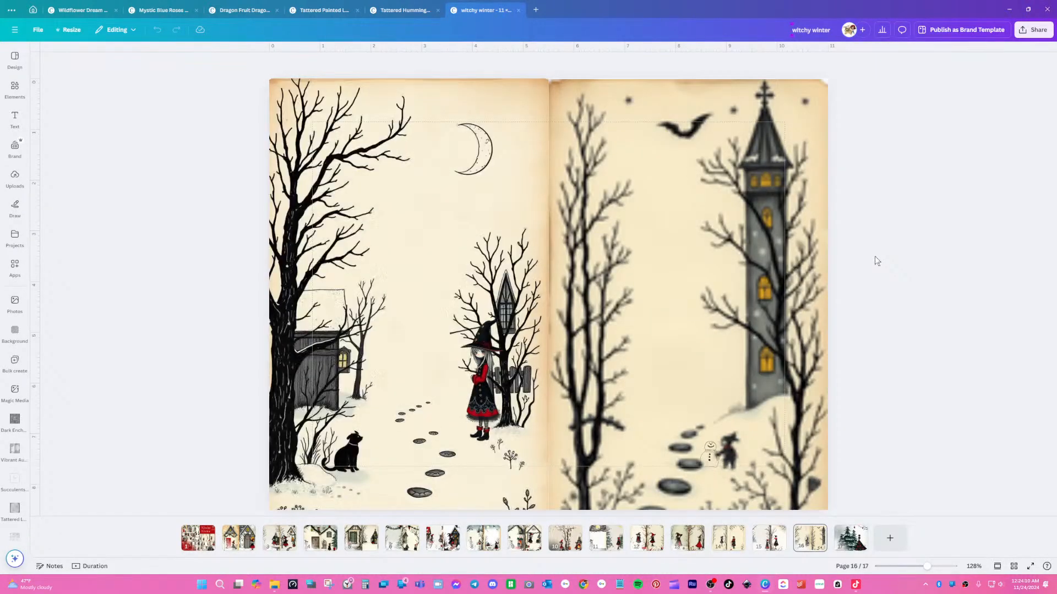
pyautogui.press('pagedown')
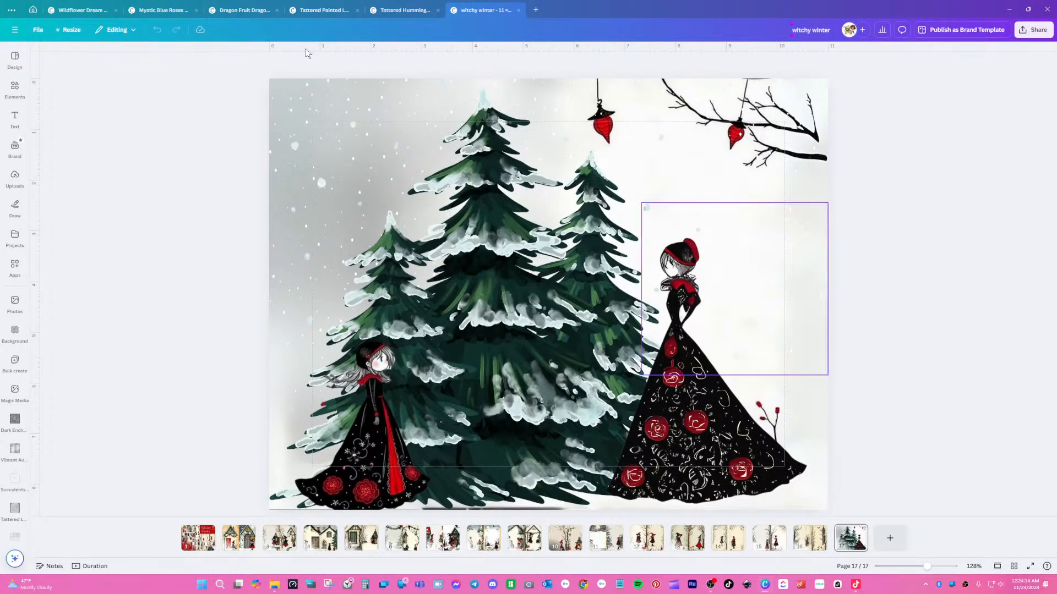
# - Open the Dark Fantasy Winter Paper Set design from the home page and expand its preview into a full editor tab
pyautogui.click(32, 11)
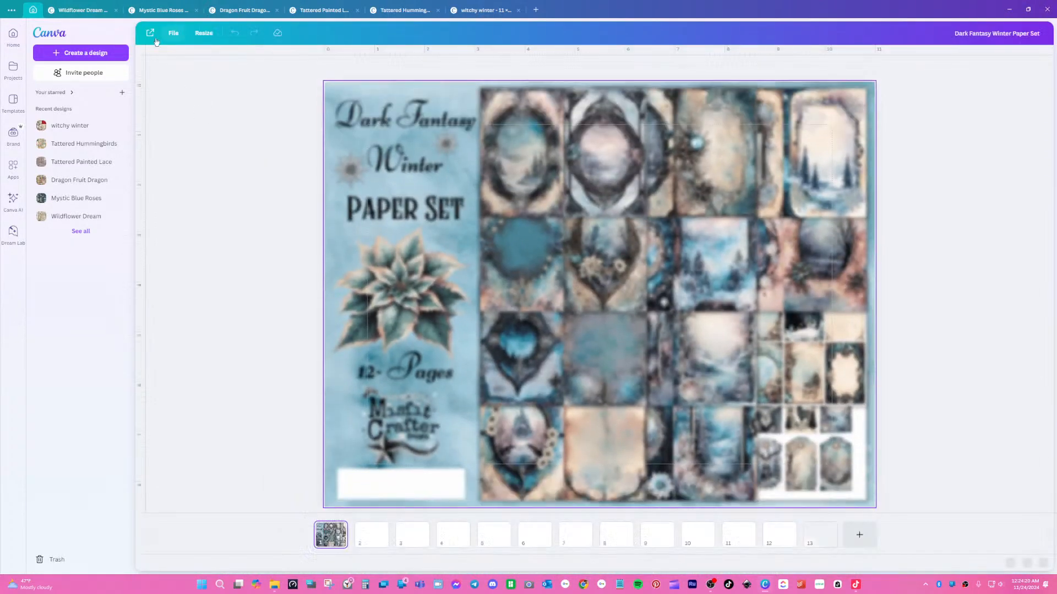
pyautogui.click(150, 32)
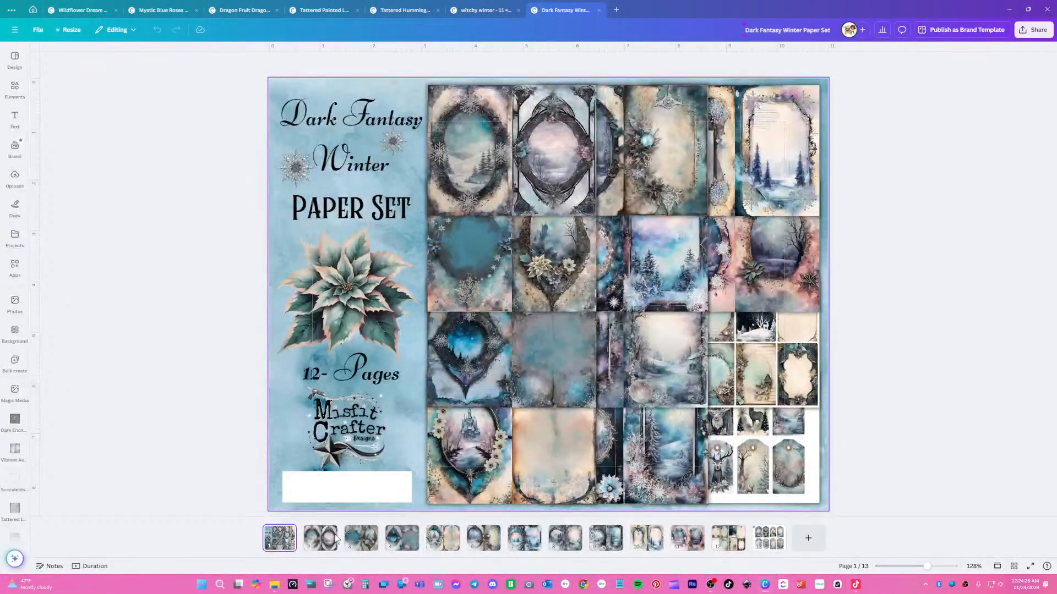
# - Page through the Dark Fantasy Winter Paper Set from the cover to page 13, including its card and tag sheets
pyautogui.moveTo(334, 550)
pyautogui.press('pagedown')
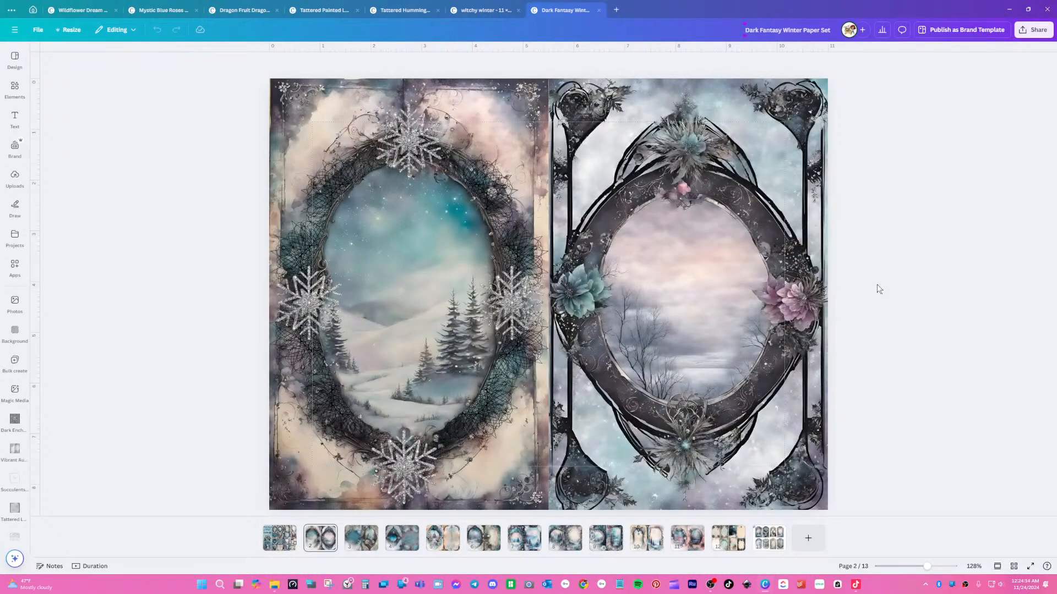
pyautogui.press('pagedown')
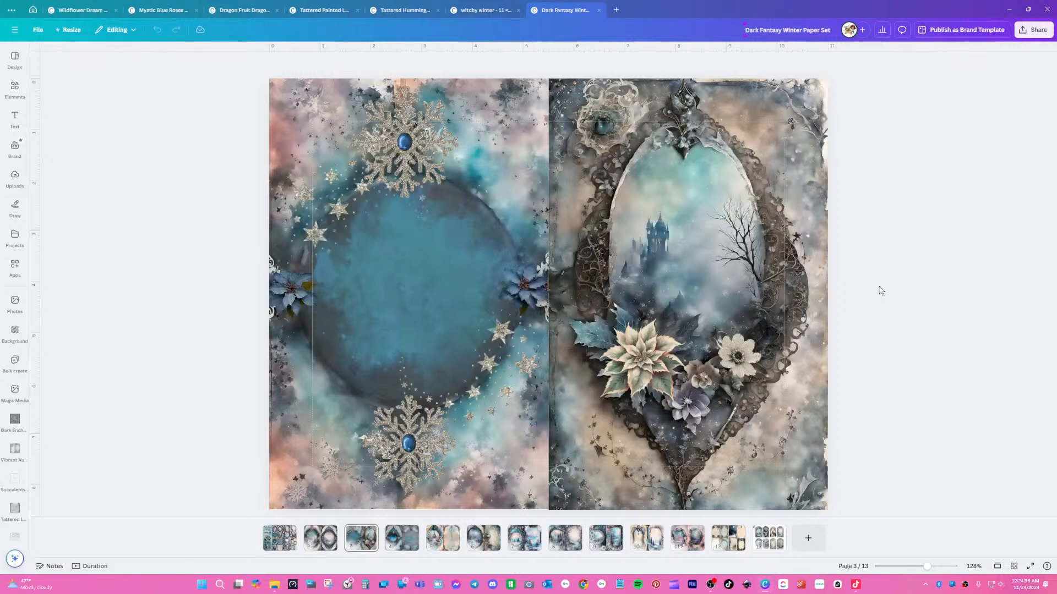
pyautogui.press('pagedown')
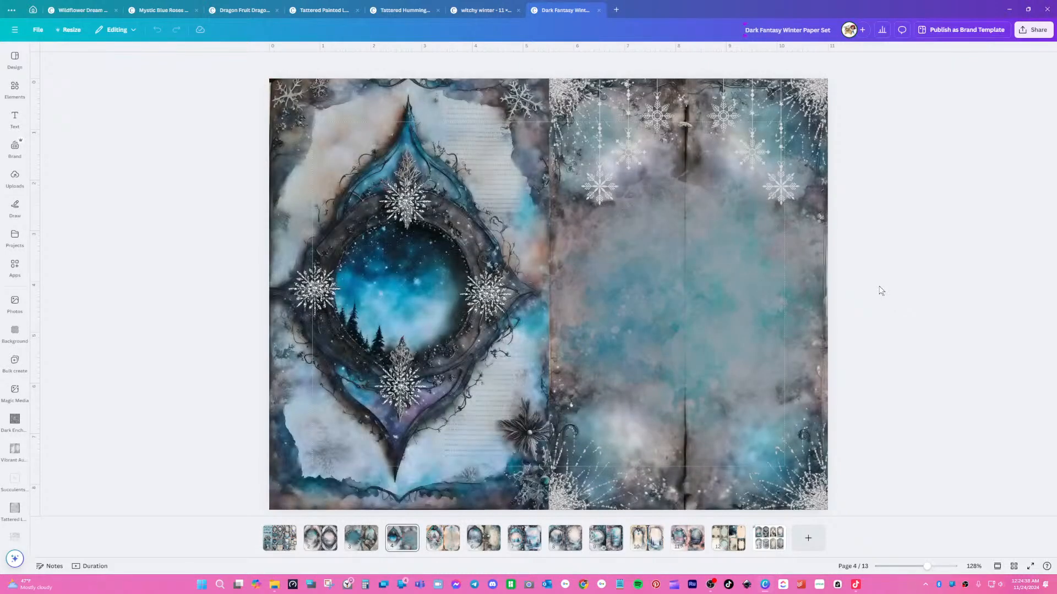
pyautogui.press('pagedown')
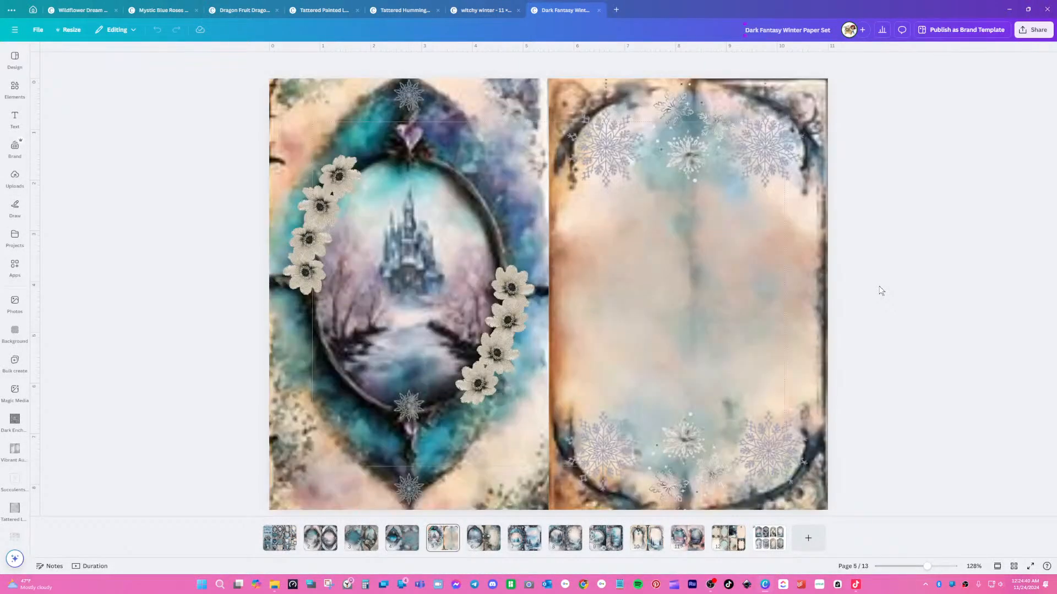
pyautogui.press('pagedown')
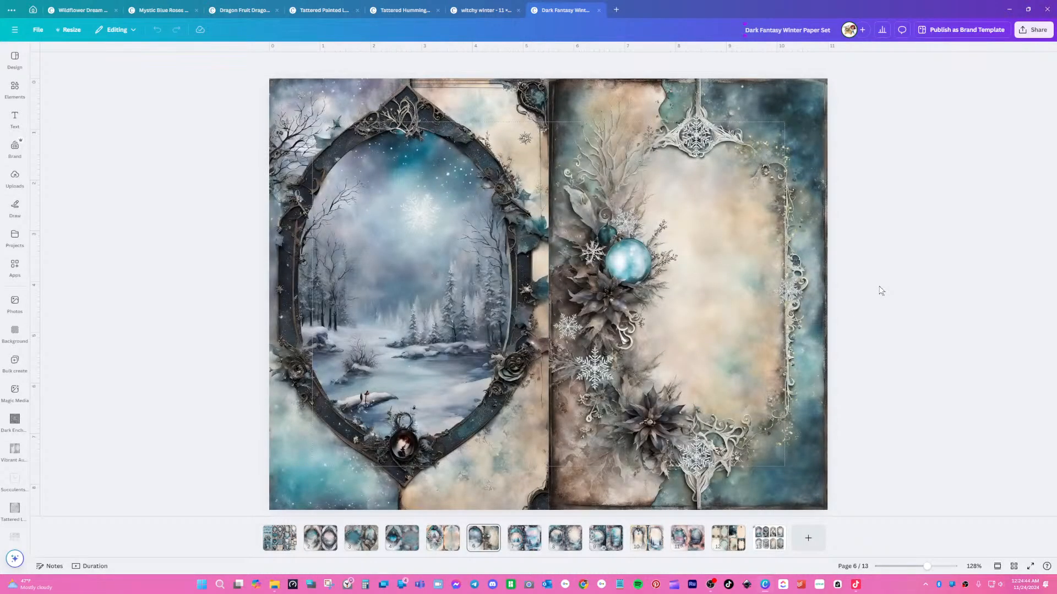
pyautogui.press('pagedown')
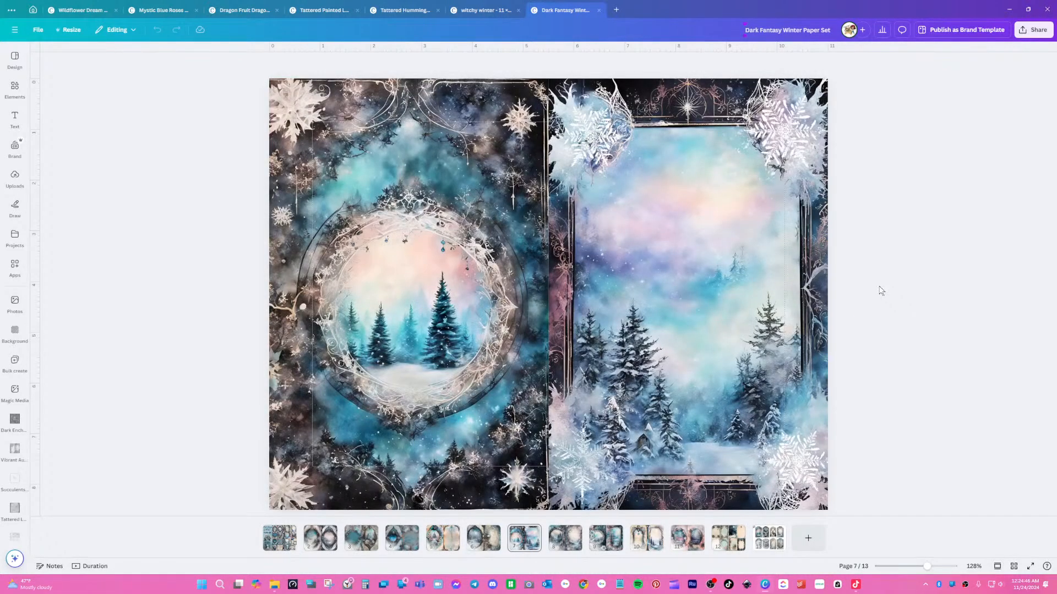
pyautogui.press('pagedown')
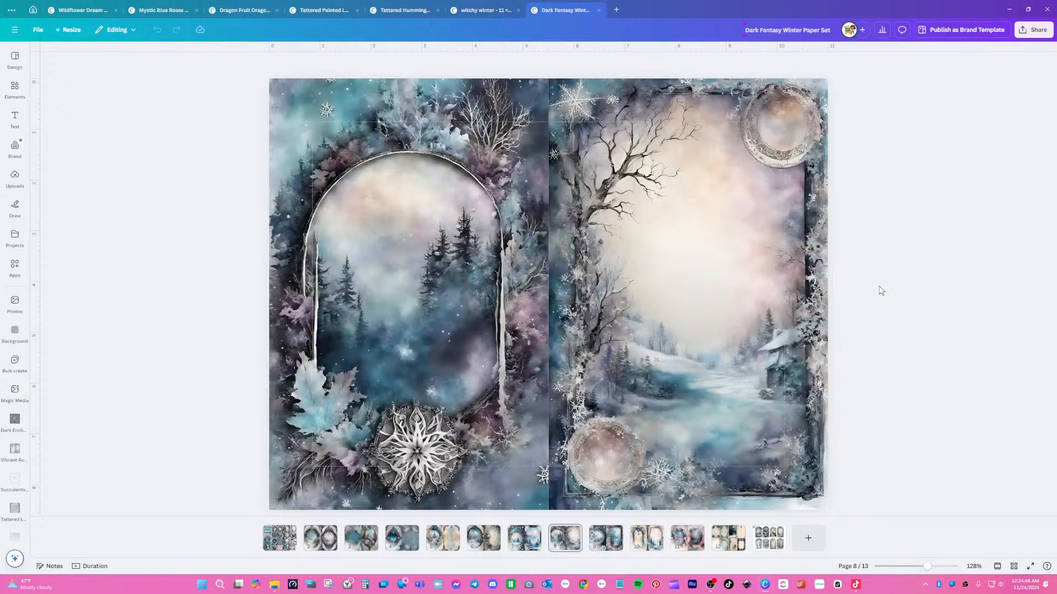
pyautogui.press('pagedown')
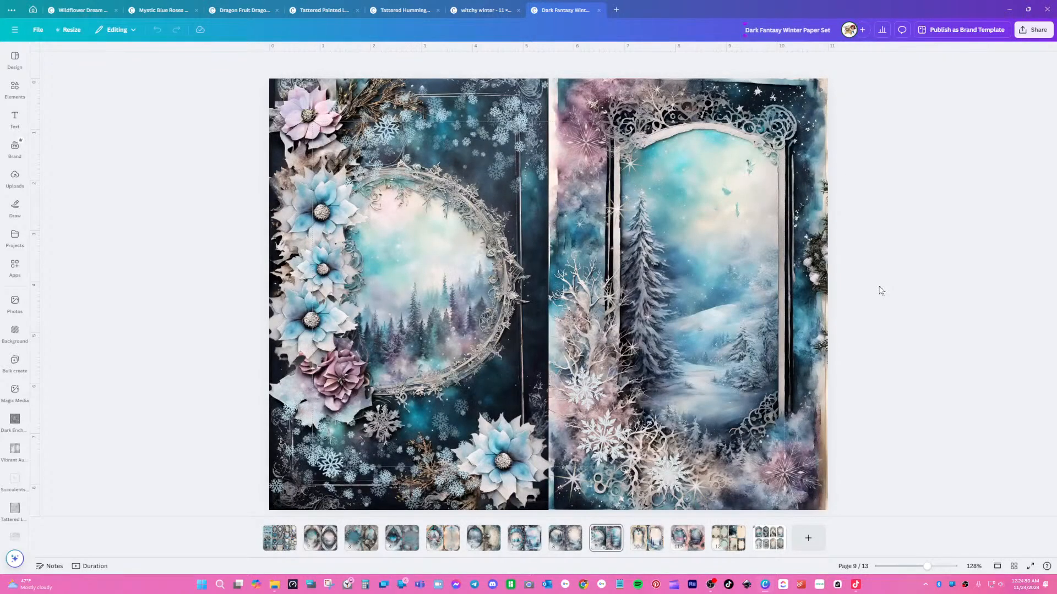
pyautogui.press('pagedown')
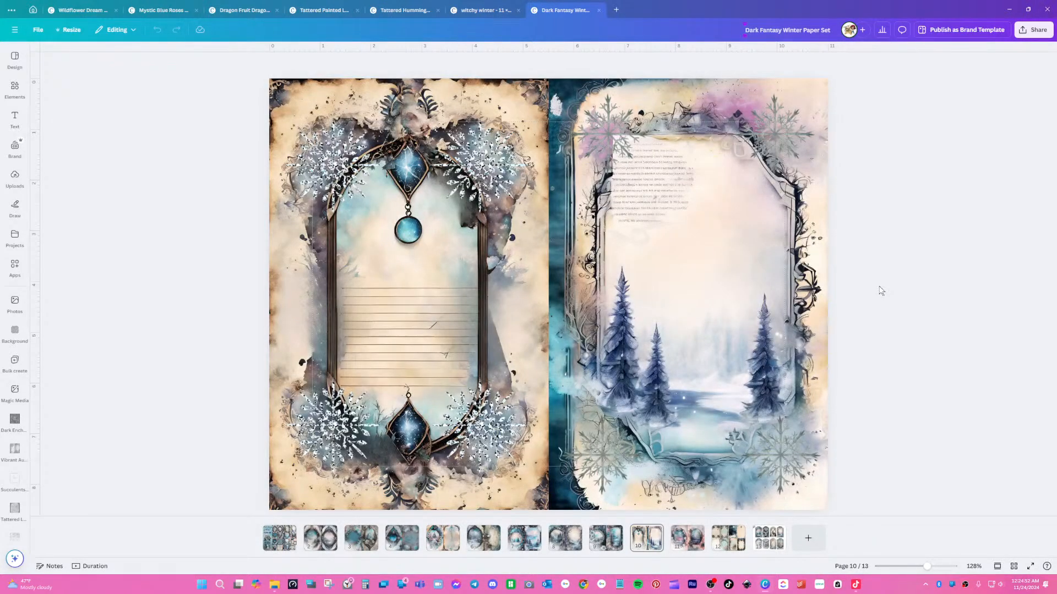
pyautogui.press('pagedown')
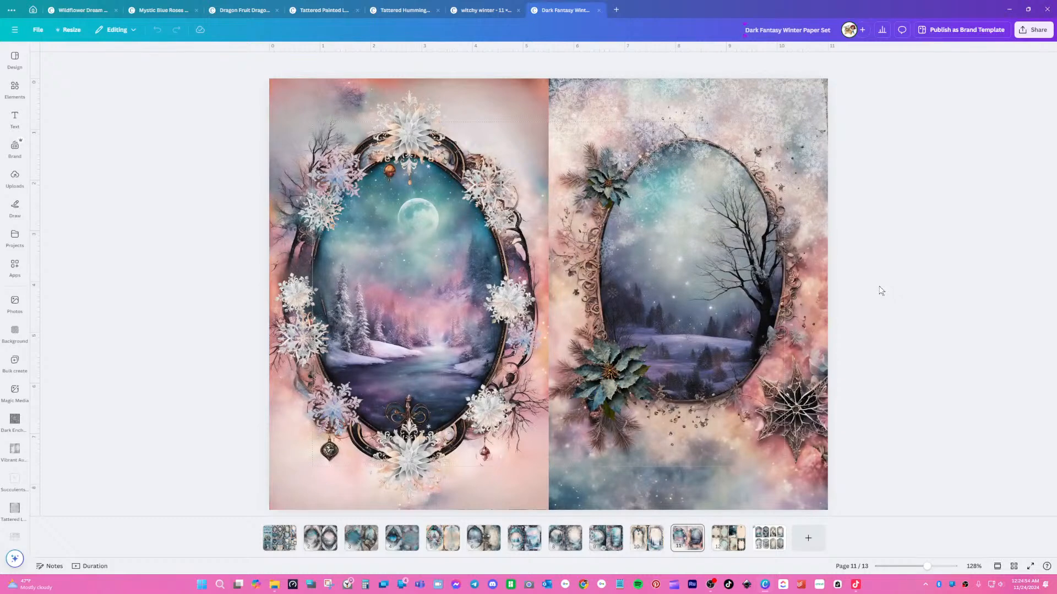
pyautogui.press('pagedown')
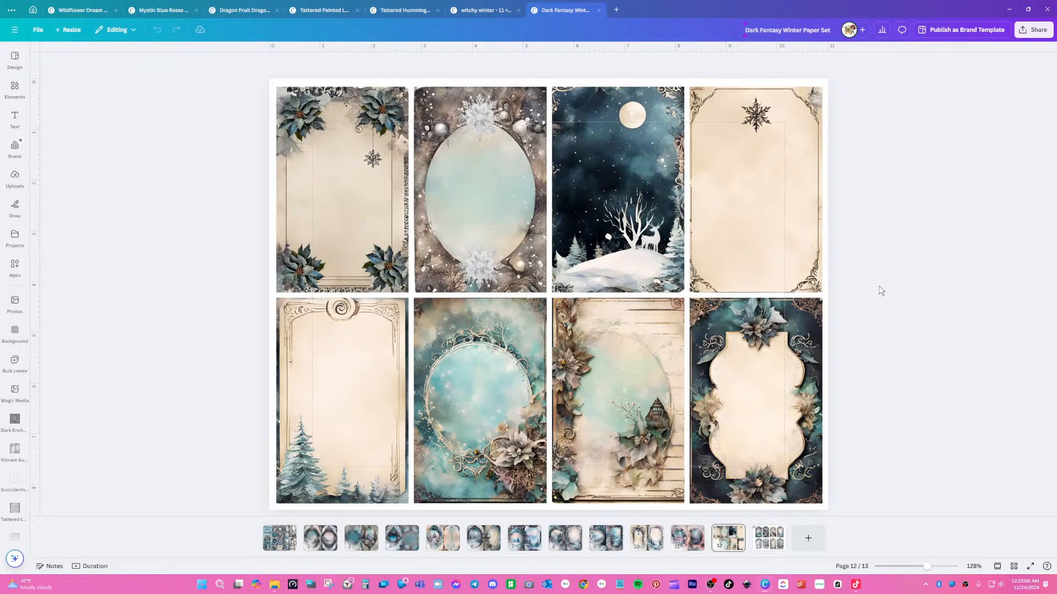
pyautogui.press('pagedown')
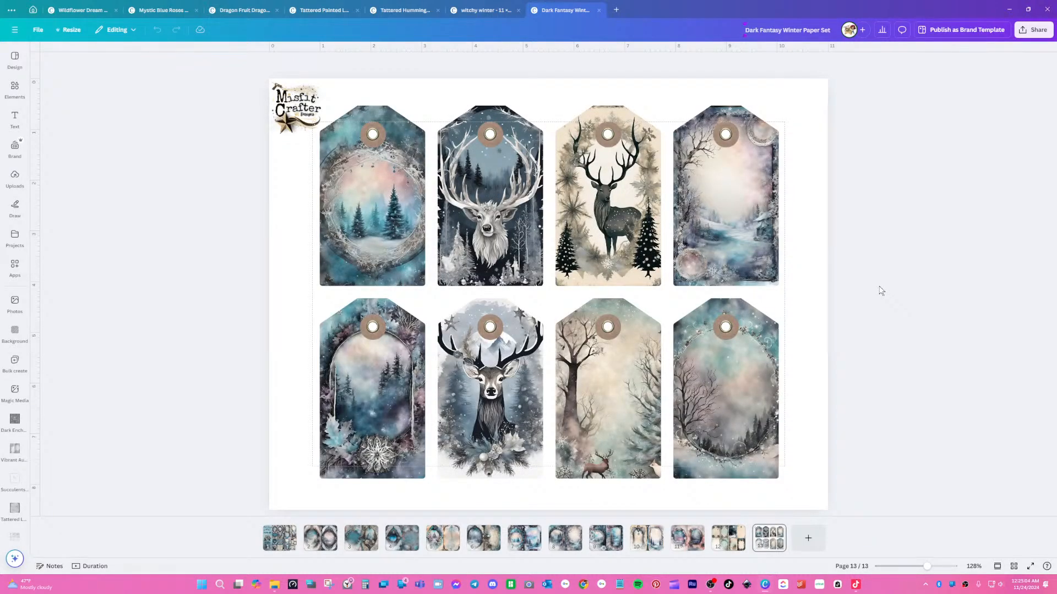
# - Open the Buzzing Blooms design from the home page's recent designs
pyautogui.click(33, 10)
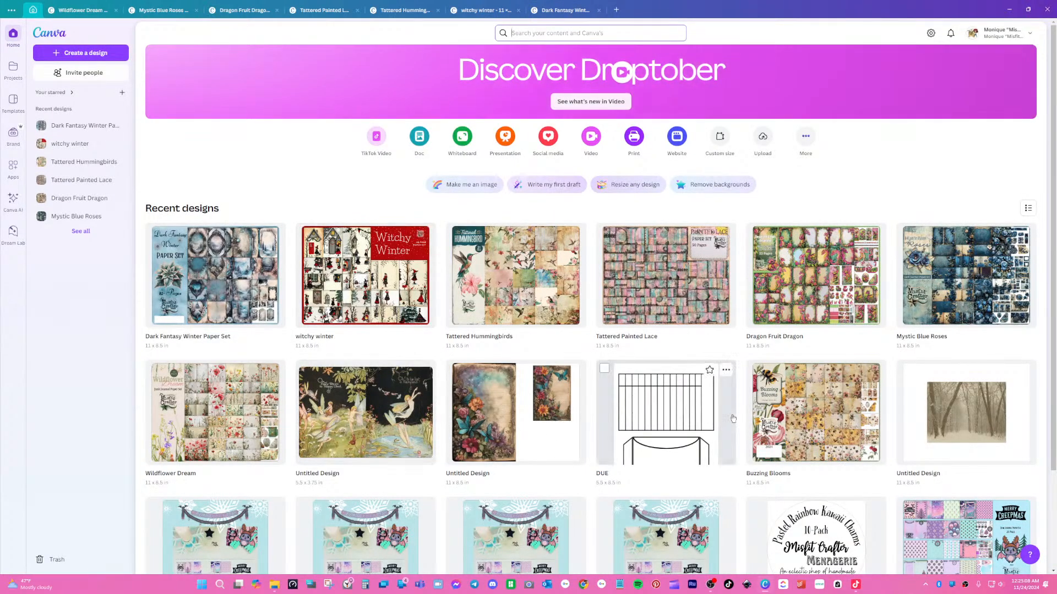
pyautogui.click(804, 410)
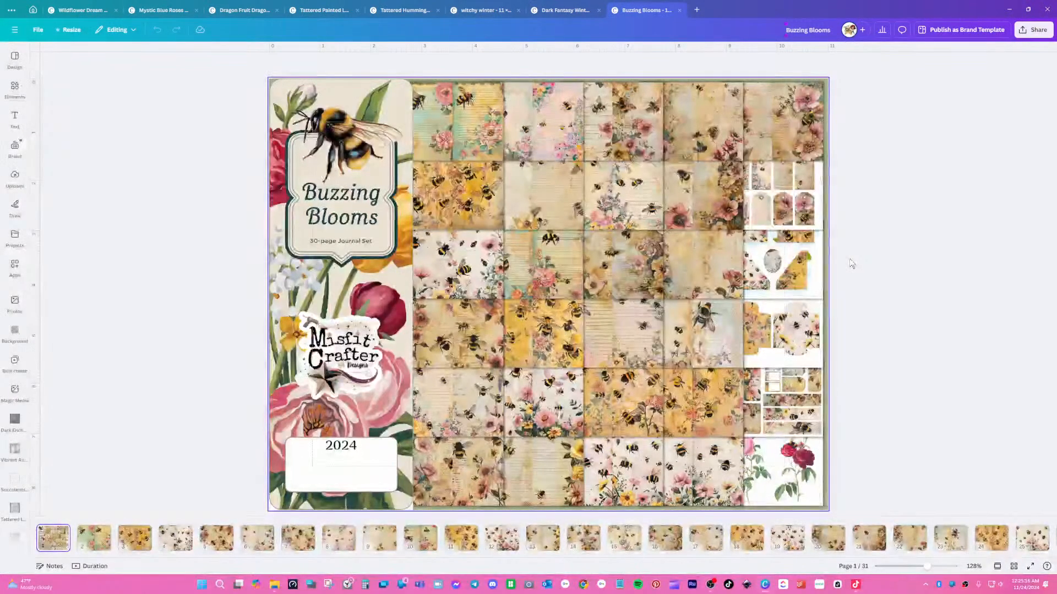
# - Page through the Buzzing Blooms design from the cover to page 26 to review each bee and floral paper
pyautogui.scroll(-2, 851, 263)
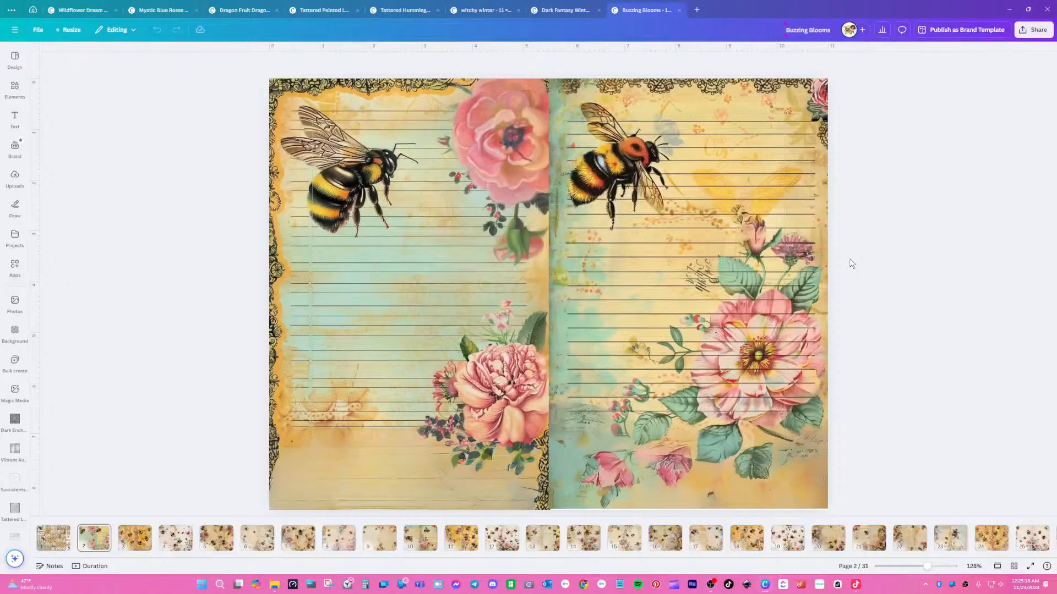
pyautogui.scroll(-2, 851, 264)
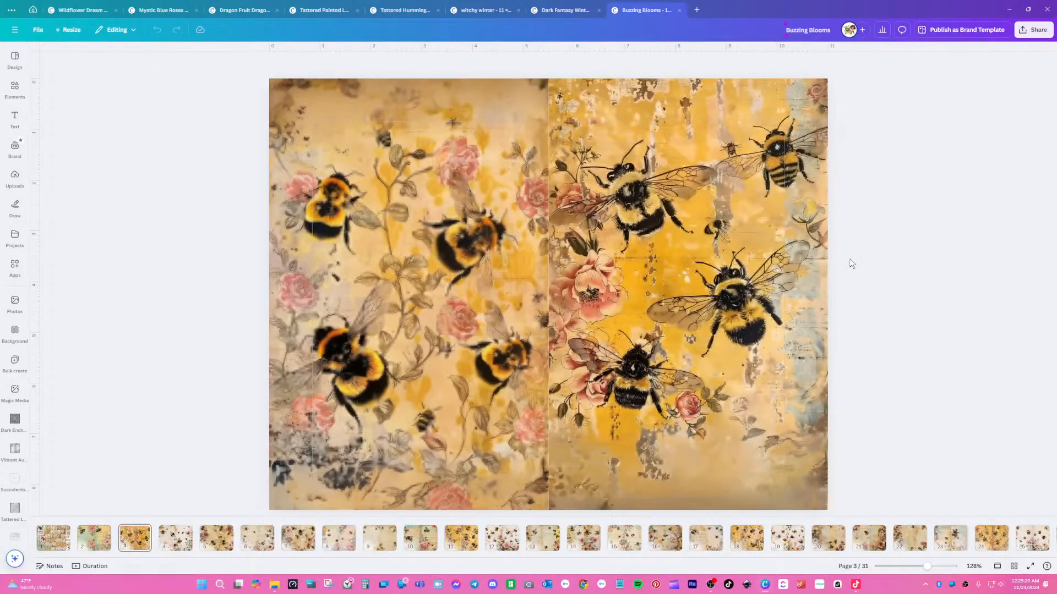
pyautogui.scroll(-2, 852, 264)
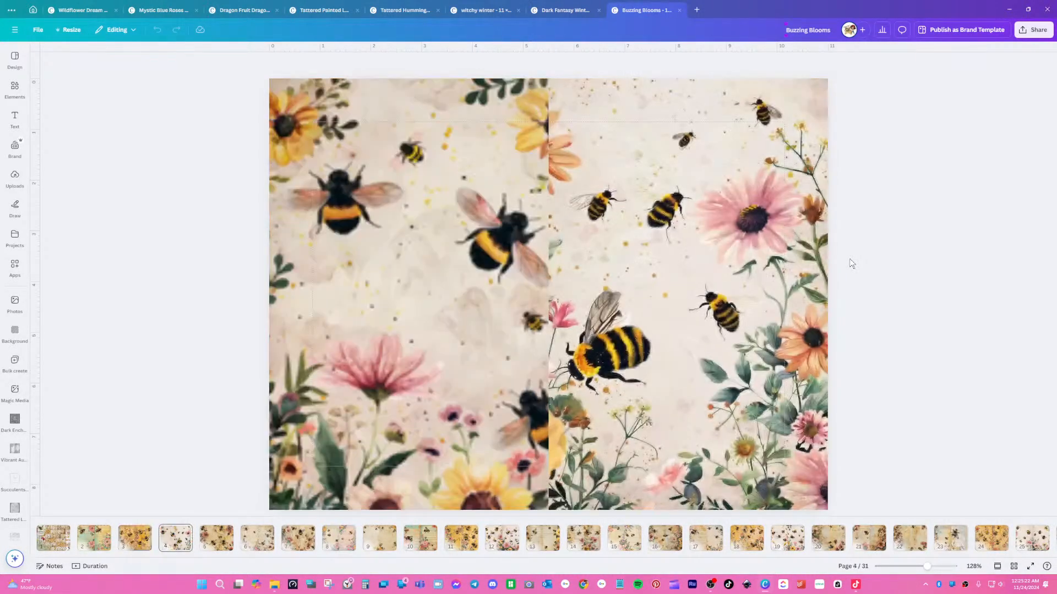
pyautogui.scroll(-2, 851, 263)
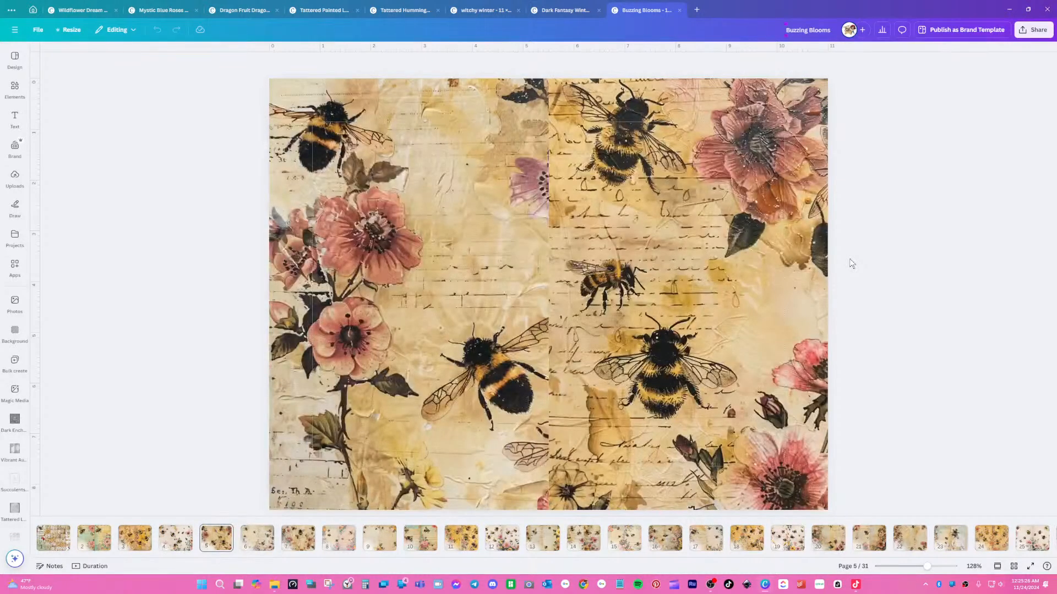
pyautogui.scroll(-2, 852, 263)
pyautogui.scroll(-2, 852, 264)
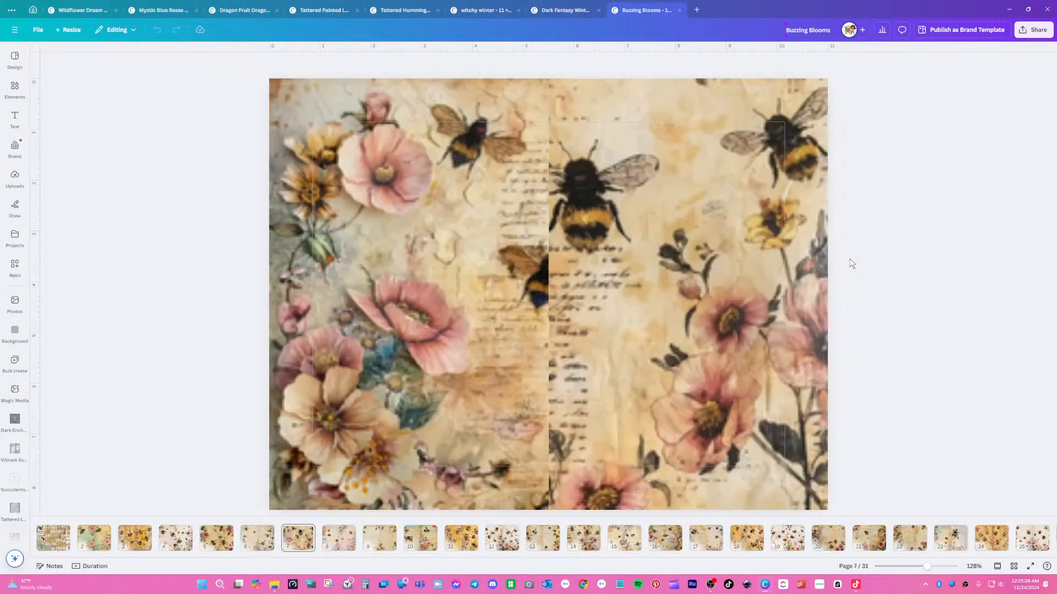
pyautogui.scroll(-2, 852, 263)
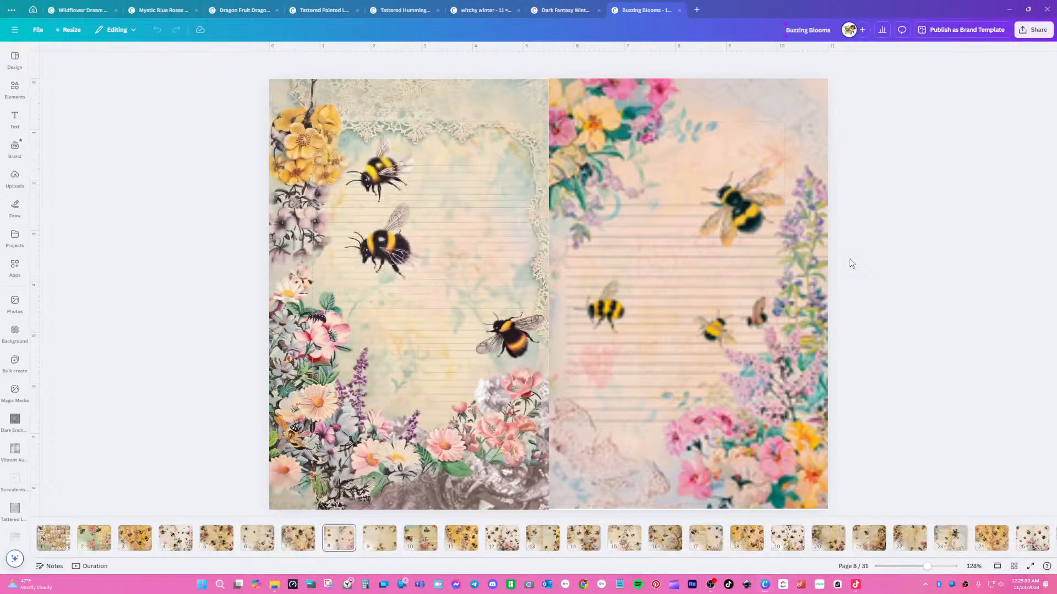
pyautogui.scroll(-2, 852, 264)
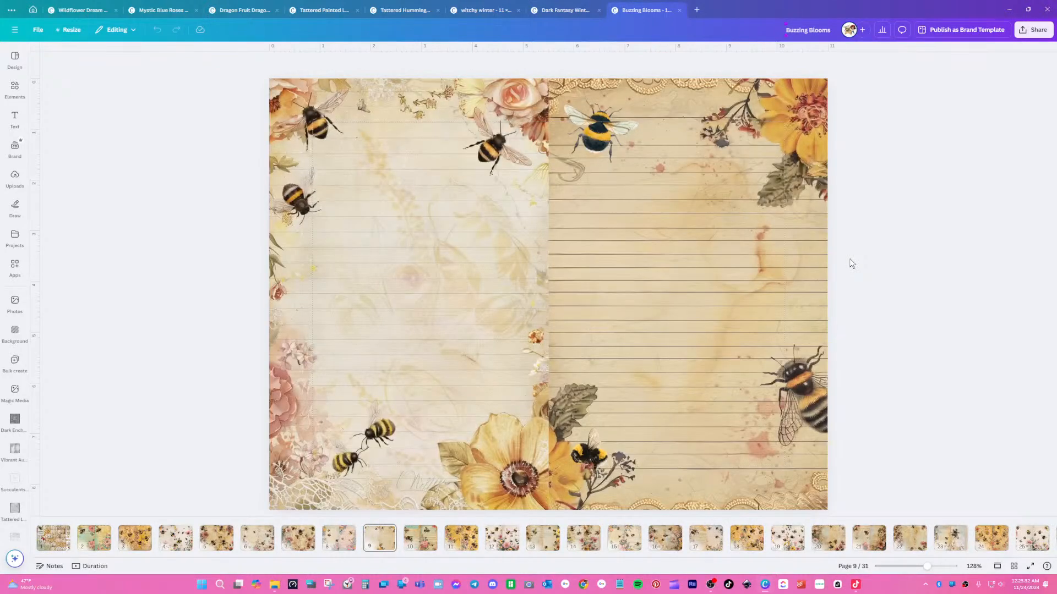
pyautogui.scroll(-2, 851, 264)
pyautogui.scroll(-2, 851, 263)
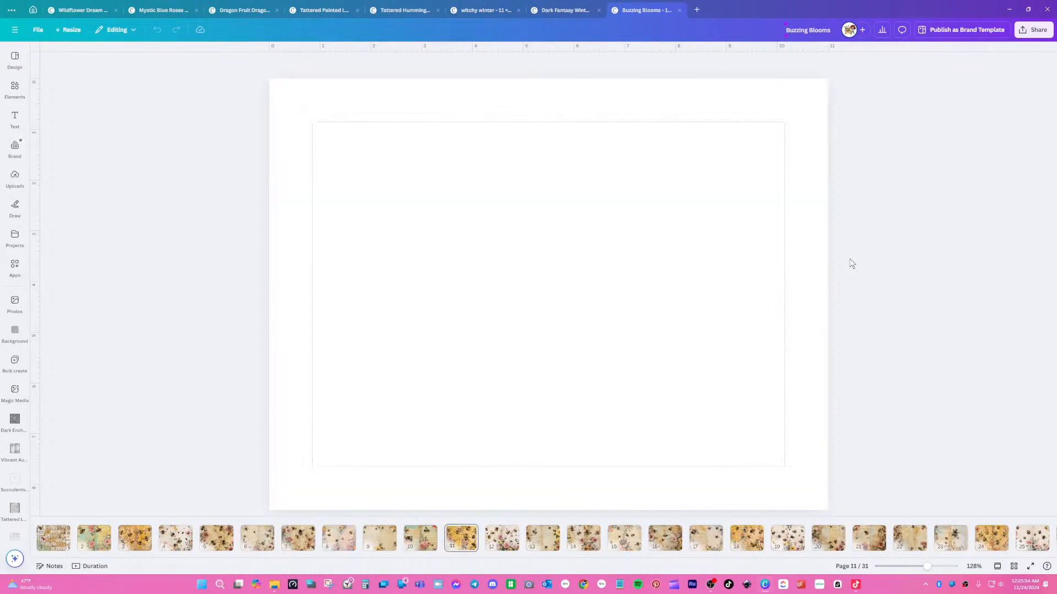
pyautogui.scroll(-2, 852, 263)
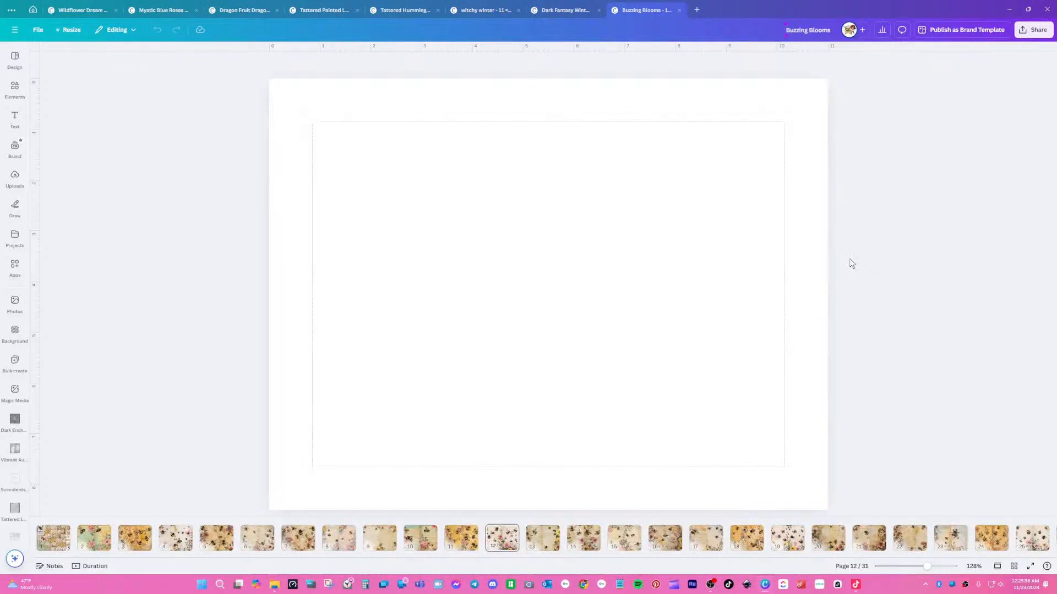
pyautogui.scroll(-2, 851, 264)
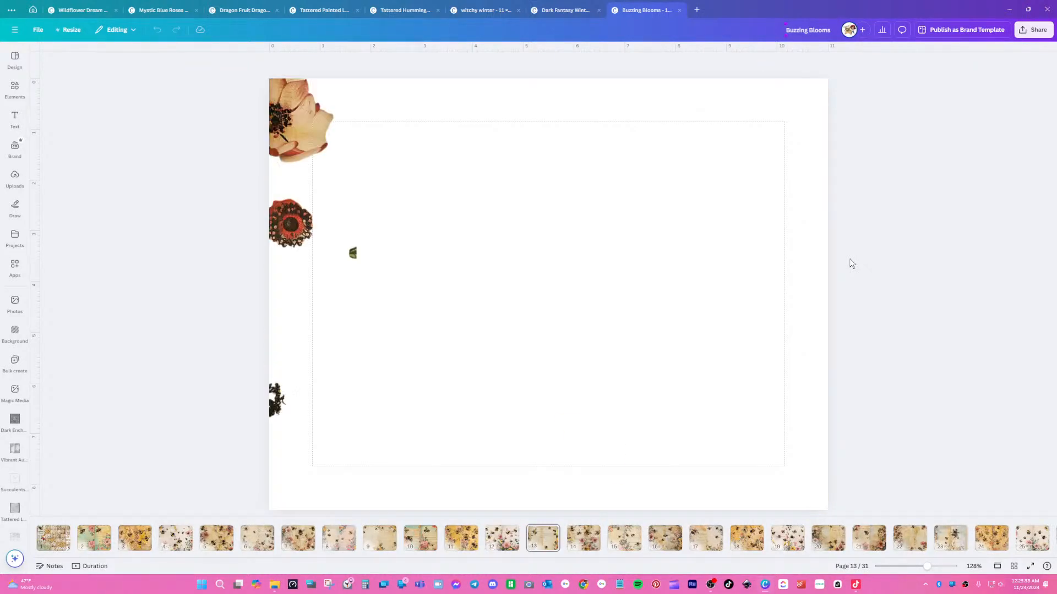
pyautogui.scroll(-2, 851, 264)
pyautogui.scroll(-2, 852, 264)
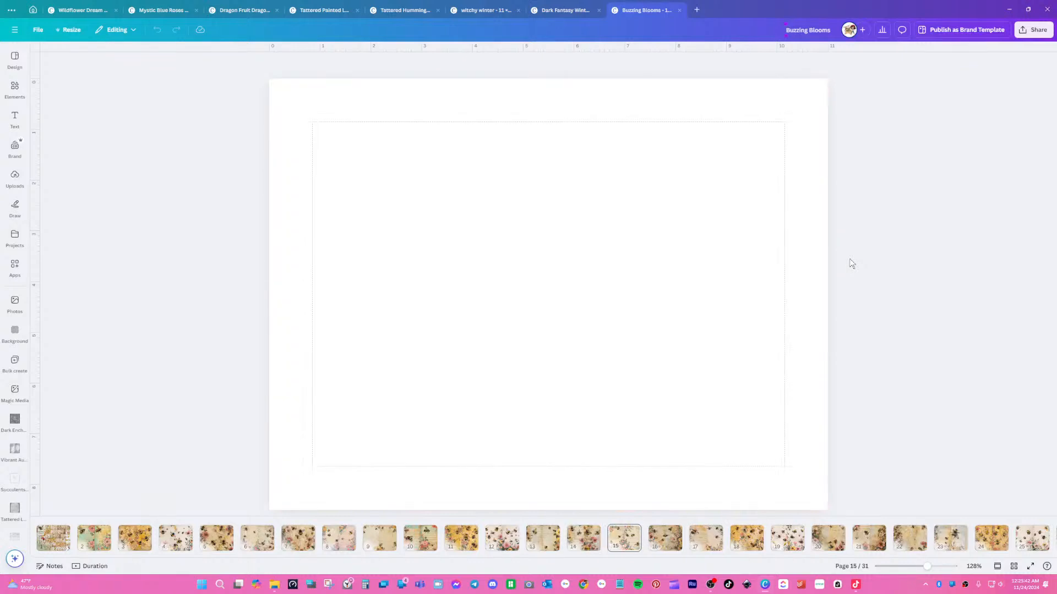
pyautogui.scroll(-2, 851, 264)
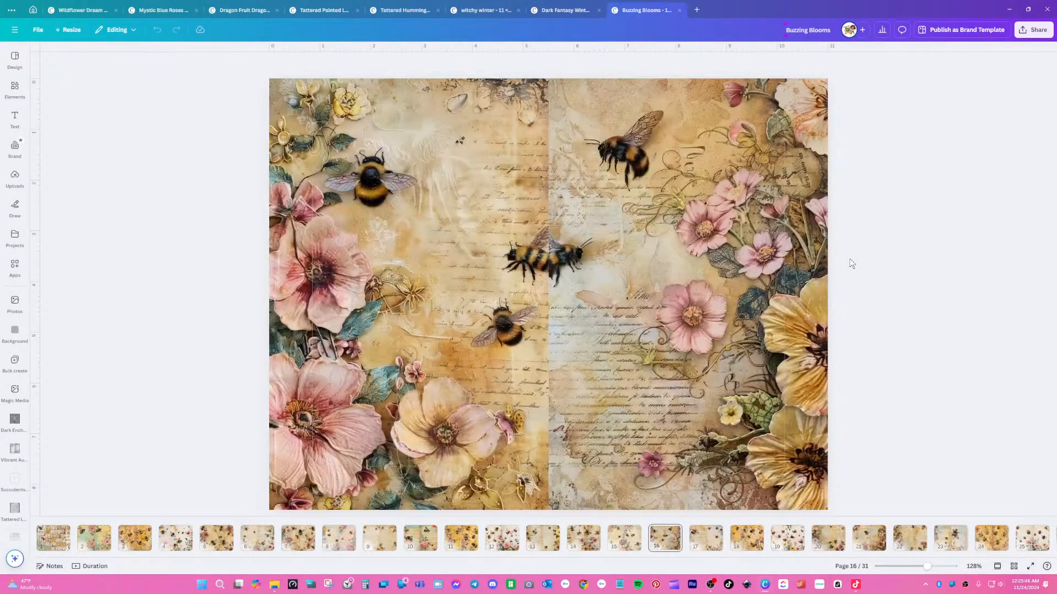
pyautogui.scroll(-2, 852, 263)
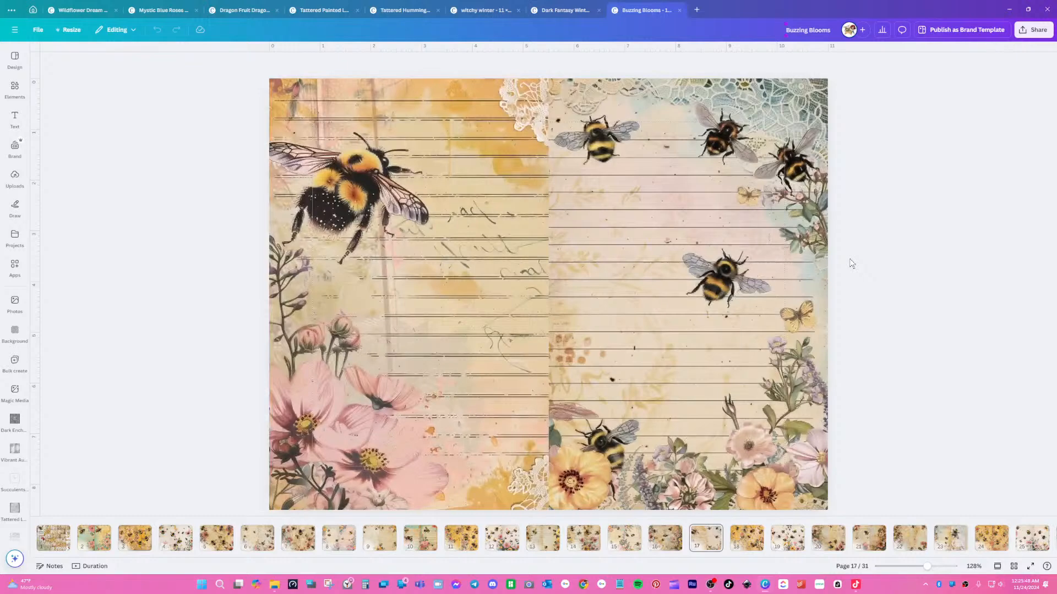
pyautogui.scroll(-2, 851, 264)
pyautogui.scroll(-2, 851, 263)
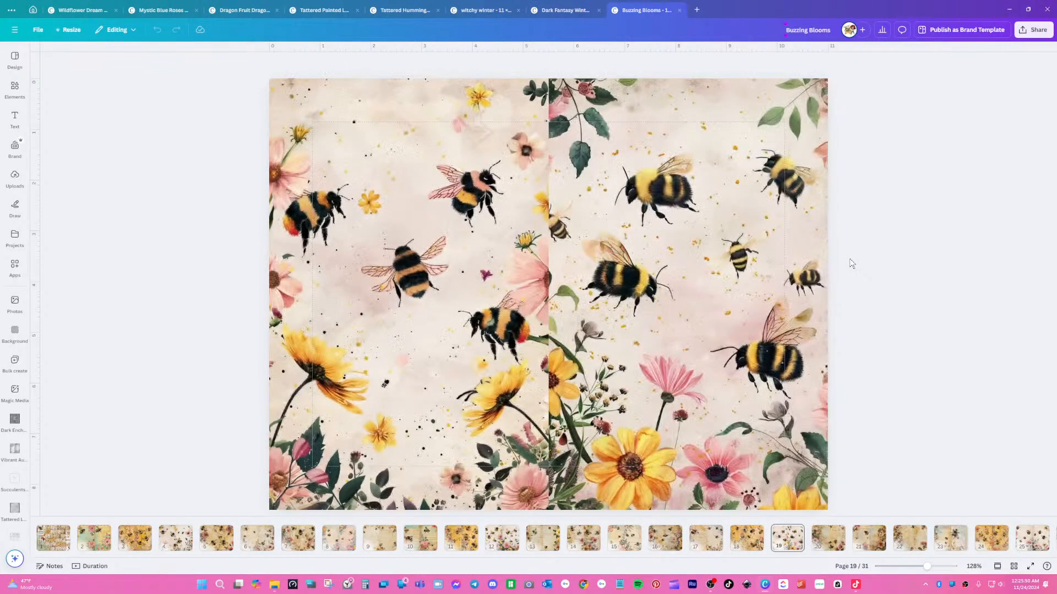
pyautogui.scroll(-2, 851, 263)
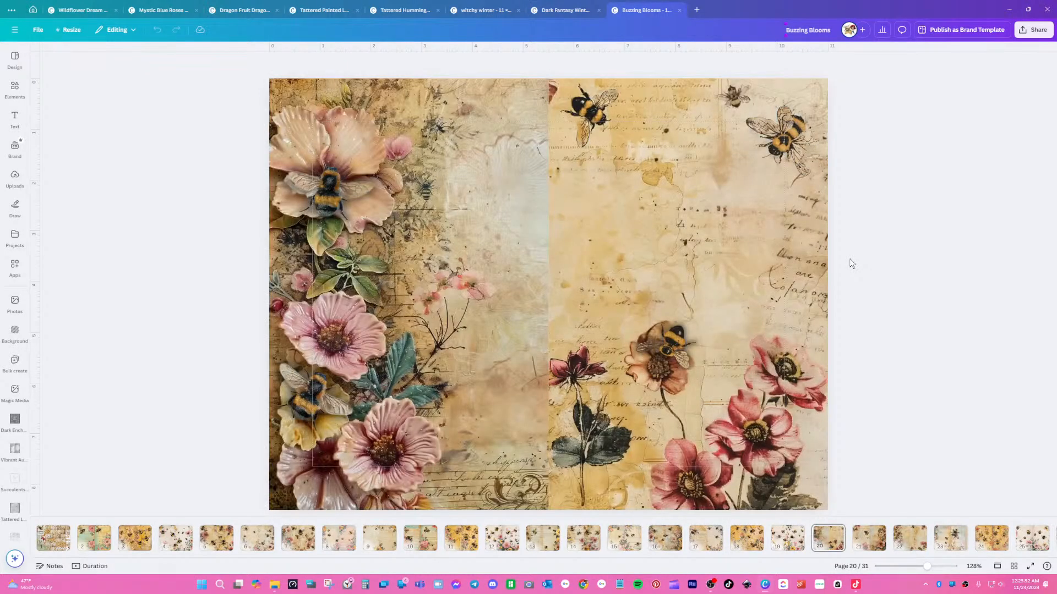
pyautogui.scroll(-2, 852, 264)
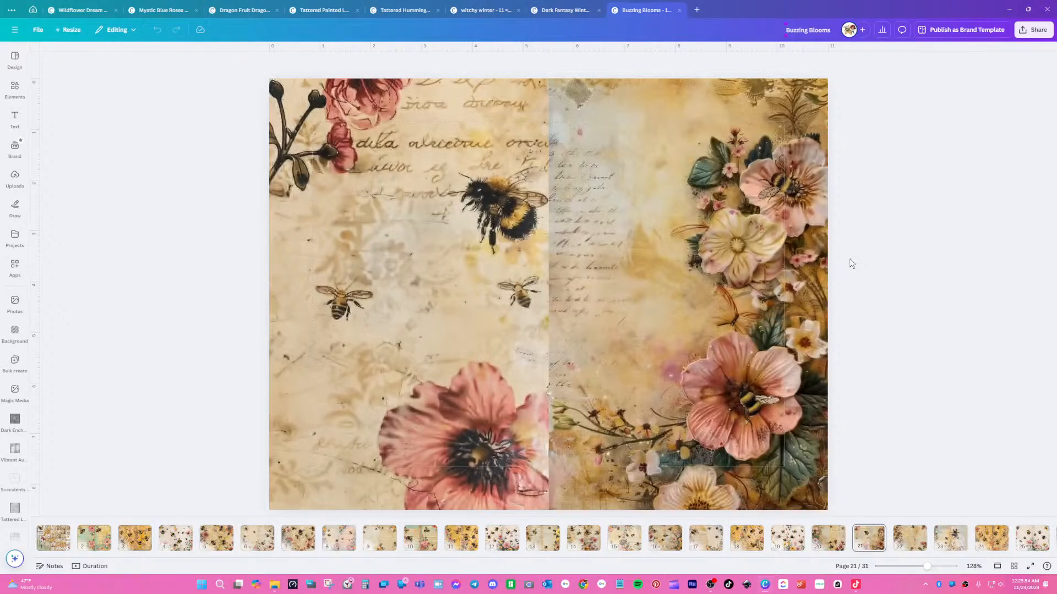
pyautogui.scroll(-2, 851, 263)
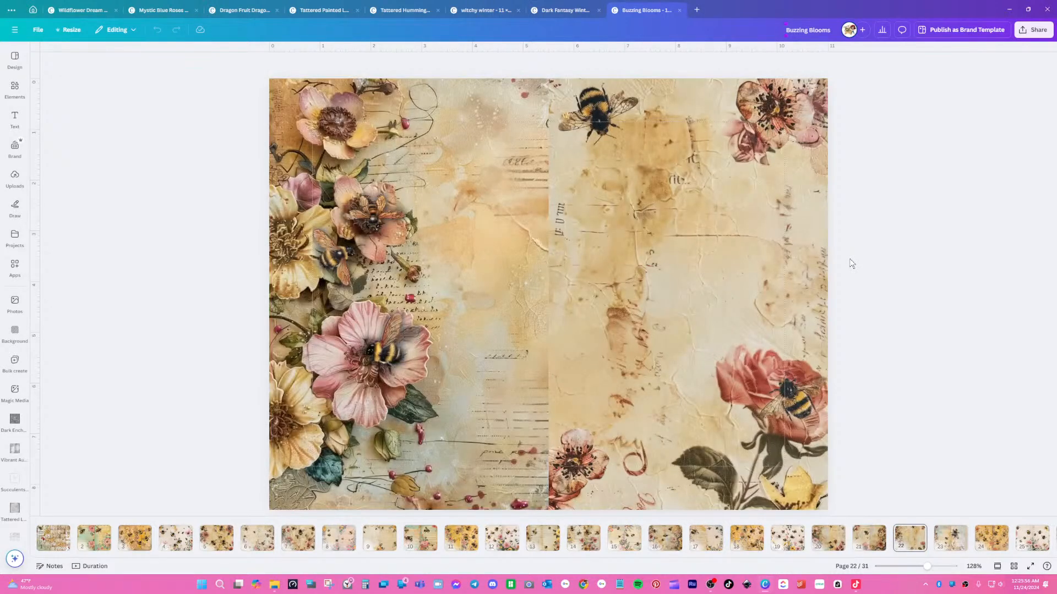
pyautogui.scroll(-2, 851, 264)
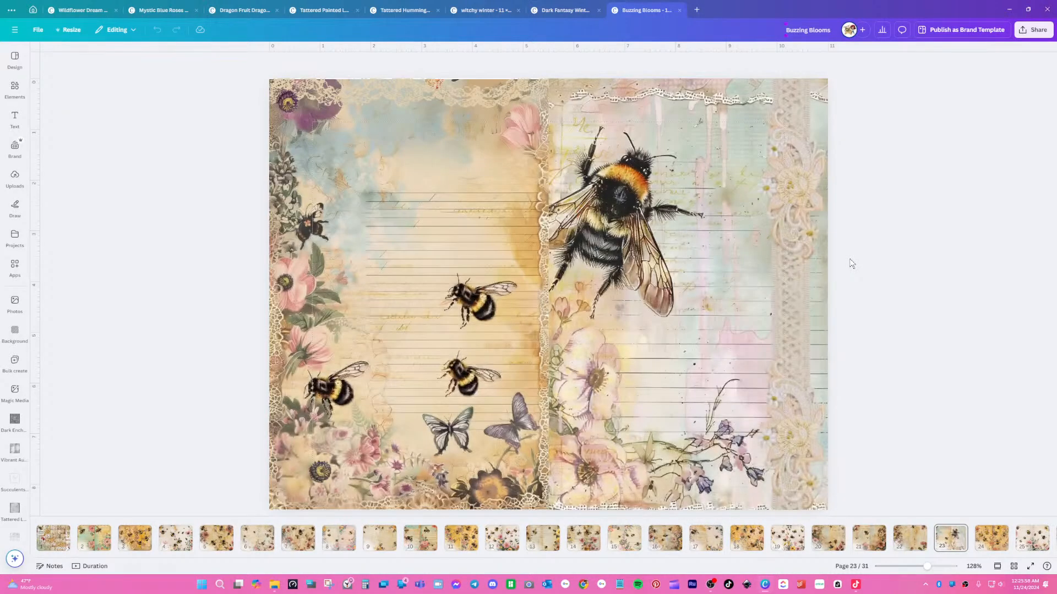
pyautogui.scroll(-2, 851, 264)
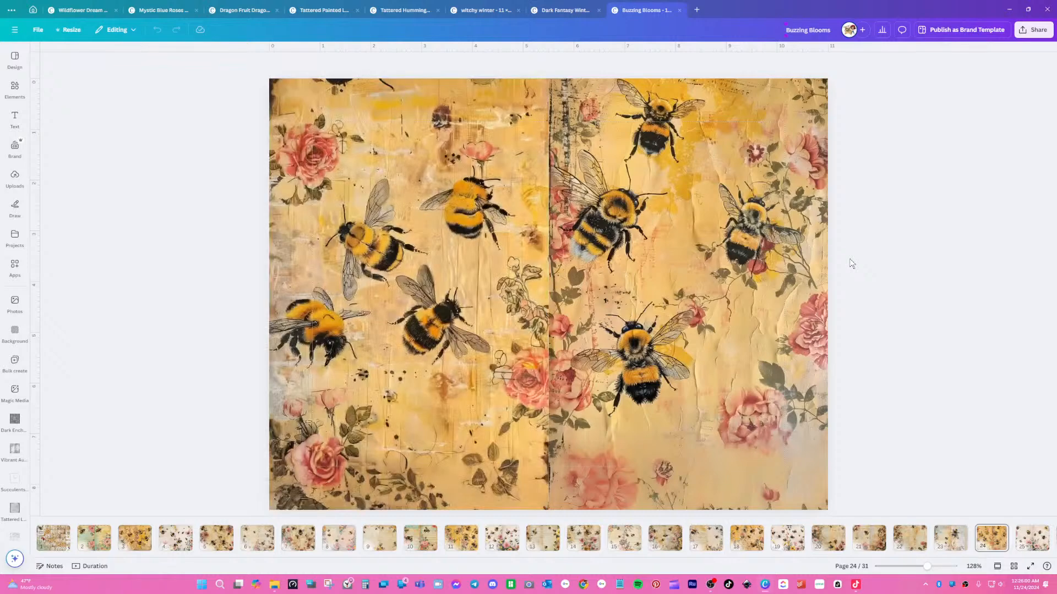
pyautogui.scroll(-2, 851, 264)
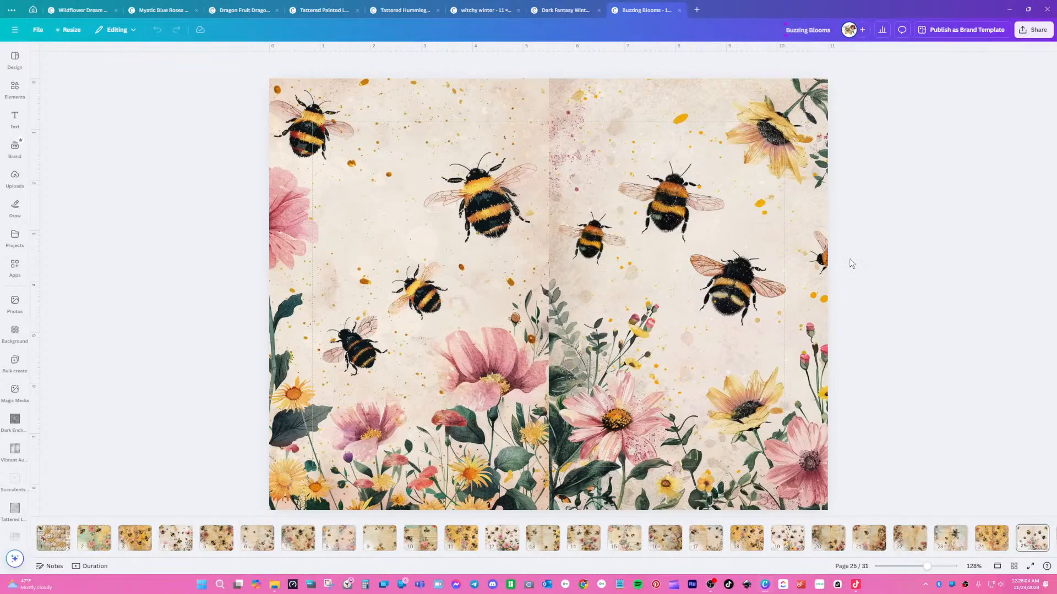
pyautogui.scroll(-2, 852, 264)
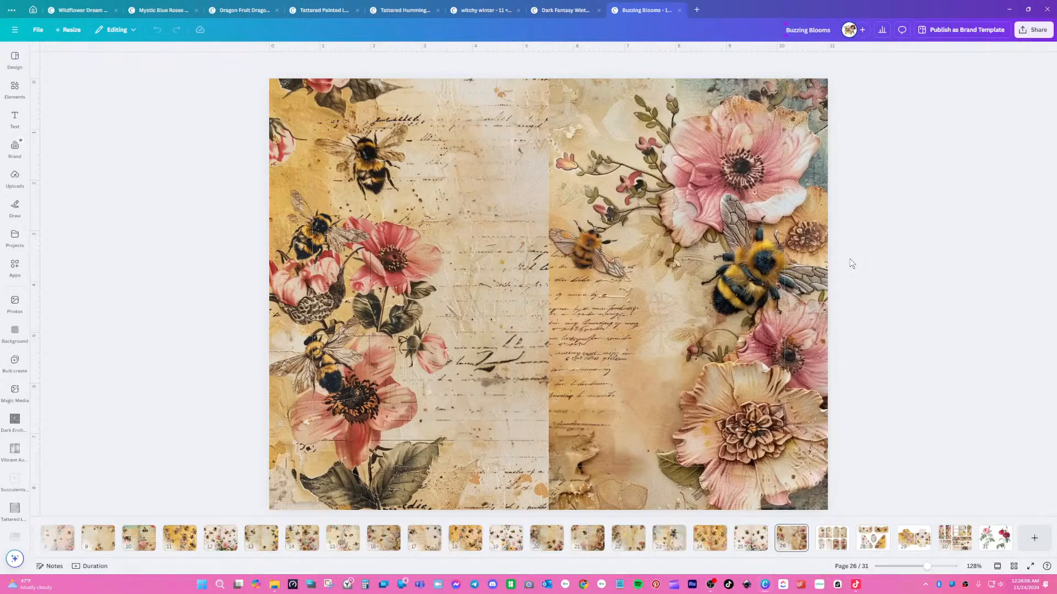
# - Review the Buzzing Blooms tag, pocket, envelope and ephemera sheets on pages 27 to 31
pyautogui.scroll(-2, 852, 263)
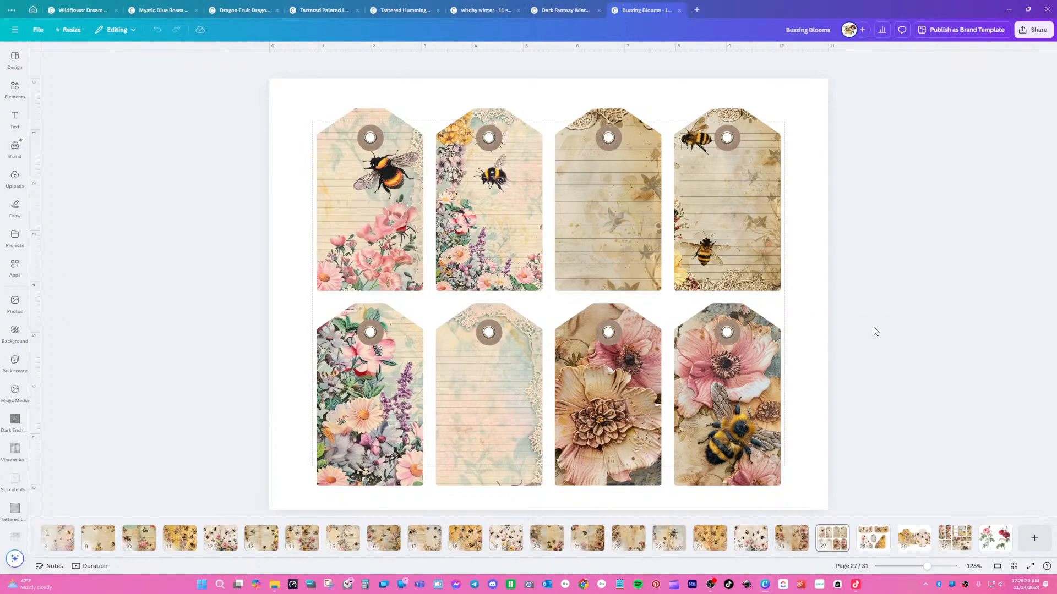
pyautogui.press('pagedown')
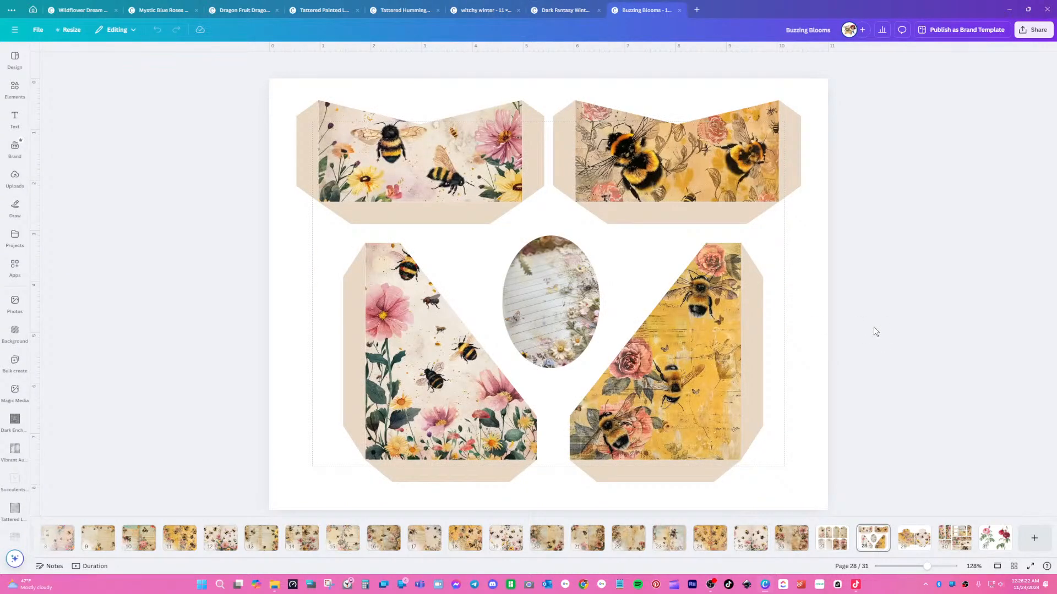
pyautogui.press('pagedown')
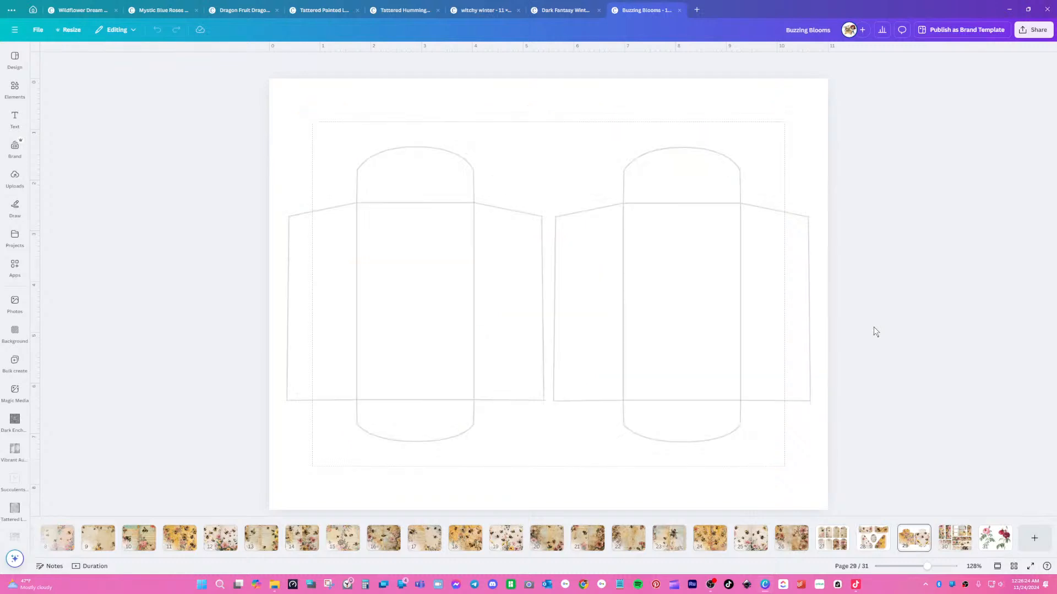
pyautogui.press('pagedown')
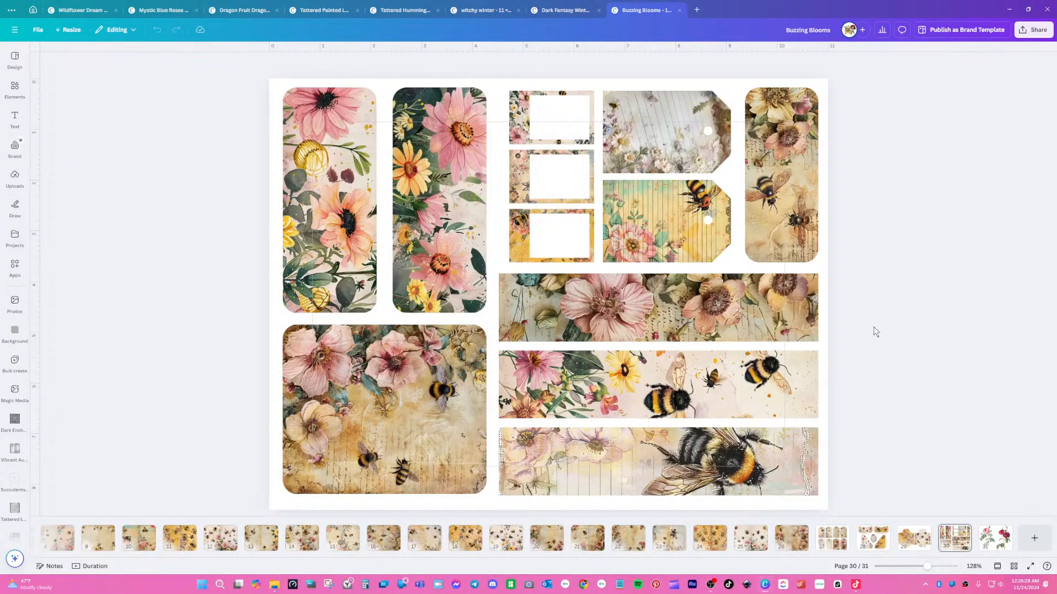
pyautogui.press('pagedown')
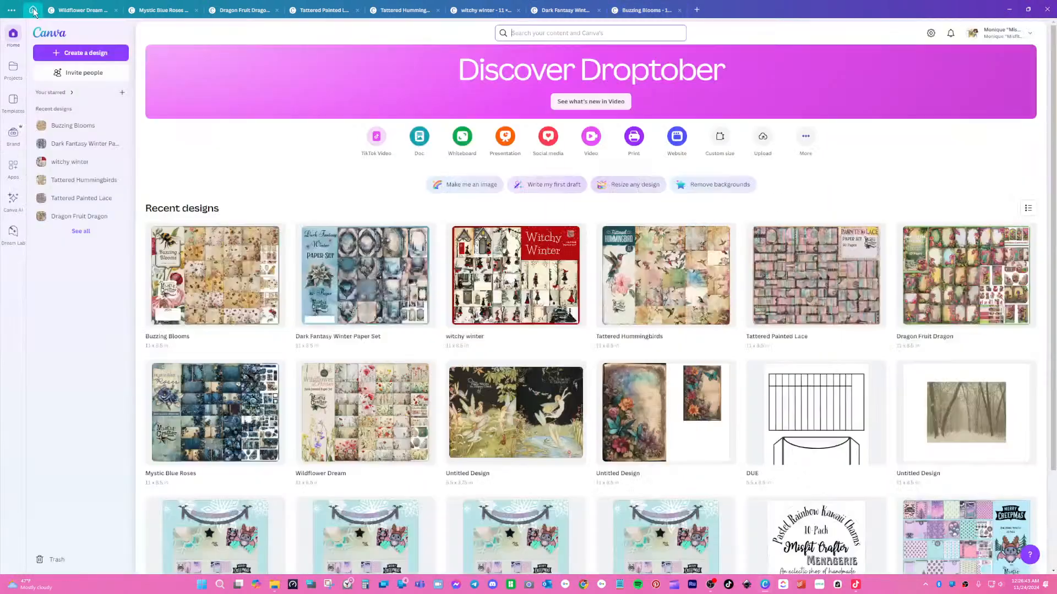
# - Open the Merry Creepmas 2024 design from the home page's recent designs and expand its preview into a full editor tab
pyautogui.click(33, 10)
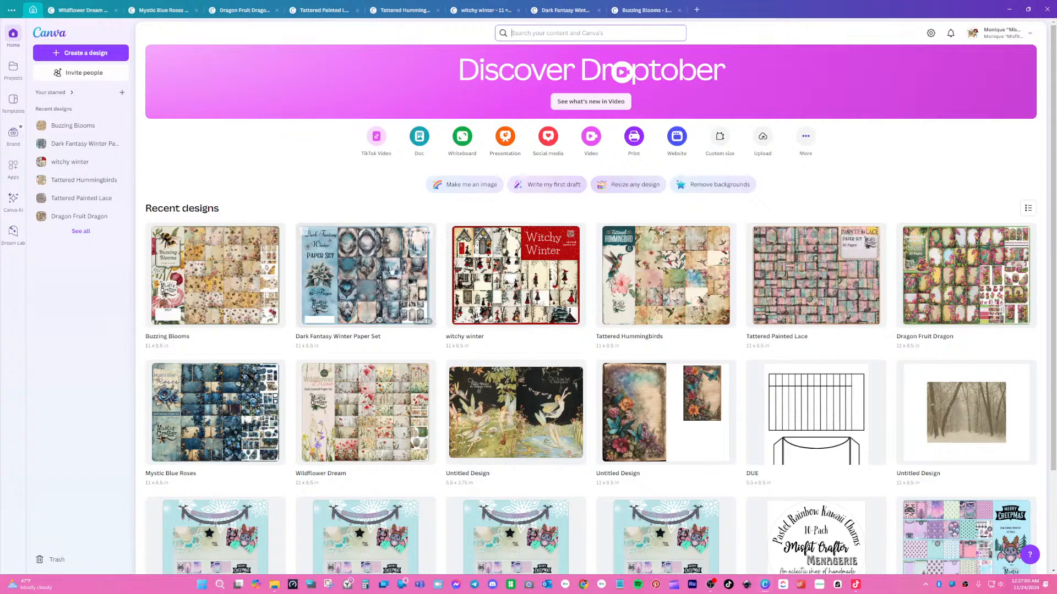
pyautogui.scroll(-5, 968, 554)
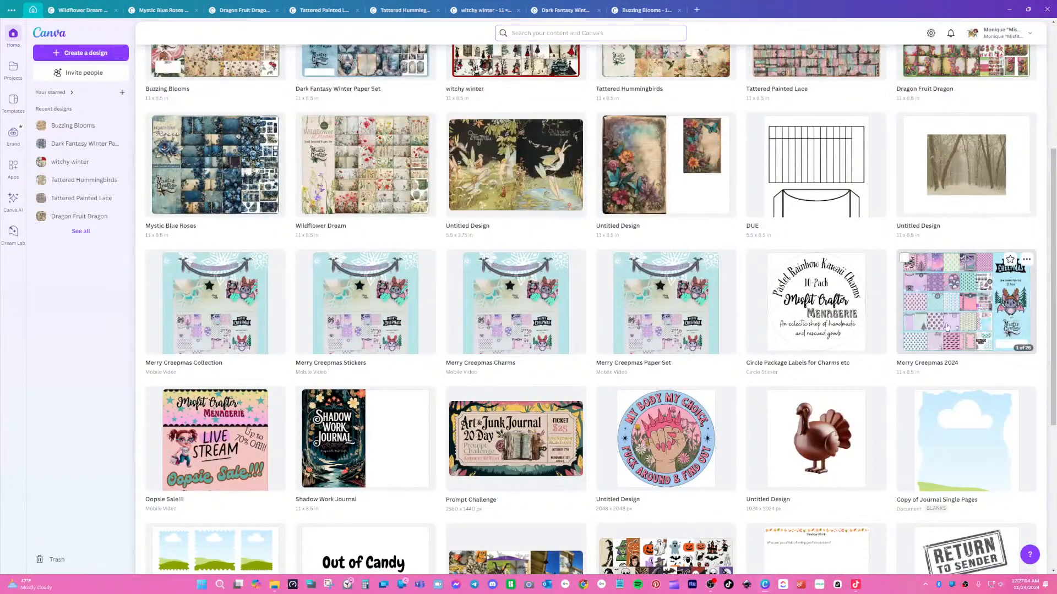
pyautogui.click(945, 328)
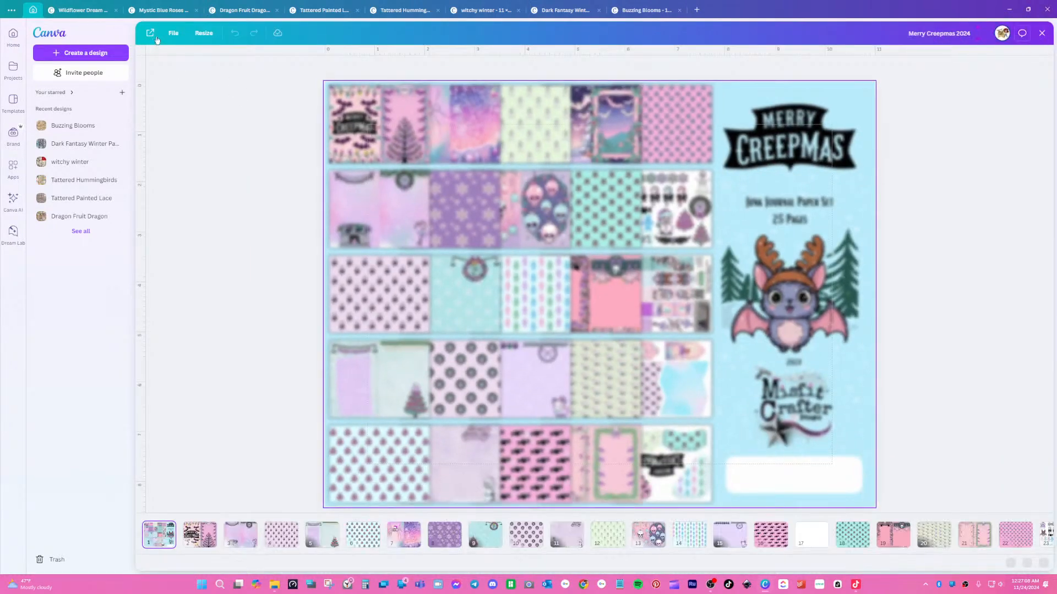
pyautogui.click(150, 34)
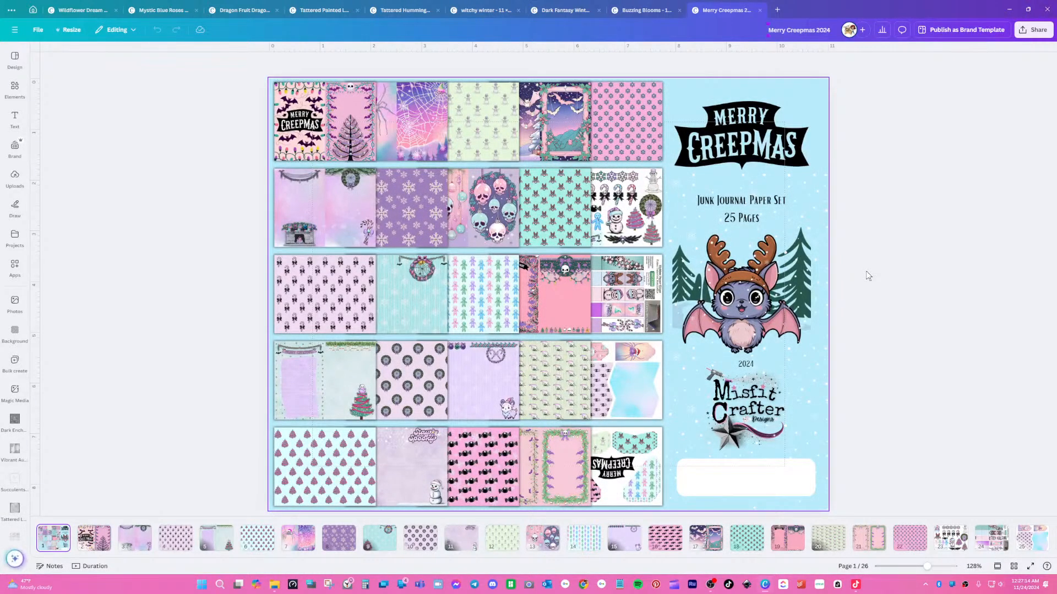
# - Page through the Merry Creepmas 2024 design from the cover to page 22 to review each patterned and illustrated paper
pyautogui.press('pagedown')
pyautogui.press('pagedown')
pyautogui.press('pagedown')
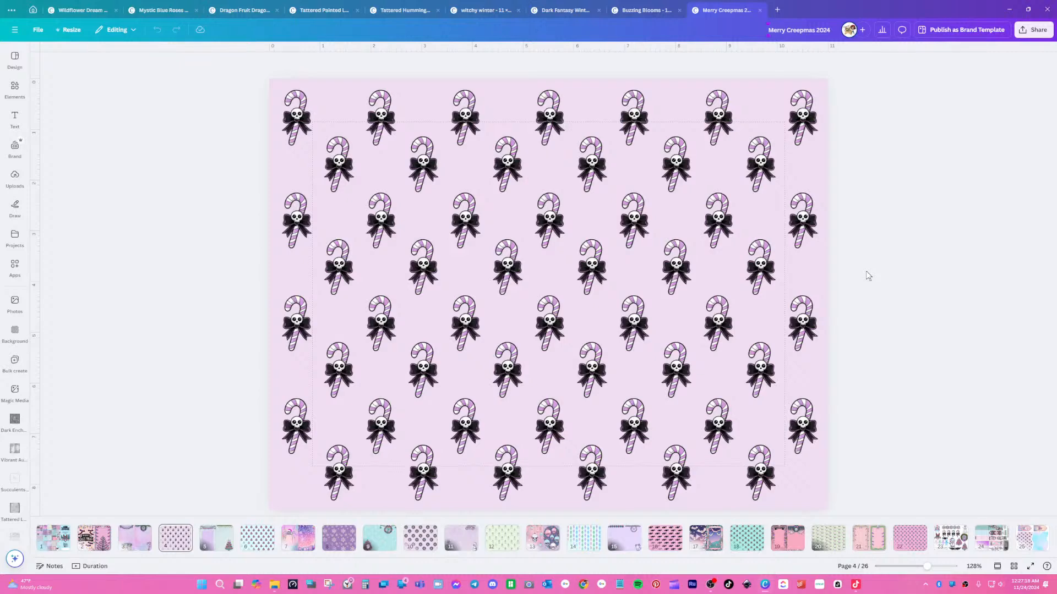
pyautogui.press('pagedown')
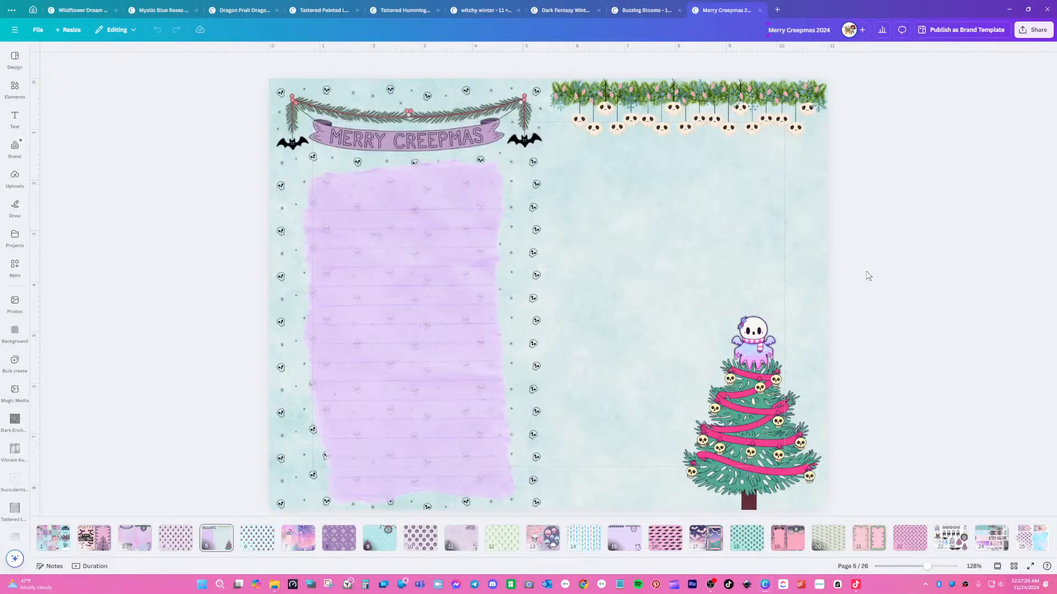
pyautogui.press('pagedown')
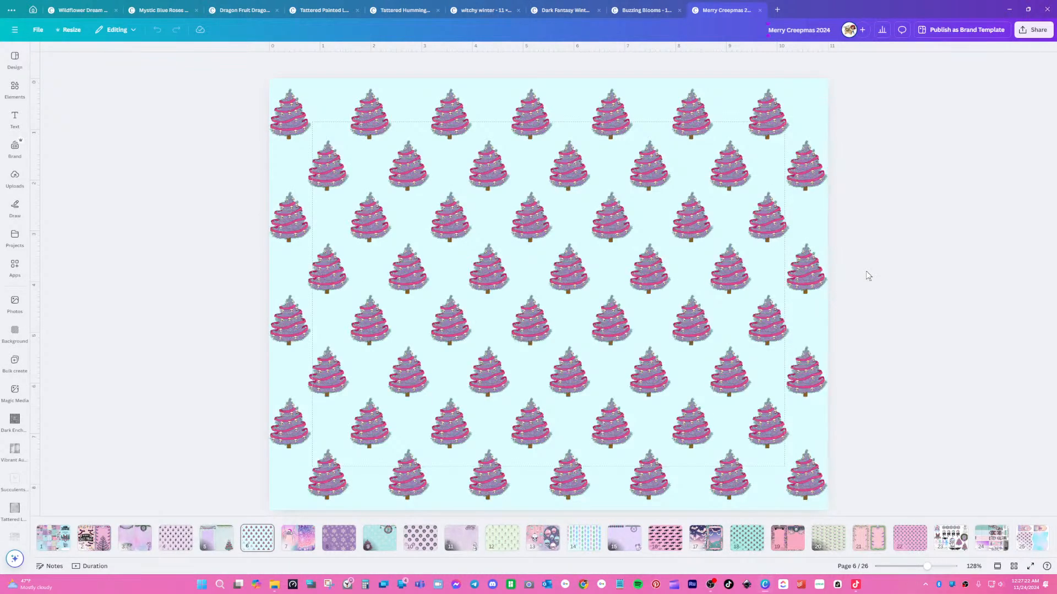
pyautogui.press('pagedown')
pyautogui.press('pagedown')
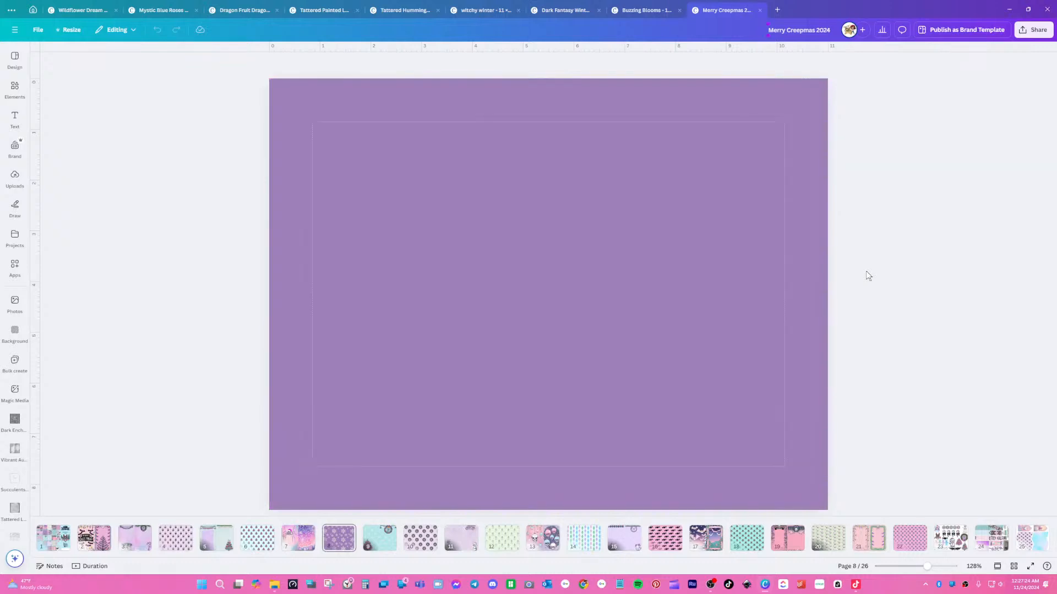
pyautogui.press('pagedown')
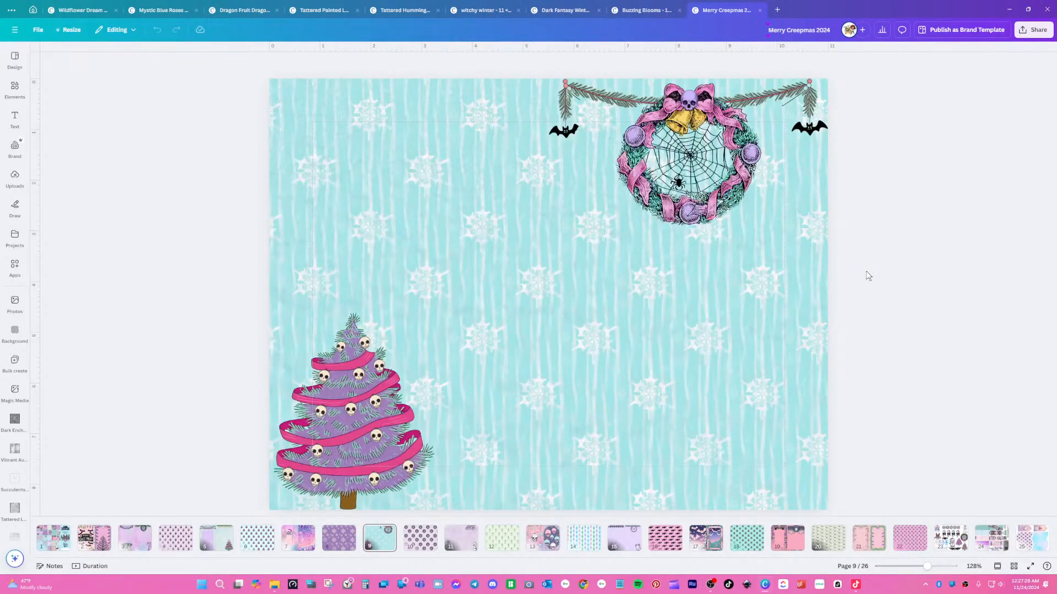
pyautogui.press('pagedown')
pyautogui.press('pagedown')
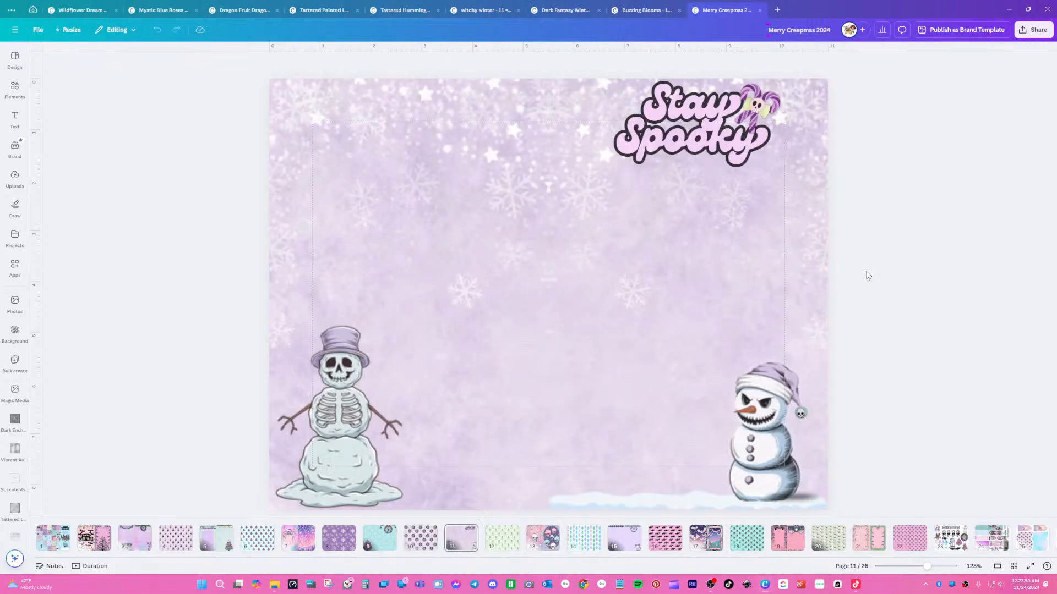
pyautogui.press('pagedown')
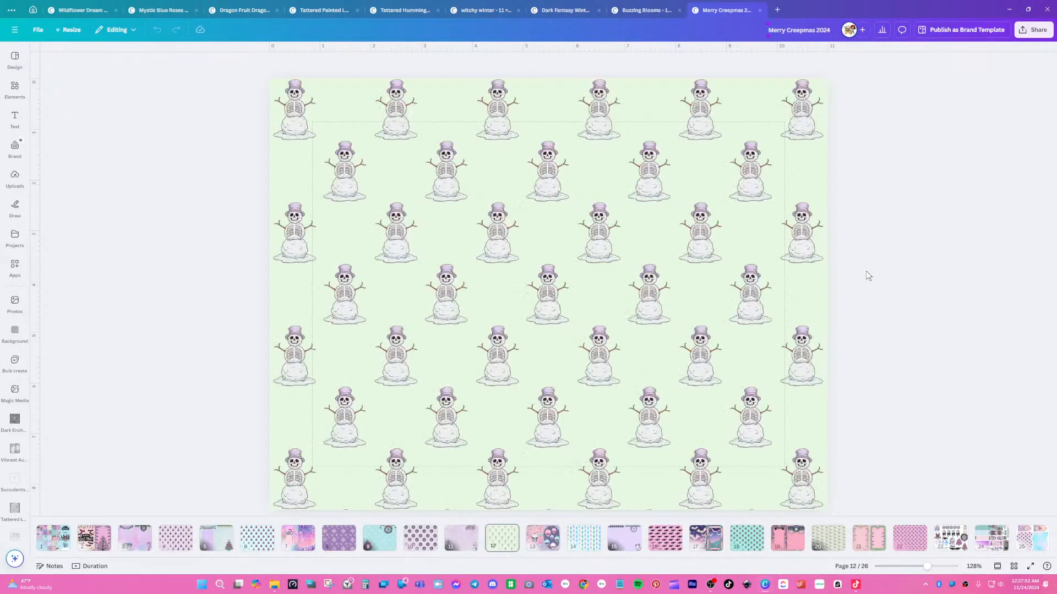
pyautogui.press('pagedown')
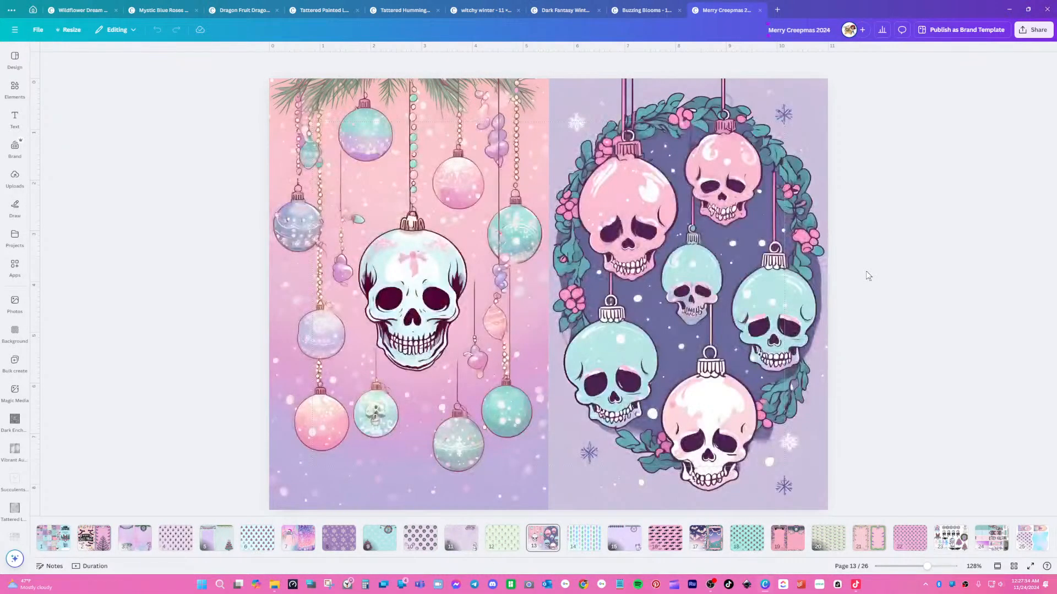
pyautogui.press('pagedown')
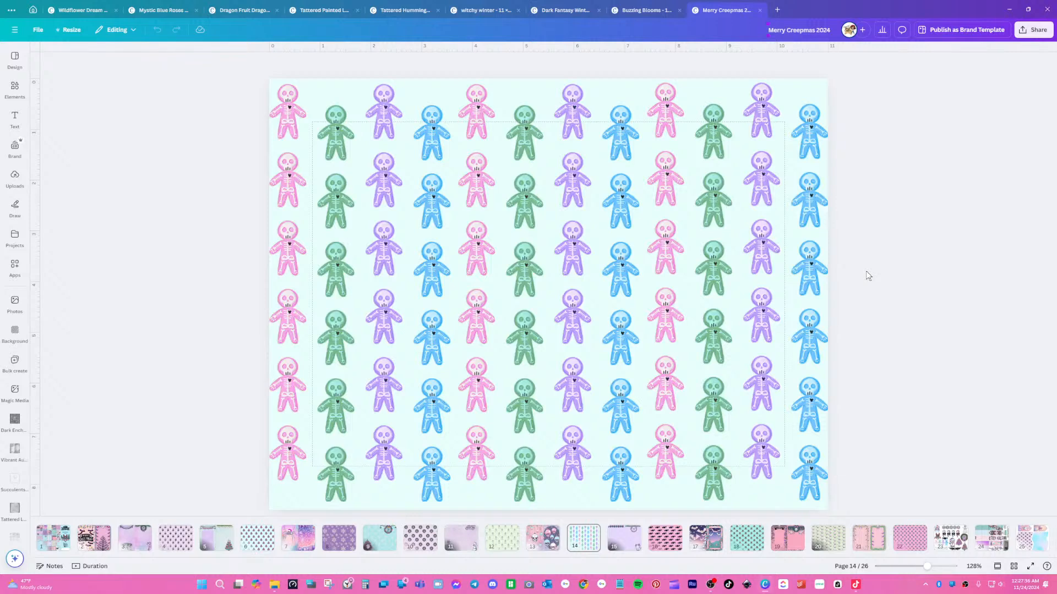
pyautogui.press('pagedown')
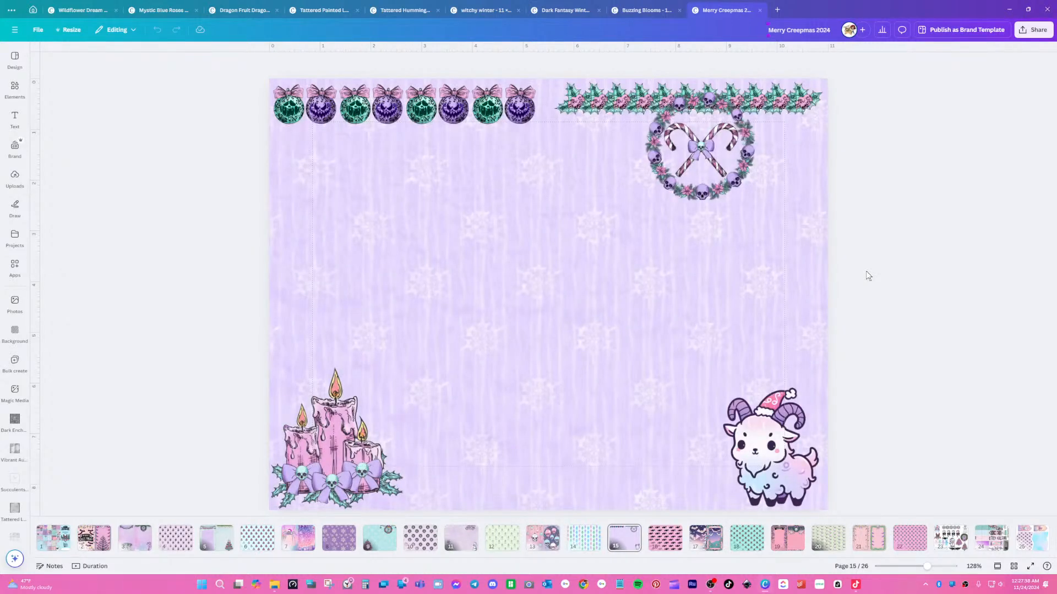
pyautogui.press('pagedown')
pyautogui.press('pagedown')
pyautogui.press('pagedown')
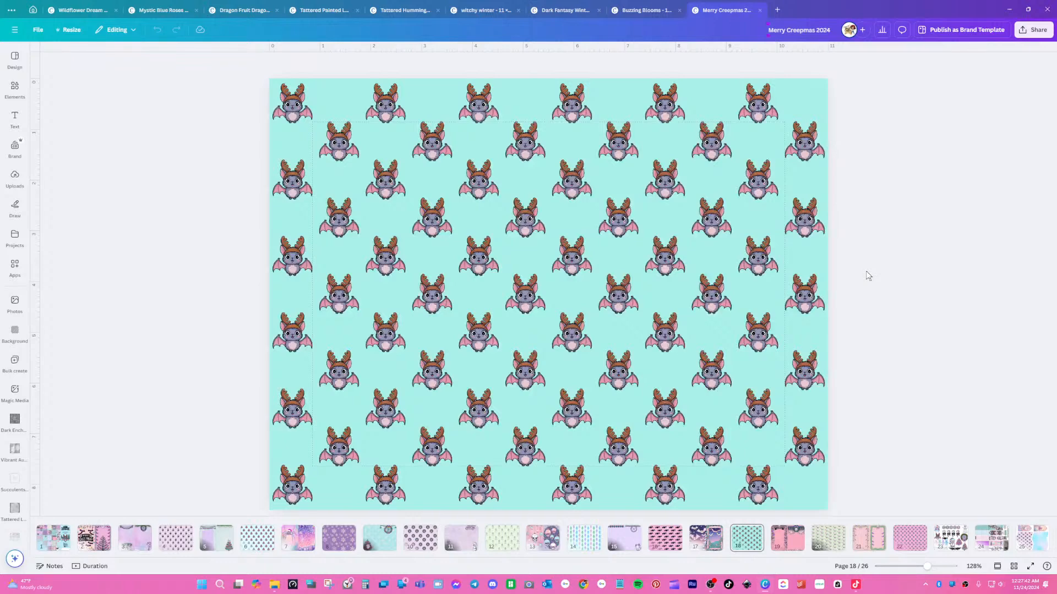
pyautogui.press('pagedown')
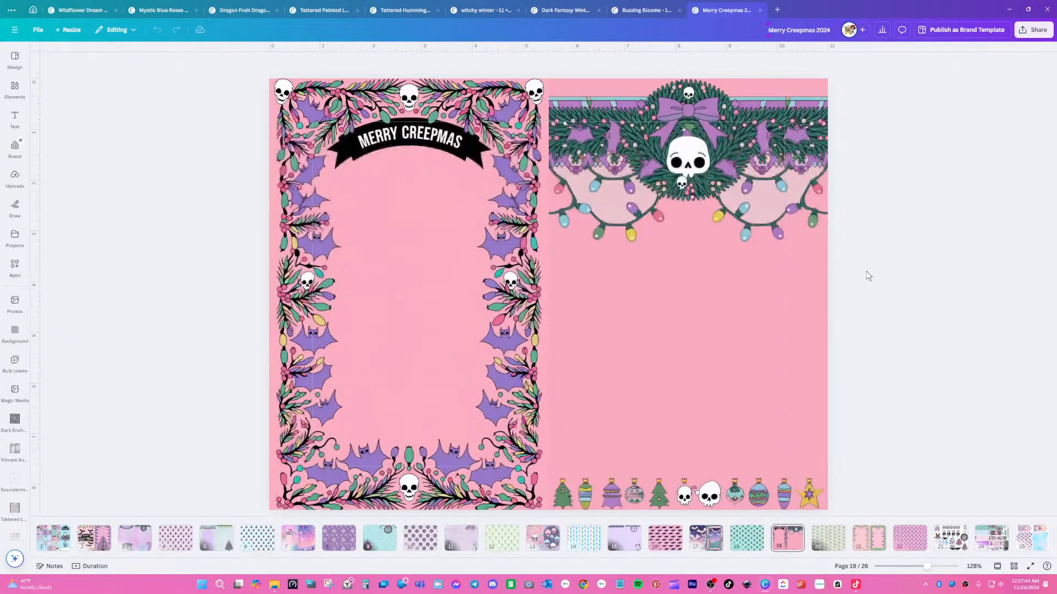
pyautogui.press('pagedown')
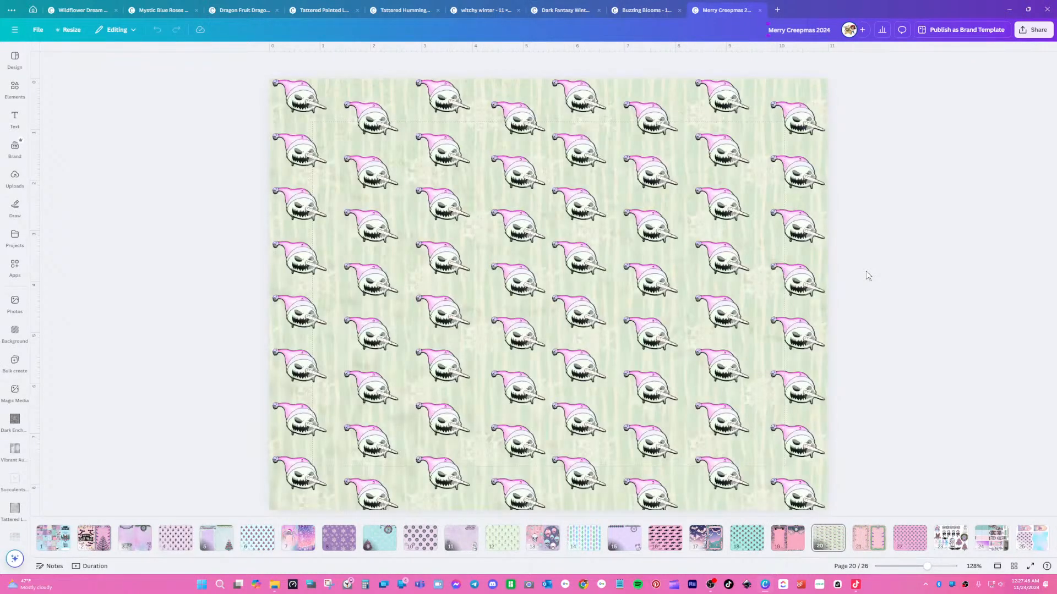
pyautogui.press('pagedown')
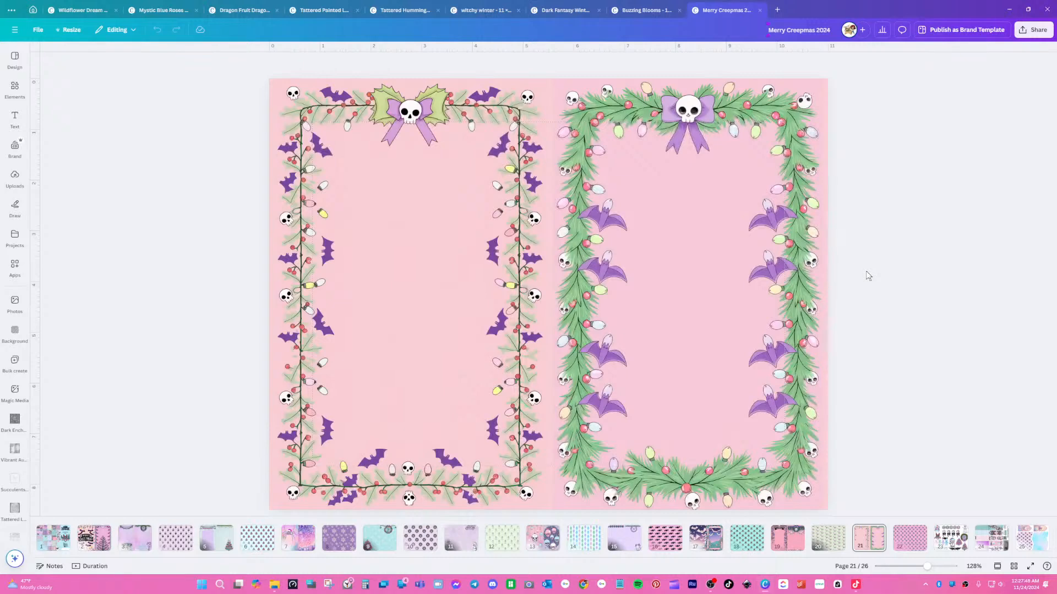
pyautogui.press('pagedown')
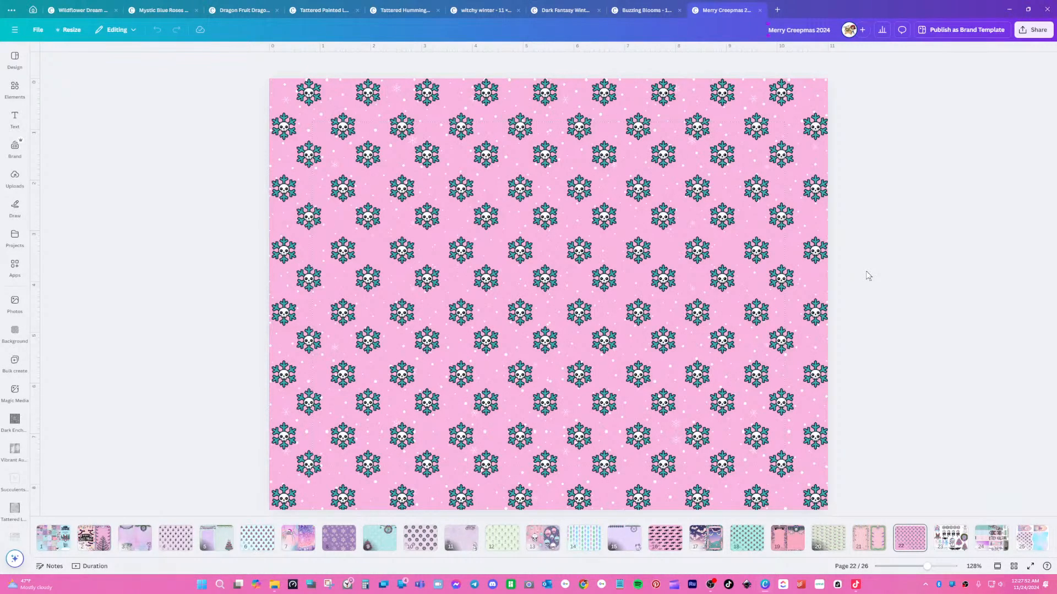
# - Review the Merry Creepmas ephemera, hidden paper clip, tag and pocket sheets on pages 23 to 26
pyautogui.press('pagedown')
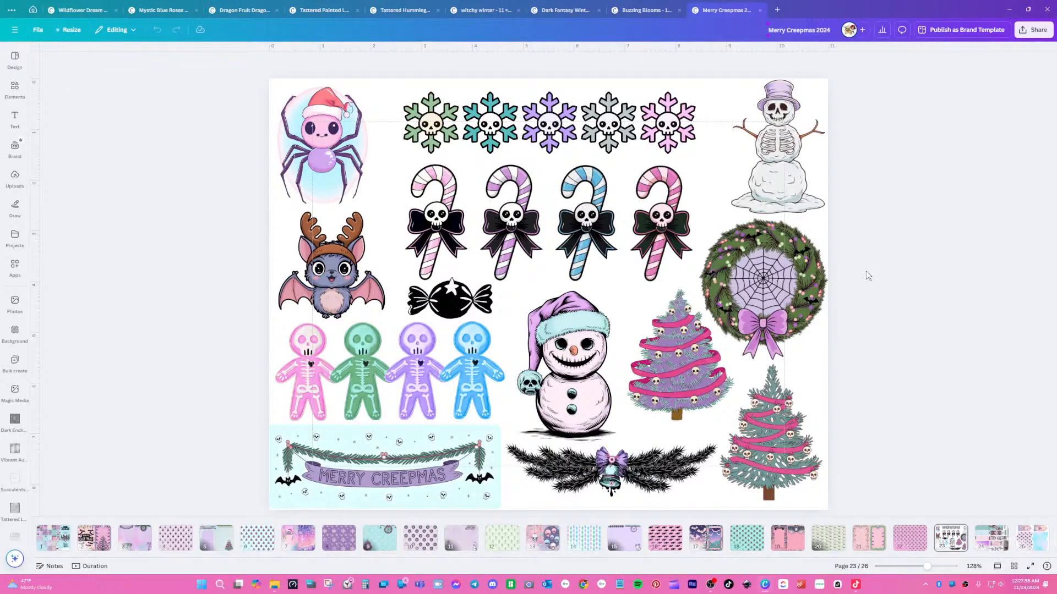
pyautogui.press('pagedown')
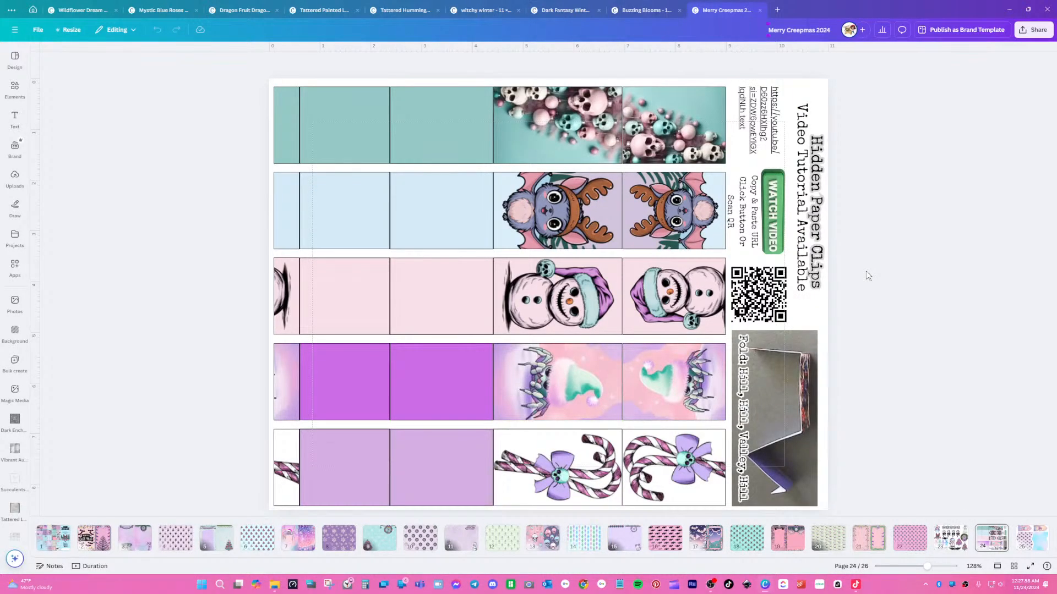
pyautogui.press('pagedown')
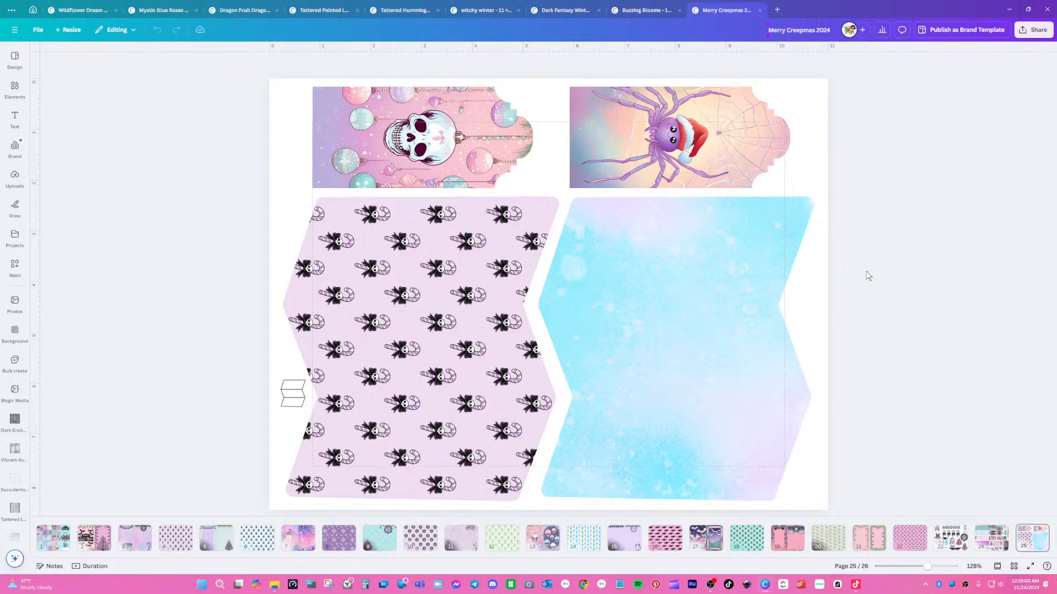
pyautogui.press('pagedown')
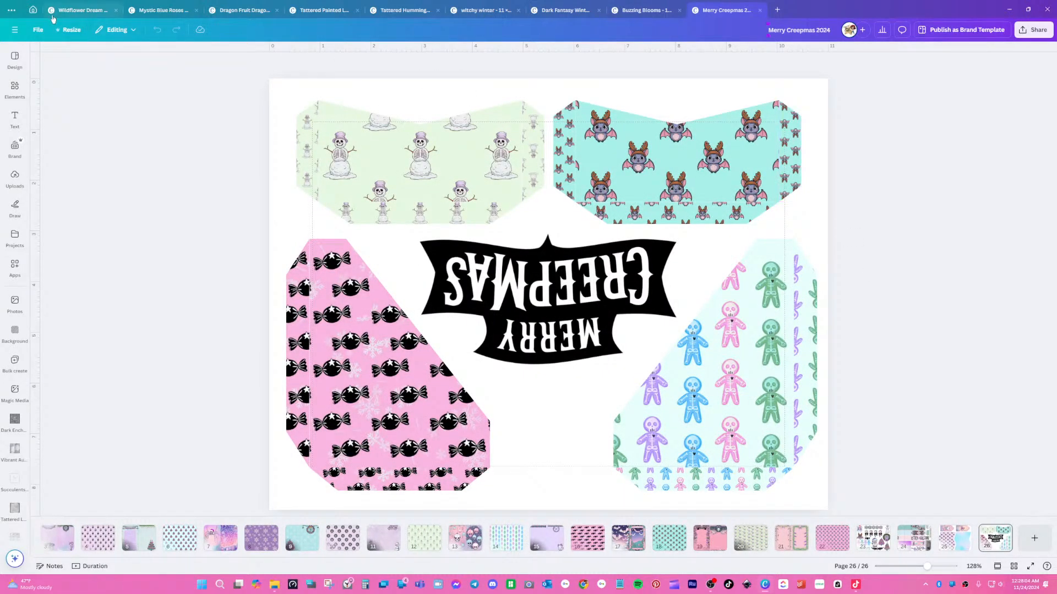
# - Return to the home page and browse the recent designs for other paper sets
pyautogui.click(33, 10)
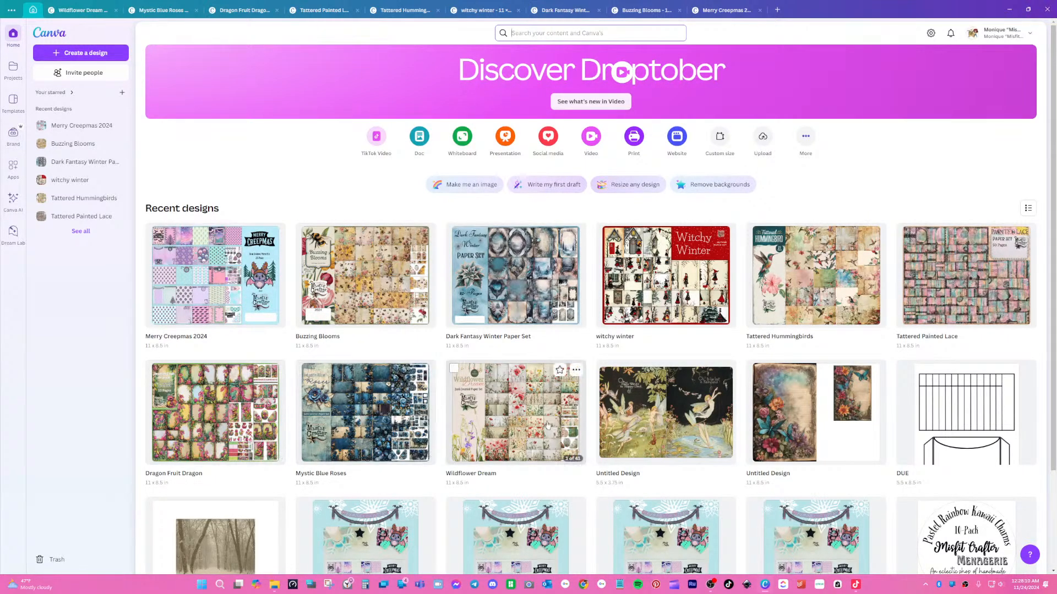
pyautogui.scroll(-6, 489, 458)
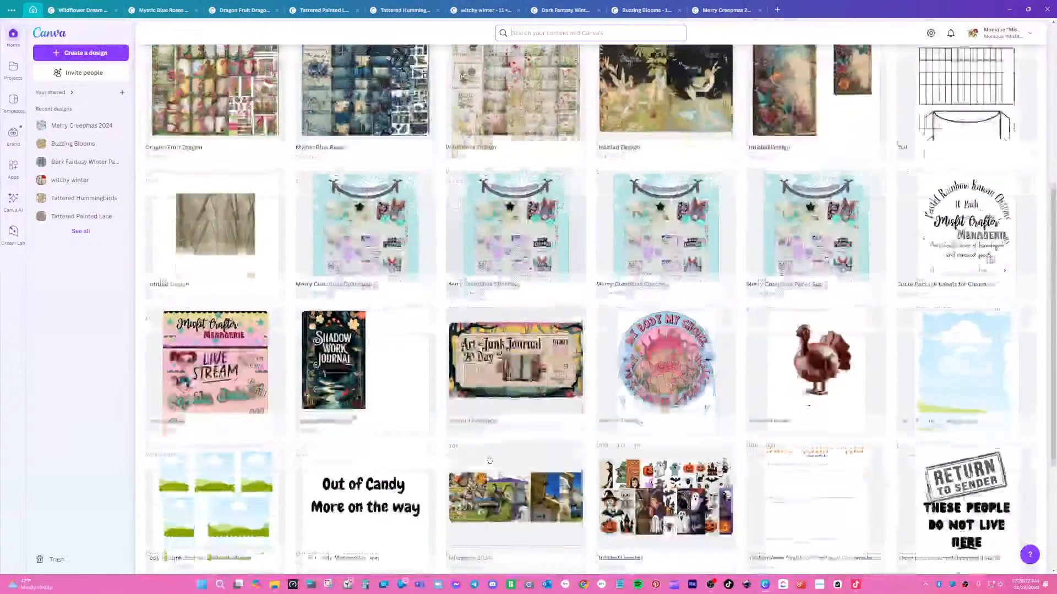
pyautogui.scroll(6, 489, 458)
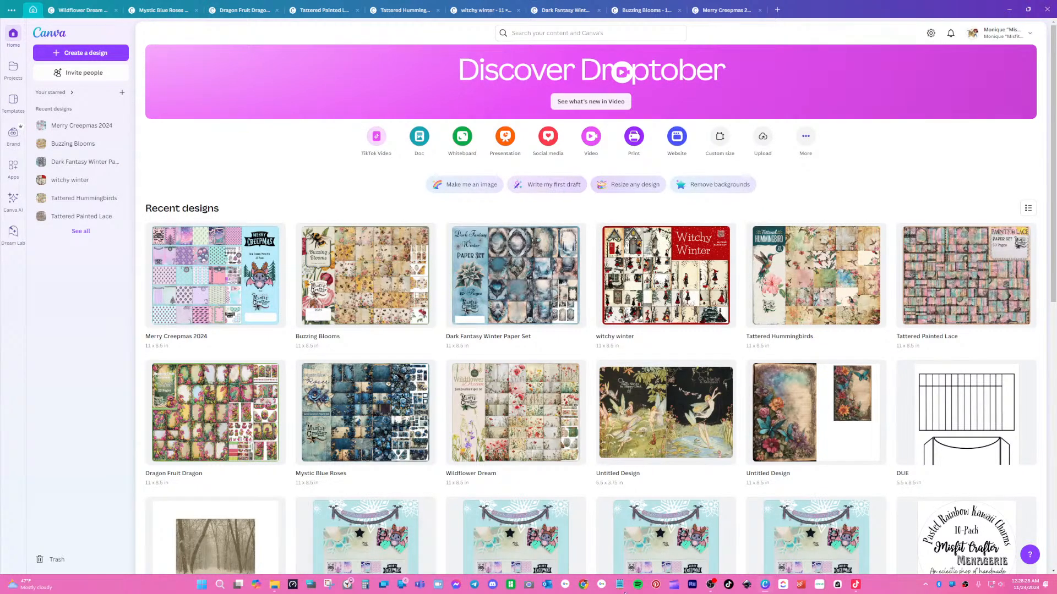
pyautogui.click(711, 589)
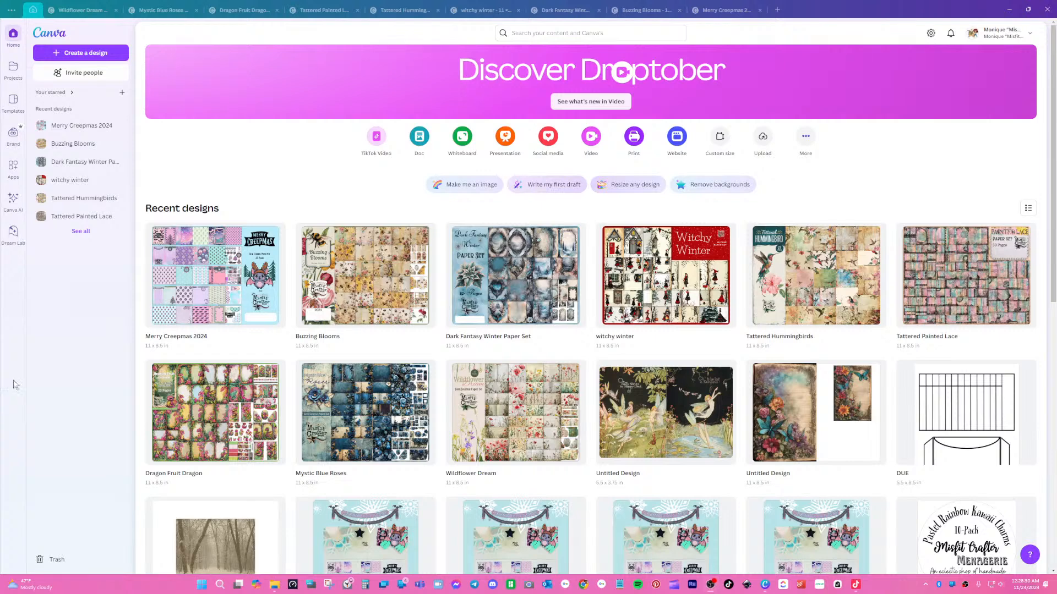